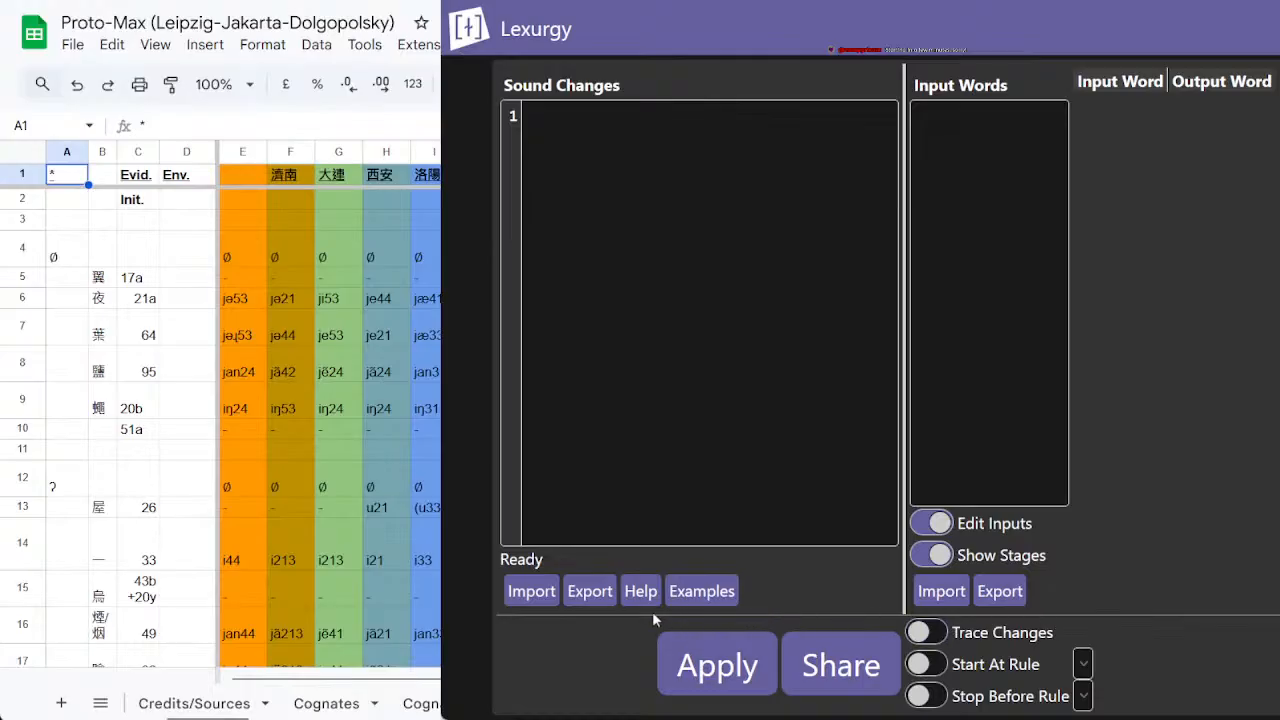
# Step: Import the saved sound change rules and apply them to the input words from ken to sẓX
pyautogui.click(530, 603)
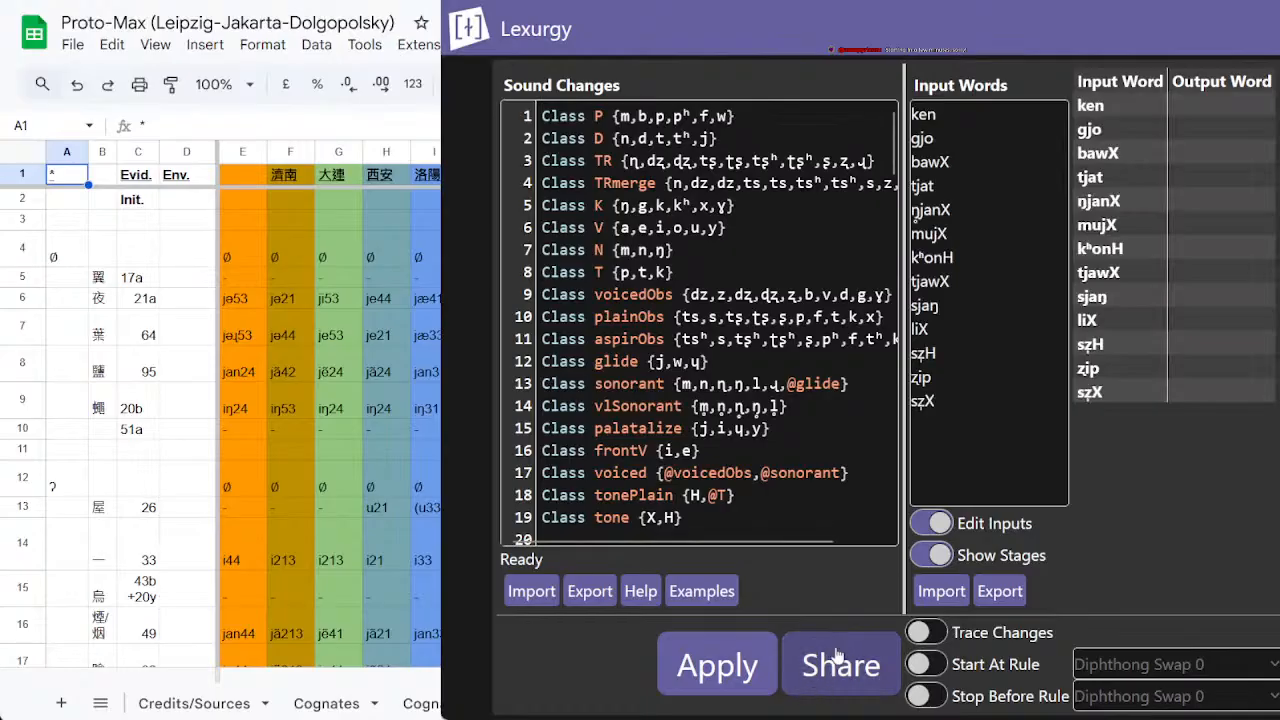
pyautogui.click(690, 664)
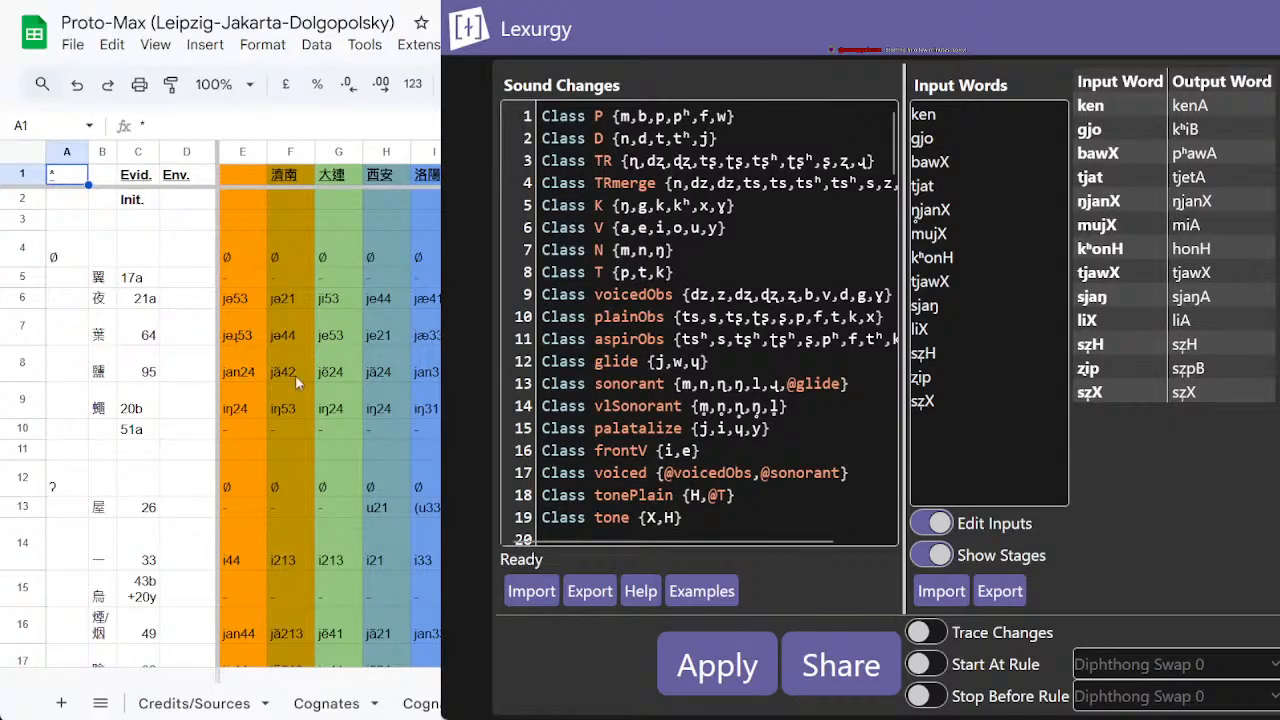
# Step: Open the Cognates sheet and select the Moiyan Hakka word for "mouth"
pyautogui.click(330, 703)
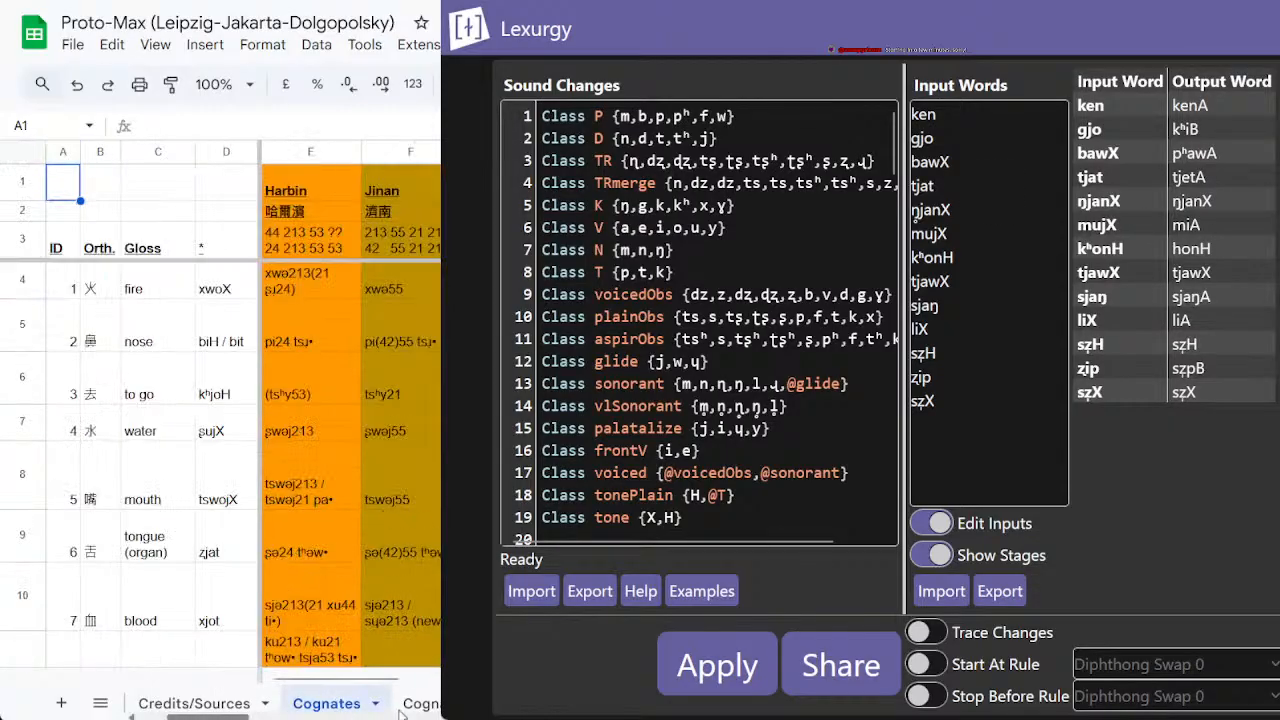
pyautogui.moveTo(386, 678); pyautogui.dragTo(698, 669)
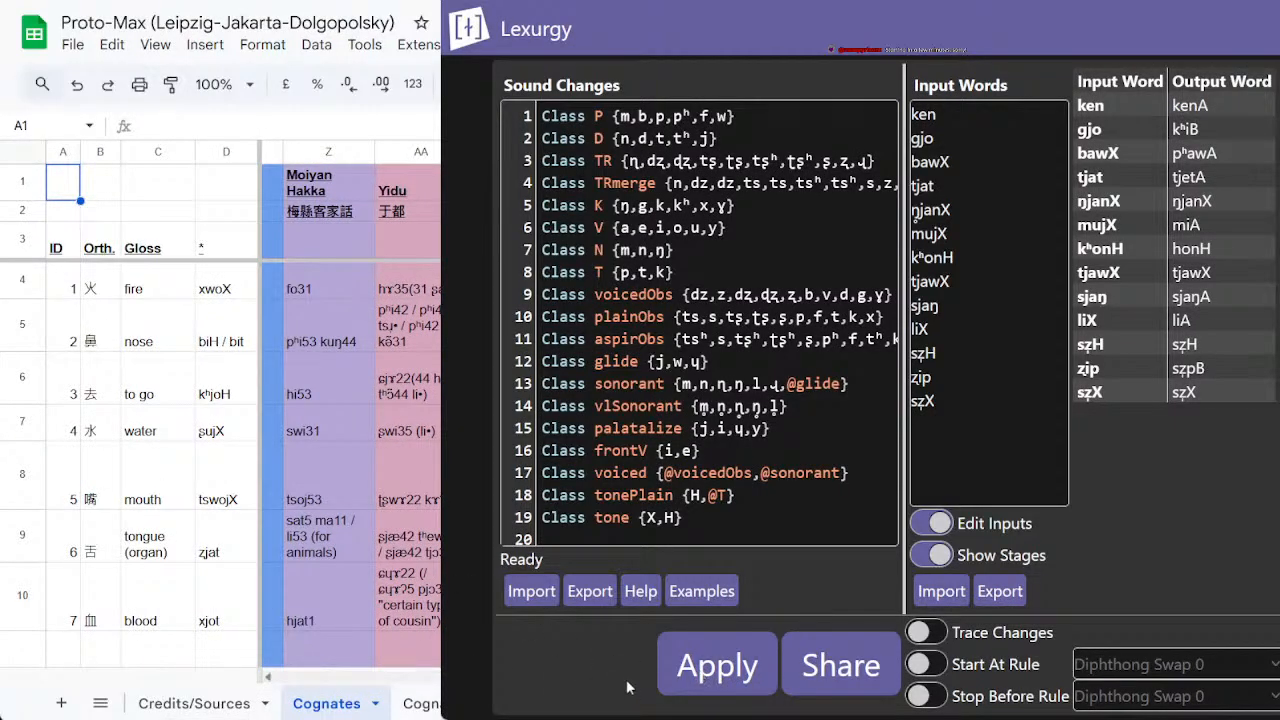
pyautogui.hscroll(1, 400, 570)
pyautogui.click(333, 480)
pyautogui.press('Left')
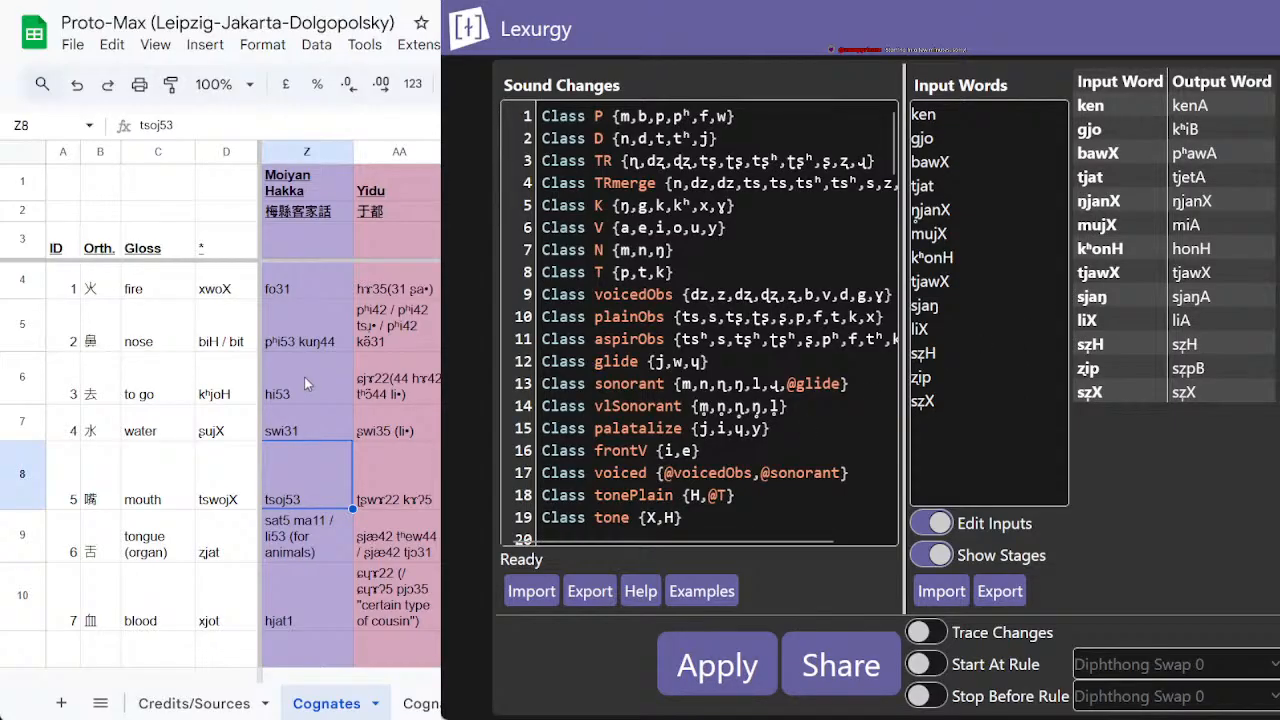
# Step: Look through the Moiyan Hakka cognates and find the "to stand" entry in the Cognates sheet
pyautogui.scroll(-5, 319, 402)
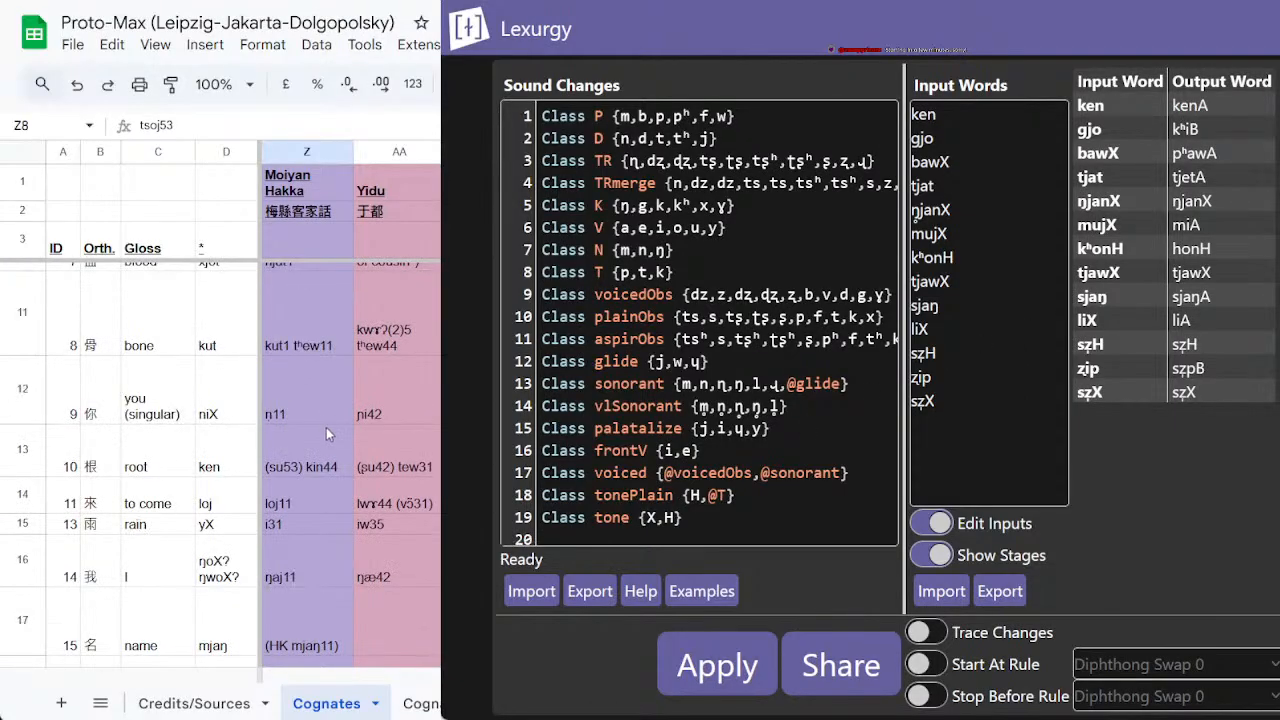
pyautogui.scroll(3, 332, 452)
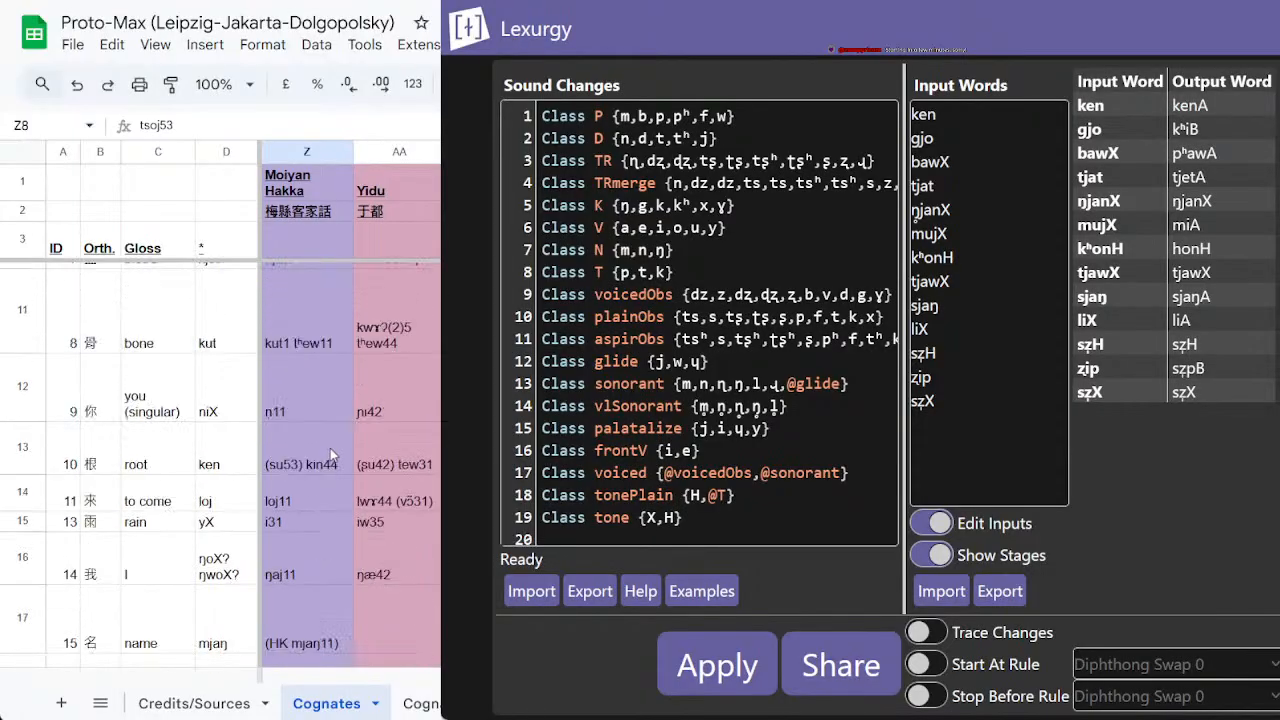
pyautogui.scroll(2, 331, 454)
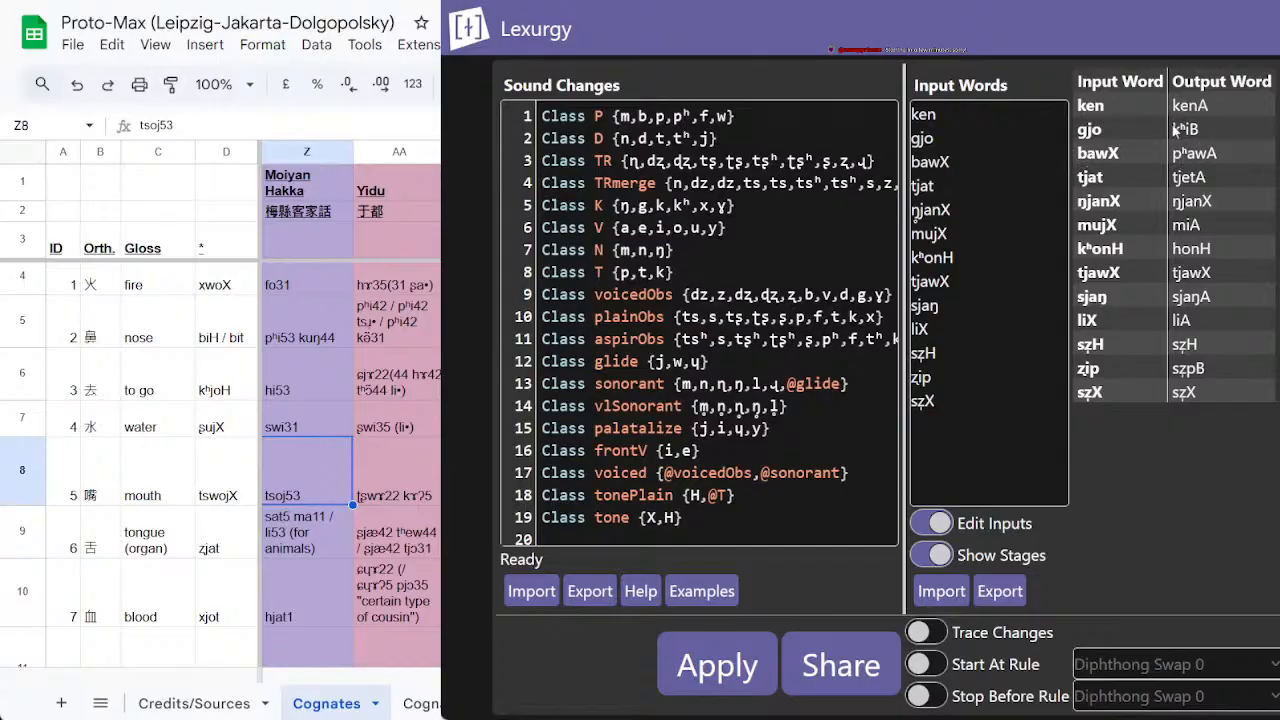
pyautogui.scroll(-3, 437, 545)
pyautogui.scroll(-8, 430, 540)
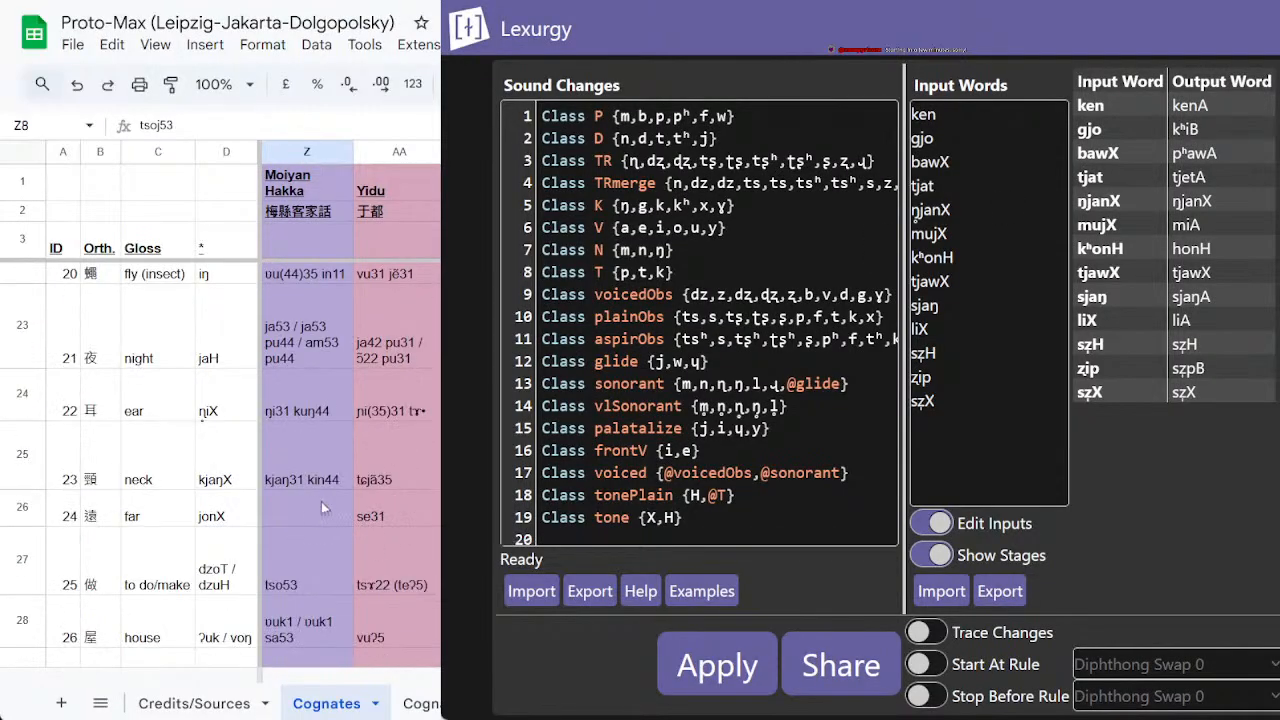
pyautogui.click(321, 508)
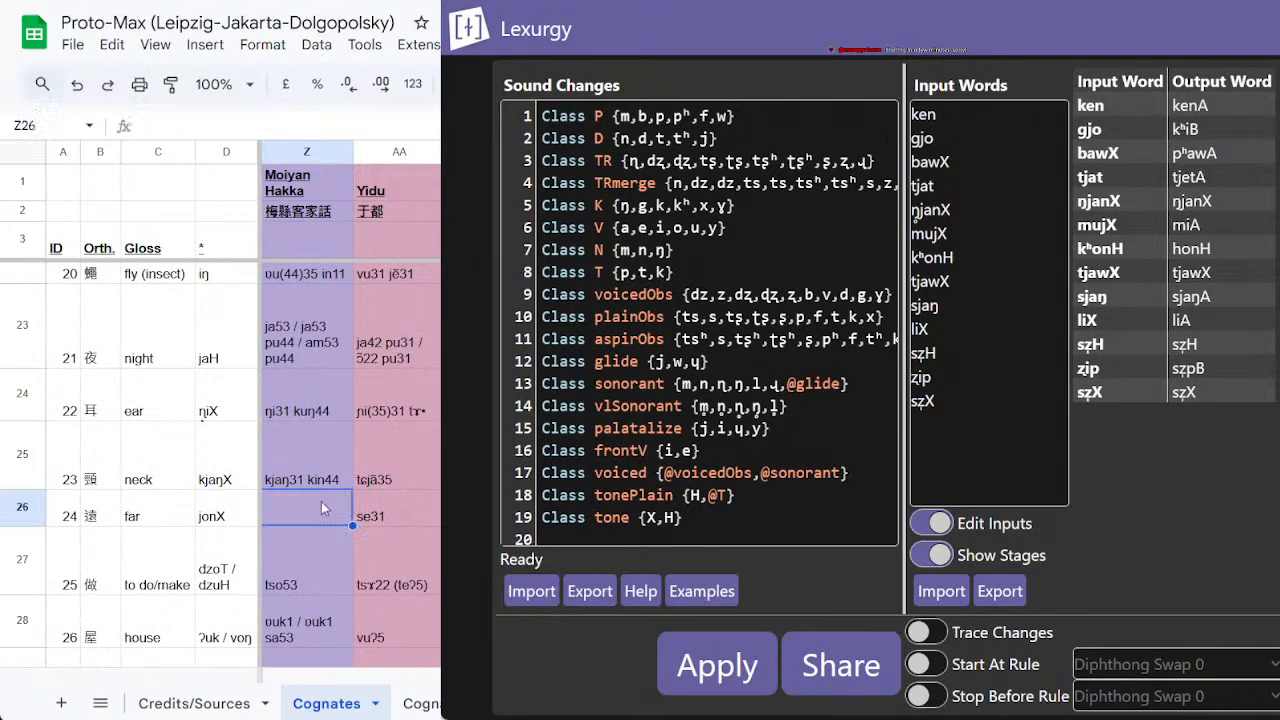
pyautogui.scroll(-10, 321, 507)
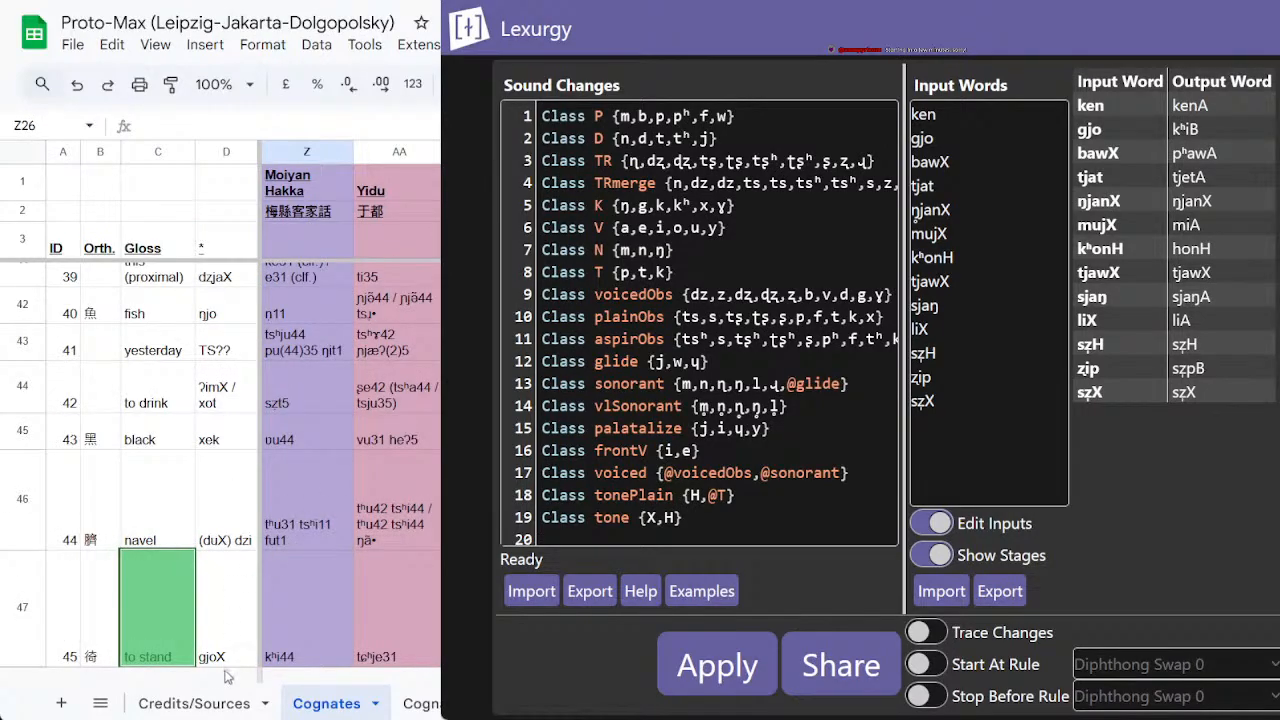
pyautogui.press('Escape')
pyautogui.scroll(-1, 408, 500)
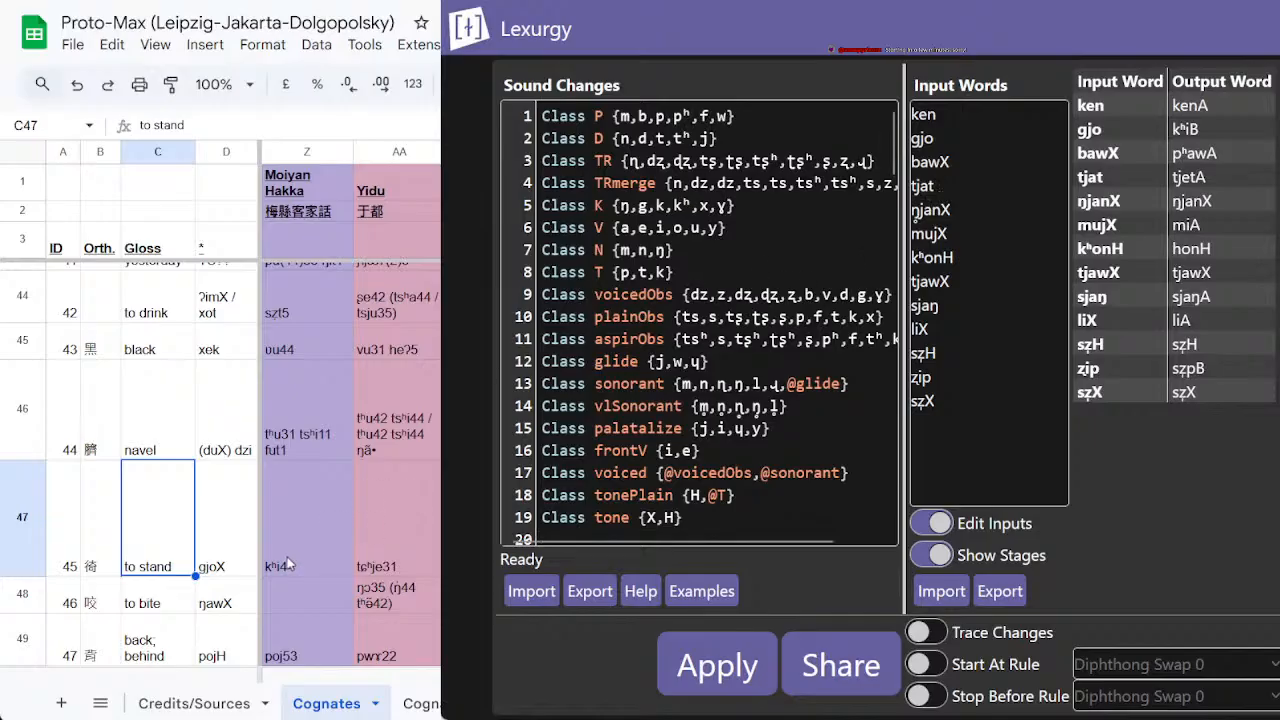
# Step: Copy the input word gjo and search for it in the Cognates sheet to find its "they (singular)" entry
pyautogui.click(964, 137)
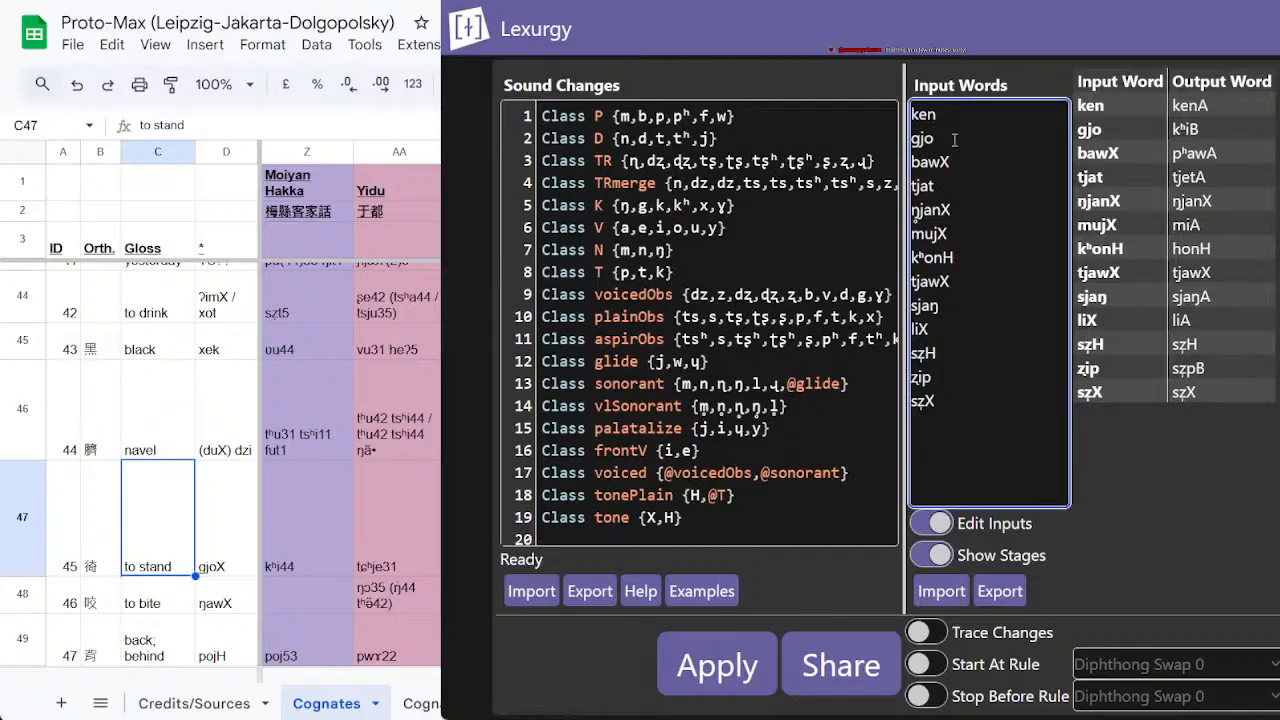
pyautogui.doubleClick(922, 138)
pyautogui.hotkey('ctrl', 'c')
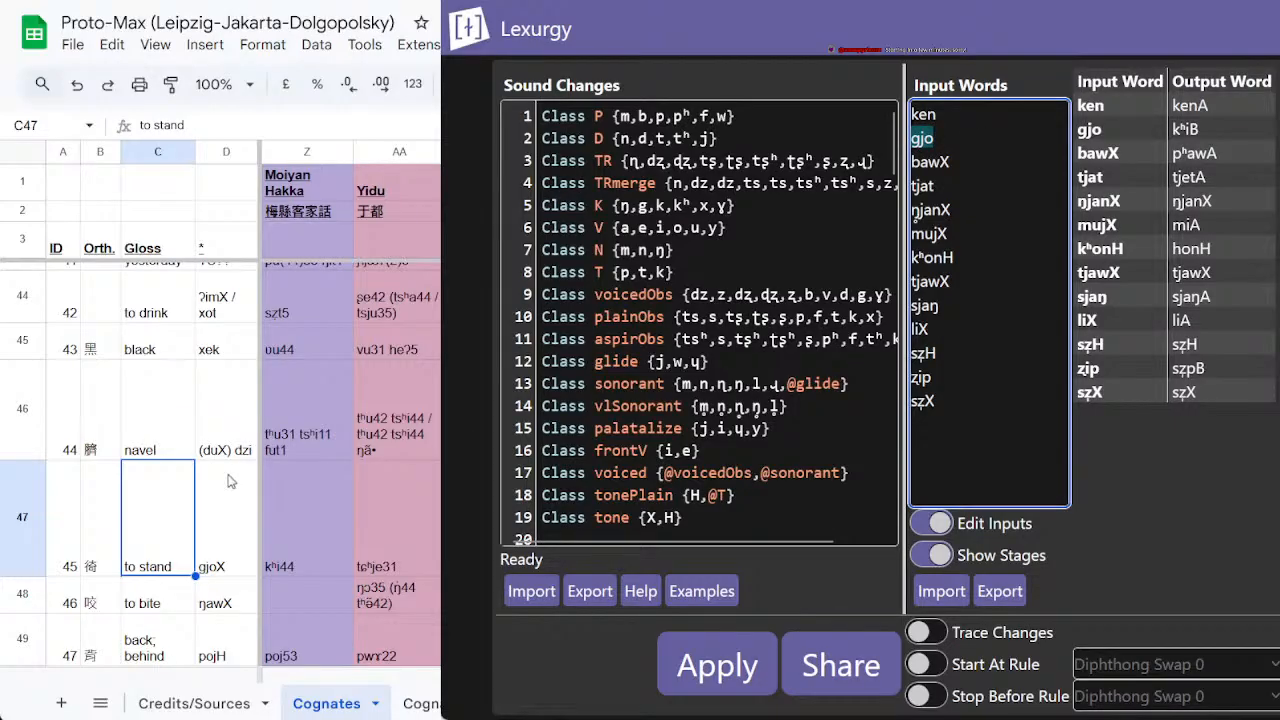
pyautogui.hotkey('ctrl', 'f')
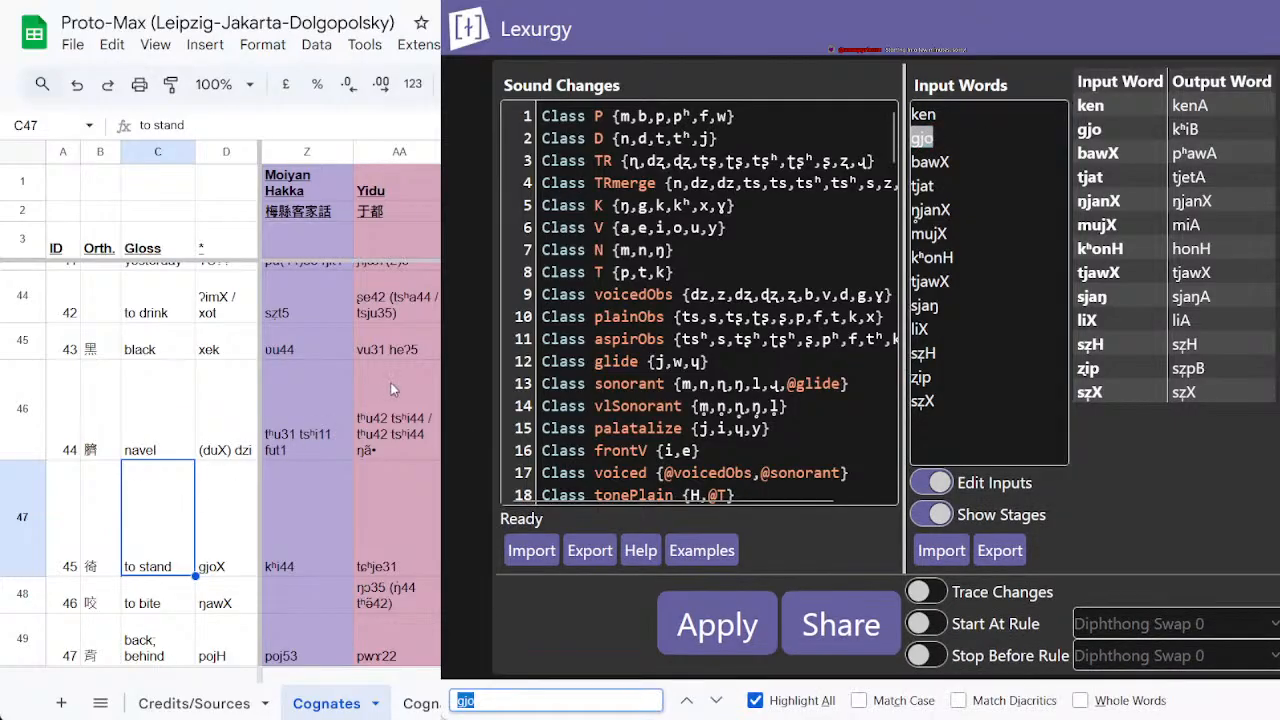
pyautogui.press('Escape')
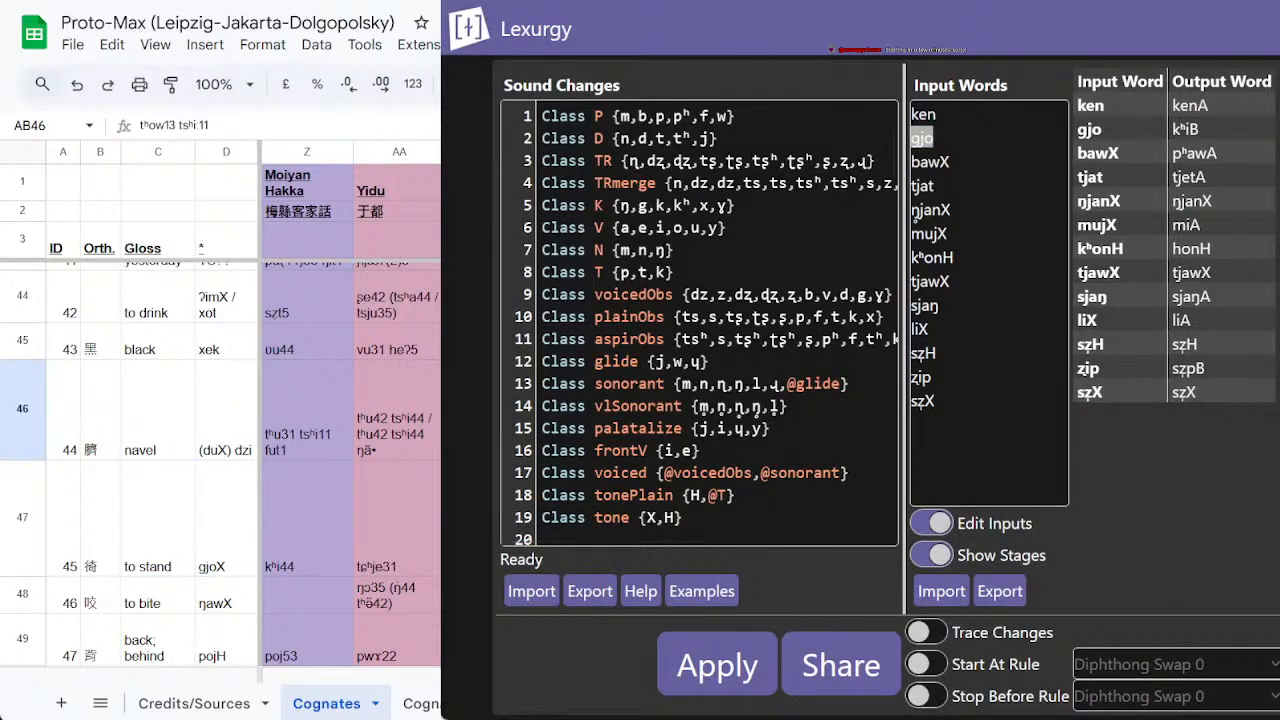
pyautogui.hotkey('ctrl', 'v')
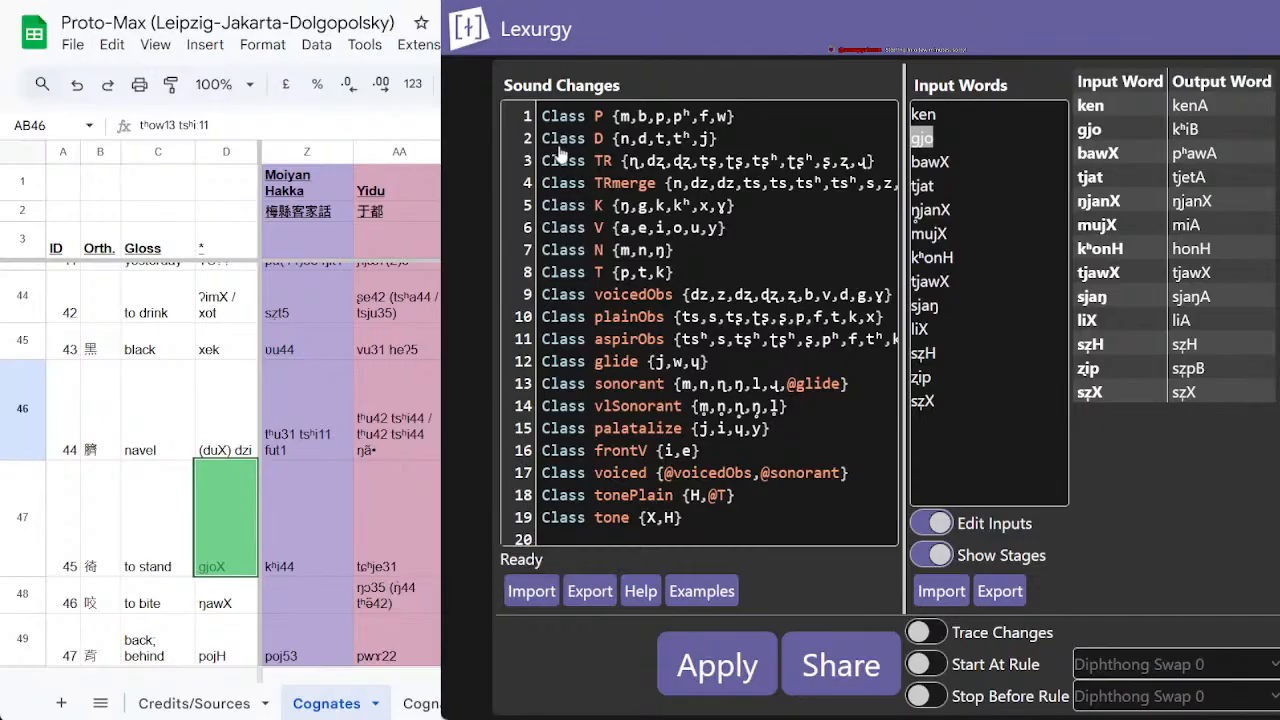
pyautogui.press('Return')
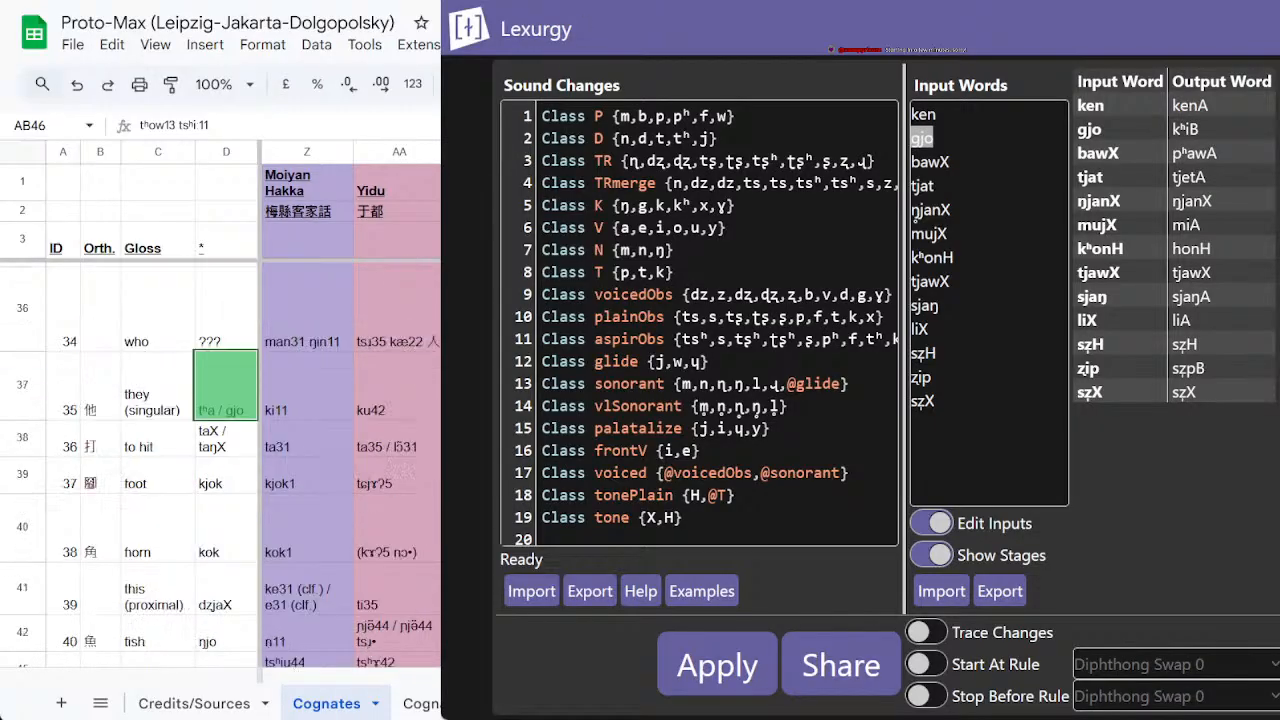
# Step: Look through the lower Moiyan Hakka entries, around the words for star, in, hard and the numerals
pyautogui.click(990, 146)
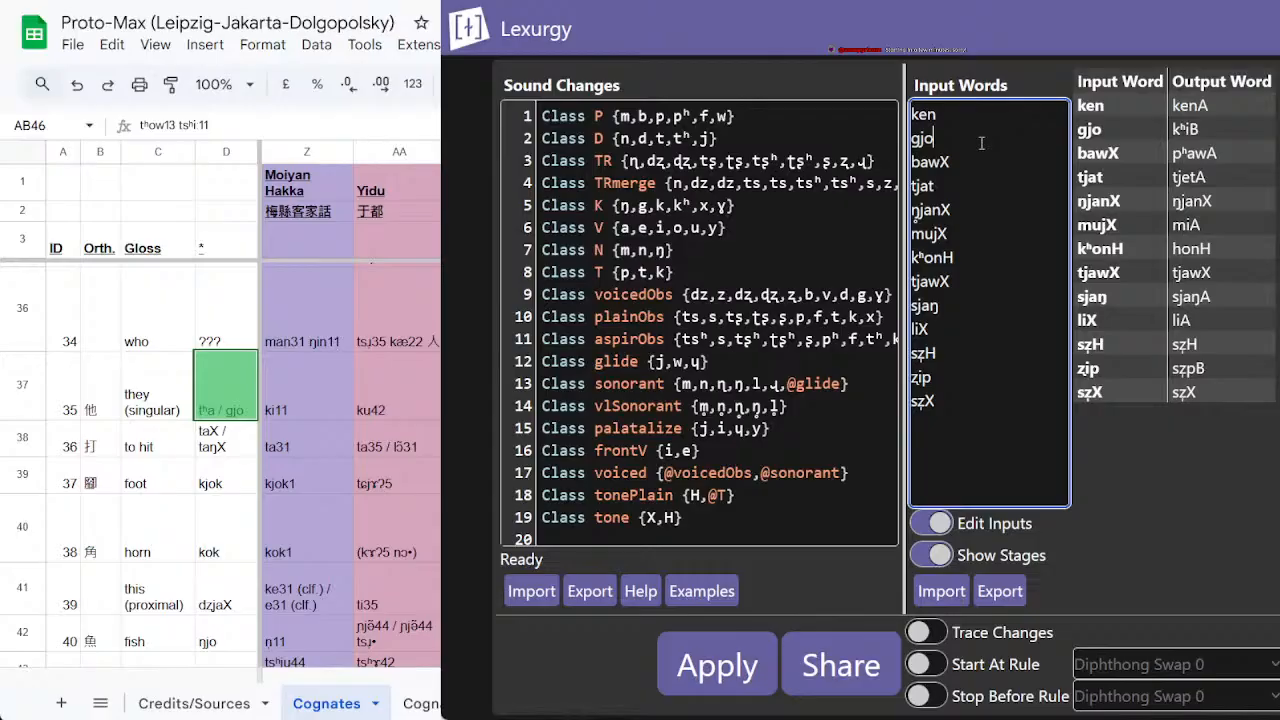
pyautogui.scroll(-10, 363, 425)
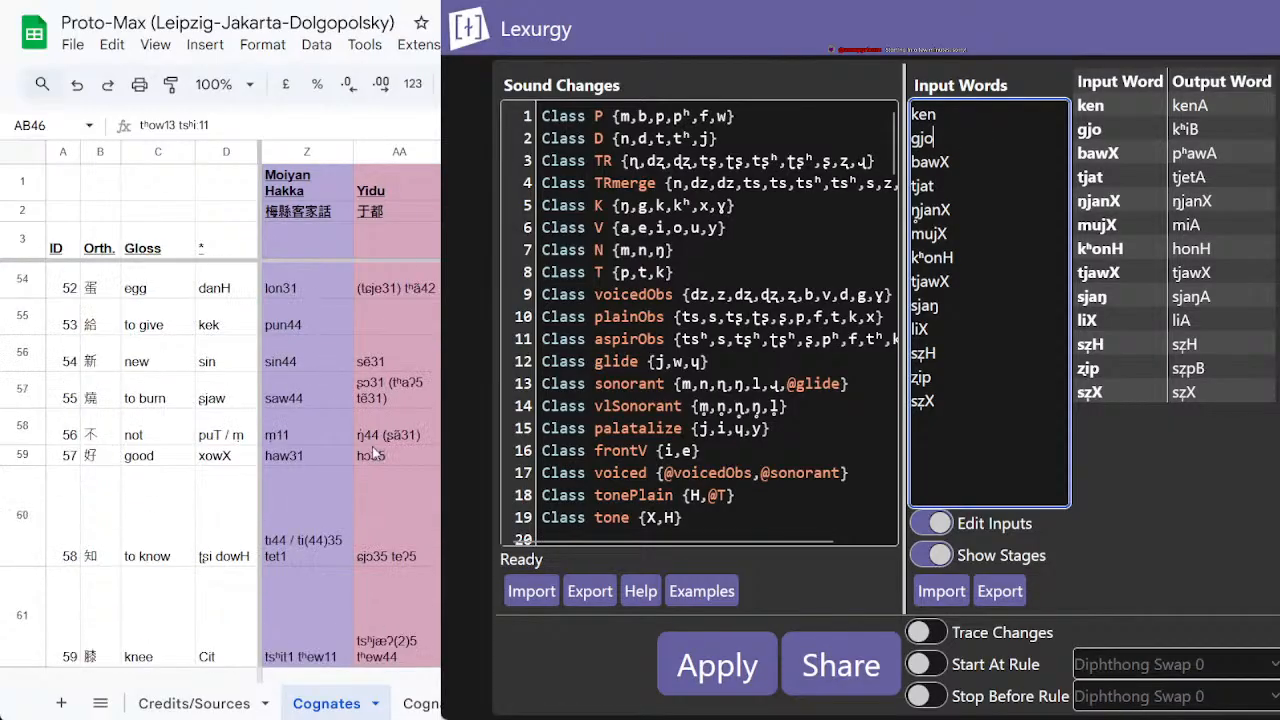
pyautogui.scroll(-8, 362, 443)
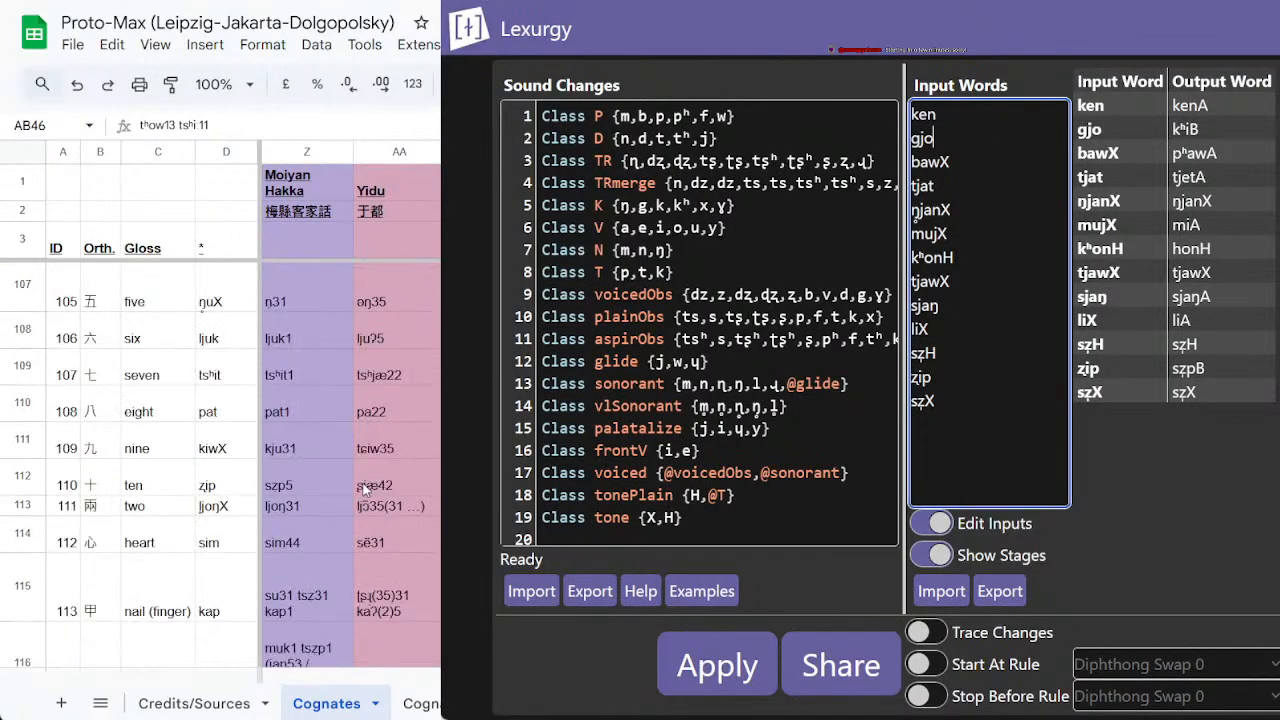
pyautogui.scroll(3, 365, 480)
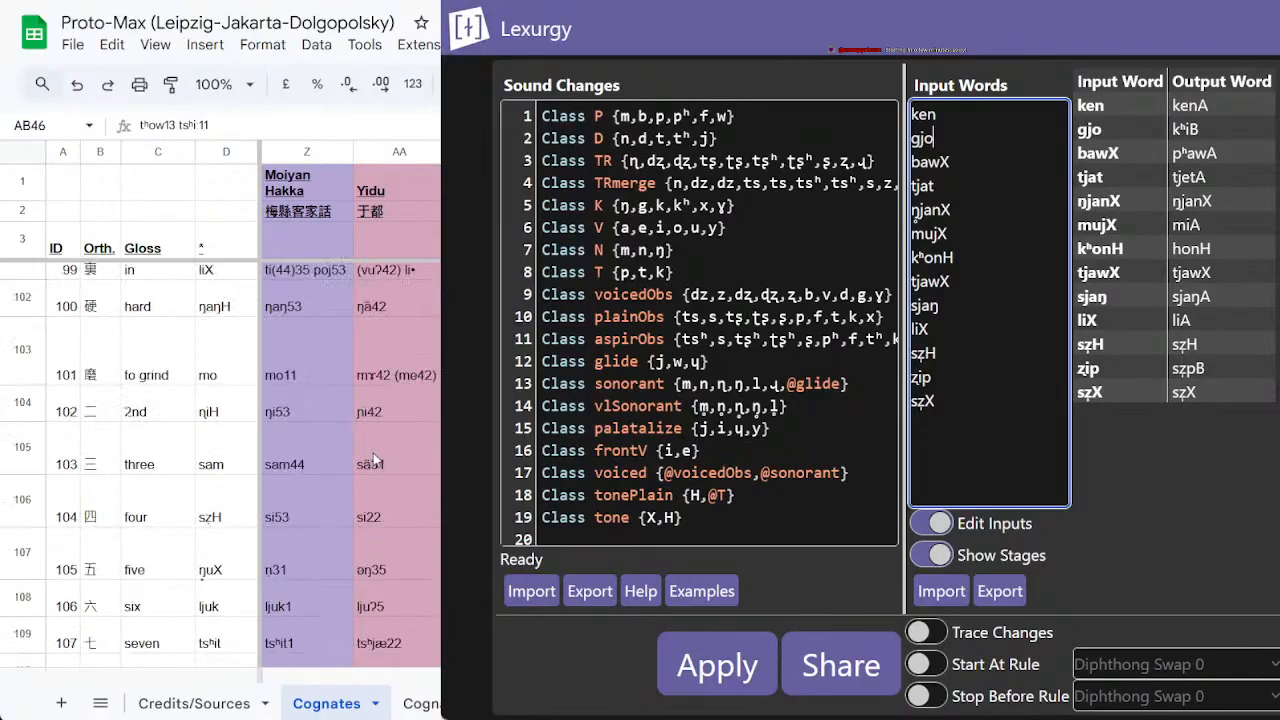
pyautogui.scroll(1, 373, 461)
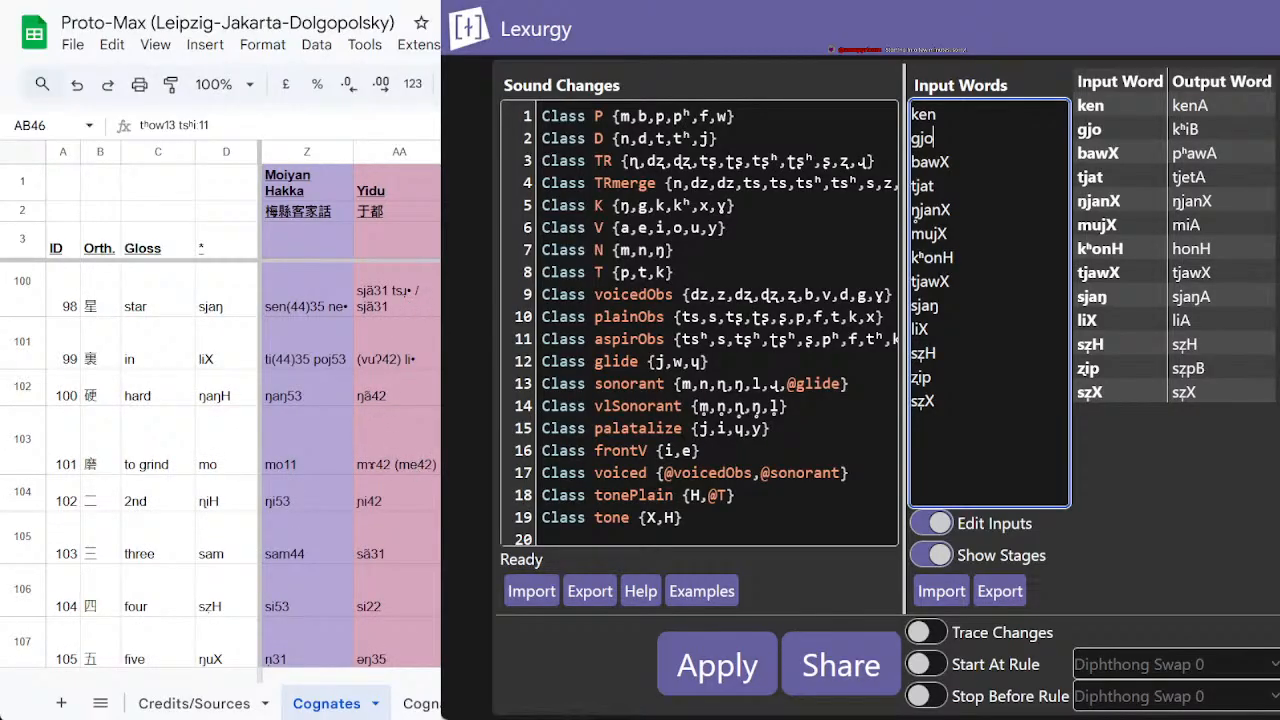
# Step: Shift the Lexurgy window aside so more of the spreadsheet shows, including the Hong Kong Cantonese column
pyautogui.click(208, 719)
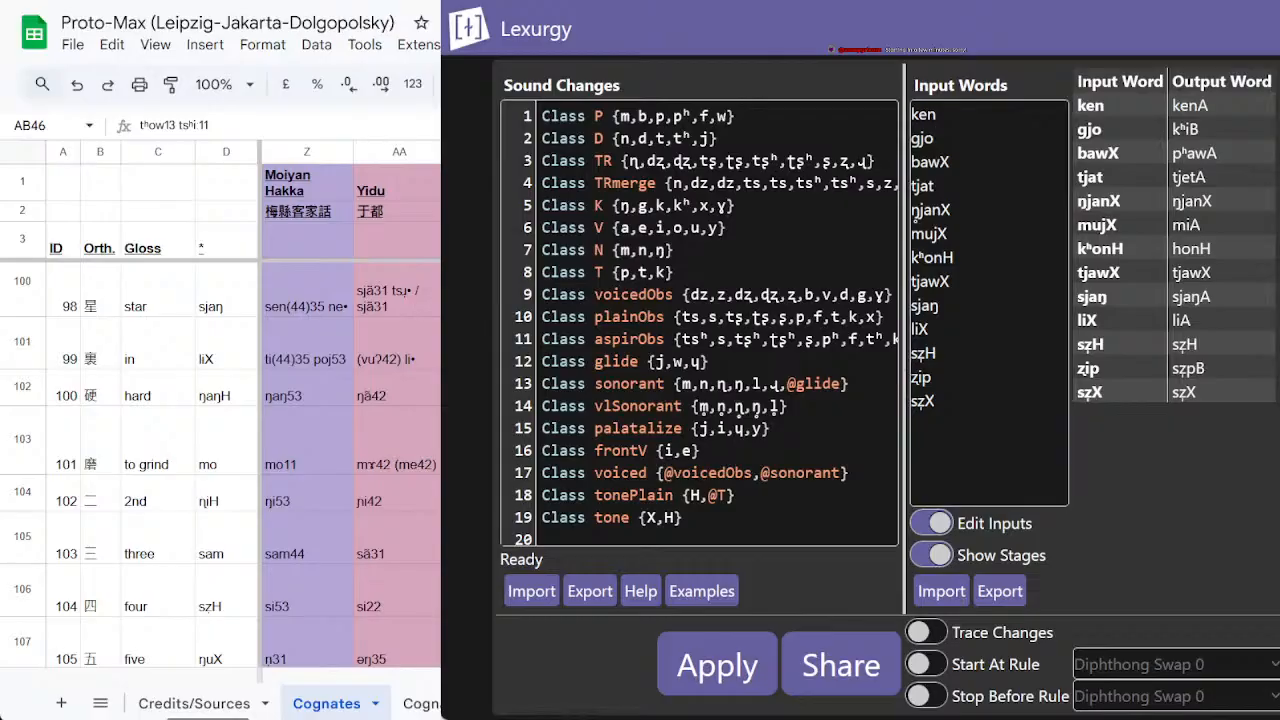
pyautogui.click(935, 138)
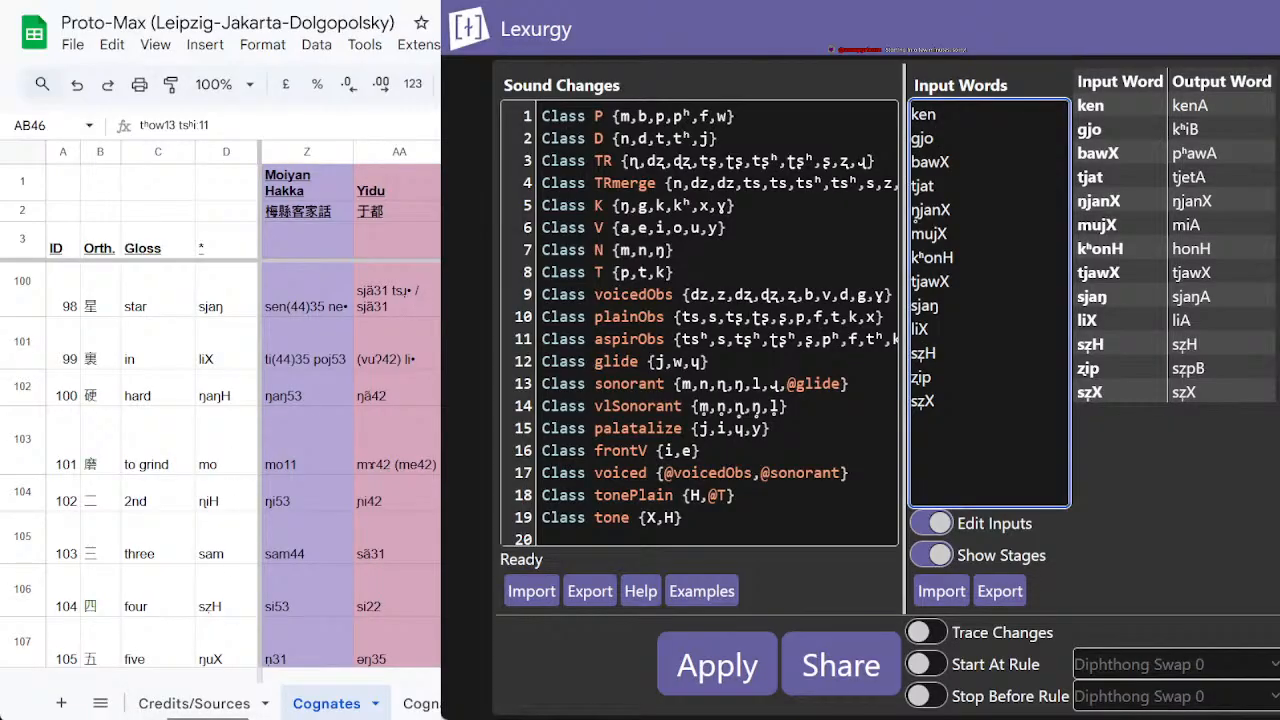
pyautogui.click(208, 719)
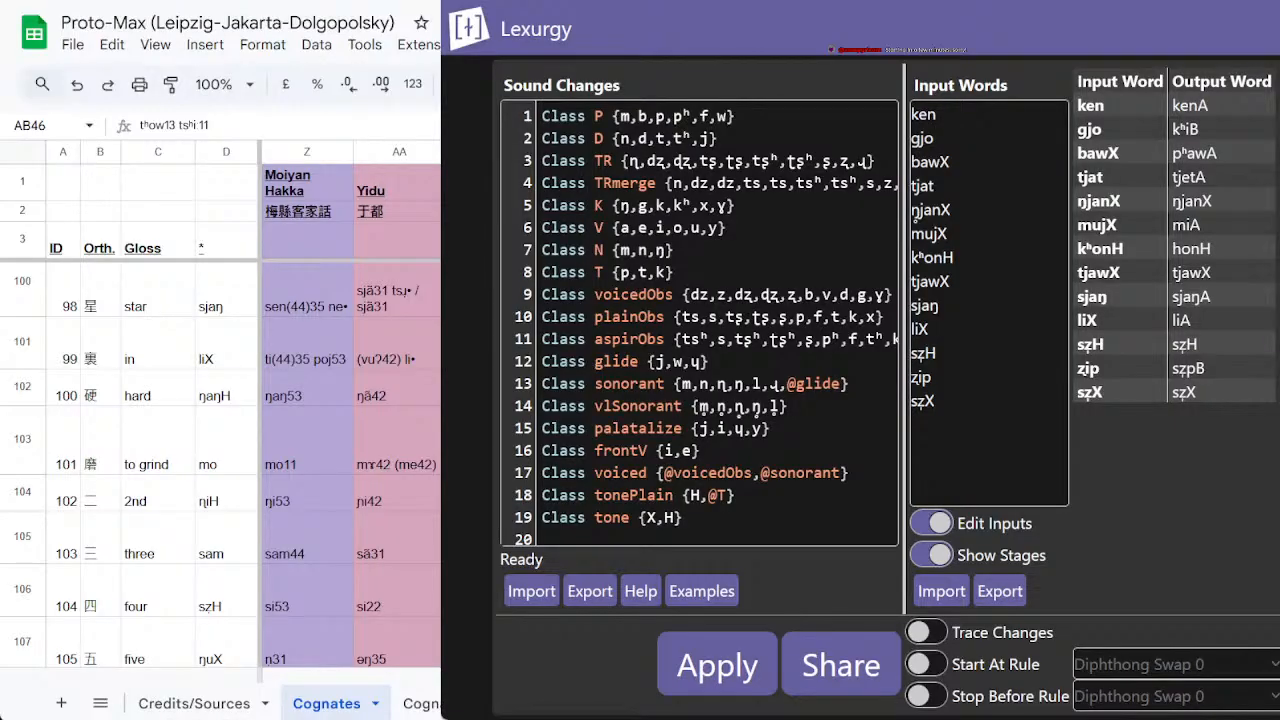
pyautogui.press('Right')
pyautogui.press('Right')
pyautogui.press('Right')
pyautogui.press('Right')
pyautogui.press('Right')
pyautogui.press('Right')
pyautogui.press('Right')
pyautogui.press('Right')
pyautogui.press('Right')
pyautogui.press('Right')
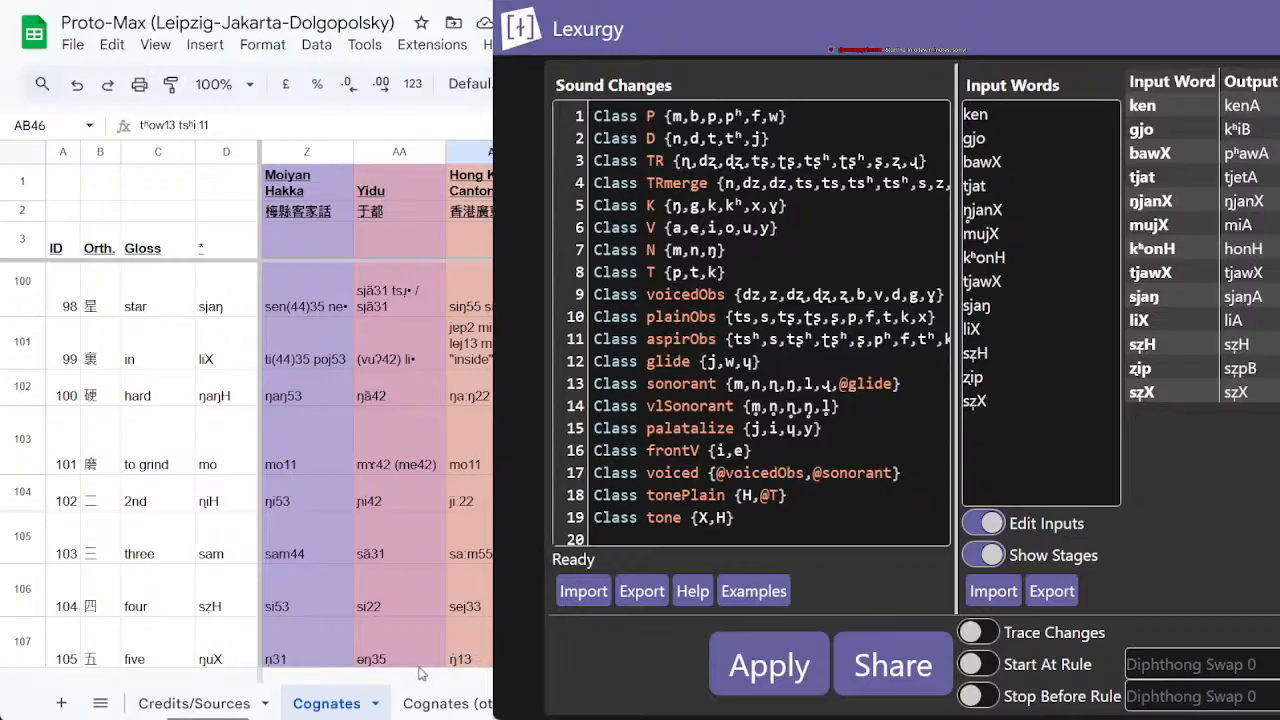
pyautogui.hotkey('alt', 'Tab')
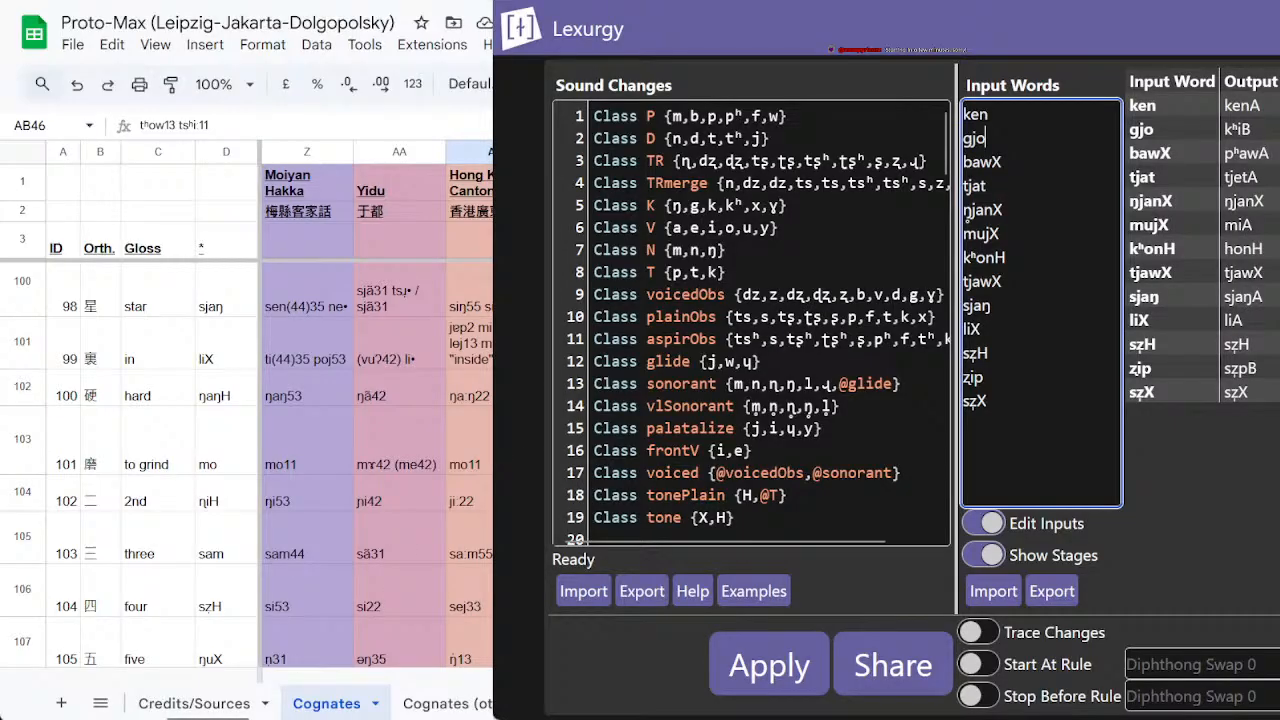
# Step: Select the Moiyan Hakka word for "star" and locate the matching input word sjaŋ
pyautogui.click(236, 719)
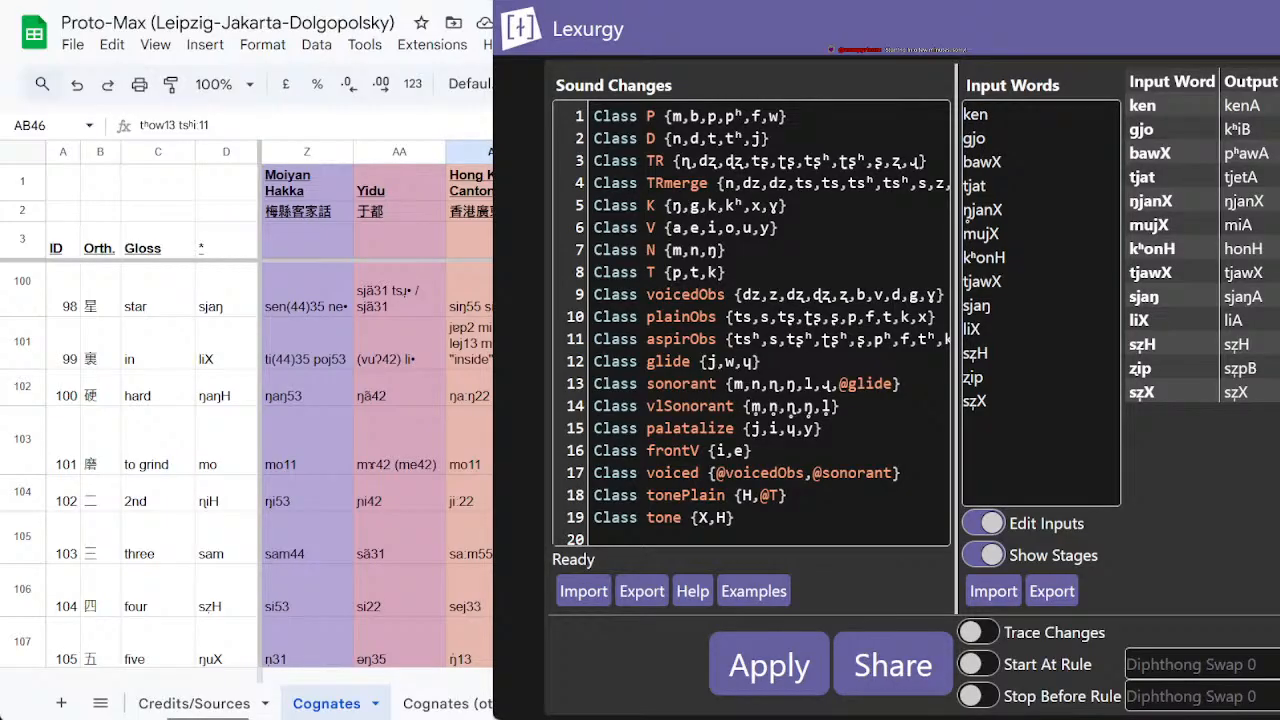
pyautogui.click(986, 138)
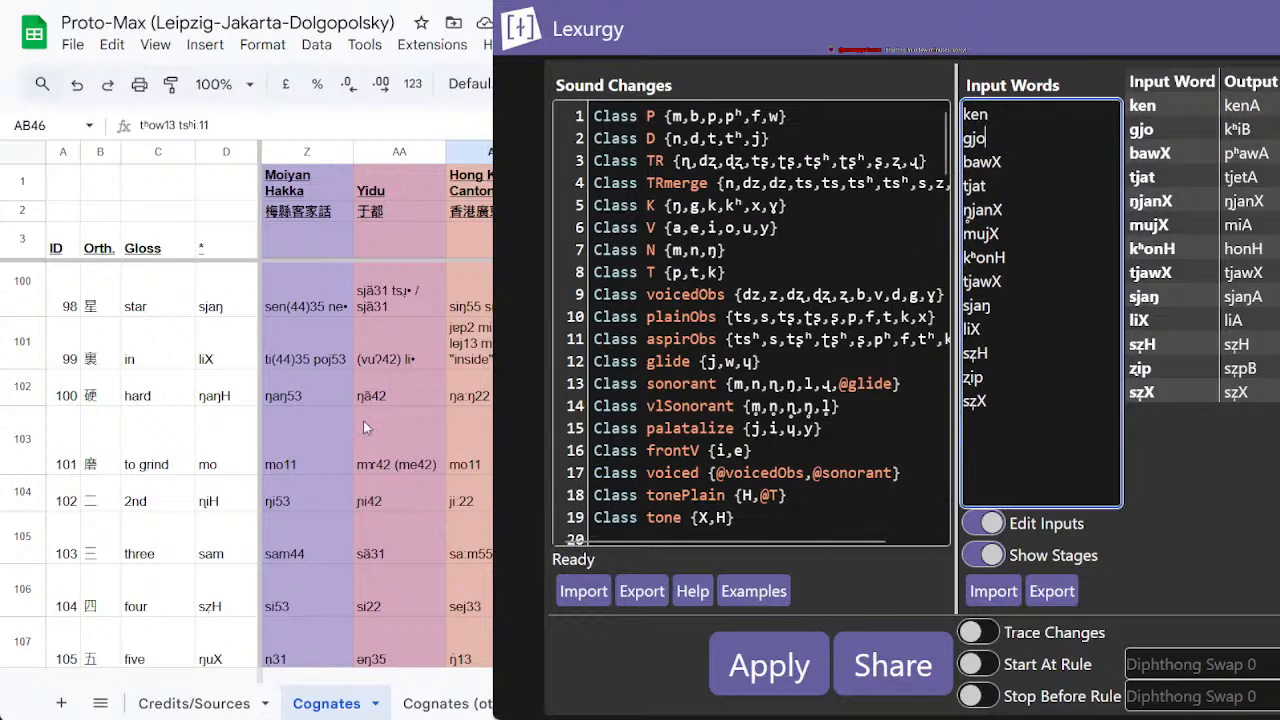
pyautogui.click(290, 295)
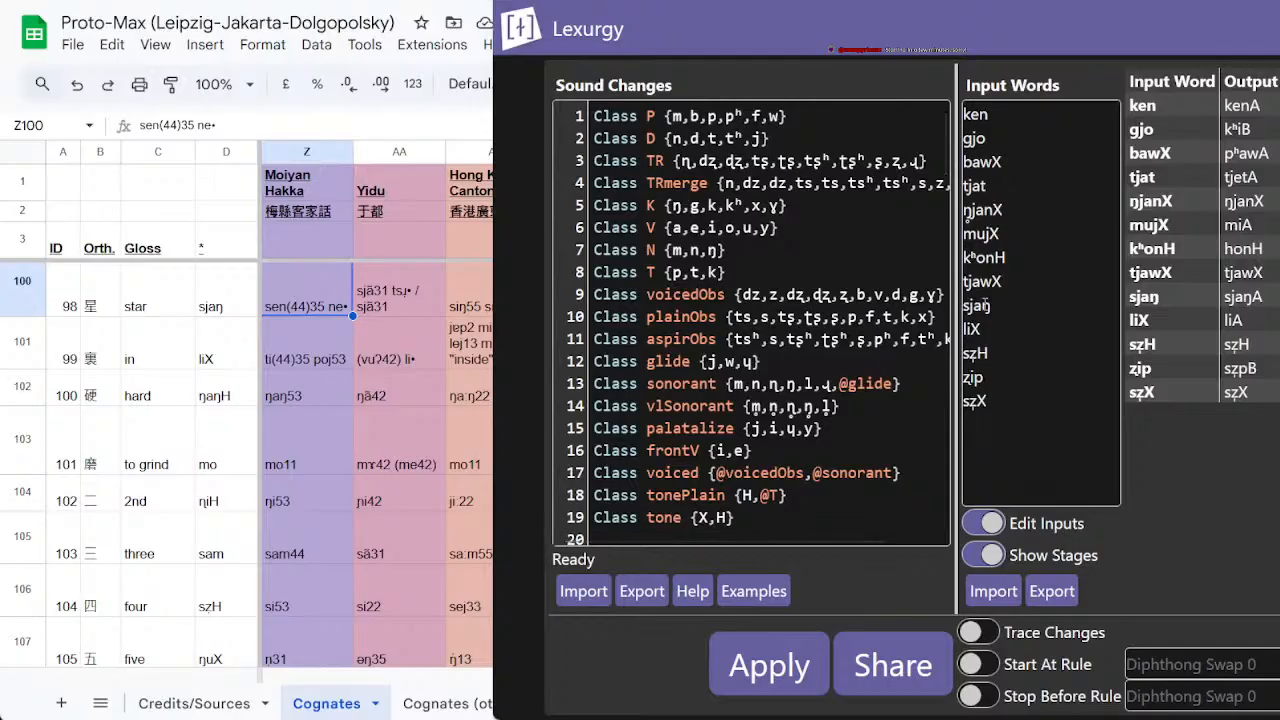
pyautogui.click(974, 305)
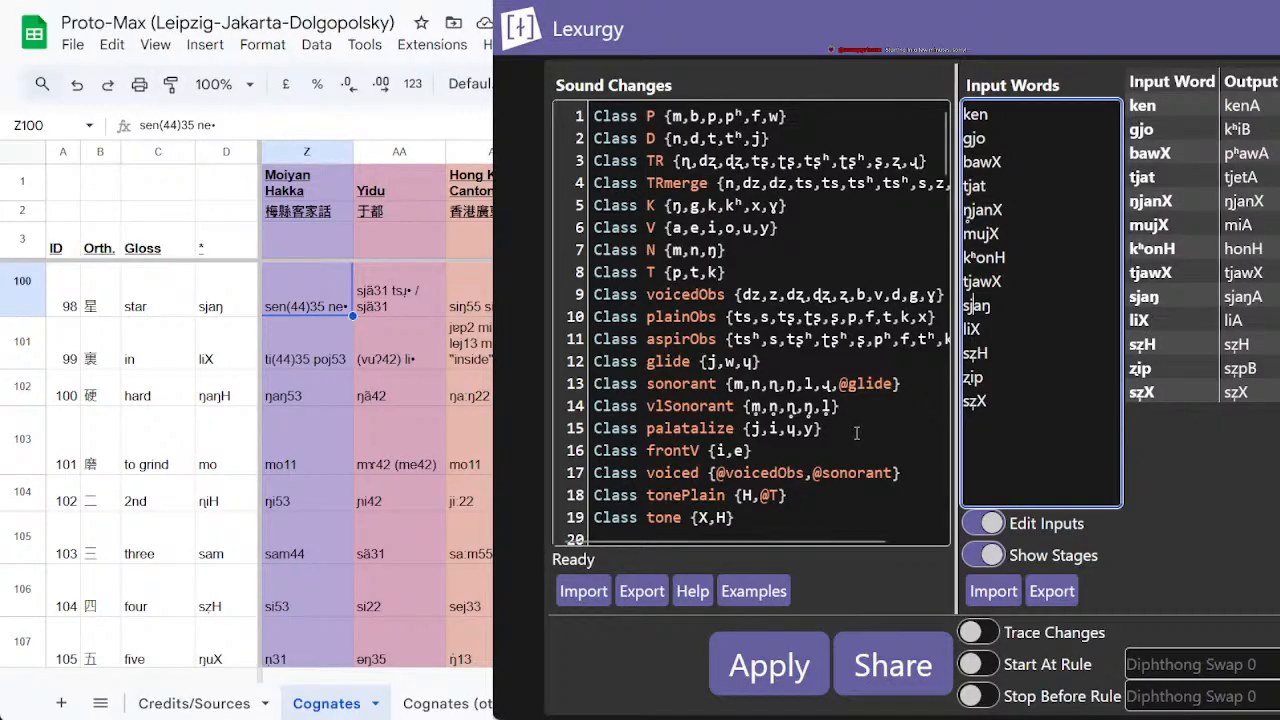
# Step: Review the sound change rules from the tone splits down to x-to-h-99
pyautogui.scroll(-19, 684, 391)
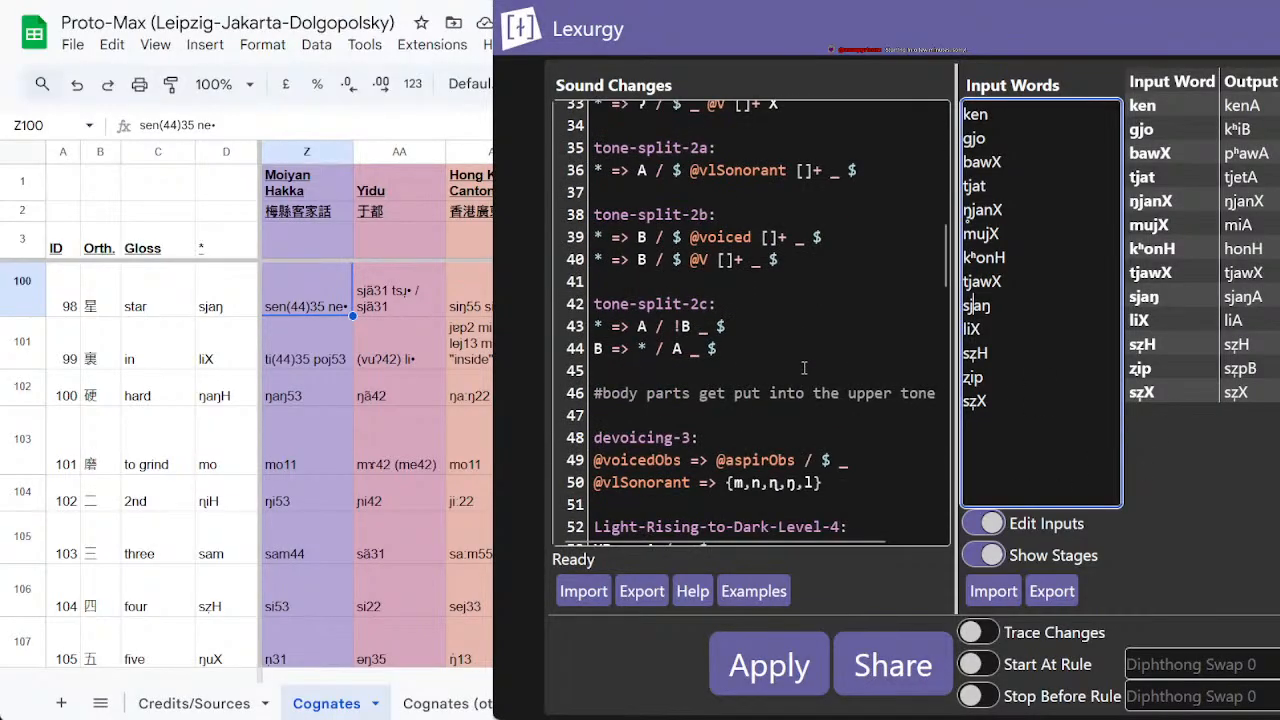
pyautogui.scroll(-7, 806, 371)
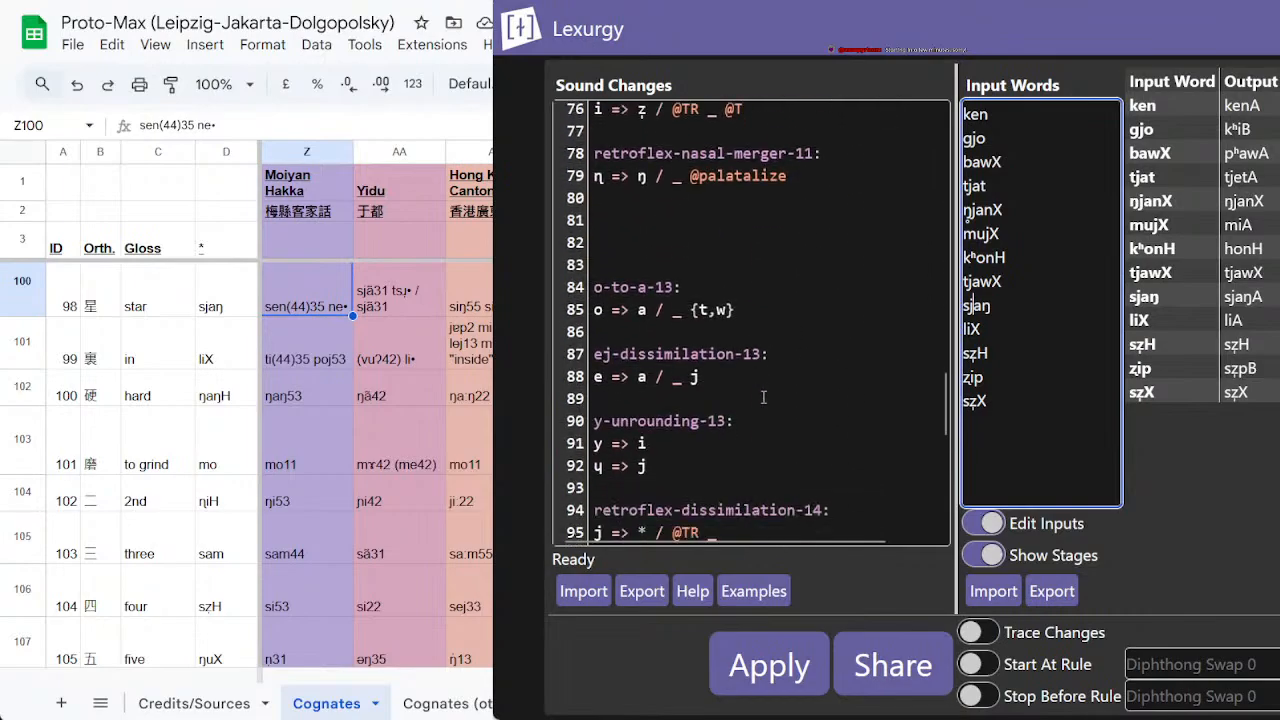
pyautogui.scroll(2, 746, 337)
pyautogui.scroll(-10, 834, 266)
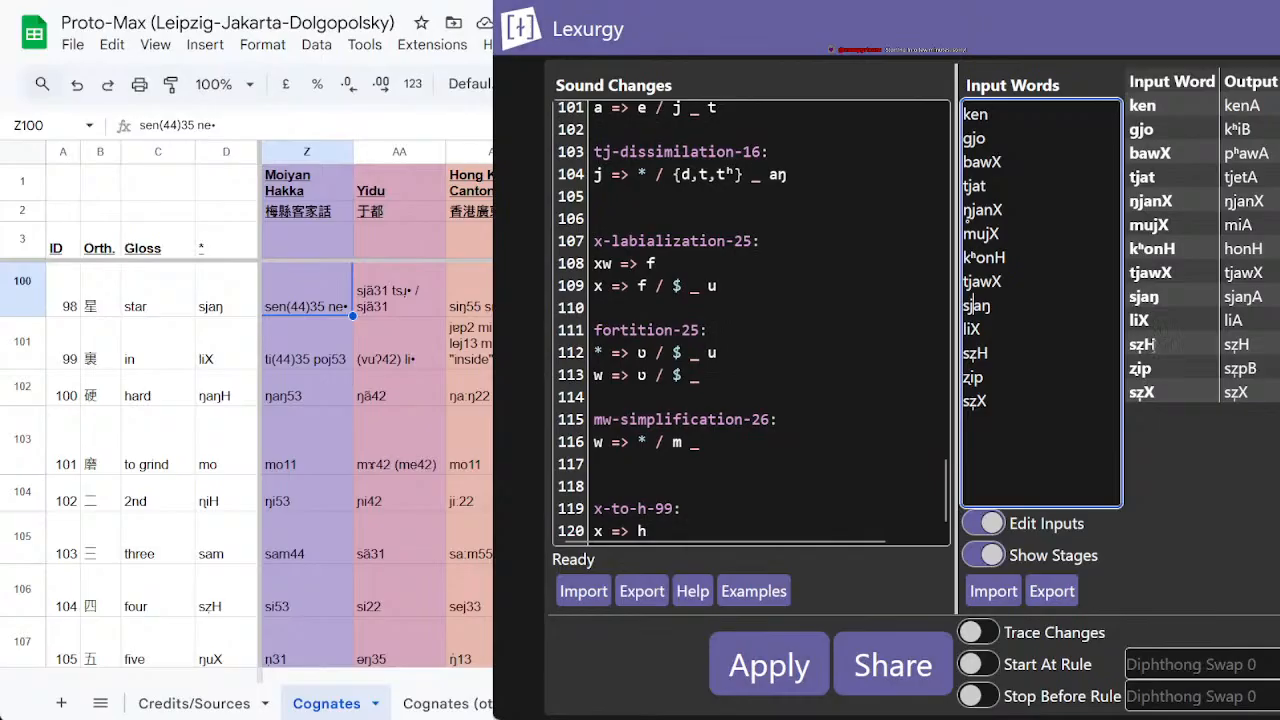
# Step: Add a new rule heading "z-to-i-26:" below the mw-simplification-26 rule
pyautogui.moveTo(1158, 348); pyautogui.dragTo(1112, 352)
pyautogui.click(1142, 344)
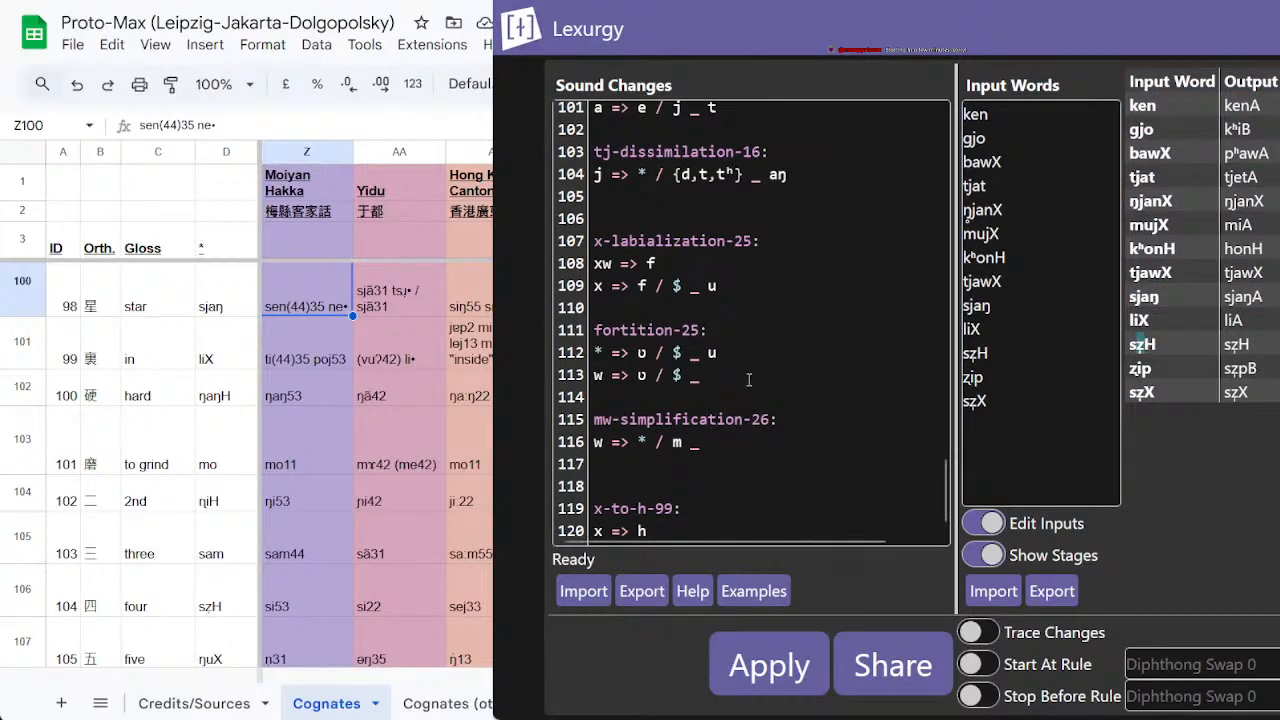
pyautogui.click(738, 443)
pyautogui.press('Return')
pyautogui.press('Return')
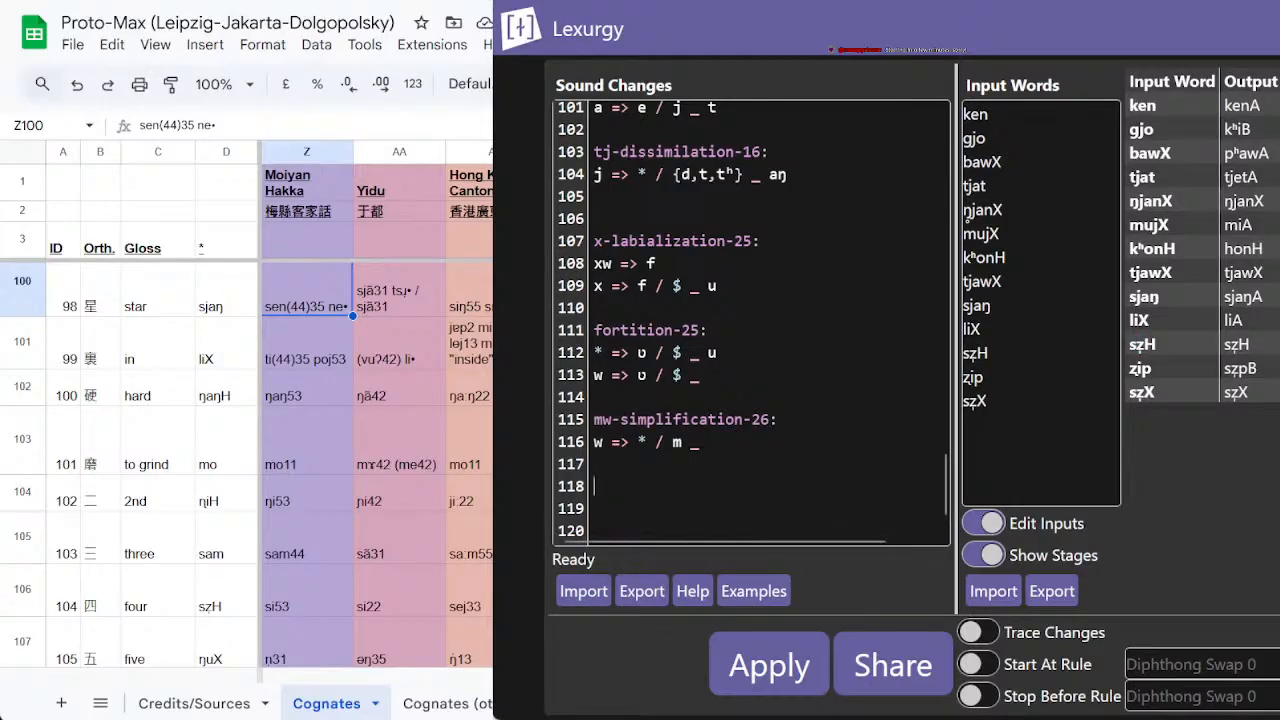
pyautogui.write('z')
pyautogui.press('BackSpace')
pyautogui.write('-')
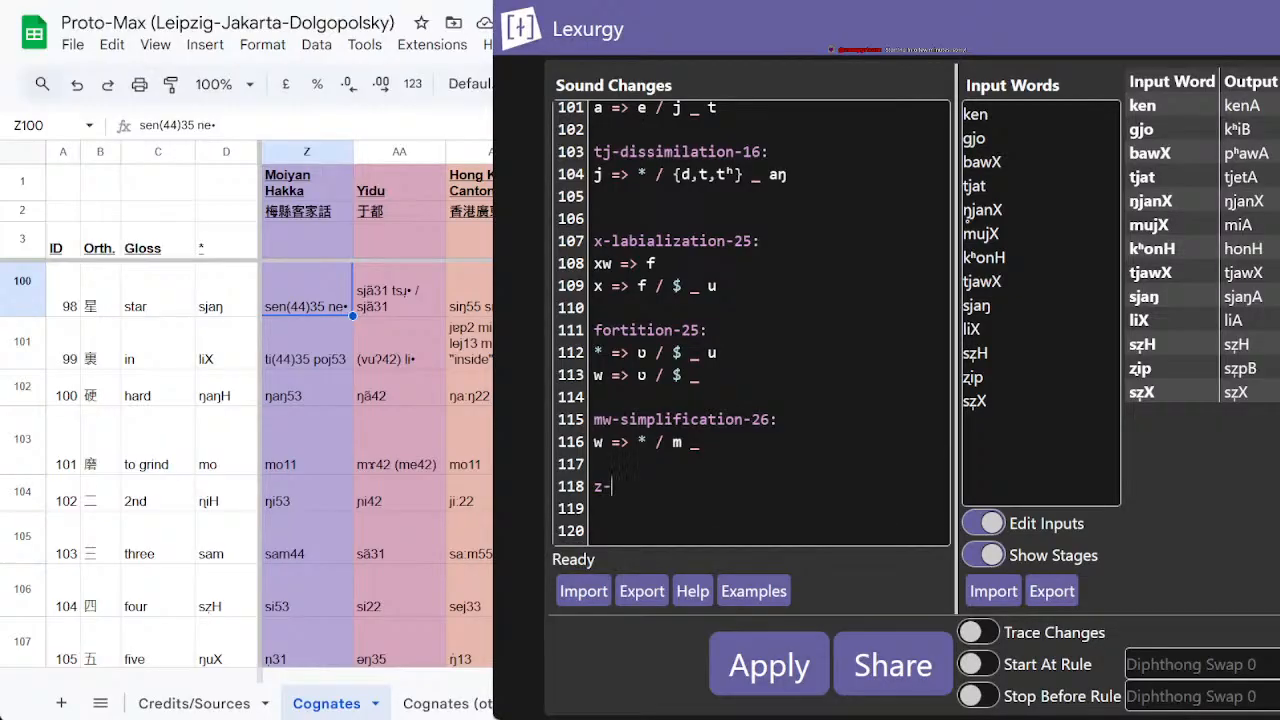
pyautogui.write('to-i-27')
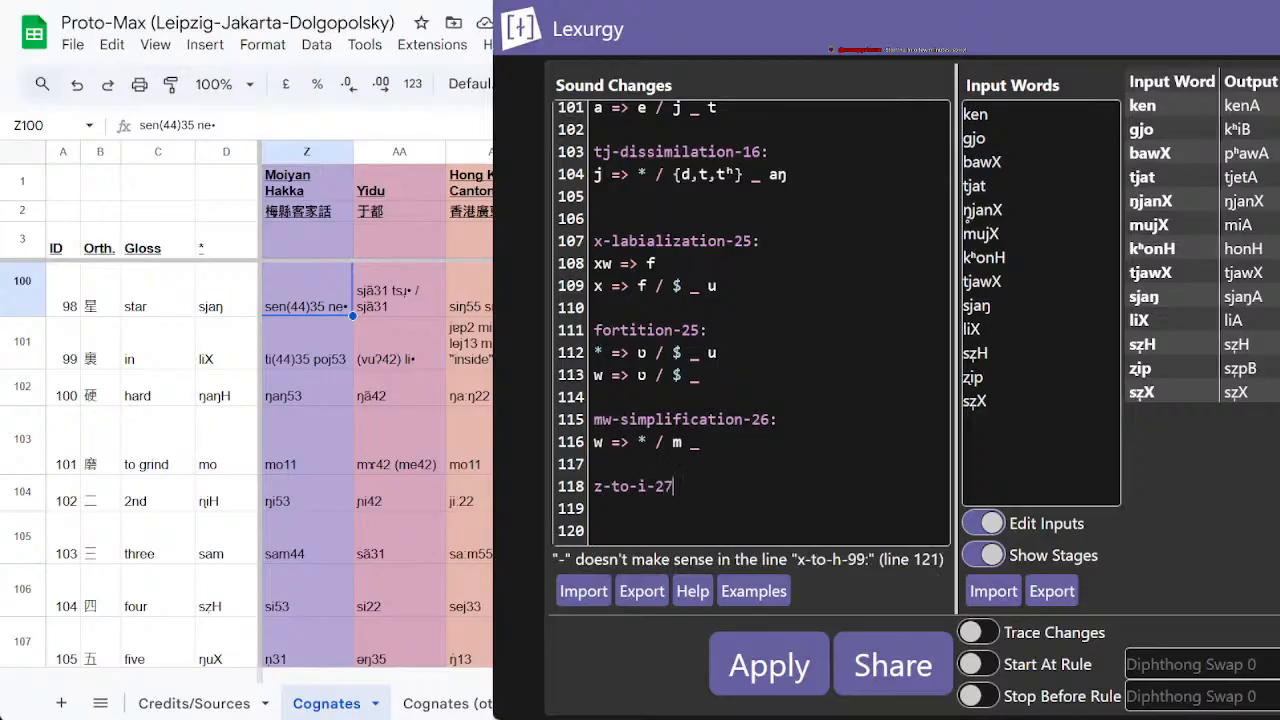
pyautogui.press('BackSpace')
pyautogui.write('6: ')
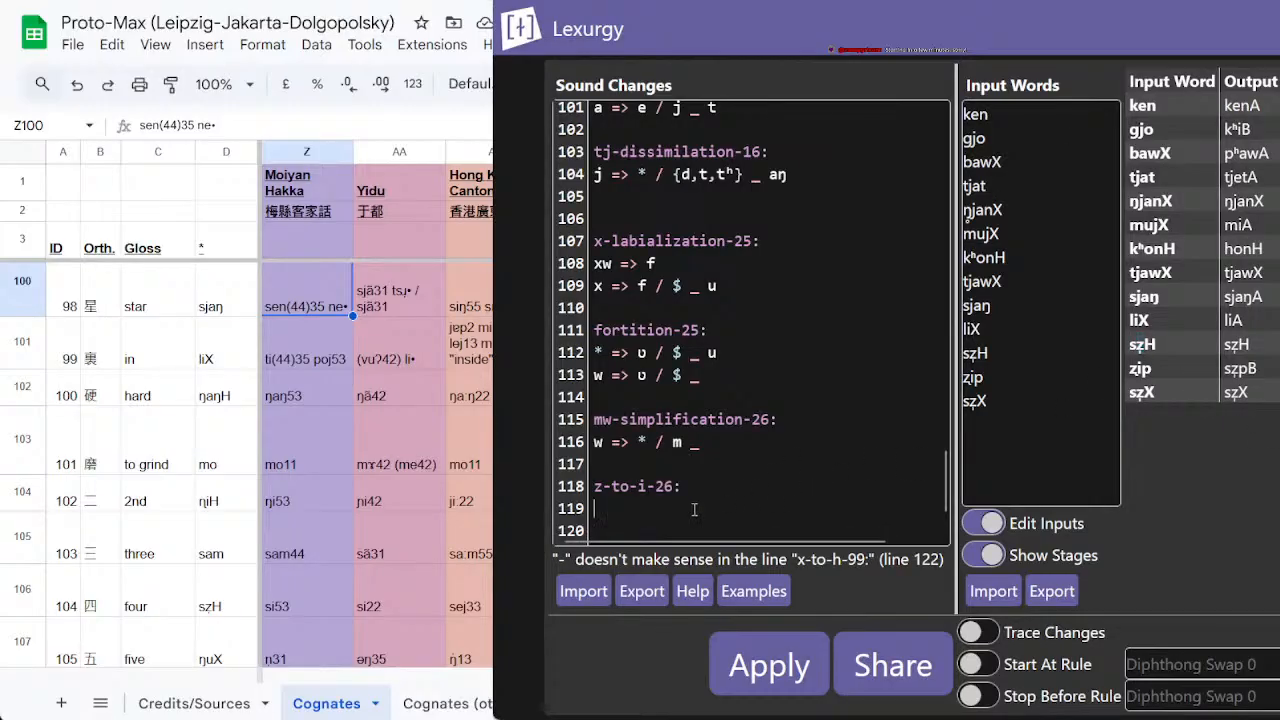
# Step: Write the z-to-i-26 rule as "ẓ => i / _ $"
pyautogui.write('ẓ =>')
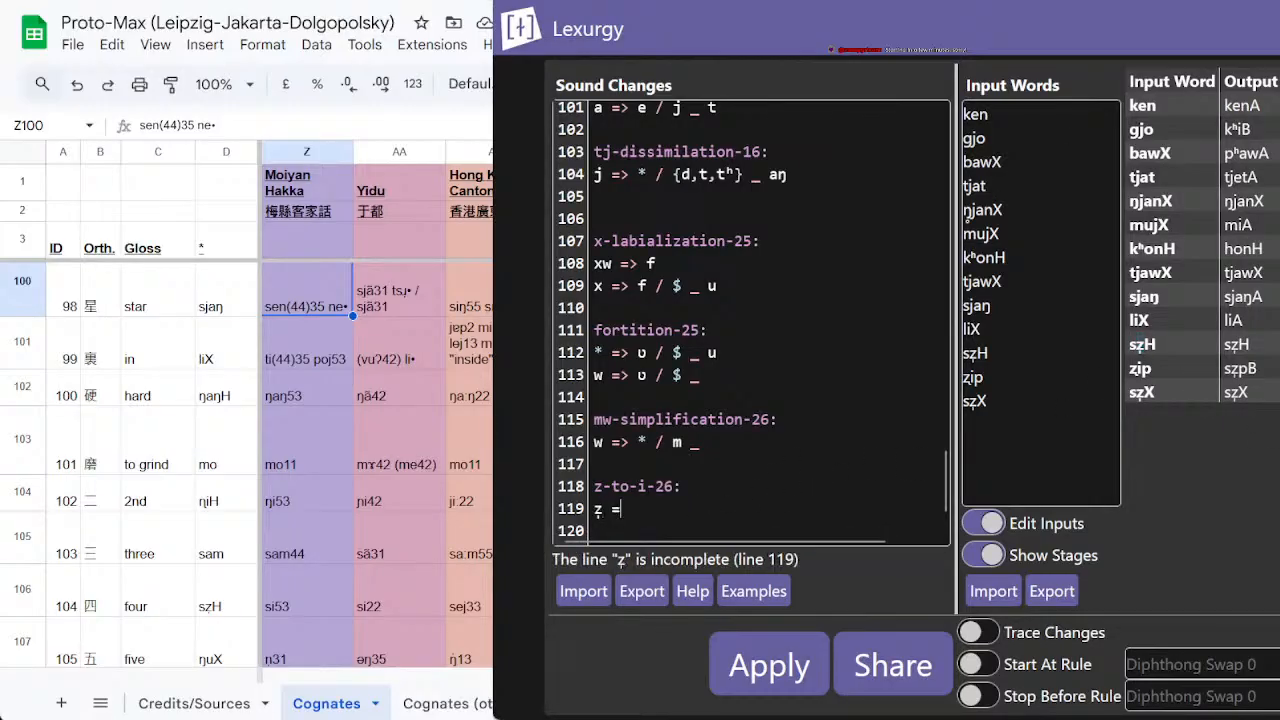
pyautogui.write(' i')
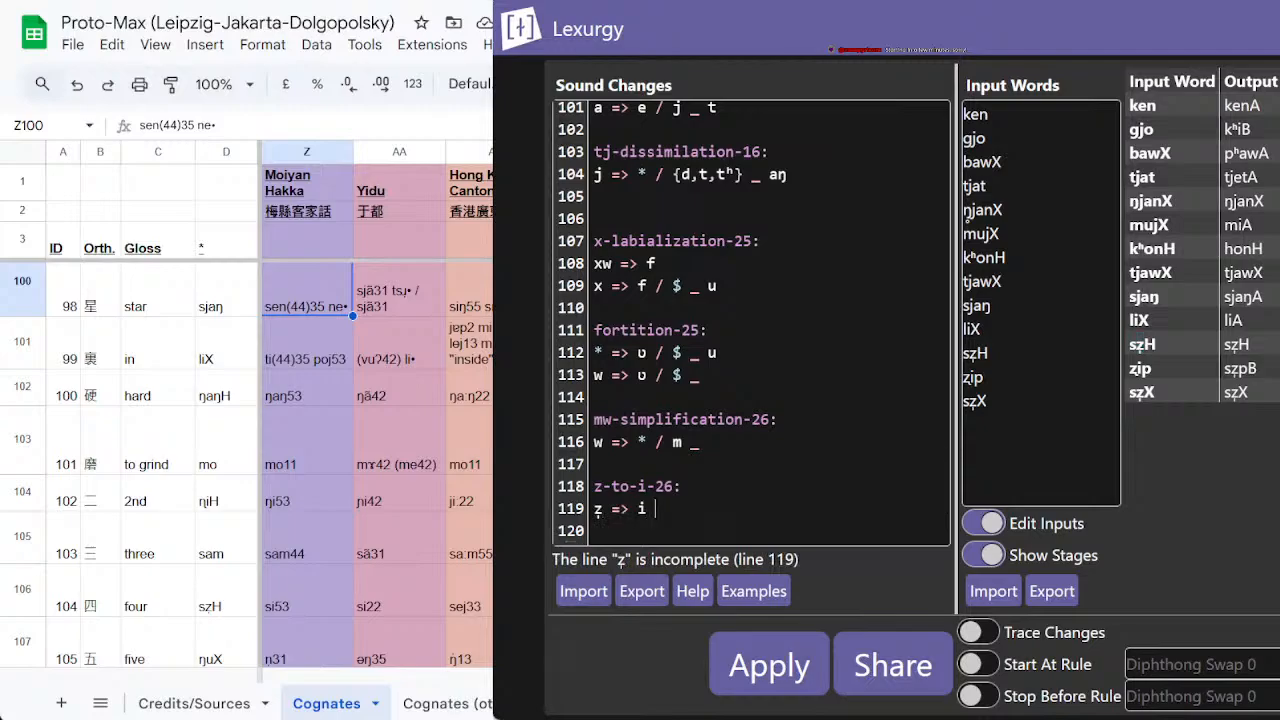
pyautogui.write(' /')
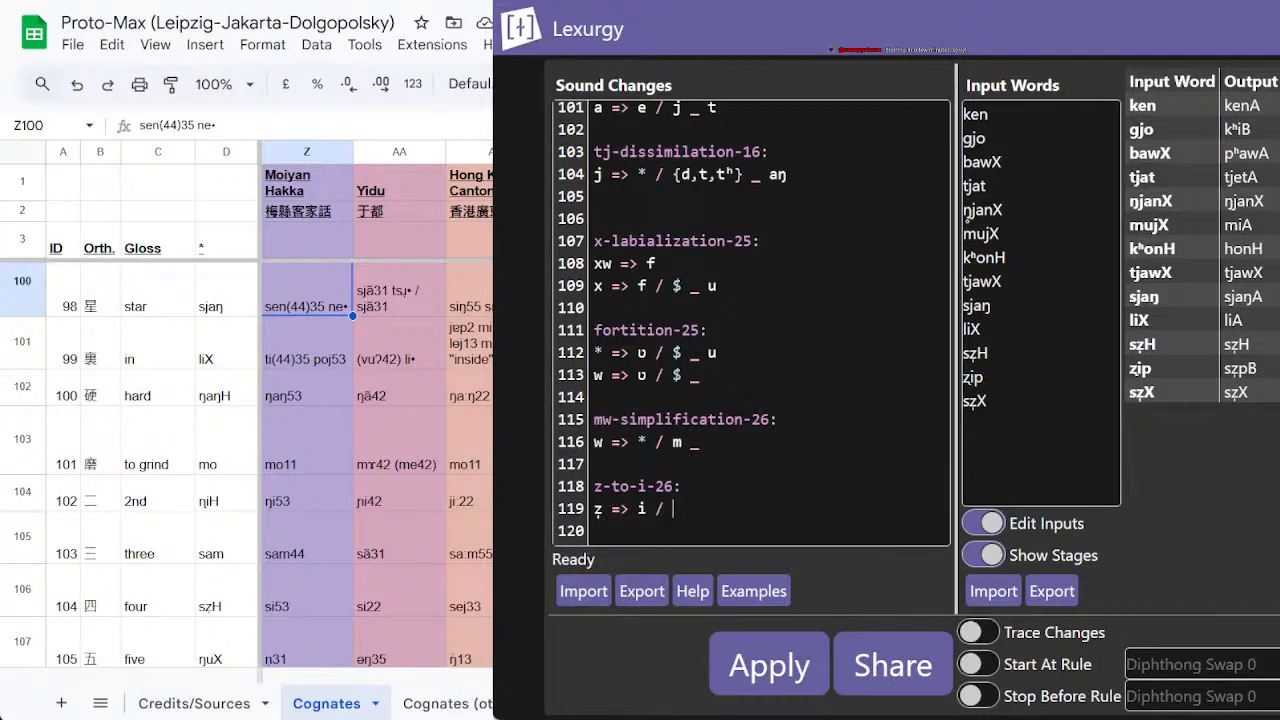
pyautogui.write(' _ #')
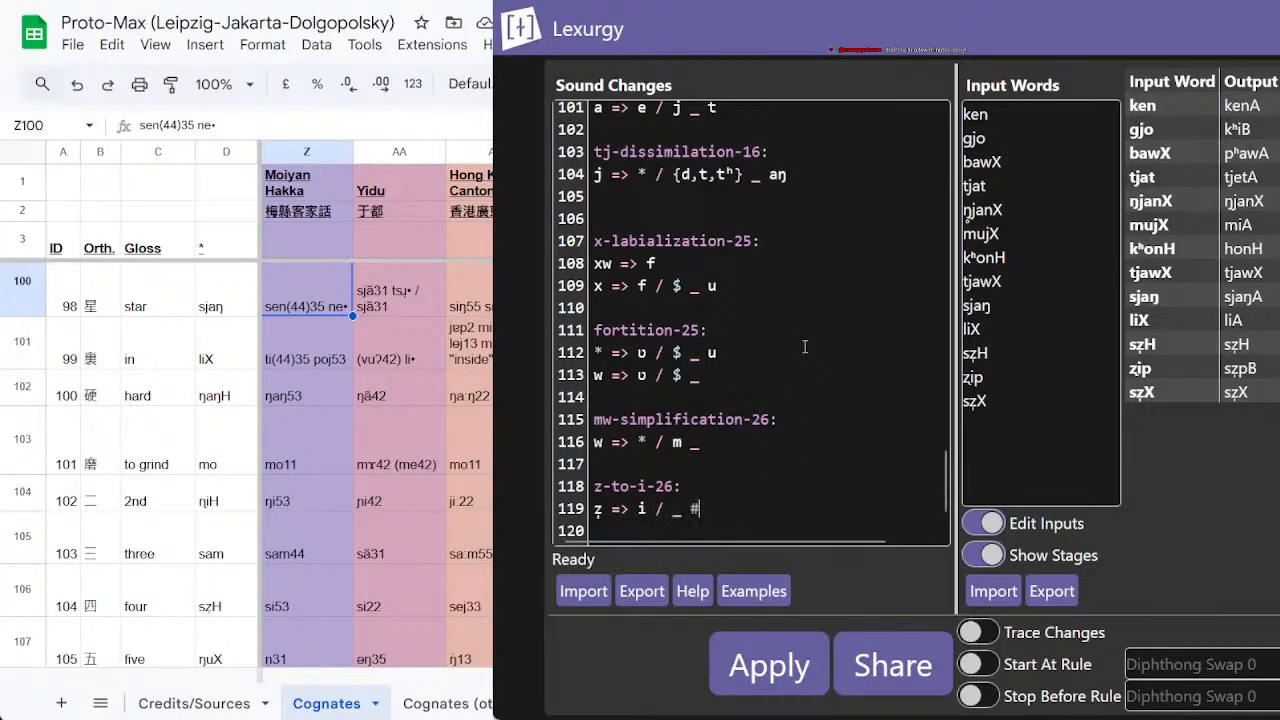
pyautogui.write(' %')
pyautogui.press('BackSpace')
pyautogui.write('$')
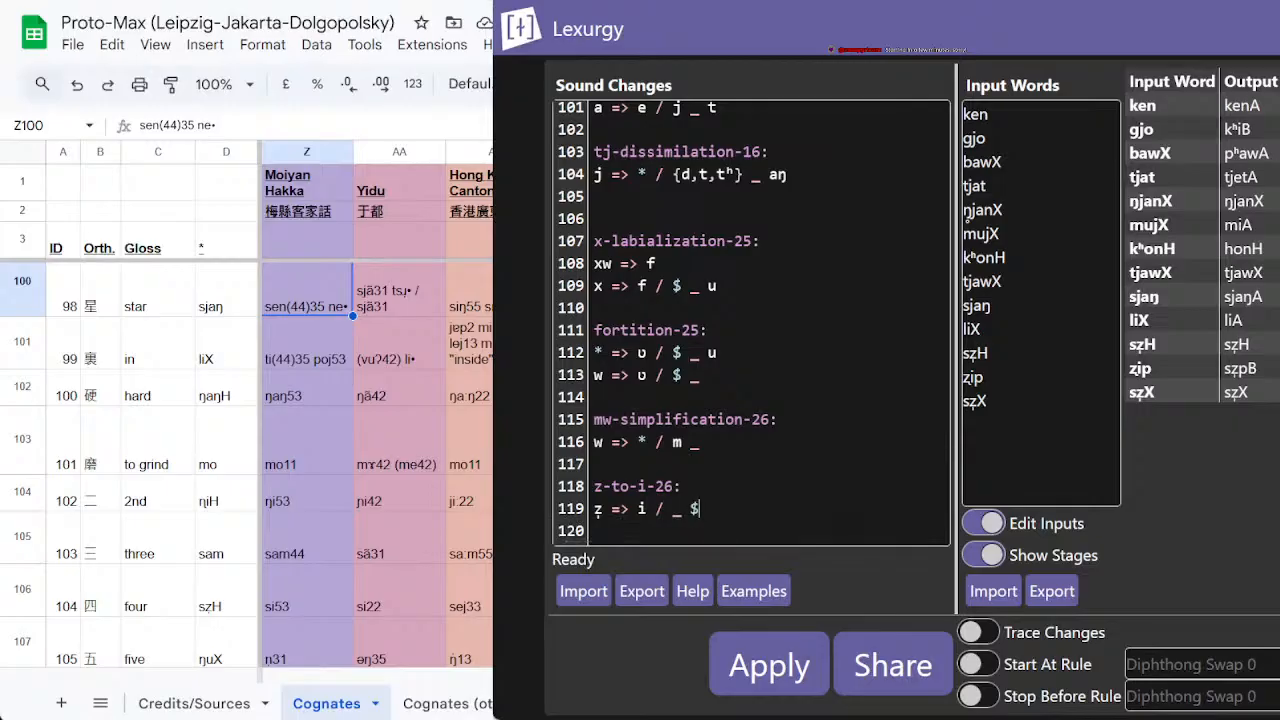
pyautogui.scroll(-1, 796, 324)
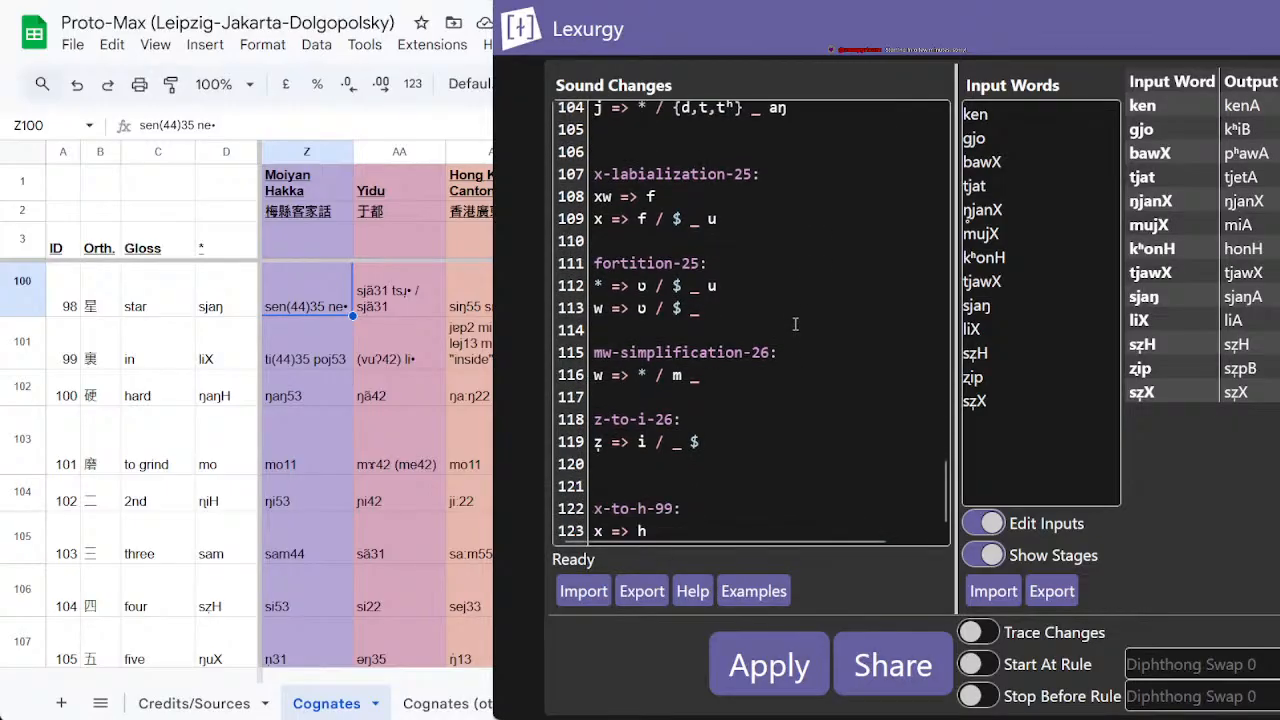
pyautogui.press('BackSpace')
pyautogui.write('{A')
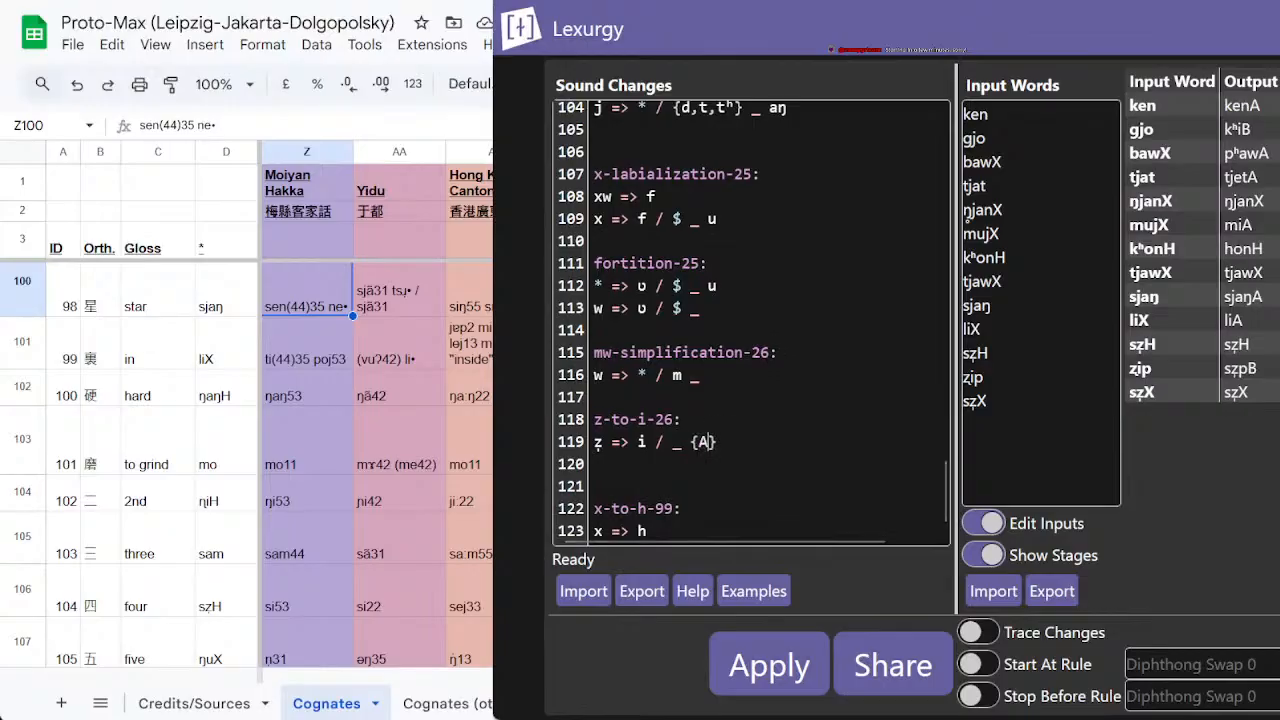
pyautogui.write(',B,')
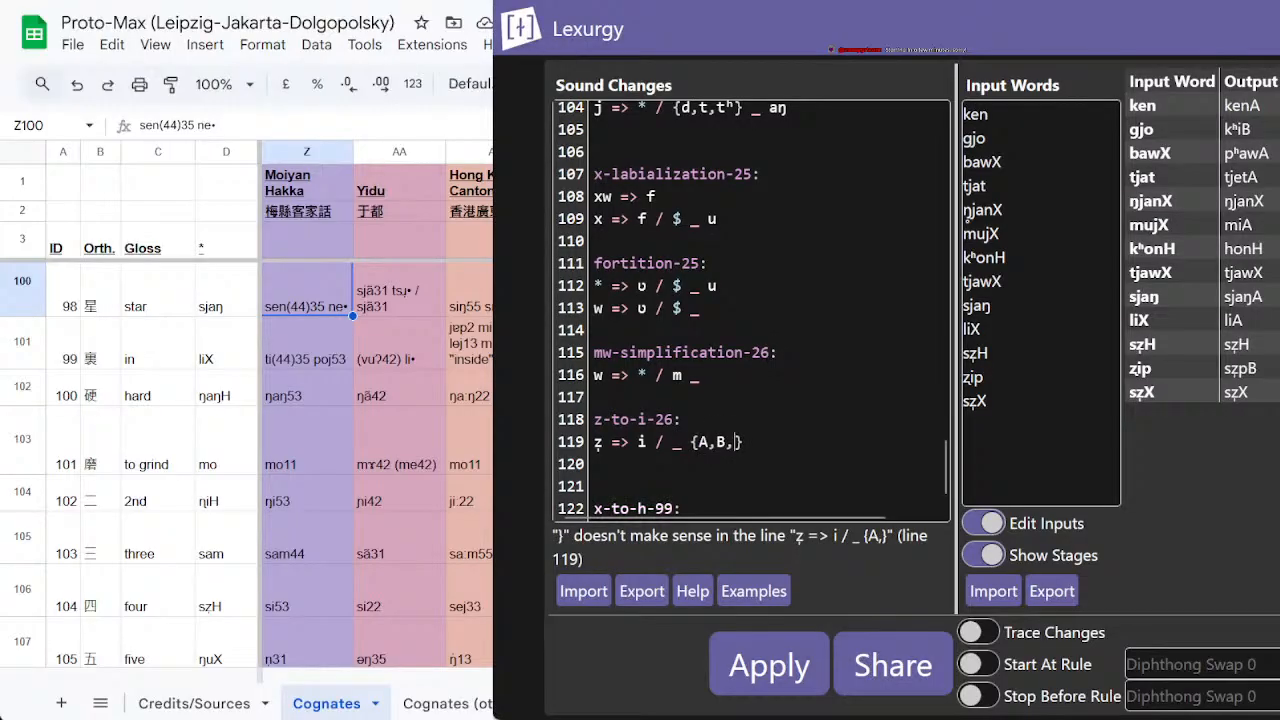
pyautogui.write('@tone')
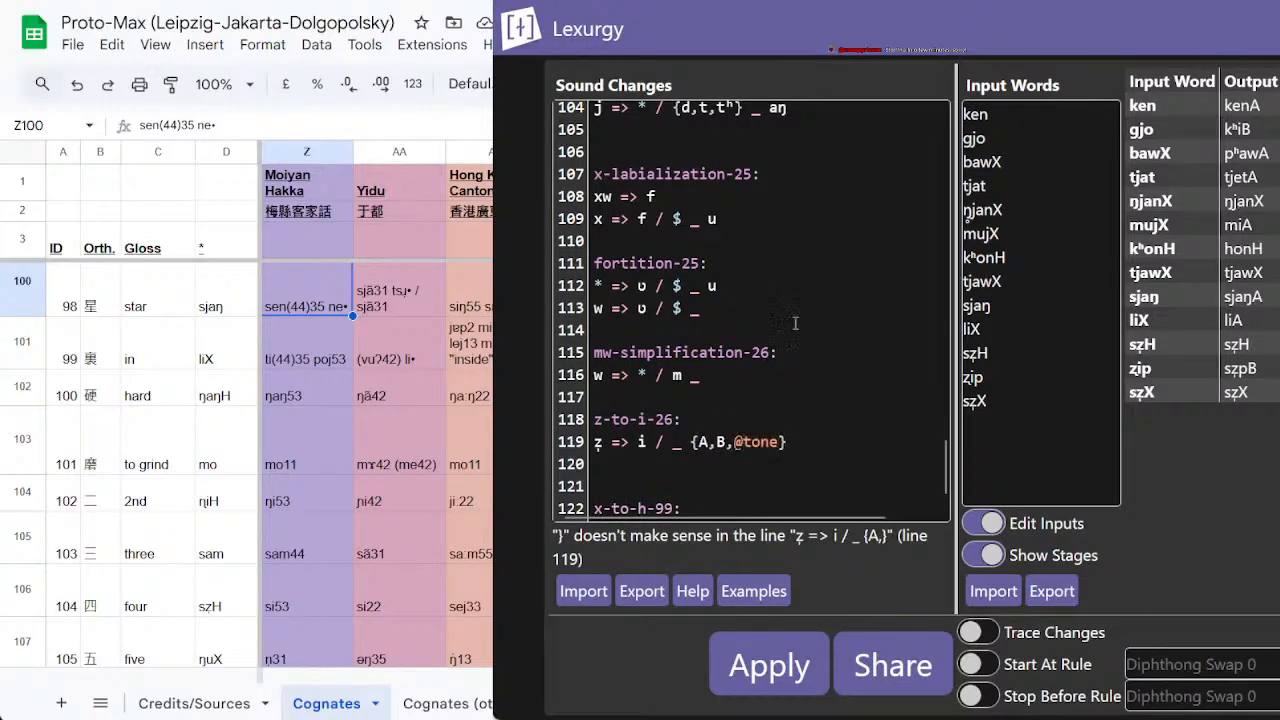
pyautogui.click(790, 678)
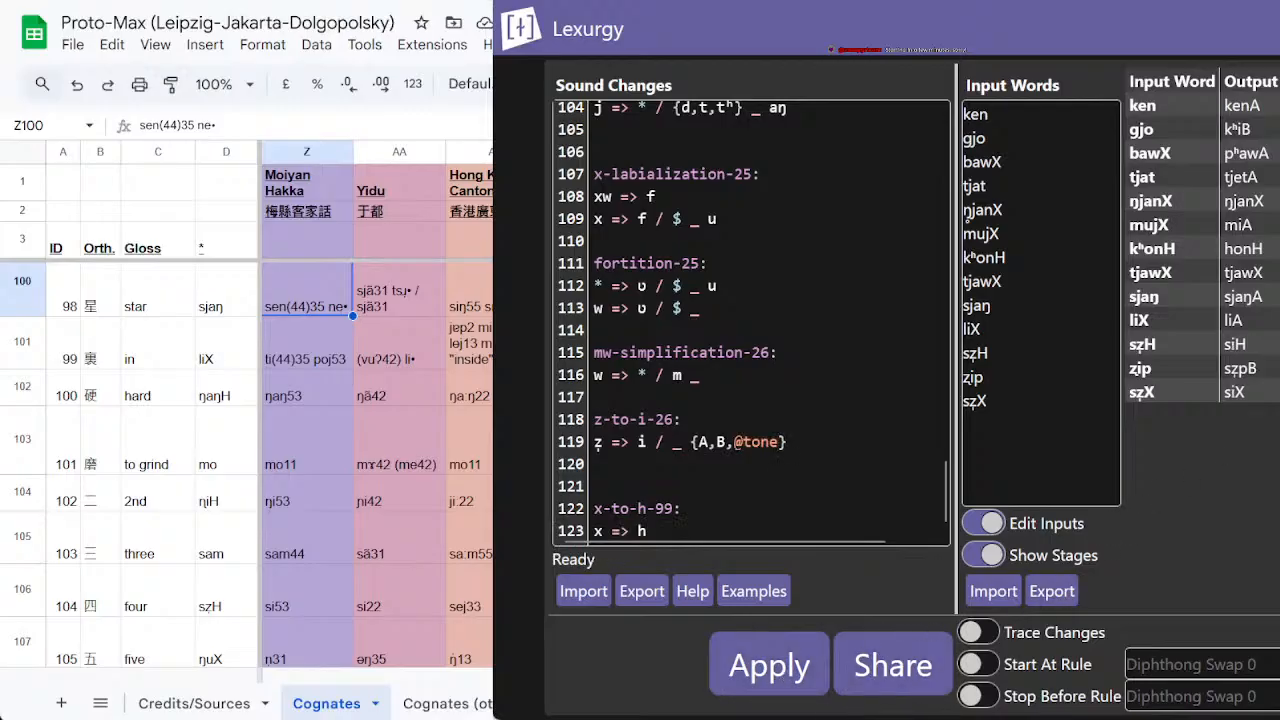
# Step: Check the numerals through "to die" in the Cognates sheet, then remove sẓH and sẓX from the input words and reapply the rules
pyautogui.scroll(-1, 355, 515)
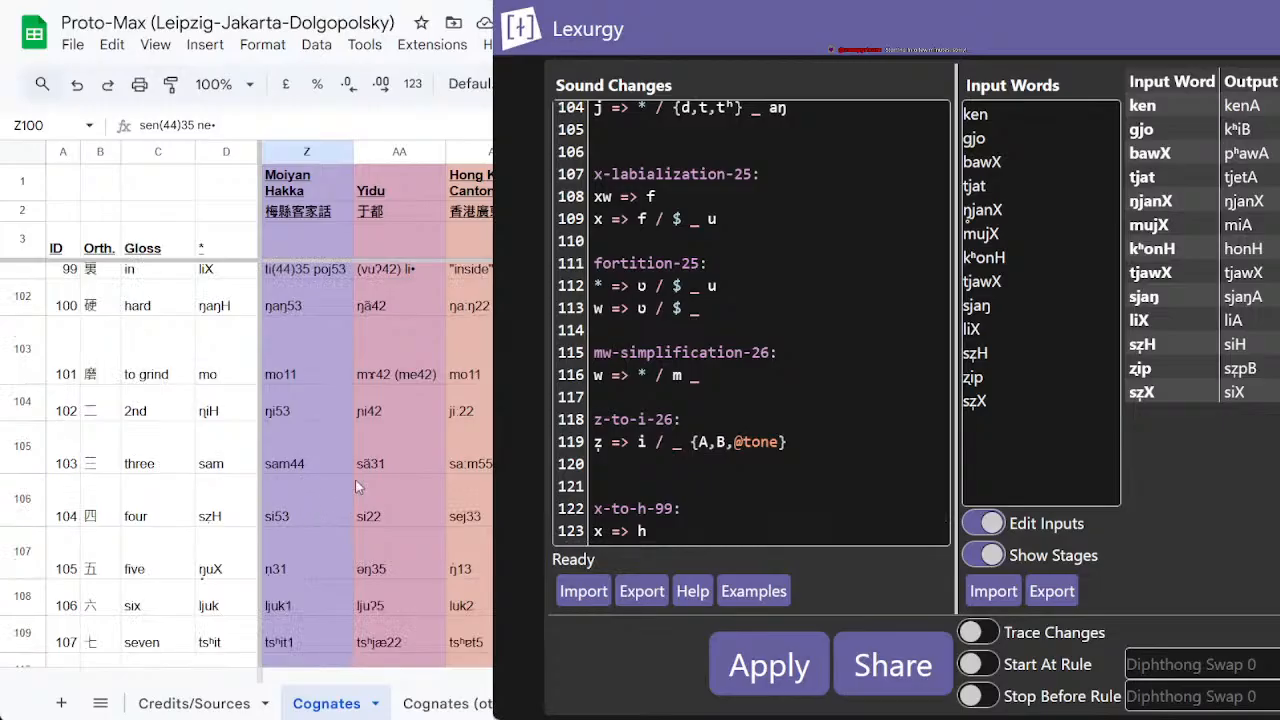
pyautogui.scroll(-2, 355, 479)
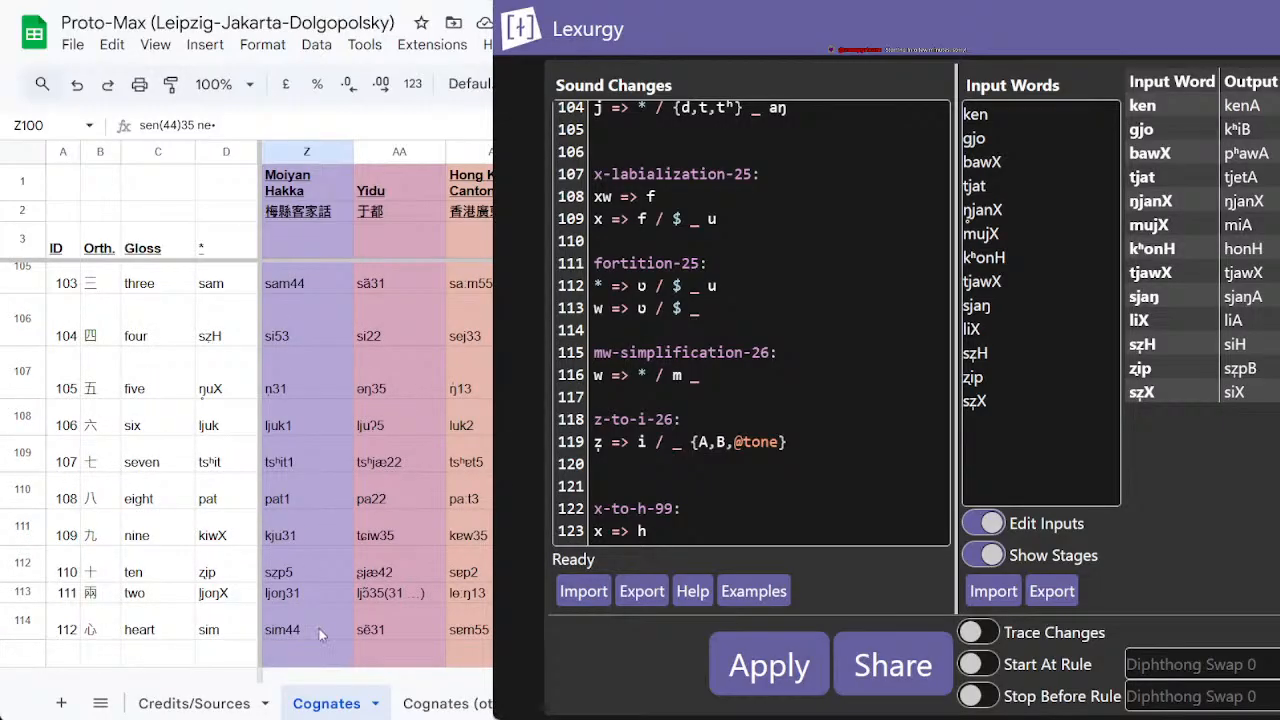
pyautogui.scroll(-2, 310, 582)
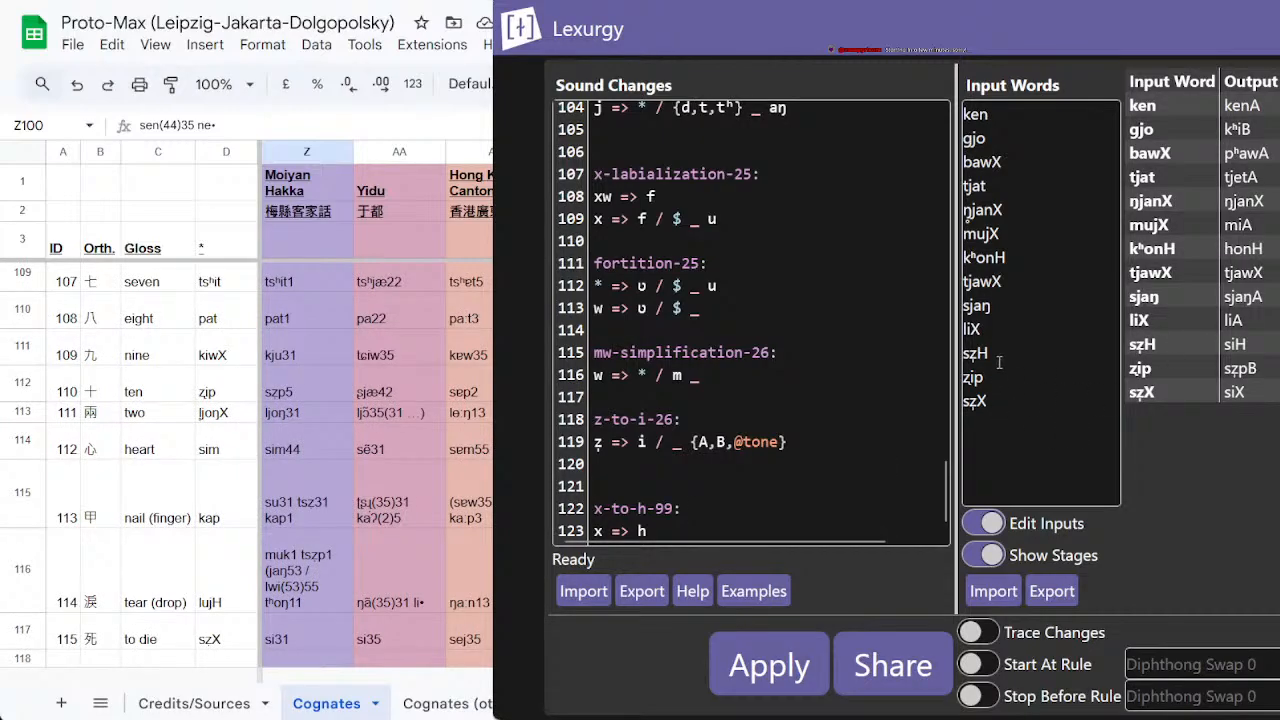
pyautogui.moveTo(1005, 336); pyautogui.dragTo(1016, 380)
pyautogui.press('BackSpace')
pyautogui.press('BackSpace')
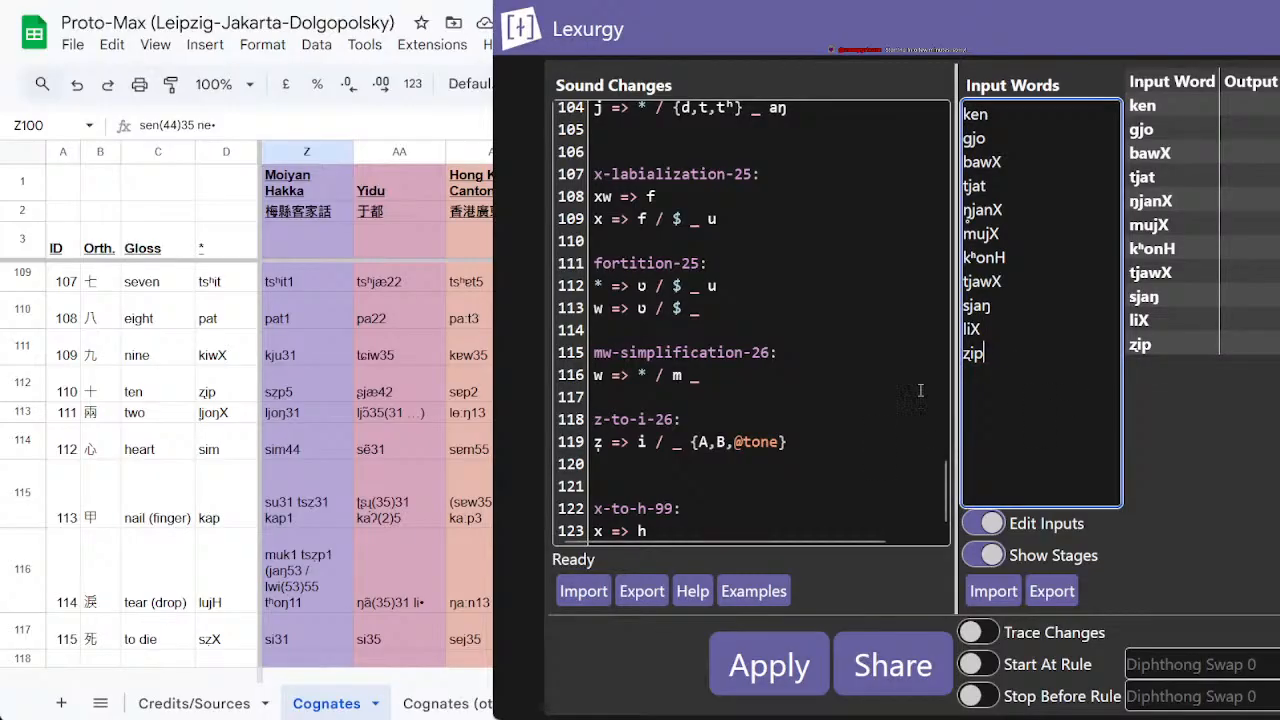
pyautogui.click(752, 676)
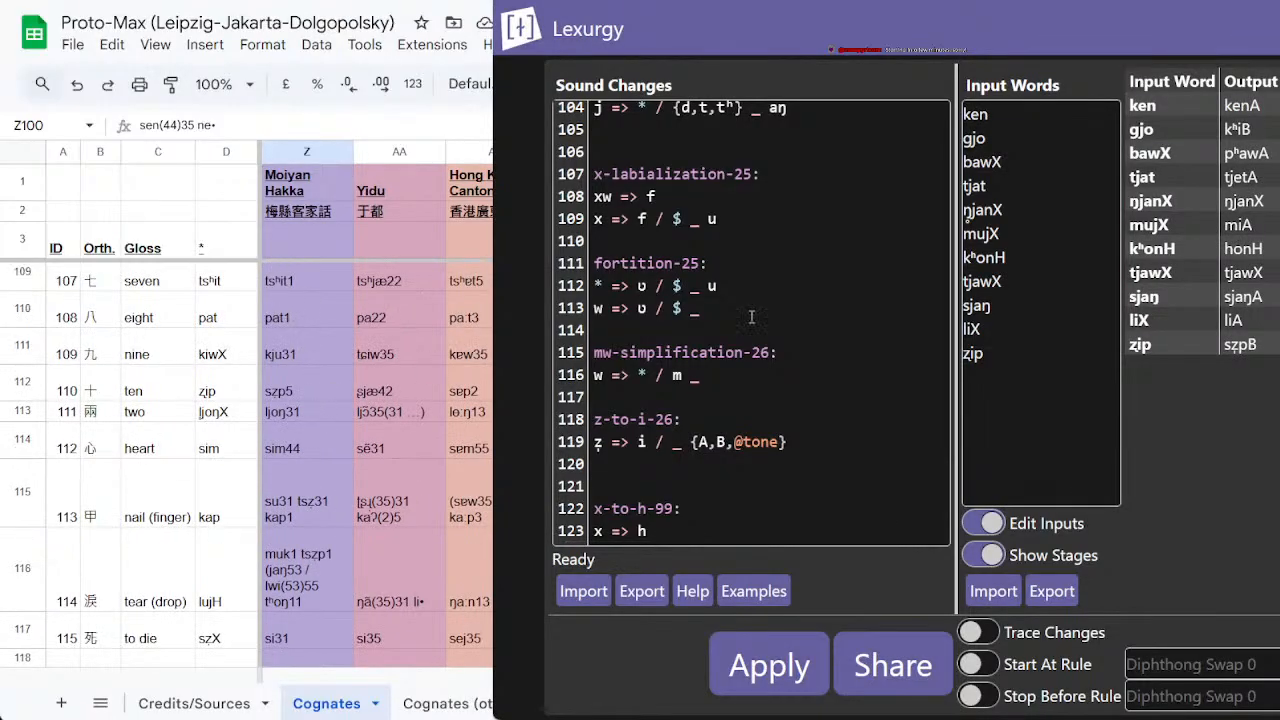
# Step: Delete the input word ẓip and run the sound changes again
pyautogui.moveTo(1008, 333); pyautogui.dragTo(1009, 357)
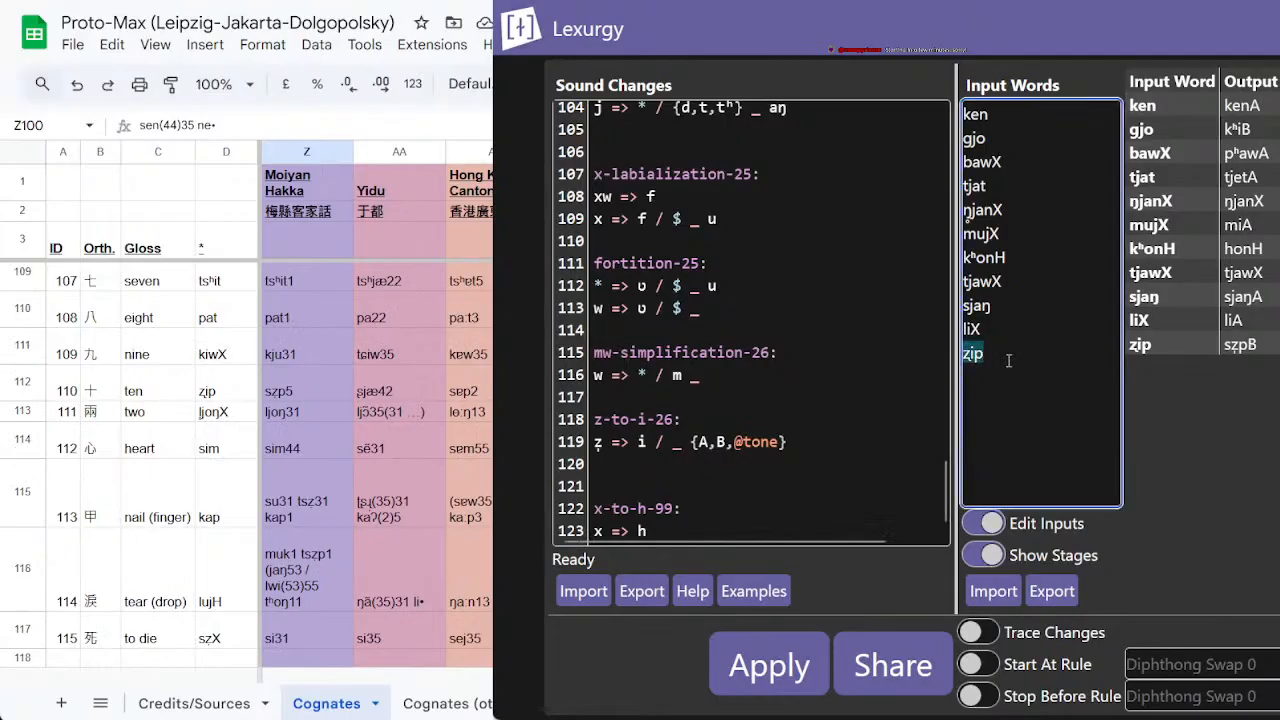
pyautogui.press('BackSpace')
pyautogui.click(818, 690)
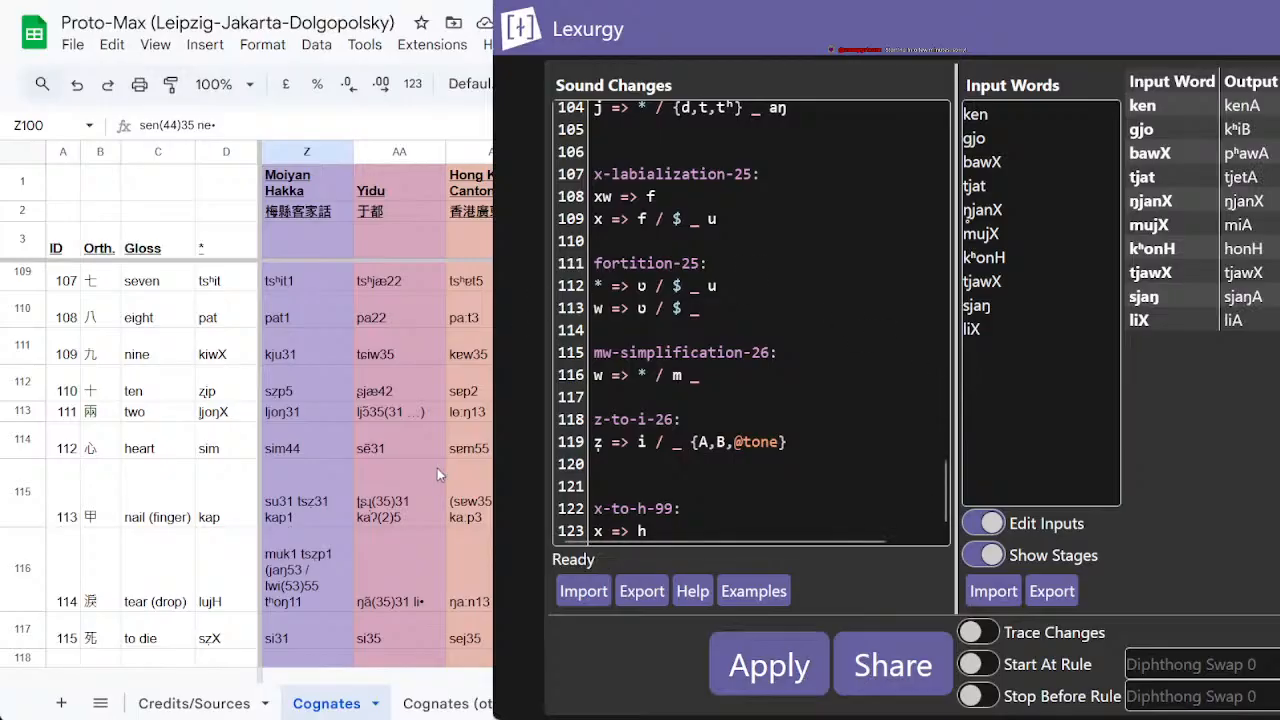
# Step: Locate the Moiyan Hakka form for "in", then remove the empty line after liX in the input words and reapply the rules
pyautogui.scroll(5, 390, 458)
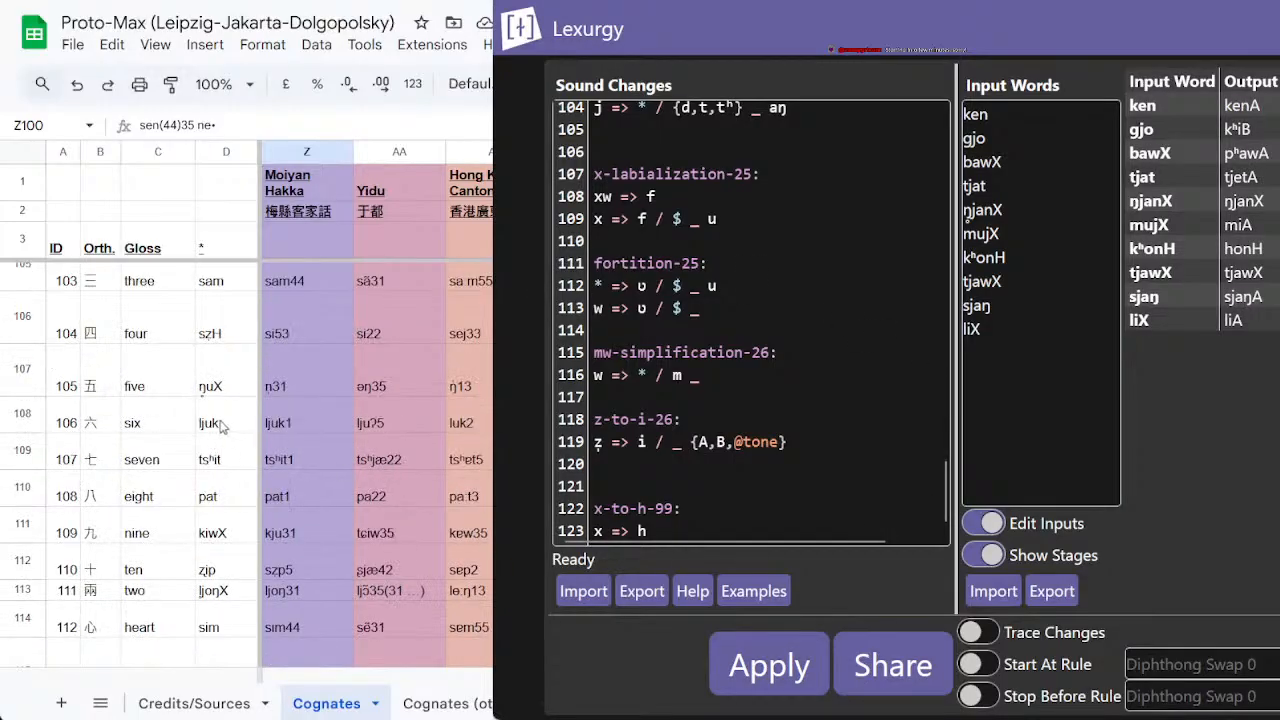
pyautogui.click(238, 445)
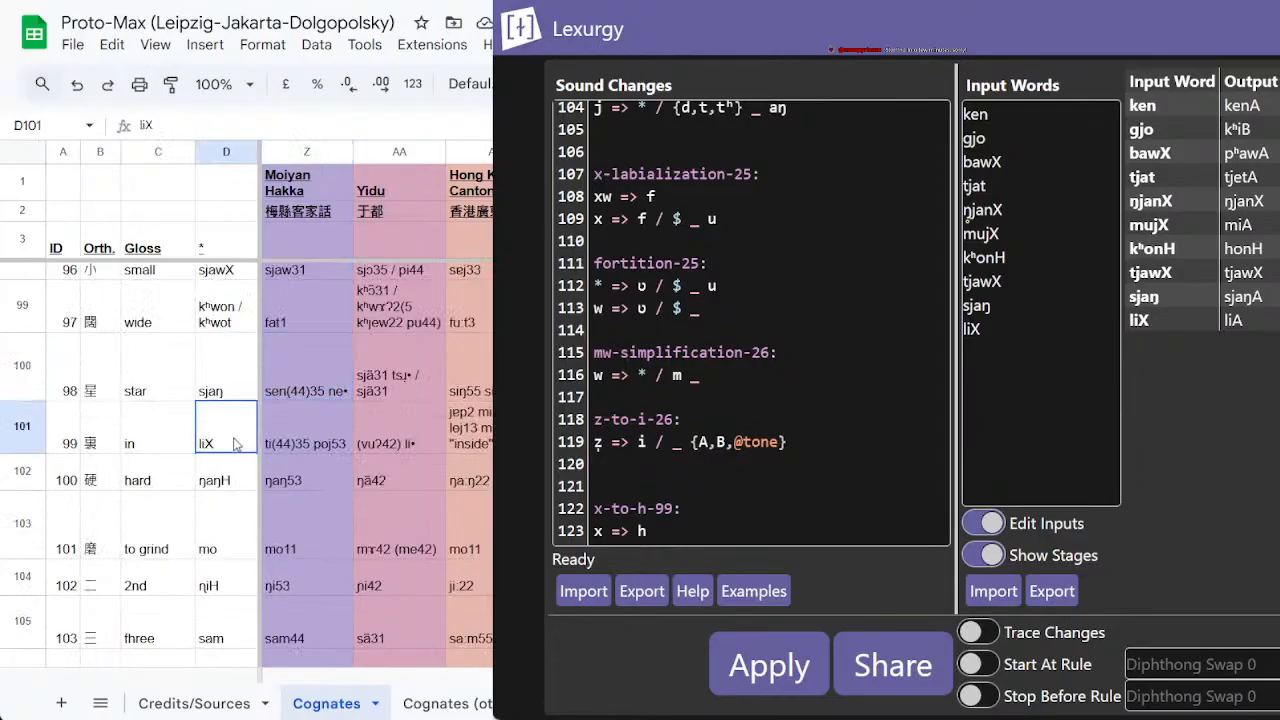
pyautogui.click(302, 445)
pyautogui.click(1070, 385)
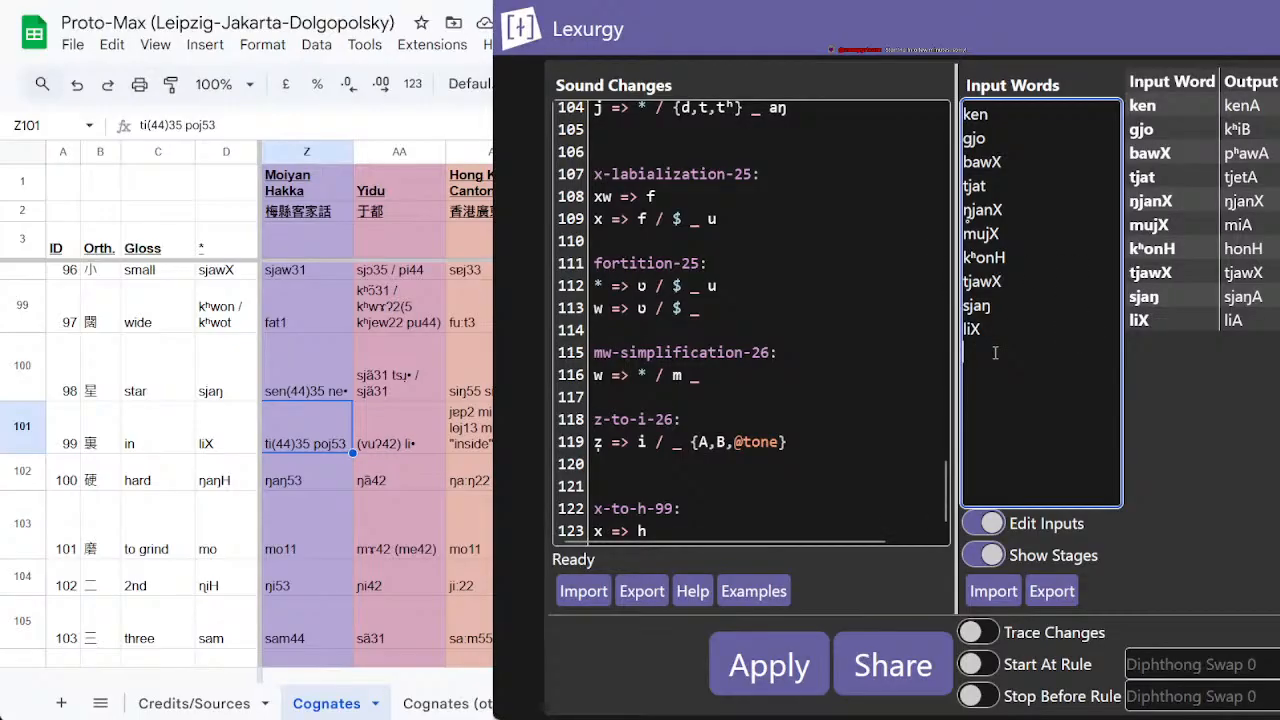
pyautogui.press('BackSpace')
pyautogui.click(749, 695)
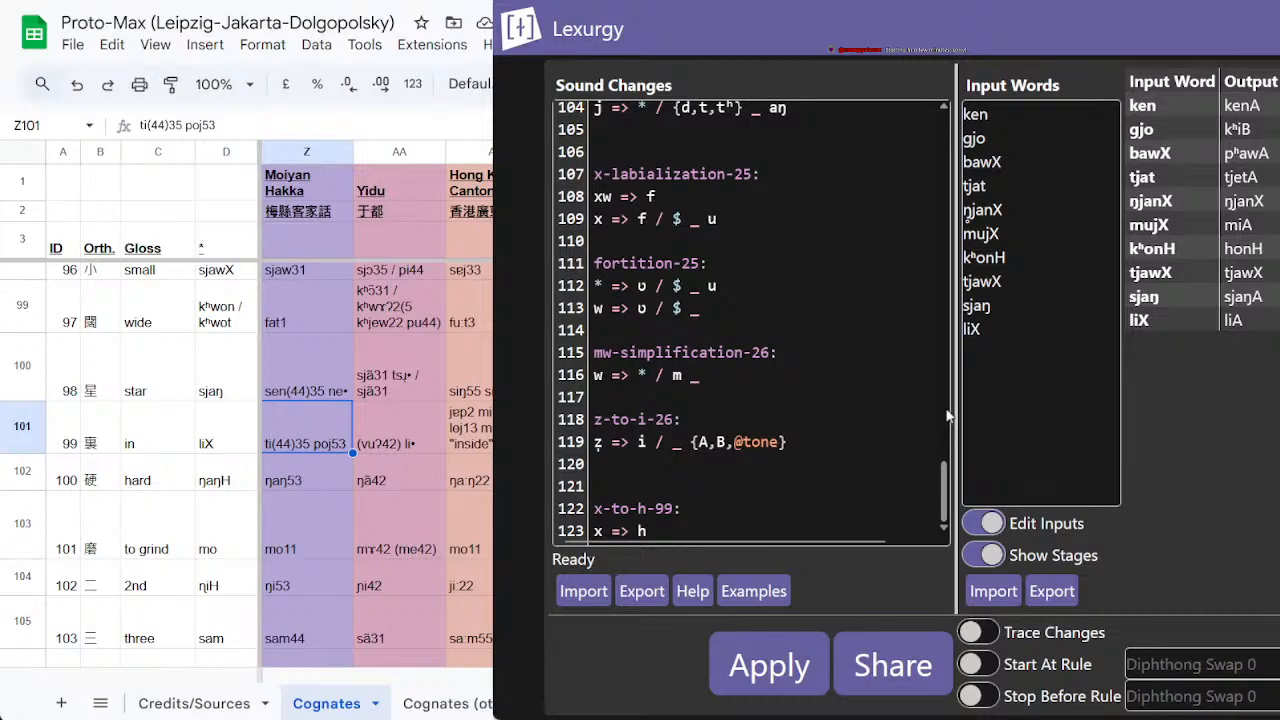
# Step: Compare the Moiyan Hakka form for "in" with its proto-form and the input word liX
pyautogui.doubleClick(286, 447)
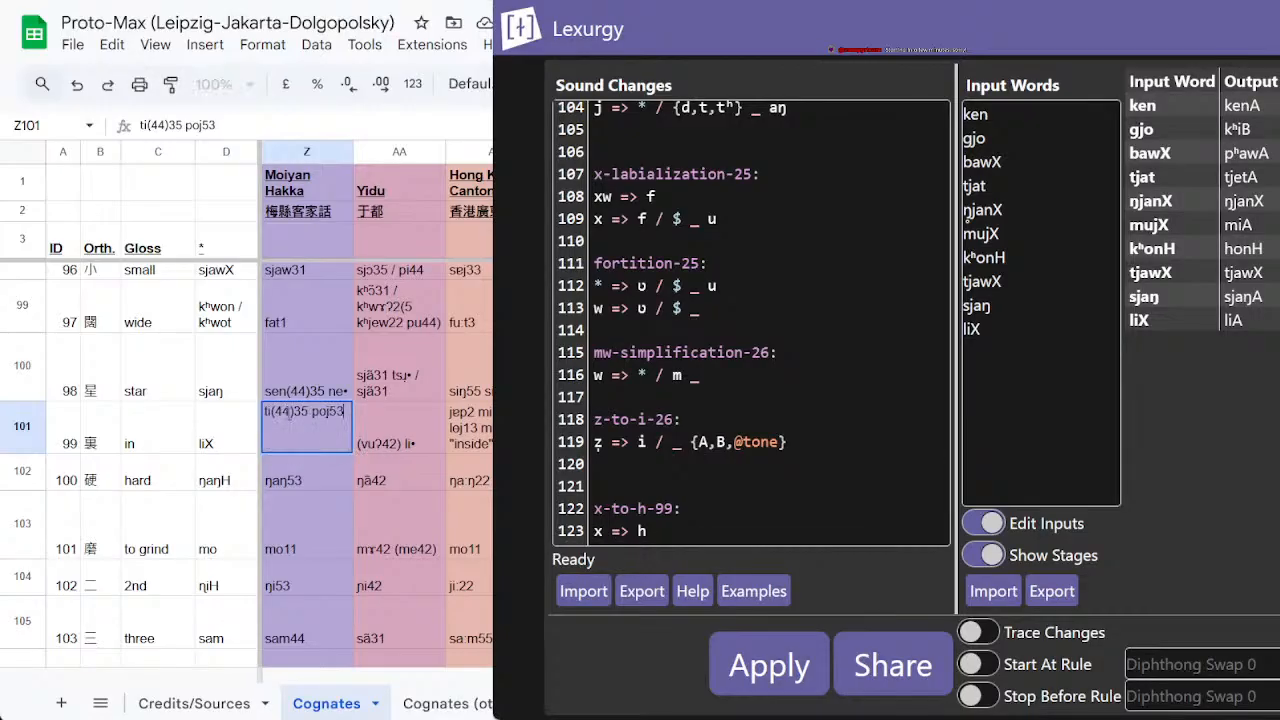
pyautogui.click(214, 452)
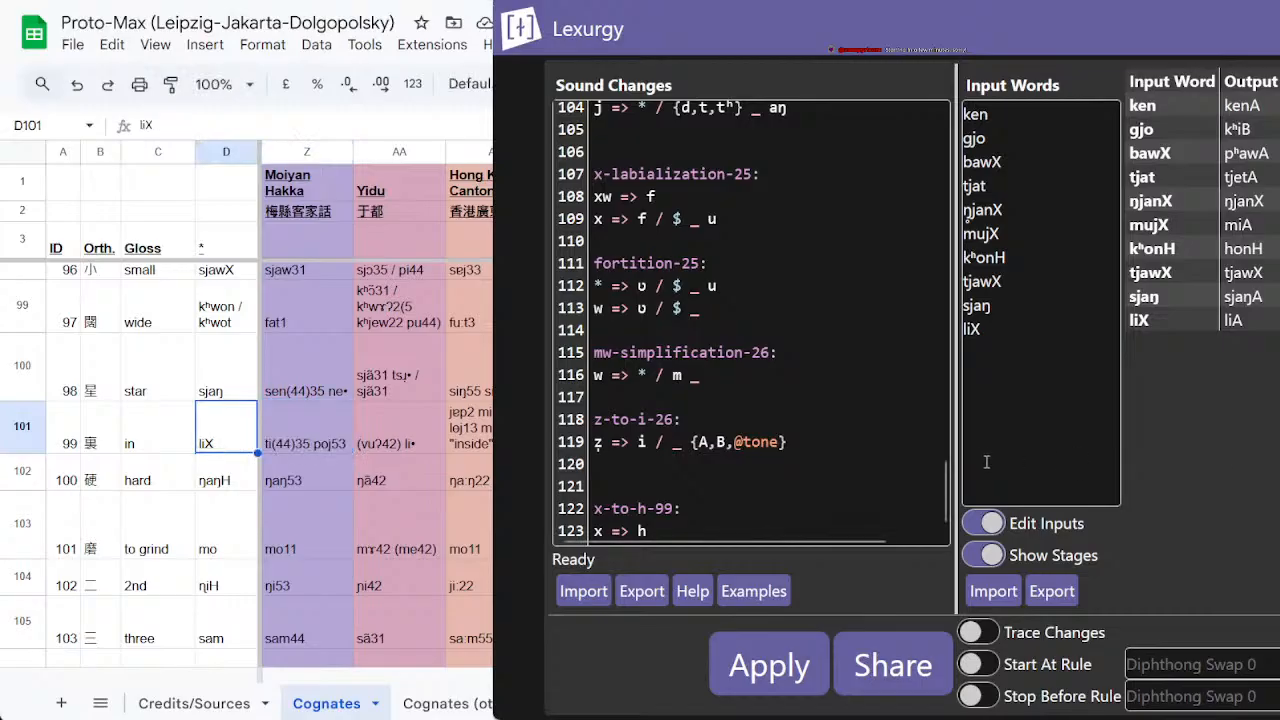
pyautogui.click(1032, 340)
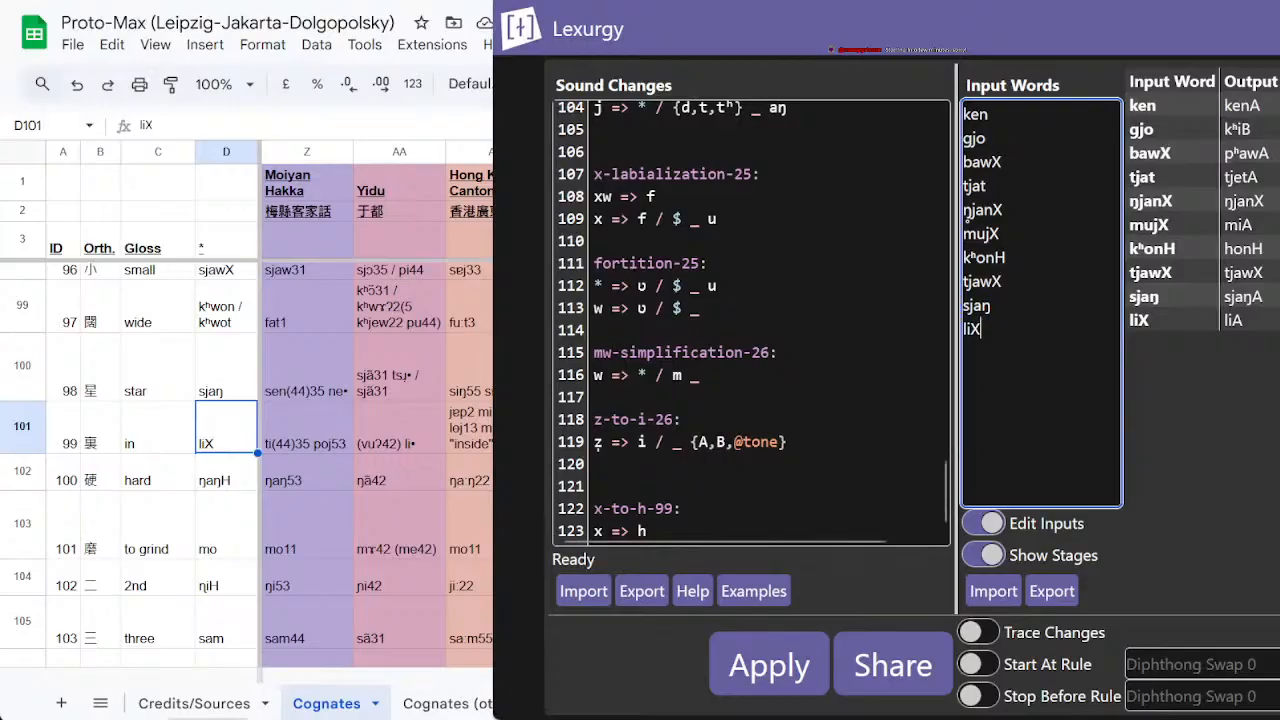
# Step: Open the Moiyan sound change sheet and look through its rules down to x > h
pyautogui.scroll(-3, 435, 705)
pyautogui.click(436, 704)
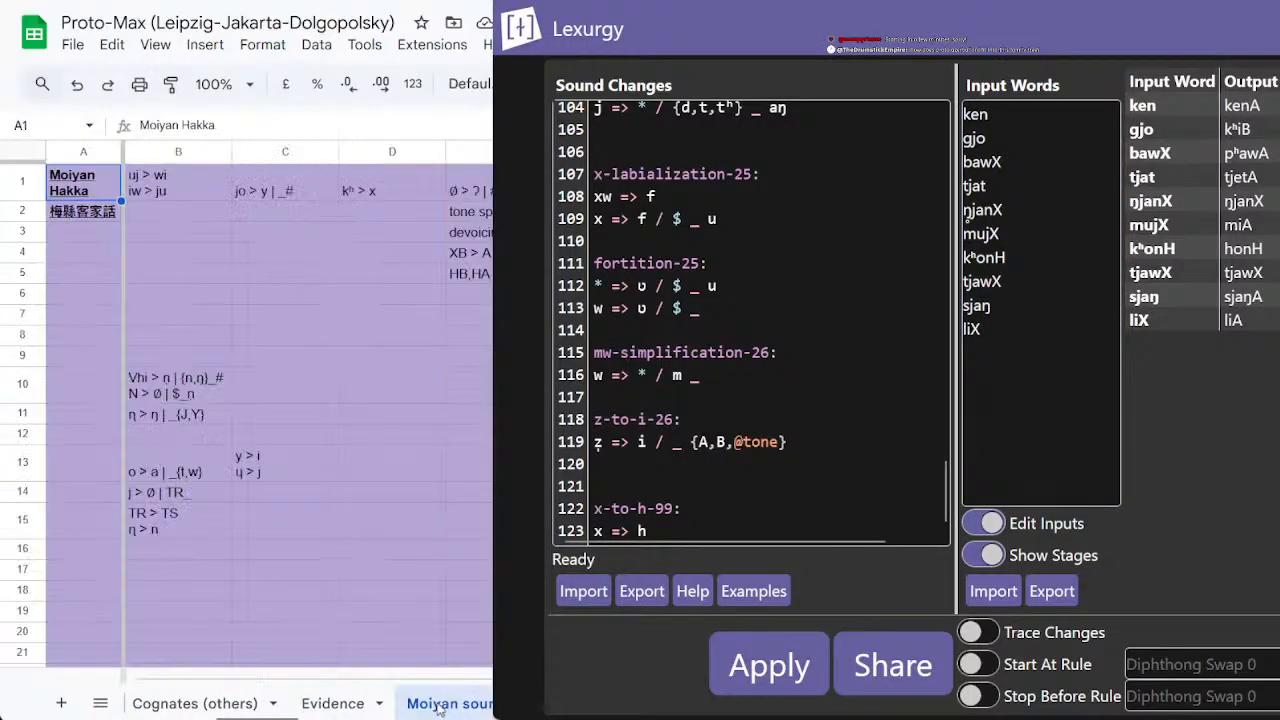
pyautogui.click(178, 593)
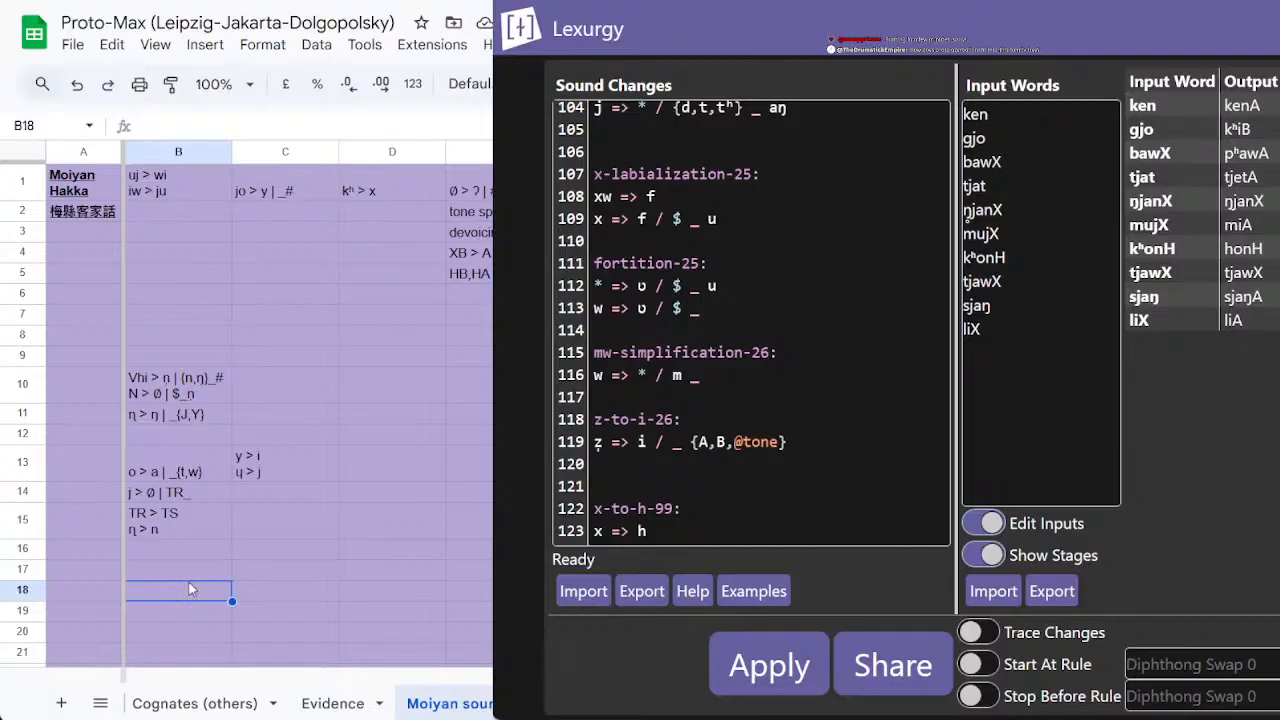
pyautogui.scroll(-4, 204, 571)
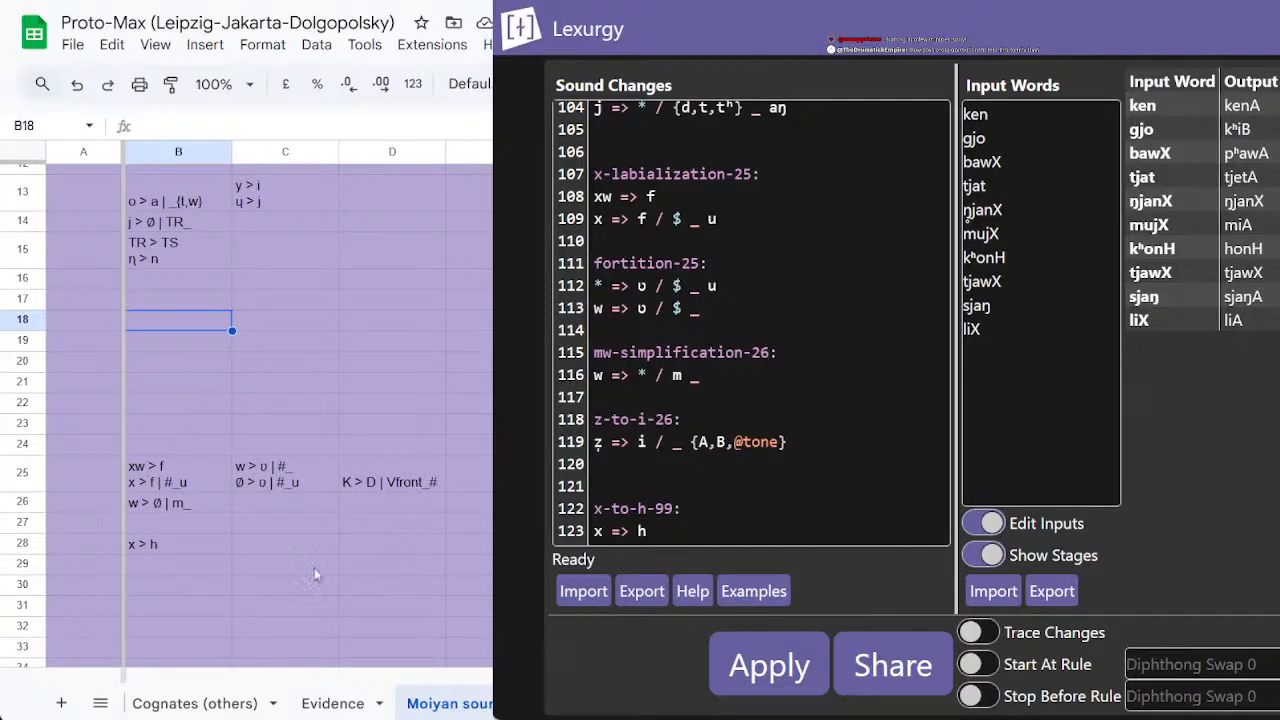
pyautogui.click(167, 584)
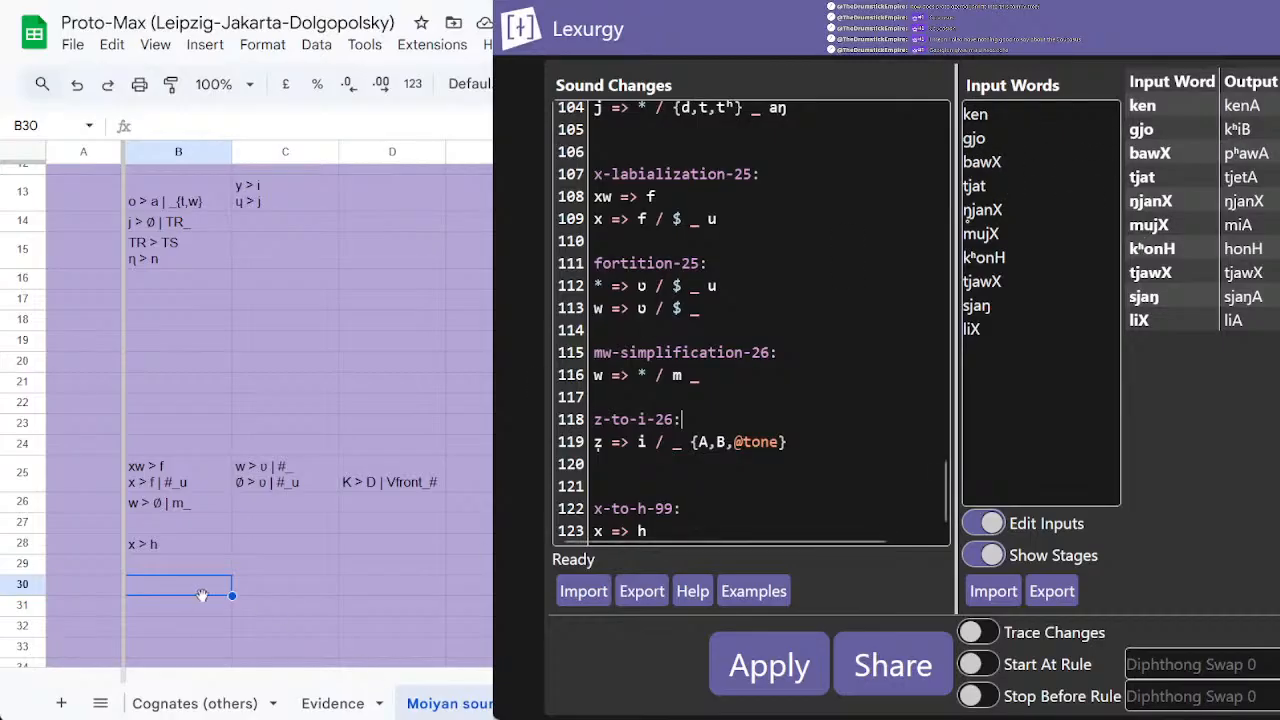
pyautogui.write('gjo')
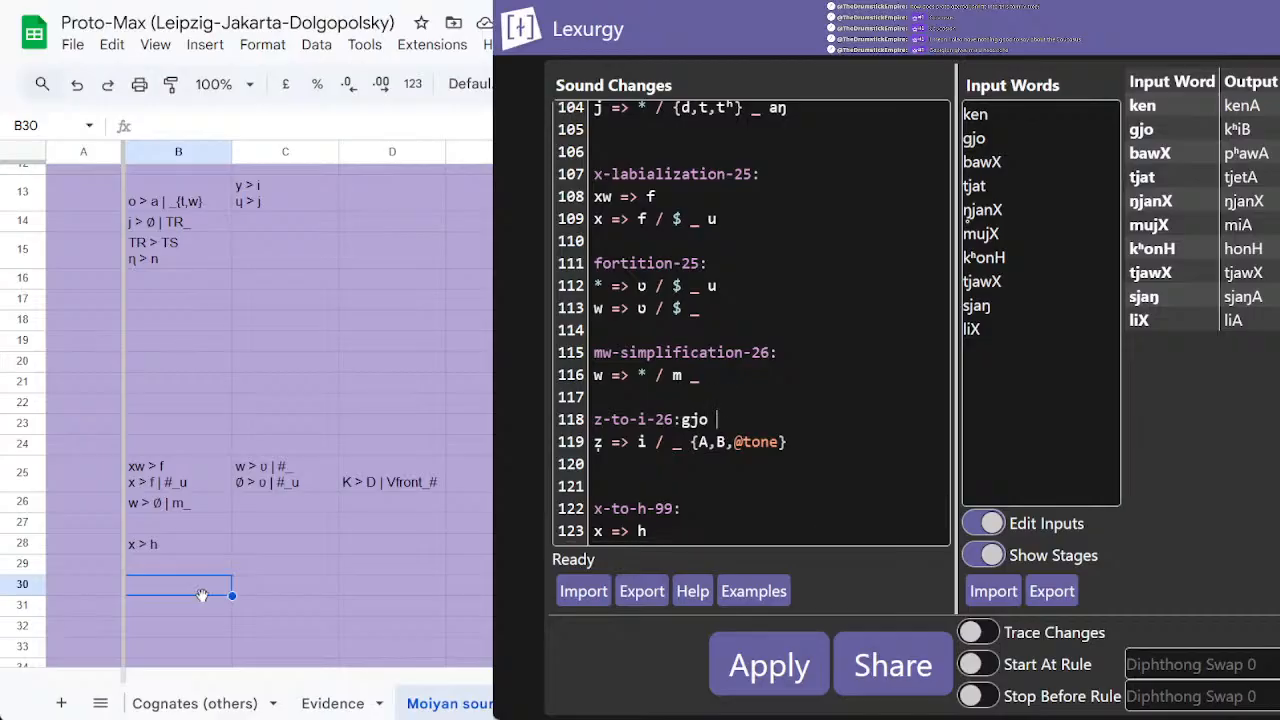
pyautogui.press('BackSpace')
pyautogui.press('BackSpace')
pyautogui.press('BackSpace')
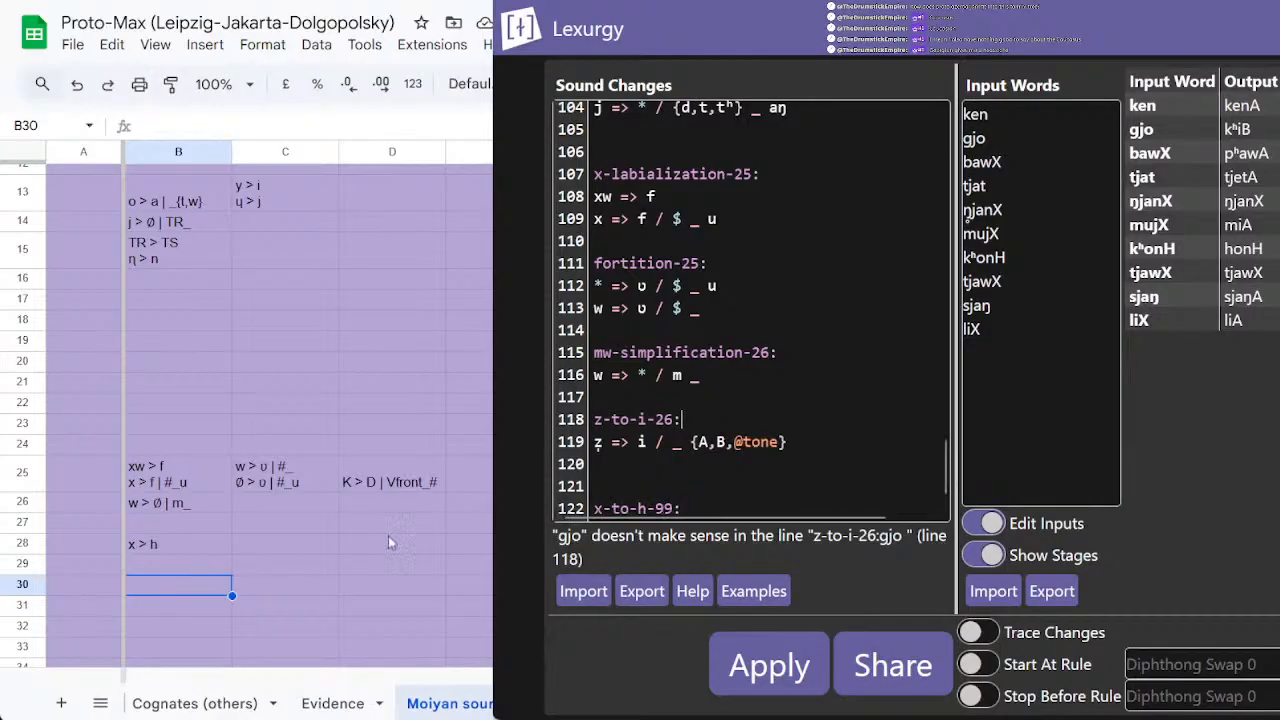
# Step: Enter the note gjo > ki in cell B30 of the Moiyan sheet, leaving off the tone letter B
pyautogui.write('gjo')
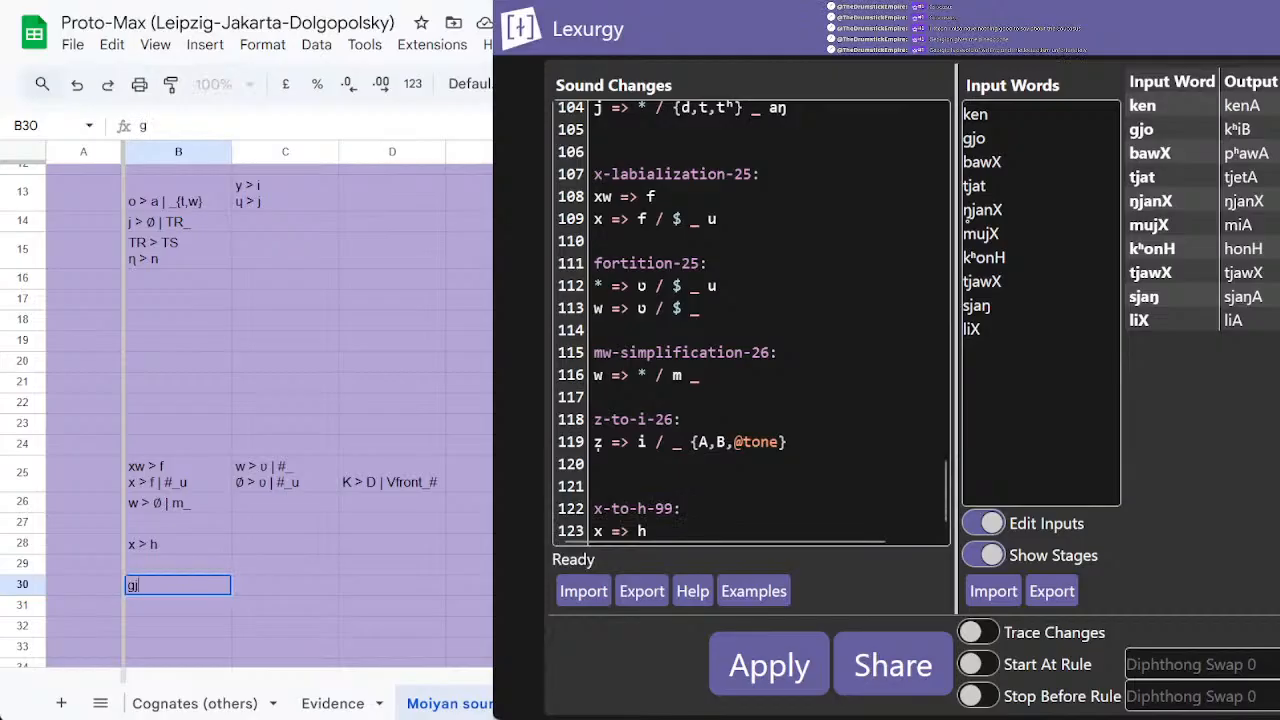
pyautogui.write(' >')
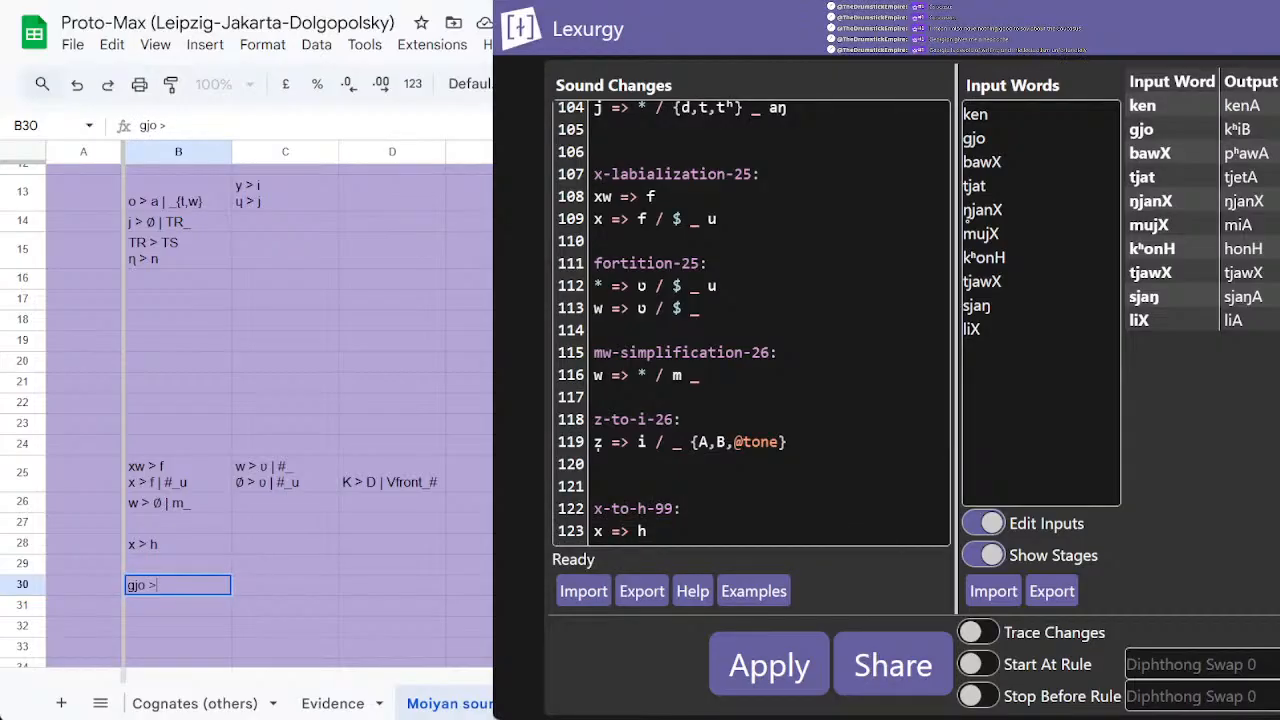
pyautogui.write(' ki')
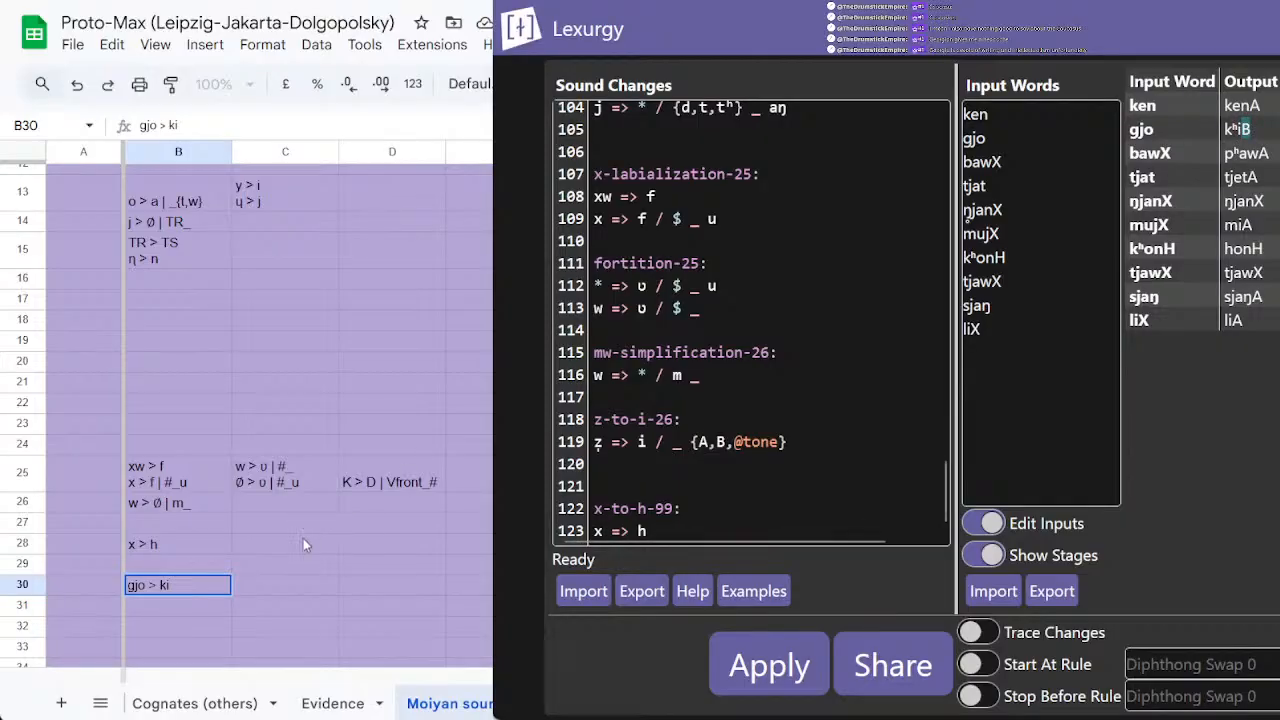
pyautogui.write('B')
pyautogui.click(282, 586)
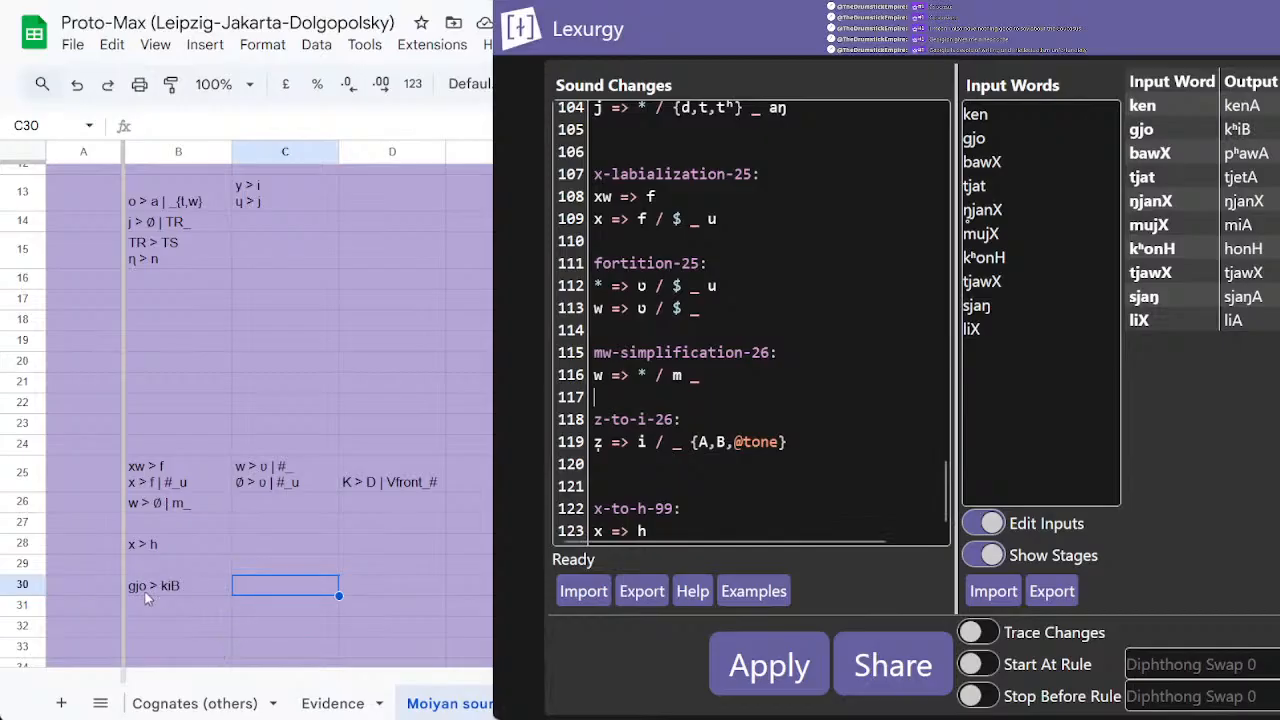
pyautogui.doubleClick(201, 586)
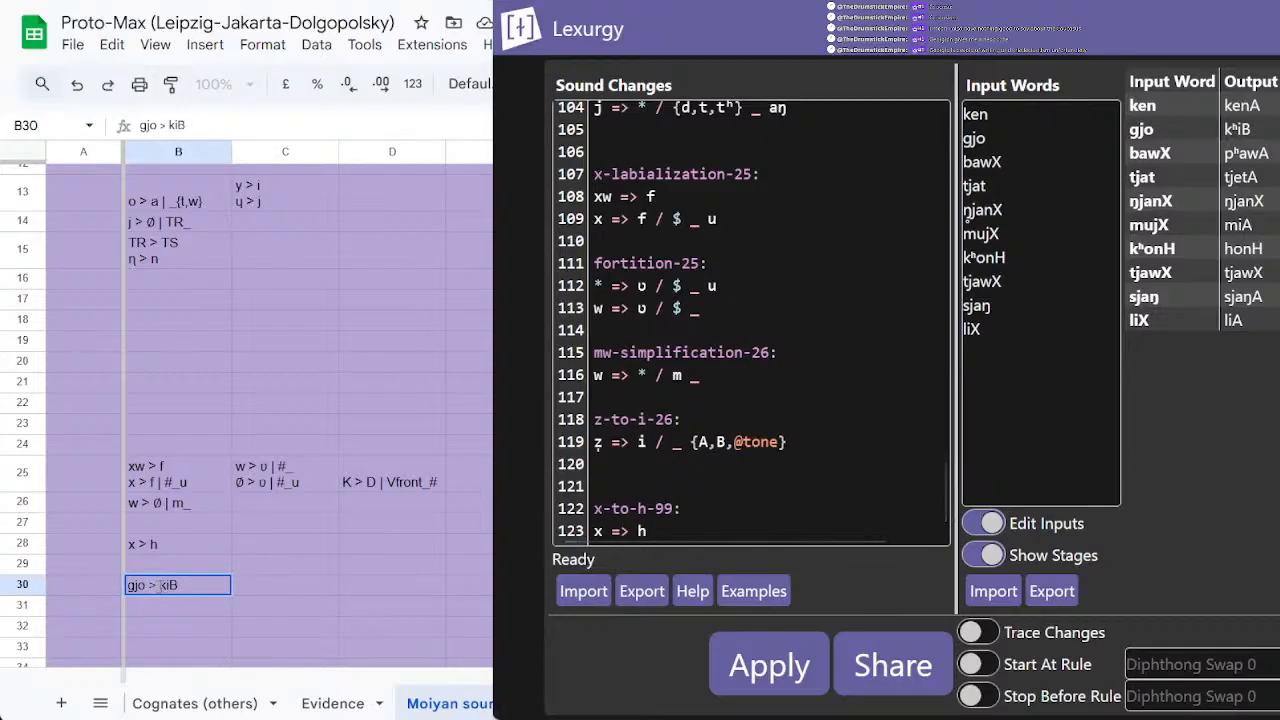
pyautogui.press('BackSpace')
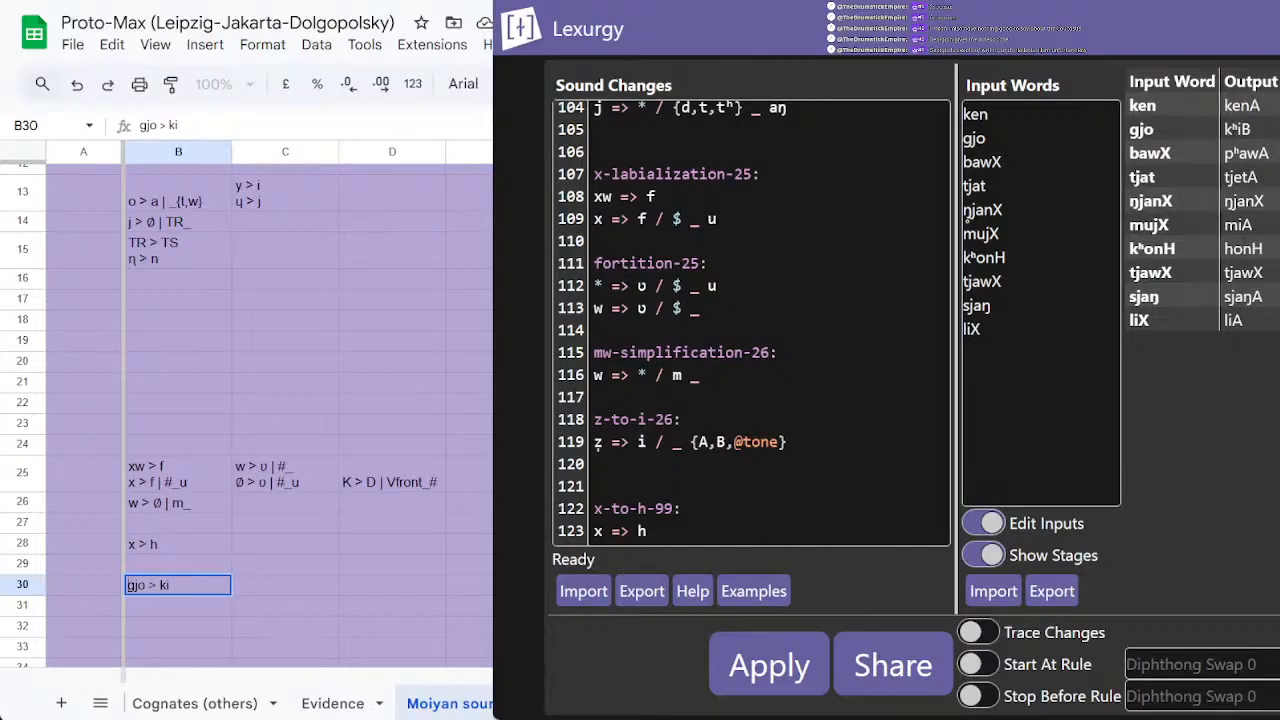
pyautogui.write('丶丶一一乙一一丨丿')
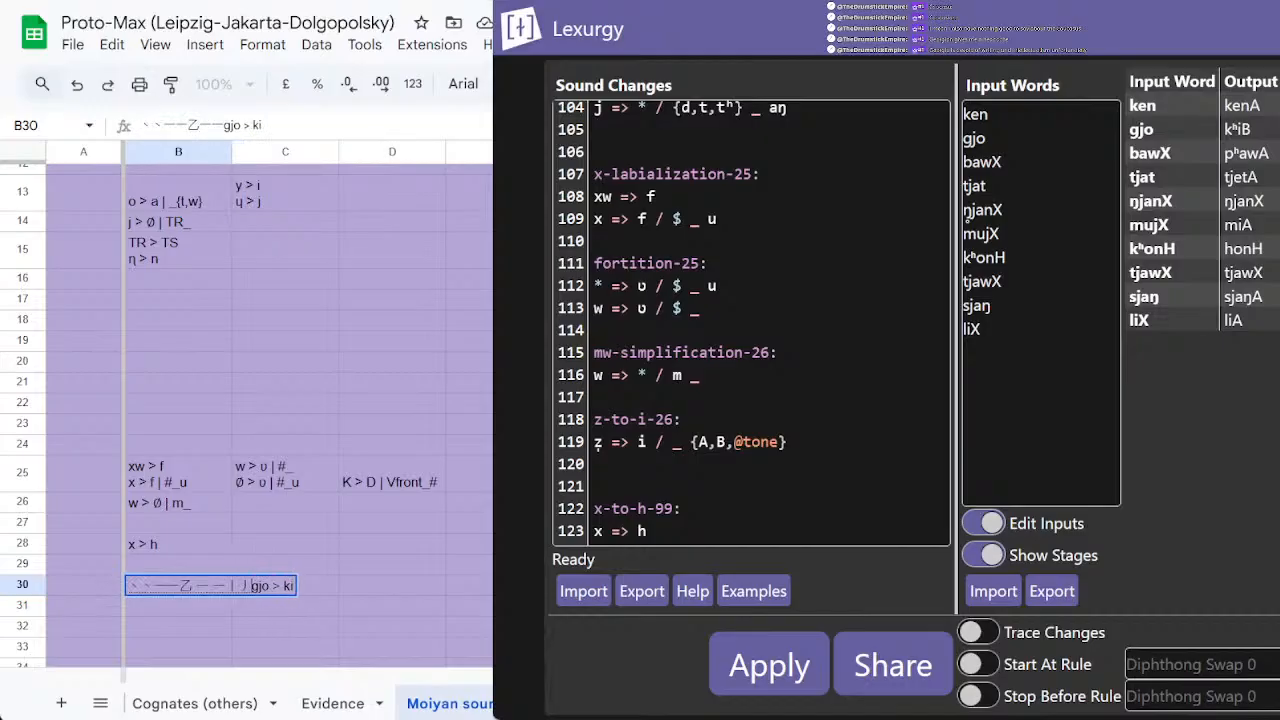
pyautogui.press('space')
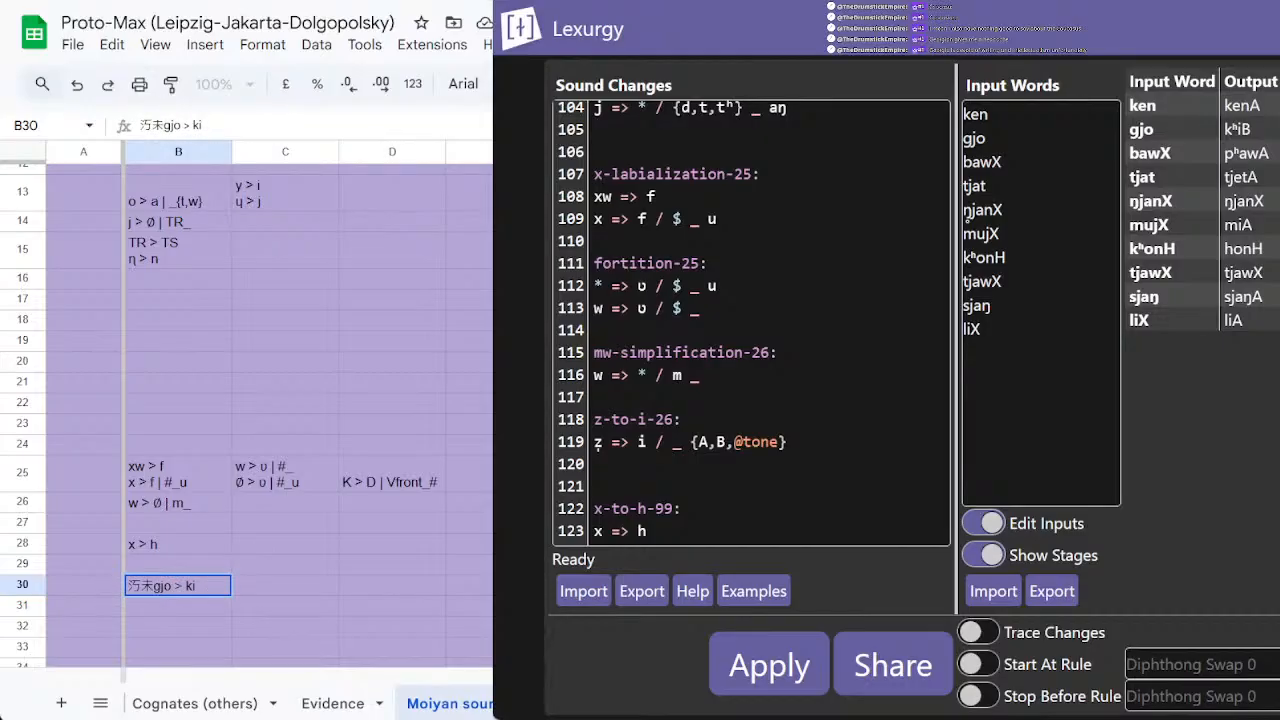
pyautogui.press('BackSpace')
pyautogui.press('BackSpace')
pyautogui.write('nnhh')
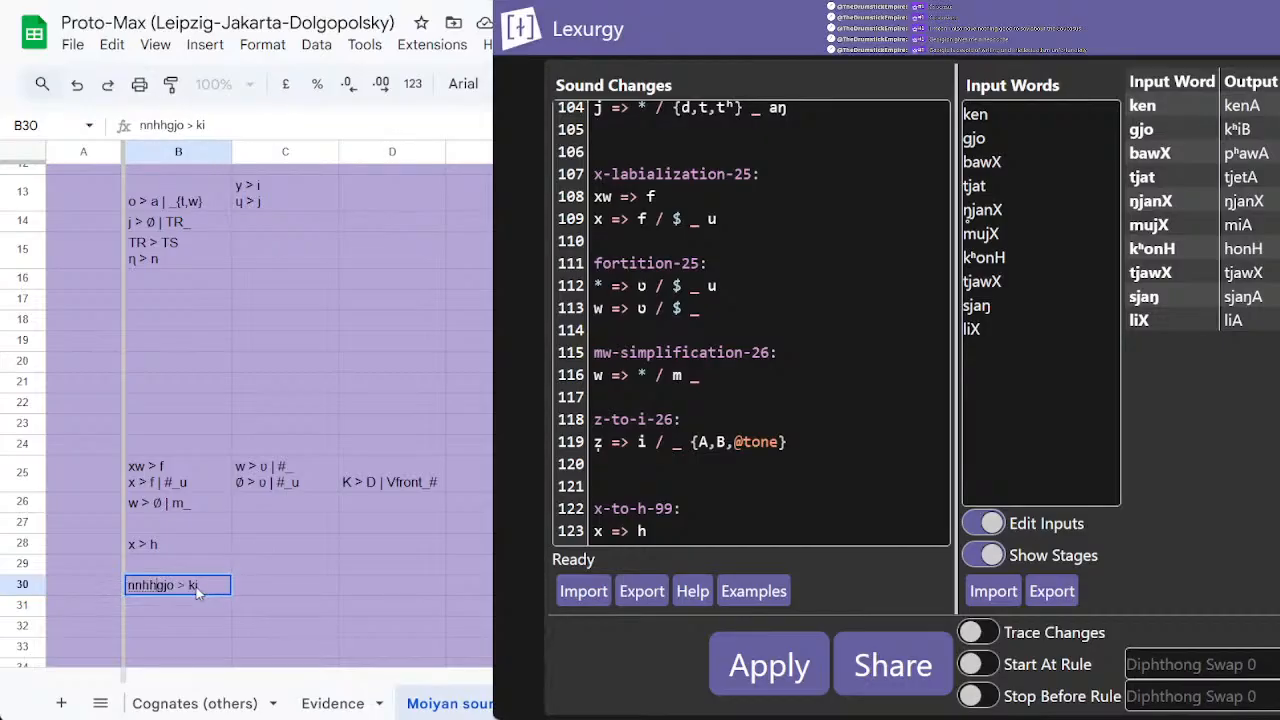
pyautogui.write('z')
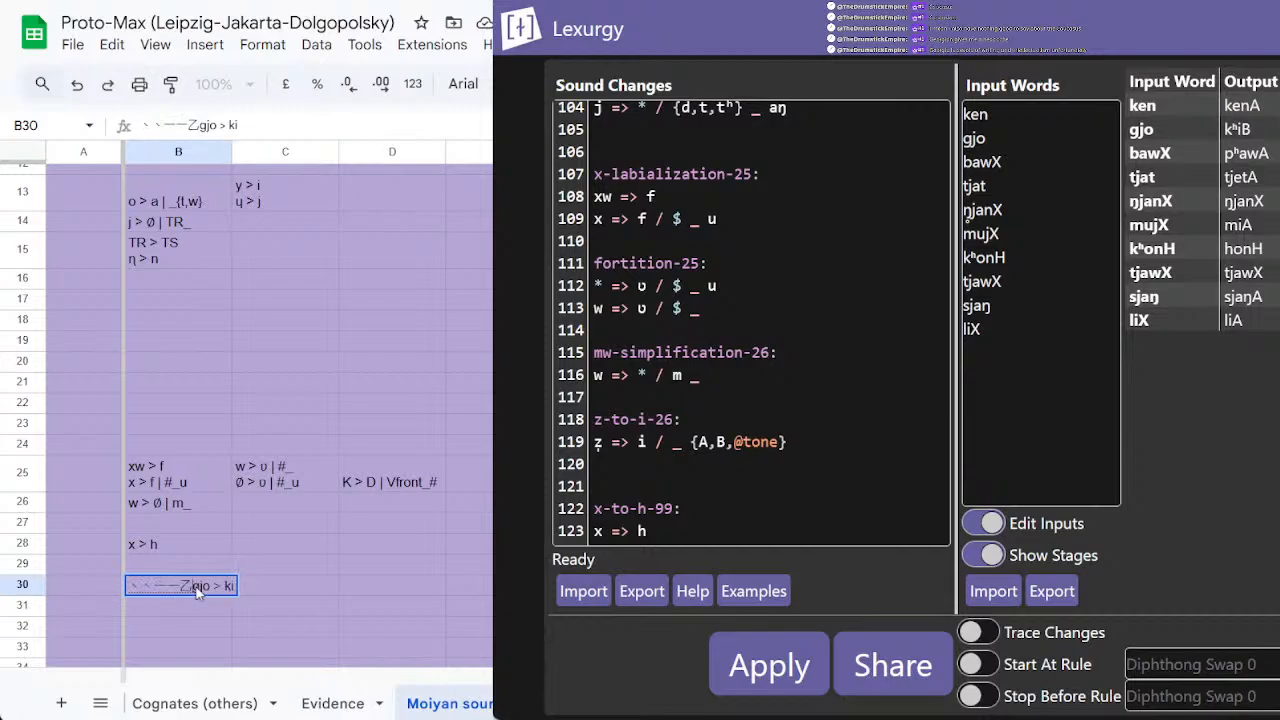
pyautogui.write('z')
pyautogui.press('BackSpace')
pyautogui.press('BackSpace')
pyautogui.press('BackSpace')
pyautogui.press('BackSpace')
pyautogui.press('BackSpace')
pyautogui.press('BackSpace')
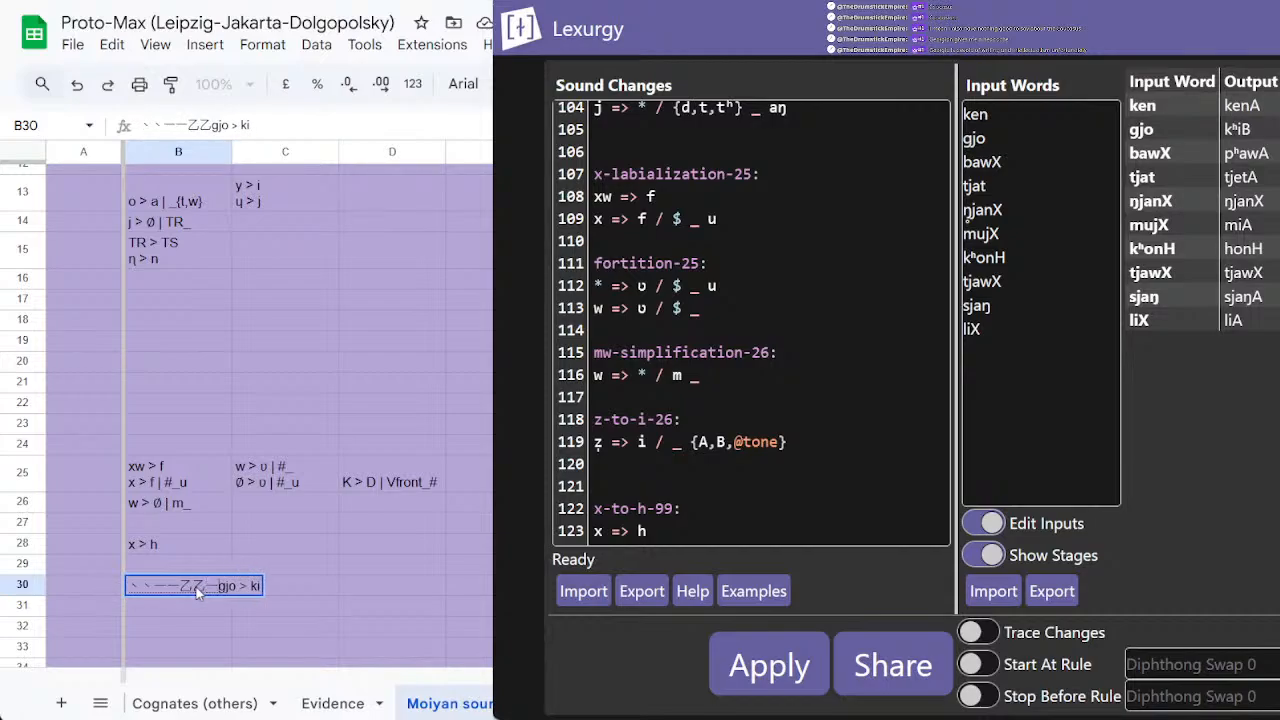
# Step: Insert the character 渠 followed by a space in front of gjo > ki in cell B30
pyautogui.write('nnhh')
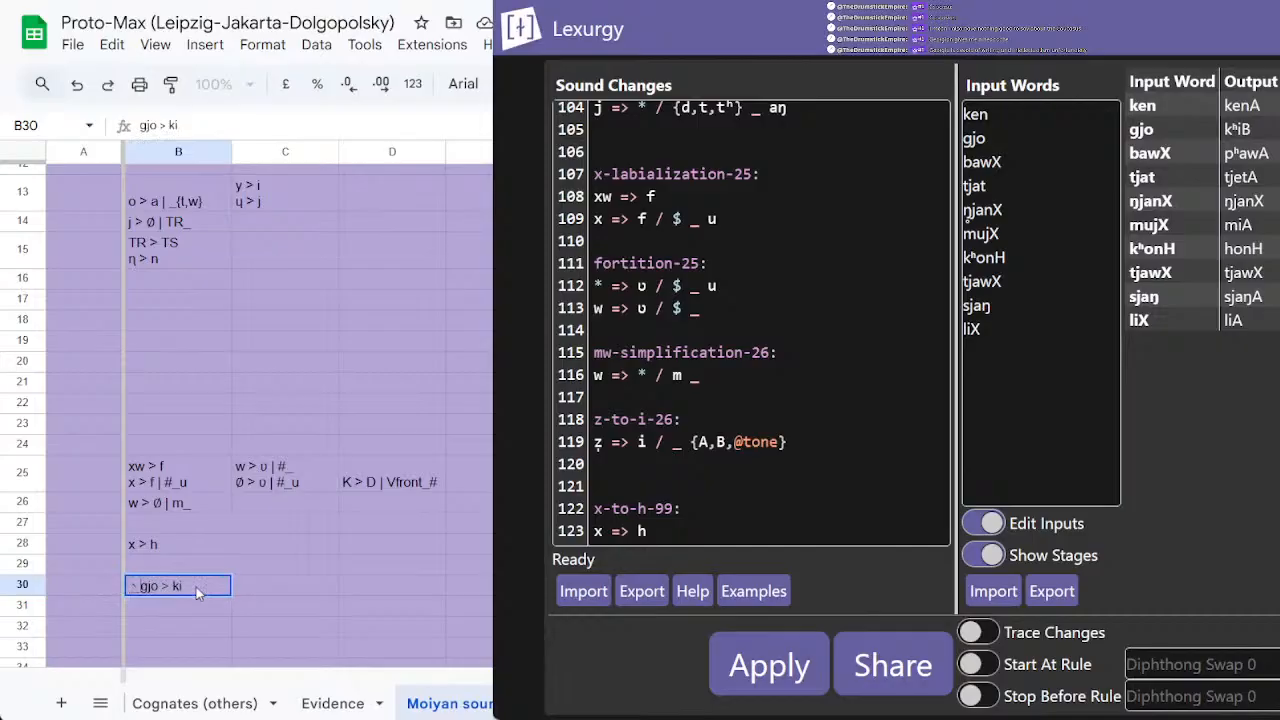
pyautogui.write('zhz')
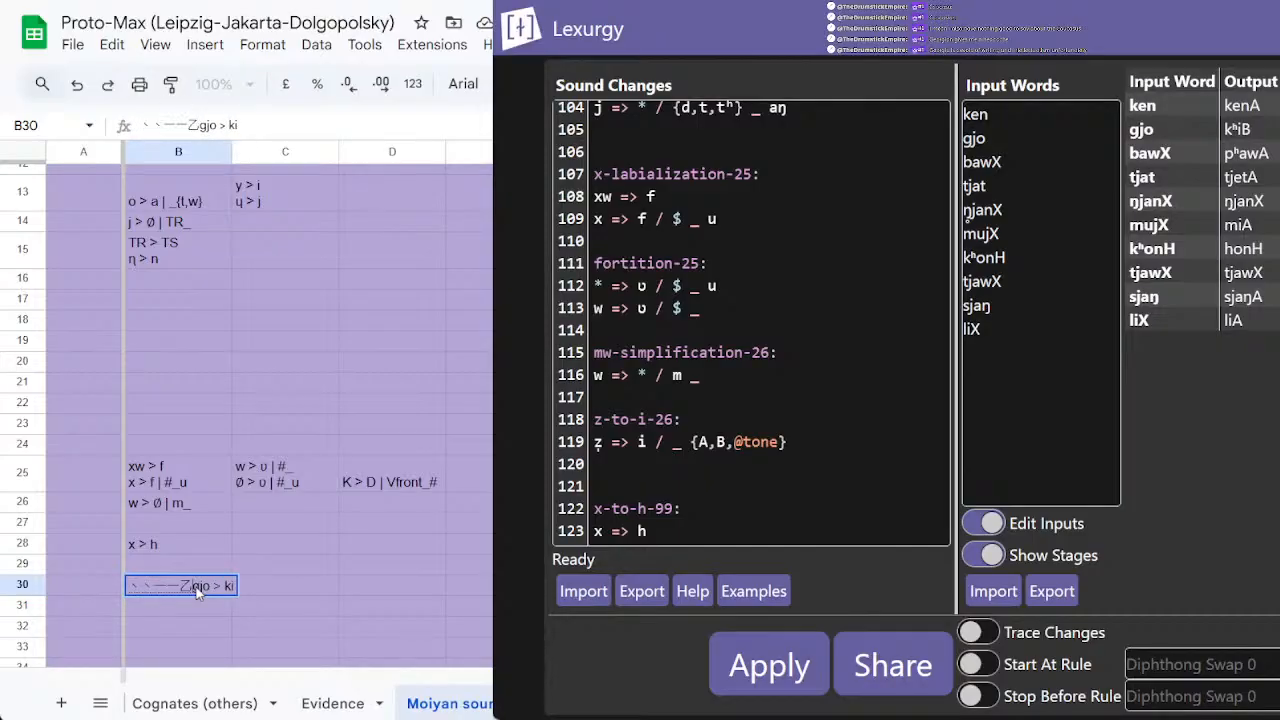
pyautogui.write('hspn')
pyautogui.press('space')
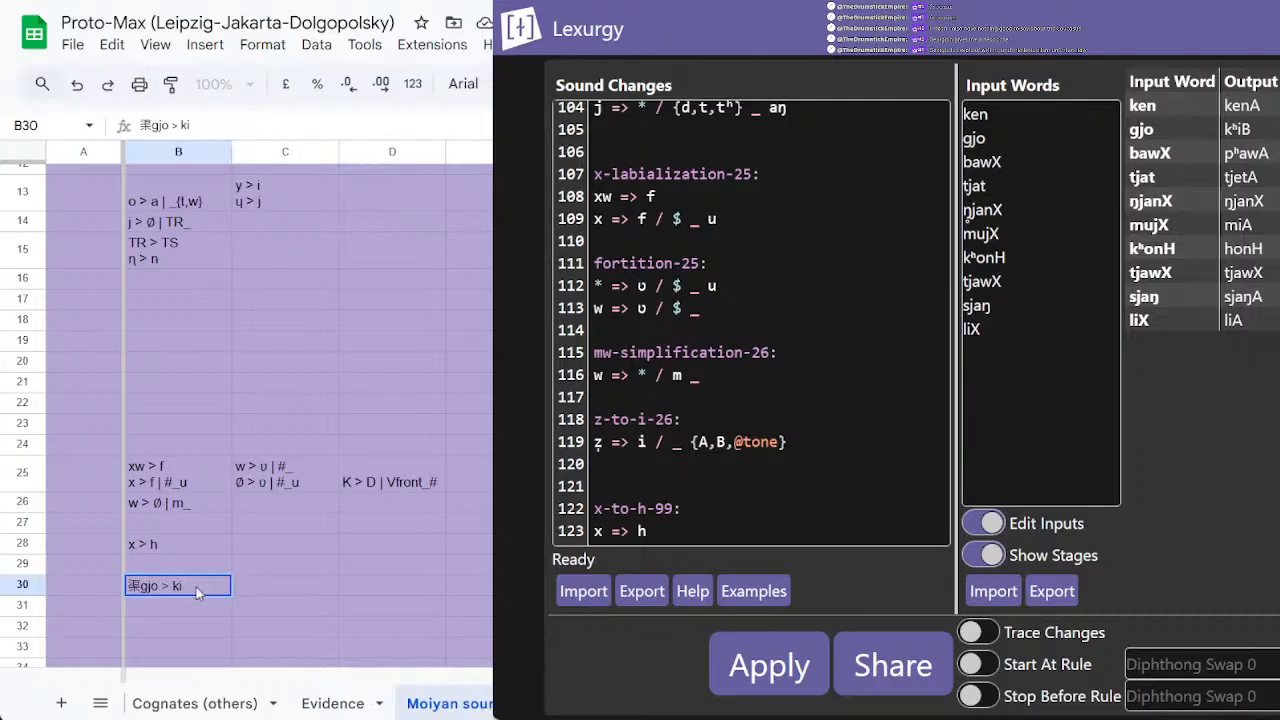
pyautogui.write('pshzh')
pyautogui.press('BackSpace')
pyautogui.press('BackSpace')
pyautogui.press('BackSpace')
pyautogui.press('BackSpace')
pyautogui.press('BackSpace')
# Step: Look up 他 in Wiktionary, find the Hakka word in its dialectal synonyms table, and open the entry for 佢
pyautogui.hotkey('ctrl', 'Tab')
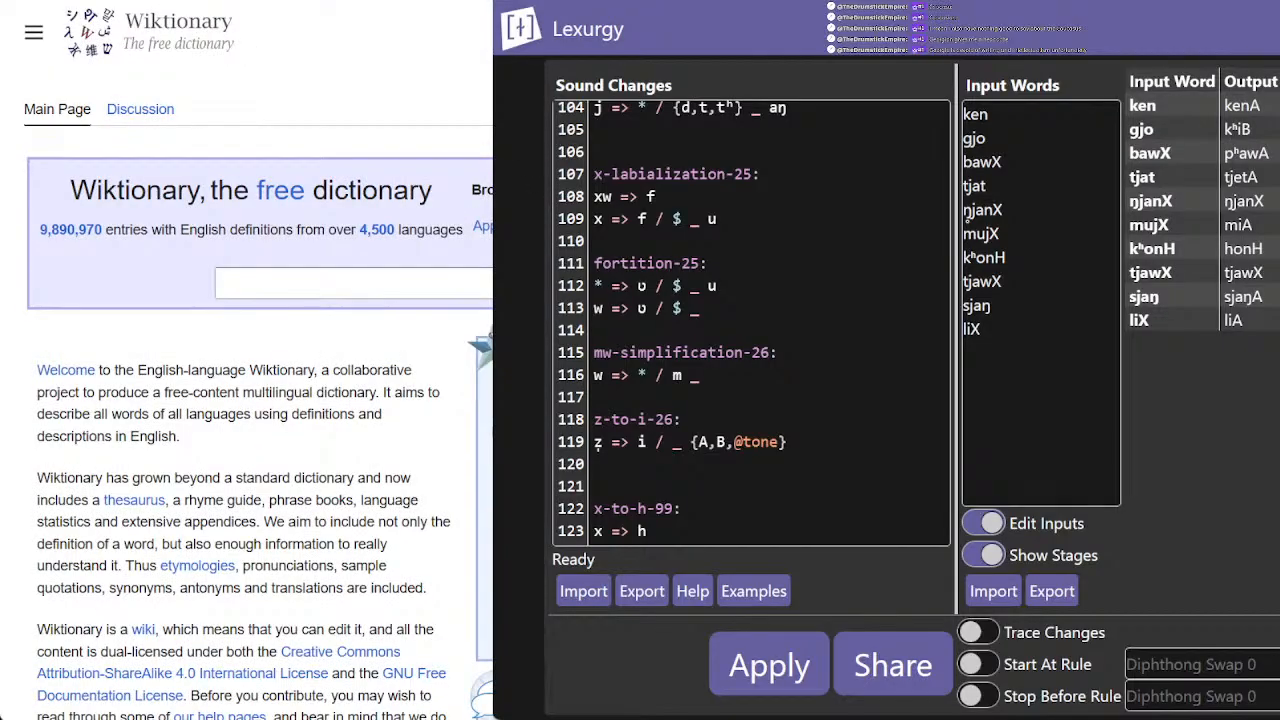
pyautogui.click(466, 29)
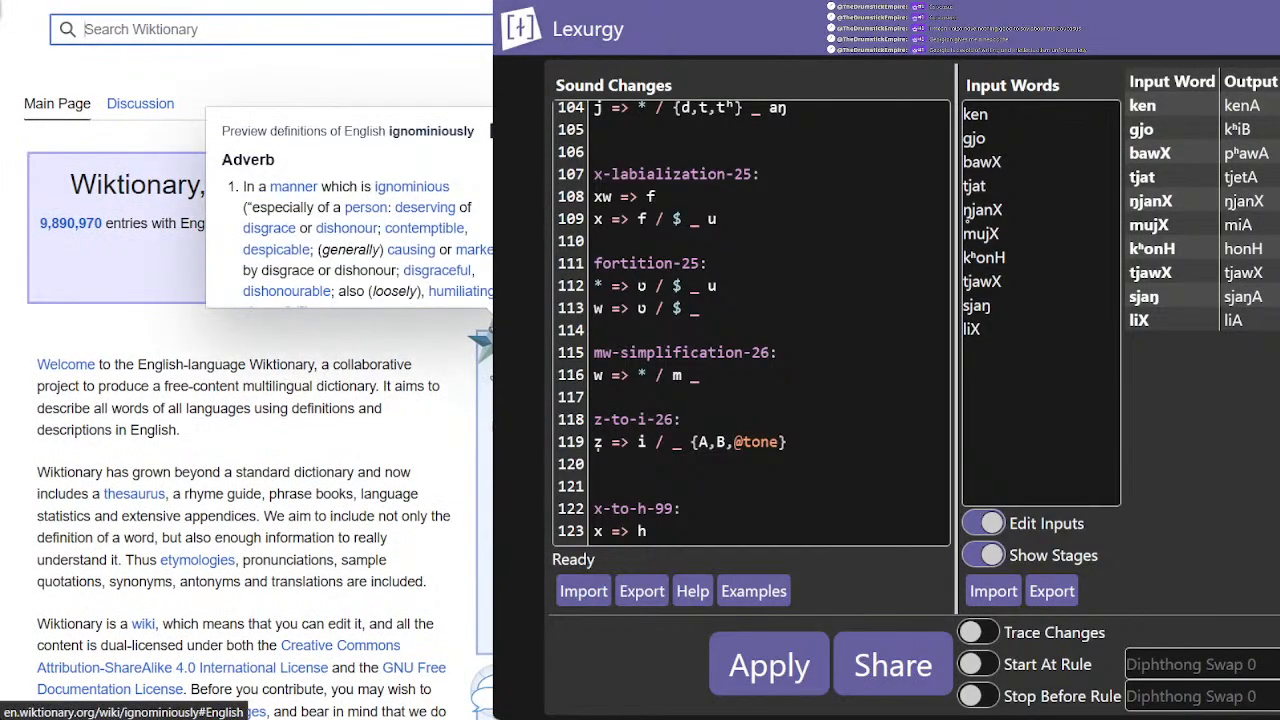
pyautogui.write('他')
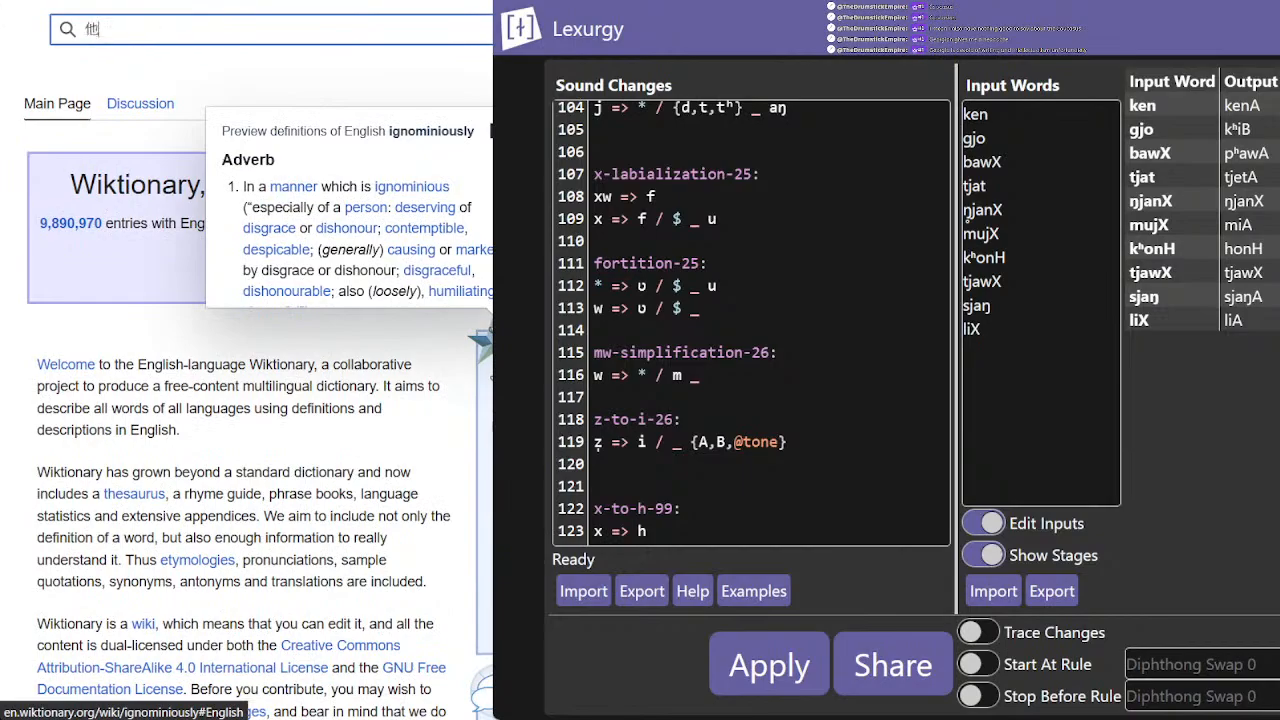
pyautogui.scroll(-15, 425, 320)
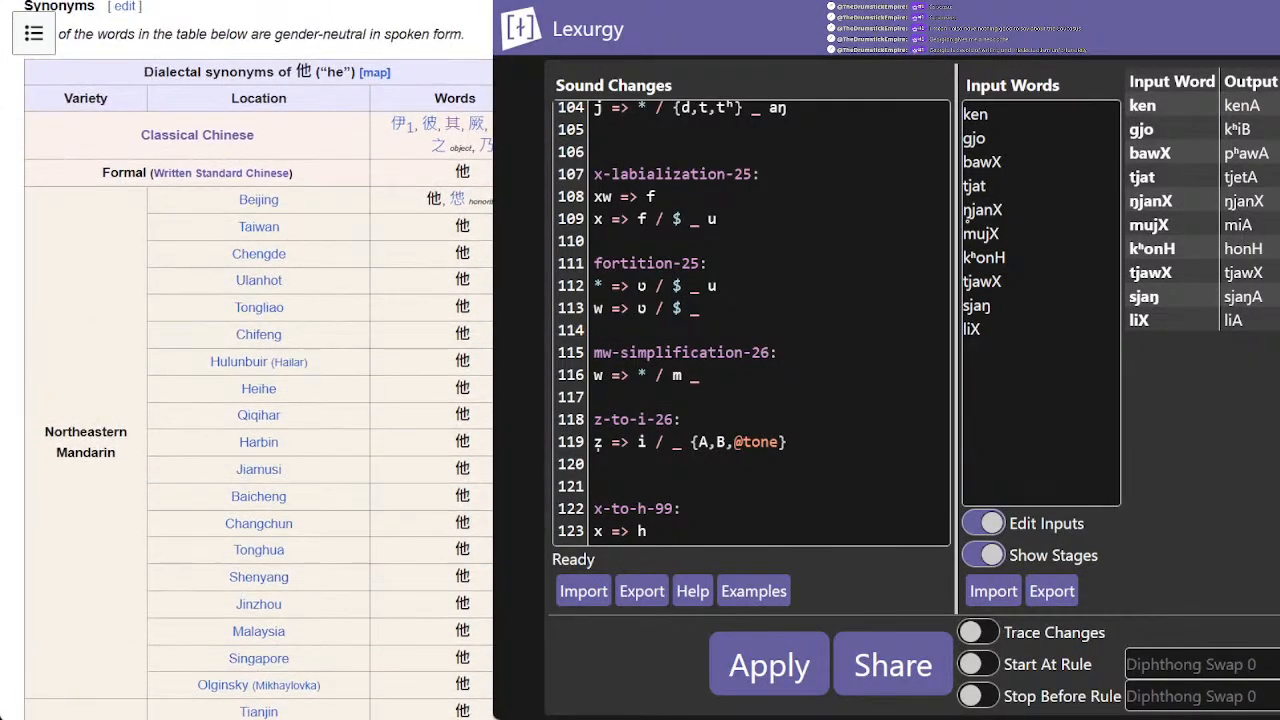
pyautogui.scroll(-20, 258, 360)
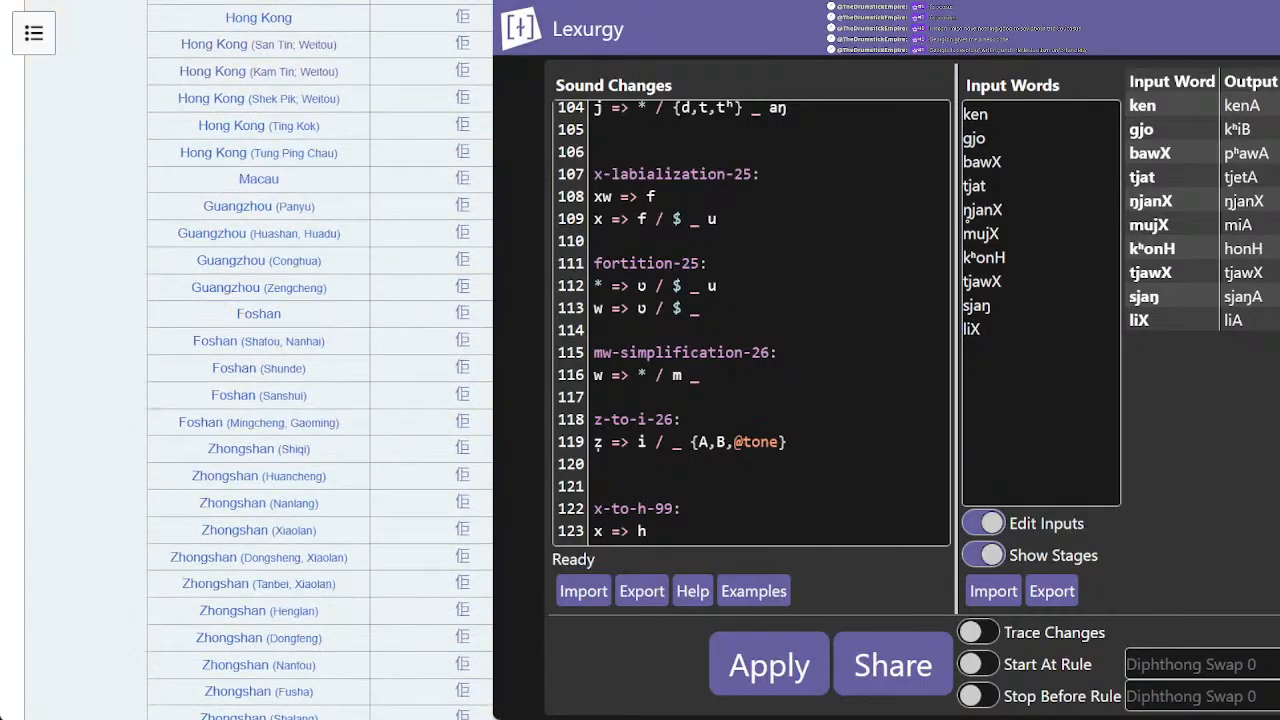
pyautogui.scroll(-20, 258, 360)
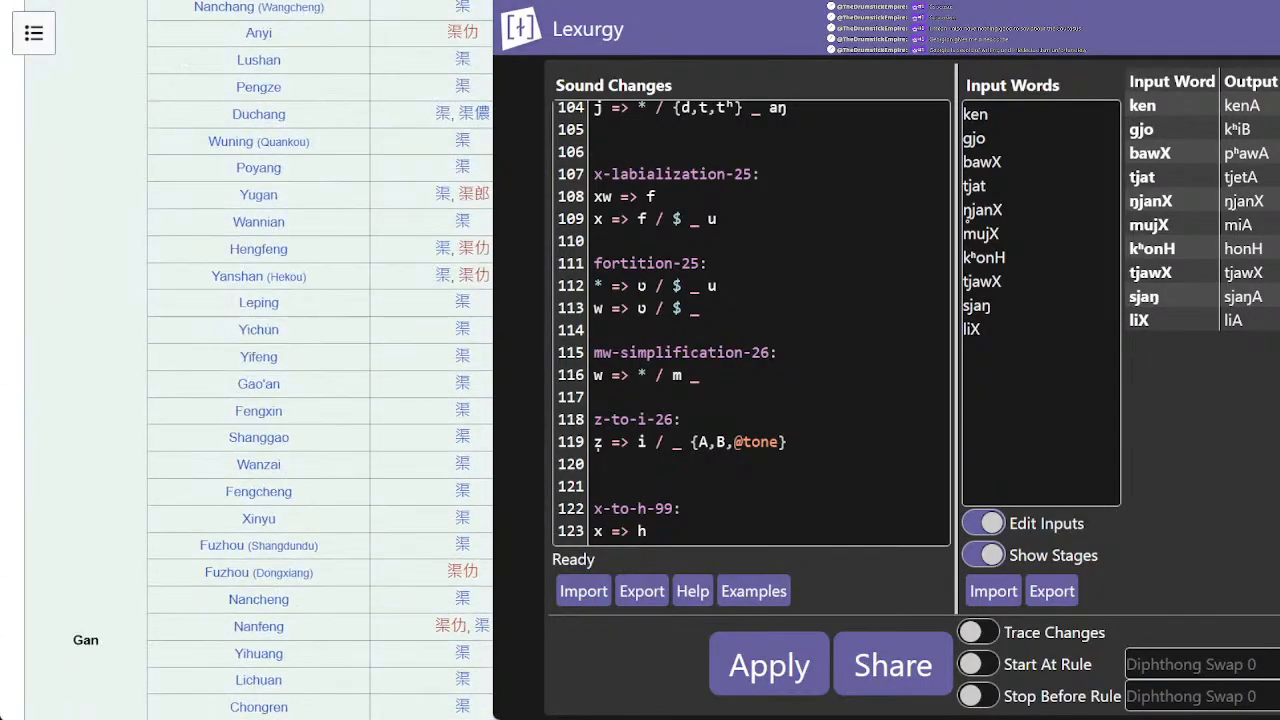
pyautogui.scroll(-20, 258, 360)
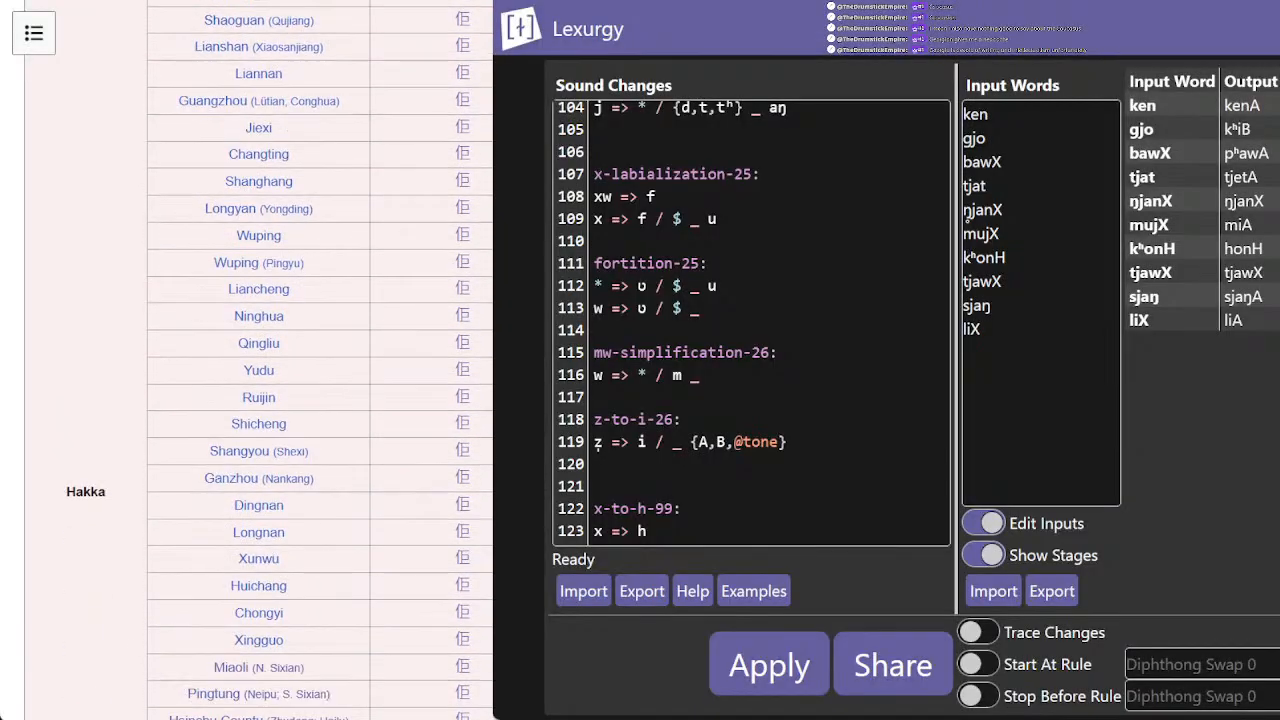
pyautogui.scroll(-20, 466, 315)
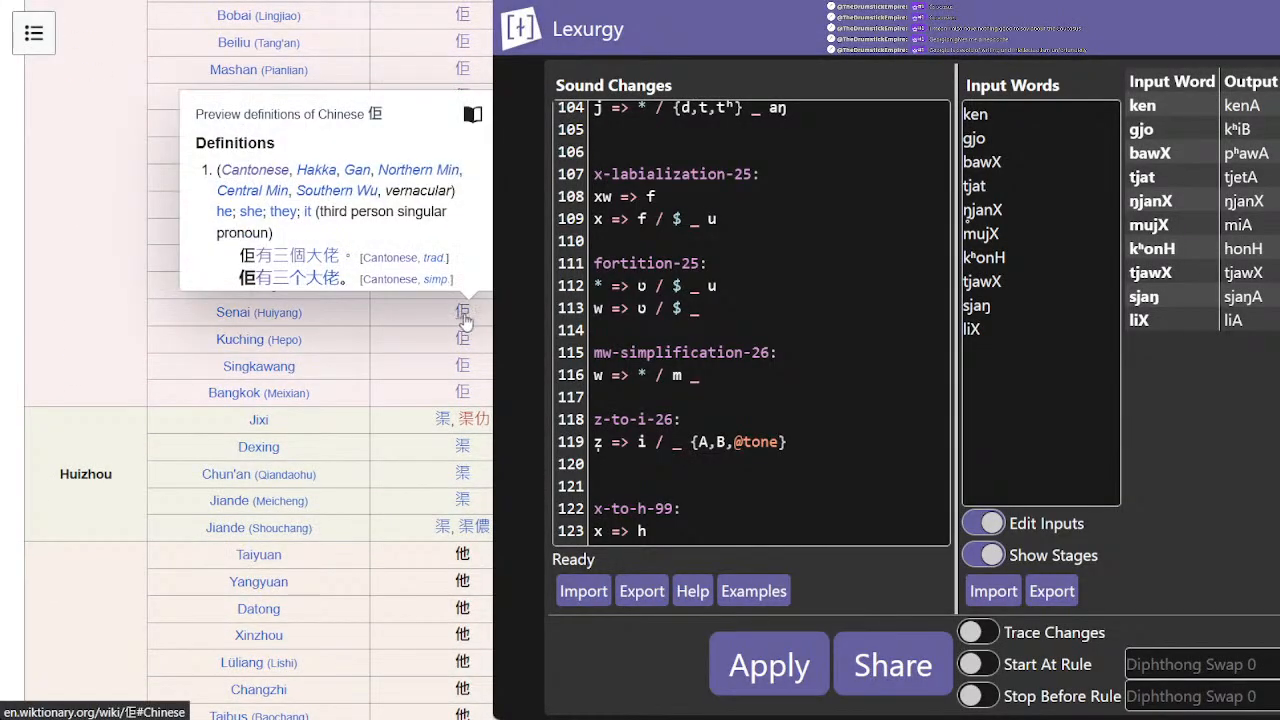
pyautogui.click(465, 315)
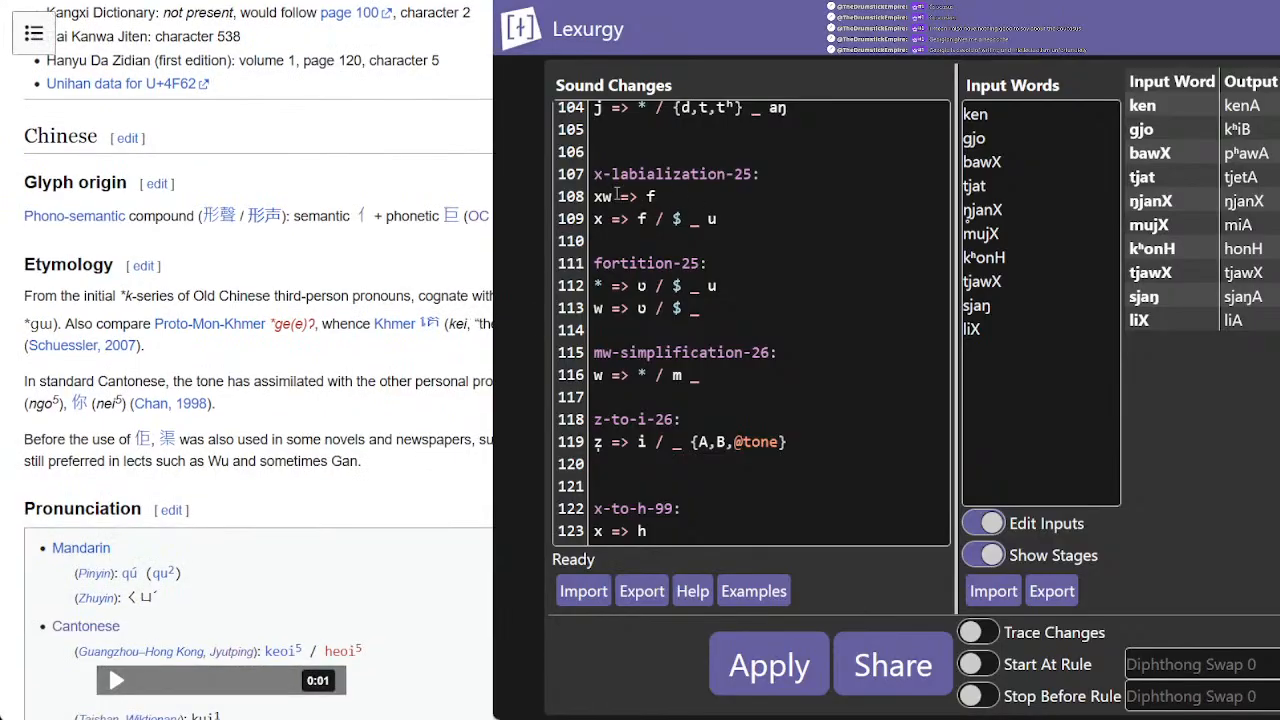
# Step: Return to the Proto-Max spreadsheet and replace 渠 with 佢 in the B30 note
pyautogui.click(370, 2)
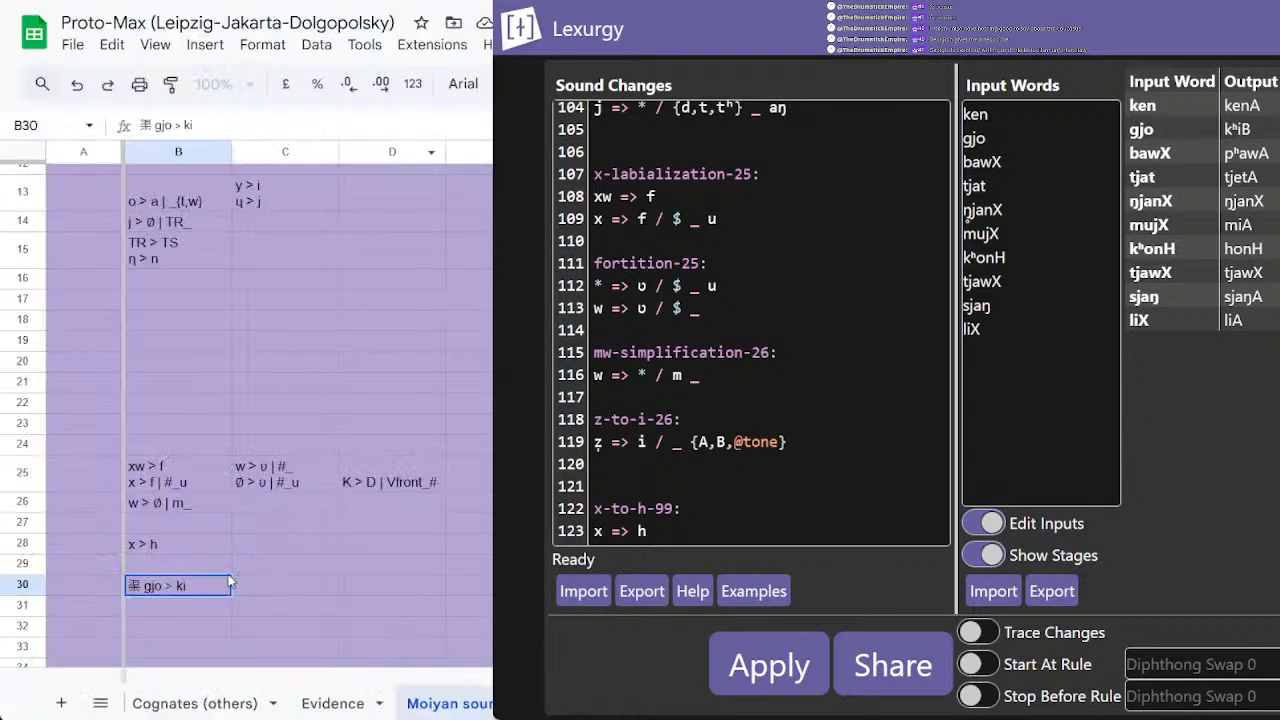
pyautogui.write('佢')
pyautogui.click(288, 578)
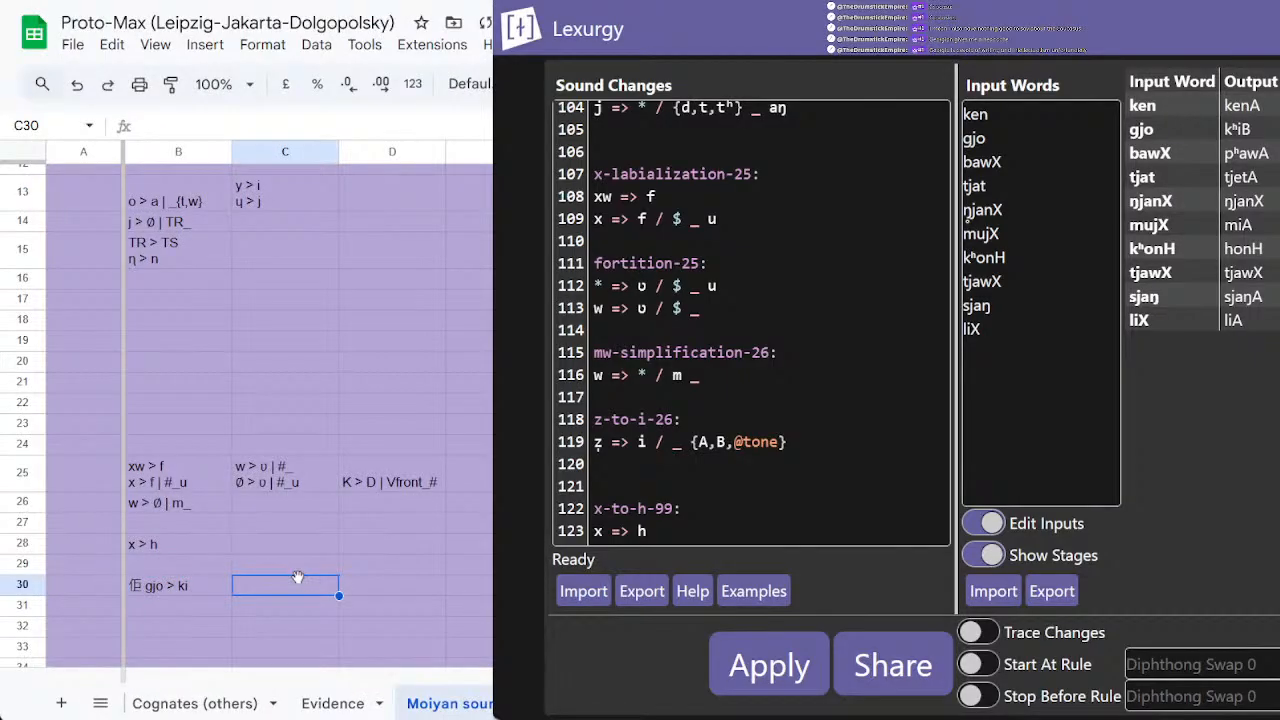
# Step: Go back to the 佢 entry in Wiktionary and expand its table of dialectal synonyms of 他 ("he")
pyautogui.click(440, 2)
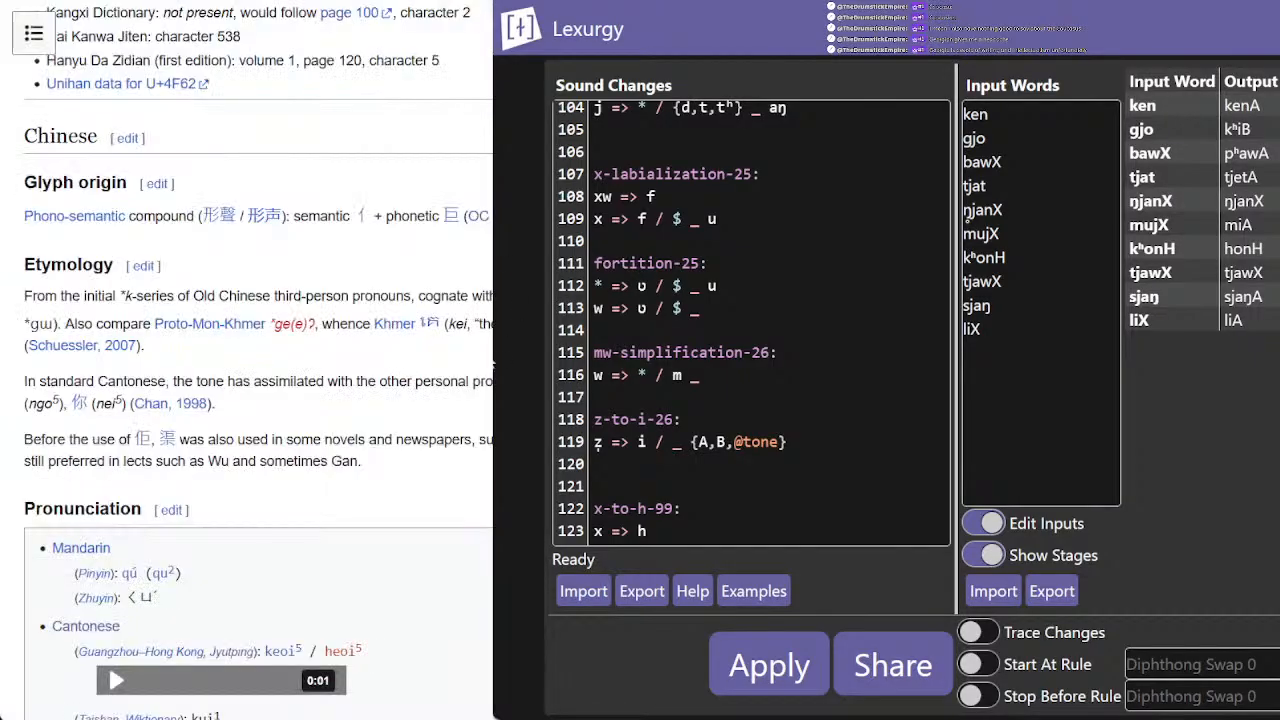
pyautogui.scroll(-20, 300, 400)
pyautogui.scroll(15, 437, 189)
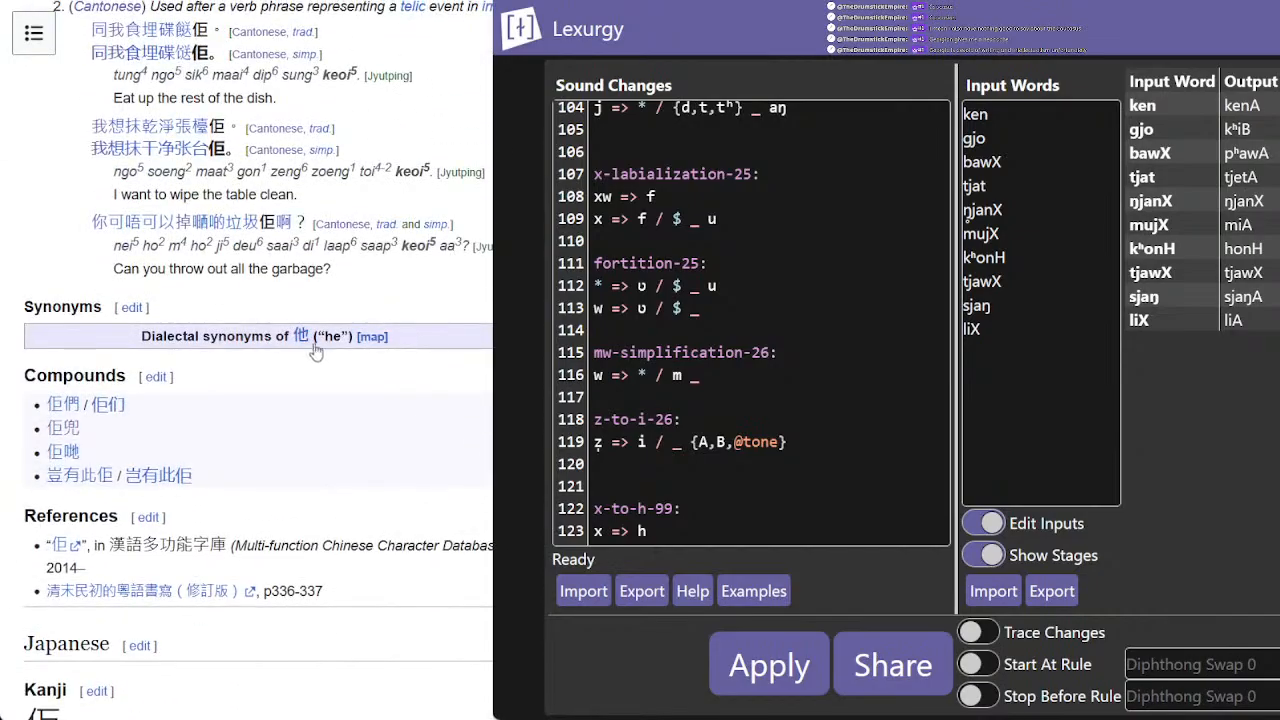
pyautogui.click(448, 442)
pyautogui.scroll(-10, 450, 400)
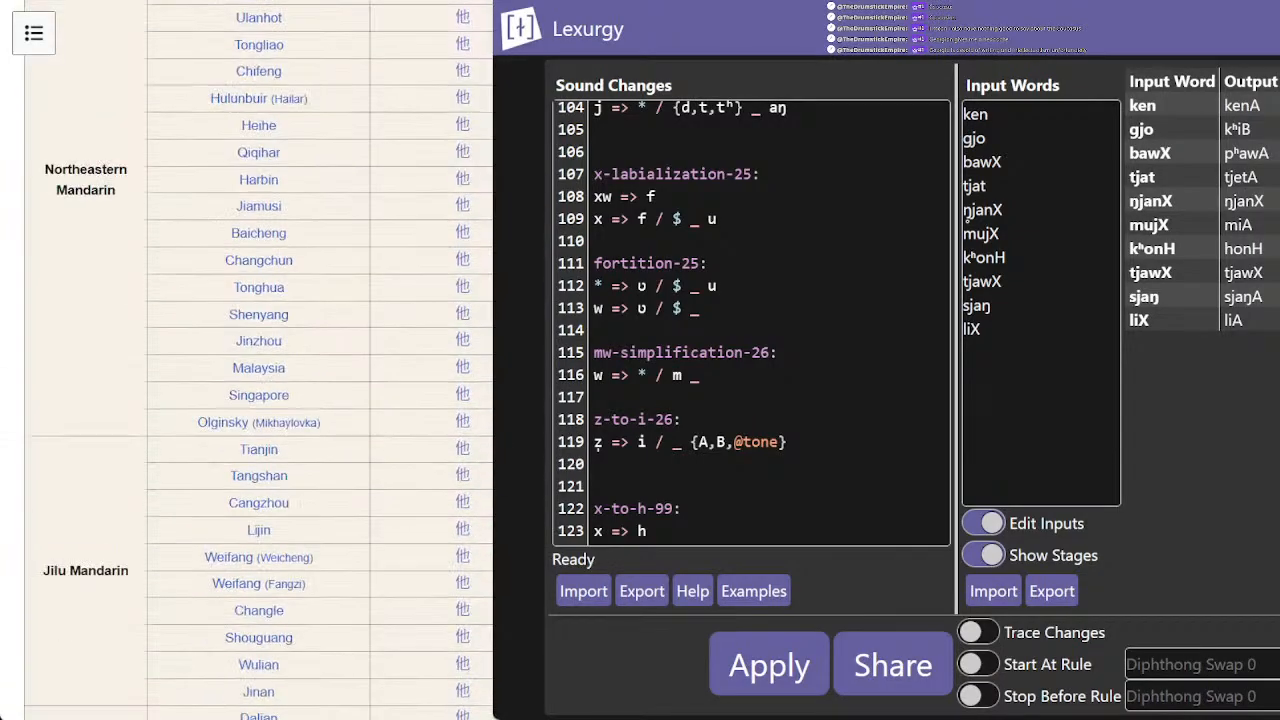
# Step: Examine which words for "he" the Cantonese, Gan, Hakka, Huizhou, Jin and Northern Min varieties use in the synonyms table
pyautogui.scroll(-15, 426, 495)
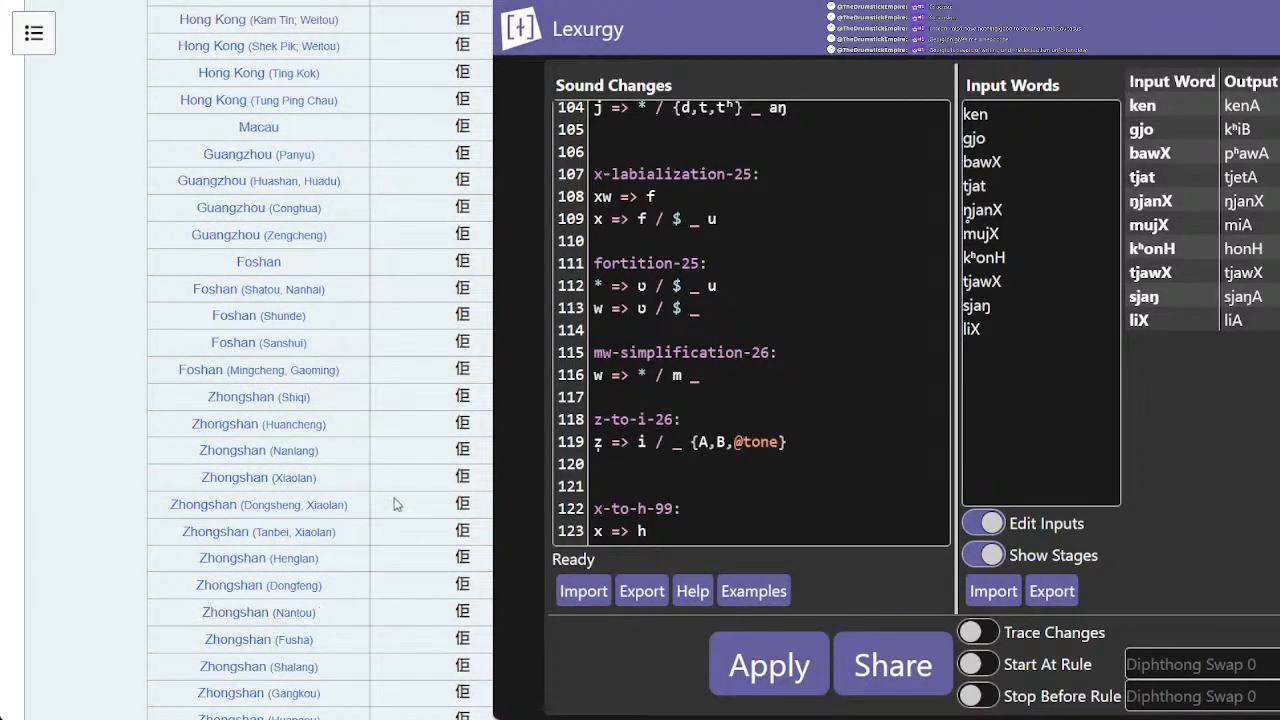
pyautogui.scroll(-1, 432, 510)
pyautogui.scroll(-20, 432, 510)
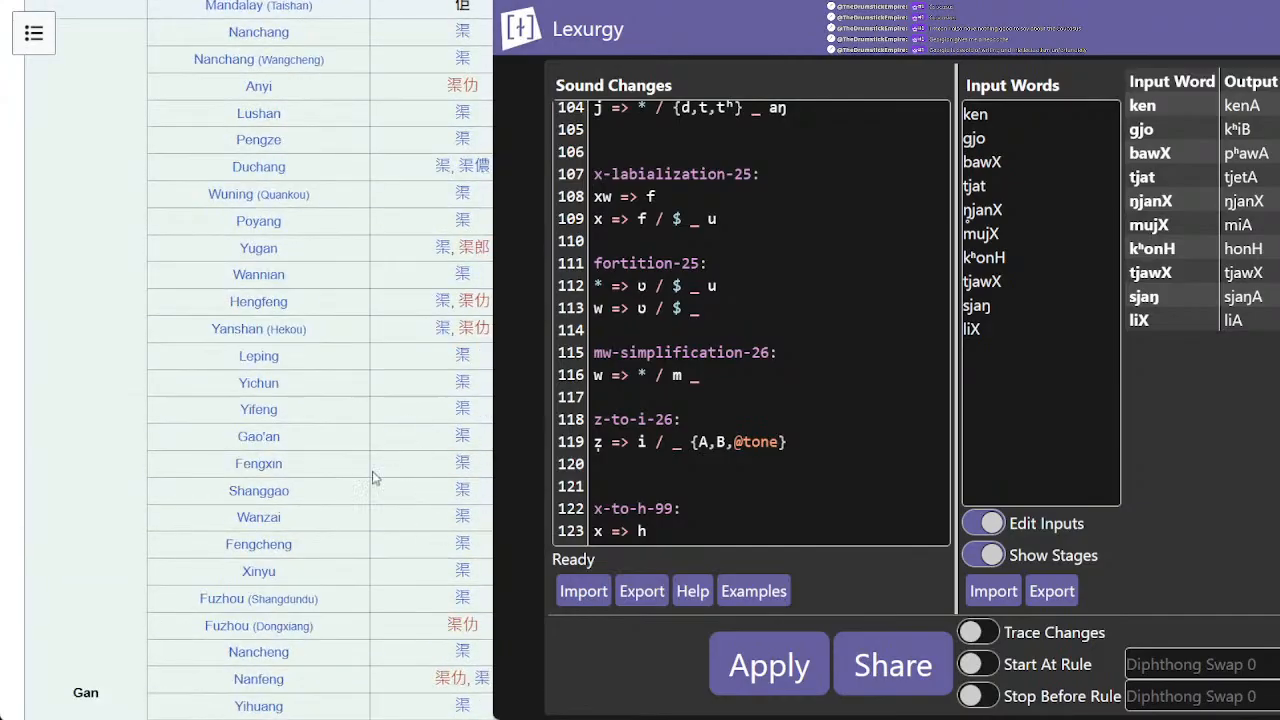
pyautogui.scroll(8, 377, 479)
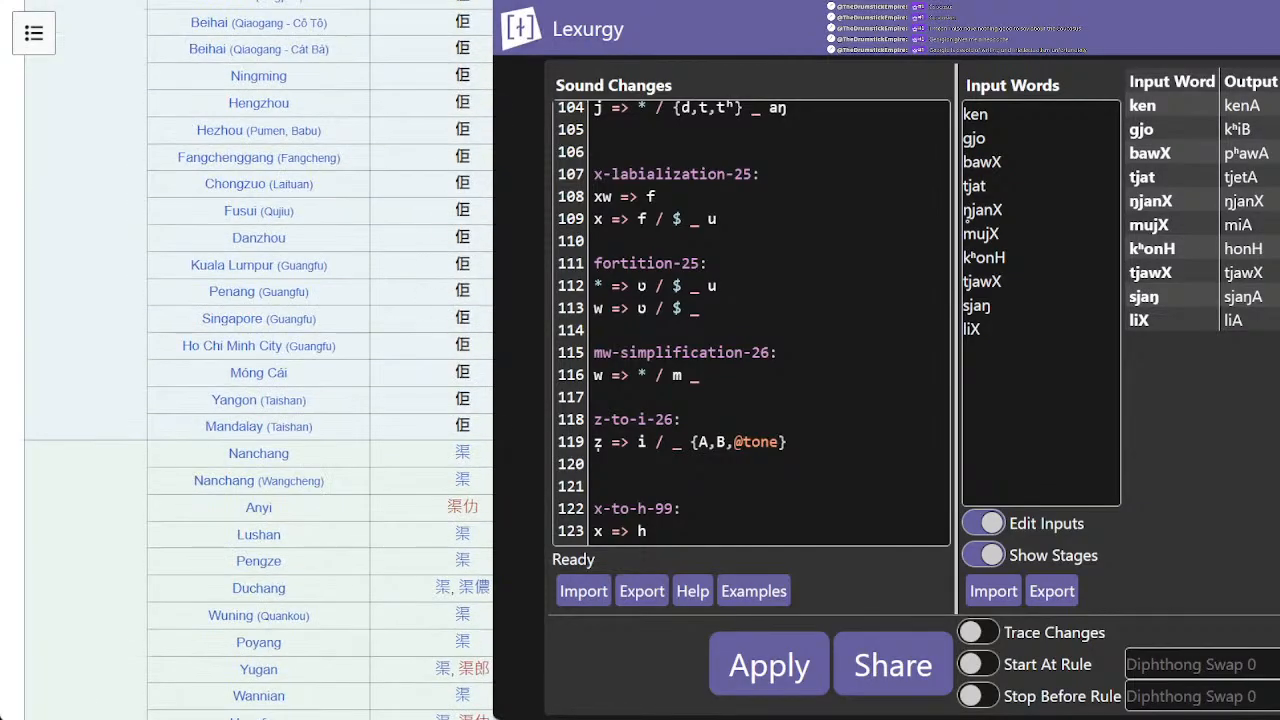
pyautogui.scroll(-8, 453, 210)
pyautogui.scroll(-5, 466, 244)
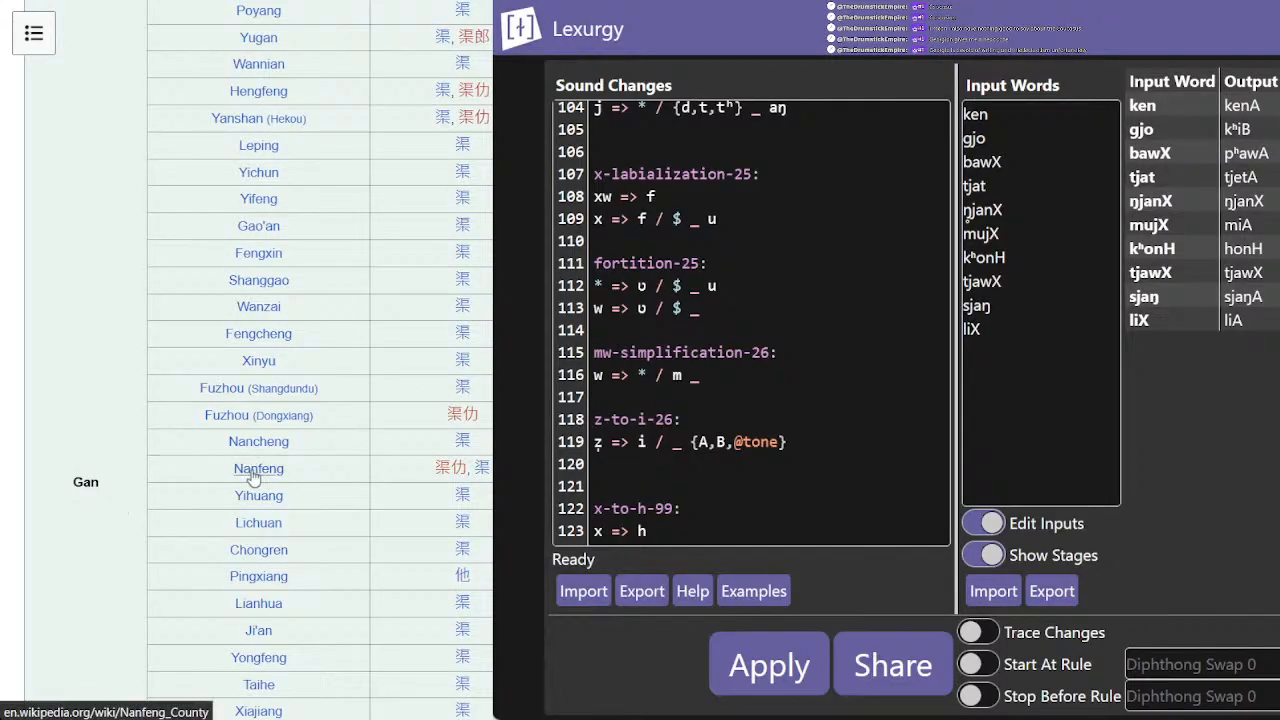
pyautogui.scroll(-20, 399, 550)
pyautogui.scroll(-20, 399, 550)
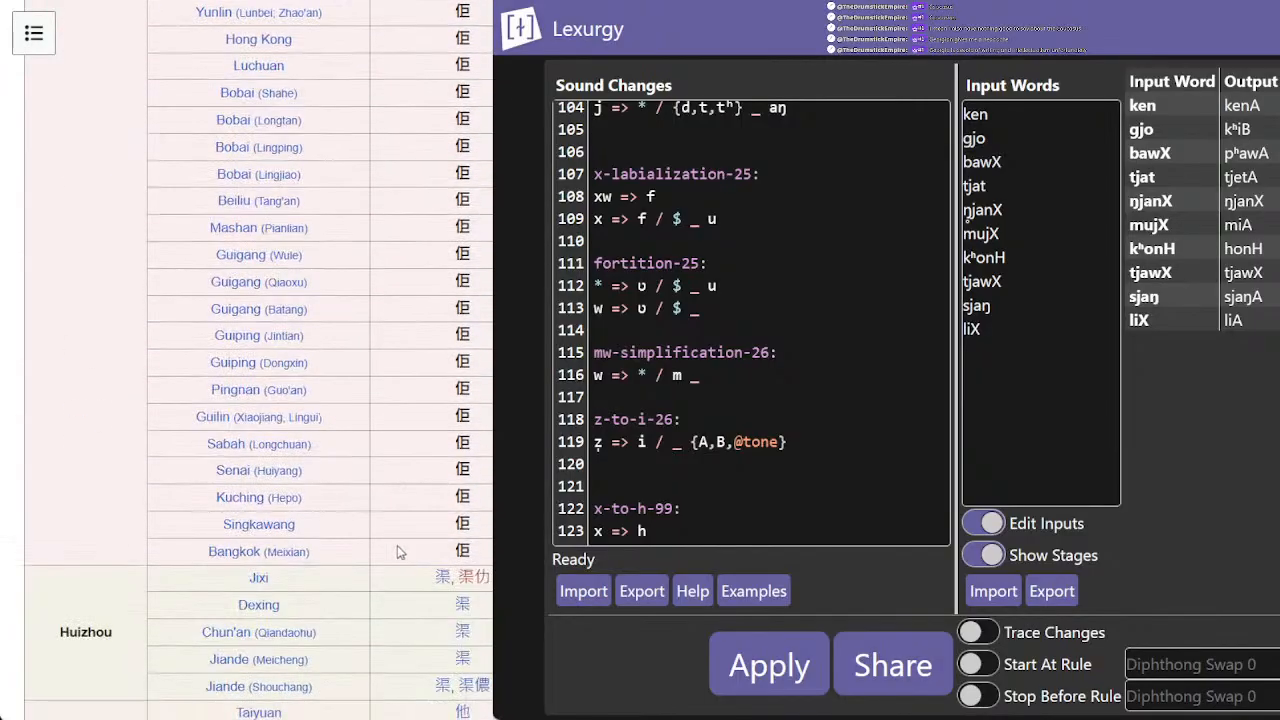
pyautogui.scroll(3, 478, 297)
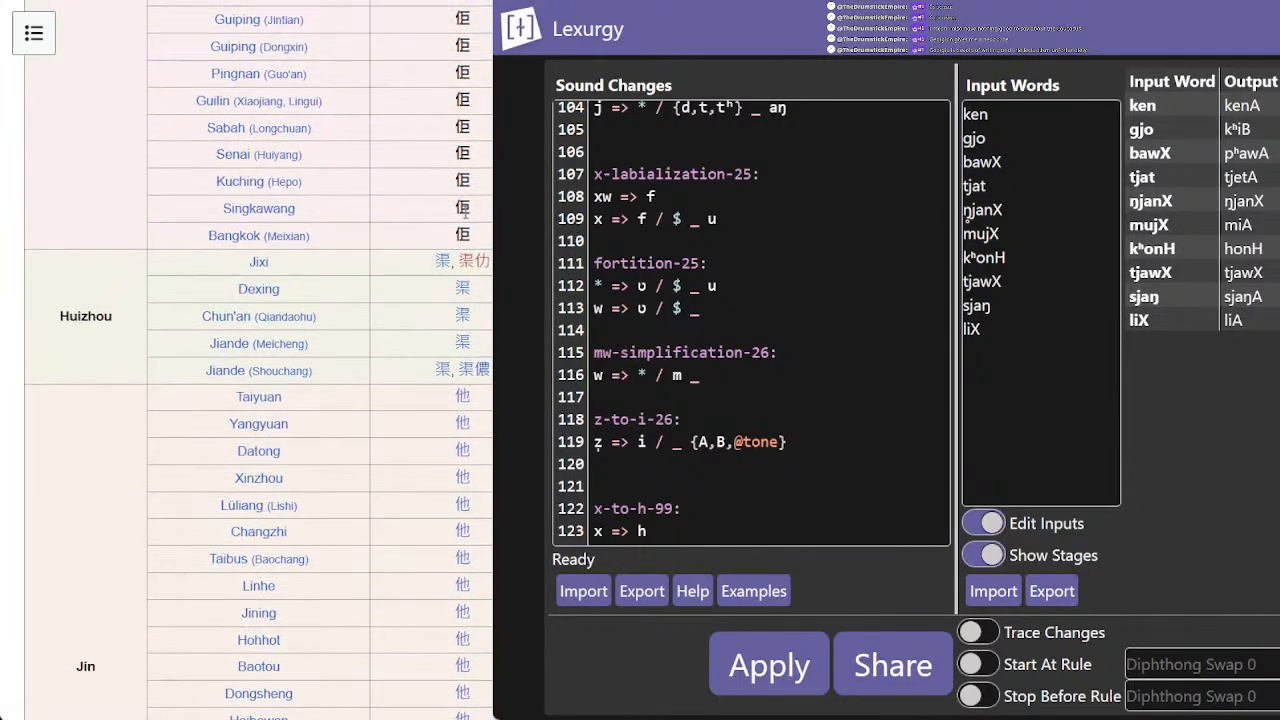
pyautogui.scroll(-4, 452, 300)
pyautogui.scroll(-3, 258, 360)
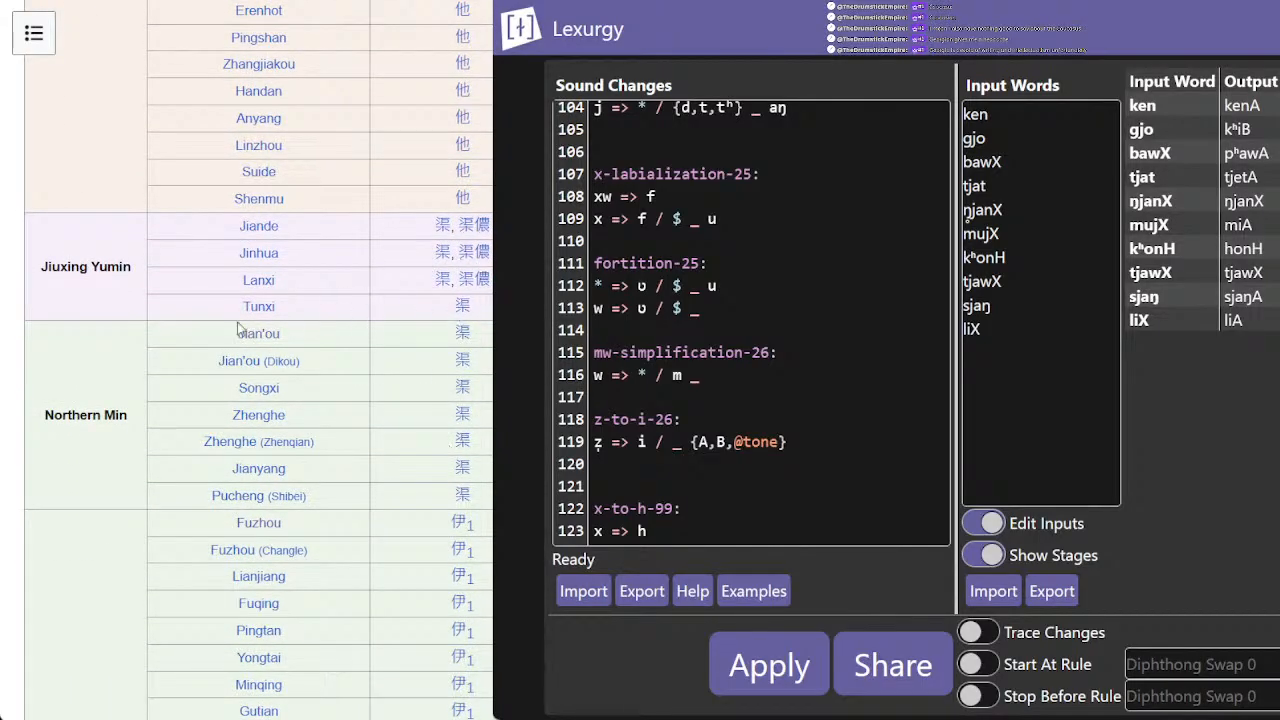
# Step: Examine which words for "he" the remaining Min, Pinghua, Shehua and Wu varieties use in the synonyms table
pyautogui.tripleClick(60, 264)
pyautogui.click(700, 340)
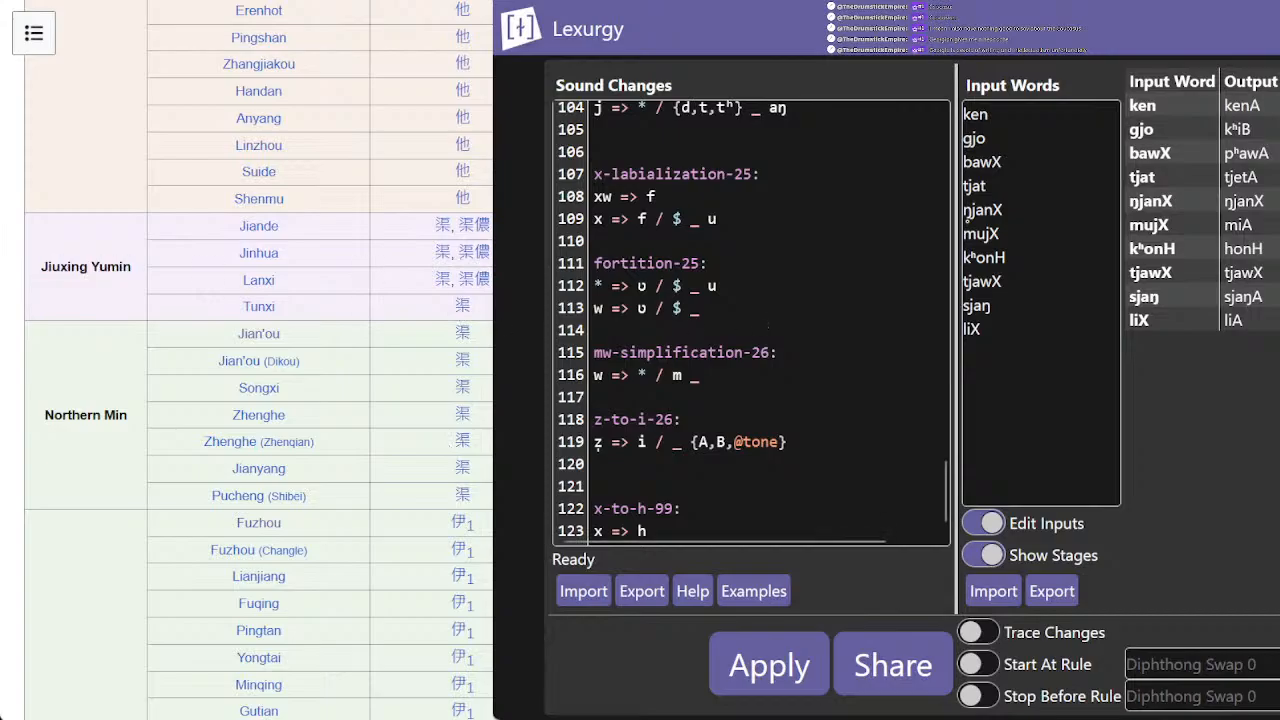
pyautogui.scroll(-15, 504, 403)
pyautogui.scroll(-15, 501, 411)
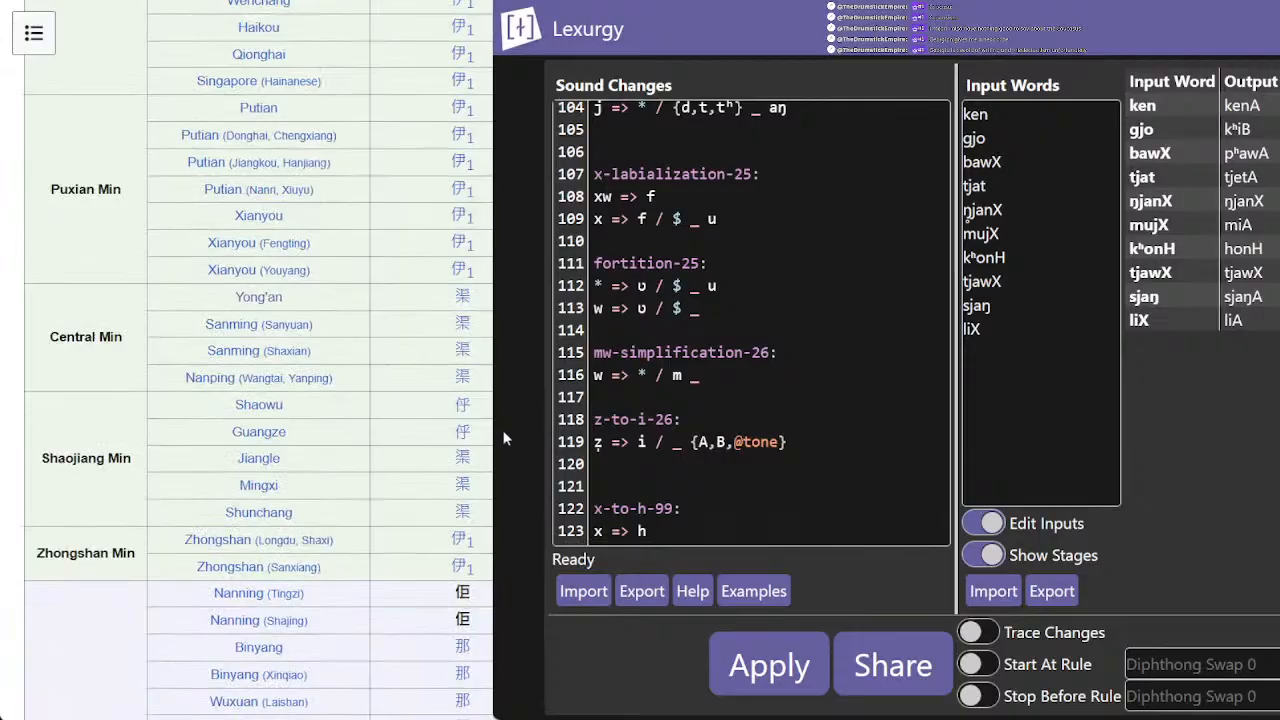
pyautogui.scroll(-5, 506, 437)
pyautogui.scroll(3, 137, 277)
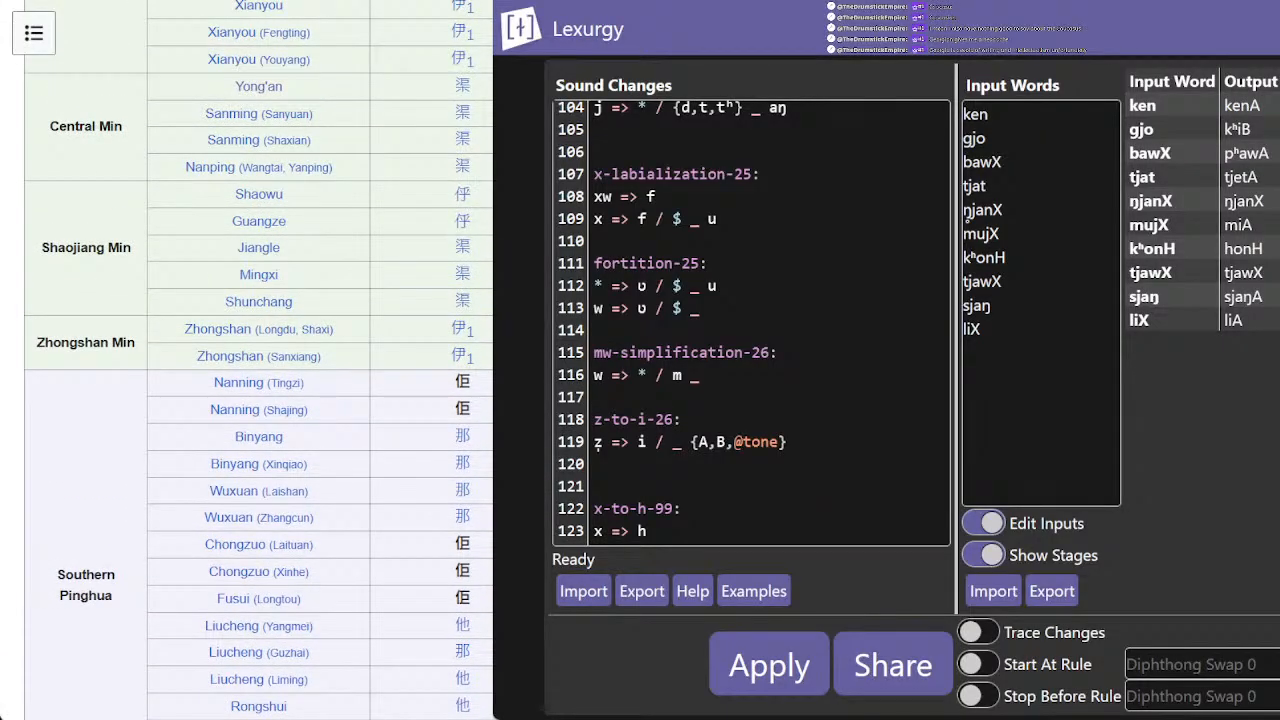
pyautogui.scroll(-4, 490, 475)
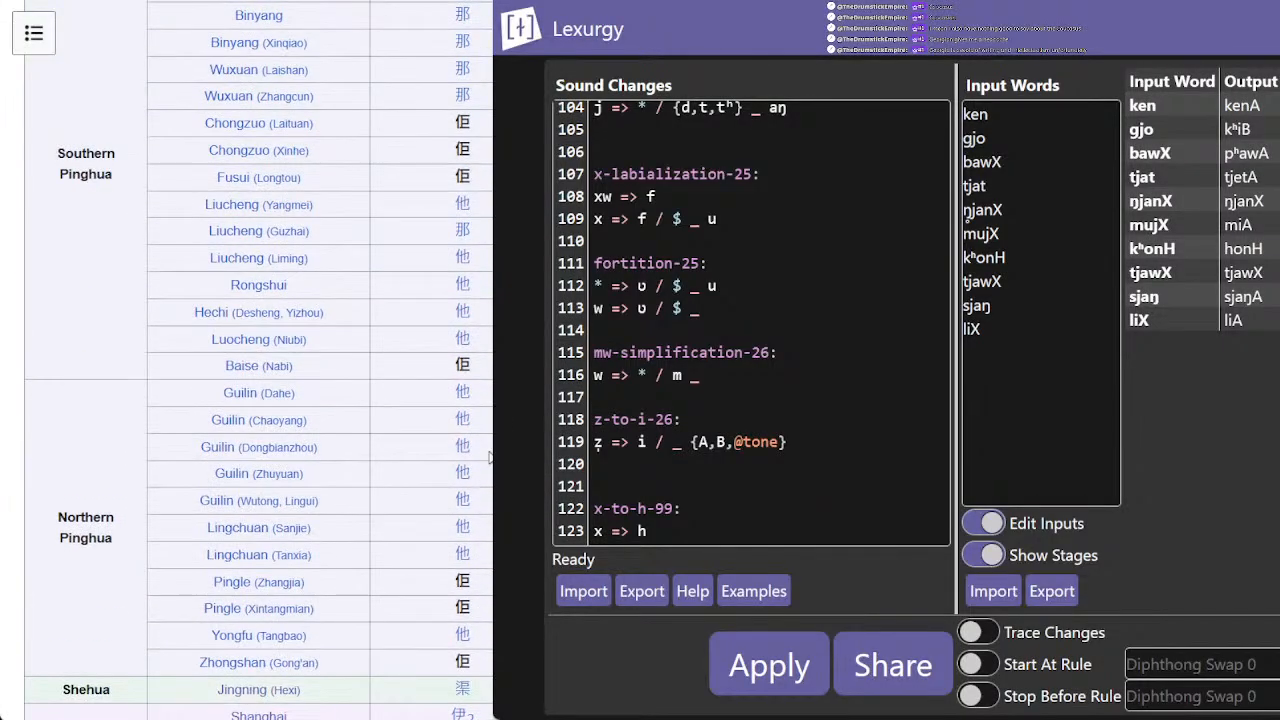
pyautogui.scroll(-4, 490, 457)
pyautogui.scroll(-5, 444, 400)
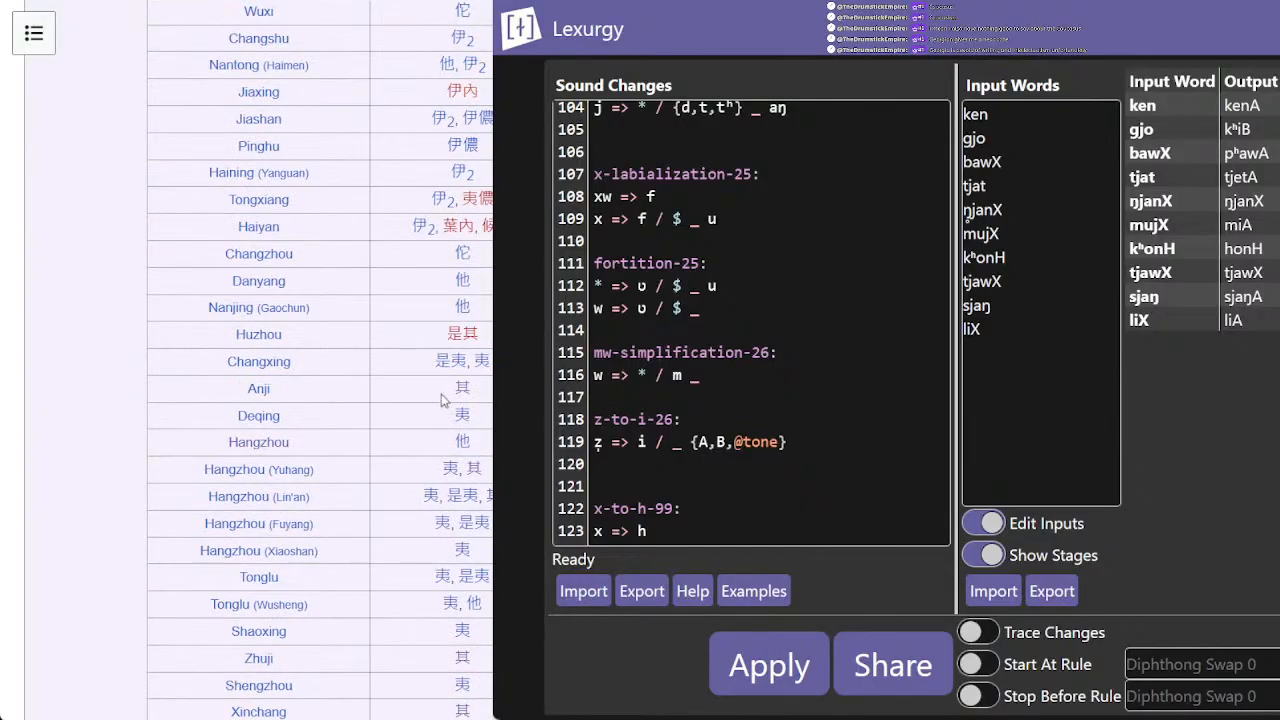
pyautogui.scroll(5, 444, 400)
pyautogui.scroll(-10, 437, 525)
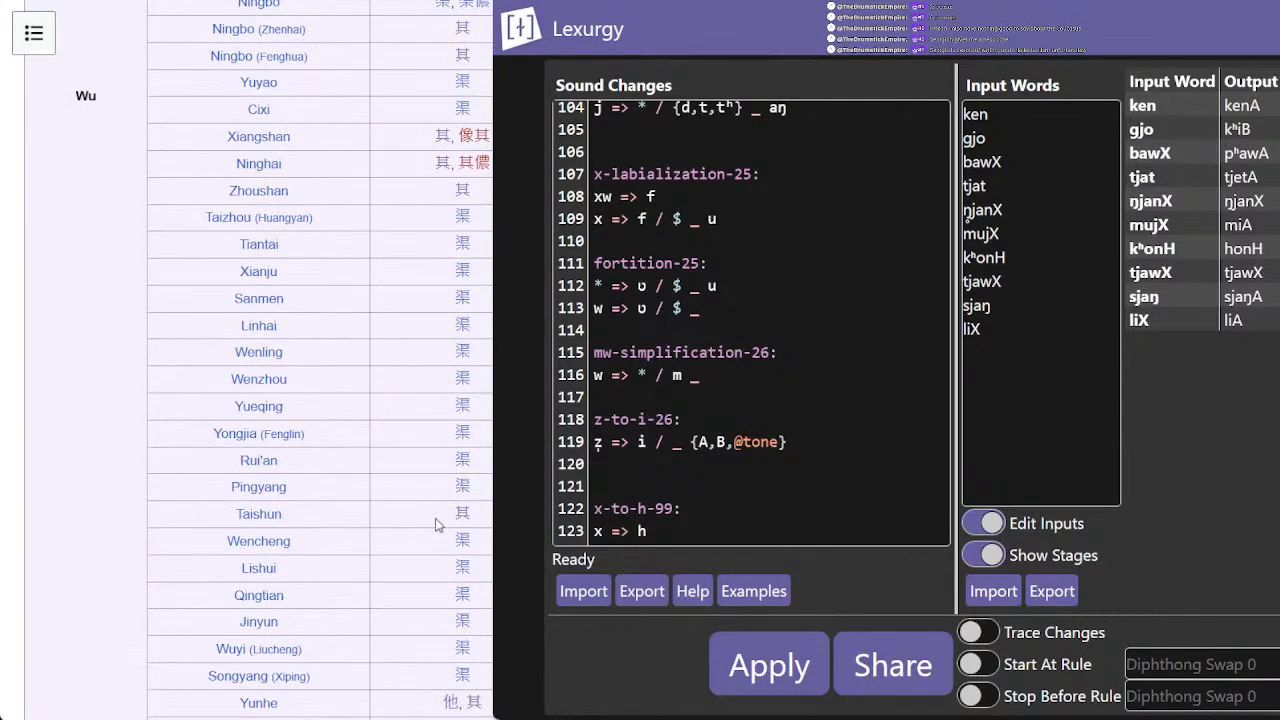
pyautogui.scroll(-5, 437, 525)
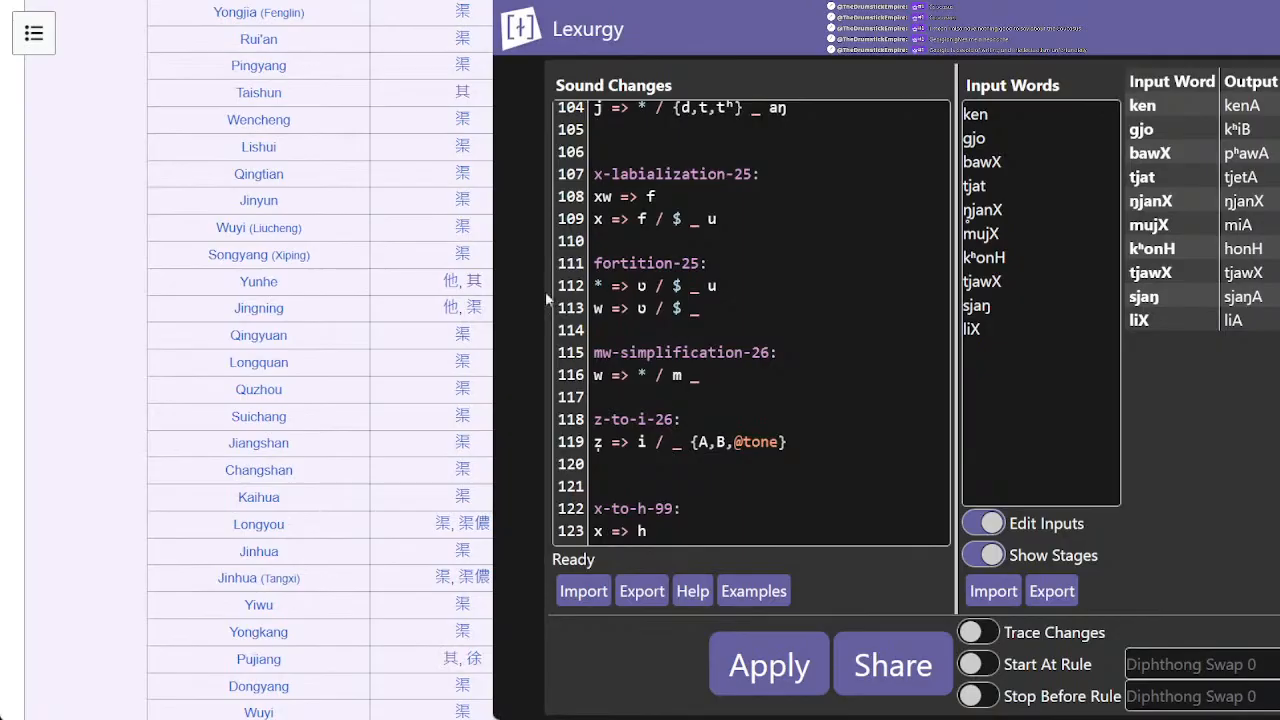
# Step: Return to the Proto-Max spreadsheet and enter the irregular-form note 裏 liX > tiA in C30
pyautogui.click(262, 1)
pyautogui.moveTo(380, 1); pyautogui.dragTo(700, 1)
pyautogui.click(560, 1)
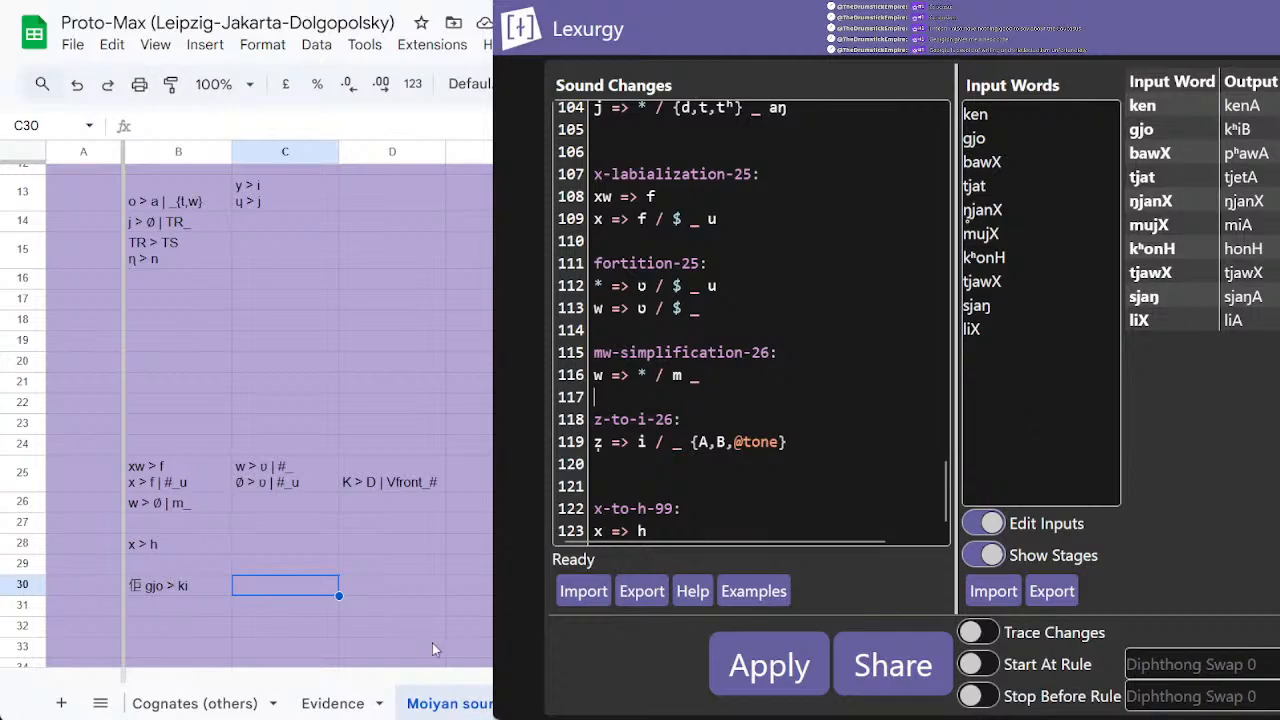
pyautogui.write('丶一丨乙一一一丨一')
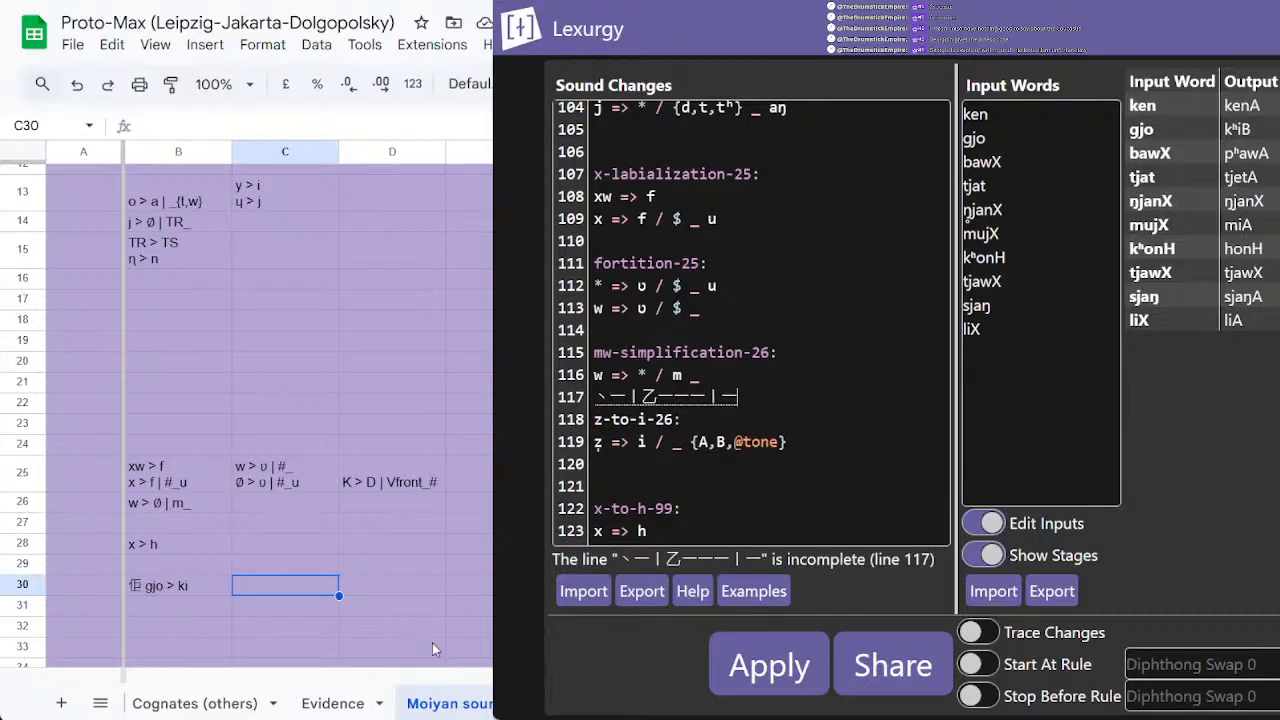
pyautogui.press('Escape')
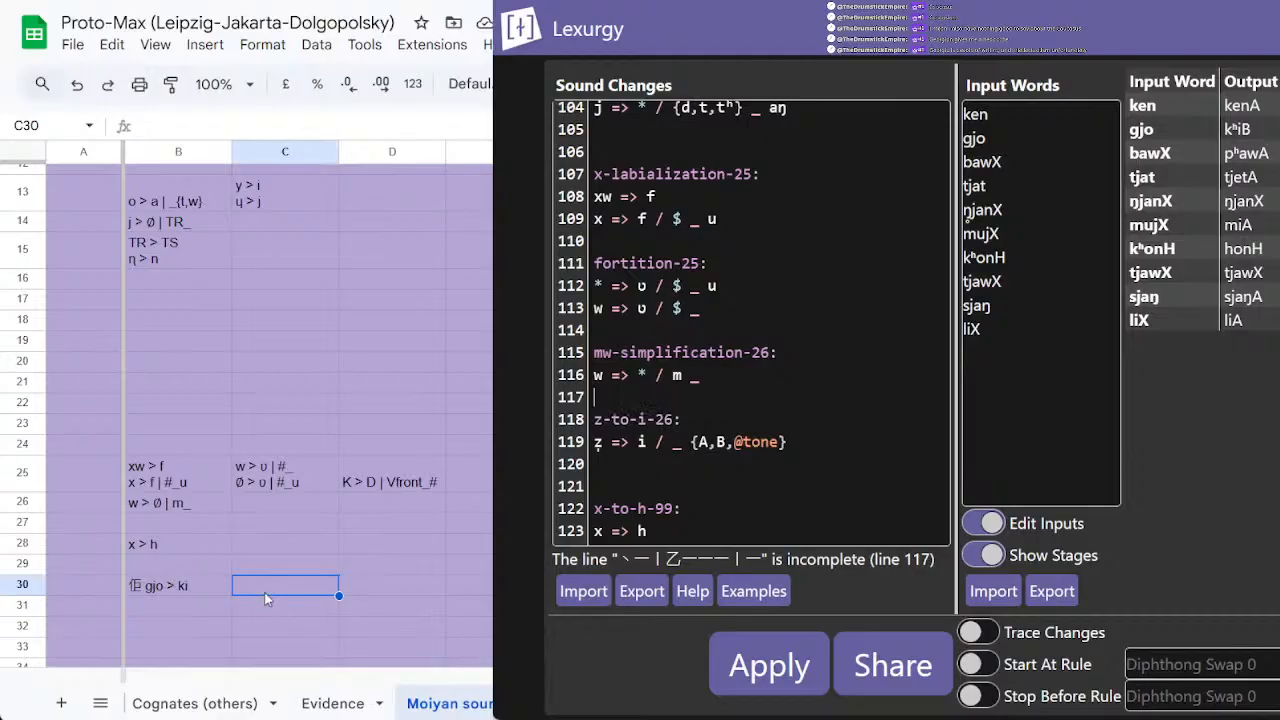
pyautogui.click(258, 587)
pyautogui.write('丶一丨乙一一一丨')
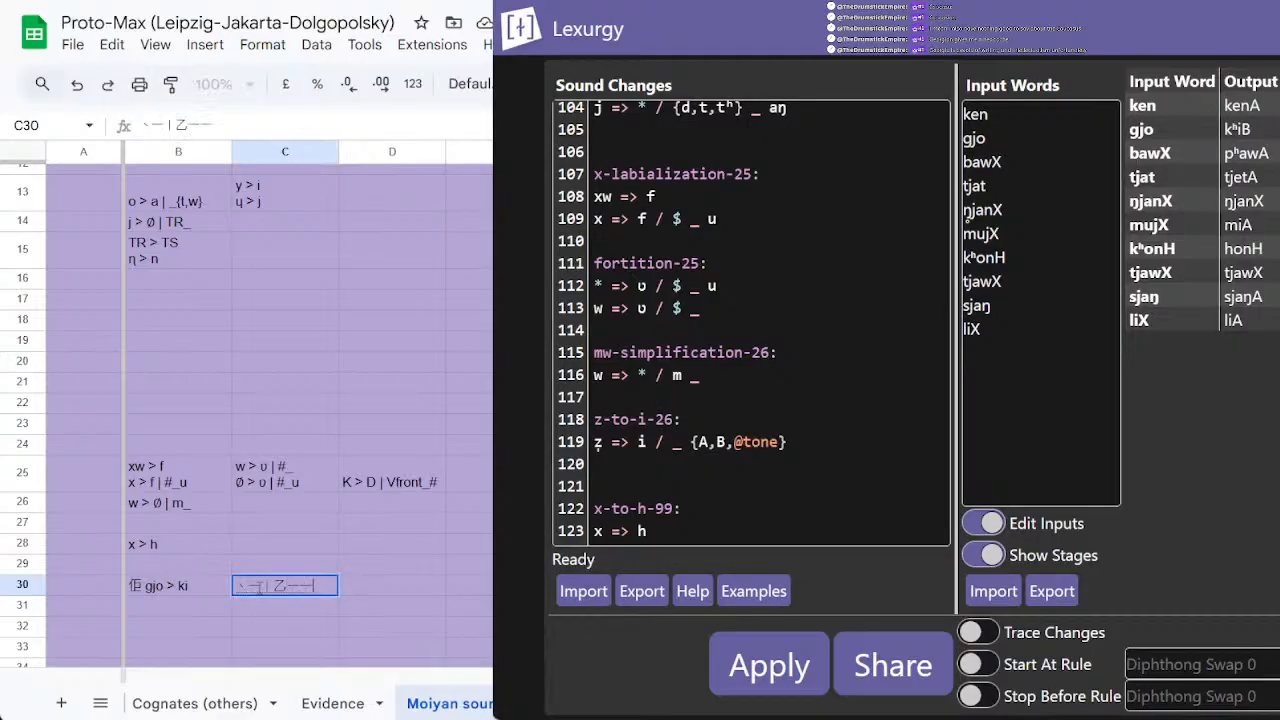
pyautogui.write('一丿乙丿丶')
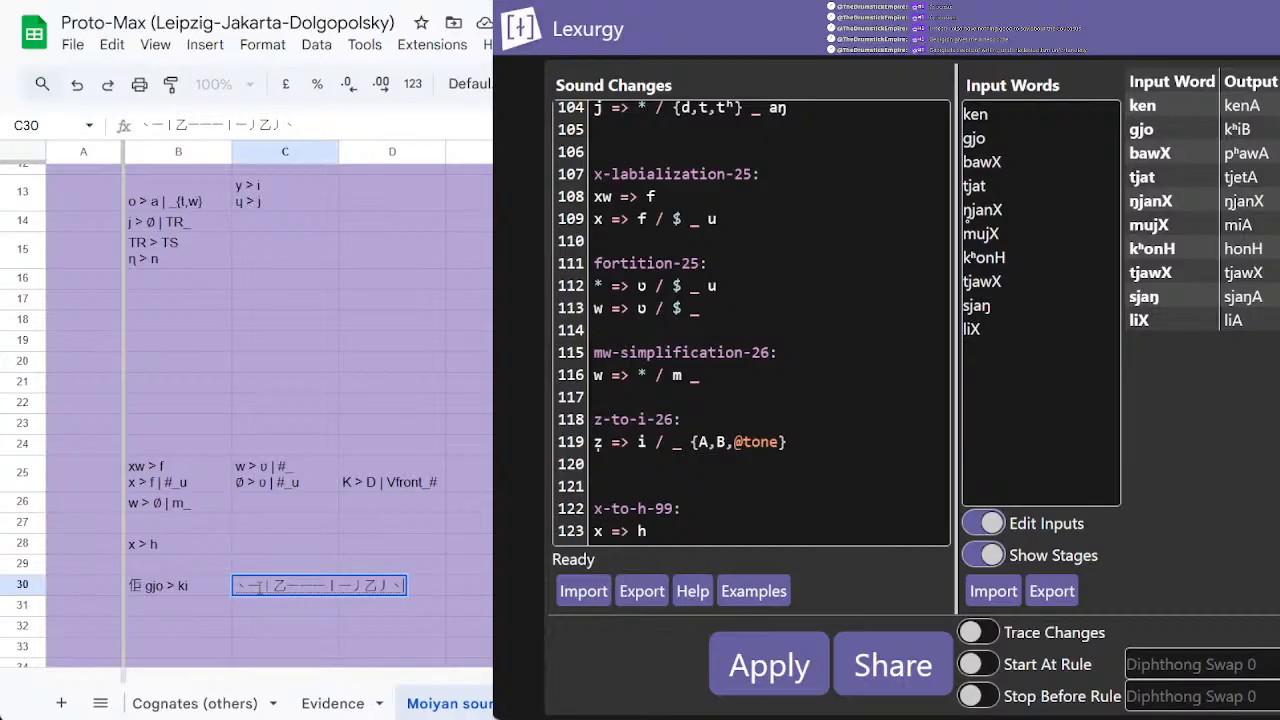
pyautogui.press('space')
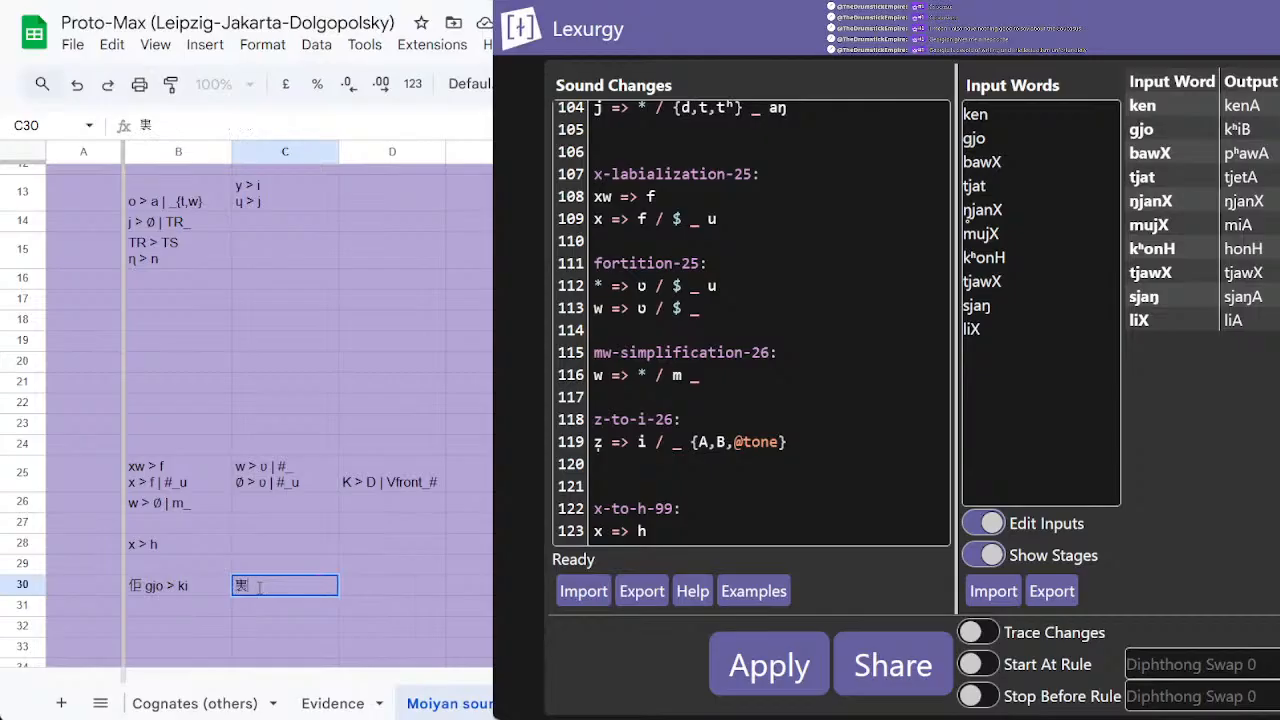
pyautogui.scroll(3, 259, 588)
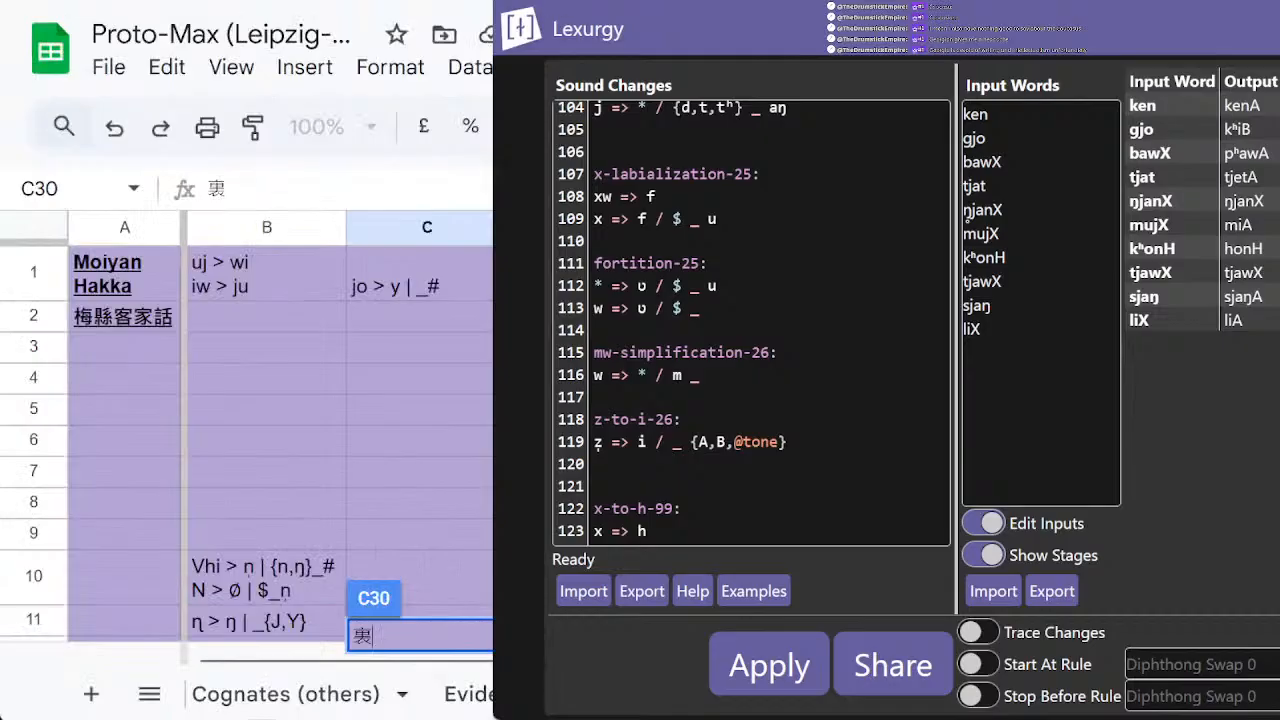
pyautogui.scroll(-3, 281, 424)
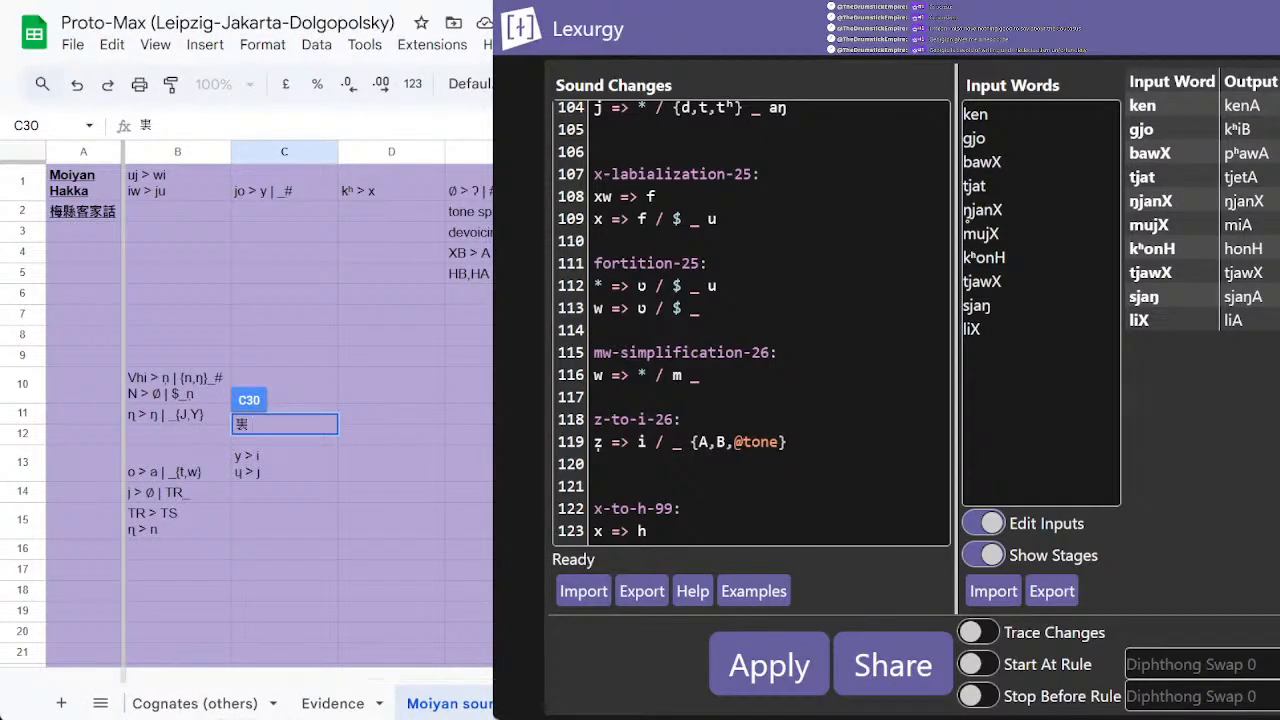
pyautogui.write('liX > tiA')
pyautogui.press('Return')
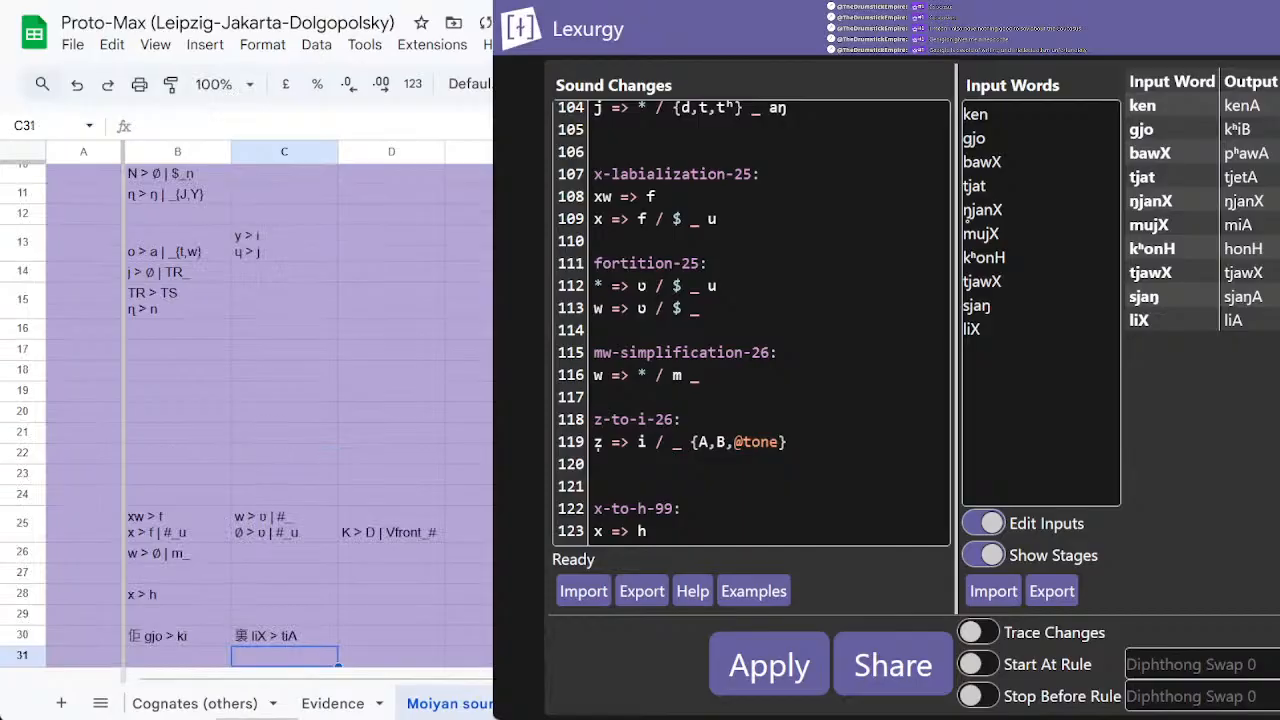
# Step: Add tone number 11 after ki in the B30 note and replace the tone letter A with 44 in the C30 note
pyautogui.doubleClick(211, 636)
pyautogui.write('B')
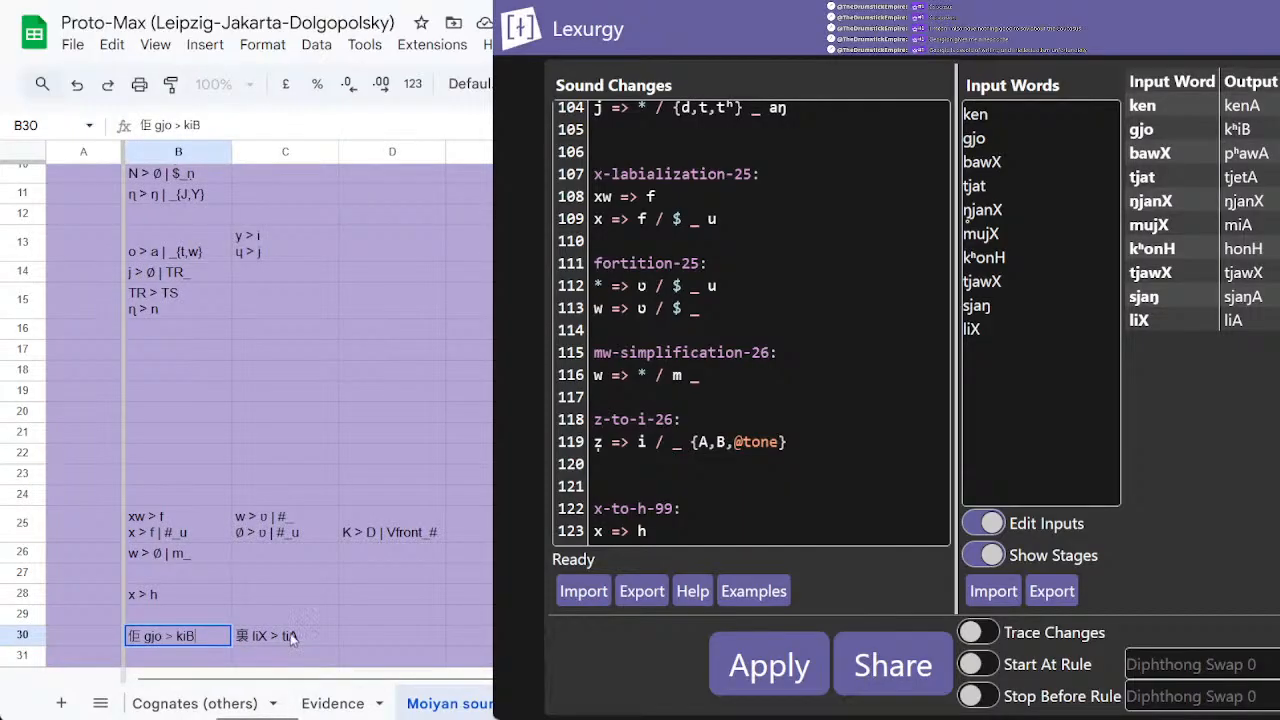
pyautogui.press('BackSpace')
pyautogui.write('11')
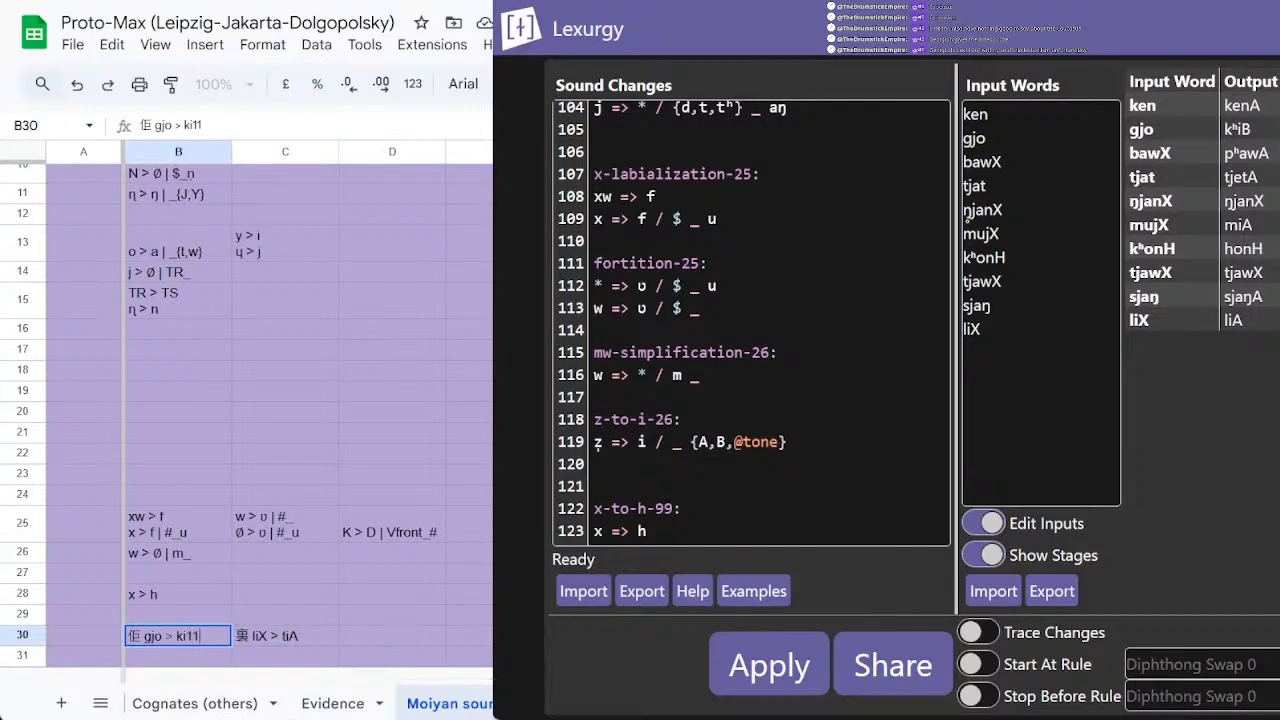
pyautogui.press('Tab')
pyautogui.press('Return')
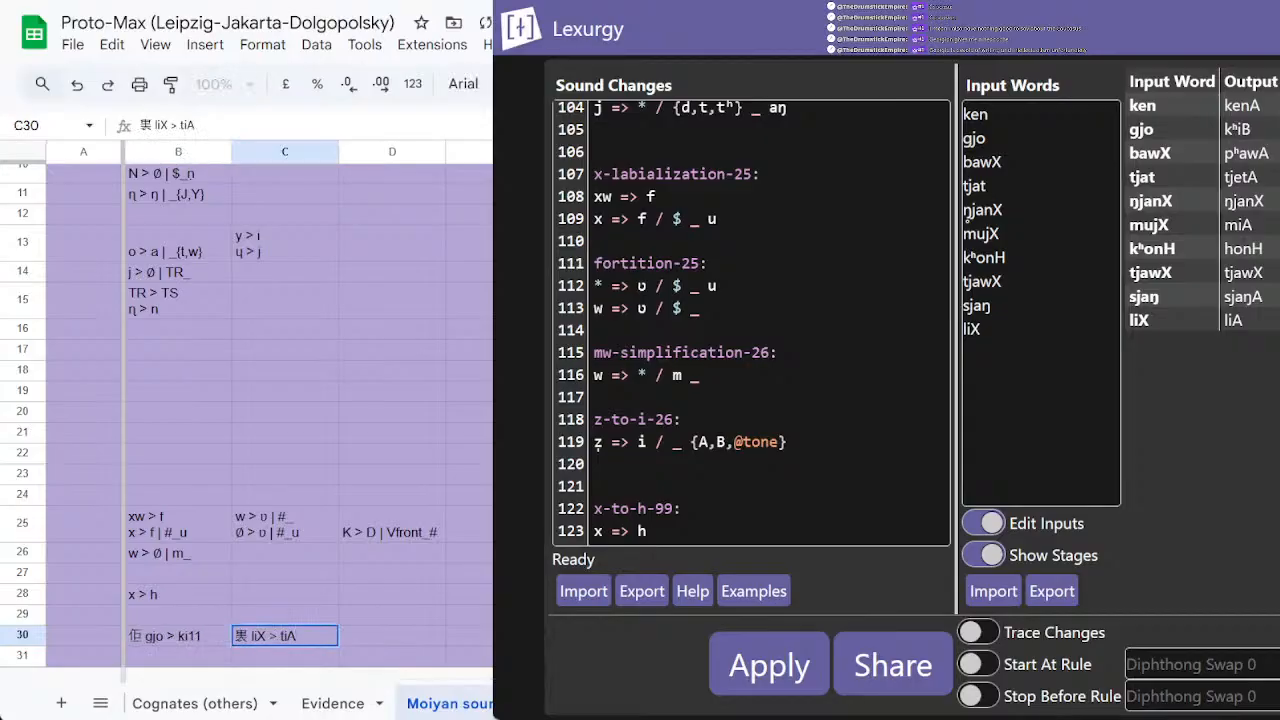
pyautogui.press('BackSpace')
pyautogui.write('44')
pyautogui.press('Return')
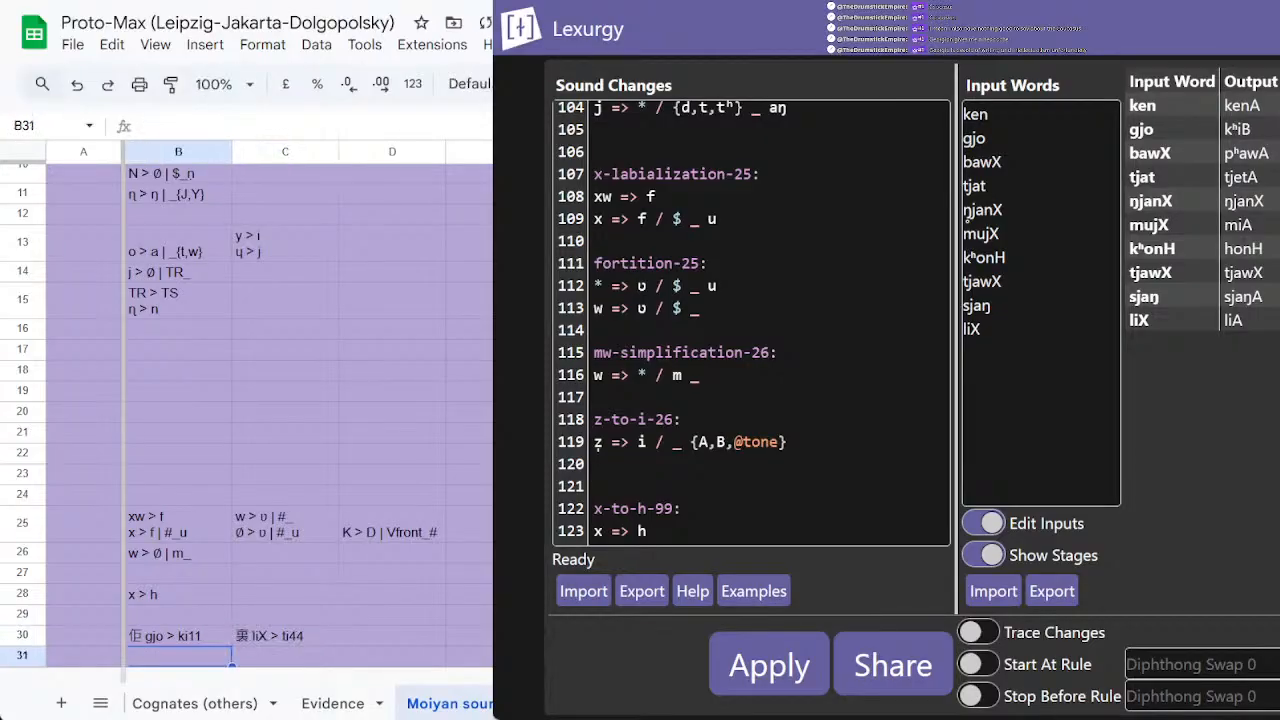
pyautogui.click(188, 636)
pyautogui.scroll(-2, 188, 636)
pyautogui.click(331, 477)
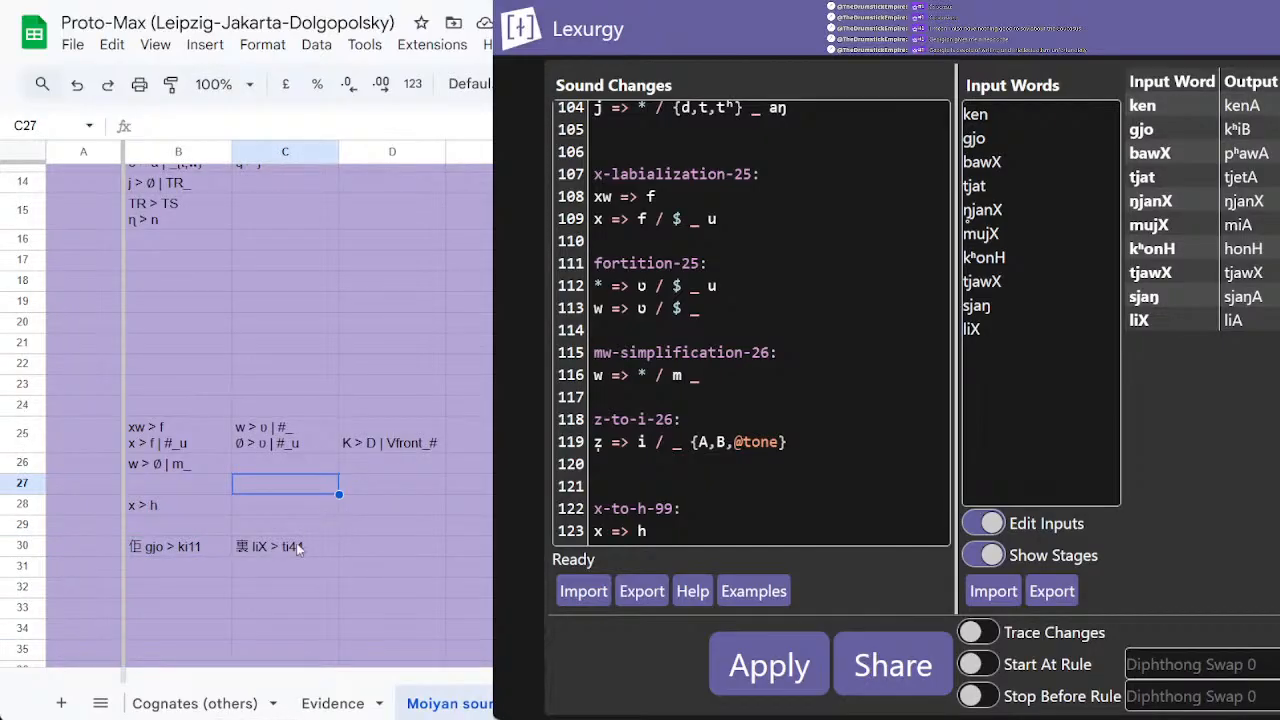
pyautogui.doubleClick(181, 548)
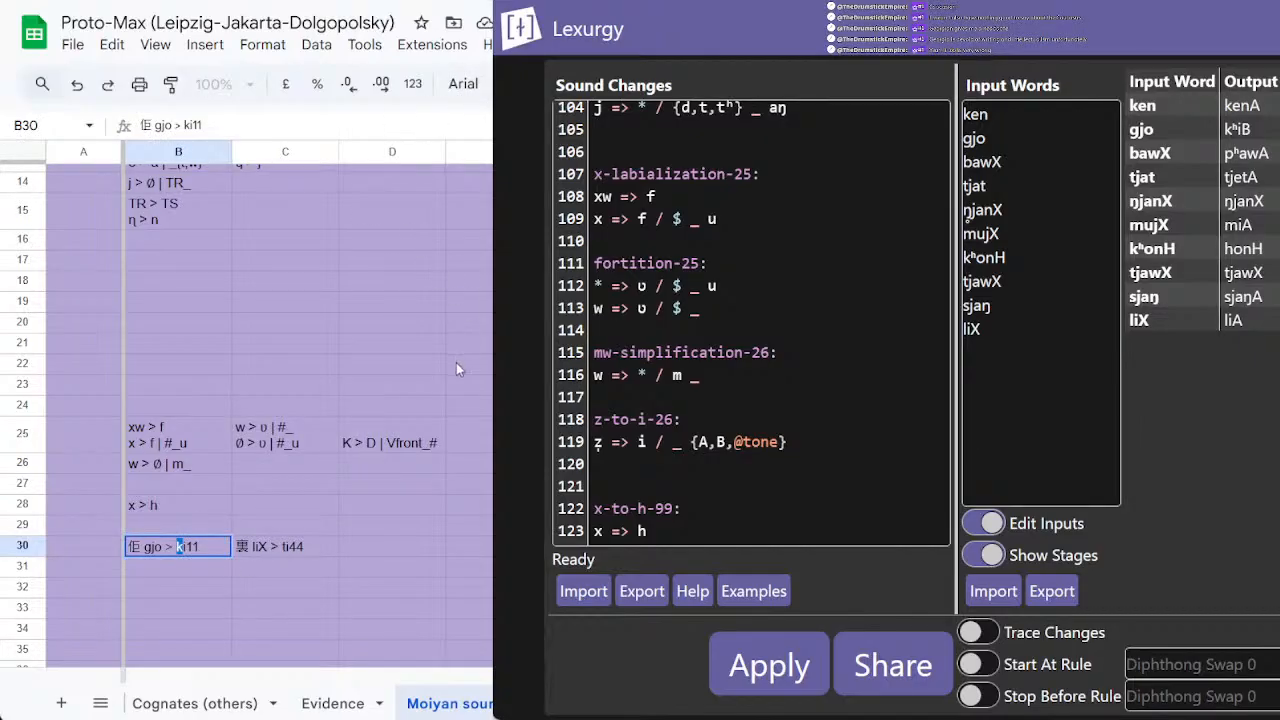
pyautogui.write('ll')
pyautogui.hotkey('ctrl', 'z')
pyautogui.hotkey('ctrl', 'z')
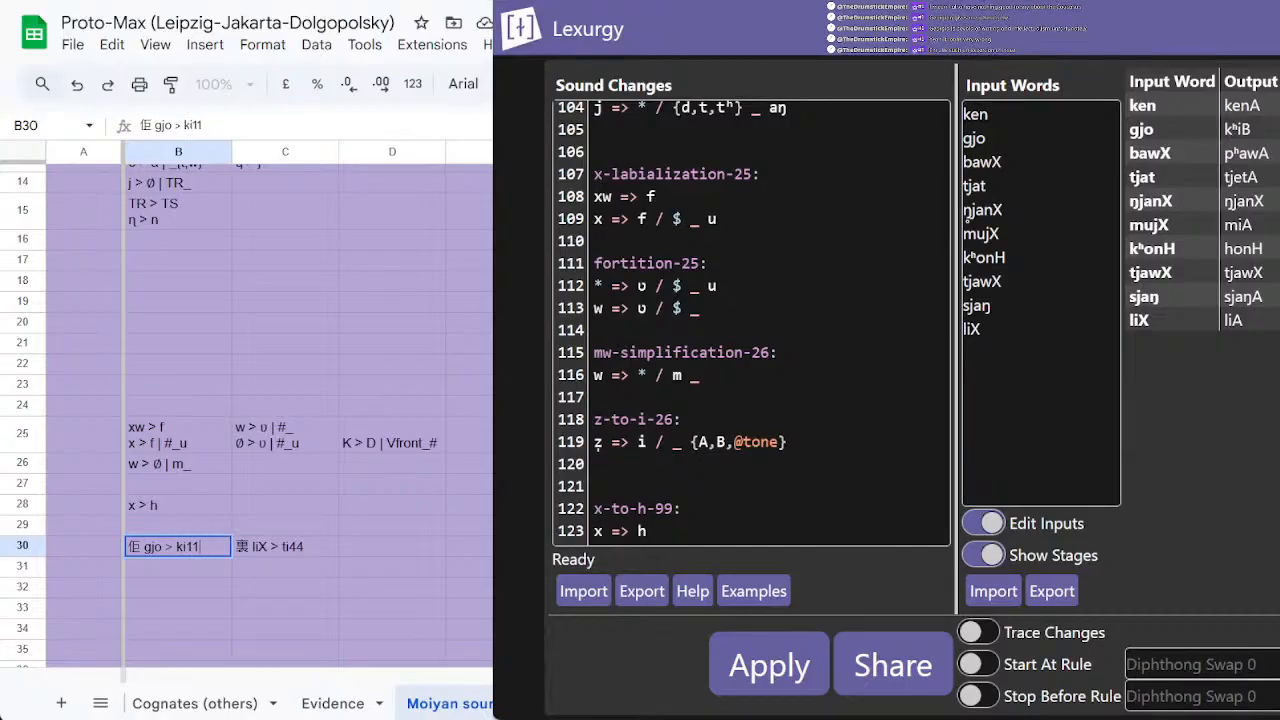
pyautogui.click(465, 368)
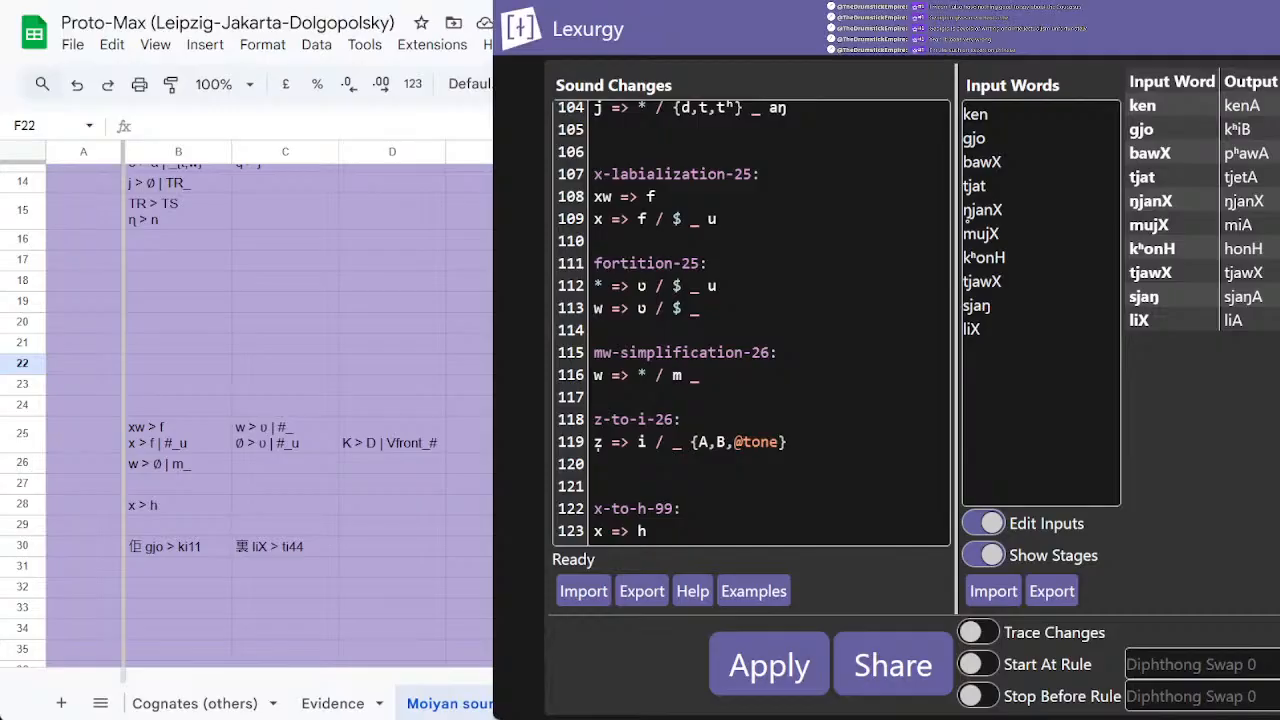
pyautogui.click(606, 463)
pyautogui.click(1083, 356)
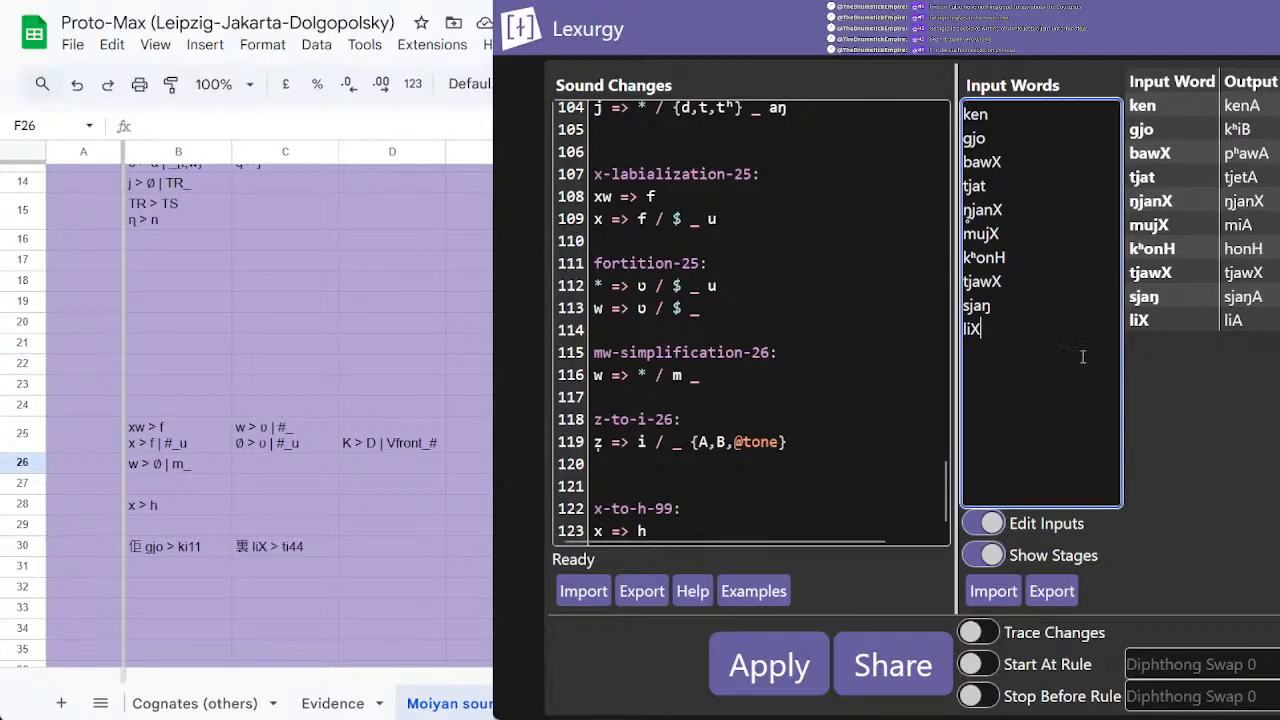
pyautogui.moveTo(1014, 304); pyautogui.dragTo(1011, 381)
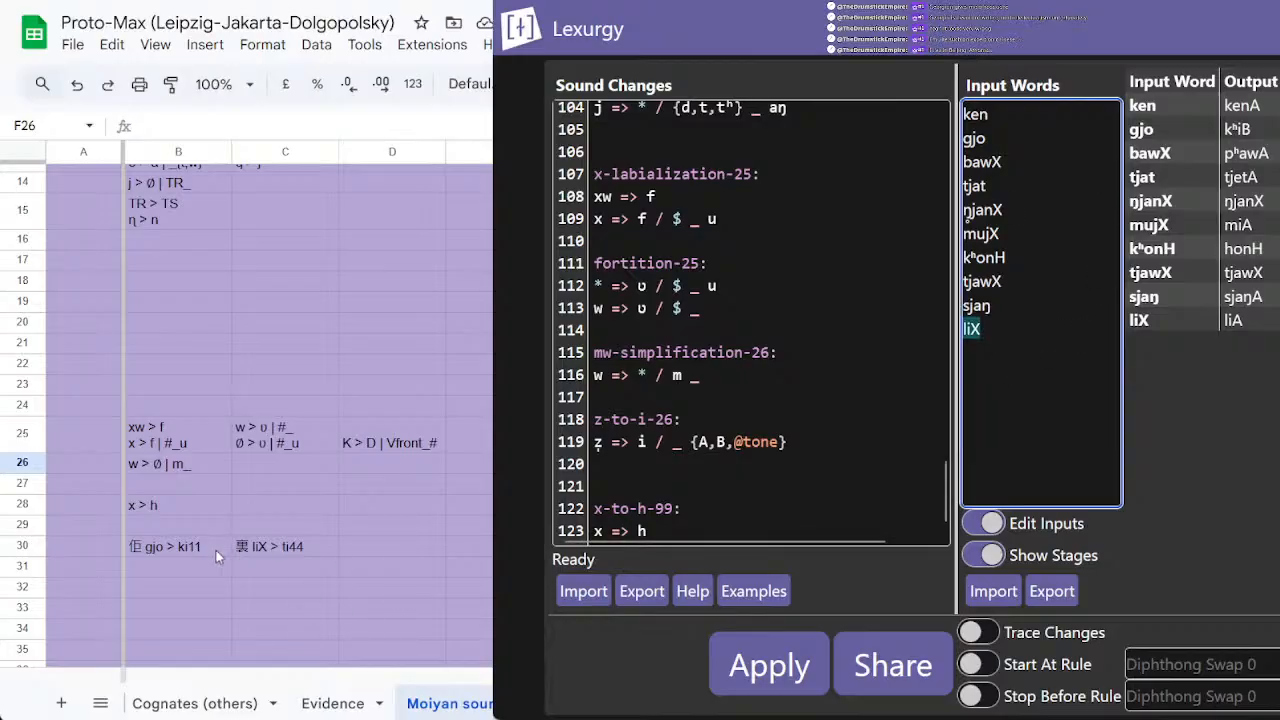
# Step: Copy the 佢 and 裏 notes from B30:C30 and paste them one column over into C30:D30
pyautogui.click(166, 550)
pyautogui.moveTo(166, 550); pyautogui.dragTo(262, 552)
pyautogui.hotkey('ctrl', 'c')
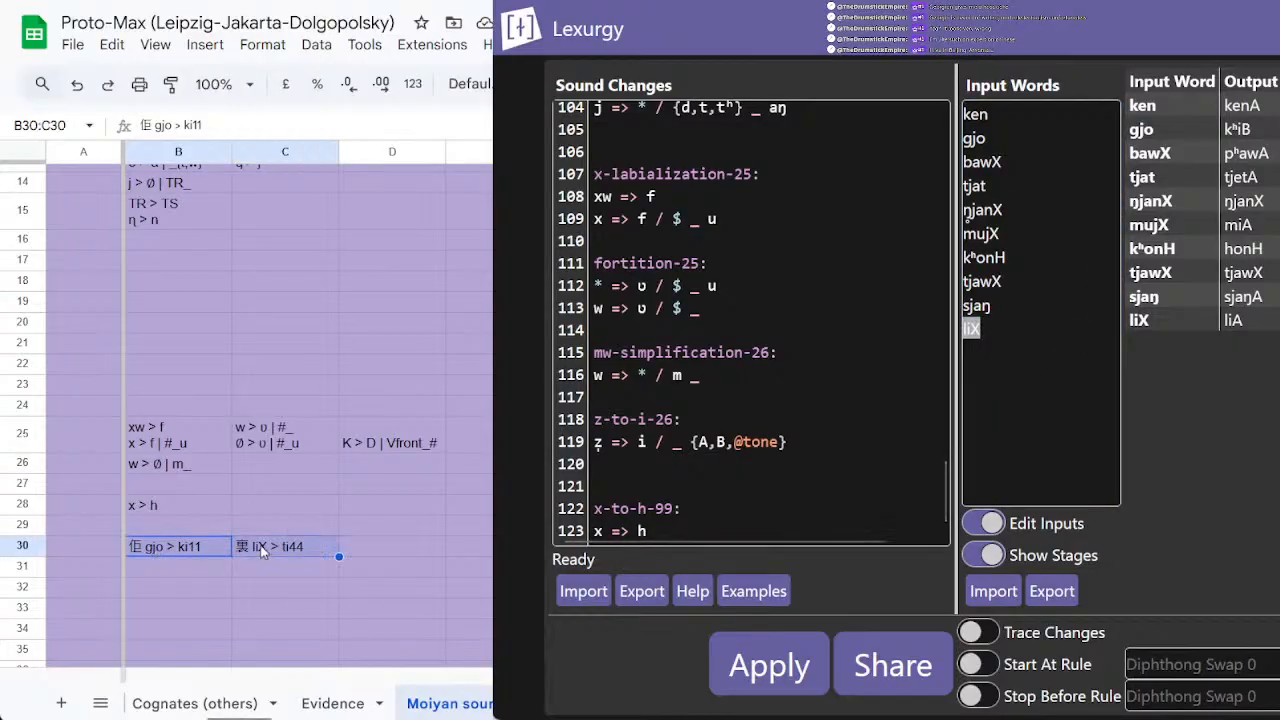
pyautogui.click(318, 548)
pyautogui.hotkey('ctrl', 'v')
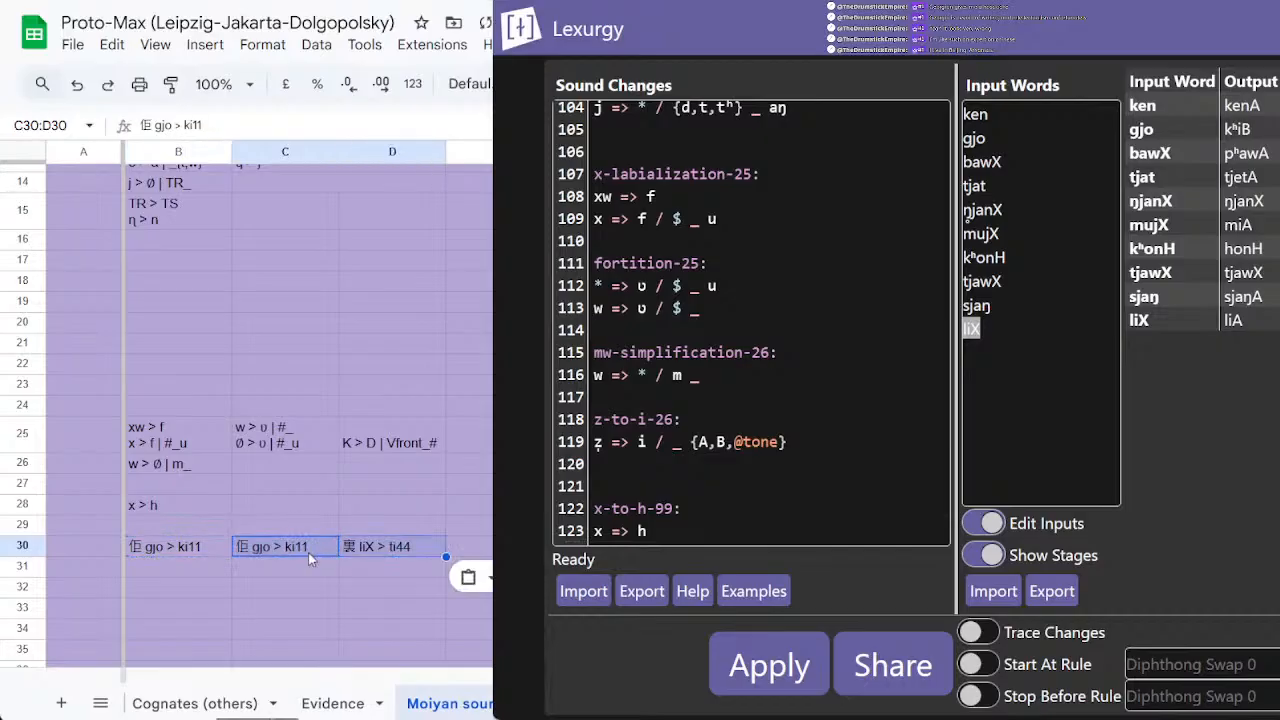
# Step: Replace the duplicate 佢 note in B30 with 根 ken > kin44
pyautogui.click(184, 545)
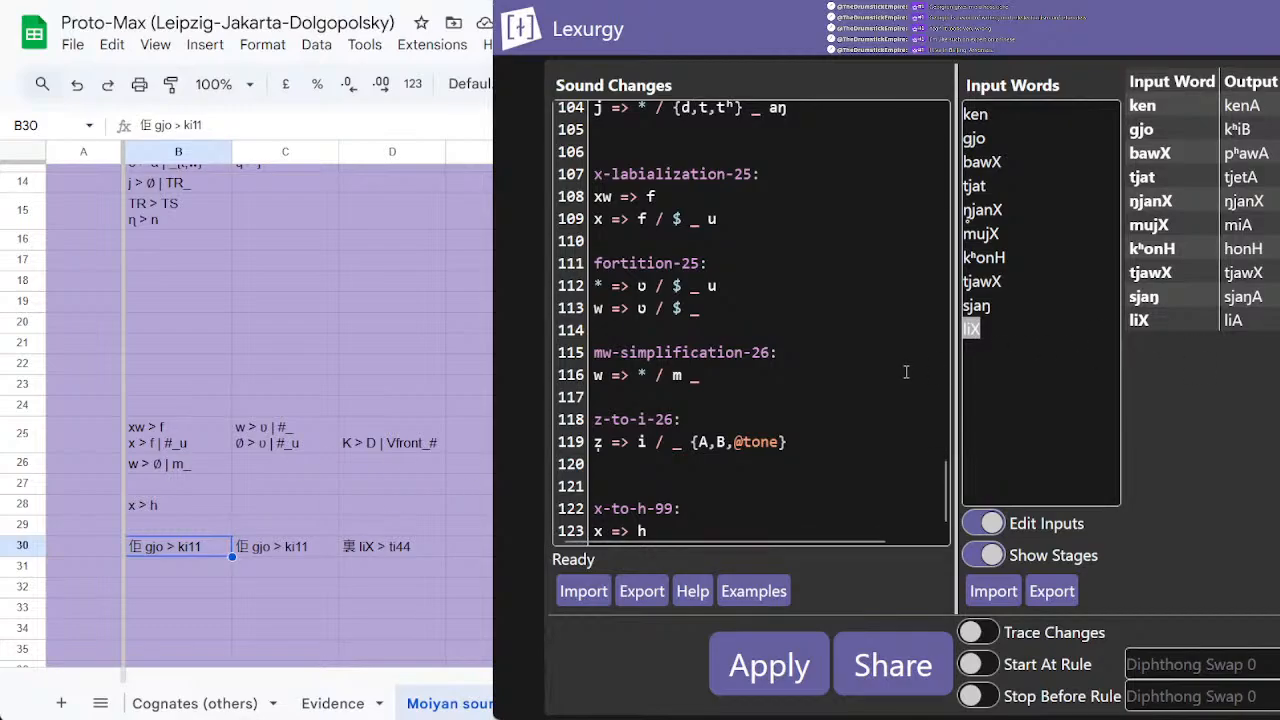
pyautogui.write('一丨丿丶乙一一乙')
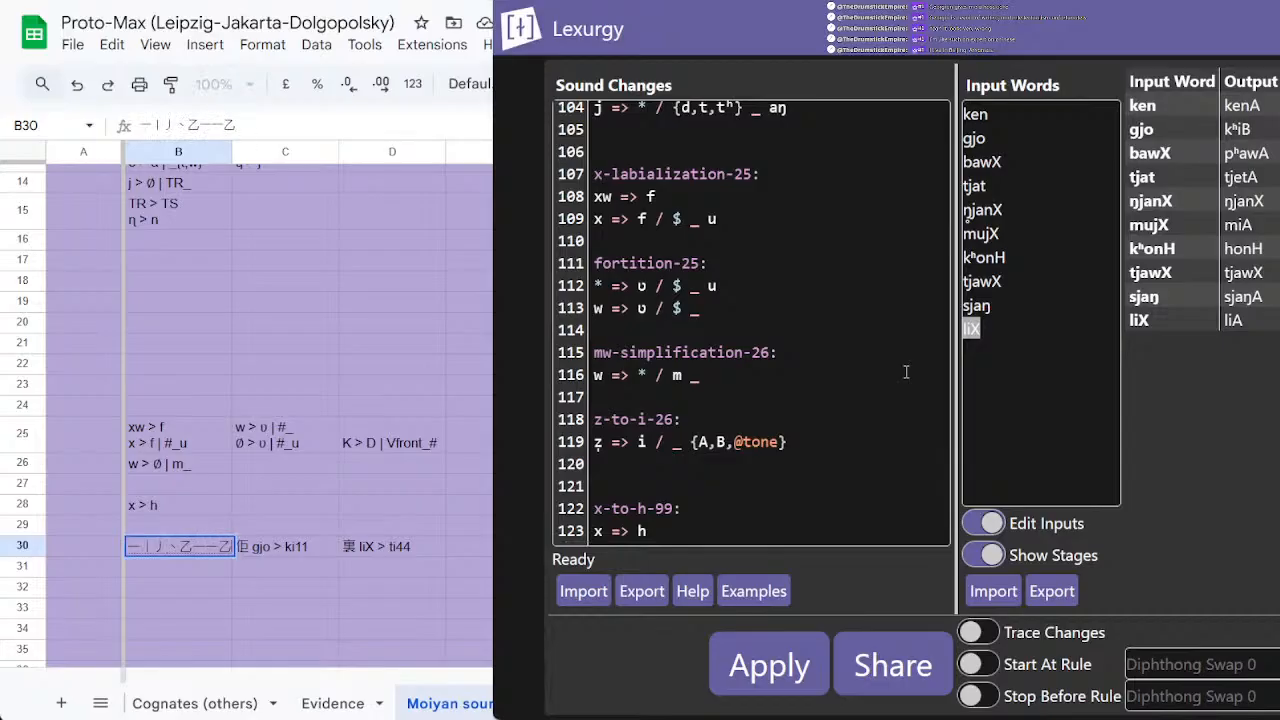
pyautogui.press('space')
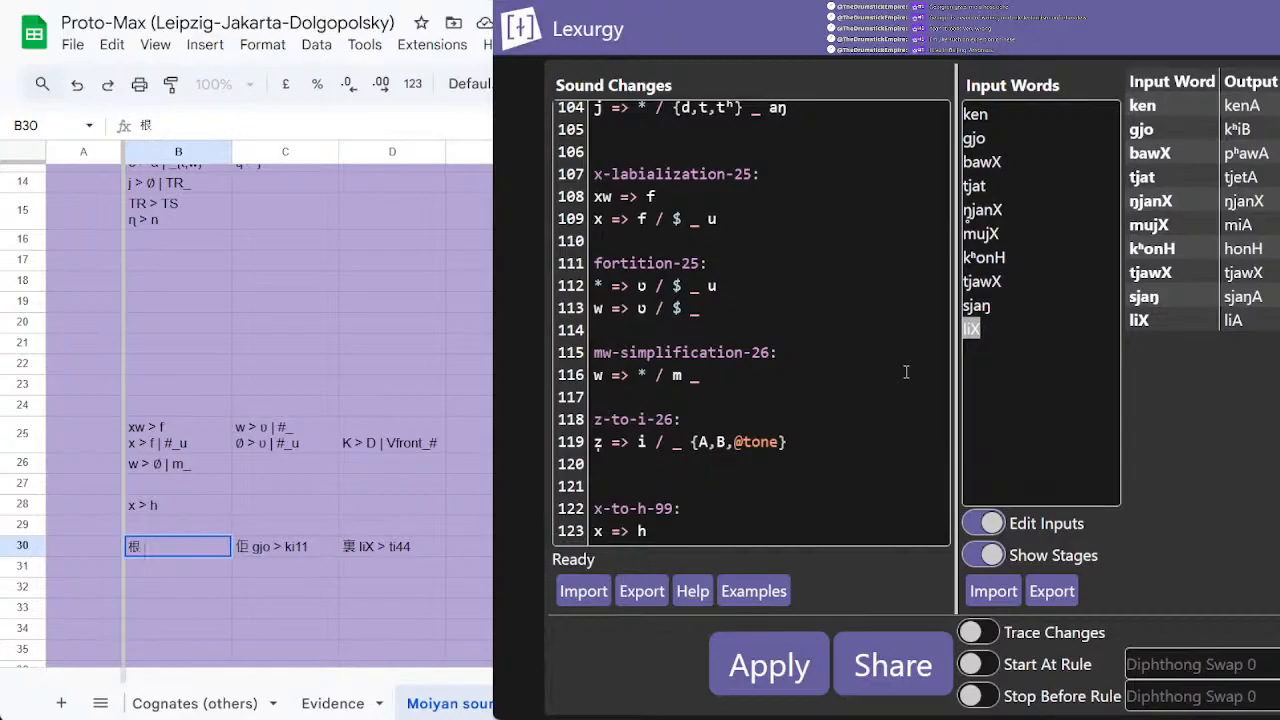
pyautogui.write('ken > kin44')
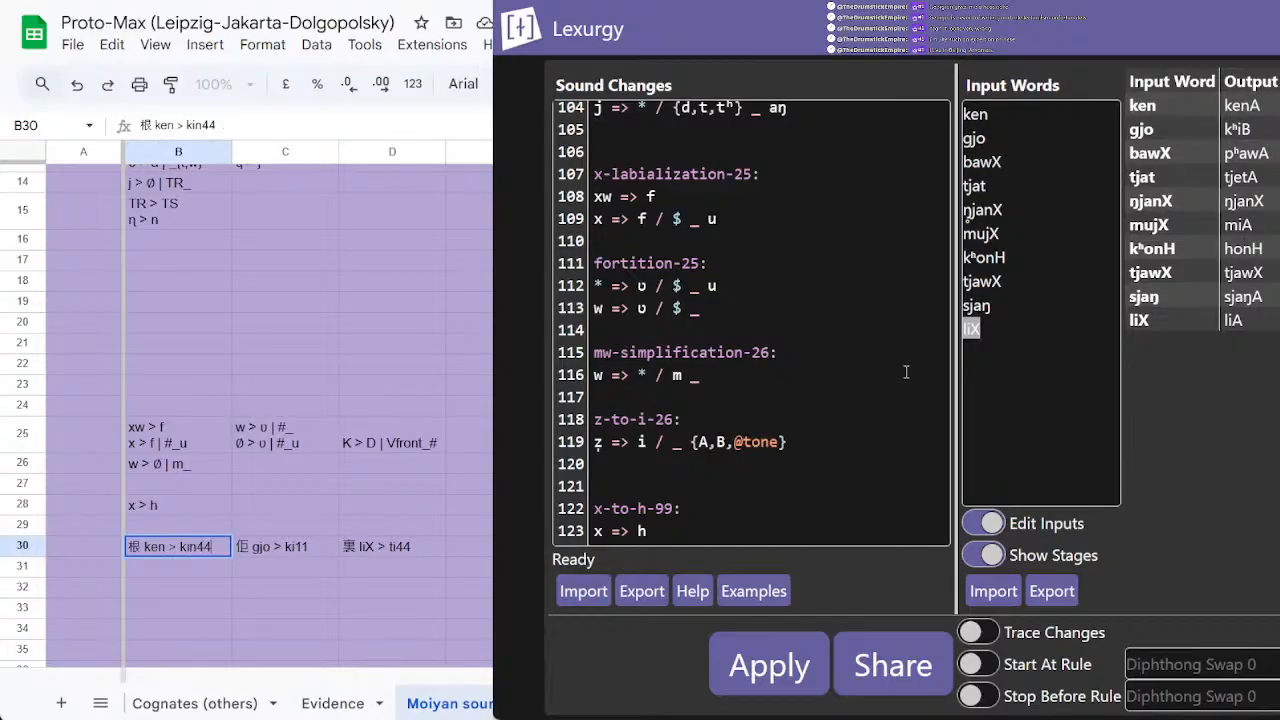
pyautogui.press('Return')
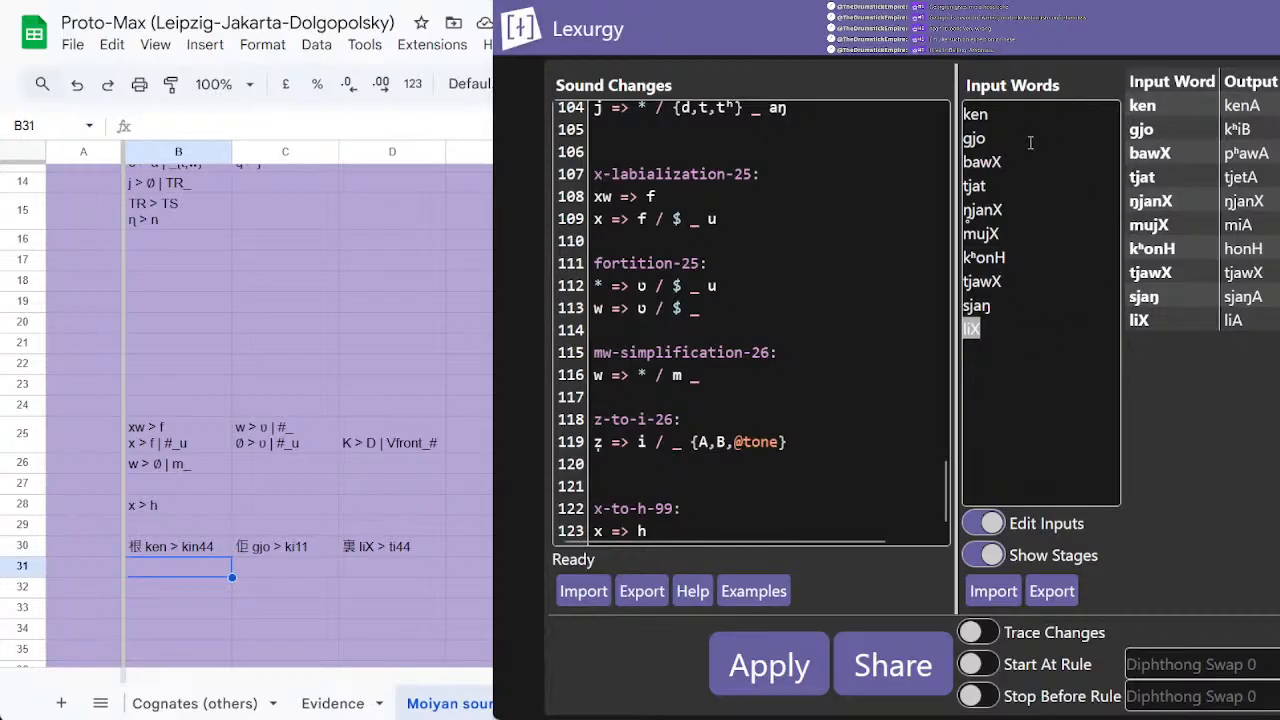
pyautogui.doubleClick(1005, 161)
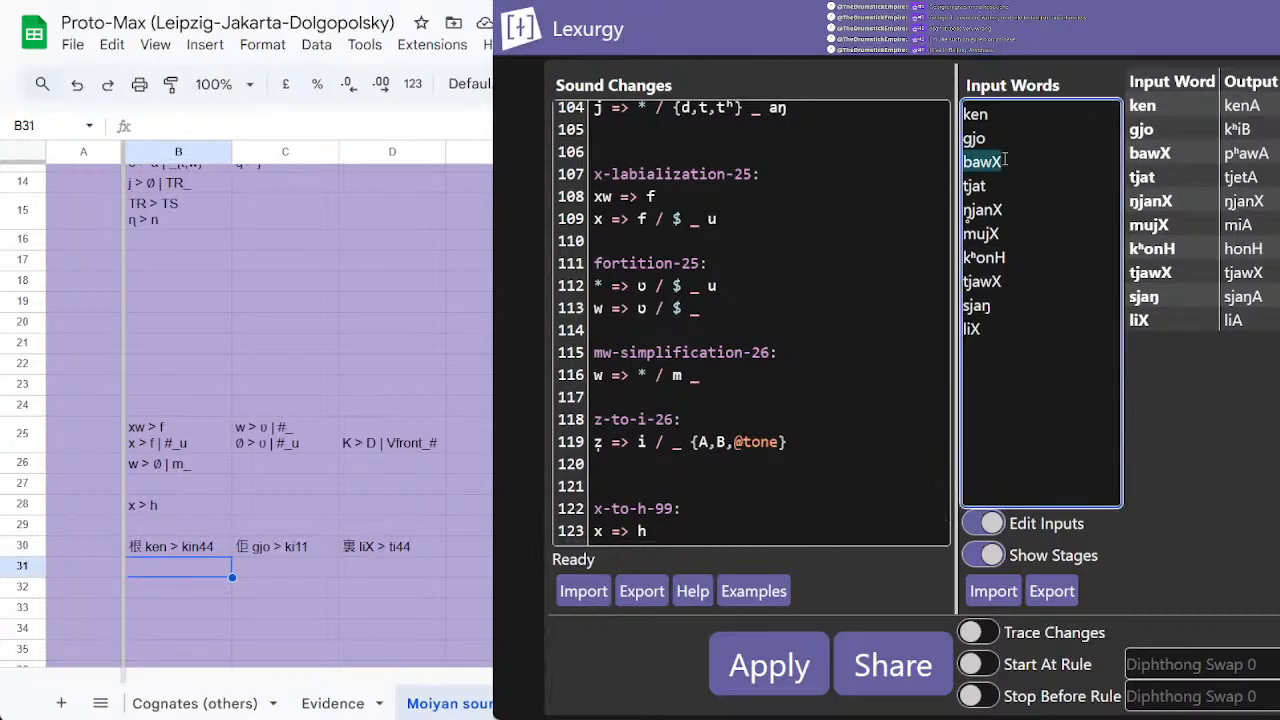
pyautogui.click(1005, 161)
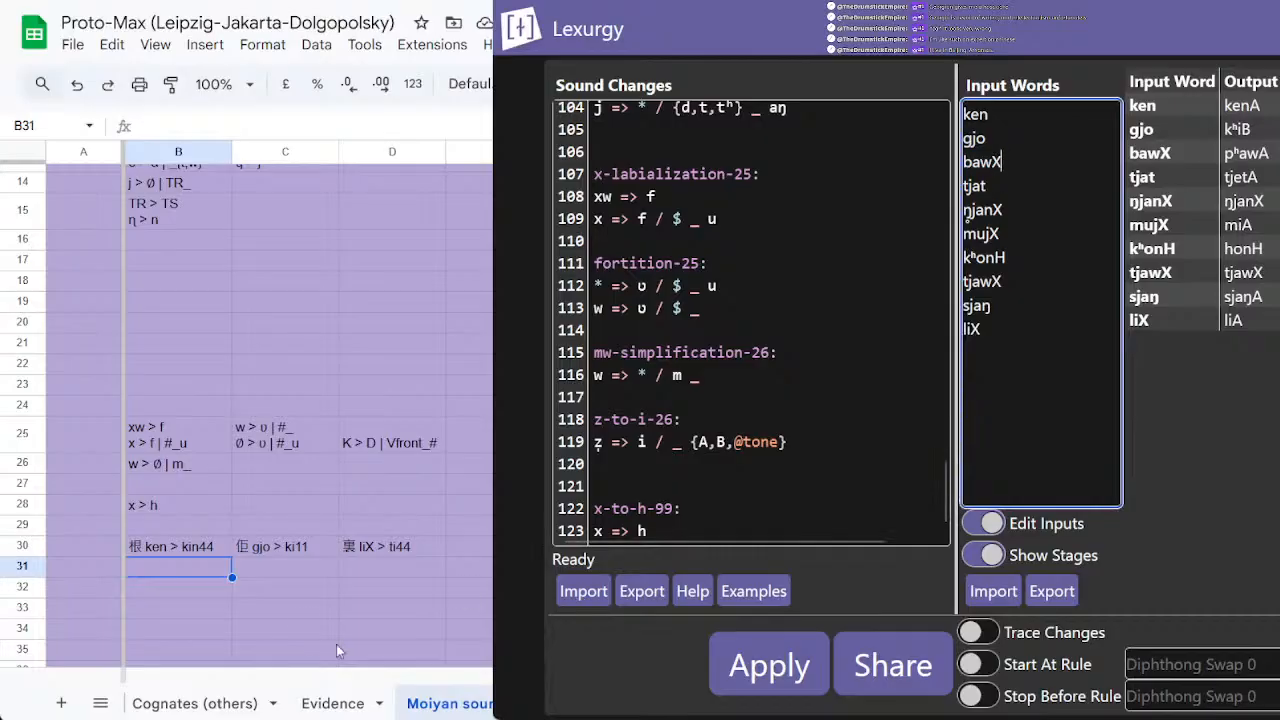
# Step: Copy the 根, 佢 and 裏 notes from B30:D30 and paste them one row down into B31:D31
pyautogui.moveTo(170, 546); pyautogui.dragTo(388, 540)
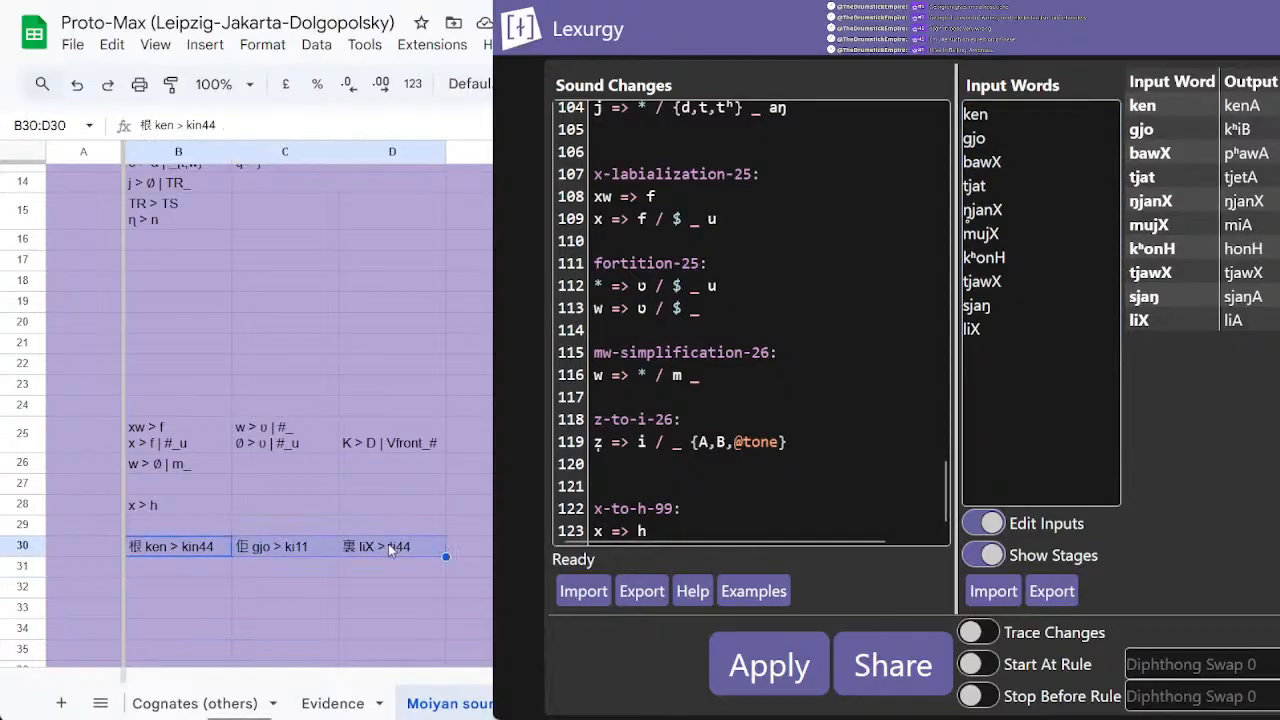
pyautogui.hotkey('ctrl', 'c')
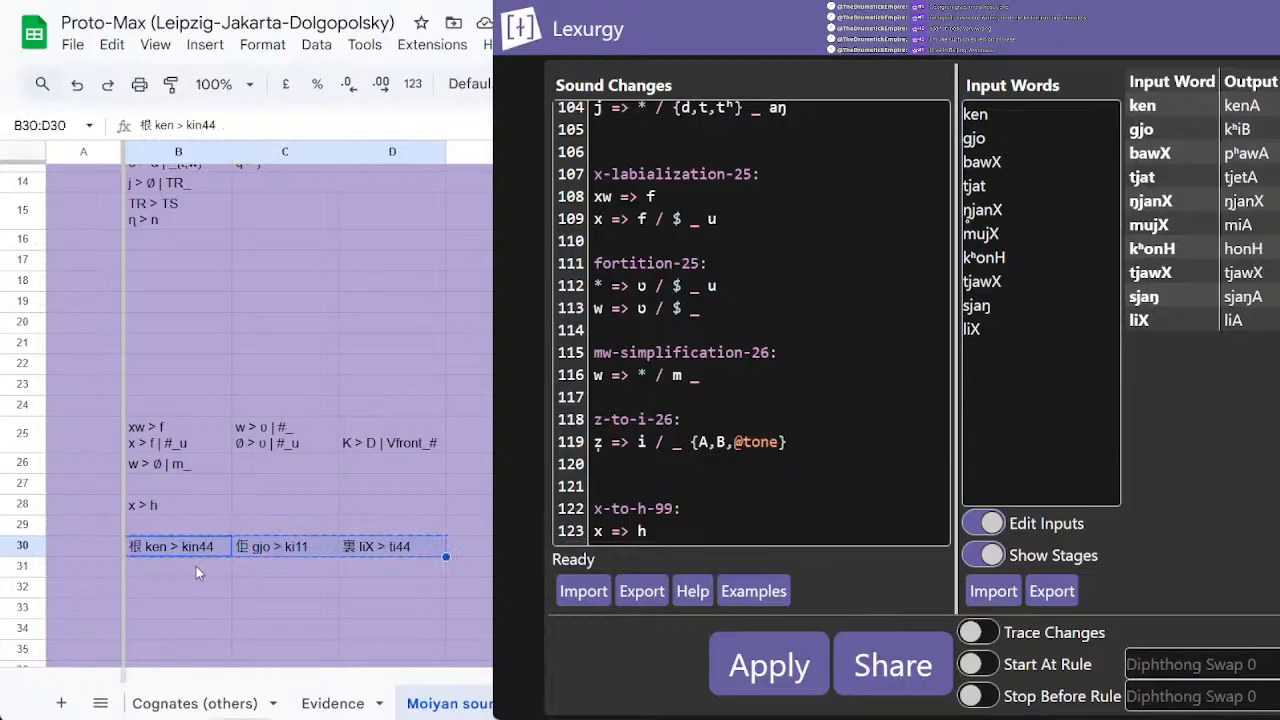
pyautogui.click(192, 549)
pyautogui.hotkey('ctrl', 'c')
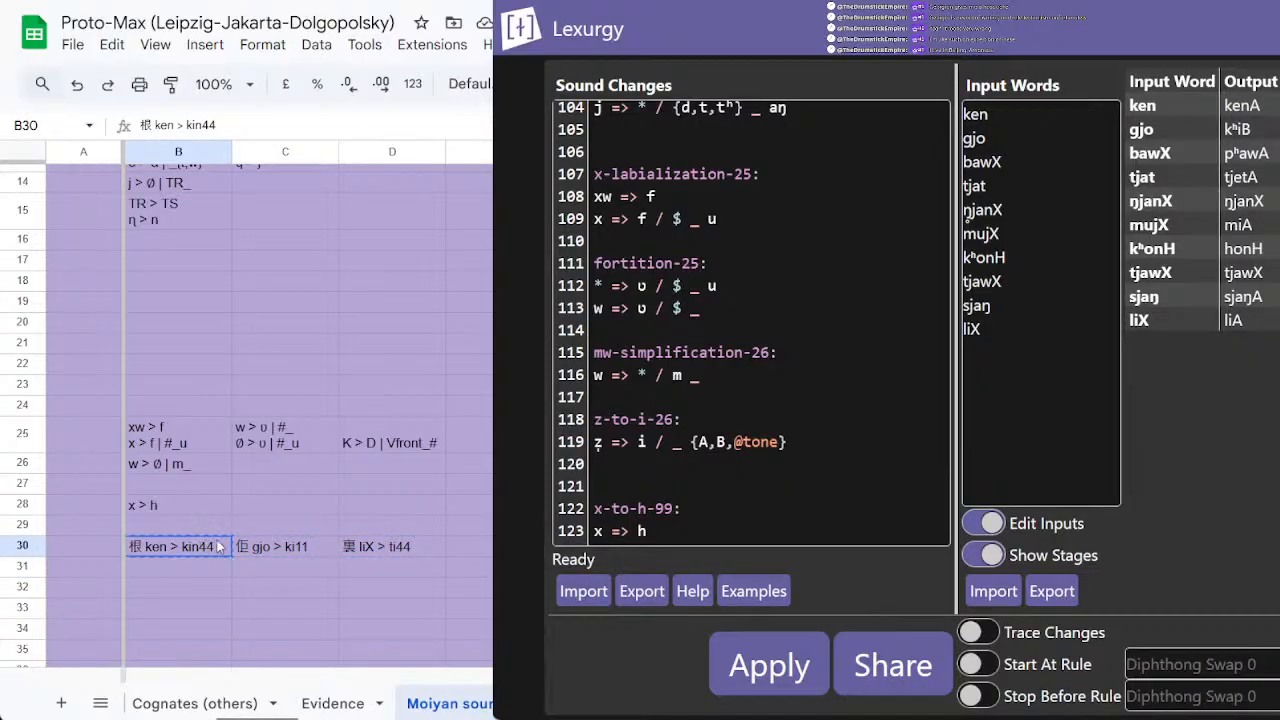
pyautogui.hotkey('shift', 'Right')
pyautogui.hotkey('shift', 'Right')
pyautogui.hotkey('ctrl', 'c')
pyautogui.click(178, 568)
pyautogui.hotkey('ctrl', 'v')
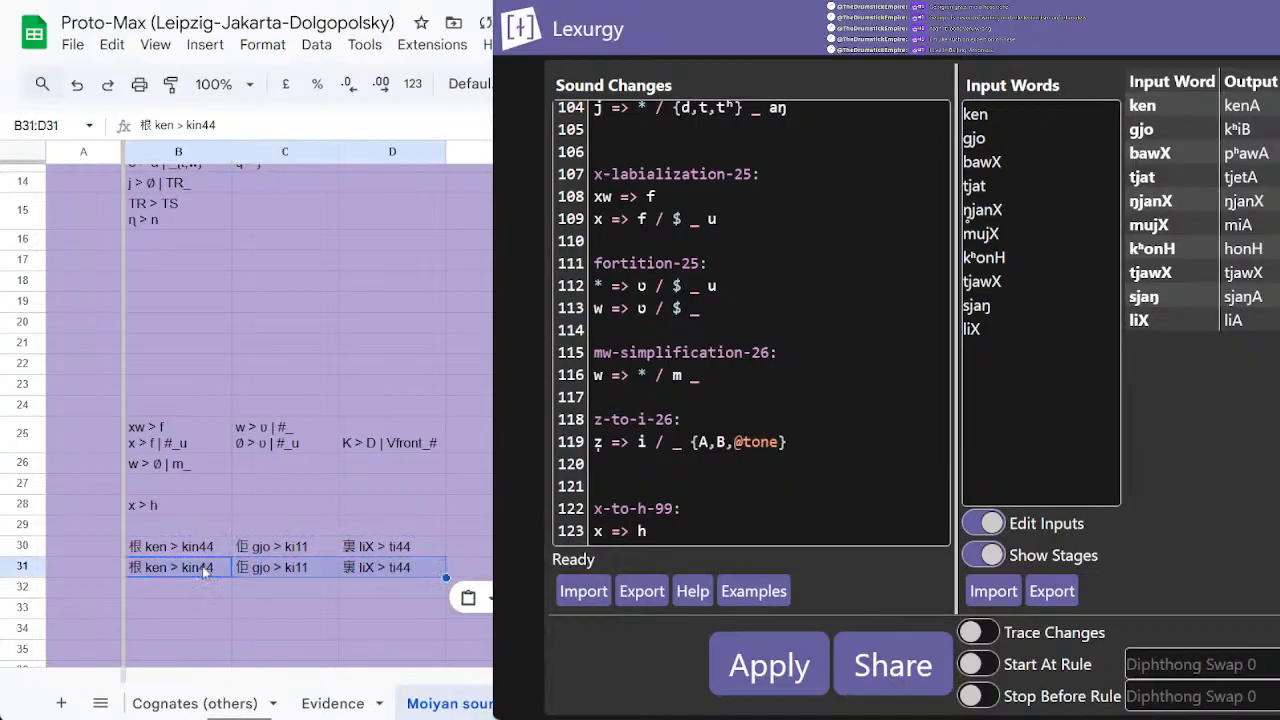
# Step: Label the two note rows, entering ??? in A31 and loanwords in A30
pyautogui.click(69, 566)
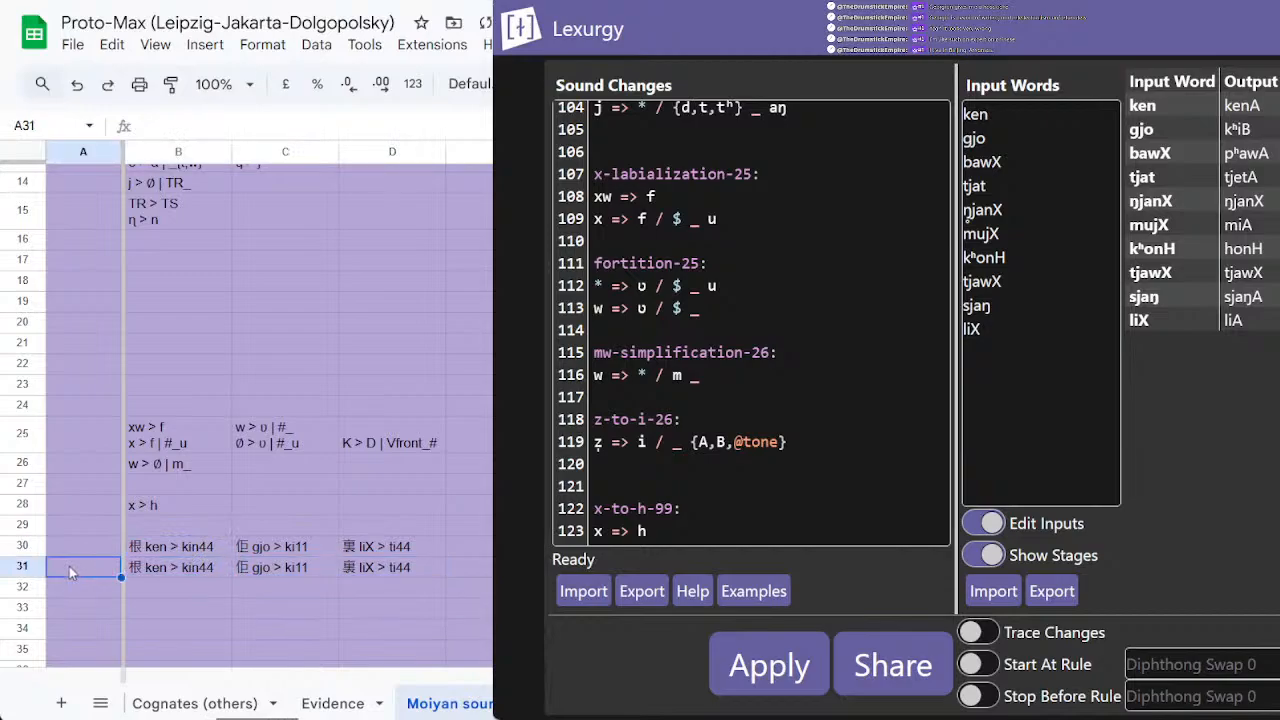
pyautogui.write('???')
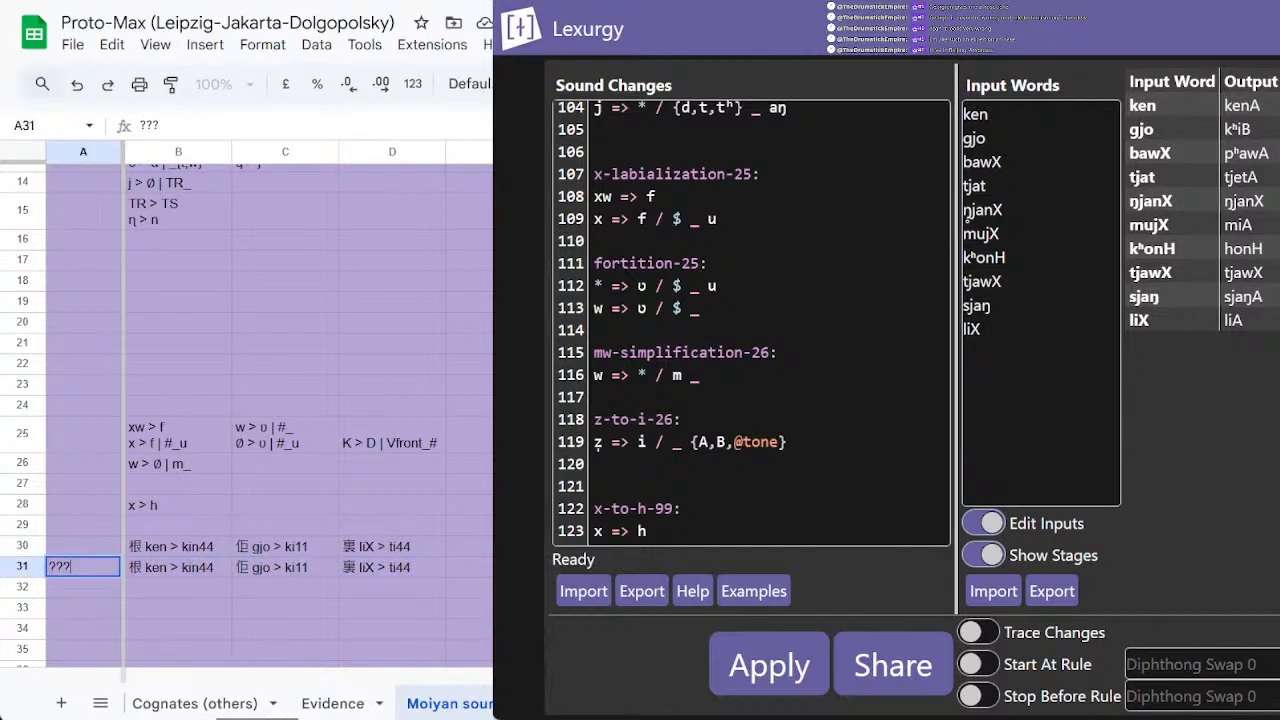
pyautogui.click(60, 544)
pyautogui.doubleClick(60, 544)
pyautogui.write('loanwords')
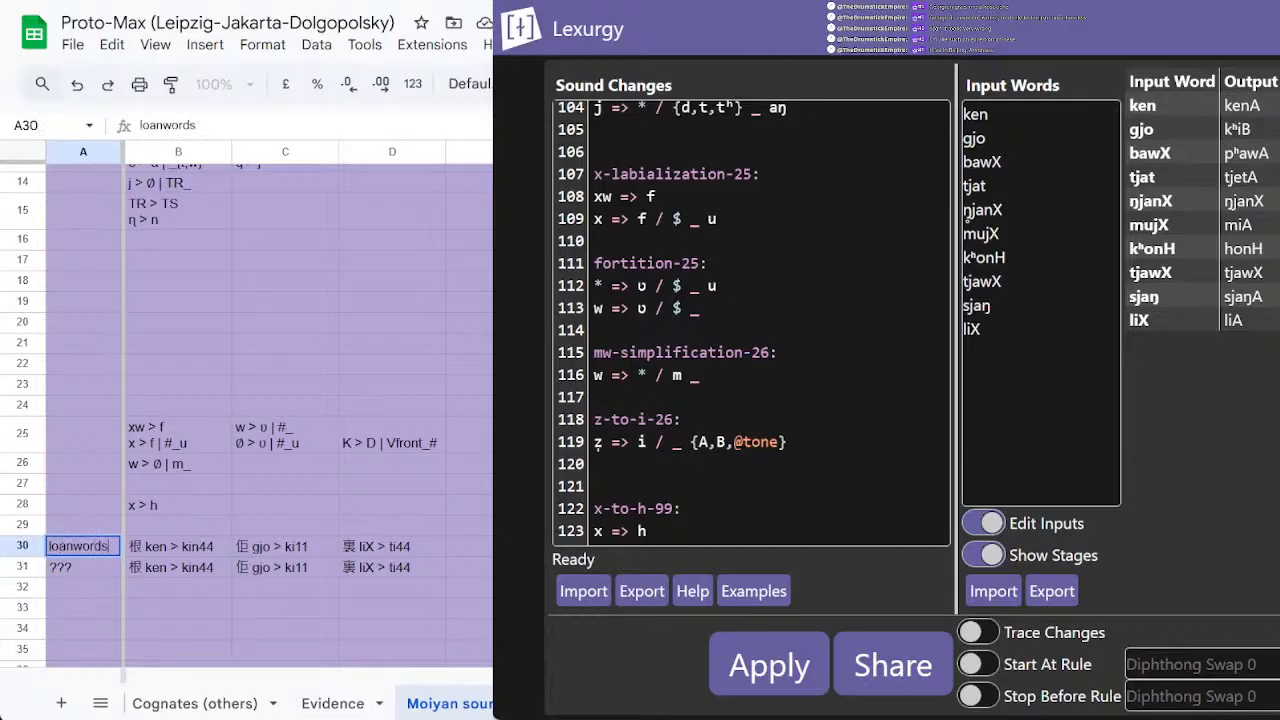
pyautogui.press('Tab')
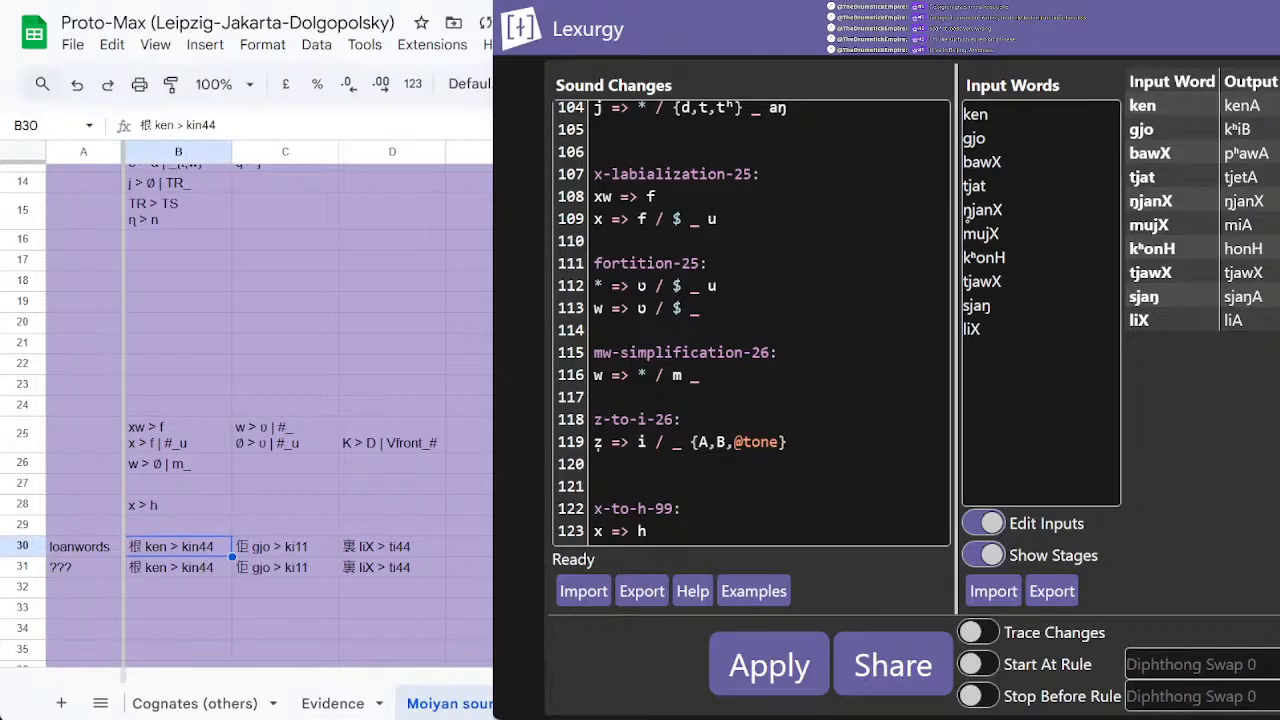
# Step: Clear the duplicate 根, 佢 and 裏 notes from the loanwords row, B30:D30
pyautogui.press('Delete')
pyautogui.press('Tab')
pyautogui.press('Delete')
pyautogui.press('Tab')
pyautogui.press('Delete')
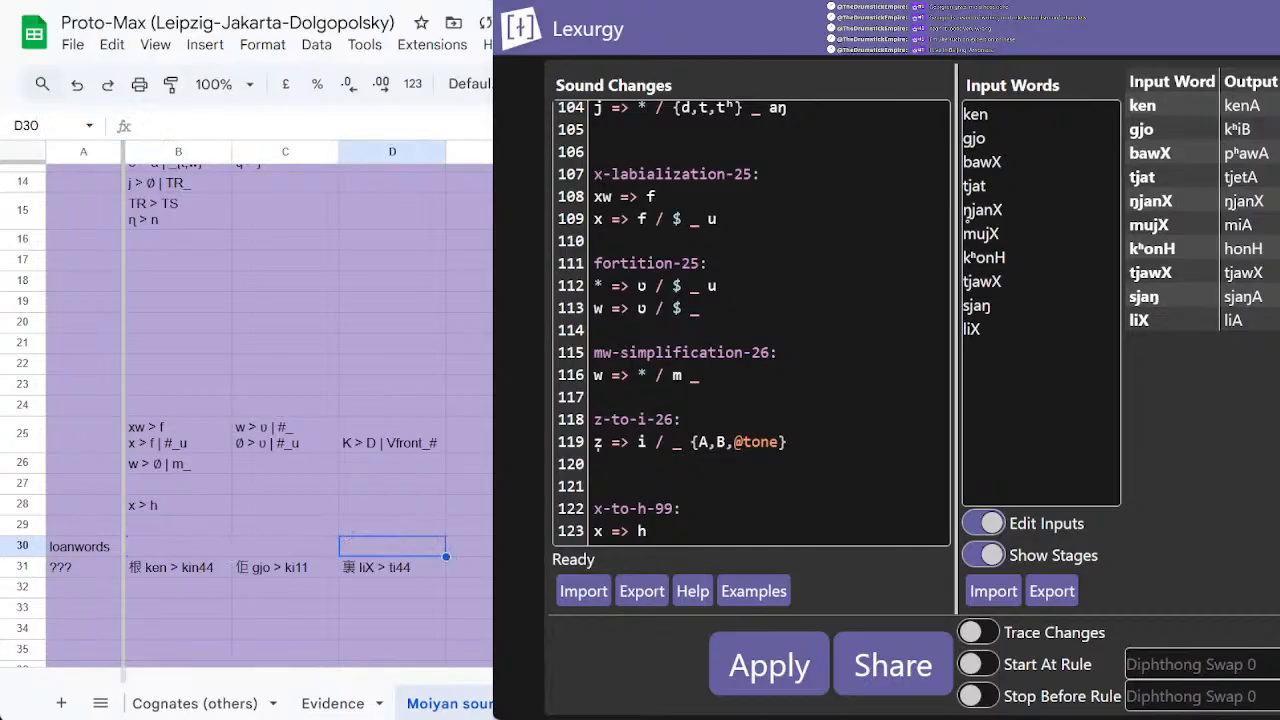
pyautogui.press('Left')
pyautogui.press('Left')
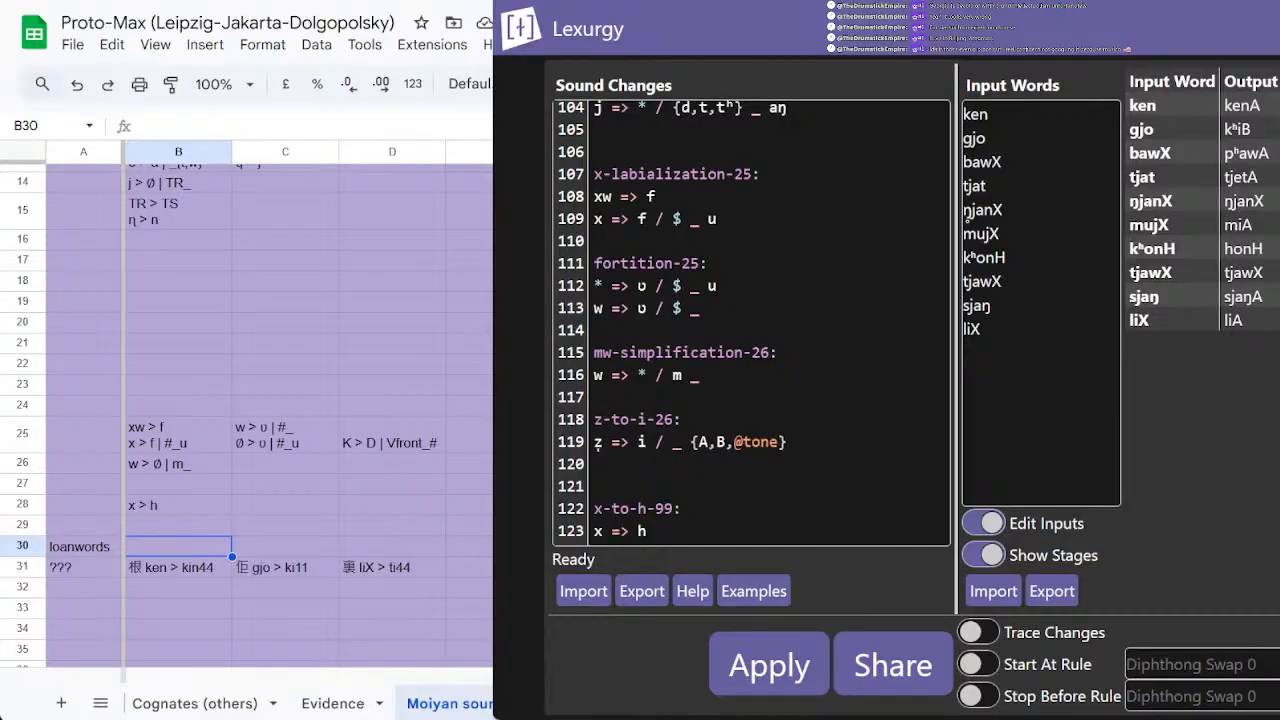
pyautogui.write('丨乙一丨一')
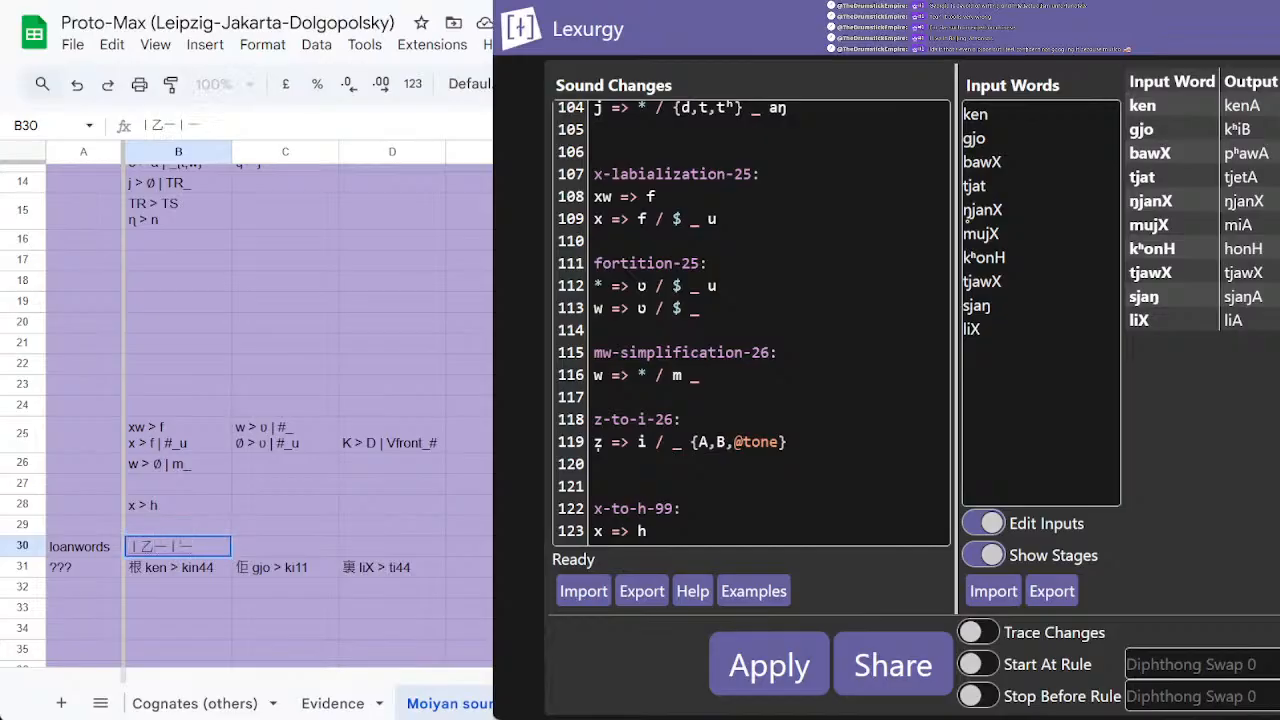
pyautogui.write('丨一乙一一')
pyautogui.press('space')
pyautogui.press('Escape')
pyautogui.click(62, 550)
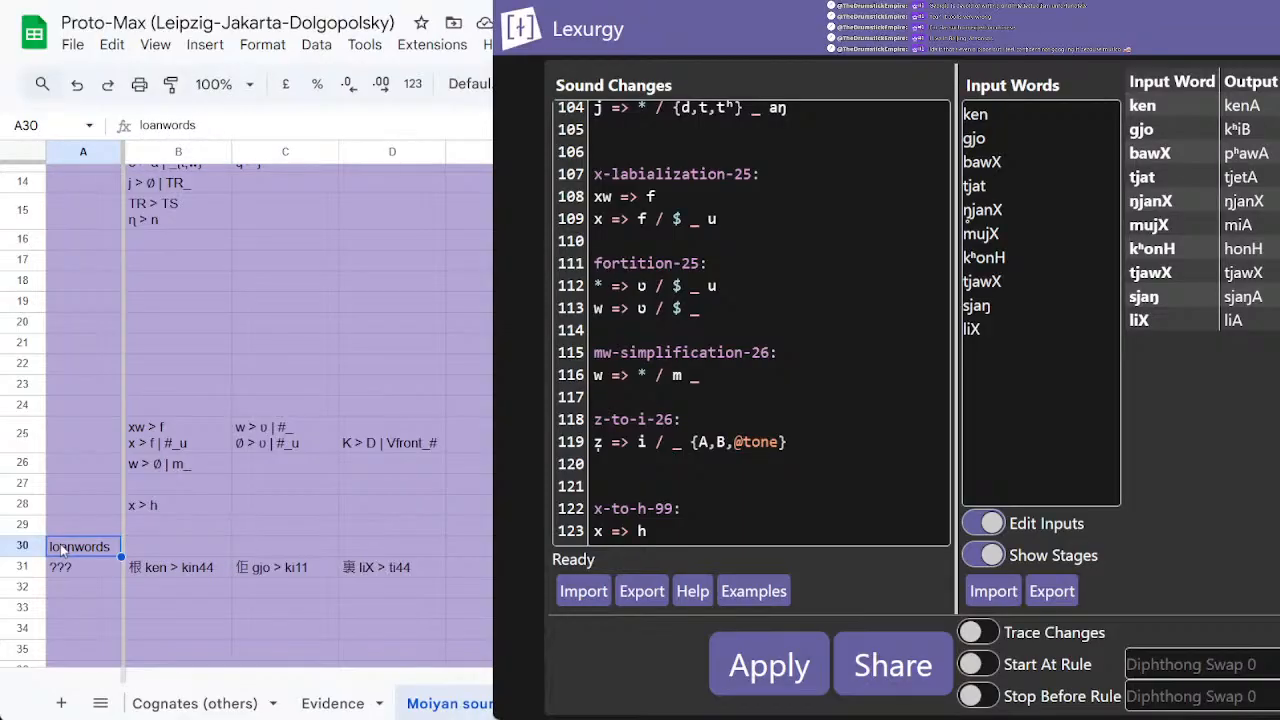
# Step: Start a loanword note in B30 with 跟 bawX >
pyautogui.click(144, 546)
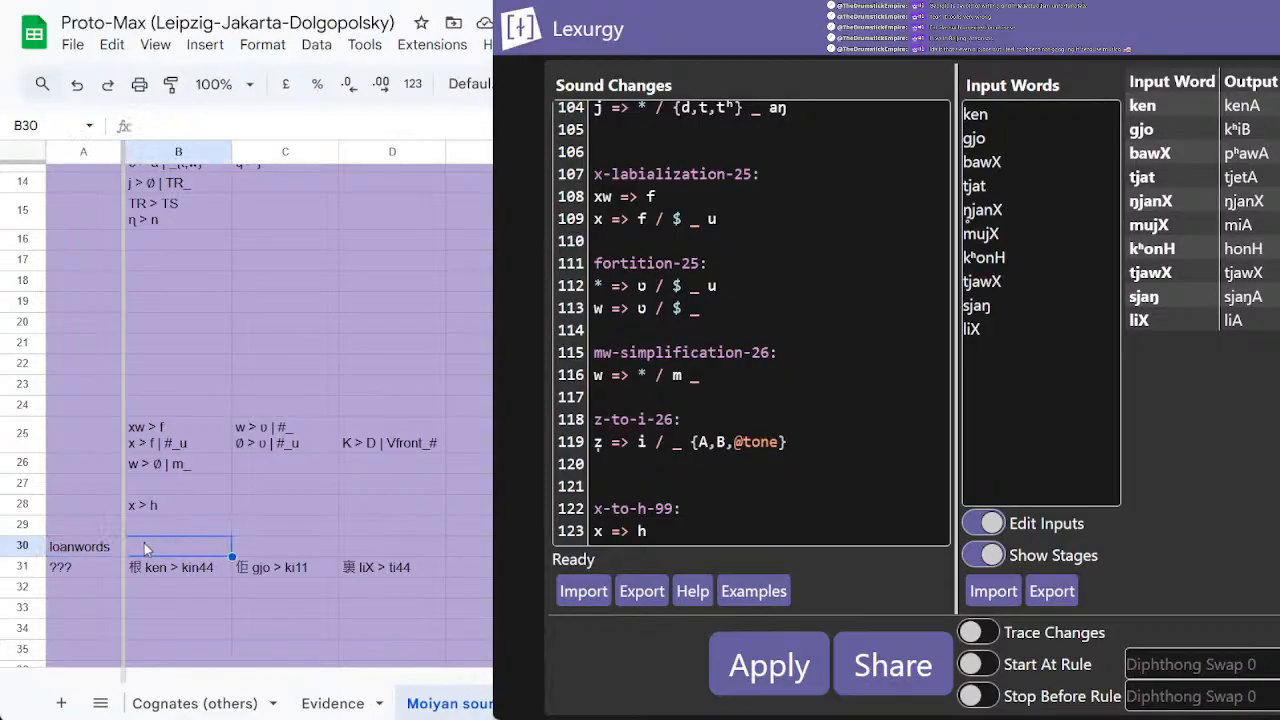
pyautogui.write('丨乙一丨一丨一乙一')
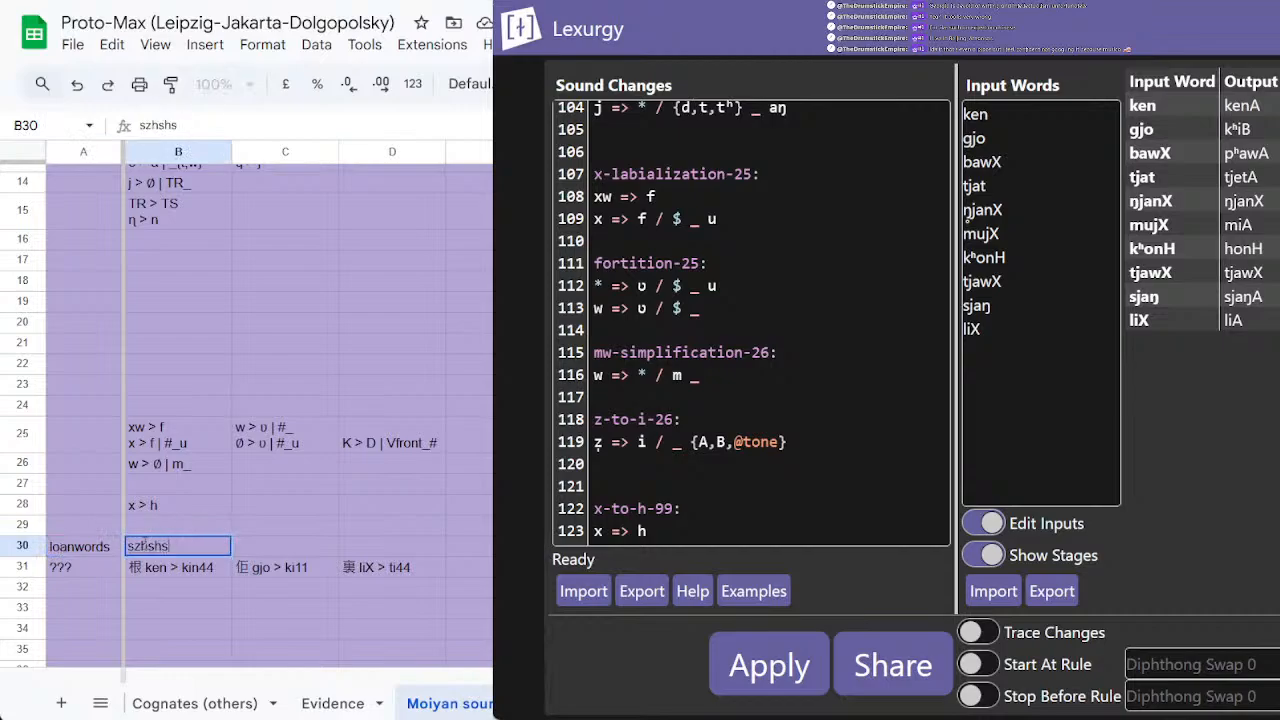
pyautogui.write('一乙')
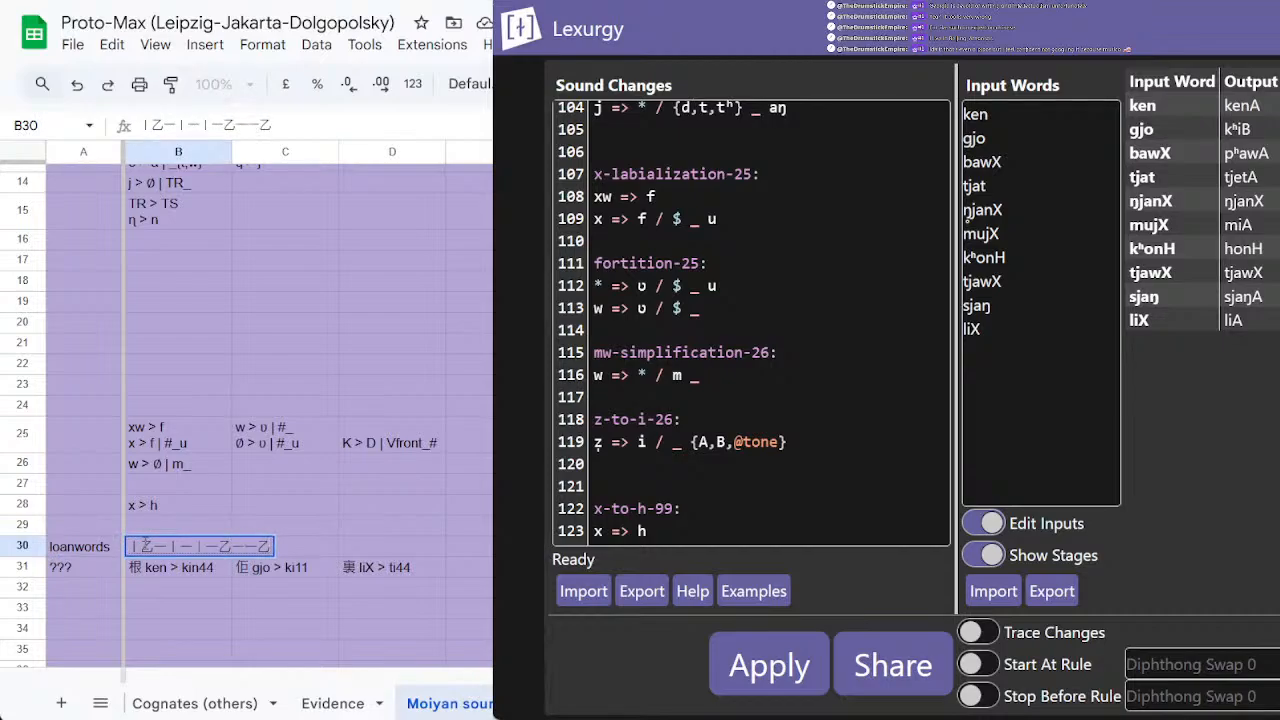
pyautogui.press('space')
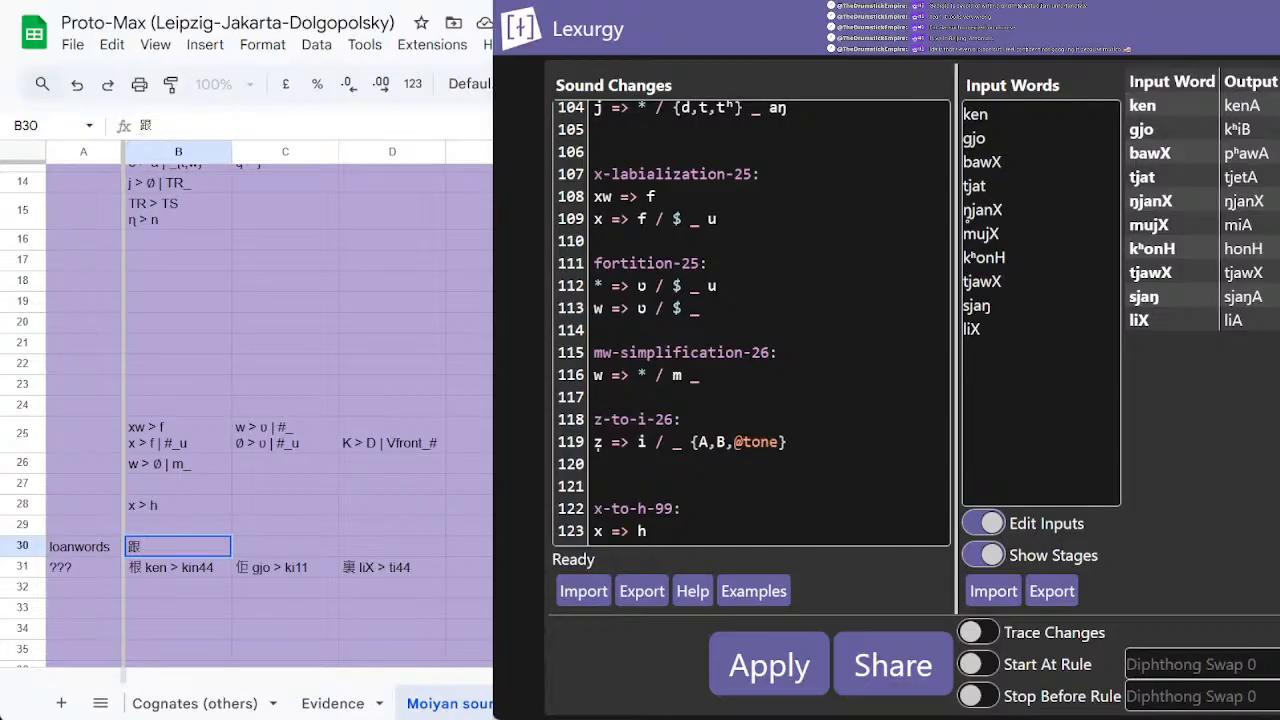
pyautogui.click(188, 547)
pyautogui.write('bawX >')
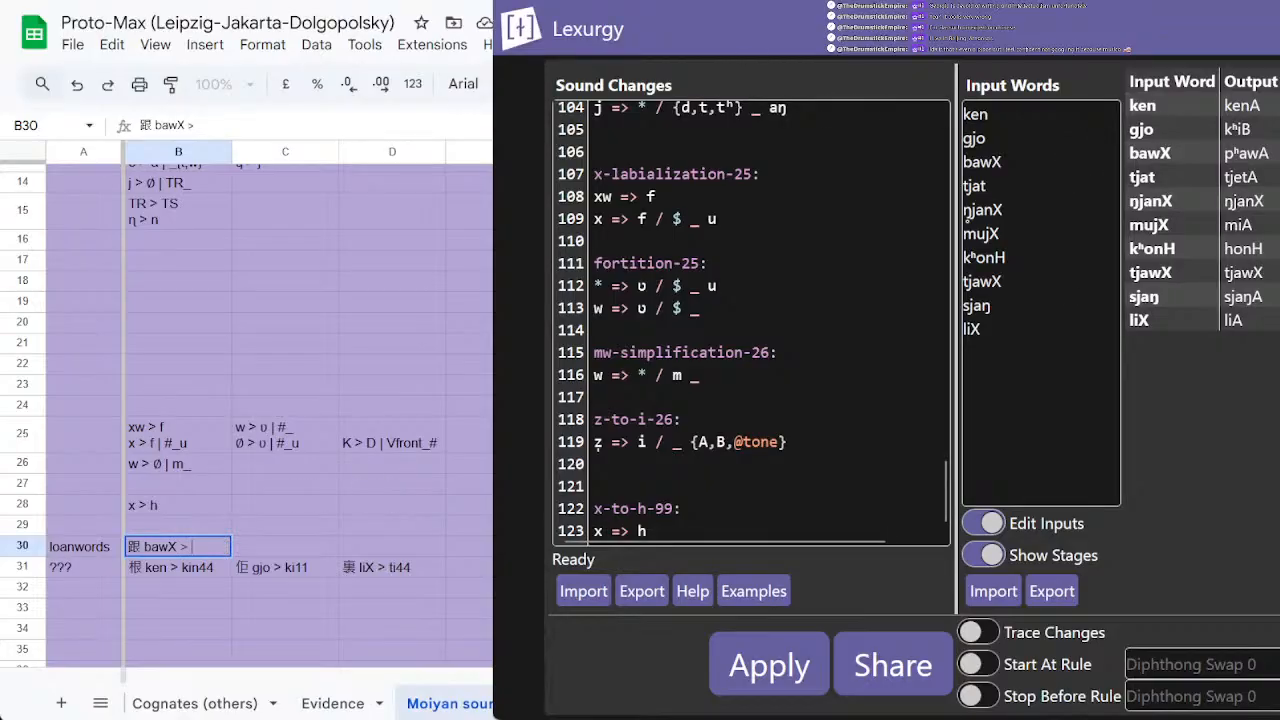
# Step: Look up the Moiyan Hakka form of 跑 (to run) in cell Z83 of the Cognates sheet
pyautogui.click(592, 587)
pyautogui.scroll(2, 330, 703)
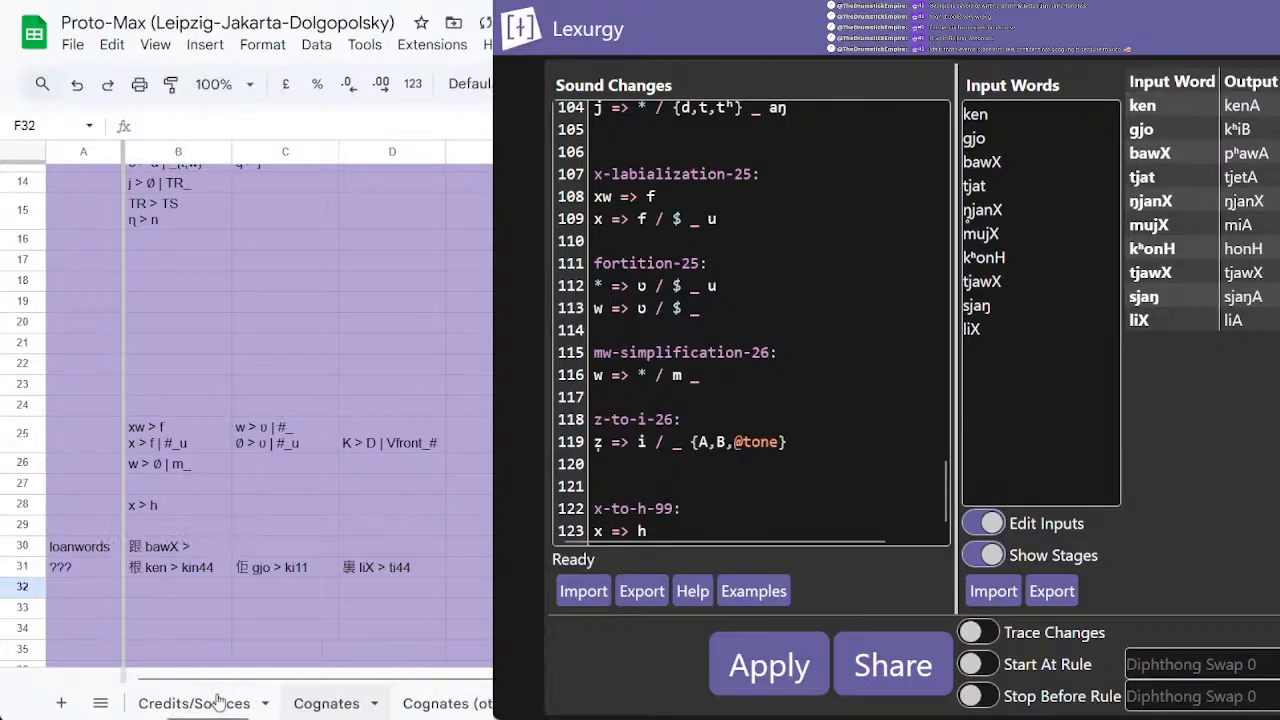
pyautogui.click(325, 704)
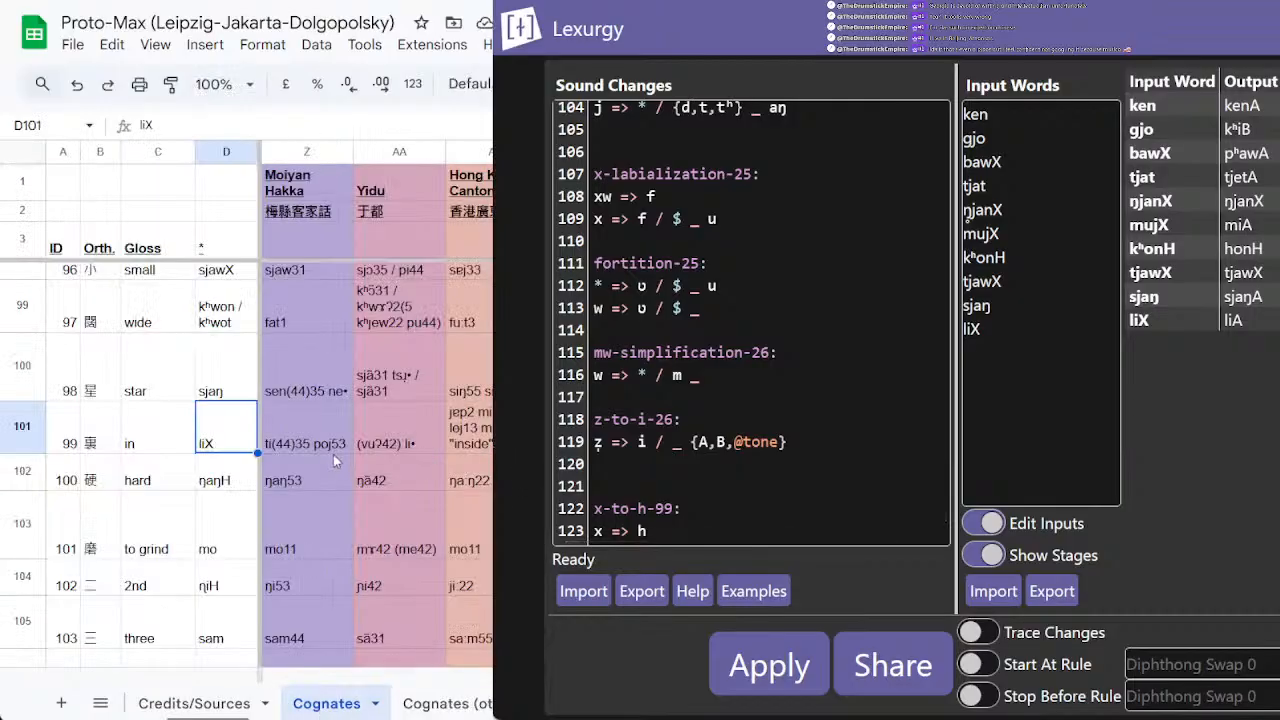
pyautogui.scroll(3, 333, 453)
pyautogui.hscroll(-5, 333, 446)
pyautogui.scroll(5, 333, 446)
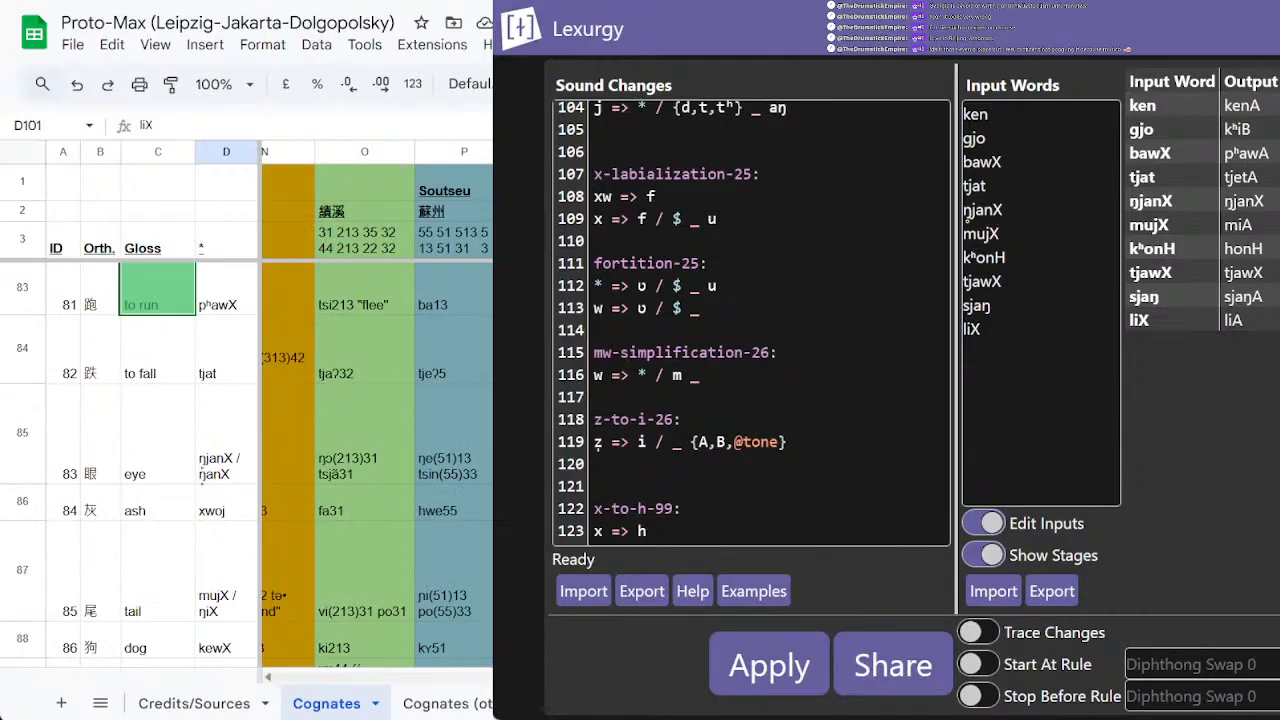
pyautogui.hscroll(5, 336, 345)
pyautogui.click(360, 286)
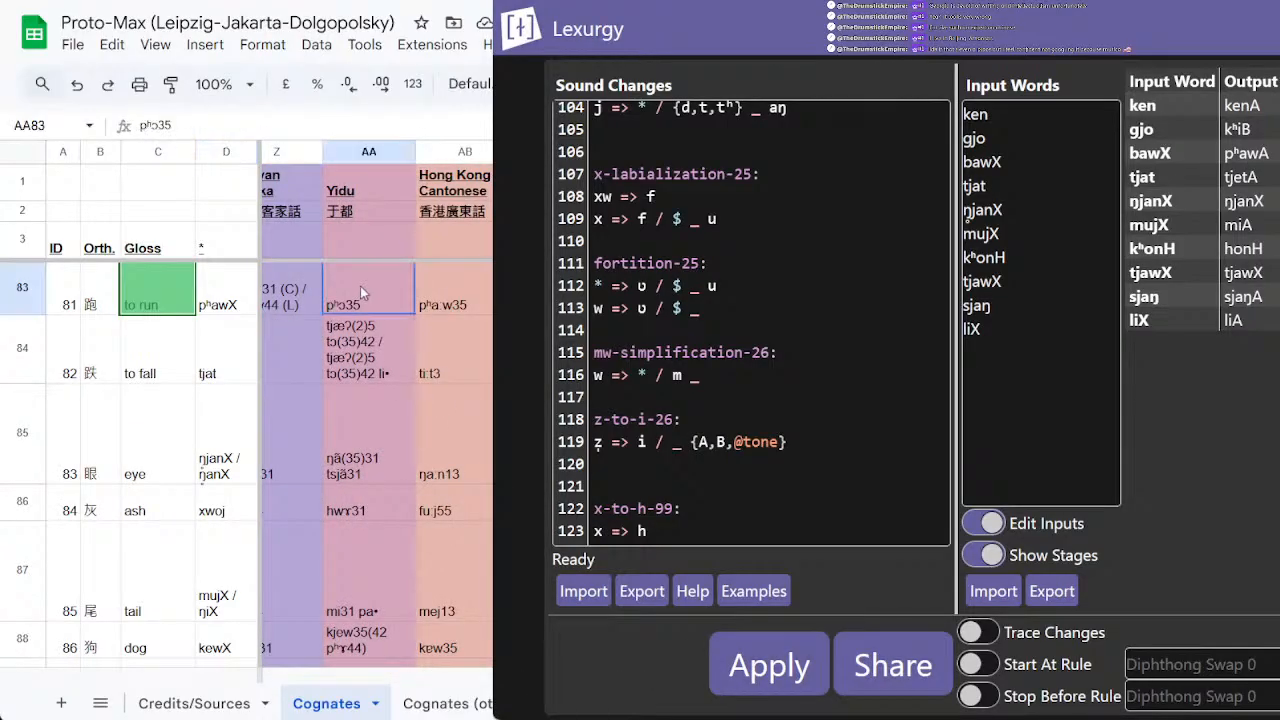
pyautogui.press('Left')
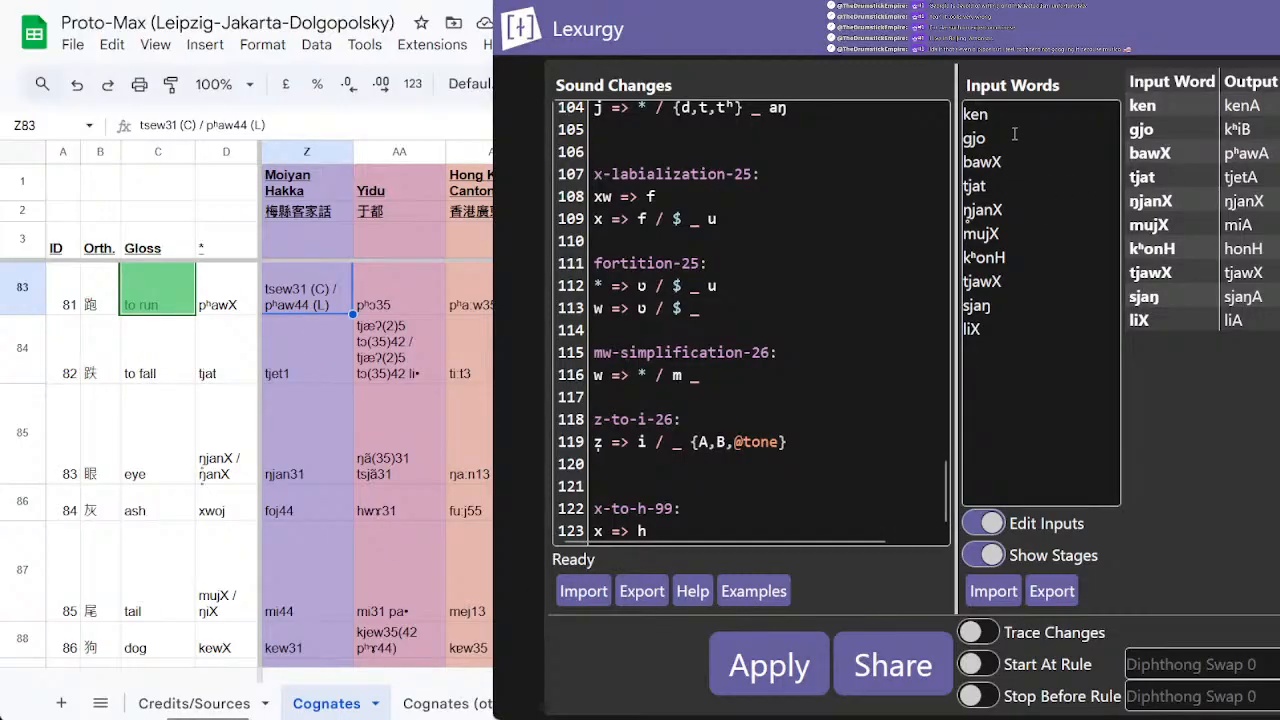
# Step: Remove bawX from the Lexurgy input words and apply the sound changes again
pyautogui.doubleClick(1030, 161)
pyautogui.press('BackSpace')
pyautogui.press('BackSpace')
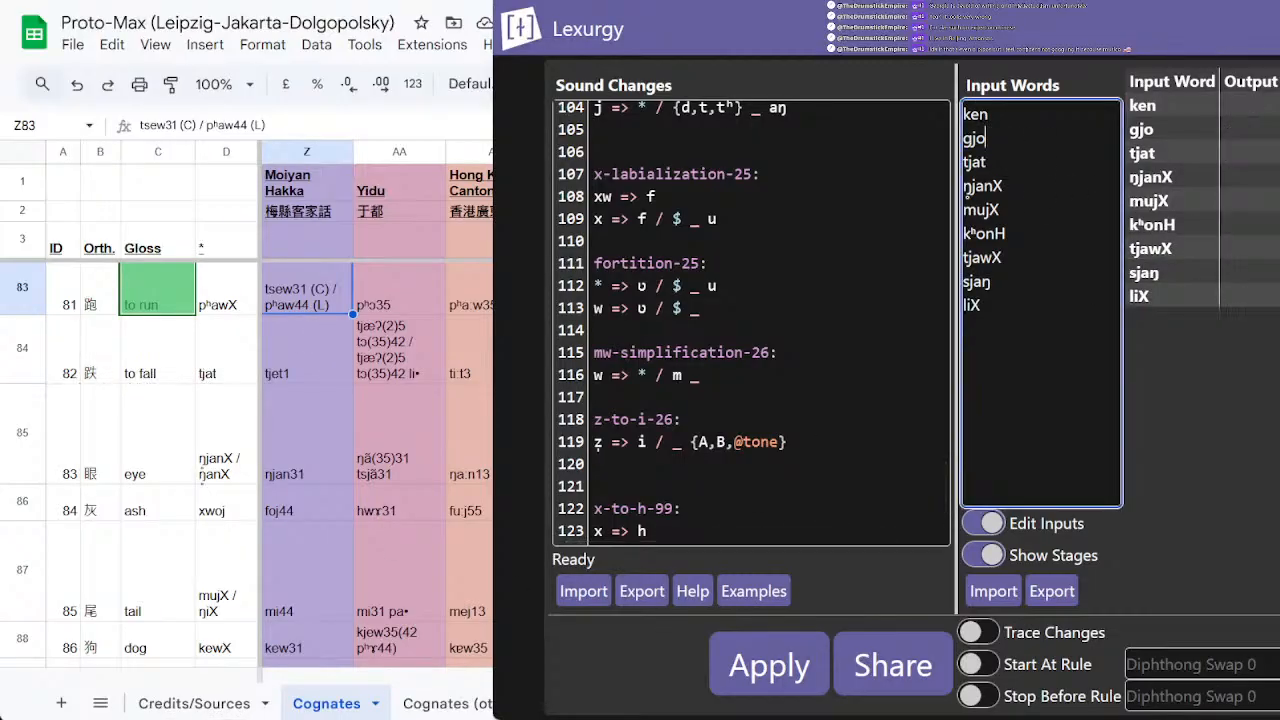
pyautogui.click(820, 665)
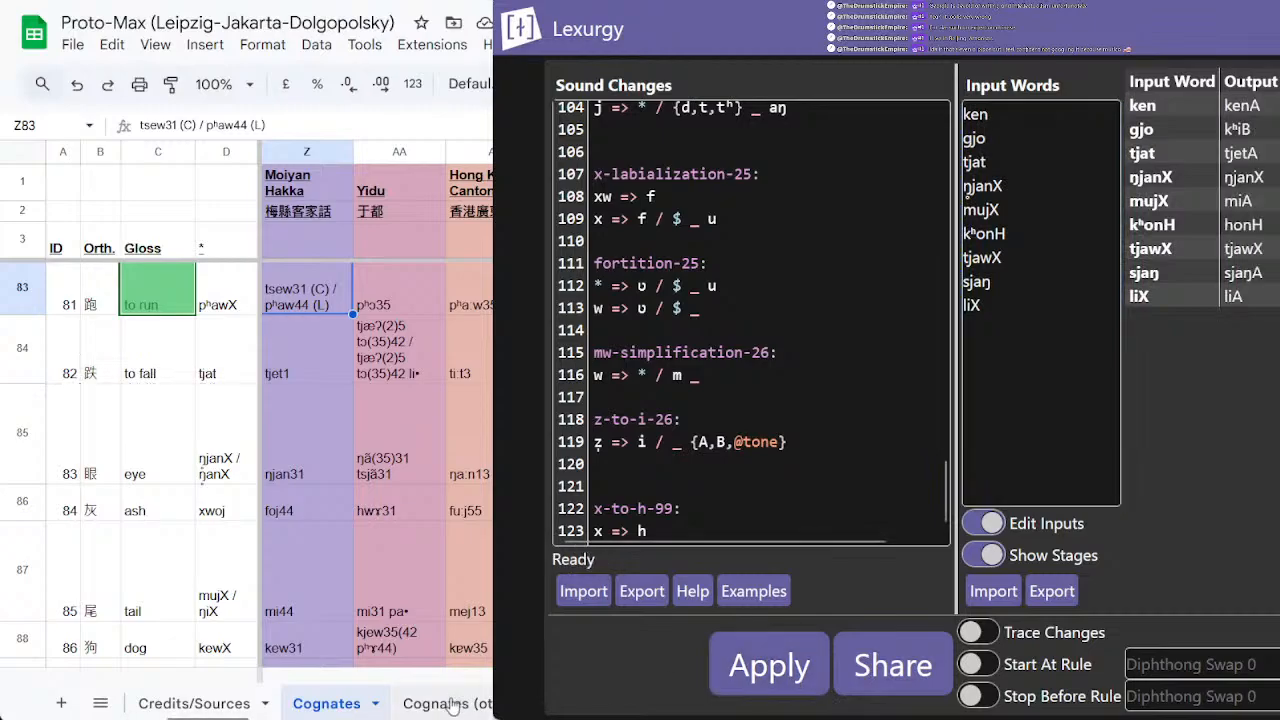
# Step: Examine the Moiyan Hakka cognates against the Lexurgy outputs, ending on the form for 跌 (to fall)
pyautogui.hscroll(3, 455, 705)
pyautogui.hscroll(1, 455, 706)
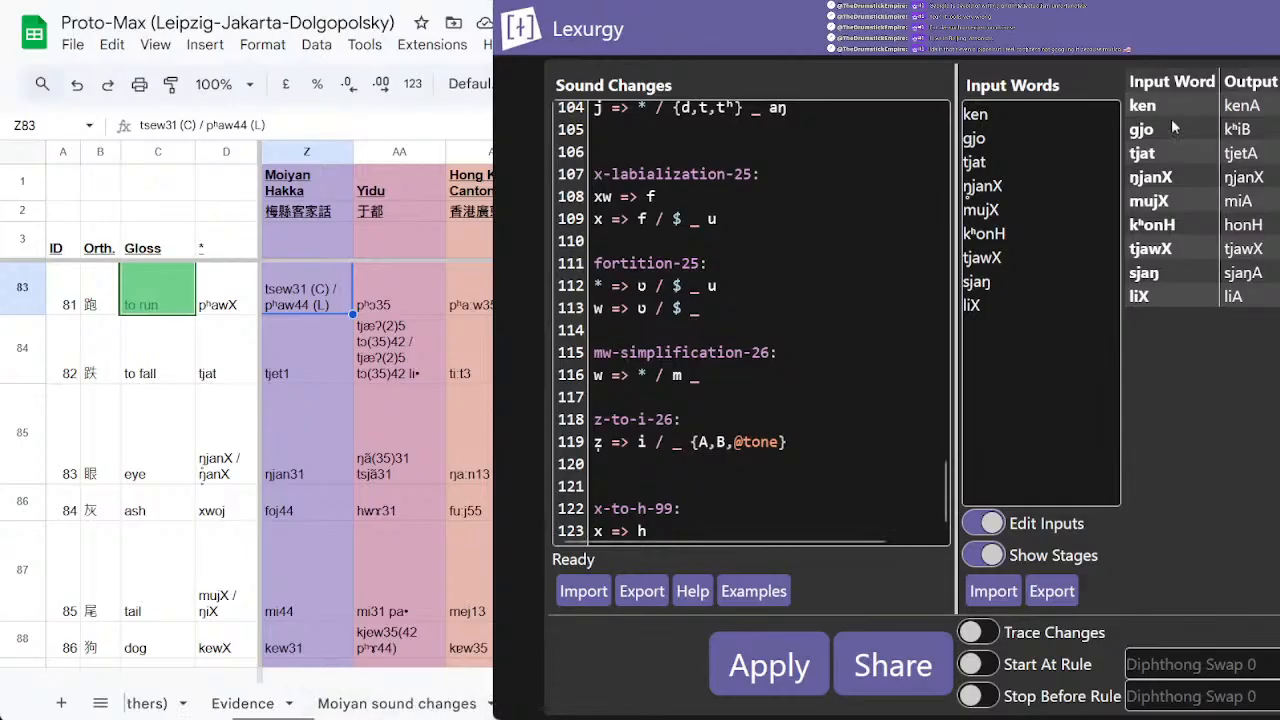
pyautogui.scroll(-3, 331, 459)
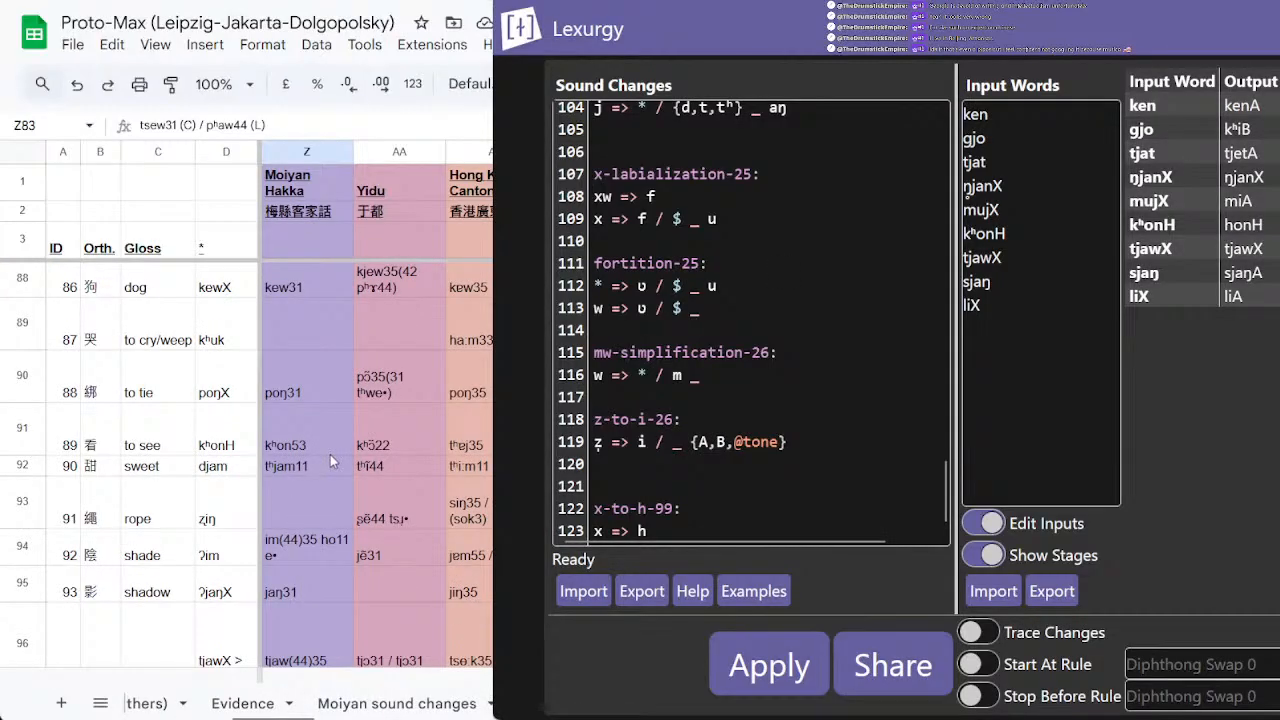
pyautogui.scroll(-5, 330, 459)
pyautogui.scroll(3, 330, 459)
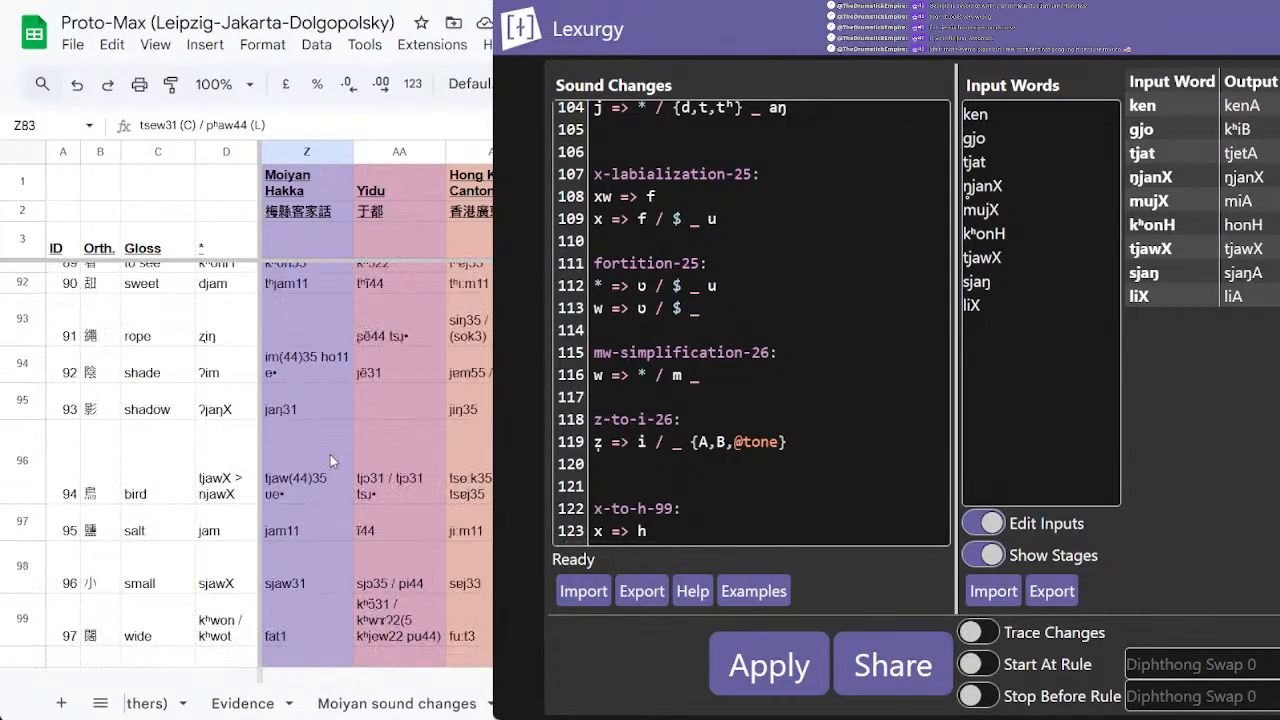
pyautogui.scroll(5, 330, 454)
pyautogui.click(313, 355)
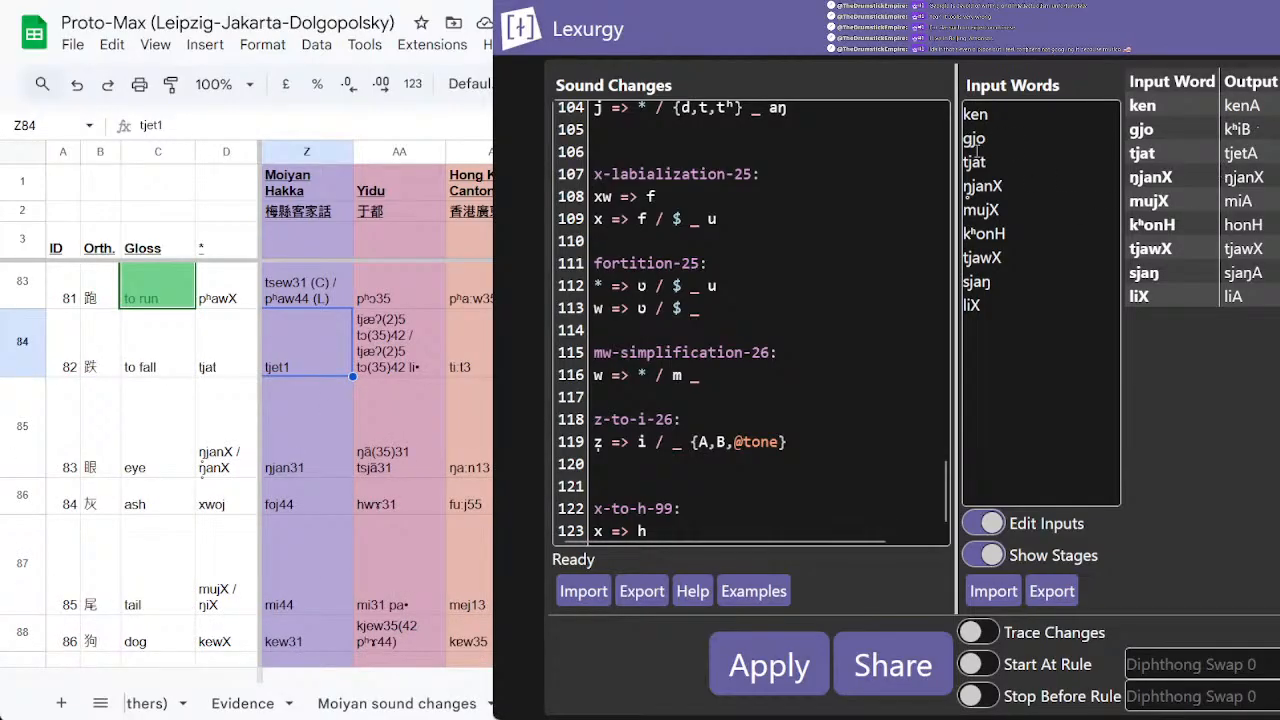
# Step: Remove tjat, ŋjanX and mujX from the Lexurgy input words
pyautogui.moveTo(964, 158); pyautogui.dragTo(1018, 184)
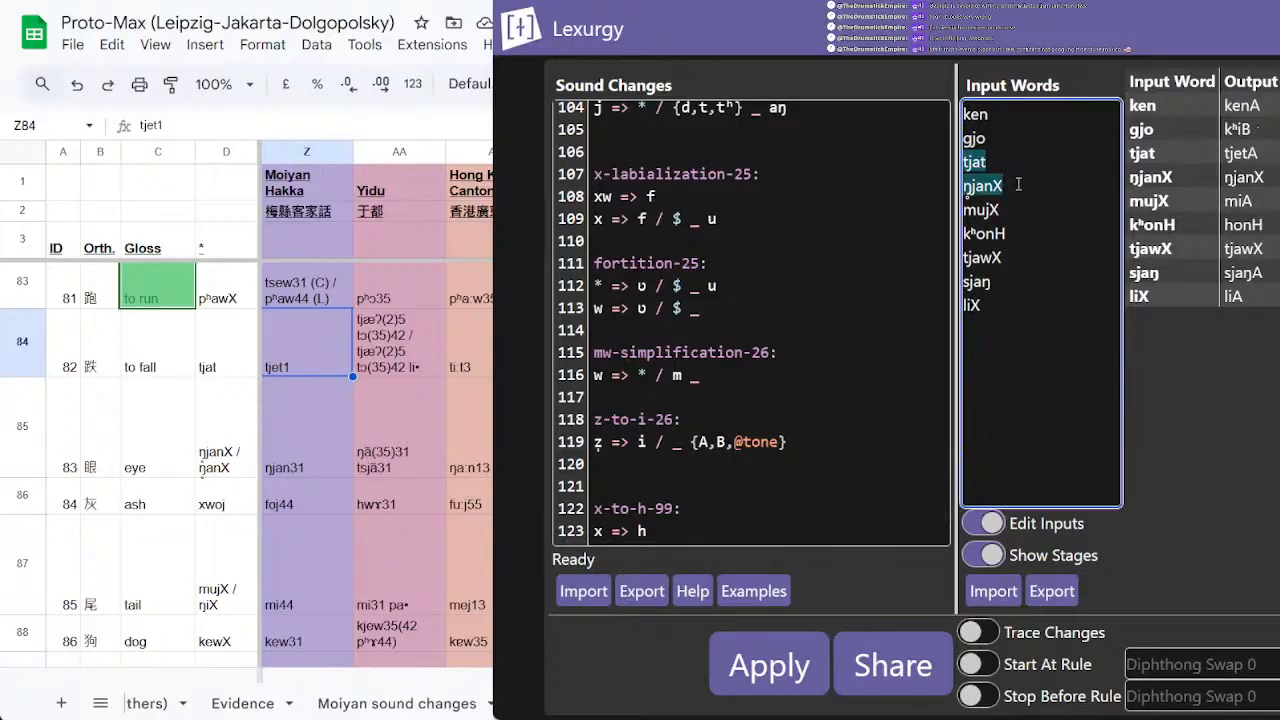
pyautogui.press('BackSpace')
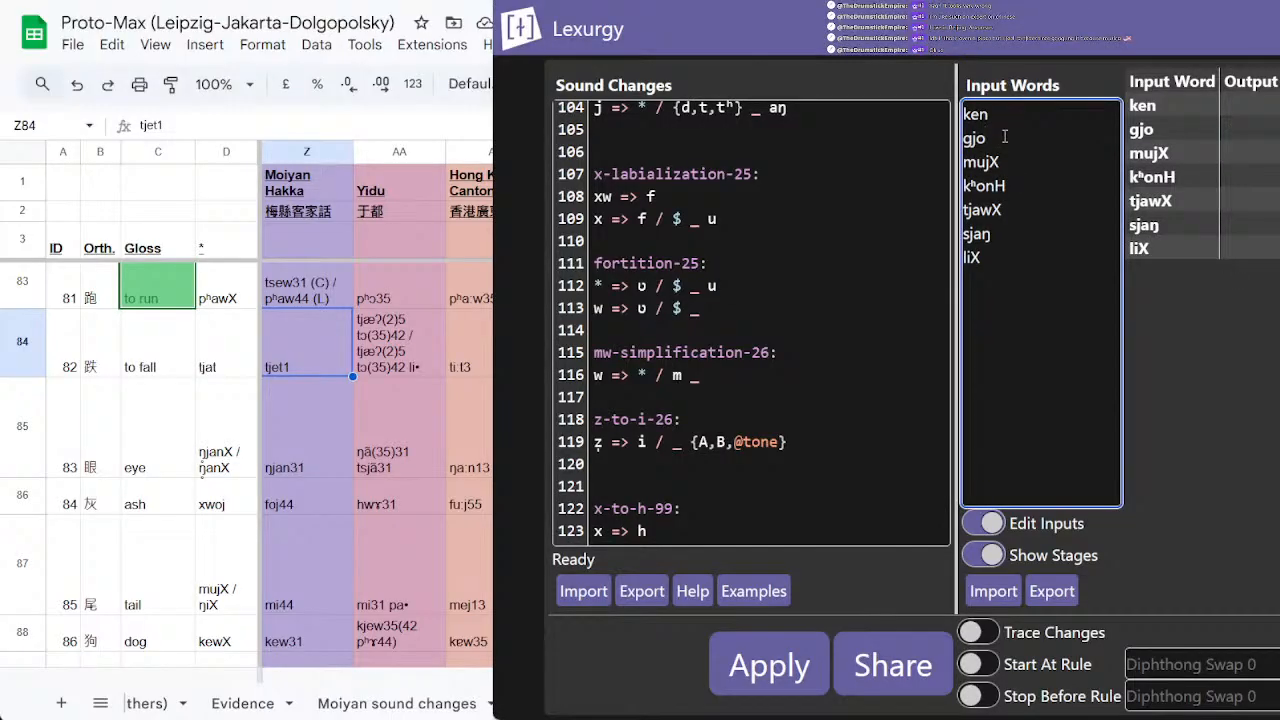
pyautogui.moveTo(1004, 137); pyautogui.dragTo(1016, 160)
pyautogui.press('BackSpace')
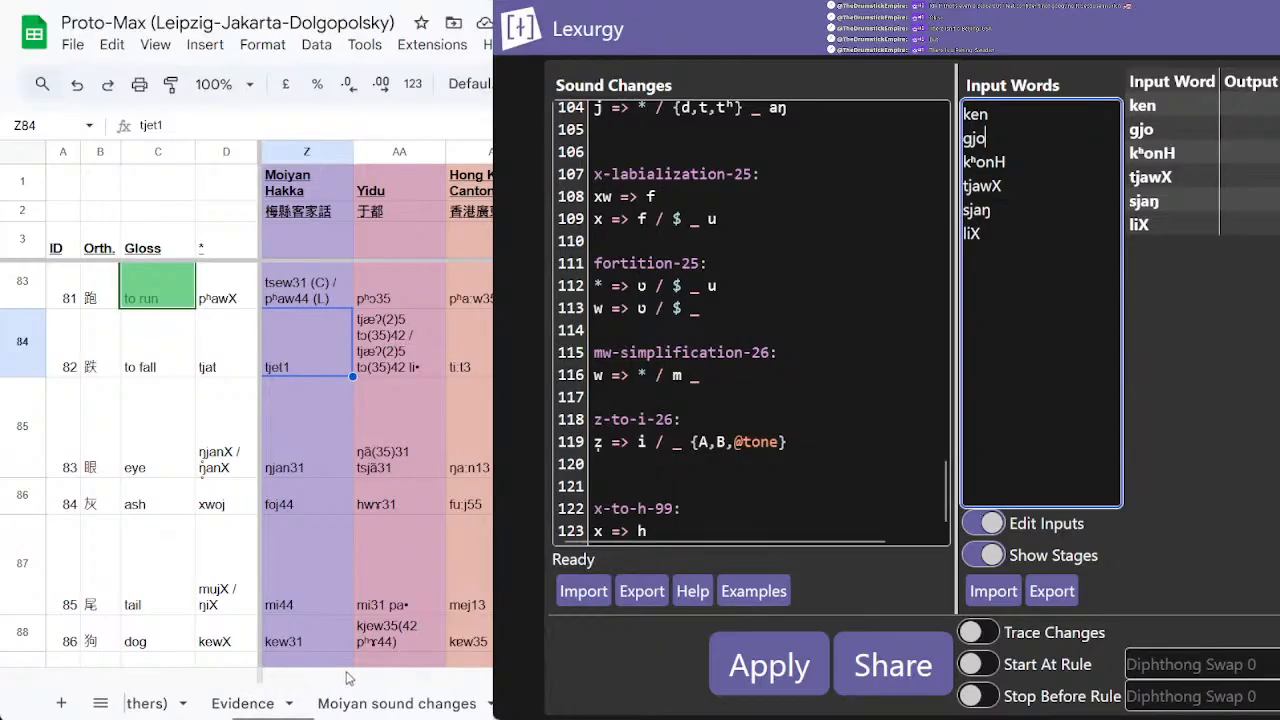
# Step: Clear the bawX note in cell B30, the loanwords row of the Moiyan sound changes sheet
pyautogui.click(438, 704)
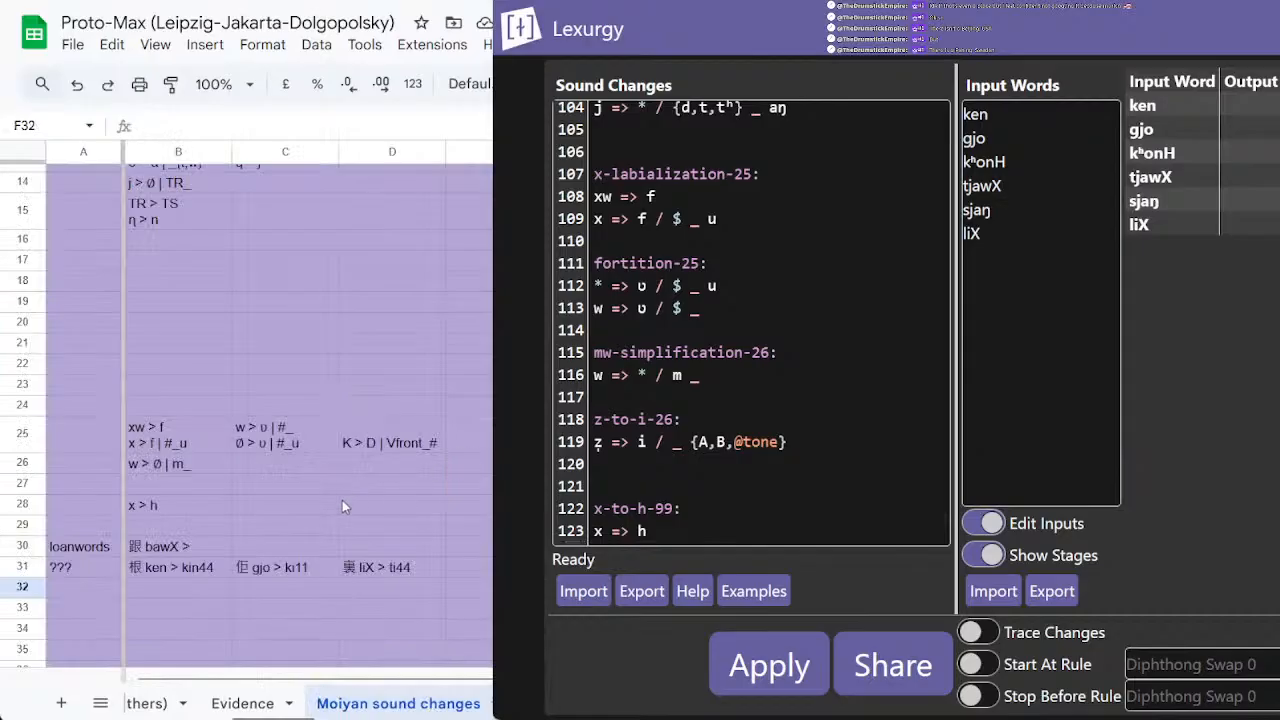
pyautogui.click(197, 549)
pyautogui.press('Delete')
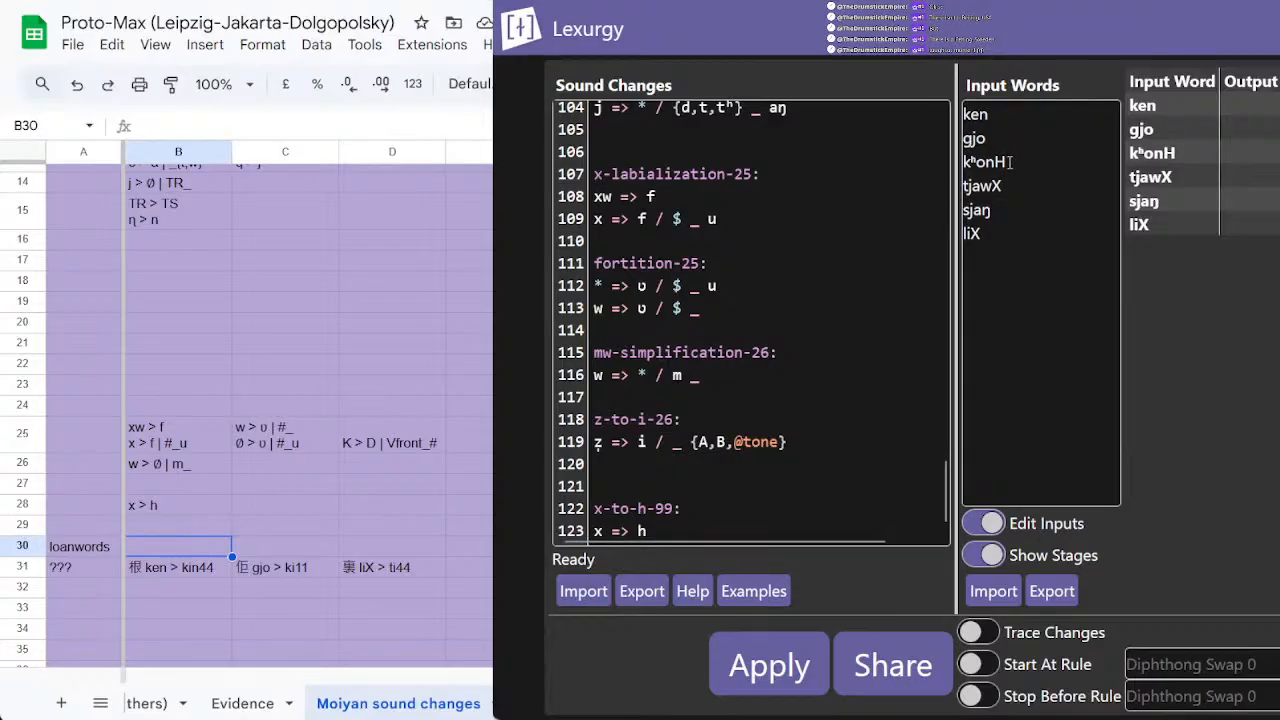
pyautogui.write('丿一一丿丨乙一')
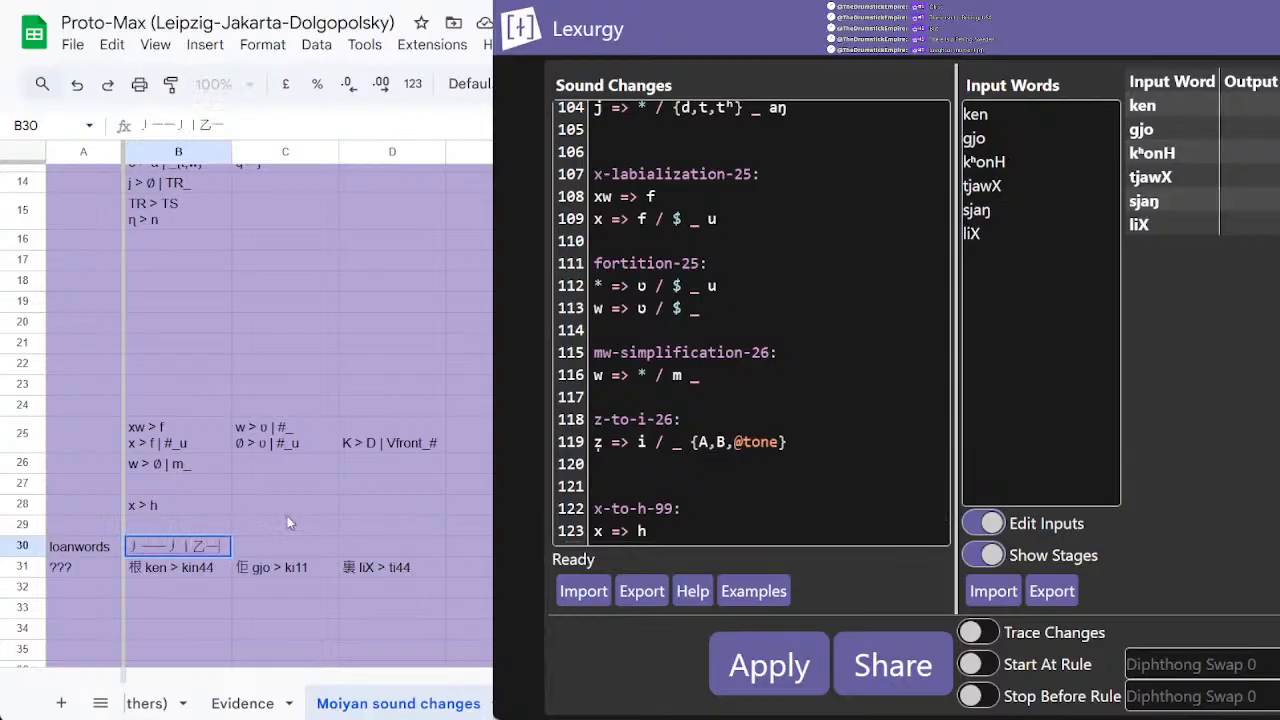
pyautogui.press('space')
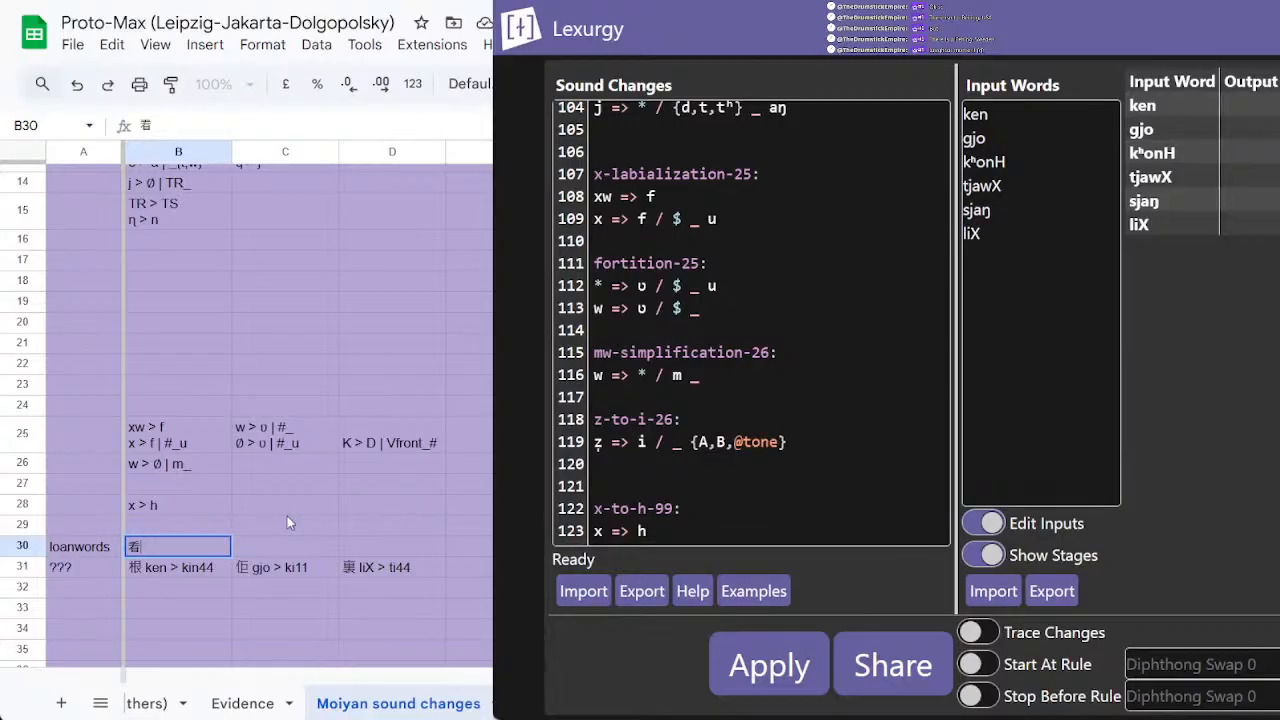
pyautogui.press('Escape')
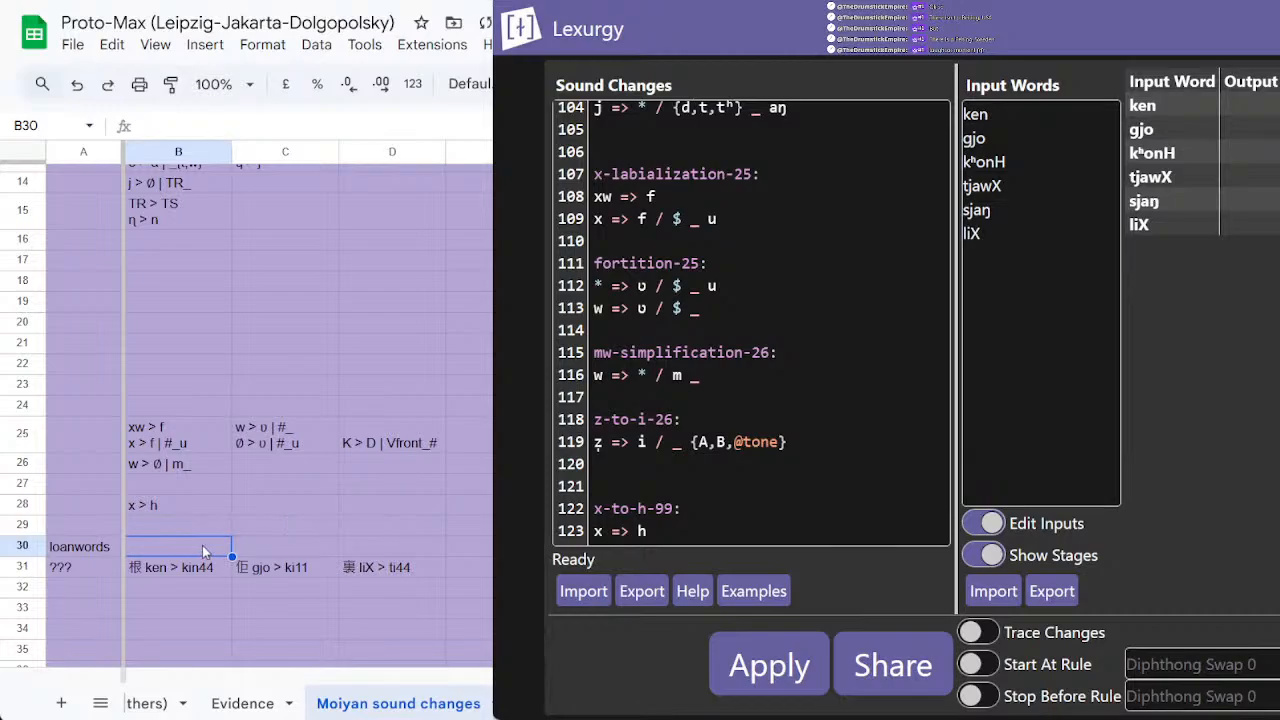
# Step: Enter the loanword note 看 kʰonH --> kʰon44 in cell B30, copying kʰonH from the Lexurgy input words
pyautogui.write('丿一一丿丨乙')
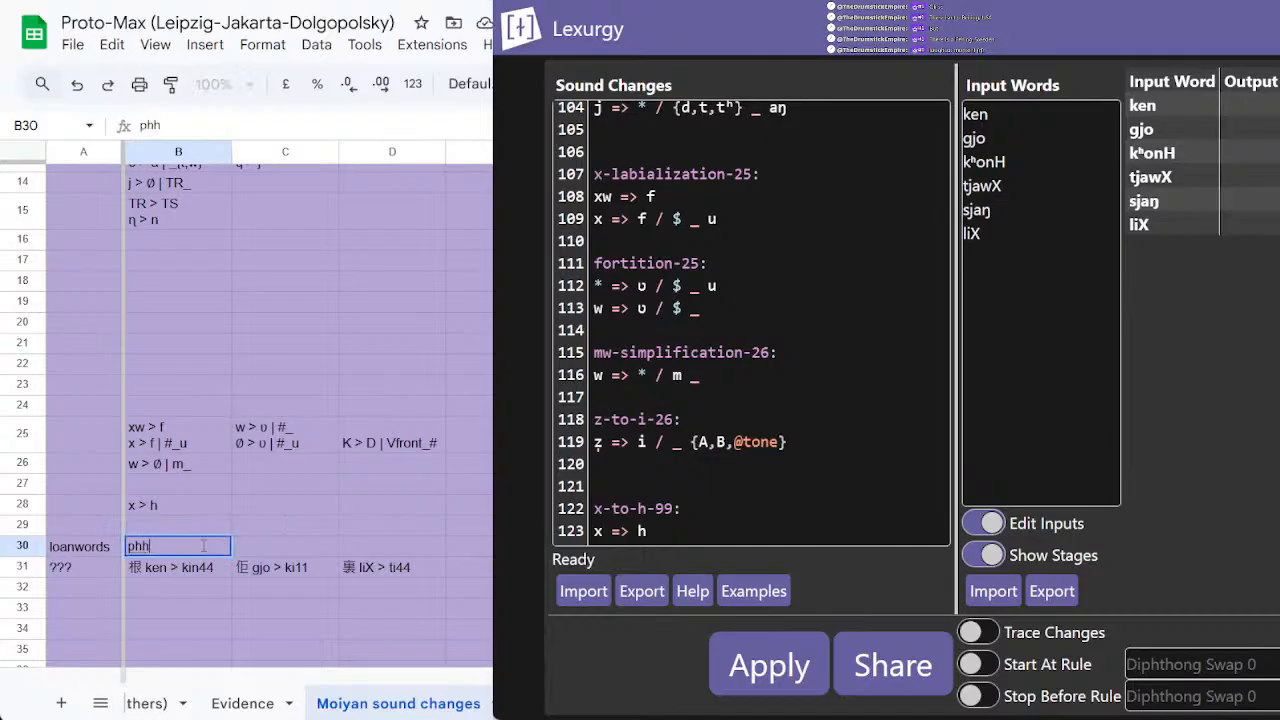
pyautogui.press('space')
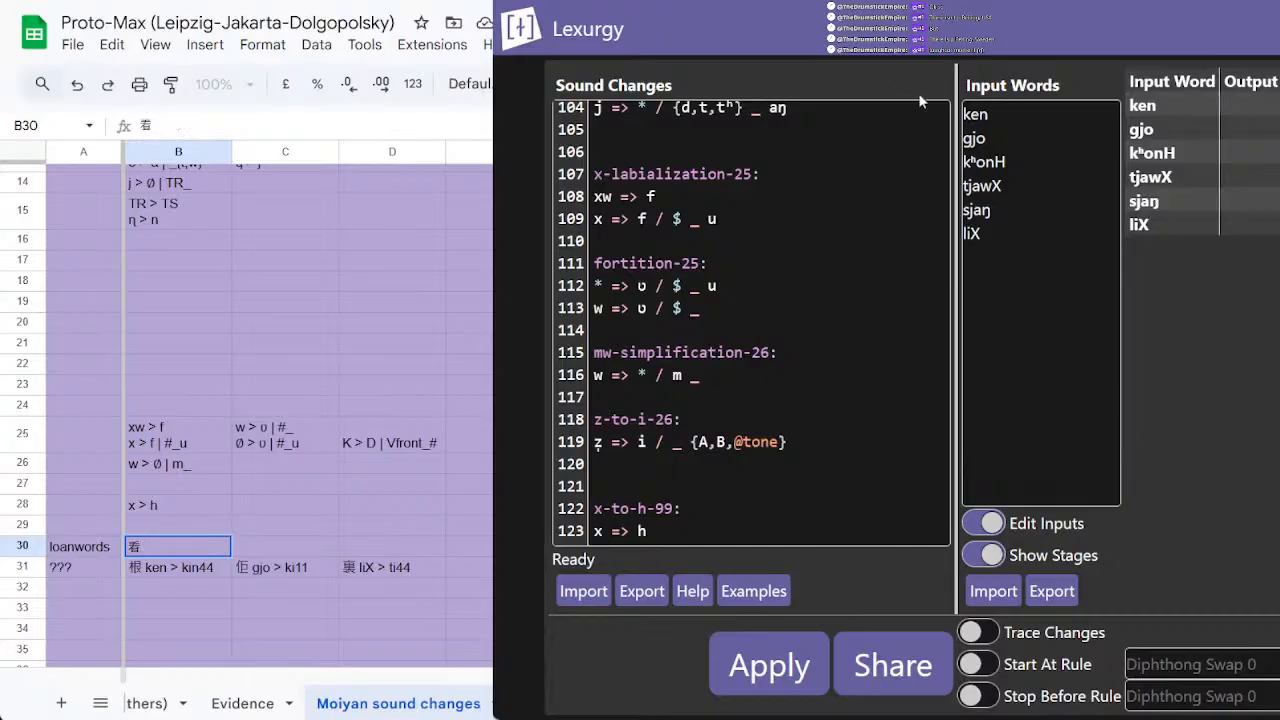
pyautogui.doubleClick(989, 163)
pyautogui.hotkey('ctrl', 'c')
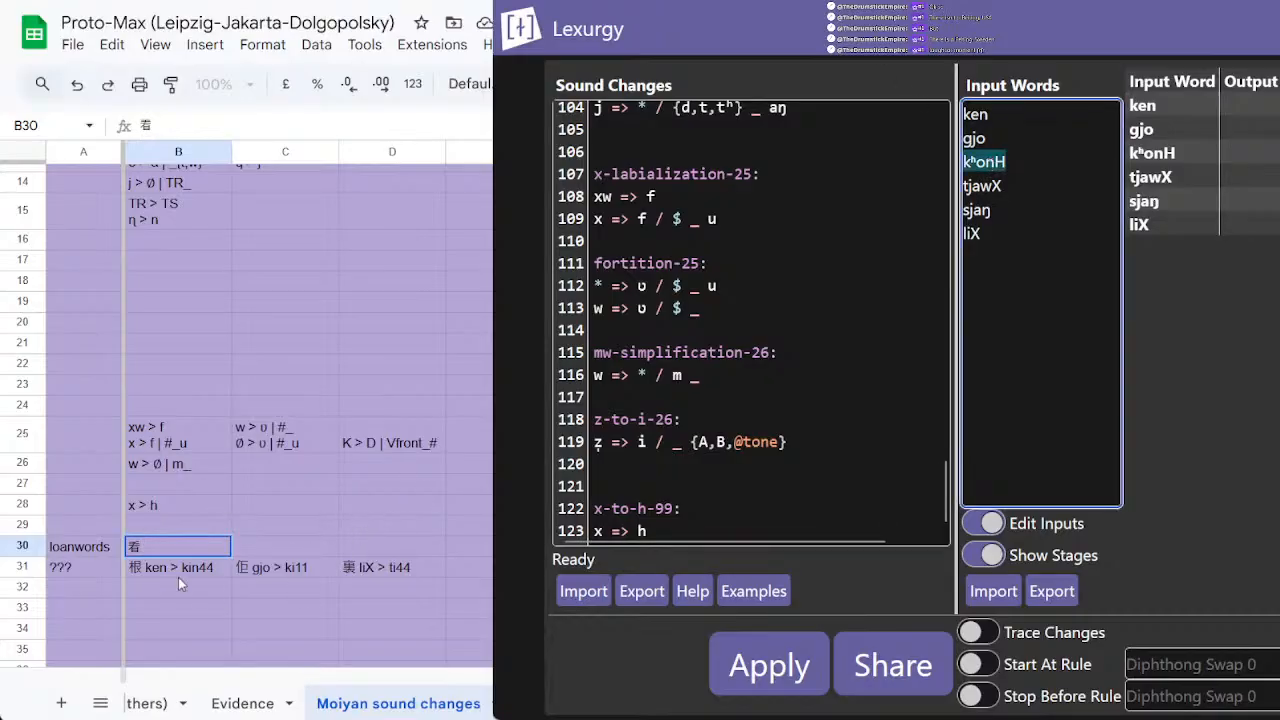
pyautogui.click(180, 545)
pyautogui.hotkey('ctrl', 'v')
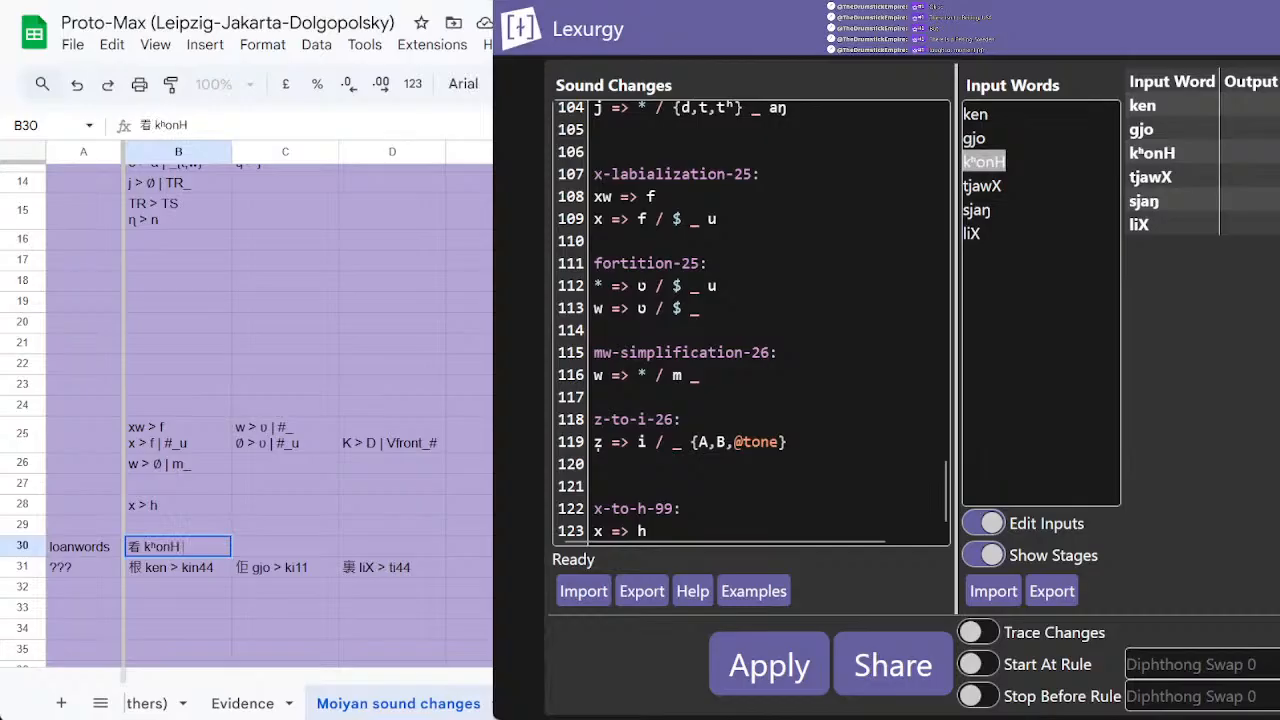
pyautogui.write('-->')
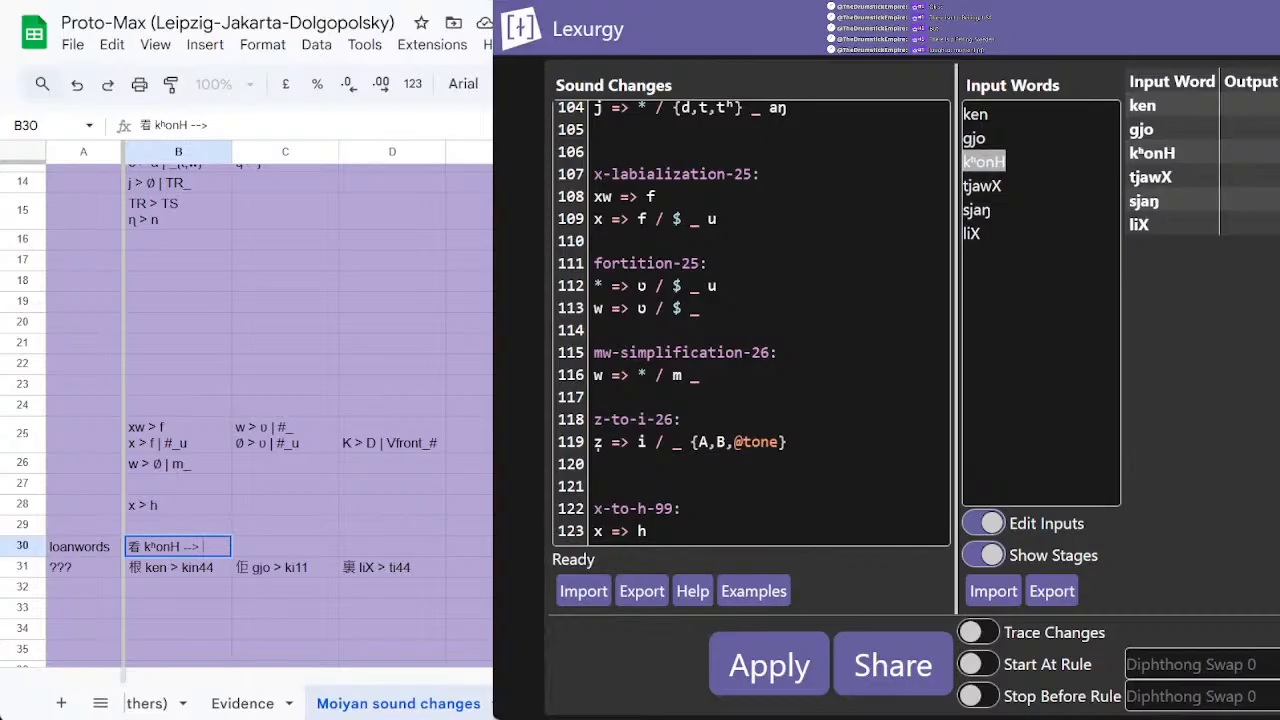
pyautogui.hotkey('ctrl', 'v')
pyautogui.press('BackSpace')
pyautogui.write('44')
pyautogui.press('Return')
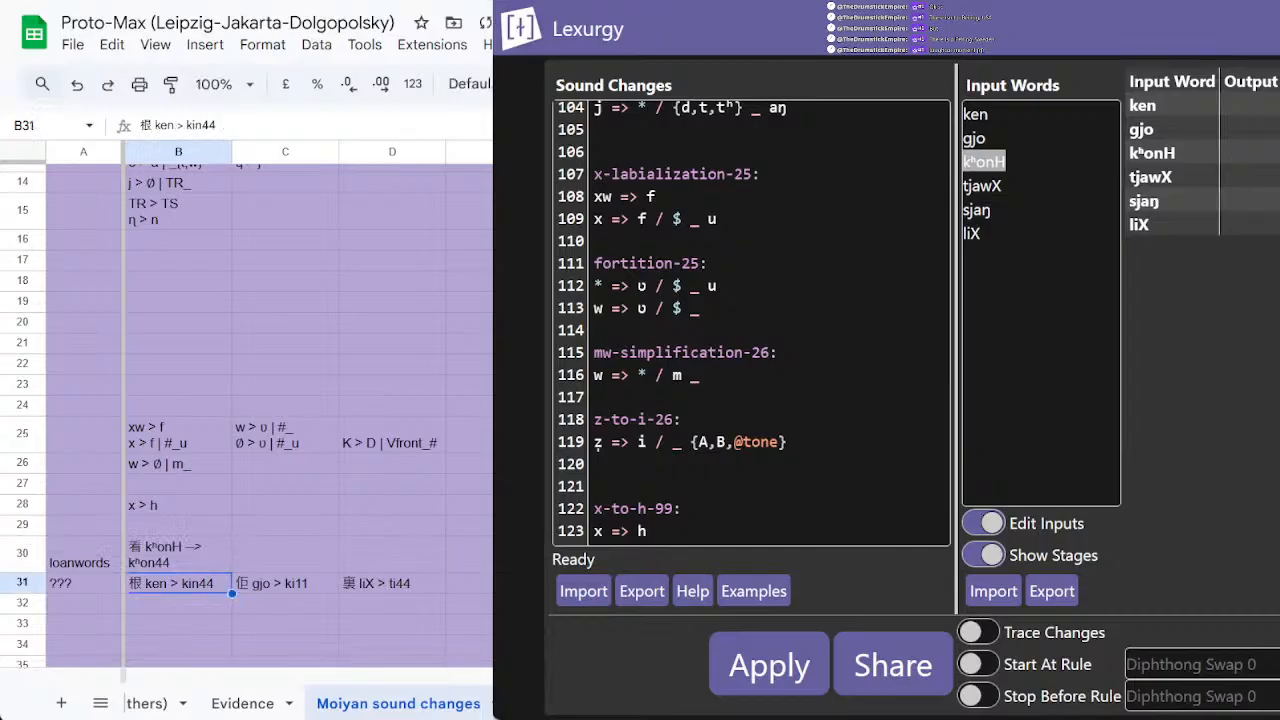
# Step: Change the arrow in the 看 loanword note in B30 to ~>
pyautogui.doubleClick(203, 557)
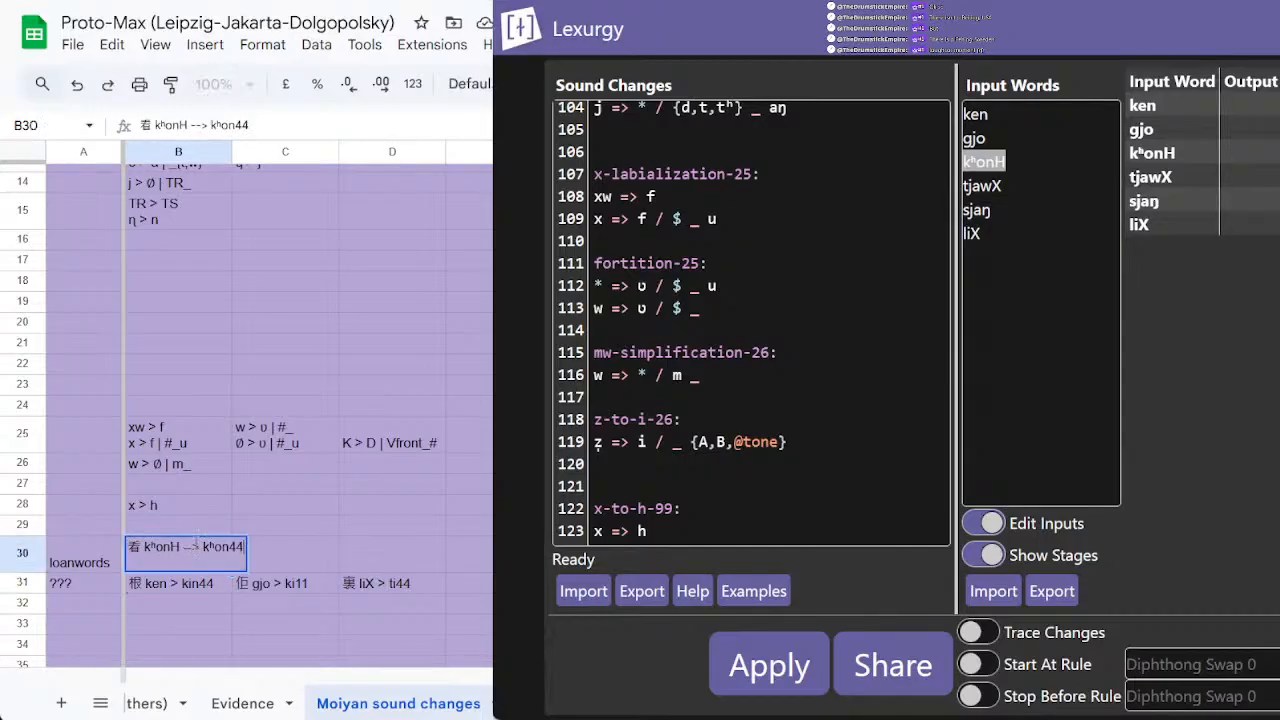
pyautogui.press('BackSpace')
pyautogui.press('BackSpace')
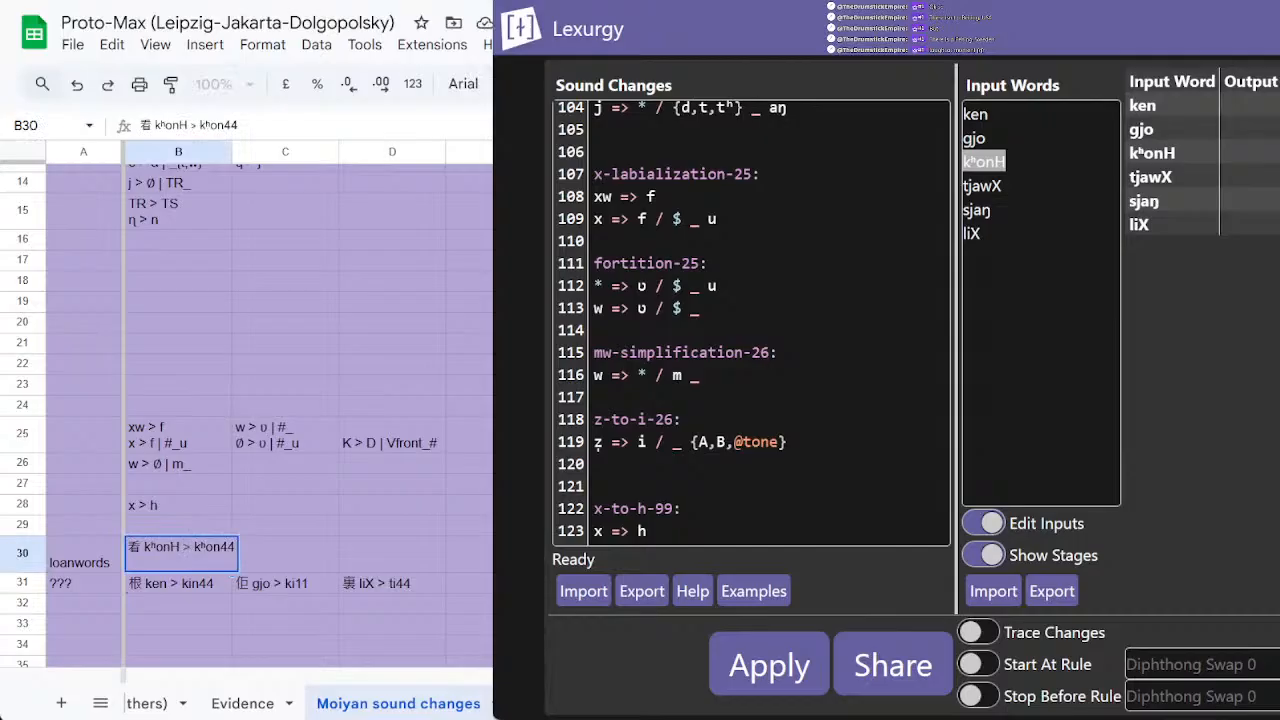
pyautogui.write('-')
pyautogui.press('Return')
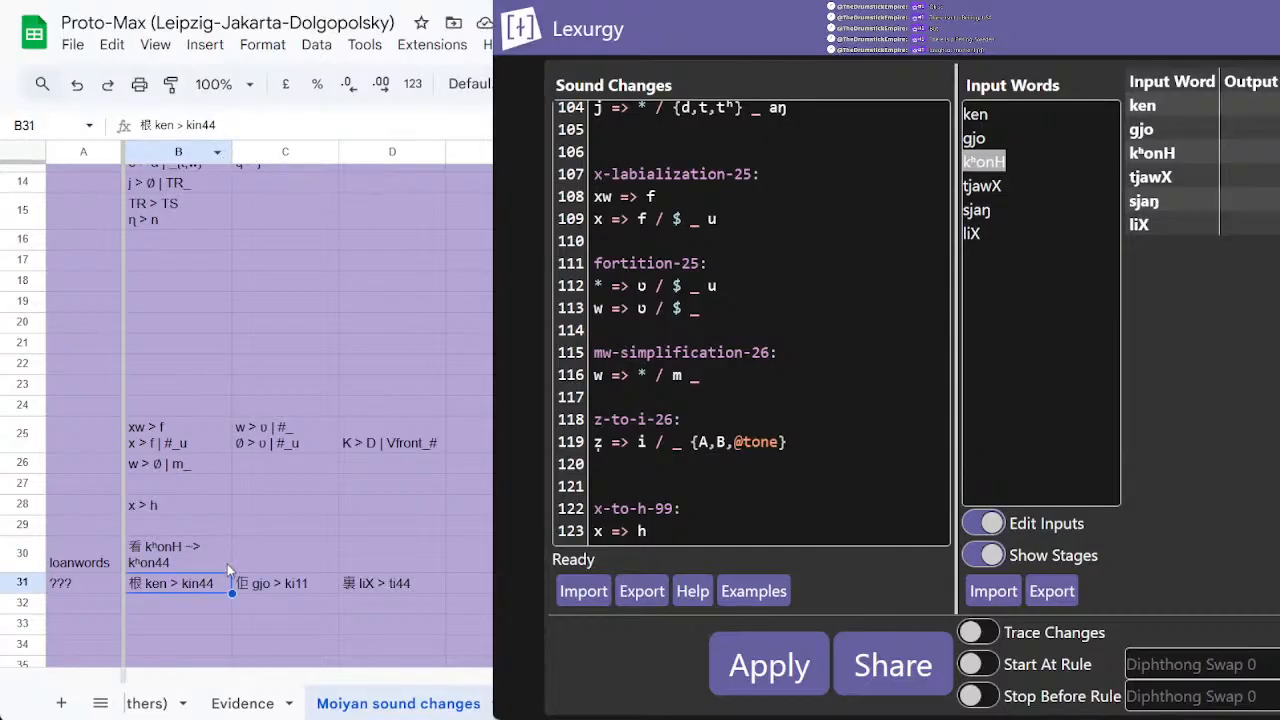
pyautogui.click(220, 563)
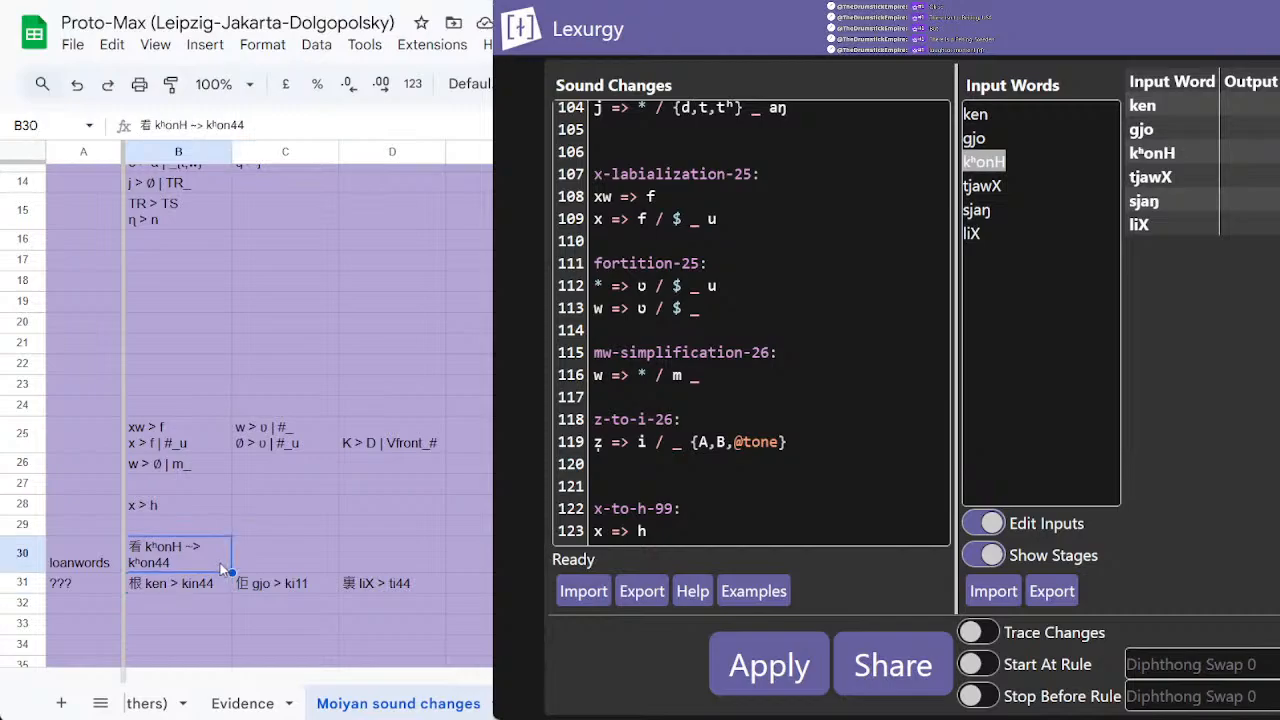
pyautogui.click(335, 560)
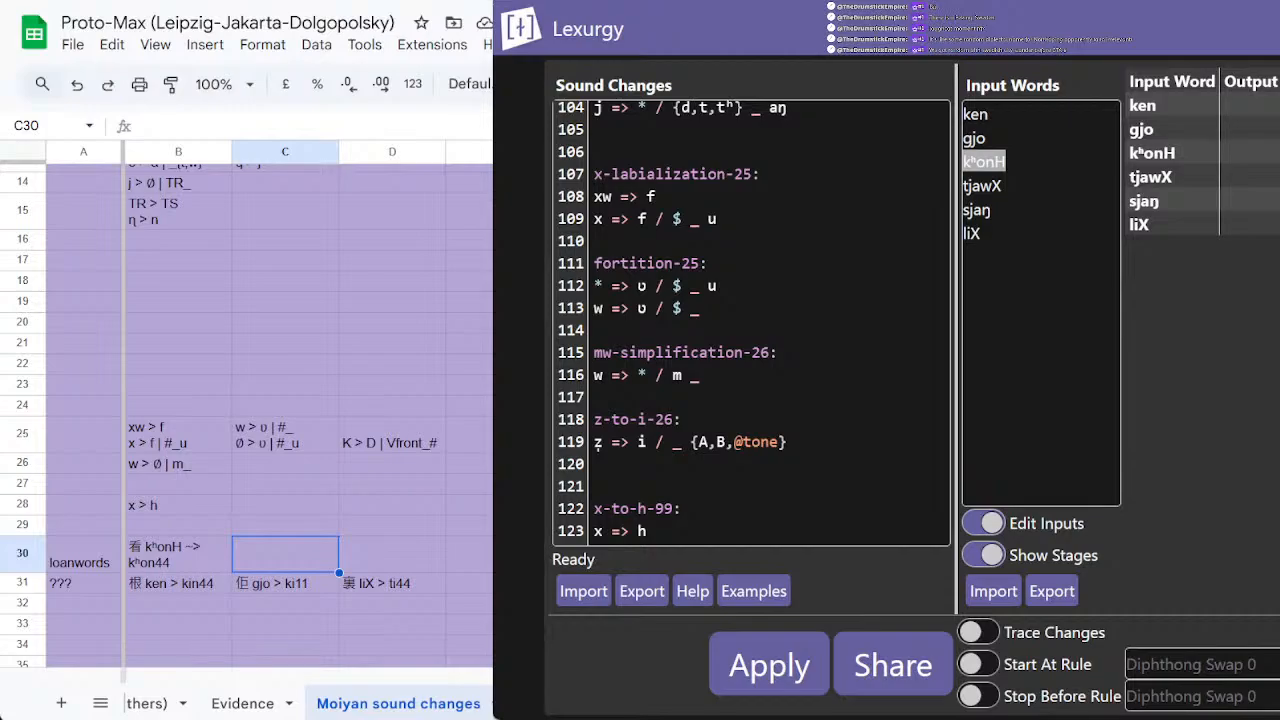
# Step: Apply the sound changes in Lexurgy and look up the Moiyan Hakka forms of 看 (to see) and 鳥 (bird) in the Cognates sheet
pyautogui.click(770, 680)
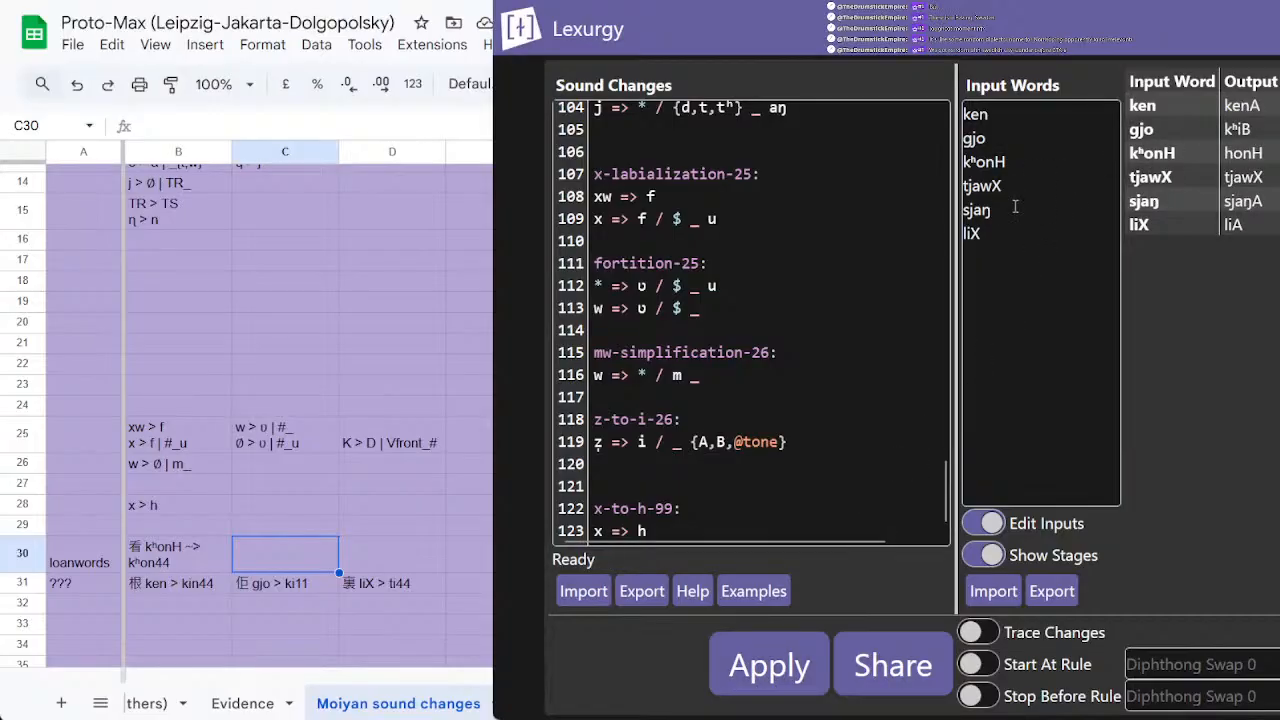
pyautogui.moveTo(1018, 160)
pyautogui.mouseDown()
pyautogui.moveTo(1034, 180)
pyautogui.moveTo(1030, 165)
pyautogui.mouseUp()
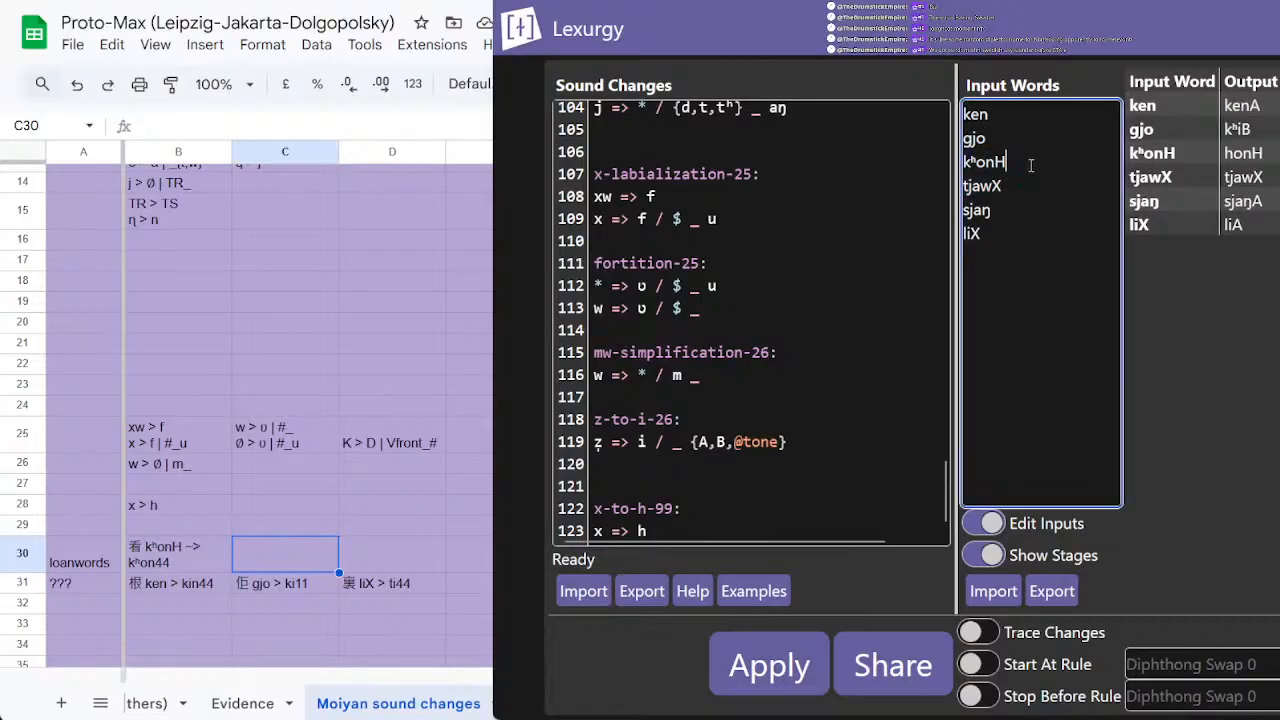
pyautogui.scroll(2, 229, 708)
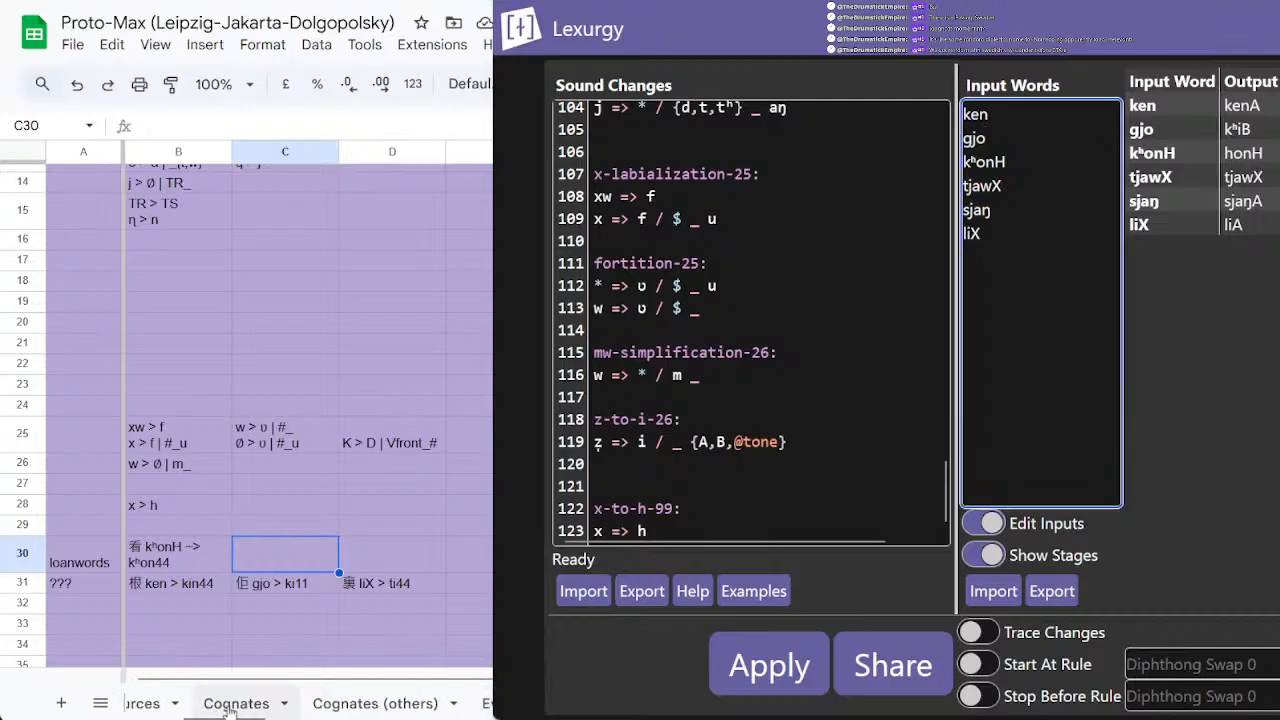
pyautogui.click(230, 705)
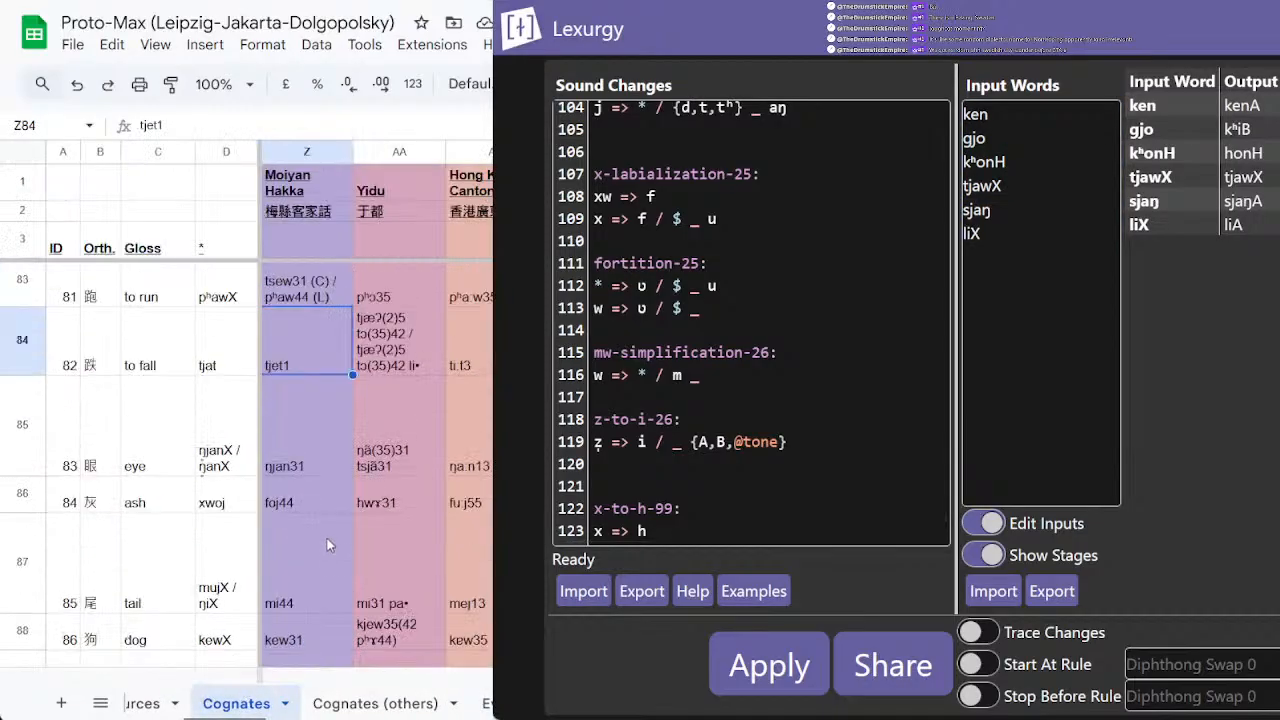
pyautogui.scroll(-5, 310, 520)
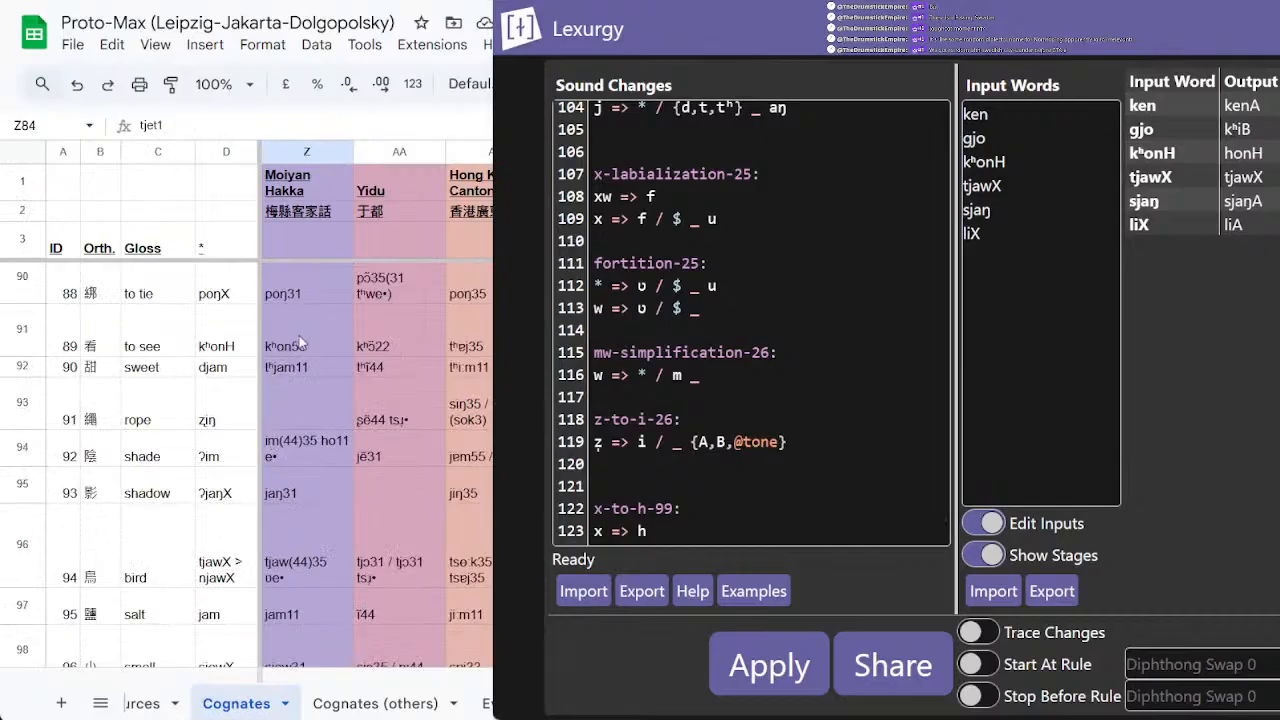
pyautogui.click(300, 342)
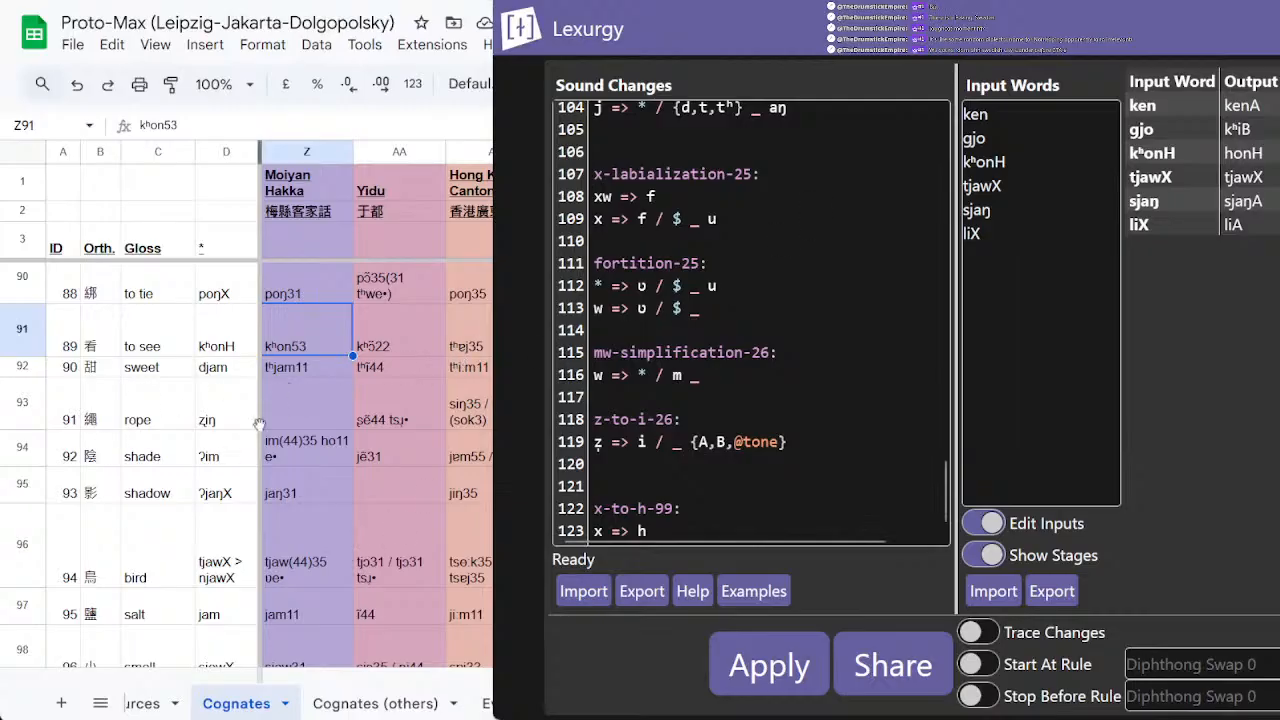
pyautogui.click(305, 572)
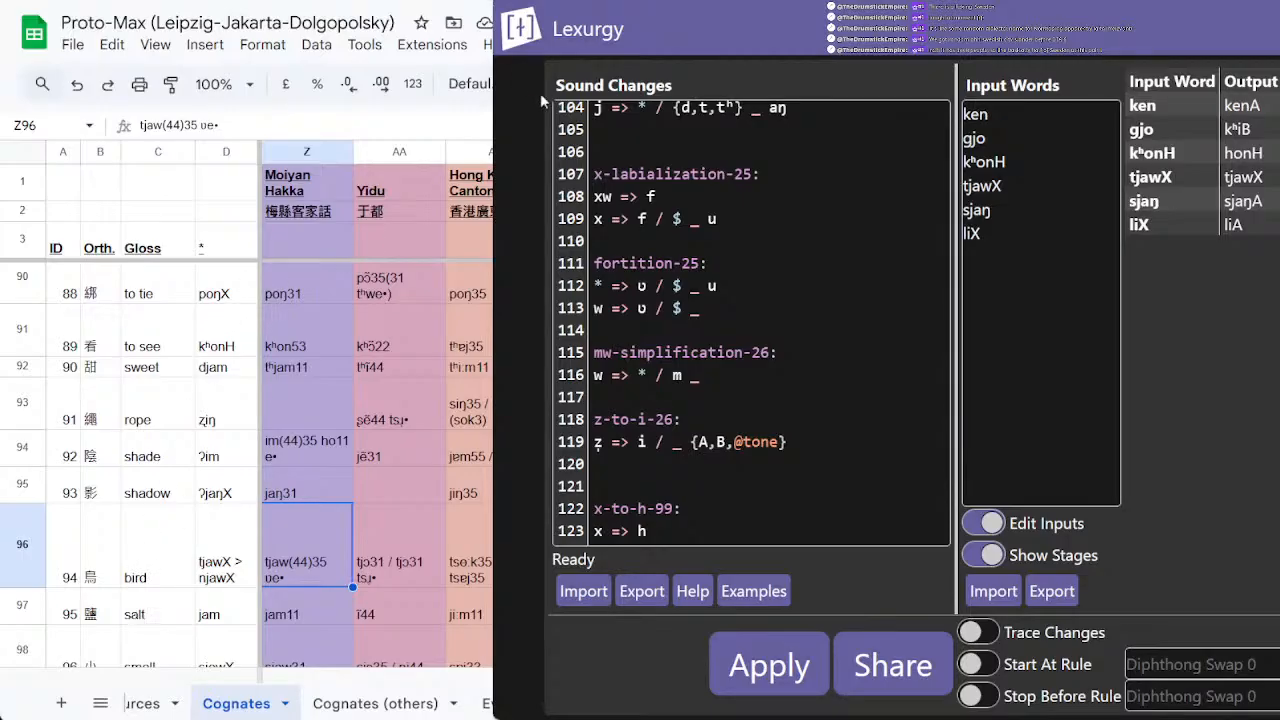
# Step: Switch to the Norrköping article on Wikipedia and skim its introduction, history, climate and government agencies sections
pyautogui.click(454, 1)
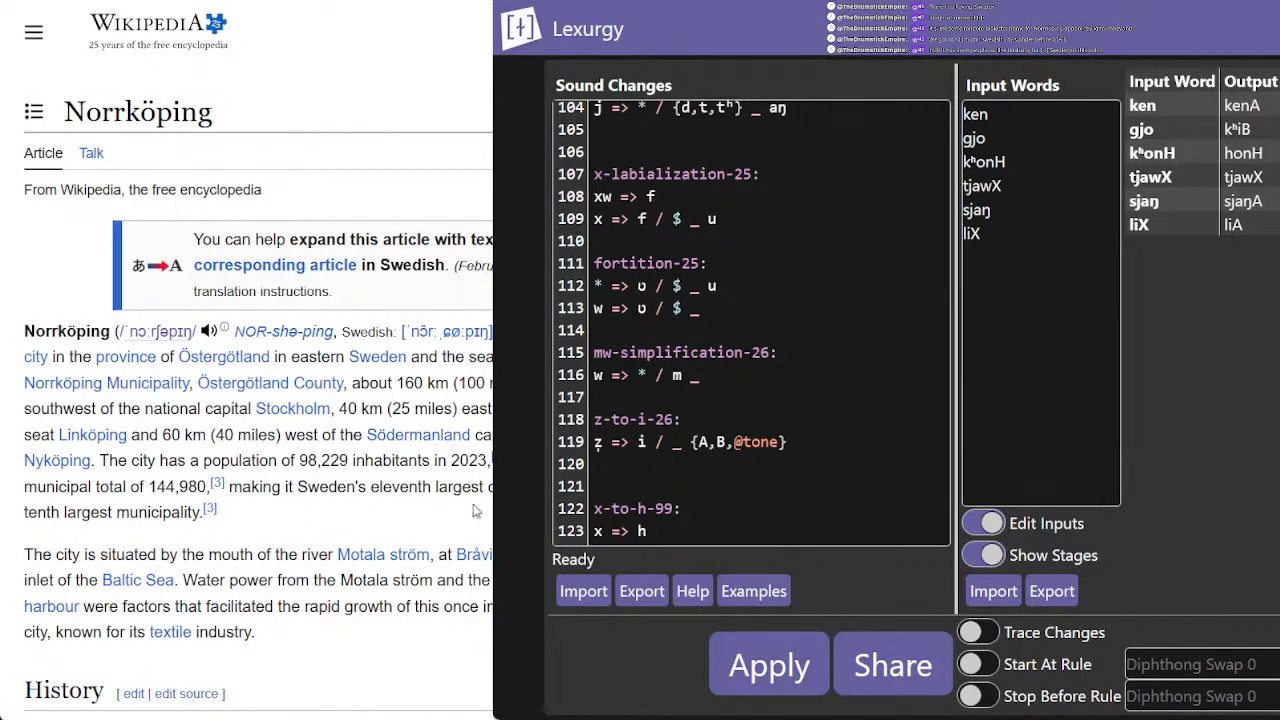
pyautogui.scroll(-2, 470, 520)
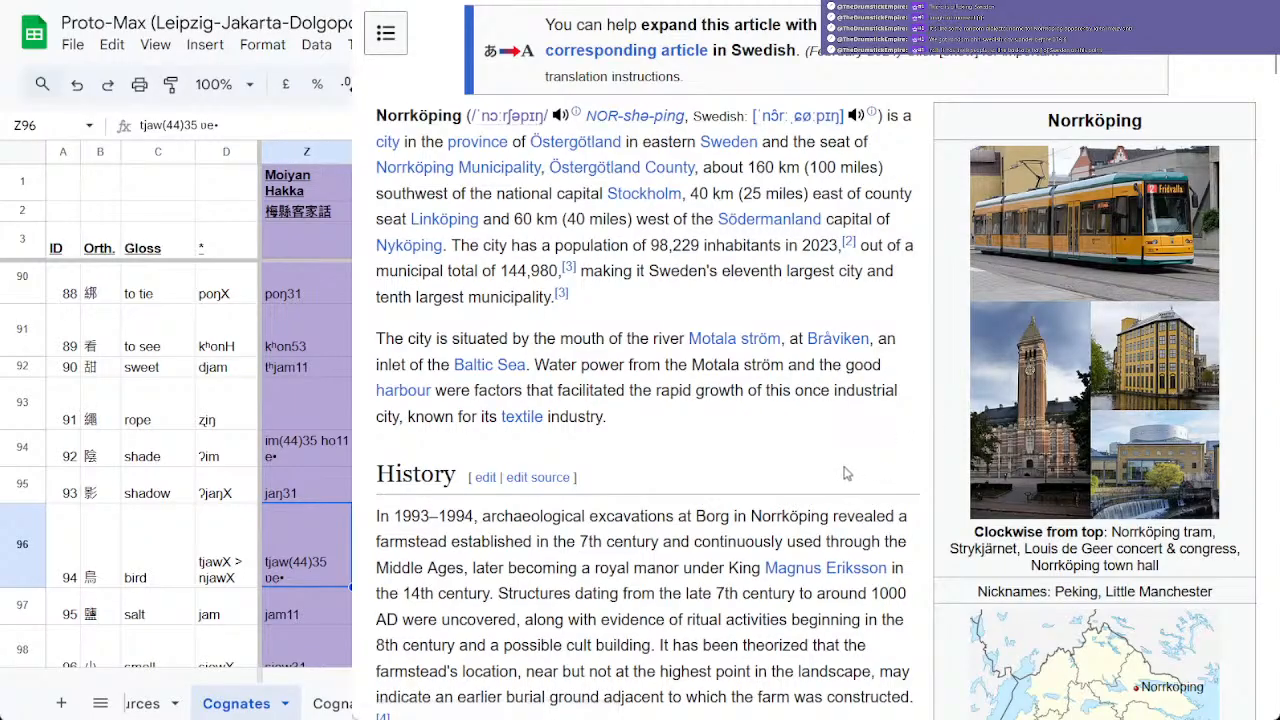
pyautogui.doubleClick(1197, 532)
pyautogui.scroll(-3, 690, 455)
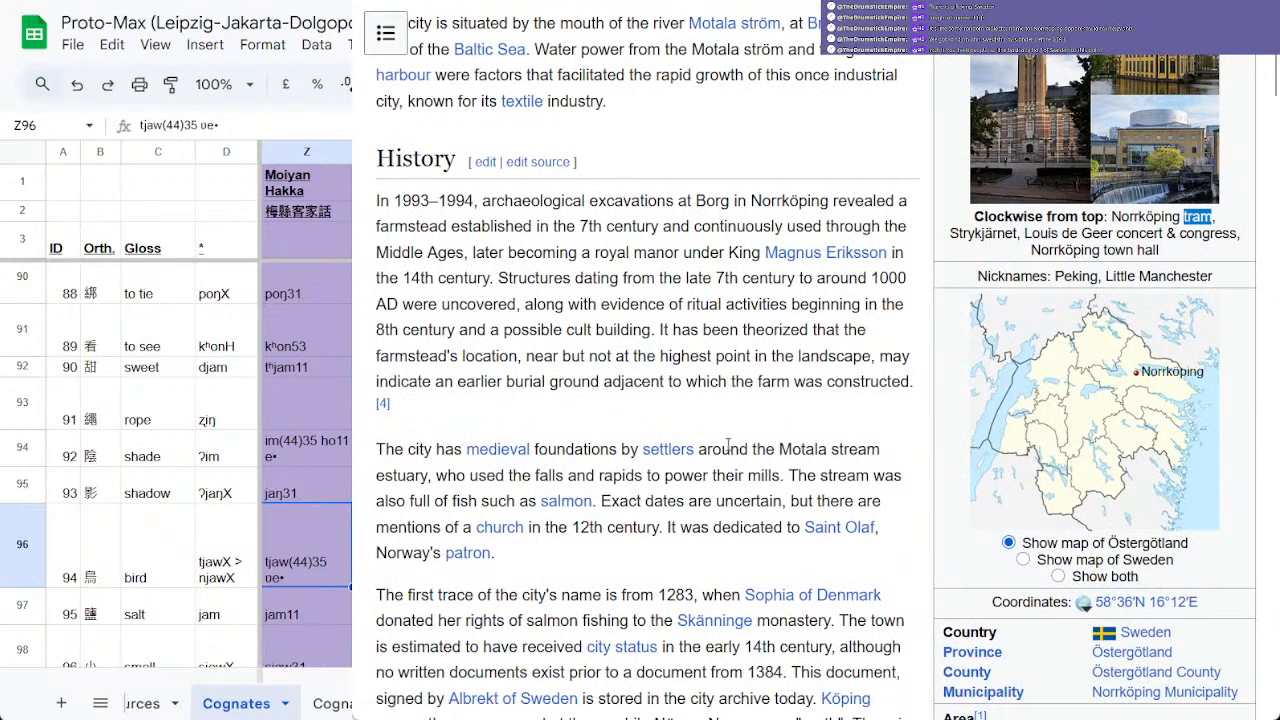
pyautogui.scroll(-8, 741, 432)
pyautogui.scroll(-10, 741, 432)
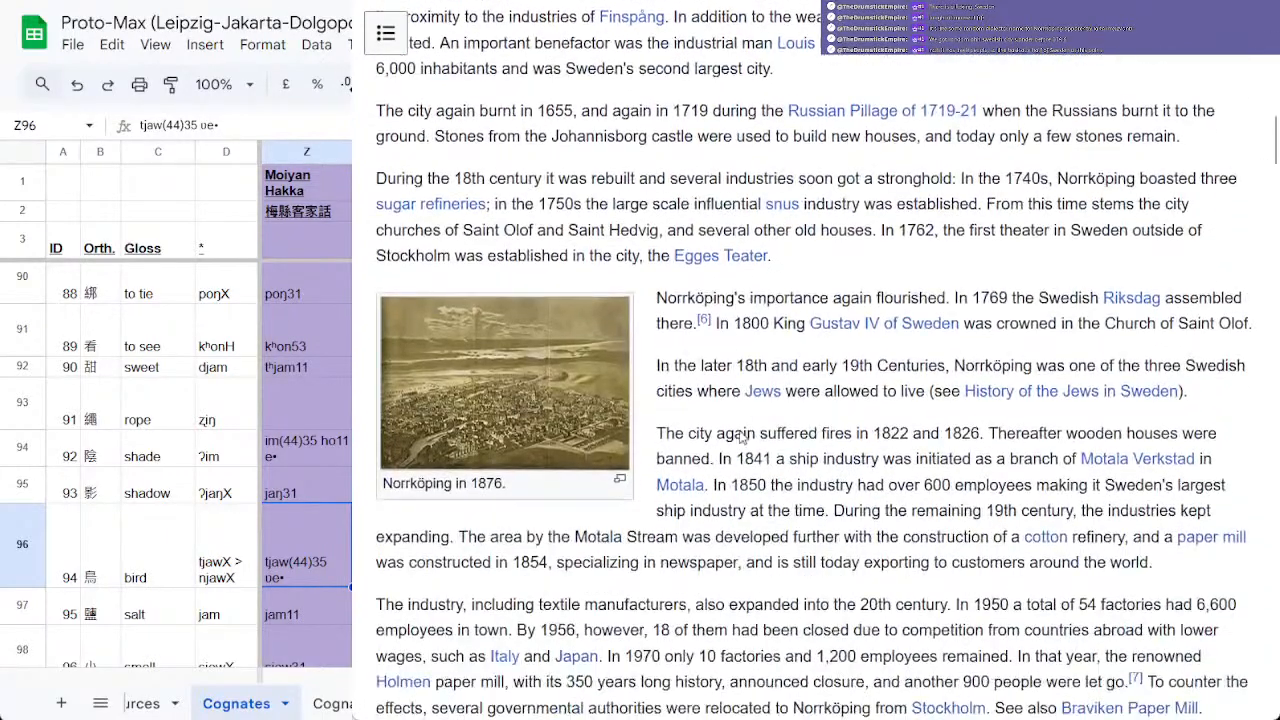
pyautogui.scroll(-7, 741, 432)
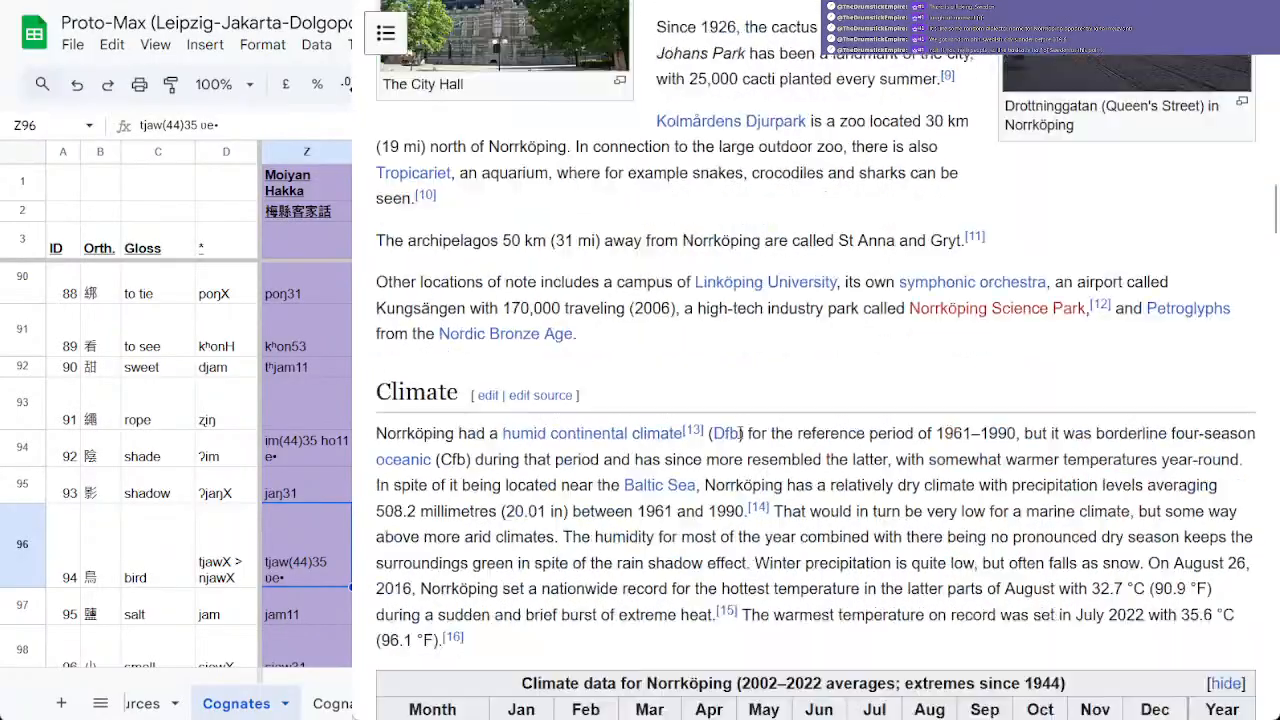
pyautogui.scroll(5, 741, 438)
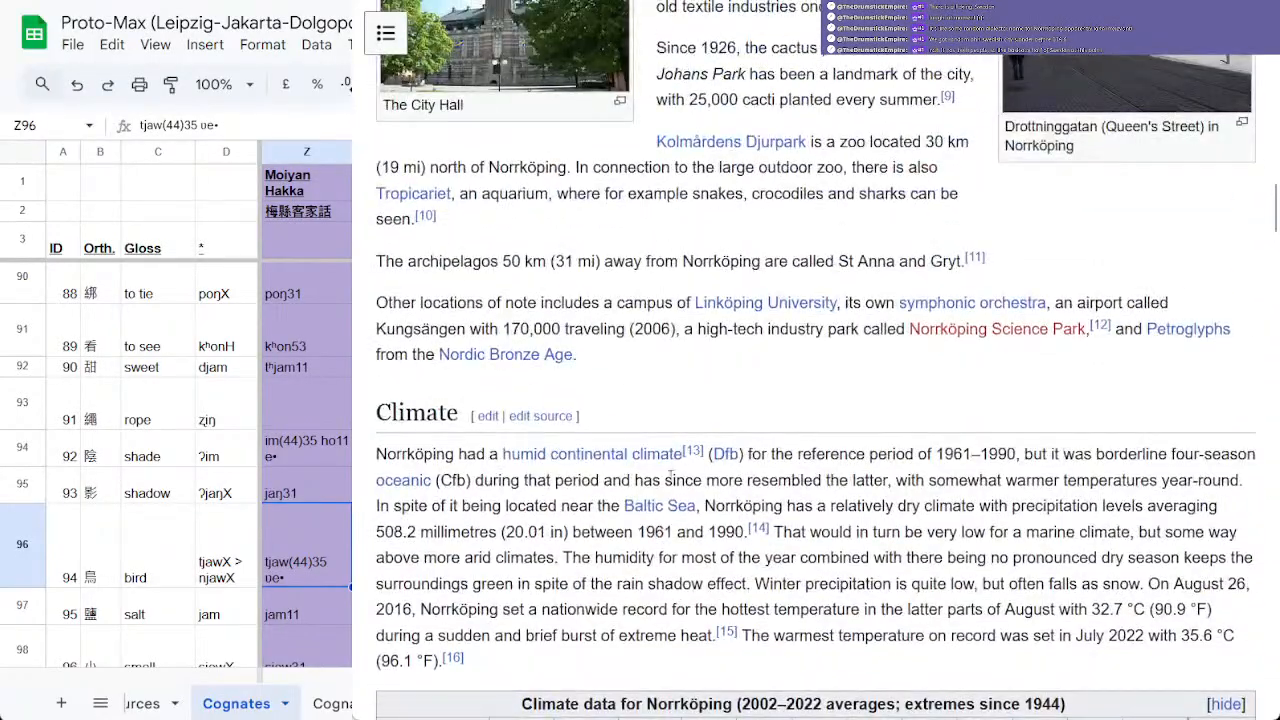
pyautogui.scroll(-20, 670, 474)
pyautogui.scroll(-15, 628, 505)
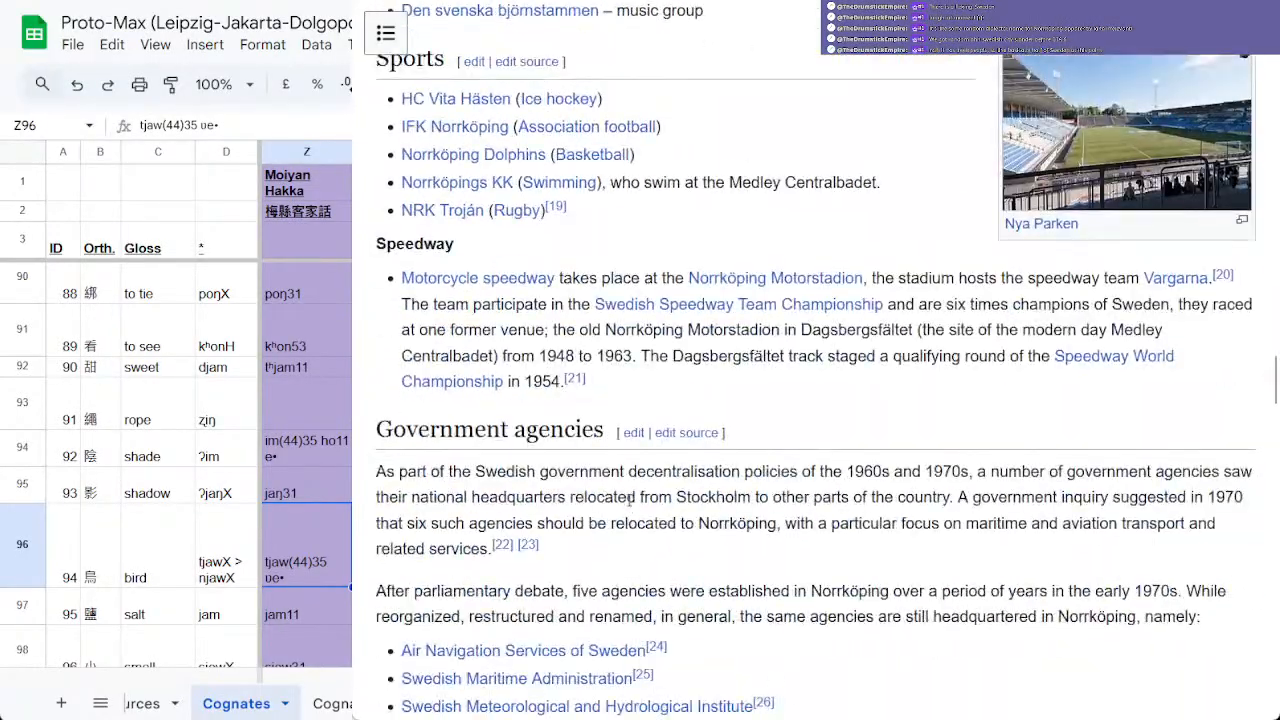
pyautogui.scroll(20, 740, 455)
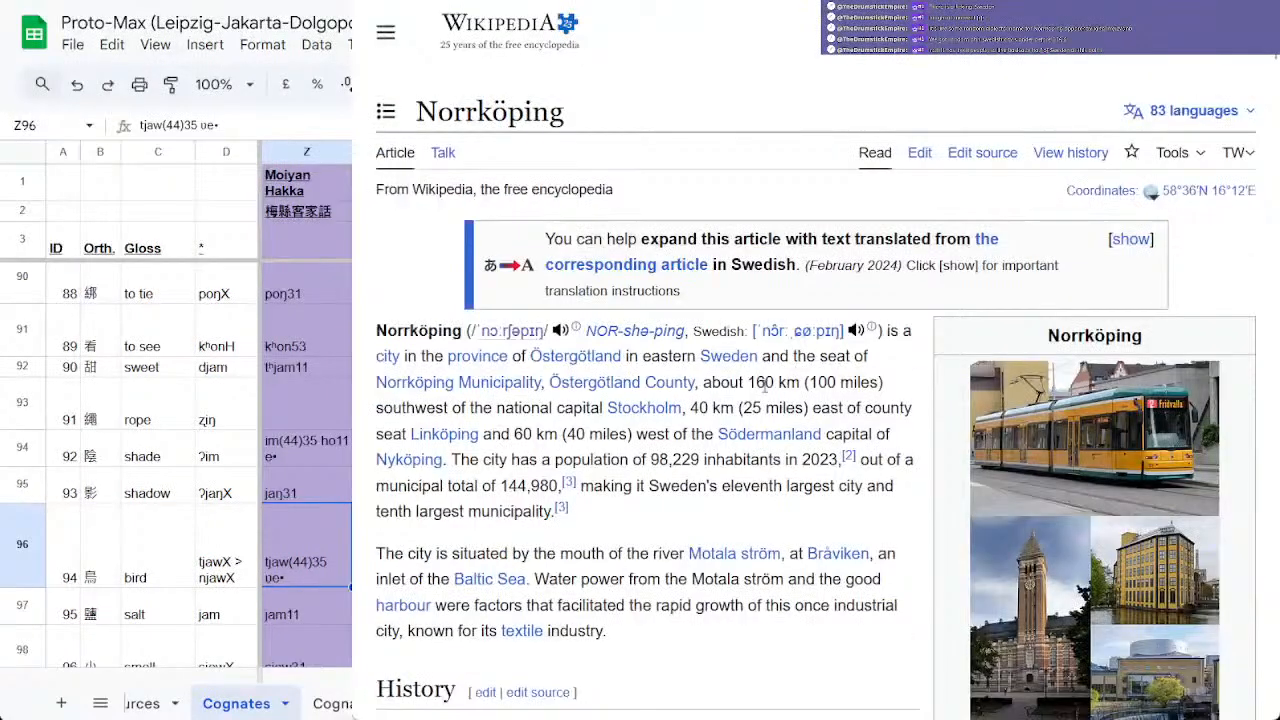
# Step: Open the linked Sweden article, read its overview, infobox and etymology, and close it
pyautogui.click(720, 366)
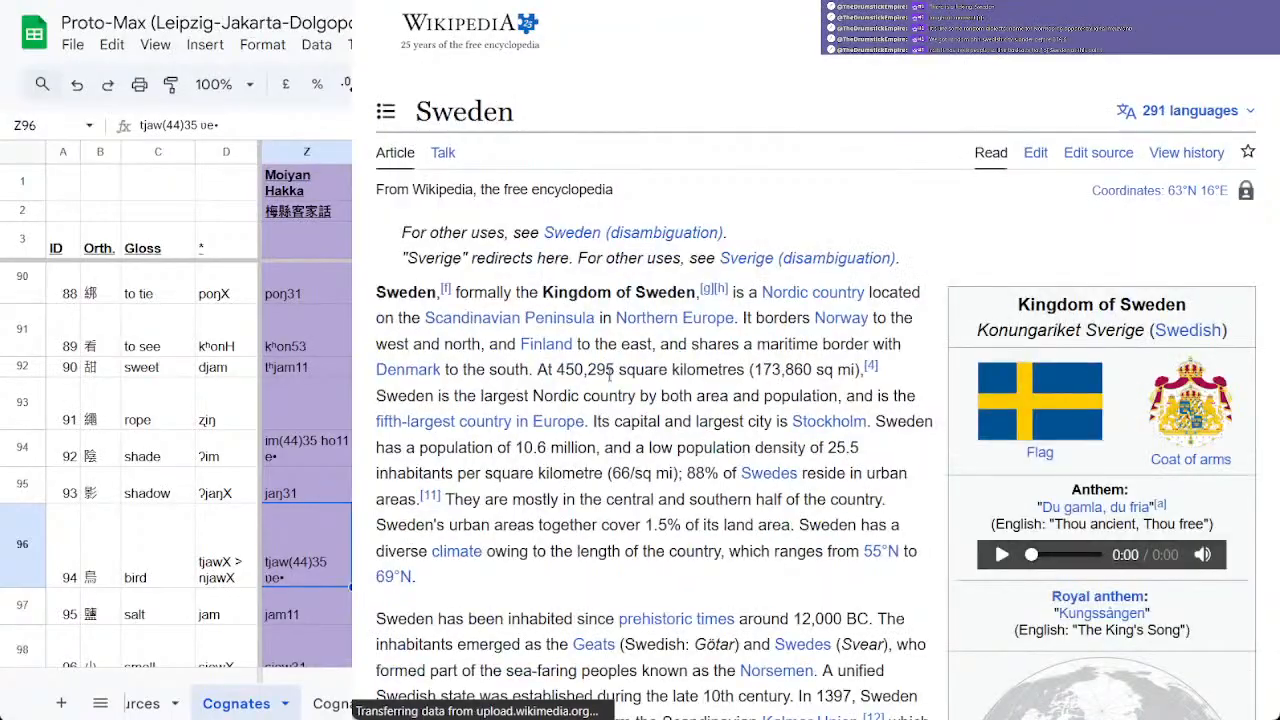
pyautogui.scroll(-7, 645, 355)
pyautogui.scroll(-2, 1050, 378)
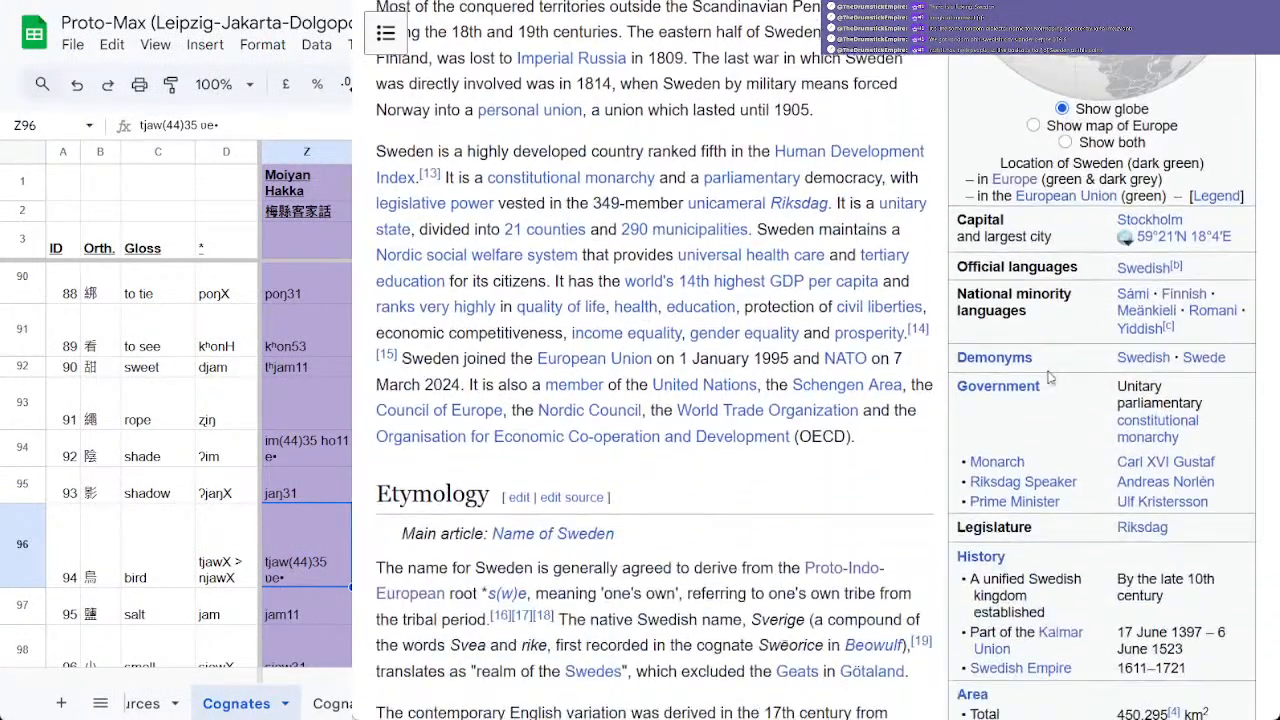
pyautogui.scroll(-2, 1107, 510)
pyautogui.scroll(-1, 1107, 510)
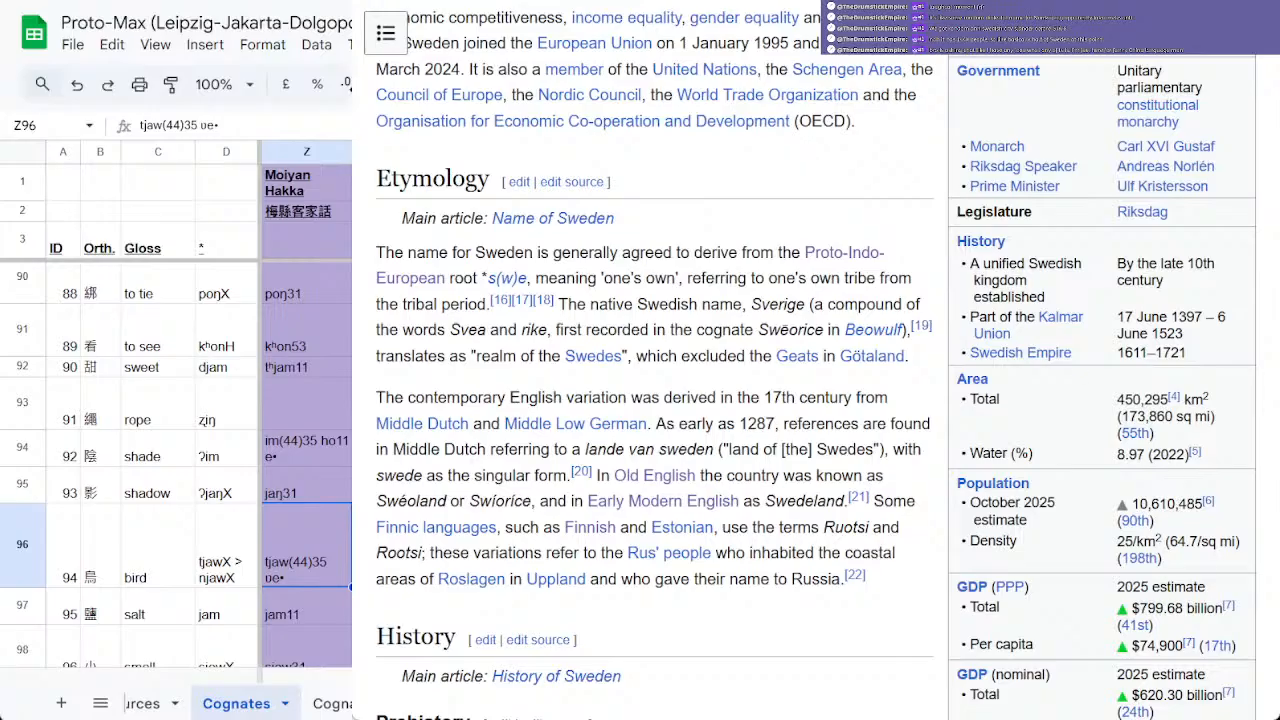
pyautogui.hotkey('ctrl', 'w')
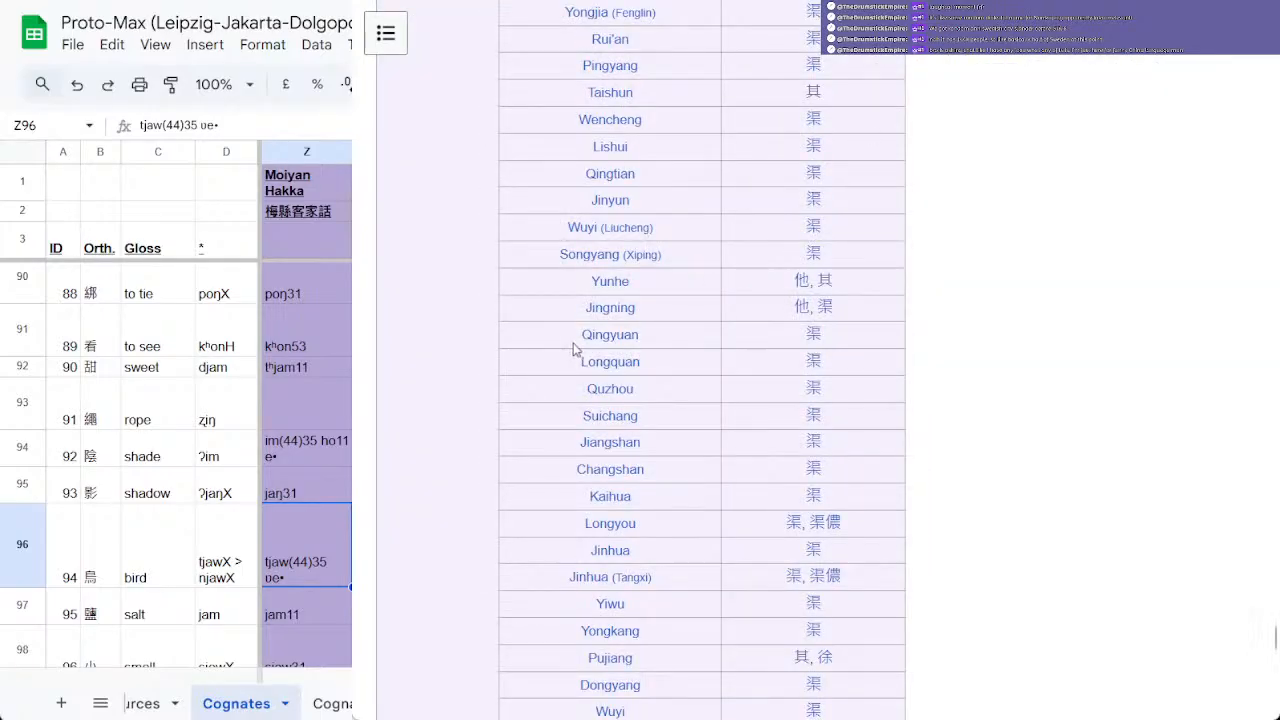
# Step: Close the dialect table page and add the loanword note 星 sjaŋ ~> sen44 in C30 of the Moiyan Hakka sound-change sheet
pyautogui.hotkey('ctrl', 'w')
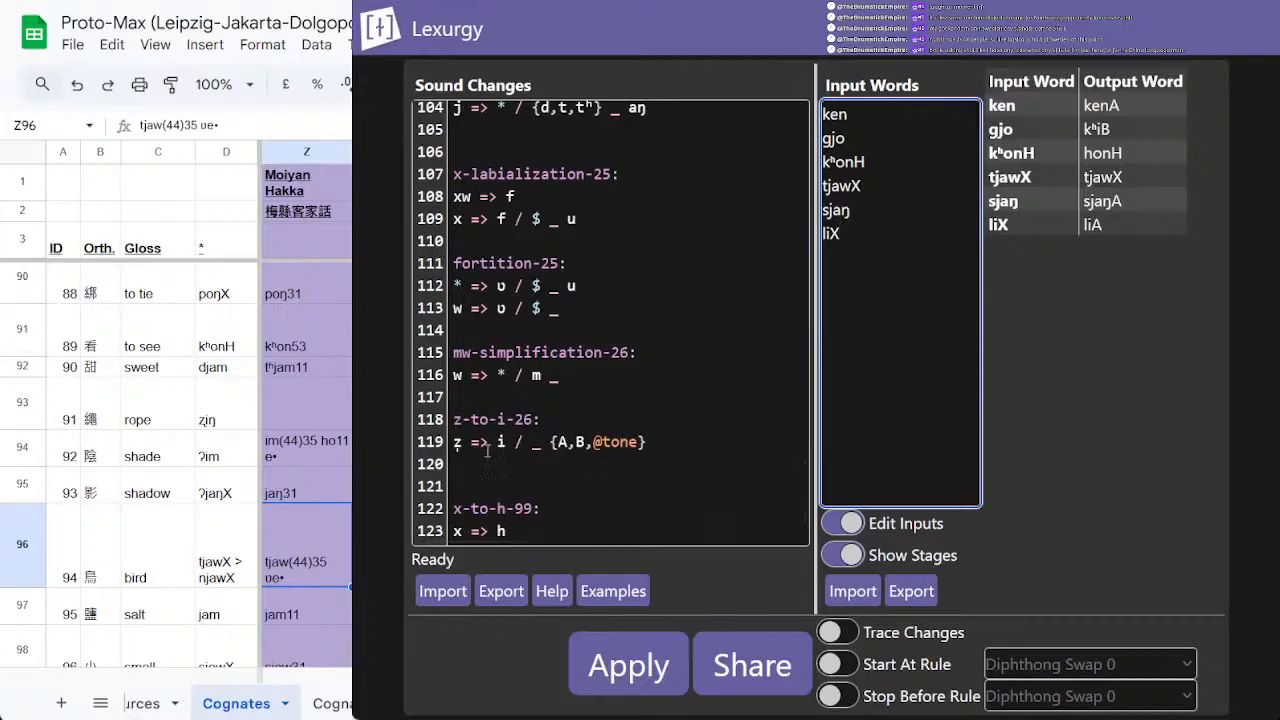
pyautogui.click(418, 708)
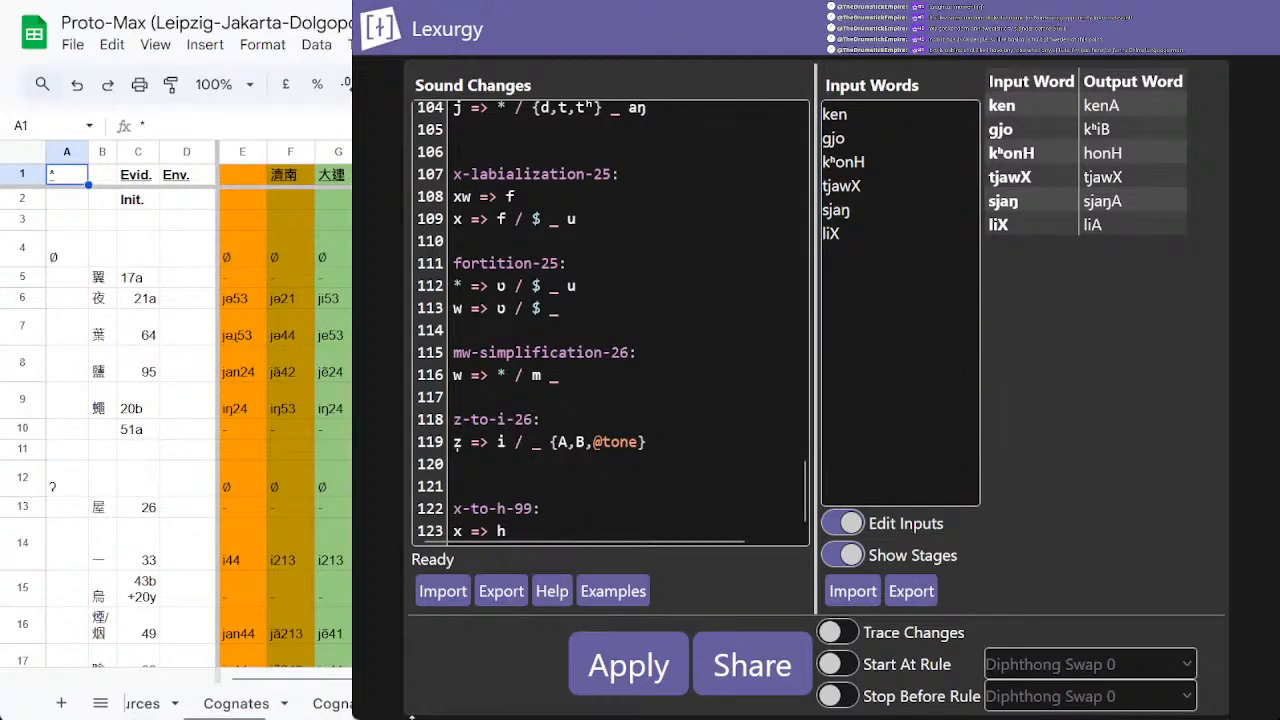
pyautogui.click(330, 703)
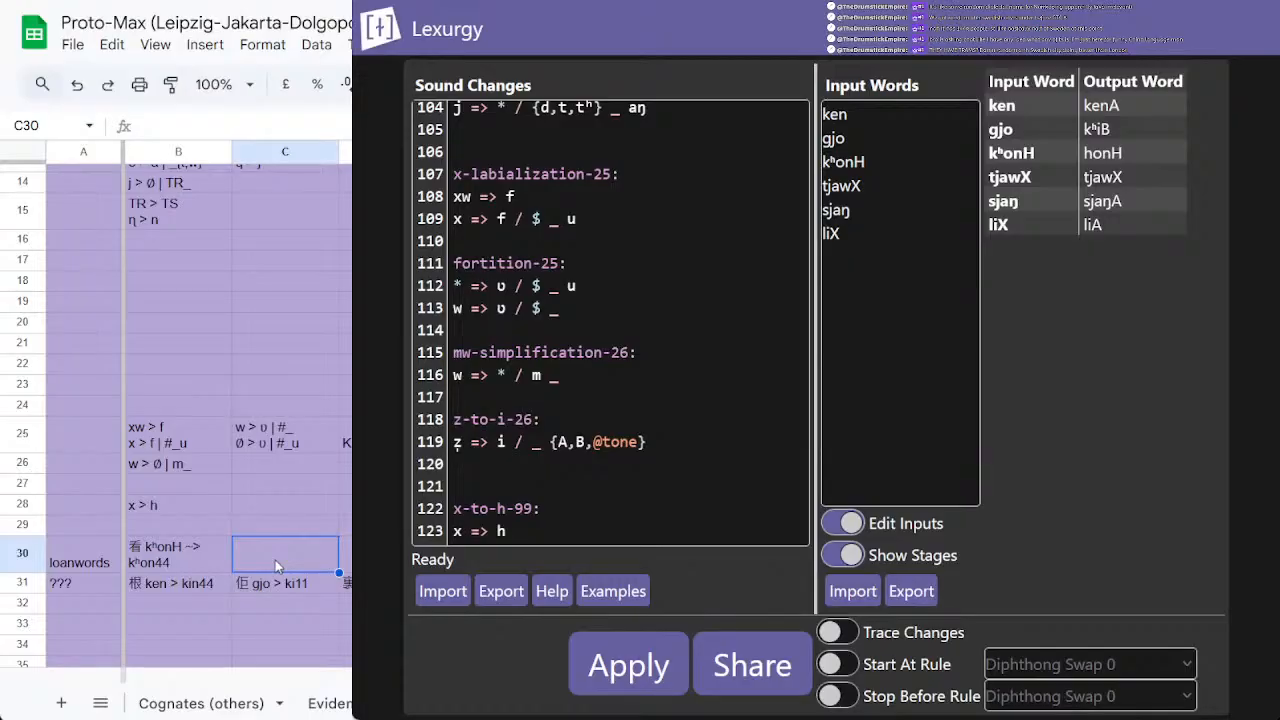
pyautogui.write('丿丶')
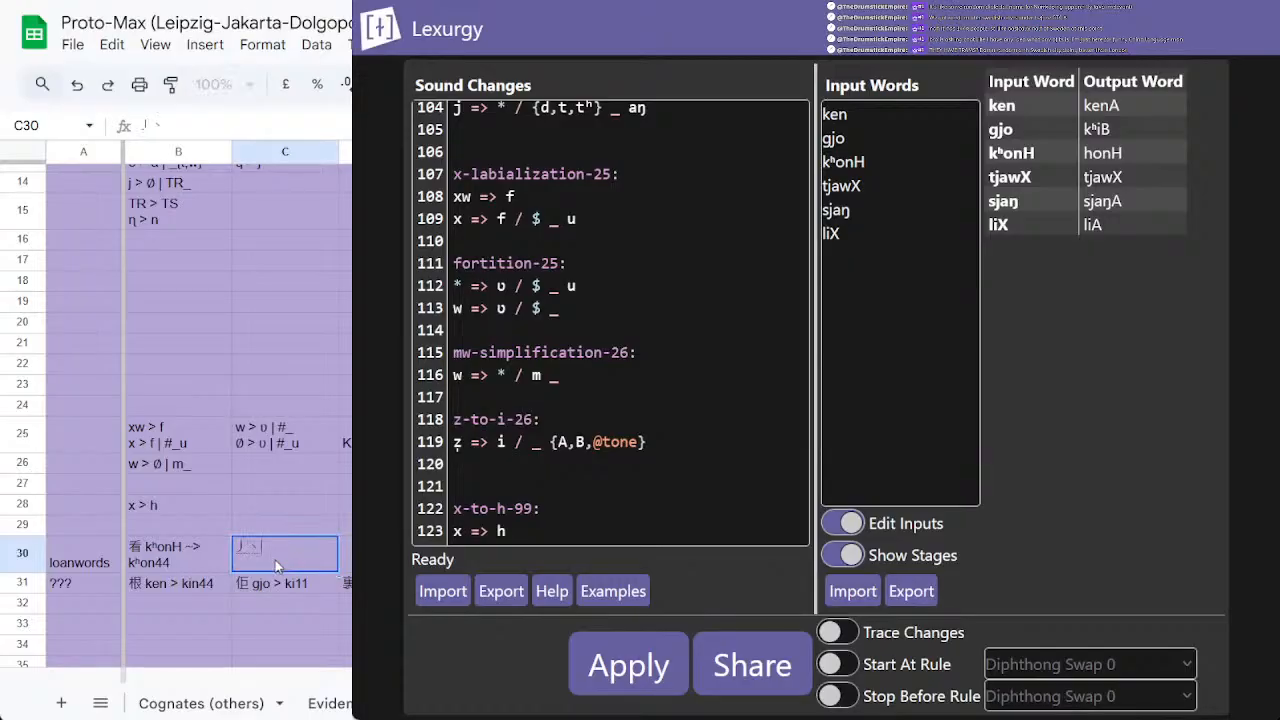
pyautogui.press('BackSpace')
pyautogui.press('BackSpace')
pyautogui.write('丨乙一一一丿一一丨一')
pyautogui.press('Escape')
pyautogui.write('丨乙一一丿')
pyautogui.write('星')
pyautogui.write(' sjang')
pyautogui.press('BackSpace')
pyautogui.press('BackSpace')
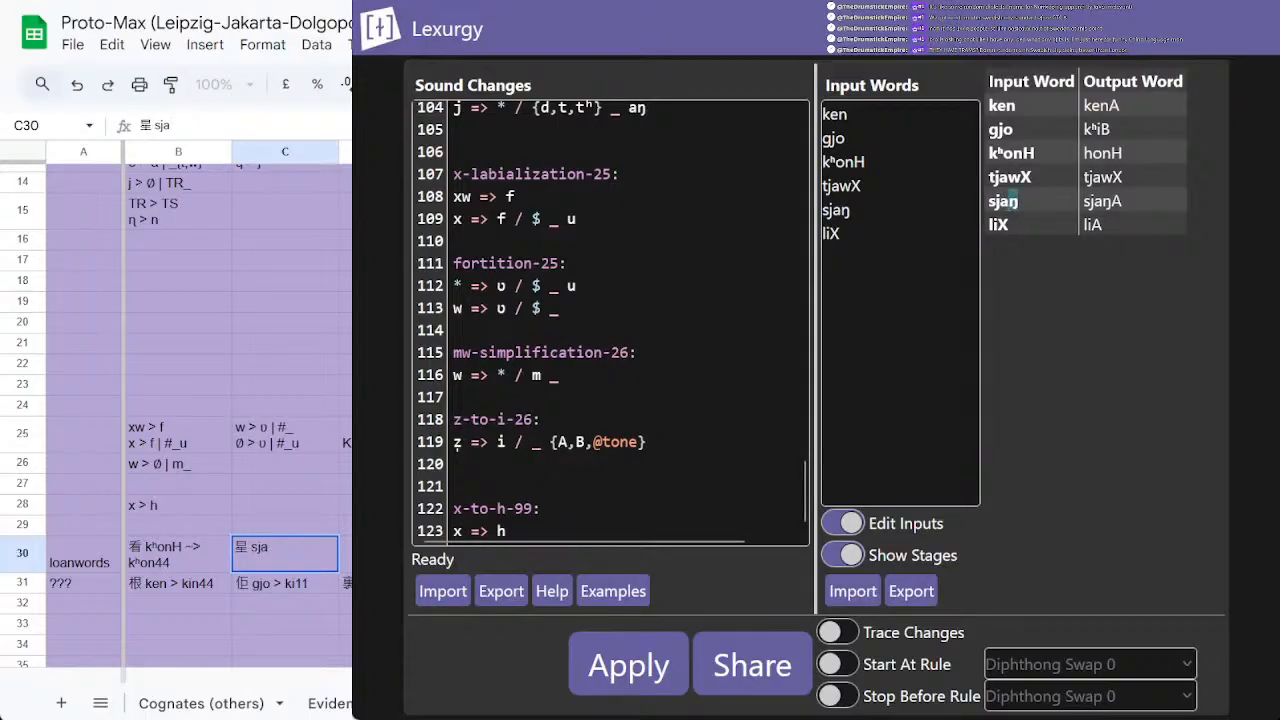
pyautogui.write('ŋ')
pyautogui.write('->')
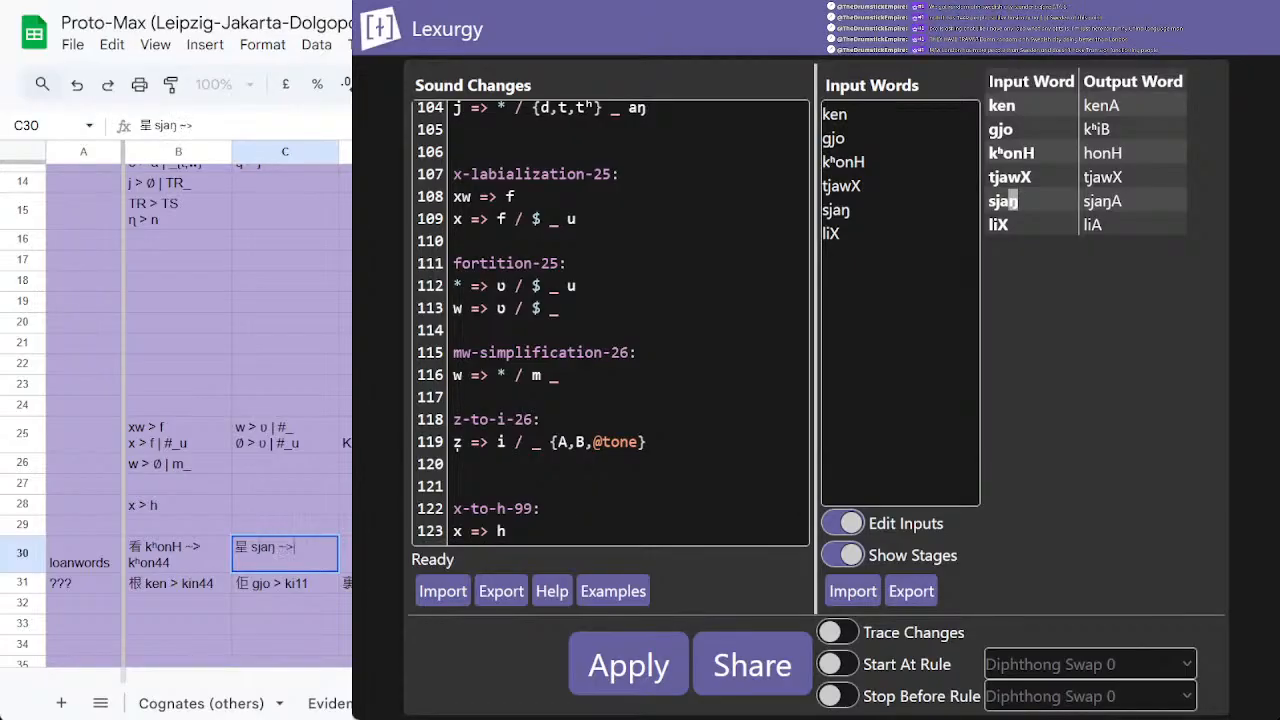
pyautogui.write(' sen44')
pyautogui.press('Return')
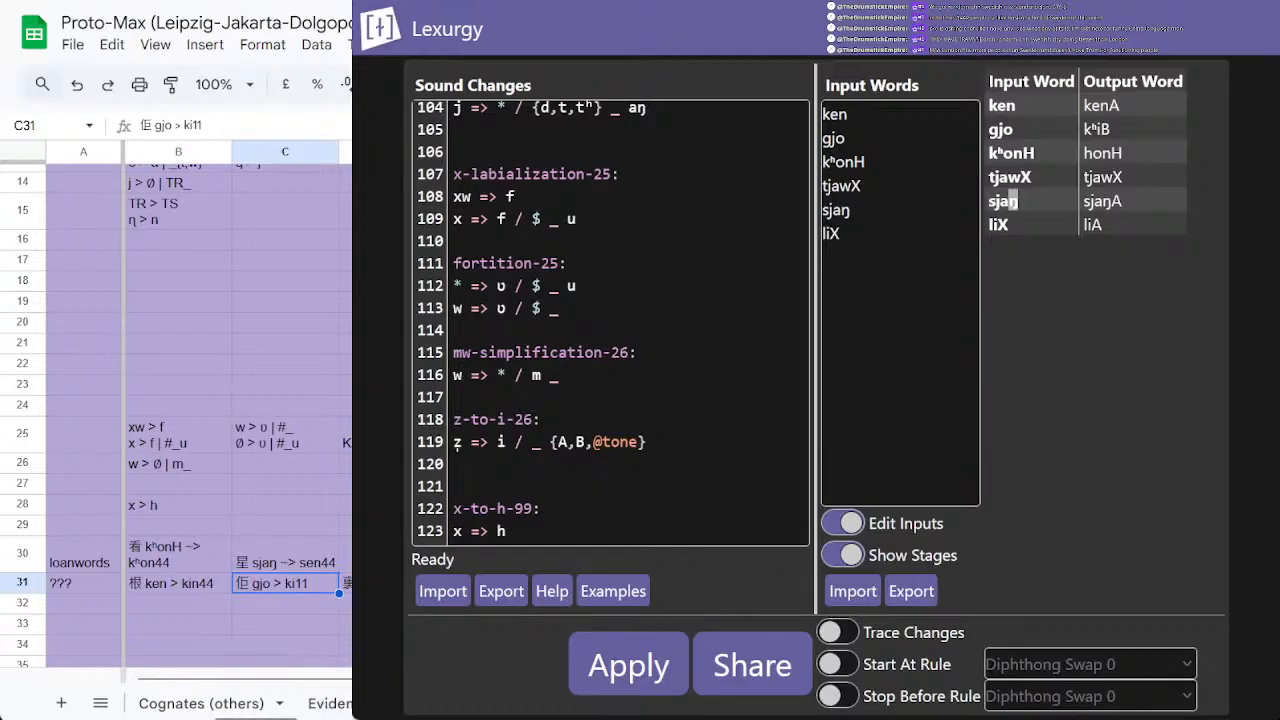
# Step: Import the full Proto-Max word list as Lexurgy's input words and apply the sound changes to it
pyautogui.click(170, 606)
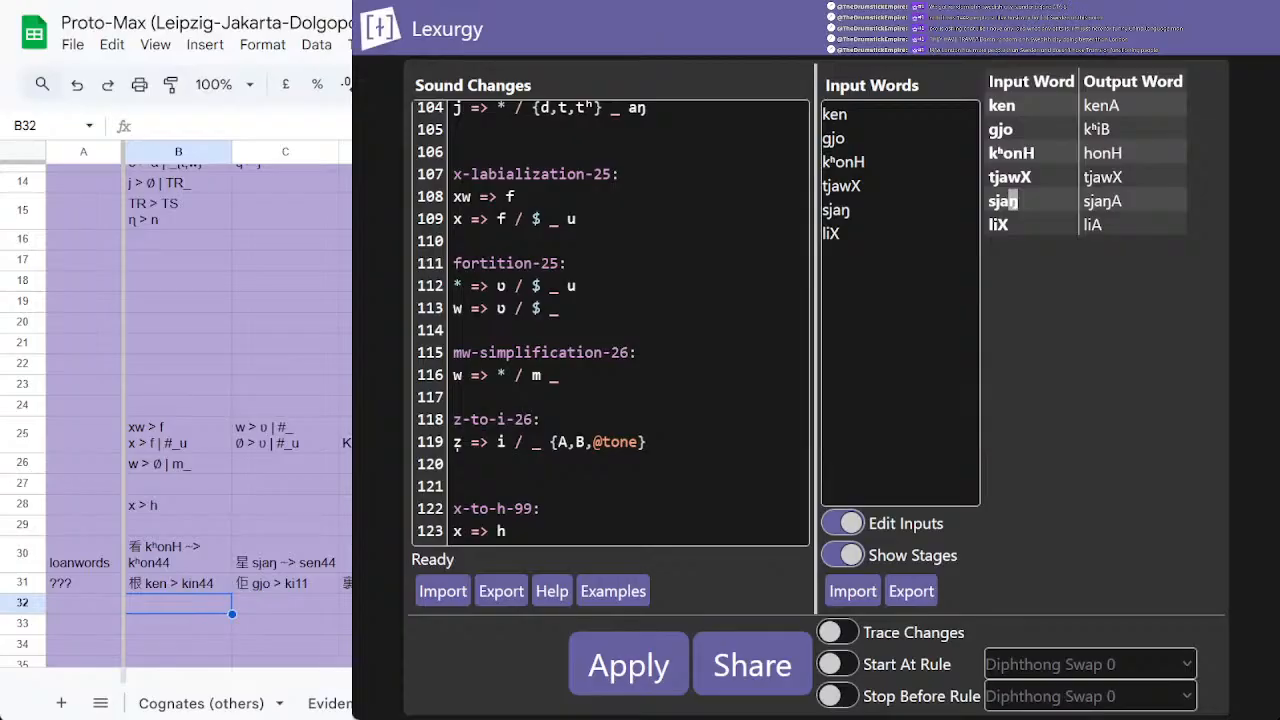
pyautogui.click(958, 417)
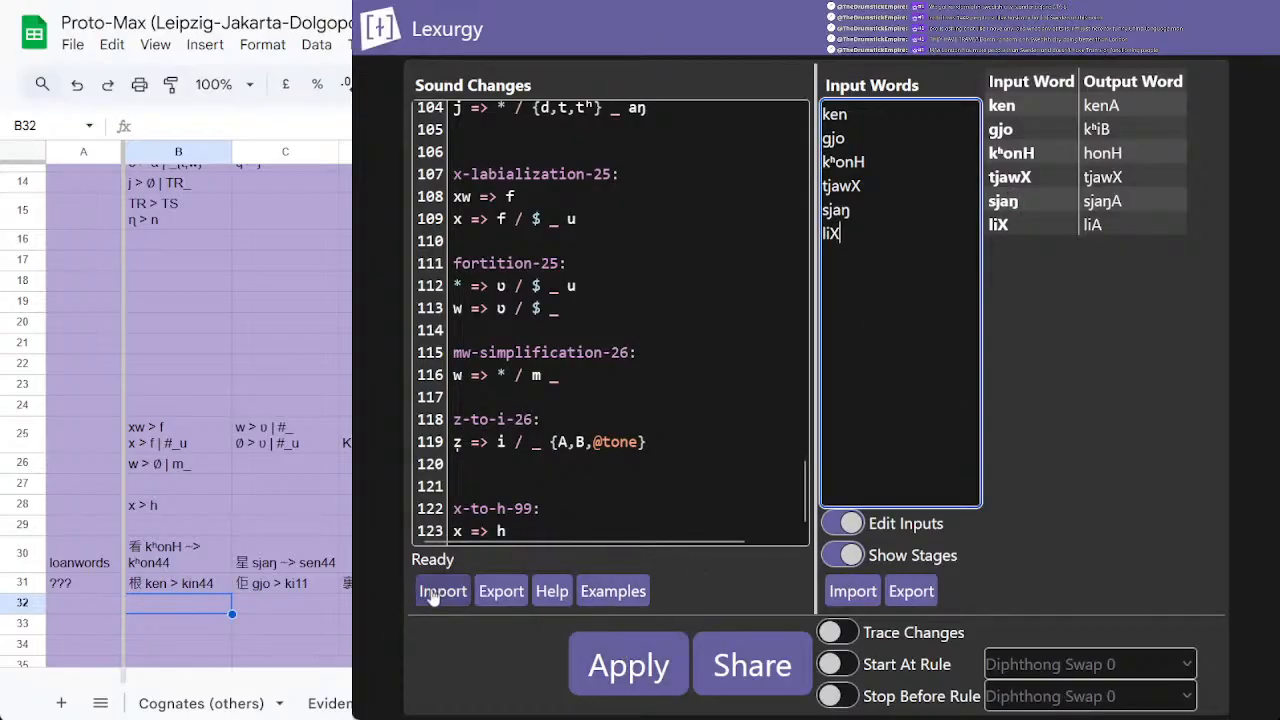
pyautogui.click(860, 596)
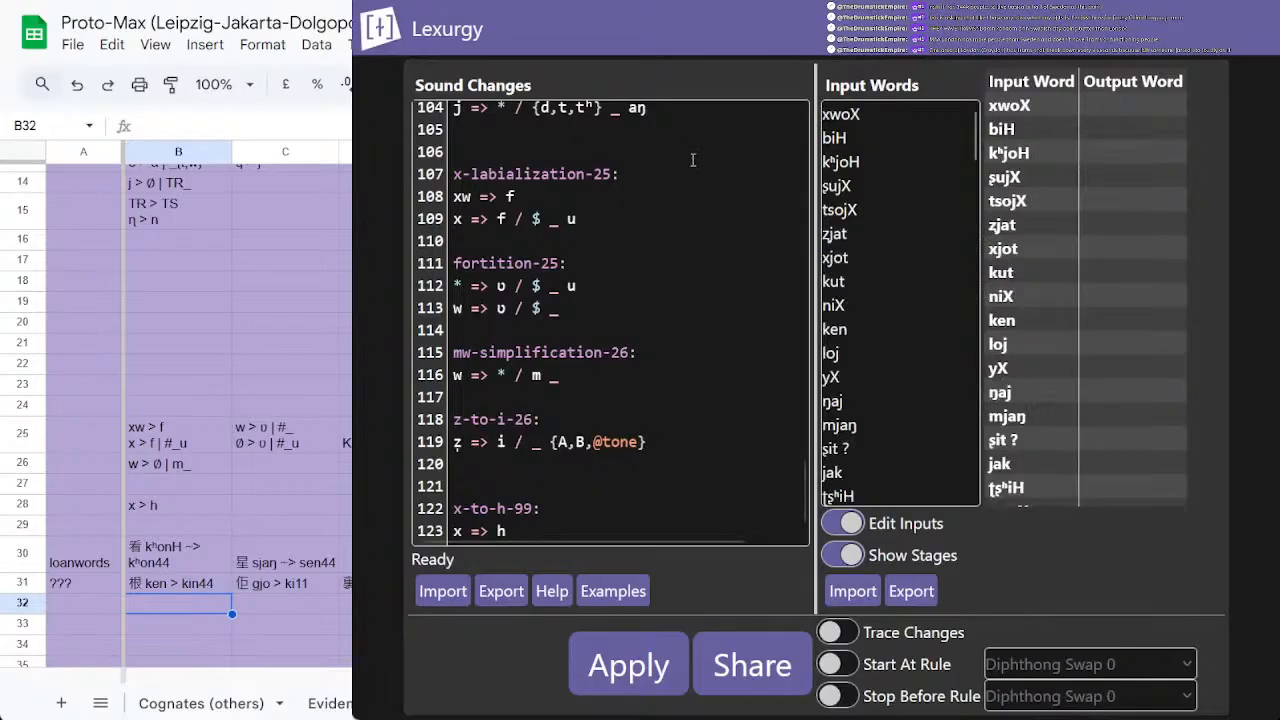
pyautogui.click(645, 683)
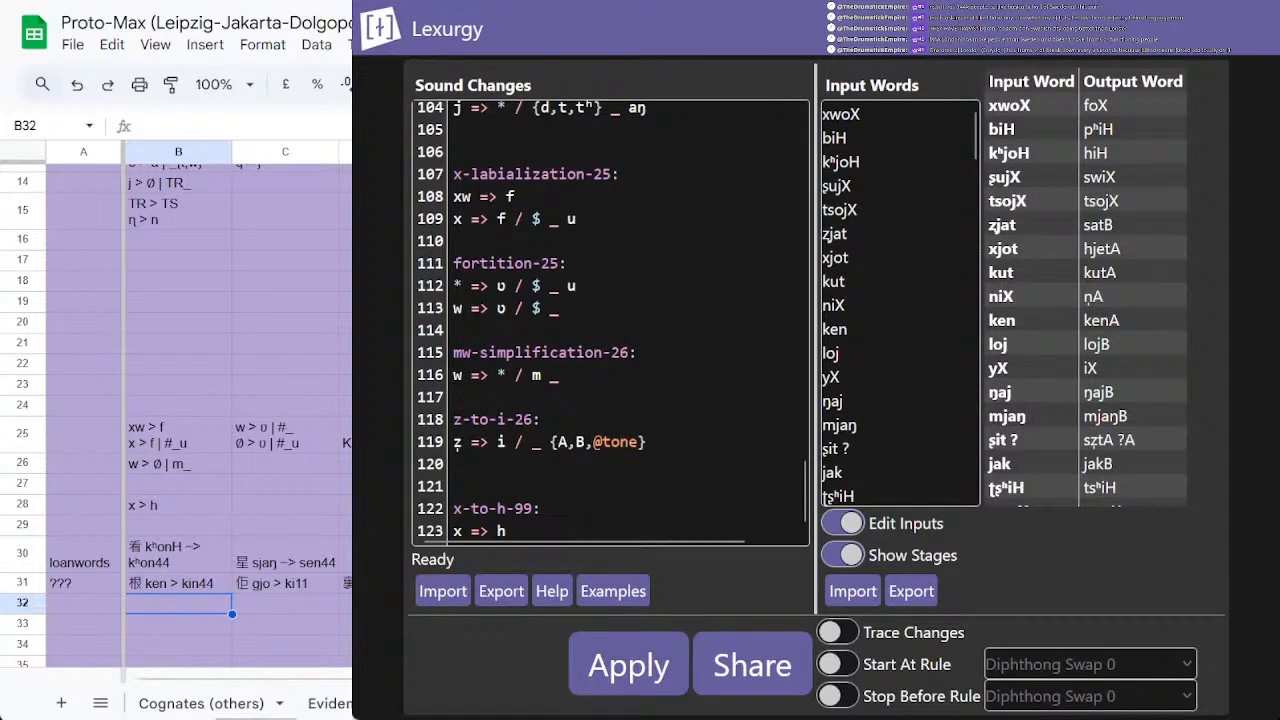
# Step: Compare Lexurgy's outputs with the Moiyan Hakka forms of fire, to go, water and mouth in the Cognates sheet
pyautogui.scroll(2, 212, 711)
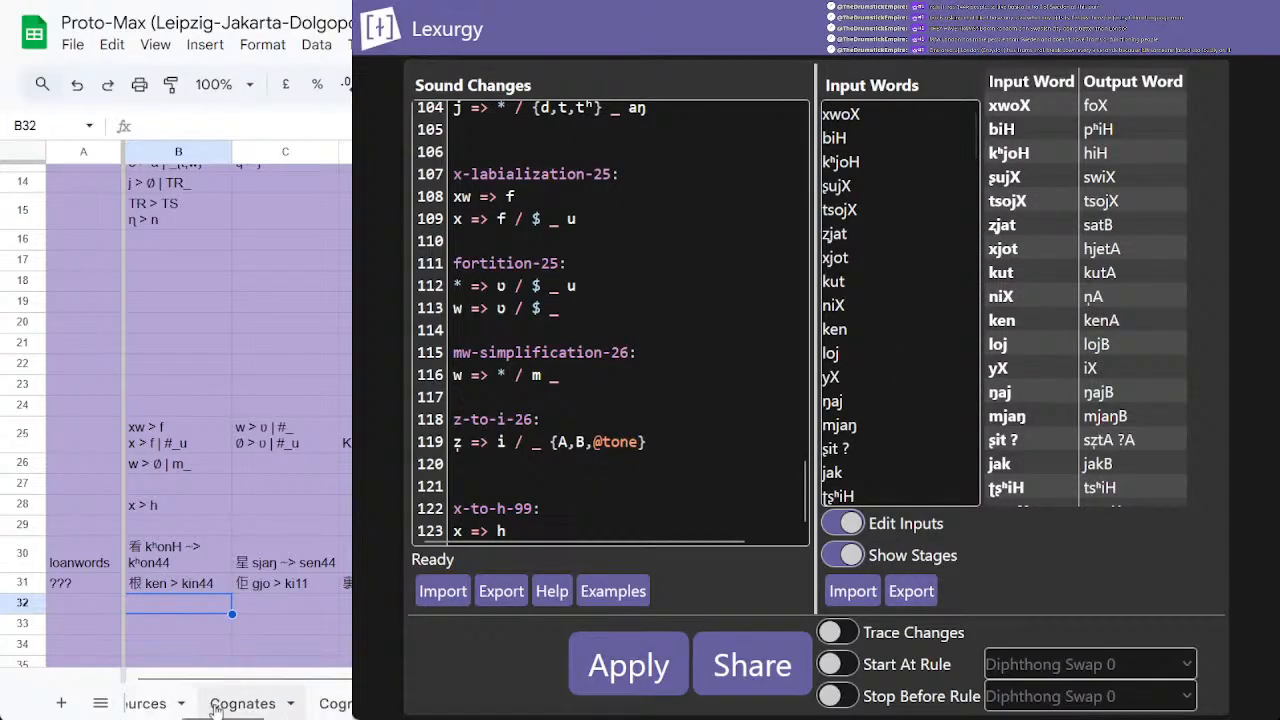
pyautogui.click(216, 709)
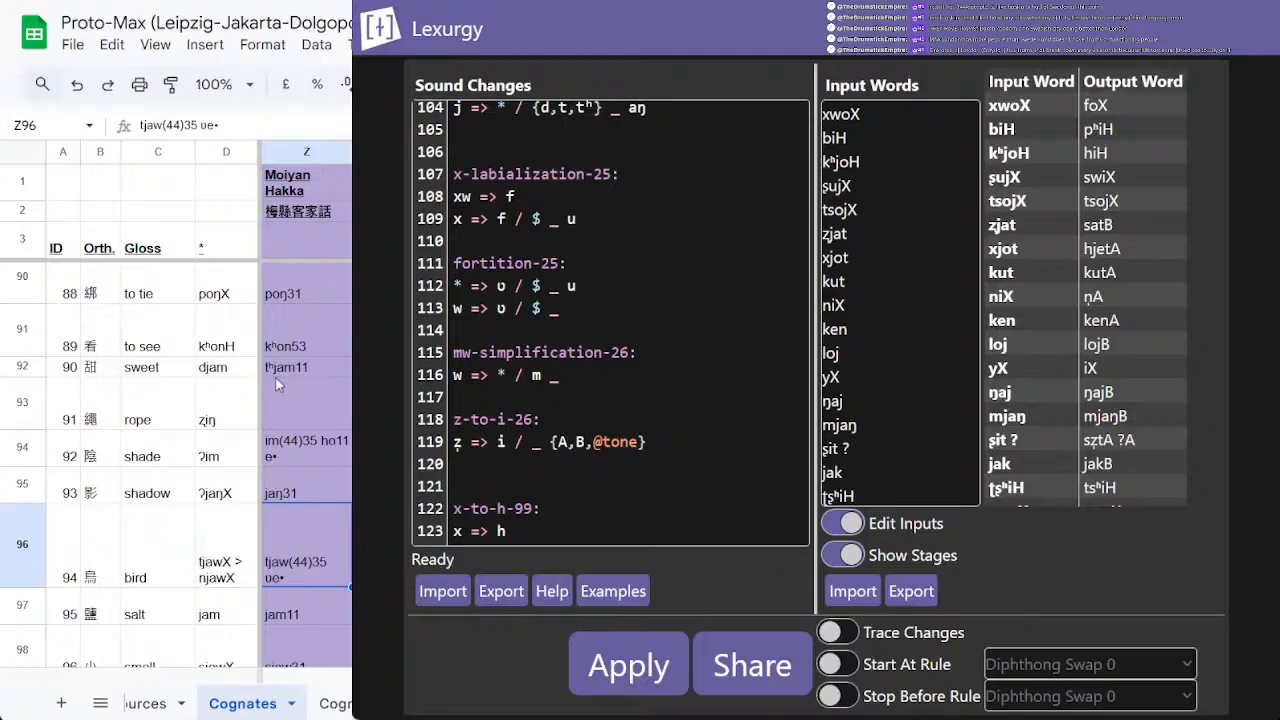
pyautogui.scroll(10, 275, 376)
pyautogui.scroll(15, 275, 390)
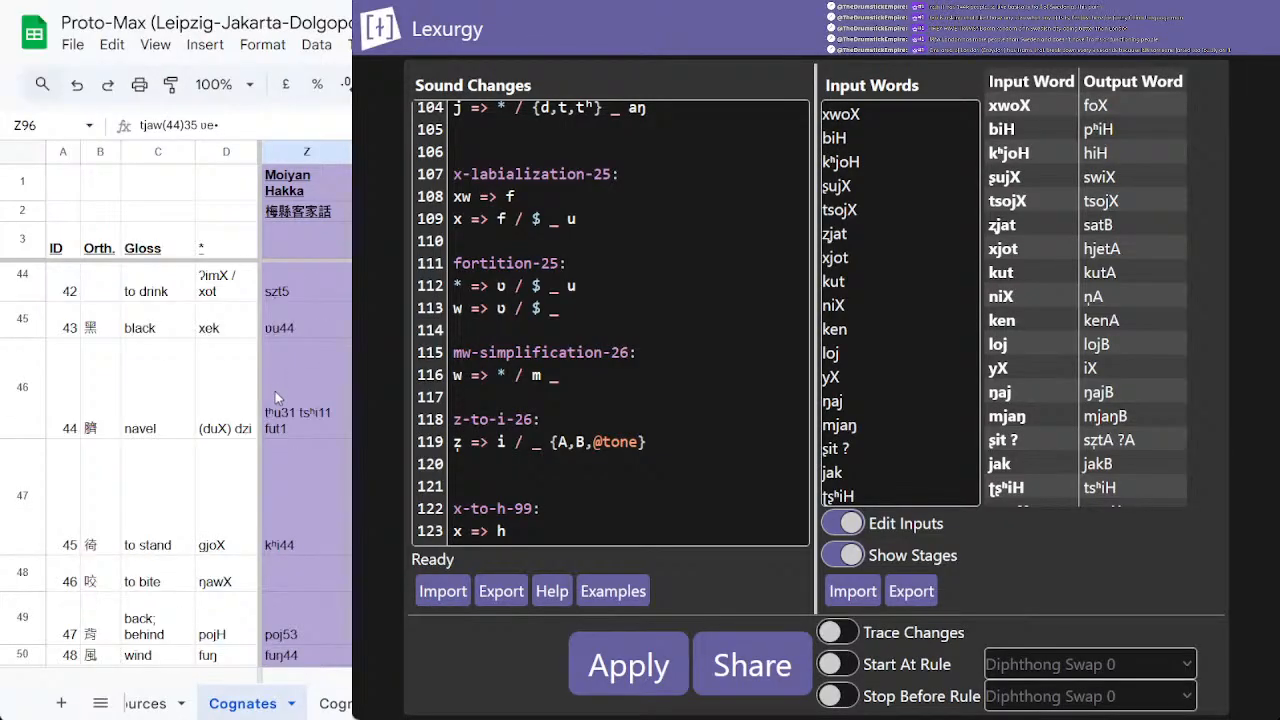
pyautogui.scroll(5, 275, 414)
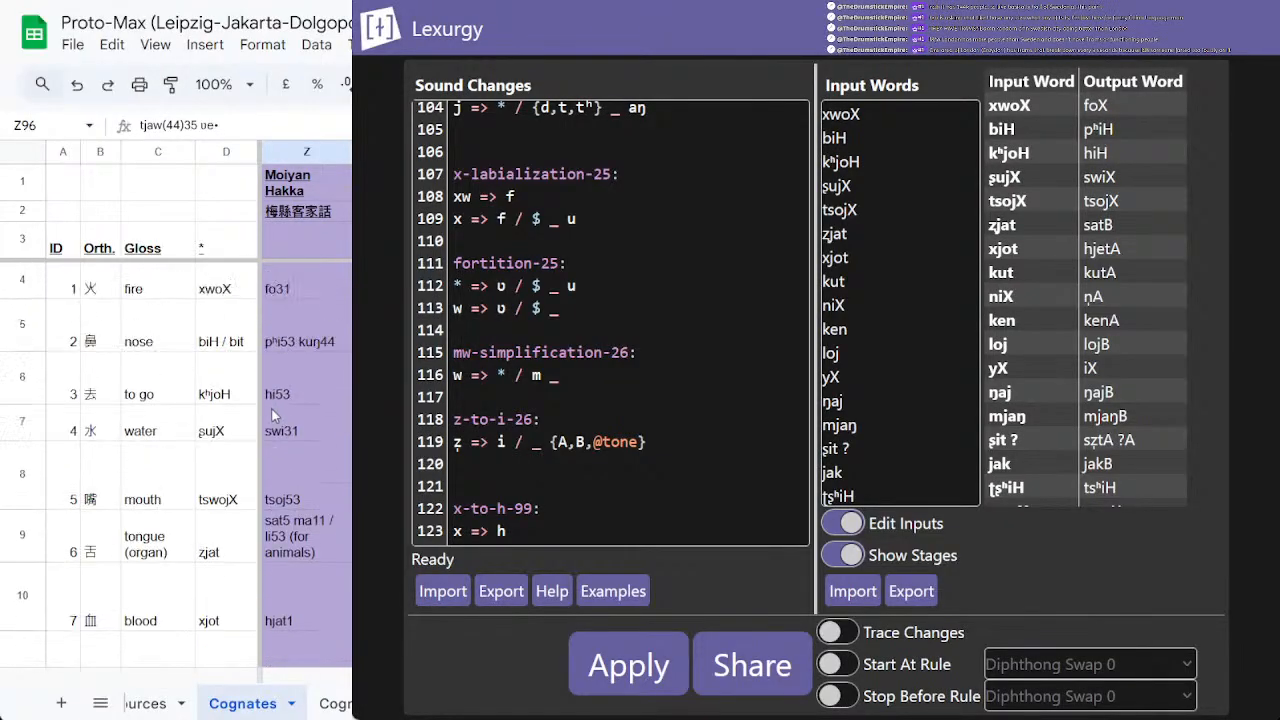
pyautogui.click(322, 280)
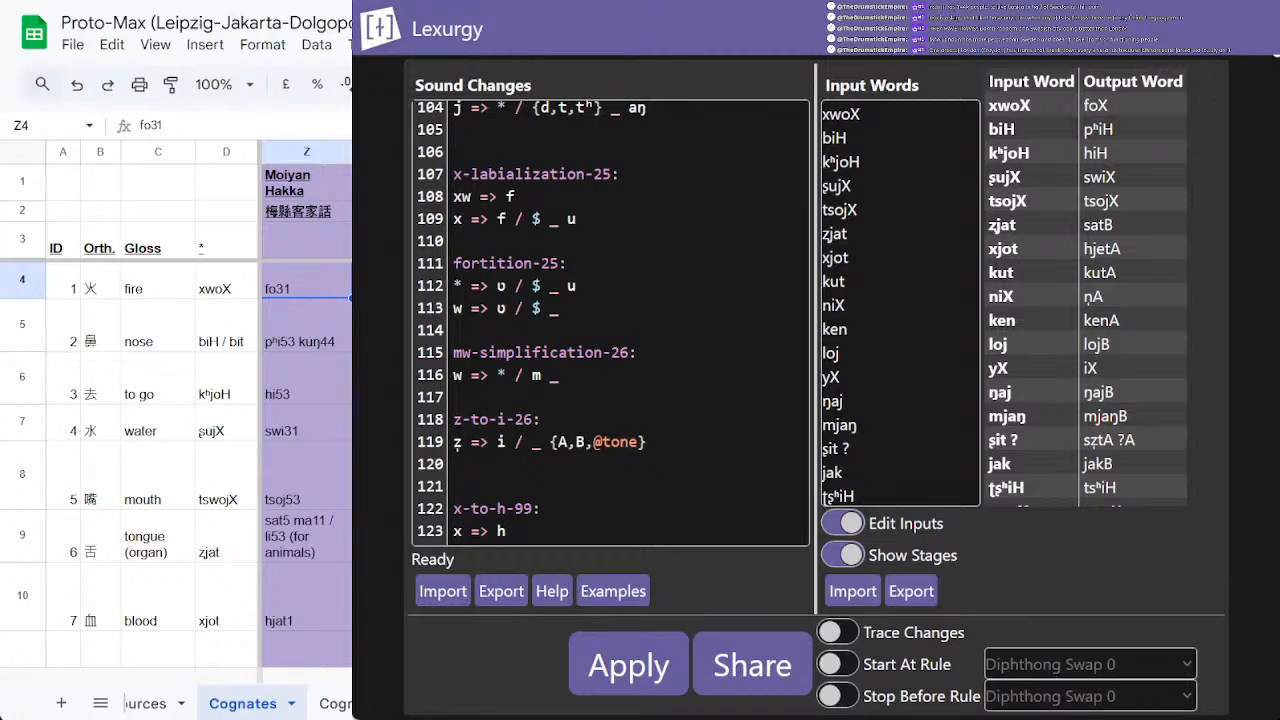
pyautogui.click(302, 394)
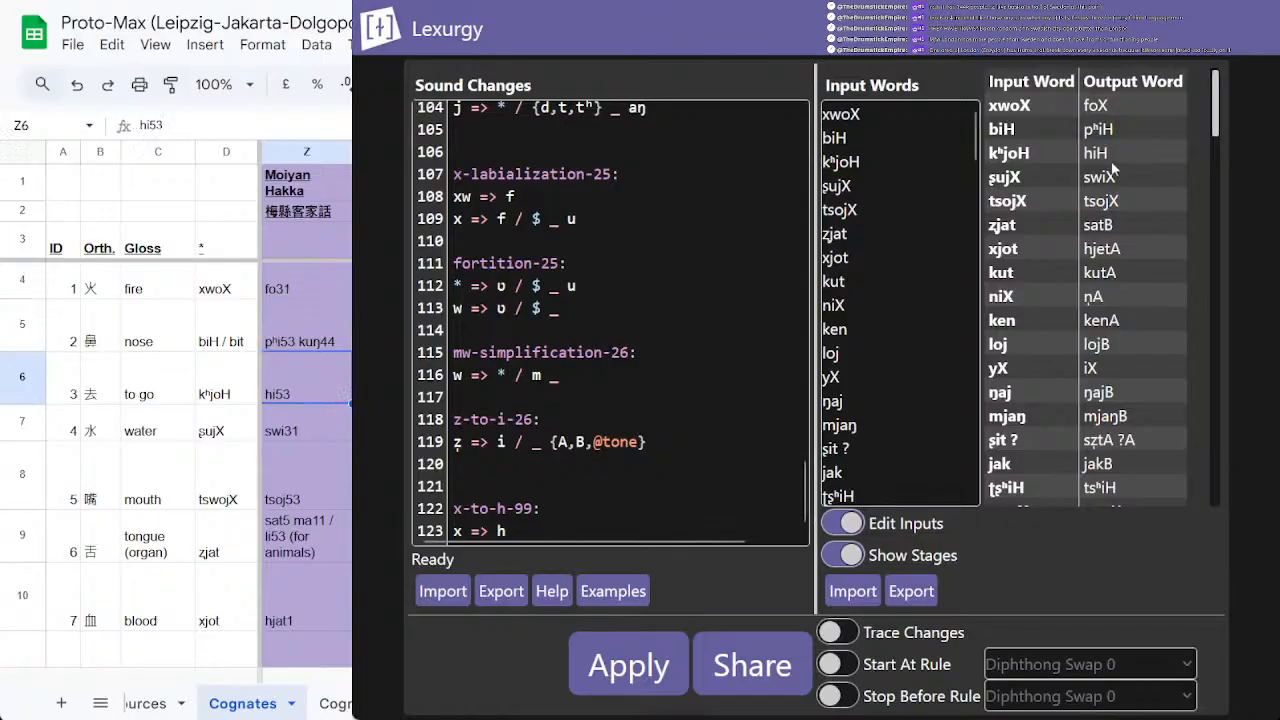
pyautogui.click(277, 437)
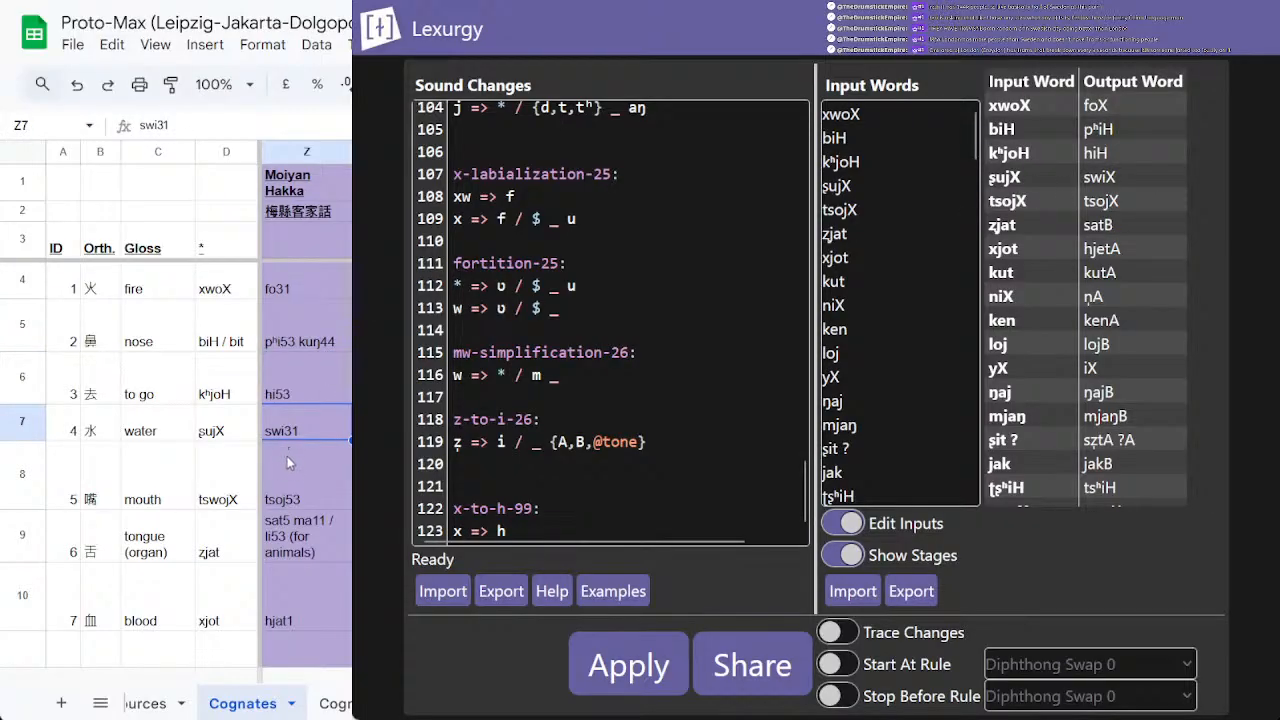
pyautogui.click(286, 466)
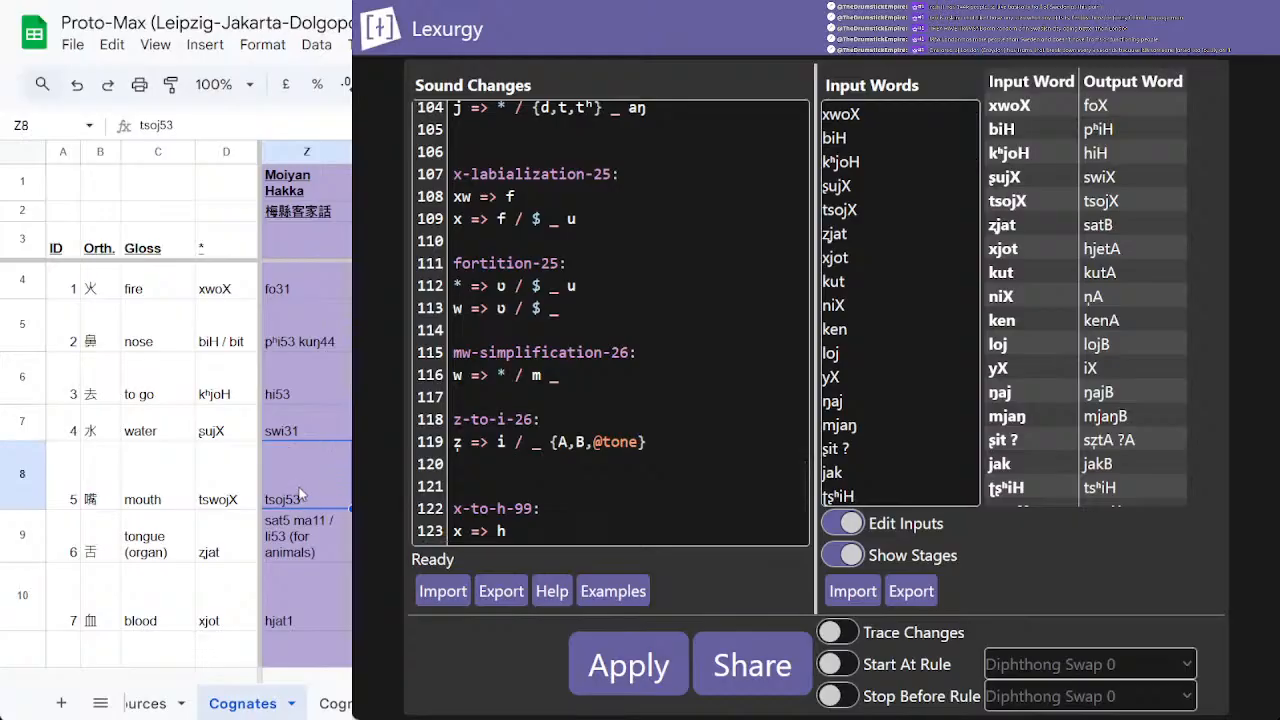
pyautogui.doubleClick(300, 488)
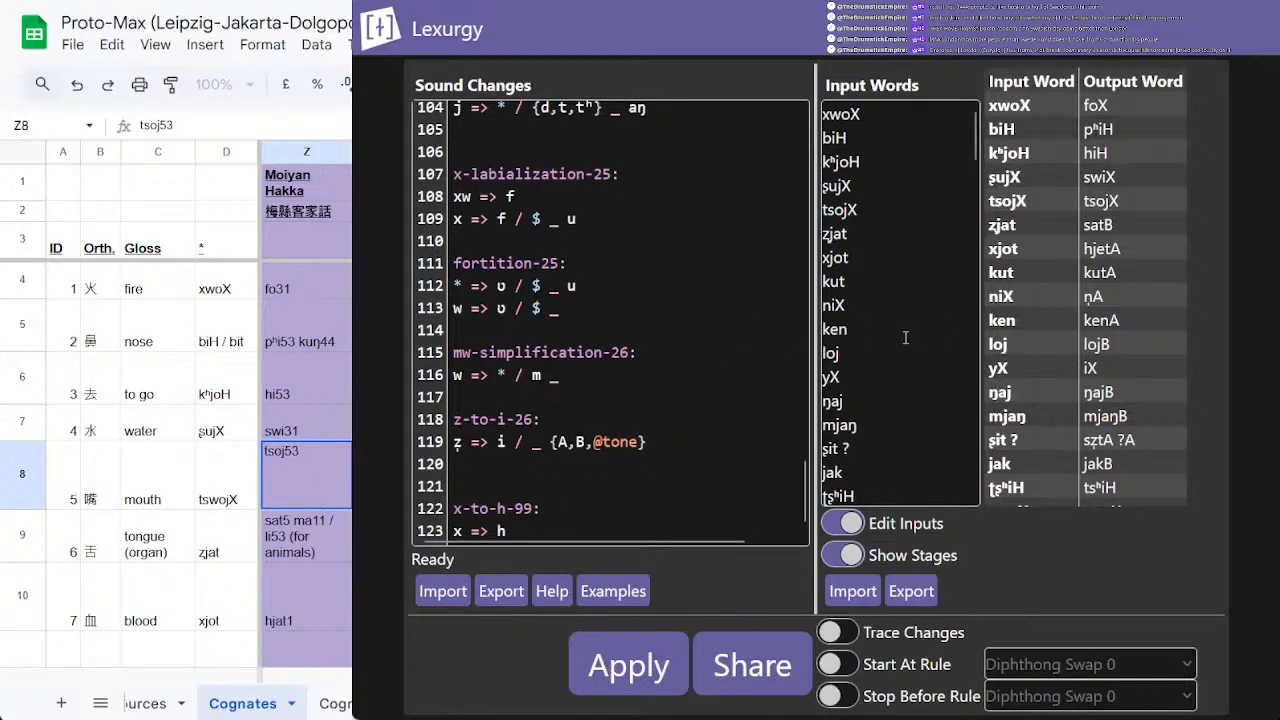
pyautogui.press('Tab')
pyautogui.click(301, 500)
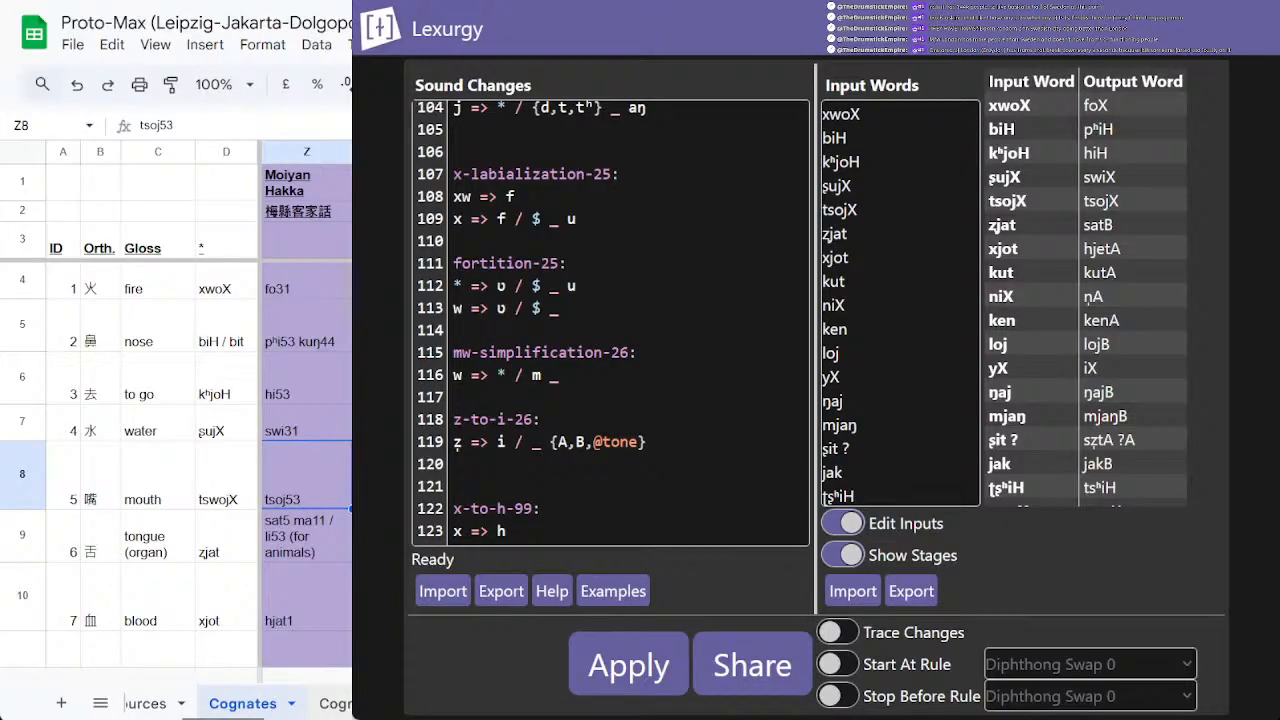
pyautogui.click(876, 236)
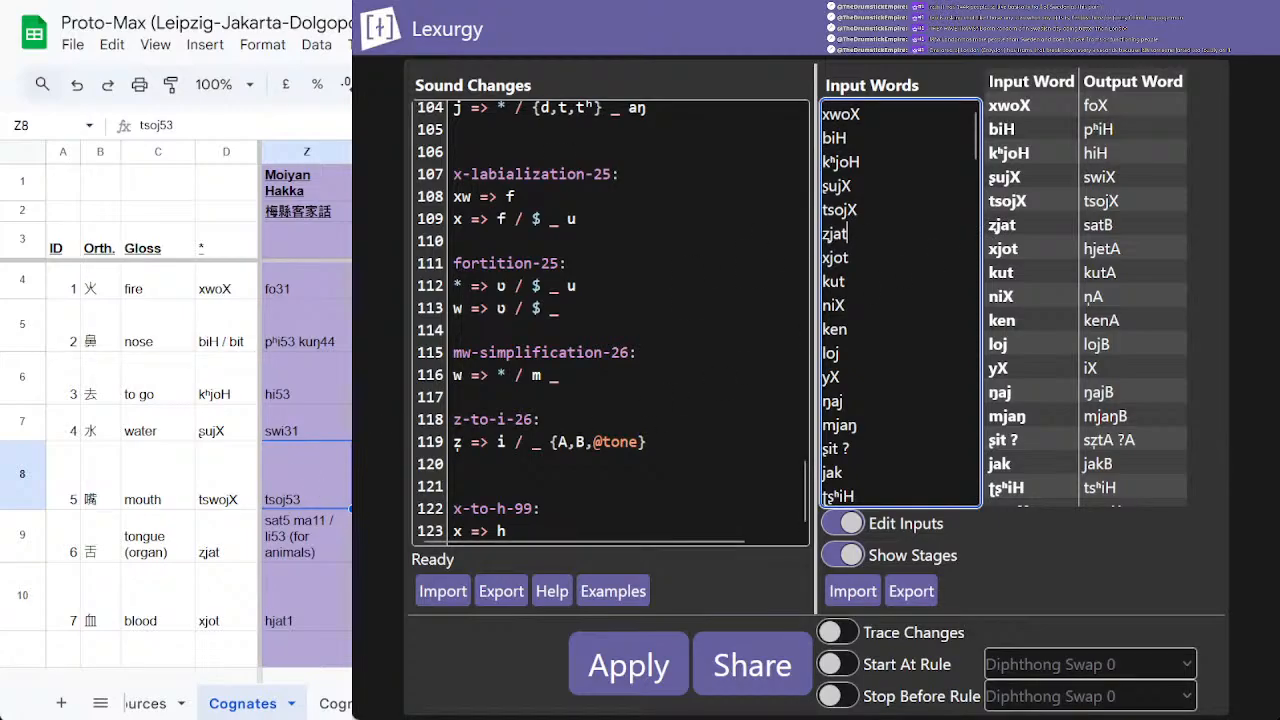
# Step: Return to the Moiyan Hakka sound-change sheet and add a loanword note for 嘴 (tsojX) in D30
pyautogui.click(335, 704)
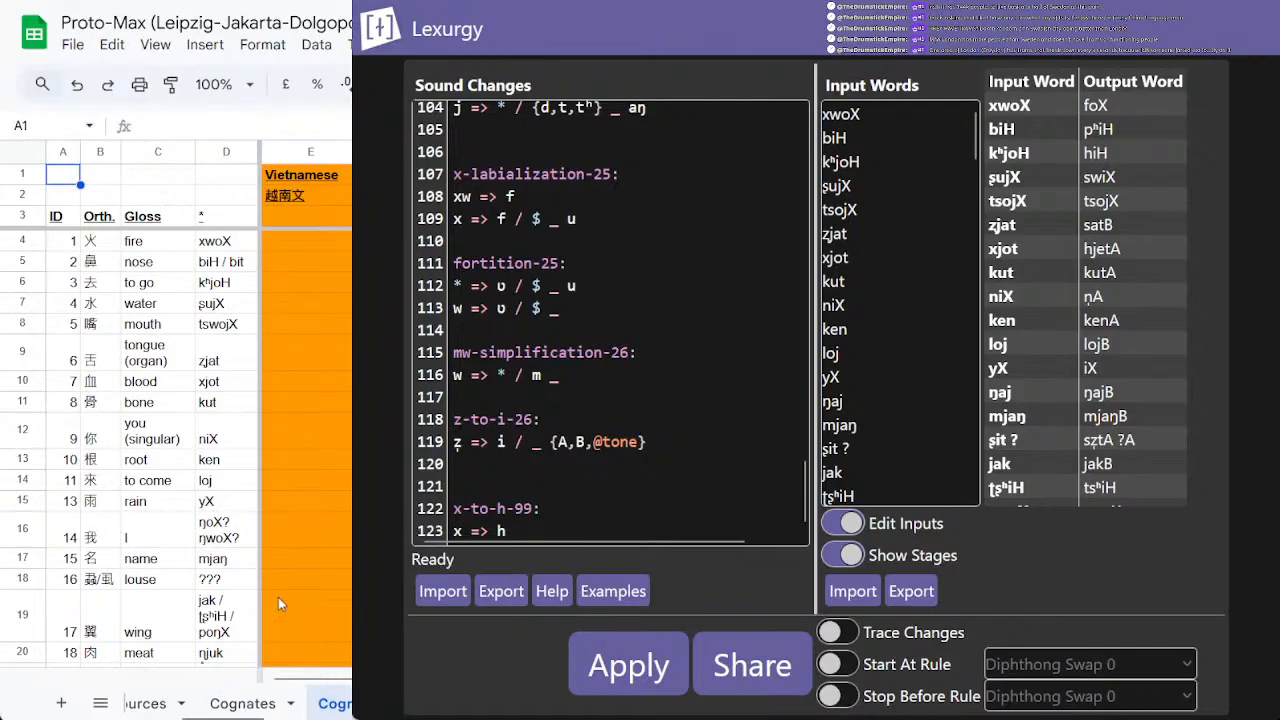
pyautogui.click(255, 703)
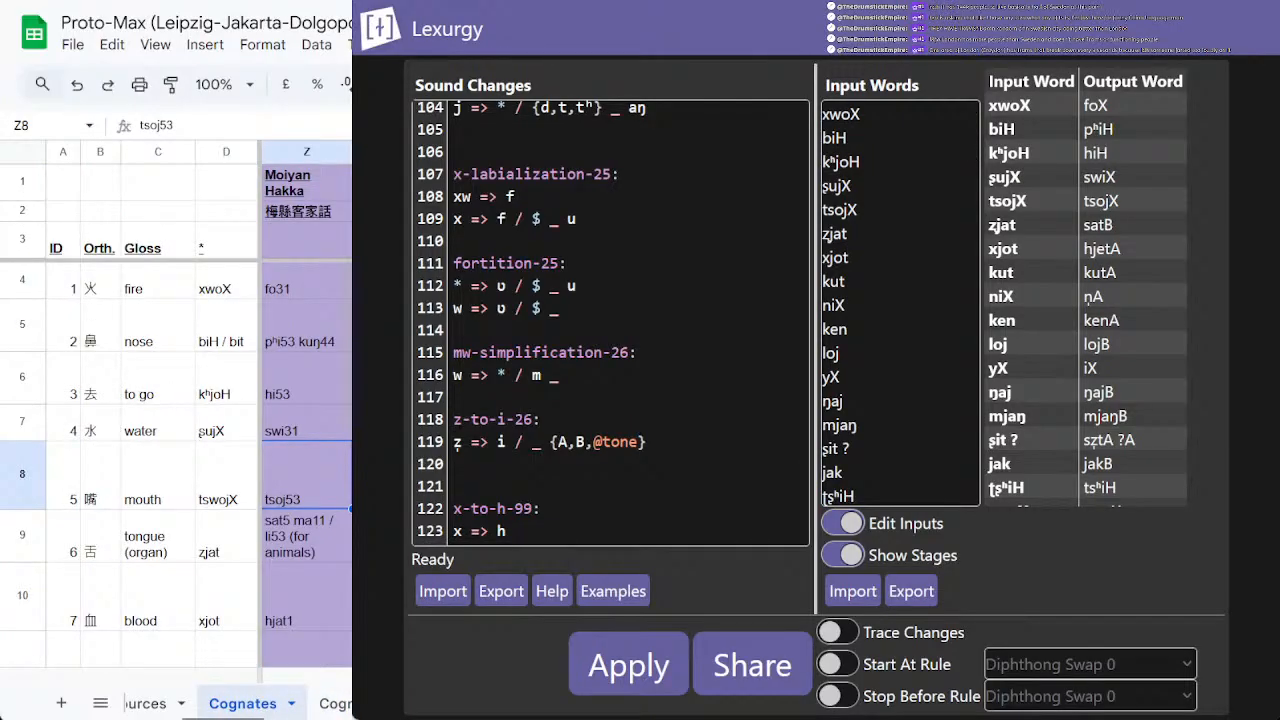
pyautogui.click(370, 706)
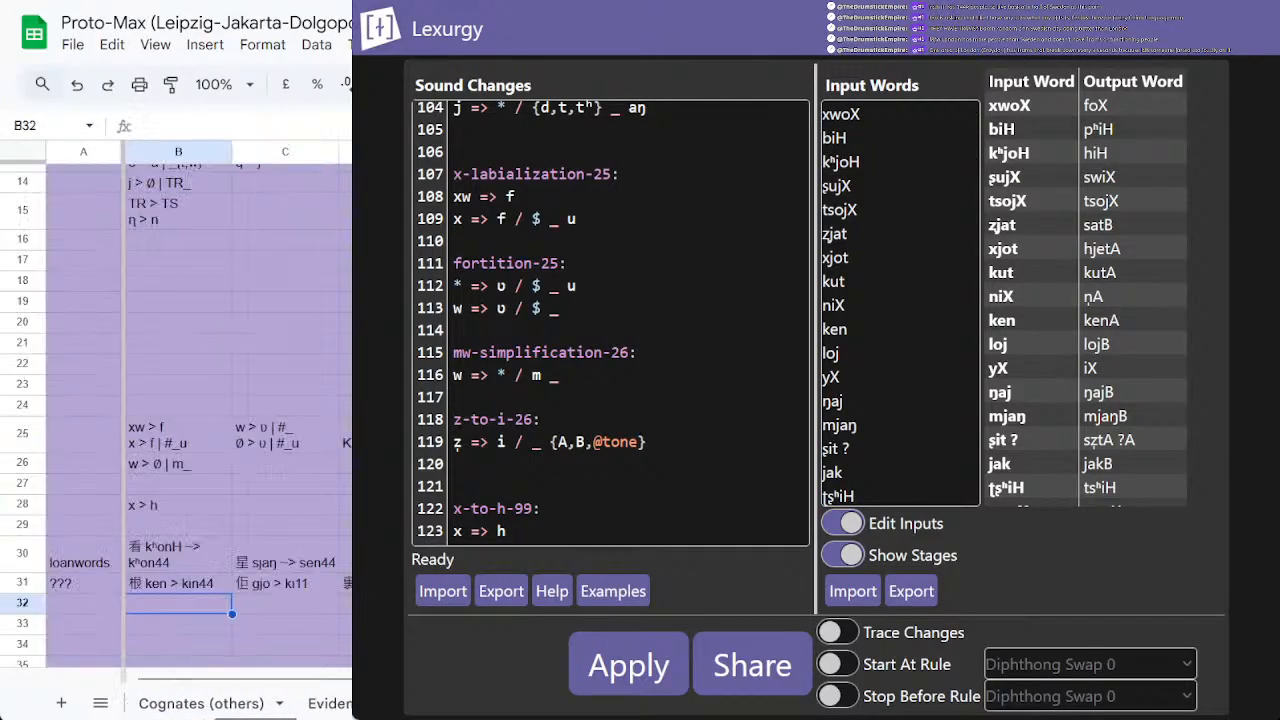
pyautogui.click(346, 554)
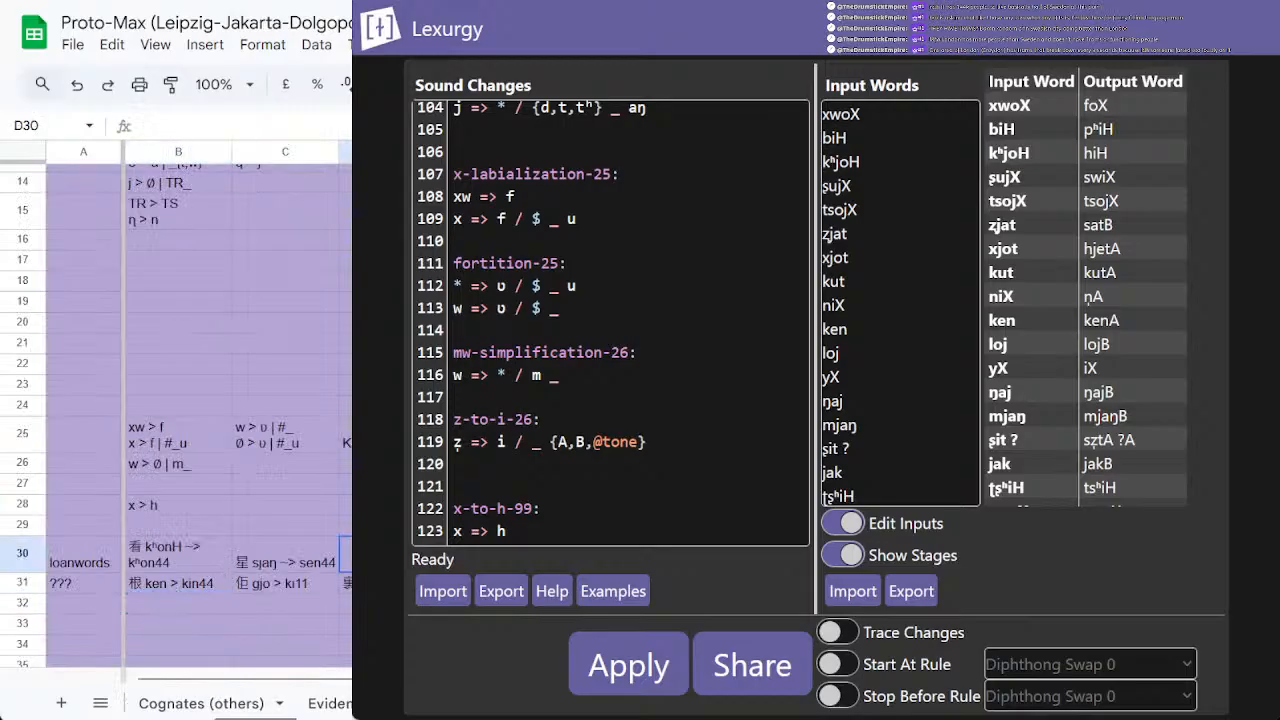
pyautogui.write('之')
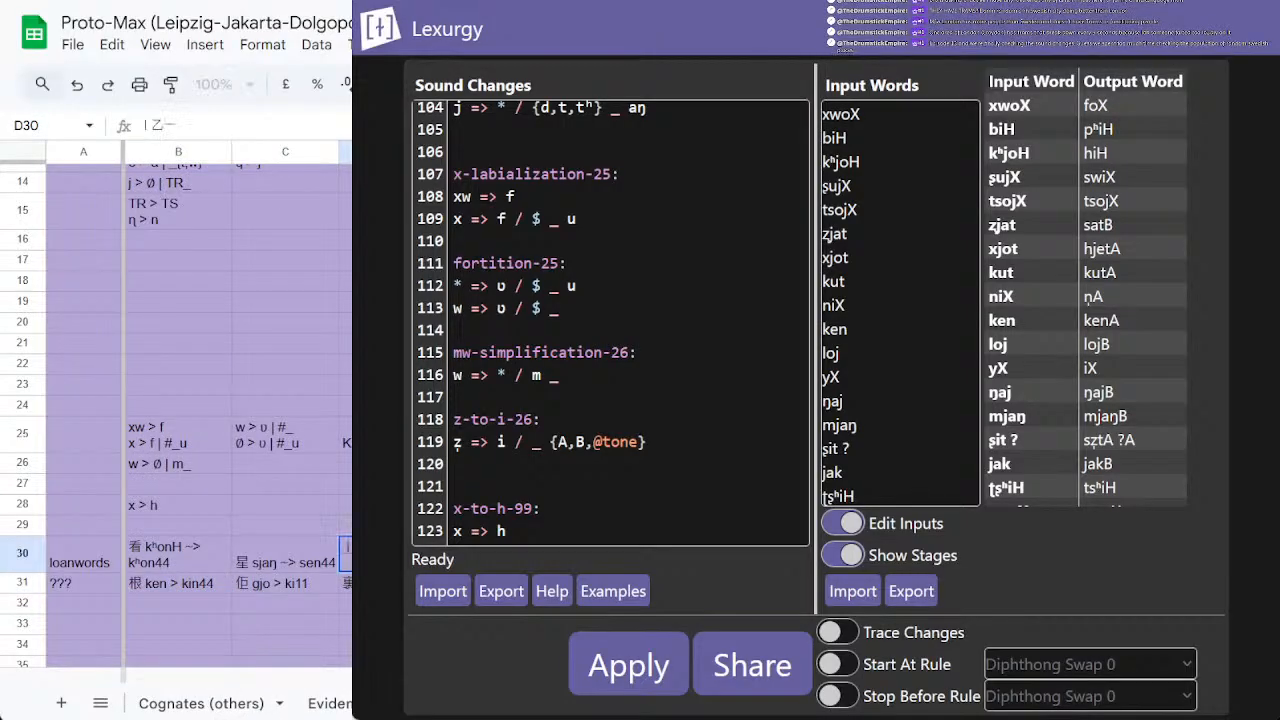
pyautogui.write('一丨一丿乙丿')
pyautogui.press('space')
pyautogui.write('tsojX -> tsojX')
pyautogui.press('BackSpace')
pyautogui.write('X')
# Step: Replace the tone numbers with the tone letter A in the 星 and 看 loanword notes in C30 and B30
pyautogui.doubleClick(285, 553)
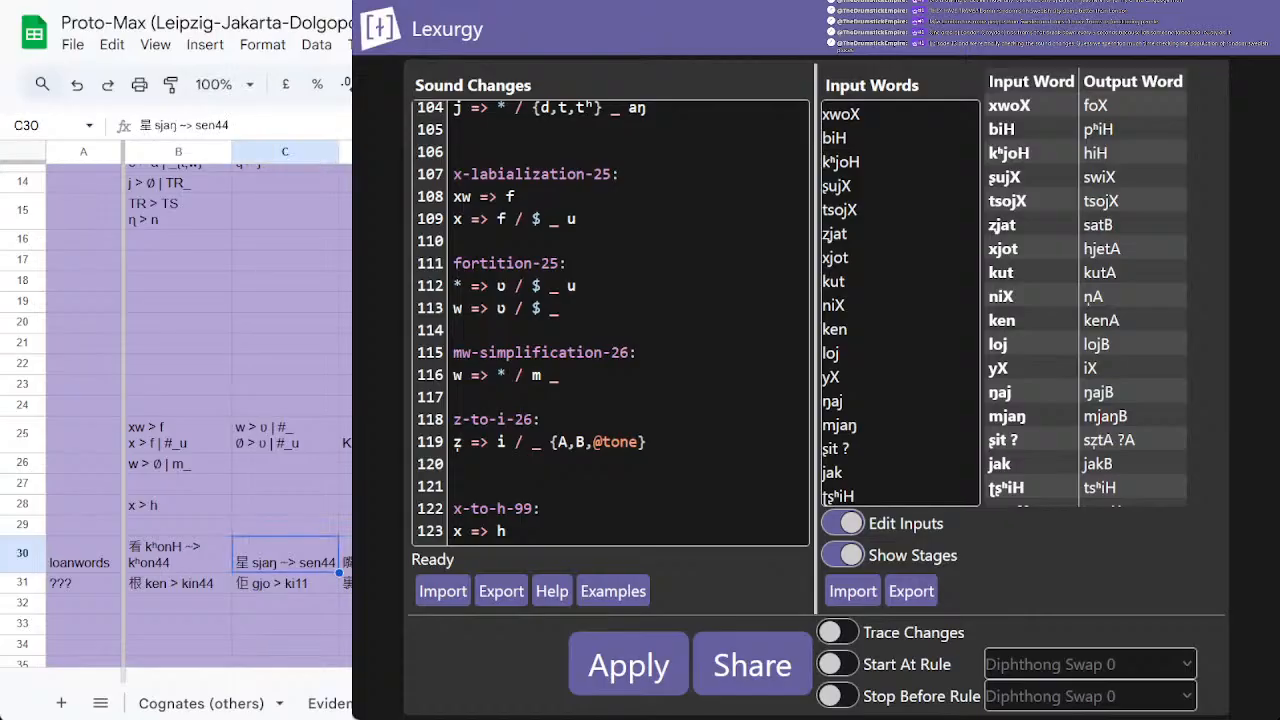
pyautogui.press('BackSpace')
pyautogui.press('BackSpace')
pyautogui.write('A')
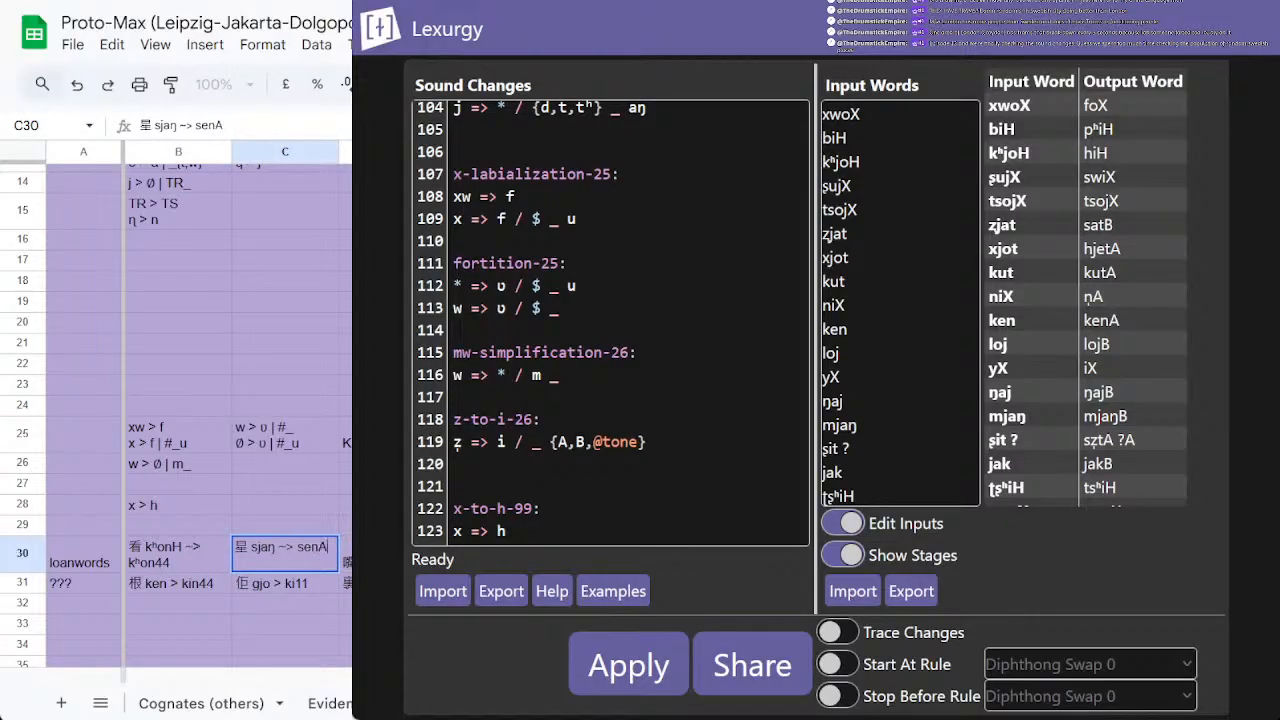
pyautogui.doubleClick(178, 553)
pyautogui.press('BackSpace')
pyautogui.press('BackSpace')
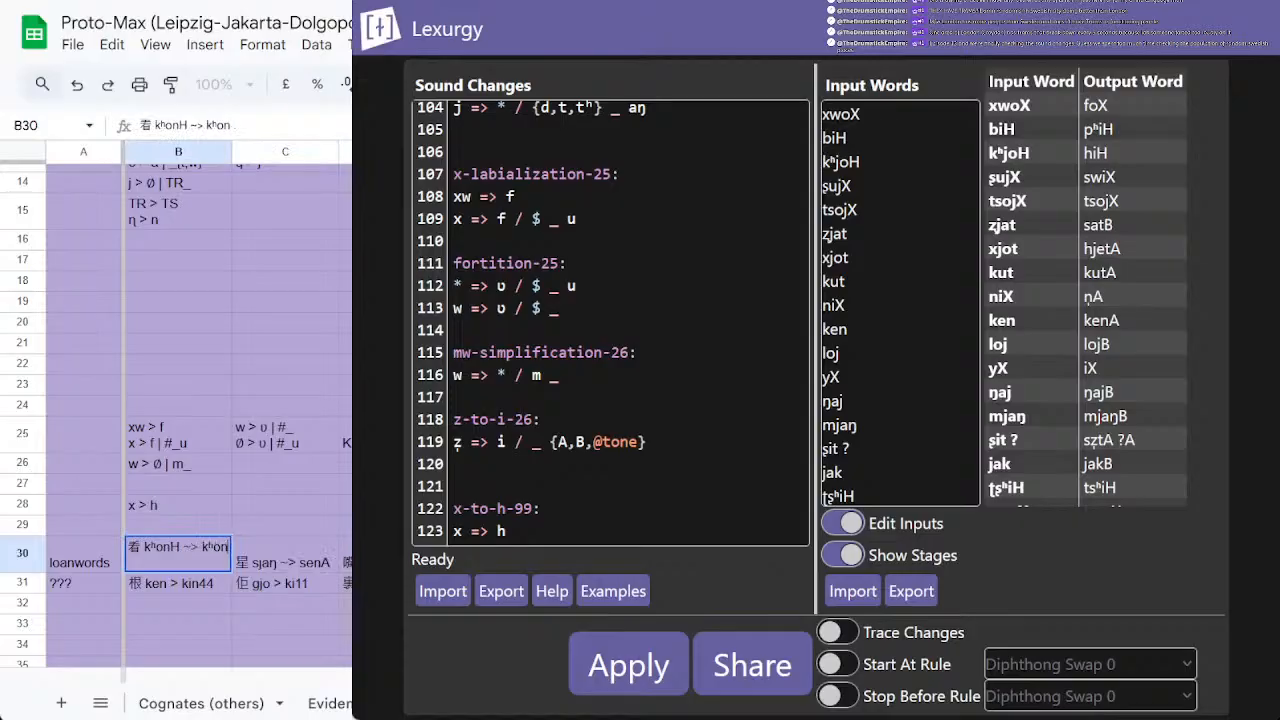
pyautogui.write('A')
pyautogui.press('Return')
# Step: Replace the tone numbers in the unexplained notes with A for 根 in B31 and B for 佢 in C31
pyautogui.press('Return')
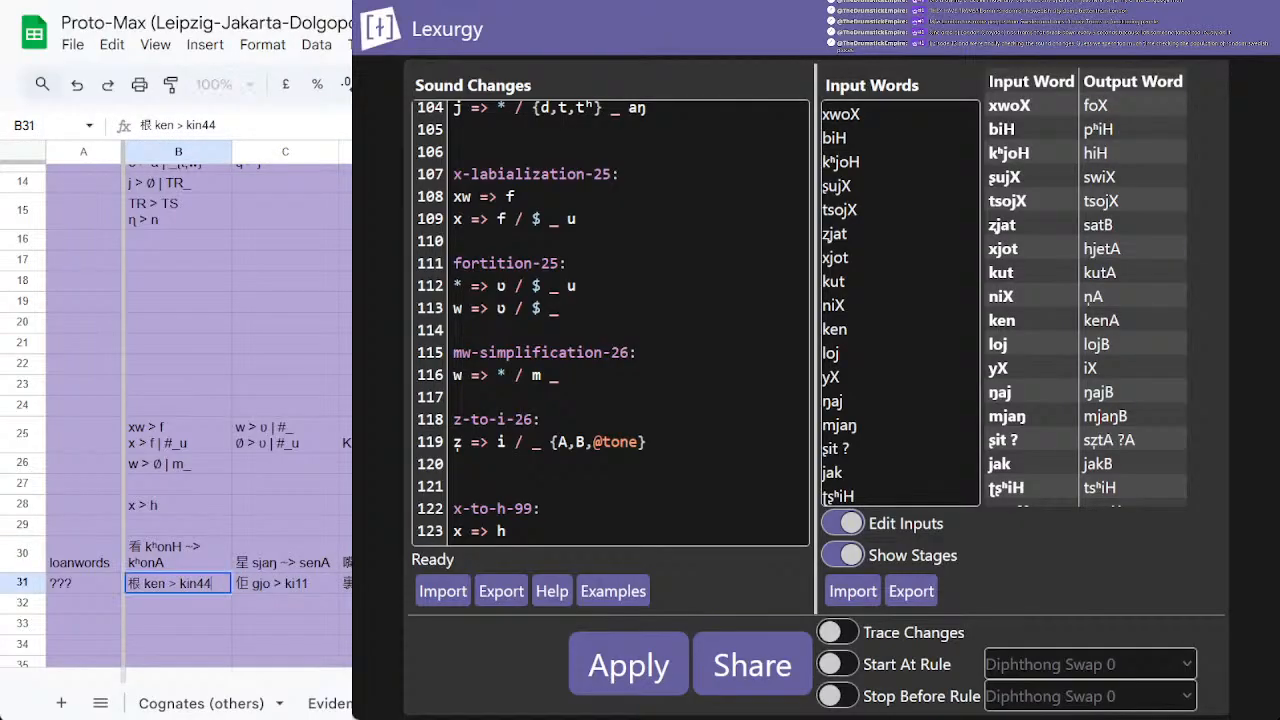
pyautogui.press('BackSpace')
pyautogui.press('BackSpace')
pyautogui.write('A')
pyautogui.press('Tab')
pyautogui.press('Return')
pyautogui.press('BackSpace')
pyautogui.press('BackSpace')
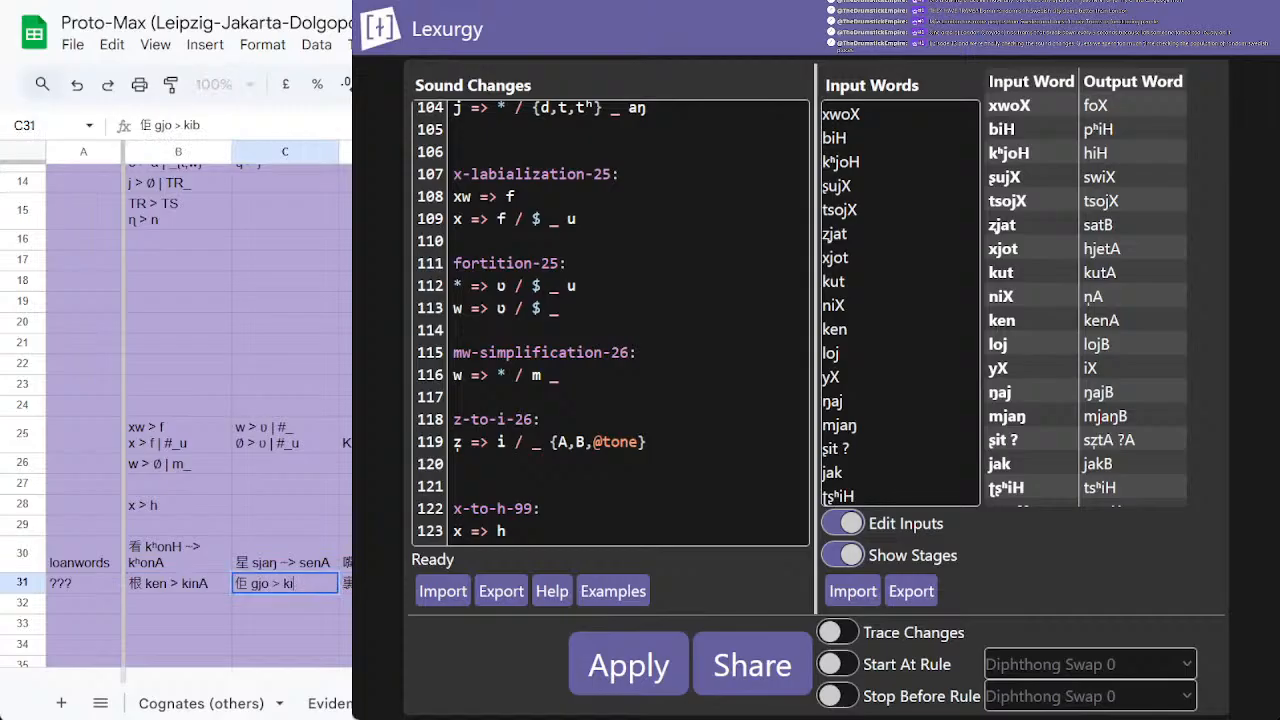
pyautogui.write('B')
pyautogui.press('Tab')
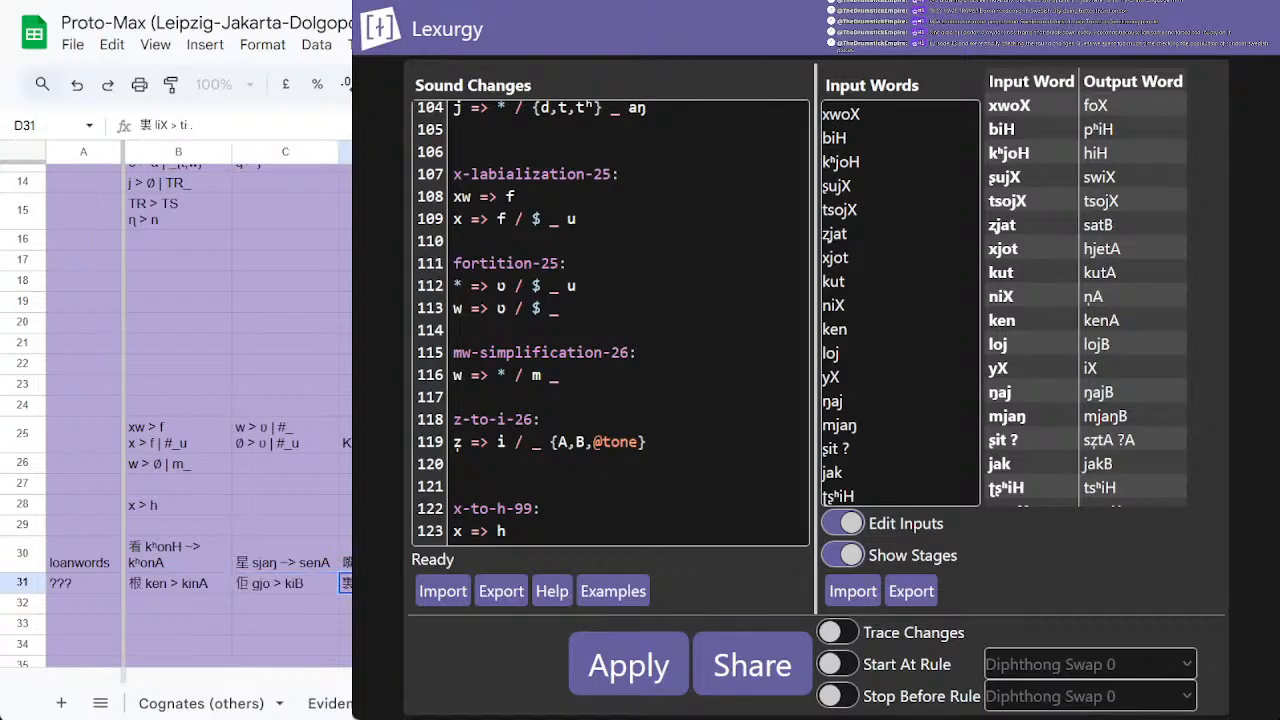
pyautogui.press('Return')
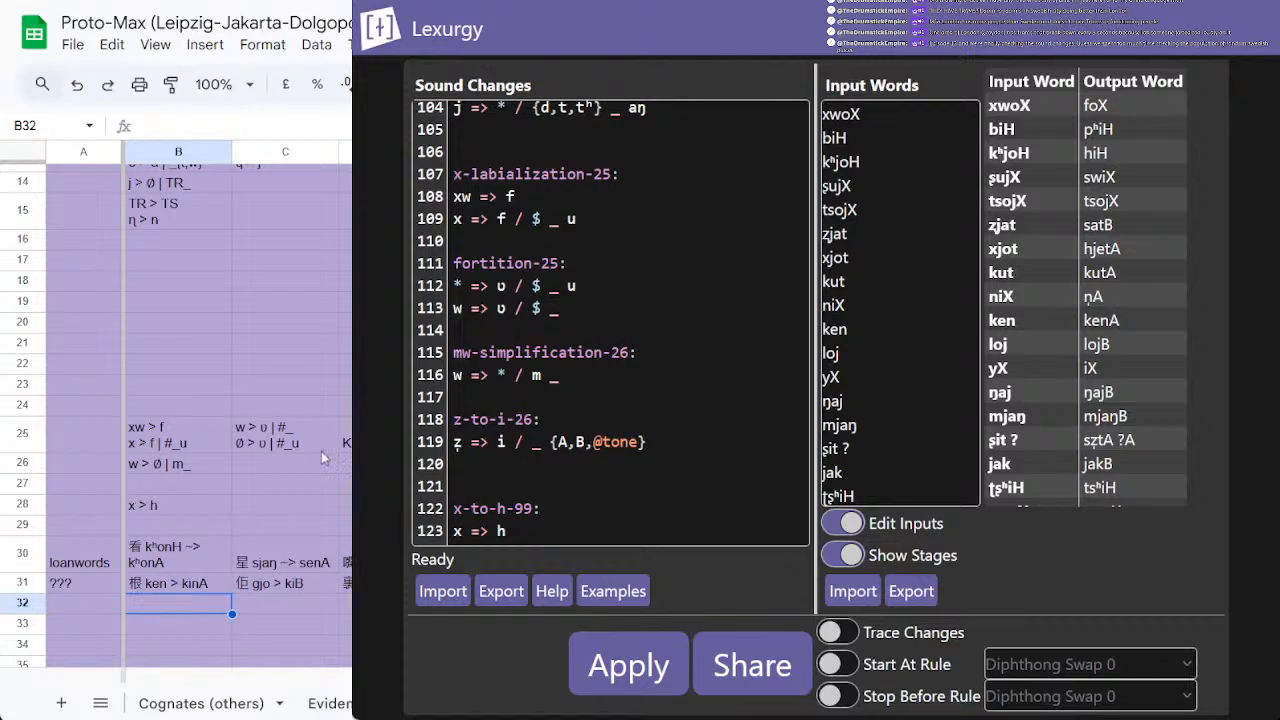
pyautogui.hscroll(-3, 315, 698)
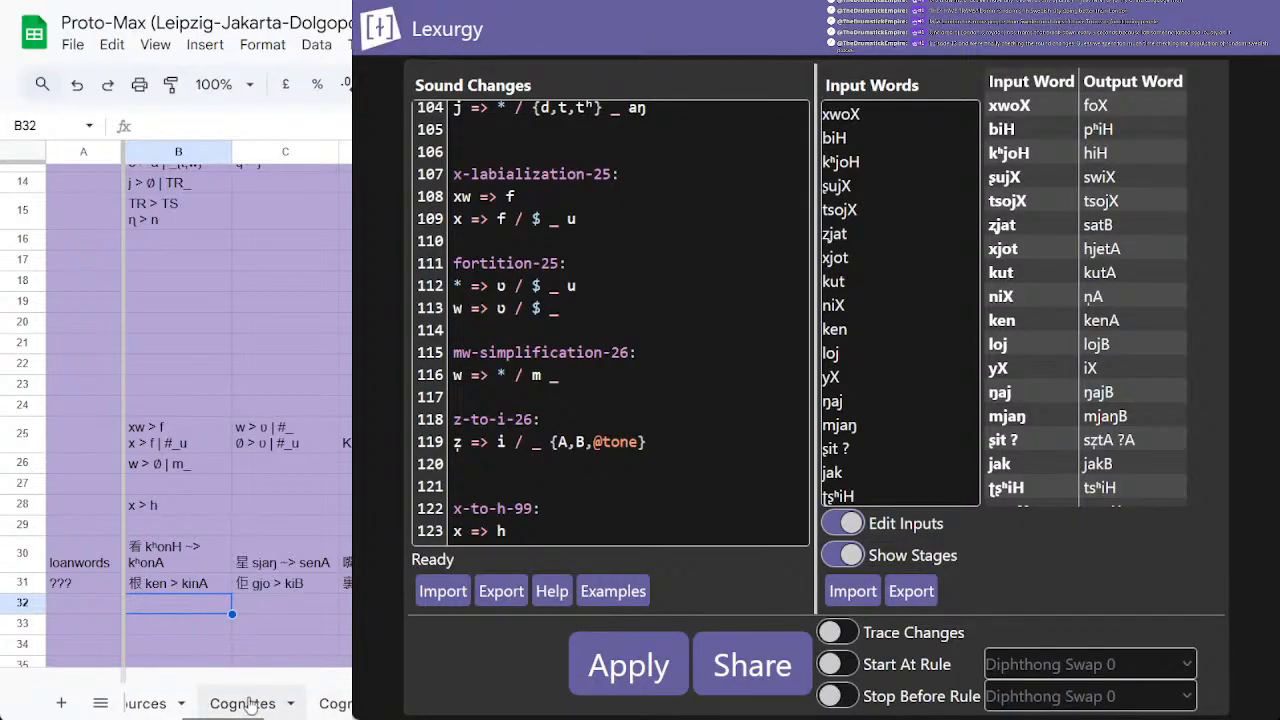
# Step: Return to the Cognates sheet and compare Lexurgy's outputs for tongue and blood with the Moiyan Hakka forms
pyautogui.hscroll(-3, 300, 704)
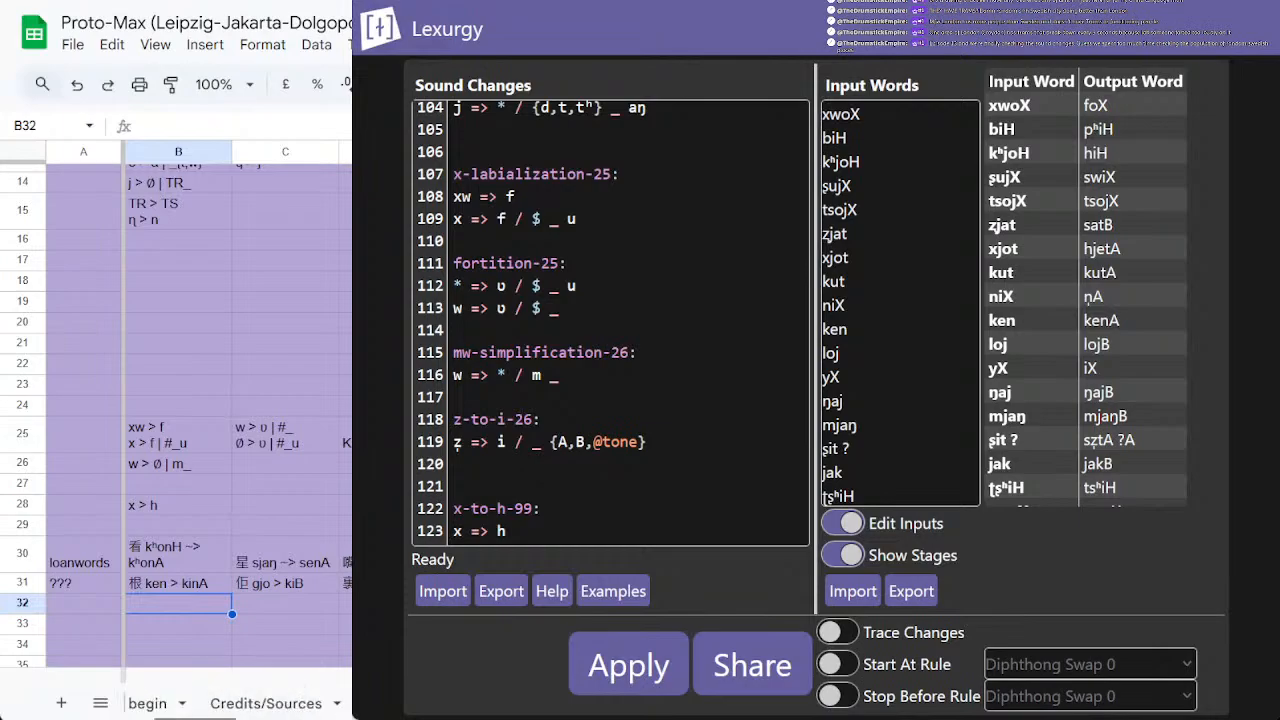
pyautogui.click(385, 704)
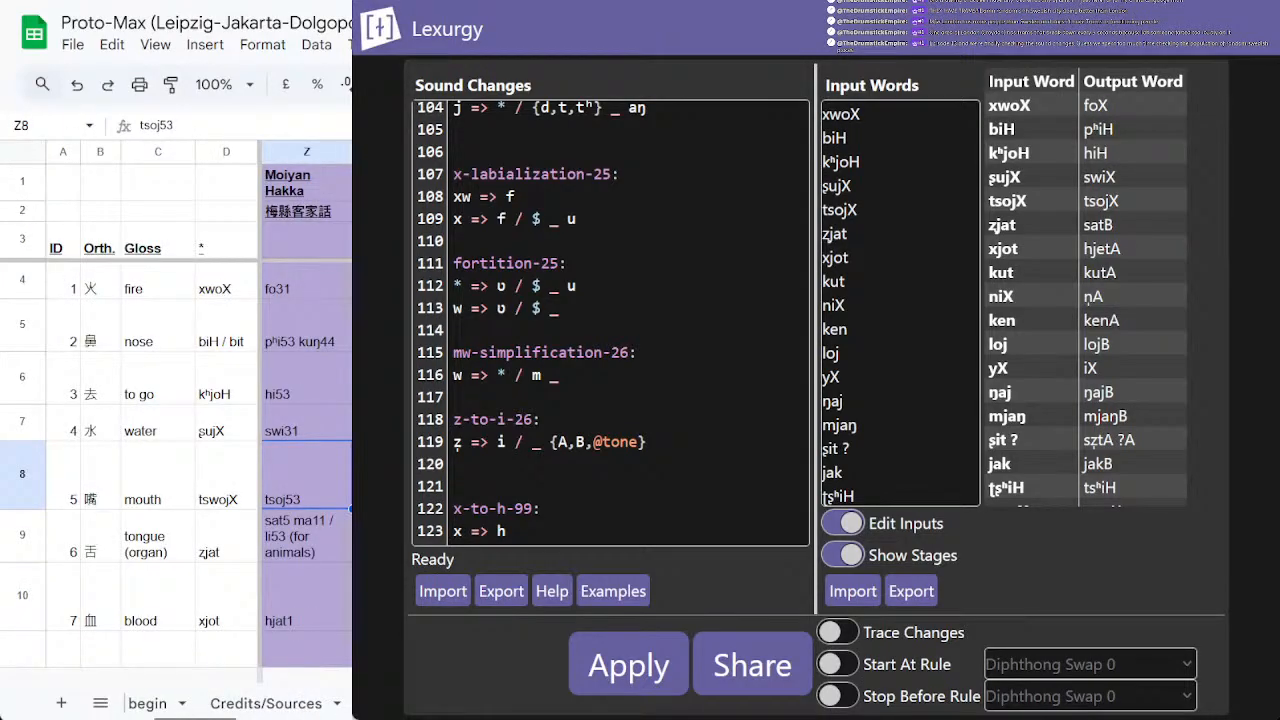
pyautogui.click(929, 398)
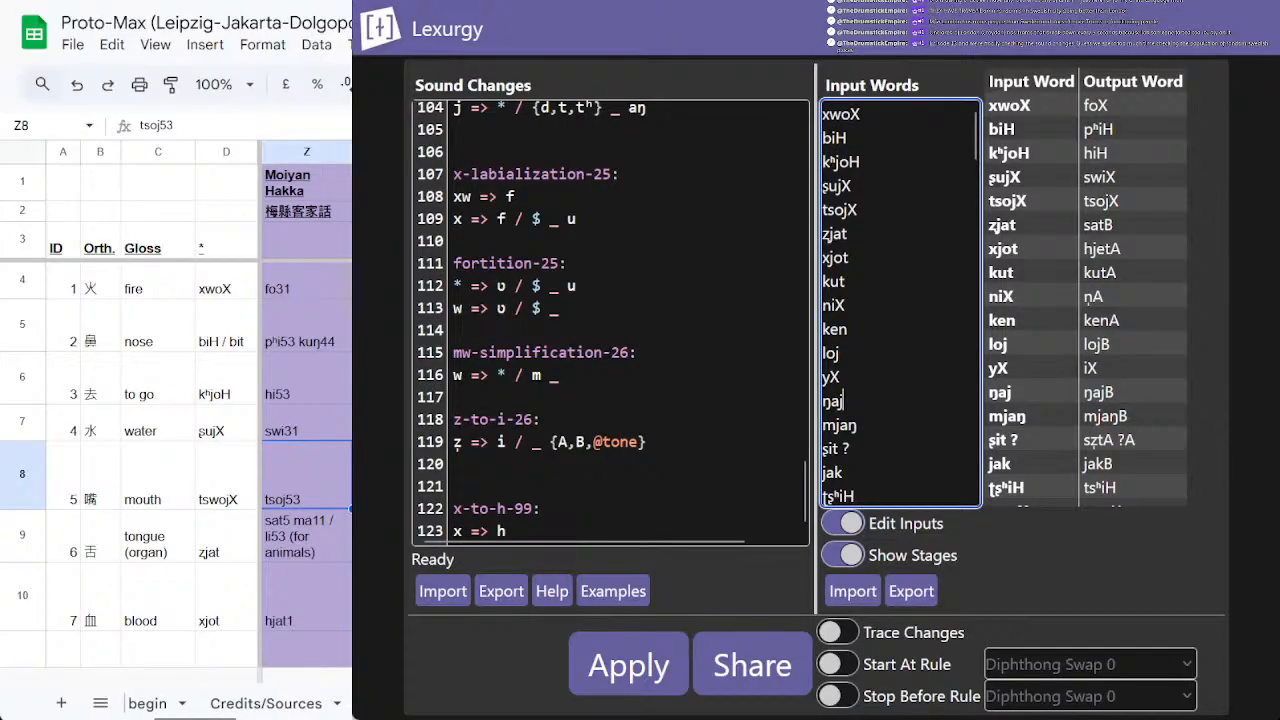
pyautogui.click(292, 550)
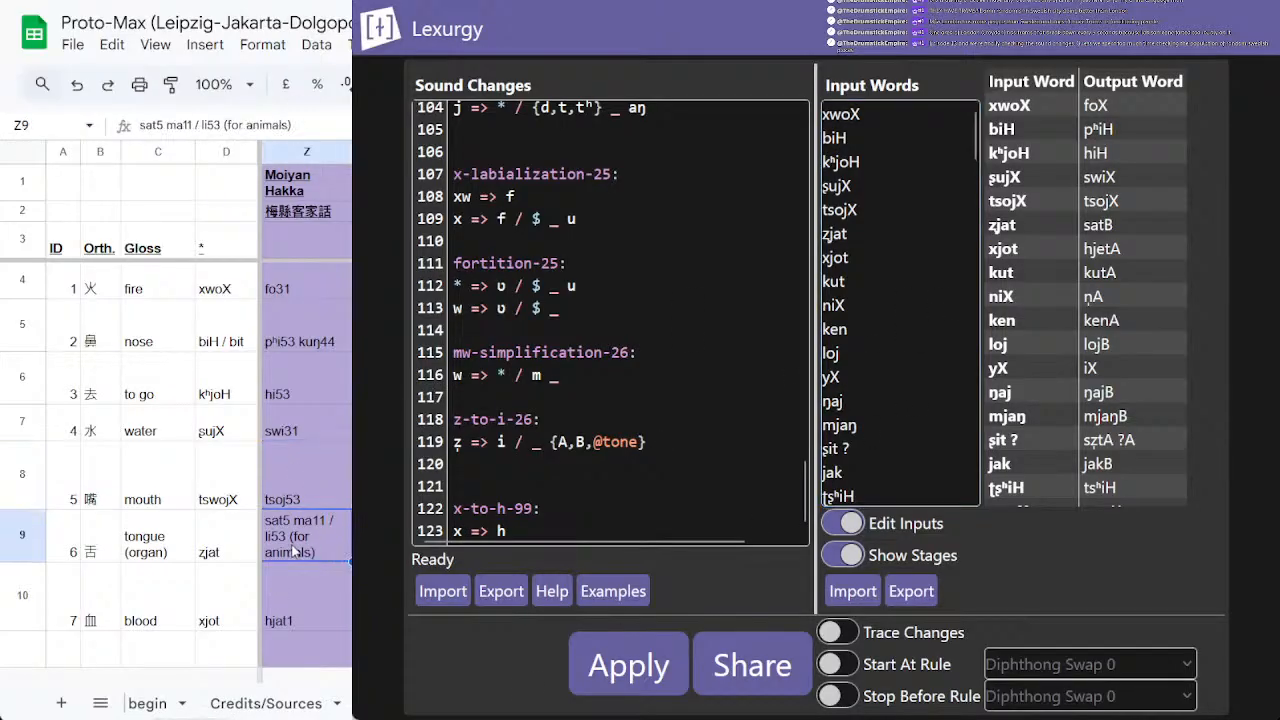
pyautogui.click(878, 302)
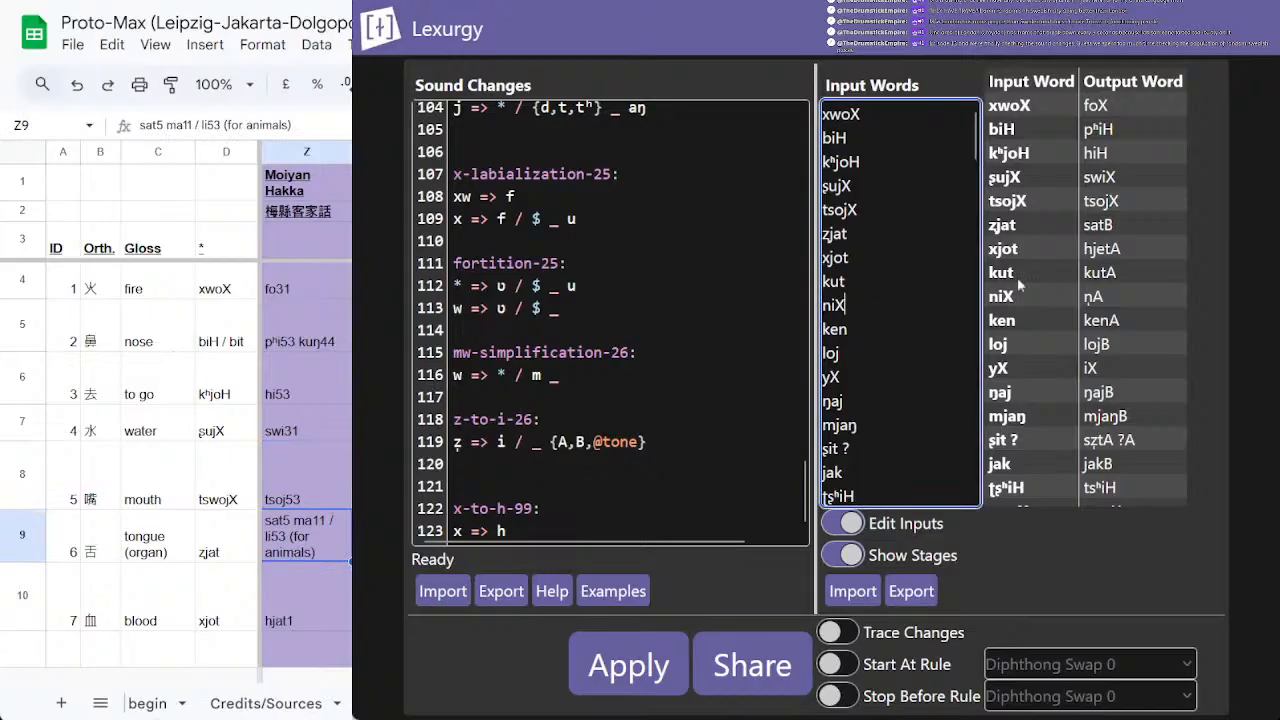
pyautogui.click(855, 238)
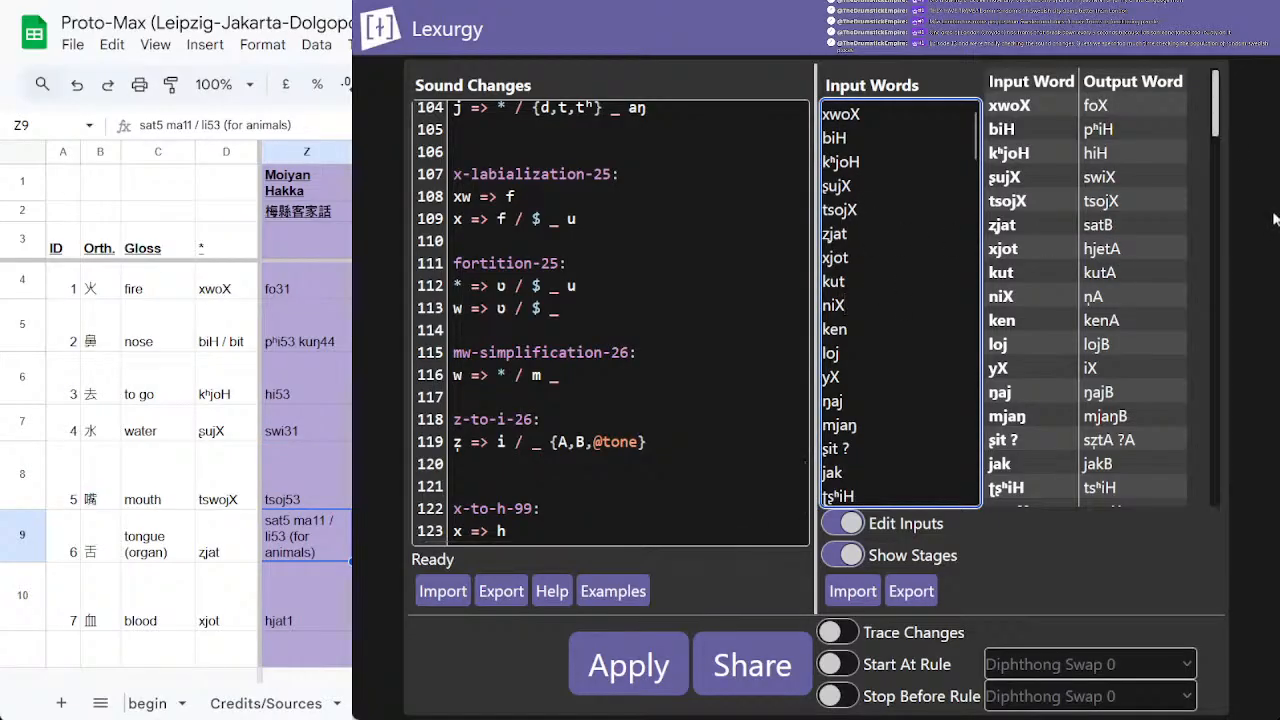
pyautogui.click(1130, 228)
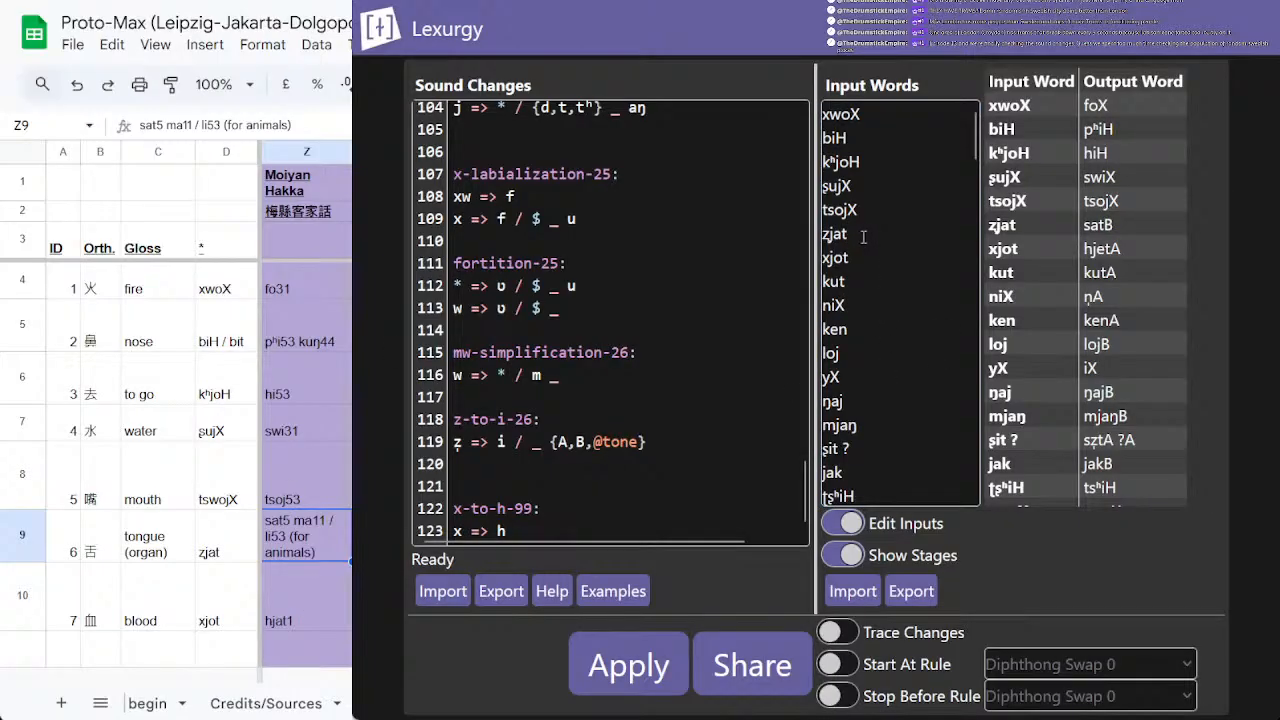
pyautogui.doubleClick(1101, 248)
# Step: Remove xwoX, biH, kʰjoH, ʂujX and ʐjat from Lexurgy's input words and apply the sound changes to the remaining list
pyautogui.moveTo(824, 113); pyautogui.dragTo(824, 200)
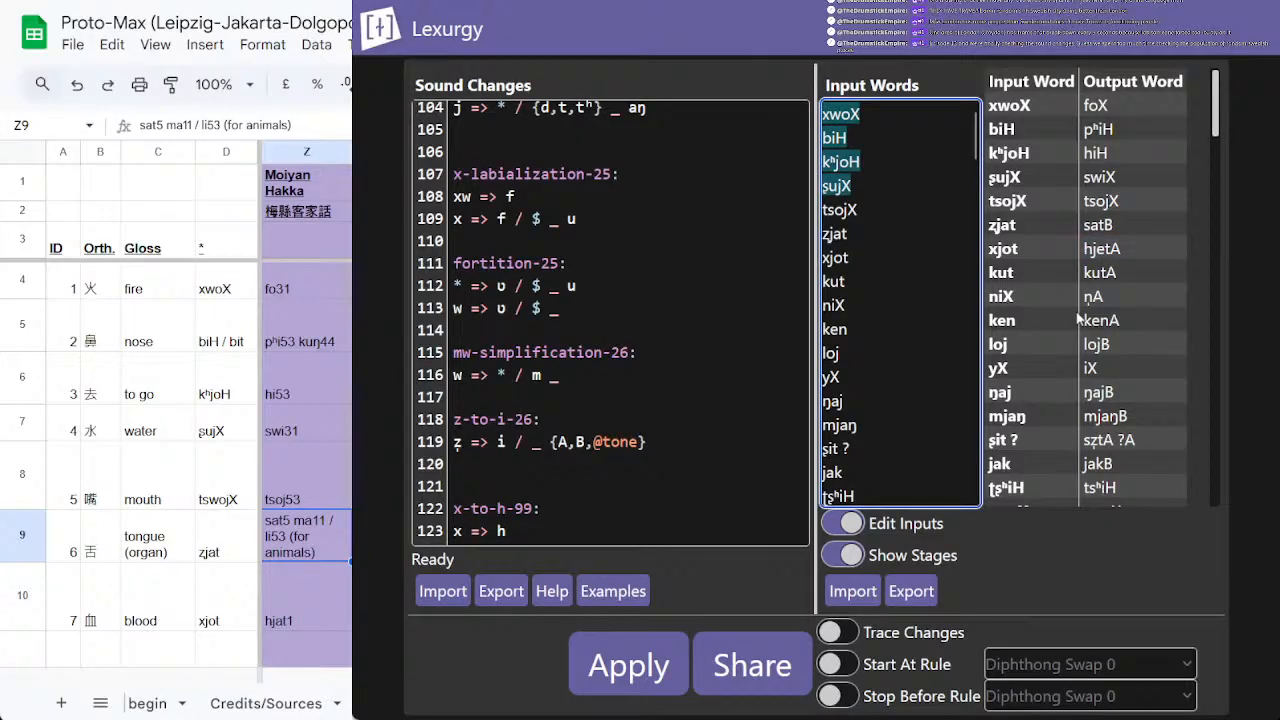
pyautogui.press('BackSpace')
pyautogui.doubleClick(870, 140)
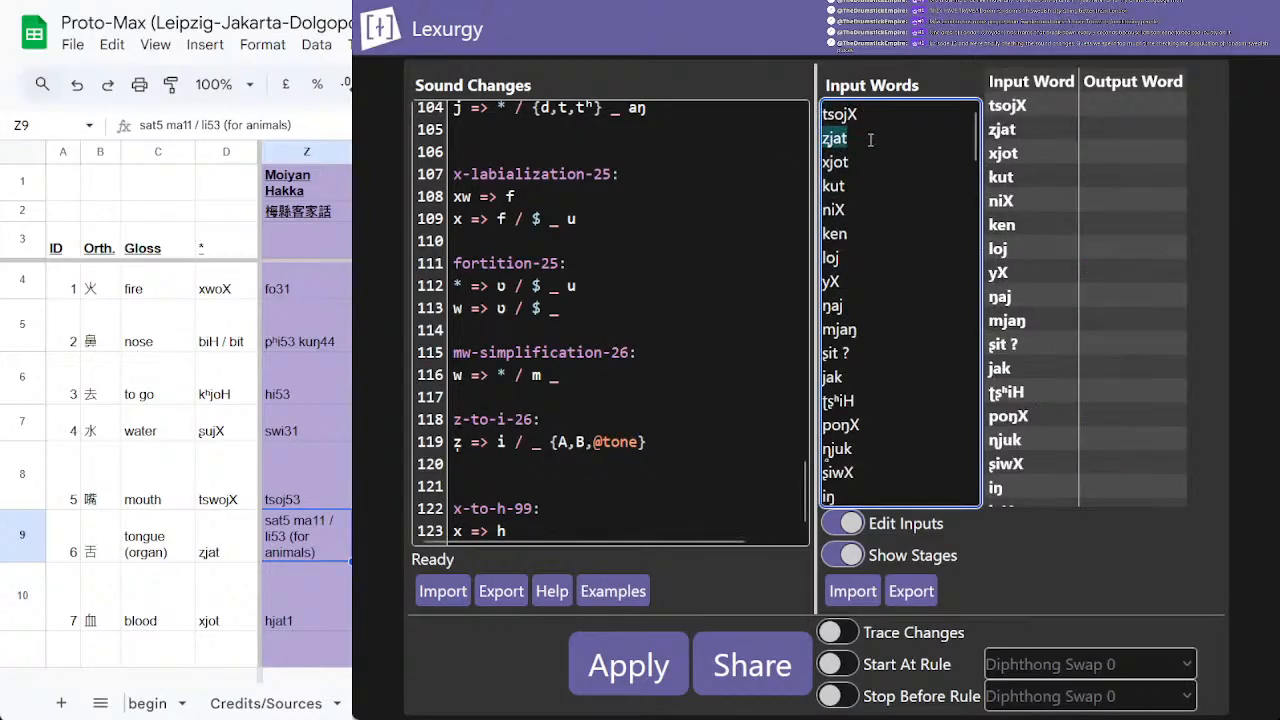
pyautogui.press('BackSpace')
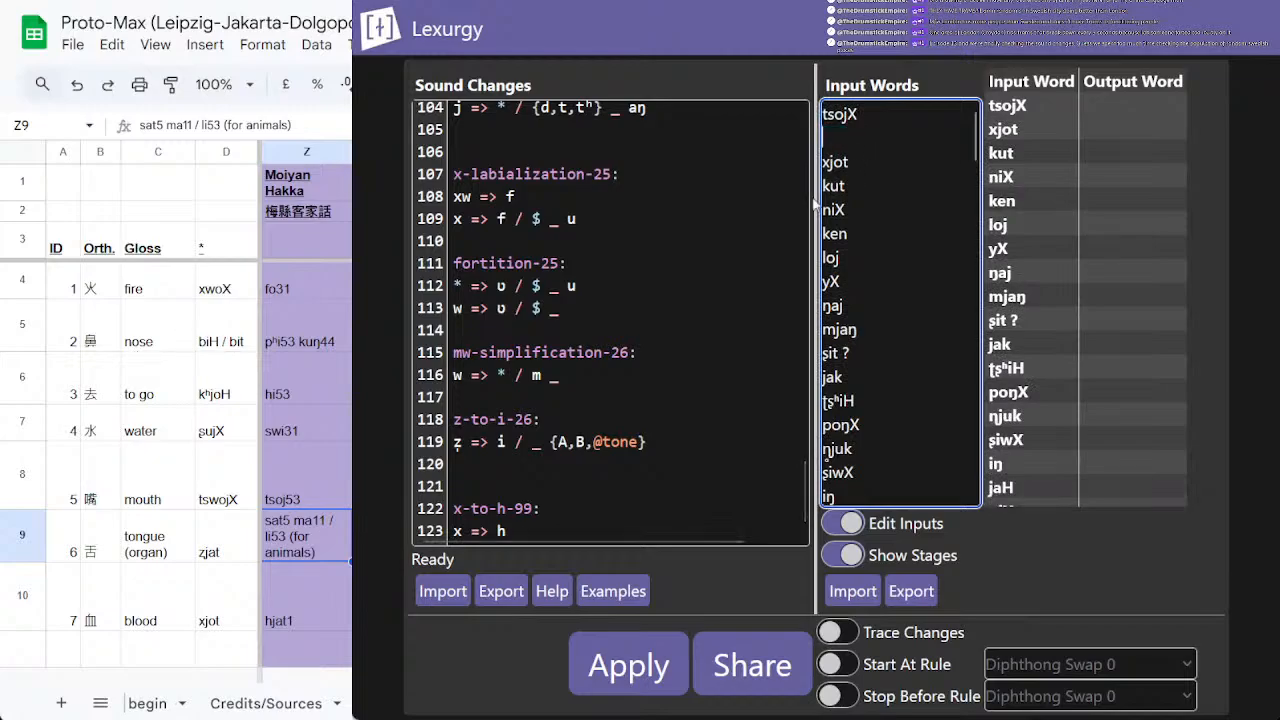
pyautogui.press('BackSpace')
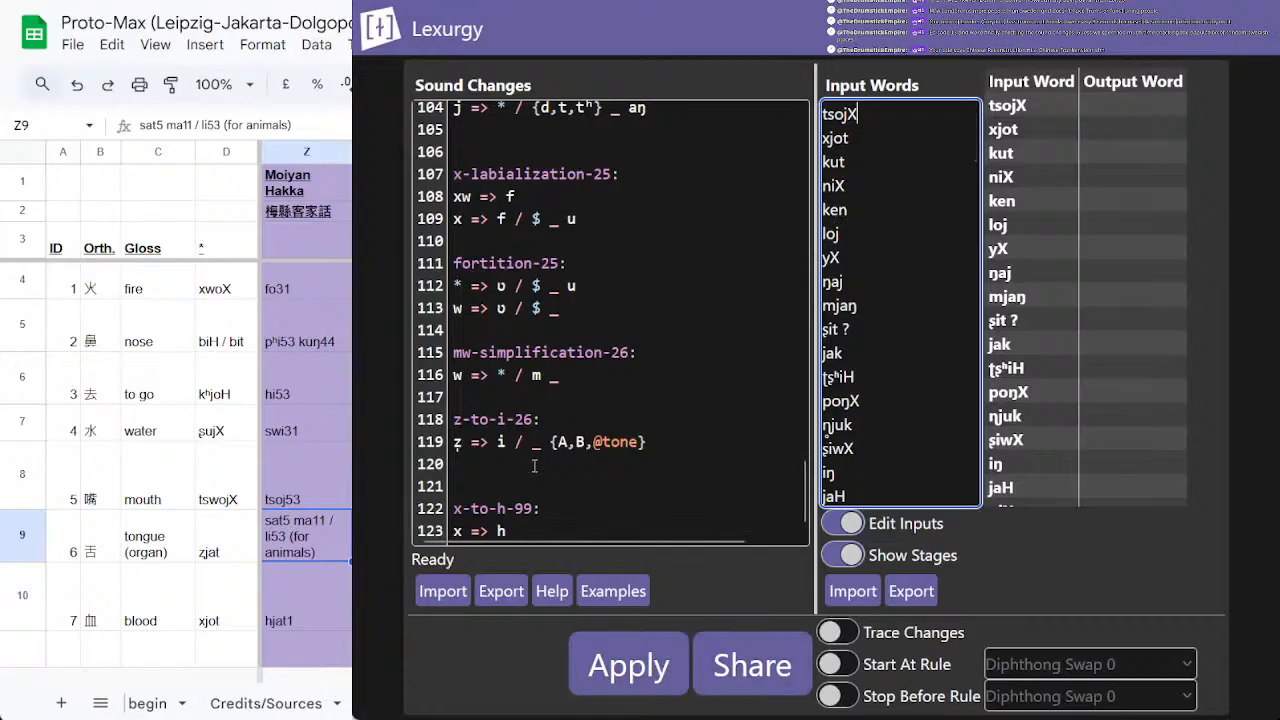
pyautogui.scroll(-2, 176, 473)
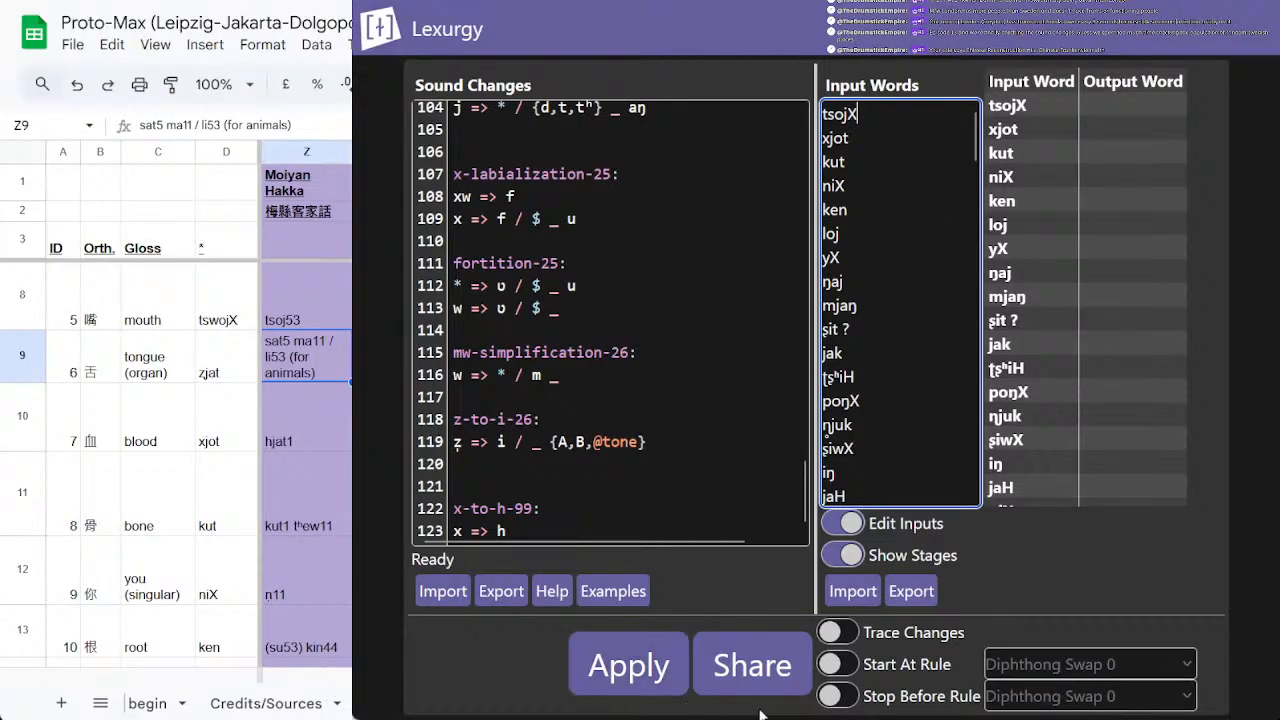
pyautogui.click(660, 672)
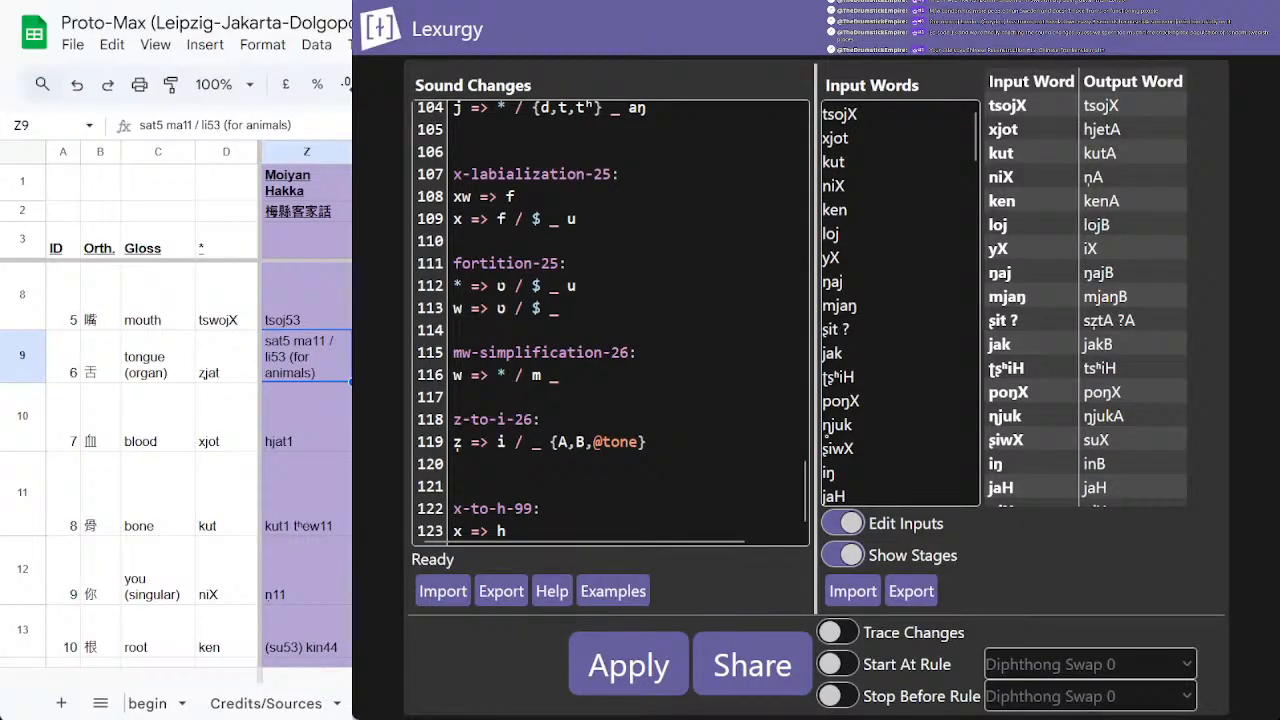
# Step: Check the Moiyan Hakka form of 你, change the input word niX to ni, and reapply the sound changes
pyautogui.scroll(-2, 175, 450)
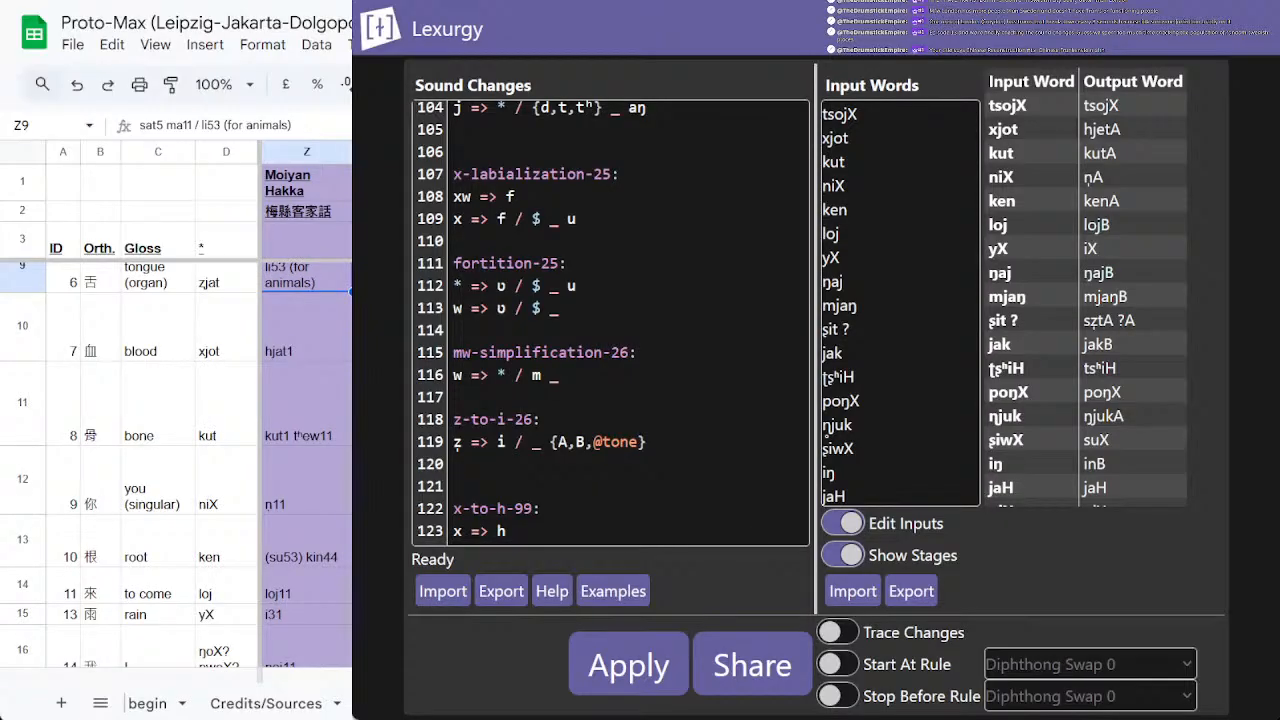
pyautogui.scroll(2, 298, 520)
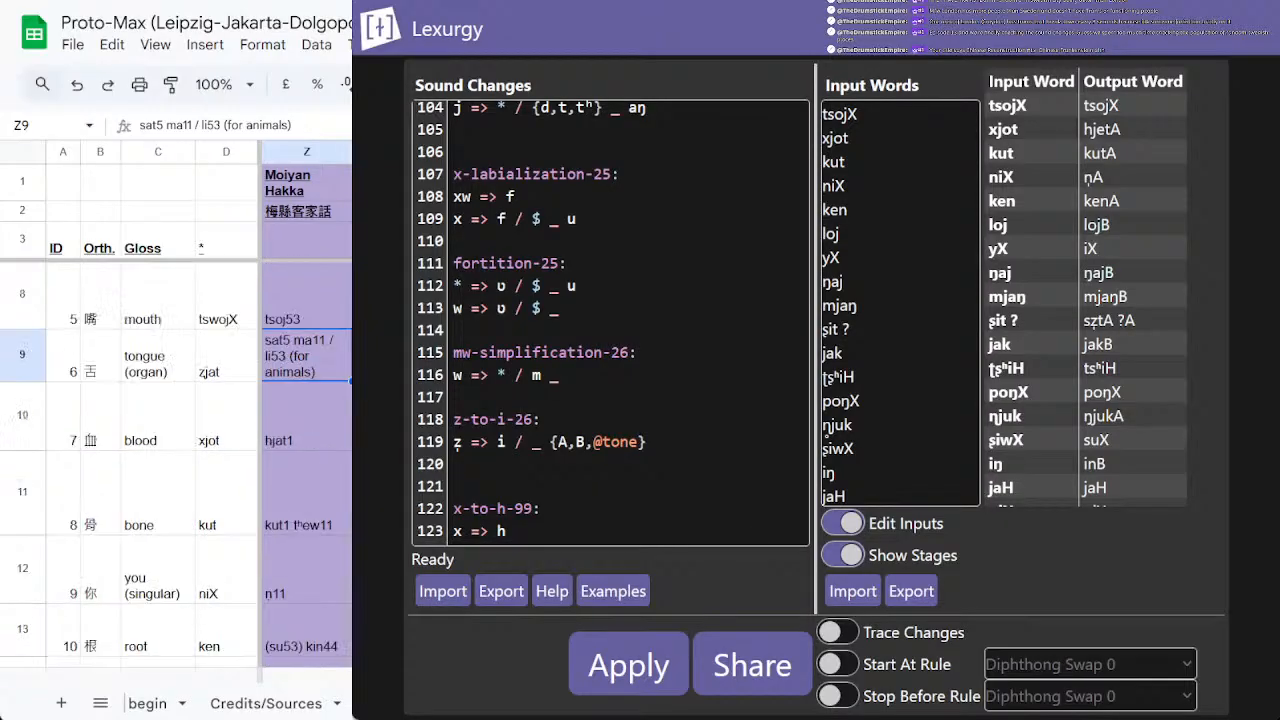
pyautogui.click(298, 584)
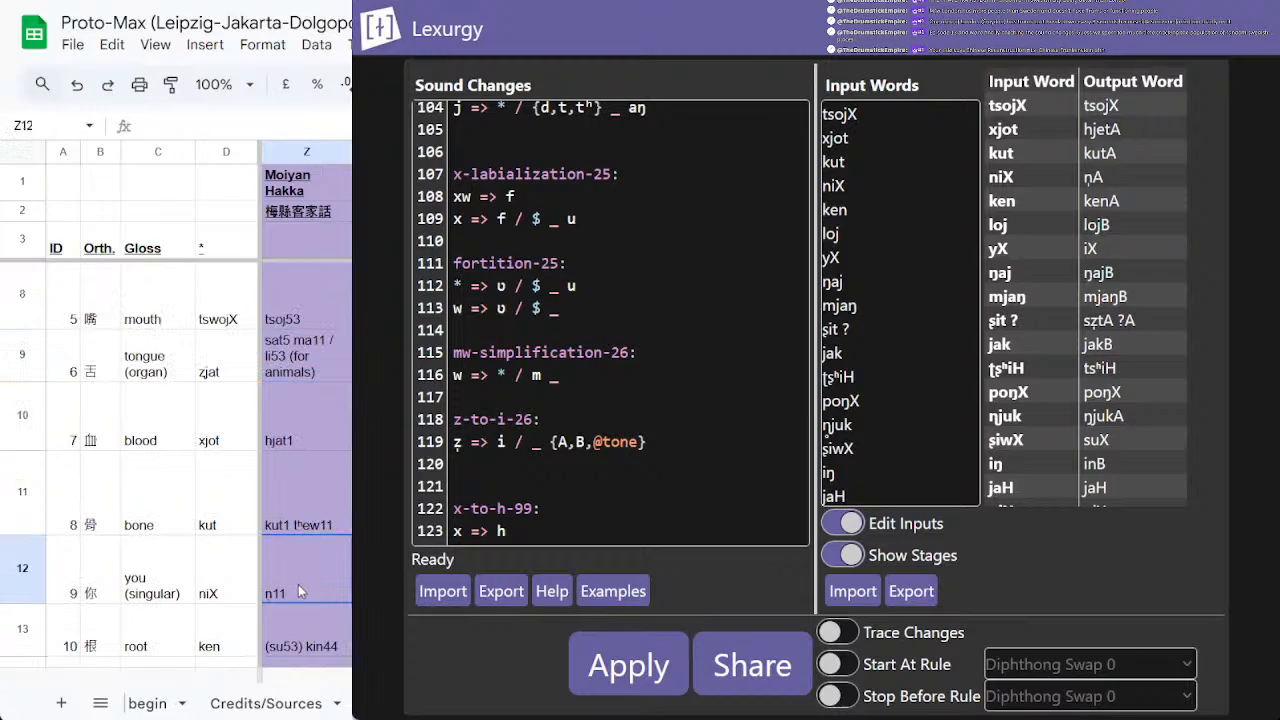
pyautogui.click(892, 186)
pyautogui.press('BackSpace')
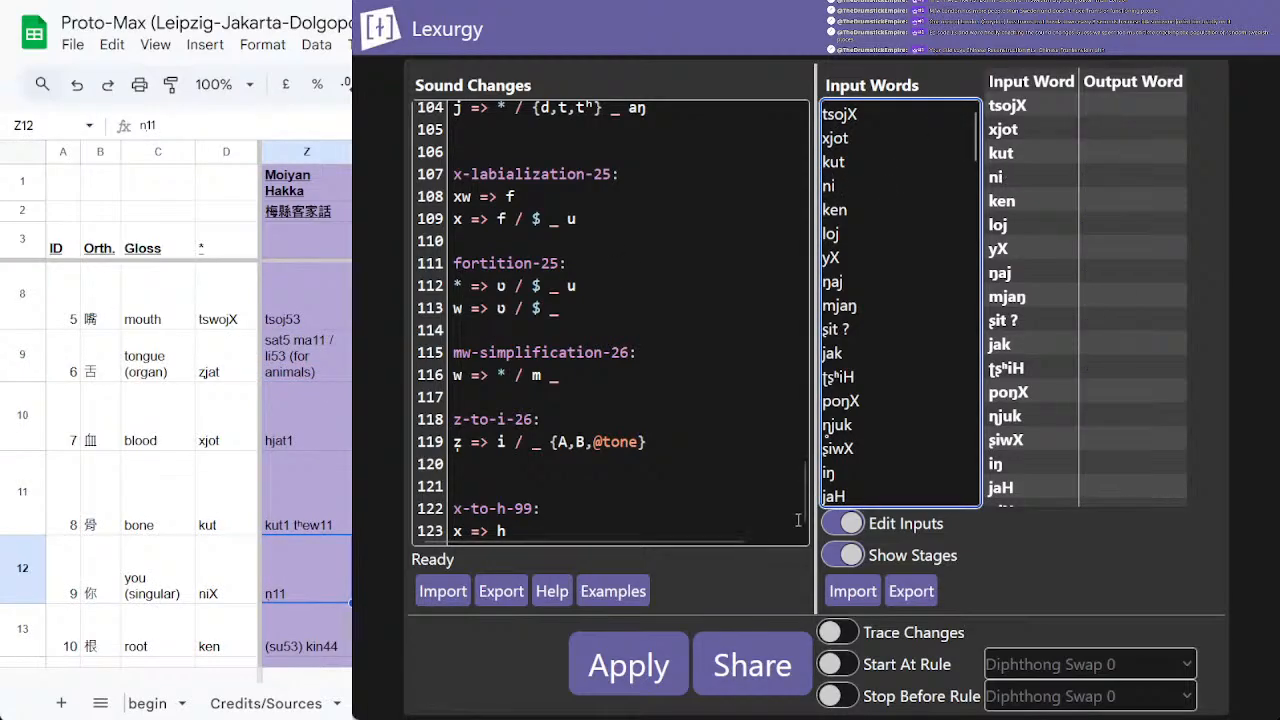
pyautogui.click(628, 666)
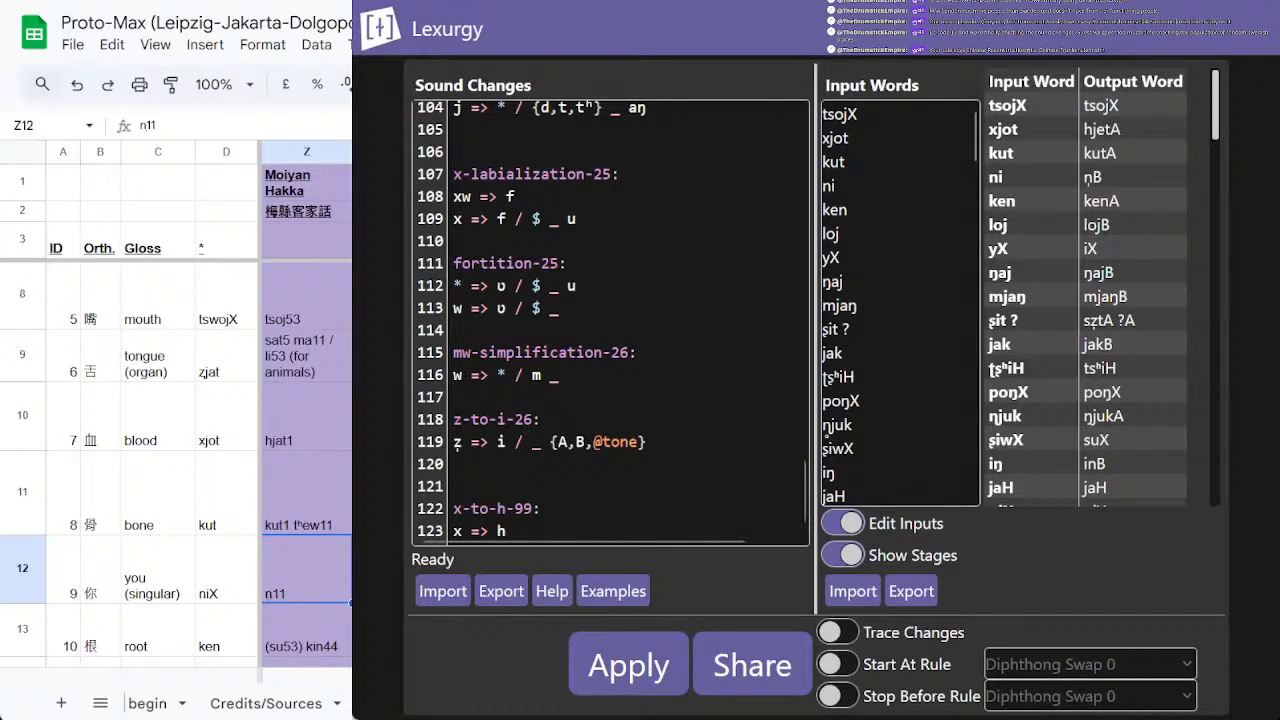
# Step: Compare Lexurgy's outputs for you, root, to come and rain with the Moiyan Hakka forms in the Cognates sheet
pyautogui.scroll(-1, 276, 536)
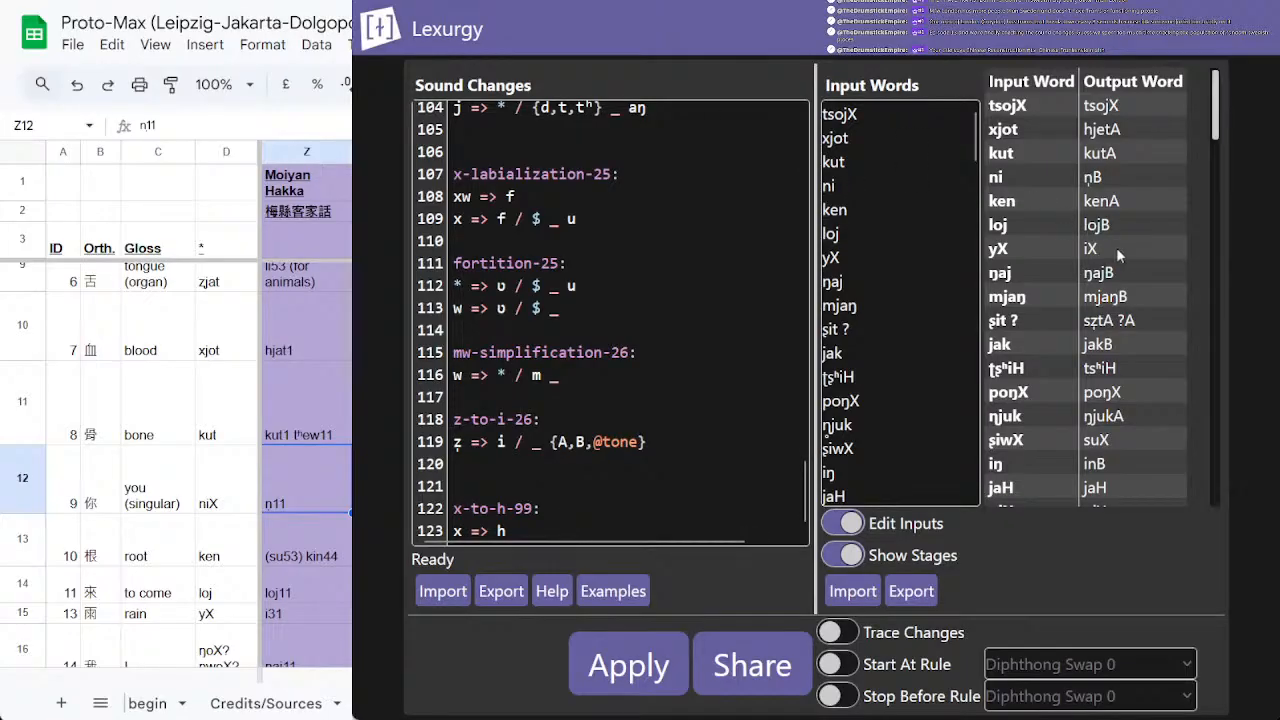
pyautogui.click(912, 234)
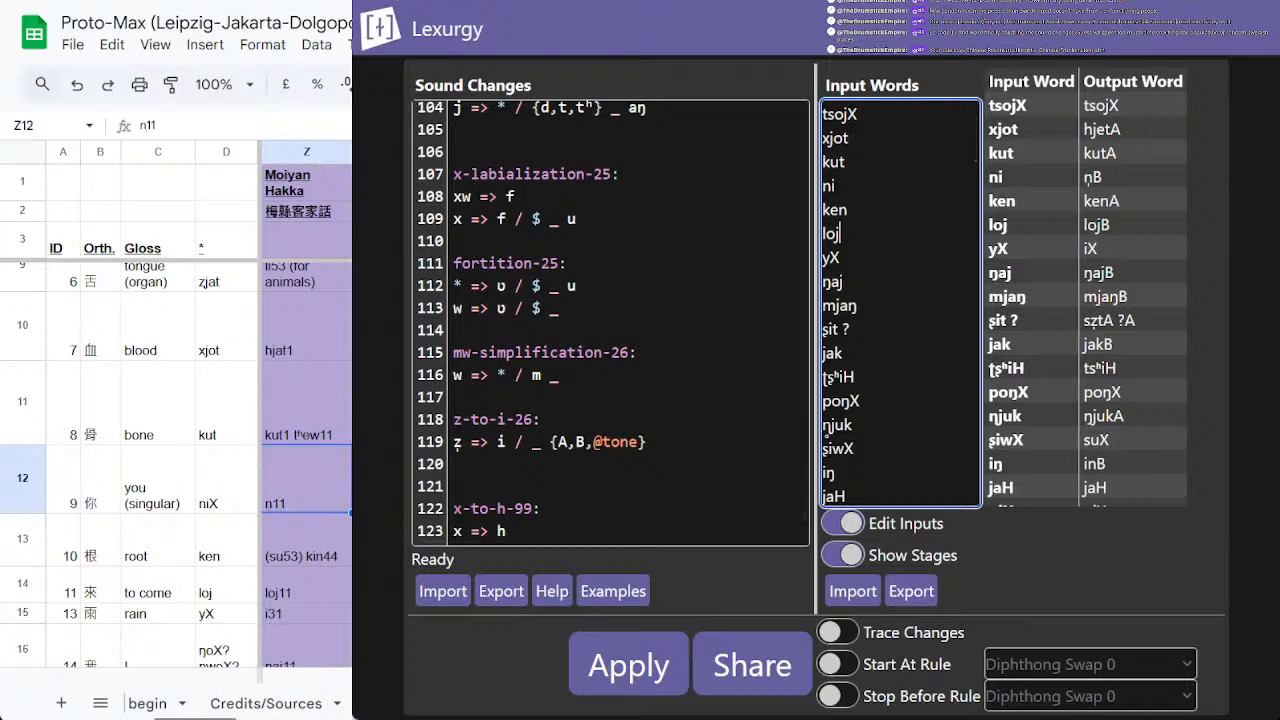
pyautogui.click(845, 188)
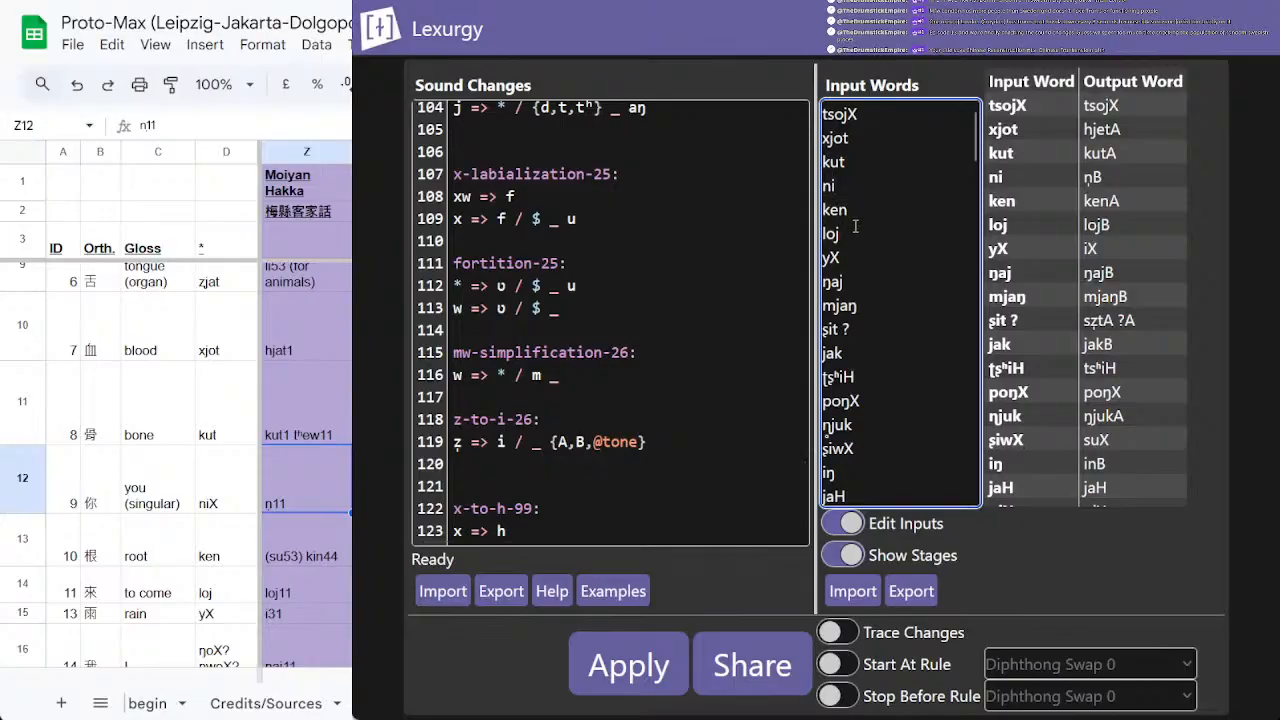
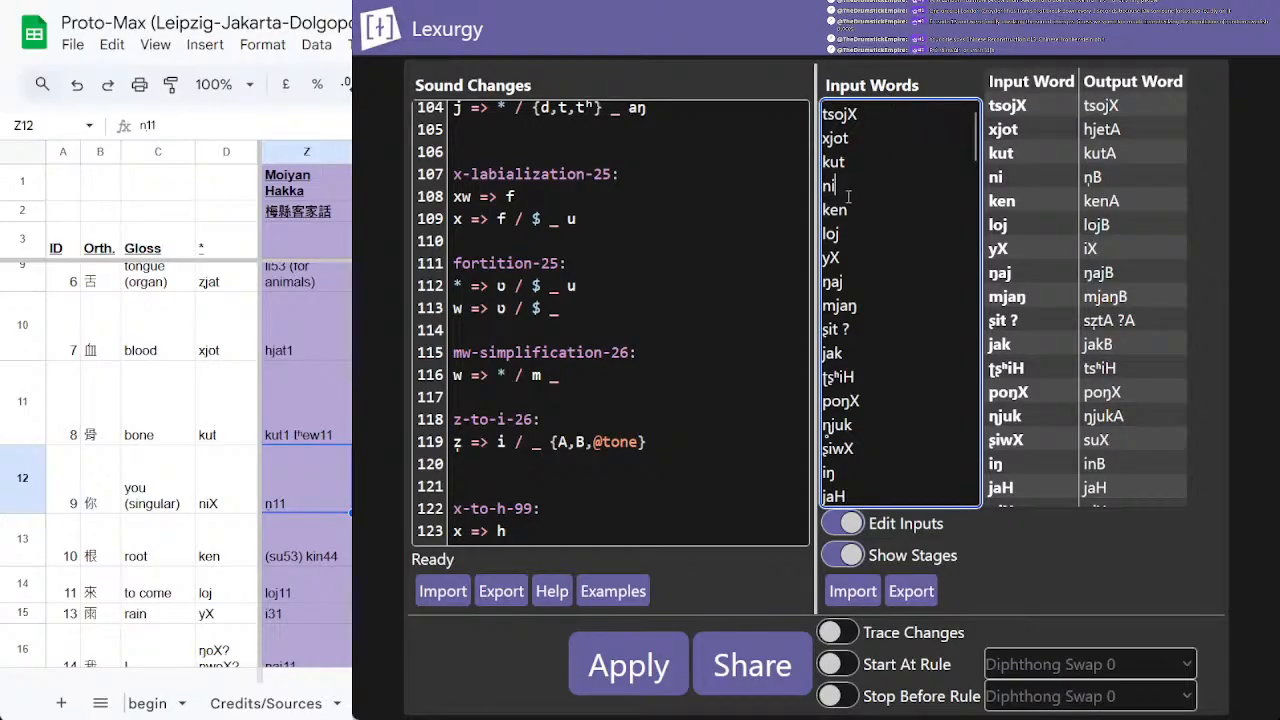
pyautogui.click(854, 206)
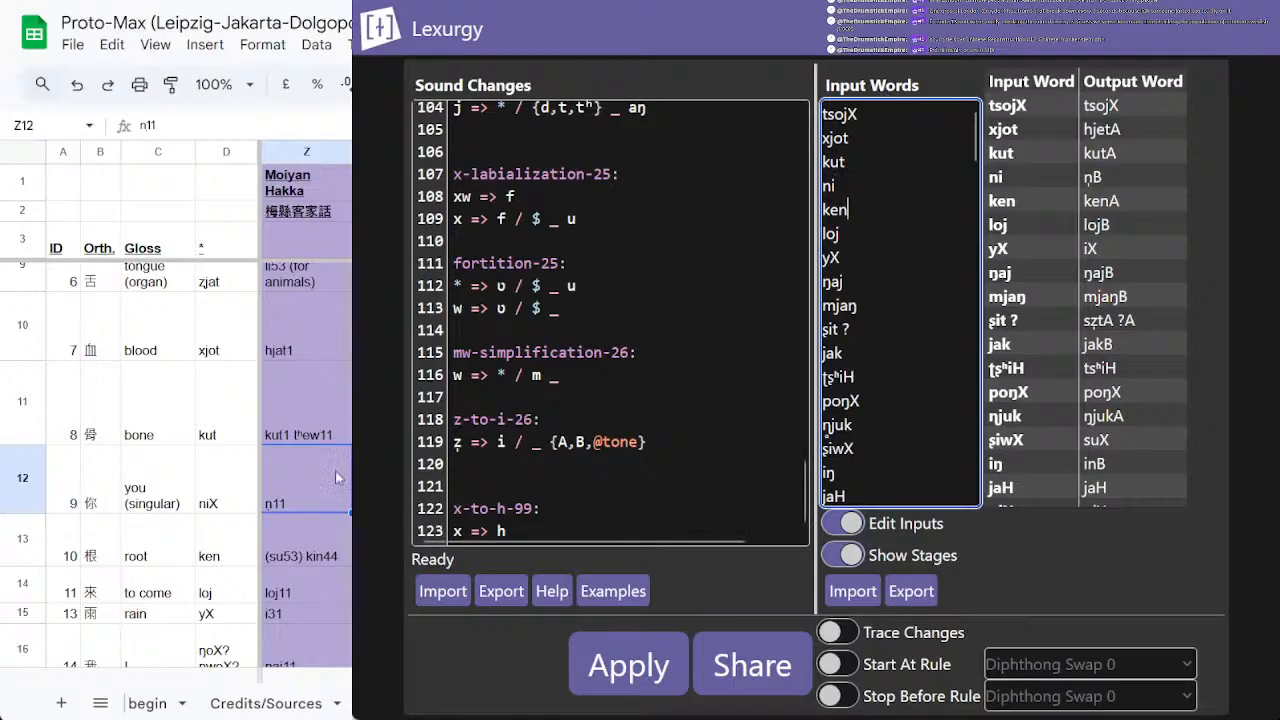
pyautogui.scroll(-1, 338, 478)
pyautogui.click(300, 499)
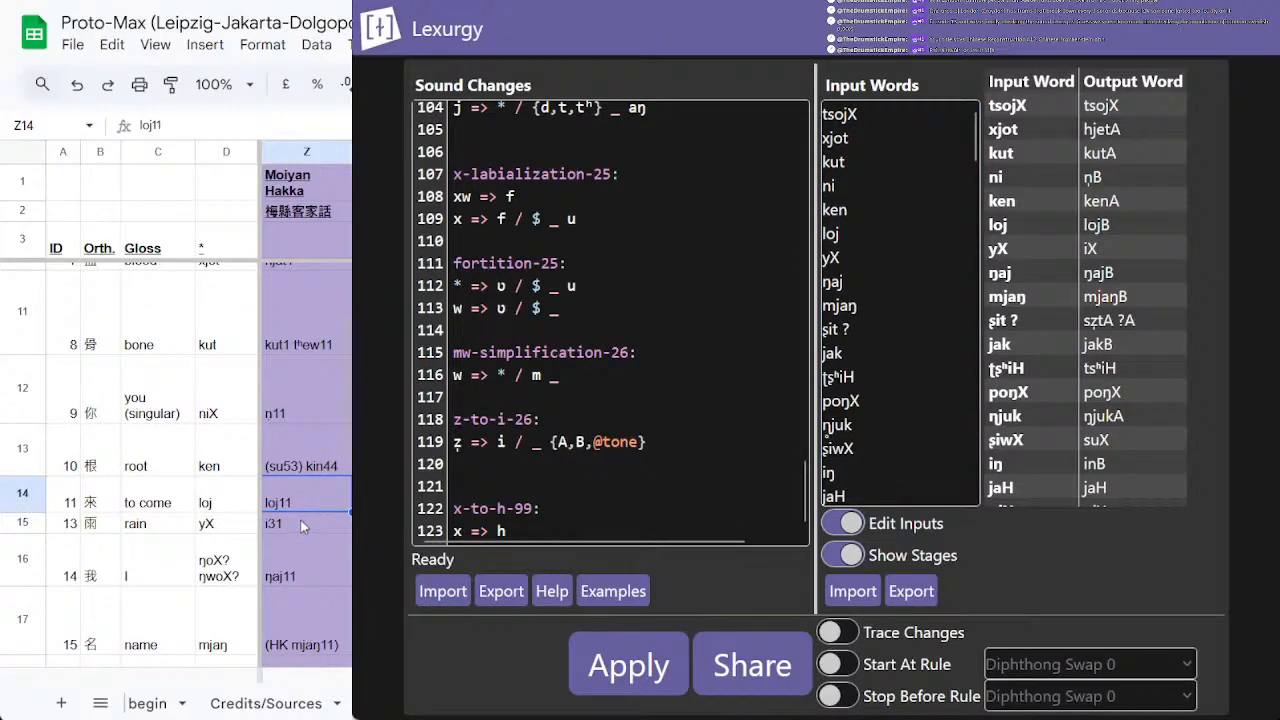
pyautogui.click(303, 524)
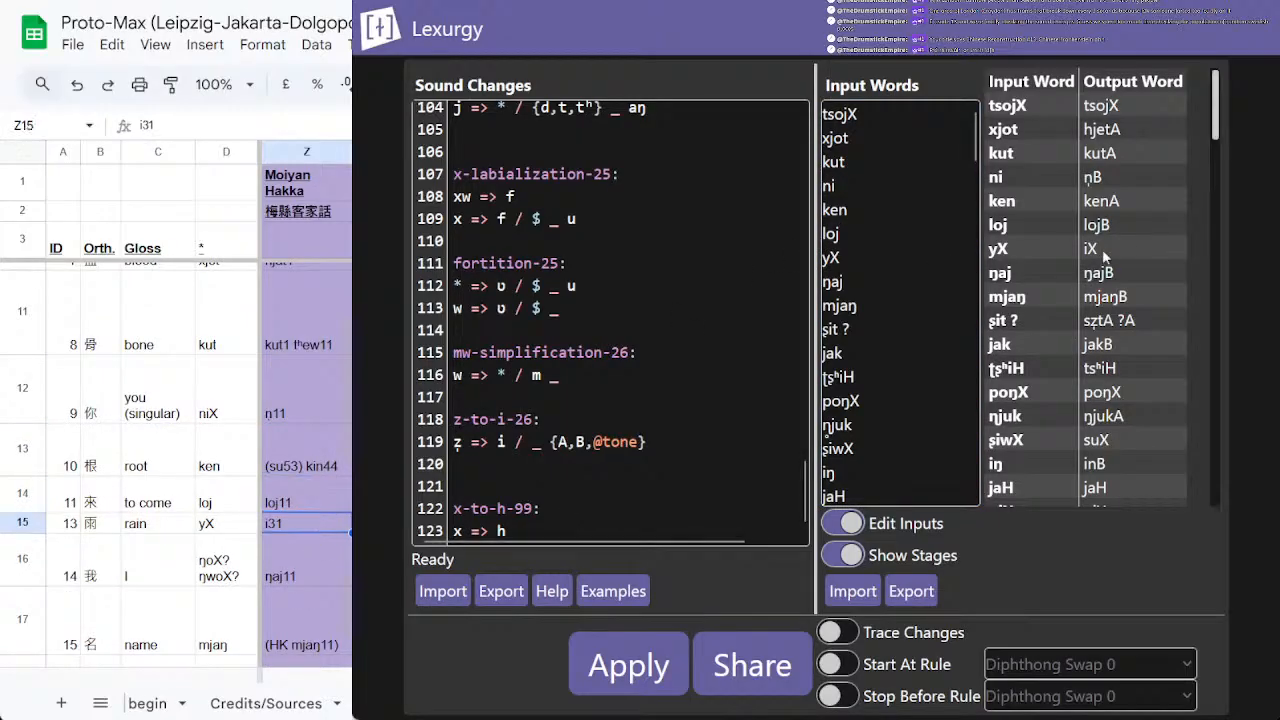
pyautogui.doubleClick(1089, 248)
pyautogui.click(1092, 251)
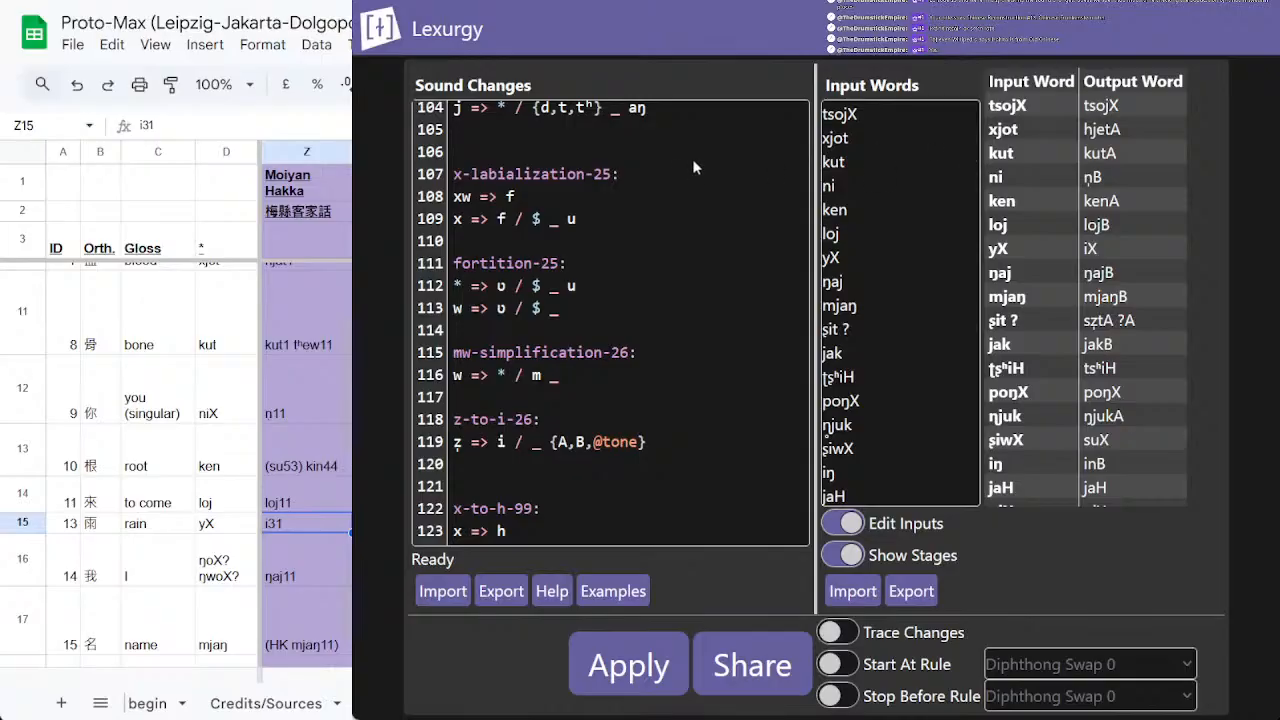
# Step: Switch to the Wikipedia article on Hakka, examine its early forms and classification, and open the parent Chinese language article
pyautogui.hotkey('ctrl', 'Tab')
pyautogui.scroll(-6, 777, 385)
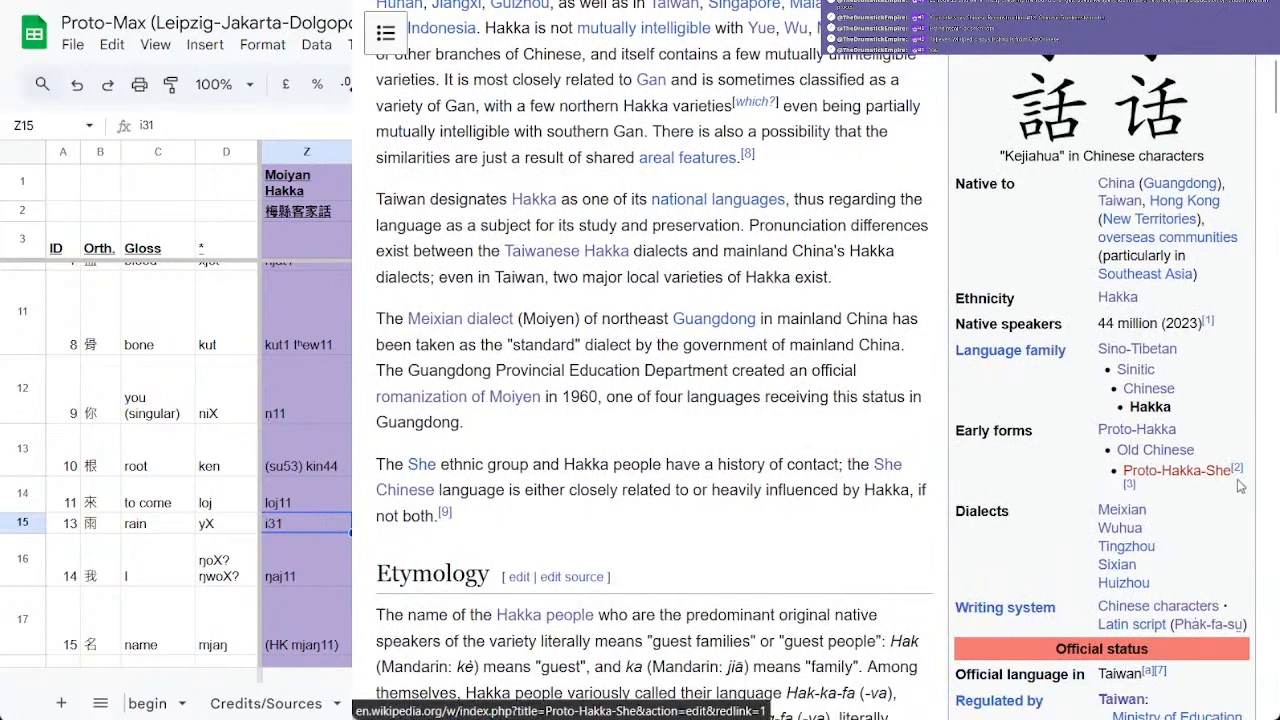
pyautogui.moveTo(1238, 478)
pyautogui.moveTo(1128, 487)
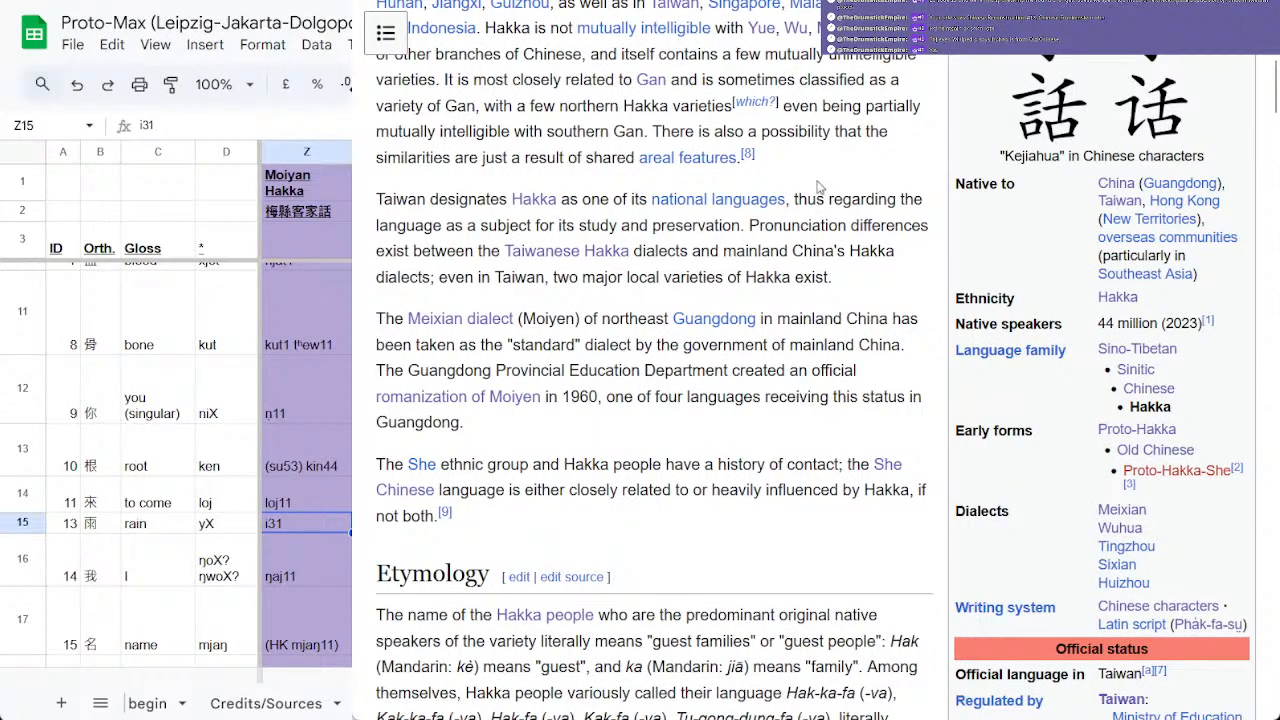
pyautogui.click(1140, 398)
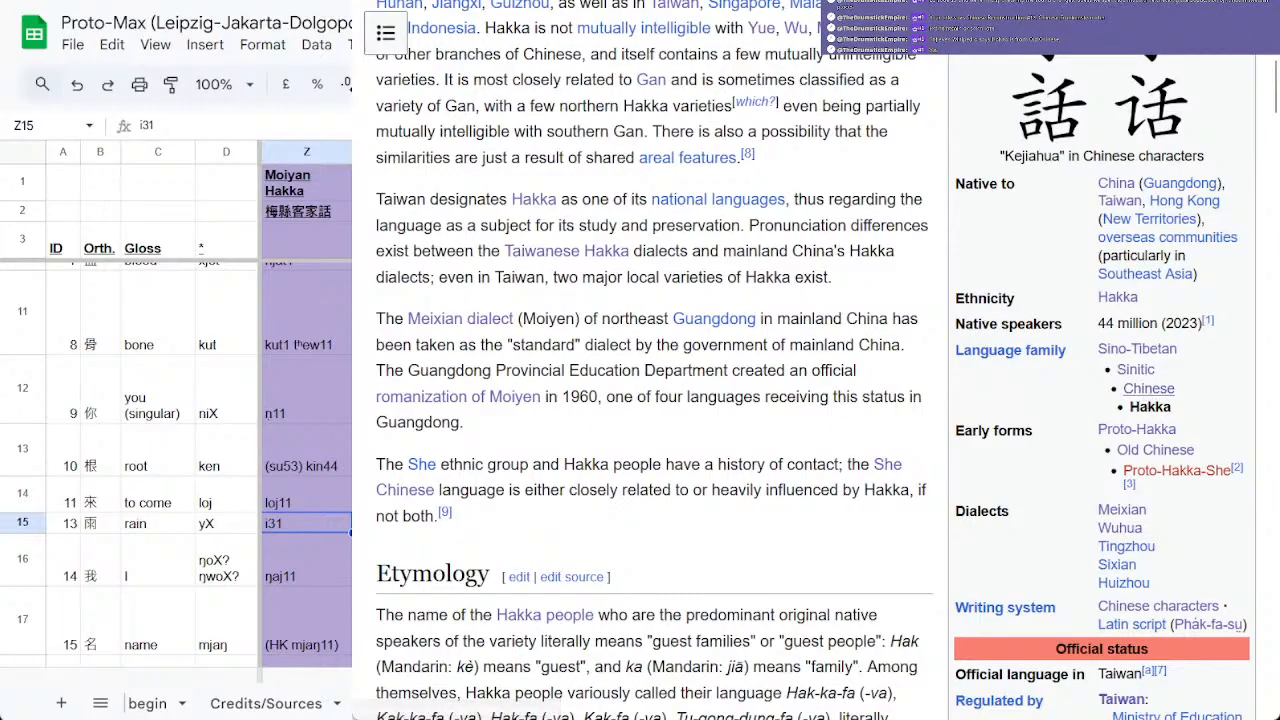
pyautogui.scroll(-5, 766, 325)
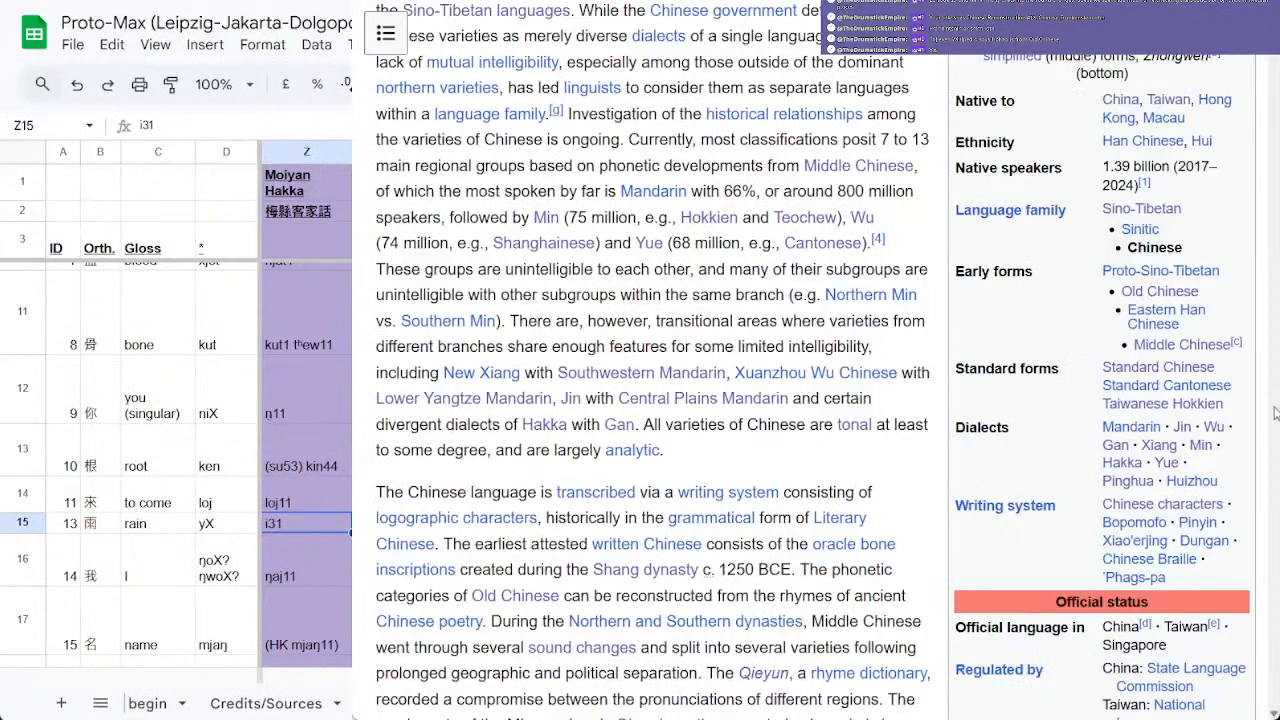
# Step: Open the Xiang Chinese article from the dialect list, examine its varieties and history, and return to the Chinese language article
pyautogui.click(1155, 449)
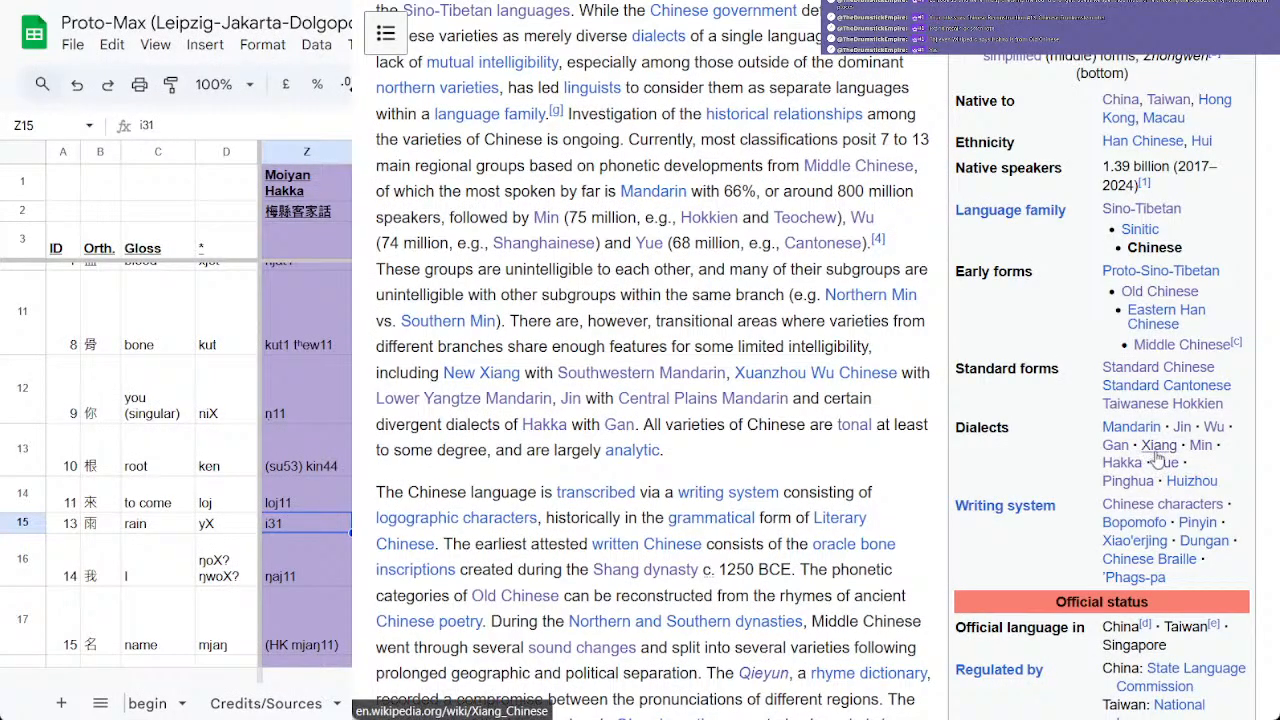
pyautogui.scroll(-8, 796, 540)
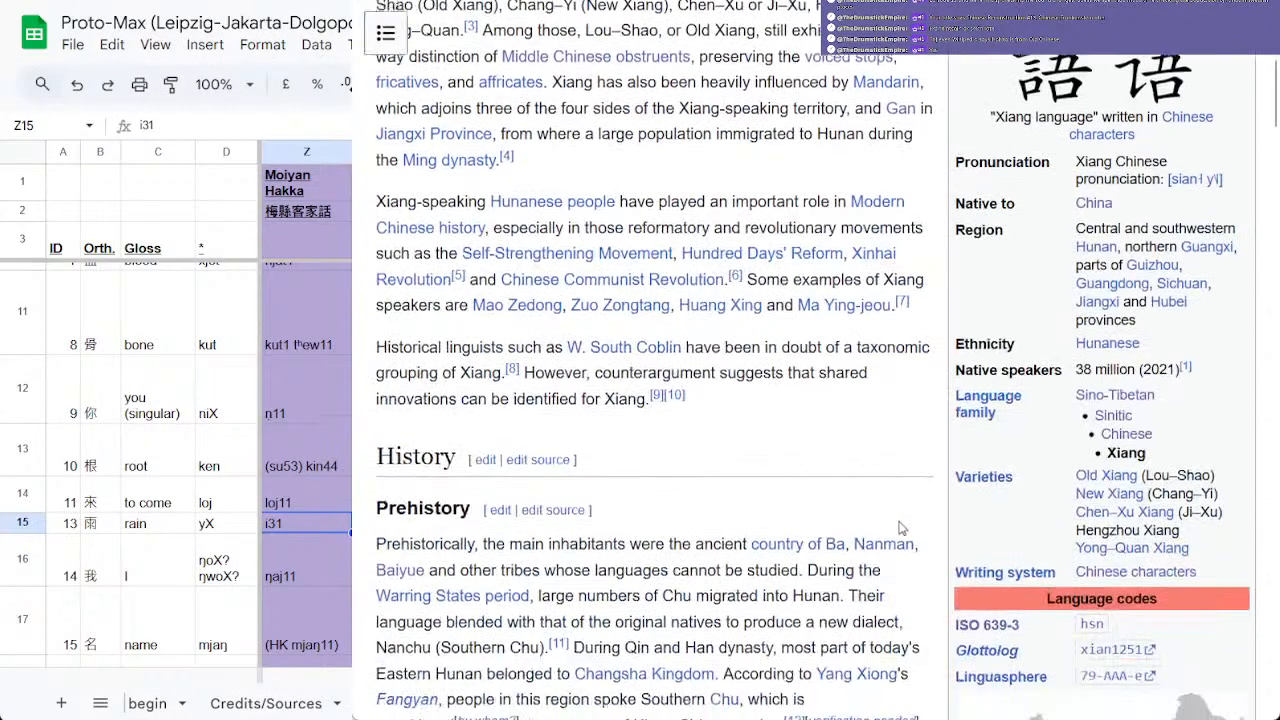
pyautogui.scroll(2, 897, 514)
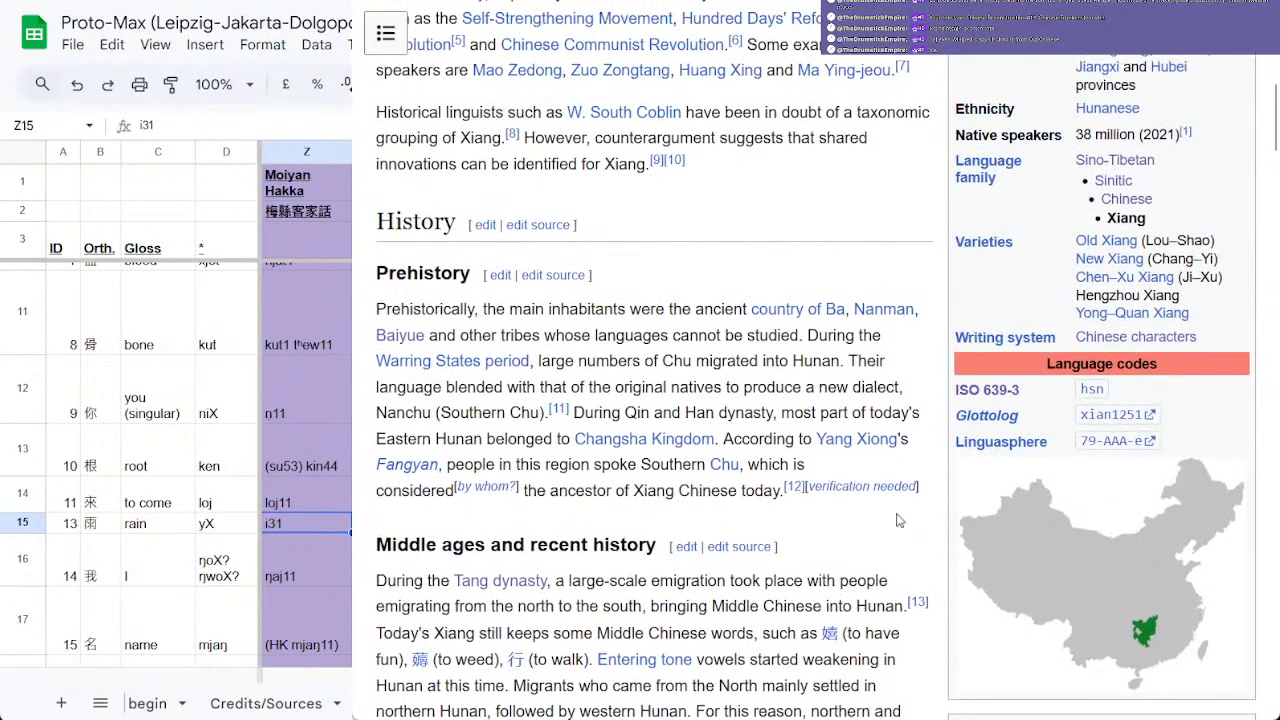
pyautogui.scroll(3, 1190, 316)
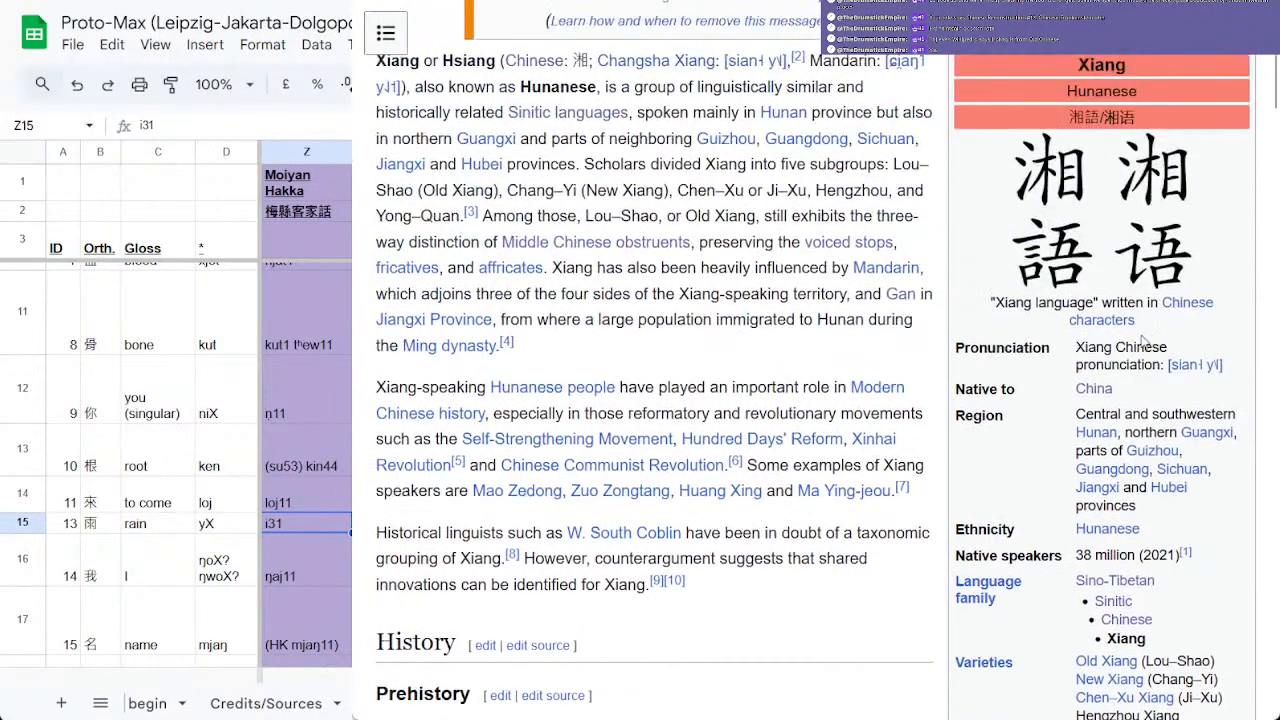
pyautogui.hotkey('alt', 'Left')
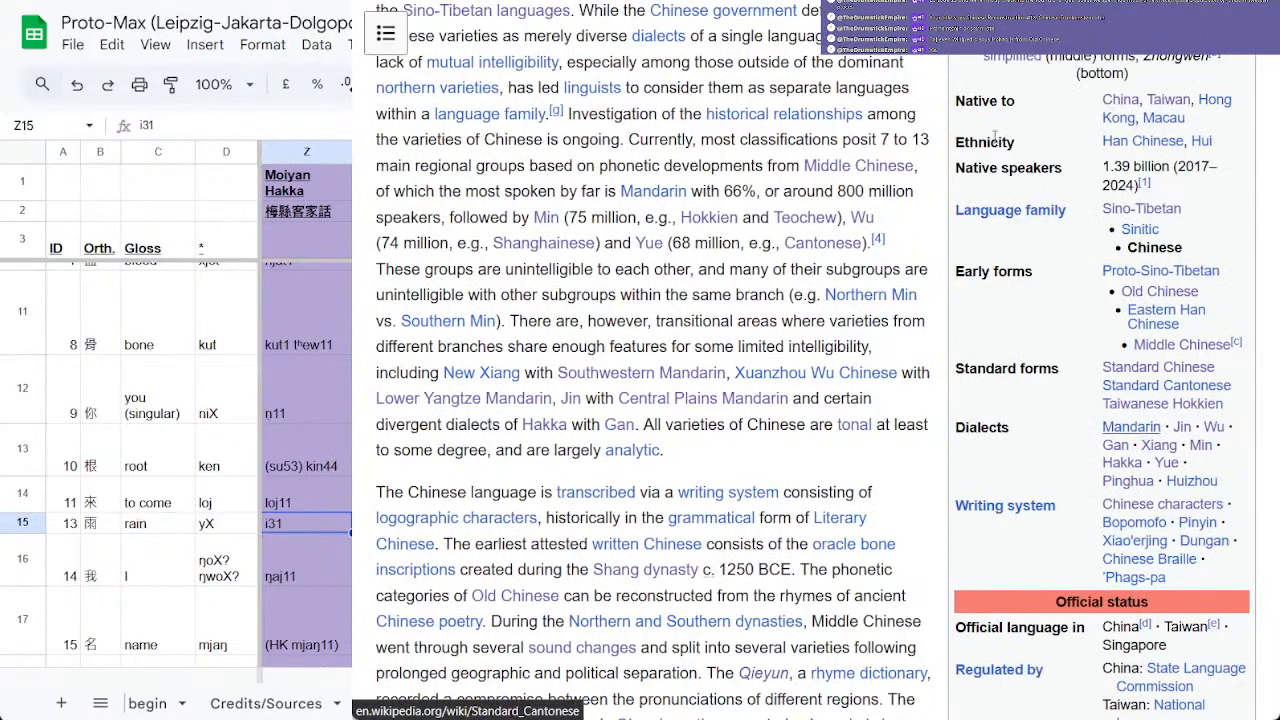
# Step: Open the Mandarin article from the dialect list, examine its early forms and varieties, and return to the Chinese language article
pyautogui.click(1131, 427)
pyautogui.scroll(-8, 846, 402)
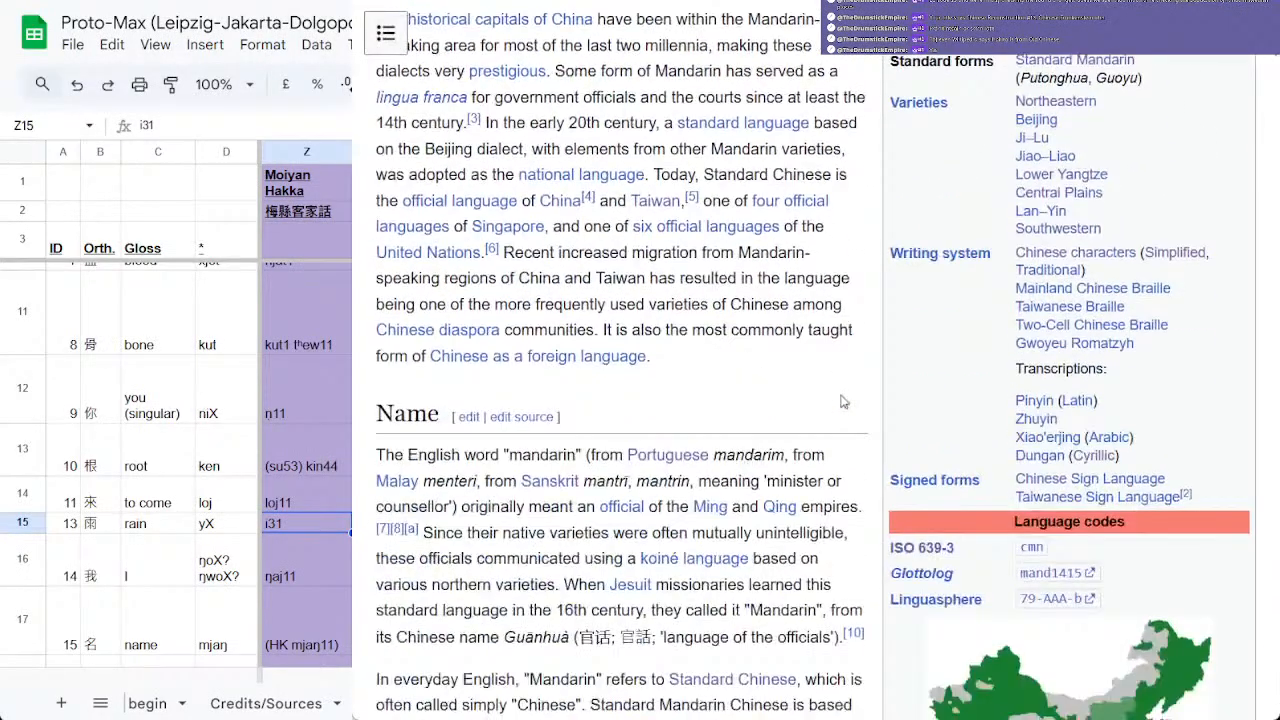
pyautogui.scroll(1, 844, 402)
pyautogui.scroll(1, 844, 402)
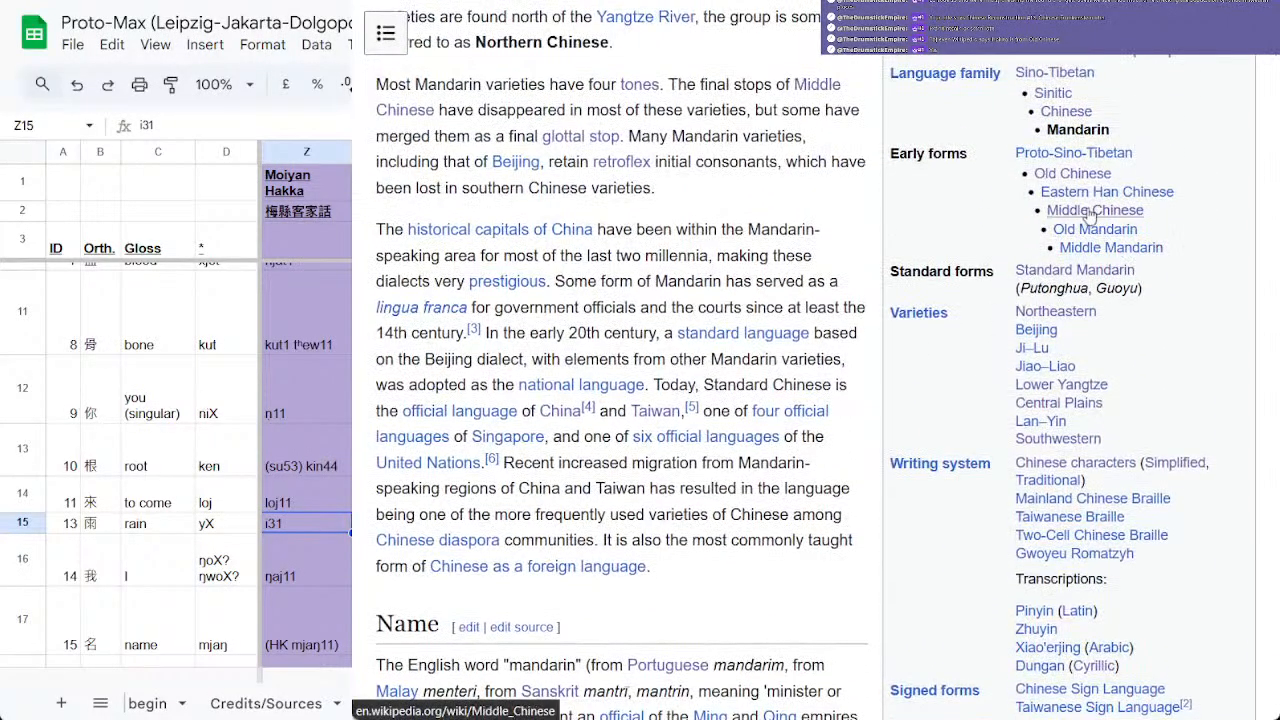
pyautogui.hotkey('alt', 'Left')
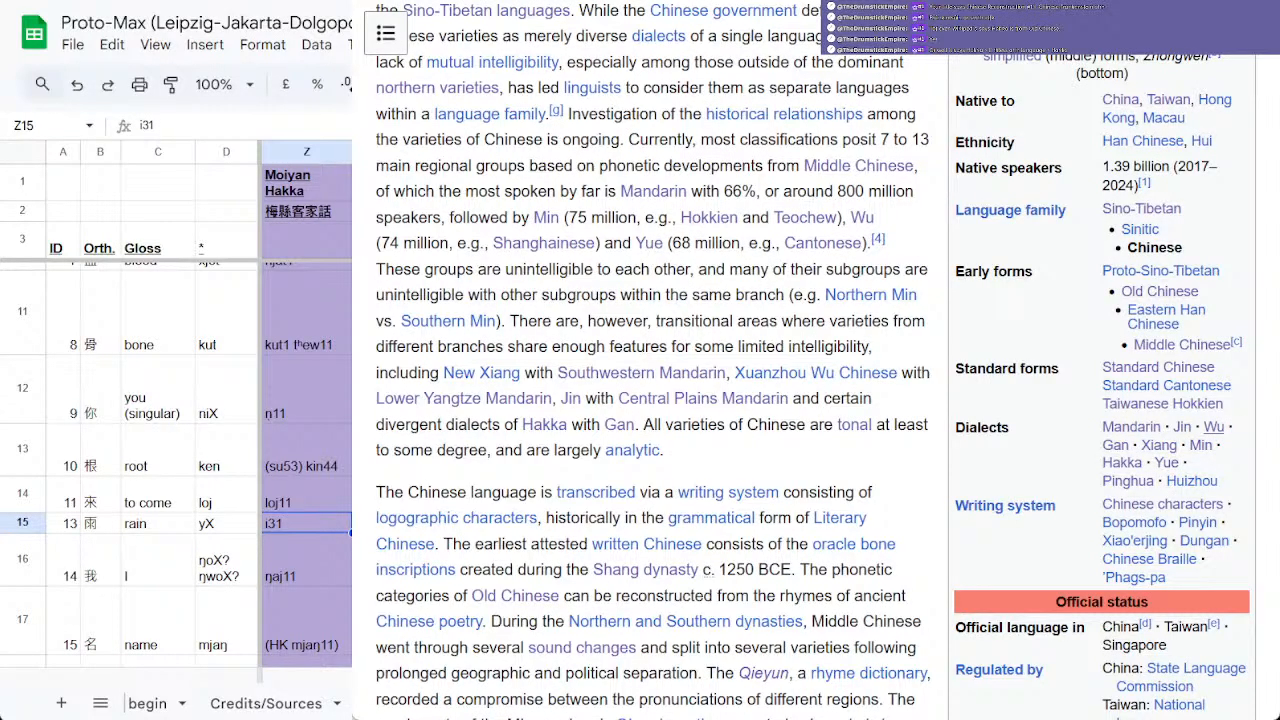
# Step: Compare the language family and early forms listed in the Yue, Gan, Wu, Mandarin and Hakka articles
pyautogui.click(790, 2)
pyautogui.scroll(-7, 934, 354)
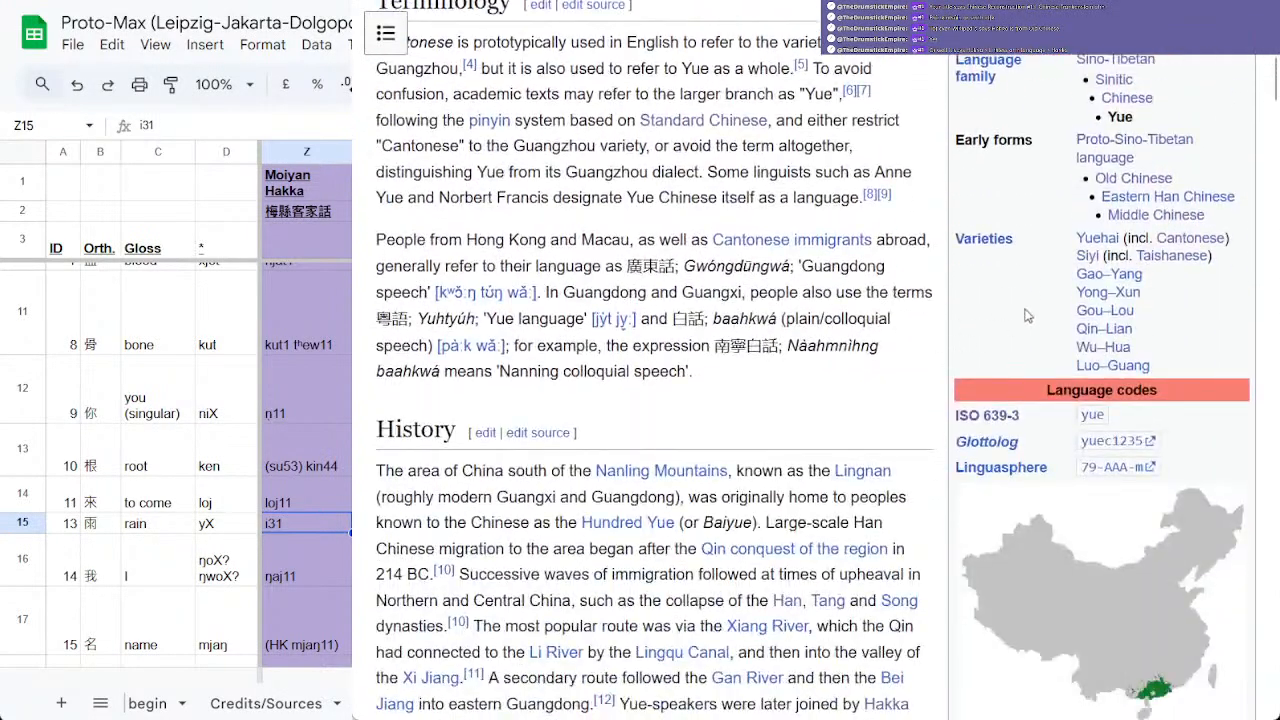
pyautogui.hotkey('ctrl', 'Tab')
pyautogui.scroll(-3, 1093, 289)
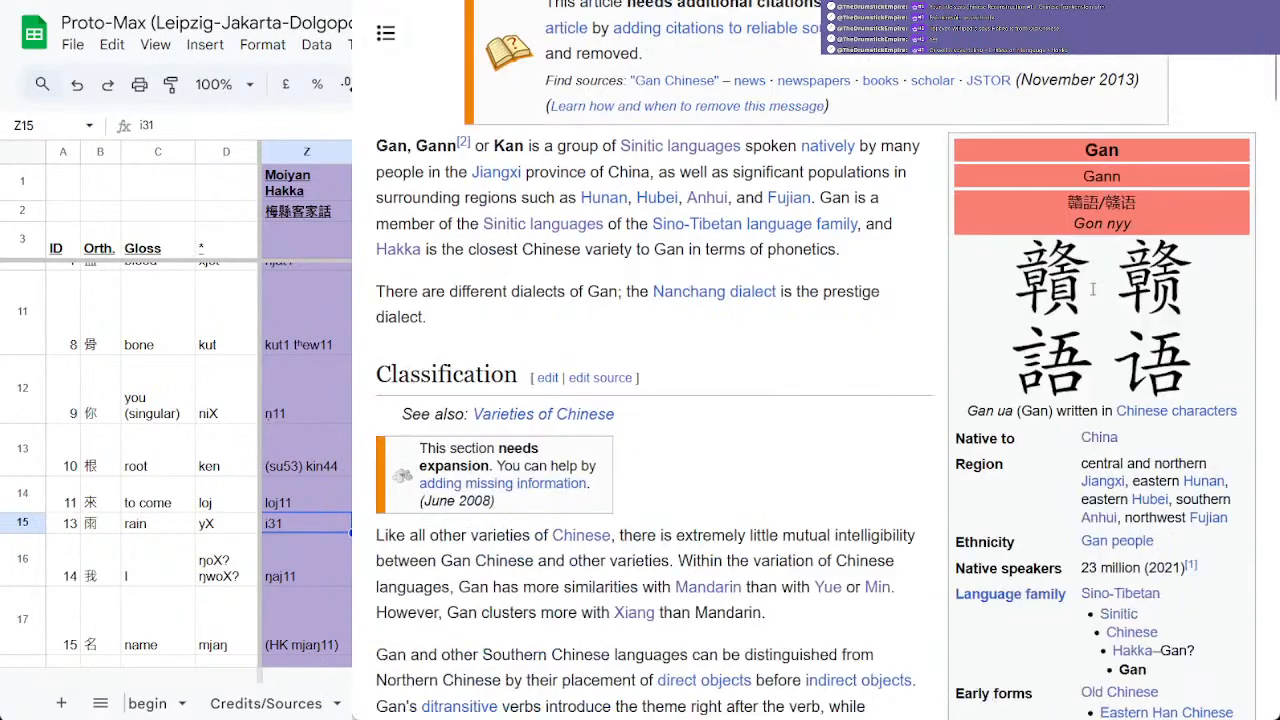
pyautogui.scroll(-4, 1093, 289)
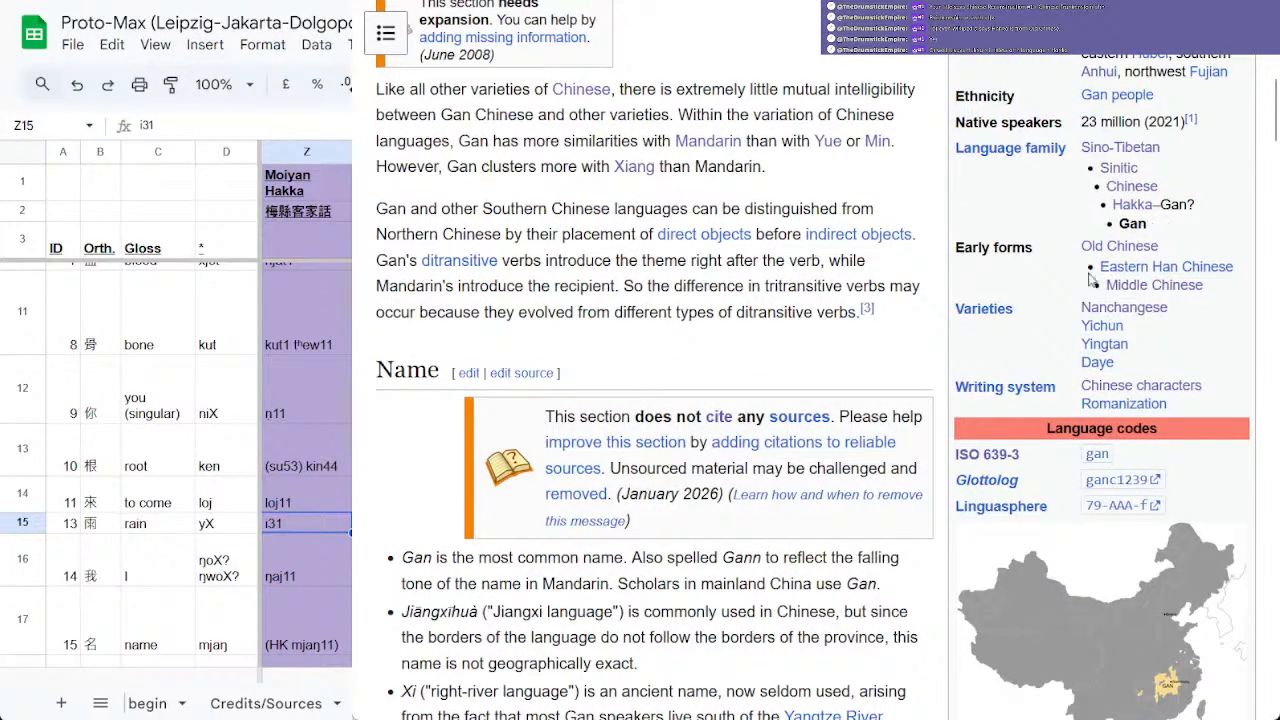
pyautogui.scroll(7, 1093, 280)
pyautogui.hotkey('ctrl', 'Tab')
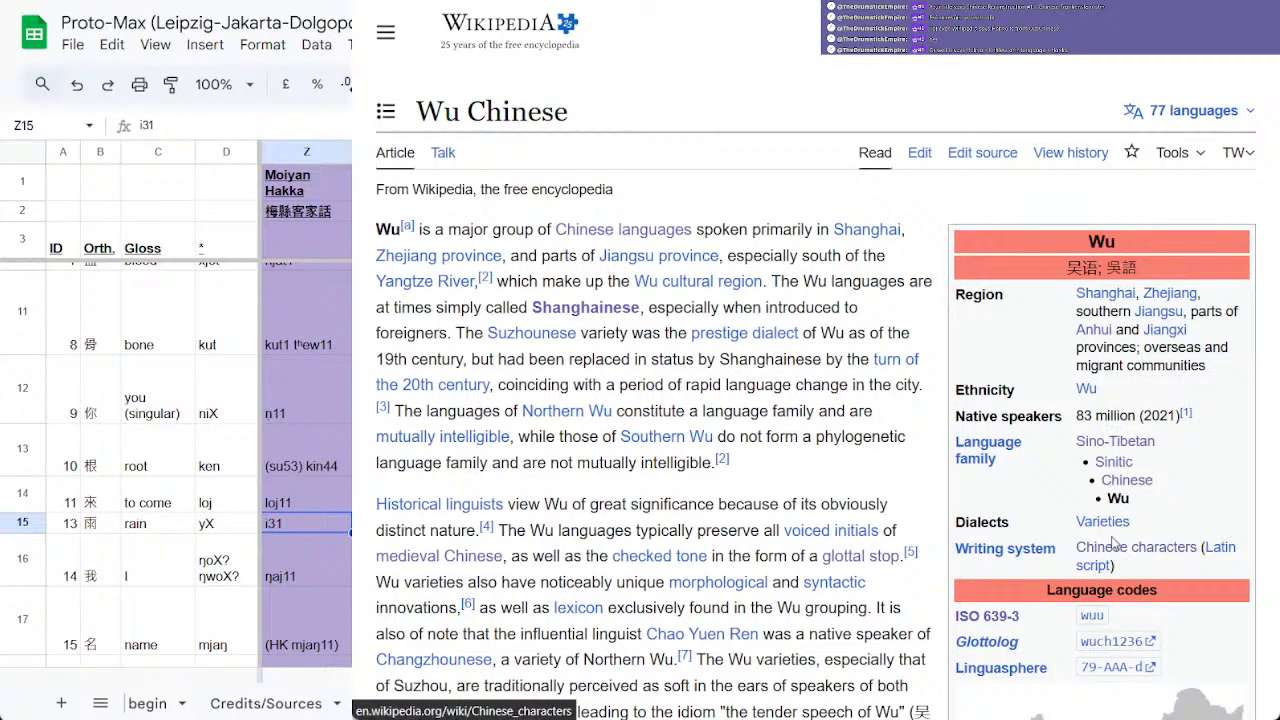
pyautogui.scroll(-5, 1113, 543)
pyautogui.hotkey('ctrl', 'Tab')
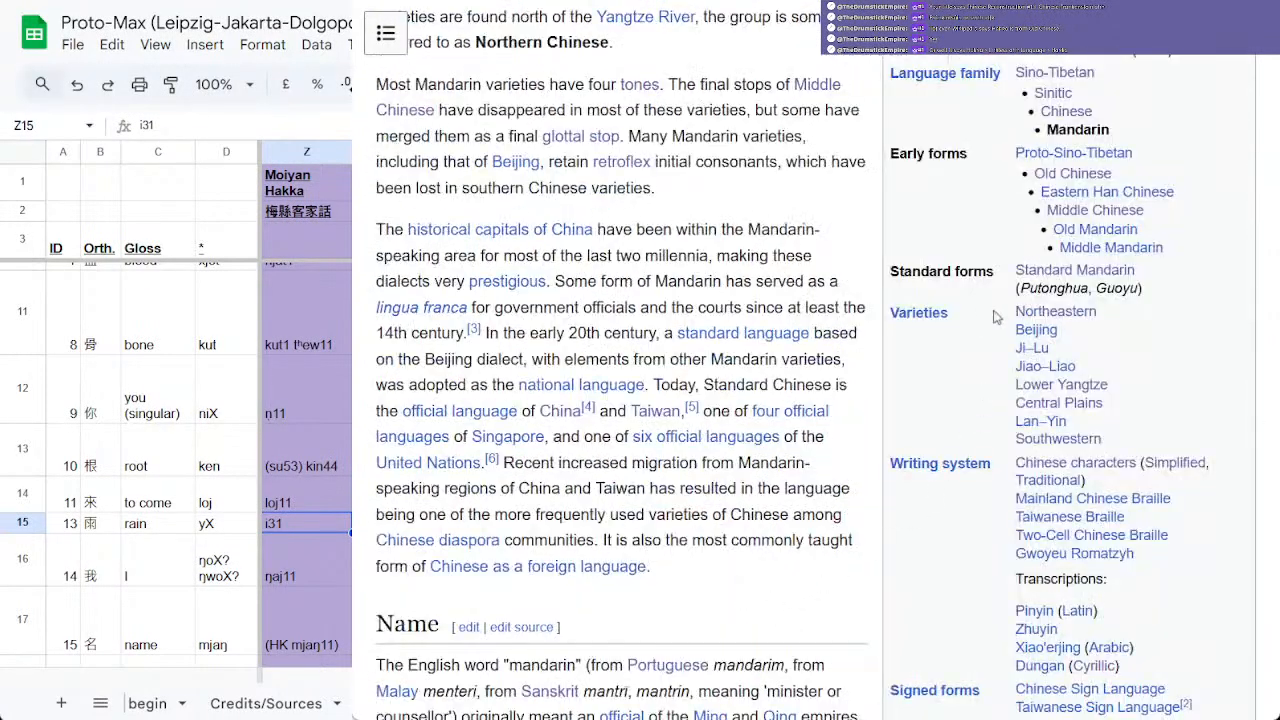
pyautogui.hotkey('ctrl', 'Tab')
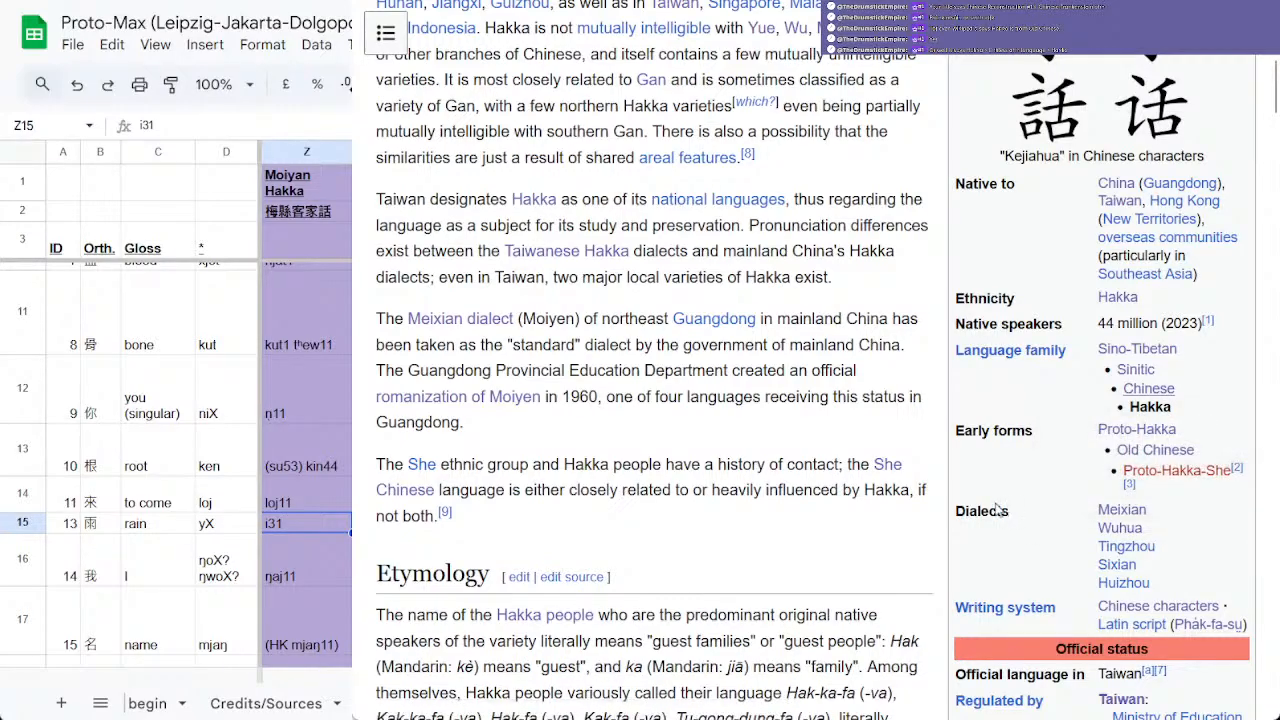
# Step: Open the revision history of the Hakka Chinese article and examine its recent edits
pyautogui.scroll(6, 1000, 462)
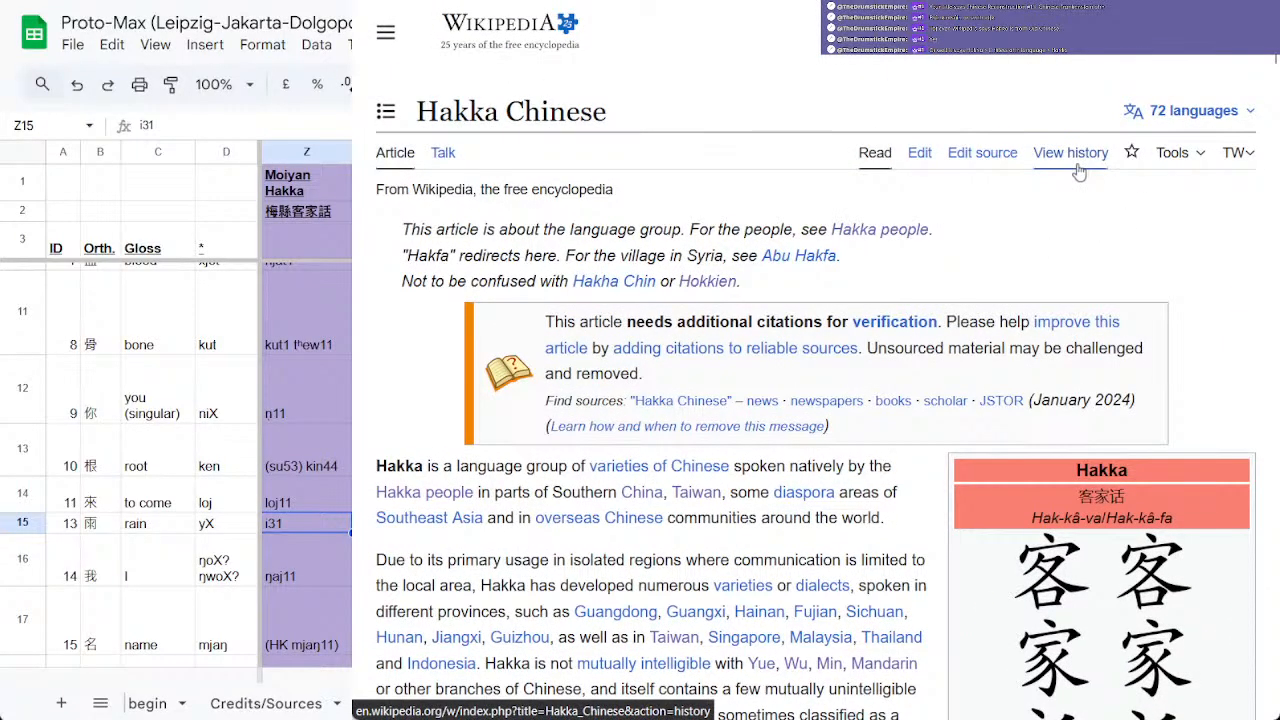
pyautogui.click(1077, 152)
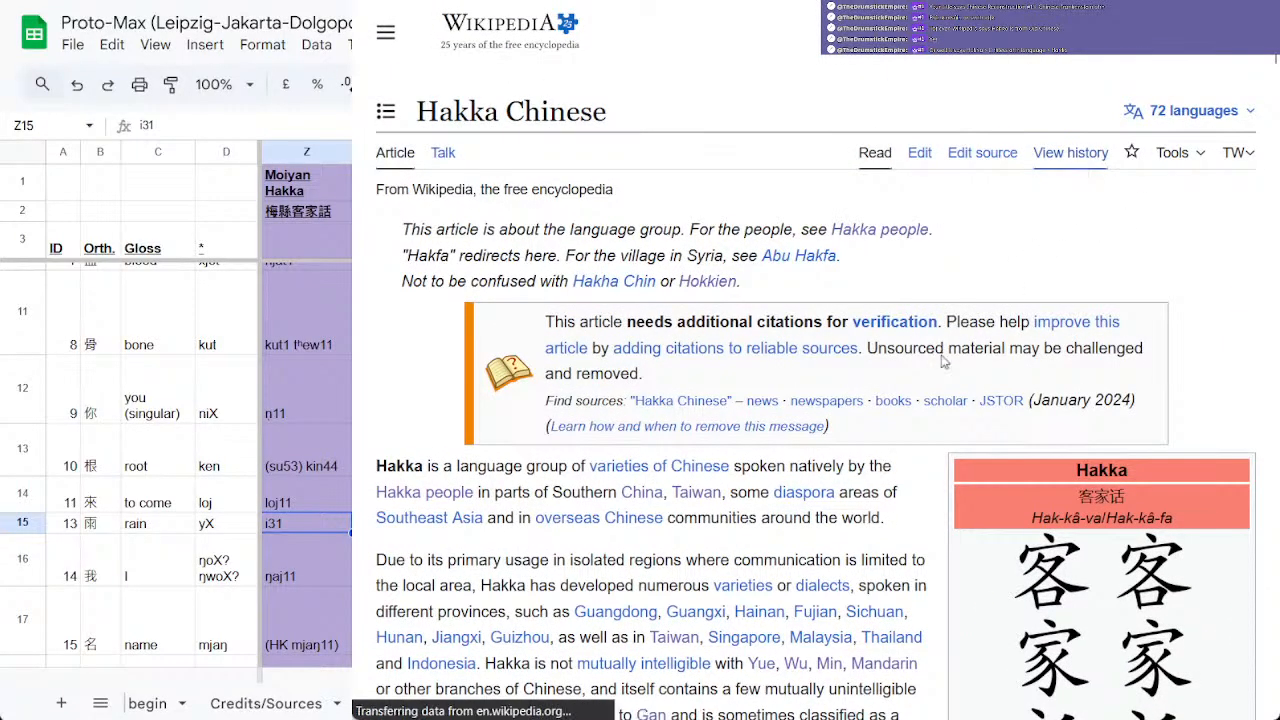
pyautogui.scroll(-3, 910, 360)
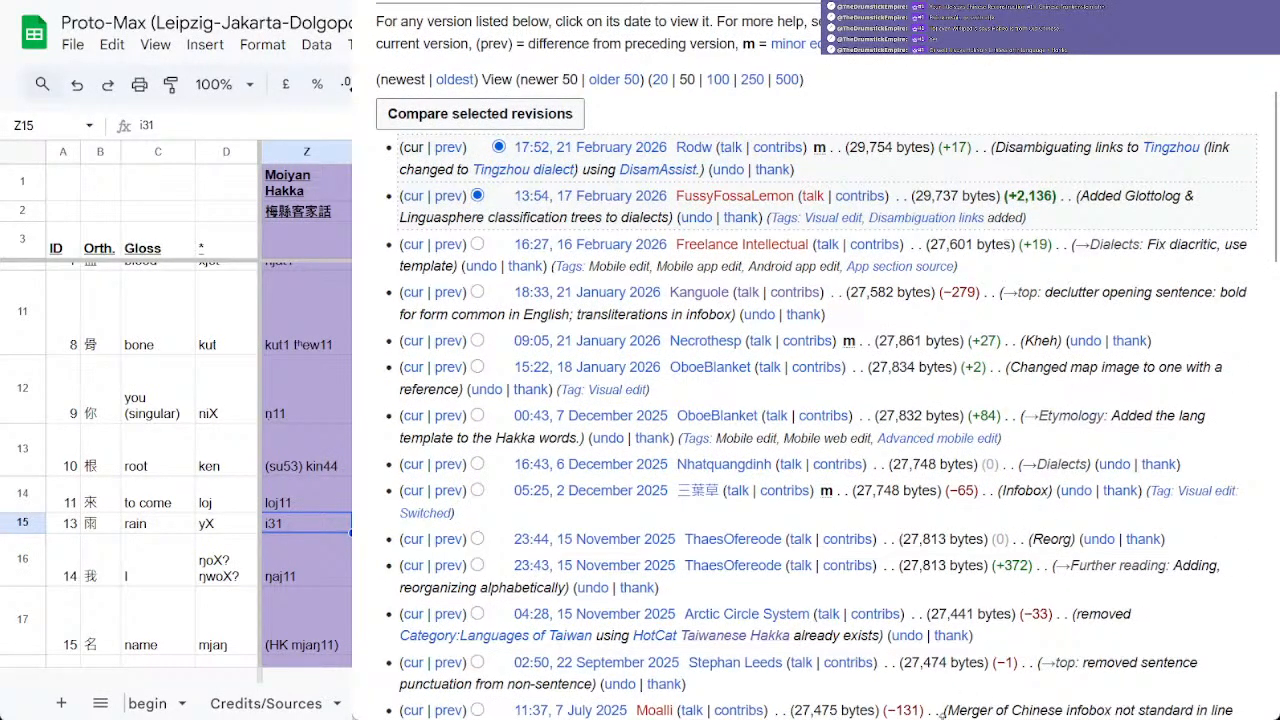
pyautogui.hotkey('ctrl', 'Tab')
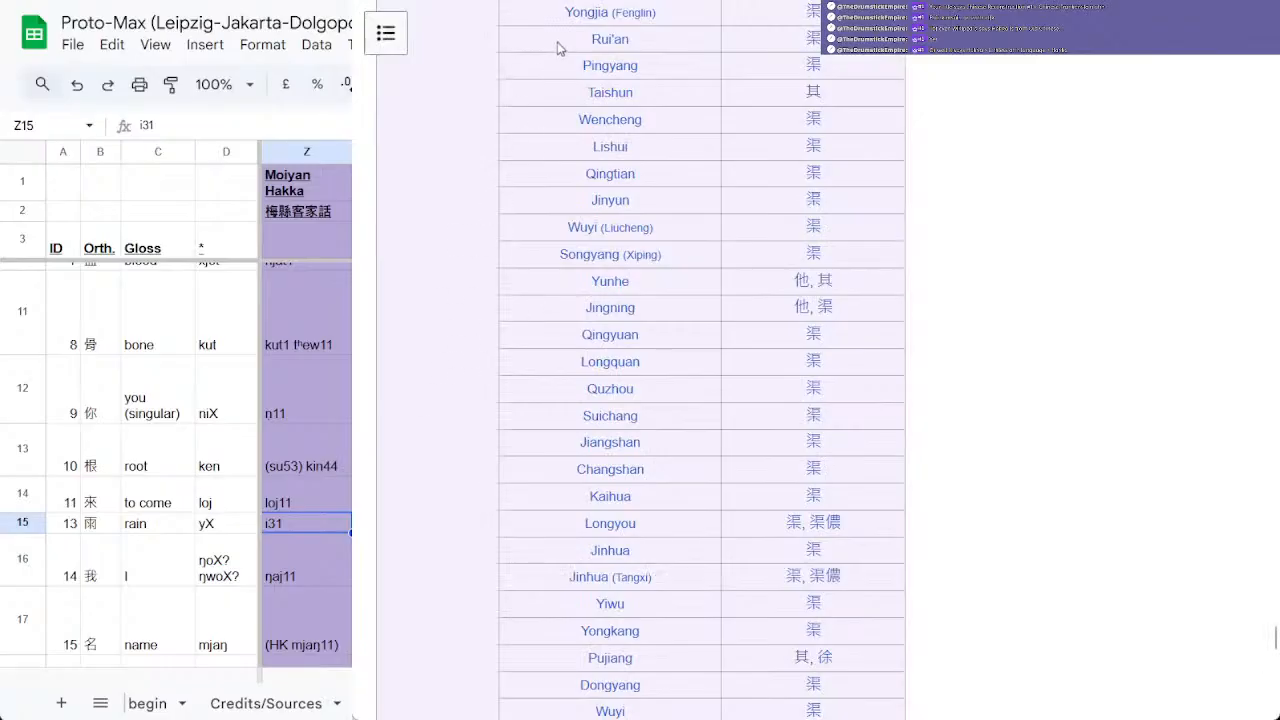
pyautogui.hotkey('ctrl', 'Tab')
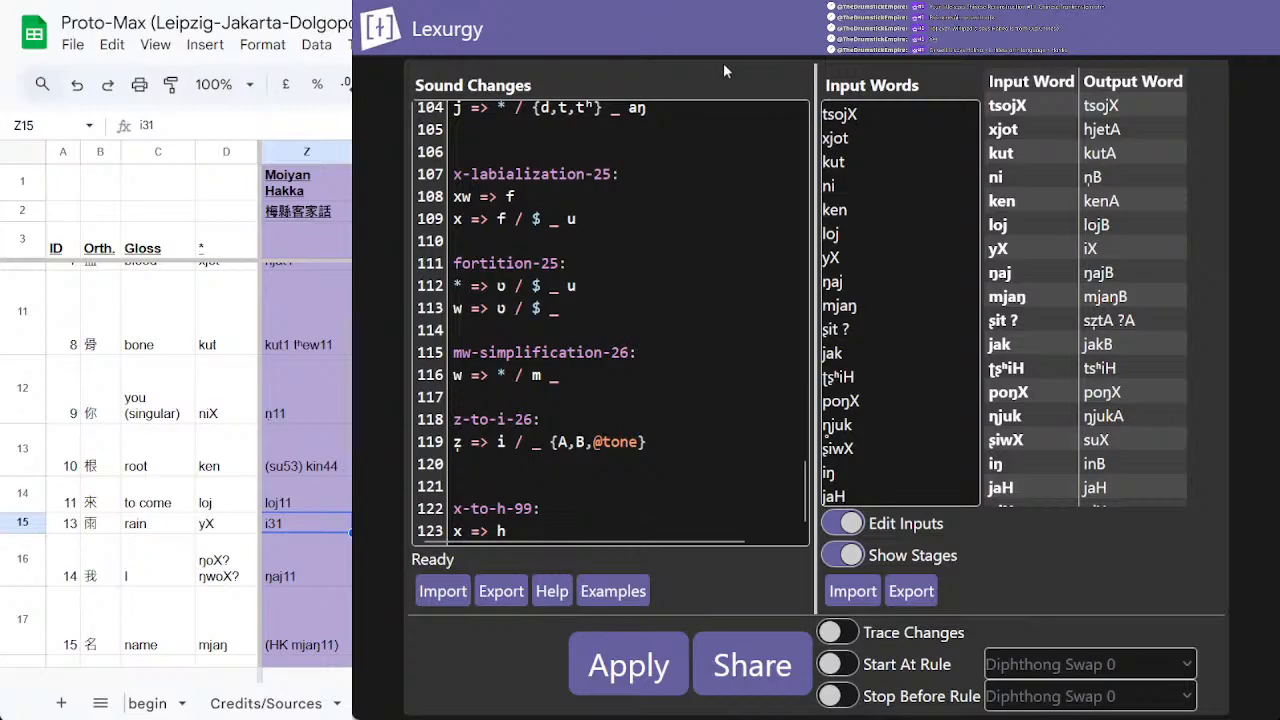
pyautogui.hotkey('ctrl', 'Tab')
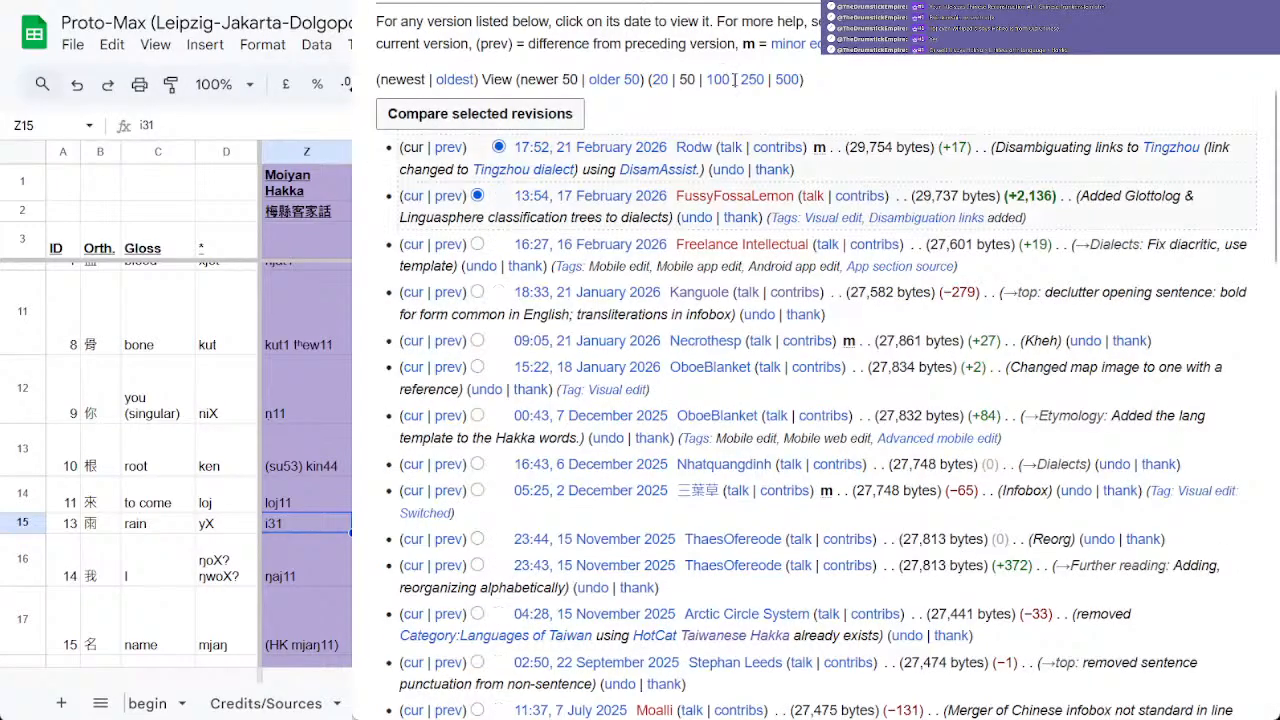
pyautogui.scroll(3, 735, 80)
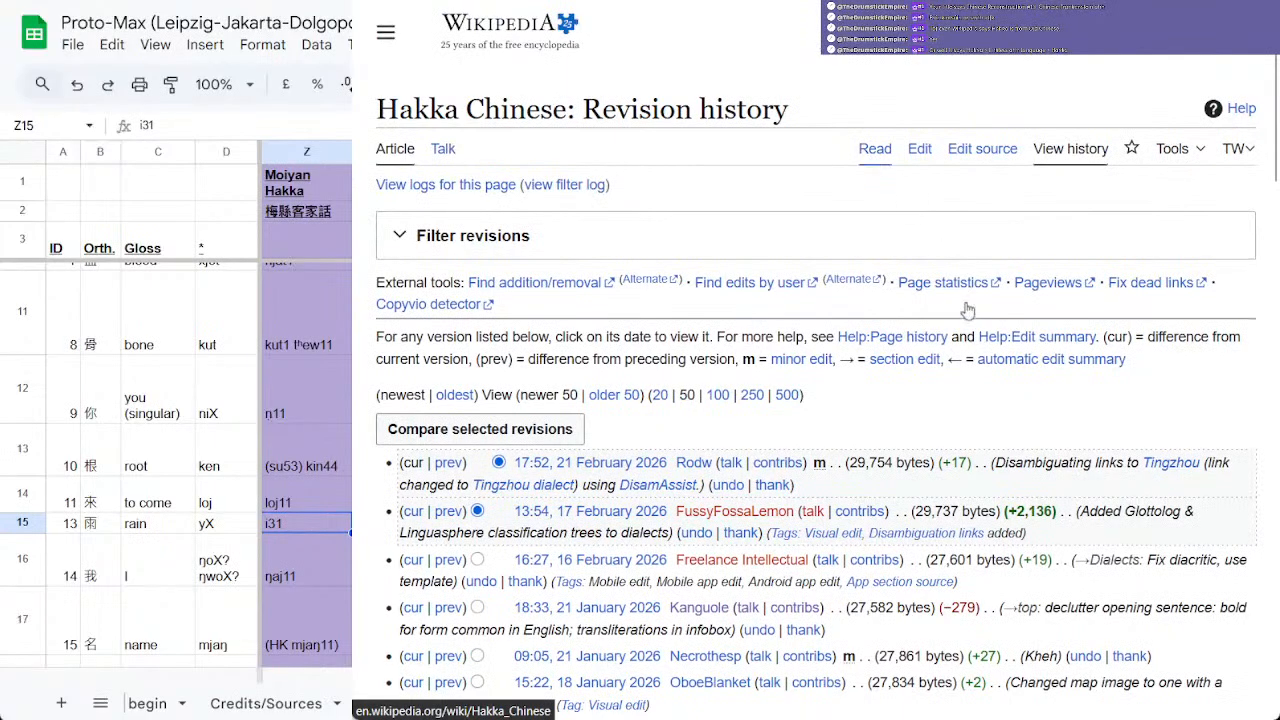
# Step: Check the Hakka article's language family again, open its parent Chinese language article, and examine the introduction and classification
pyautogui.hotkey('ctrl', 'Tab')
pyautogui.scroll(-10, 1183, 276)
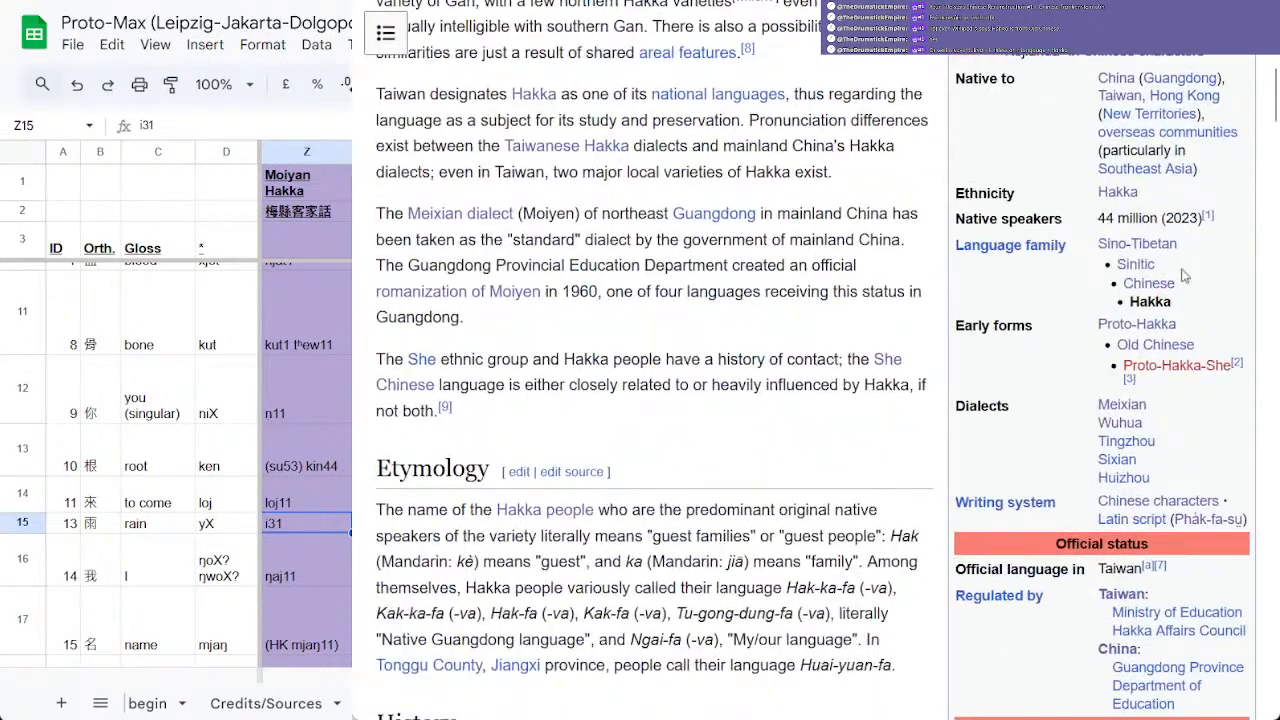
pyautogui.click(1155, 287)
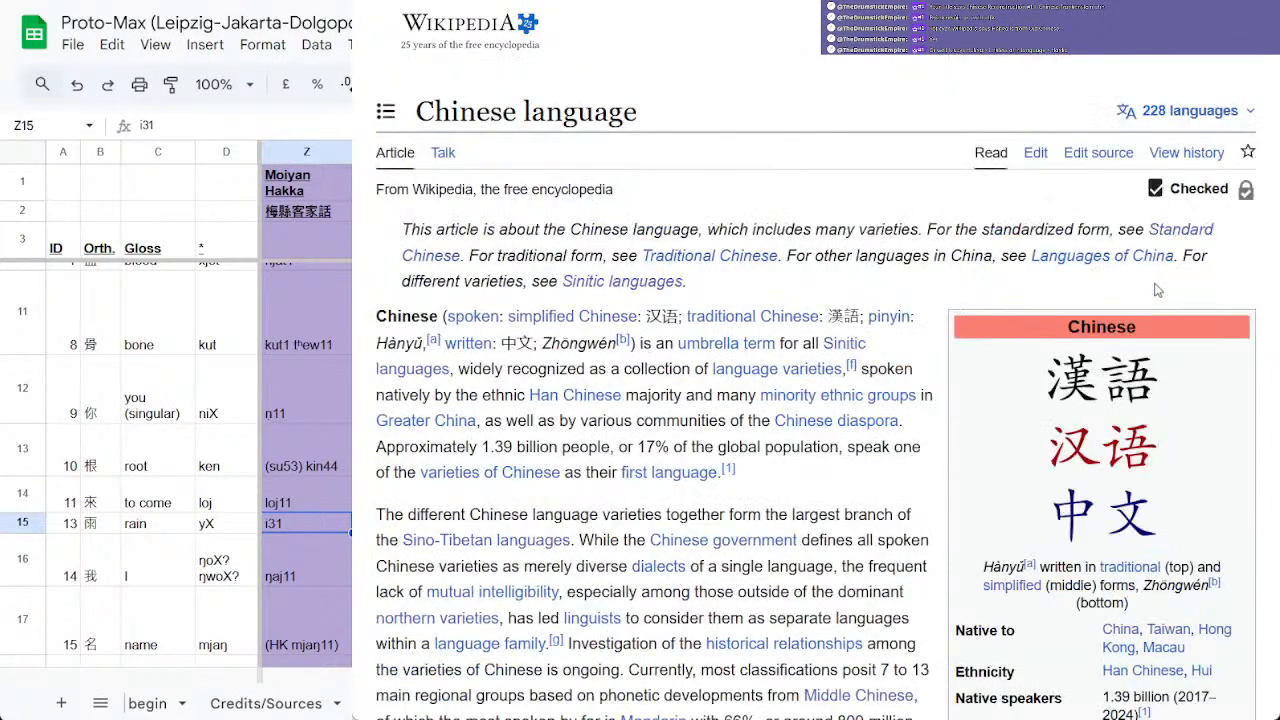
pyautogui.hotkey('alt', 'Left')
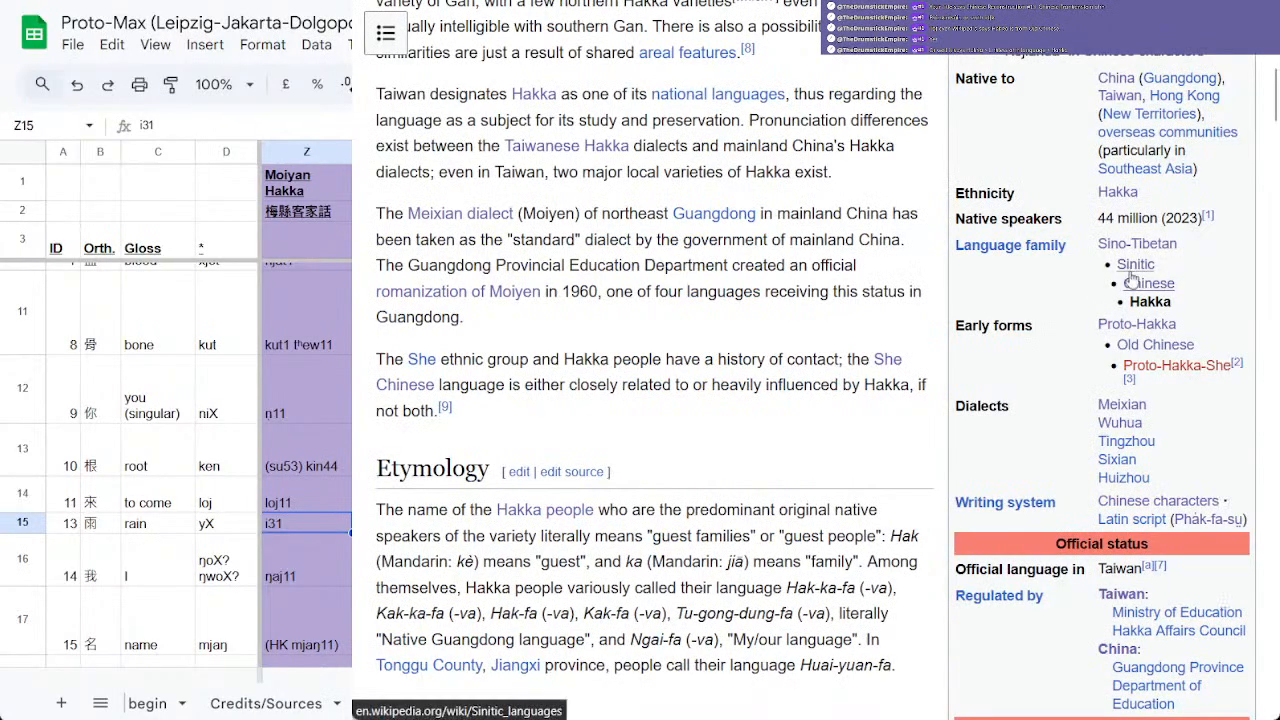
pyautogui.click(1142, 285)
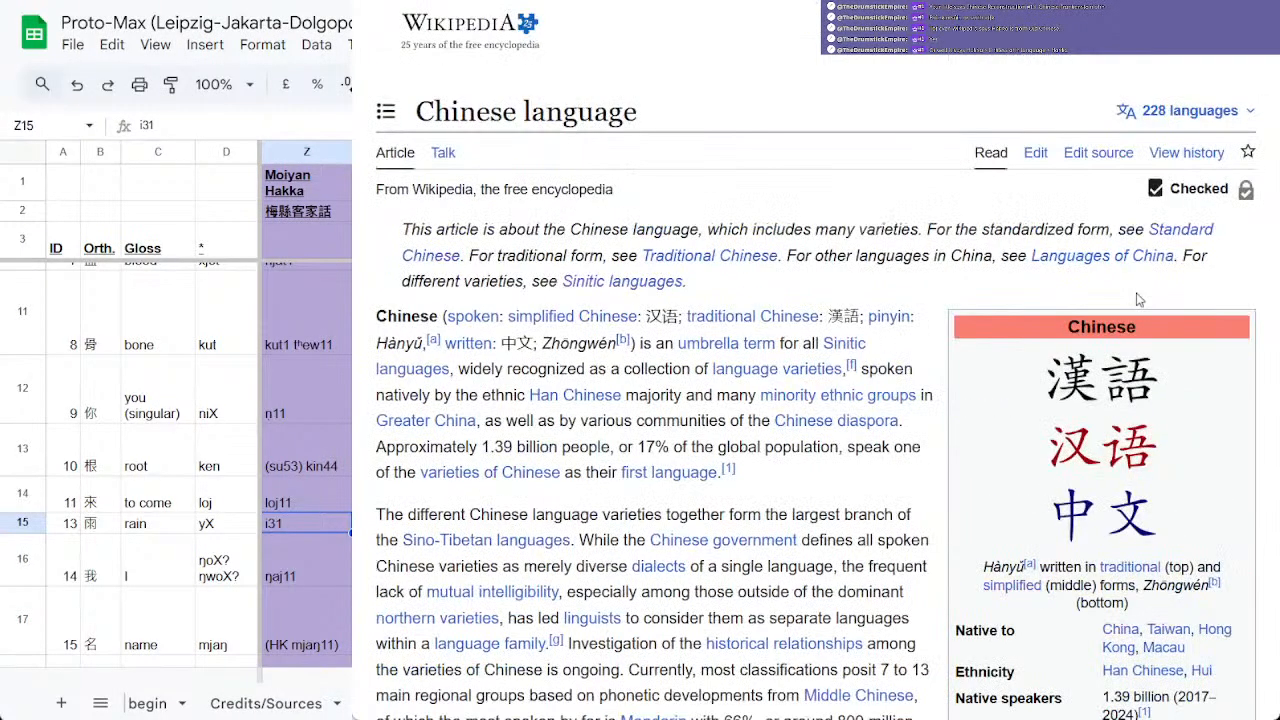
pyautogui.scroll(-5, 1195, 330)
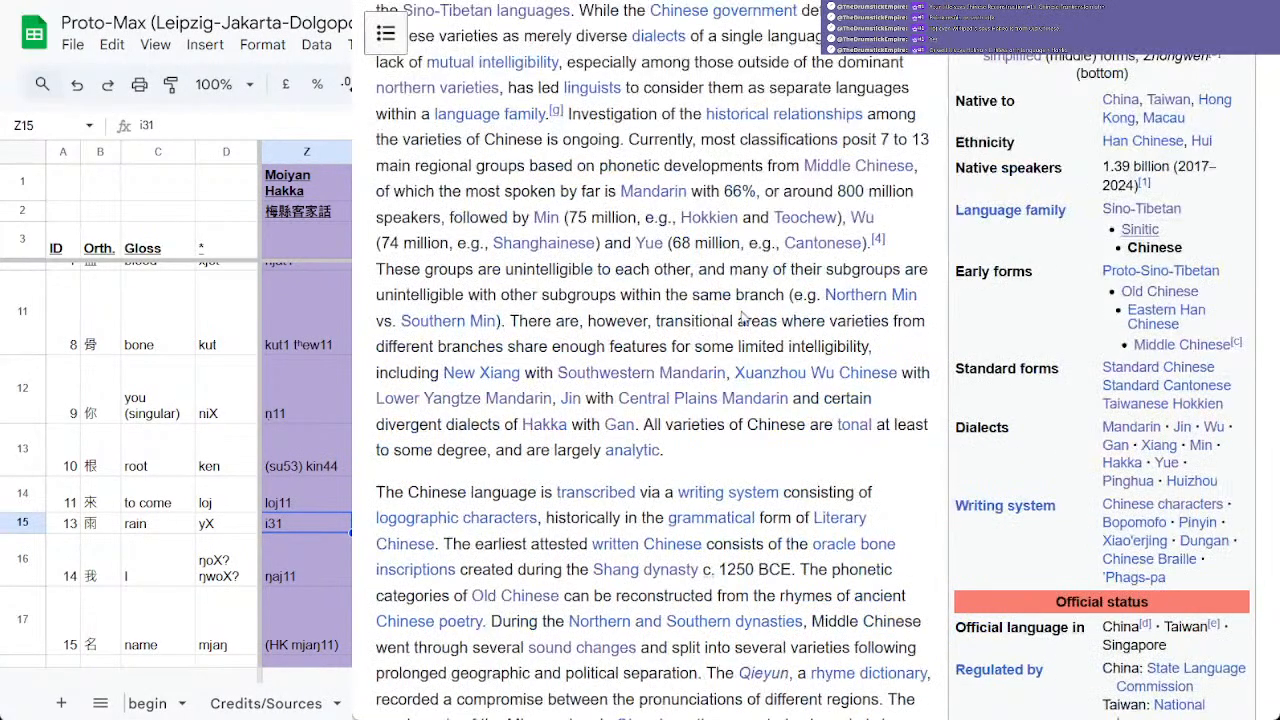
pyautogui.scroll(5, 760, 312)
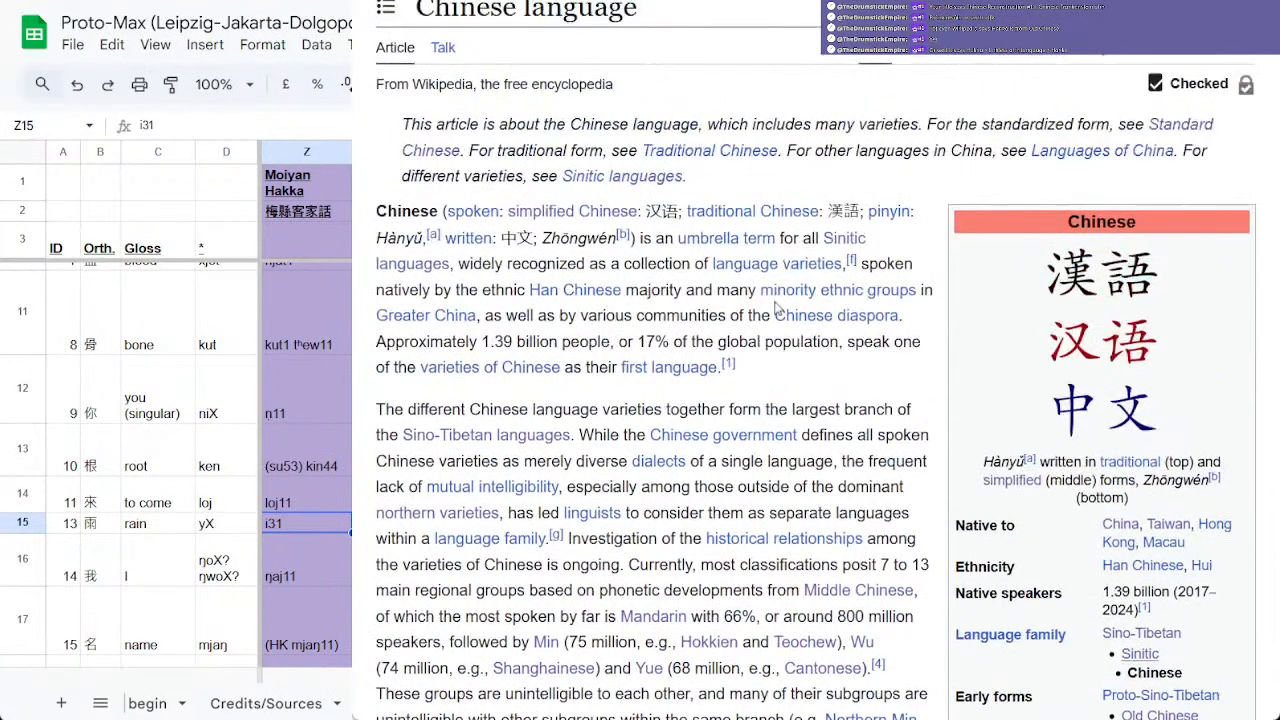
# Step: Go to the Sinitic languages article and examine its introduction and the Macro-Bai and Chinese subdivisions
pyautogui.hotkey('alt', 'Right')
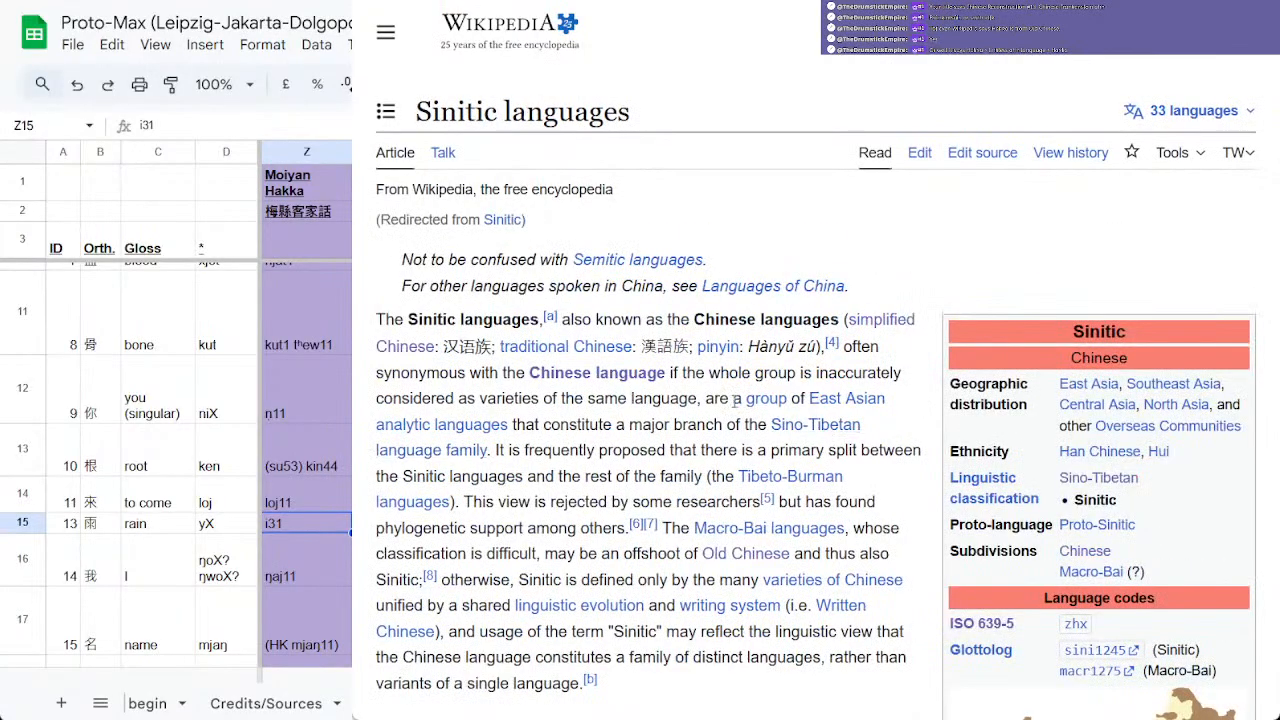
pyautogui.scroll(-5, 736, 401)
pyautogui.scroll(-4, 730, 421)
pyautogui.scroll(-15, 724, 428)
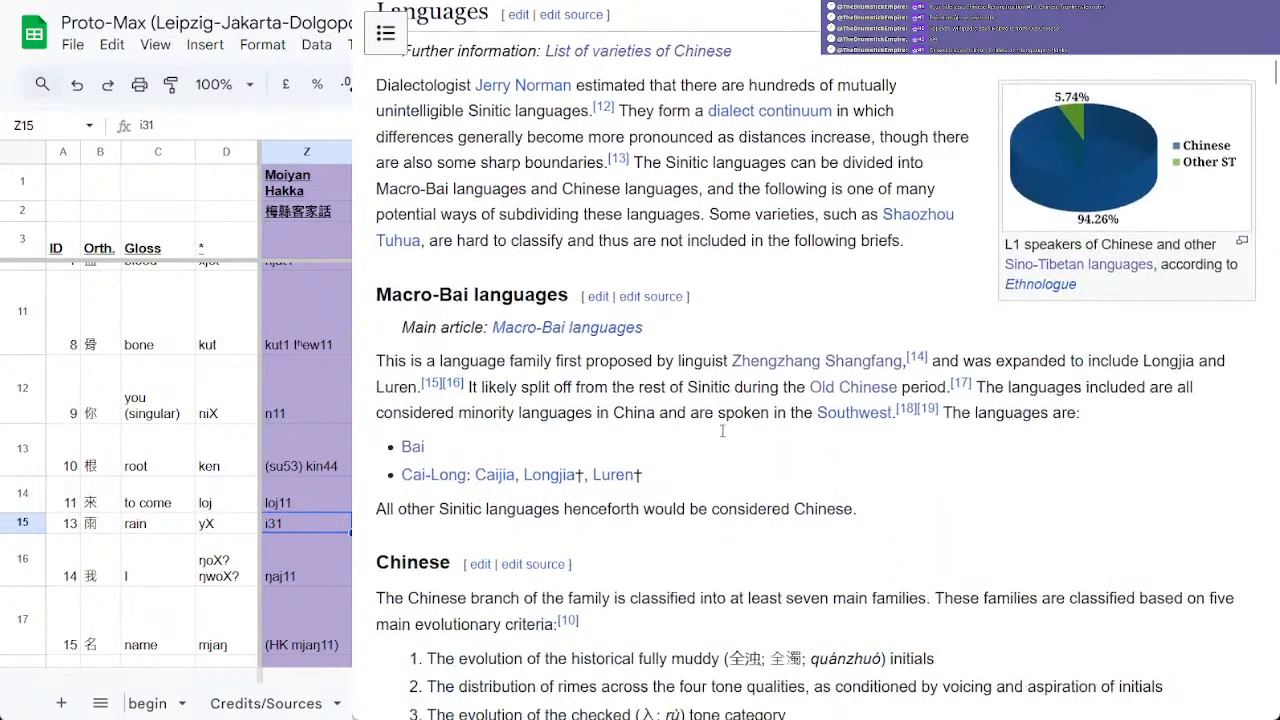
pyautogui.scroll(14, 714, 437)
pyautogui.press('Home')
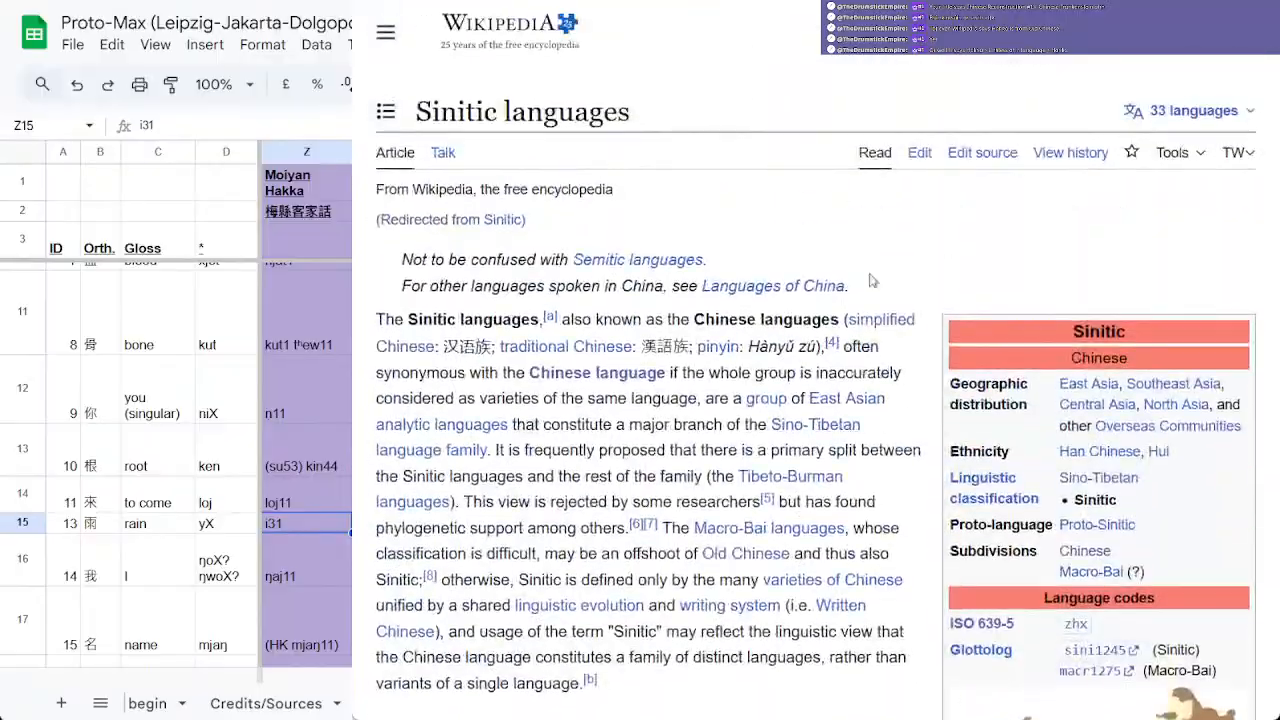
# Step: Open the Sinitic languages talk page, search it for "pov f", close it, and return to Lexurgy
pyautogui.click(443, 153)
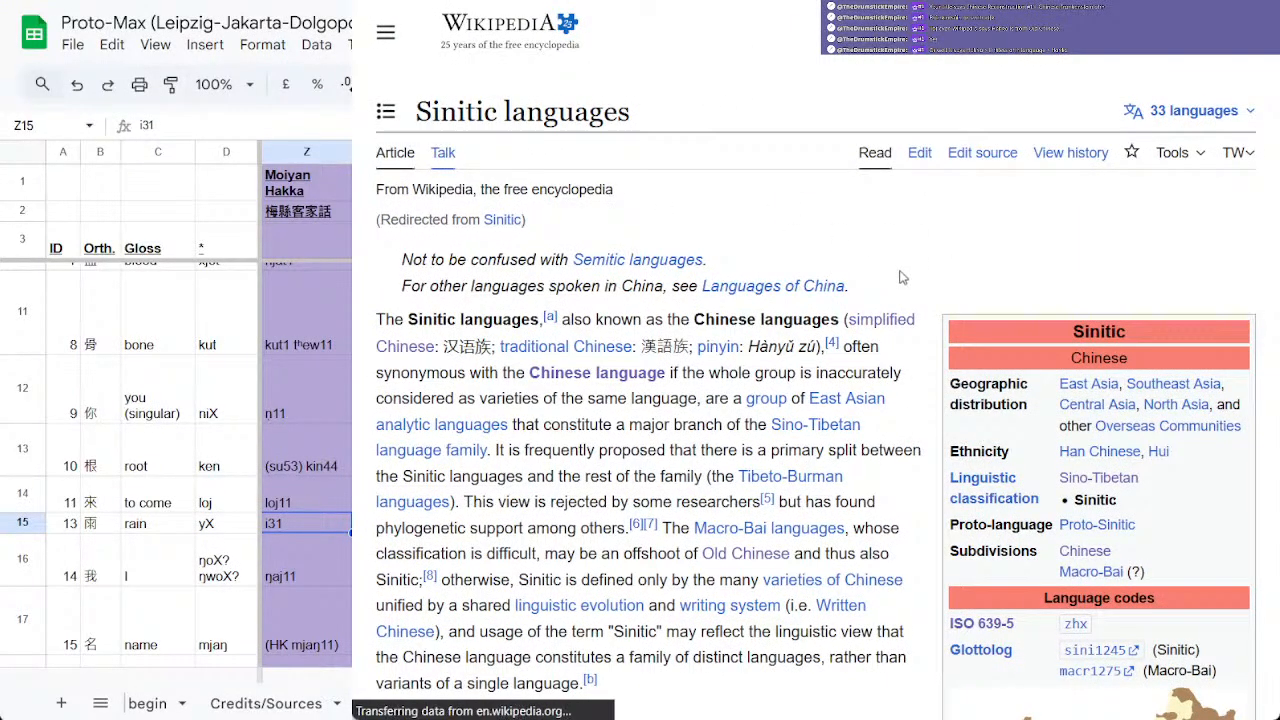
pyautogui.scroll(-5, 603, 250)
pyautogui.scroll(3, 603, 250)
pyautogui.scroll(-18, 603, 250)
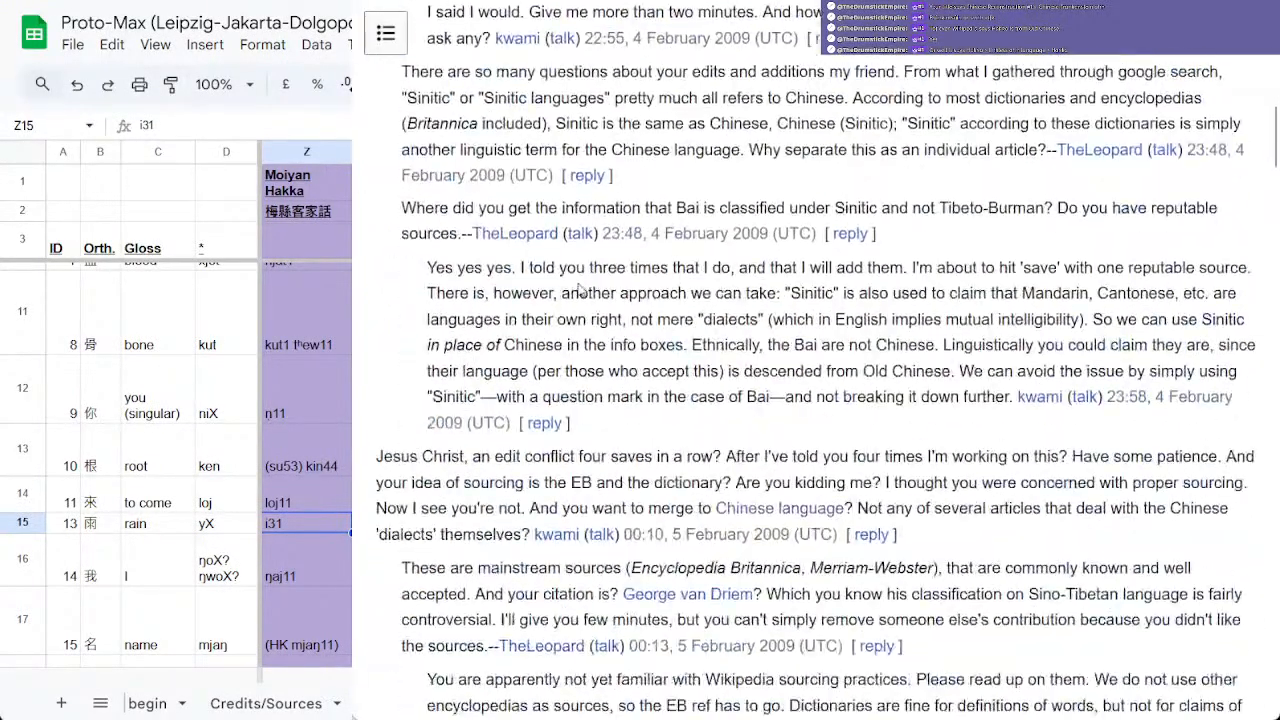
pyautogui.hotkey('ctrl', 'f')
pyautogui.write('pov f')
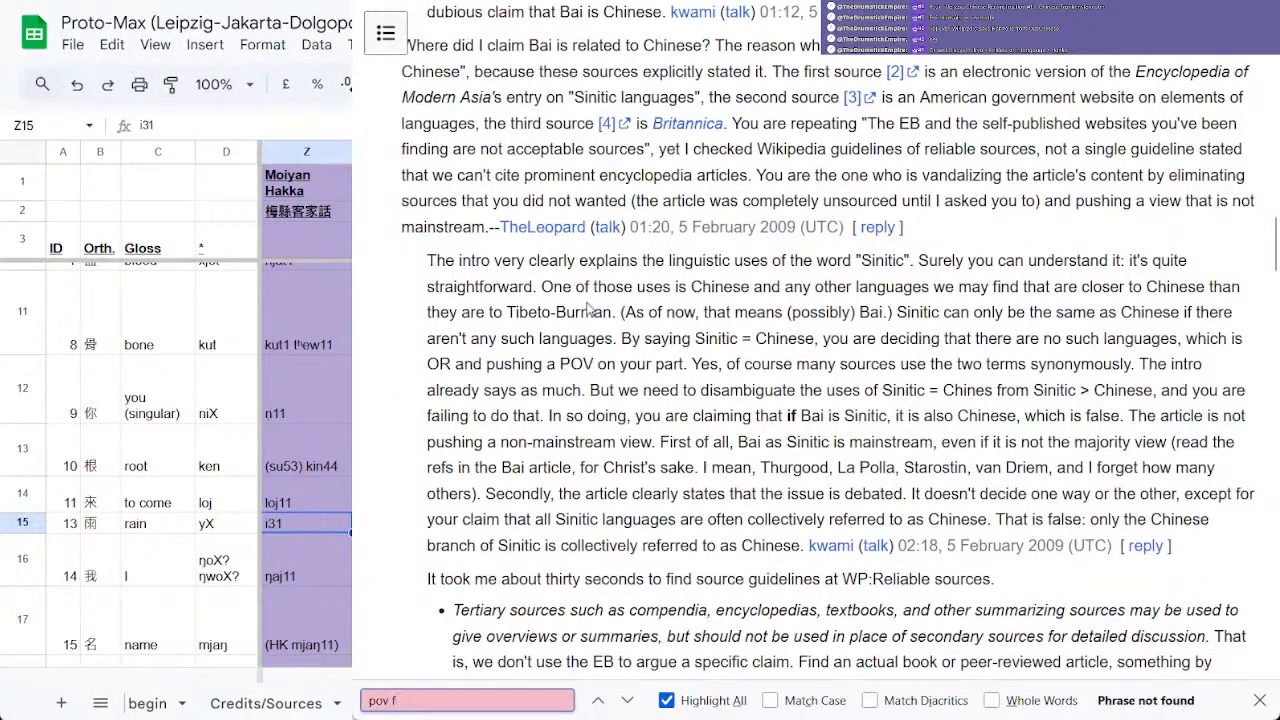
pyautogui.hotkey('ctrl', 'w')
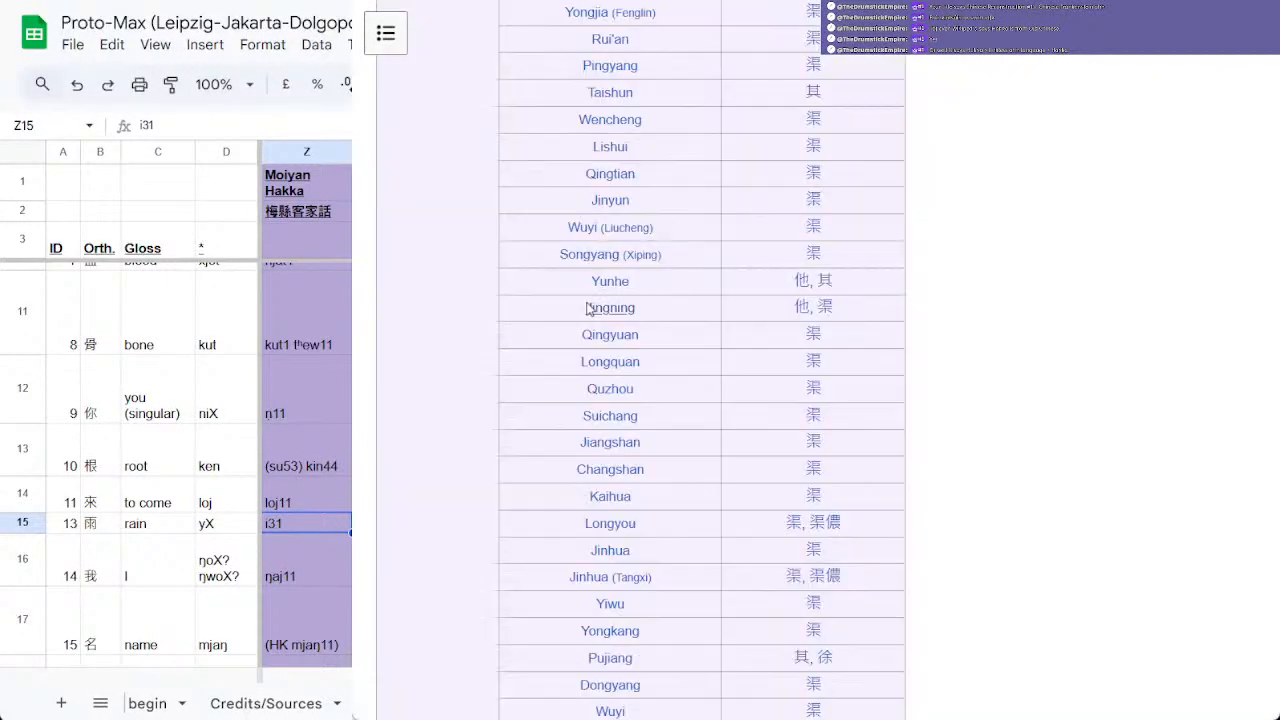
pyautogui.hotkey('alt', 'Tab')
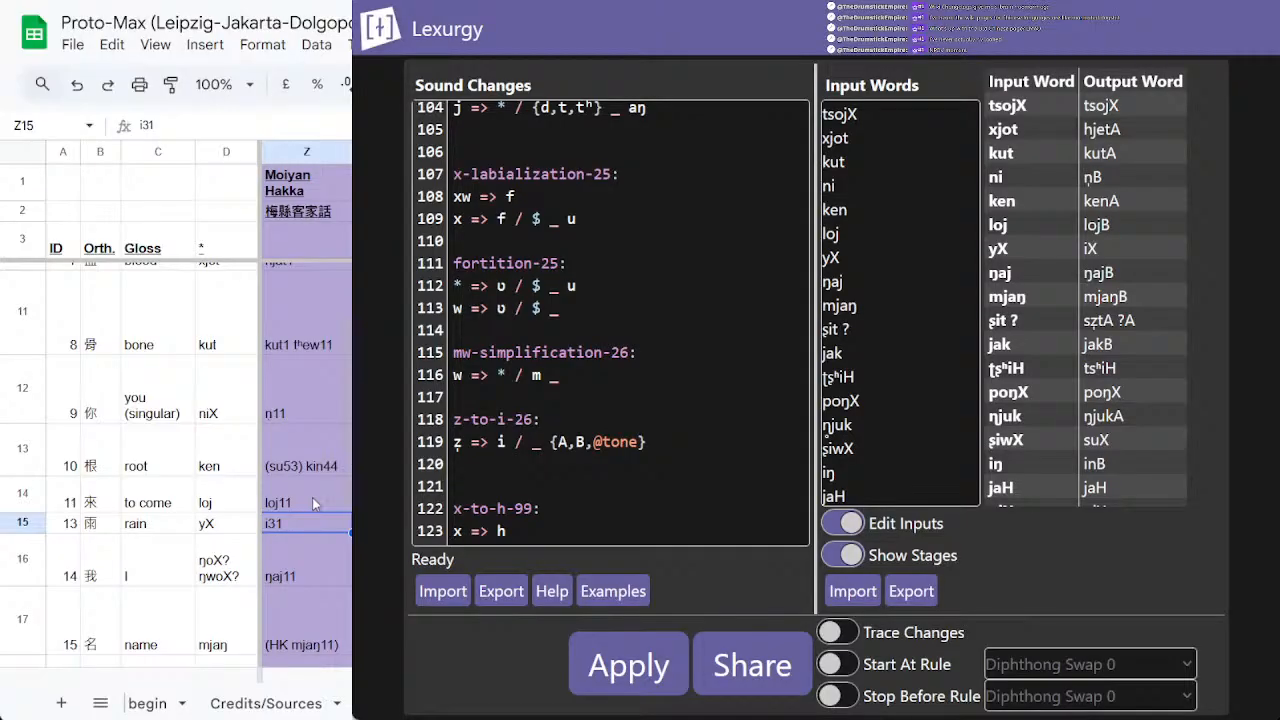
# Step: Open the Wiktionary entry for 他 from the dialect table, check its Baxter–Sagart Old Chinese reconstruction, and return to Lexurgy
pyautogui.click(737, 3)
pyautogui.scroll(18, 731, 391)
pyautogui.scroll(20, 733, 397)
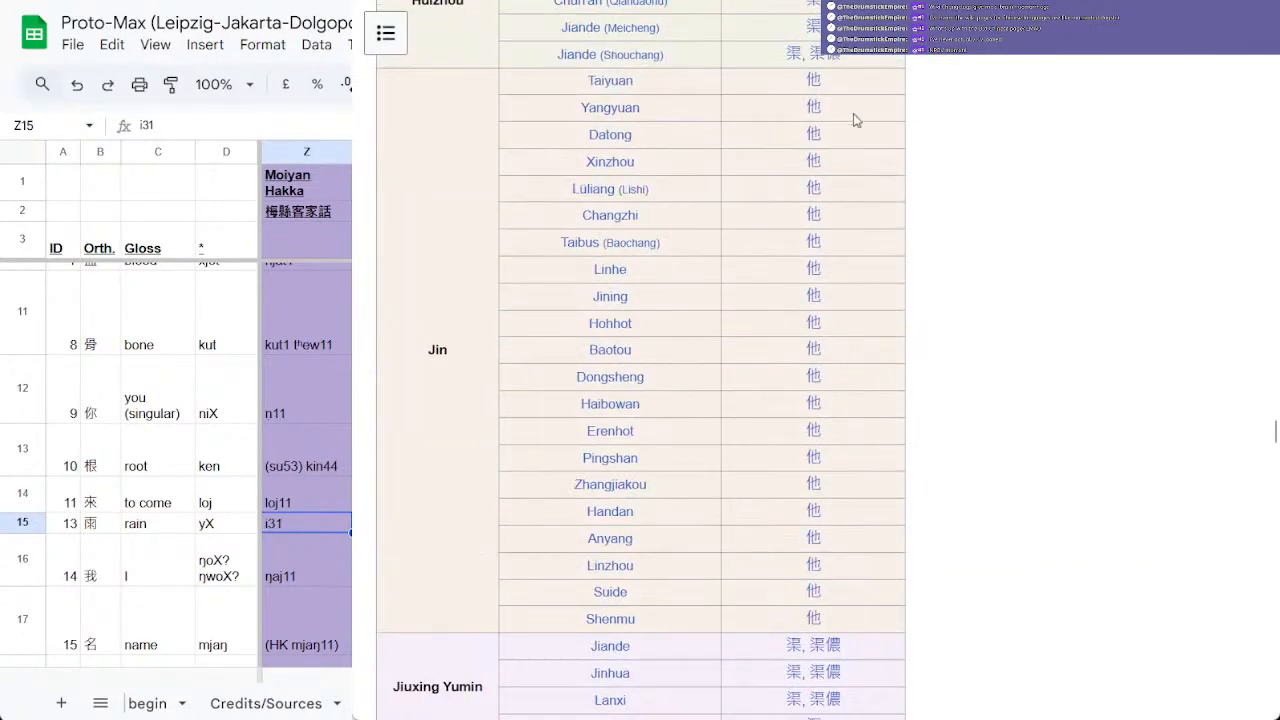
pyautogui.click(816, 190)
pyautogui.scroll(-7, 877, 260)
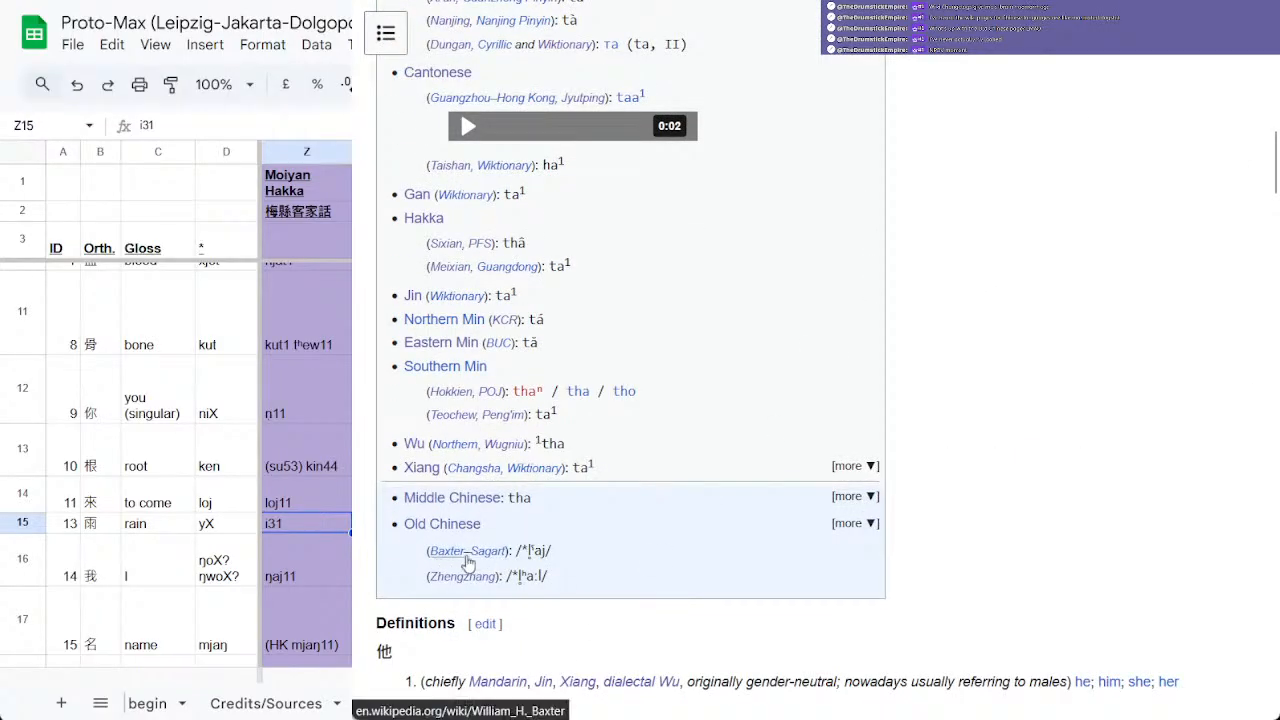
pyautogui.moveTo(522, 551); pyautogui.dragTo(548, 552)
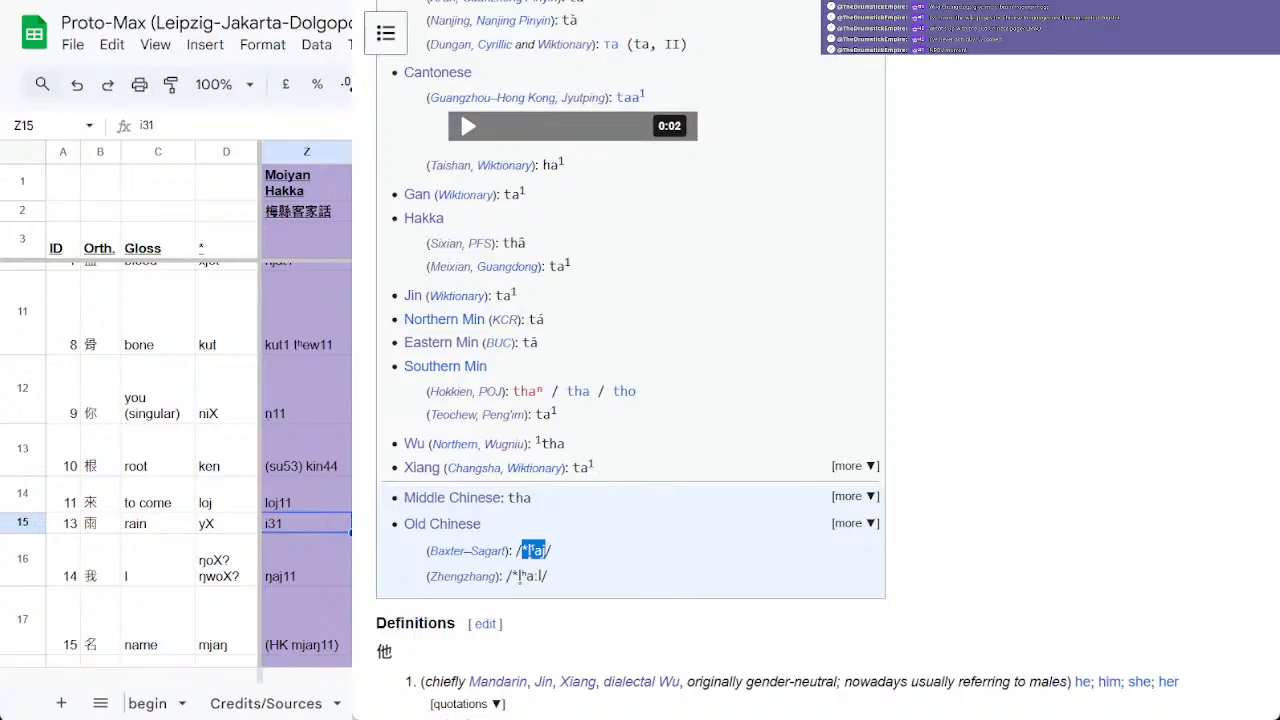
pyautogui.hotkey('ctrl', 'Tab')
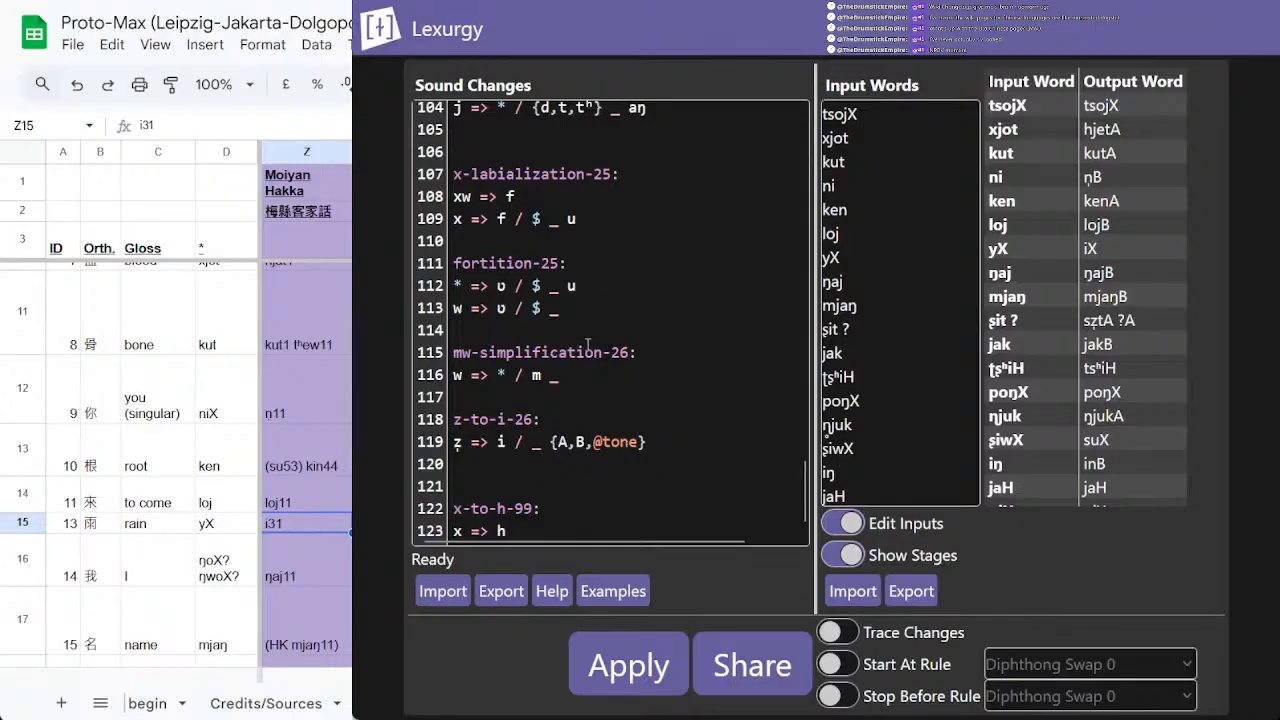
# Step: Compare the Moiyan Hakka forms for "name" and "louse" with the generated outputs of mjaŋ and ʂit
pyautogui.hotkey('alt', 'Tab')
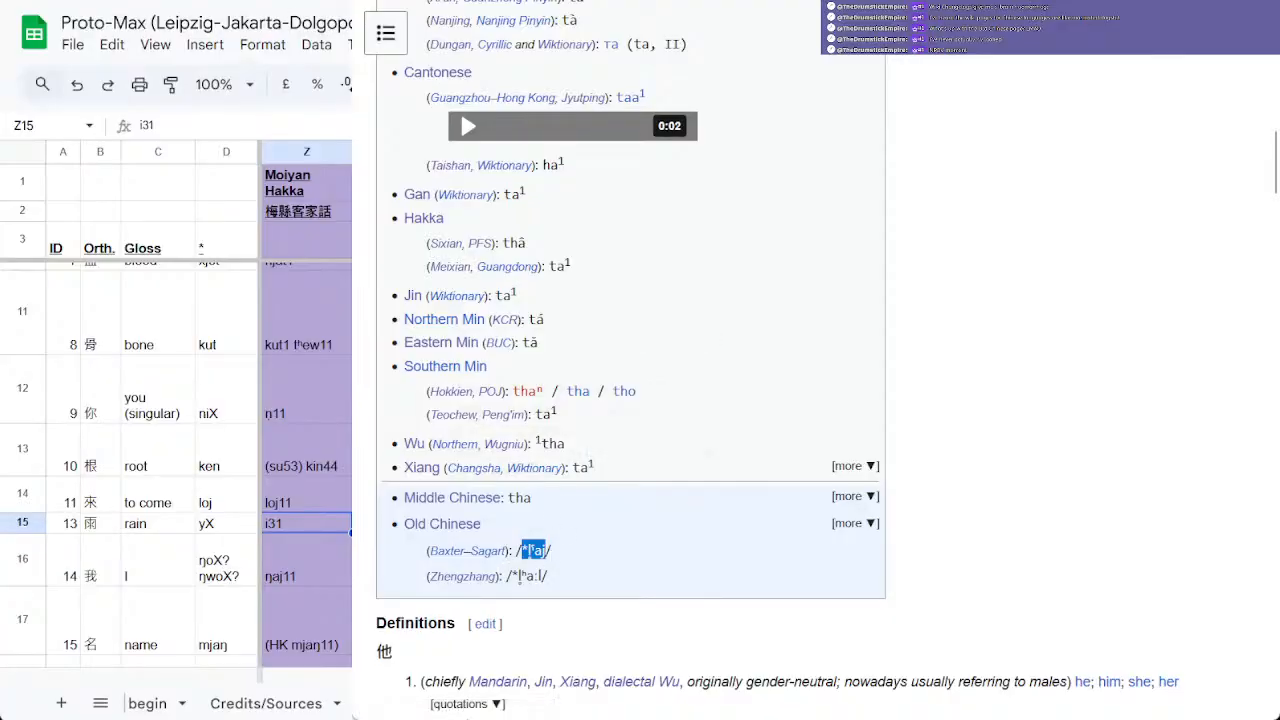
pyautogui.hotkey('alt', 'Tab')
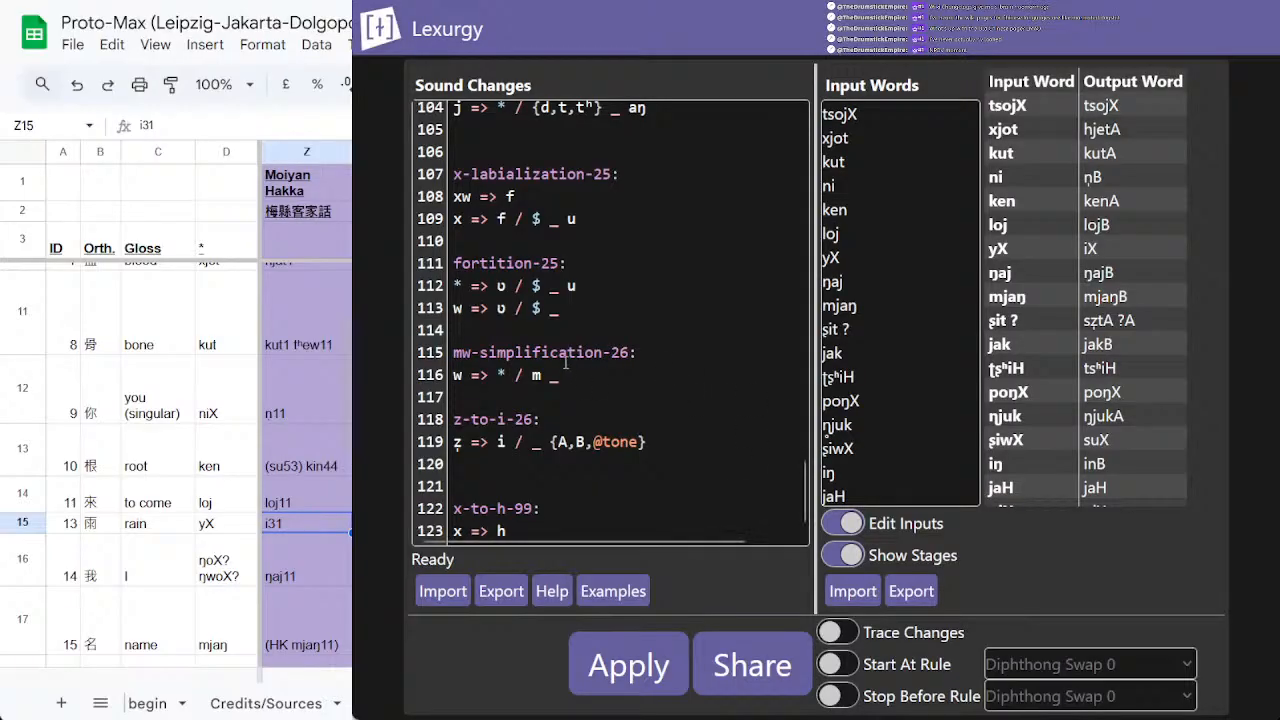
pyautogui.scroll(-3, 200, 440)
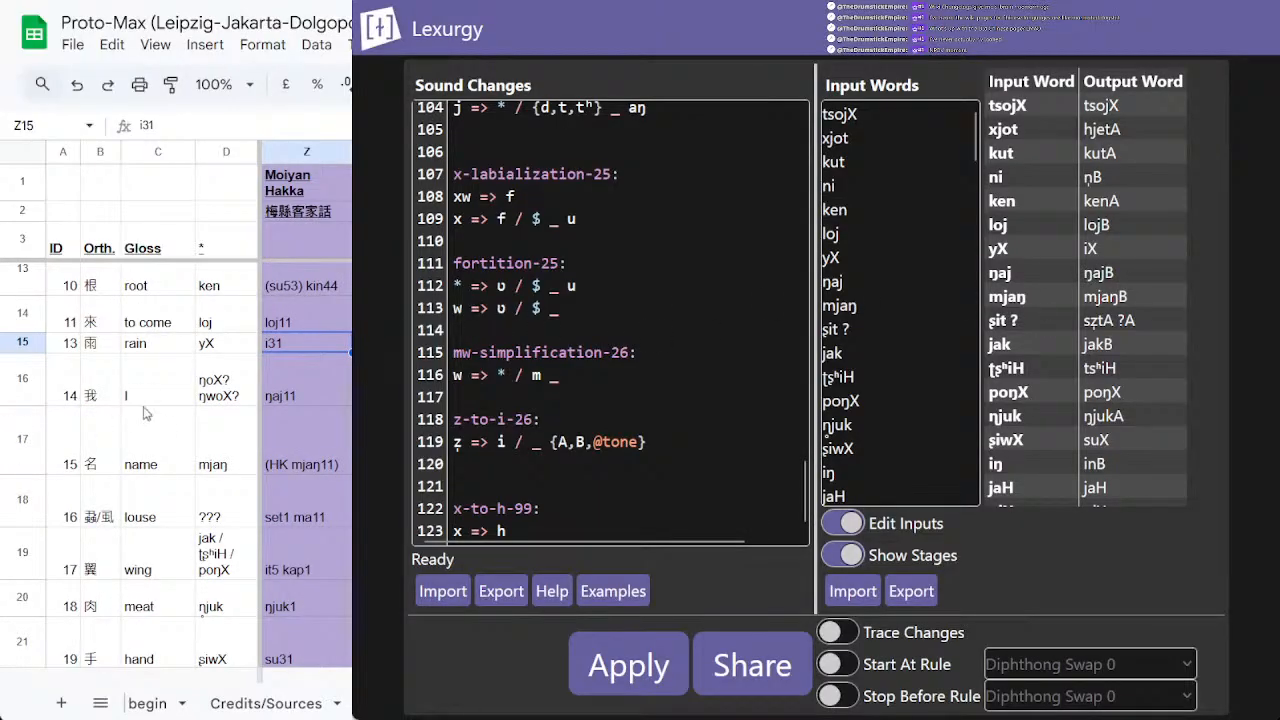
pyautogui.click(331, 443)
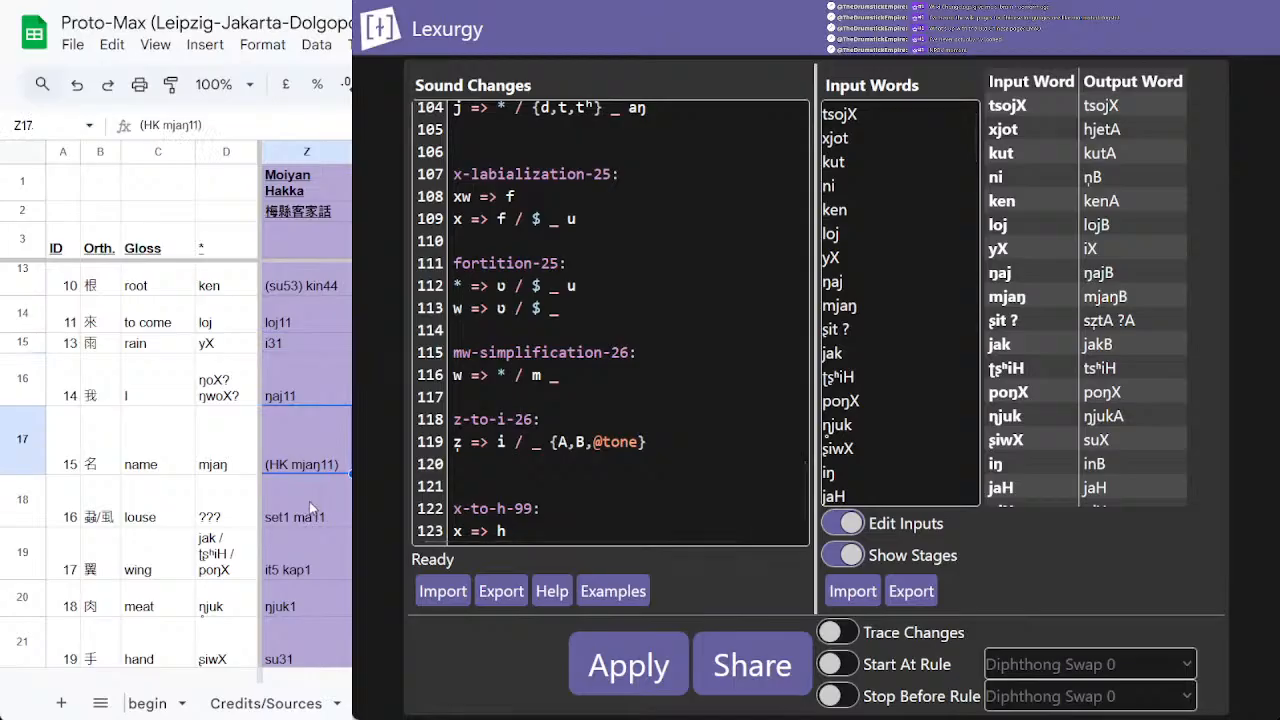
pyautogui.click(309, 501)
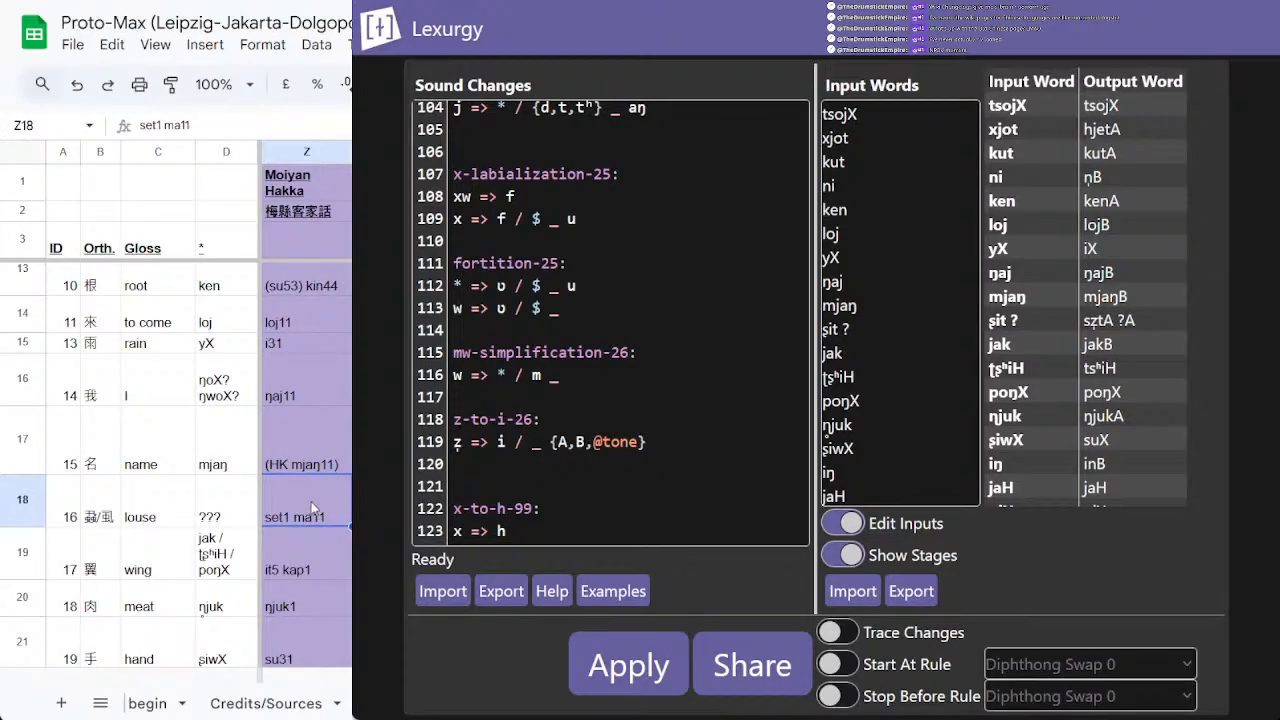
pyautogui.click(855, 376)
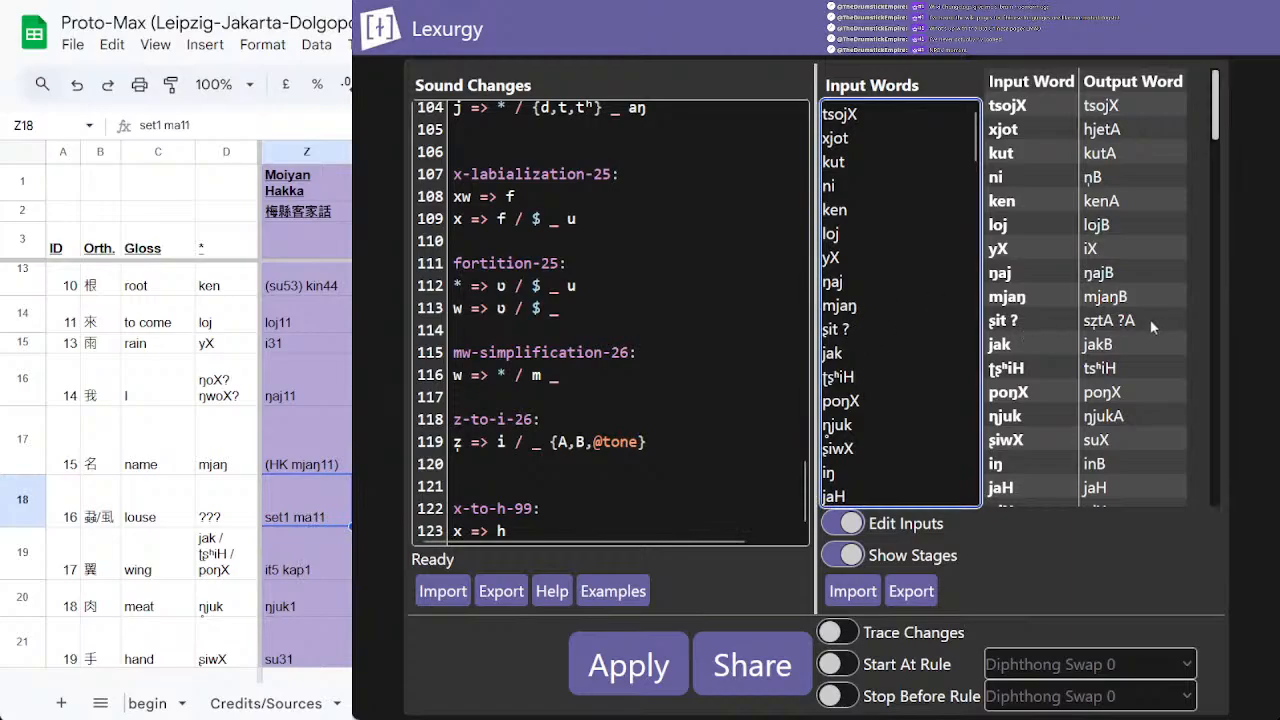
pyautogui.doubleClick(1100, 320)
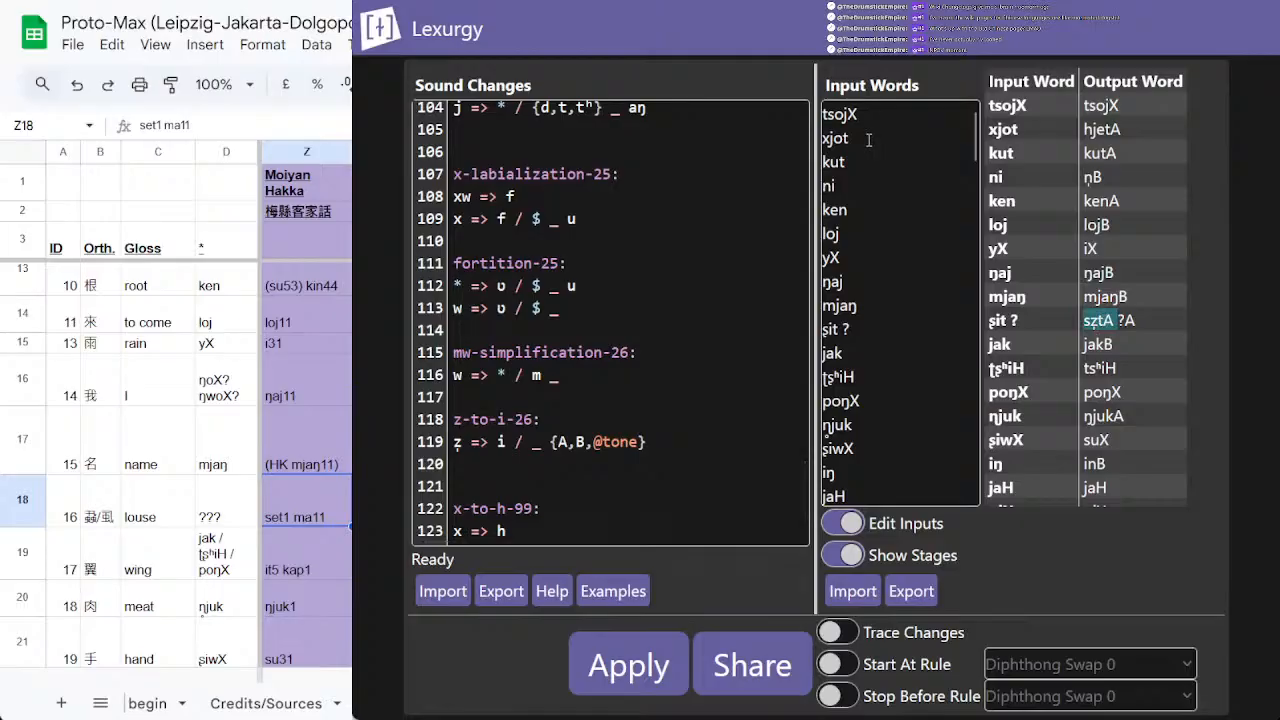
# Step: Remove the checked input words from kut through mjaŋ and reapply the sound changes
pyautogui.moveTo(870, 140); pyautogui.dragTo(884, 309)
pyautogui.press('BackSpace')
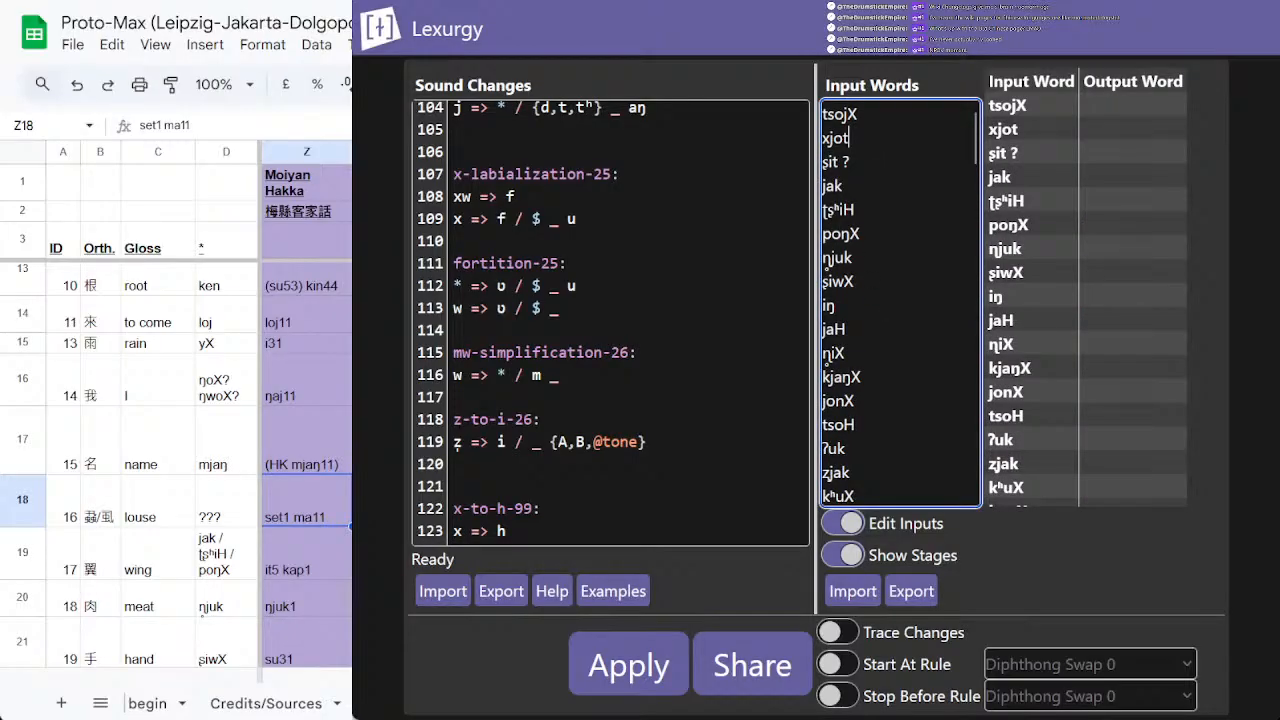
pyautogui.click(628, 665)
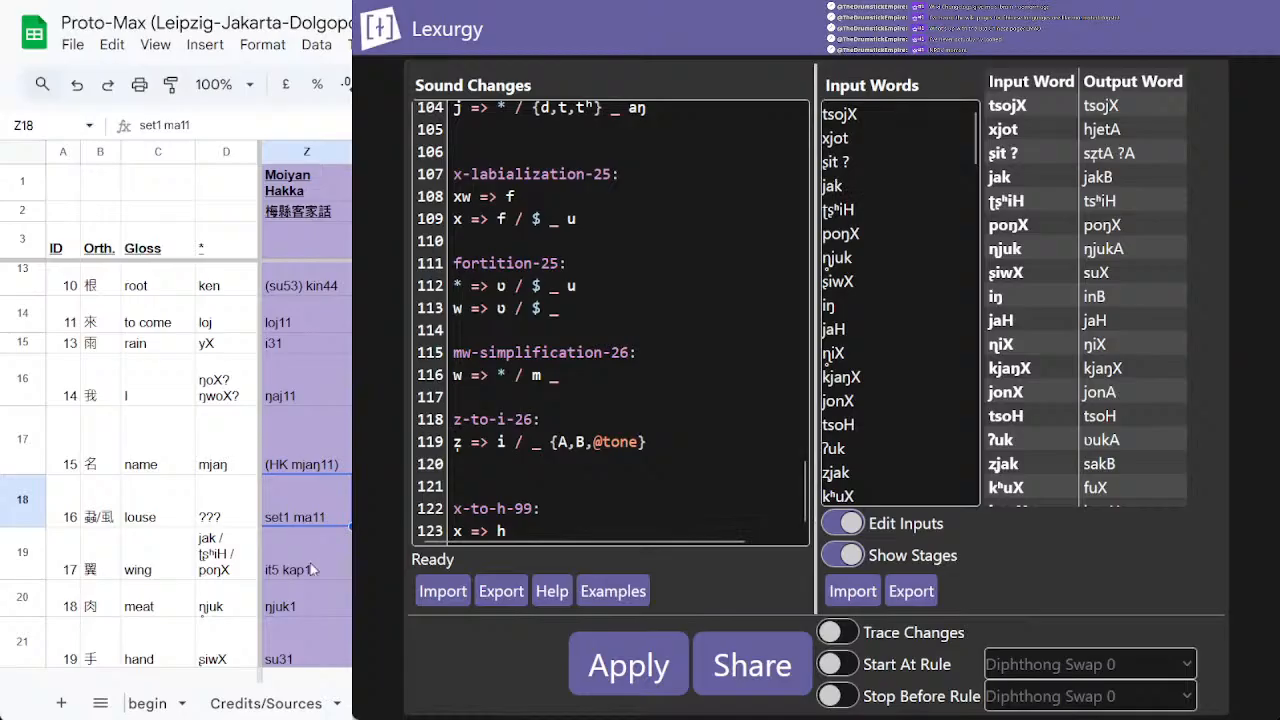
# Step: Record "翼 jak ~> itB" in the loanwords row of the Hakka sound-change sheet and return to the Cognates sheet
pyautogui.moveTo(215, 718); pyautogui.dragTo(247, 718)
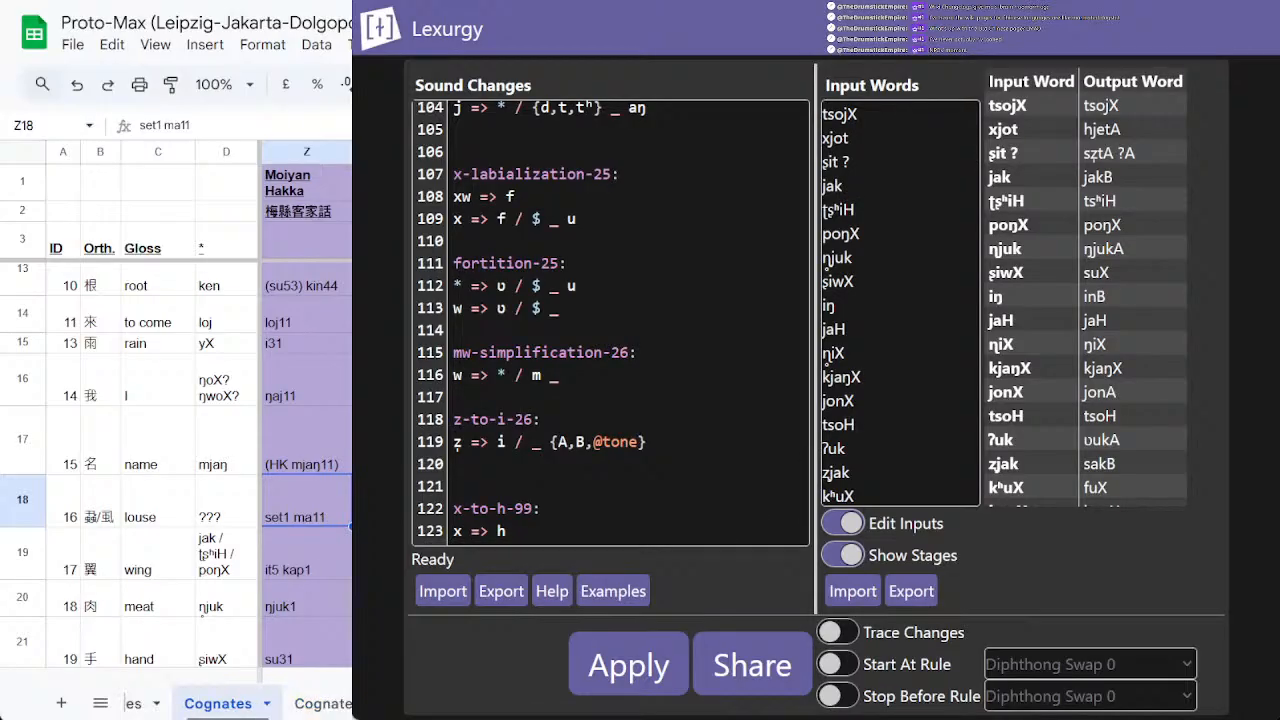
pyautogui.click(99, 569)
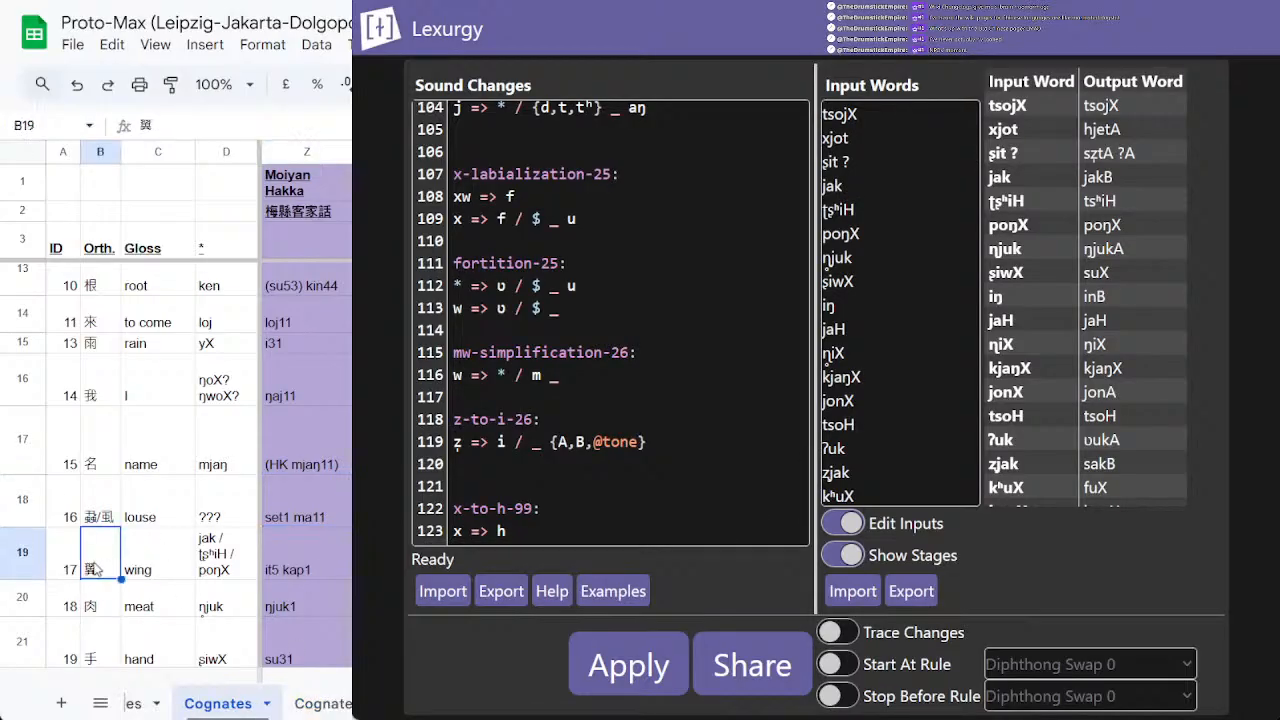
pyautogui.doubleClick(107, 577)
pyautogui.click(335, 703)
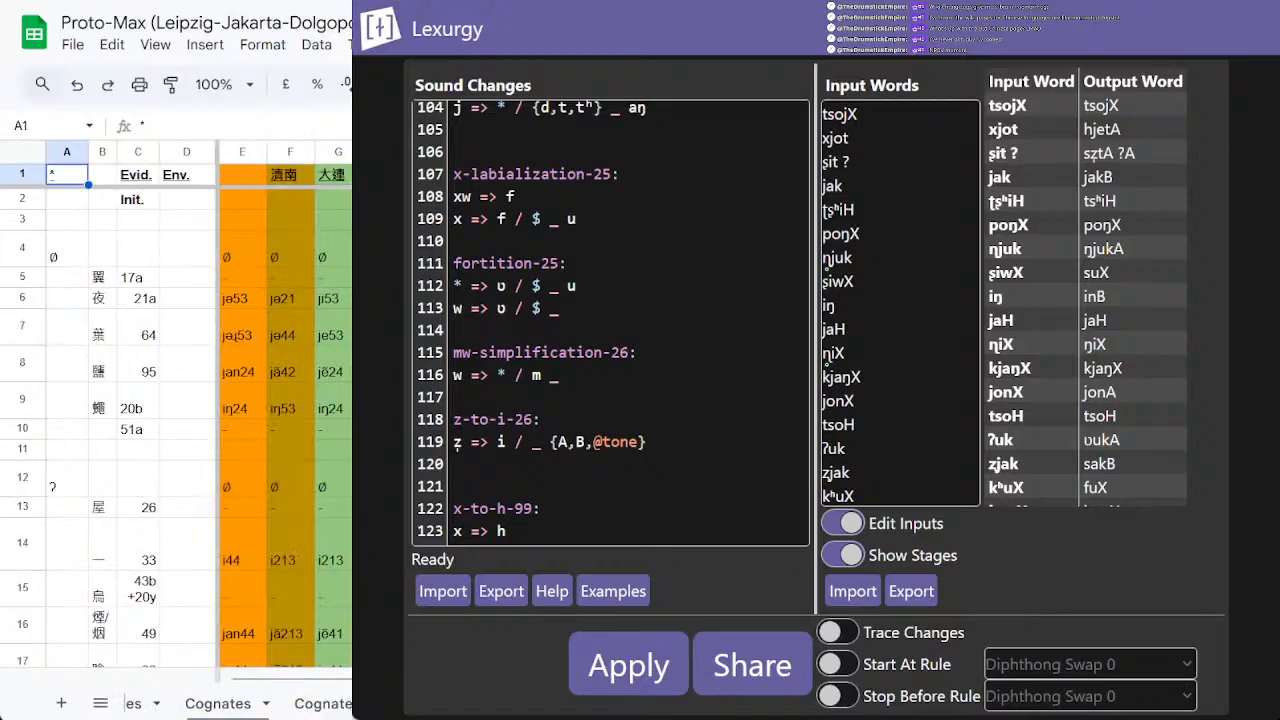
pyautogui.click(430, 703)
pyautogui.click(324, 557)
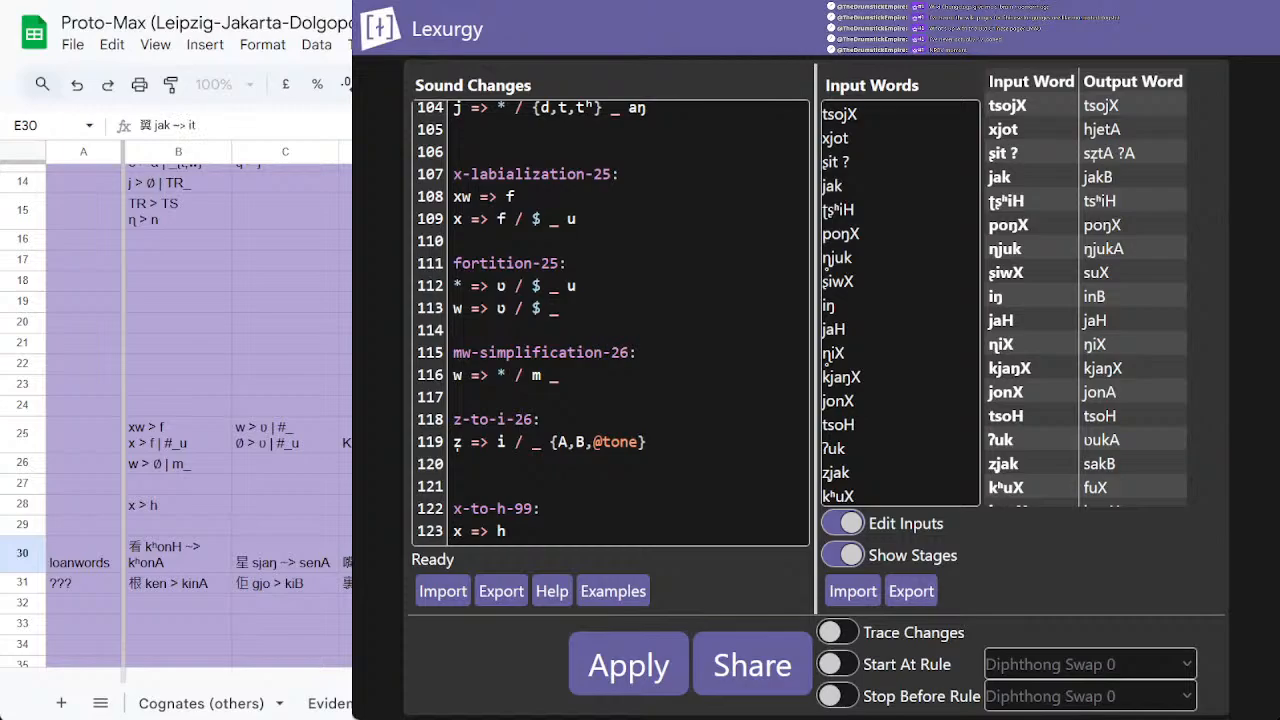
pyautogui.write('B')
pyautogui.press('Return')
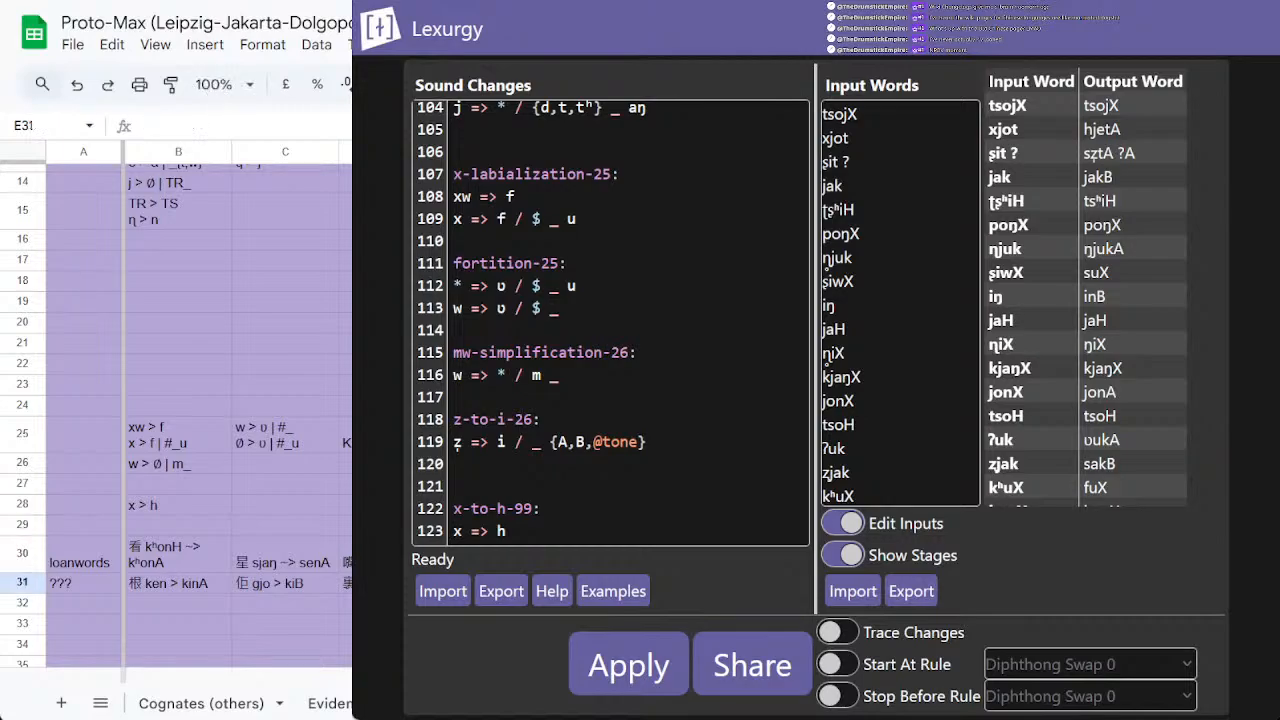
pyautogui.hscroll(-2, 170, 703)
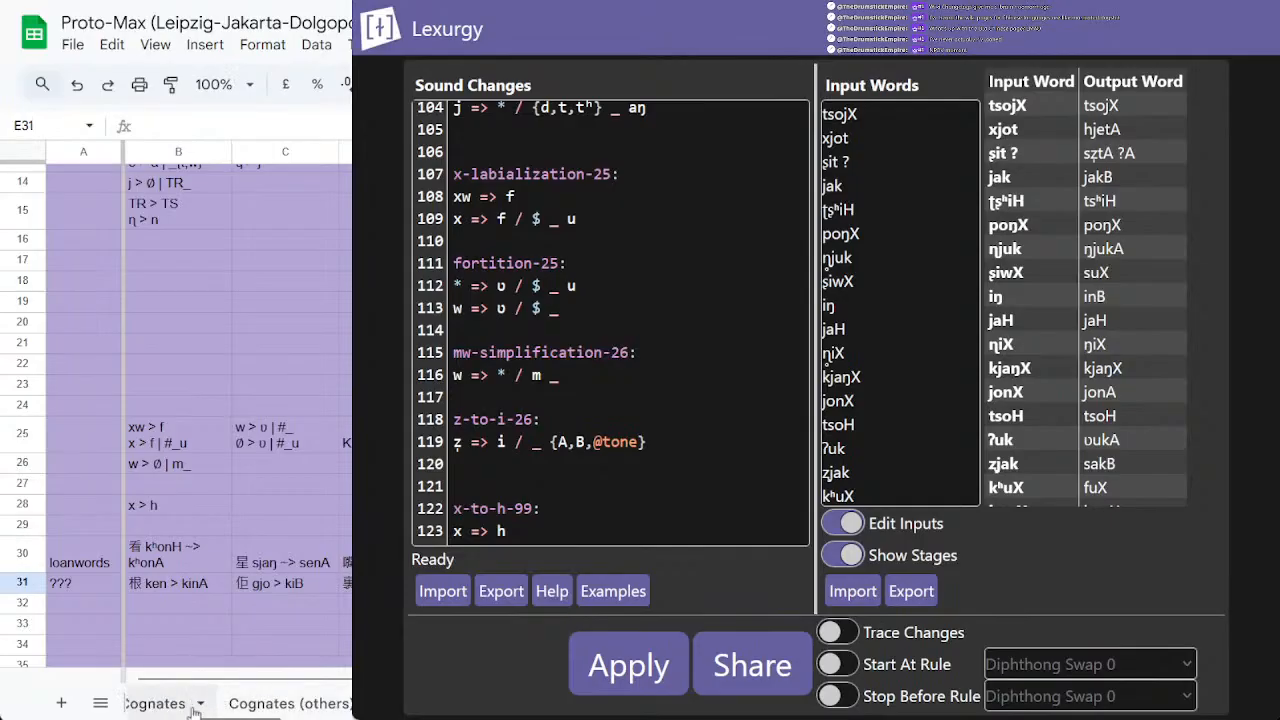
pyautogui.click(157, 705)
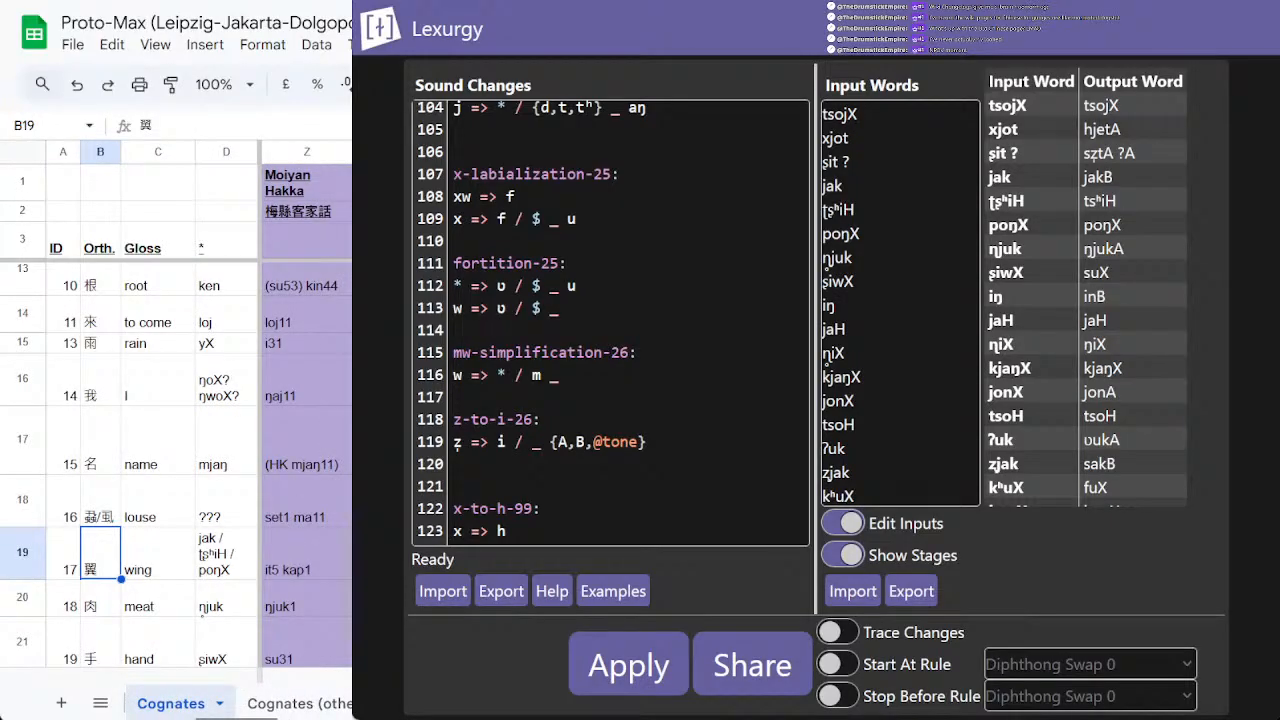
pyautogui.click(956, 388)
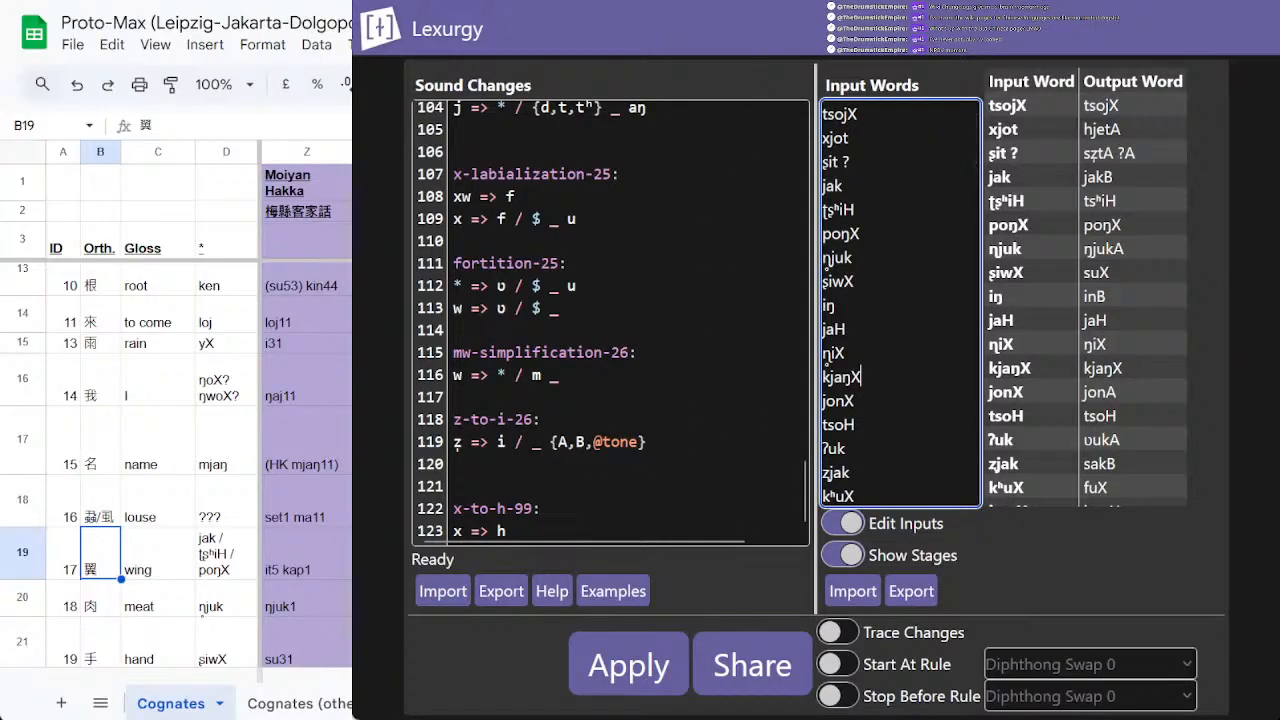
pyautogui.hotkey('ctrl', 't')
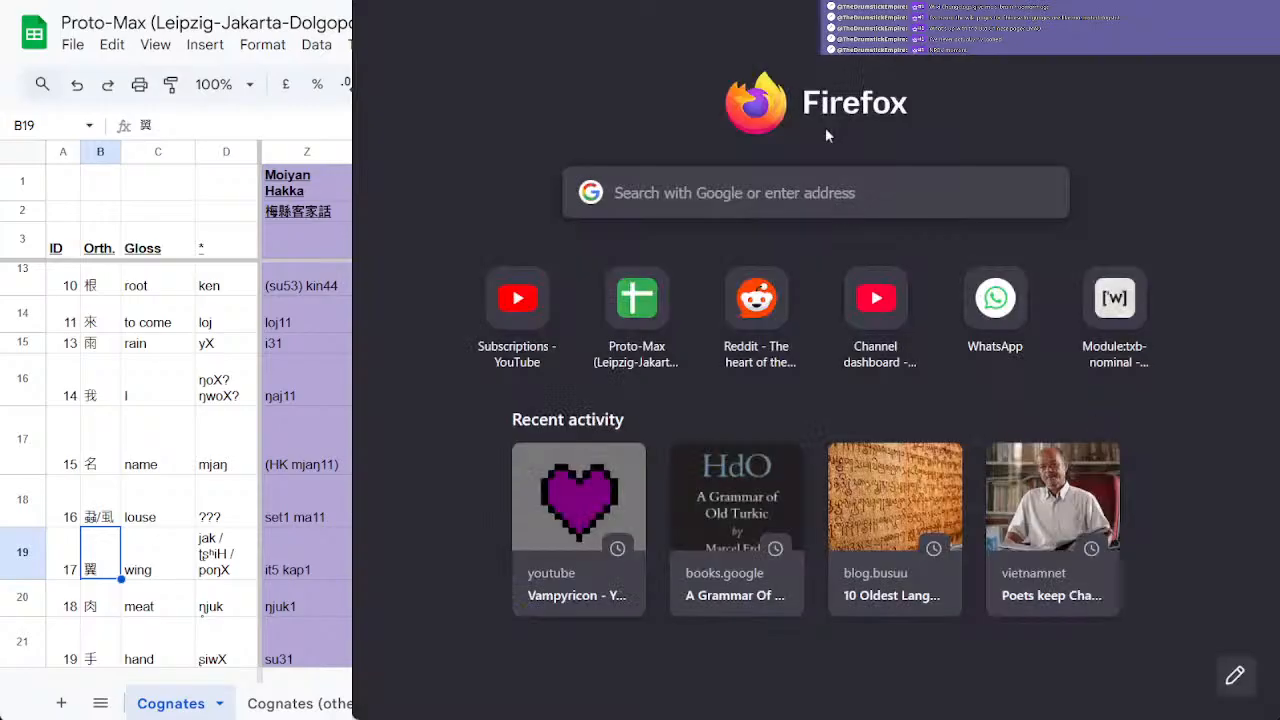
pyautogui.hotkey('ctrl', 'w')
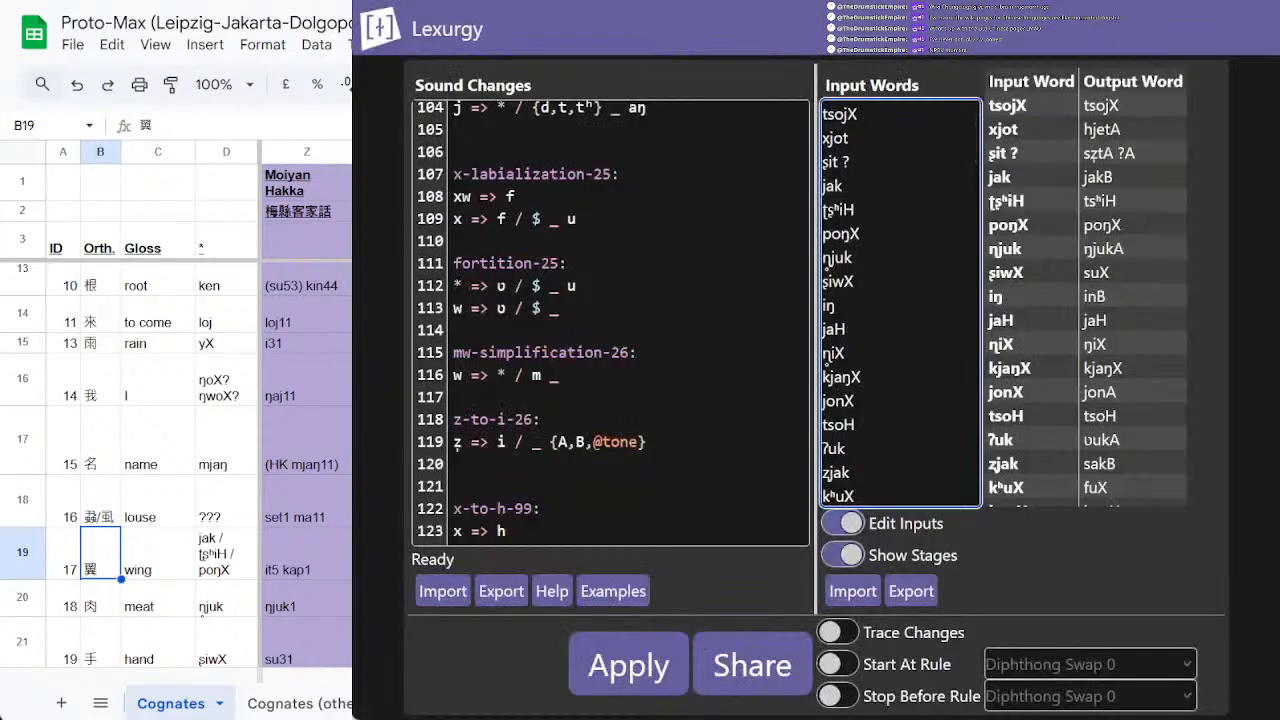
# Step: Examine the initial consonant table and the uvular stop passage in Wikipedia's Old Chinese phonology article
pyautogui.hotkey('alt', 'Tab')
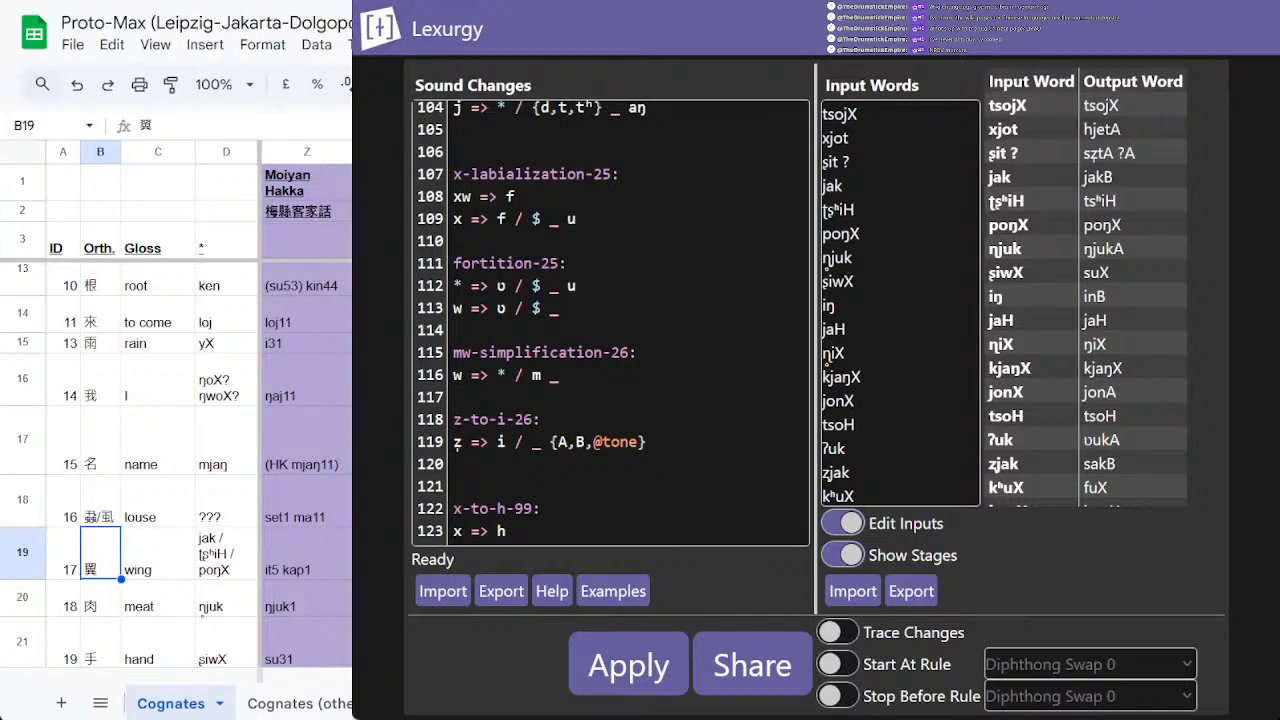
pyautogui.hotkey('alt', 'Tab')
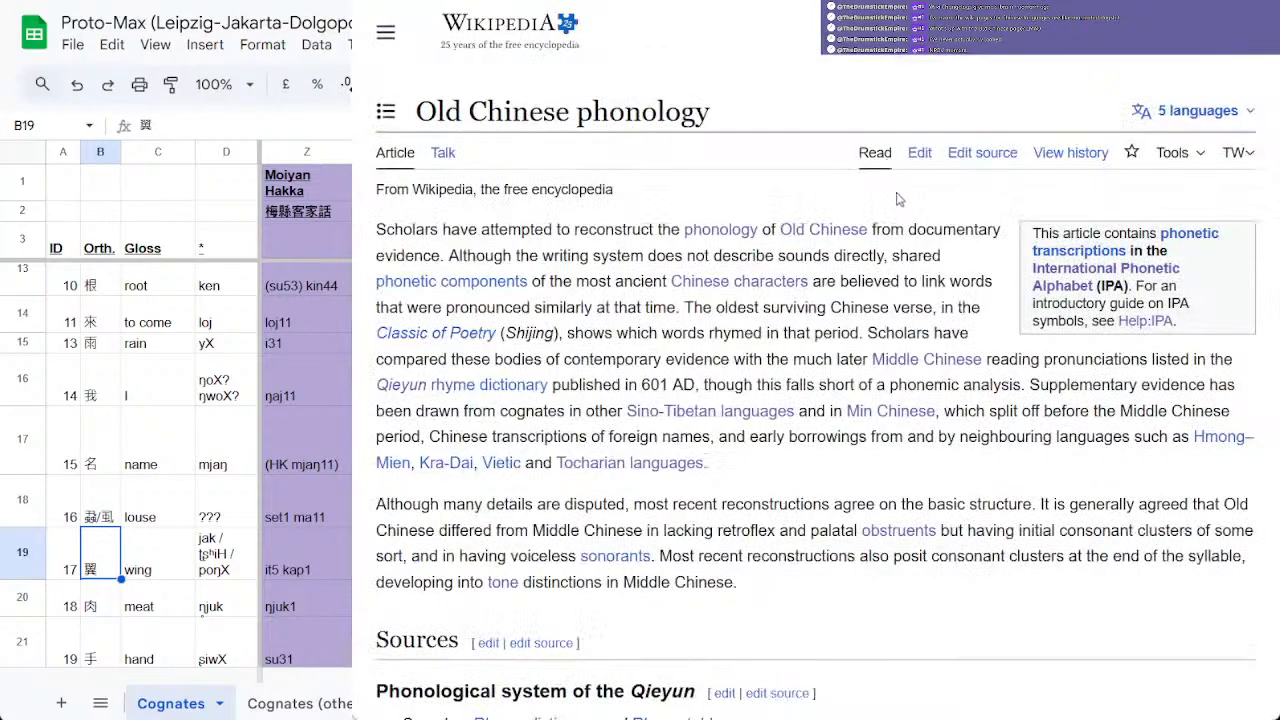
pyautogui.scroll(-10, 851, 259)
pyautogui.scroll(12, 851, 259)
pyautogui.scroll(-12, 843, 255)
pyautogui.scroll(-5, 818, 300)
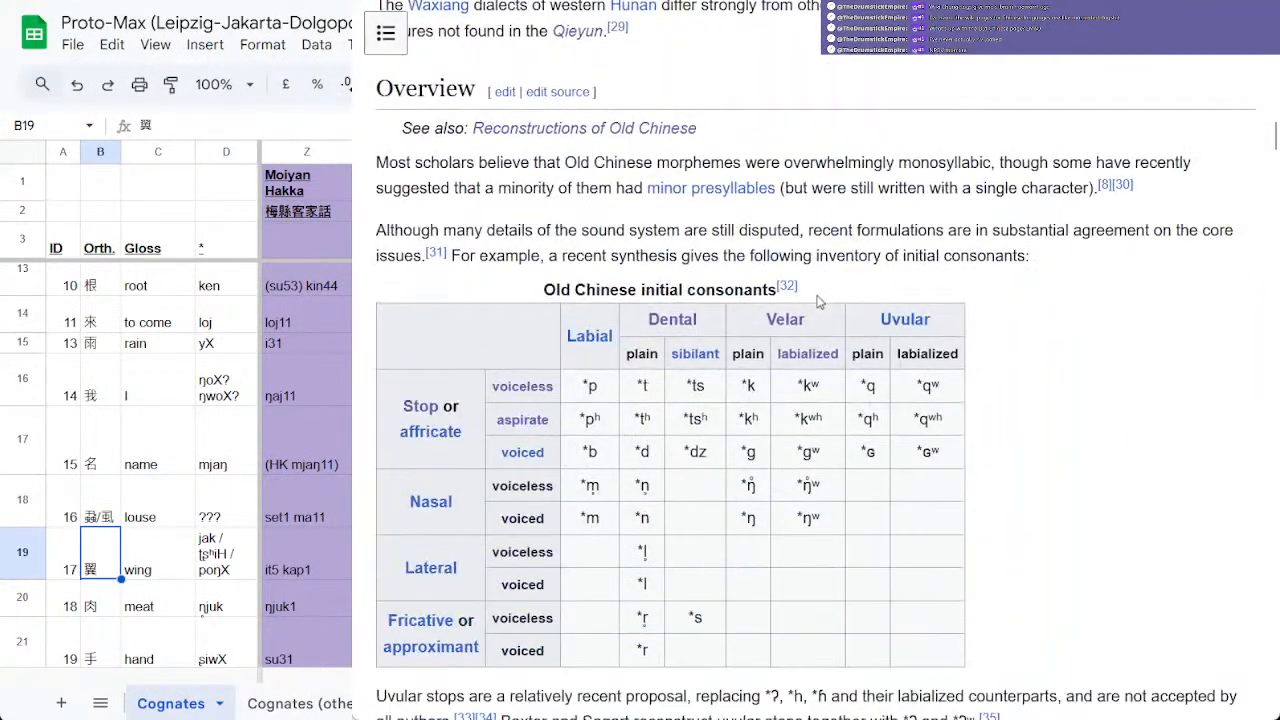
pyautogui.scroll(5, 1196, 452)
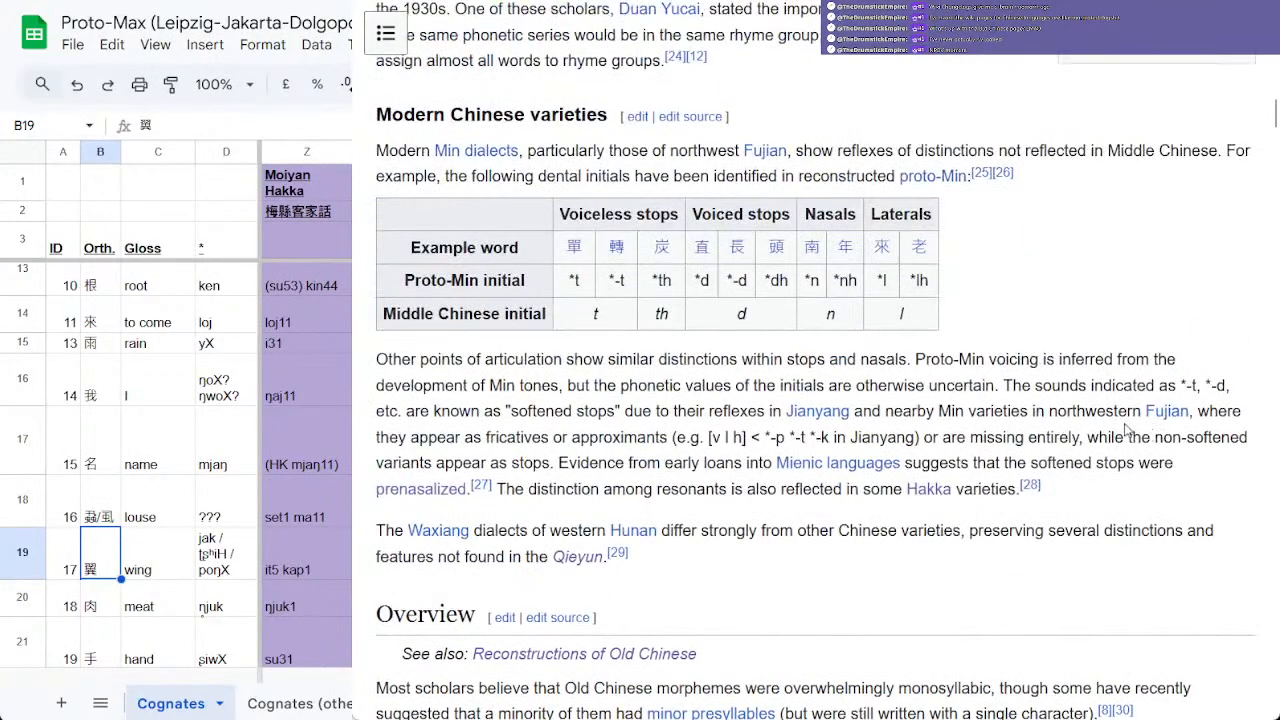
pyautogui.scroll(-10, 1140, 430)
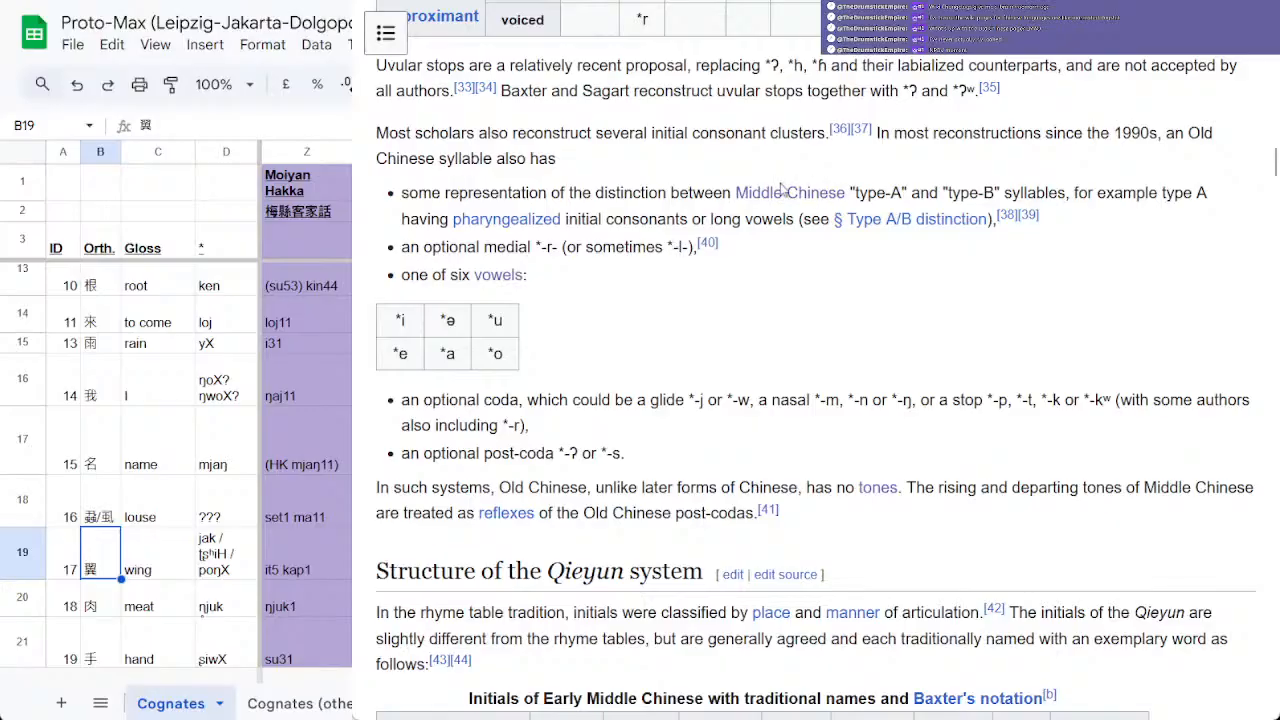
pyautogui.scroll(5, 780, 190)
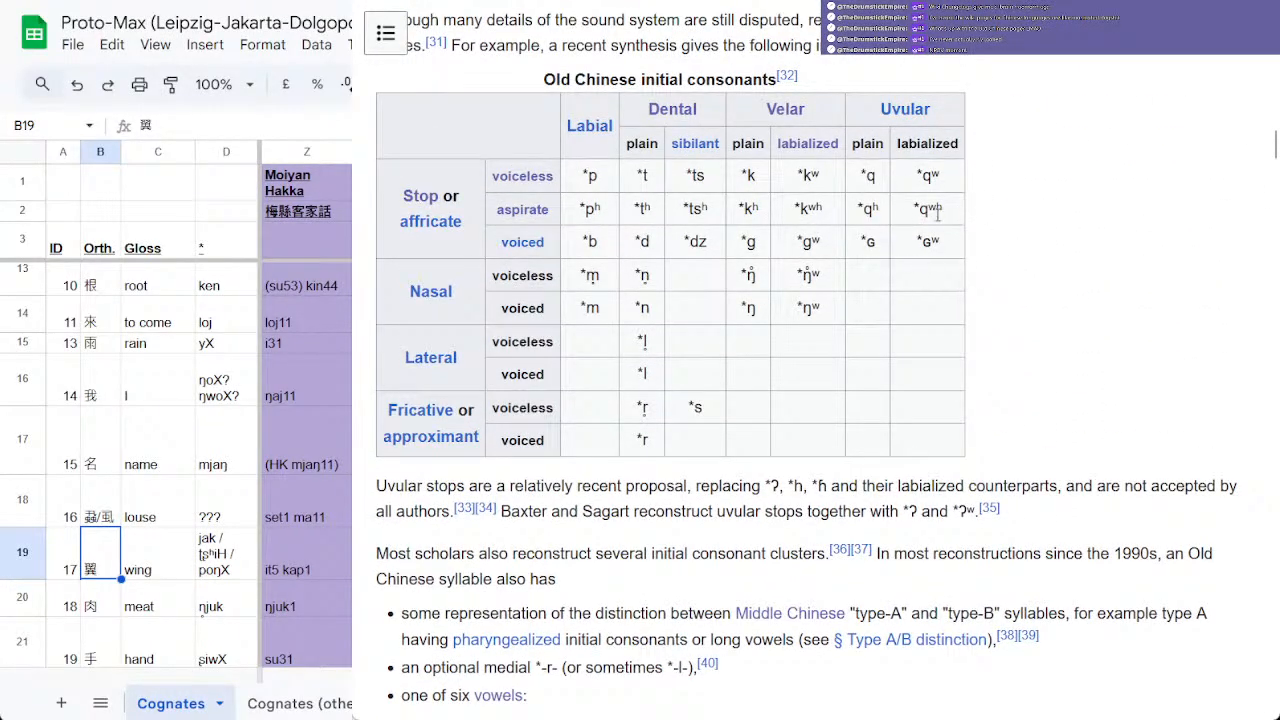
pyautogui.moveTo(912, 212); pyautogui.dragTo(944, 212)
pyautogui.click(931, 378)
pyautogui.moveTo(500, 511); pyautogui.dragTo(976, 511)
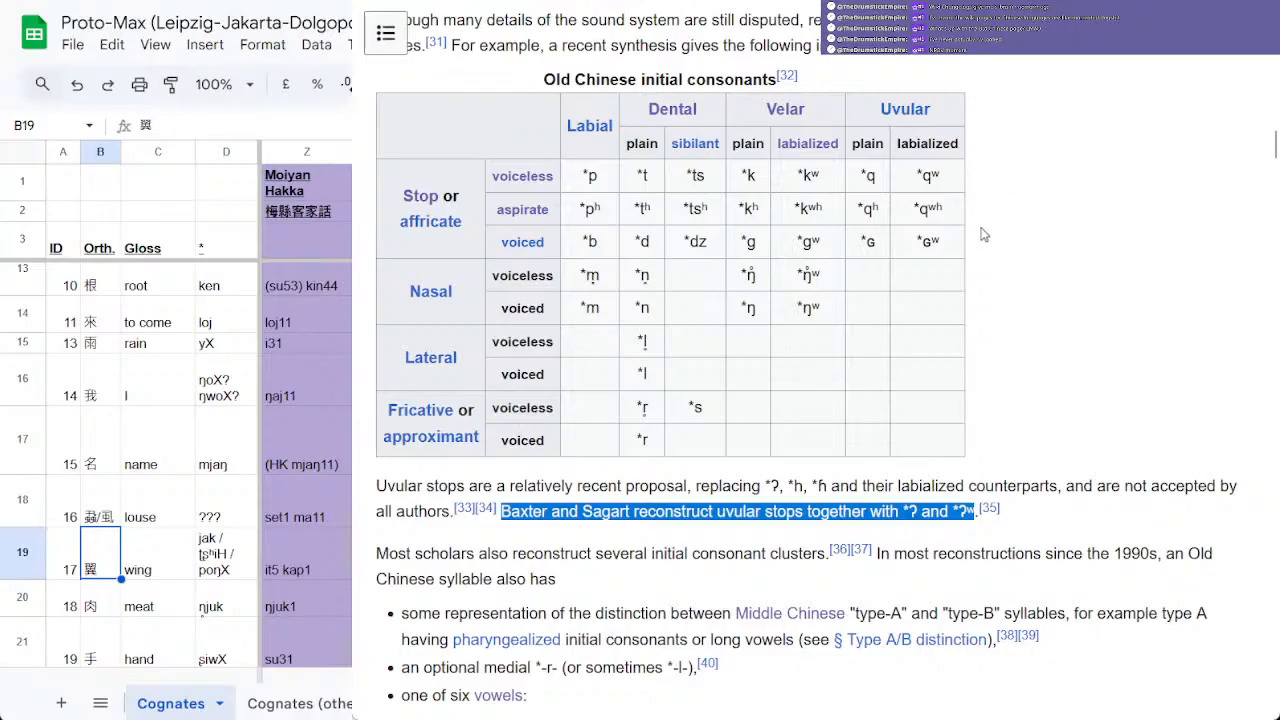
pyautogui.click(910, 509)
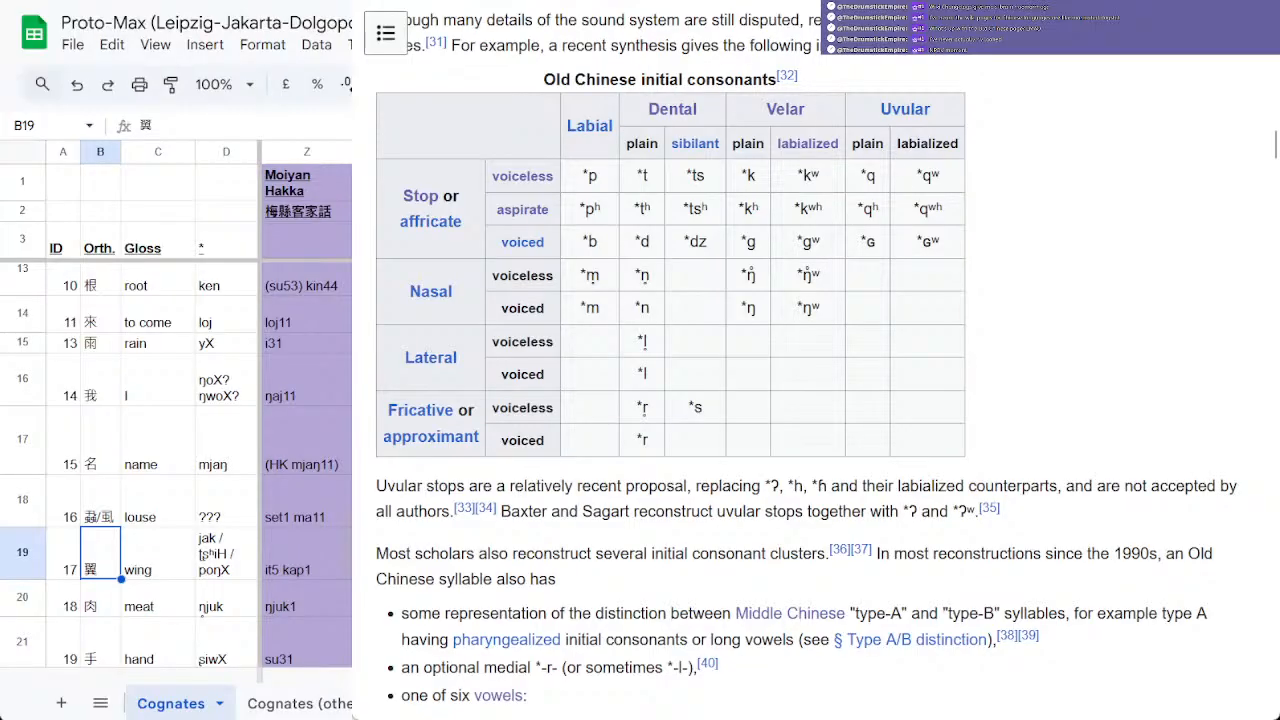
# Step: Back in Lexurgy, compare the outputs of ŋ̊juk and ʂiwX with the Hakka "meat" and "hand" forms, and select the "fly (insect)" form
pyautogui.hotkey('alt', 'Tab')
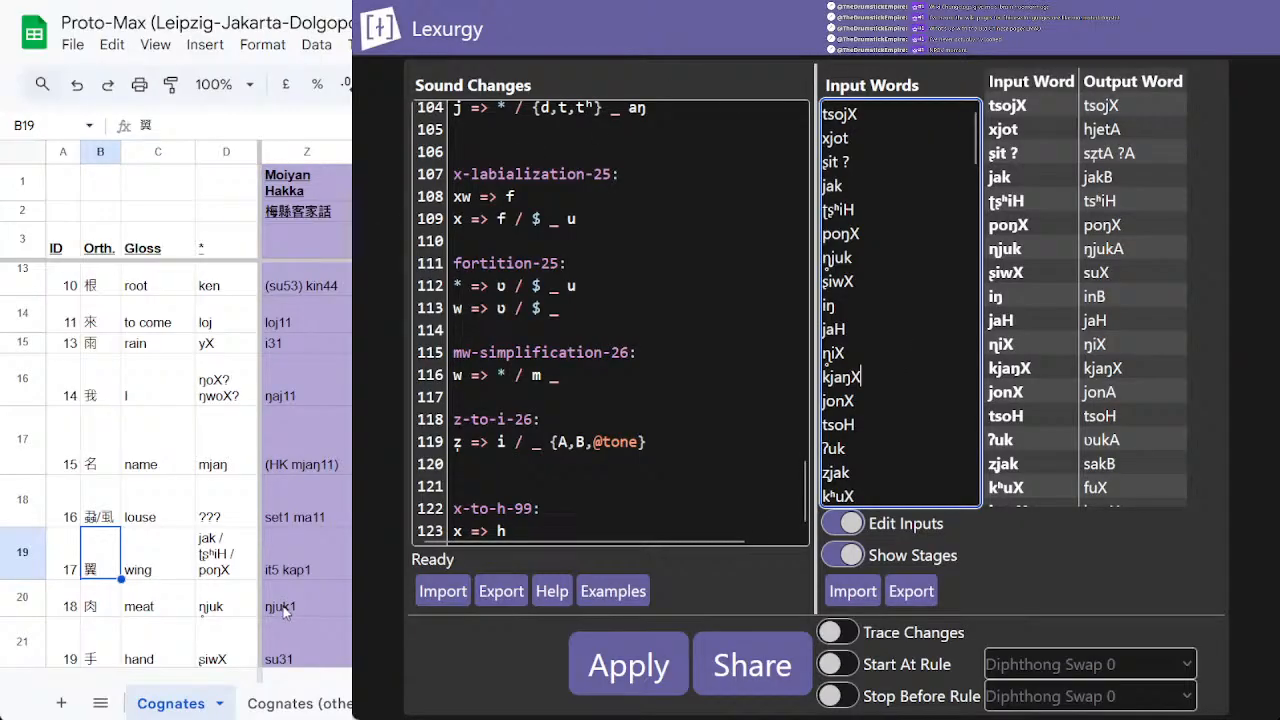
pyautogui.scroll(-1, 304, 568)
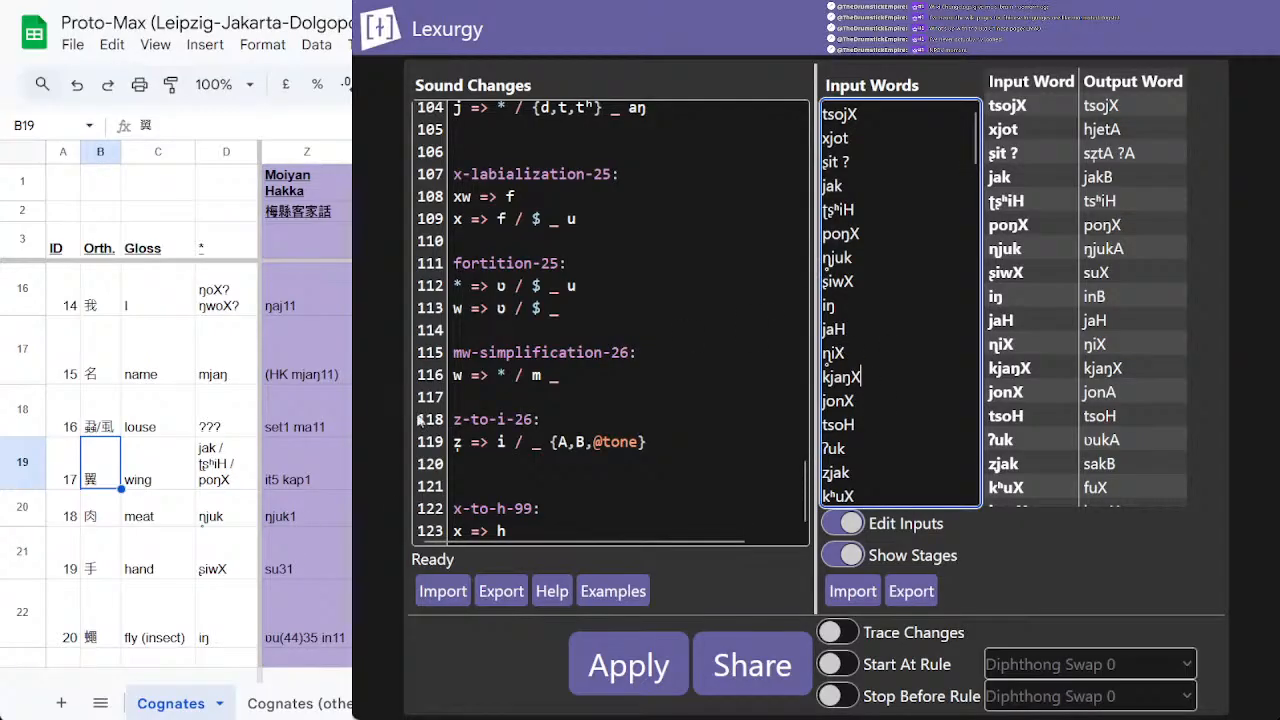
pyautogui.click(1100, 254)
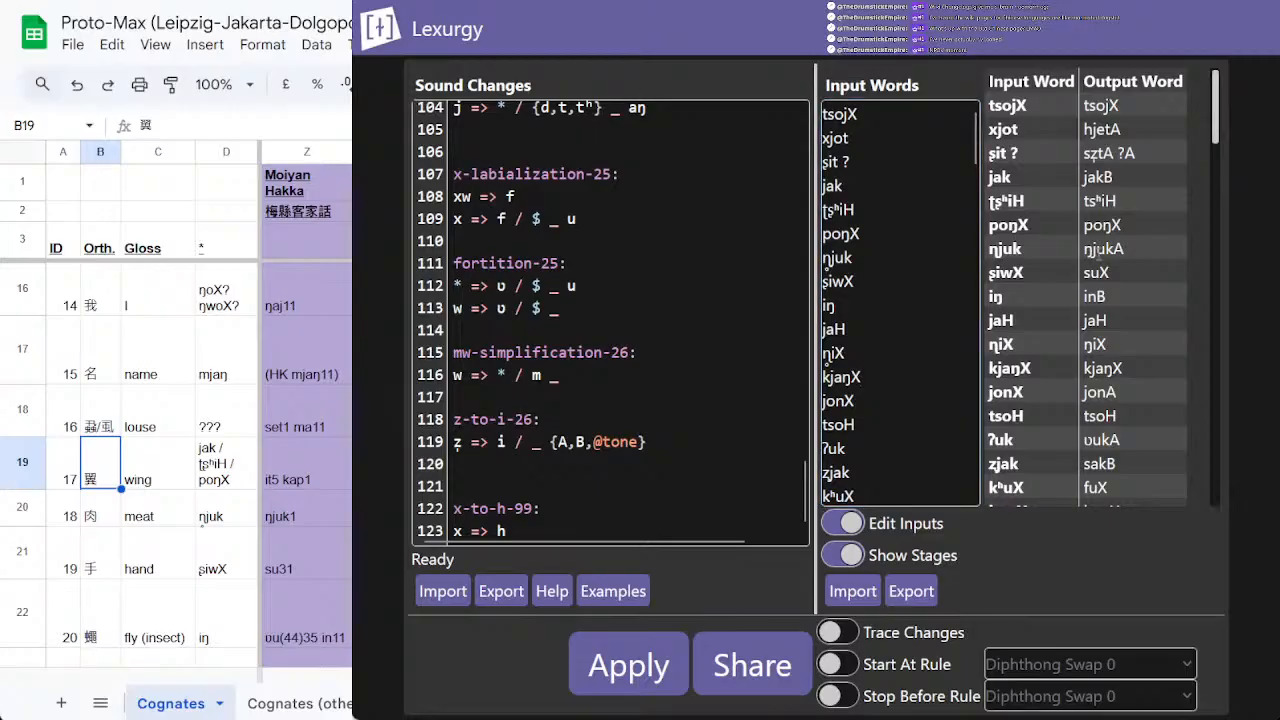
pyautogui.doubleClick(1103, 248)
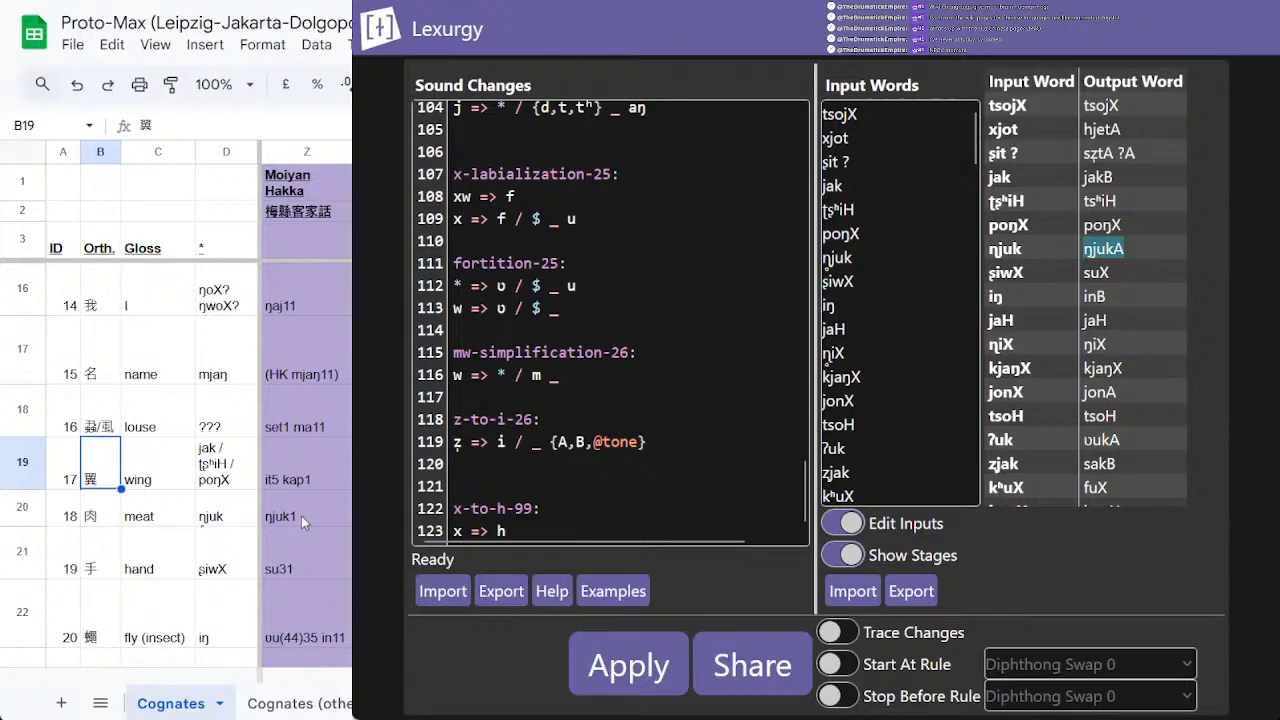
pyautogui.scroll(-1, 301, 515)
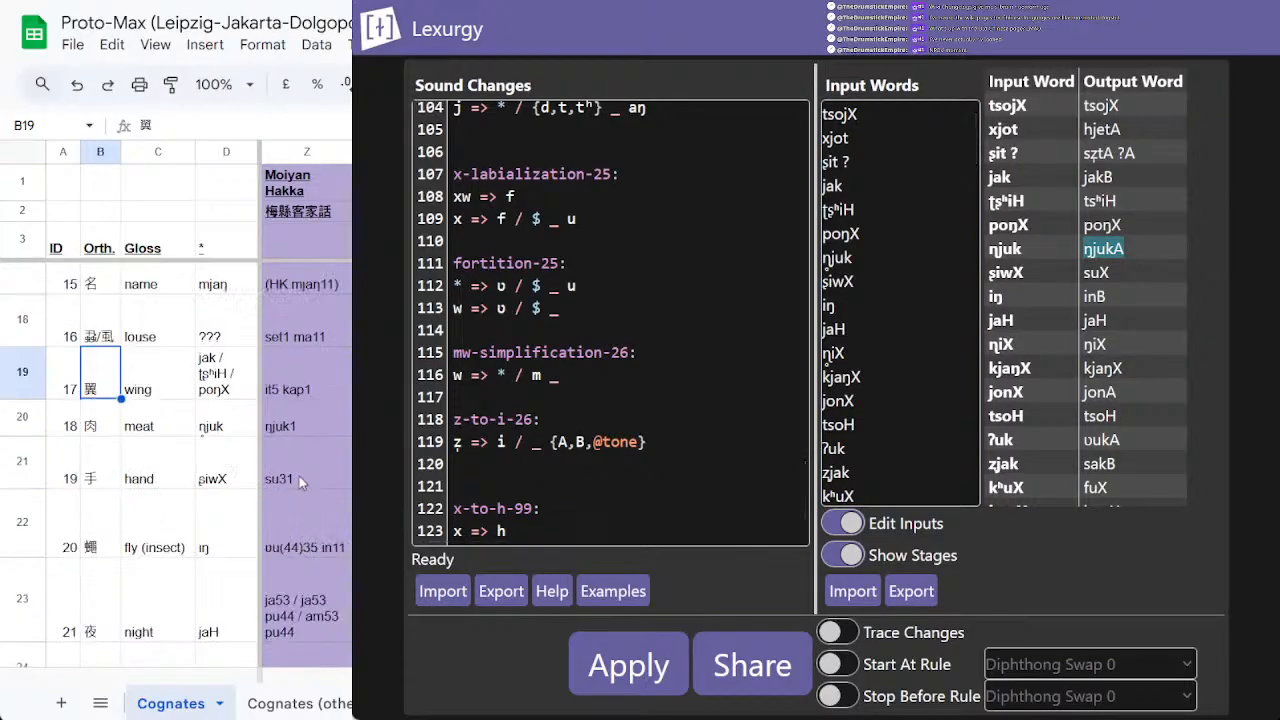
pyautogui.click(329, 459)
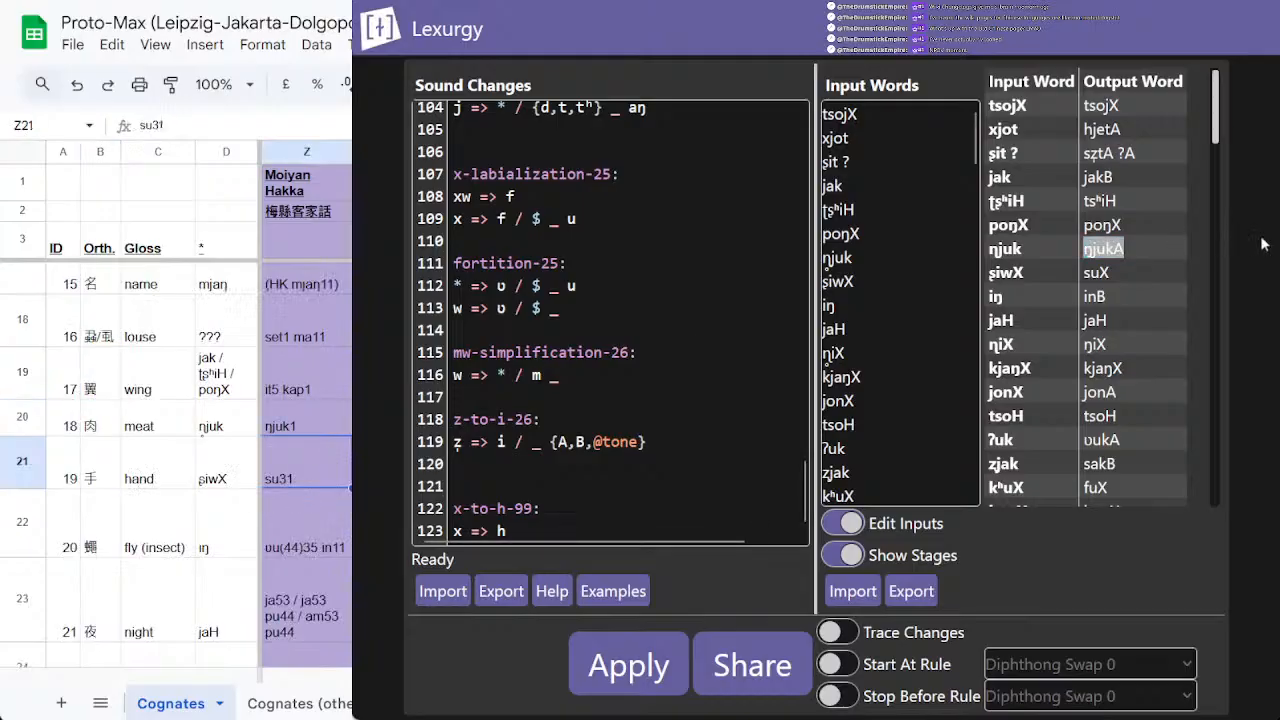
pyautogui.doubleClick(1096, 272)
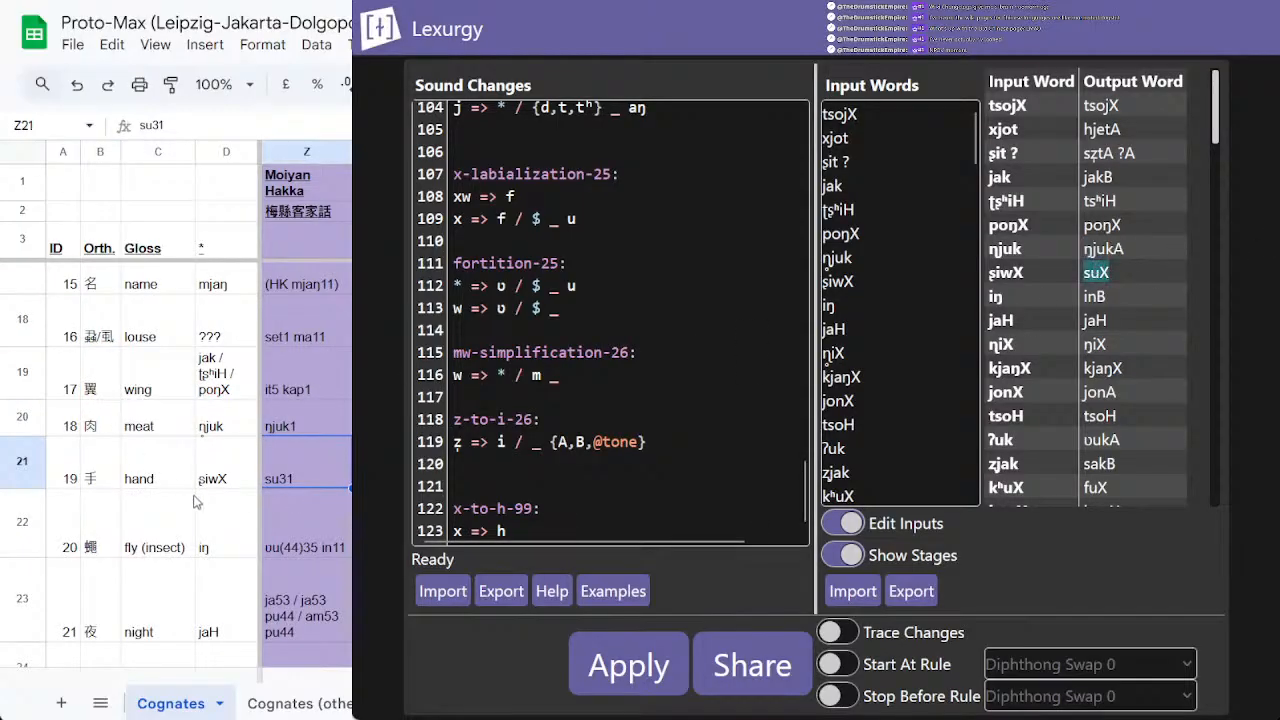
pyautogui.click(301, 527)
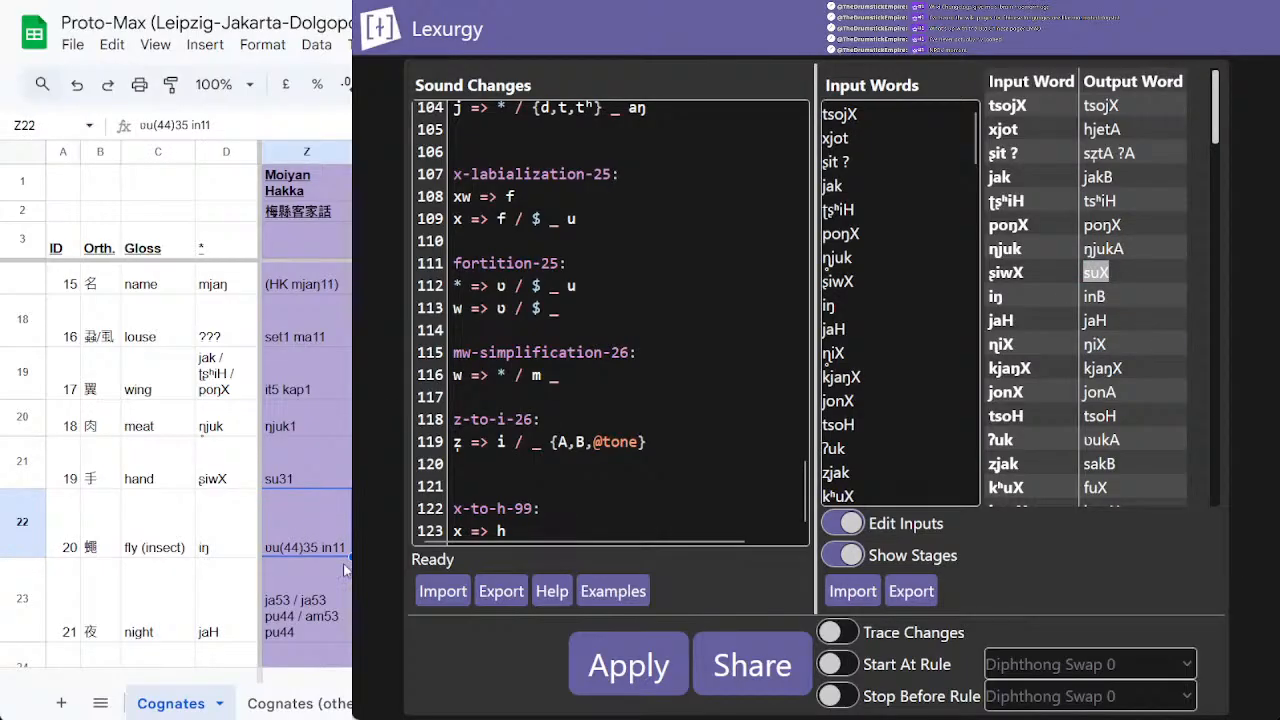
# Step: Compare the outputs of jaH and the "ear" proto-form with the attested Hakka "night" and "ear" forms, continuing to "neck" and "far"
pyautogui.scroll(-1, 333, 527)
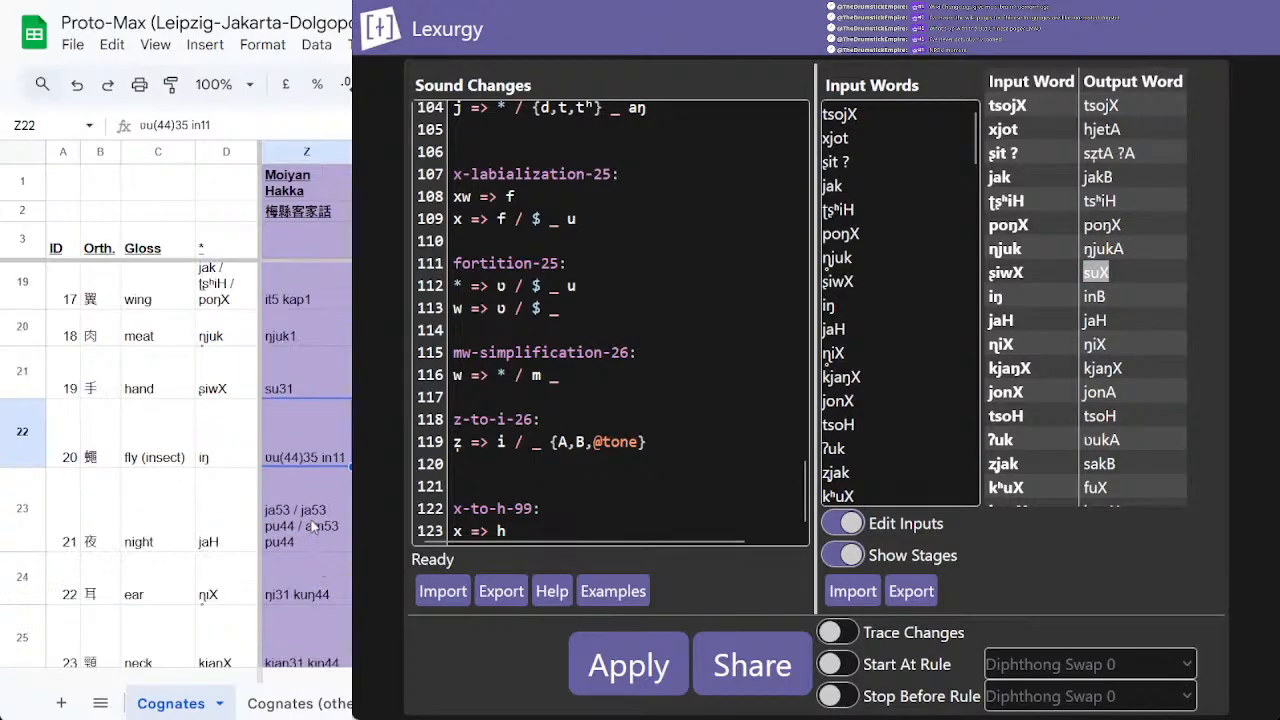
pyautogui.click(308, 527)
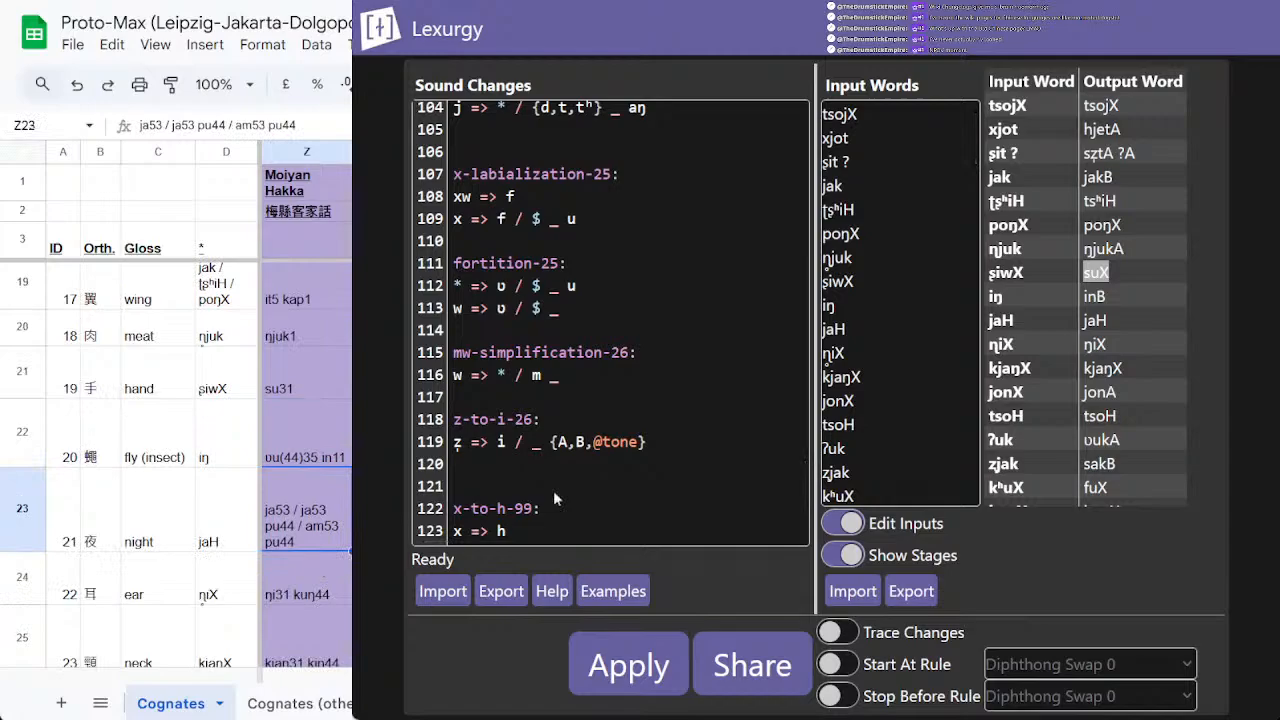
pyautogui.click(1102, 314)
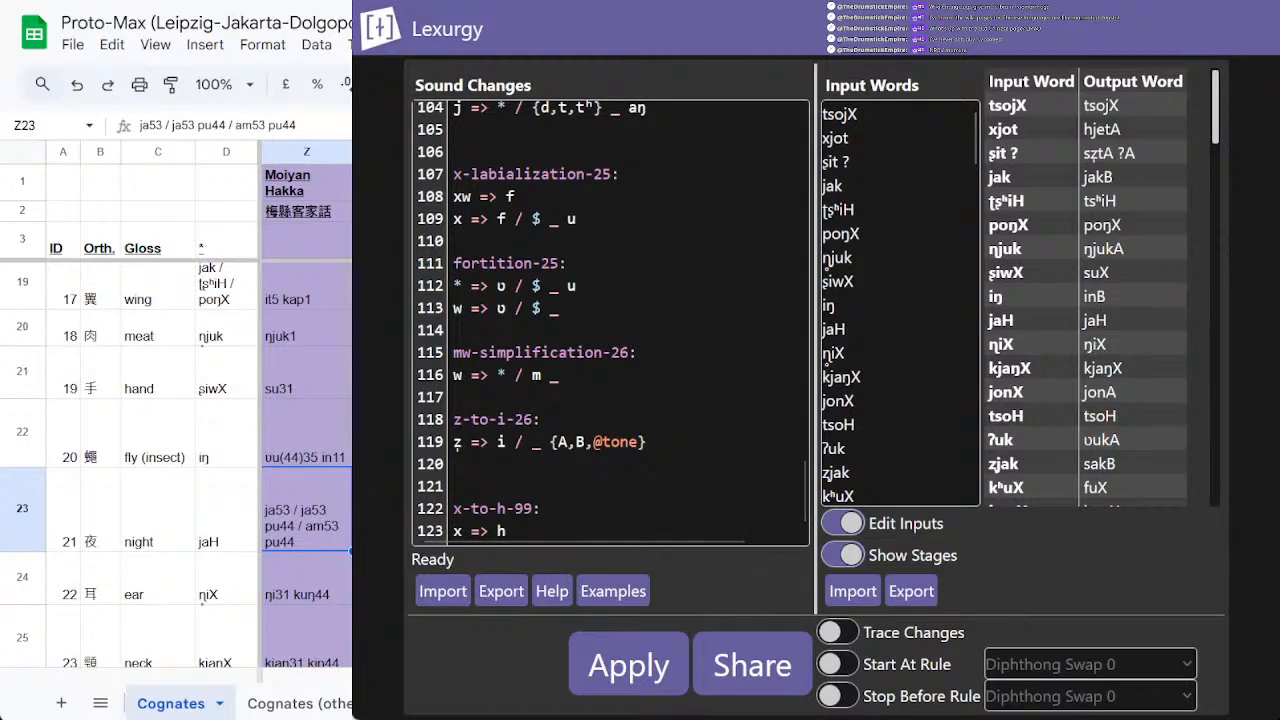
pyautogui.scroll(-1, 178, 465)
pyautogui.doubleClick(1097, 344)
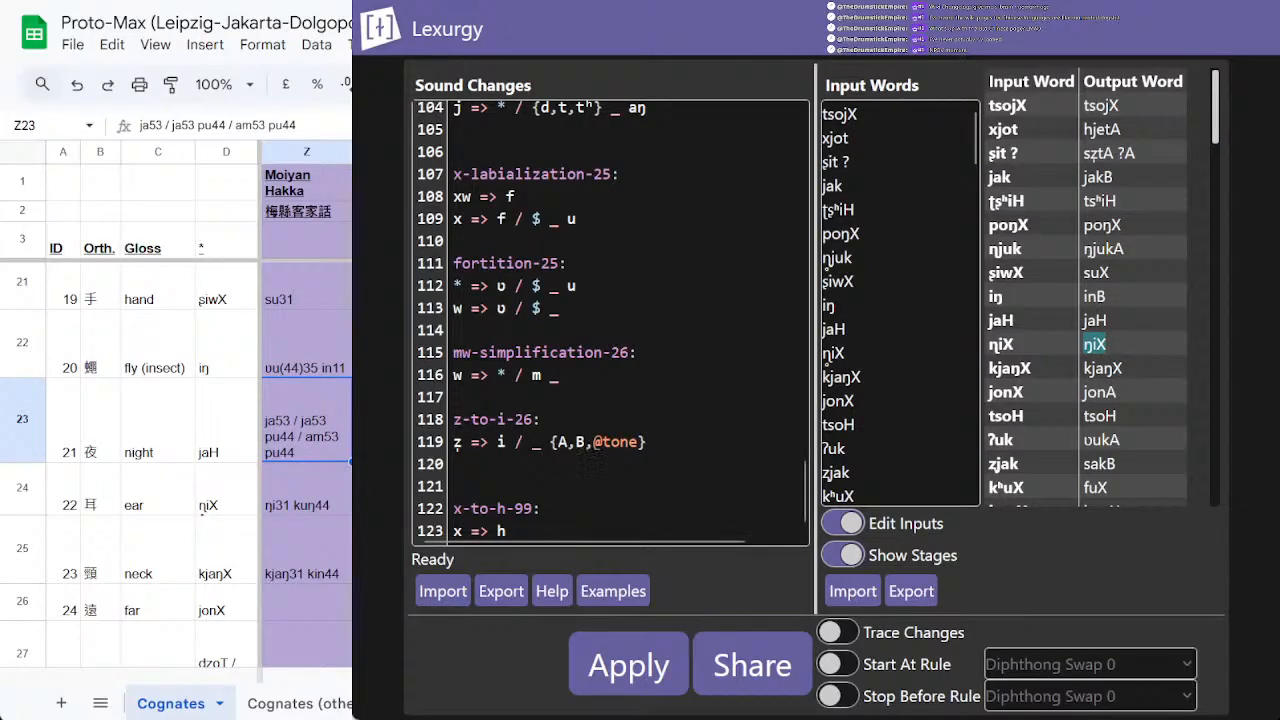
pyautogui.scroll(-1, 308, 568)
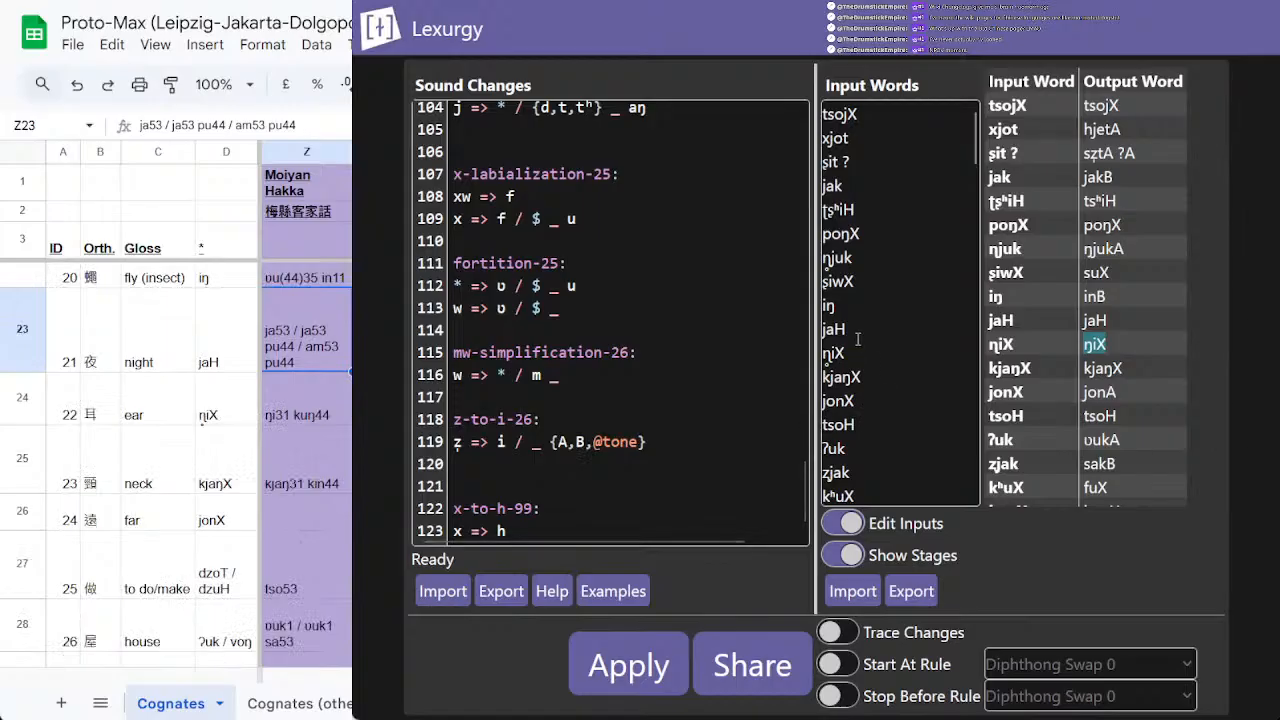
pyautogui.scroll(-3, 858, 340)
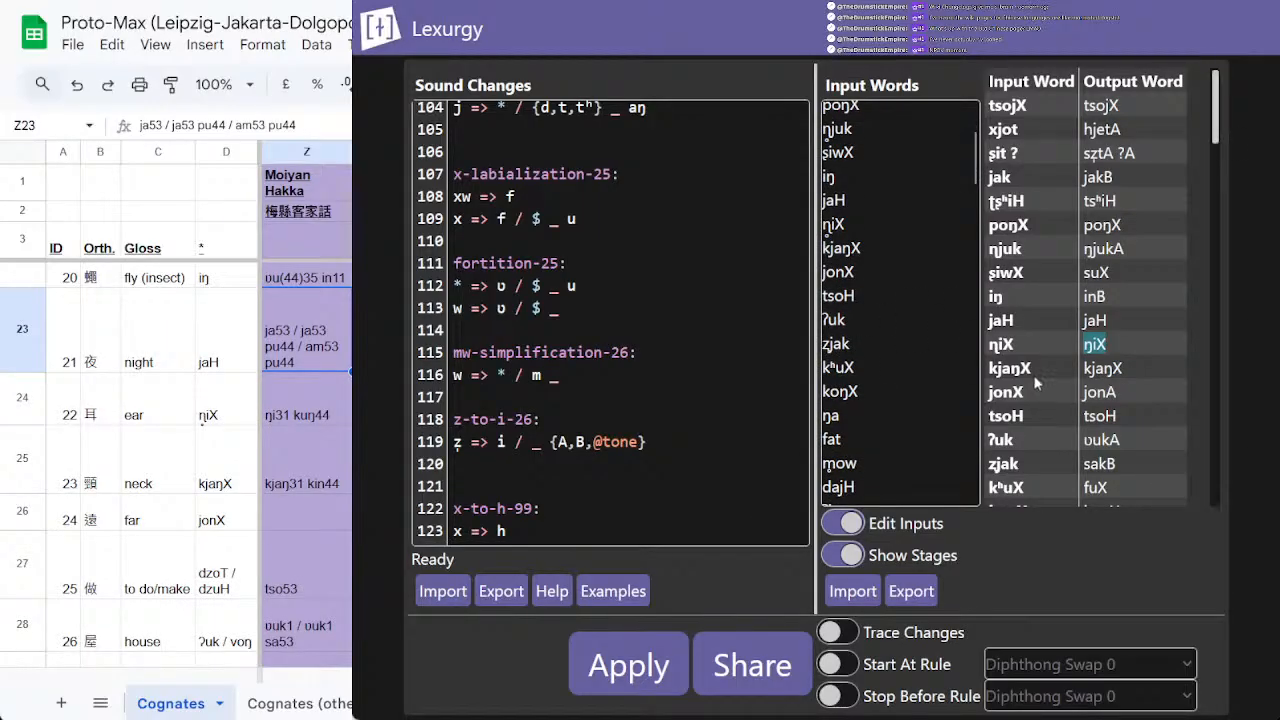
pyautogui.scroll(-3, 1036, 383)
pyautogui.scroll(-1, 328, 480)
# Step: Change the proto-form of "to do/make" in the Cognates sheet to "dzuH / tsoH"
pyautogui.click(328, 486)
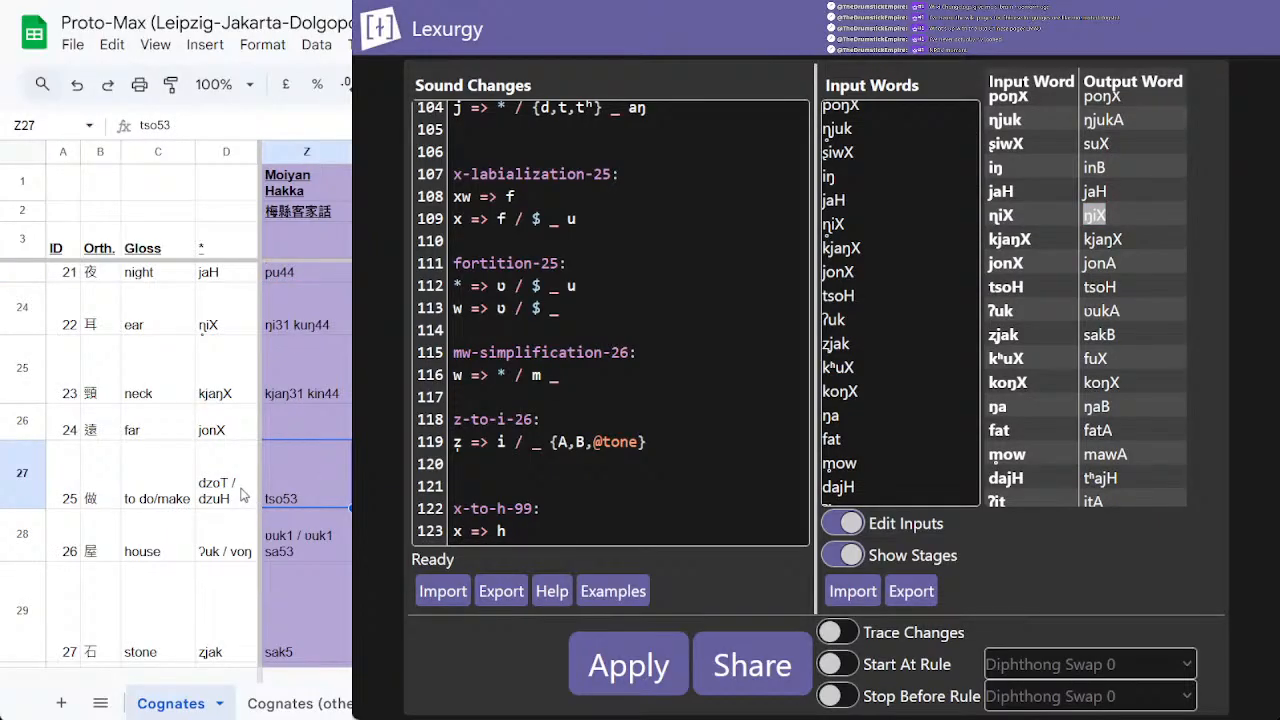
pyautogui.doubleClick(244, 494)
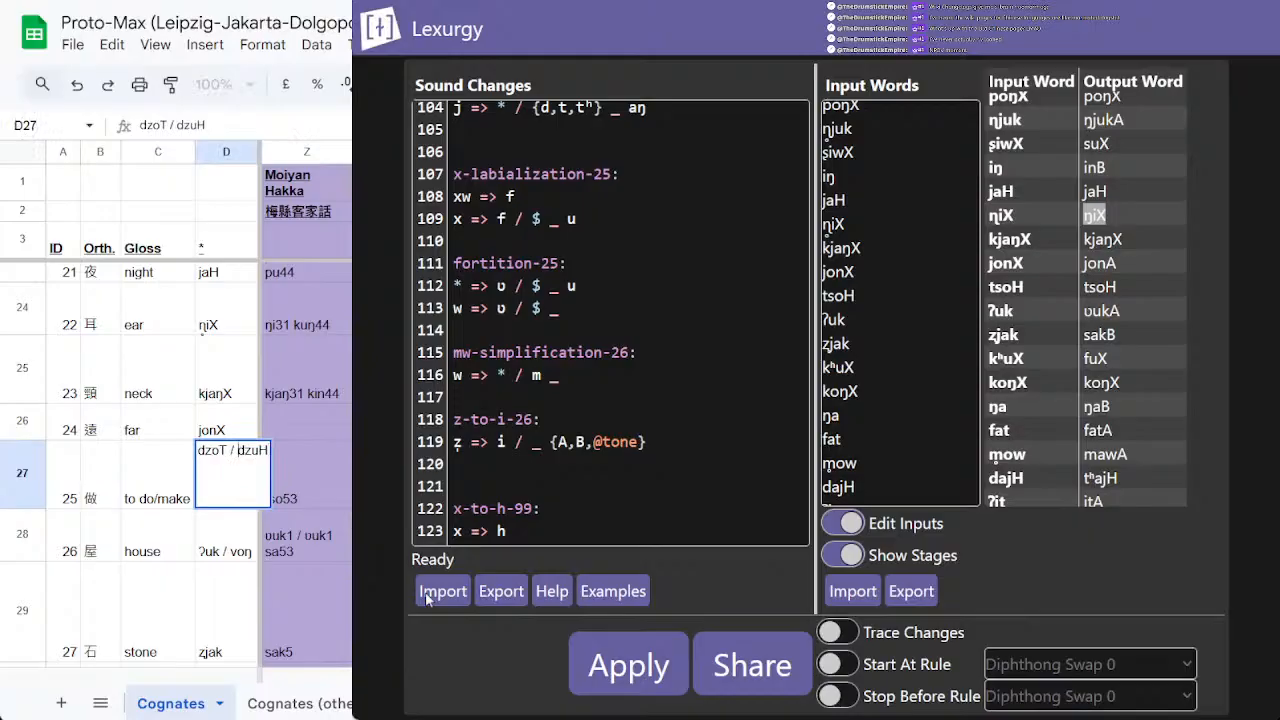
pyautogui.press('BackSpace')
pyautogui.press('BackSpace')
pyautogui.press('BackSpace')
pyautogui.press('BackSpace')
pyautogui.press('BackSpace')
pyautogui.press('BackSpace')
pyautogui.press('BackSpace')
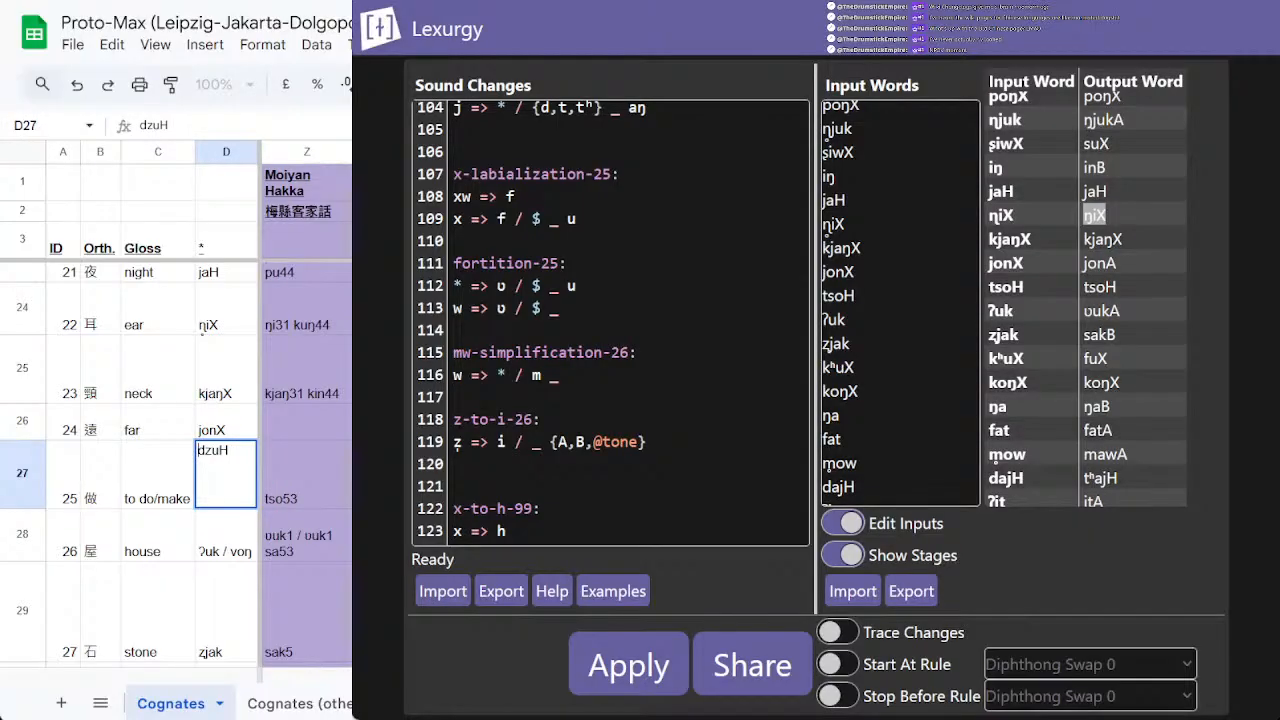
pyautogui.write('/ tsoH')
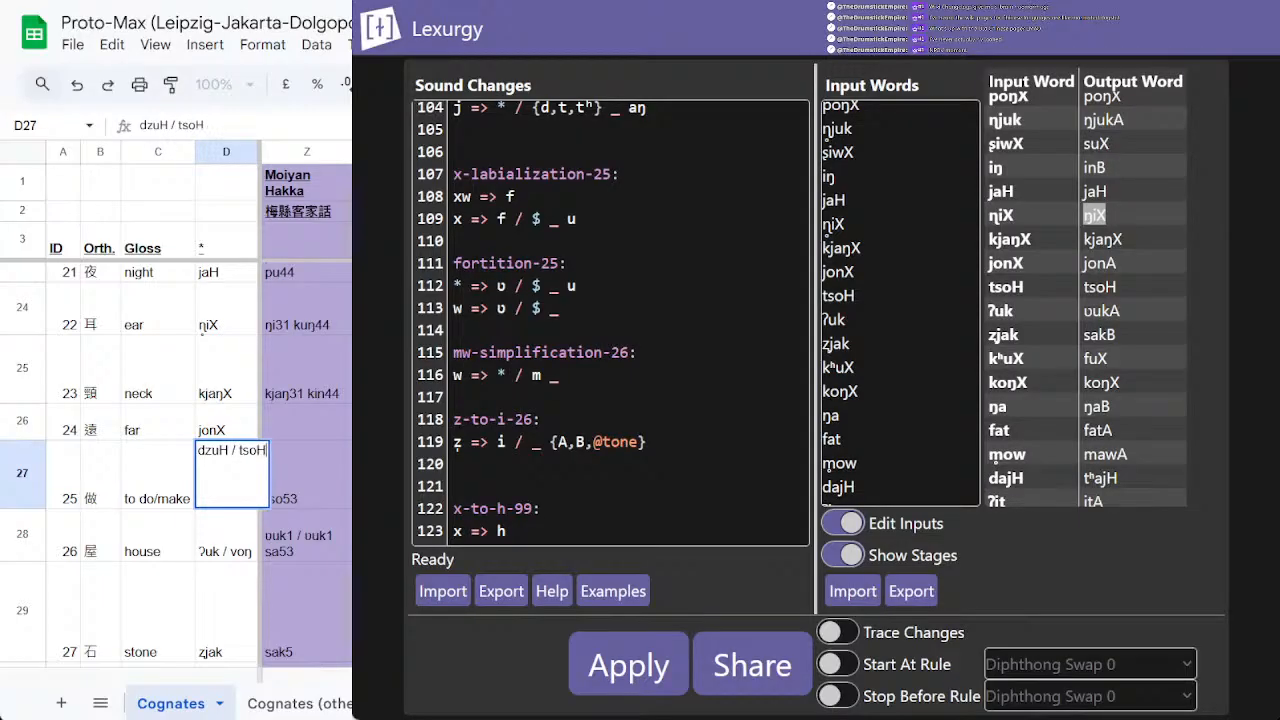
pyautogui.press('Return')
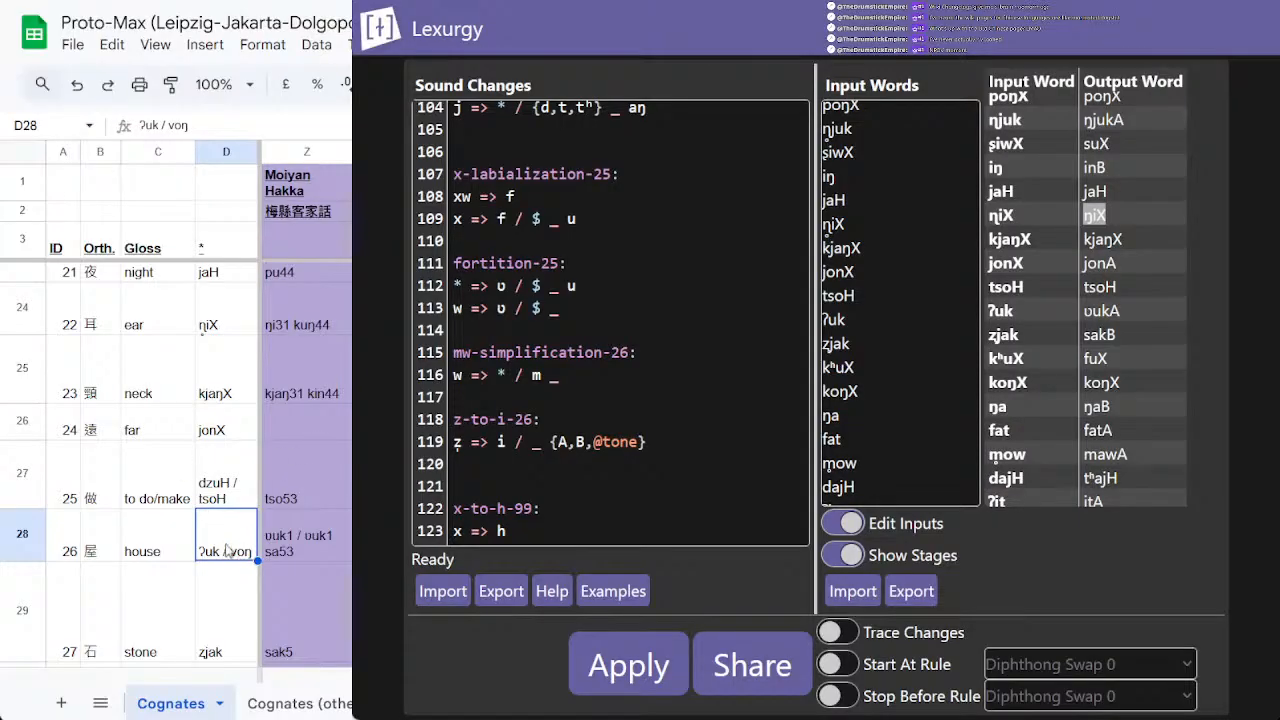
pyautogui.click(216, 497)
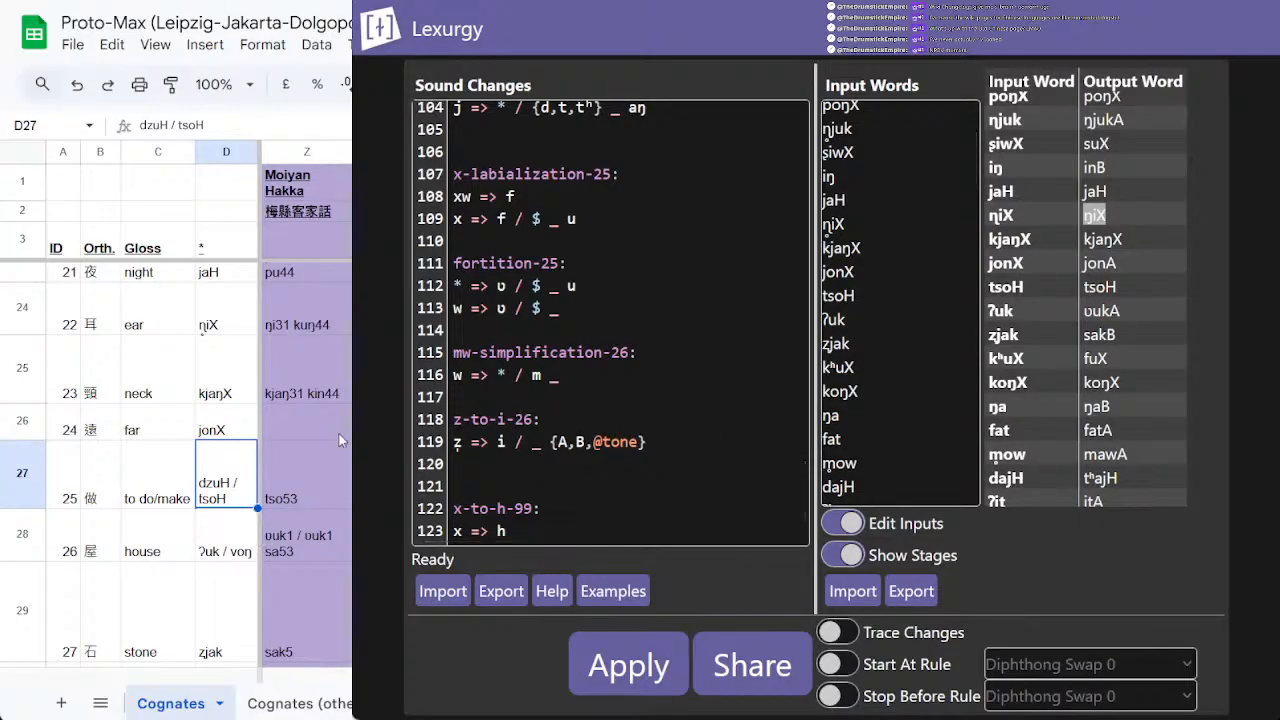
# Step: Compare the Hakka forms for "stone", "bitter", "to say" and "tooth" with the outputs of their proto-forms
pyautogui.scroll(-2, 338, 435)
pyautogui.click(282, 535)
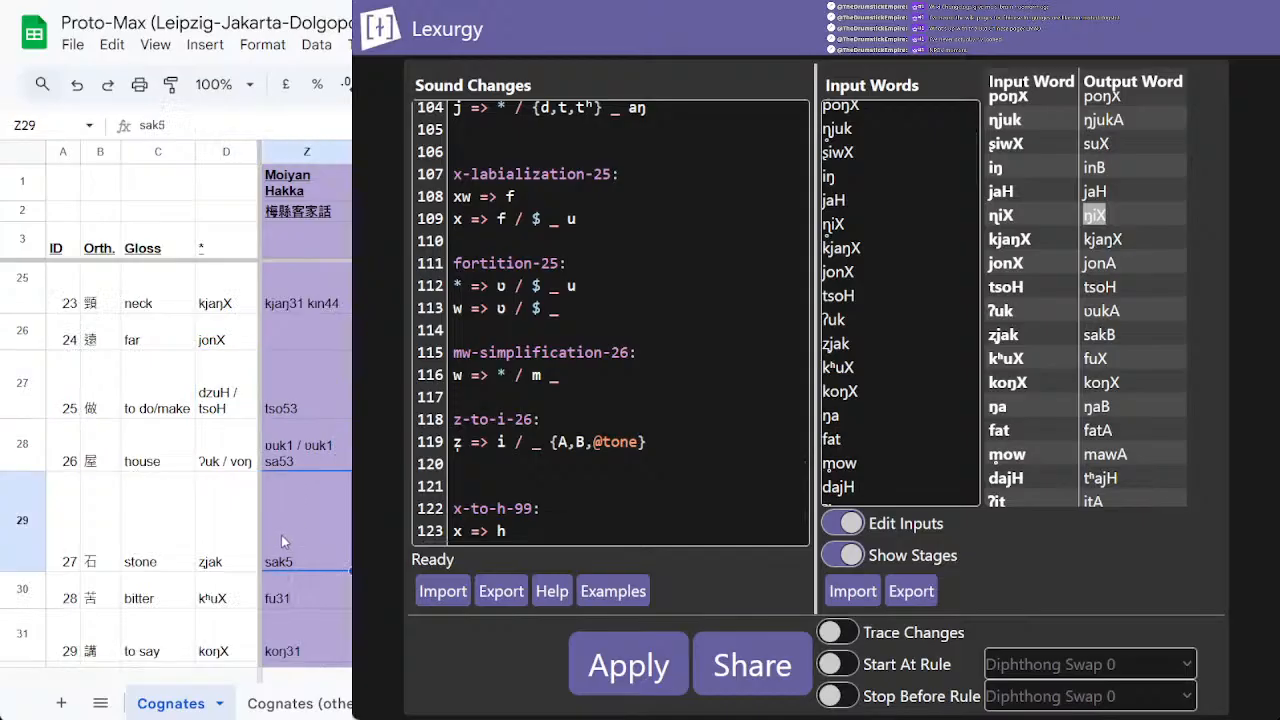
pyautogui.scroll(-2, 289, 496)
pyautogui.click(303, 494)
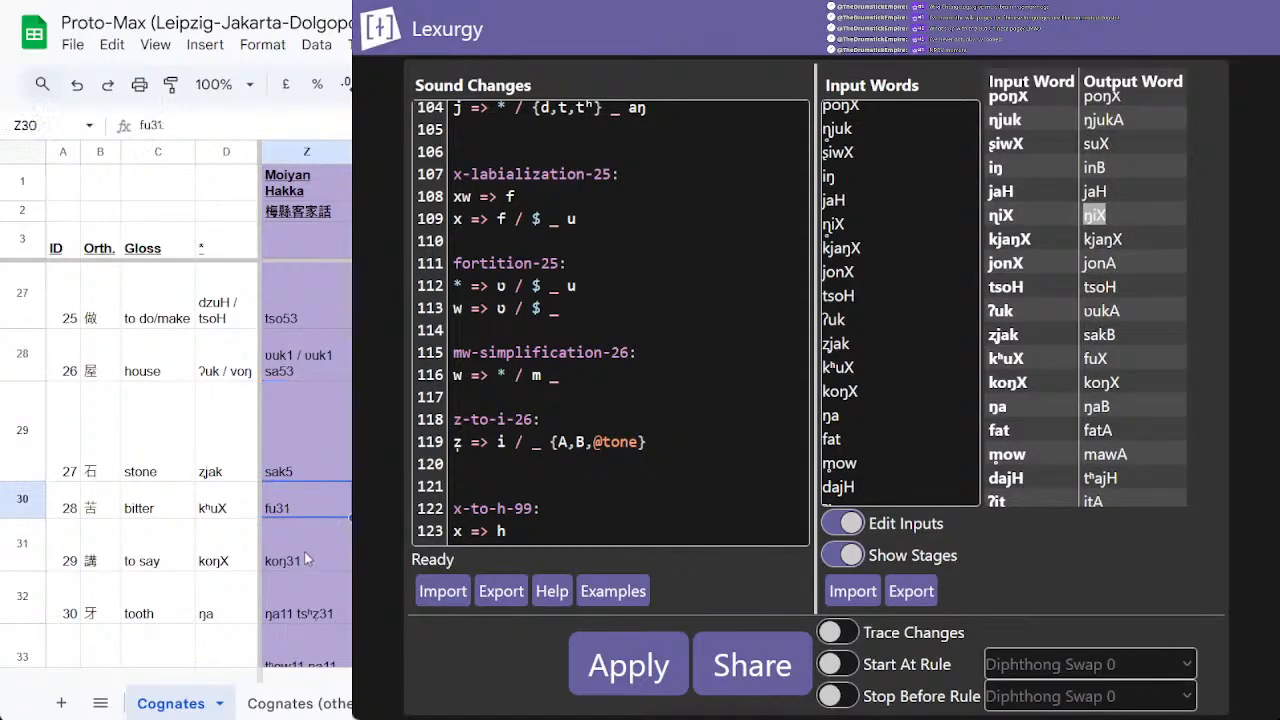
pyautogui.scroll(-3, 299, 400)
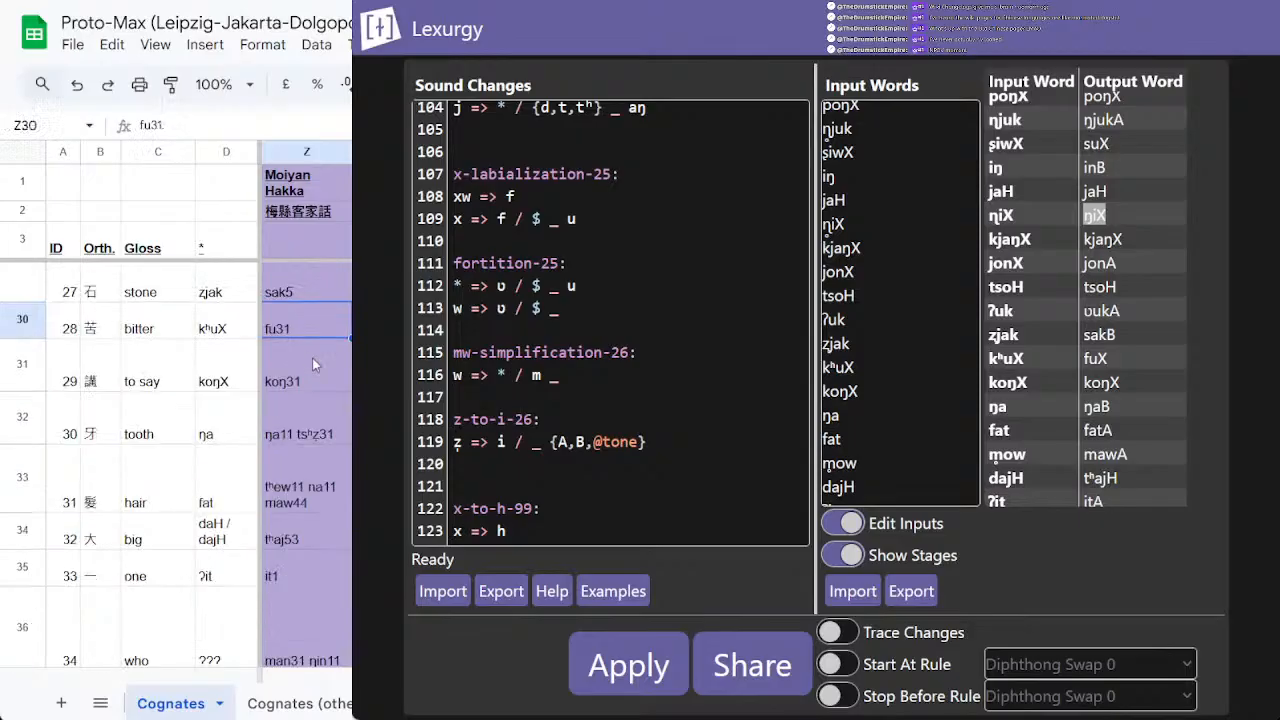
pyautogui.click(312, 370)
pyautogui.click(306, 436)
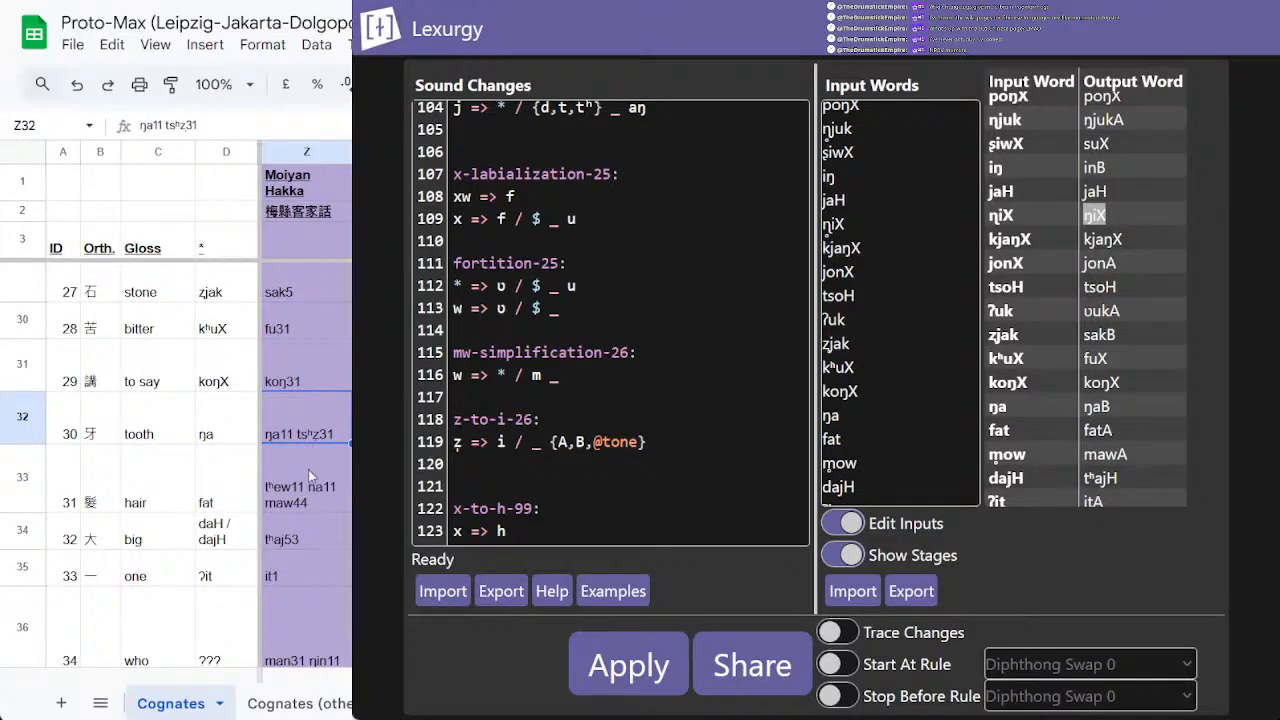
pyautogui.doubleClick(230, 425)
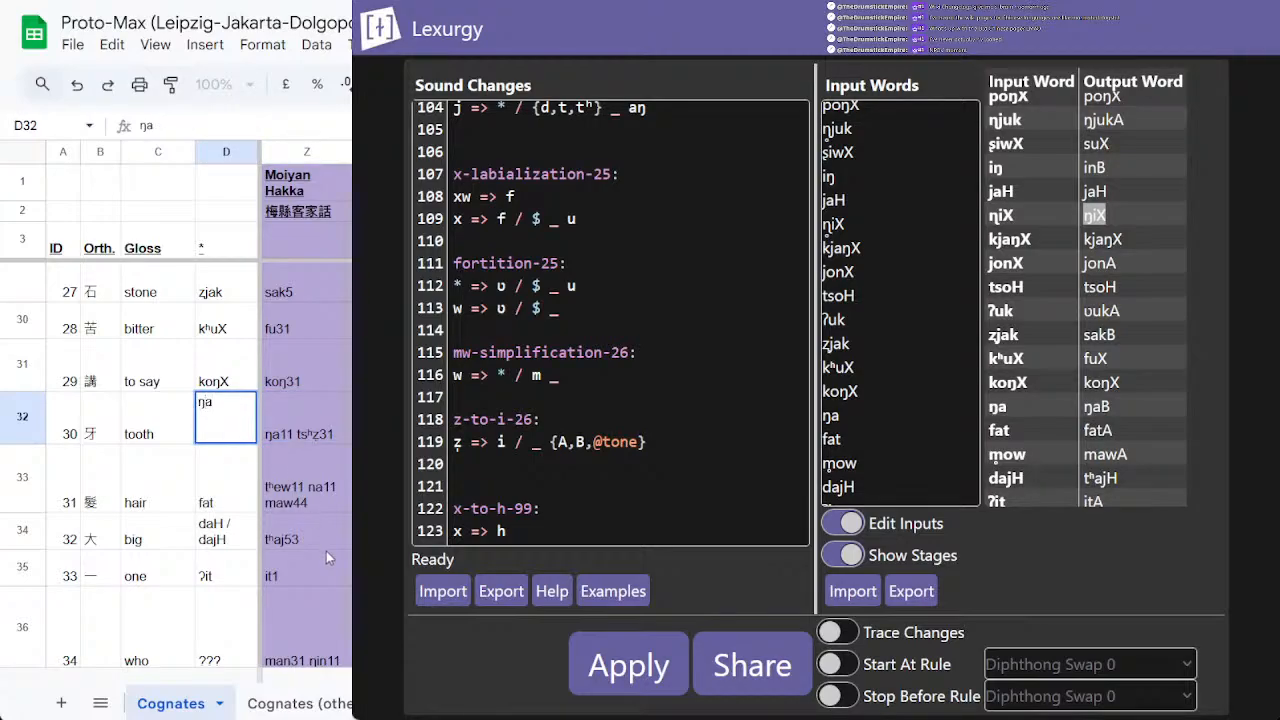
pyautogui.click(893, 270)
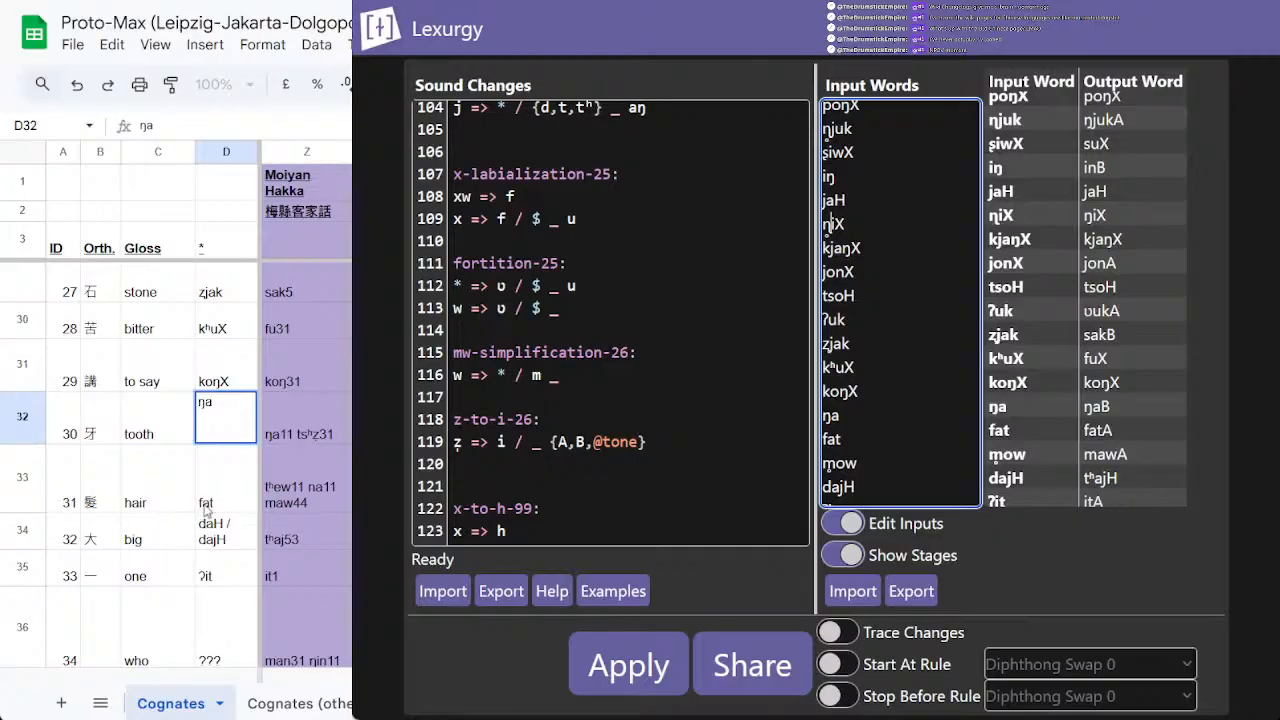
# Step: Compare the outputs of fat and m̥ow with the attested Hakka form for "hair"
pyautogui.click(205, 511)
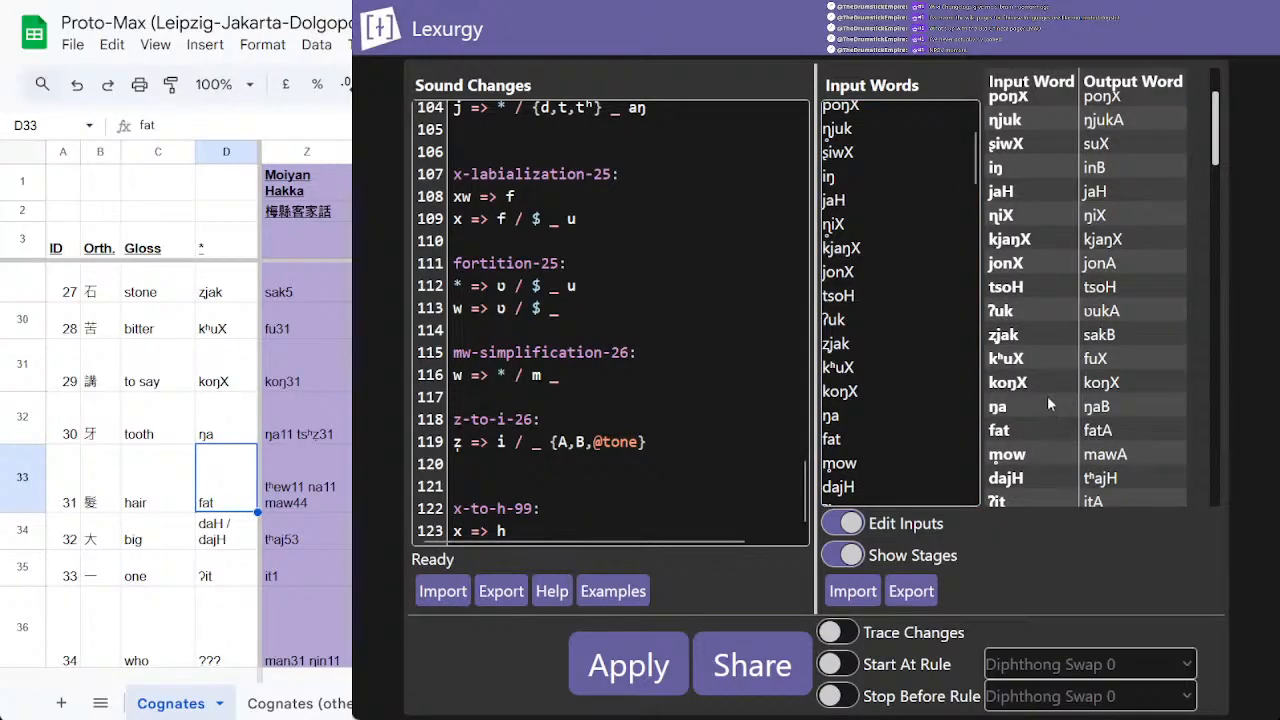
pyautogui.scroll(-2, 1047, 395)
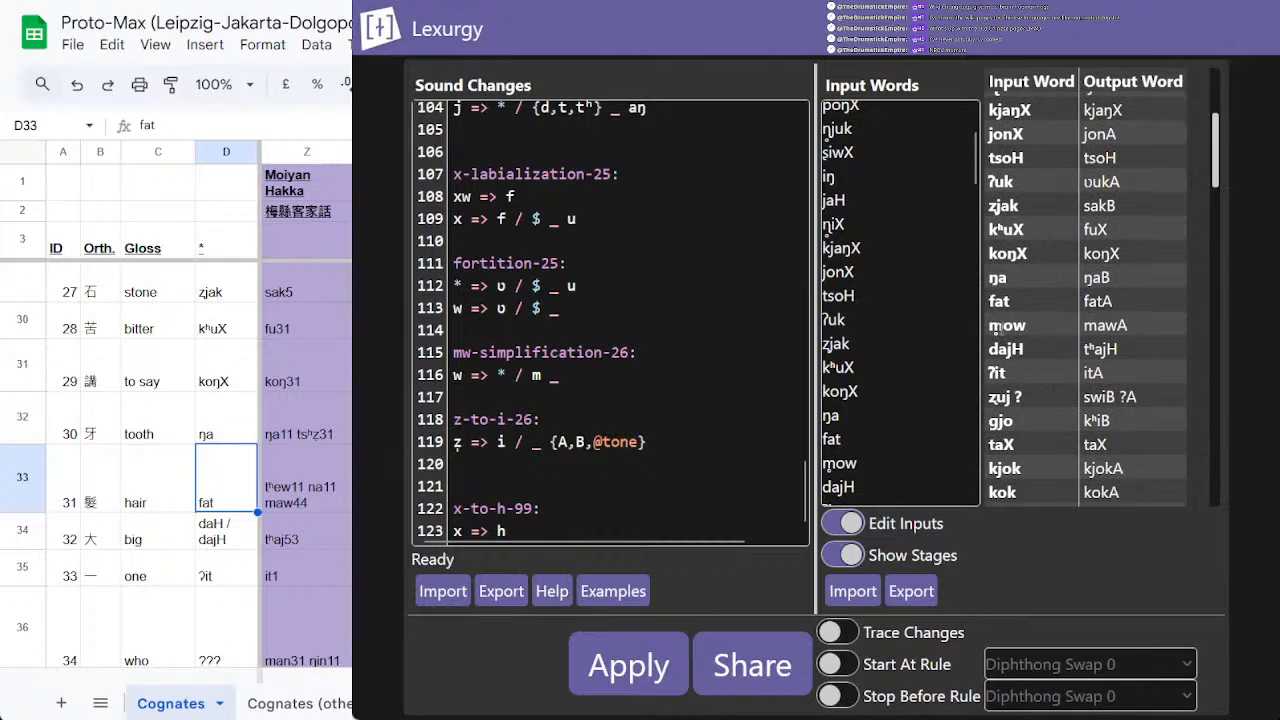
pyautogui.doubleClick(1007, 325)
pyautogui.click(998, 328)
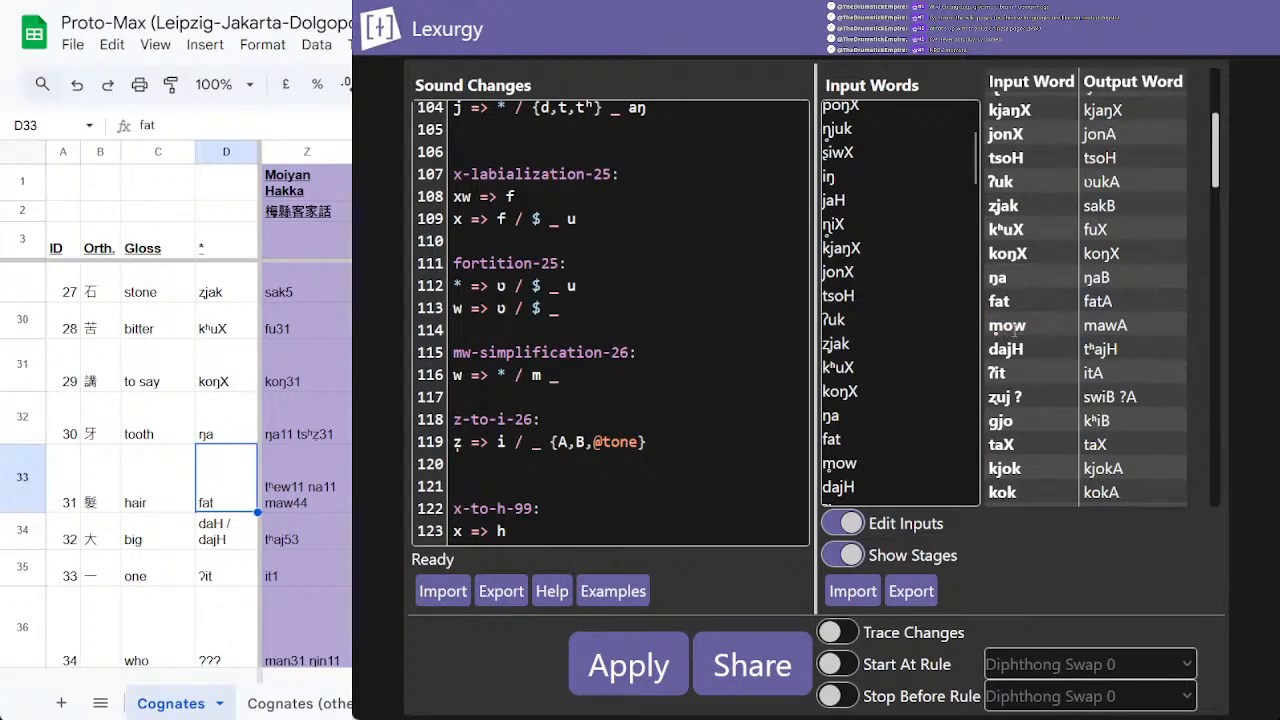
pyautogui.moveTo(998, 328); pyautogui.dragTo(986, 328)
pyautogui.click(996, 327)
pyautogui.doubleClick(1106, 325)
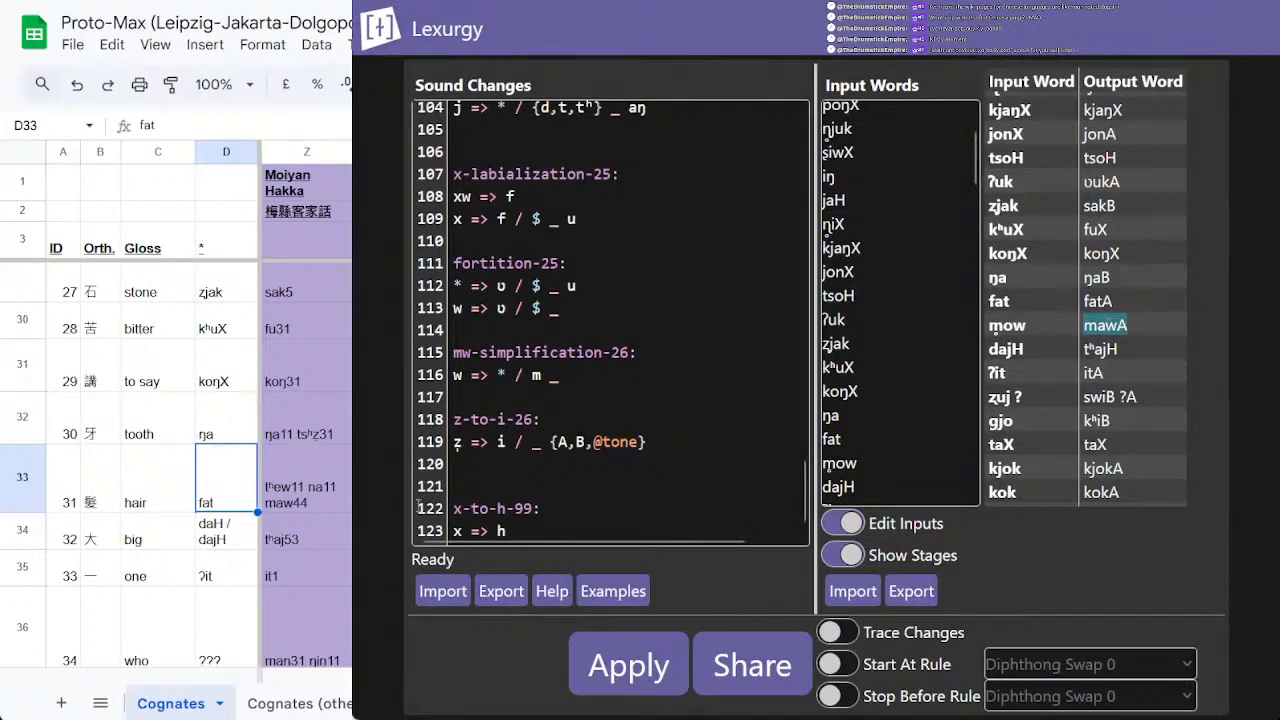
pyautogui.click(303, 506)
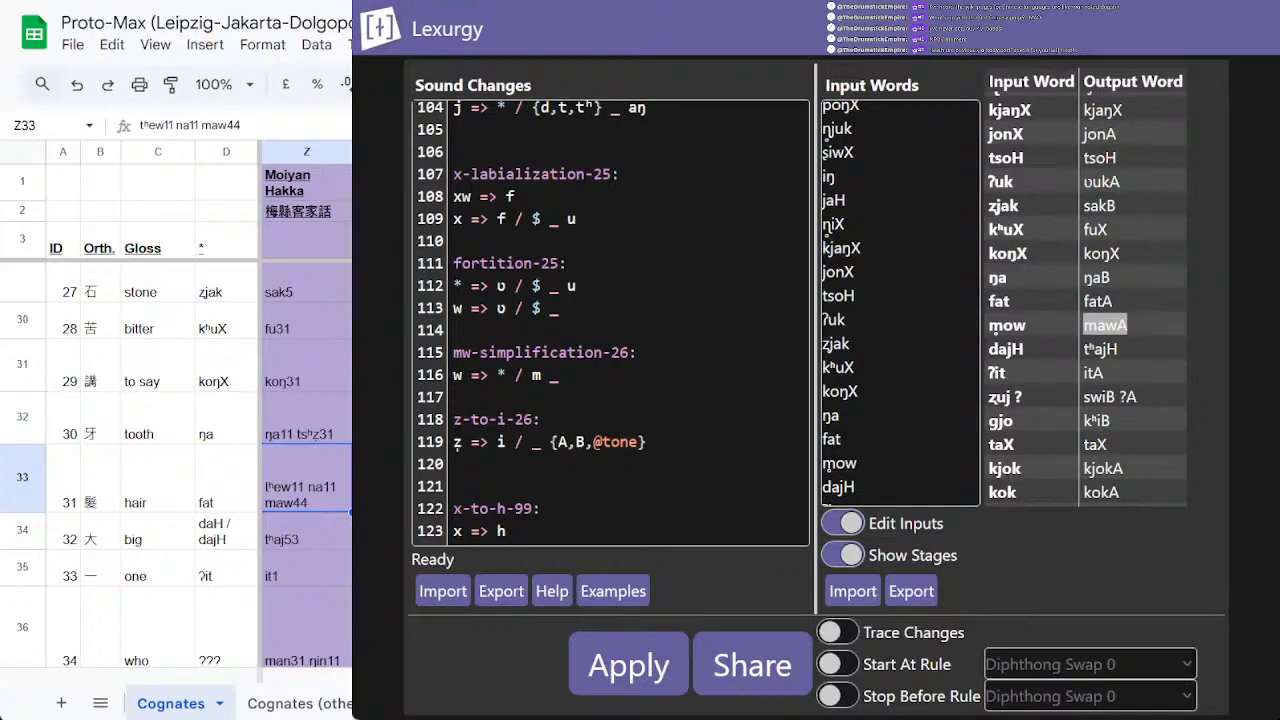
pyautogui.click(710, 425)
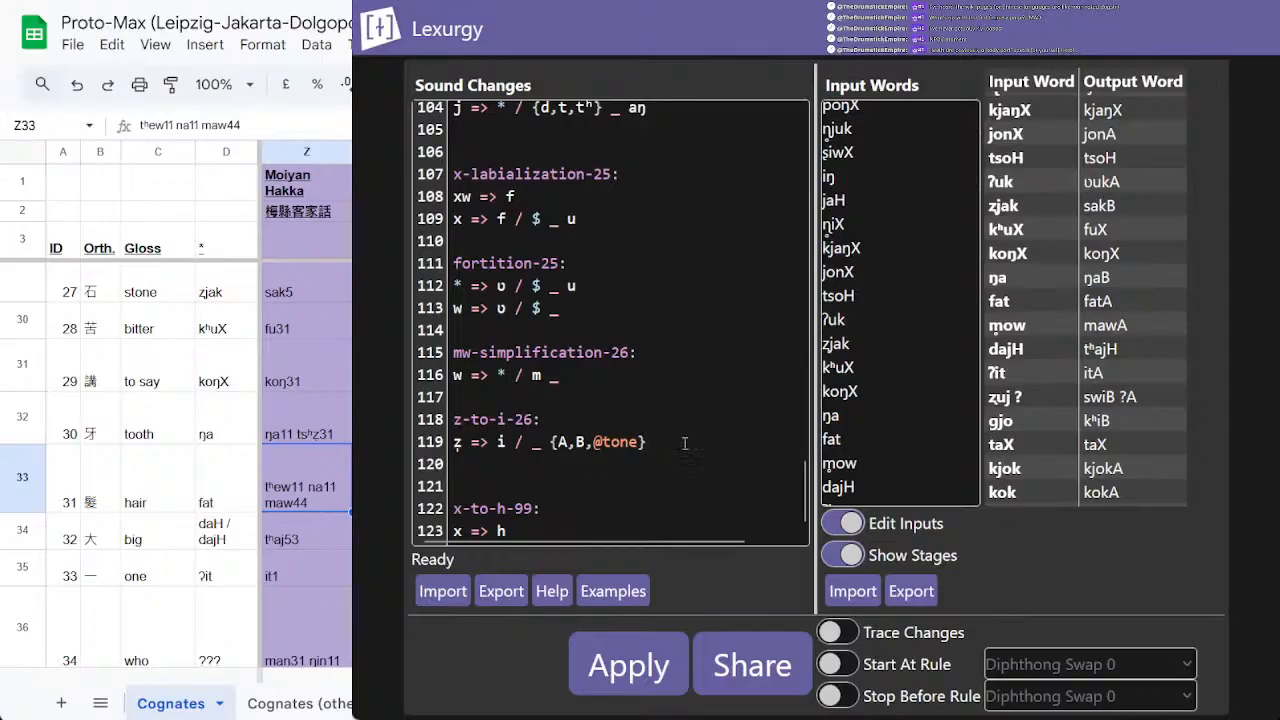
# Step: Check the outputs of dajH and ʔit against the Hakka "big" and "one" forms, and select the "who" row
pyautogui.scroll(-3, 940, 366)
pyautogui.click(868, 334)
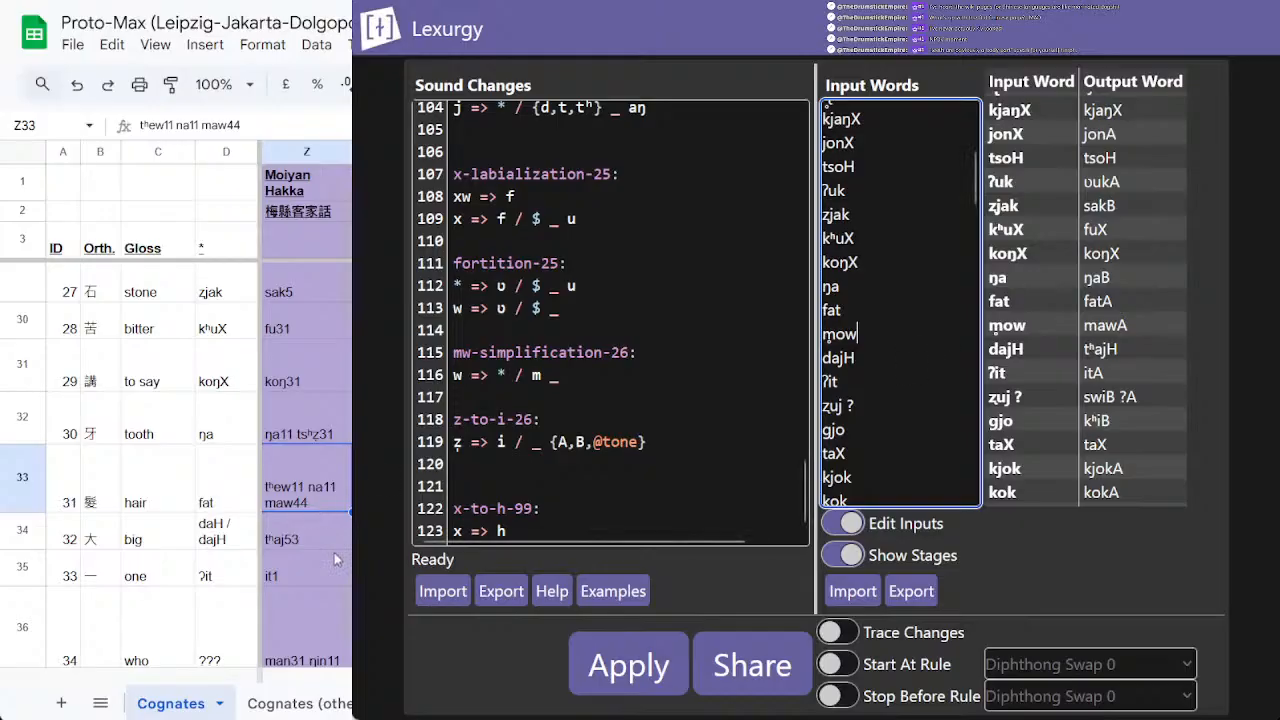
pyautogui.click(1108, 342)
pyautogui.doubleClick(1100, 348)
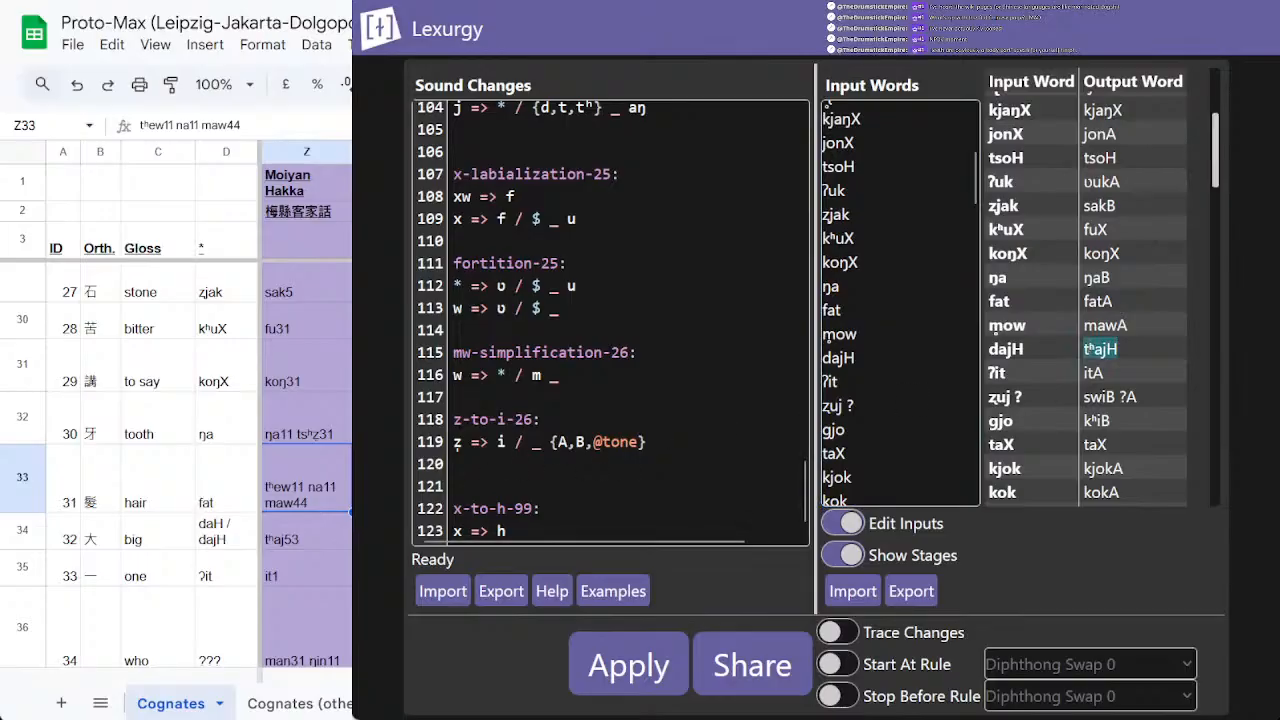
pyautogui.doubleClick(1095, 373)
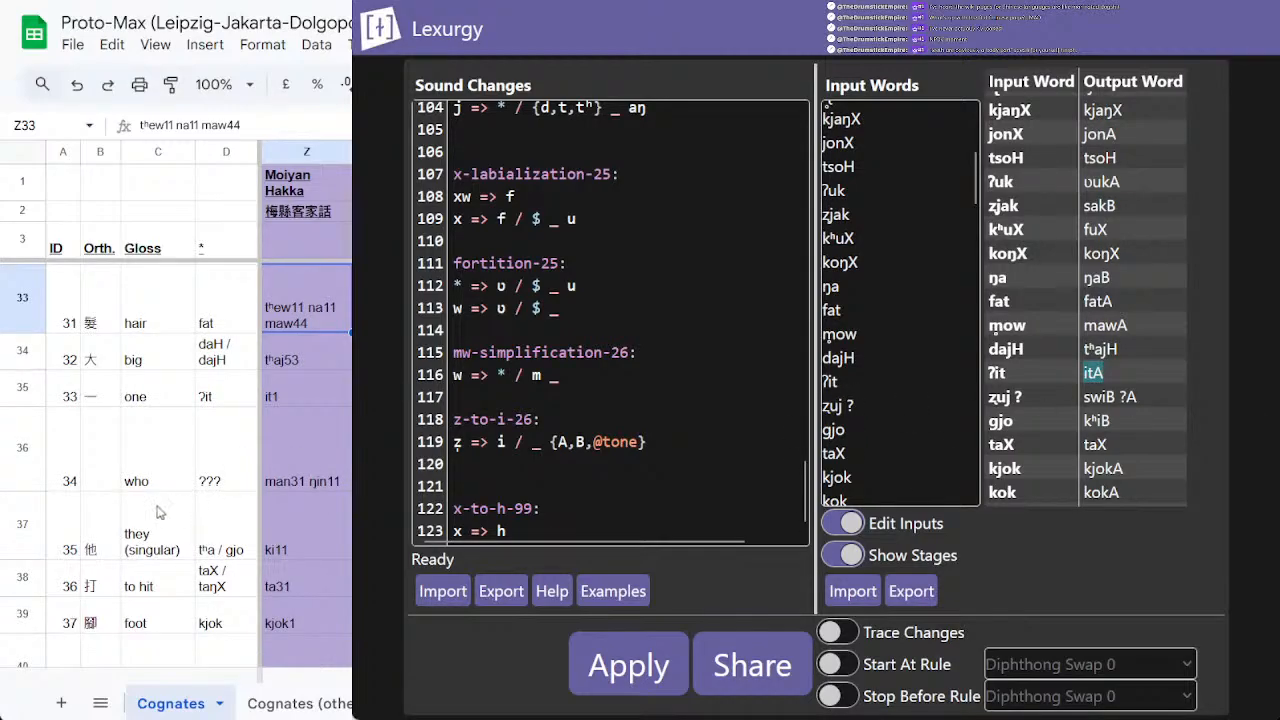
pyautogui.click(24, 476)
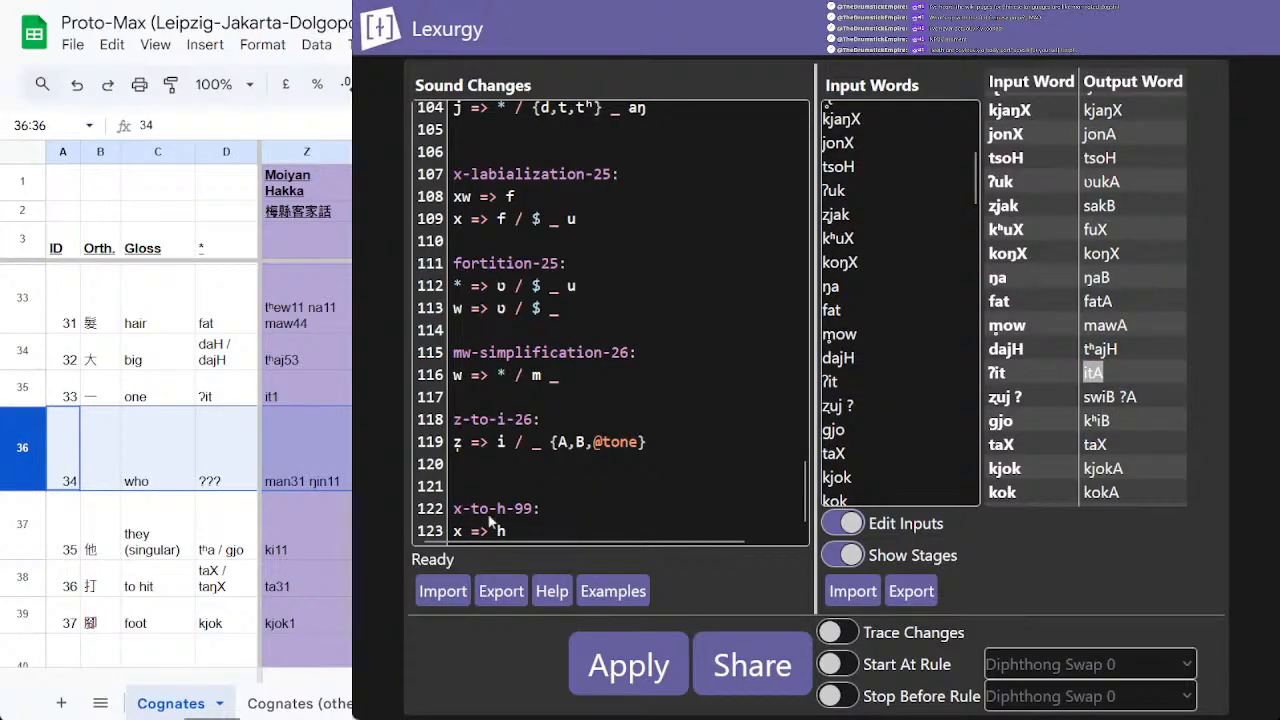
# Step: Compare the Hakka forms for "they (singular)", "to hit" and "foot" with the outputs of gjo, taX and kjok
pyautogui.click(906, 470)
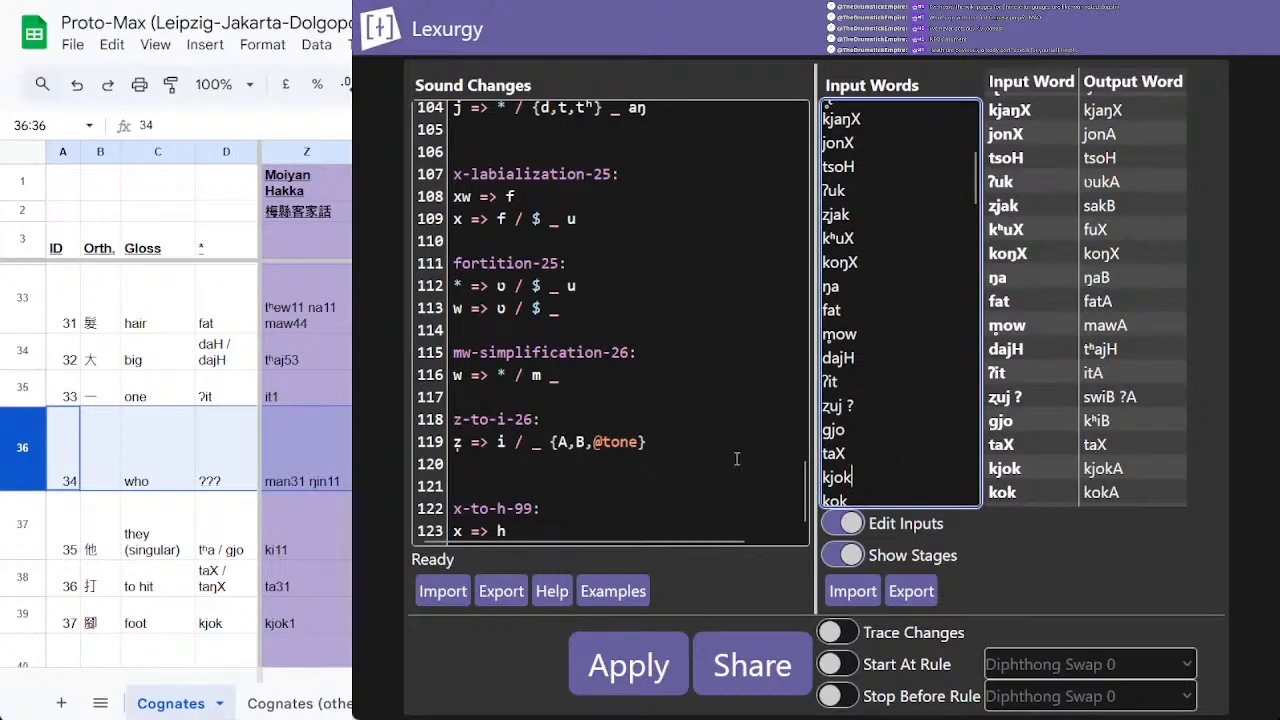
pyautogui.click(278, 514)
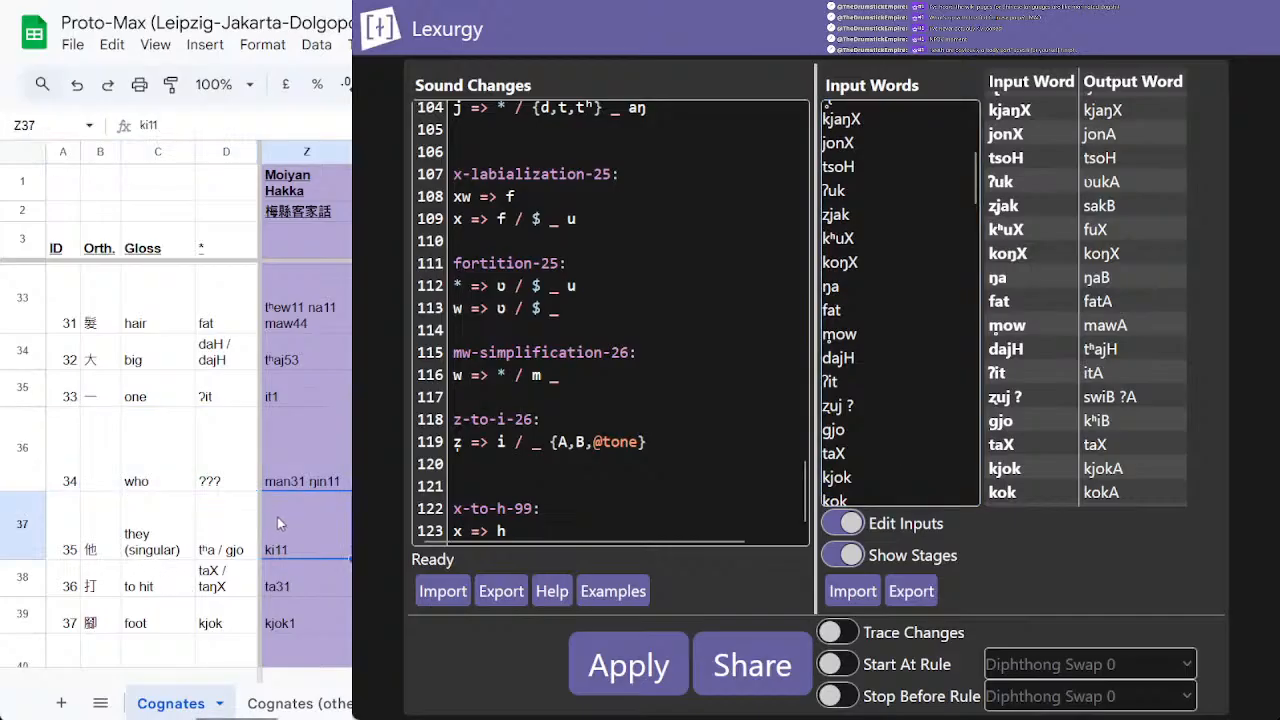
pyautogui.click(928, 365)
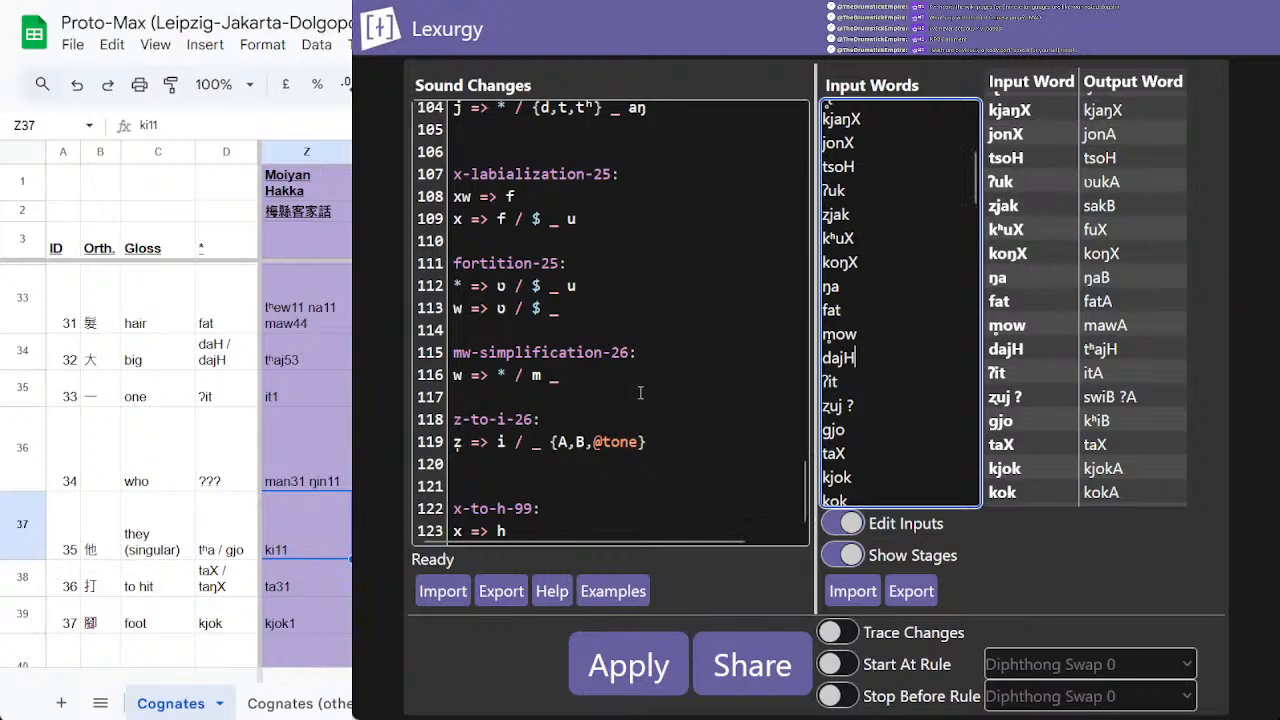
pyautogui.scroll(-1, 298, 530)
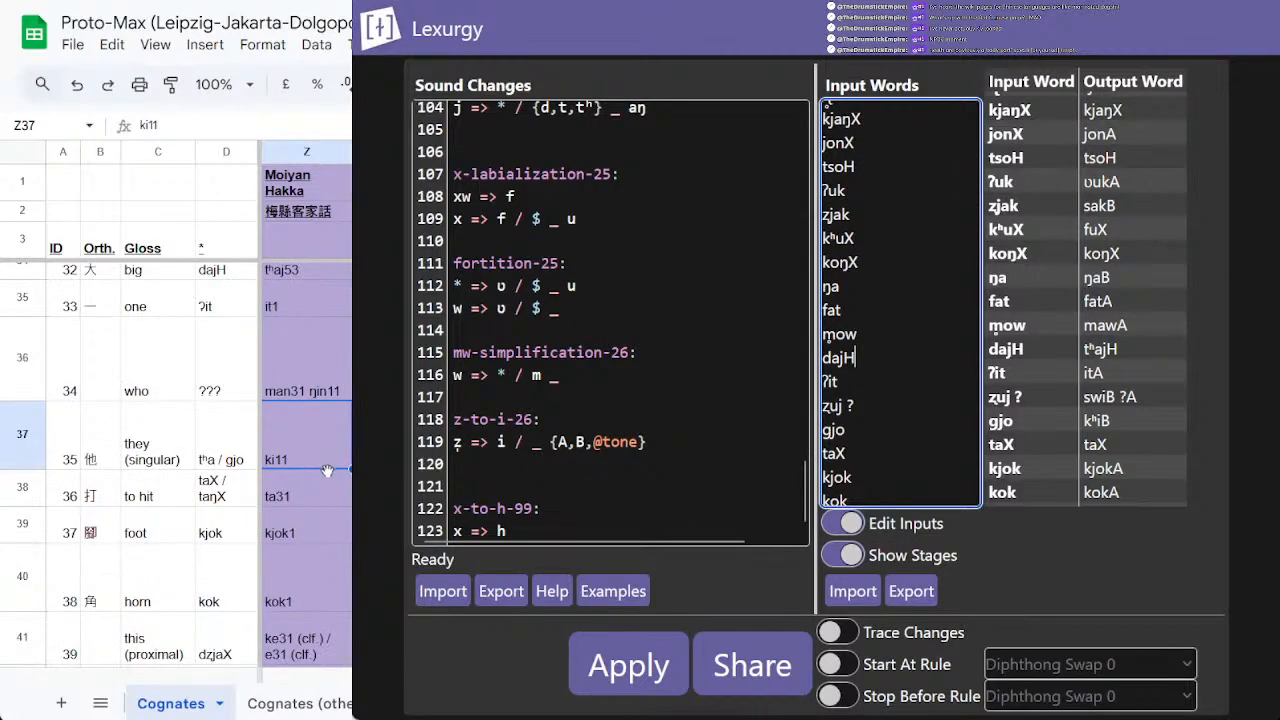
pyautogui.click(315, 496)
pyautogui.click(897, 337)
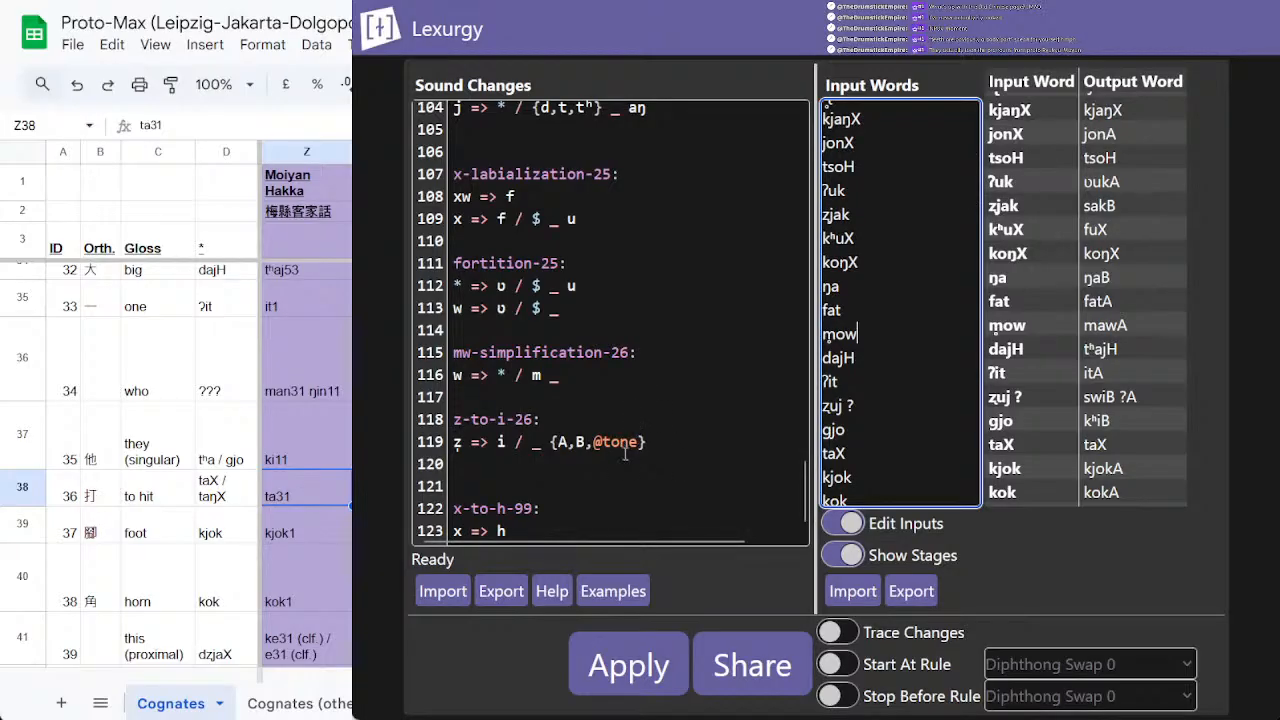
pyautogui.click(314, 533)
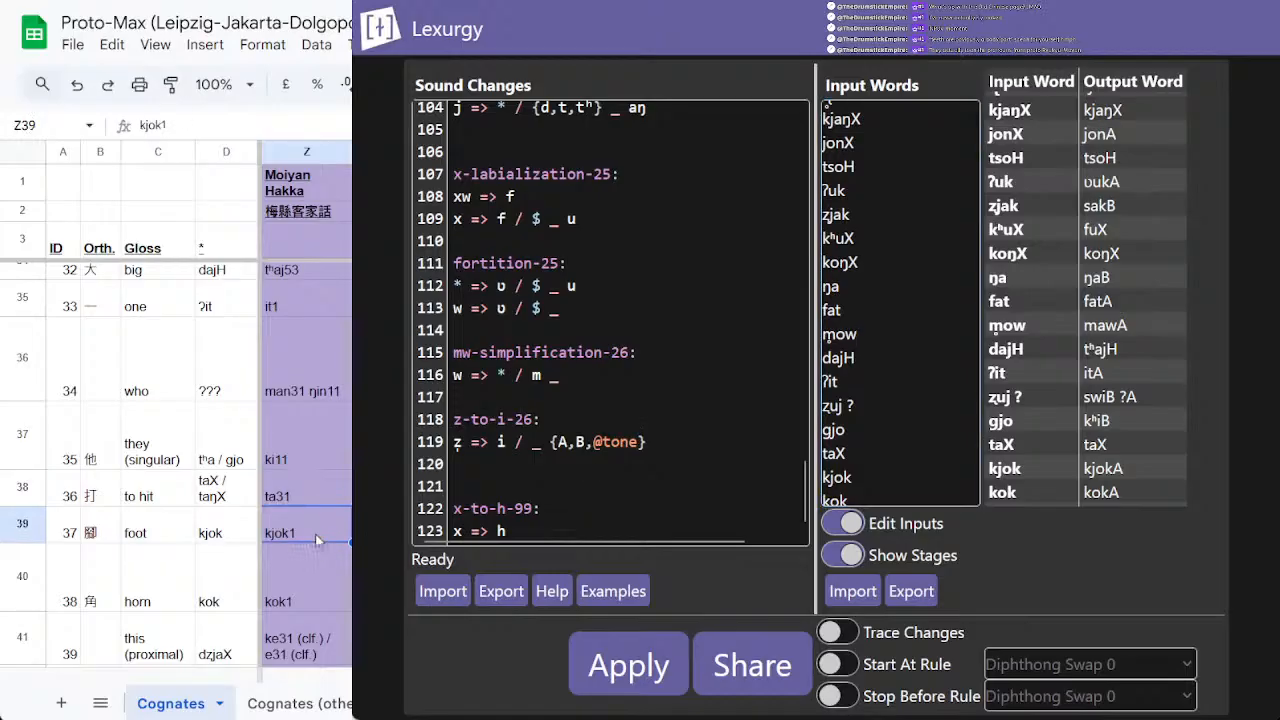
pyautogui.scroll(6, 302, 571)
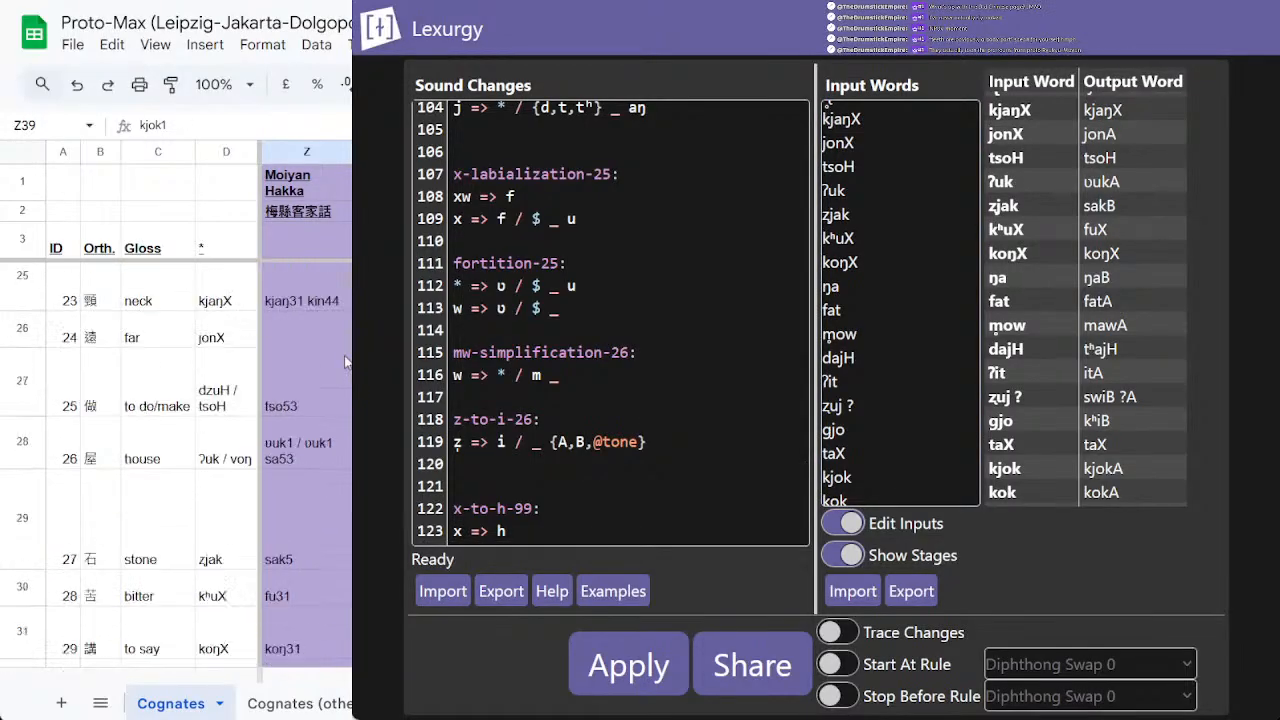
# Step: Review the earlier Moiyan Hakka cognates, including the form for "I", against their proto-forms
pyautogui.scroll(5, 341, 372)
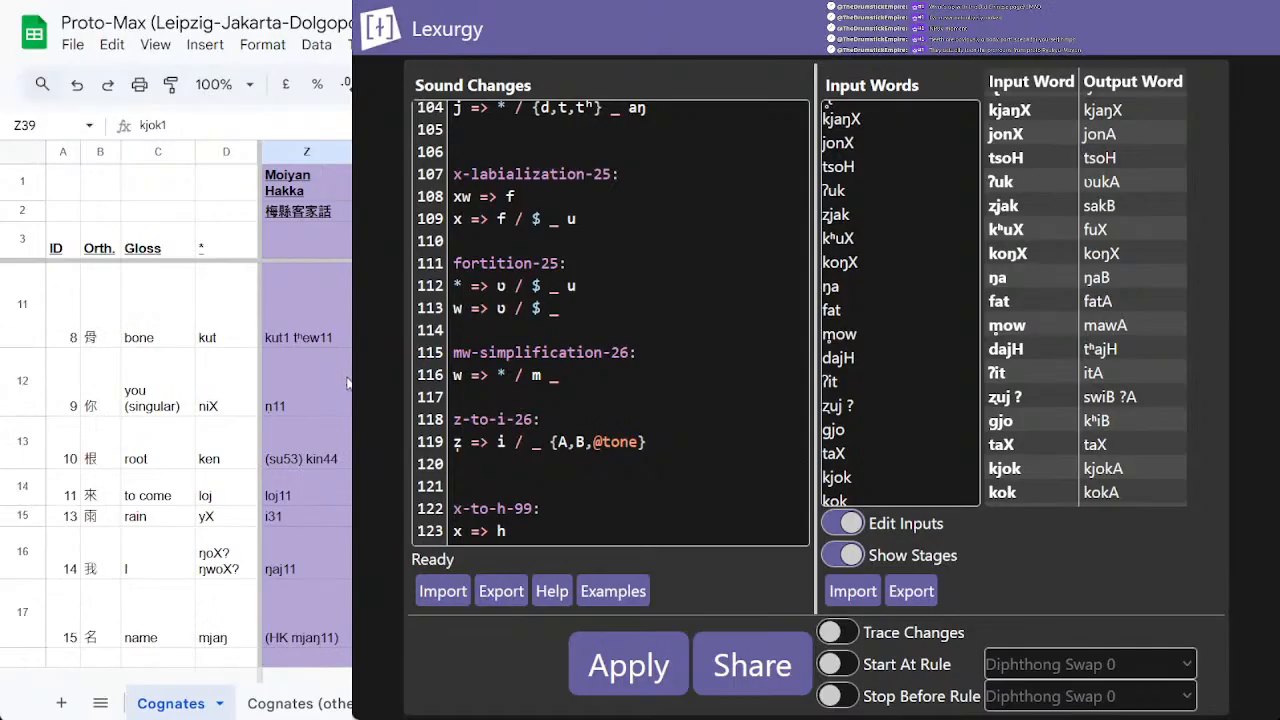
pyautogui.click(290, 560)
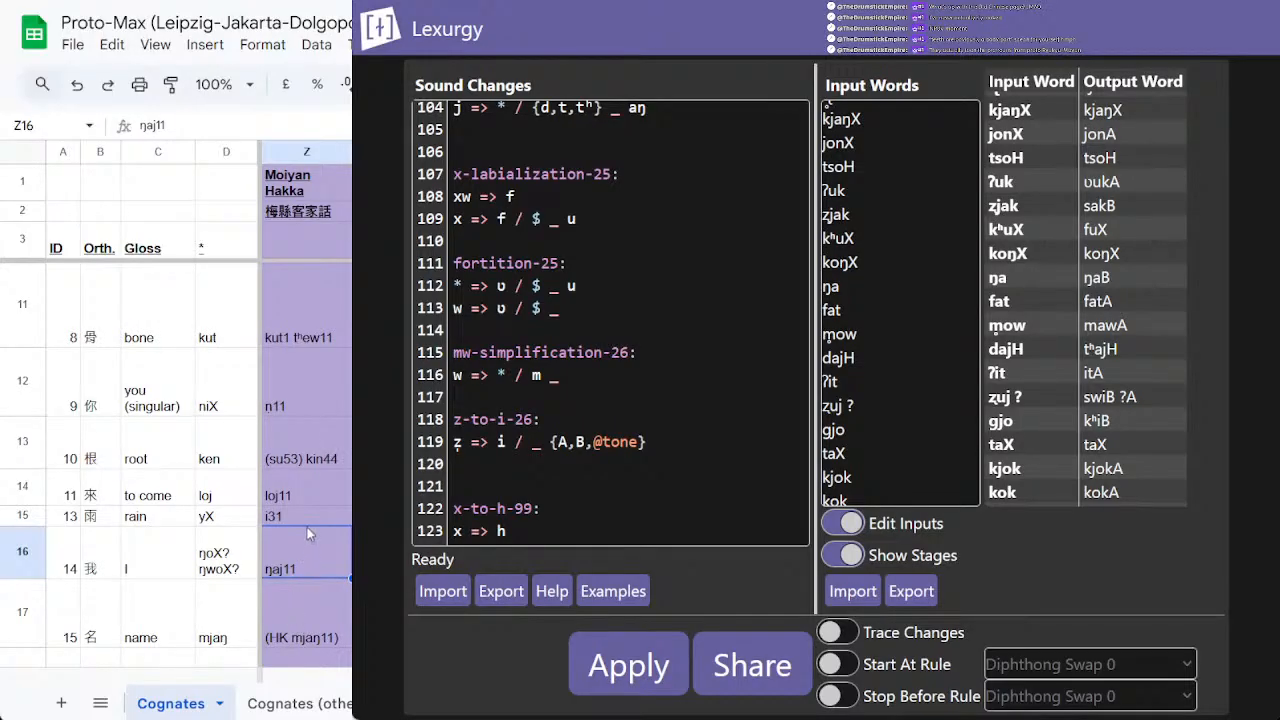
pyautogui.click(304, 372)
pyautogui.click(309, 577)
pyautogui.scroll(-7, 309, 606)
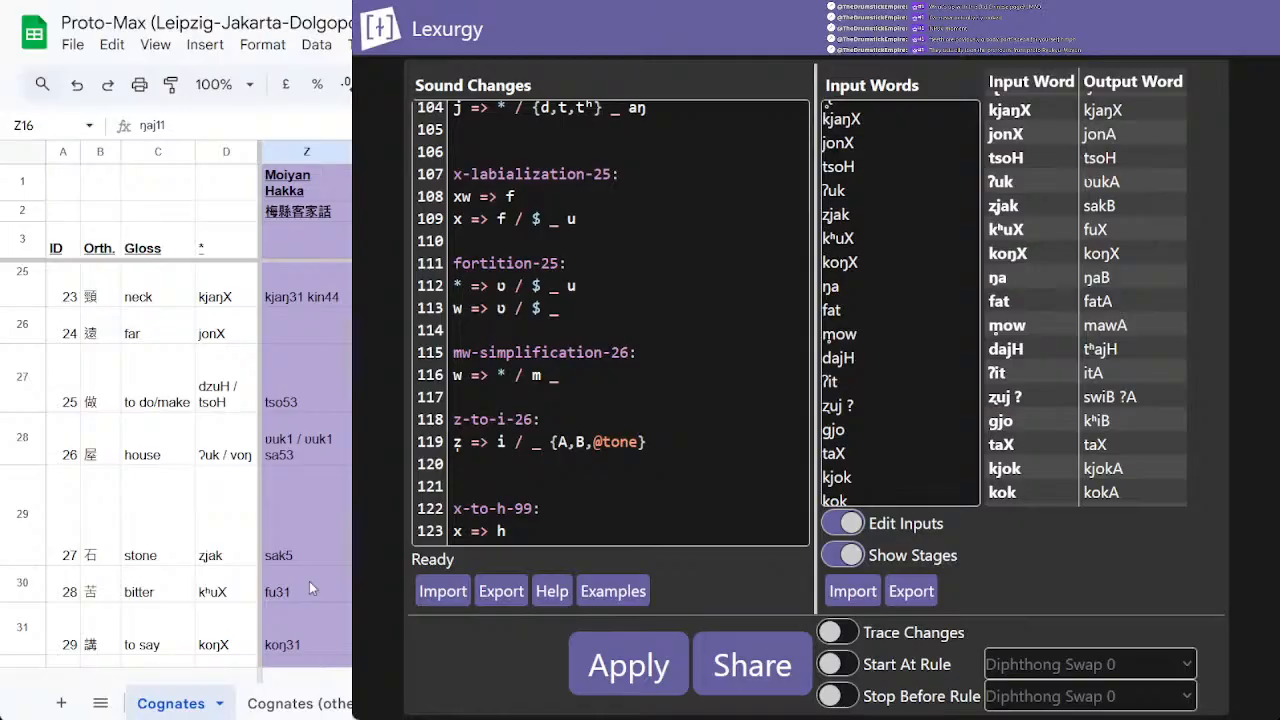
# Step: Compare the outputs of taX, kjok and kok with the Hakka forms for "to hit", "foot" and "horn"
pyautogui.scroll(-2, 289, 549)
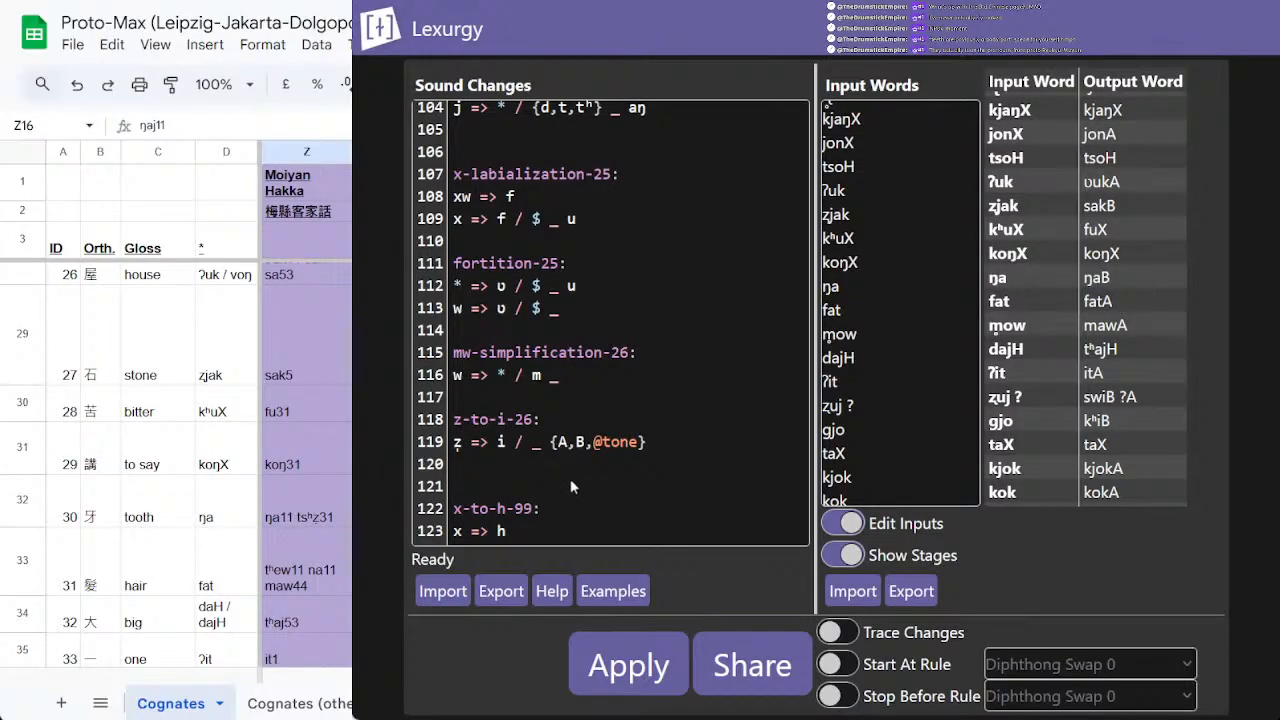
pyautogui.click(697, 475)
pyautogui.scroll(-1, 338, 560)
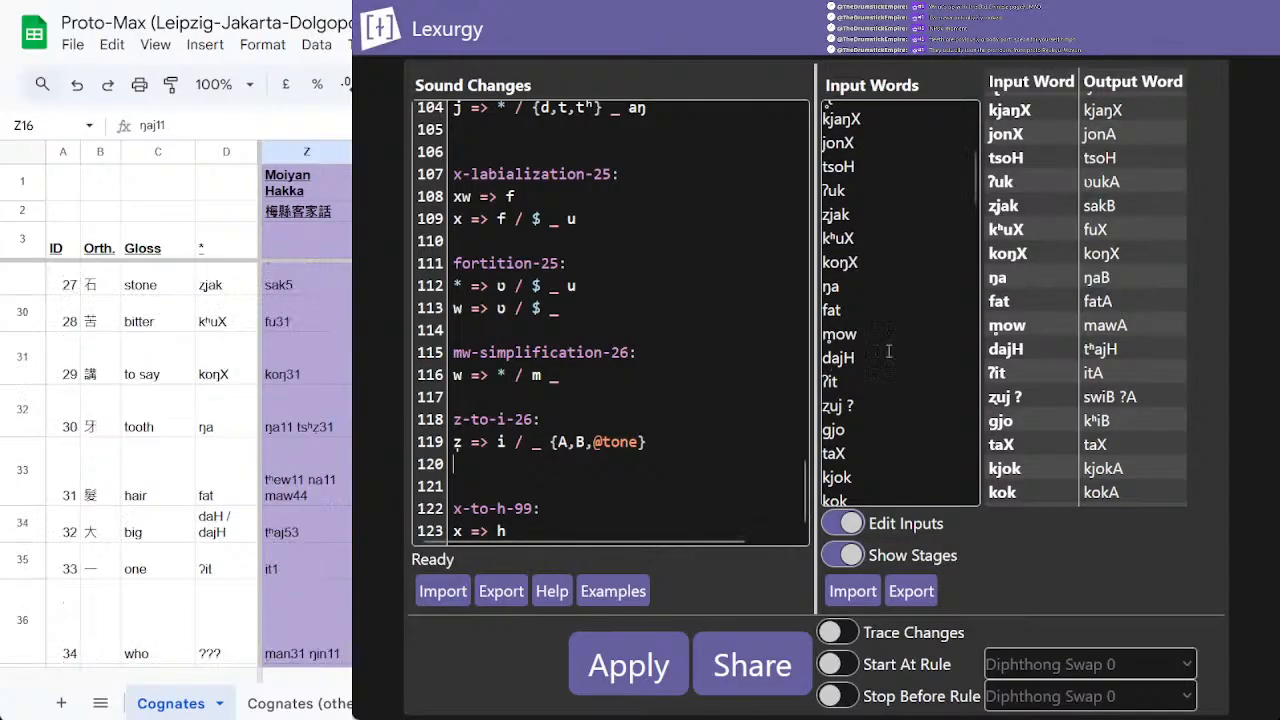
pyautogui.scroll(-5, 905, 355)
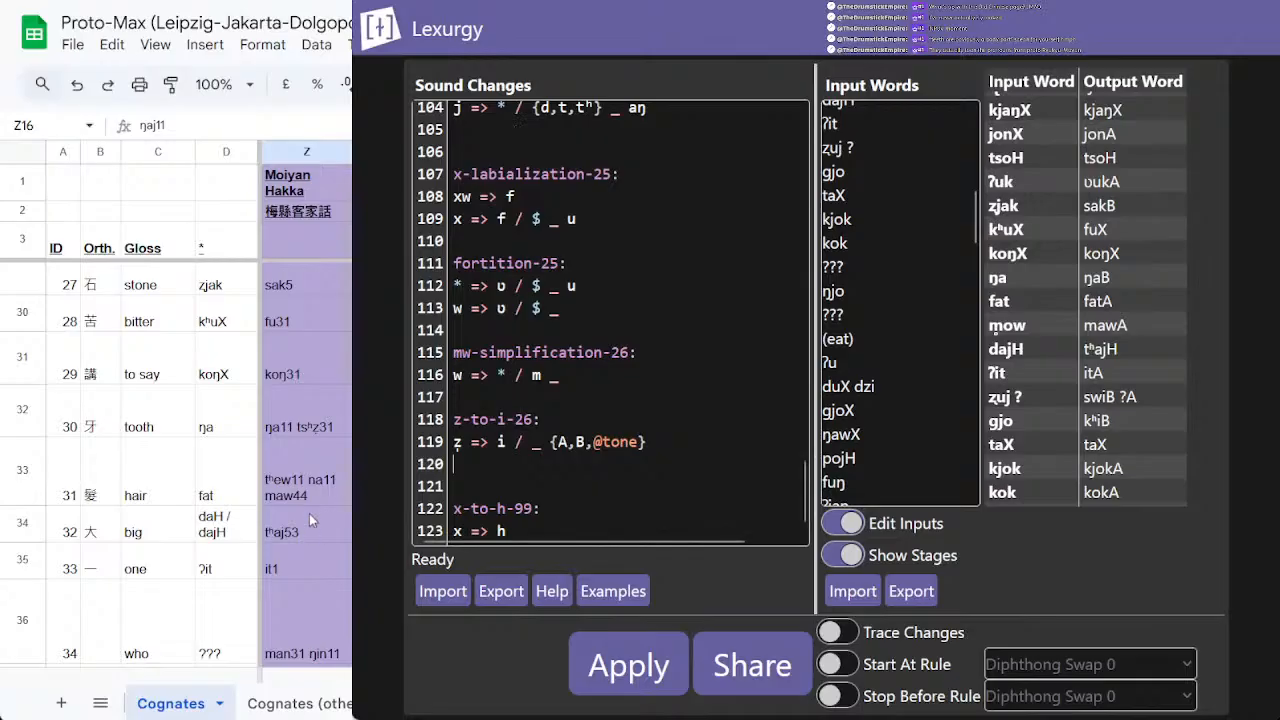
pyautogui.scroll(-3, 327, 506)
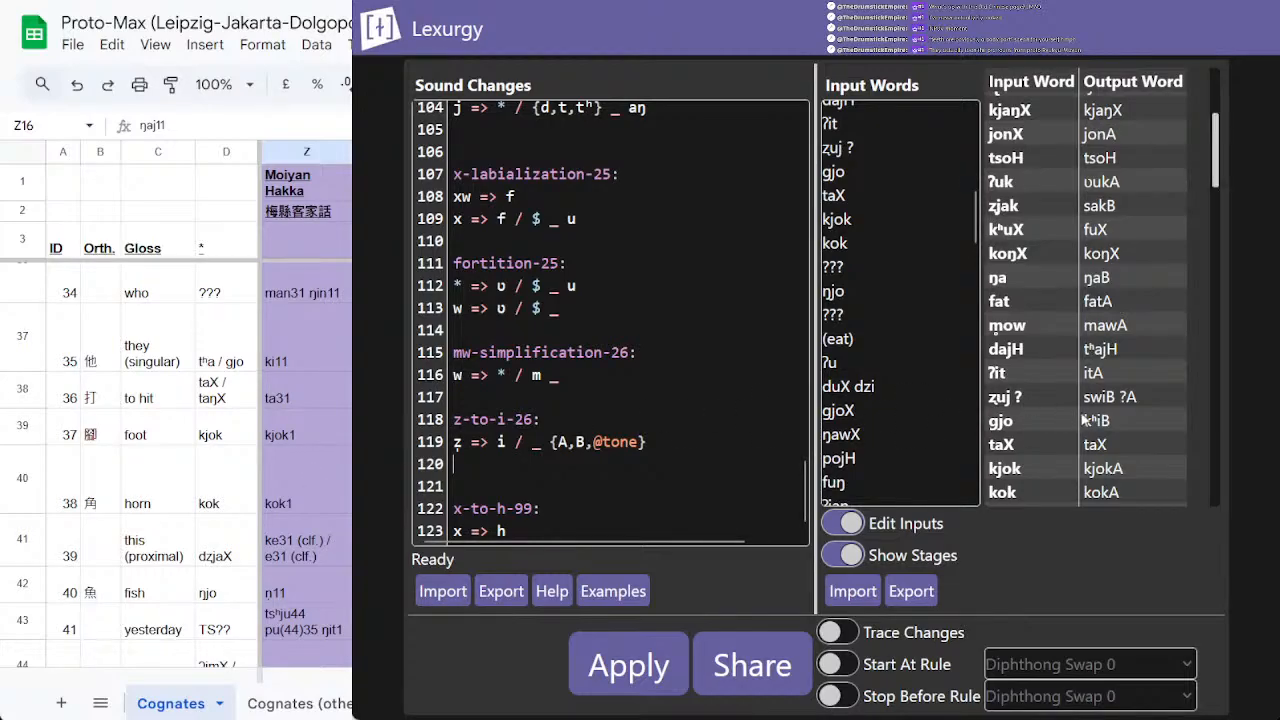
pyautogui.scroll(-3, 1085, 420)
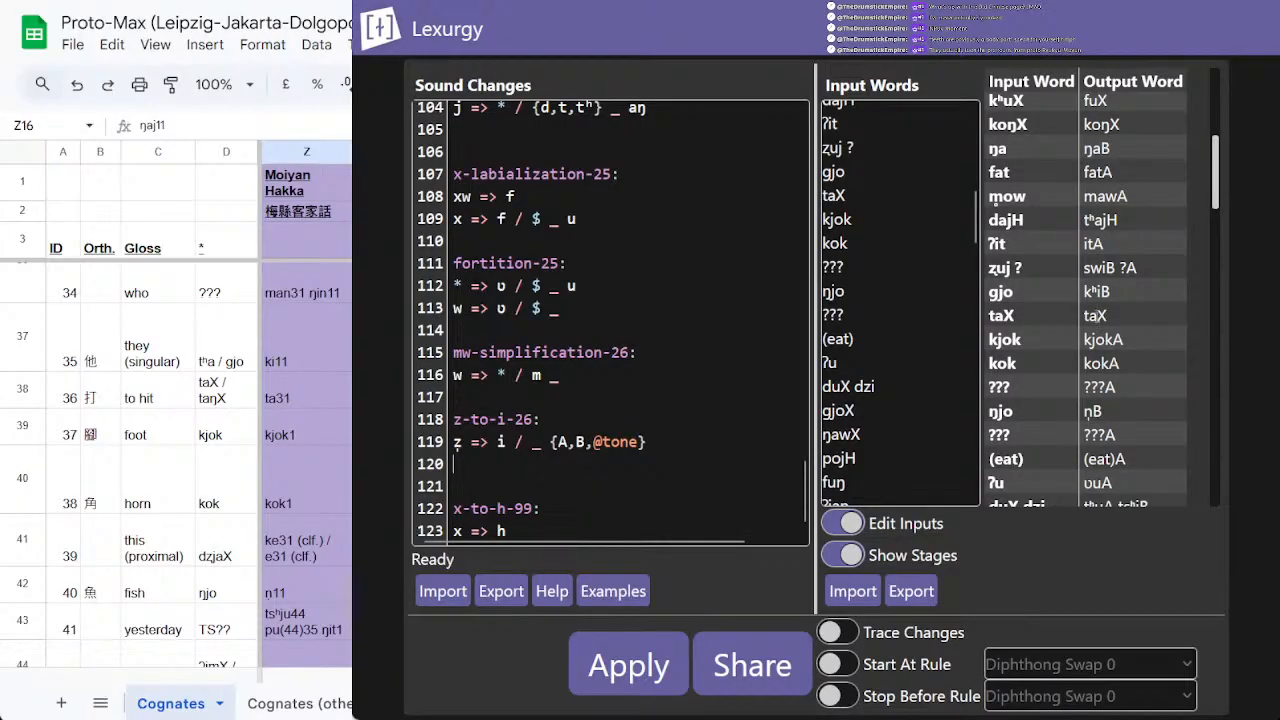
pyautogui.doubleClick(1095, 315)
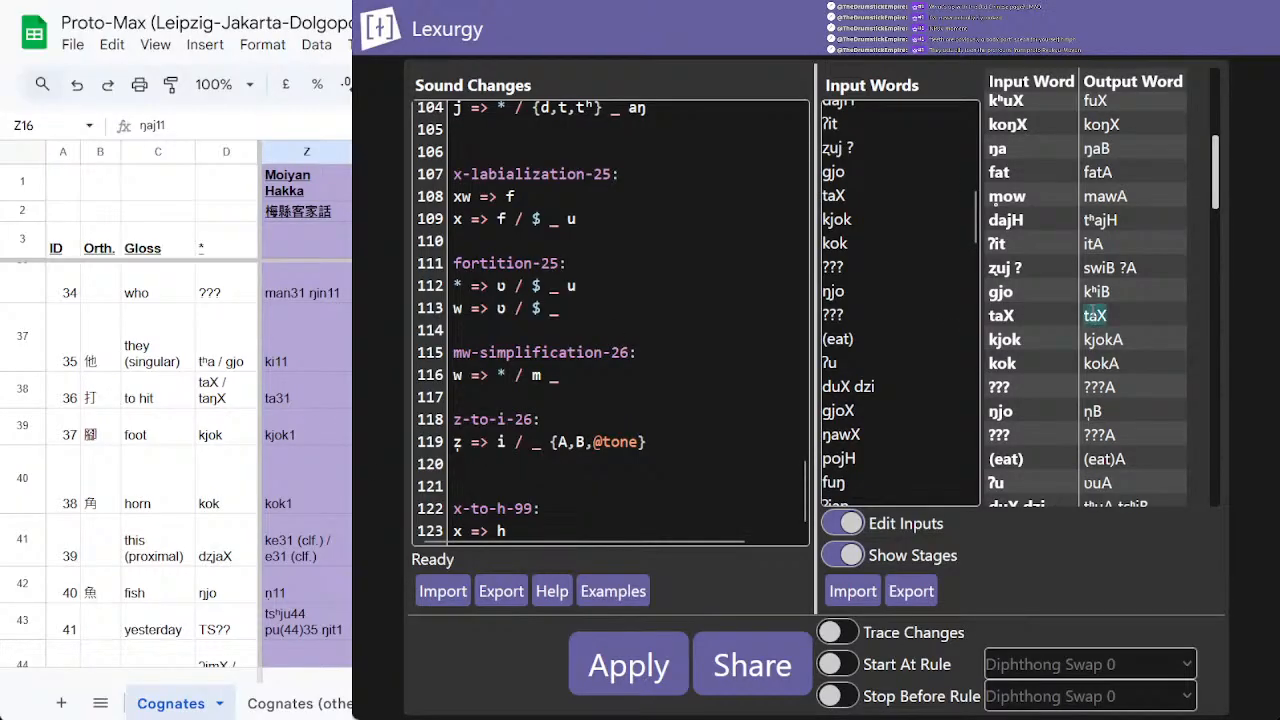
pyautogui.click(288, 401)
pyautogui.click(304, 438)
pyautogui.click(310, 469)
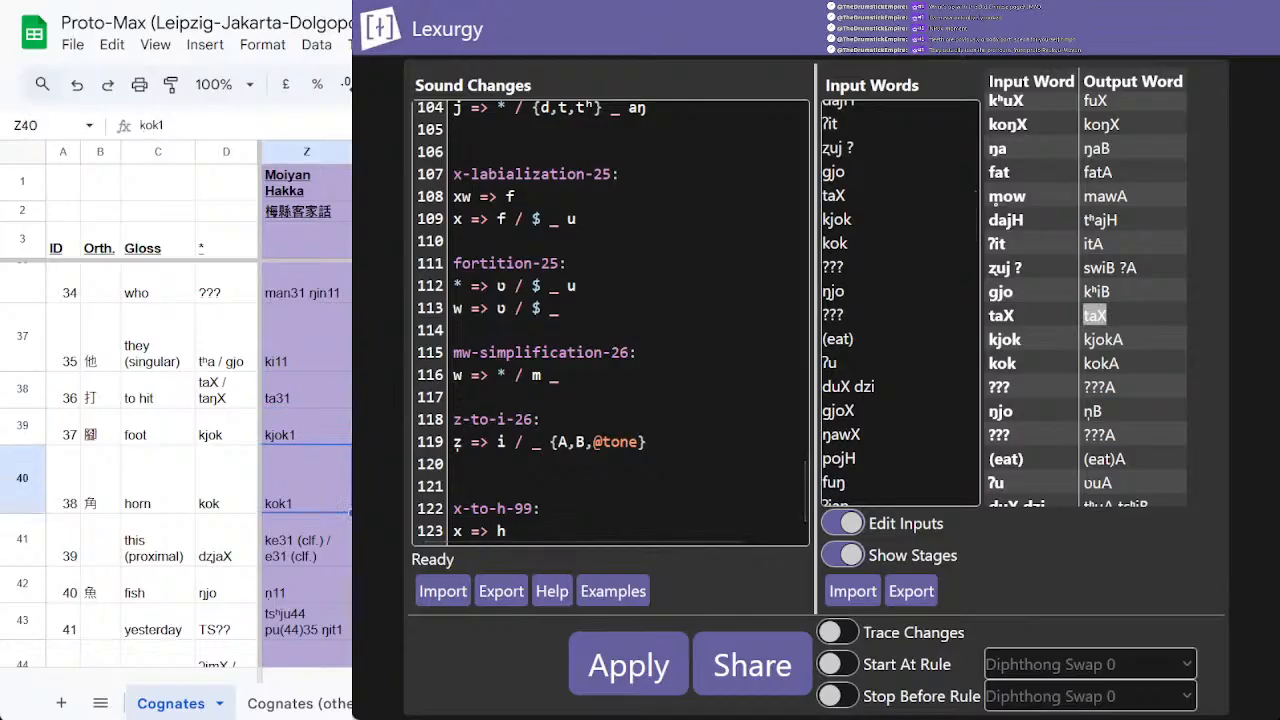
# Step: Examine the Hakka forms for "this (proximal)", "fish" and "yesterday" beside their proto-forms
pyautogui.click(287, 547)
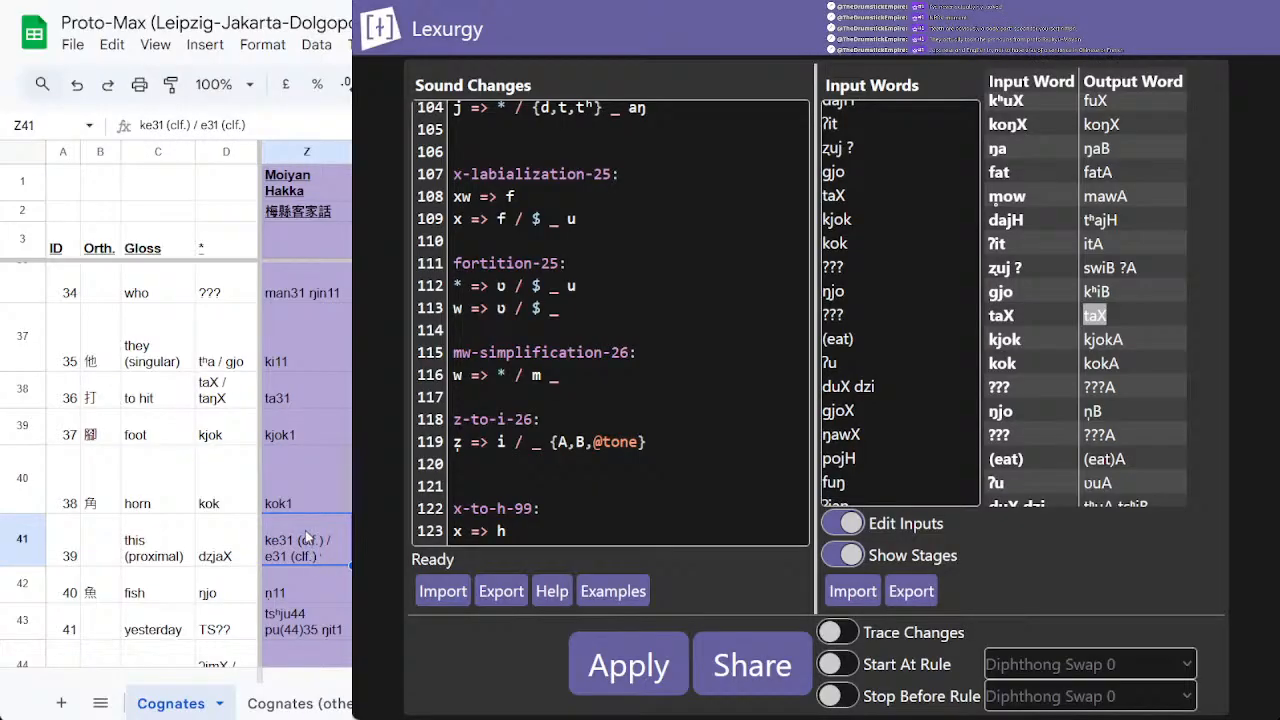
pyautogui.scroll(-1, 305, 510)
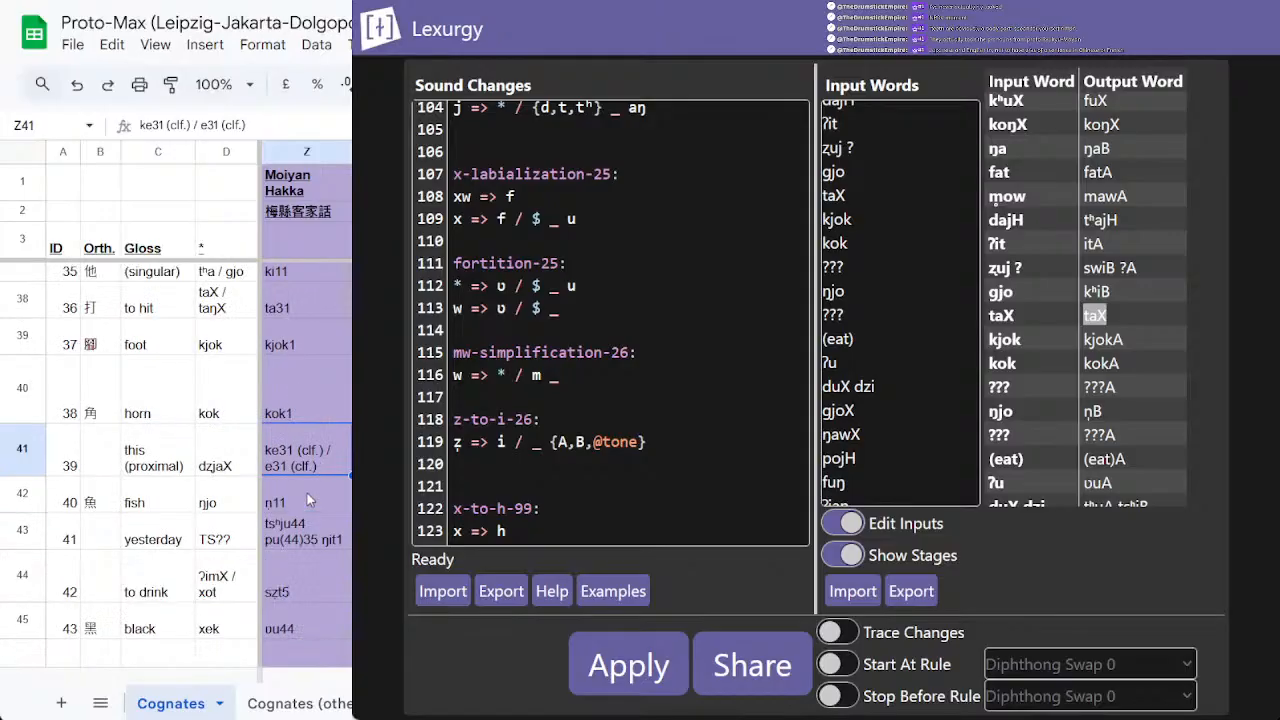
pyautogui.click(307, 493)
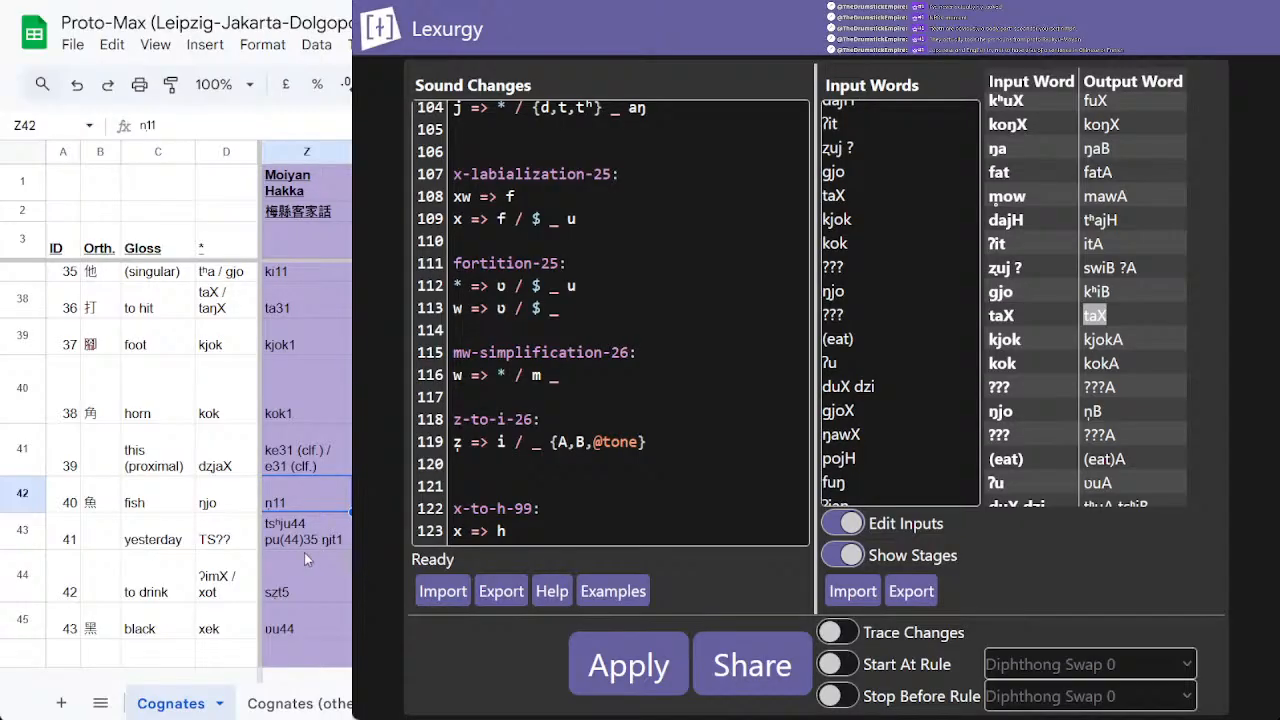
pyautogui.click(315, 542)
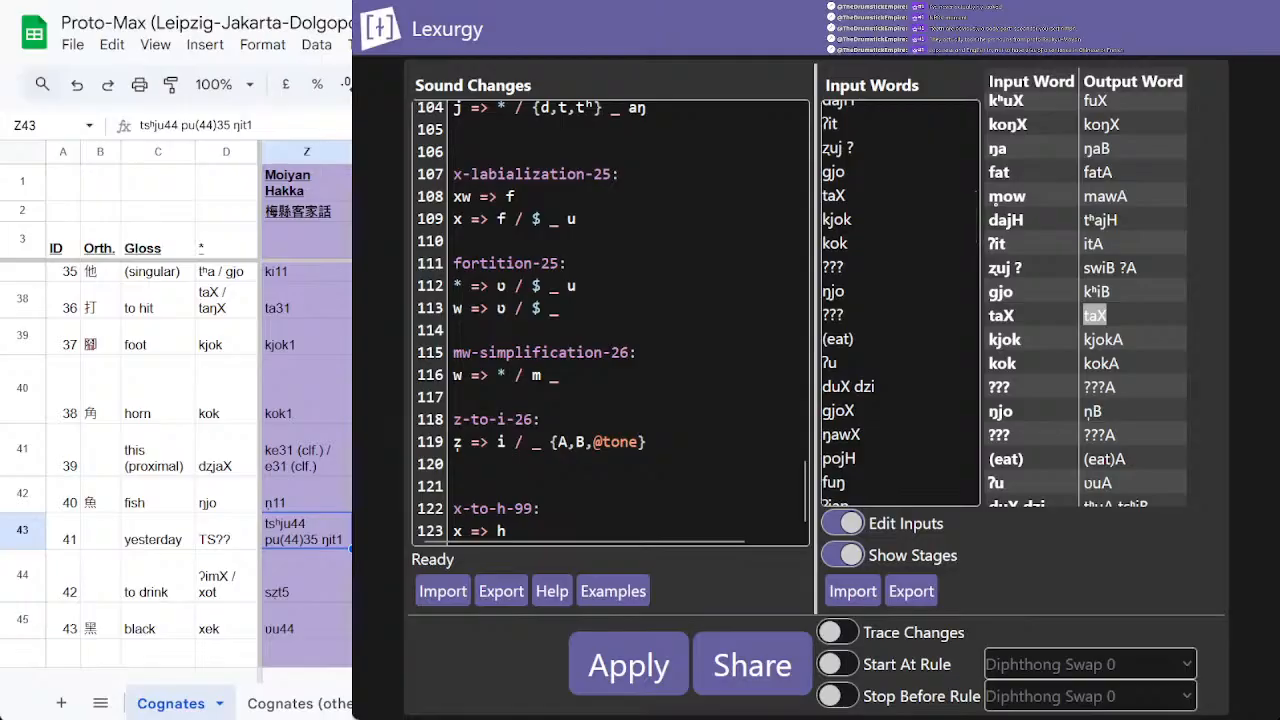
# Step: Check the output of ŋjo against the attested Hakka form for "fish"
pyautogui.click(866, 292)
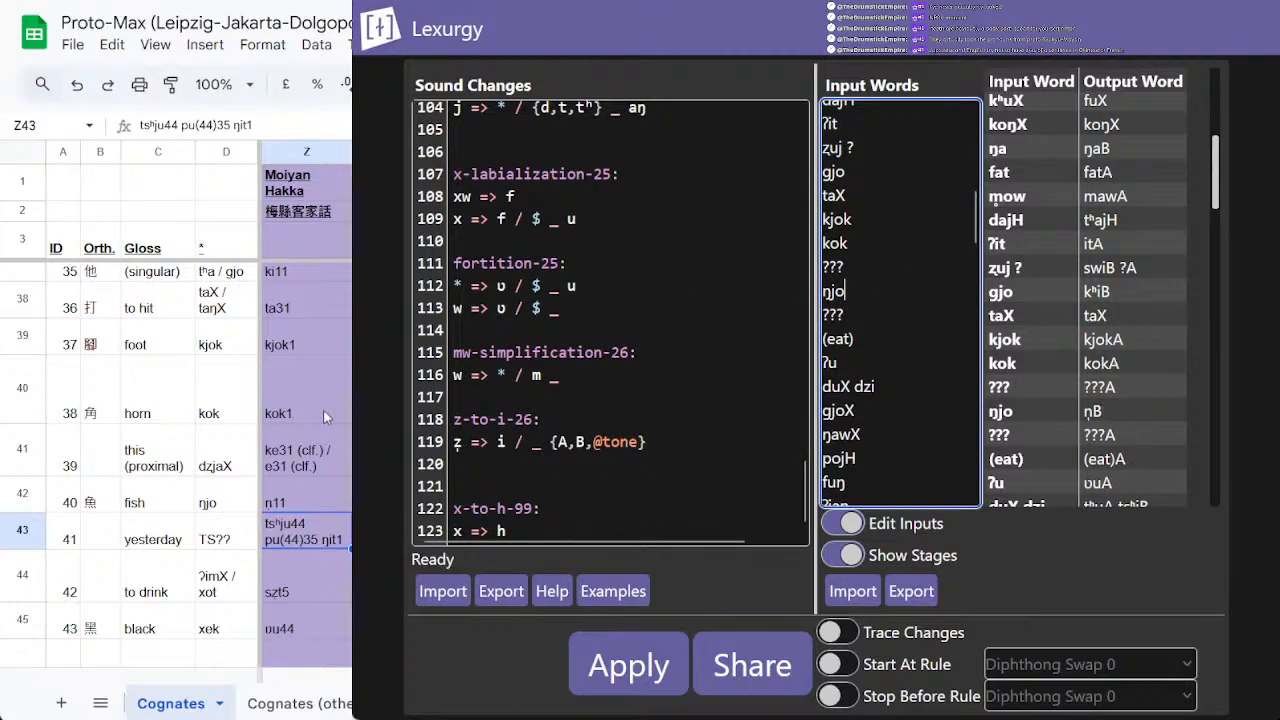
pyautogui.scroll(-1, 326, 416)
pyautogui.click(307, 415)
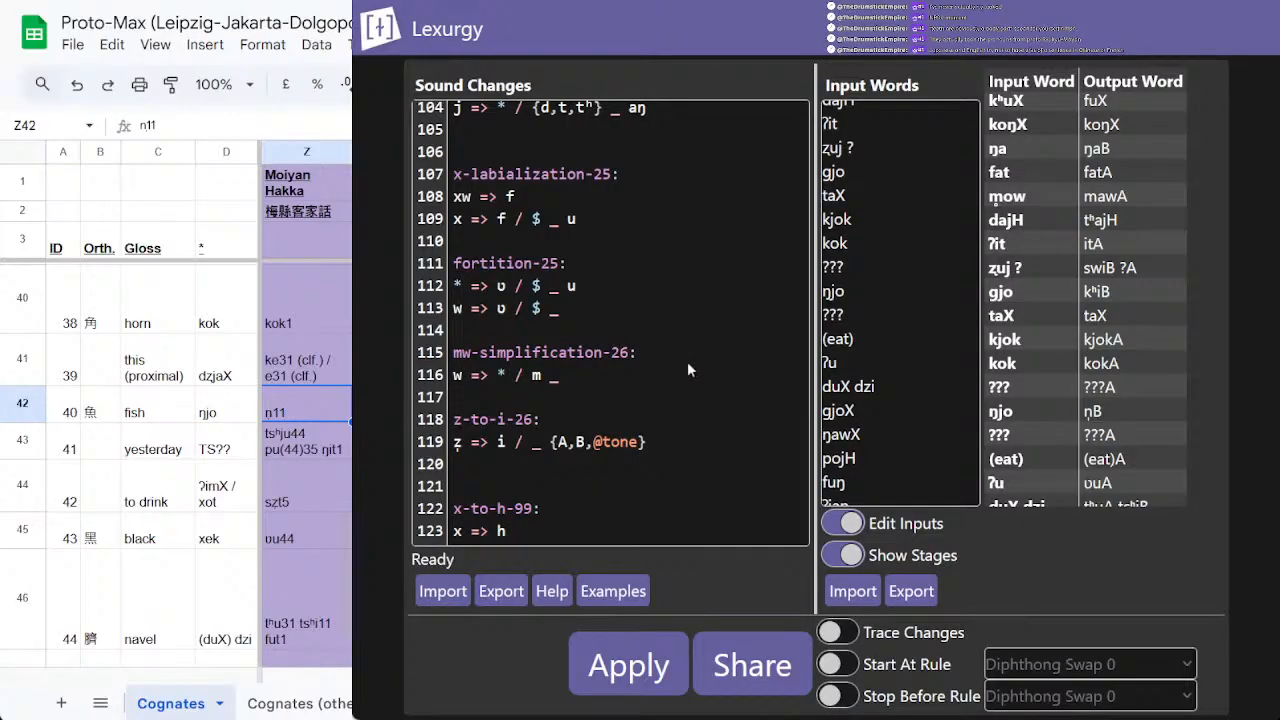
pyautogui.click(866, 357)
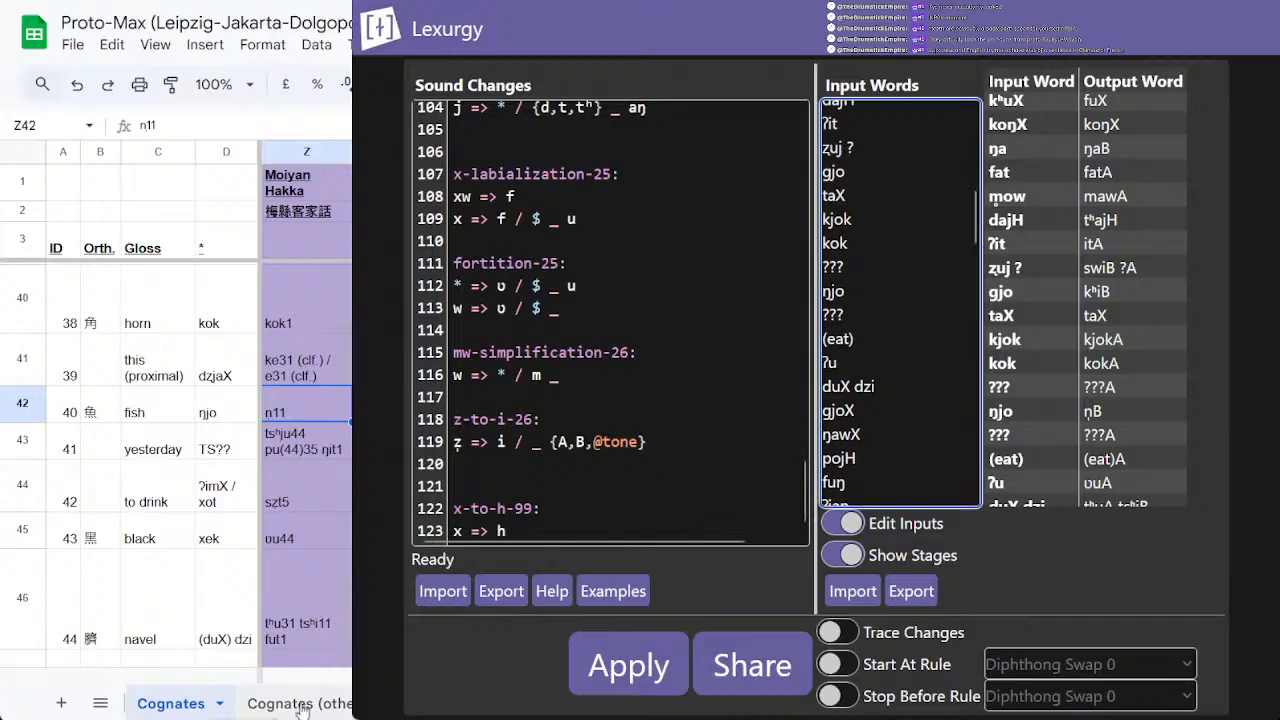
# Step: Uncover more of the spreadsheet's variety columns and select the Hong Kong Cantonese cognate for "fish"
pyautogui.moveTo(285, 677); pyautogui.dragTo(314, 677)
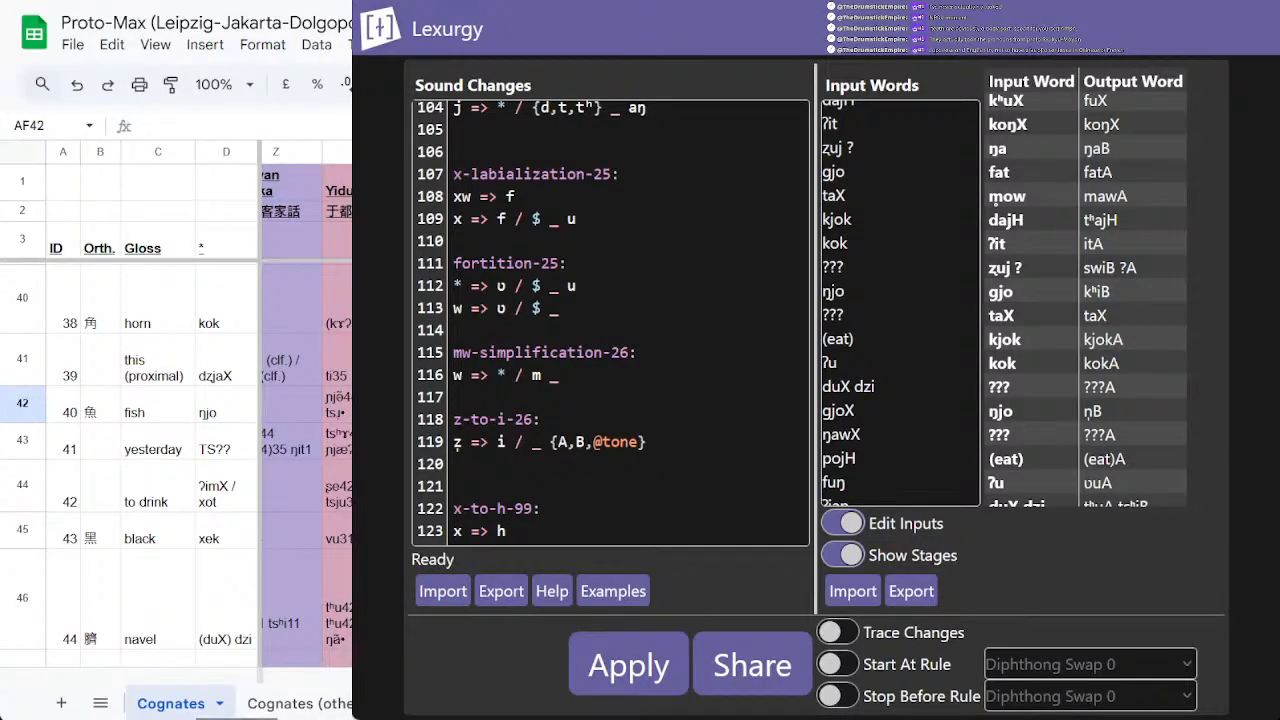
pyautogui.moveTo(700, 2); pyautogui.dragTo(827, 2)
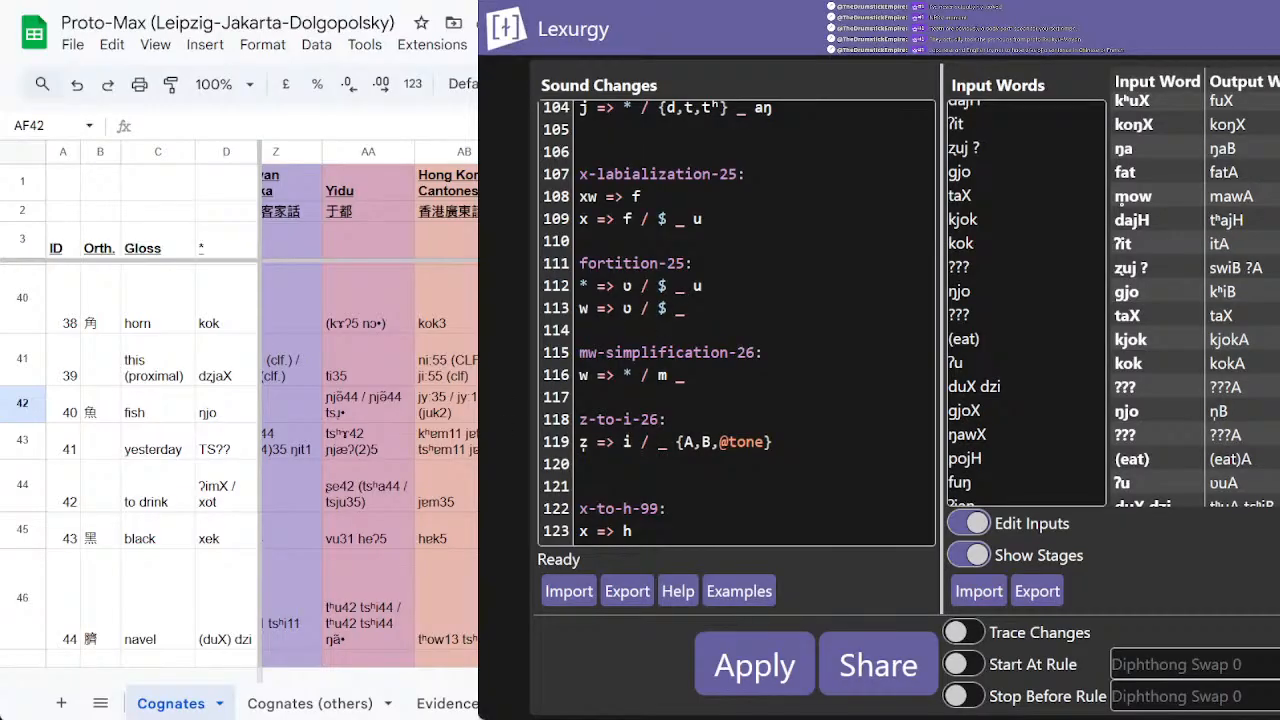
pyautogui.click(452, 401)
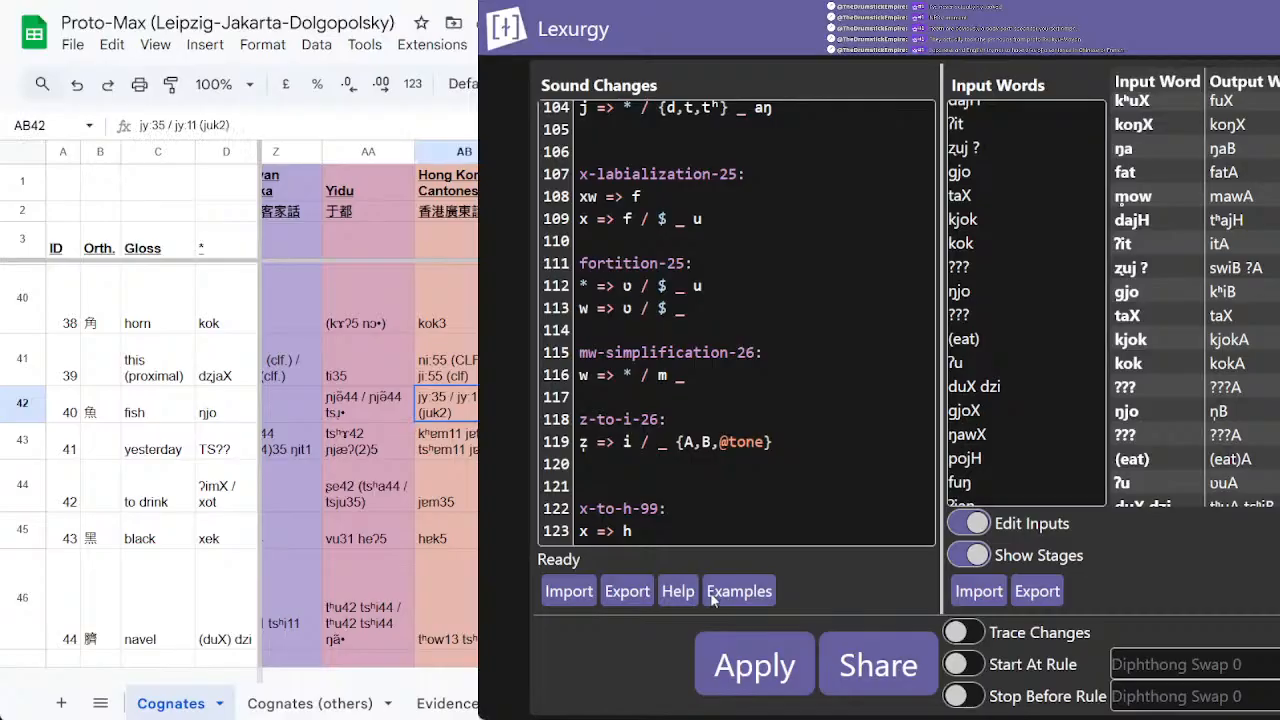
# Step: Survey the "fish" cognates across the varieties from Harbin onward, finishing on the Moiyan Hakka form
pyautogui.press('Home')
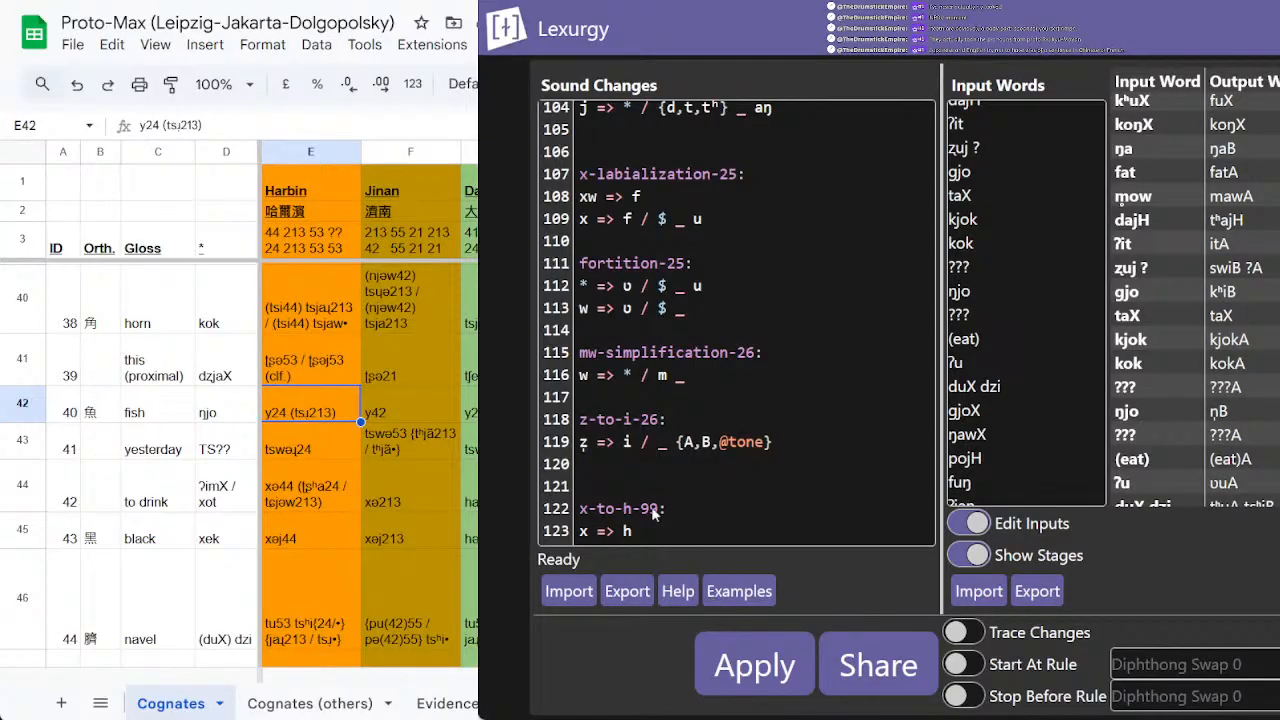
pyautogui.press('Right')
pyautogui.press('Right')
pyautogui.press('Right')
pyautogui.press('Right')
pyautogui.press('Right')
pyautogui.press('Right')
pyautogui.press('Right')
pyautogui.press('Right')
pyautogui.press('Right')
pyautogui.press('Right')
pyautogui.press('Right')
pyautogui.press('Right')
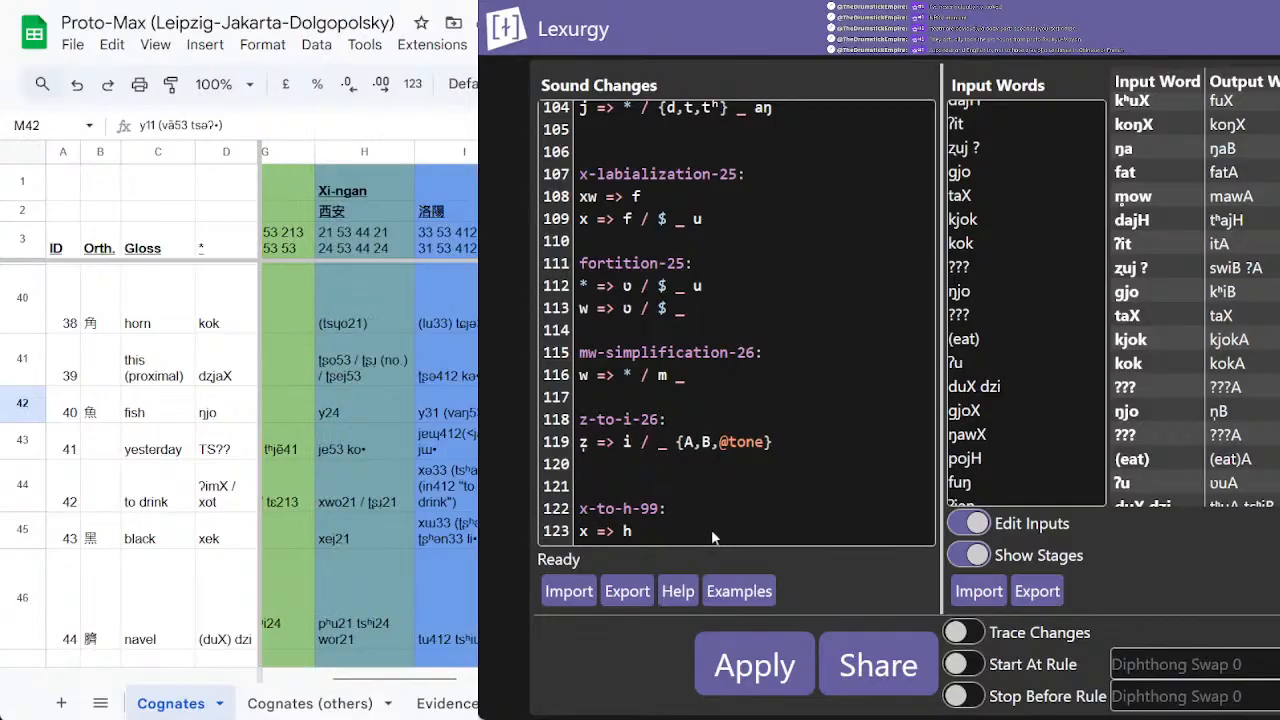
pyautogui.press('Right')
pyautogui.press('Right')
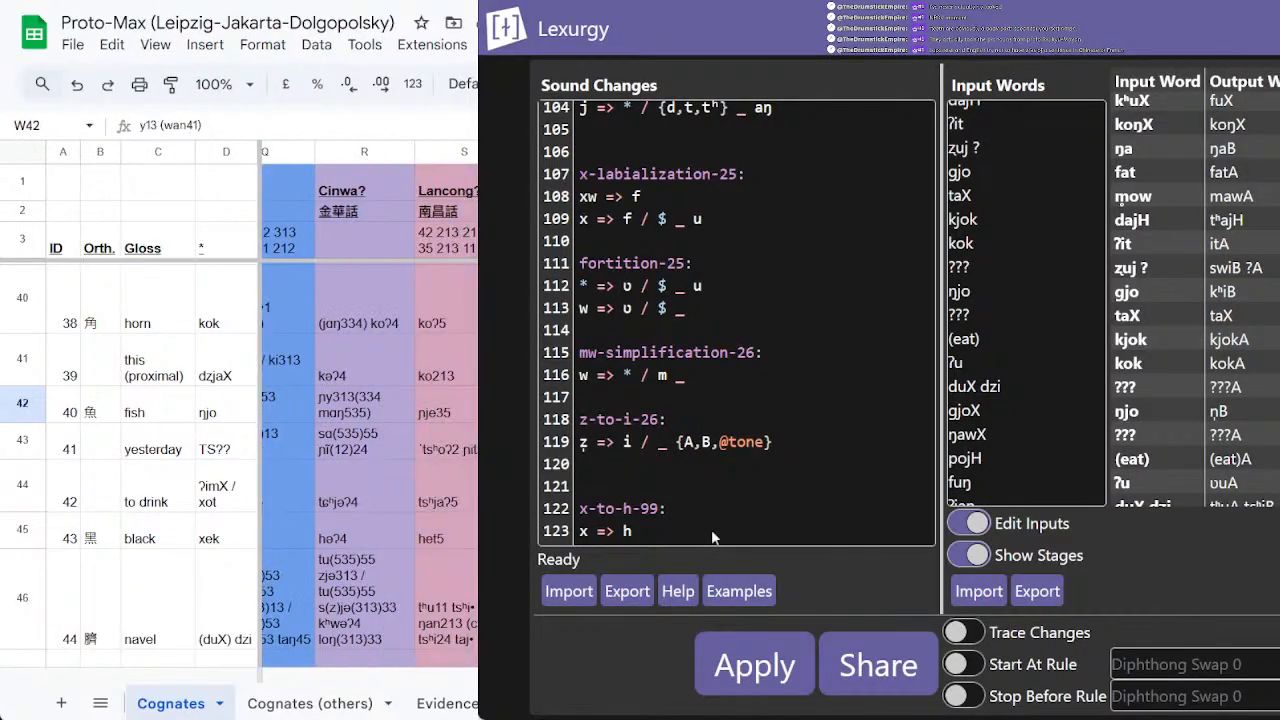
pyautogui.press('Right')
pyautogui.press('Right')
pyautogui.press('Right')
pyautogui.press('Right')
pyautogui.press('Right')
pyautogui.press('Right')
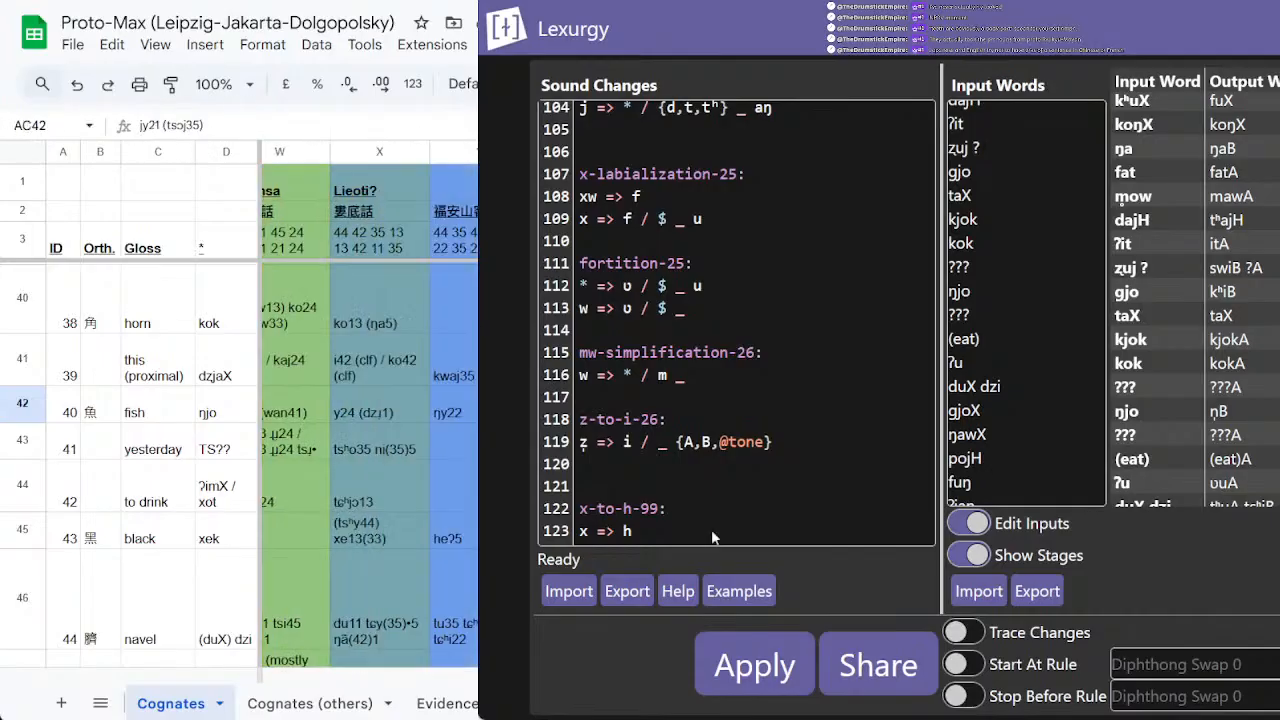
pyautogui.press('Left')
pyautogui.press('Left')
pyautogui.press('Left')
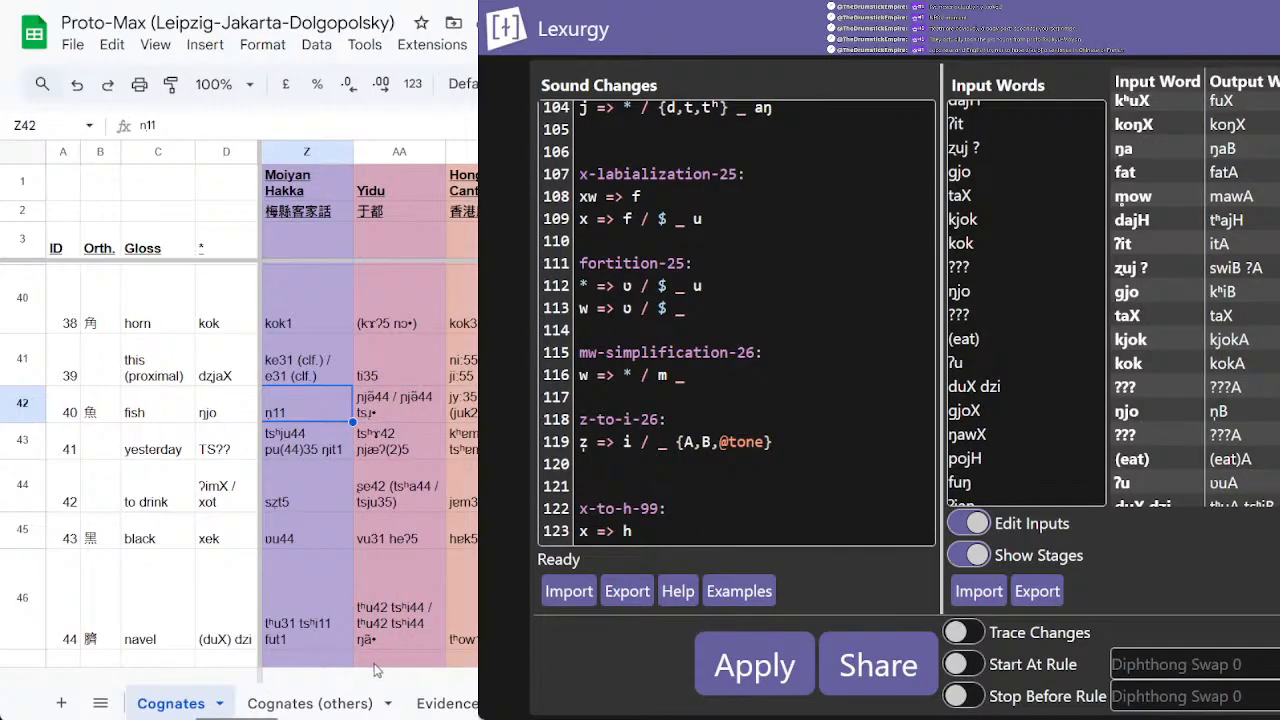
# Step: Check the Hakka forms for "yesterday" and "to drink" against the corresponding entries in the input word list
pyautogui.click(966, 362)
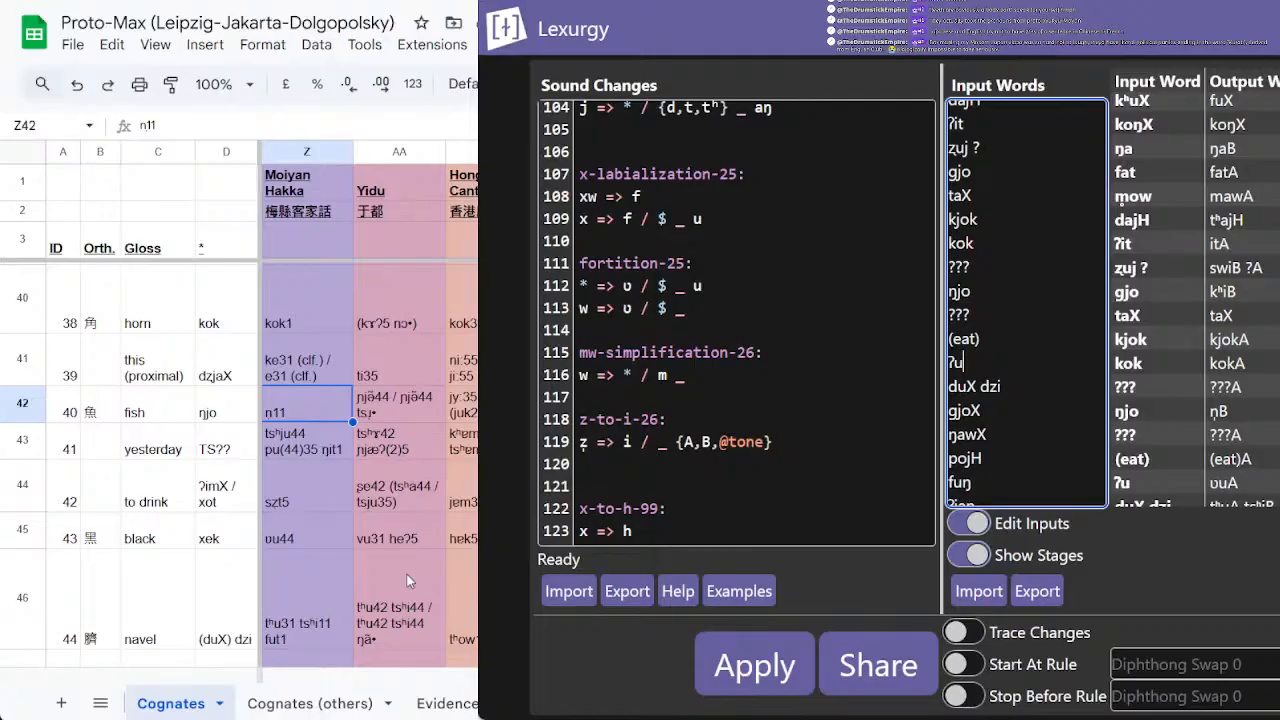
pyautogui.click(318, 450)
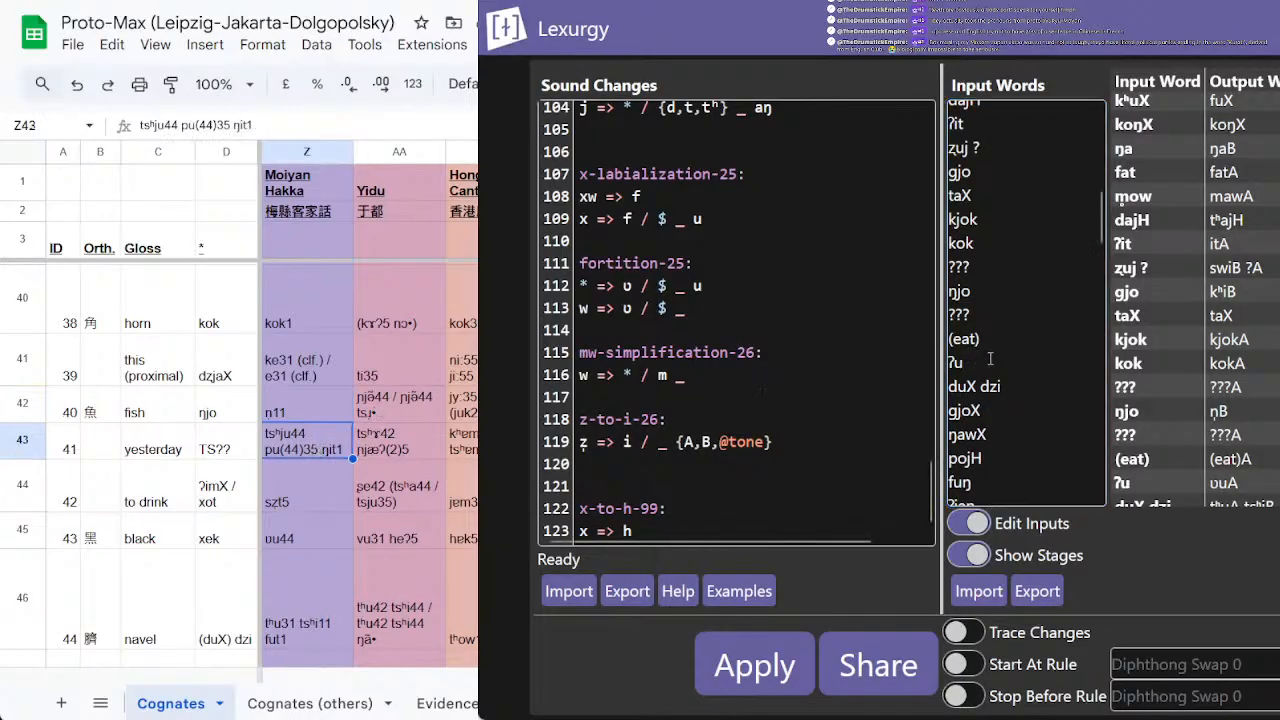
pyautogui.click(976, 358)
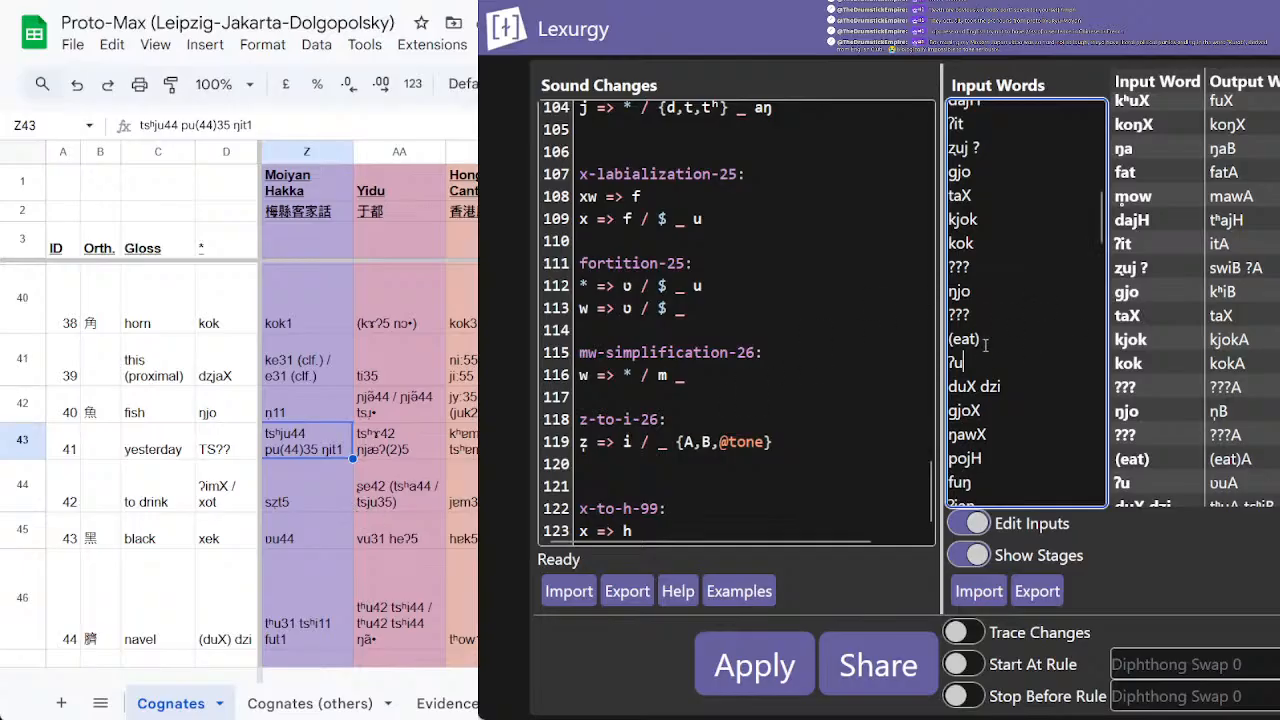
pyautogui.click(338, 473)
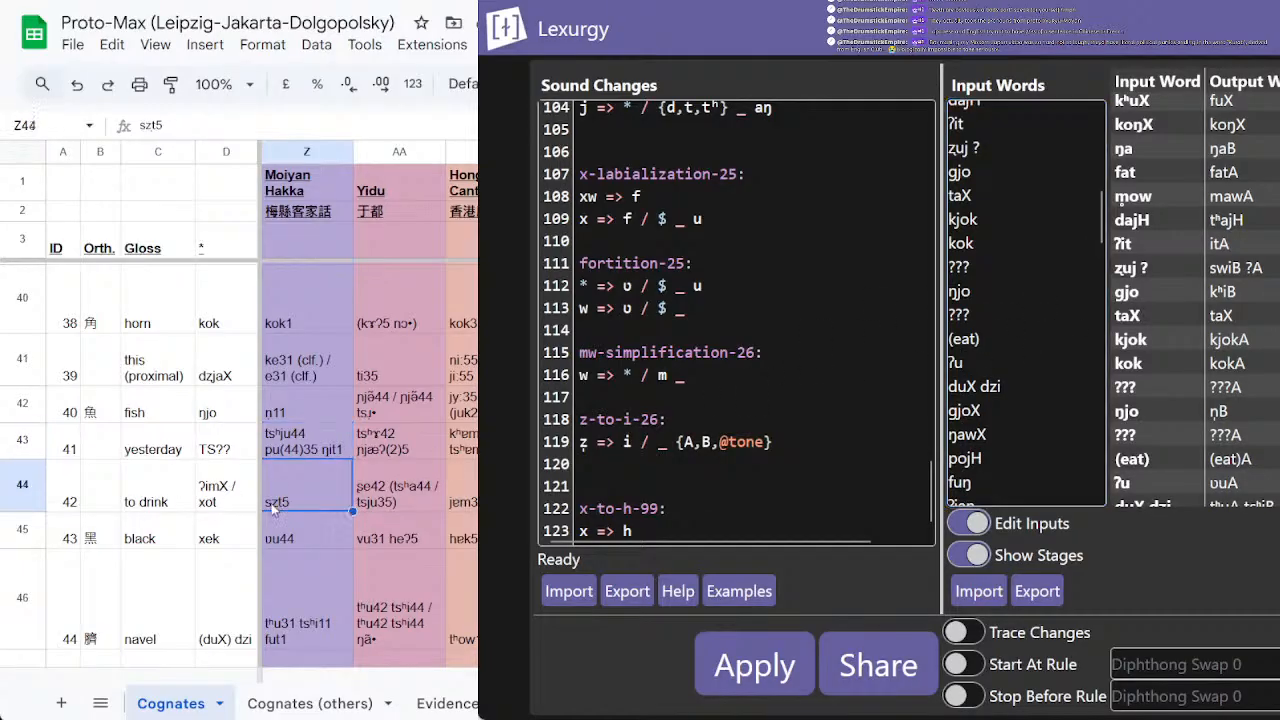
# Step: Compare the Moiyan Hakka form for "black" with the output of the input word ʔu
pyautogui.scroll(-1, 338, 467)
pyautogui.press('Down')
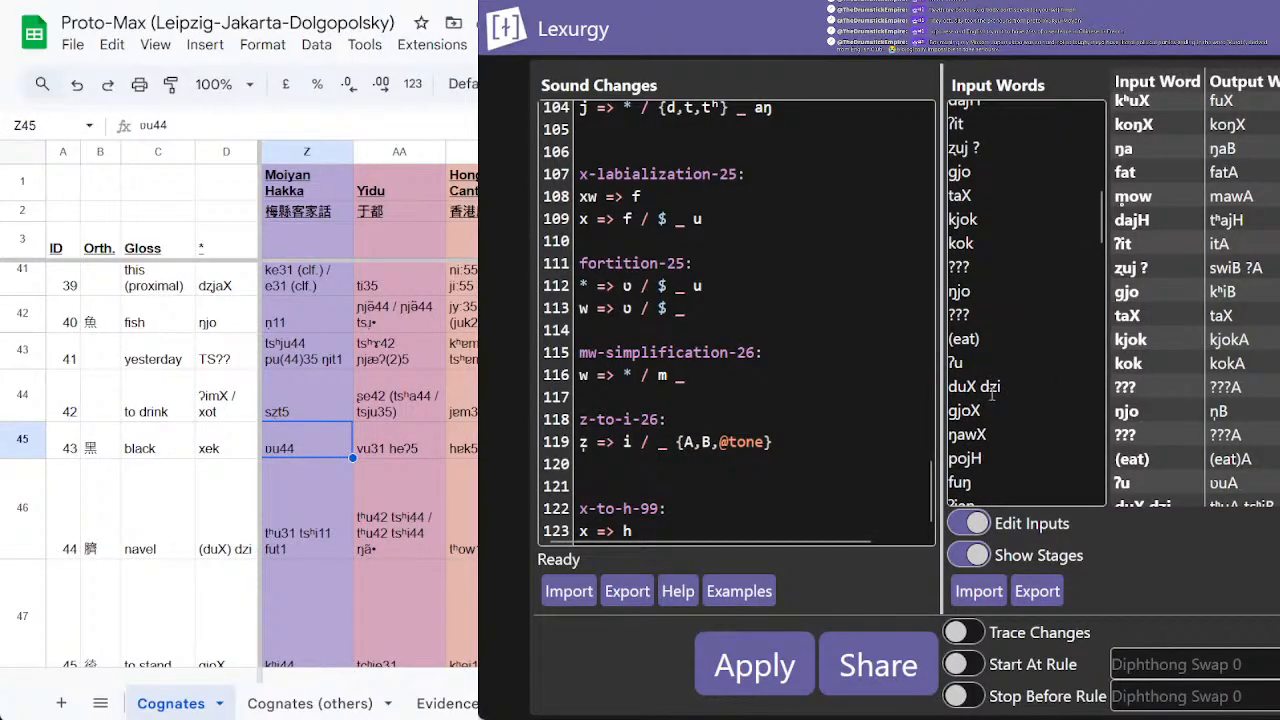
pyautogui.click(979, 342)
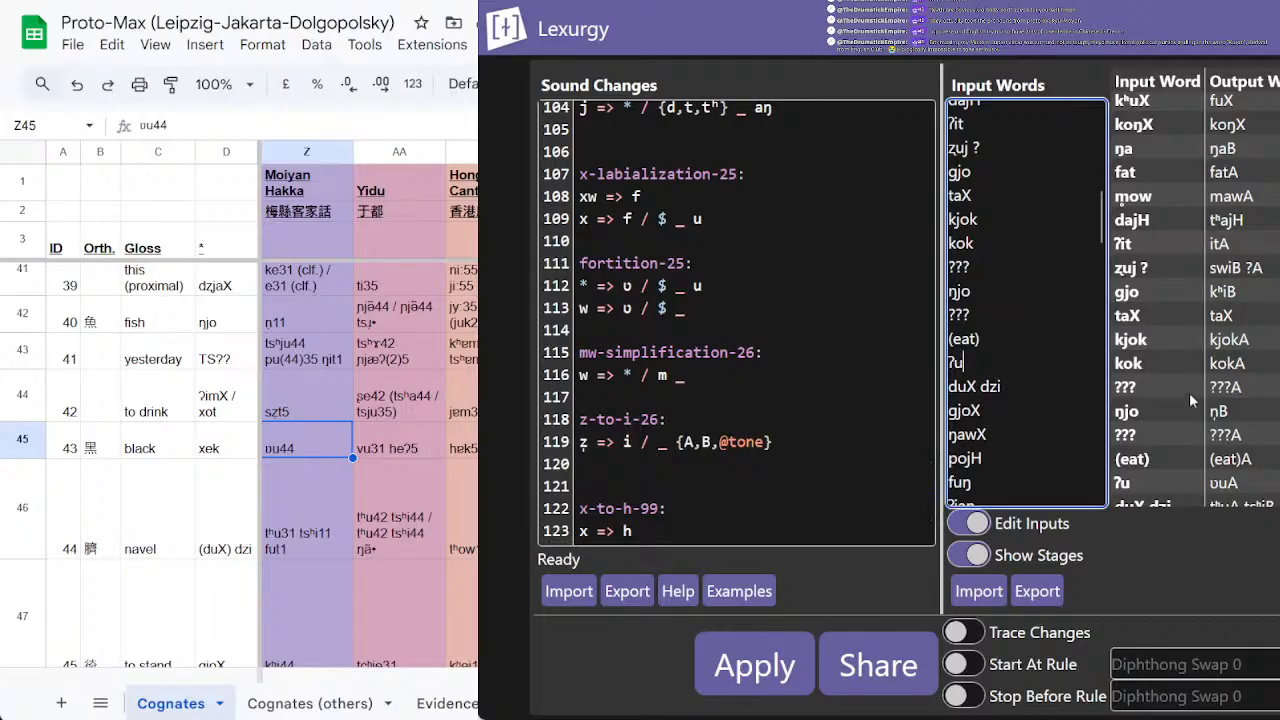
pyautogui.scroll(-3, 1189, 392)
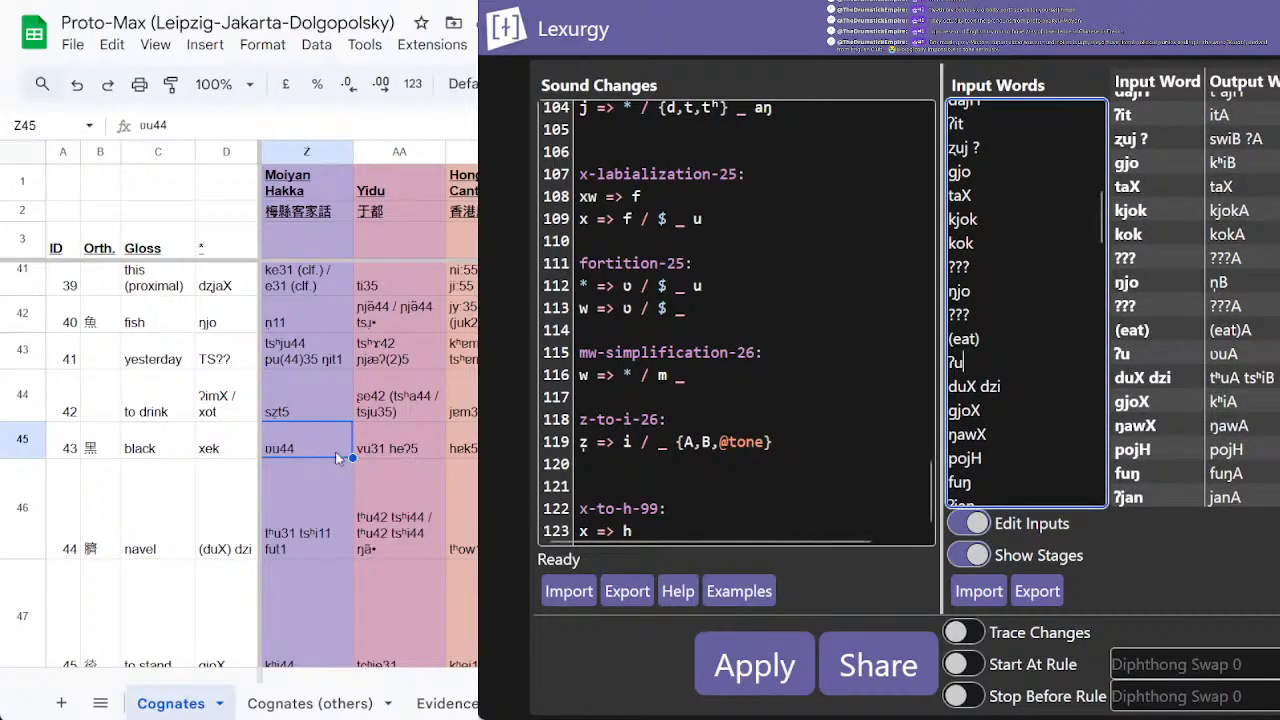
pyautogui.doubleClick(305, 448)
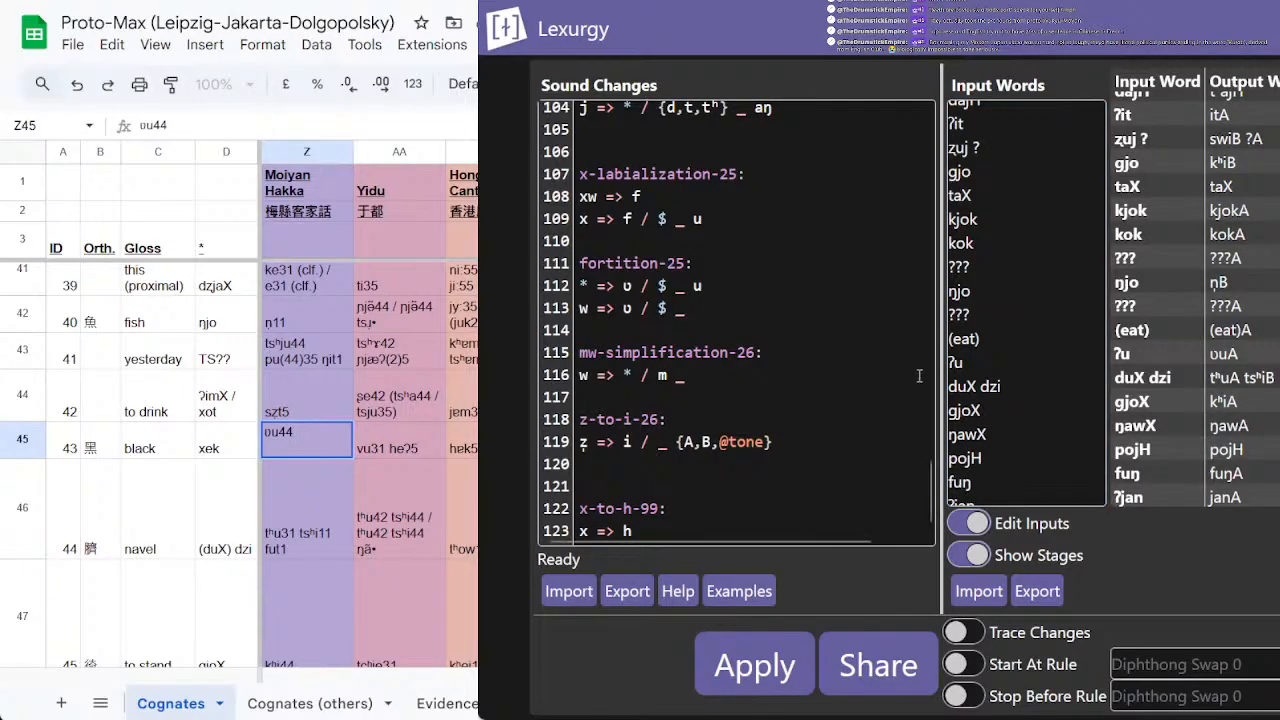
pyautogui.click(966, 362)
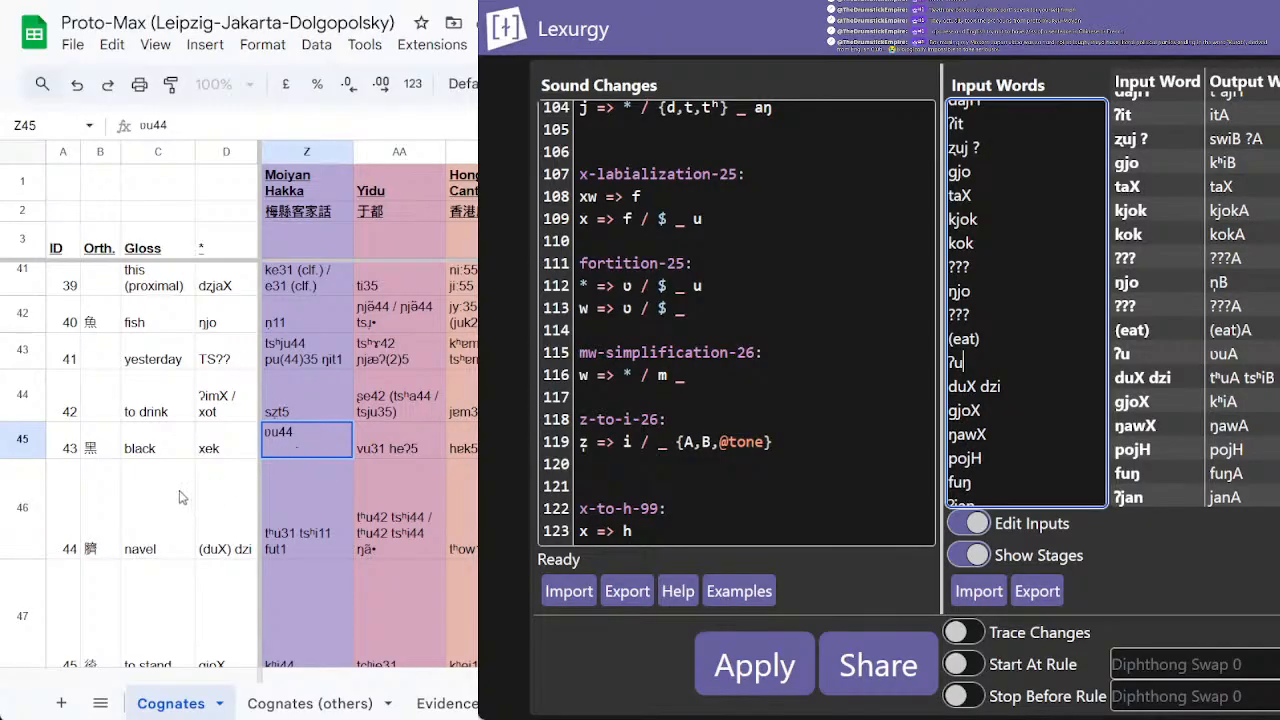
# Step: Add ʔu as an alternative proto-form for "black", making the entry "xek / ʔu"
pyautogui.doubleClick(234, 450)
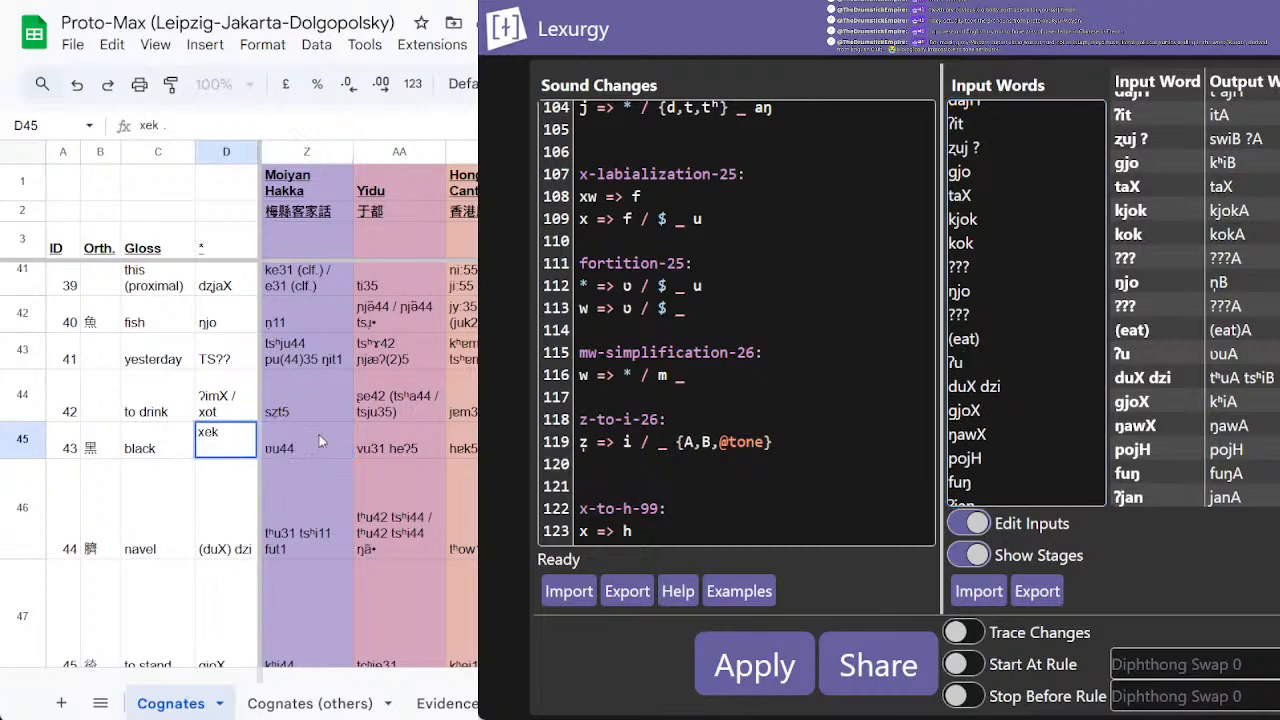
pyautogui.click(320, 440)
pyautogui.doubleClick(321, 447)
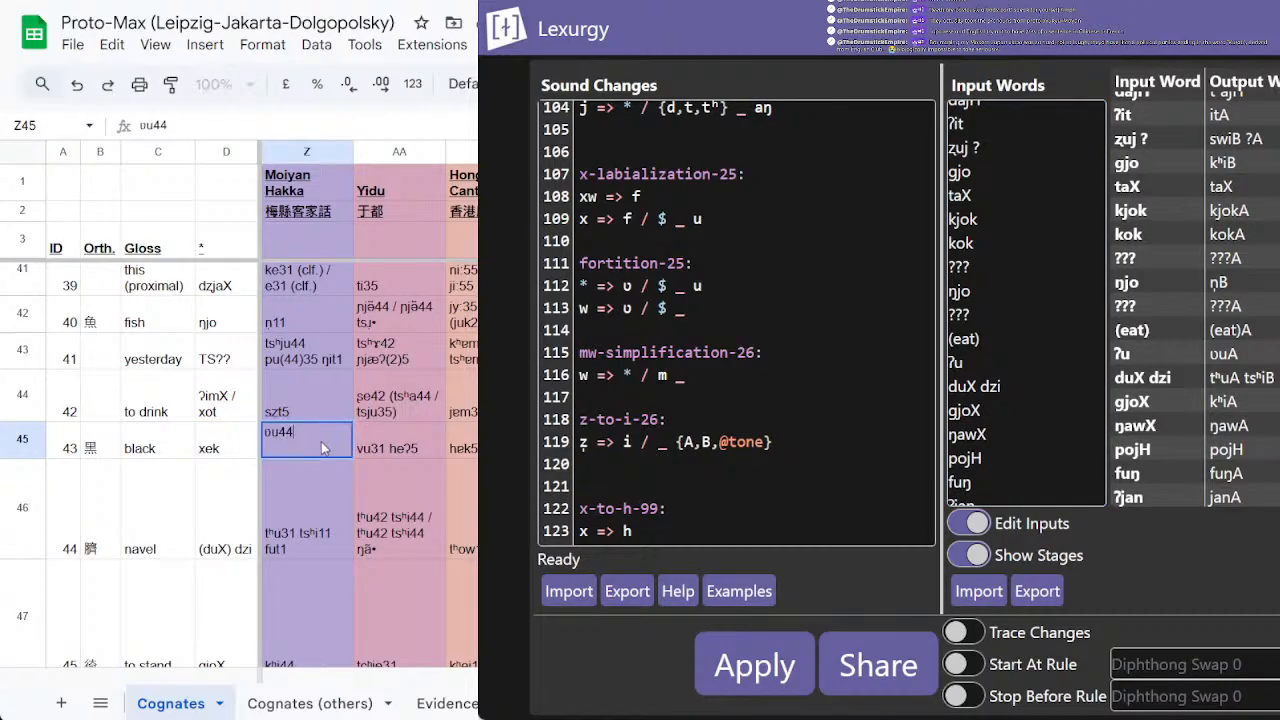
pyautogui.doubleClick(210, 400)
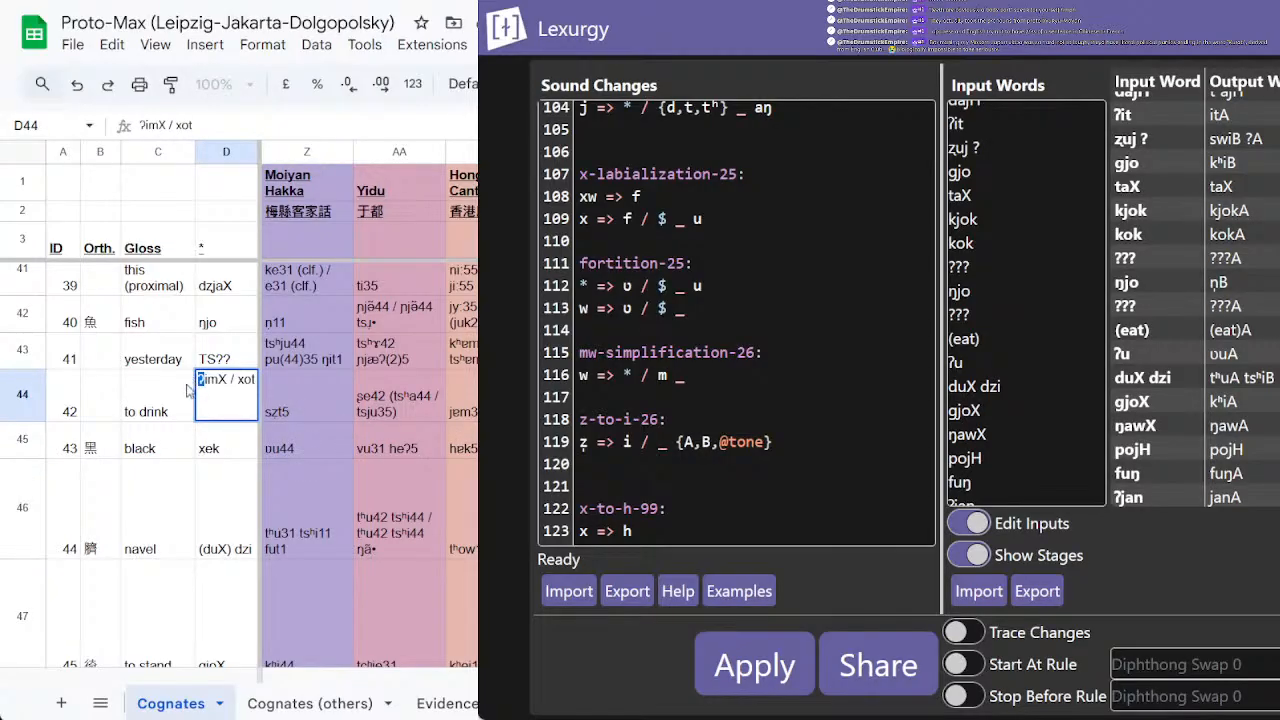
pyautogui.doubleClick(223, 436)
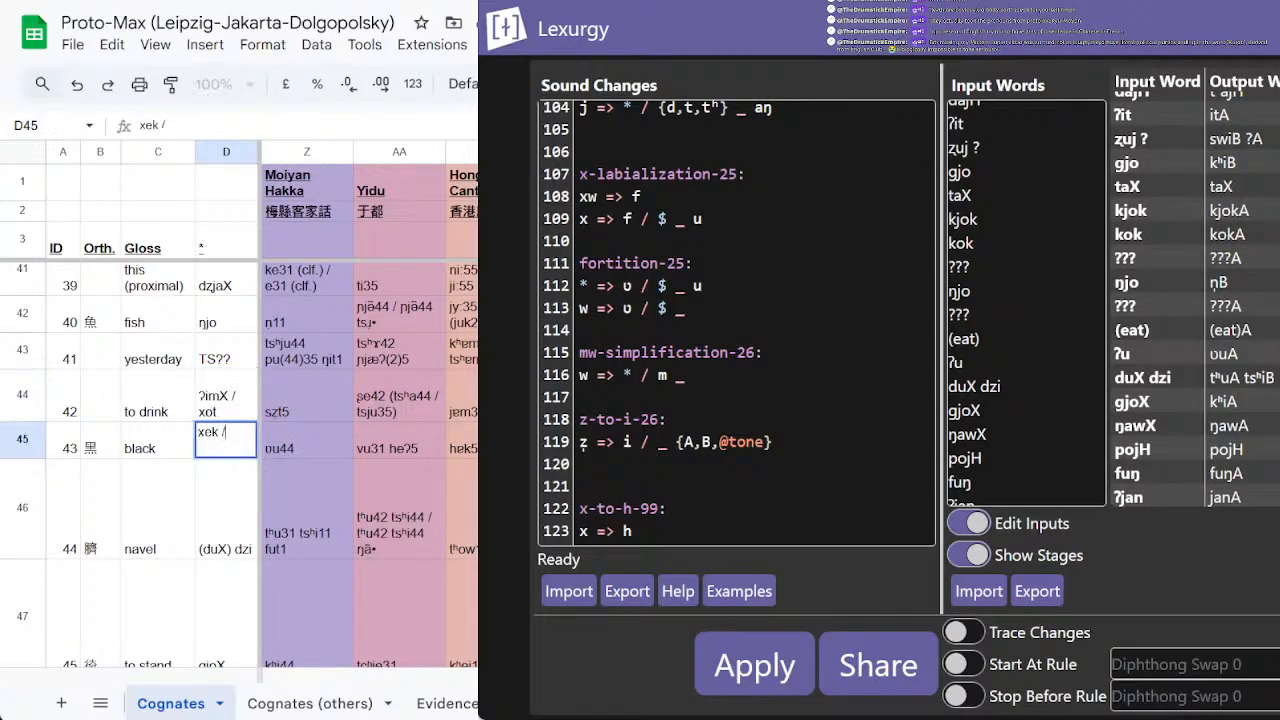
pyautogui.write('/ ʔu')
pyautogui.press('Return')
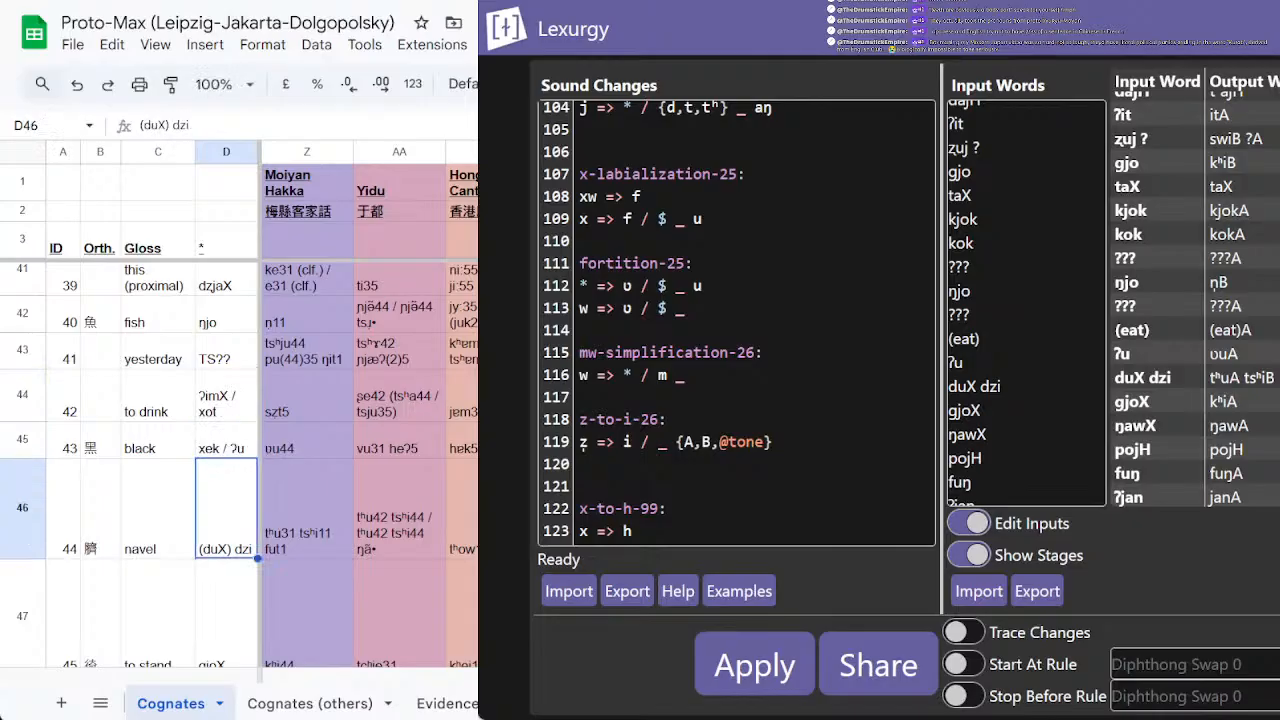
# Step: Compare the Moiyan Hakka form for "navel" with the input word duX dzi
pyautogui.click(1066, 352)
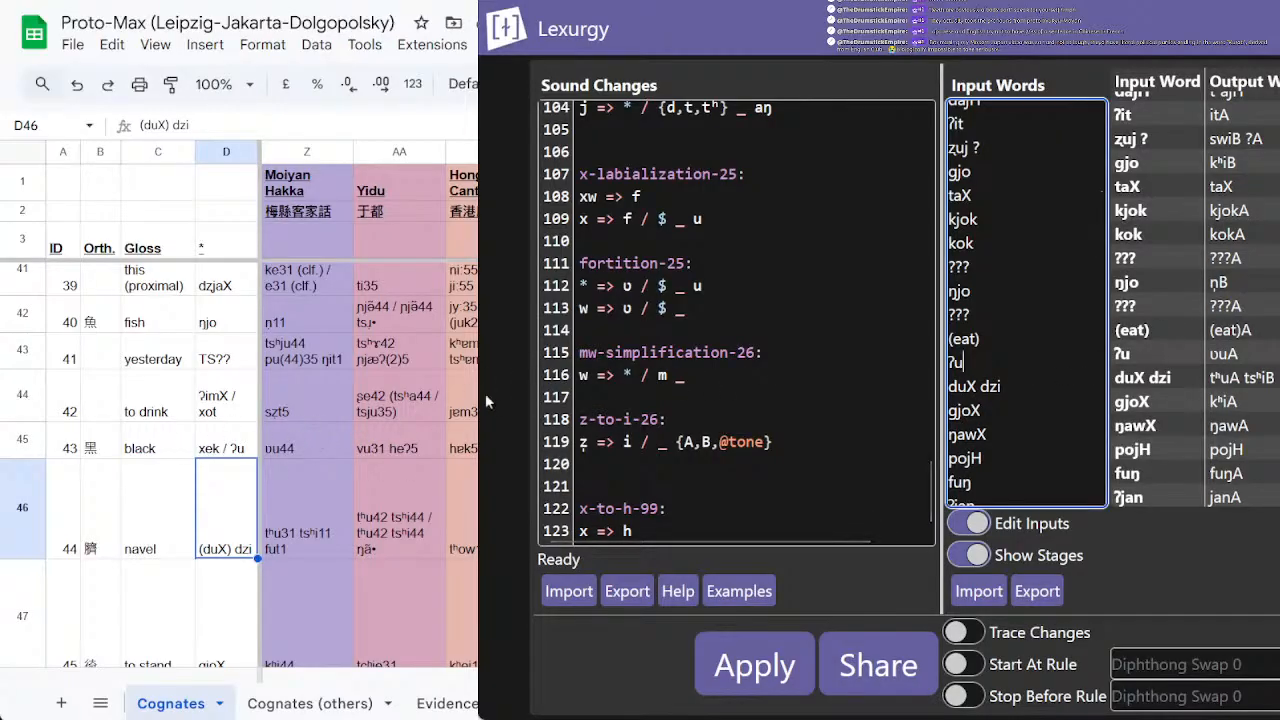
pyautogui.scroll(-1, 325, 440)
pyautogui.click(325, 440)
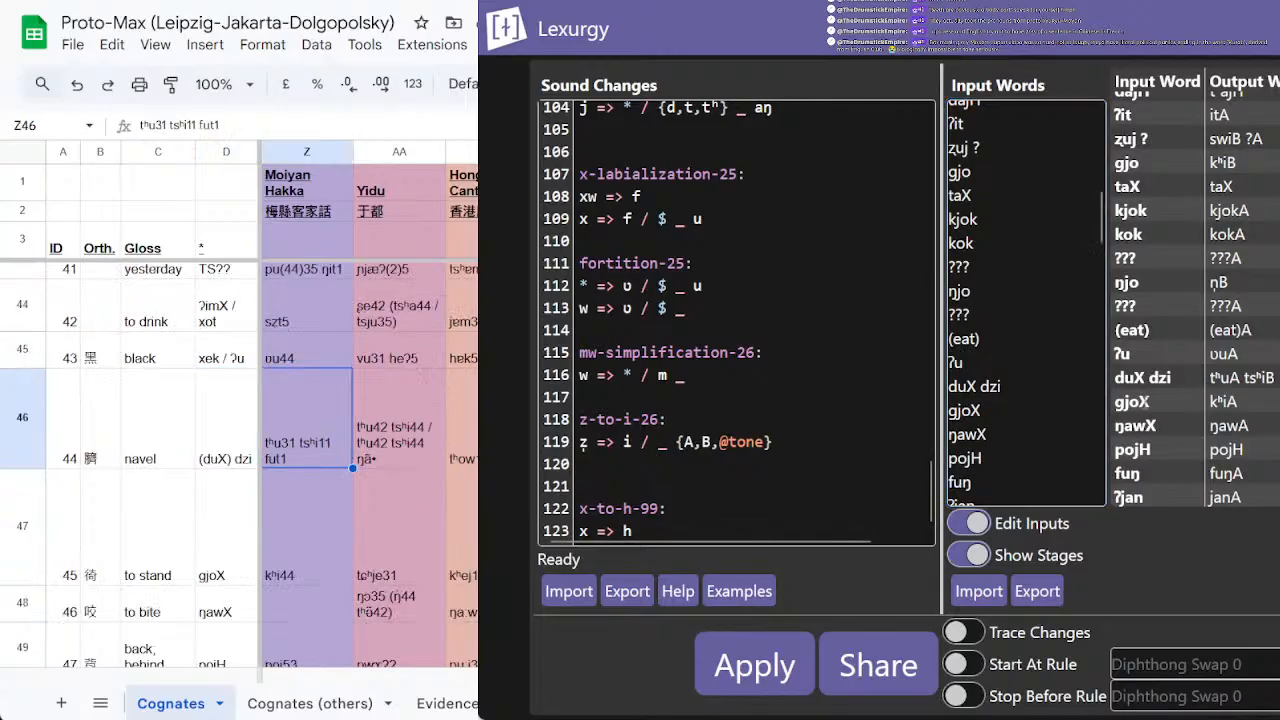
pyautogui.click(1003, 388)
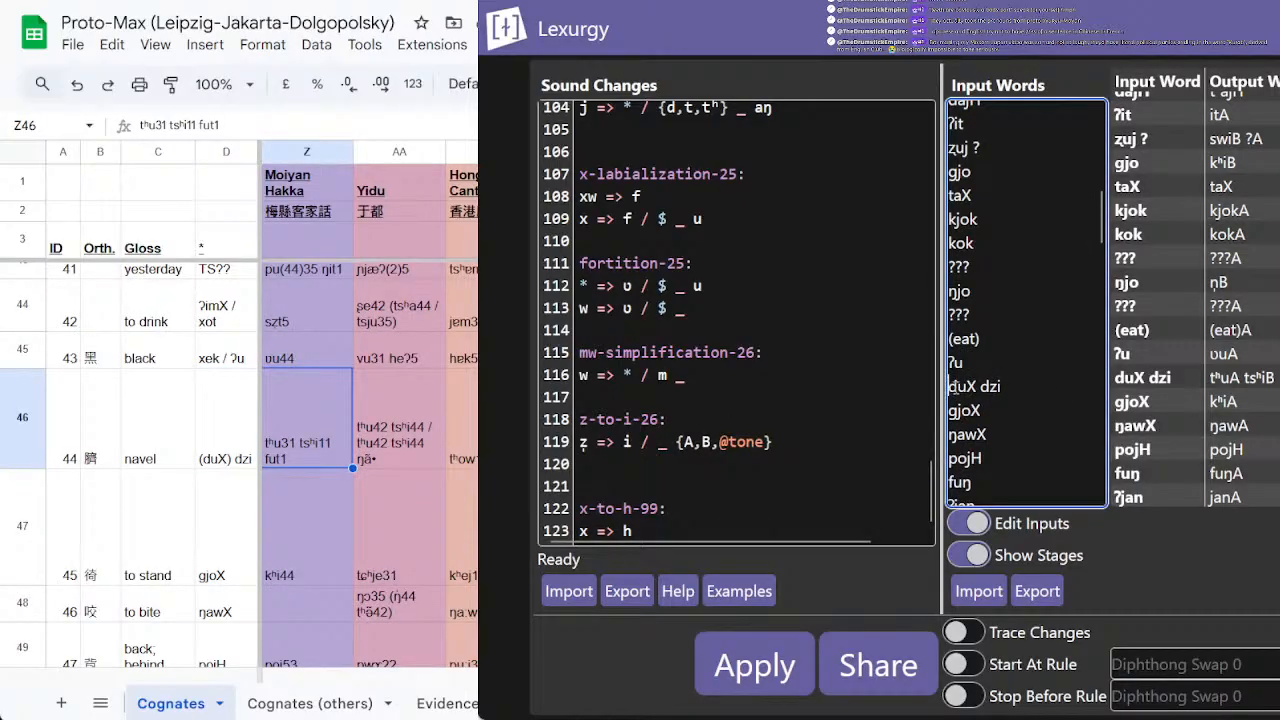
# Step: Add tʰuX as an alternative first syllable in the proto-form for "navel", making it "(duX / tʰuX) dzi"
pyautogui.doubleClick(212, 462)
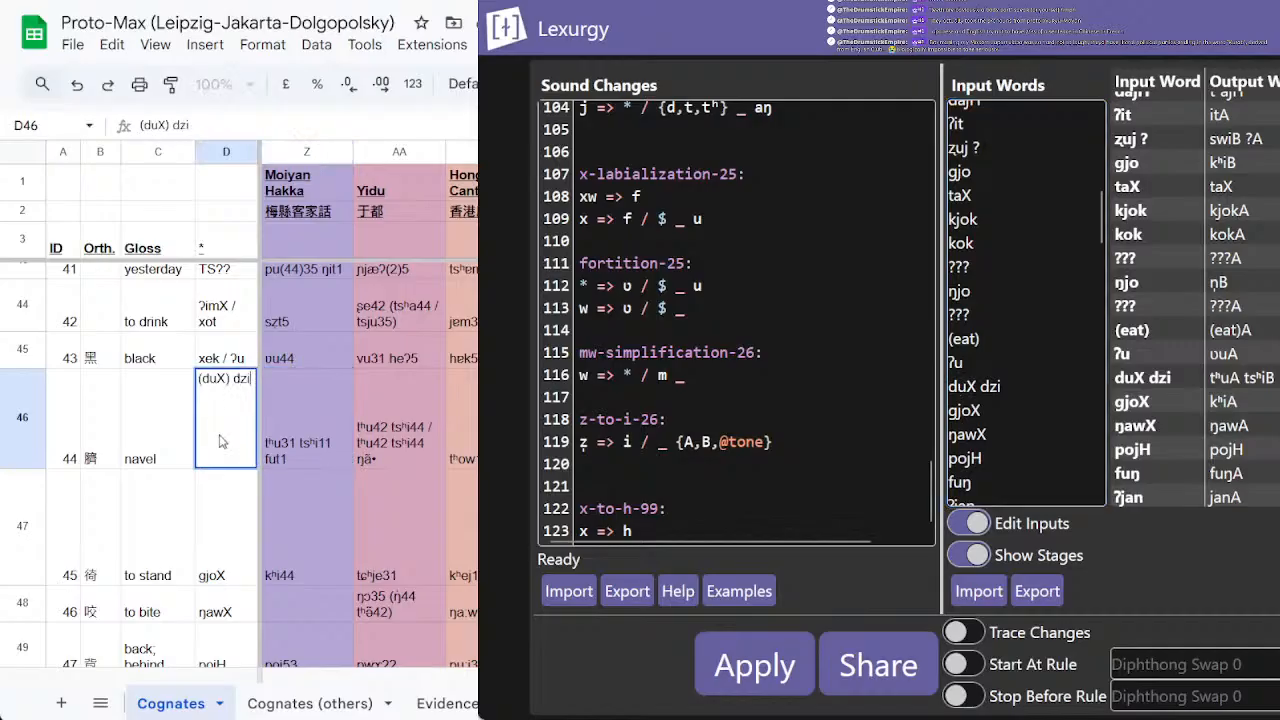
pyautogui.click(222, 378)
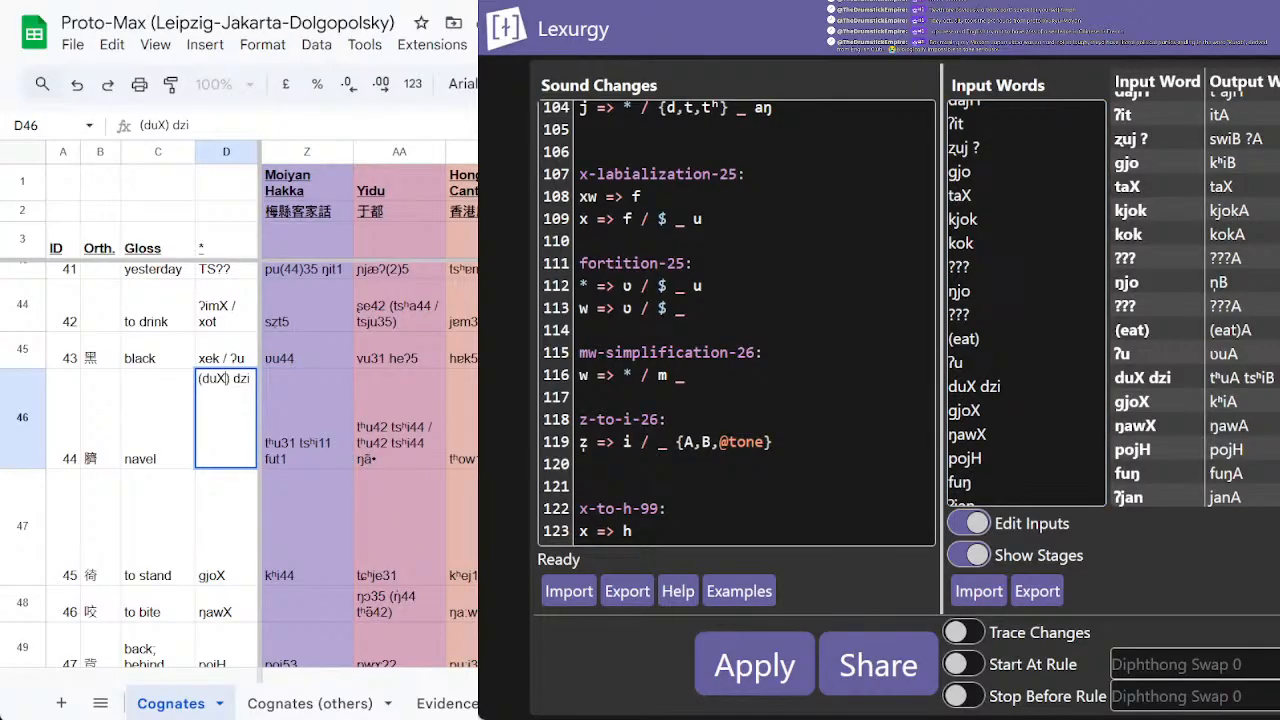
pyautogui.write('/')
pyautogui.doubleClick(308, 450)
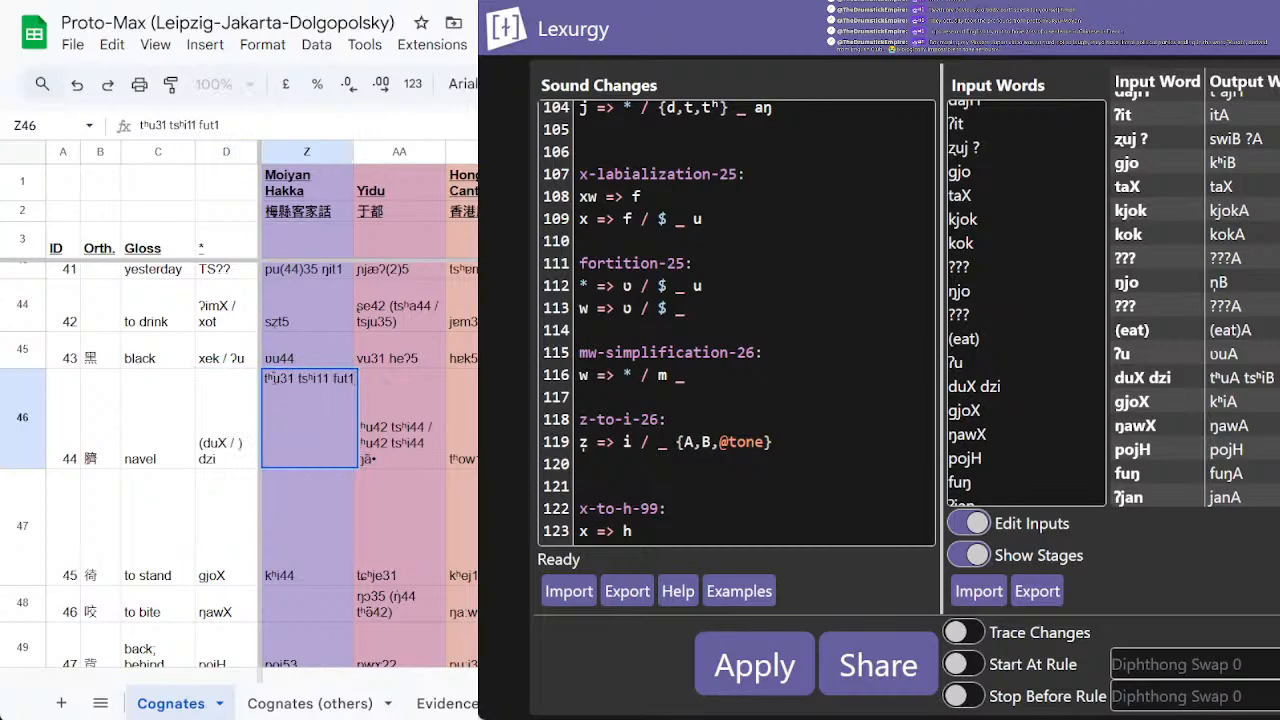
pyautogui.click(238, 450)
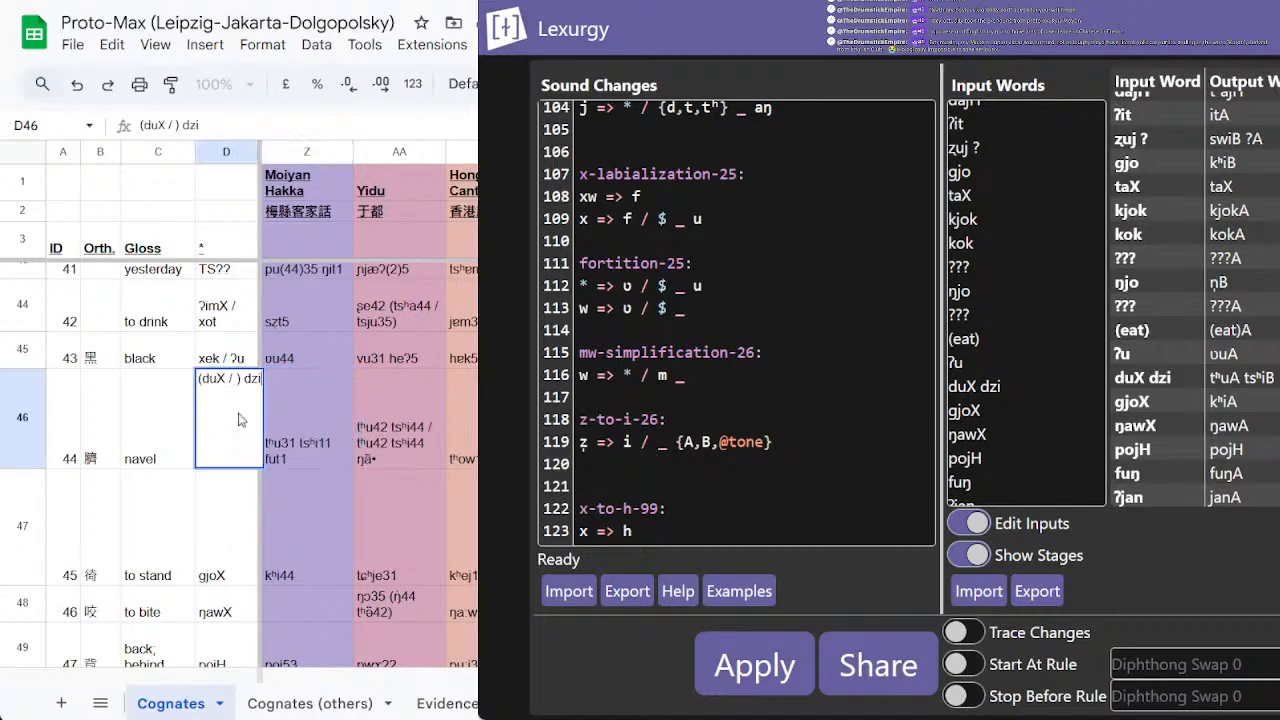
pyautogui.doubleClick(236, 378)
pyautogui.write('tʰ')
pyautogui.write('uX')
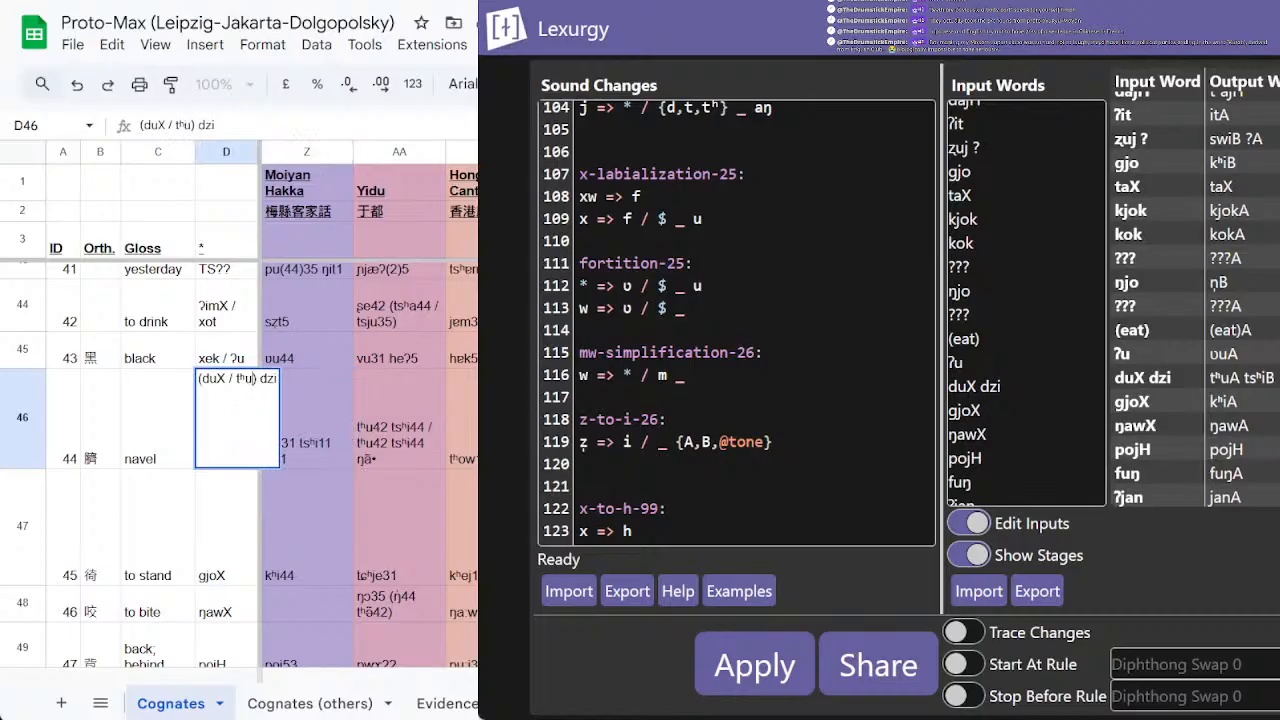
pyautogui.press('Return')
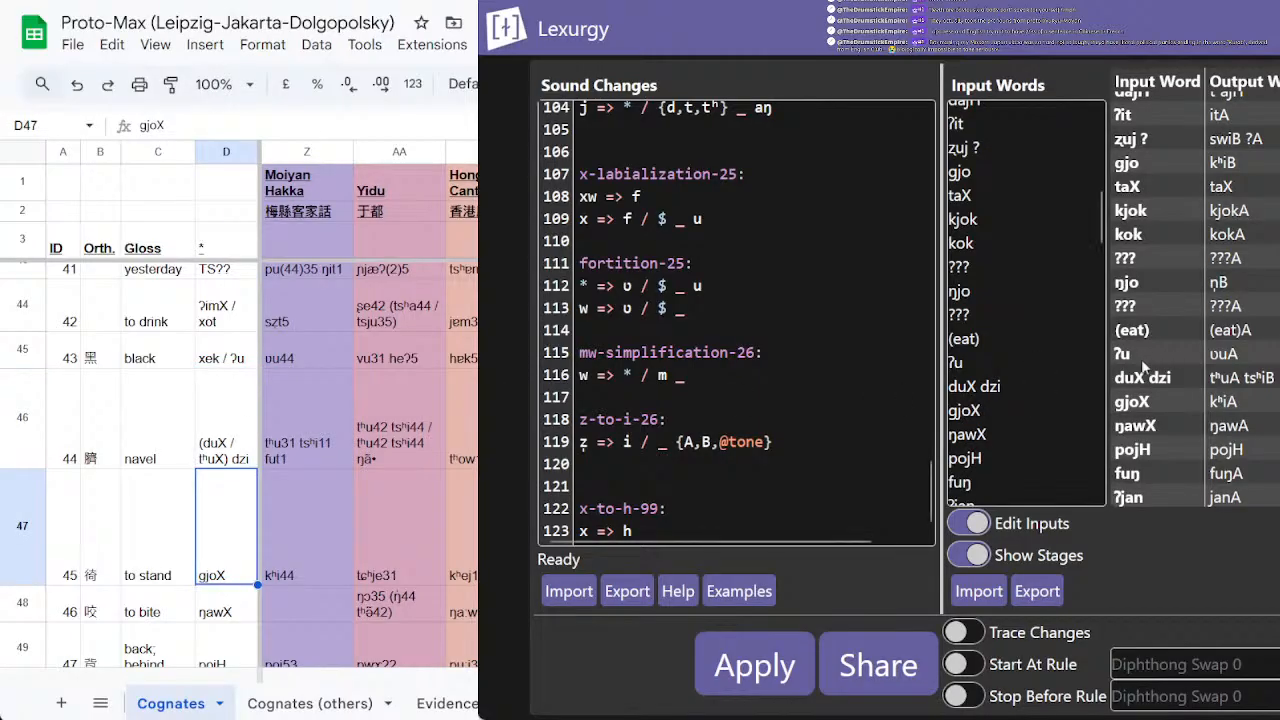
# Step: Compare the "to stand" cognates in Moiyan Hakka and the neighbouring varieties with the proto-form
pyautogui.scroll(-1, 446, 429)
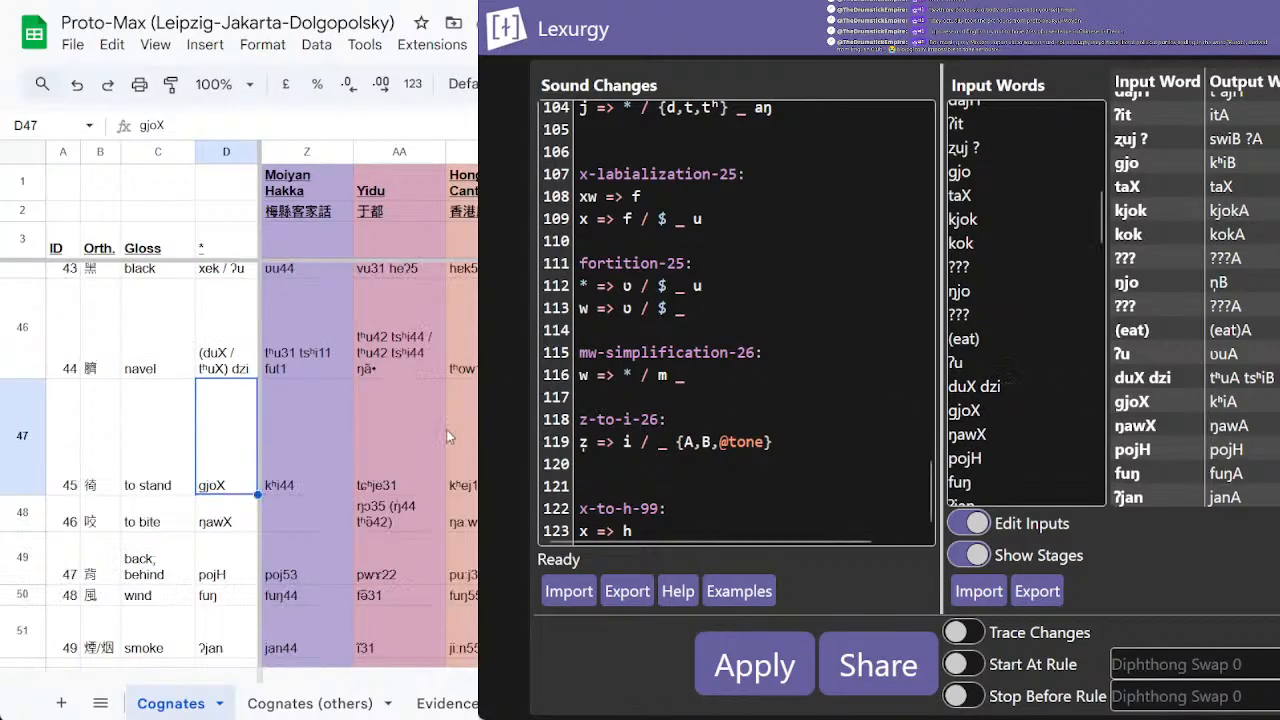
pyautogui.click(326, 446)
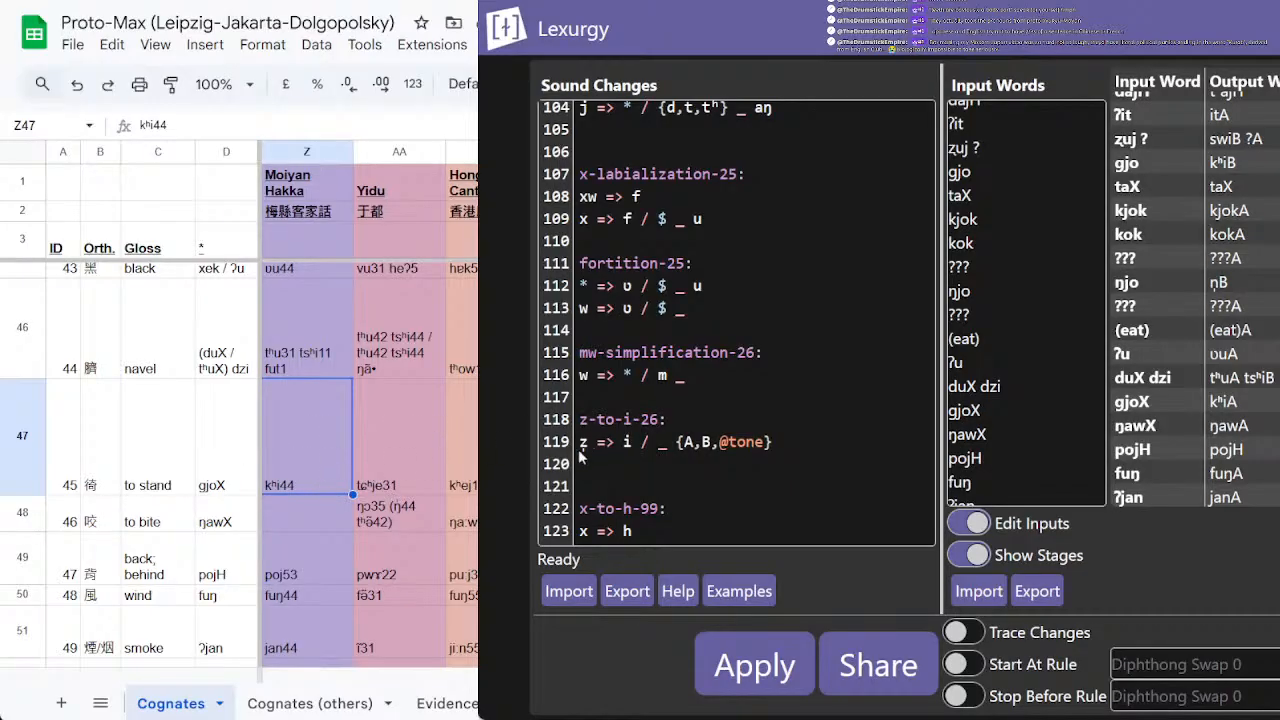
pyautogui.click(224, 480)
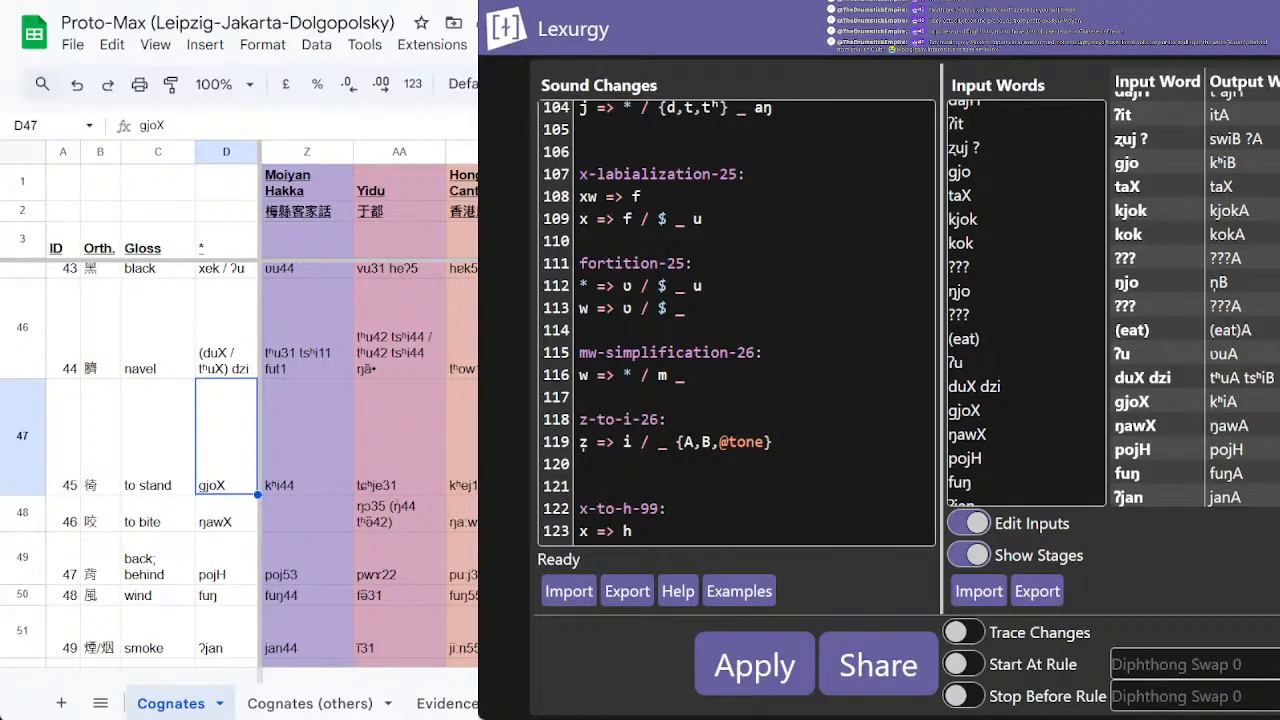
pyautogui.moveTo(713, 678); pyautogui.dragTo(620, 692)
# Step: Change the proto-form for "to stand" to giX in the spreadsheet
pyautogui.doubleClick(207, 466)
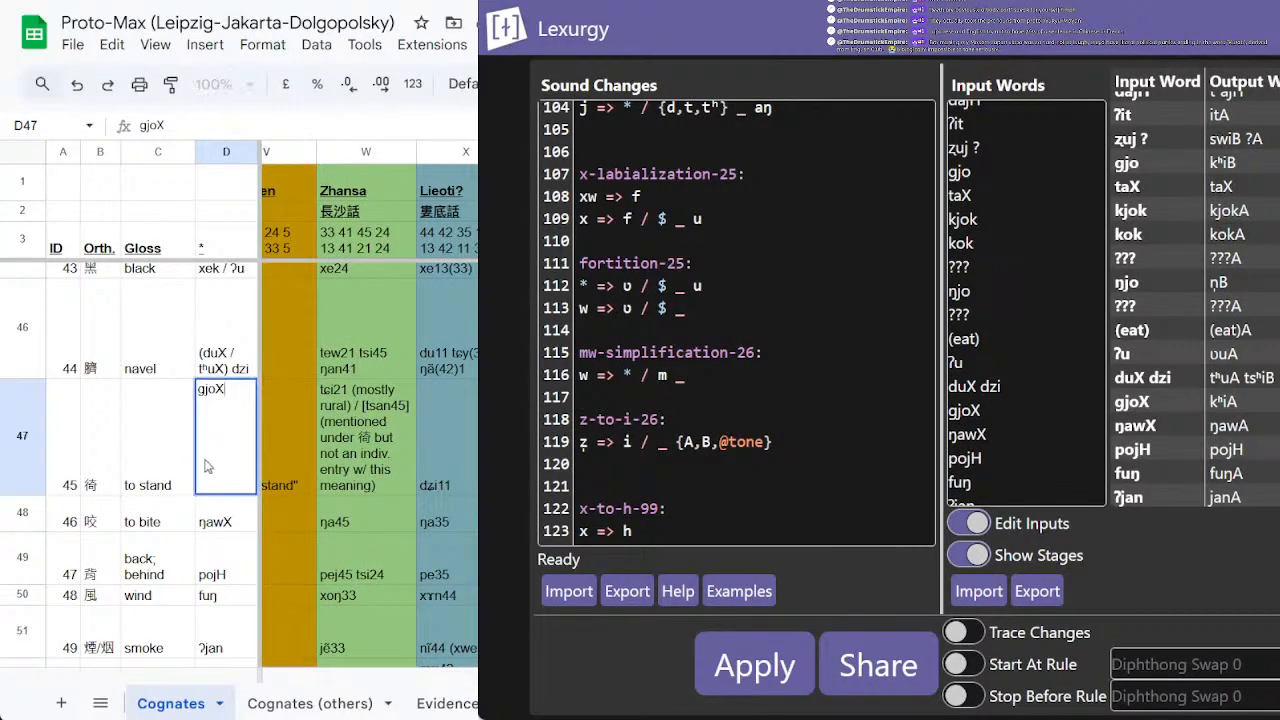
pyautogui.click(215, 391)
pyautogui.press('BackSpace')
pyautogui.press('BackSpace')
pyautogui.write('i')
pyautogui.press('Return')
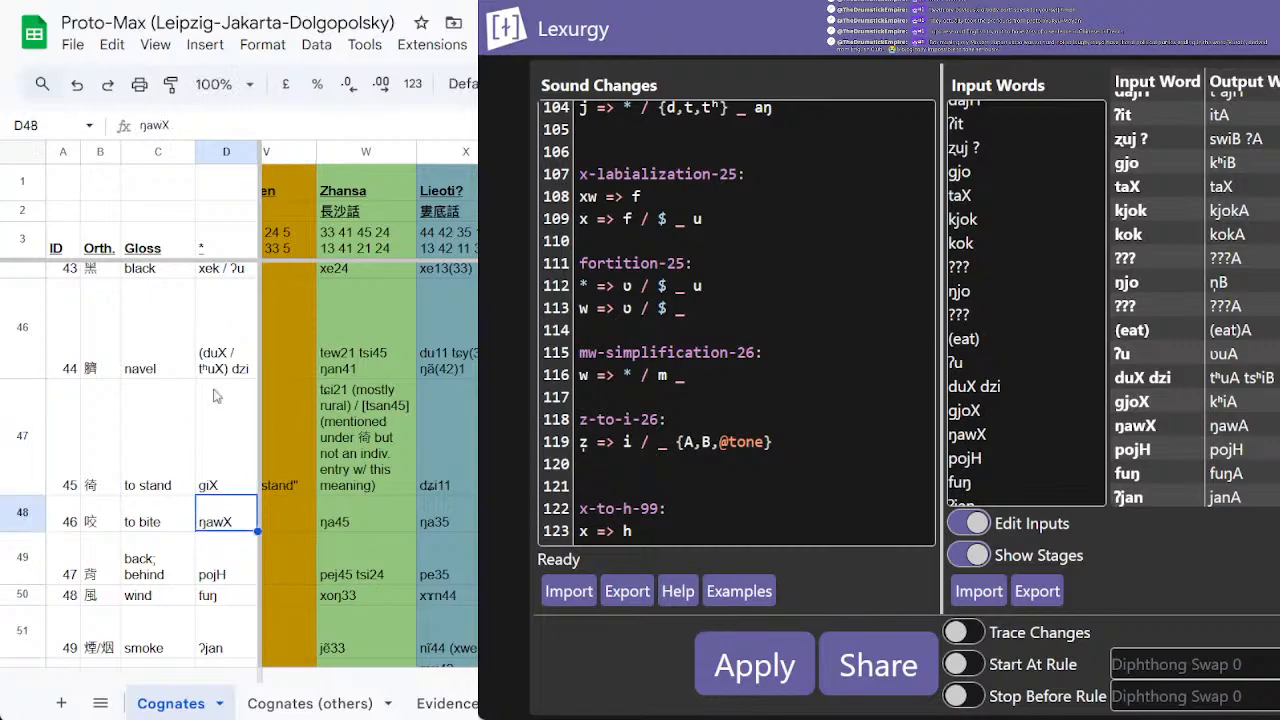
# Step: Return to the Moiyan Hakka column and select its entry for "to bite"
pyautogui.moveTo(567, 677); pyautogui.dragTo(687, 645)
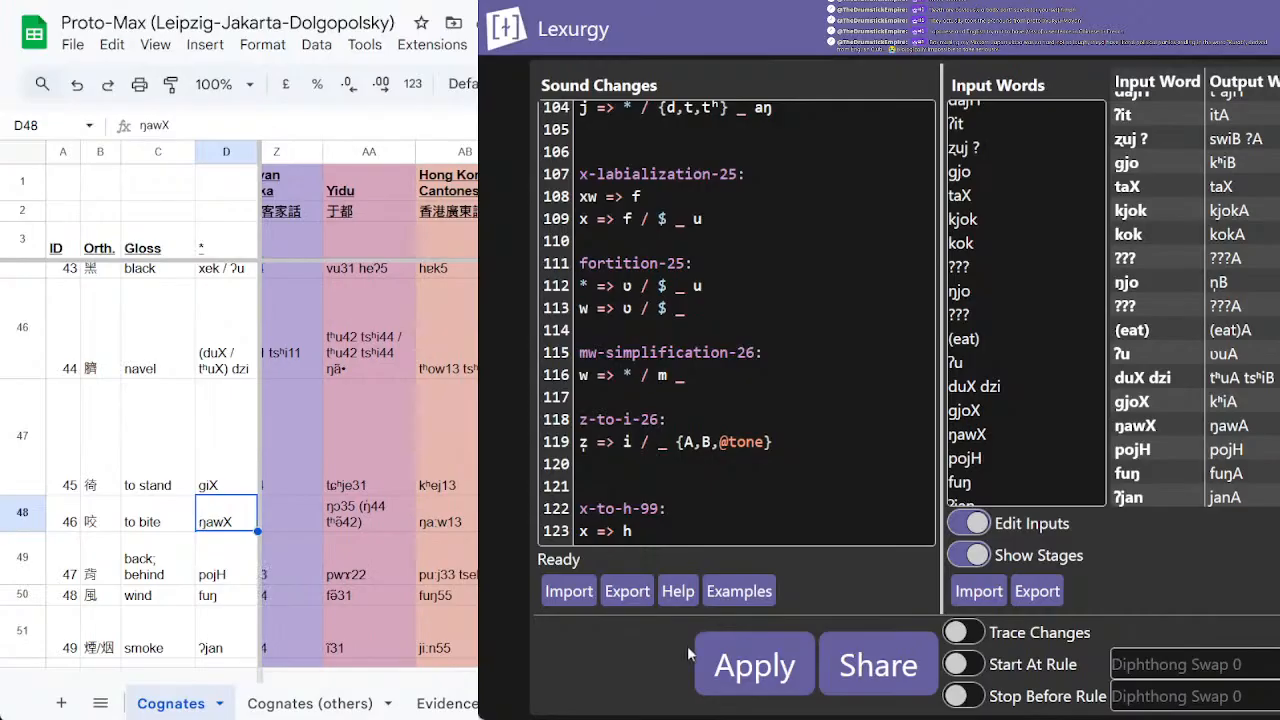
pyautogui.click(340, 522)
pyautogui.press('Left')
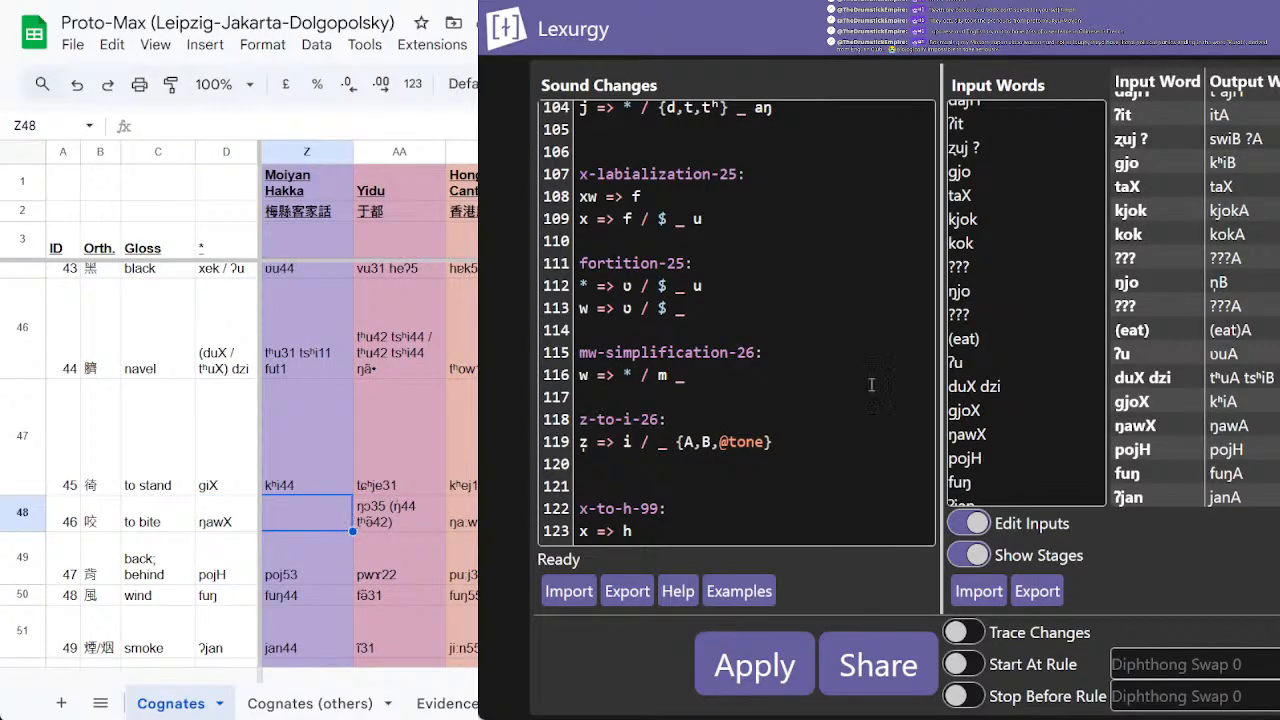
# Step: Replace the input word gjoX with giX and rerun the sound changes
pyautogui.click(972, 410)
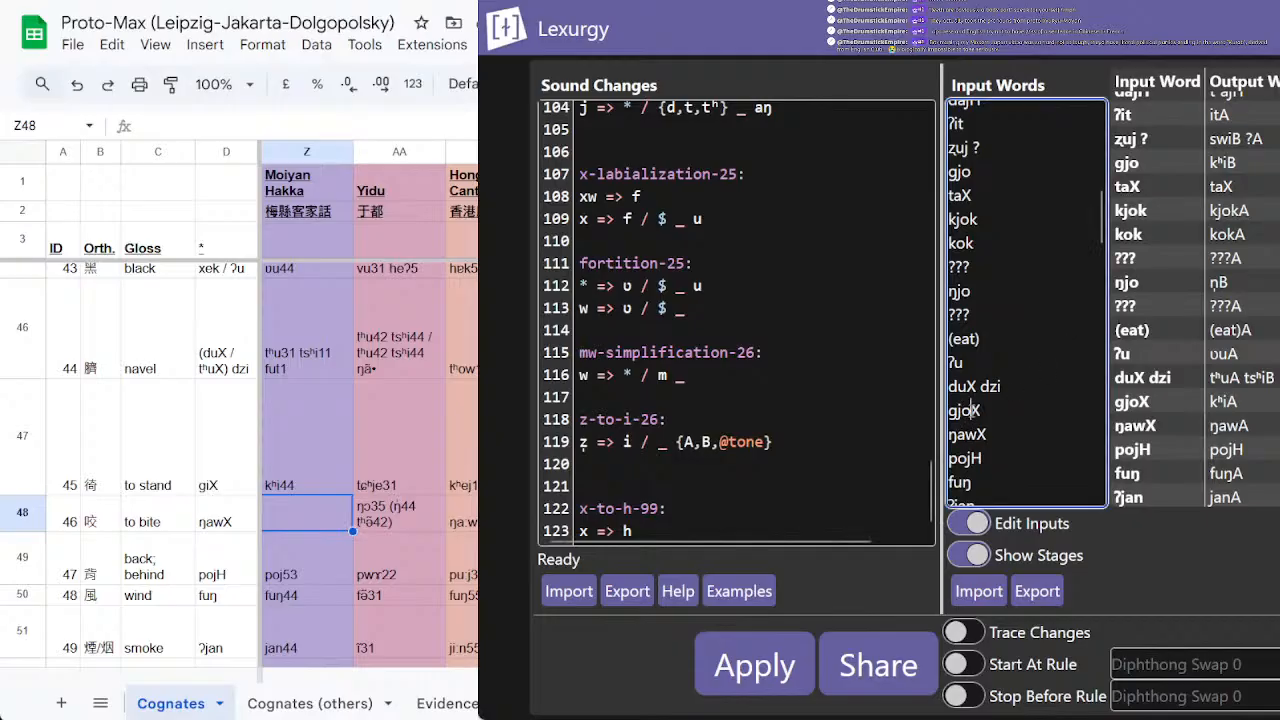
pyautogui.press('BackSpace')
pyautogui.press('BackSpace')
pyautogui.write('i')
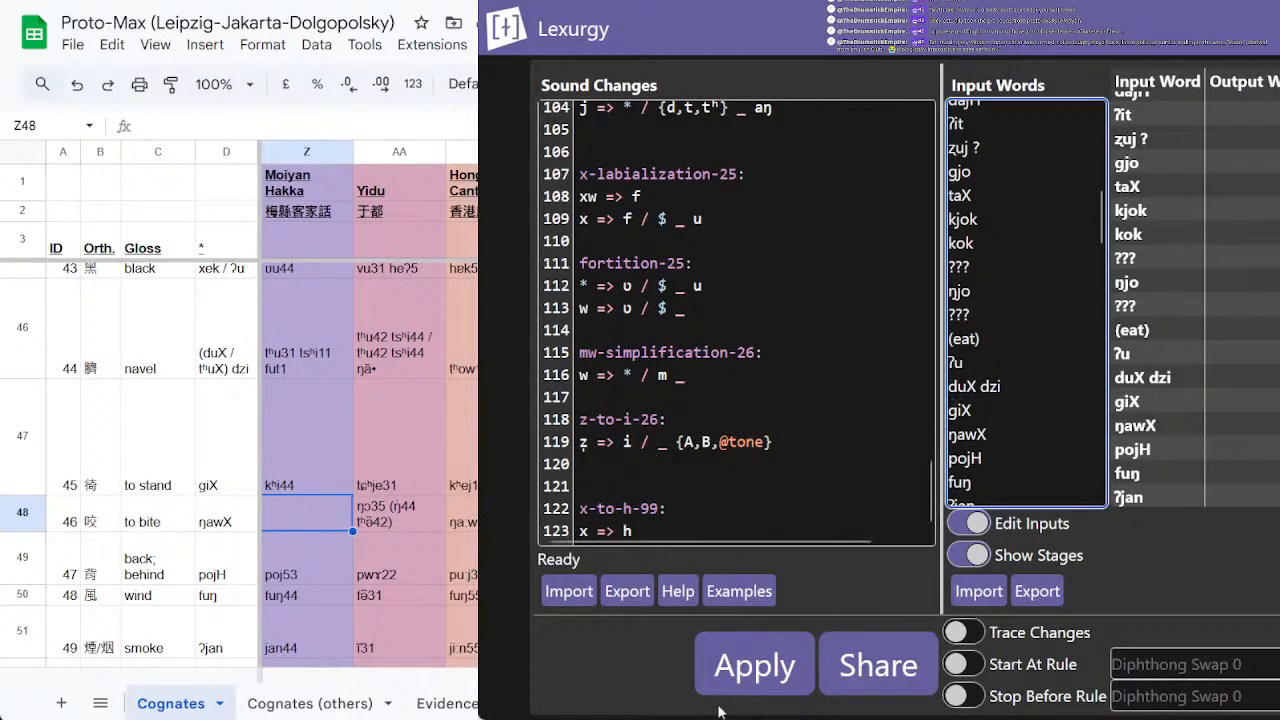
pyautogui.click(760, 672)
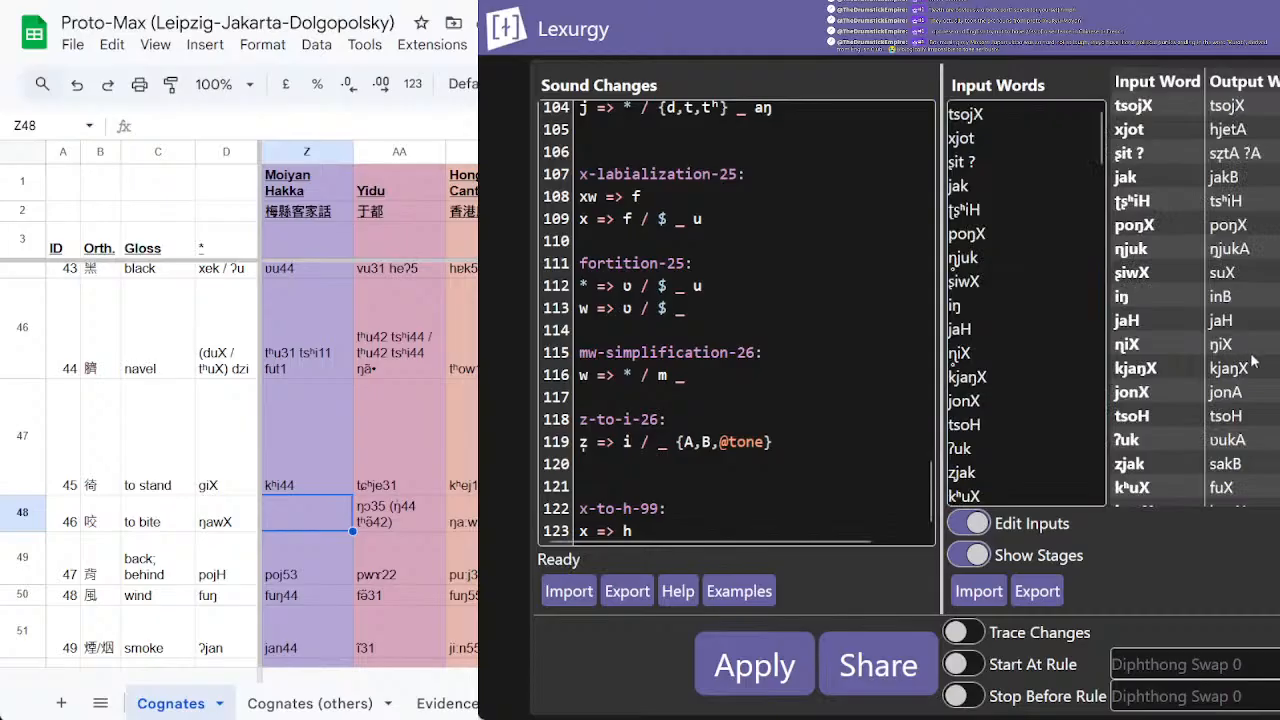
pyautogui.scroll(-1, 1248, 354)
pyautogui.scroll(2, 1248, 354)
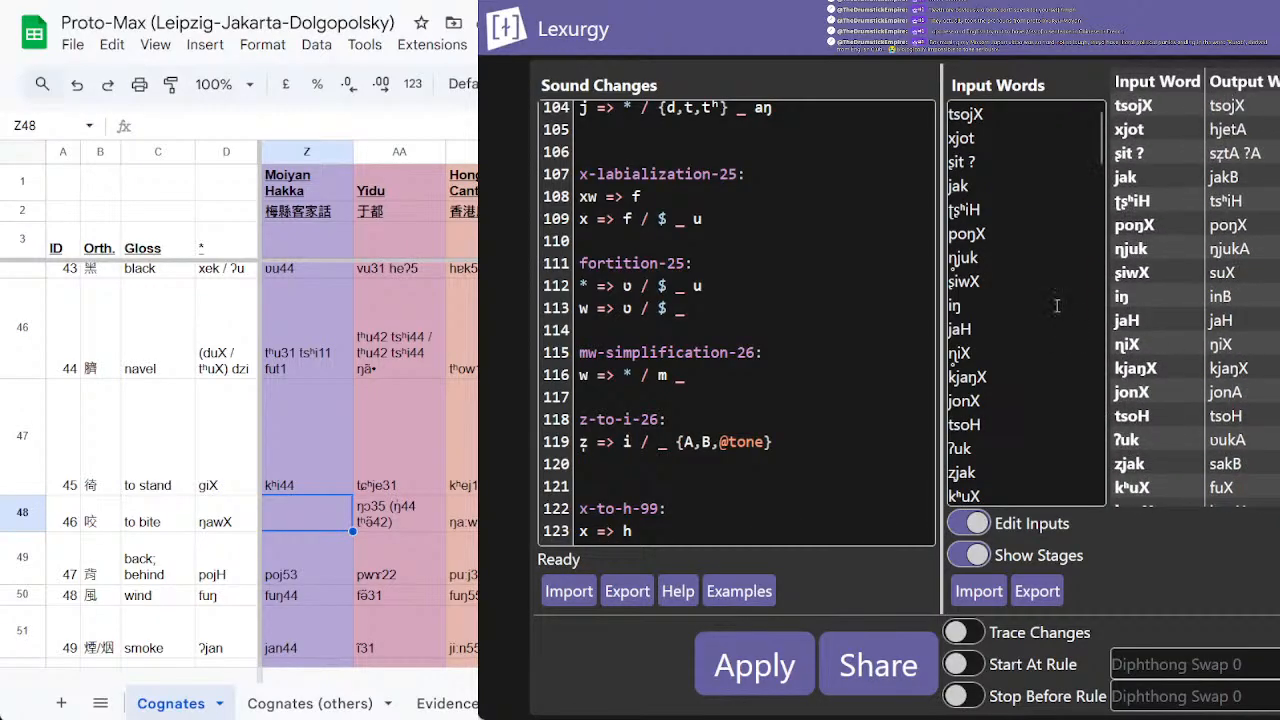
# Step: Delete the already checked input words from jak through duX dzi and reapply the sound changes to the shortened list
pyautogui.click(999, 164)
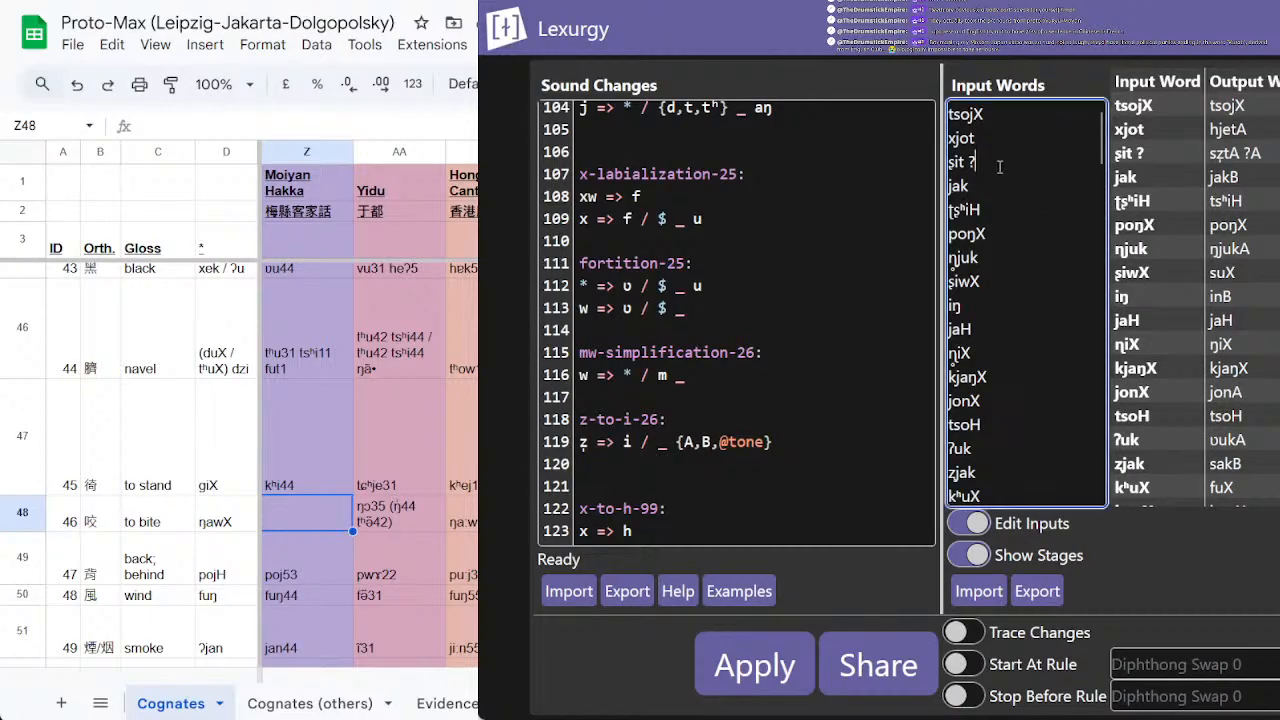
pyautogui.moveTo(999, 167); pyautogui.dragTo(995, 348)
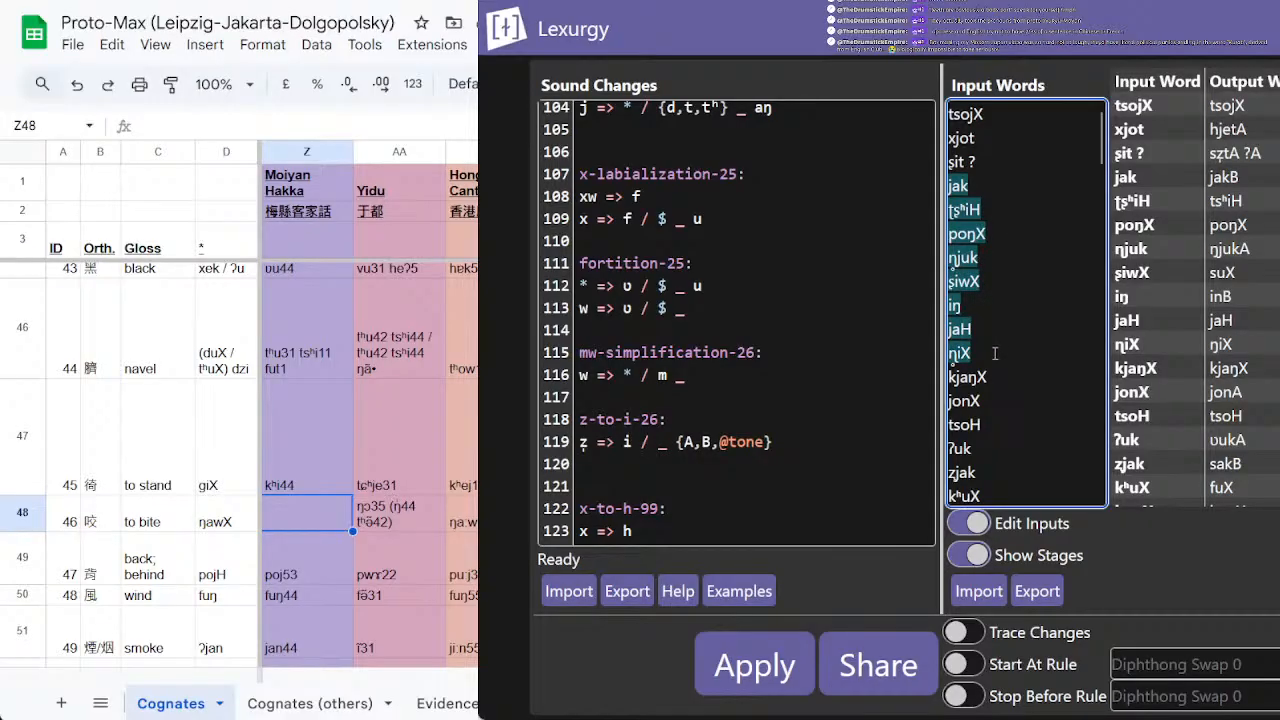
pyautogui.moveTo(995, 353); pyautogui.dragTo(1025, 393)
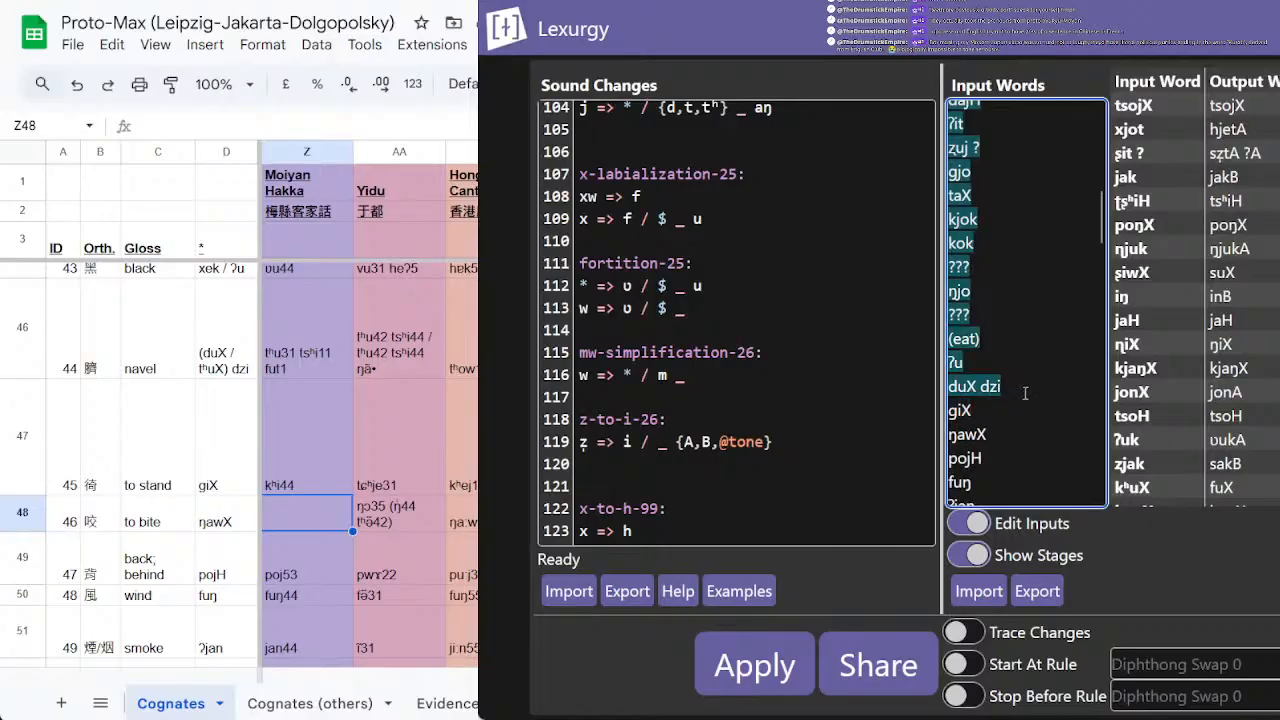
pyautogui.press('BackSpace')
pyautogui.scroll(1, 1018, 374)
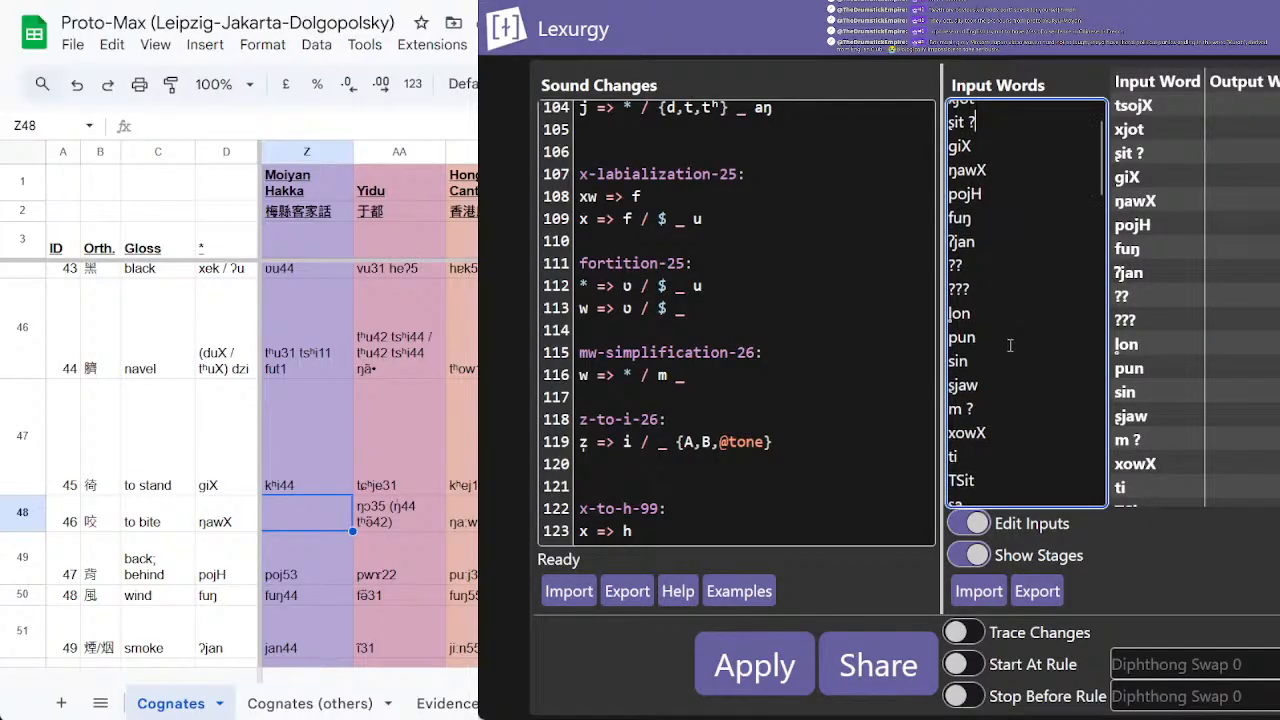
pyautogui.click(757, 668)
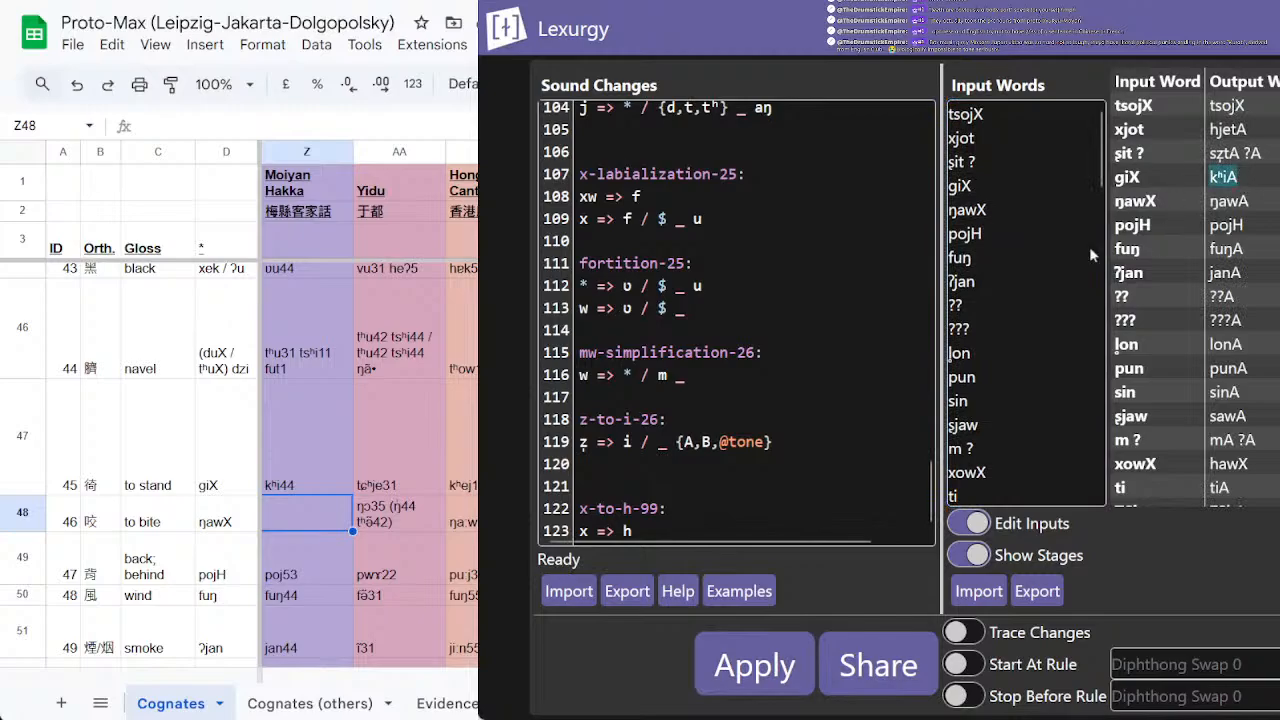
# Step: Delete the checked input words giX and ŋawX from the list and reapply the sound changes
pyautogui.click(1089, 246)
pyautogui.doubleClick(992, 183)
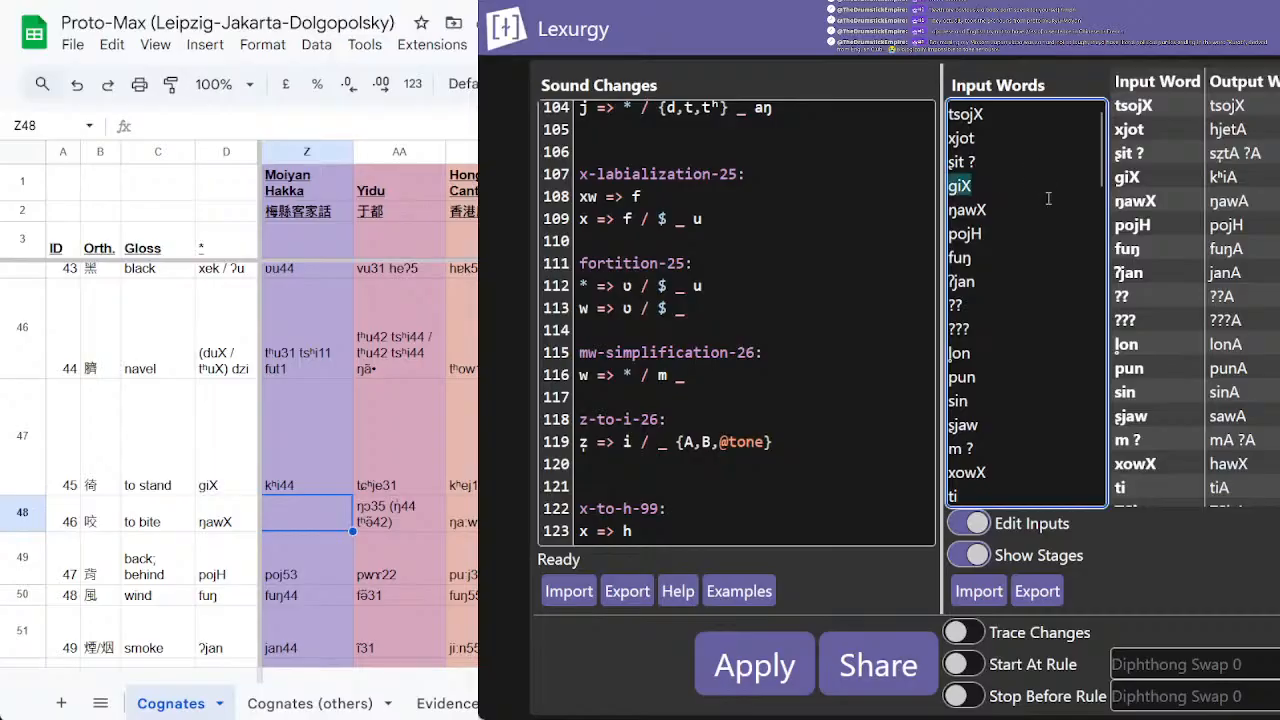
pyautogui.press('BackSpace')
pyautogui.press('BackSpace')
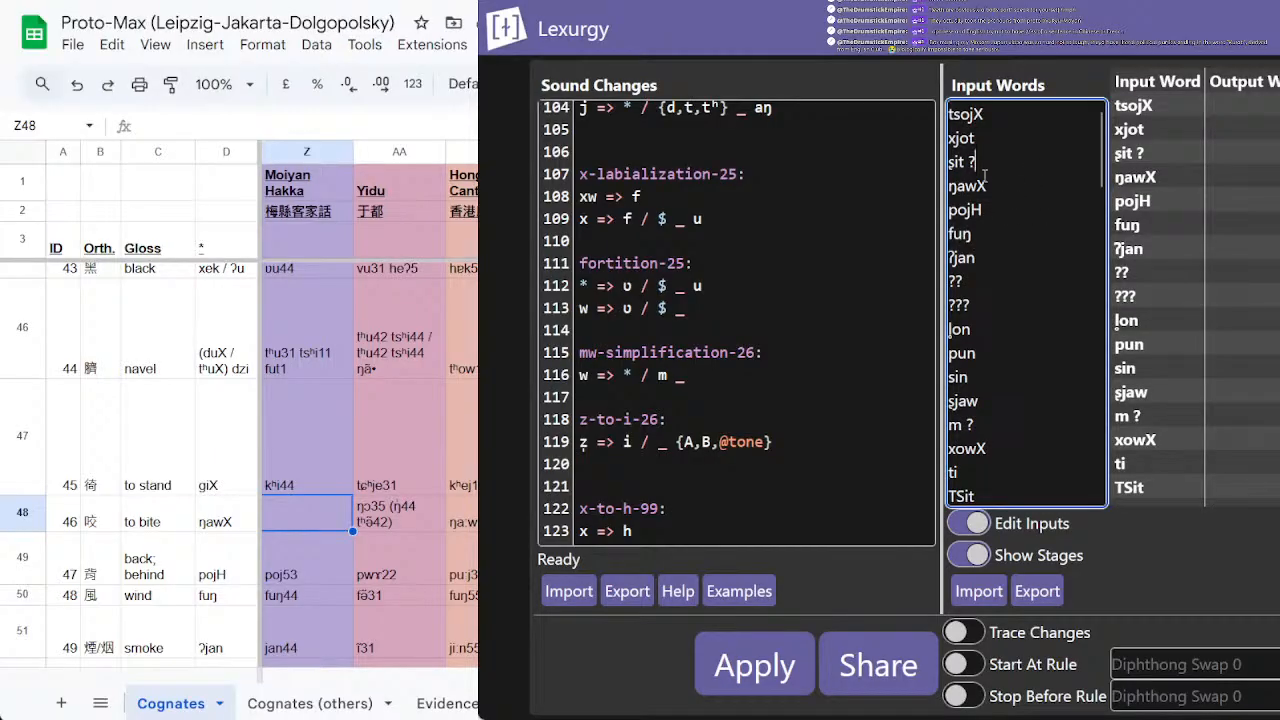
pyautogui.scroll(2, 314, 441)
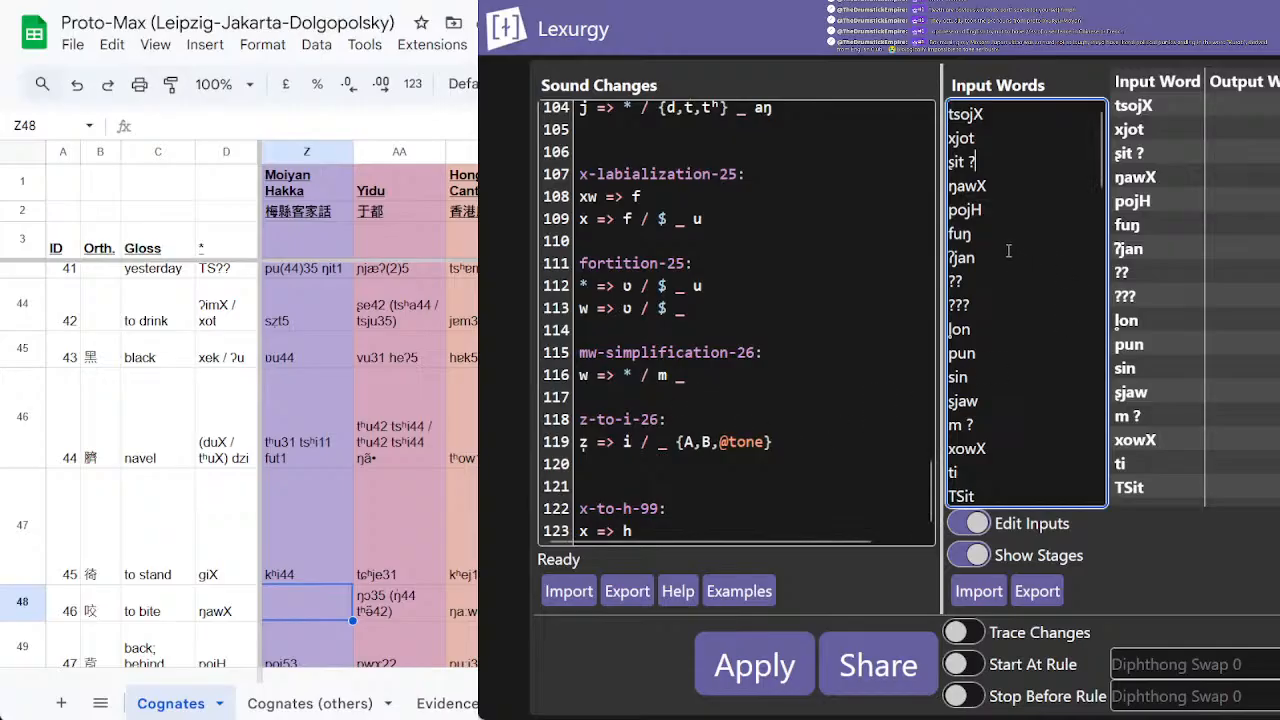
pyautogui.doubleClick(1000, 186)
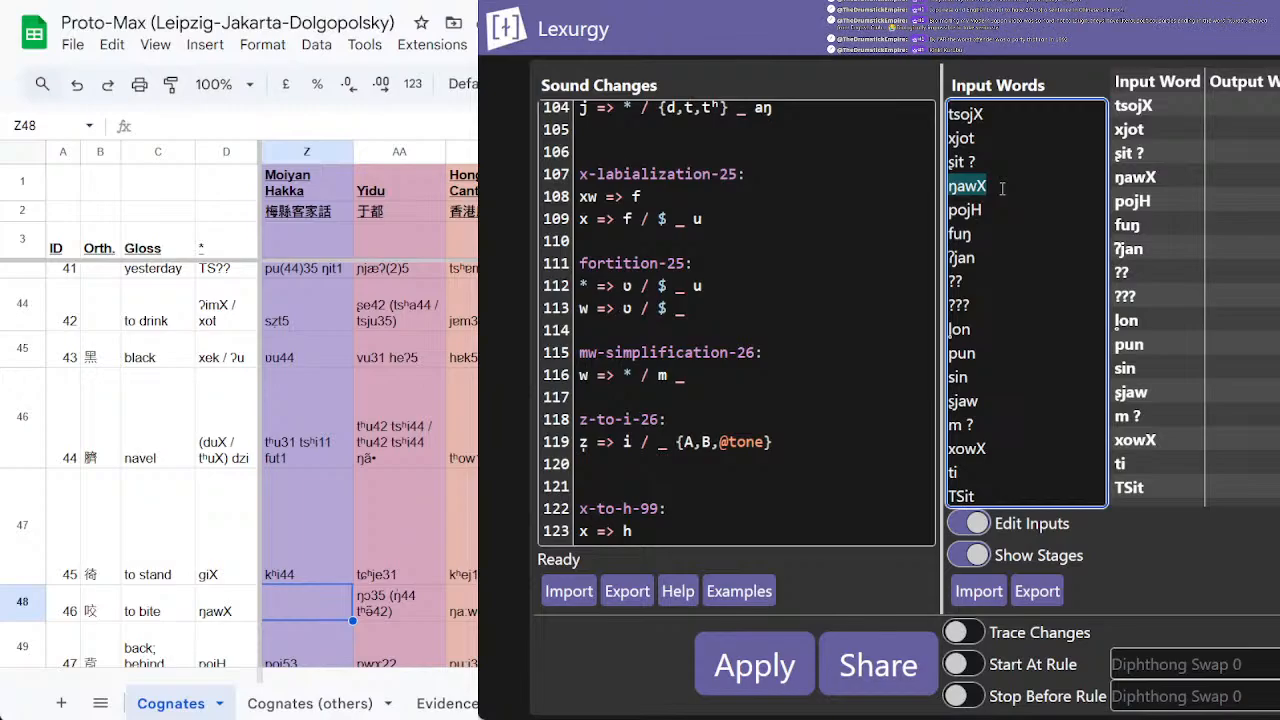
pyautogui.press('BackSpace')
pyautogui.press('BackSpace')
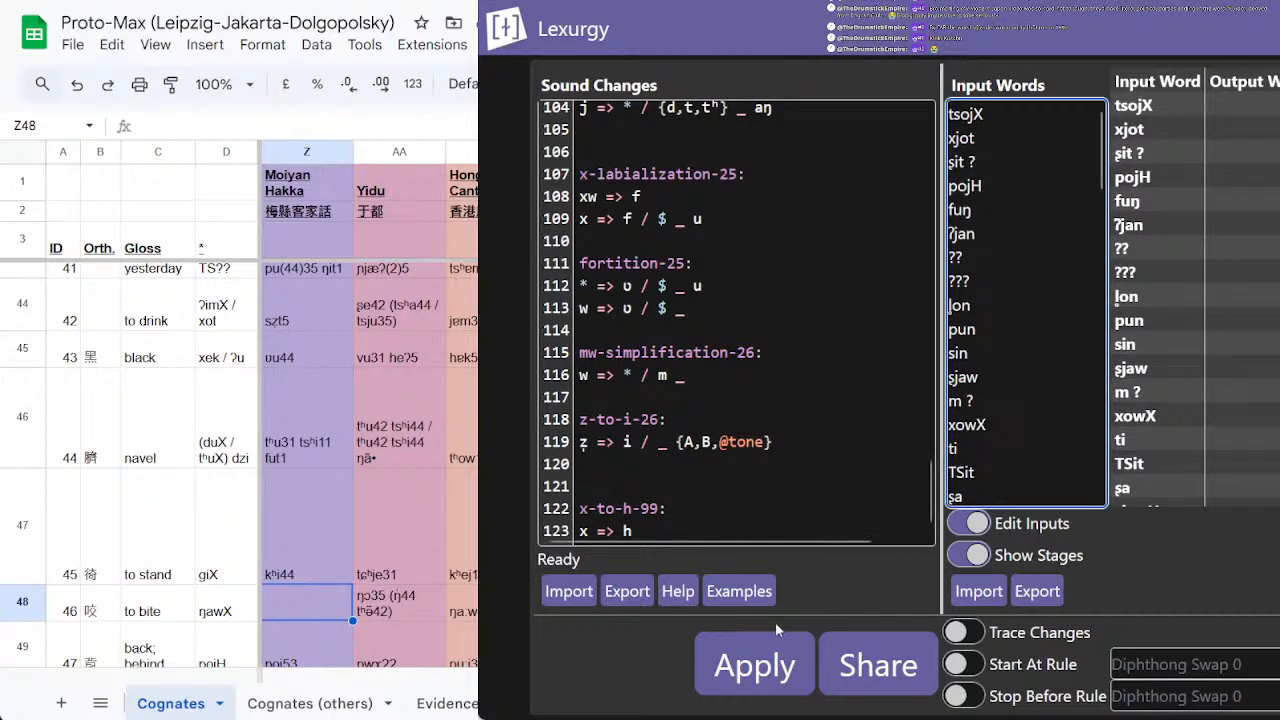
pyautogui.click(768, 662)
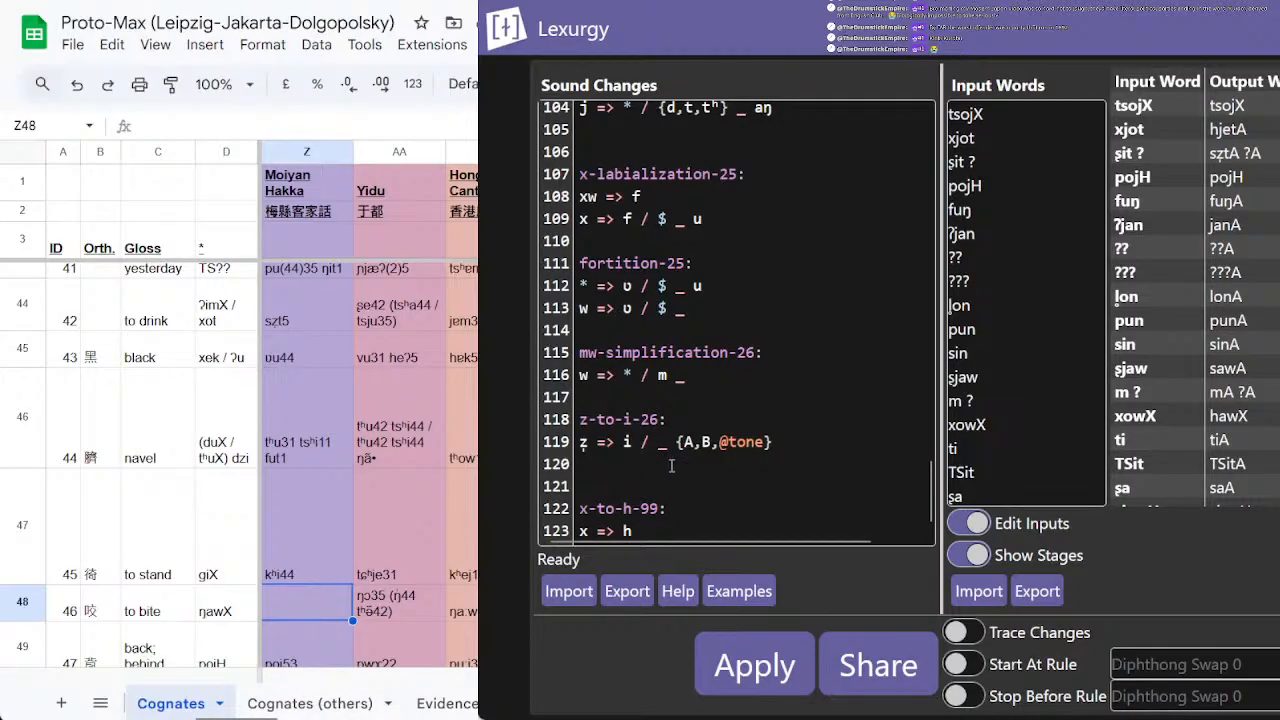
# Step: Enter 近畿 as the Moiyan Hakka entry for "to bite"
pyautogui.doubleClick(285, 604)
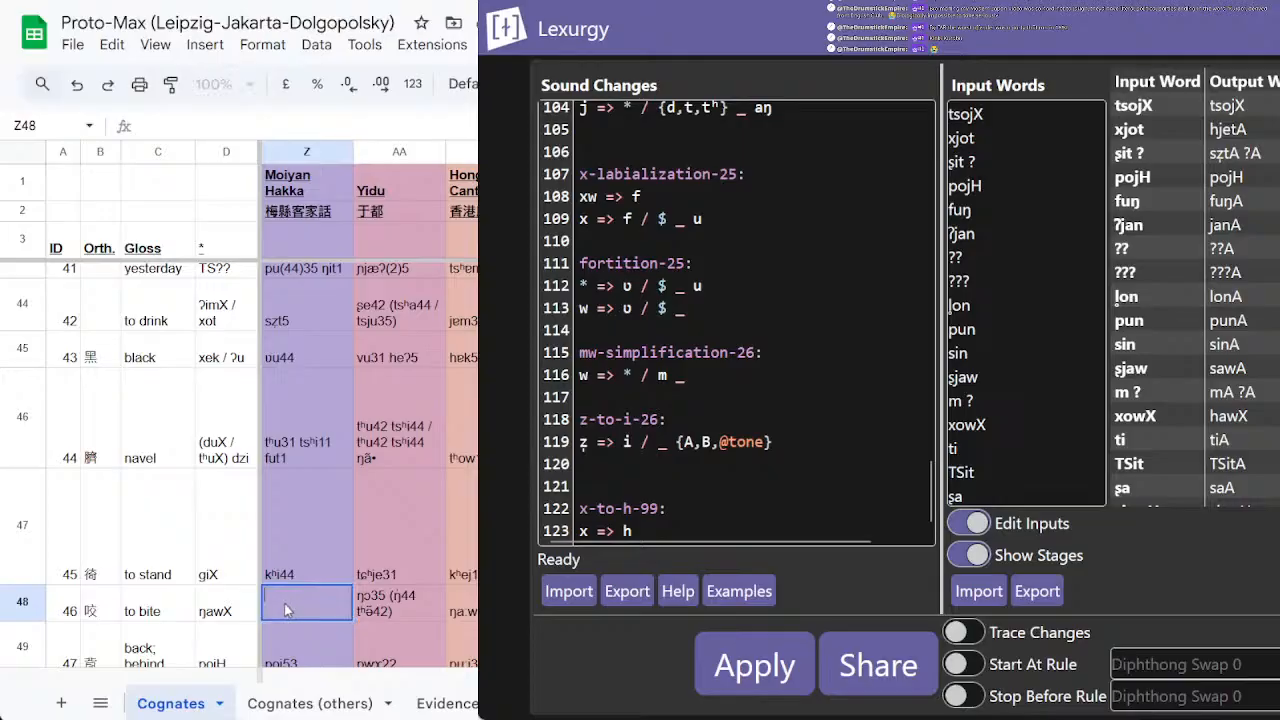
pyautogui.write('ノノ一ㇼ乙乙')
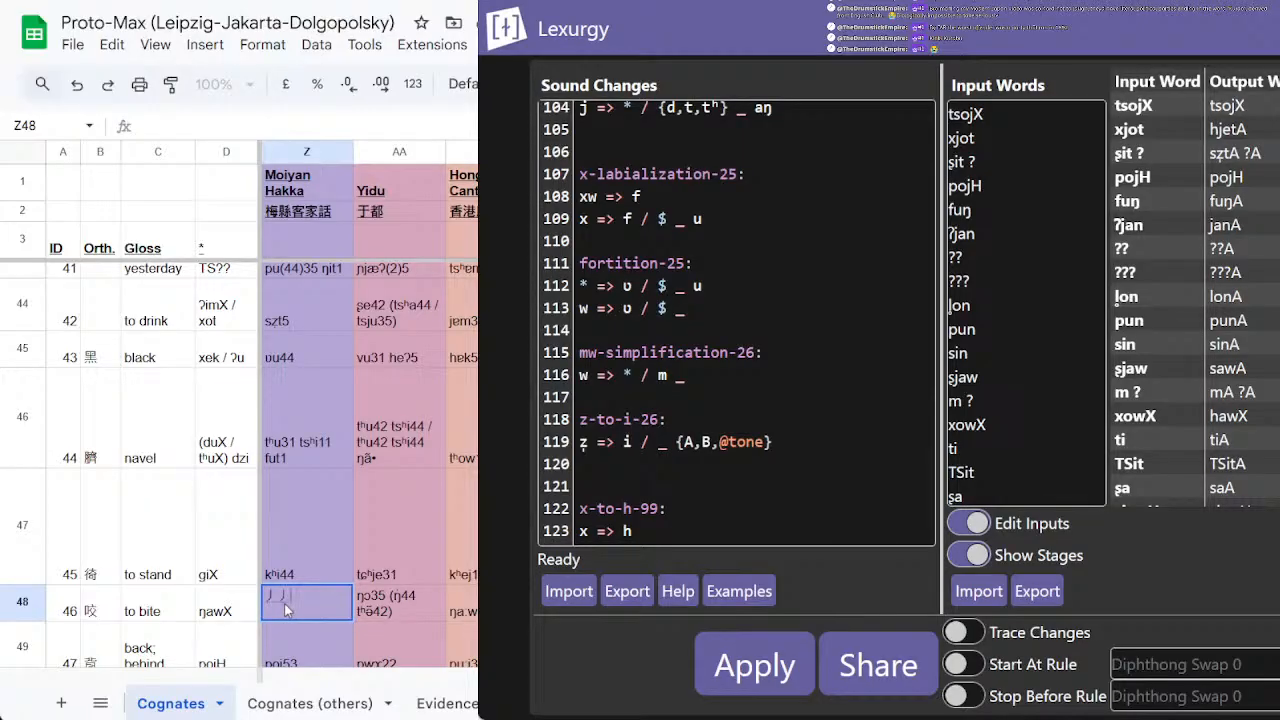
pyautogui.write('丶')
pyautogui.press('space')
pyautogui.write('乙乙丶乙乙丶一乙丿')
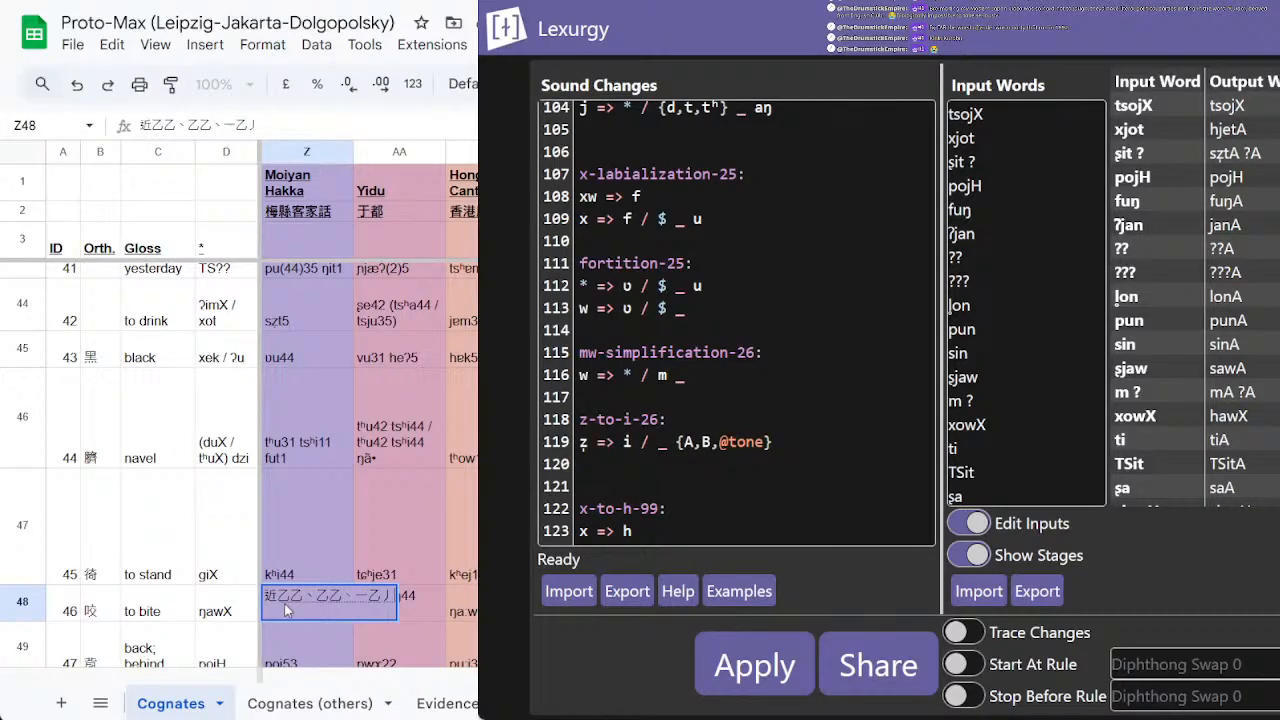
pyautogui.press('BackSpace')
pyautogui.write('丿')
pyautogui.press('BackSpace')
pyautogui.write('丨乙')
pyautogui.press('space')
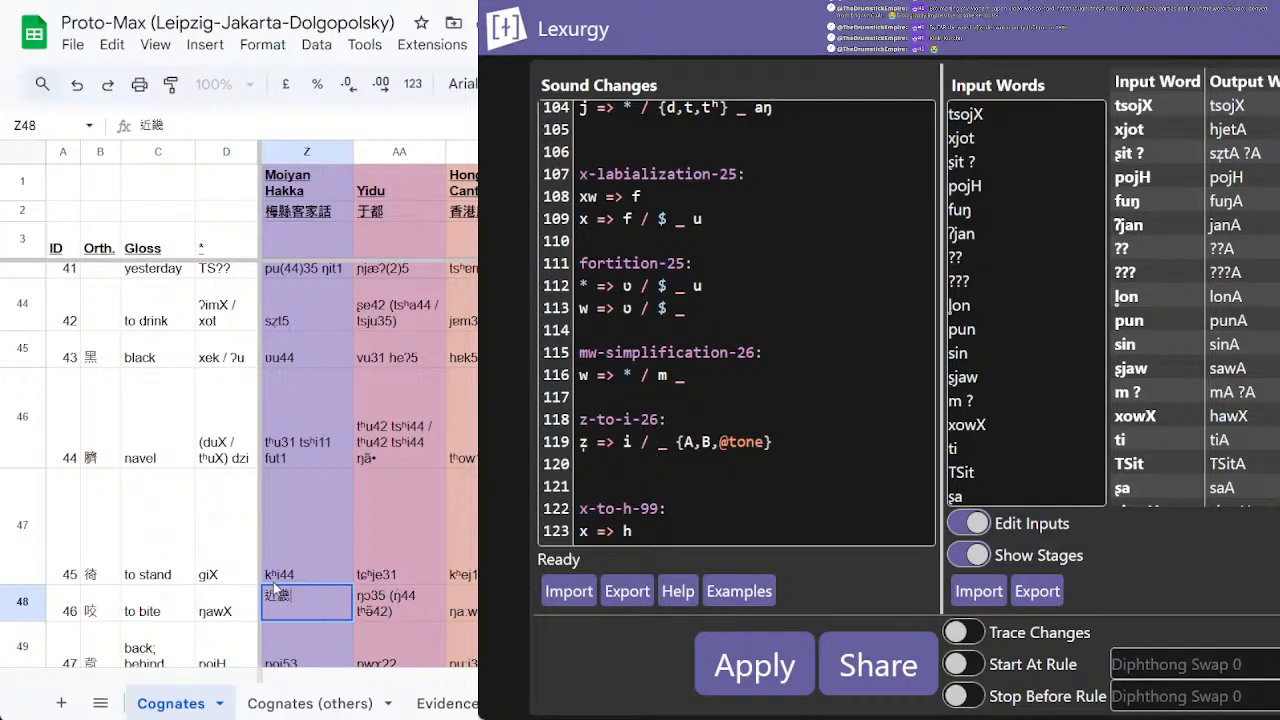
pyautogui.click(320, 548)
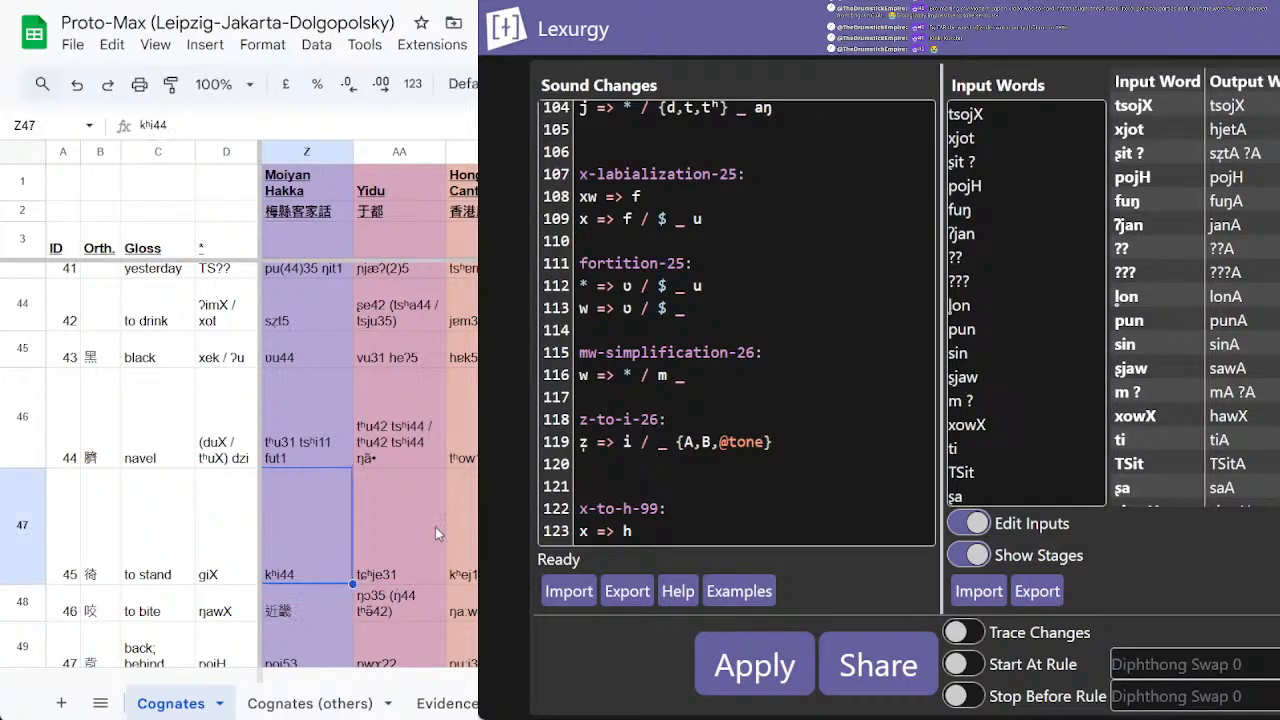
pyautogui.press('Down')
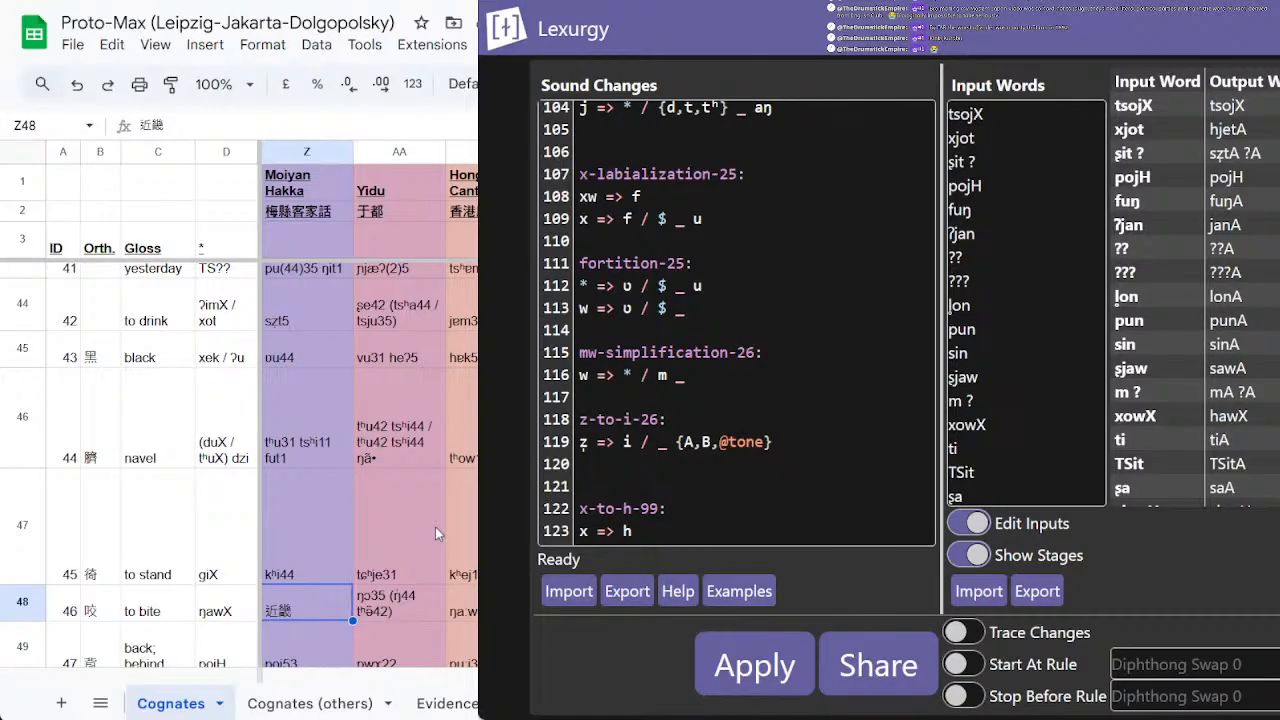
# Step: Clear the text 近畿 from the Moiyan Hakka entry for "to bite"
pyautogui.scroll(-2, 302, 360)
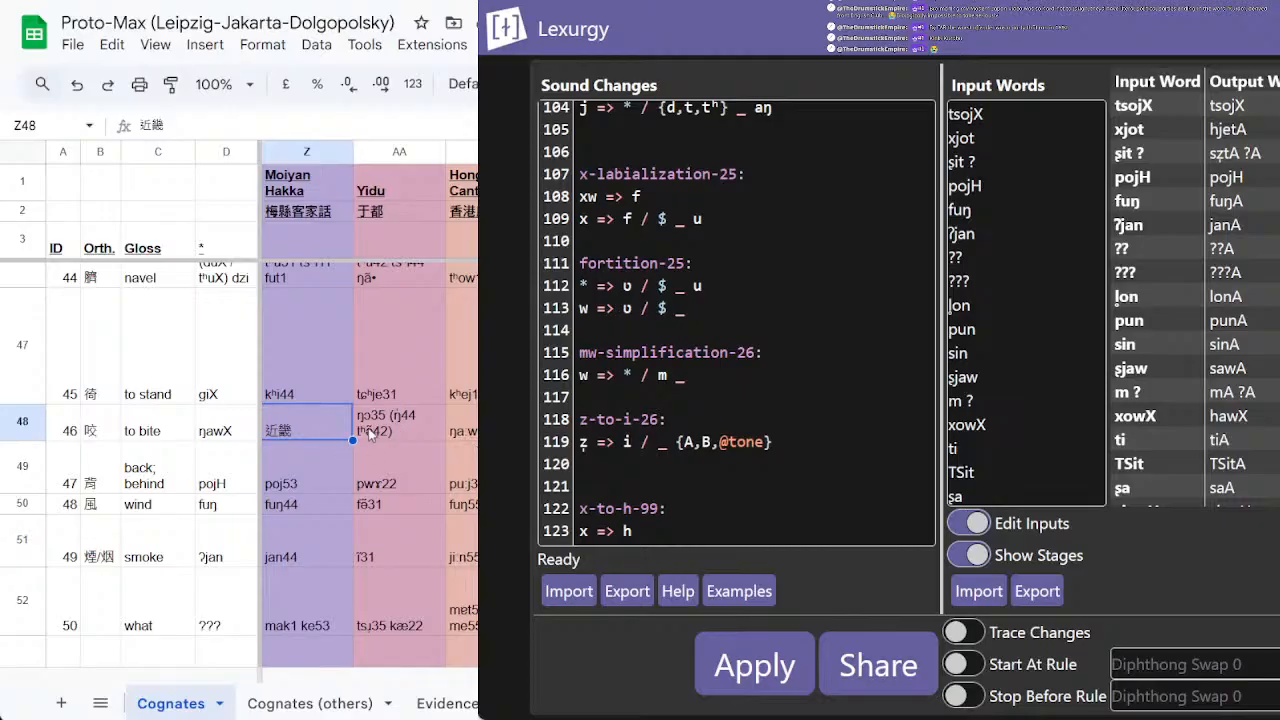
pyautogui.doubleClick(317, 425)
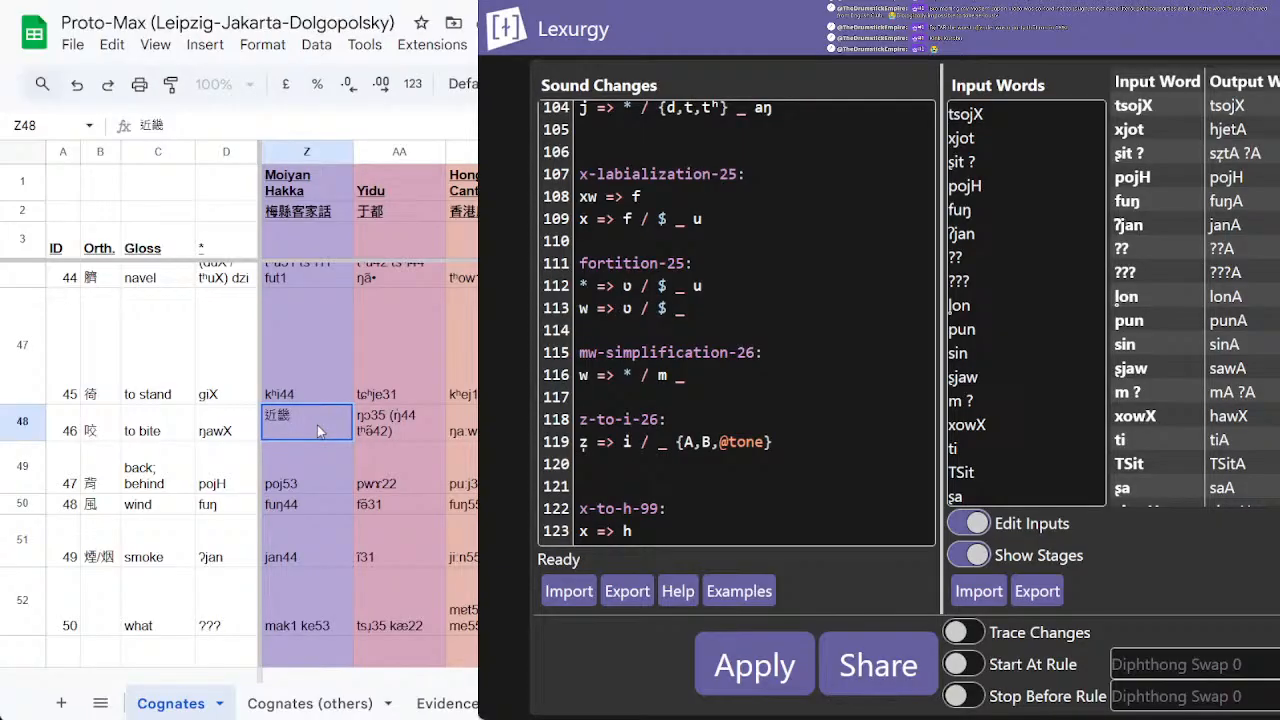
pyautogui.press('BackSpace')
pyautogui.press('BackSpace')
pyautogui.press('Return')
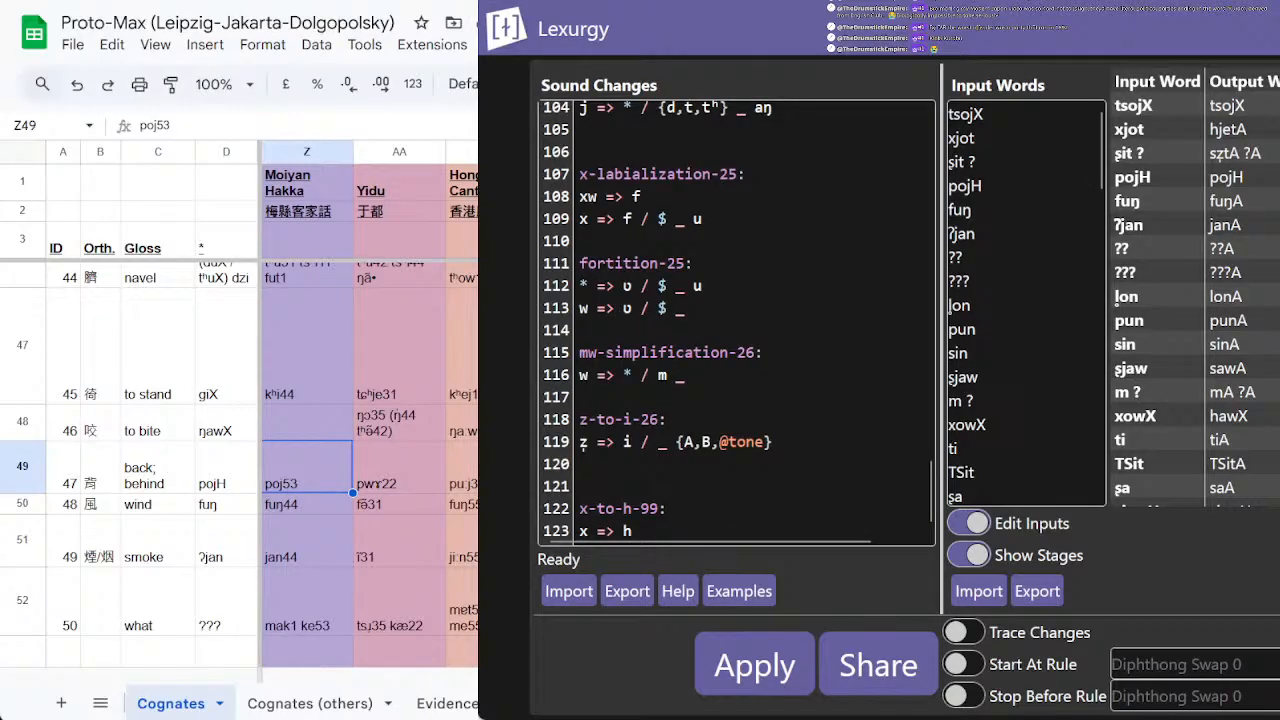
# Step: Compare the attested Moiyan Hakka entries for "wind" through "egg" with the proto-forms and the sound-change outputs
pyautogui.scroll(-1, 363, 459)
pyautogui.click(307, 416)
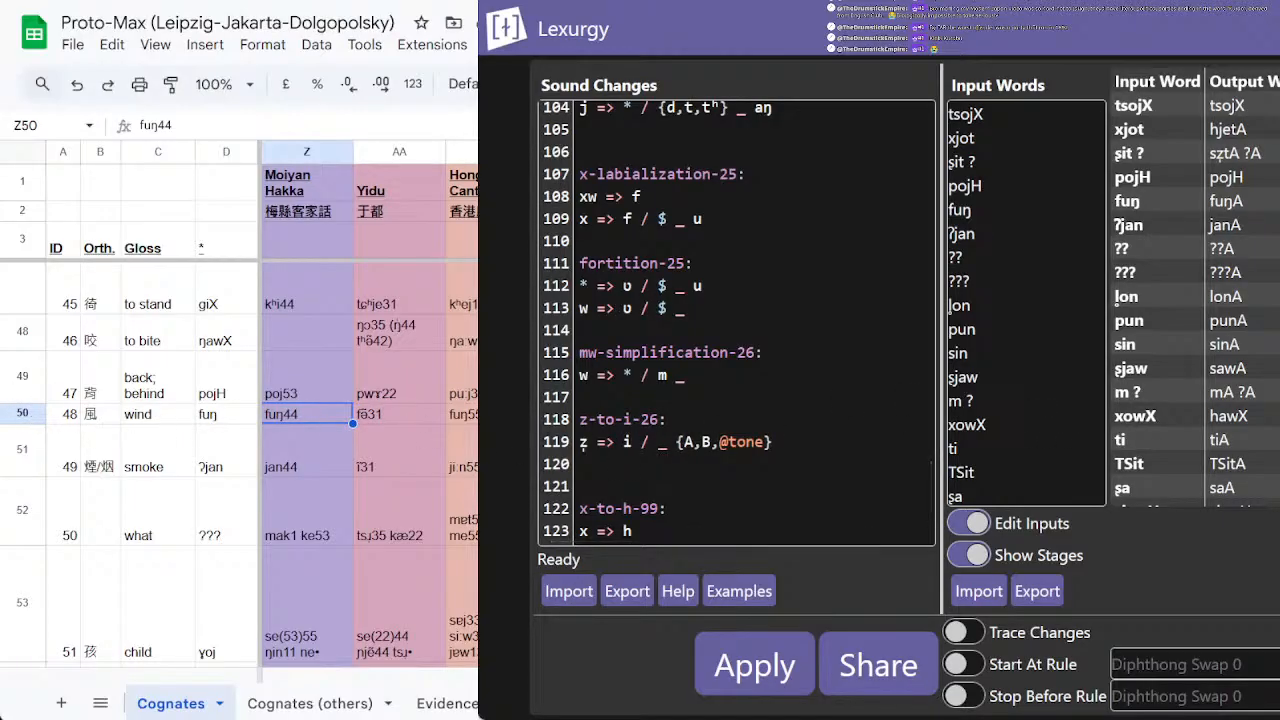
pyautogui.doubleClick(272, 418)
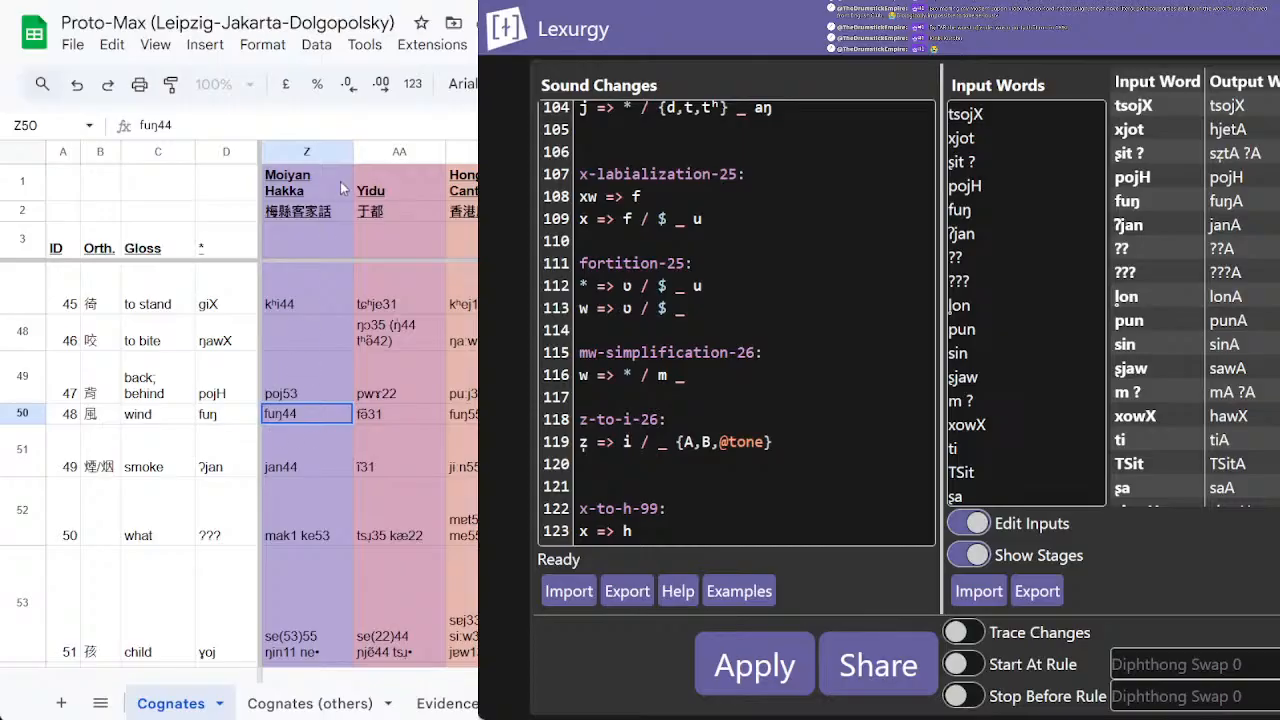
pyautogui.click(386, 424)
pyautogui.click(298, 422)
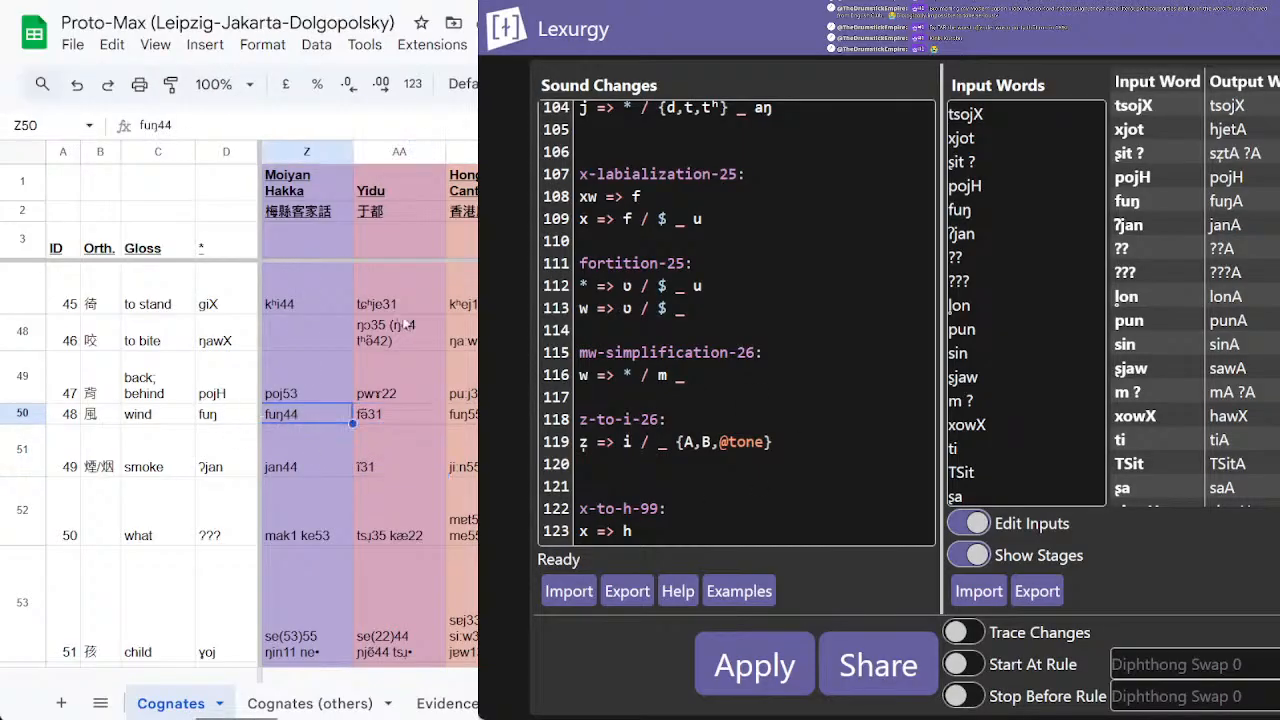
pyautogui.click(289, 448)
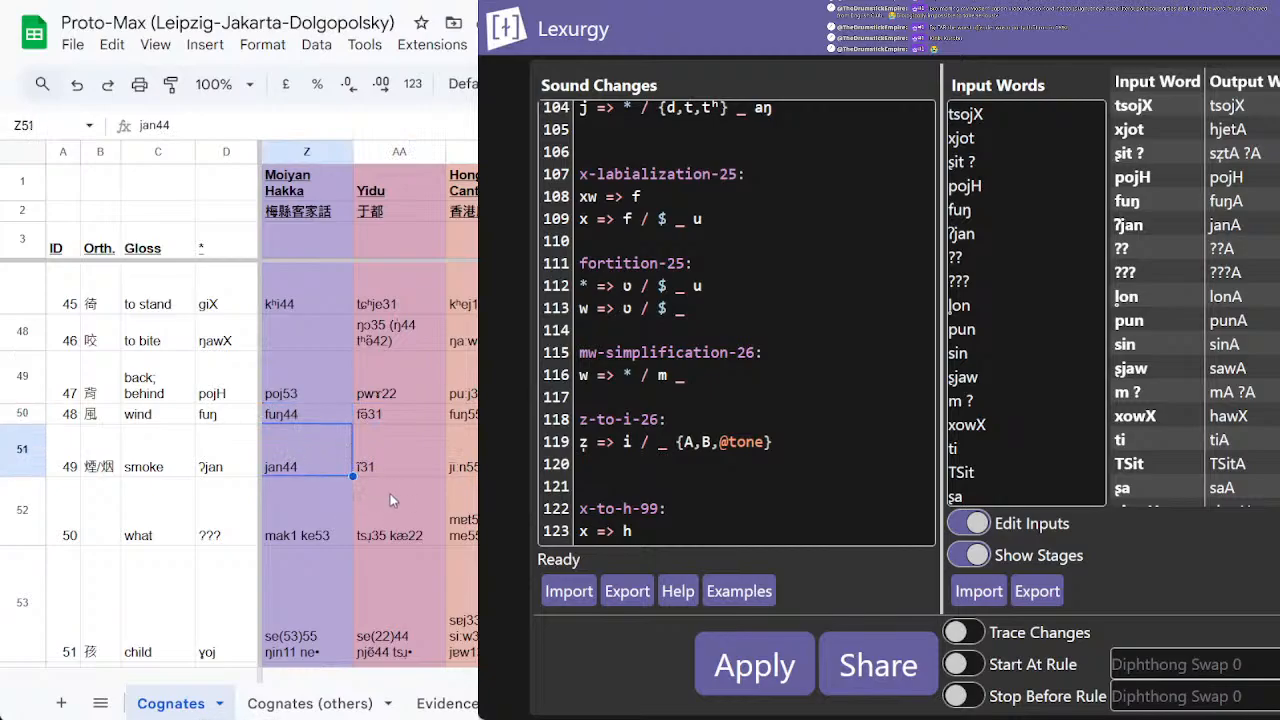
pyautogui.click(303, 421)
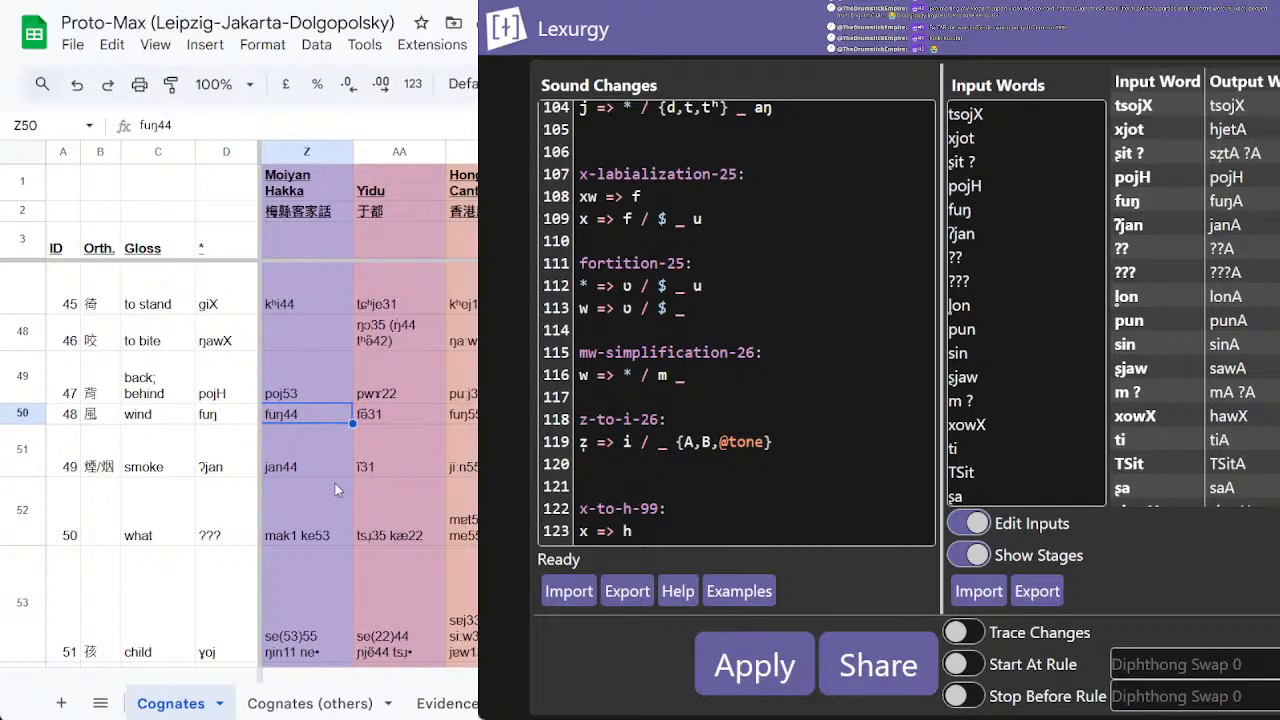
pyautogui.scroll(-3, 335, 483)
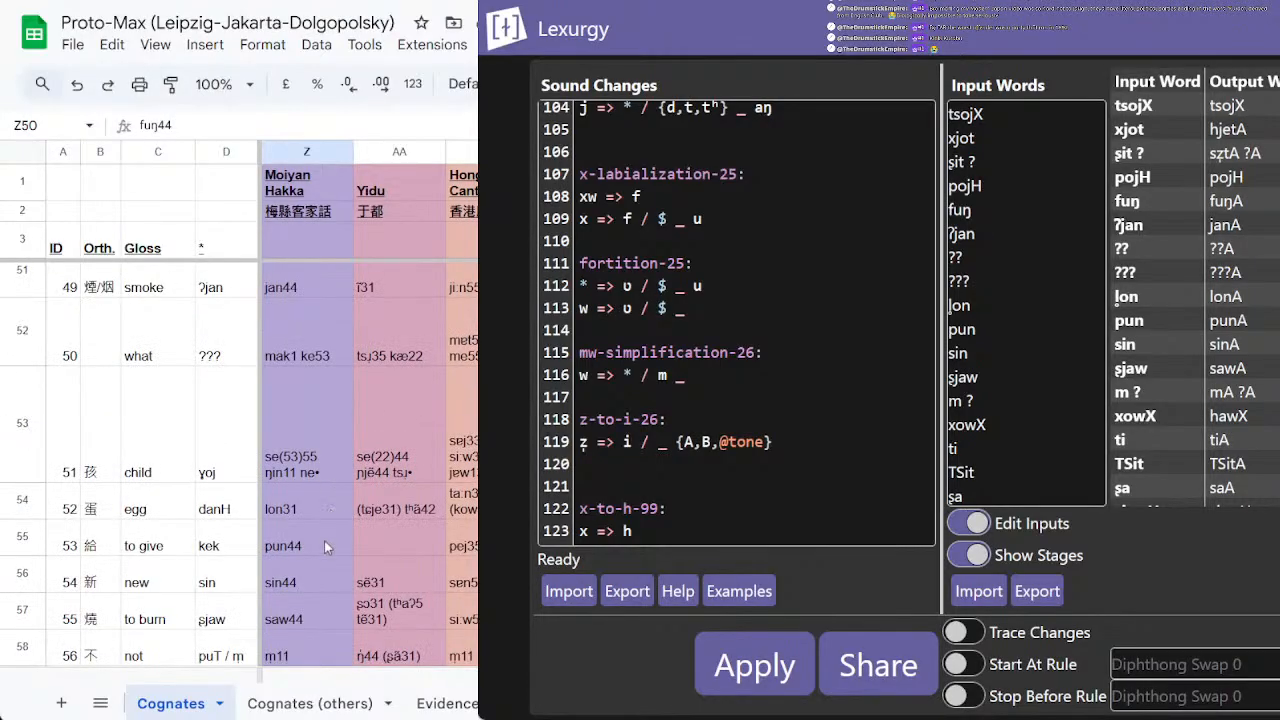
pyautogui.scroll(2, 324, 548)
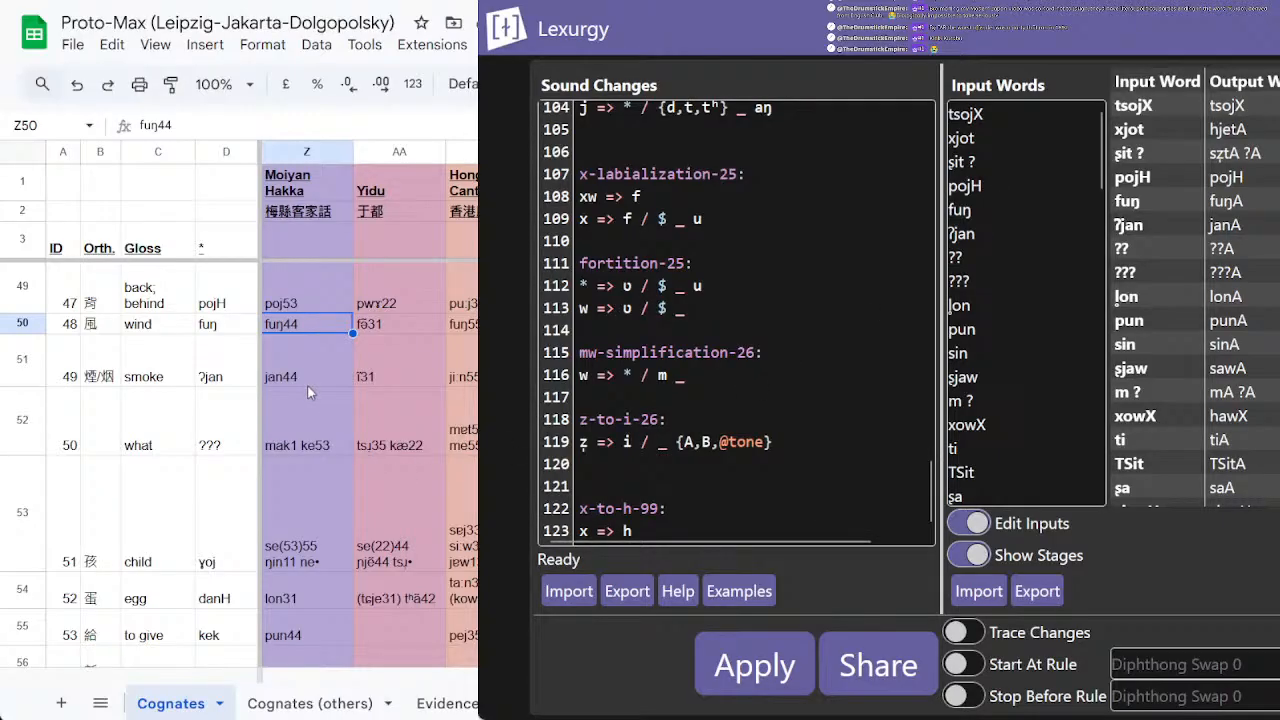
pyautogui.scroll(-2, 307, 387)
pyautogui.click(309, 414)
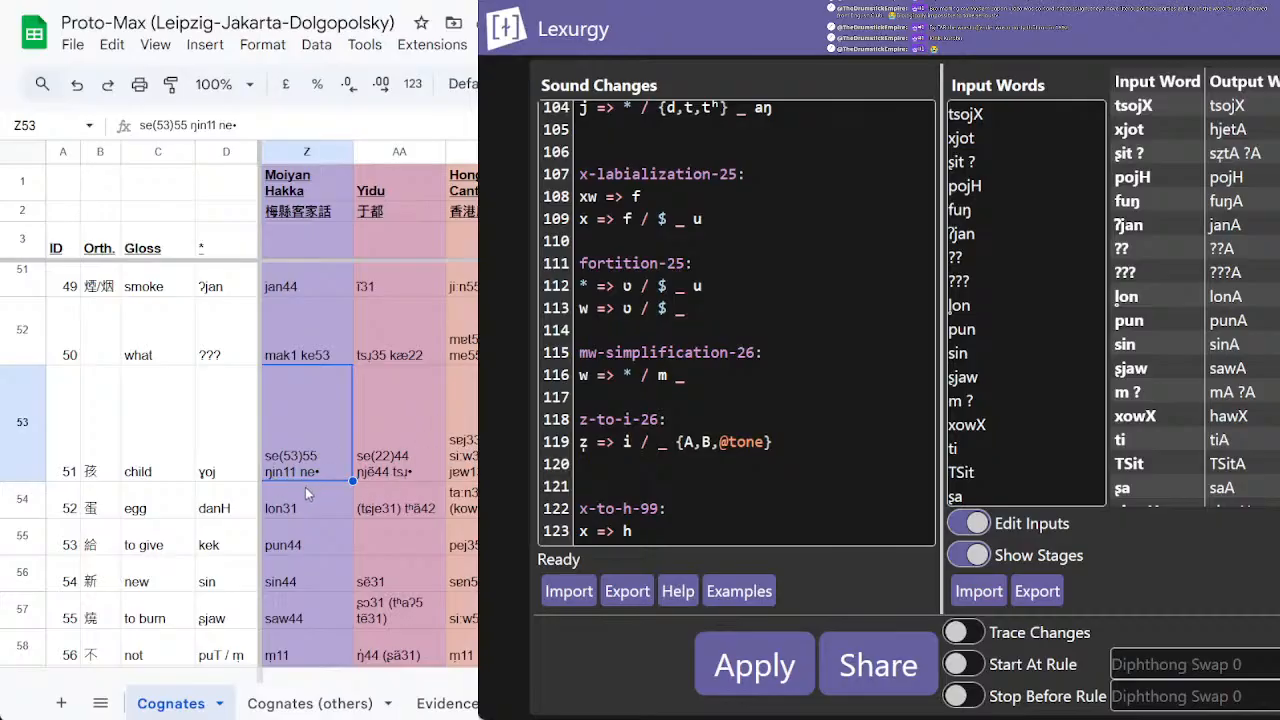
pyautogui.scroll(-1, 302, 489)
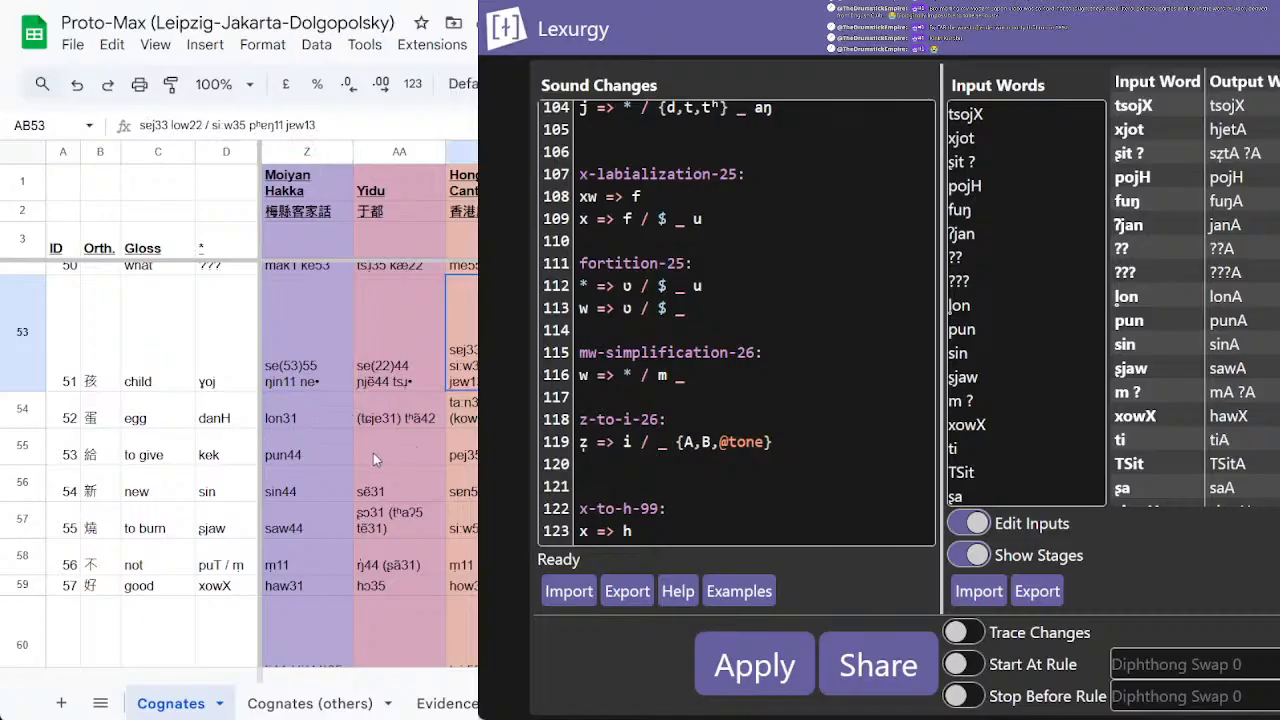
pyautogui.click(303, 405)
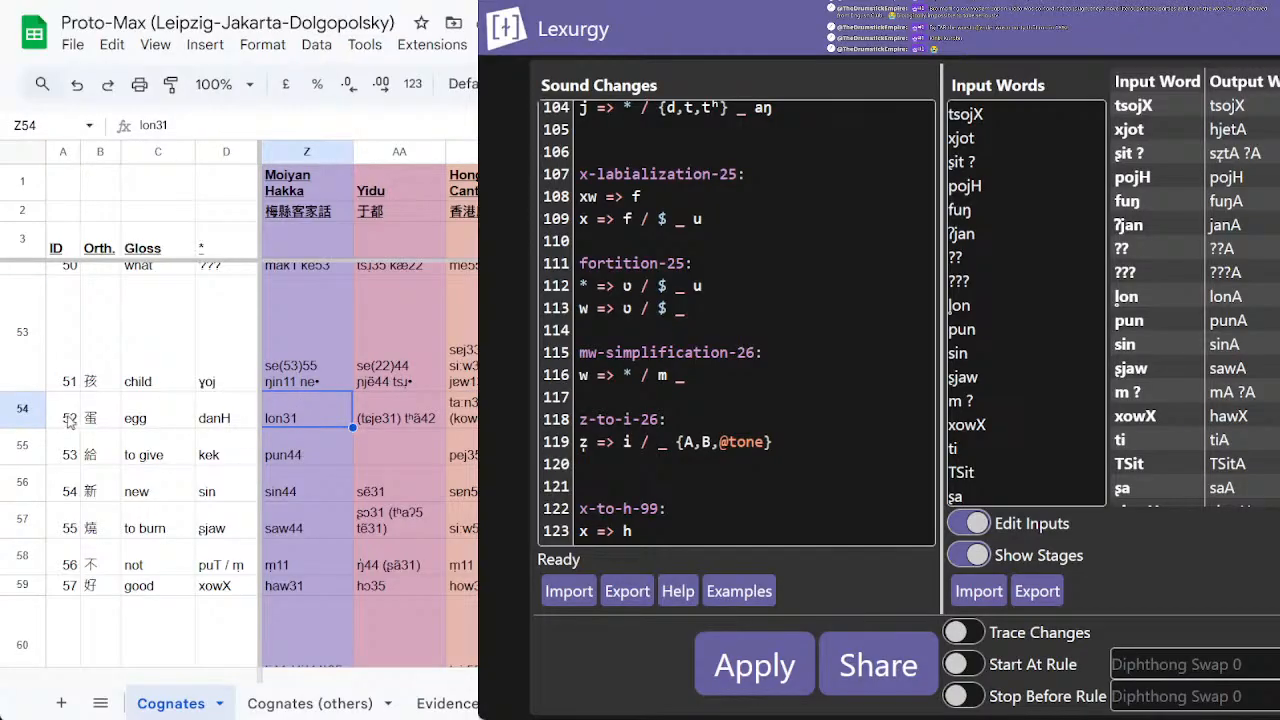
pyautogui.click(61, 416)
pyautogui.click(303, 405)
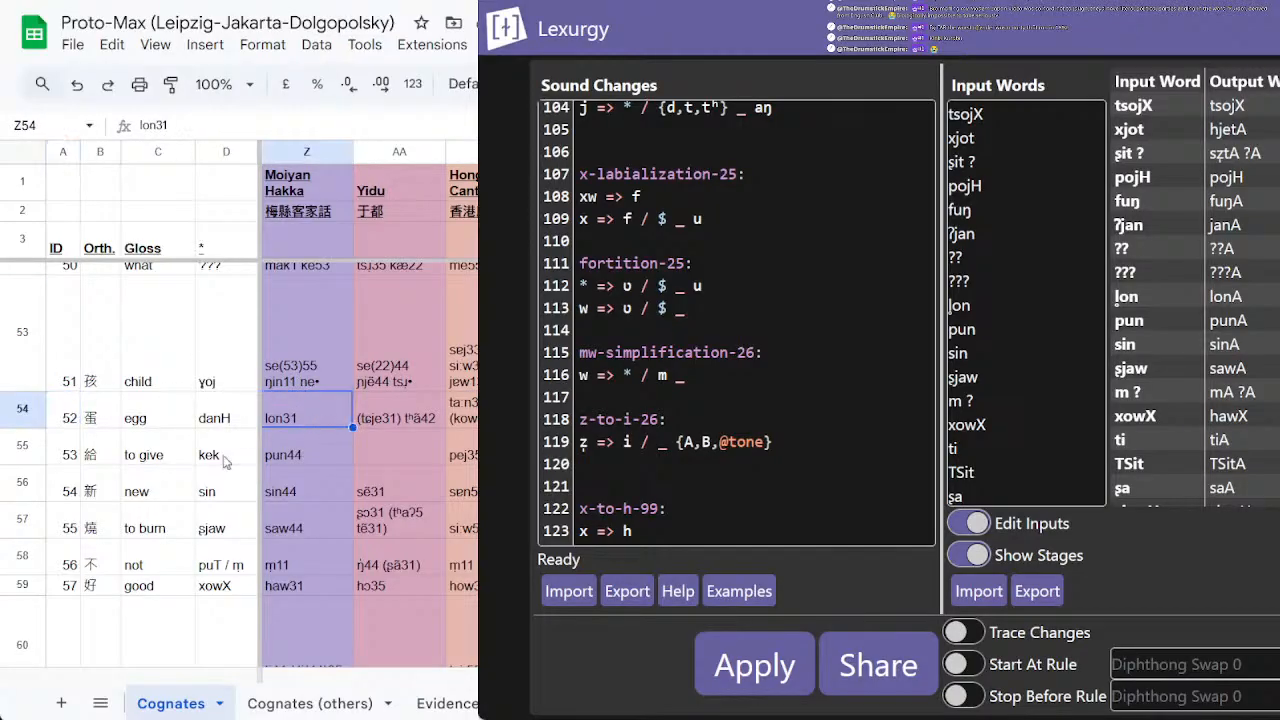
# Step: Add l̥onX as an alternative proto-form after danH for "egg", reusing the matching input word
pyautogui.doubleClick(240, 405)
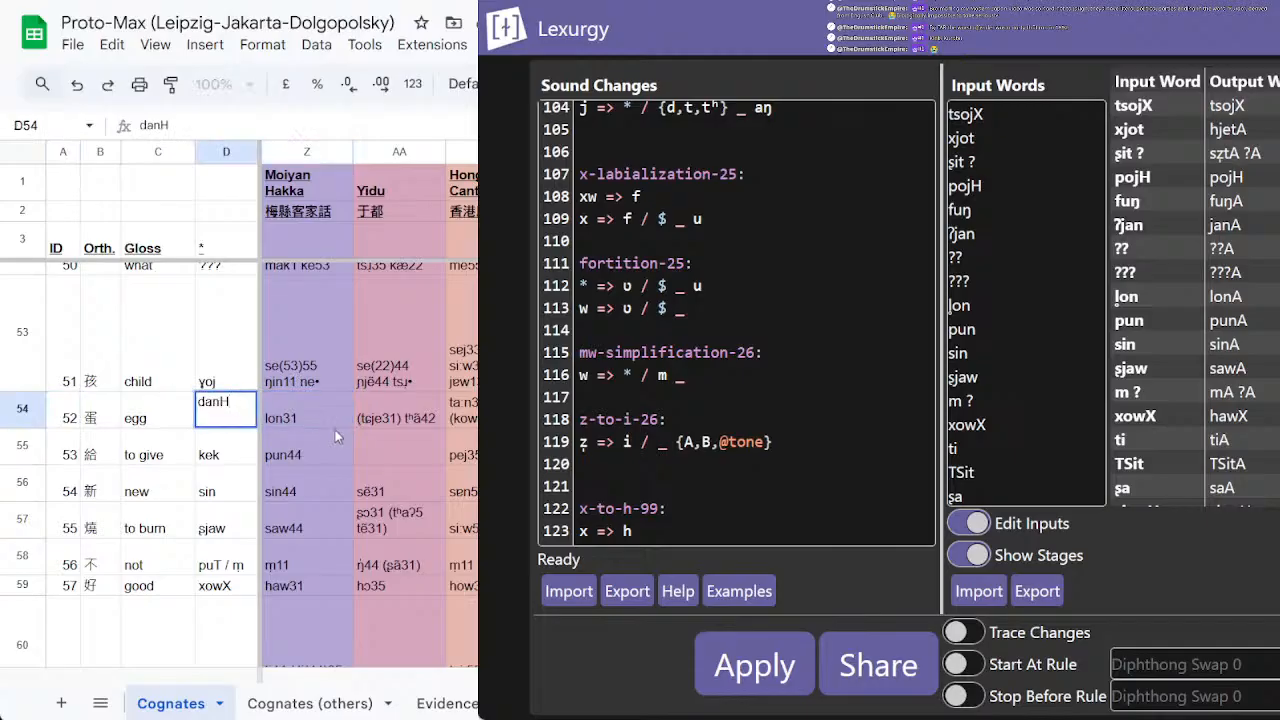
pyautogui.press('Escape')
pyautogui.write('/ l')
pyautogui.doubleClick(966, 304)
pyautogui.hotkey('ctrl', 'c')
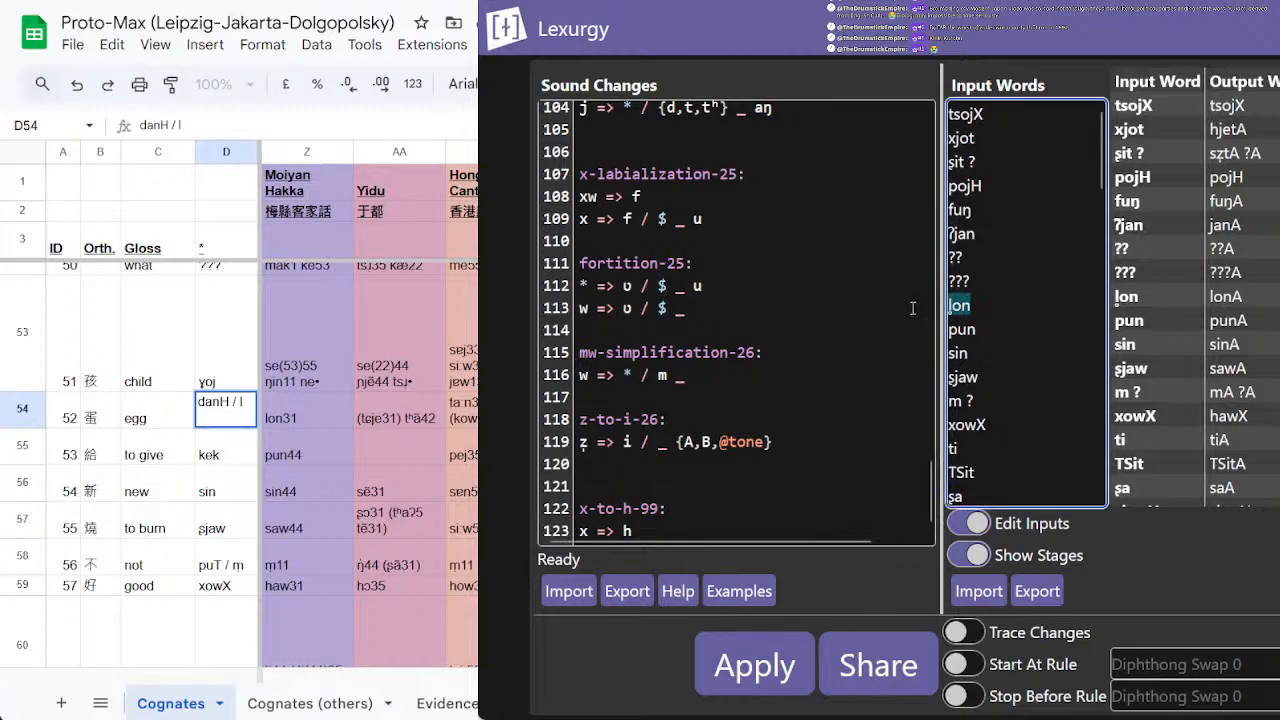
pyautogui.click(248, 405)
pyautogui.press('BackSpace')
pyautogui.hotkey('ctrl', 'v')
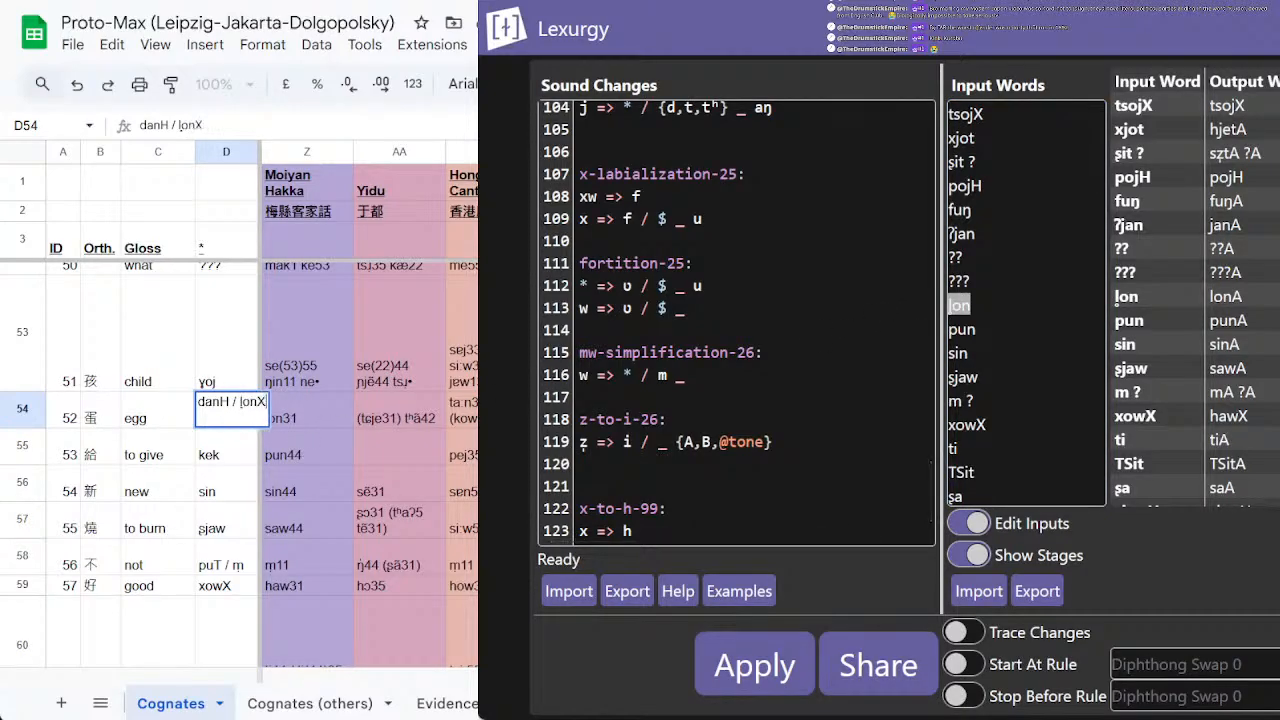
pyautogui.write('X')
pyautogui.press('Return')
# Step: Change the input word l̥on to l̥onX and reapply the sound changes
pyautogui.click(1012, 311)
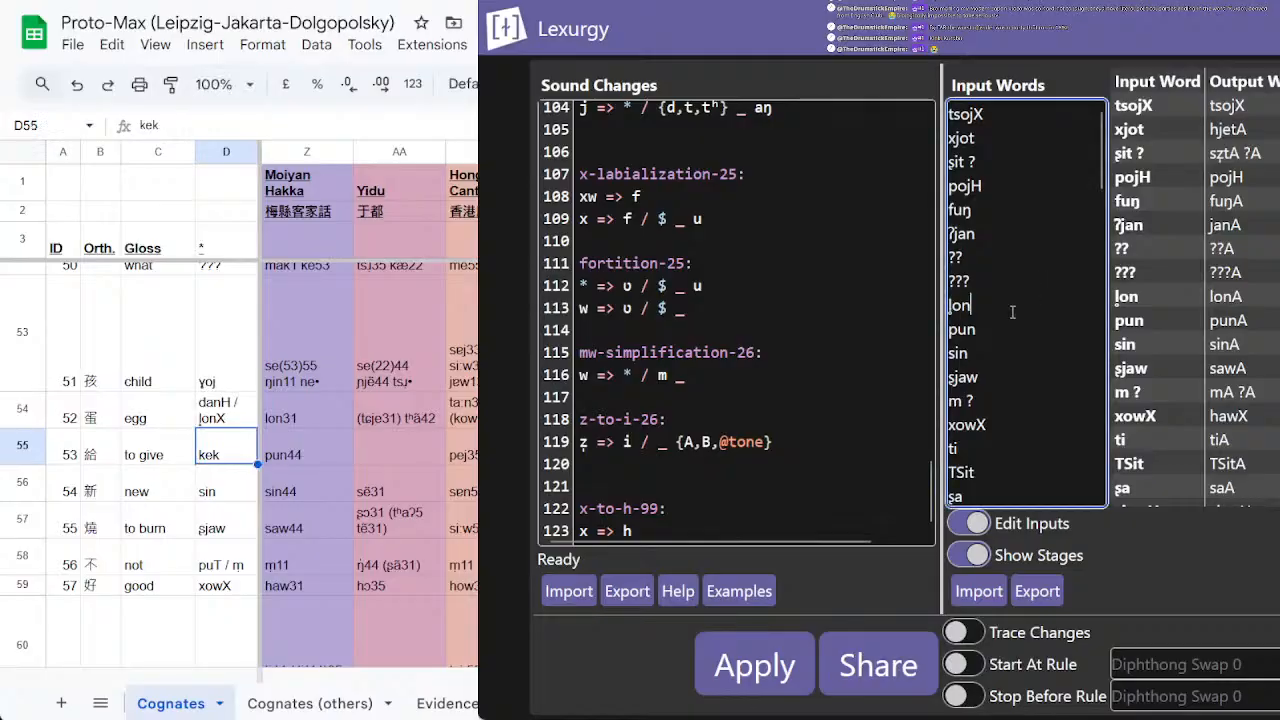
pyautogui.write('X')
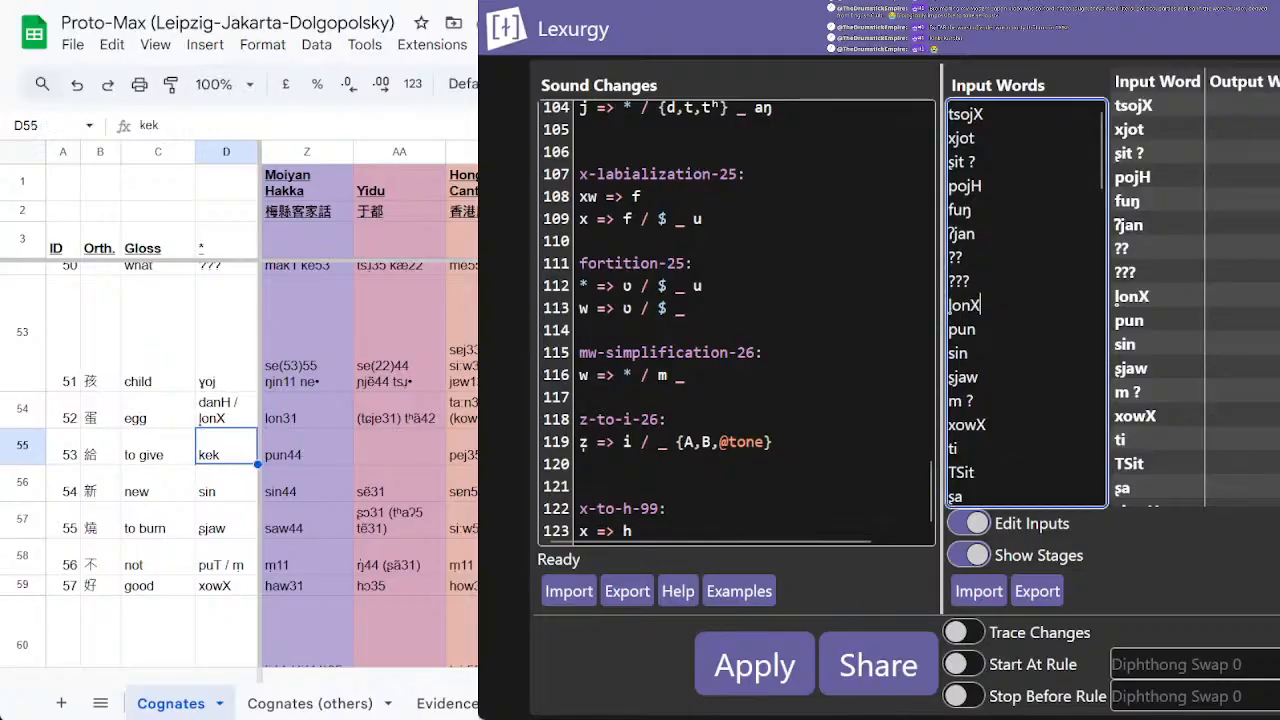
pyautogui.click(726, 688)
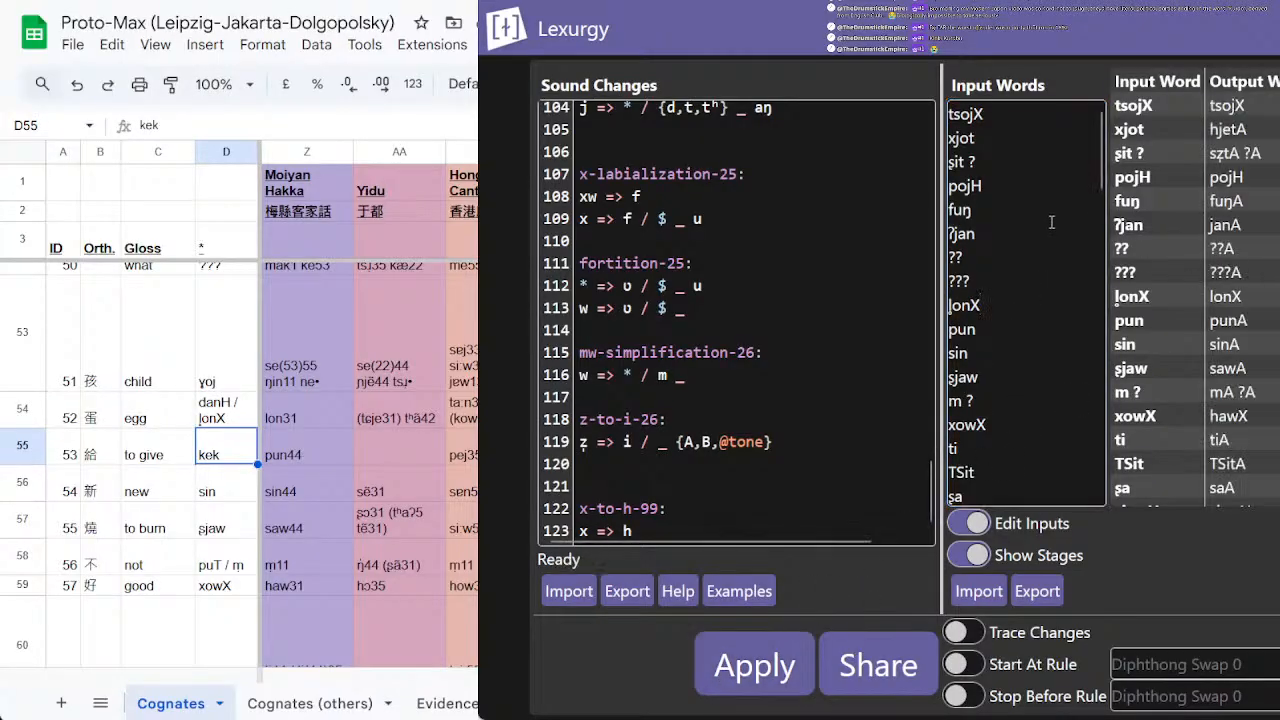
# Step: Delete the checked input words from fuŋ through l̥onX and rerun the sound changes on the remaining list
pyautogui.moveTo(1008, 182); pyautogui.dragTo(1035, 308)
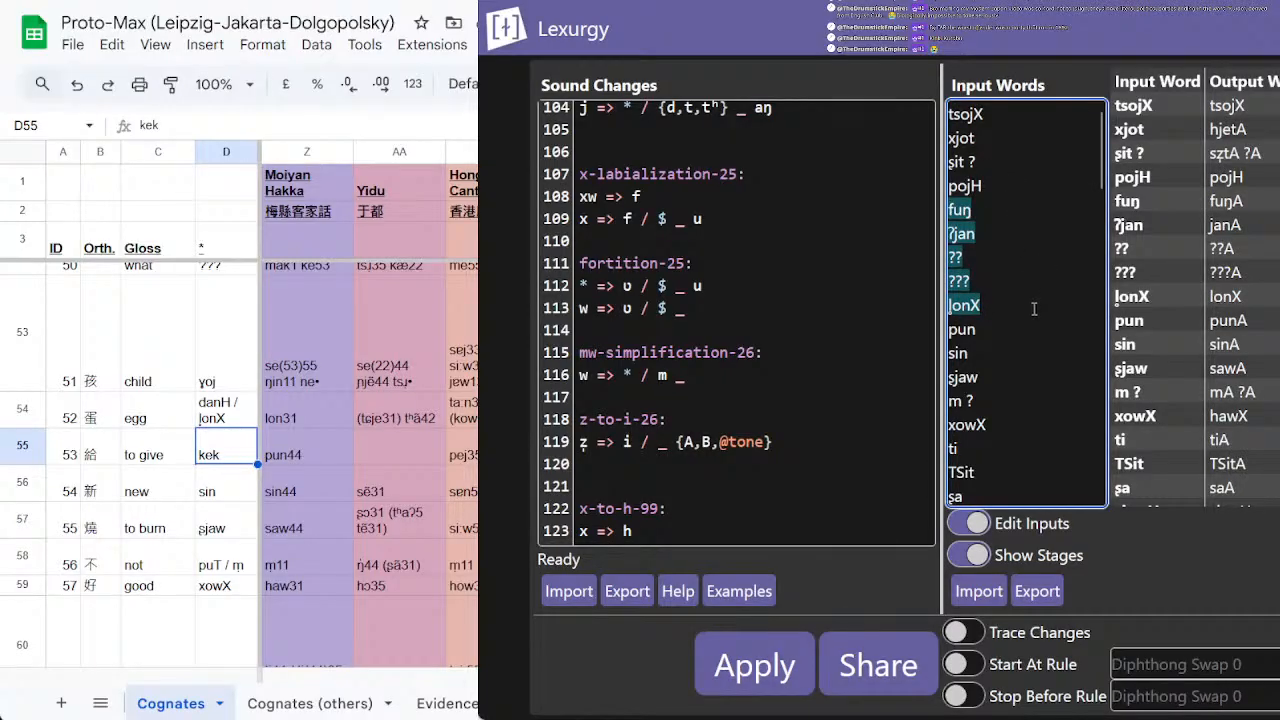
pyautogui.press('BackSpace')
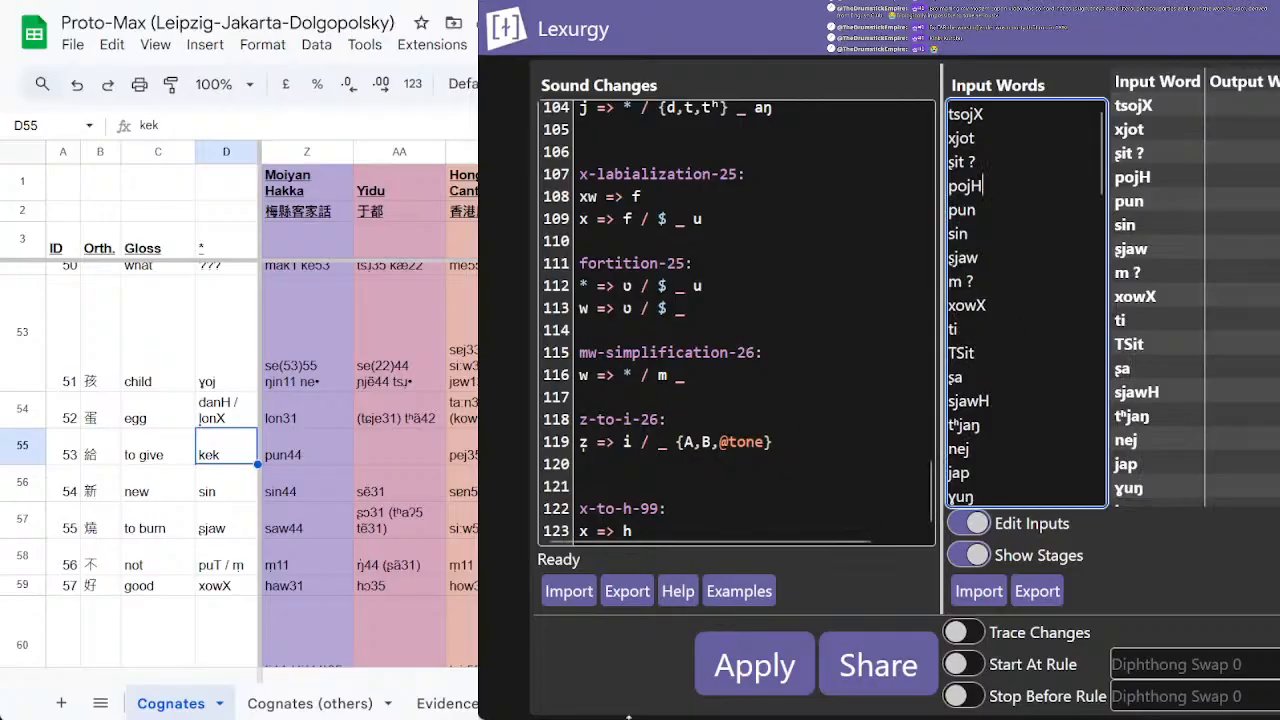
pyautogui.click(755, 665)
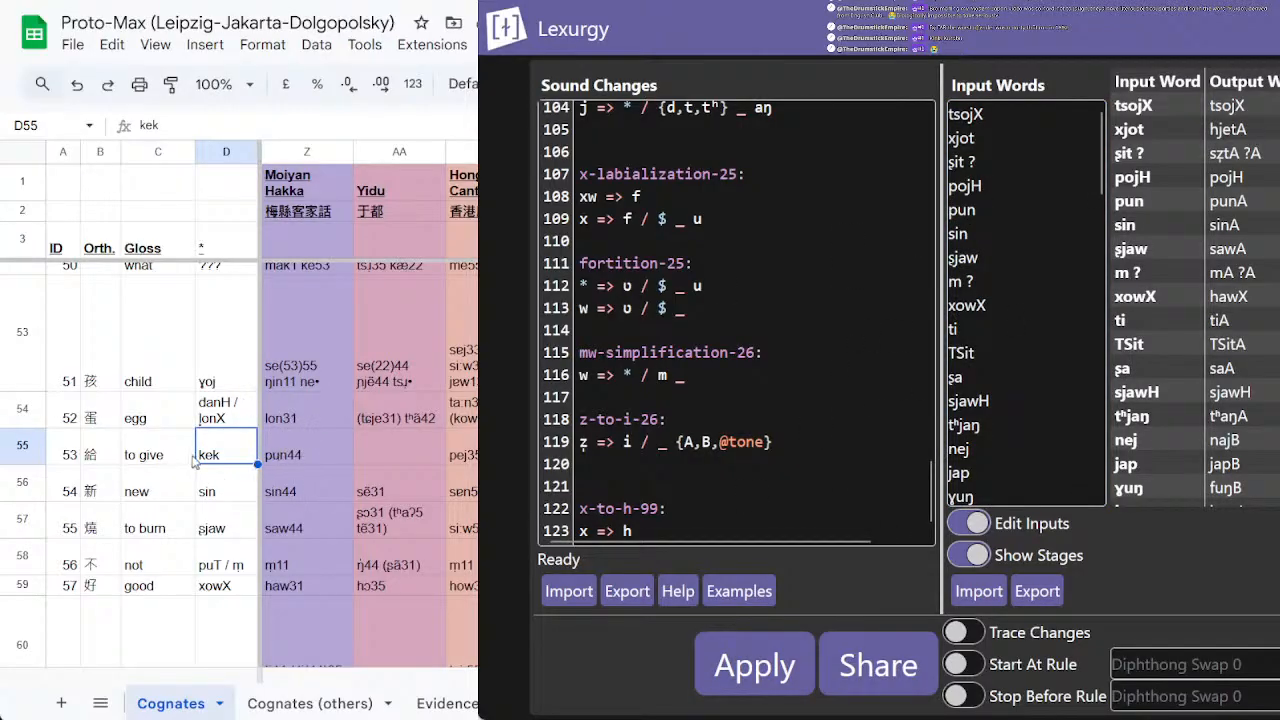
# Step: Add pun and piX as alternative proto-forms after kek for "to give"
pyautogui.doubleClick(227, 456)
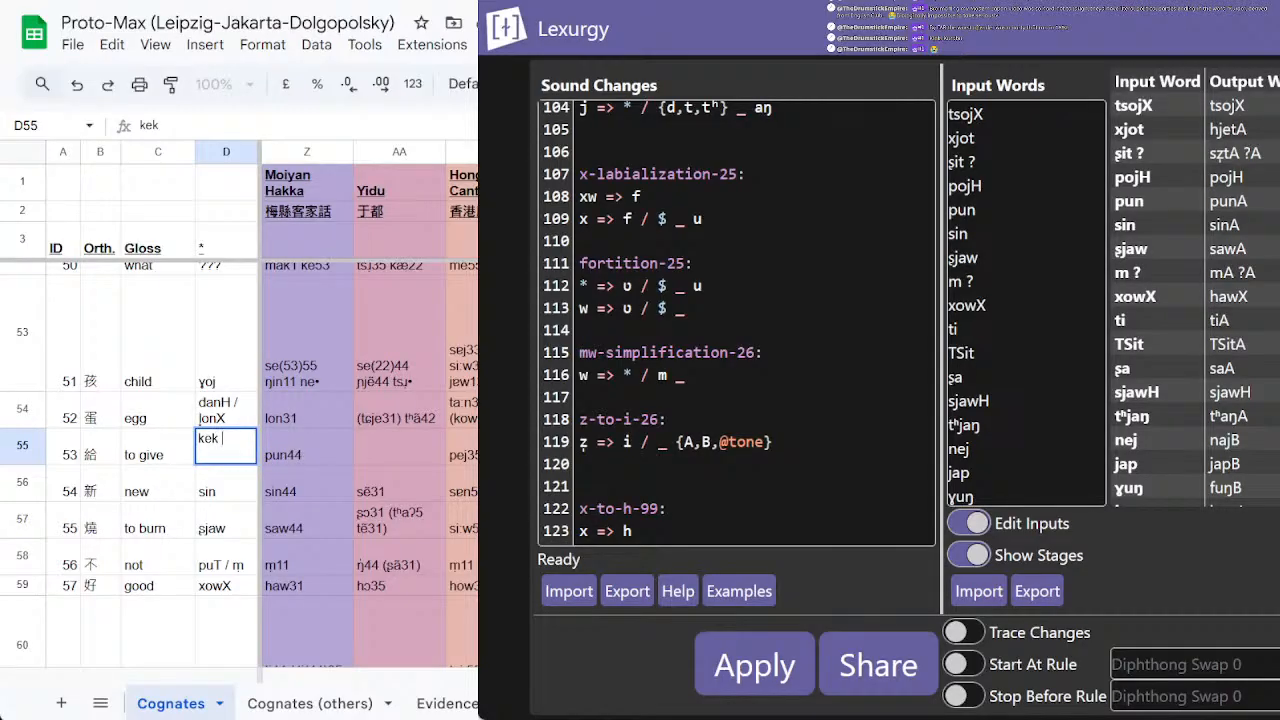
pyautogui.write('/ pun')
pyautogui.press('Return')
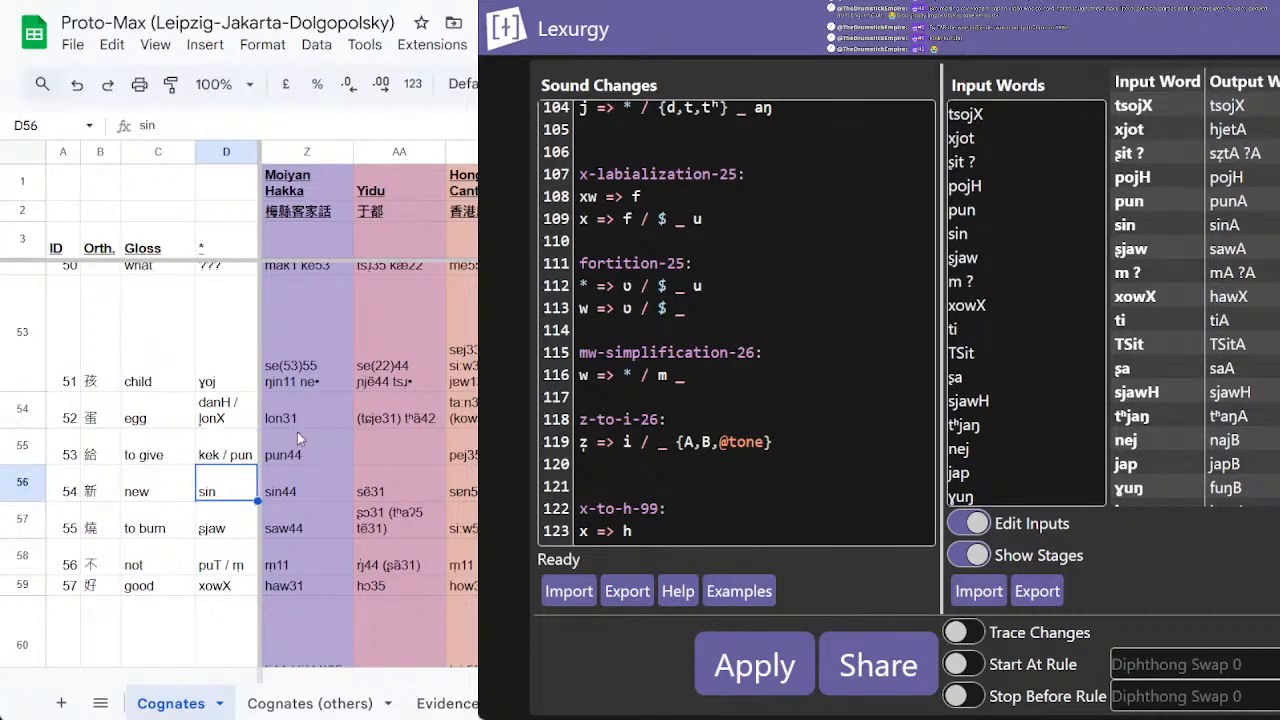
pyautogui.doubleClick(244, 450)
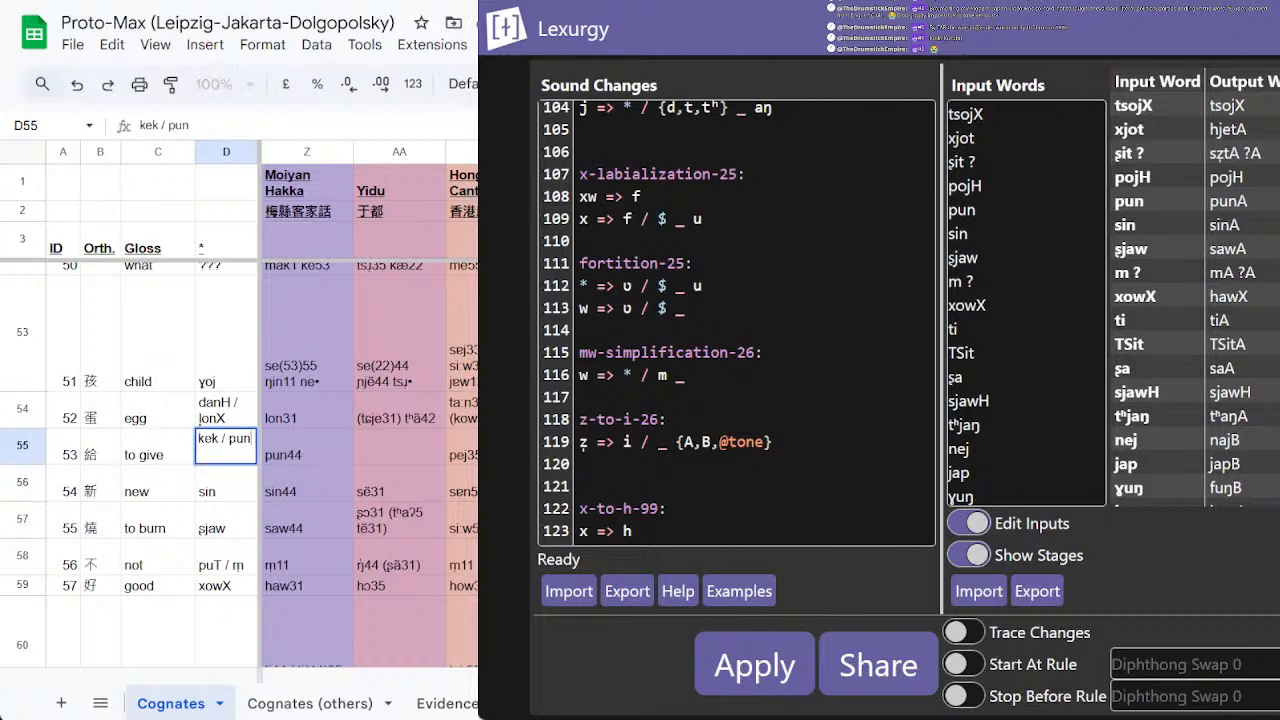
pyautogui.write('/ pi')
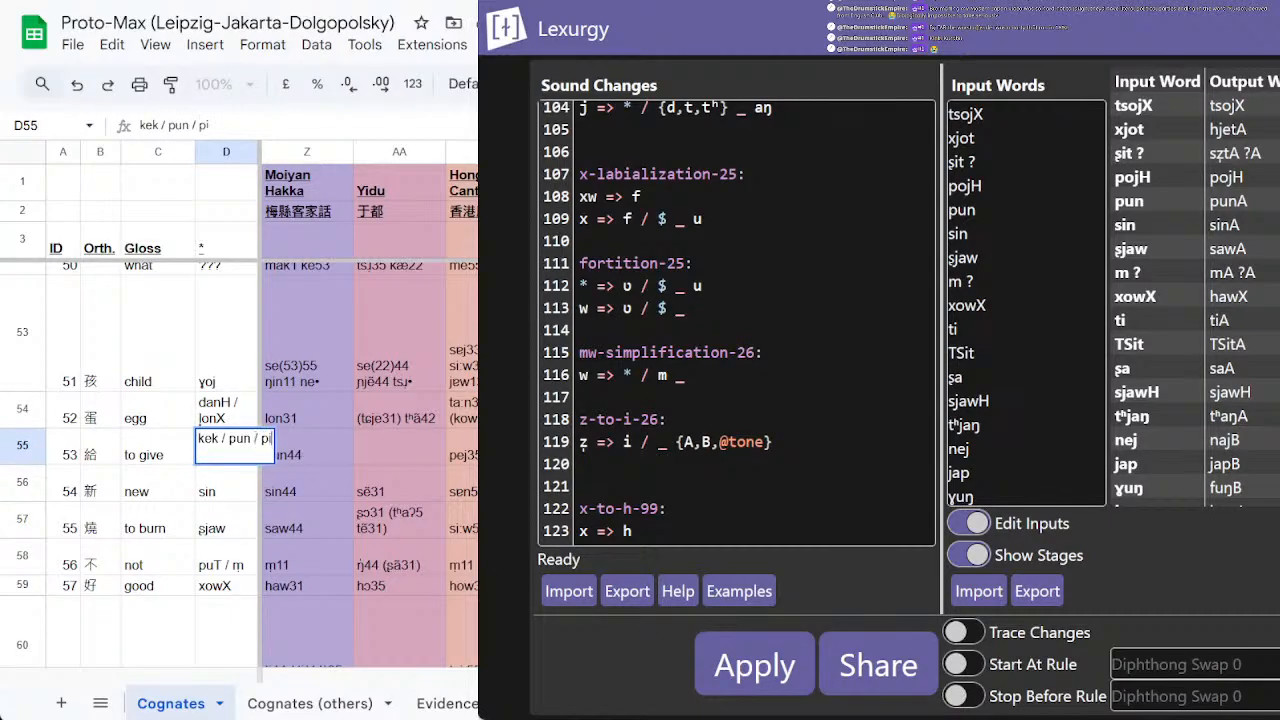
pyautogui.write('X')
pyautogui.press('Return')
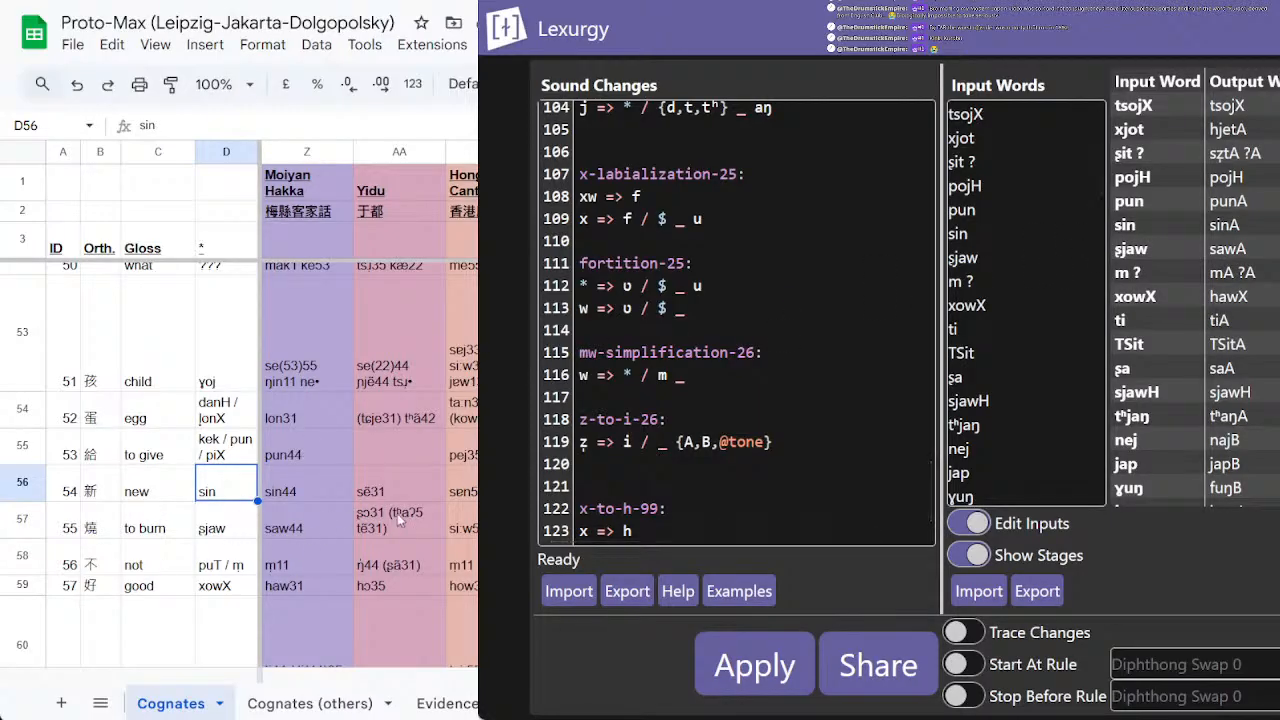
# Step: Try replacing the input word "m ?" for "not" with mu, undo the replacement, and reapply the sound changes
pyautogui.scroll(-1, 400, 470)
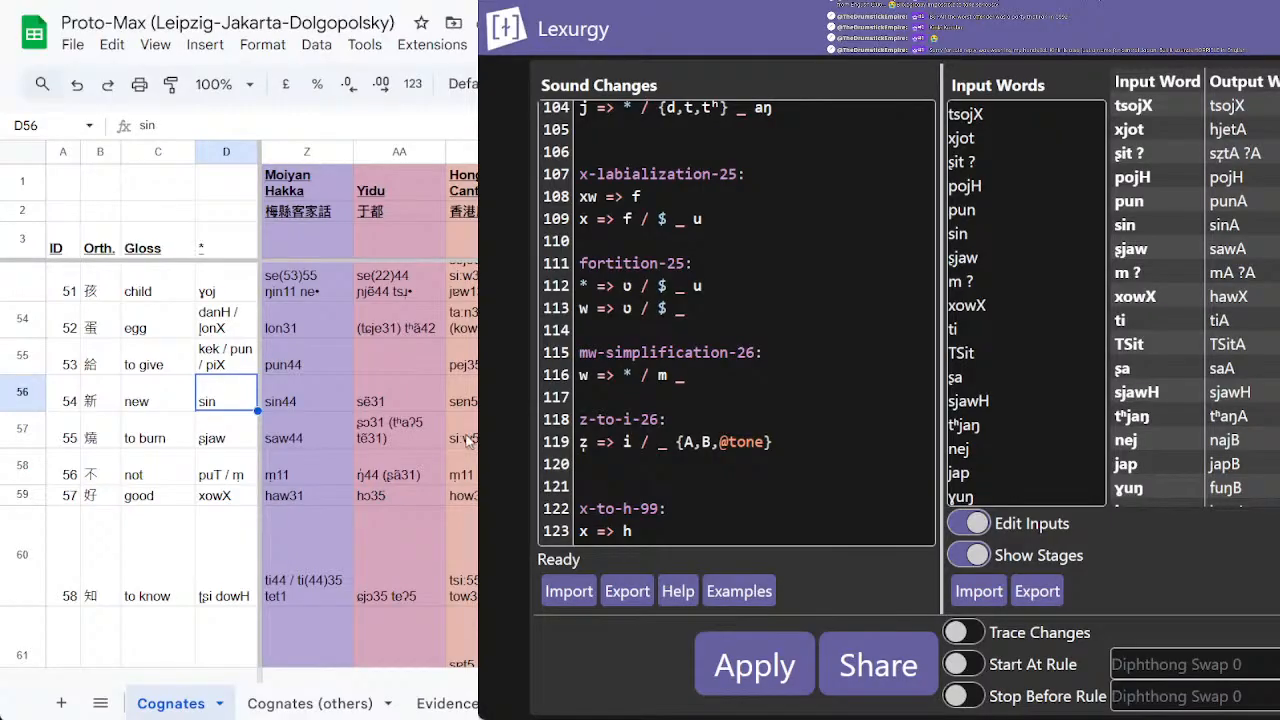
pyautogui.click(425, 470)
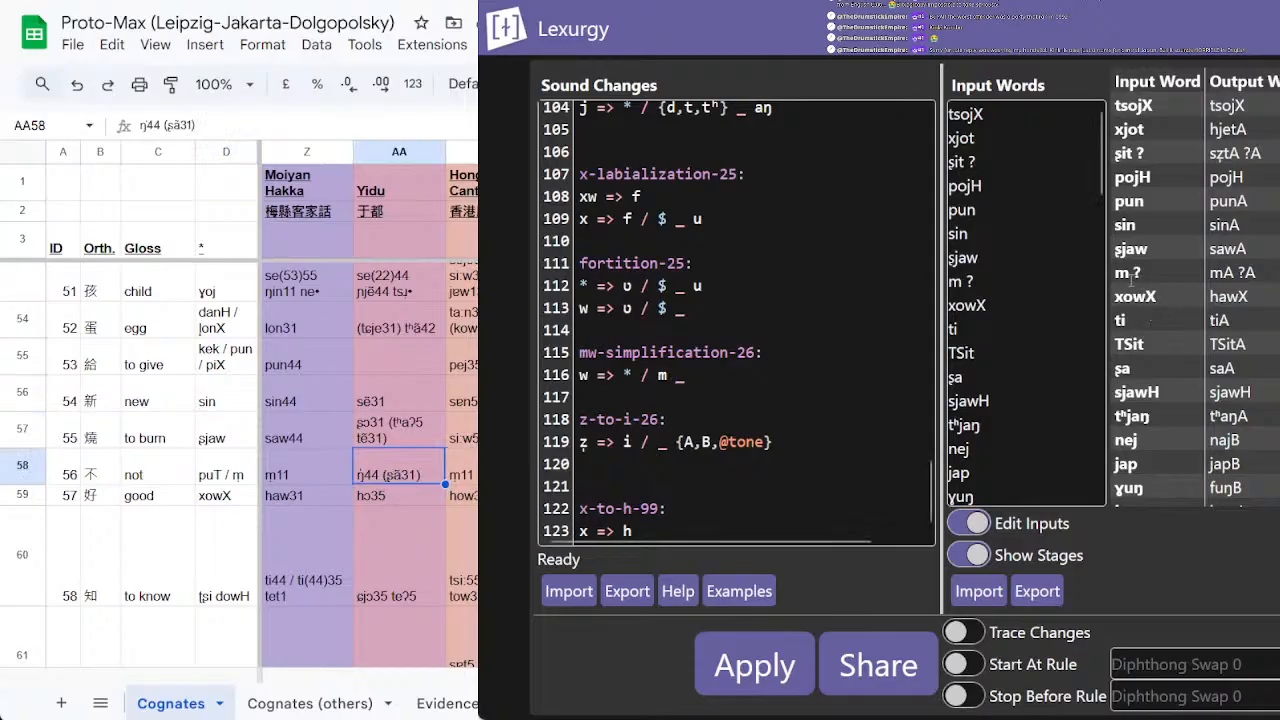
pyautogui.click(977, 281)
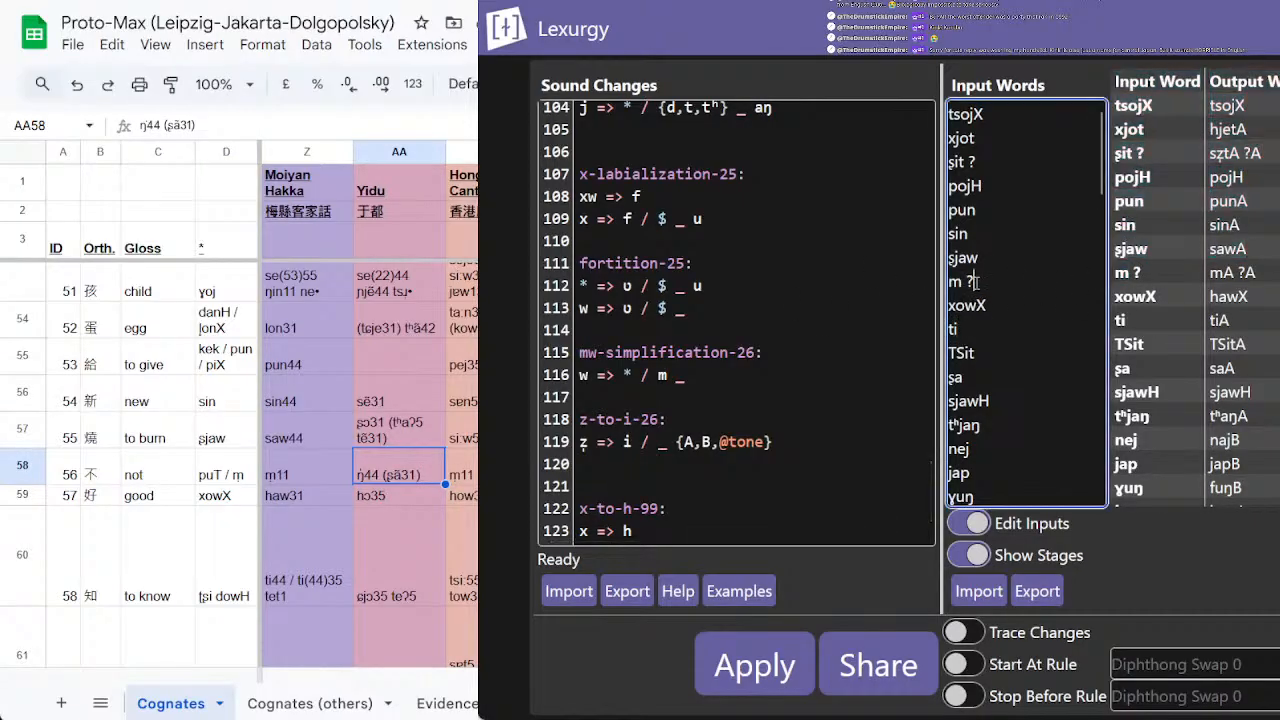
pyautogui.moveTo(977, 281); pyautogui.dragTo(962, 290)
pyautogui.write('u')
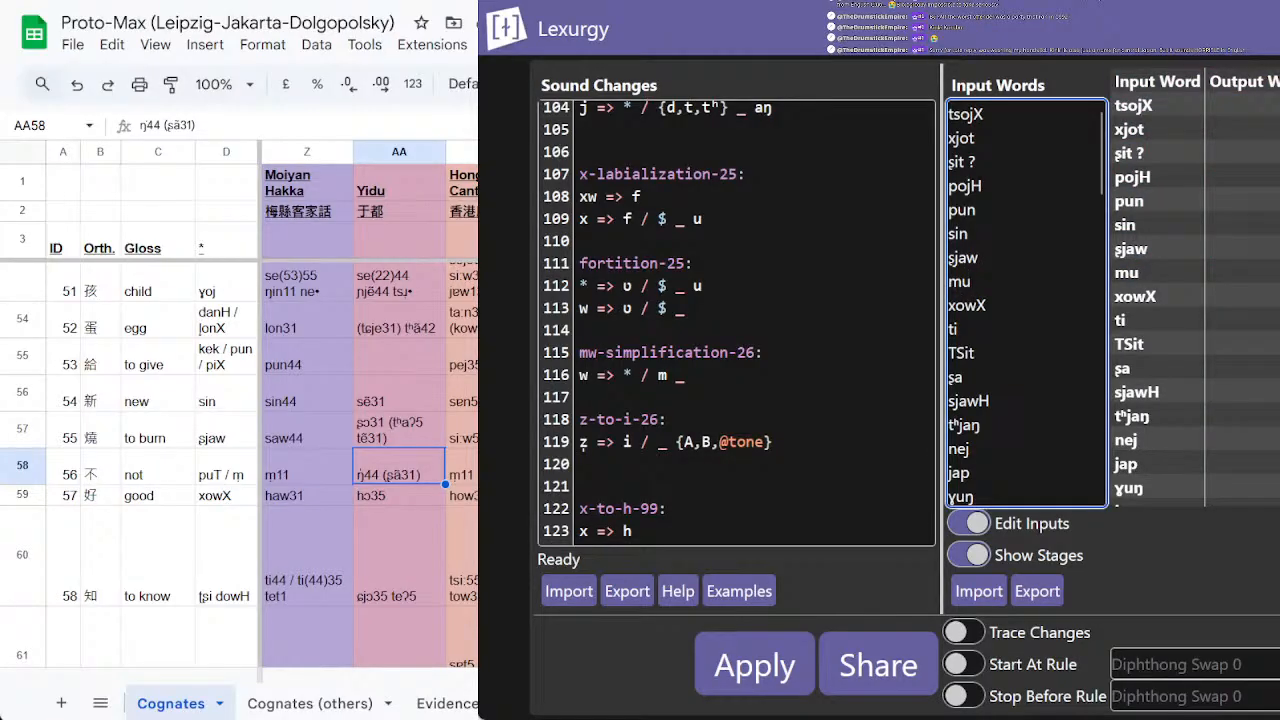
pyautogui.hotkey('ctrl', 'z')
pyautogui.click(758, 665)
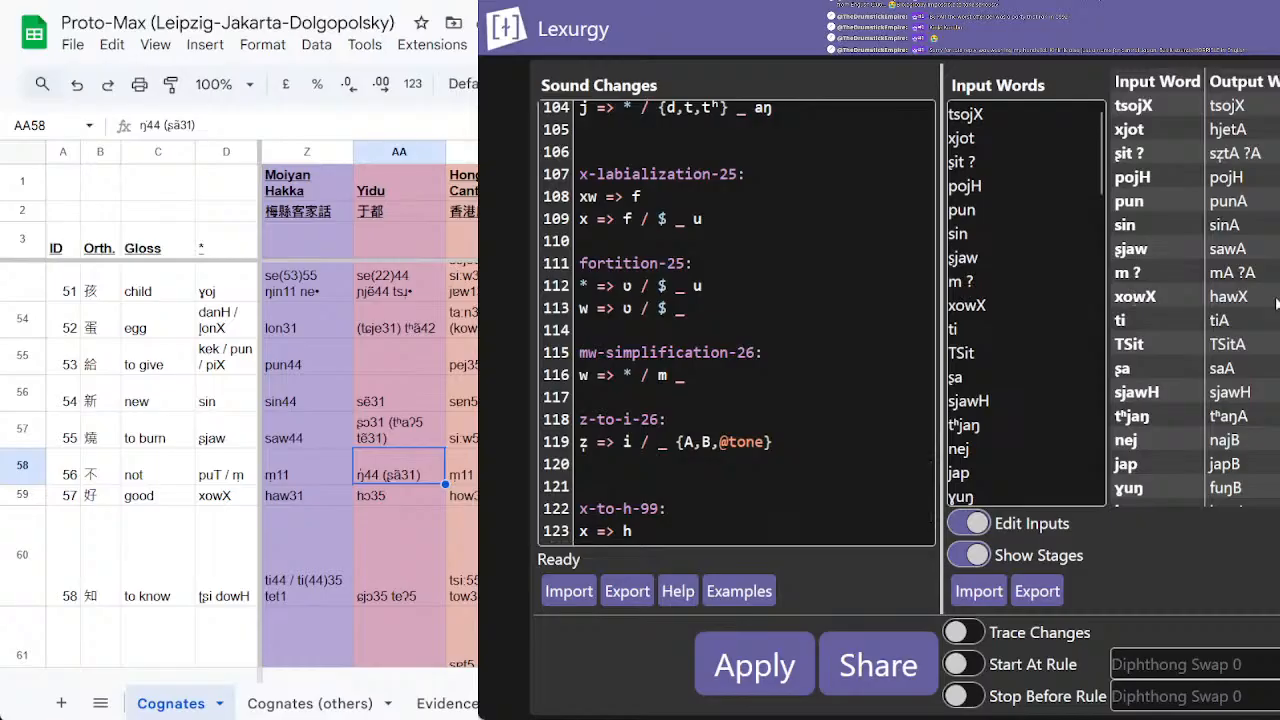
# Step: Compare the attested Moiyan Hakka entries for "not" and "good" with their proto-forms and sound-change outputs
pyautogui.click(319, 475)
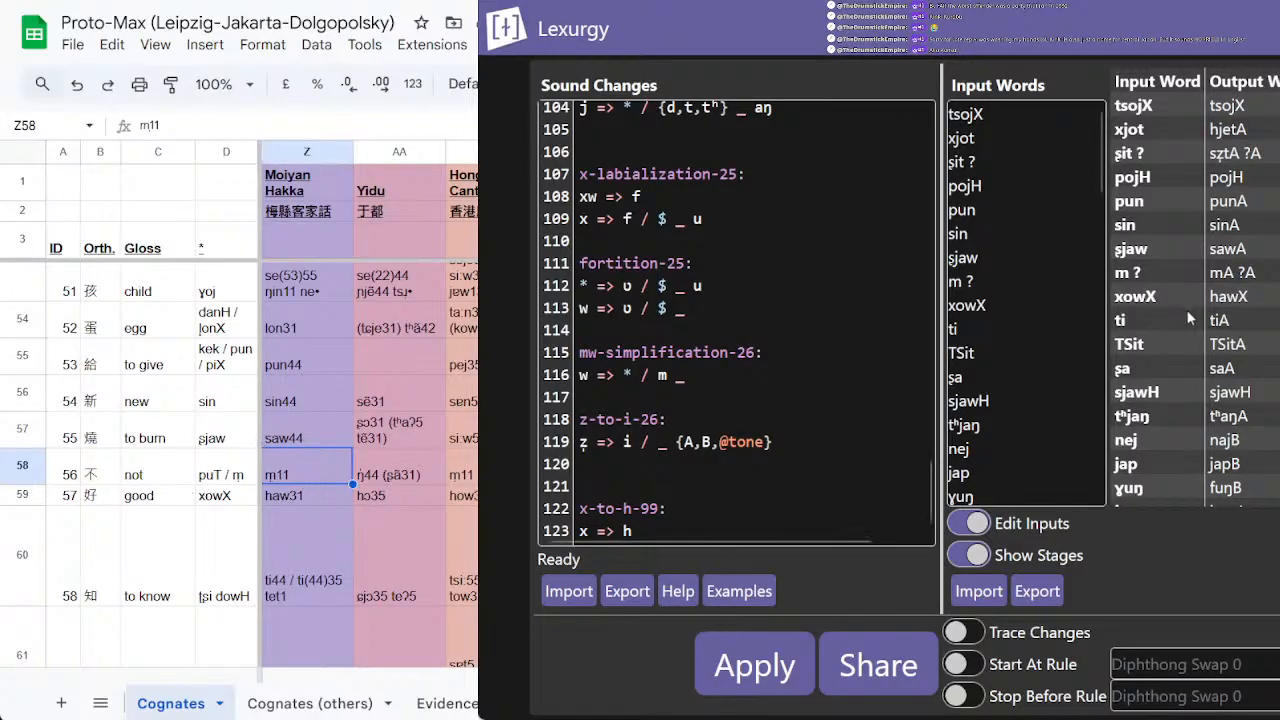
pyautogui.doubleClick(310, 476)
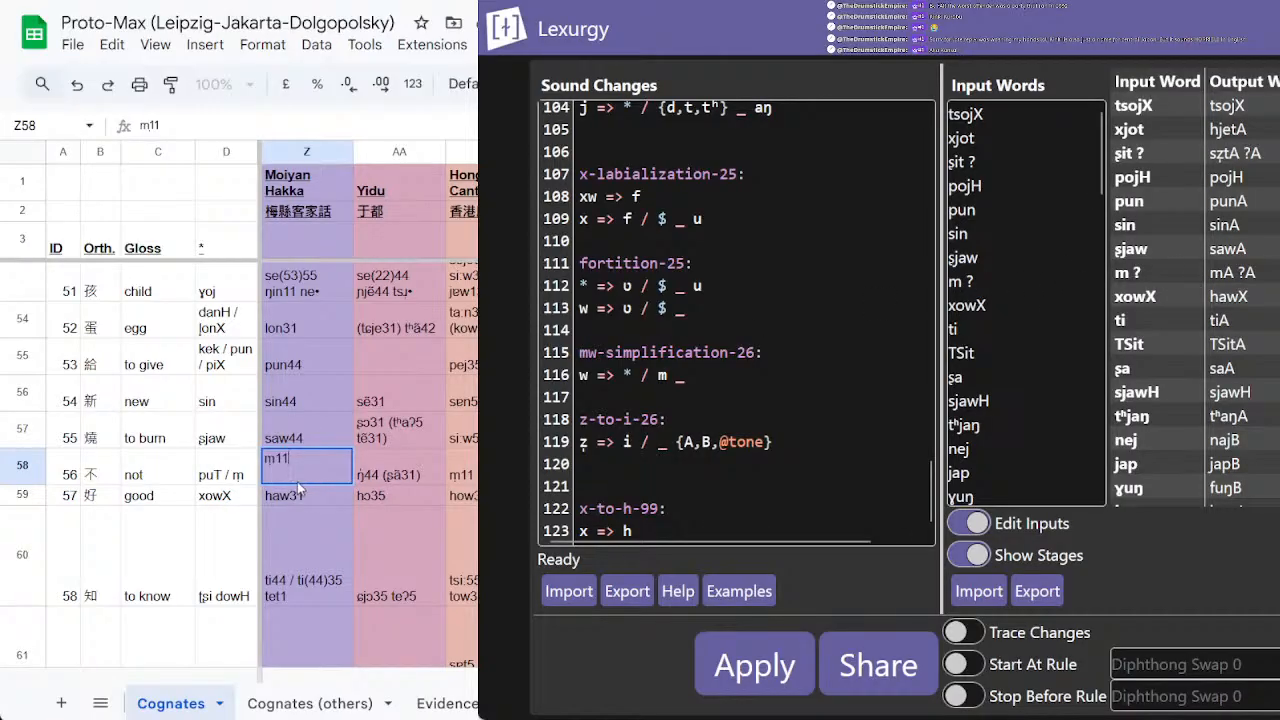
pyautogui.click(303, 550)
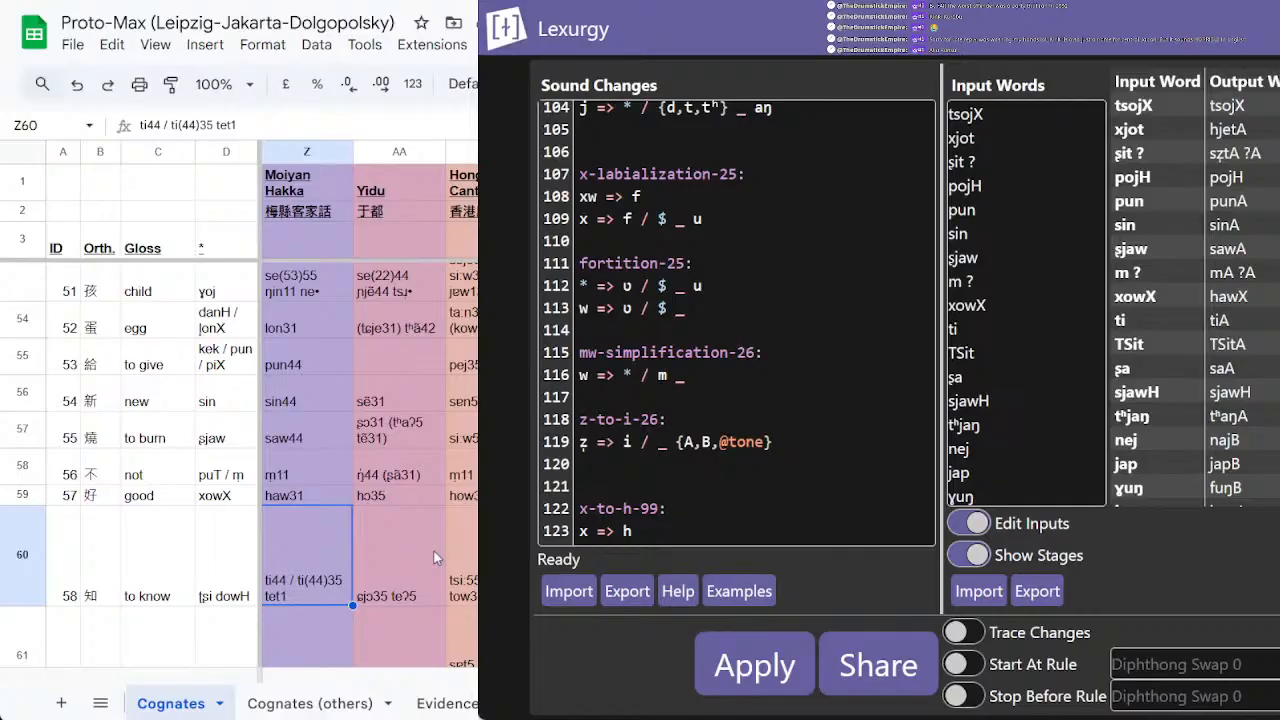
pyautogui.click(309, 476)
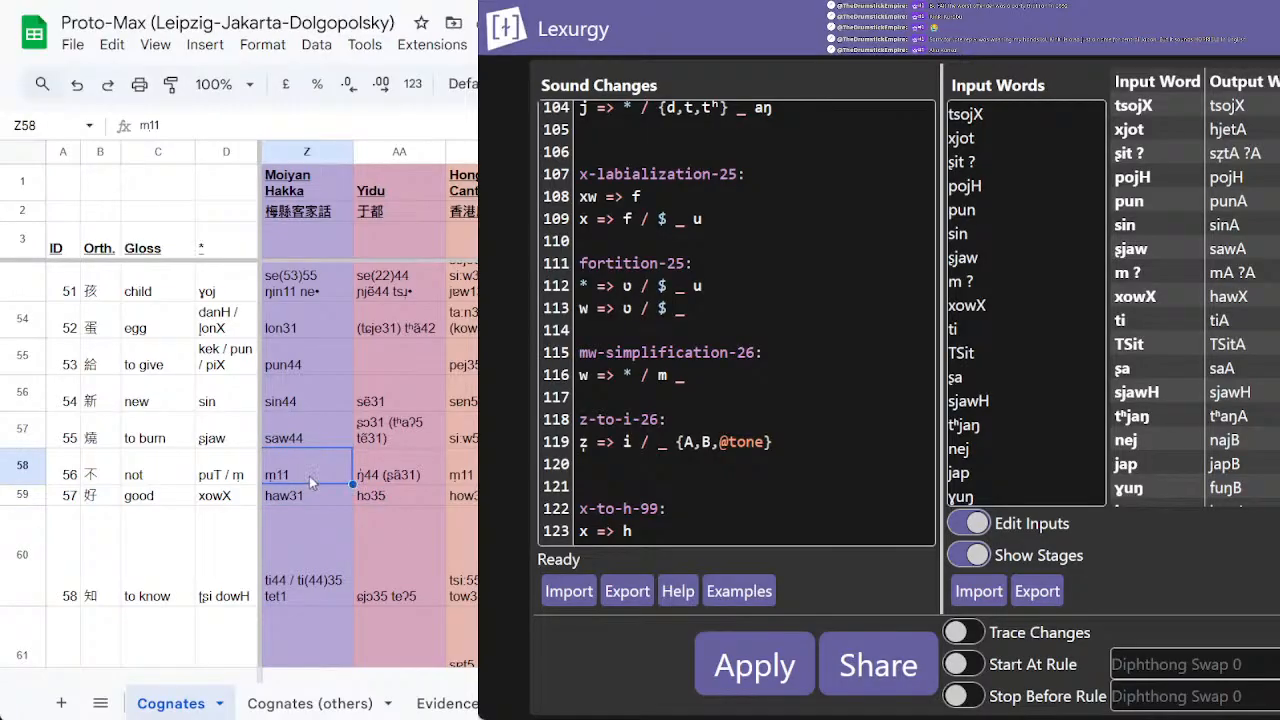
pyautogui.click(313, 495)
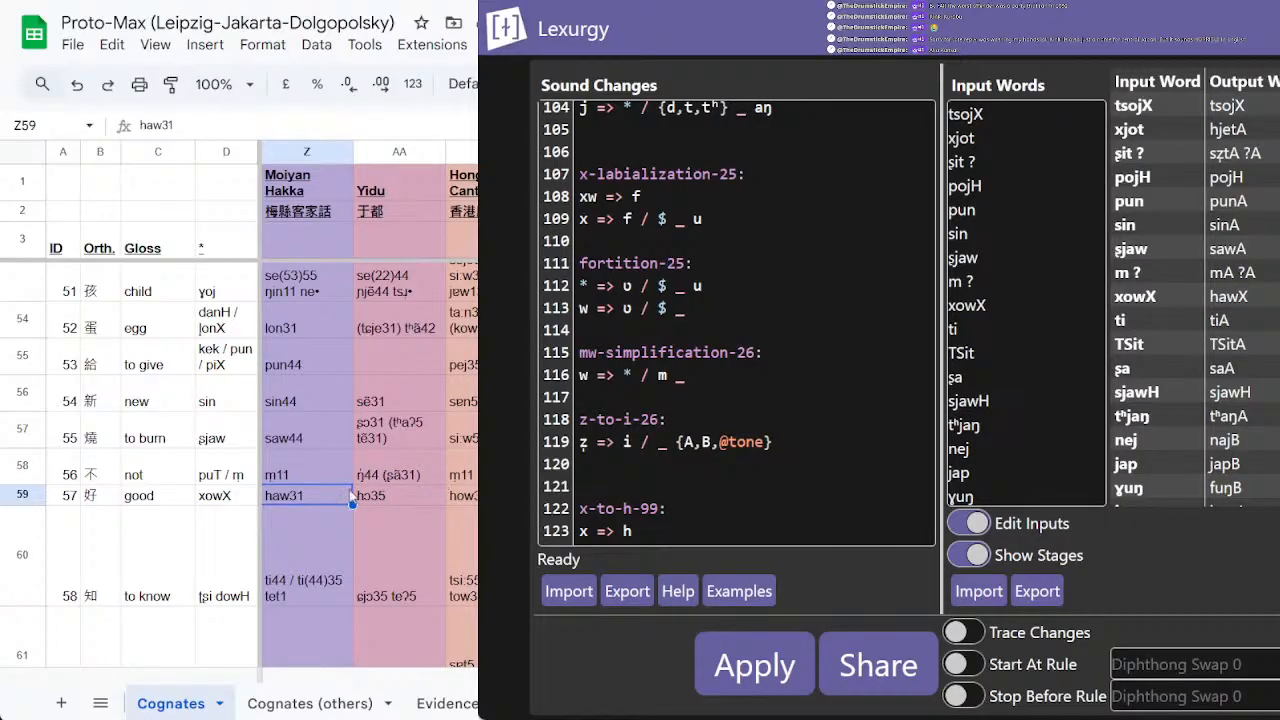
pyautogui.click(217, 497)
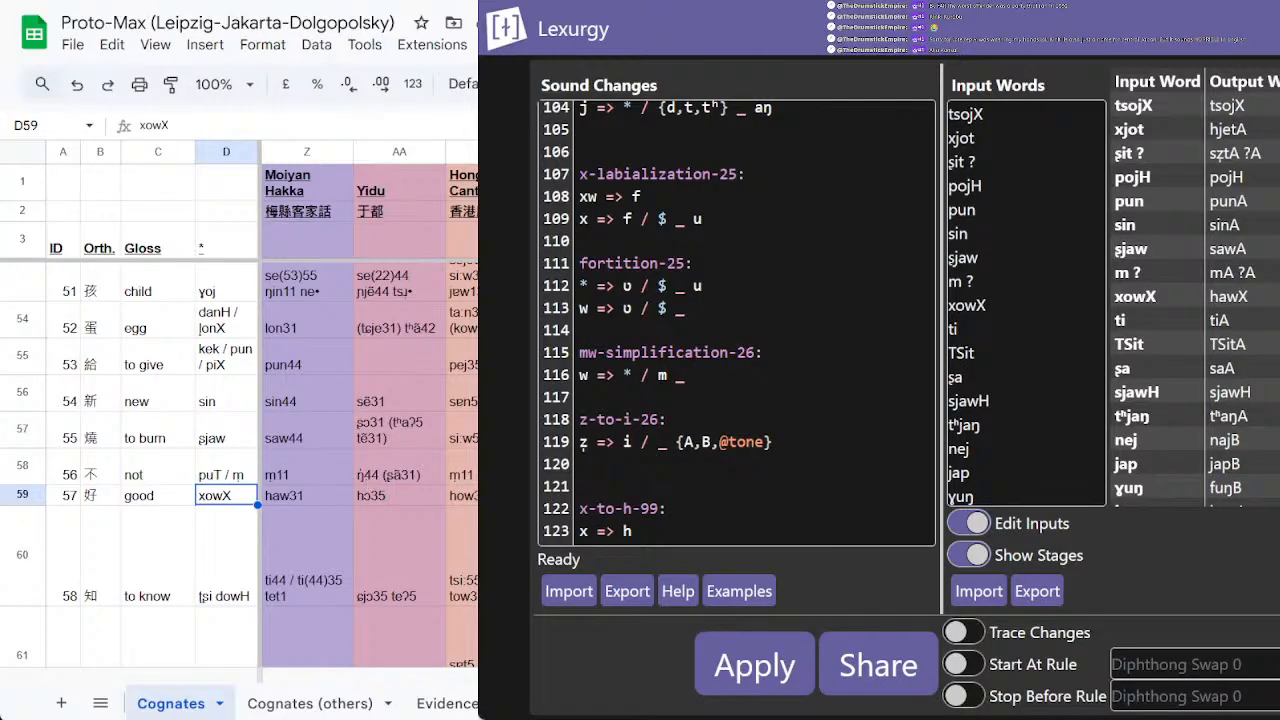
pyautogui.click(307, 464)
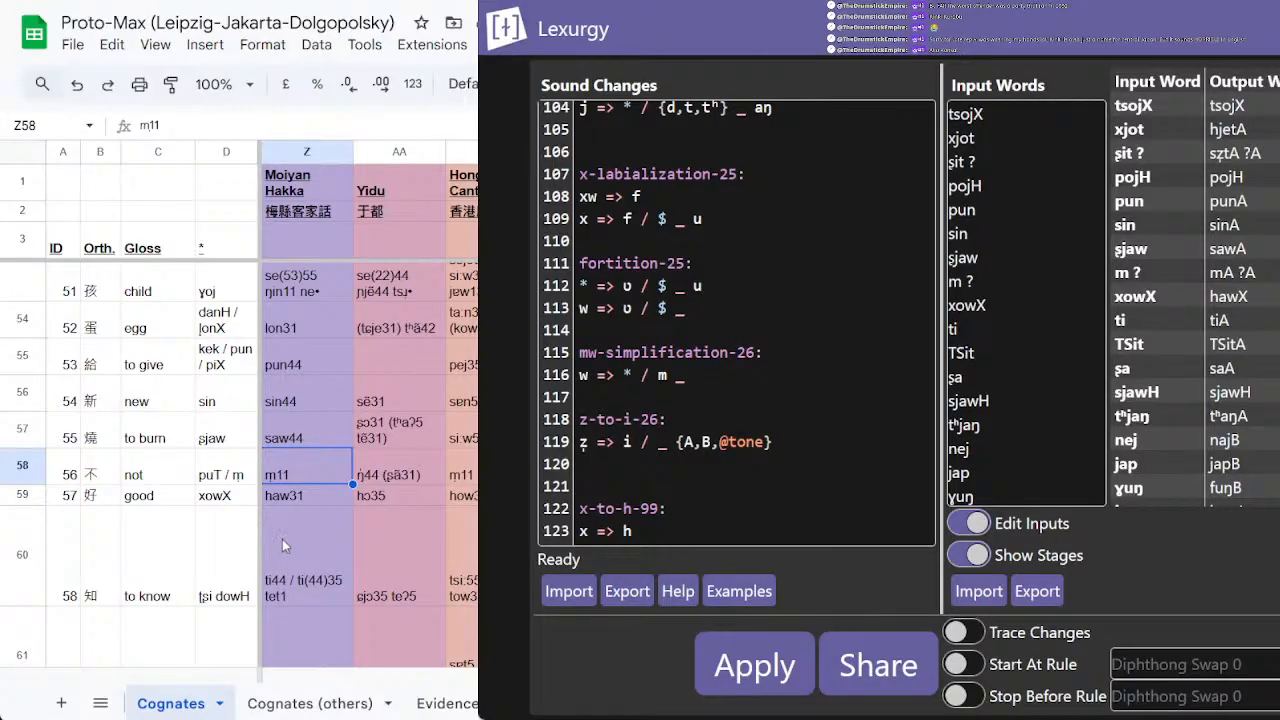
pyautogui.click(318, 538)
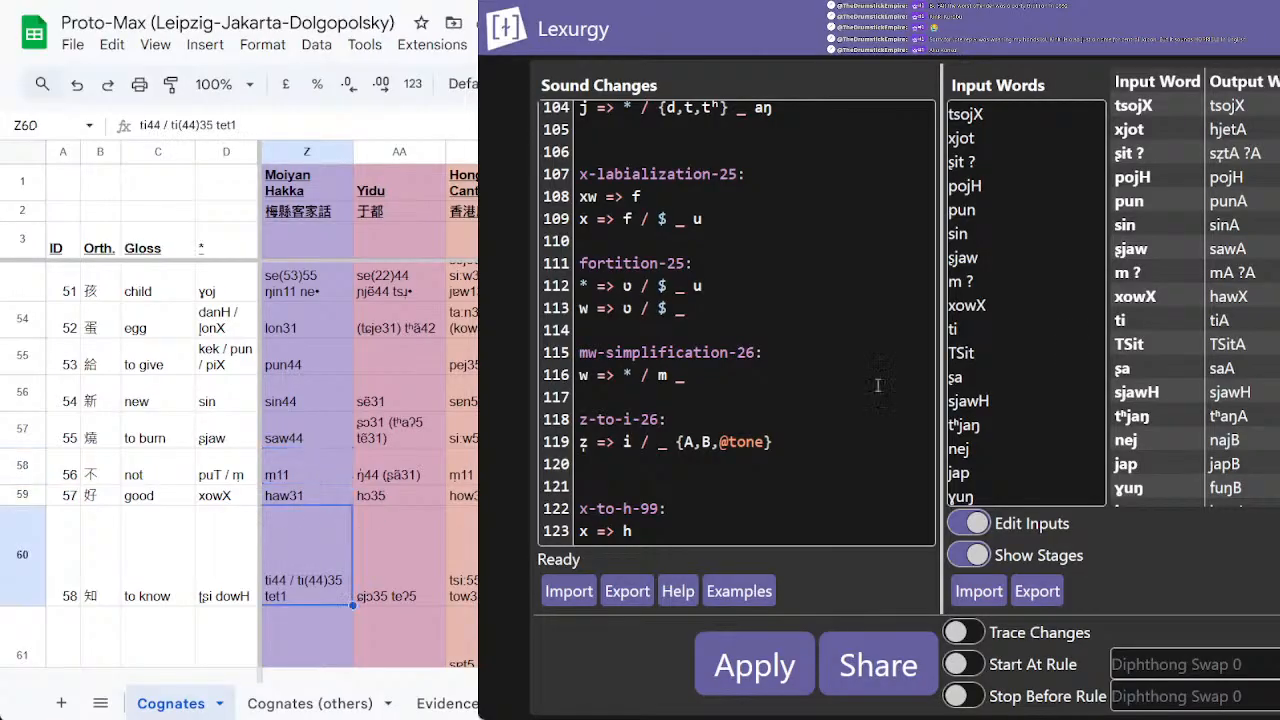
pyautogui.doubleClick(1228, 297)
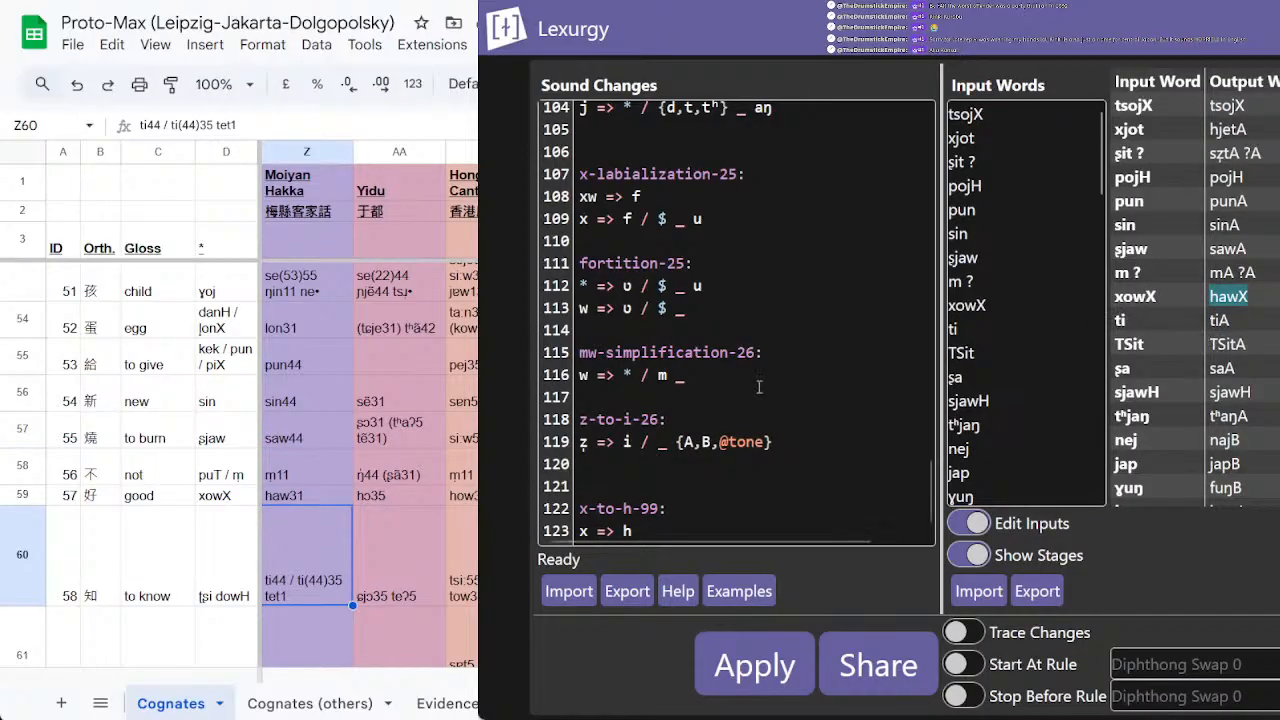
# Step: Examine the attested Moiyan Hakka forms for "to know" against the proto-form and the input word ti
pyautogui.scroll(-3, 290, 550)
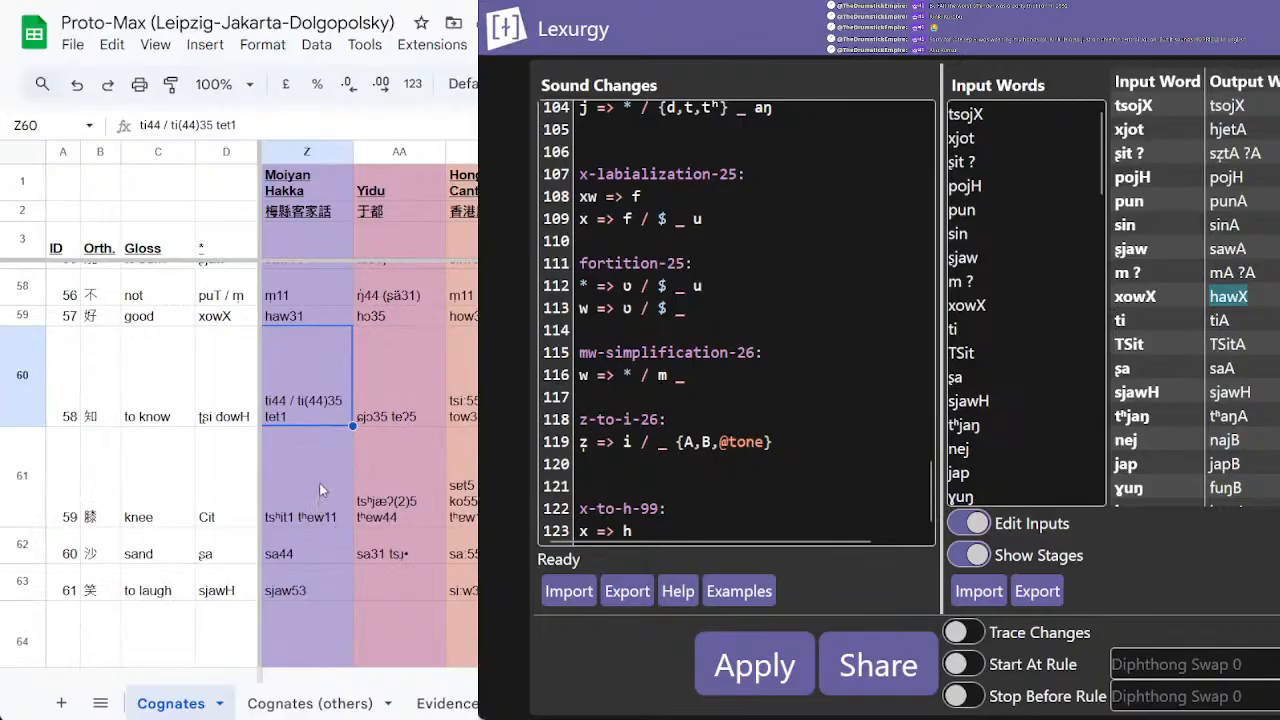
pyautogui.click(306, 400)
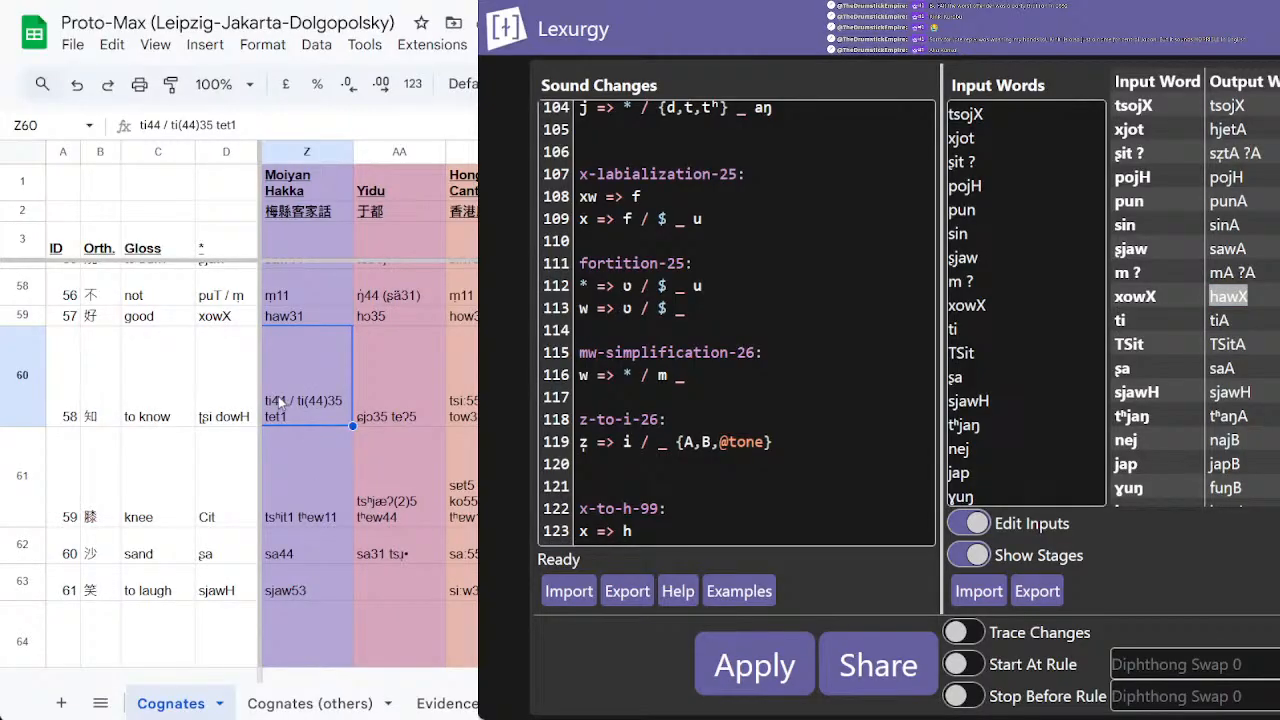
pyautogui.doubleClick(285, 400)
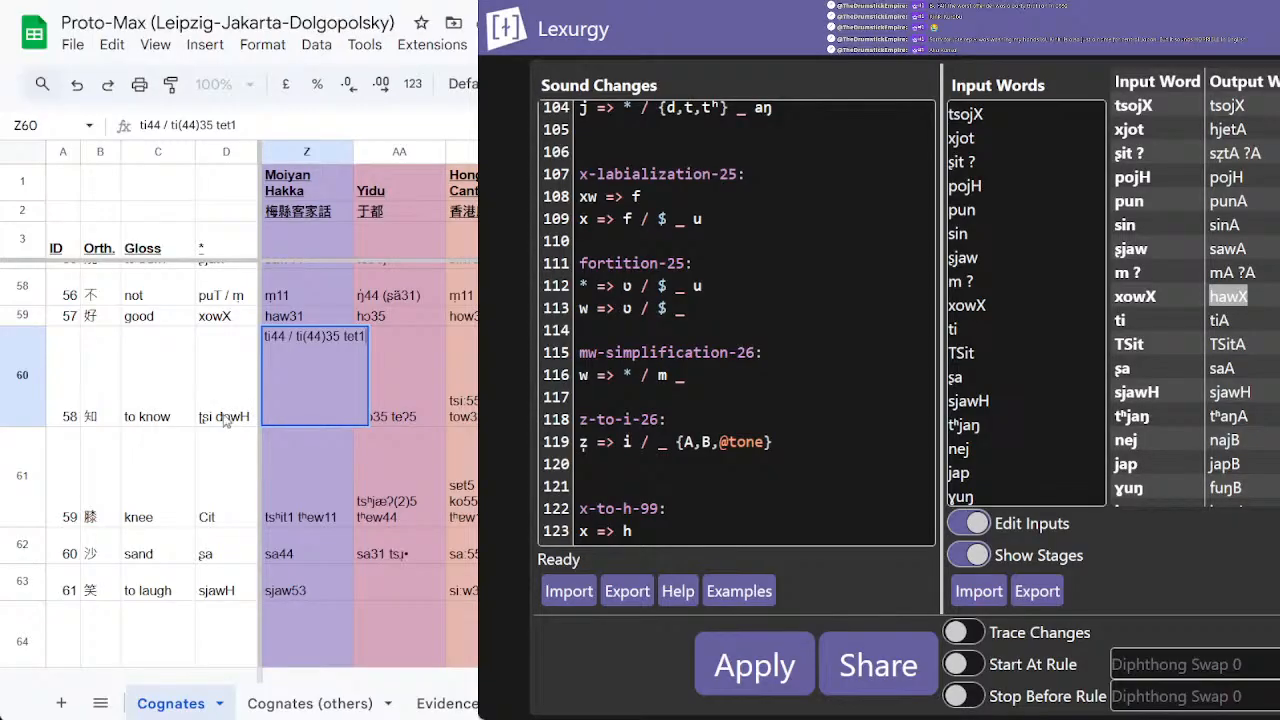
pyautogui.click(287, 446)
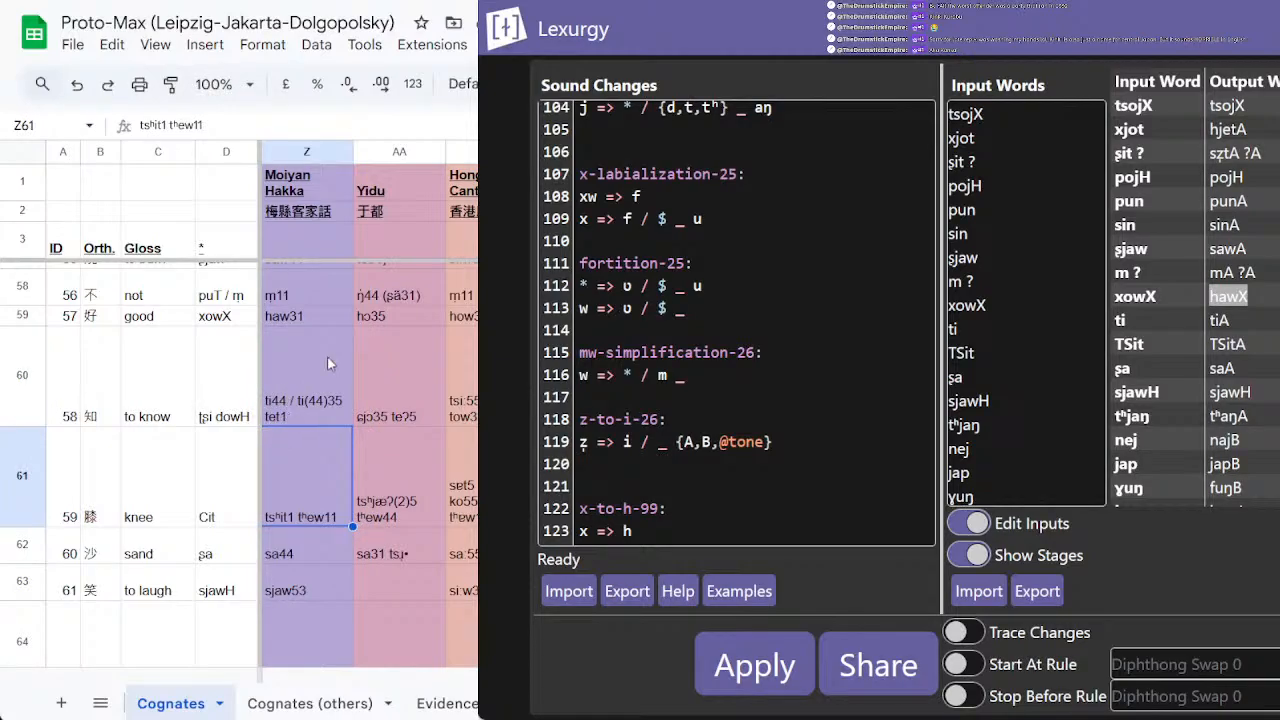
pyautogui.click(954, 330)
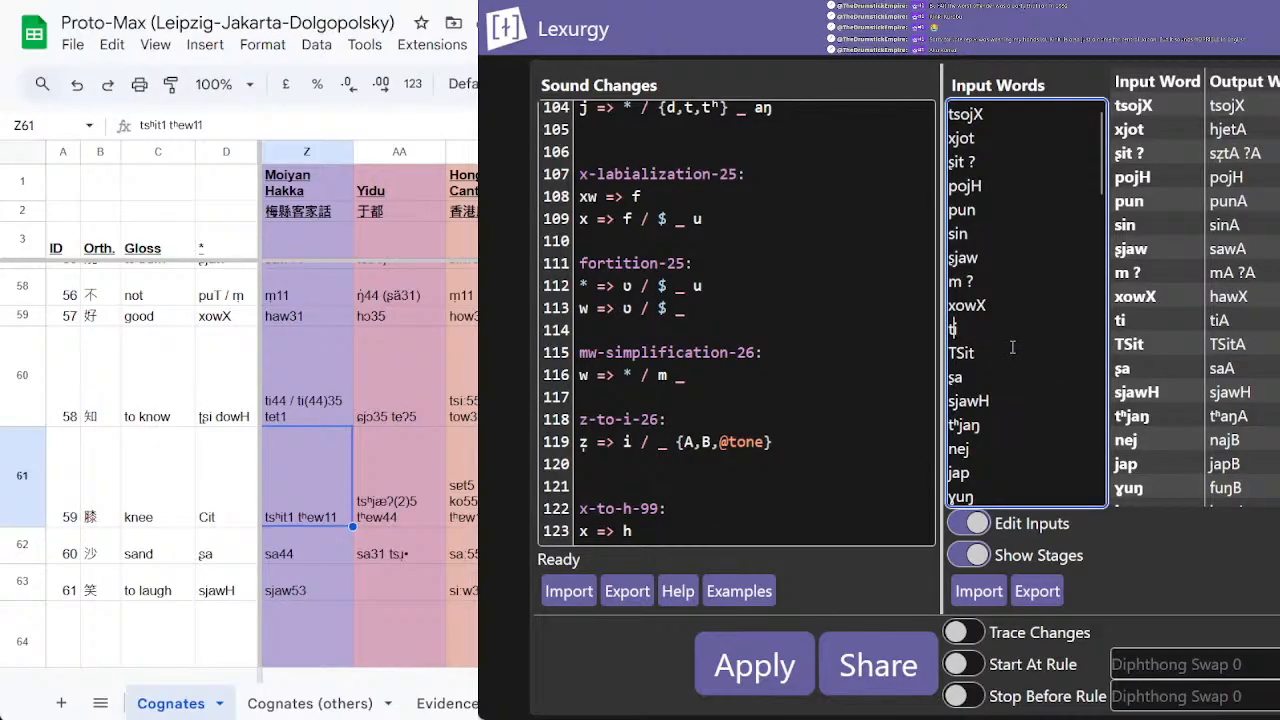
pyautogui.click(302, 409)
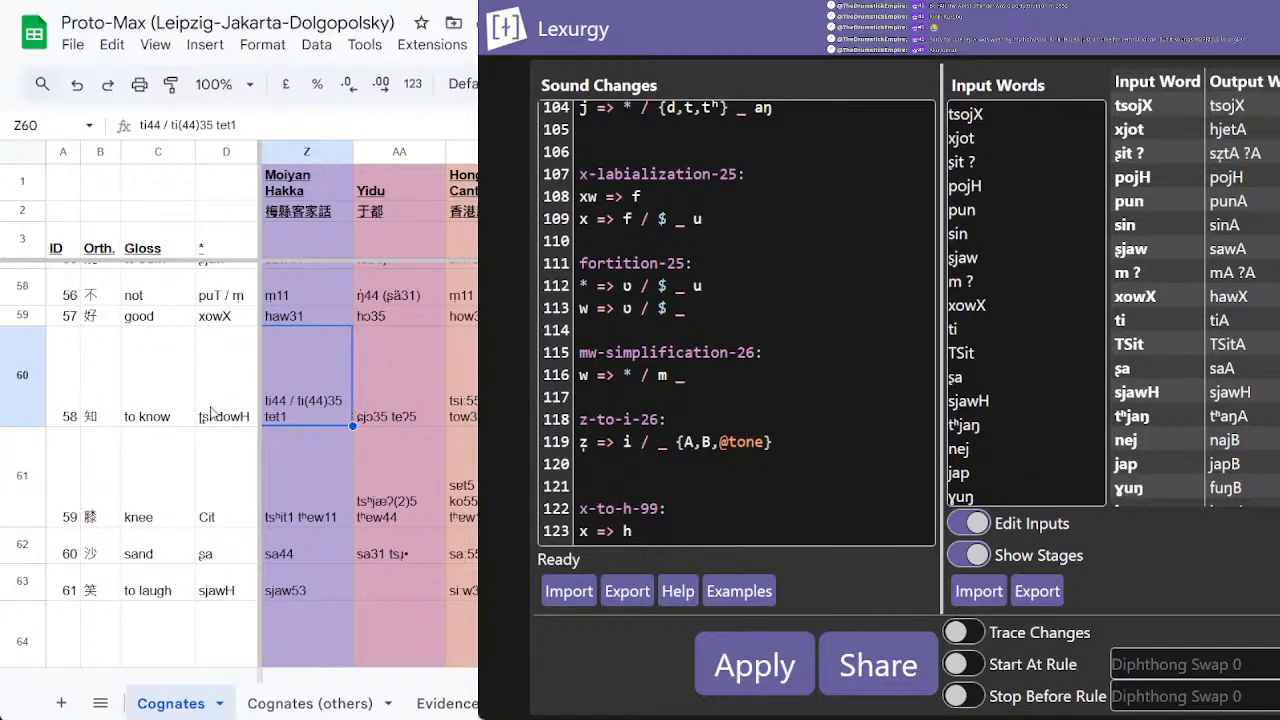
pyautogui.doubleClick(212, 421)
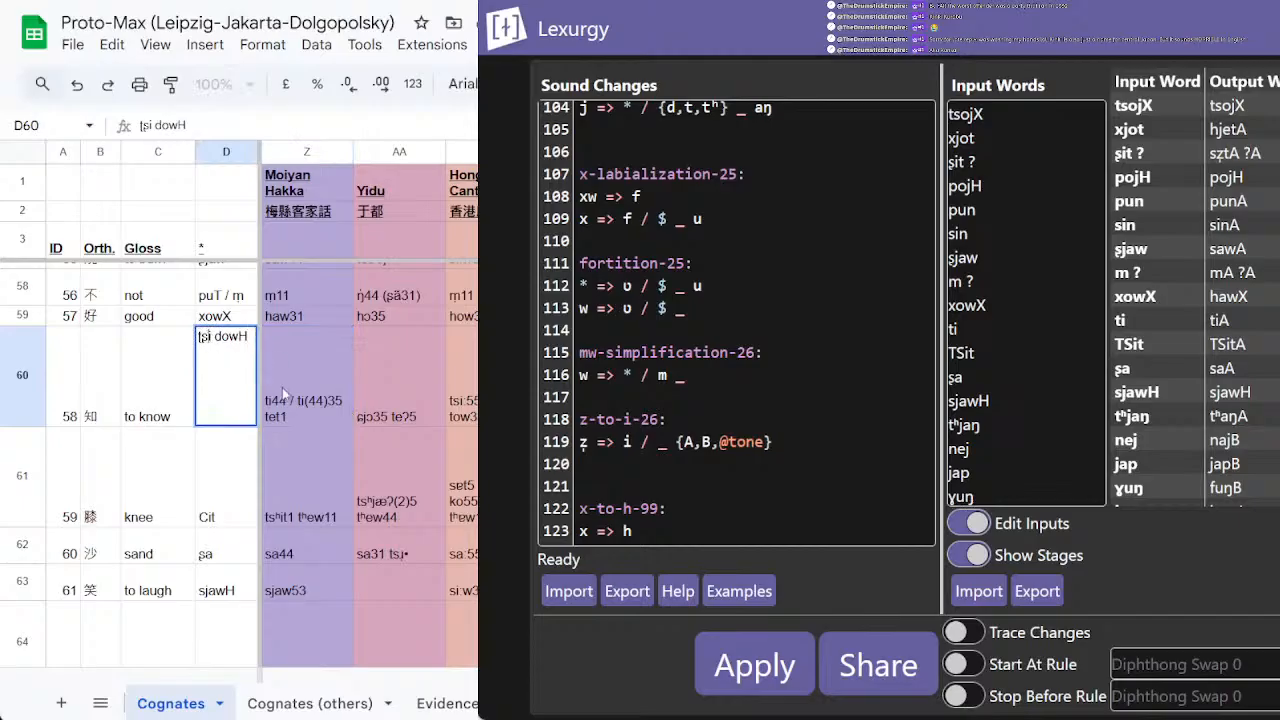
pyautogui.click(344, 466)
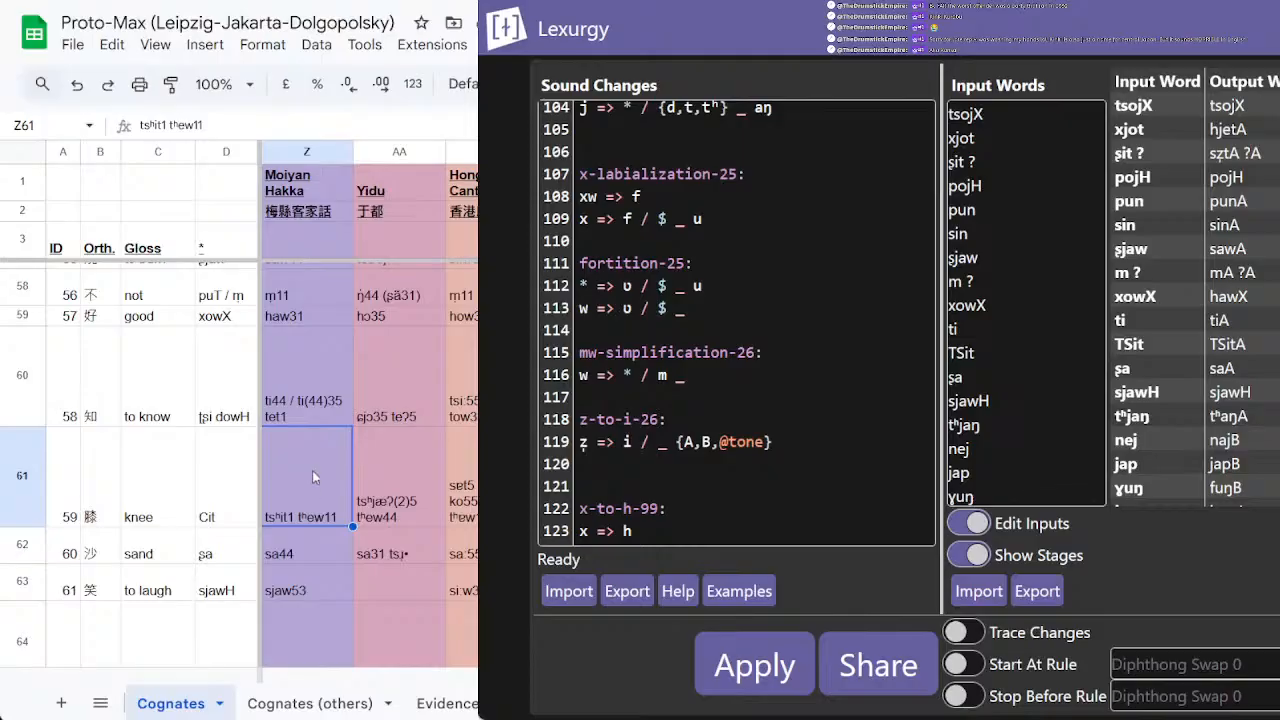
pyautogui.click(331, 370)
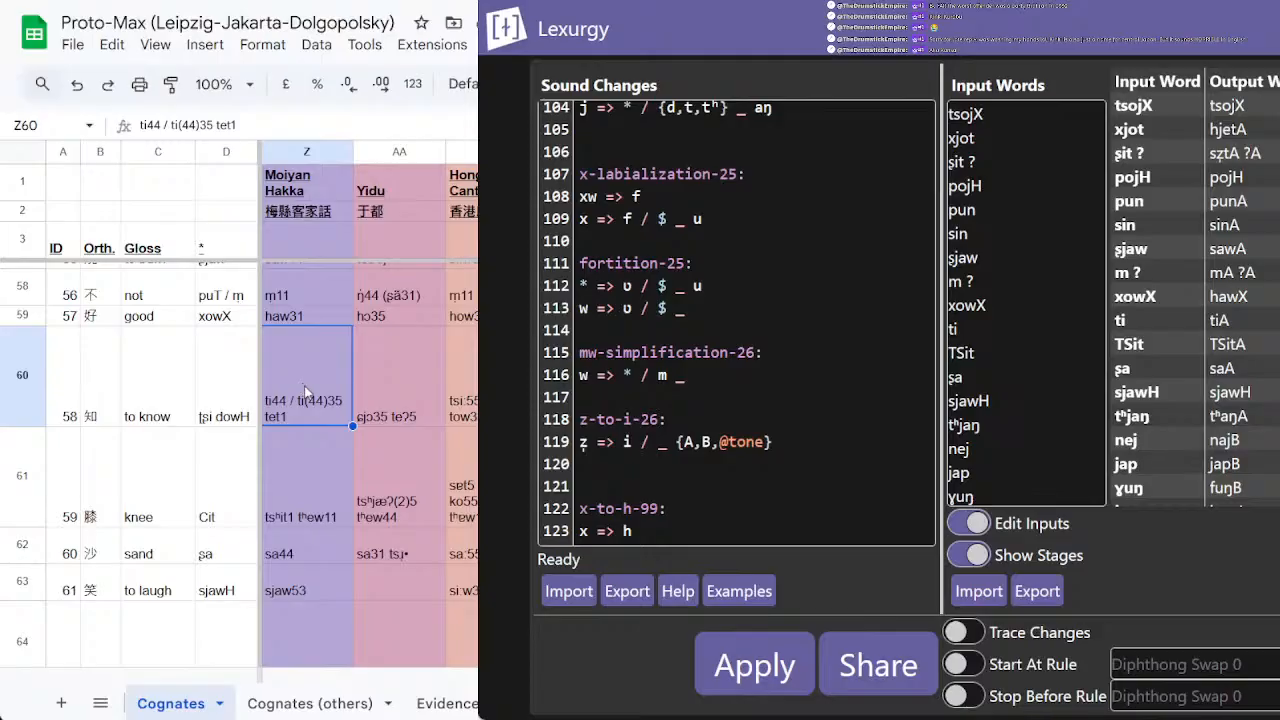
pyautogui.click(292, 471)
pyautogui.click(988, 330)
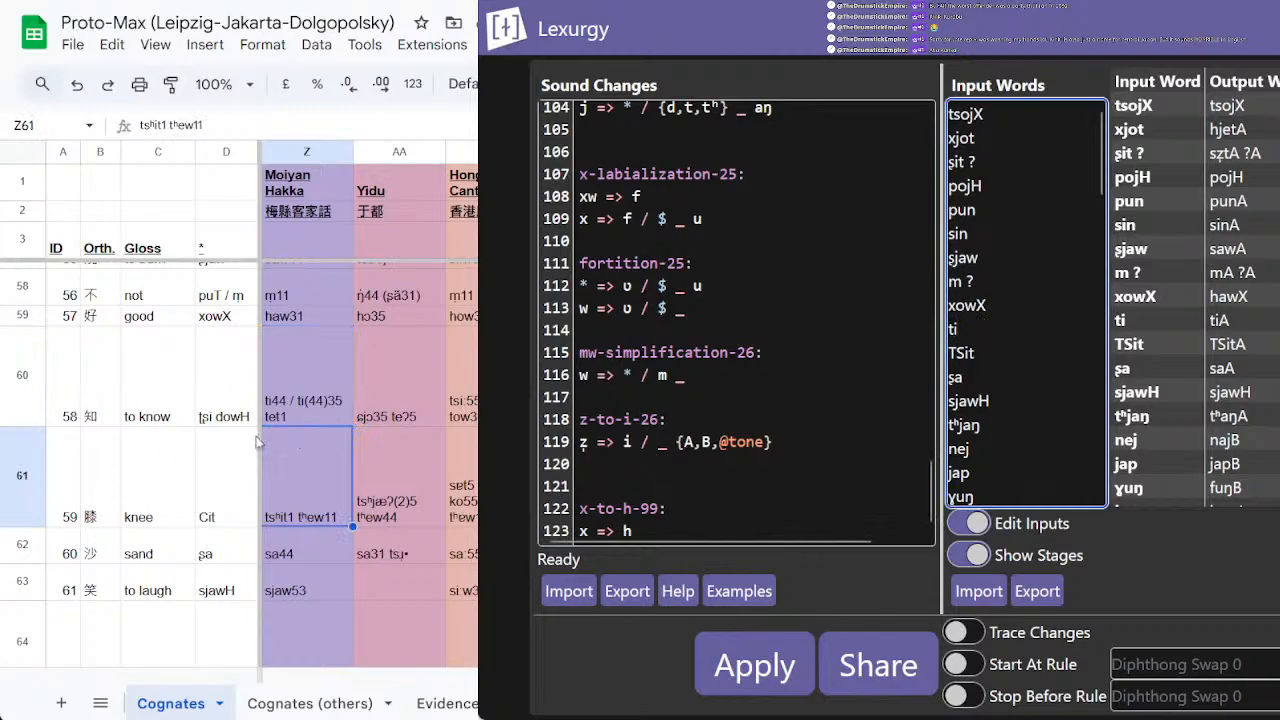
pyautogui.click(297, 400)
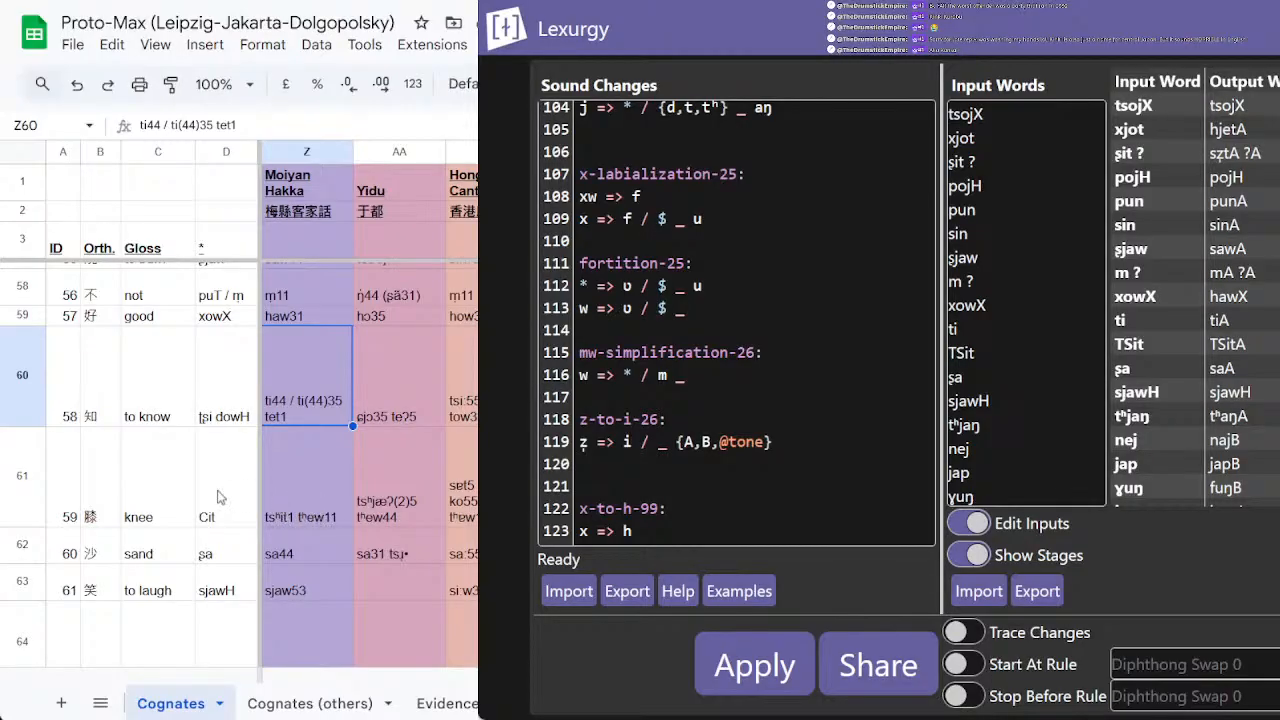
# Step: Examine the attested forms for "knee" across the dialect columns against the proto-form Cit and the input word TSit
pyautogui.click(316, 507)
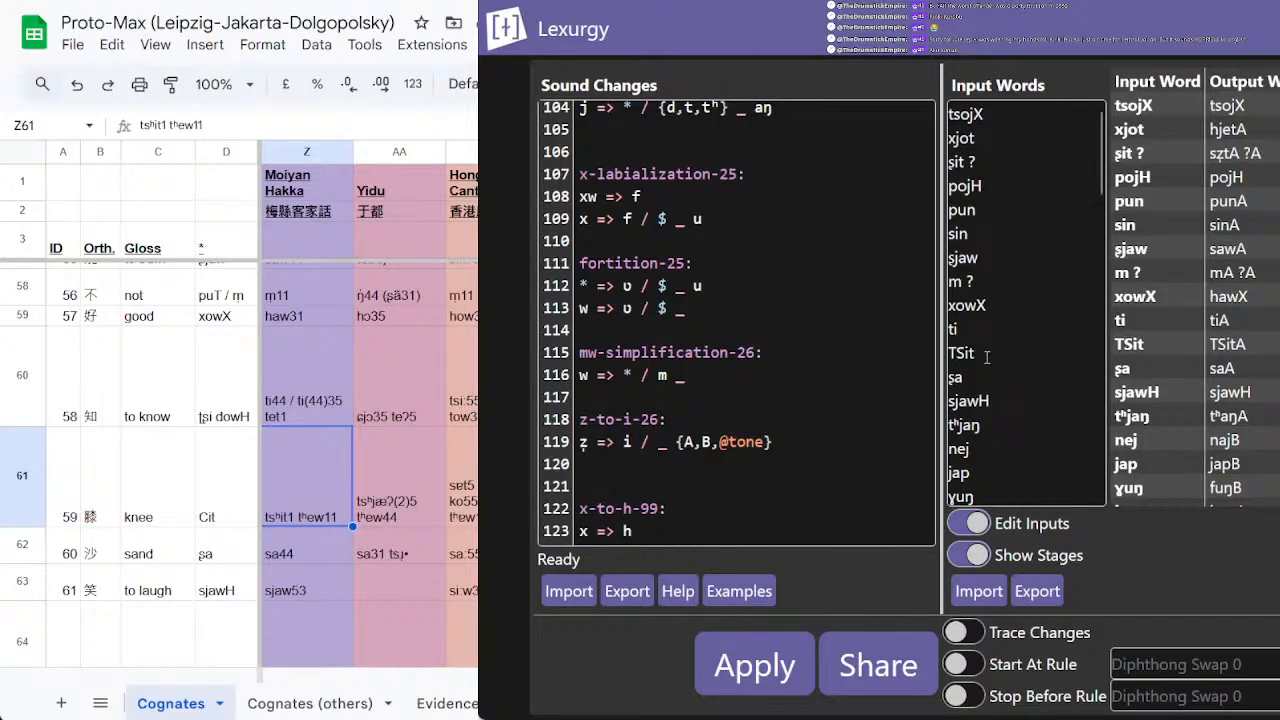
pyautogui.click(968, 353)
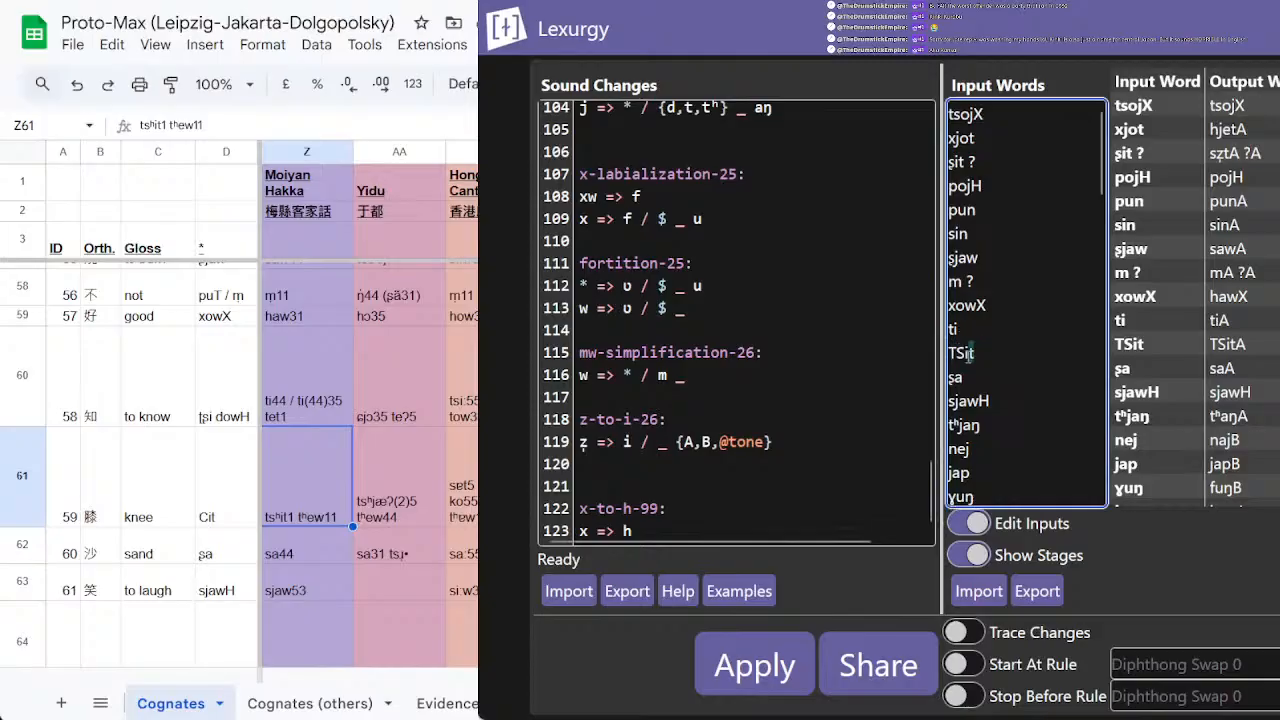
pyautogui.doubleClick(968, 353)
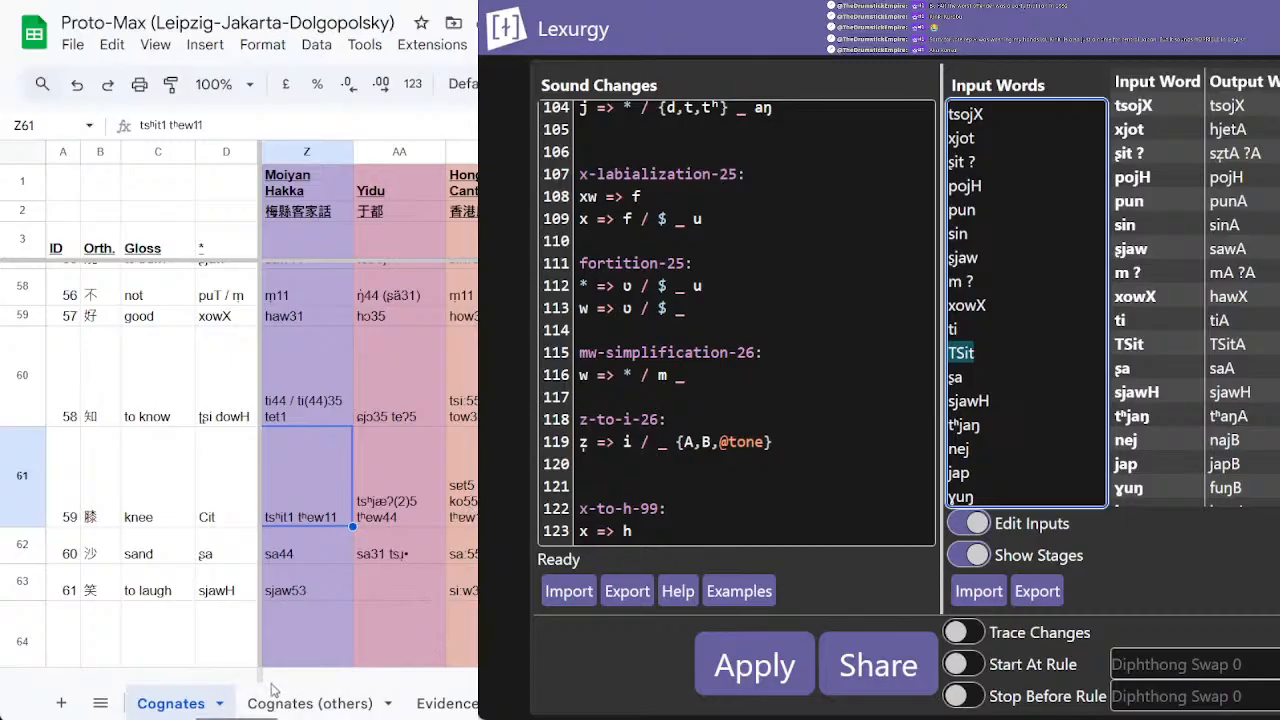
pyautogui.hscroll(-10, 269, 683)
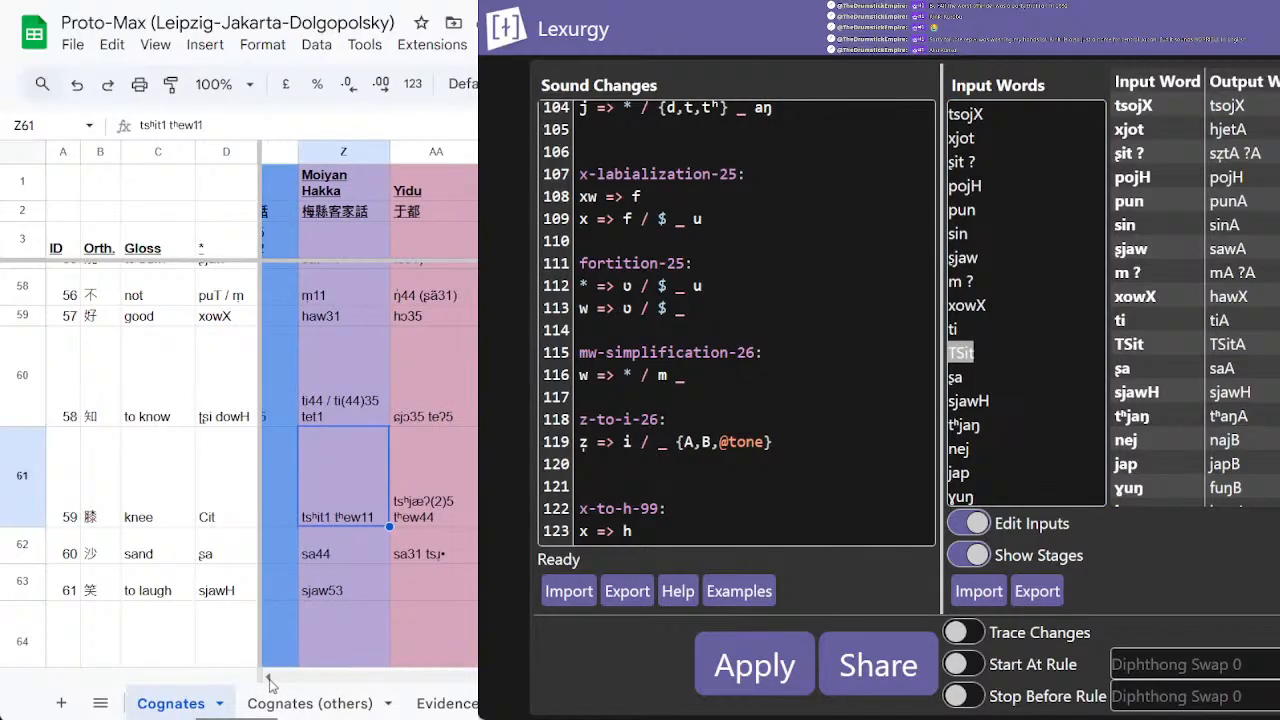
pyautogui.hscroll(-5, 306, 690)
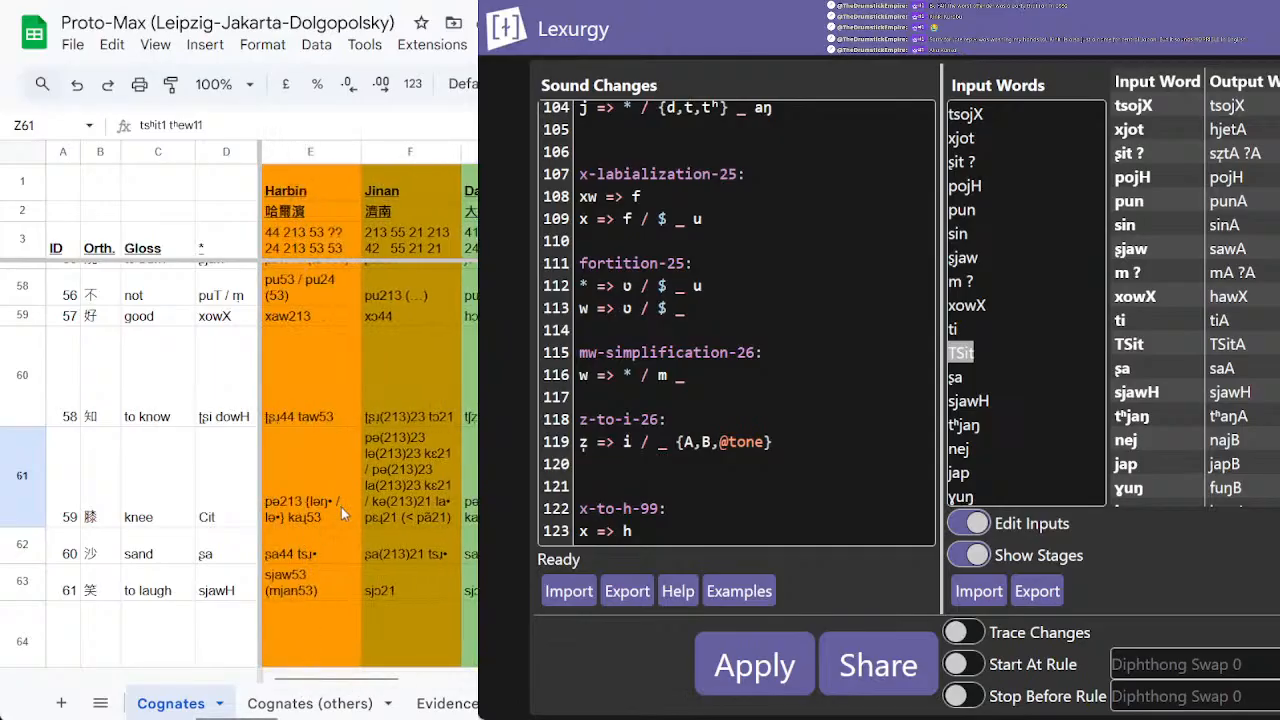
pyautogui.click(445, 475)
pyautogui.press('Right')
pyautogui.press('Right')
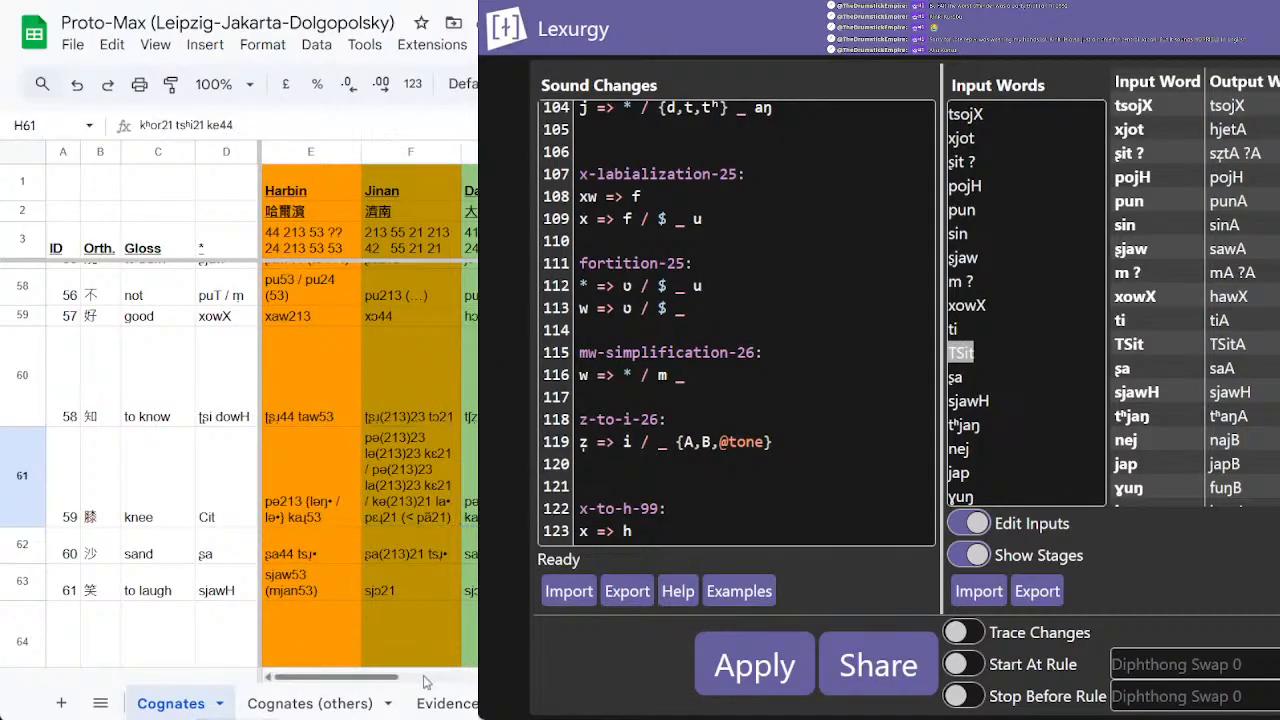
pyautogui.hscroll(3, 428, 682)
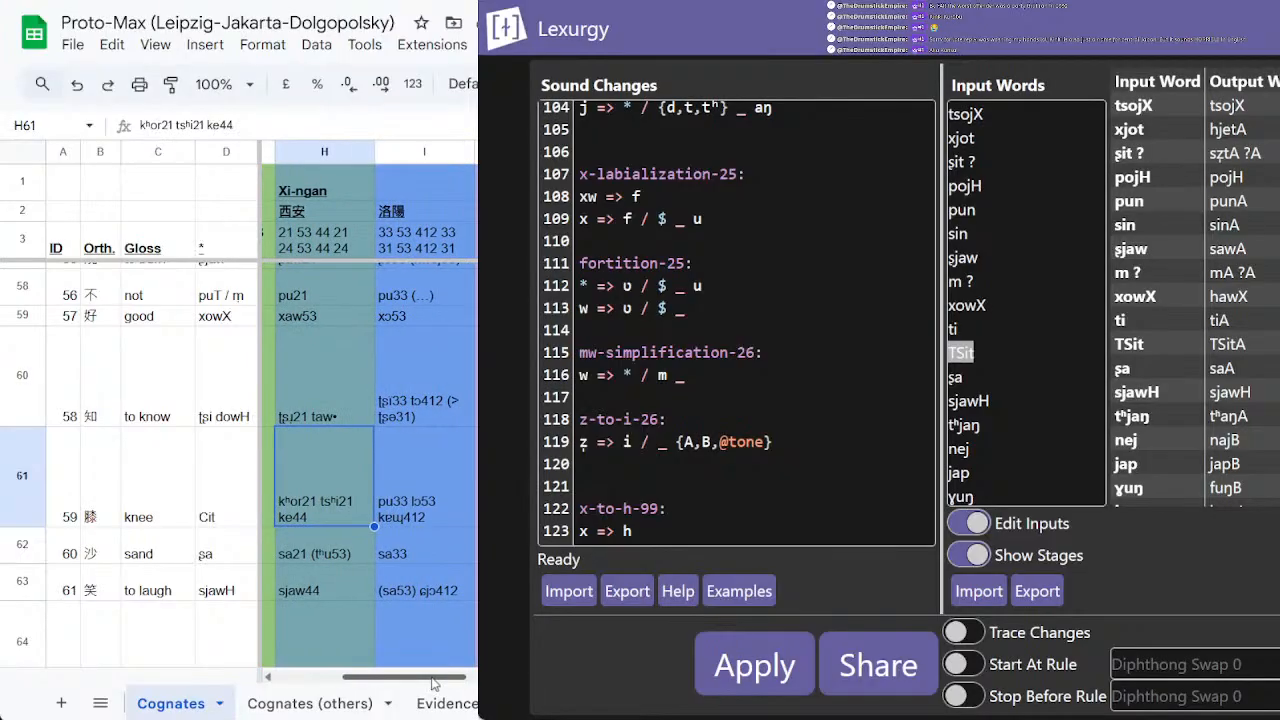
pyautogui.hscroll(1, 433, 683)
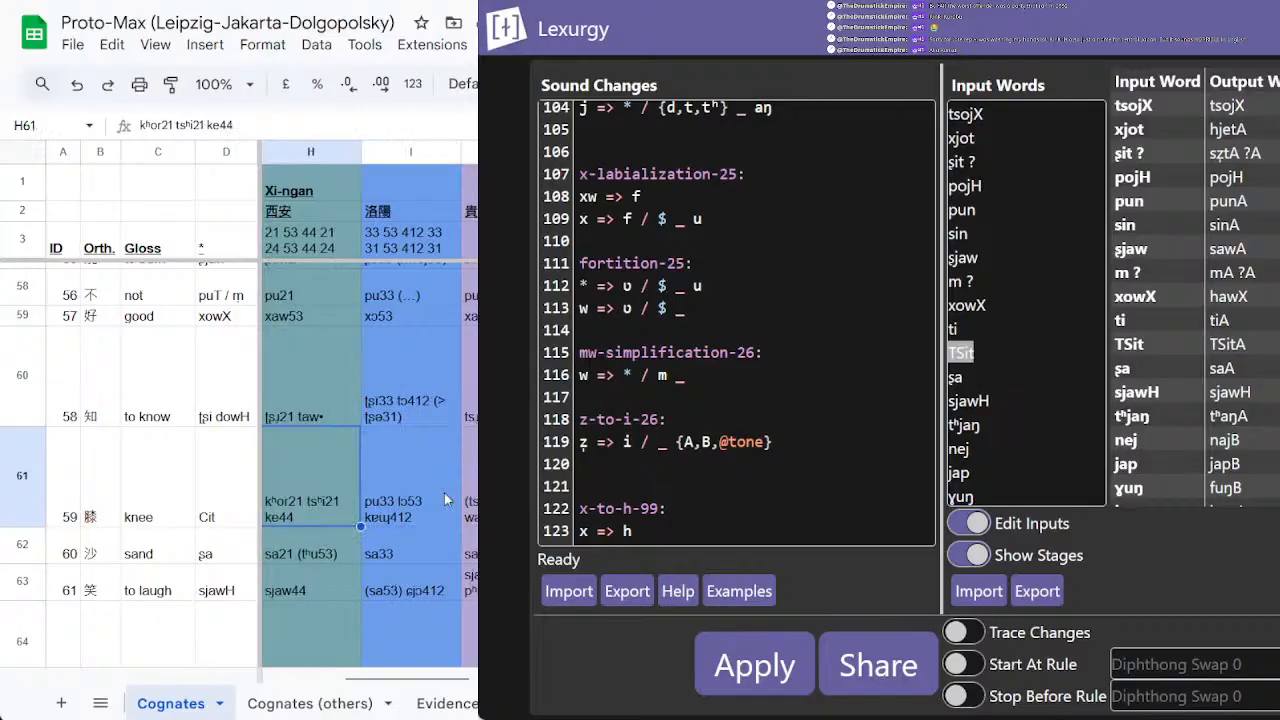
pyautogui.press('Right')
pyautogui.press('Right')
pyautogui.press('Right')
pyautogui.press('Right')
pyautogui.press('Right')
pyautogui.press('Right')
pyautogui.press('Right')
pyautogui.press('Right')
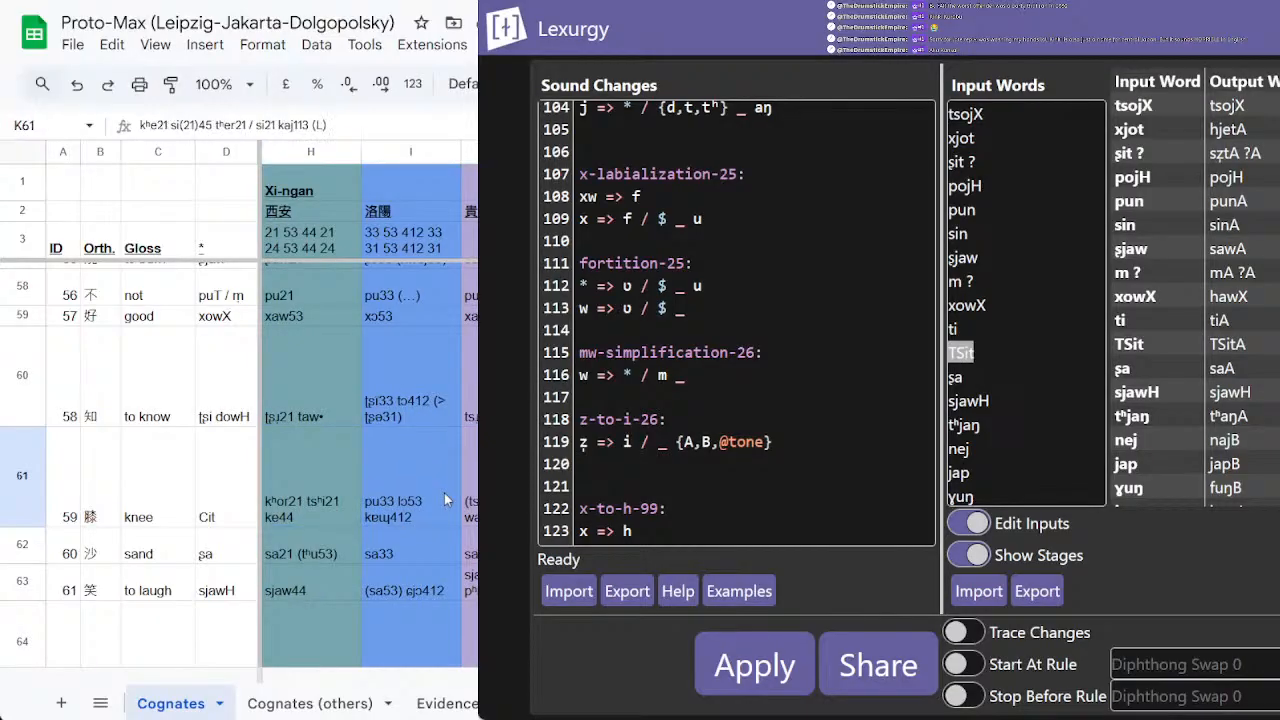
pyautogui.press('Right')
pyautogui.press('Right')
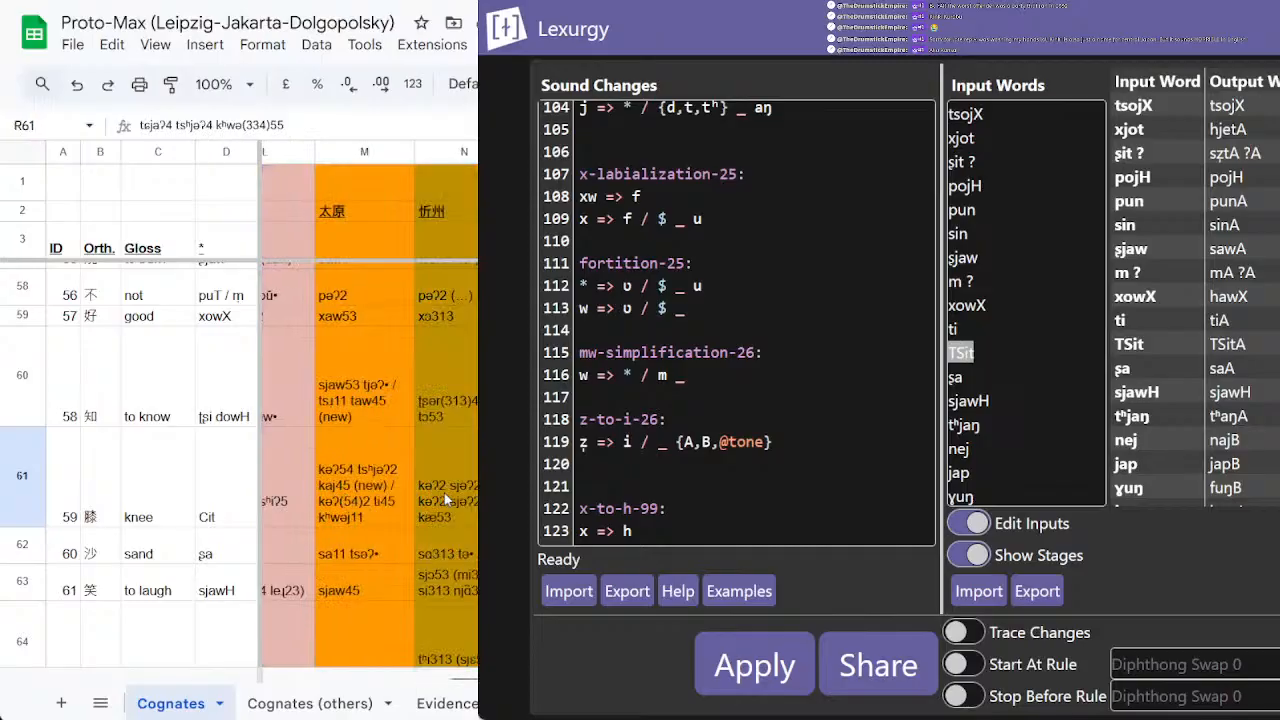
pyautogui.press('Left')
pyautogui.press('Left')
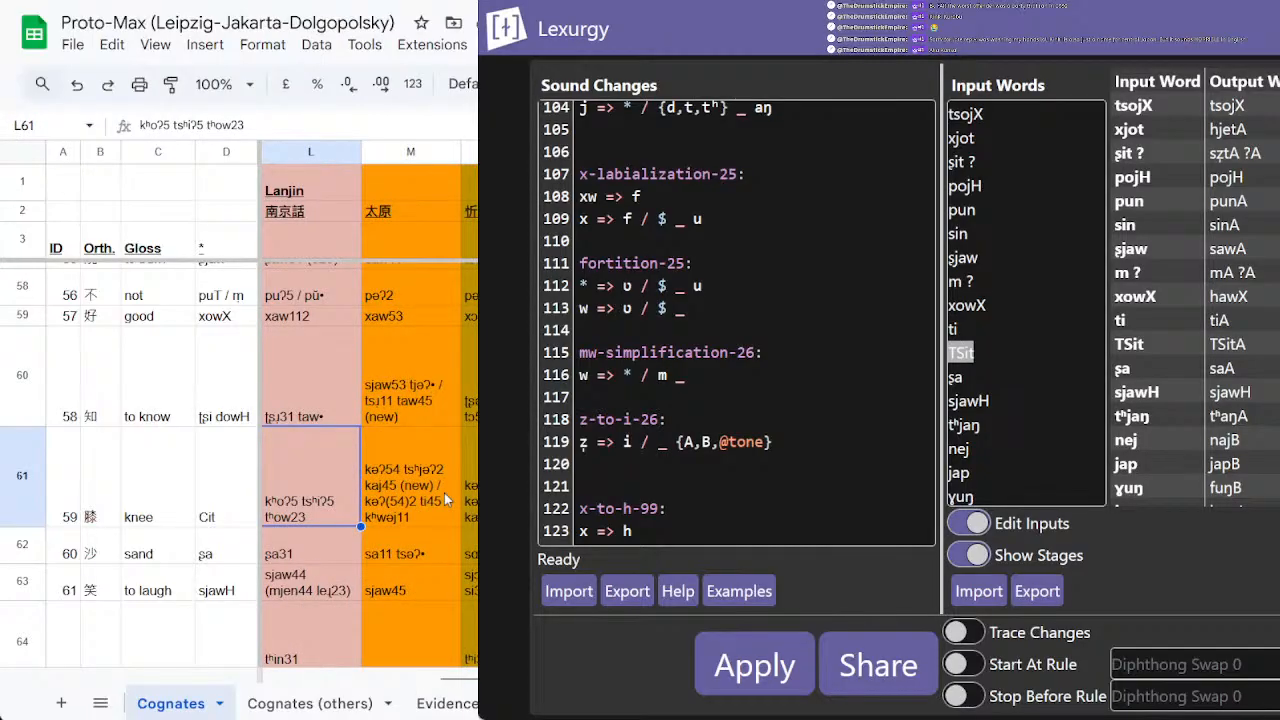
pyautogui.press('Right')
pyautogui.press('Right')
pyautogui.press('Right')
pyautogui.press('Right')
pyautogui.press('Right')
pyautogui.press('Right')
pyautogui.press('Right')
pyautogui.press('Right')
pyautogui.press('Right')
pyautogui.press('Right')
pyautogui.press('Right')
pyautogui.press('Right')
pyautogui.press('Right')
pyautogui.press('Right')
pyautogui.press('Right')
pyautogui.press('Right')
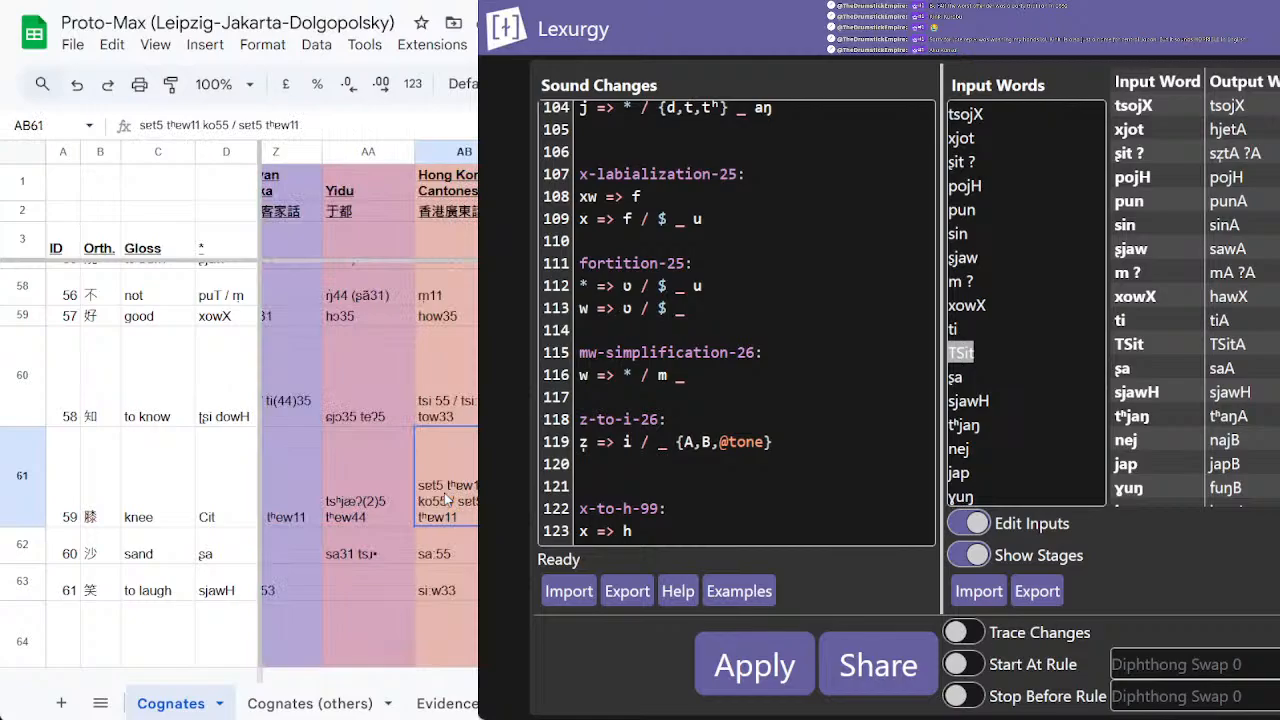
pyautogui.press('Left')
pyautogui.press('Left')
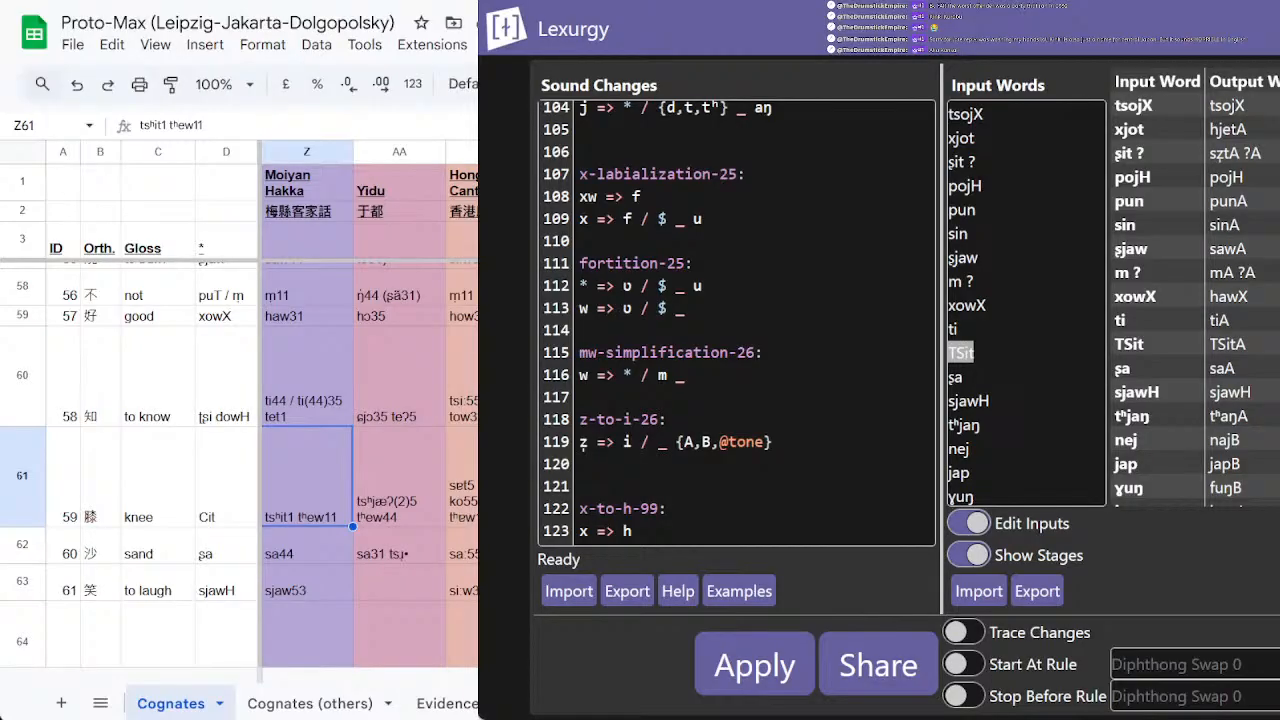
# Step: Compare the attested Moiyan Hakka entries from "sand" through "to hide" with their proto-forms and sound-change outputs
pyautogui.scroll(-2, 470, 416)
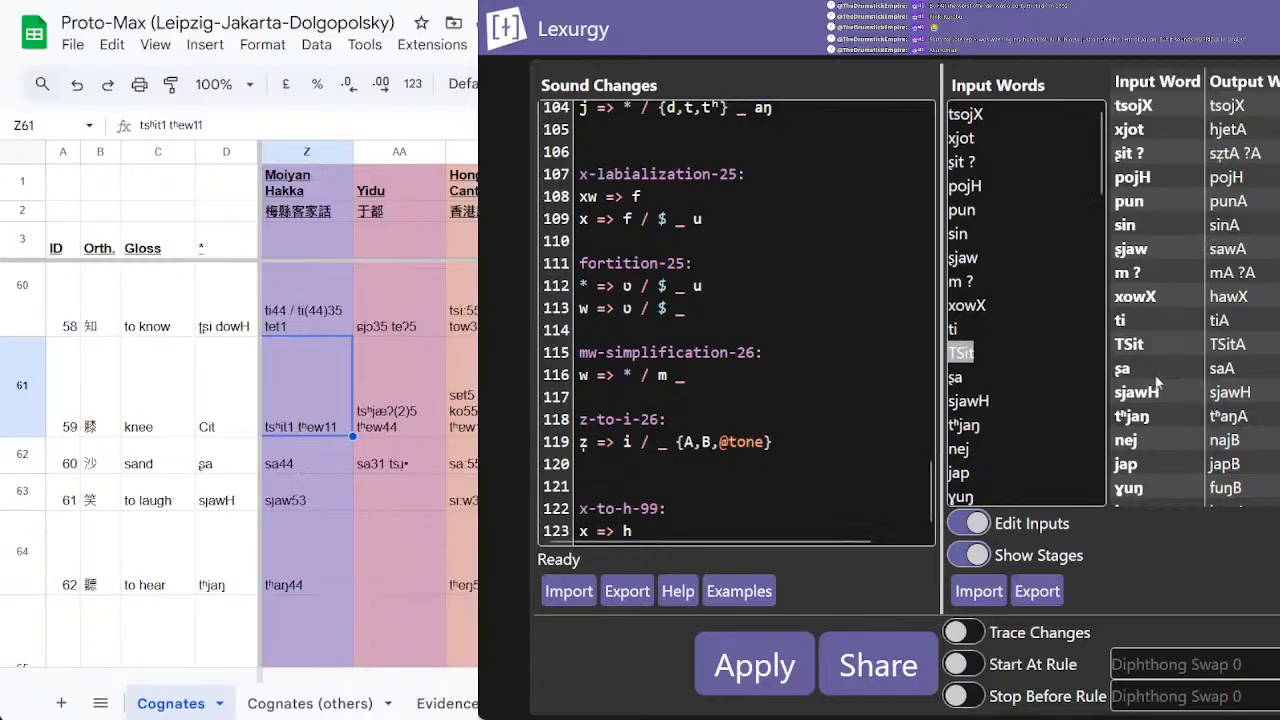
pyautogui.click(297, 472)
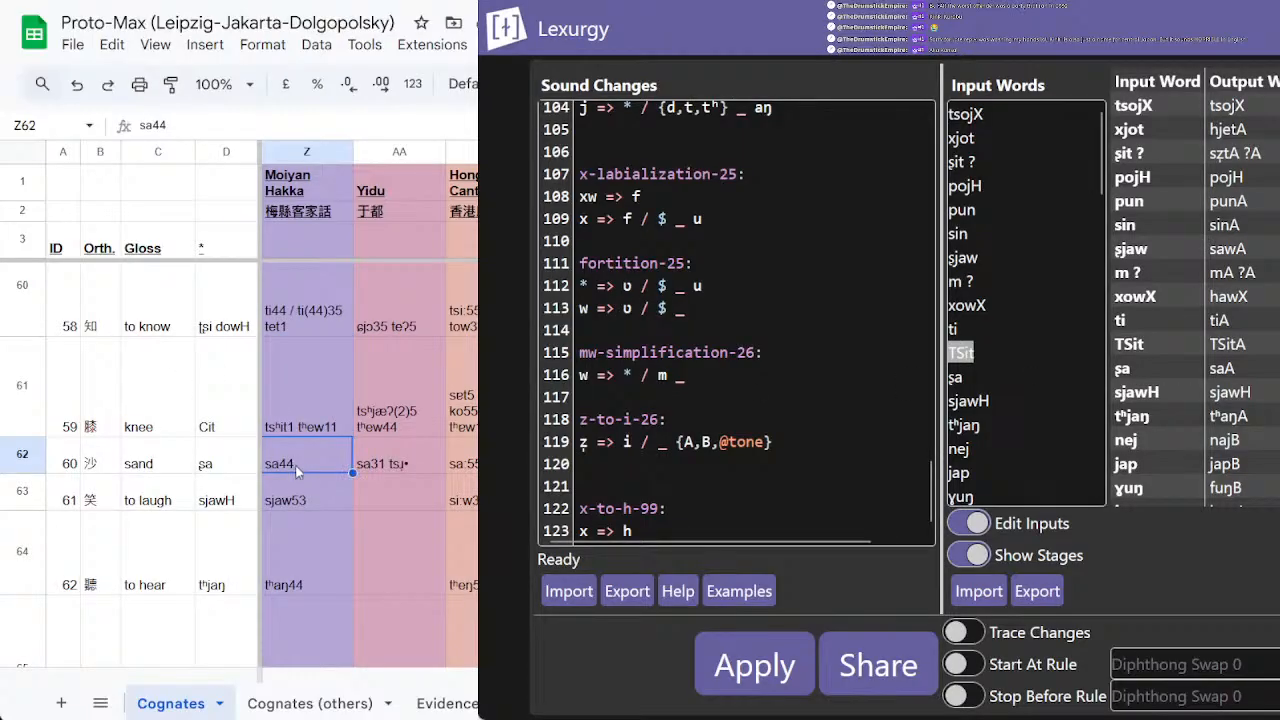
pyautogui.click(308, 509)
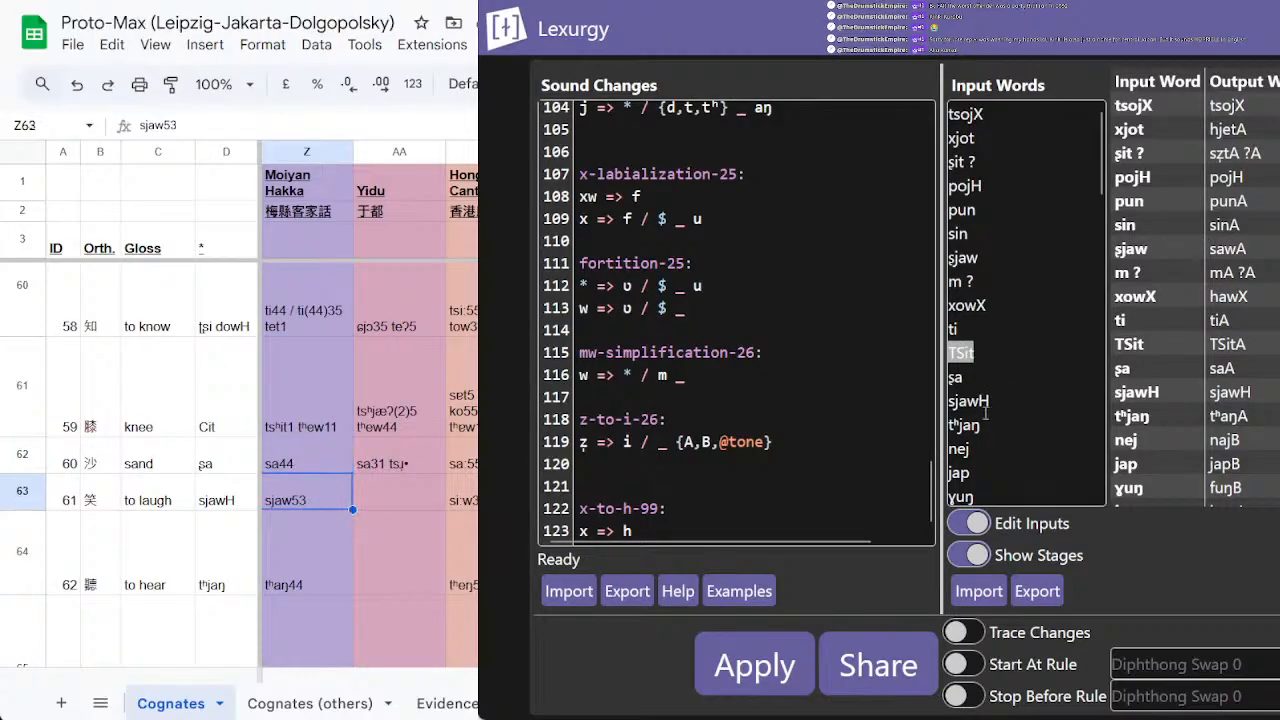
pyautogui.scroll(-1, 330, 400)
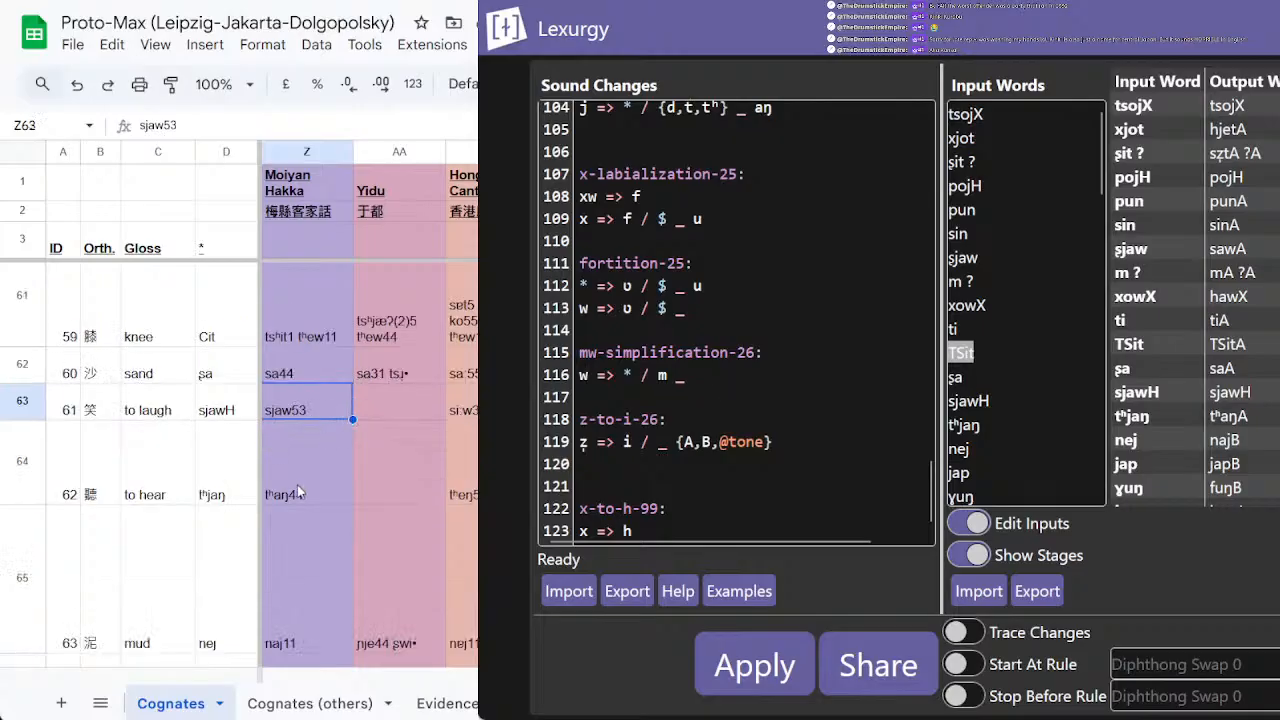
pyautogui.scroll(-1, 310, 450)
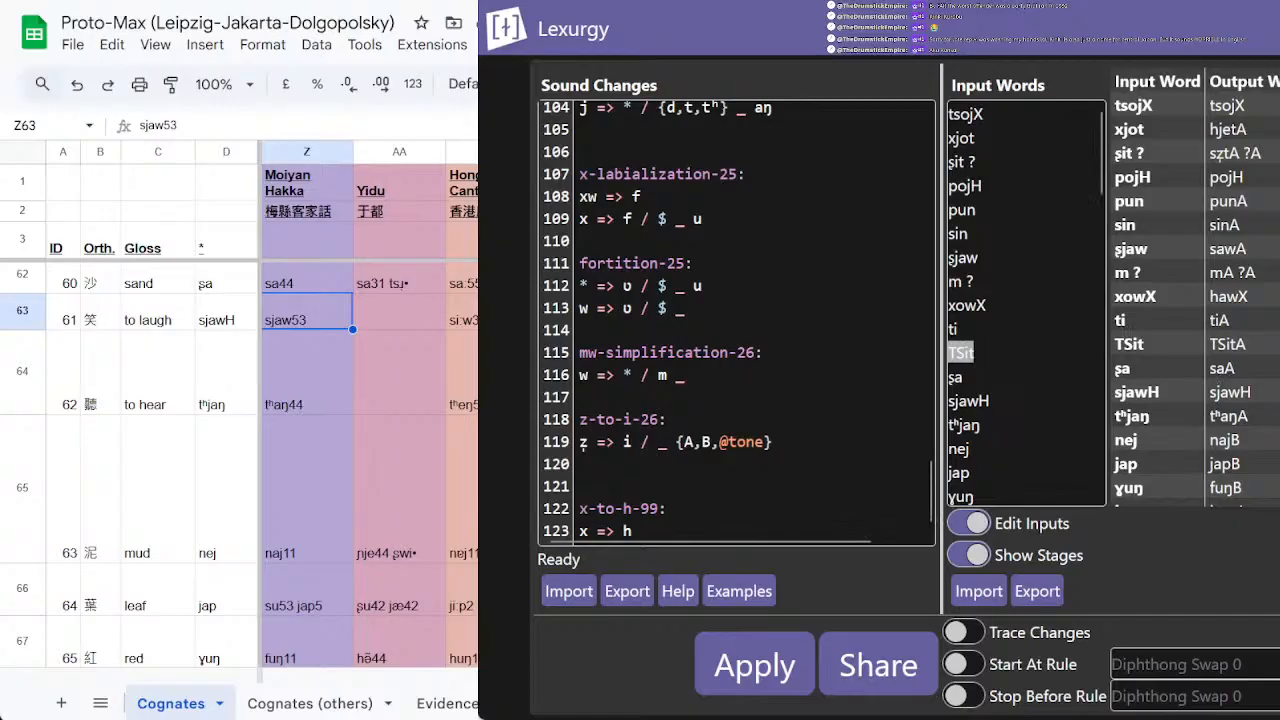
pyautogui.doubleClick(1229, 416)
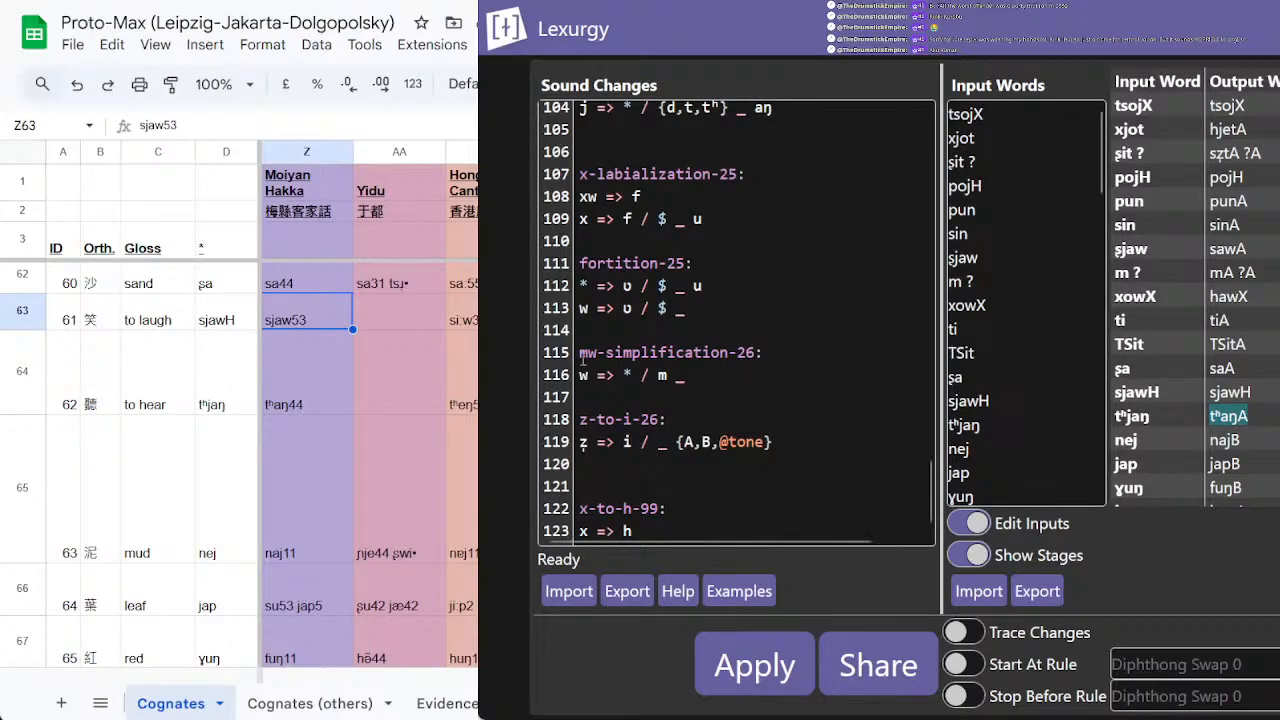
pyautogui.click(325, 493)
pyautogui.scroll(-1, 323, 466)
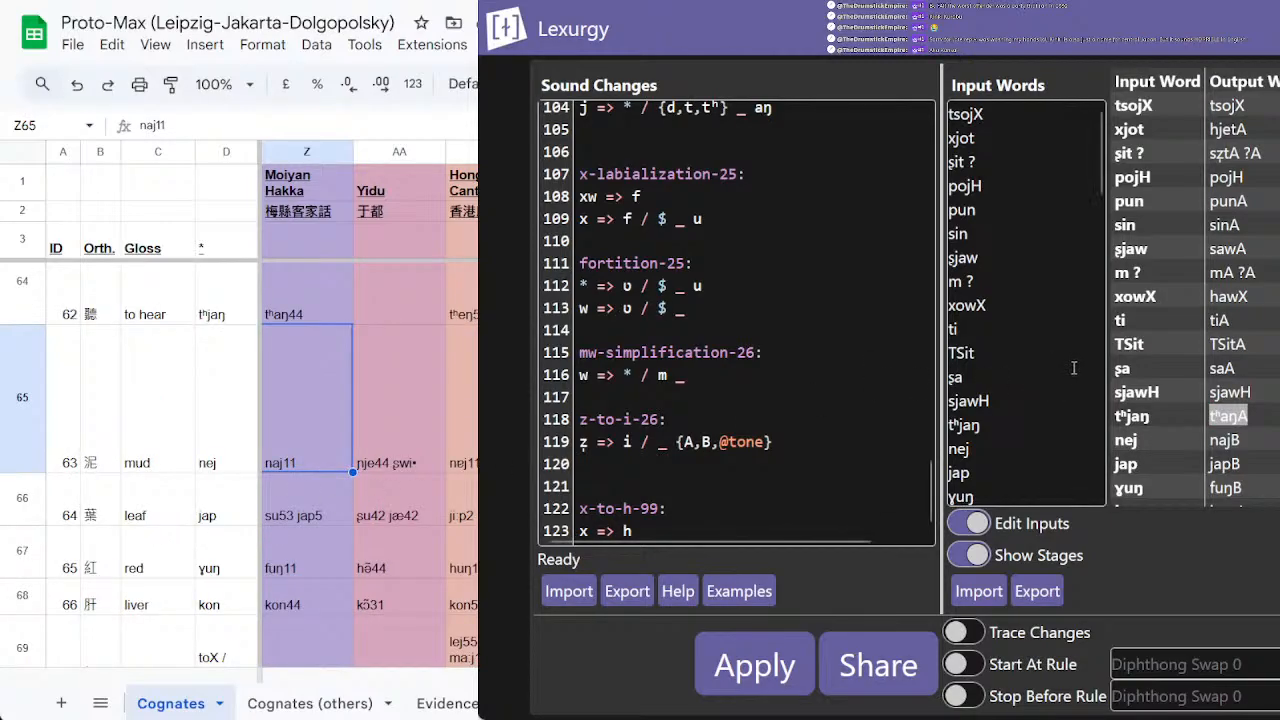
pyautogui.scroll(-3, 1186, 442)
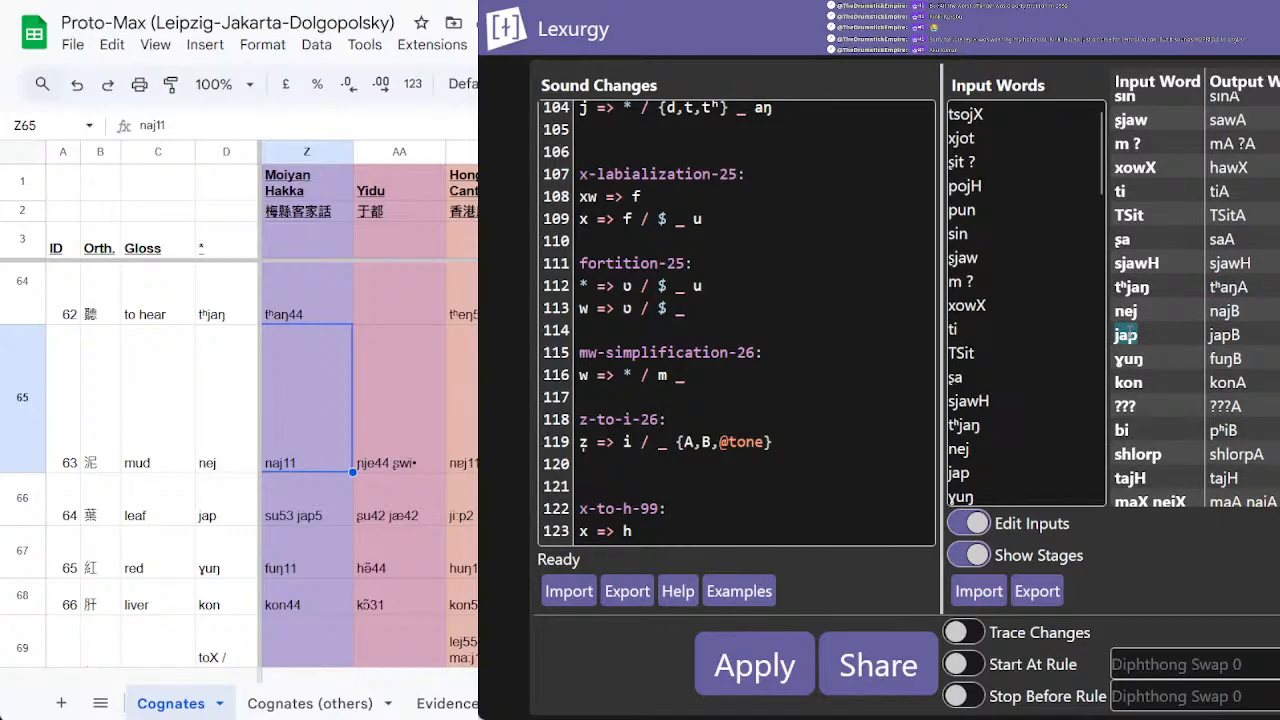
pyautogui.doubleClick(1233, 335)
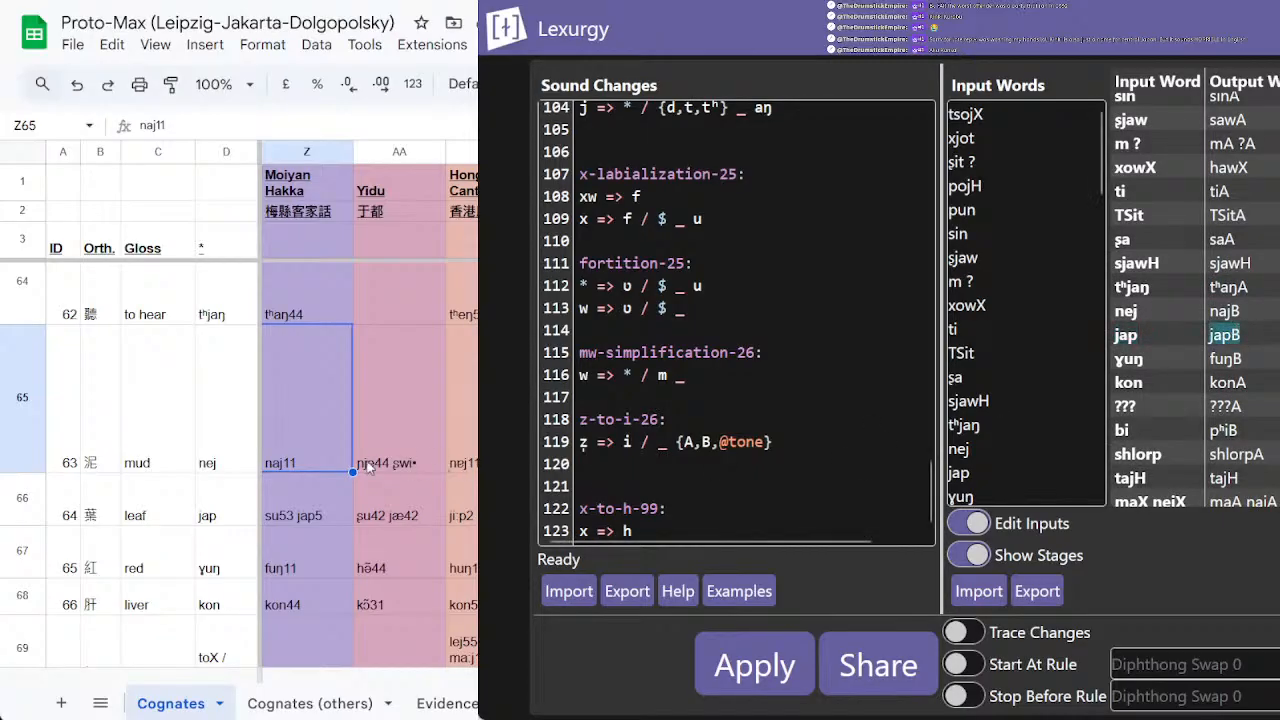
pyautogui.scroll(-1, 370, 465)
pyautogui.click(320, 465)
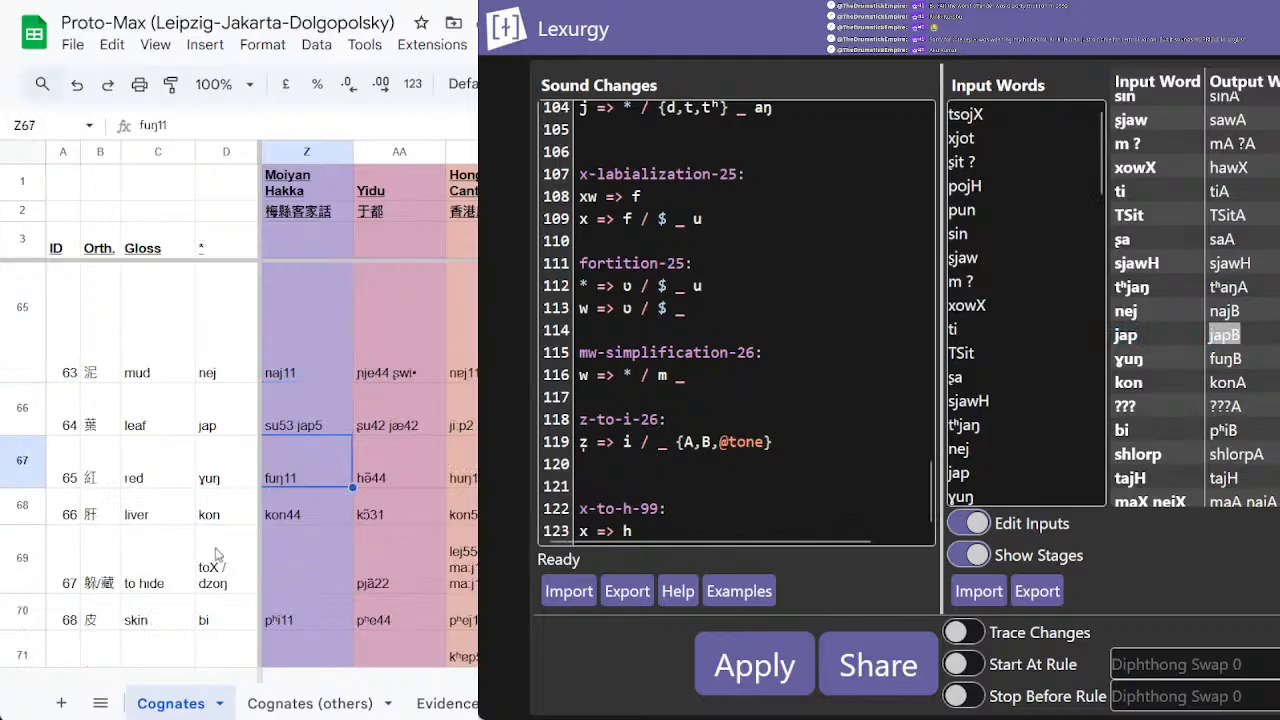
pyautogui.click(299, 520)
pyautogui.click(316, 488)
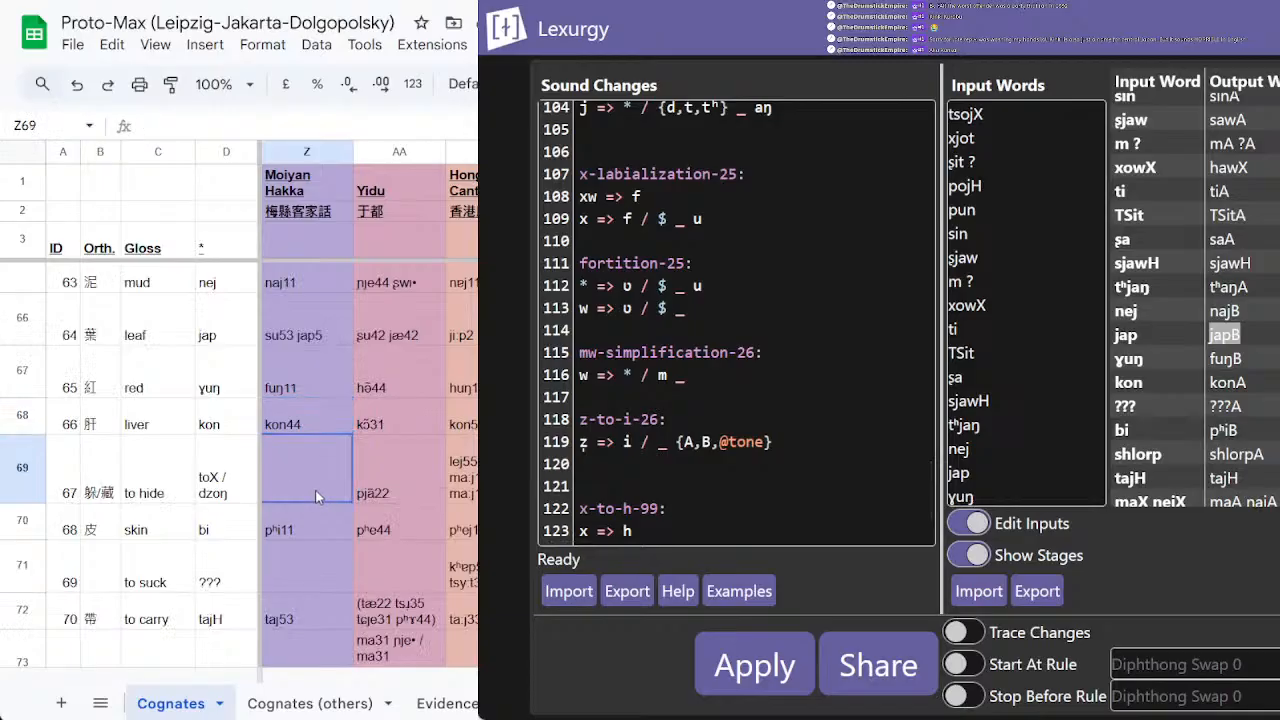
# Step: Compare the attested Moiyan Hakka entries for "skin", "to suck", "to carry" and "ant" with their sound-change outputs
pyautogui.scroll(-2, 313, 530)
pyautogui.click(300, 432)
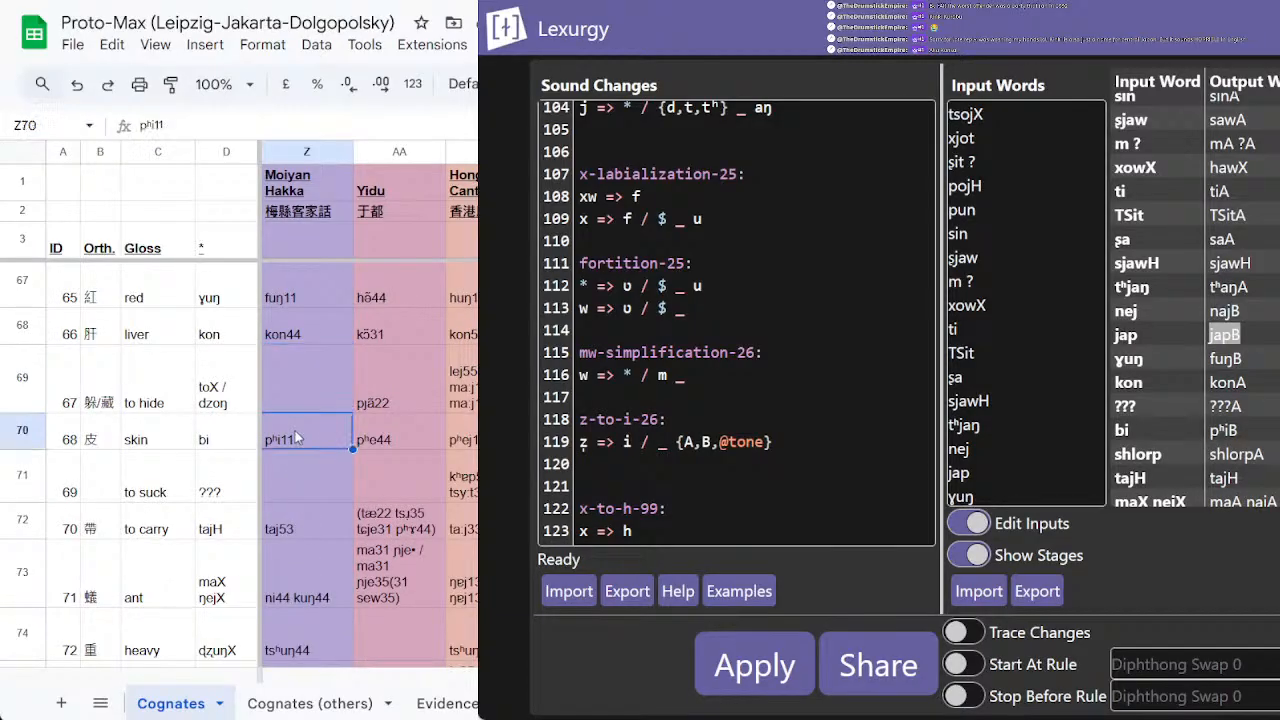
pyautogui.scroll(-3, 1220, 300)
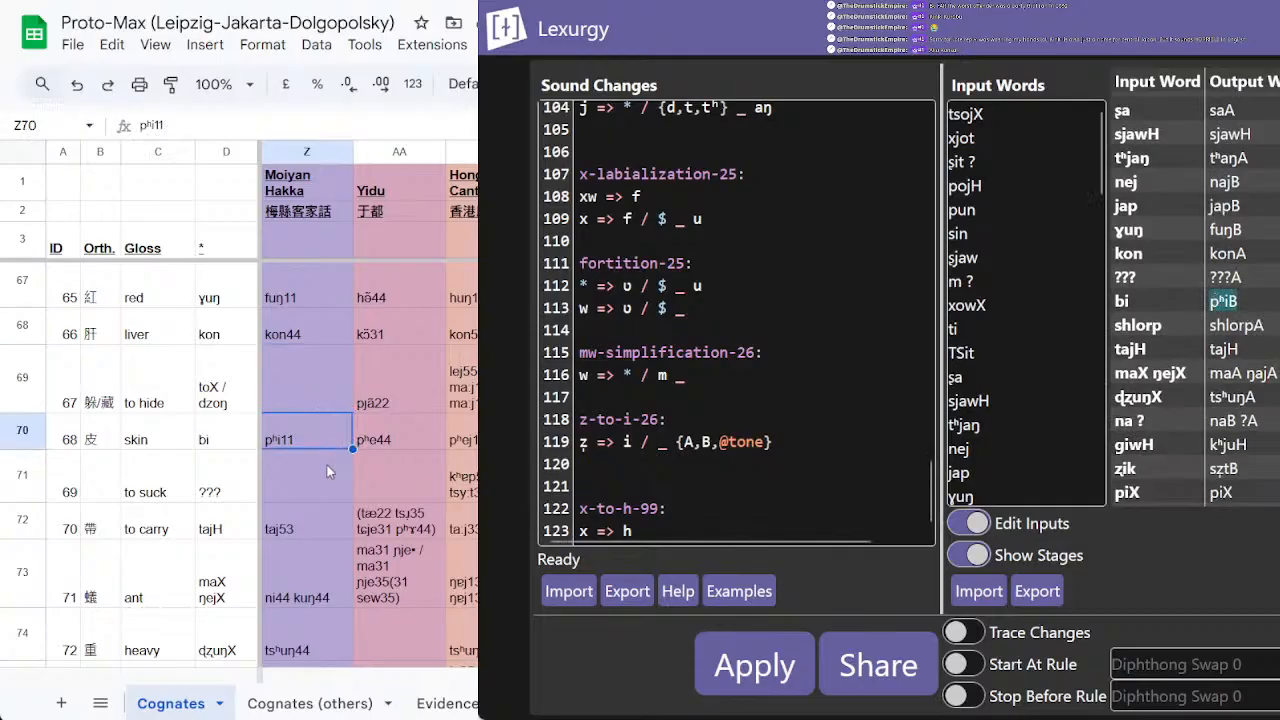
pyautogui.click(327, 465)
pyautogui.scroll(-2, 289, 464)
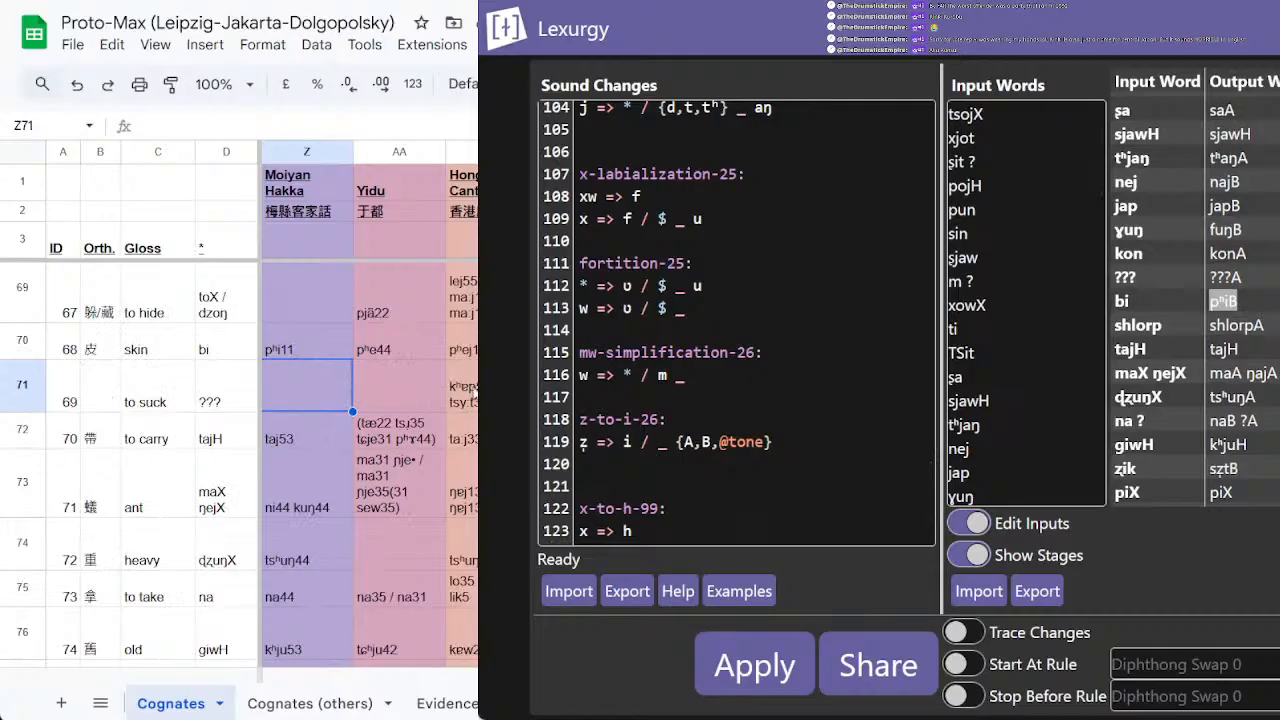
pyautogui.doubleClick(1138, 325)
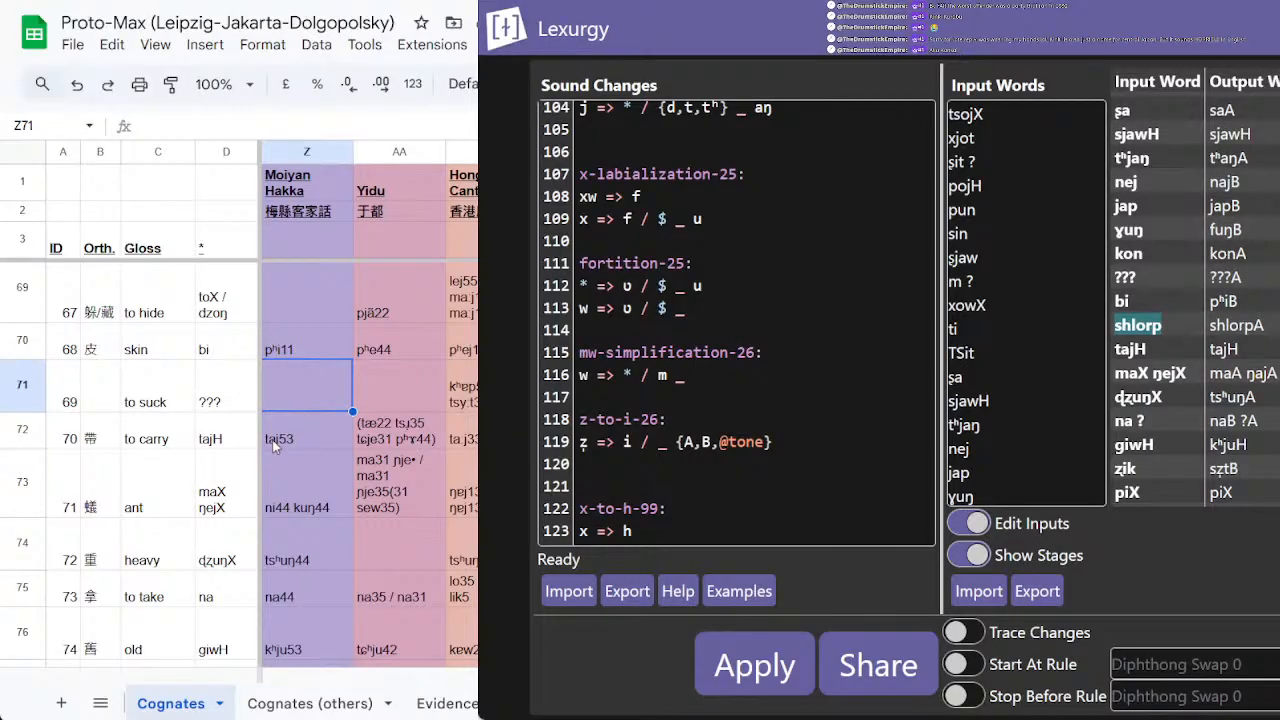
pyautogui.click(298, 443)
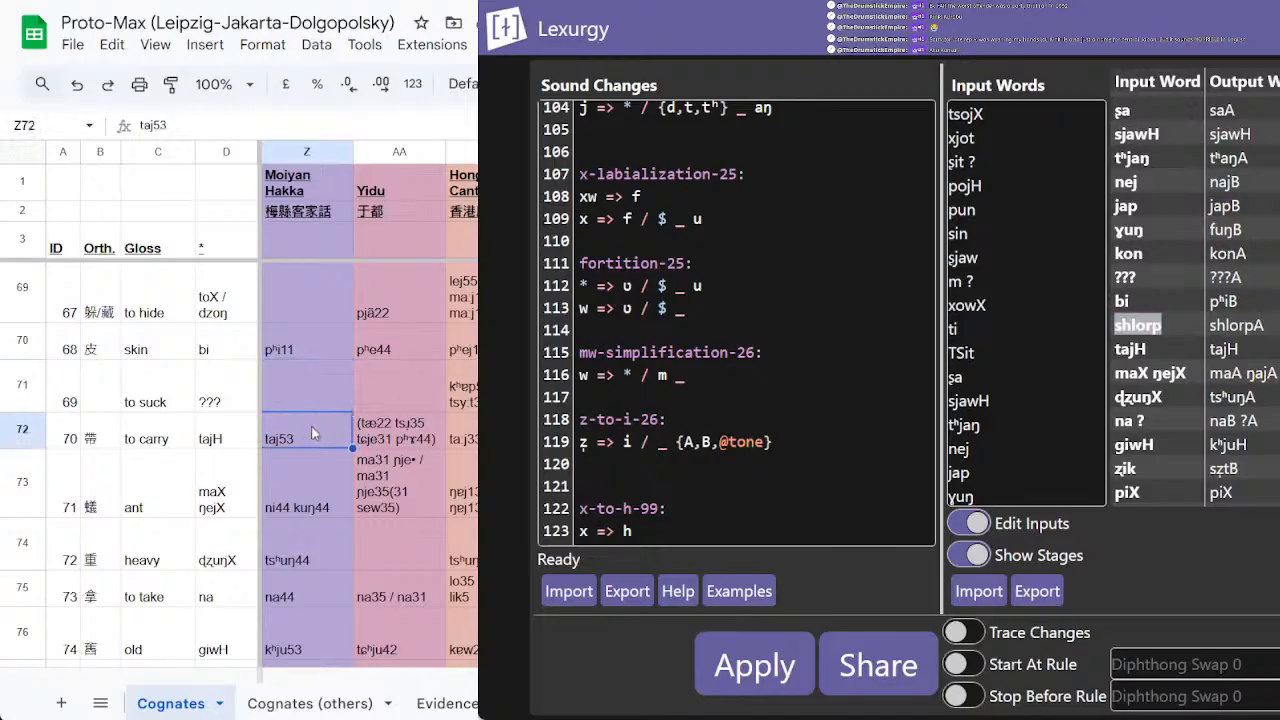
pyautogui.scroll(-1, 1195, 310)
pyautogui.scroll(-1, 1195, 310)
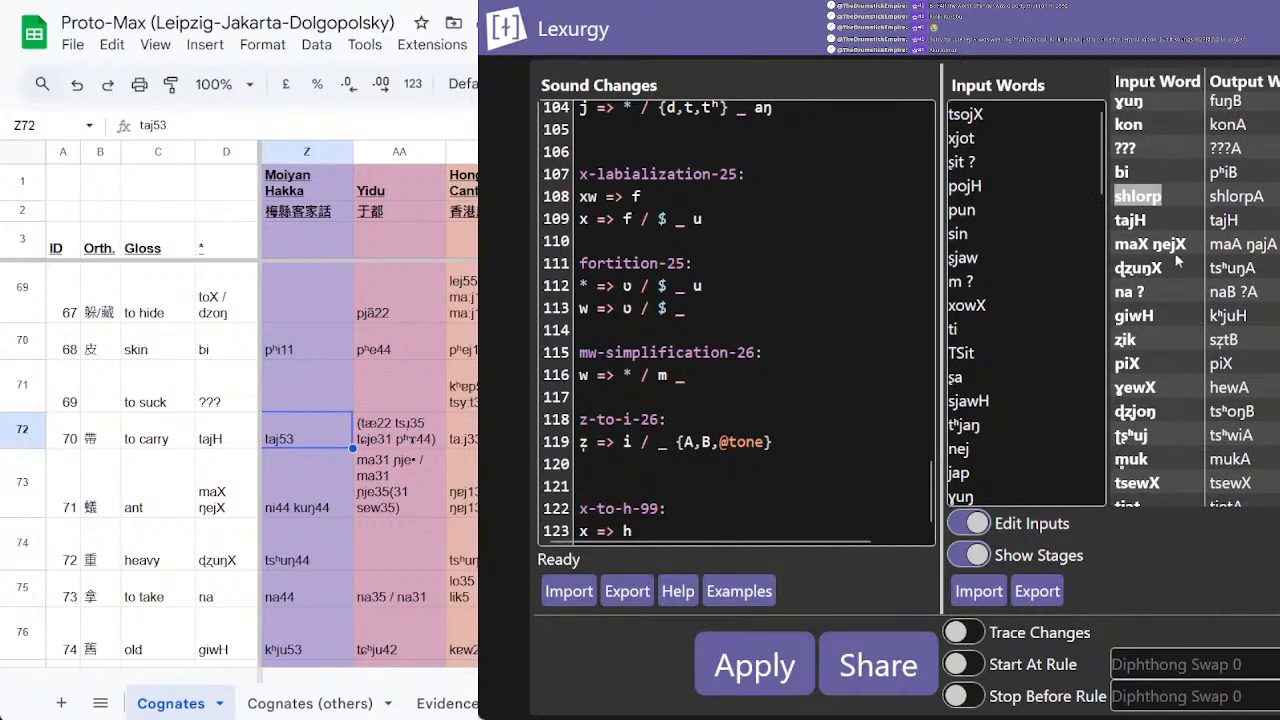
pyautogui.click(301, 484)
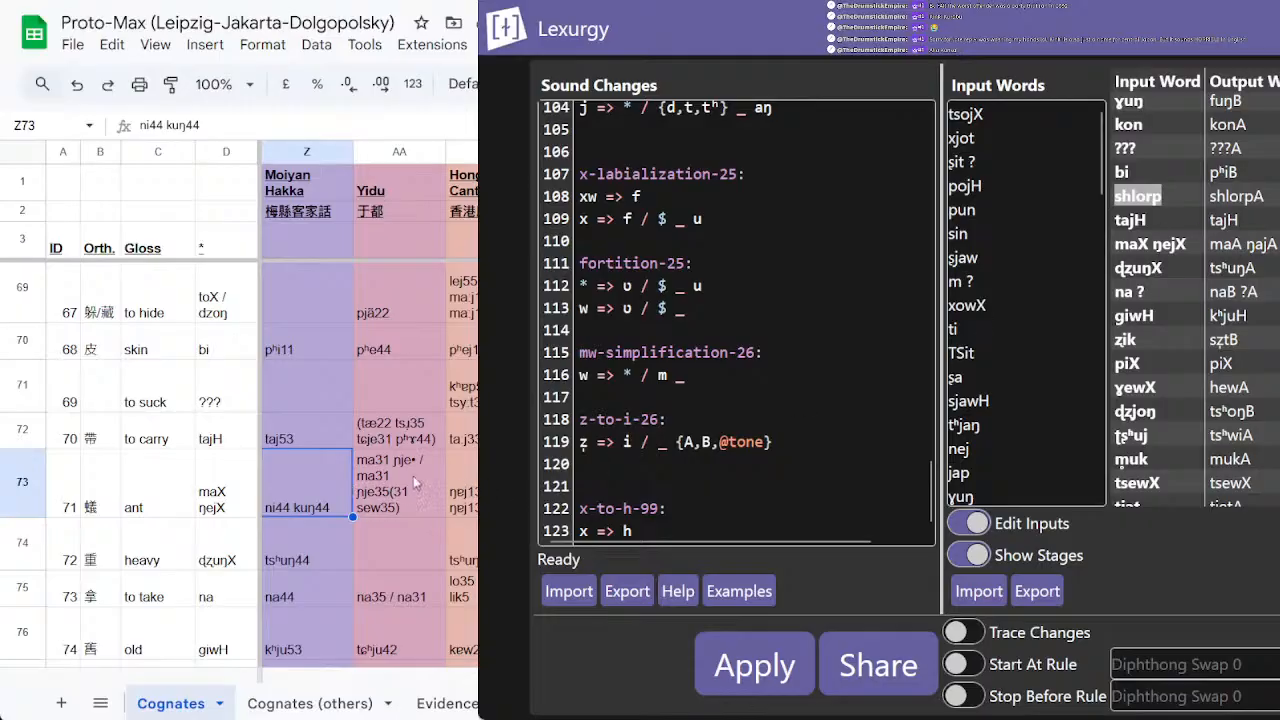
# Step: Delete the already checked input words from pun through tajH, so that maX ŋejX directly follows pojH
pyautogui.click(1004, 196)
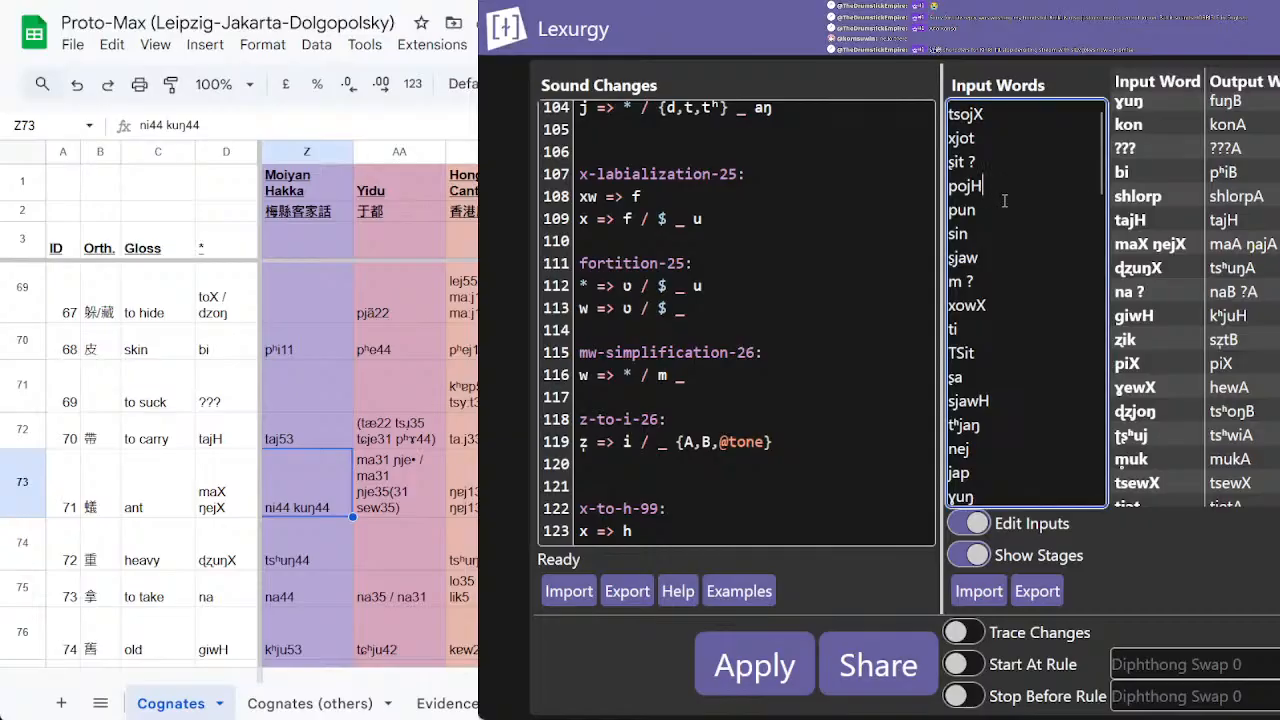
pyautogui.moveTo(1004, 200); pyautogui.dragTo(1041, 404)
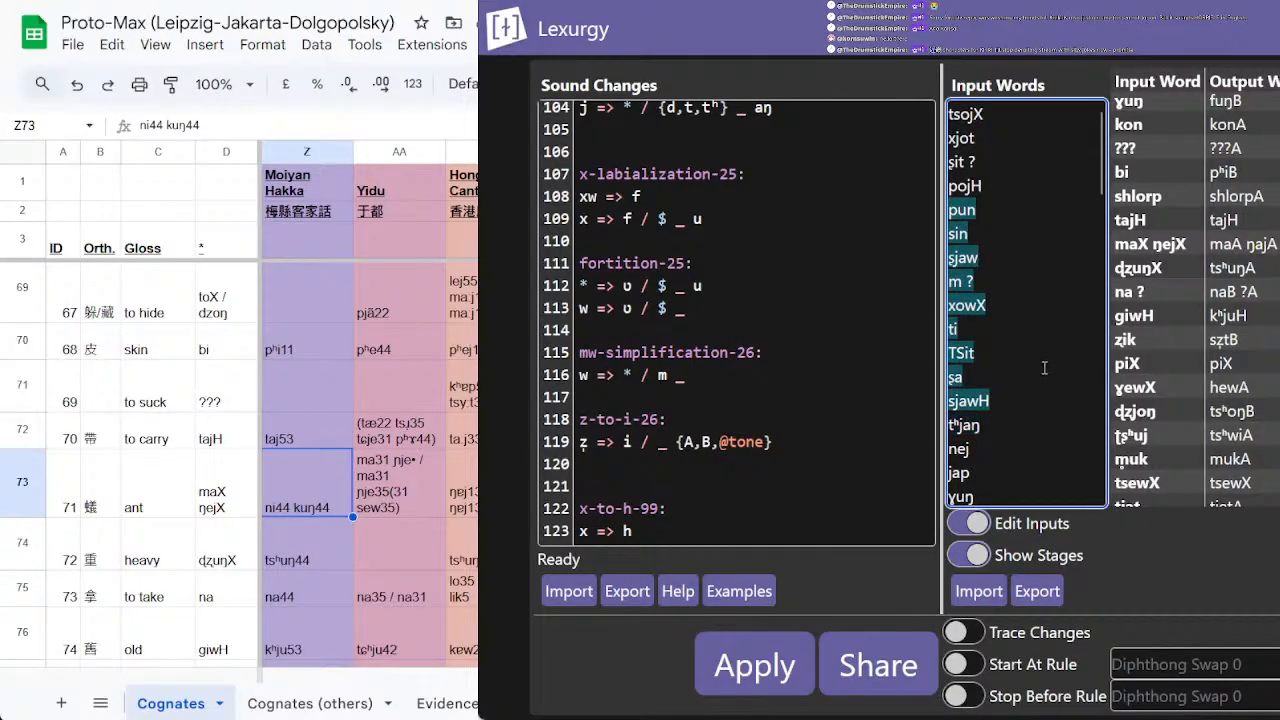
pyautogui.click(1008, 186)
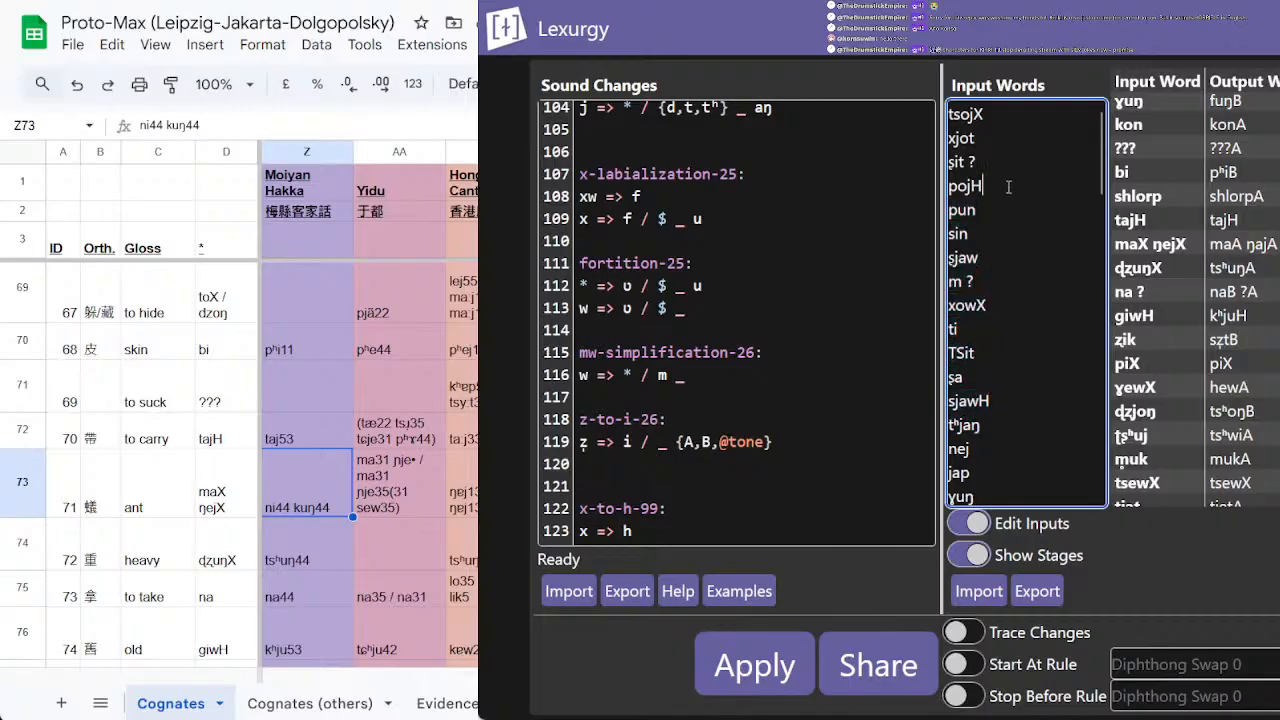
pyautogui.moveTo(1008, 186); pyautogui.dragTo(1038, 227)
pyautogui.scroll(-2, 1062, 447)
pyautogui.scroll(-3, 1056, 310)
pyautogui.press('BackSpace')
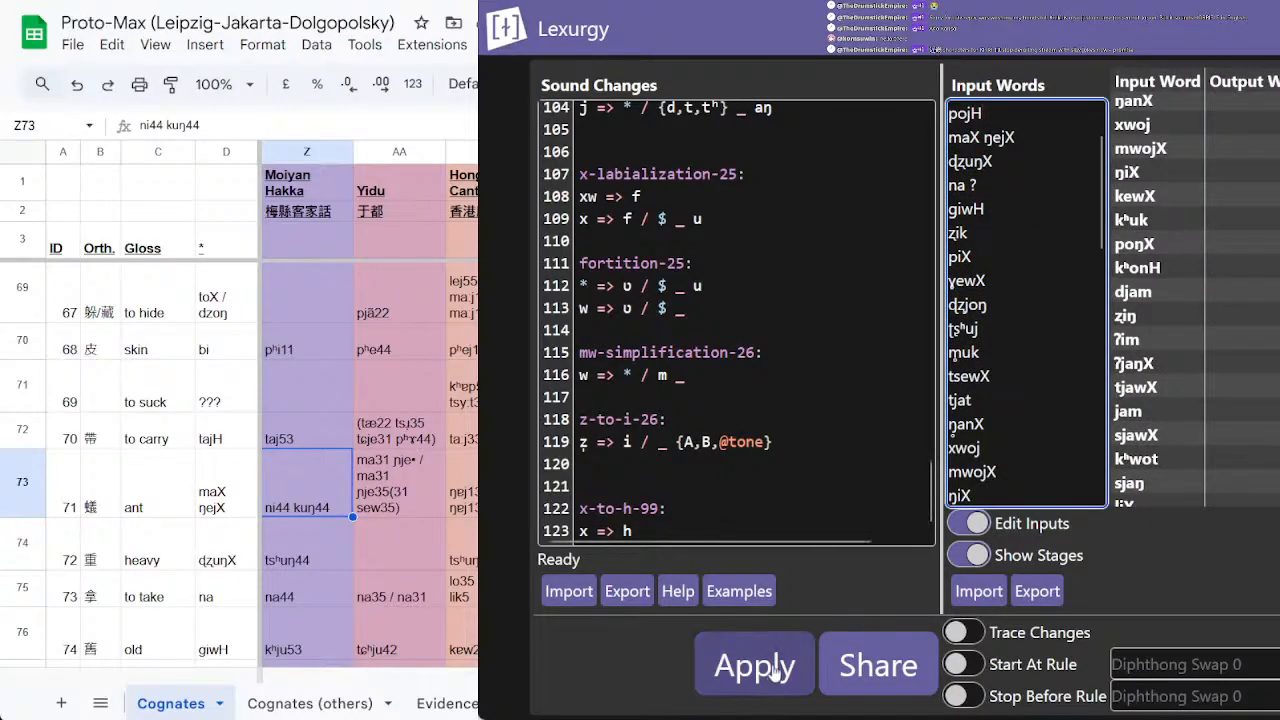
# Step: Apply the sound changes to the shortened input list and compare the output for maX ŋejX with the attested Moiyan Hakka form for "ant"
pyautogui.click(758, 667)
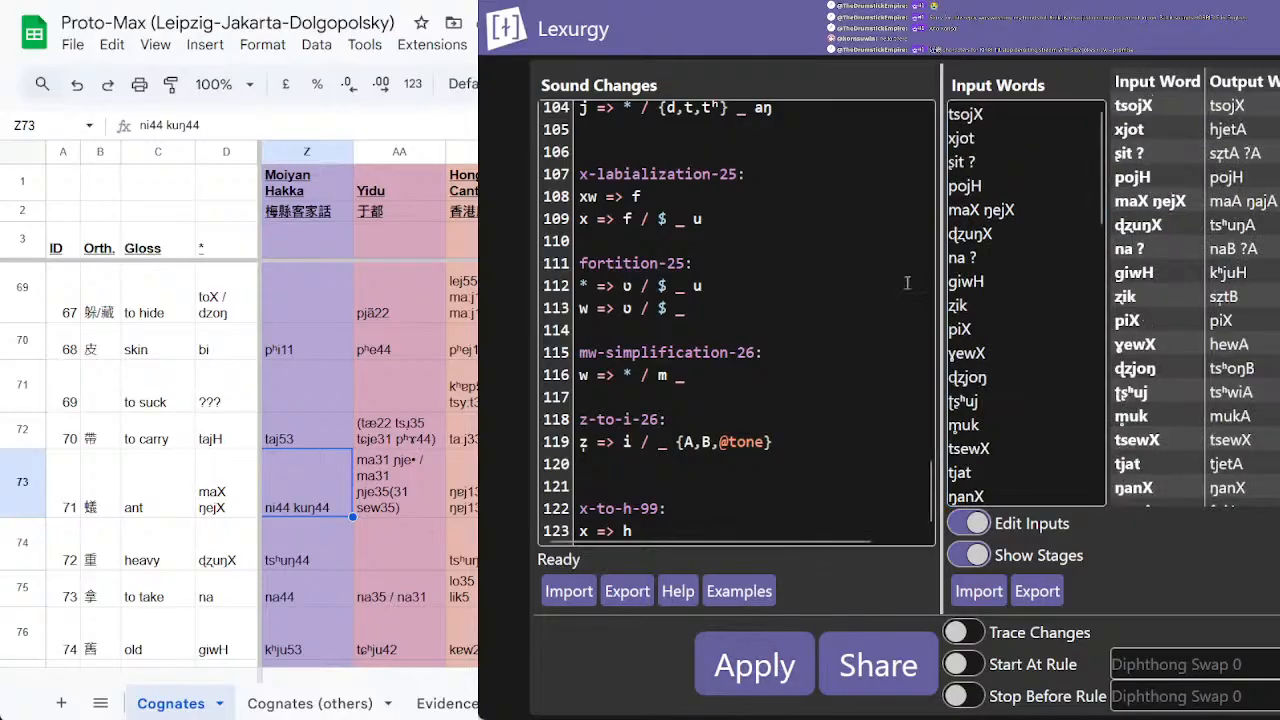
pyautogui.moveTo(985, 209); pyautogui.dragTo(1012, 210)
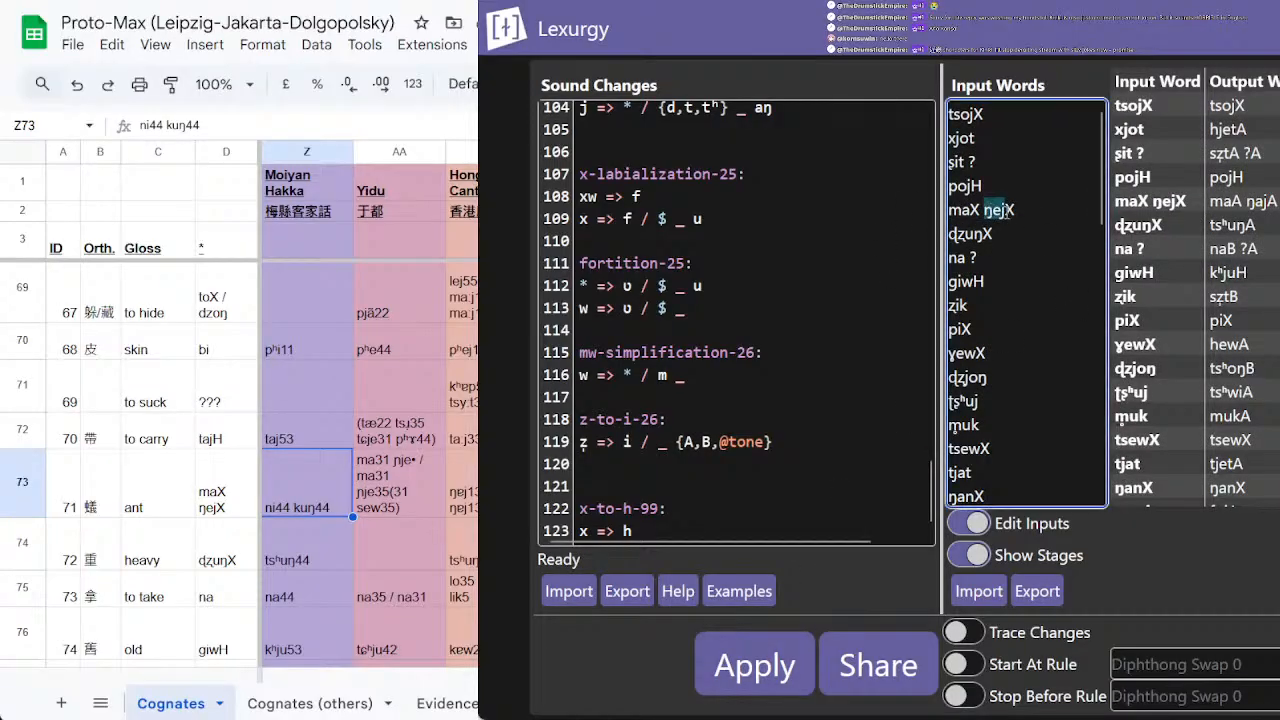
pyautogui.doubleClick(316, 494)
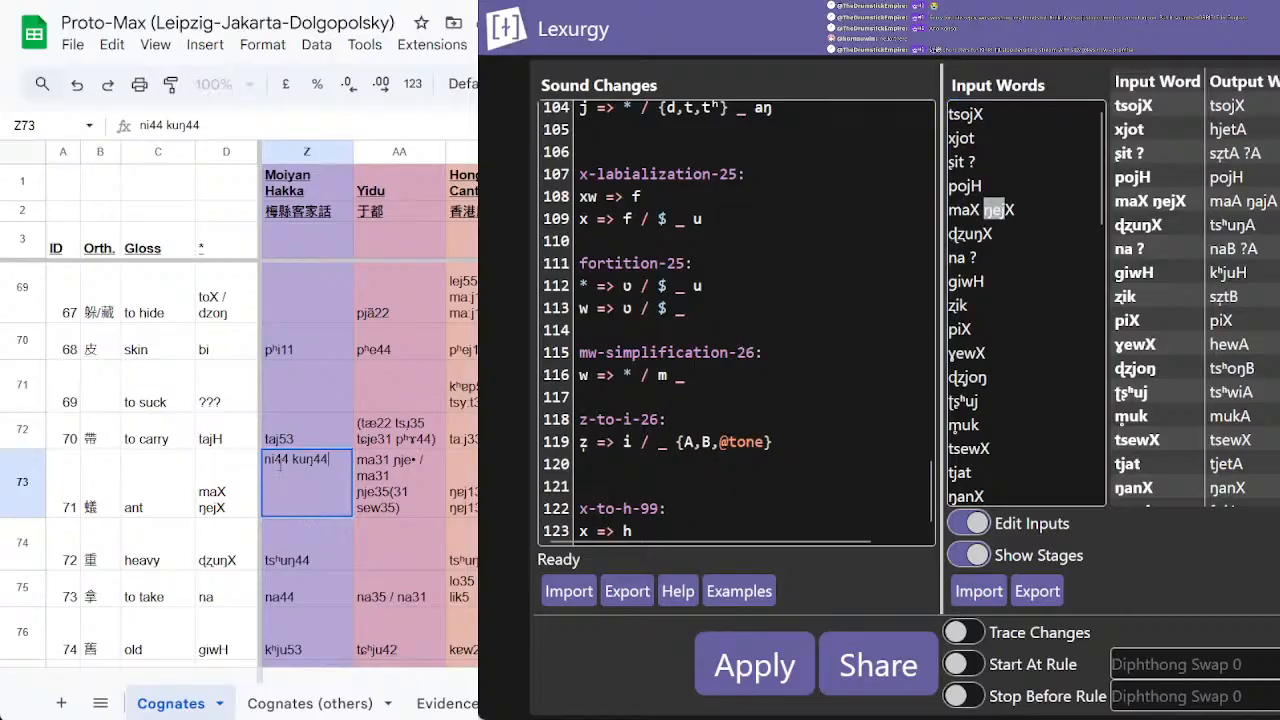
pyautogui.doubleClick(277, 459)
# Step: Add the alternative form niX kuŋ after a slash to the proto-form for "ant" in the spreadsheet
pyautogui.doubleClick(250, 505)
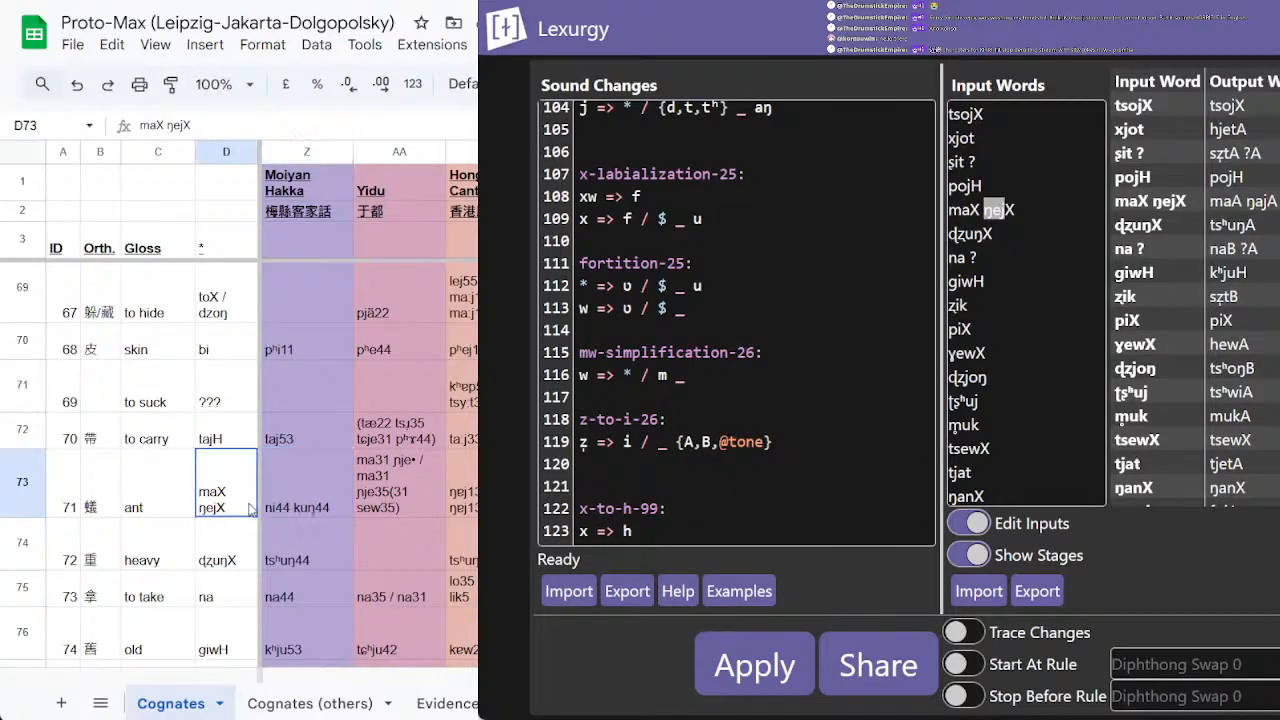
pyautogui.write('/')
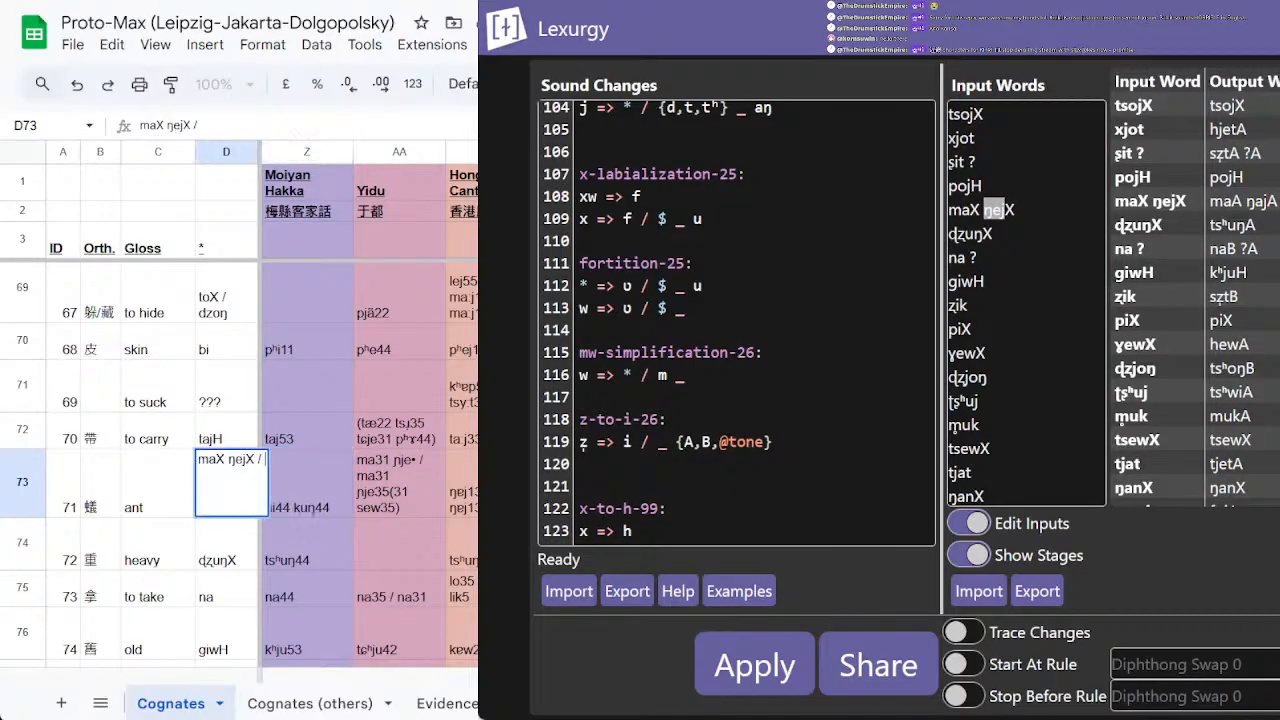
pyautogui.write(' ni')
pyautogui.press('BackSpace')
pyautogui.press('BackSpace')
pyautogui.write('niXa')
pyautogui.press('BackSpace')
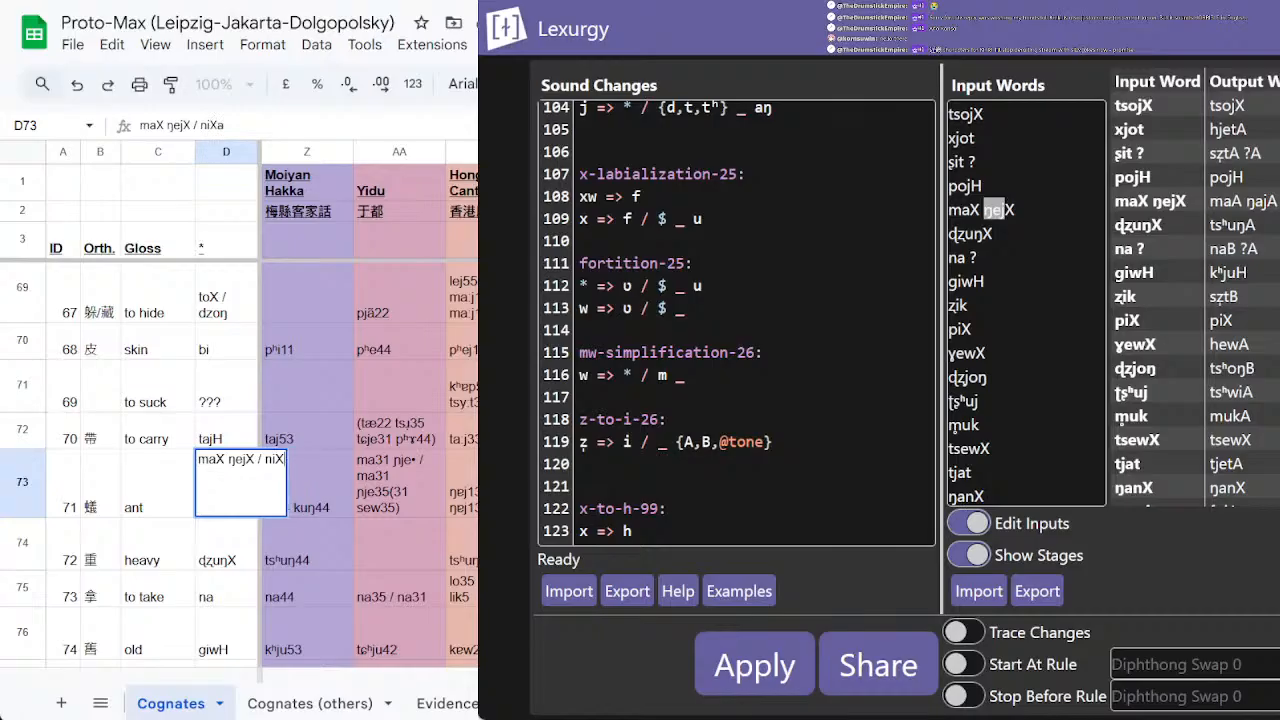
pyautogui.write('ku')
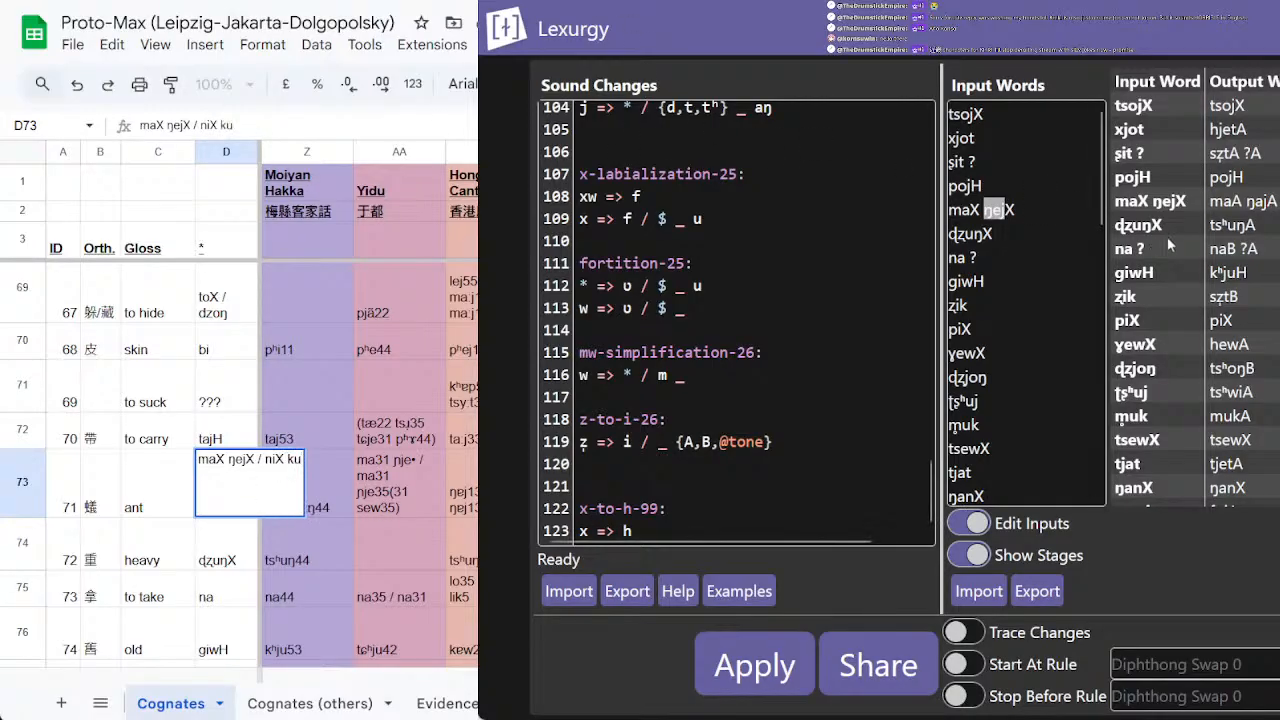
pyautogui.moveTo(1143, 227); pyautogui.dragTo(1160, 227)
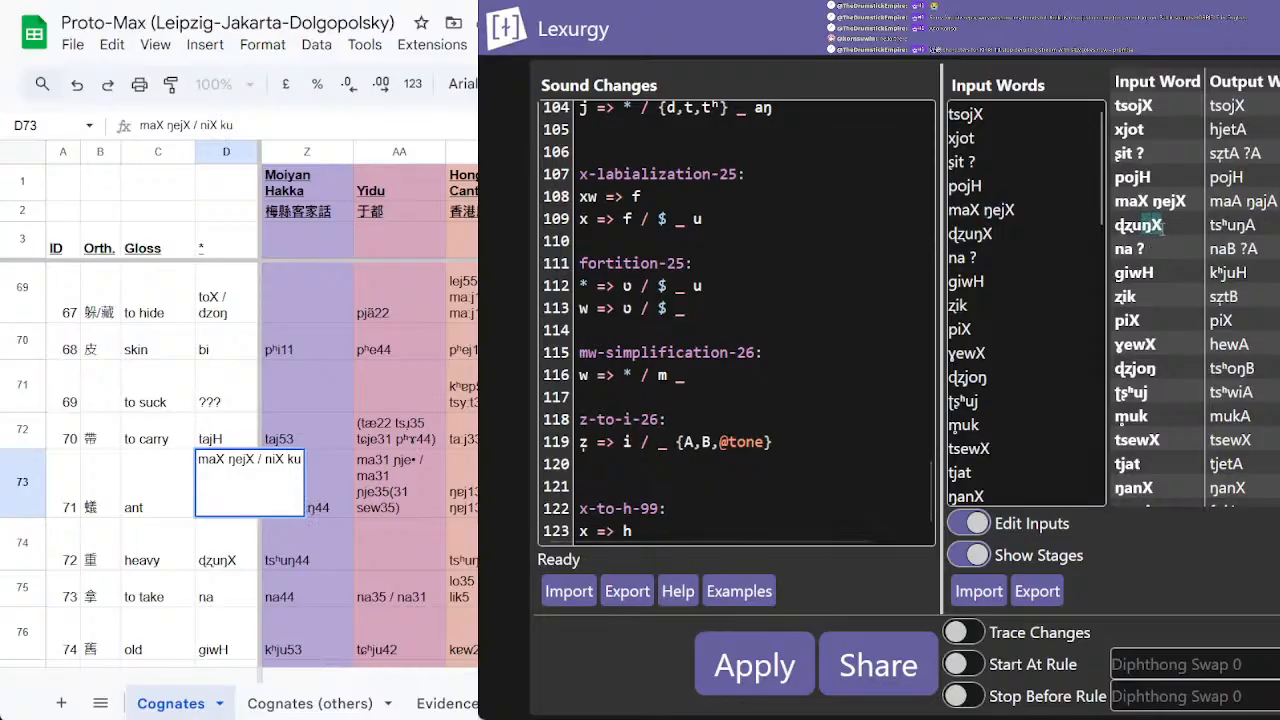
pyautogui.write('ŋ')
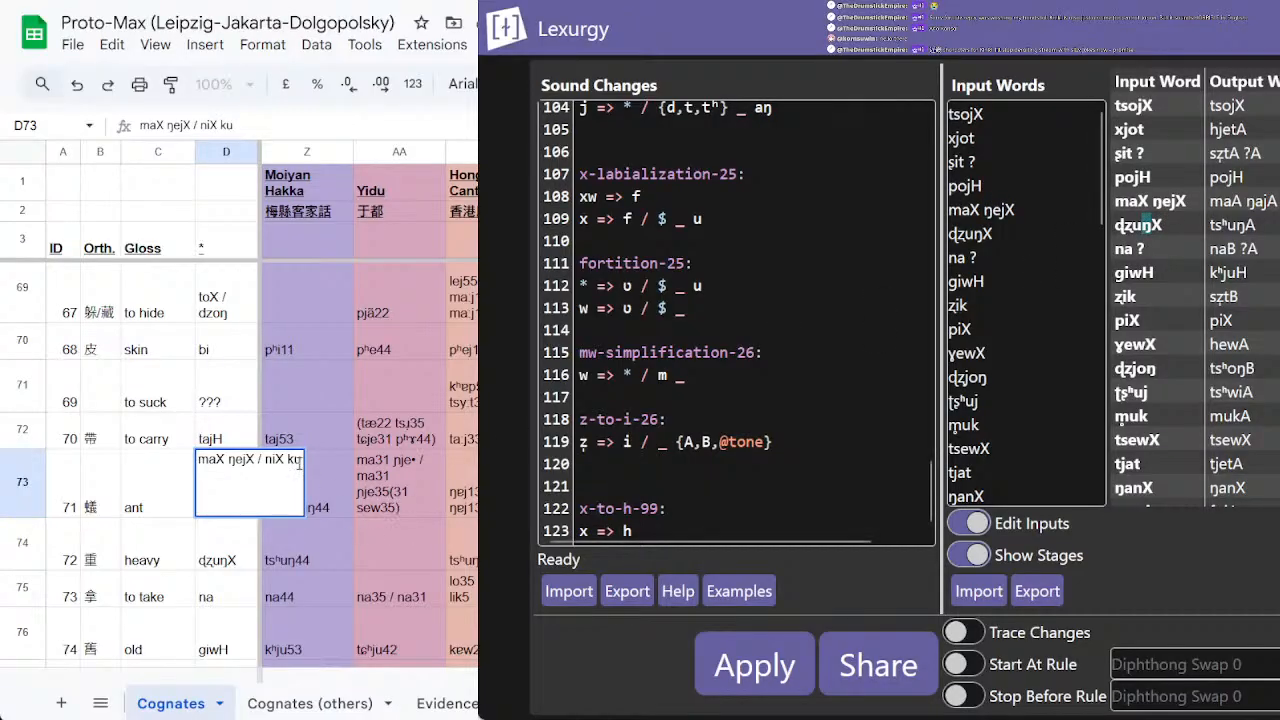
pyautogui.press('Return')
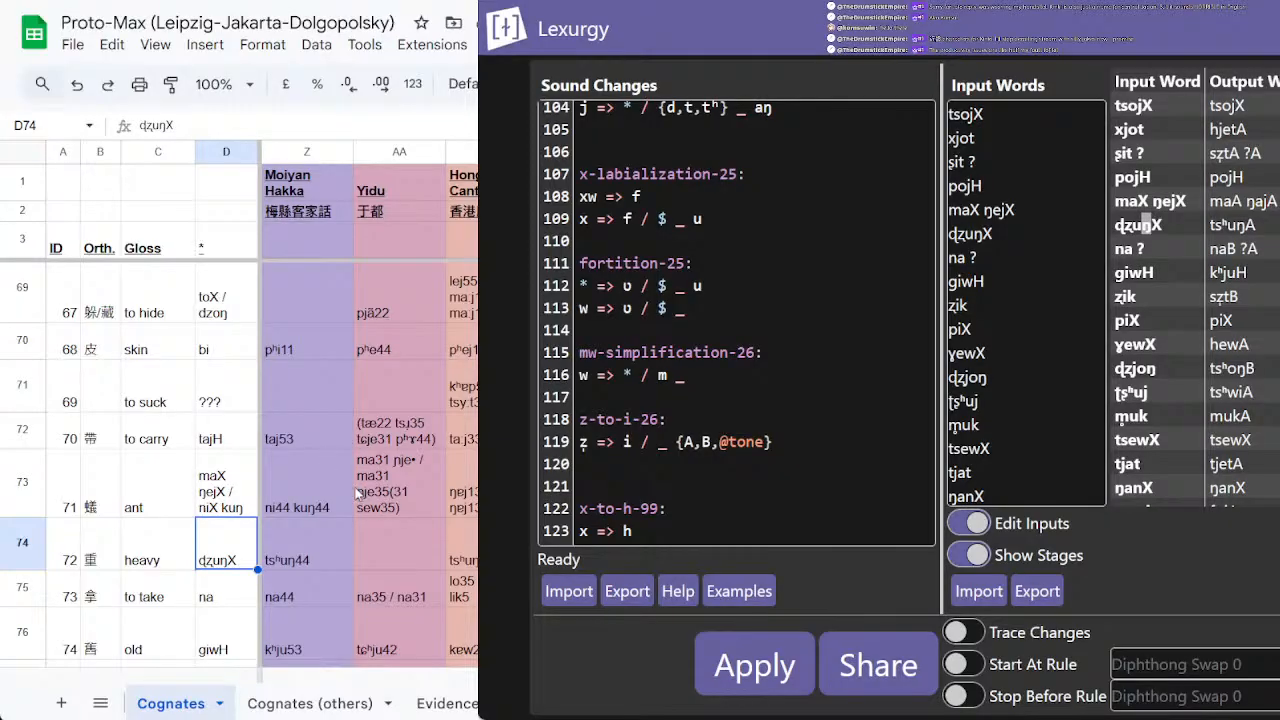
# Step: Replace the input word maX ŋejX with niX kuŋ and apply the sound changes
pyautogui.click(222, 488)
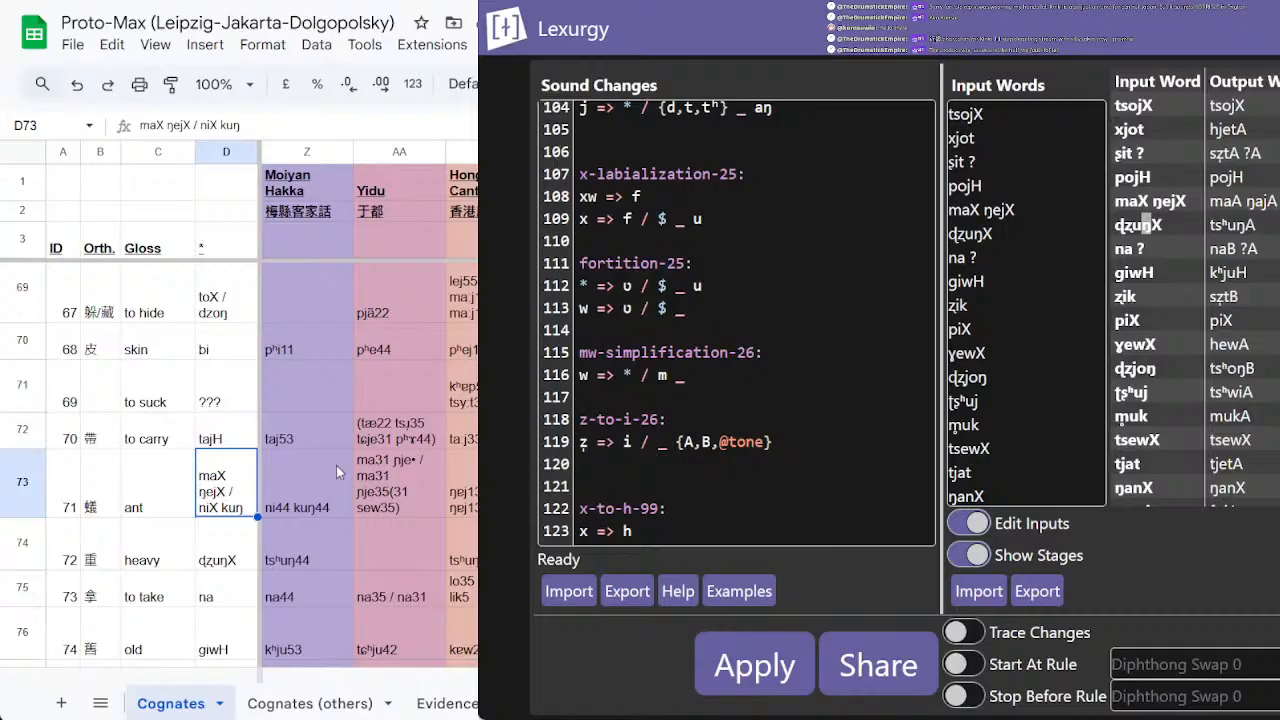
pyautogui.click(296, 486)
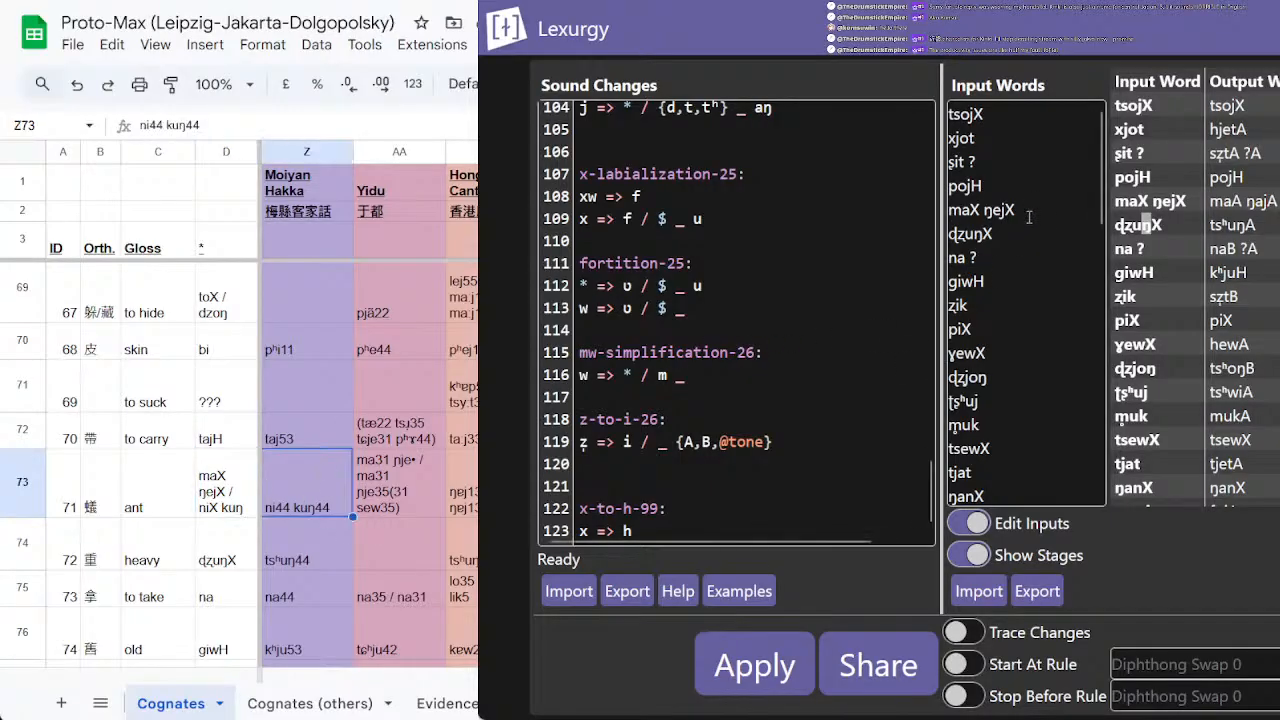
pyautogui.moveTo(1032, 214); pyautogui.dragTo(885, 214)
pyautogui.write('ni')
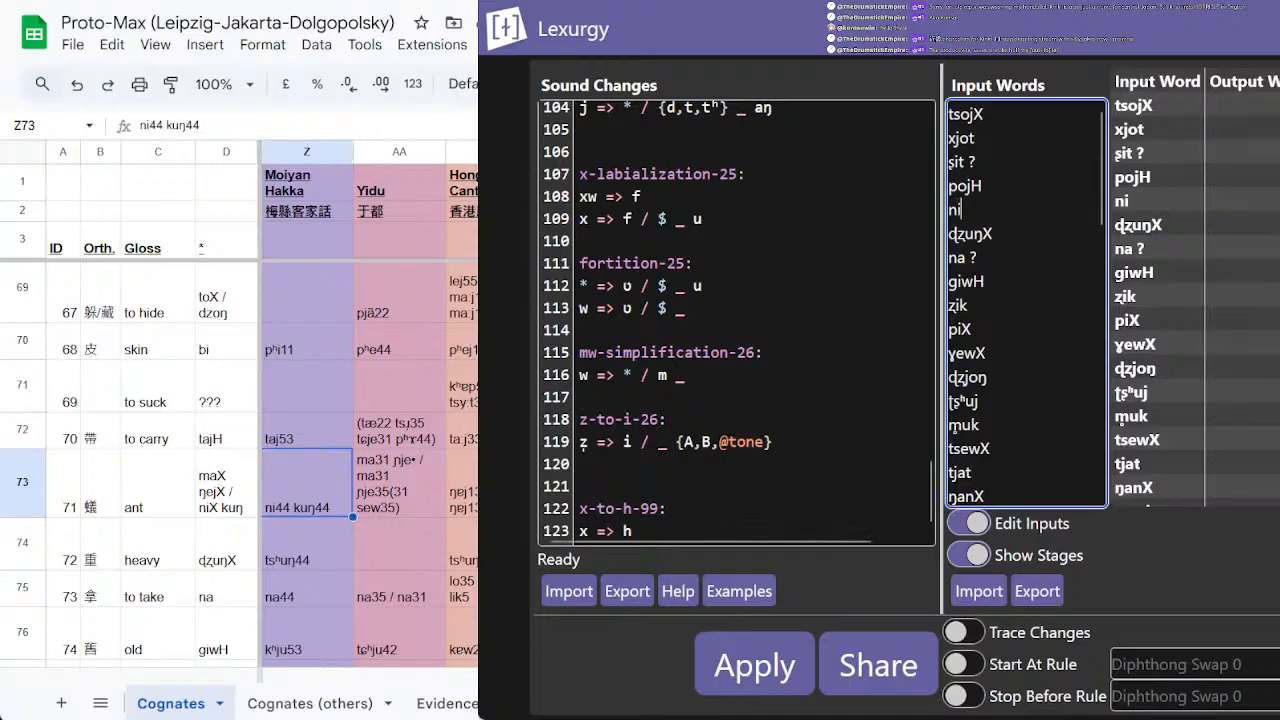
pyautogui.write('X k')
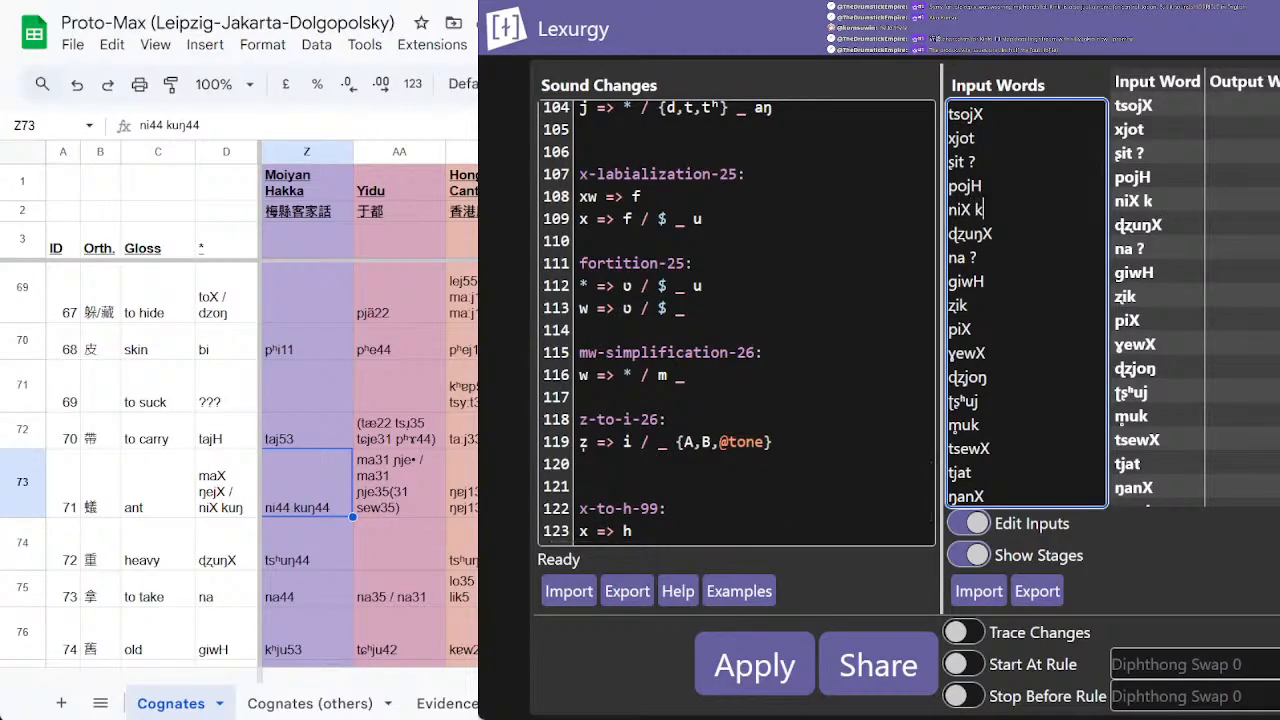
pyautogui.write('uŋ')
pyautogui.click(755, 665)
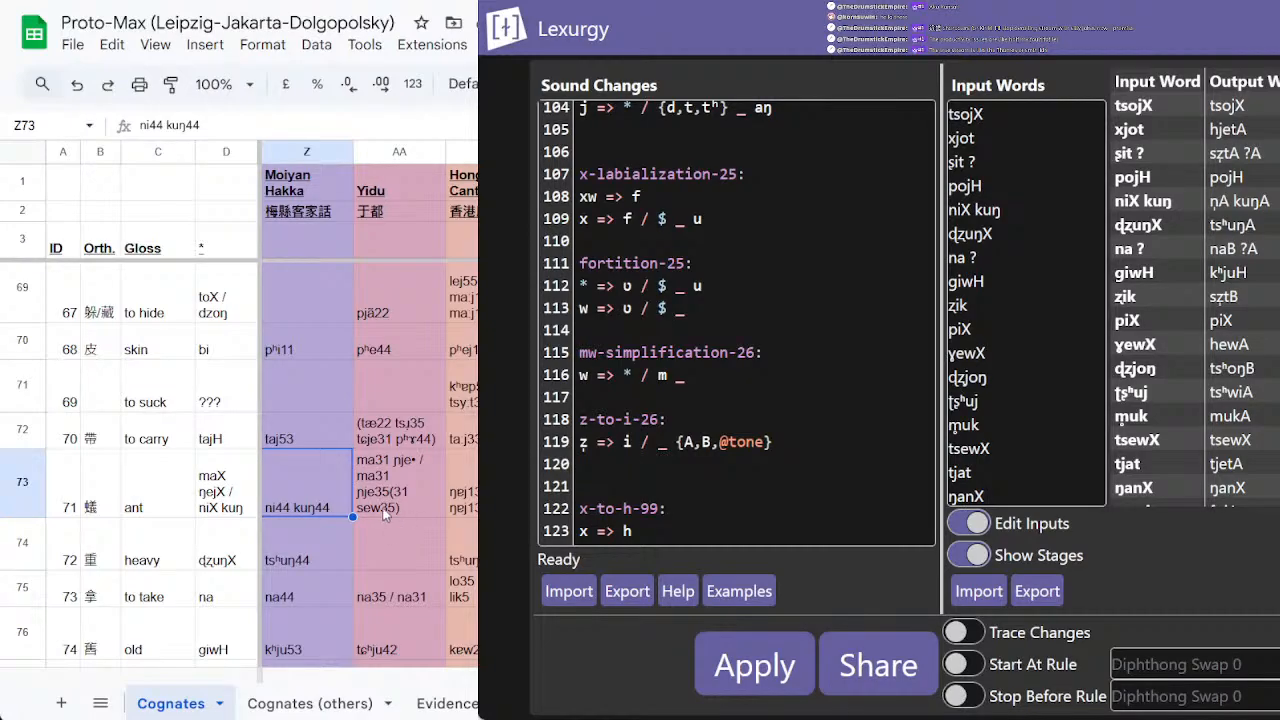
# Step: Remove the alternative "/ niX kuŋ" from the proto-form for "ant", leaving only maX ŋejX
pyautogui.scroll(-1, 266, 528)
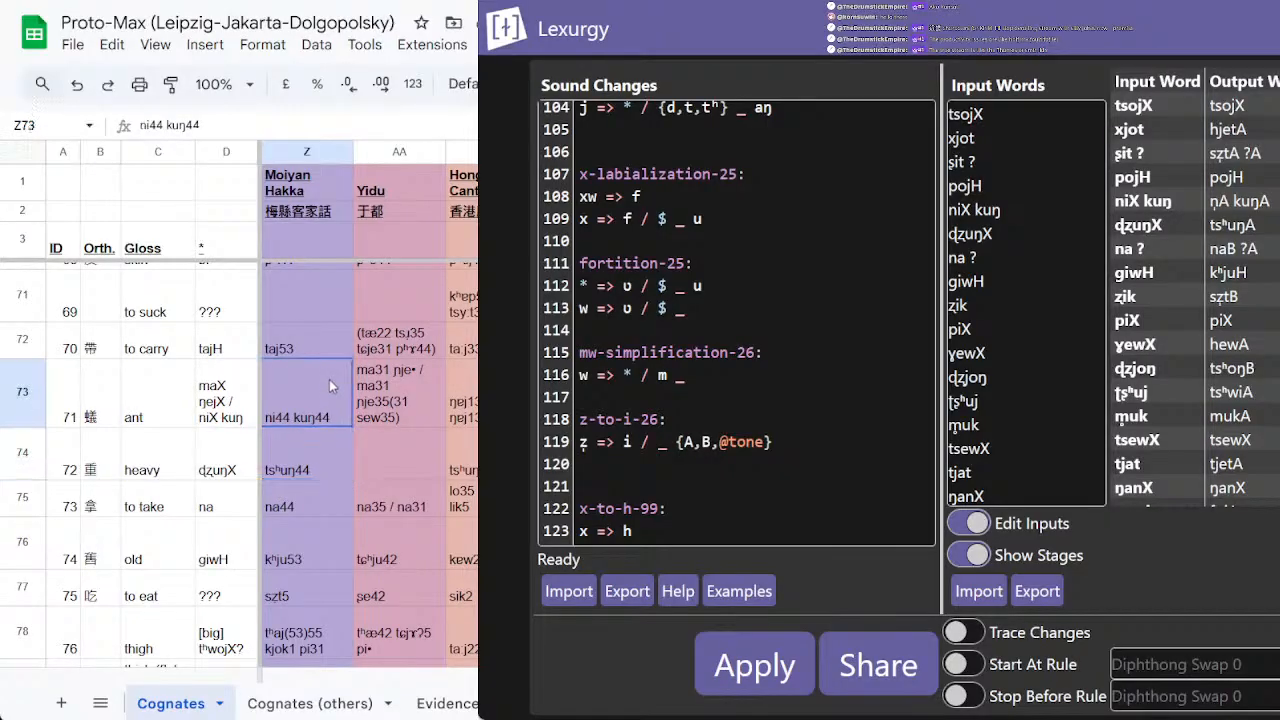
pyautogui.doubleClick(240, 410)
pyautogui.moveTo(256, 373); pyautogui.dragTo(343, 374)
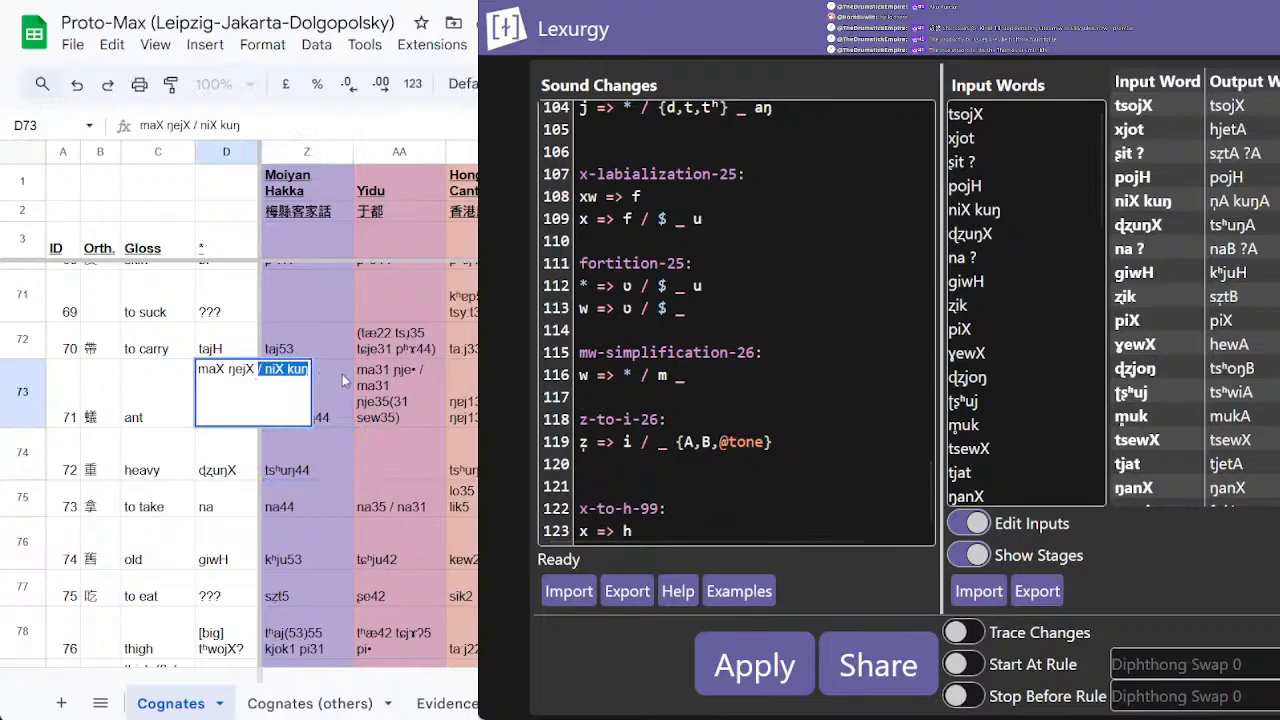
pyautogui.press('BackSpace')
pyautogui.press('Return')
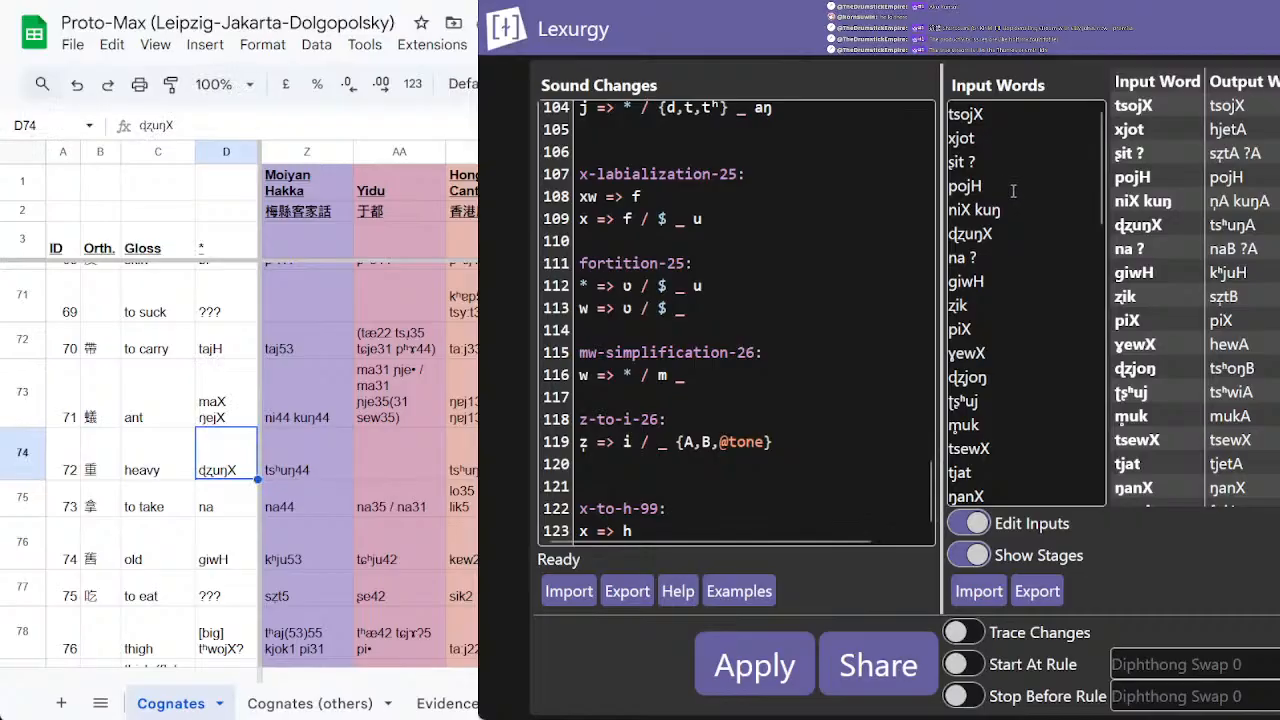
# Step: Delete the input words pojH and niX kuŋ and reapply the sound changes
pyautogui.moveTo(1002, 165); pyautogui.dragTo(1039, 205)
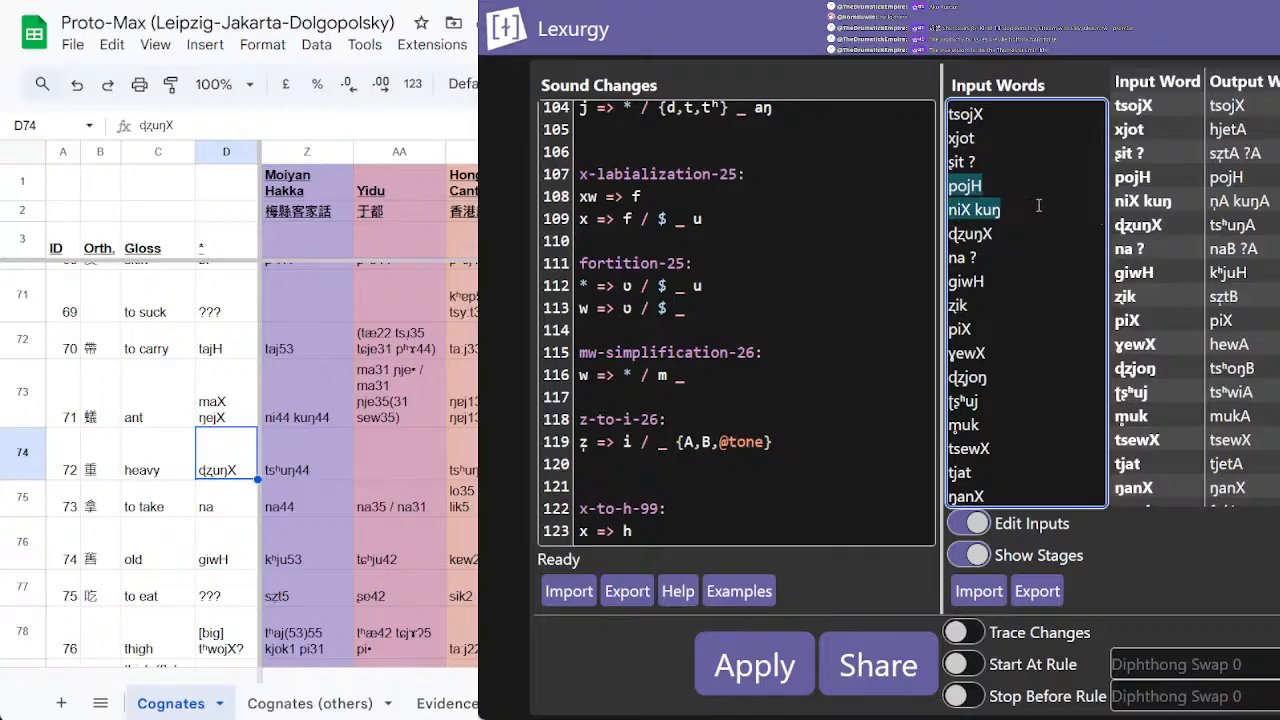
pyautogui.press('BackSpace')
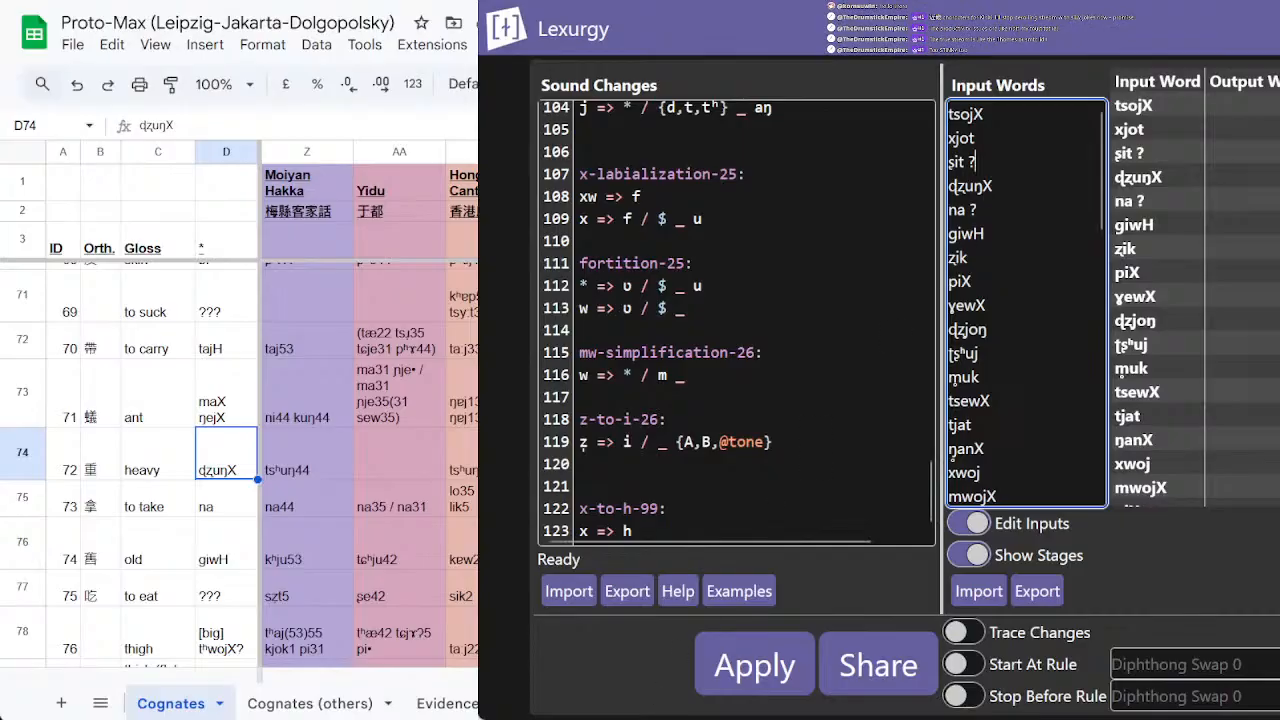
pyautogui.click(773, 678)
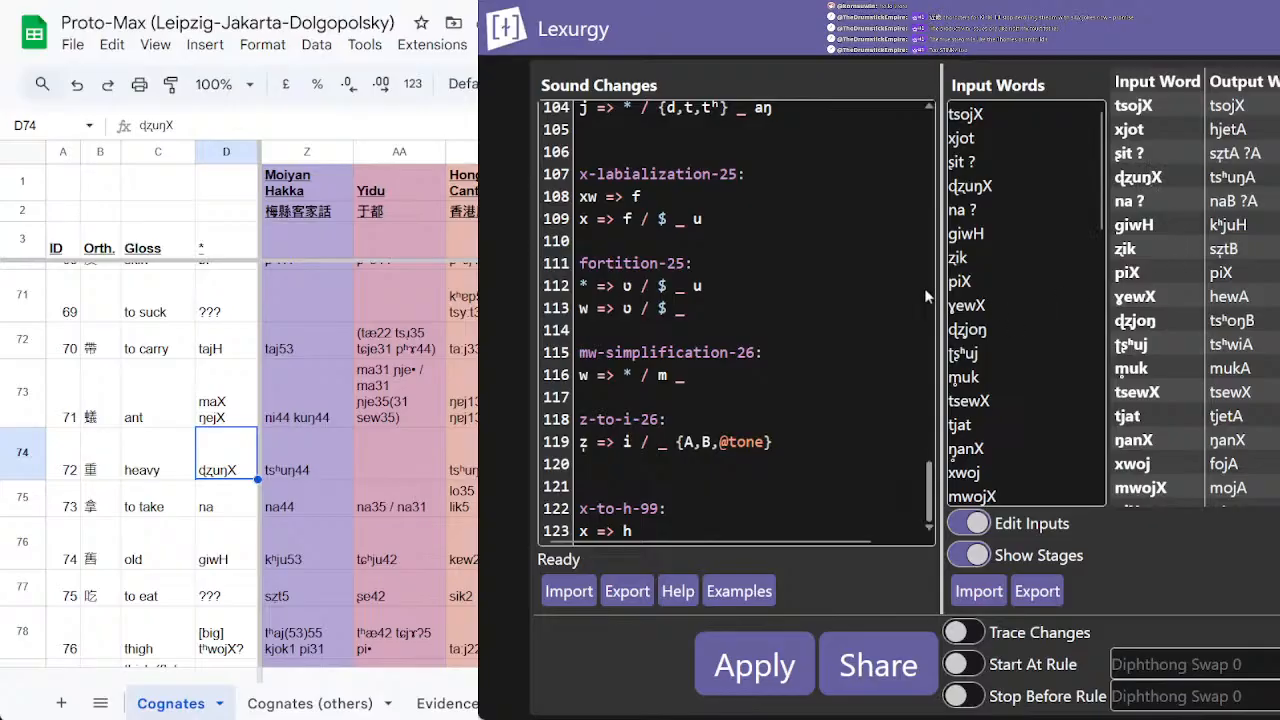
# Step: Compare the attested Moiyan Hakka entries for "heavy" and "to take" with their proto-forms and sound-change outputs
pyautogui.click(994, 270)
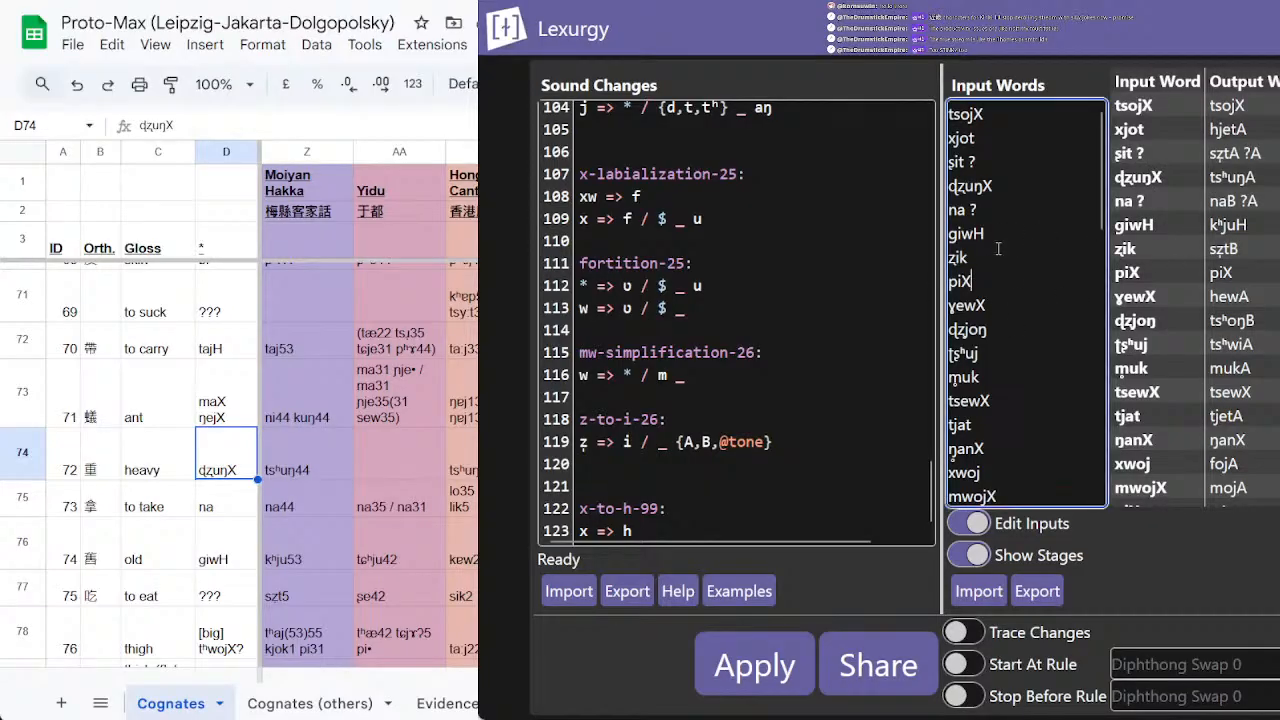
pyautogui.click(1000, 232)
pyautogui.press('Down')
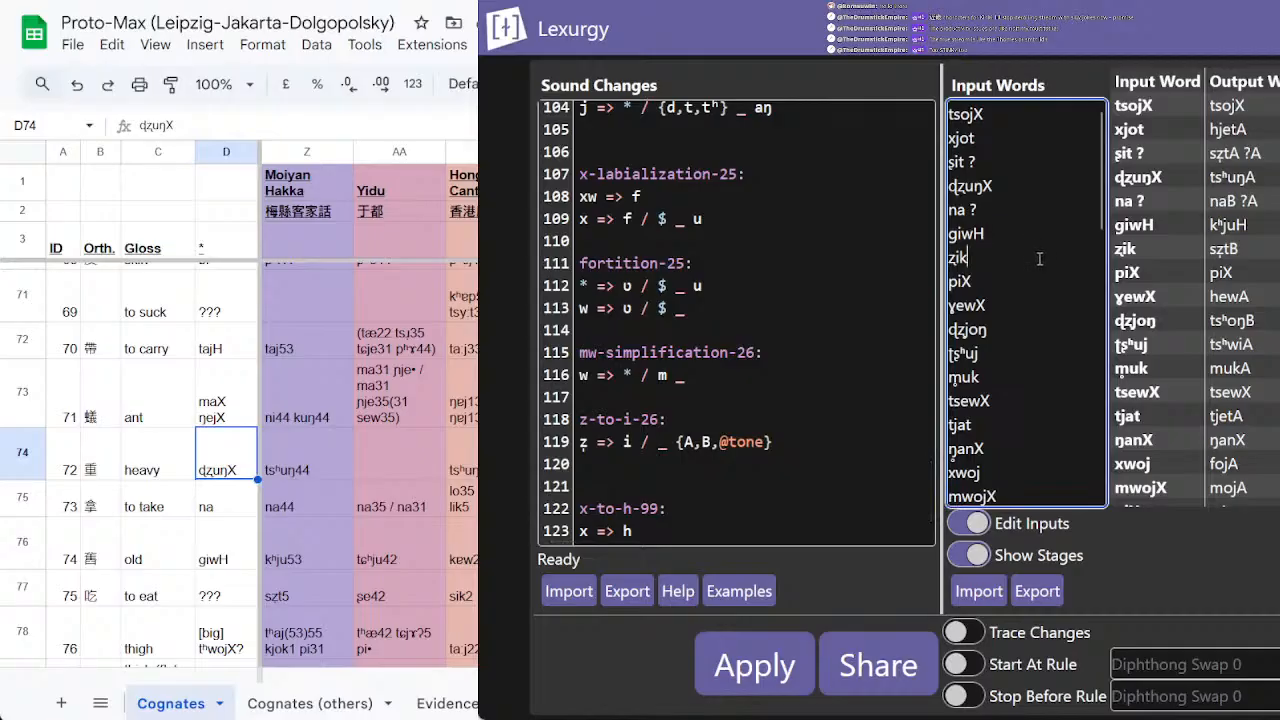
pyautogui.doubleClick(978, 186)
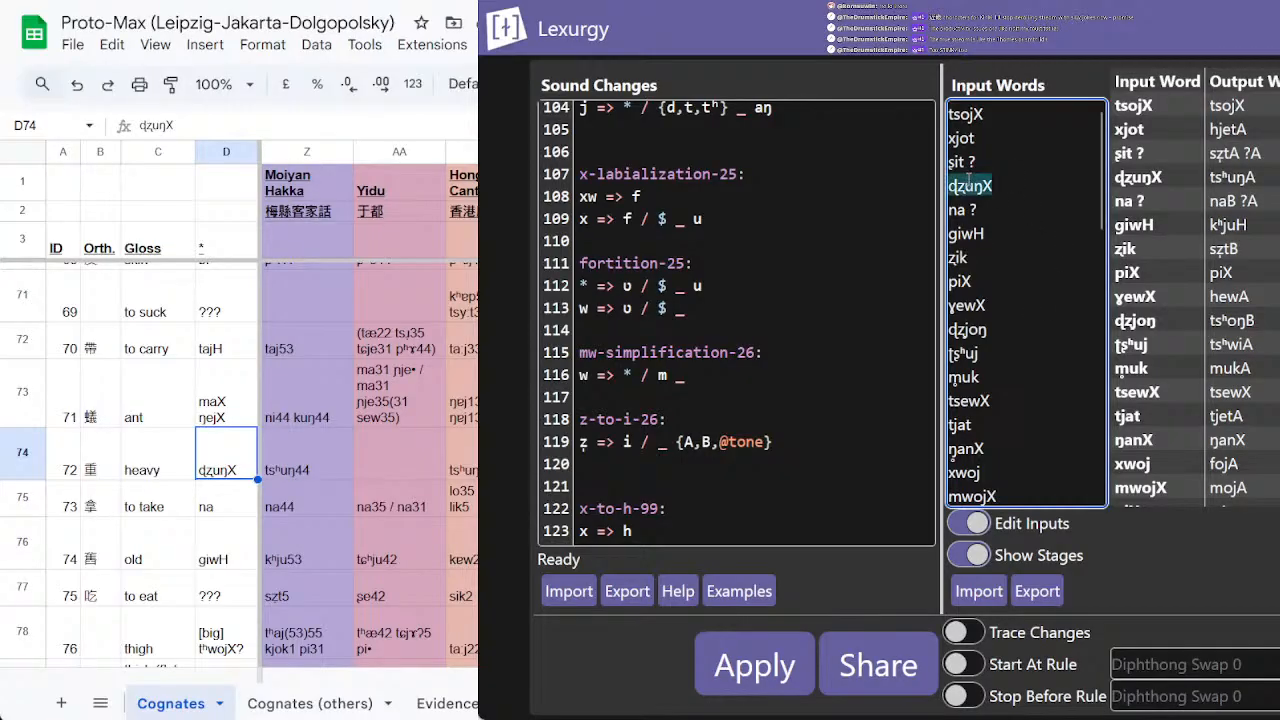
pyautogui.click(294, 468)
pyautogui.scroll(-1, 300, 440)
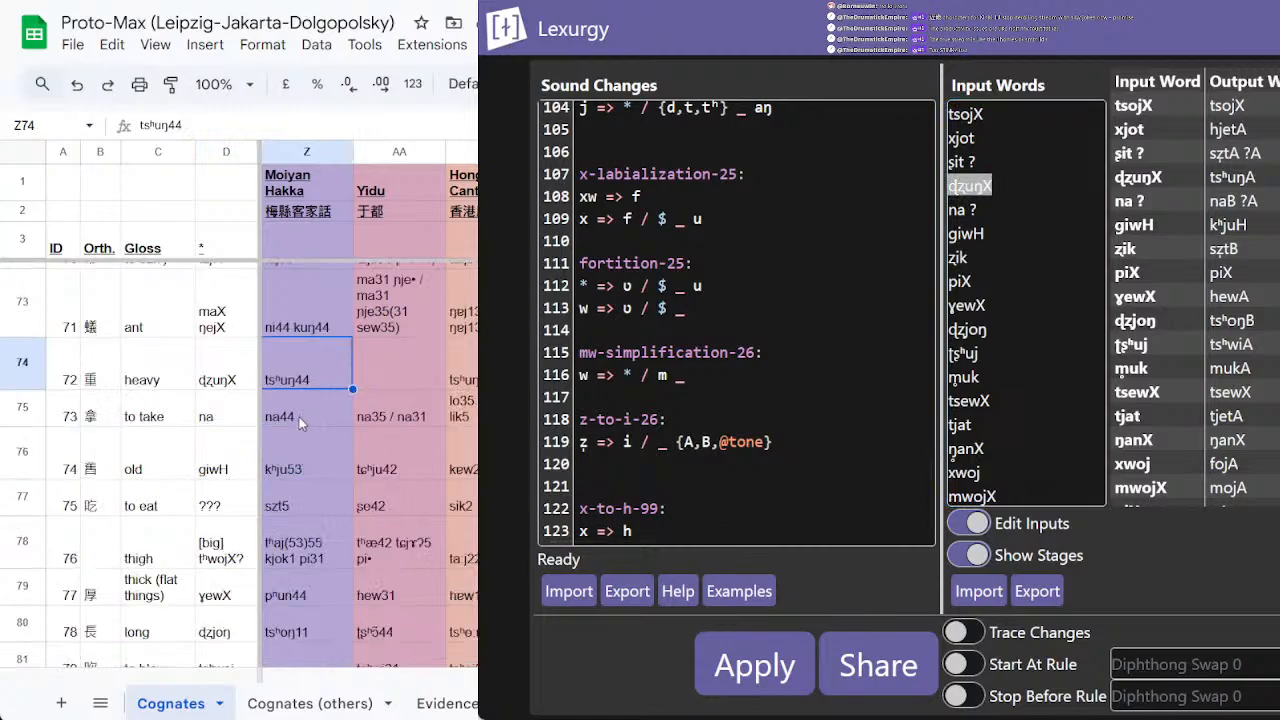
pyautogui.click(286, 425)
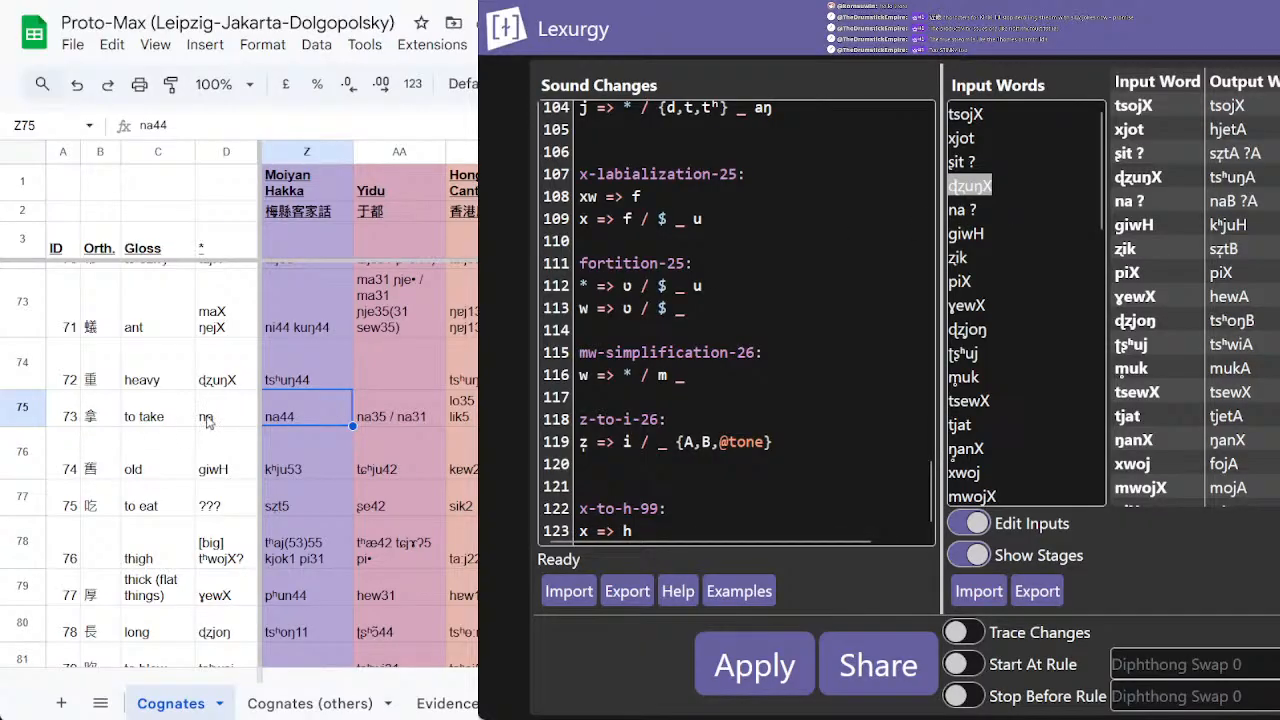
# Step: Change the proto-form and input word for "to take" to n̥a with a copied combining ring below, and reapply the sound changes
pyautogui.doubleClick(251, 418)
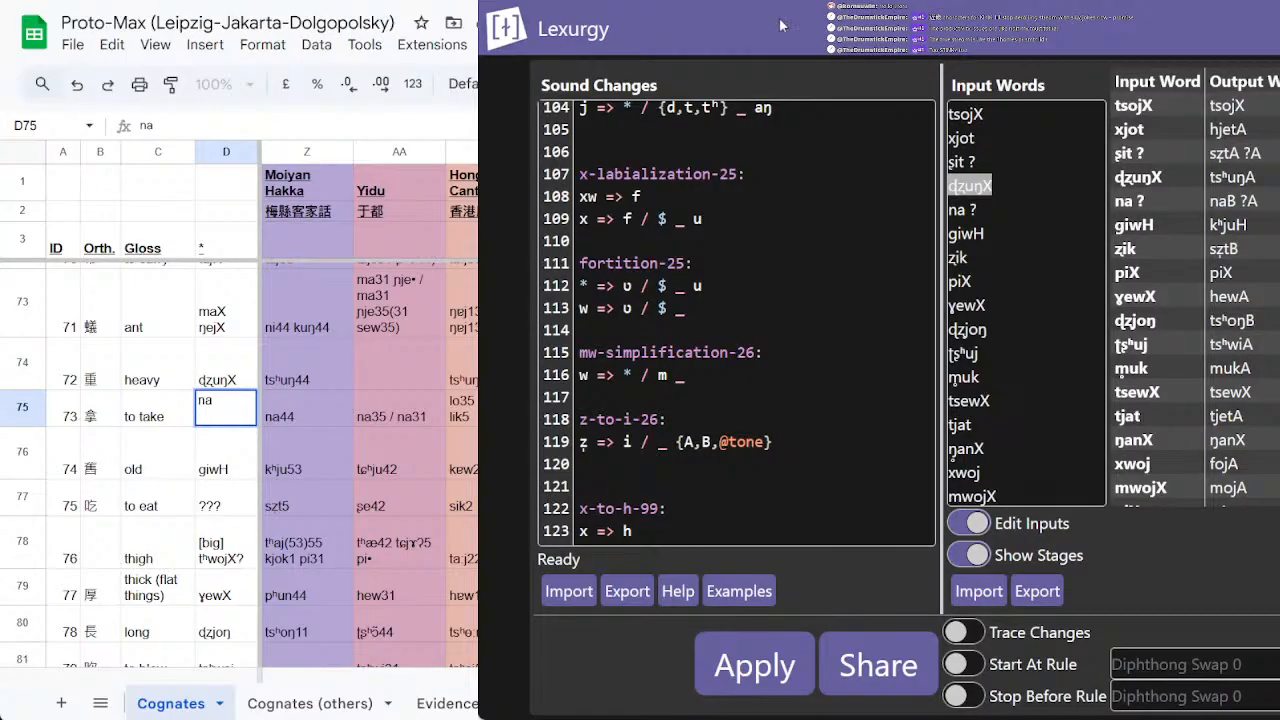
pyautogui.hotkey('ctrl', 'Tab')
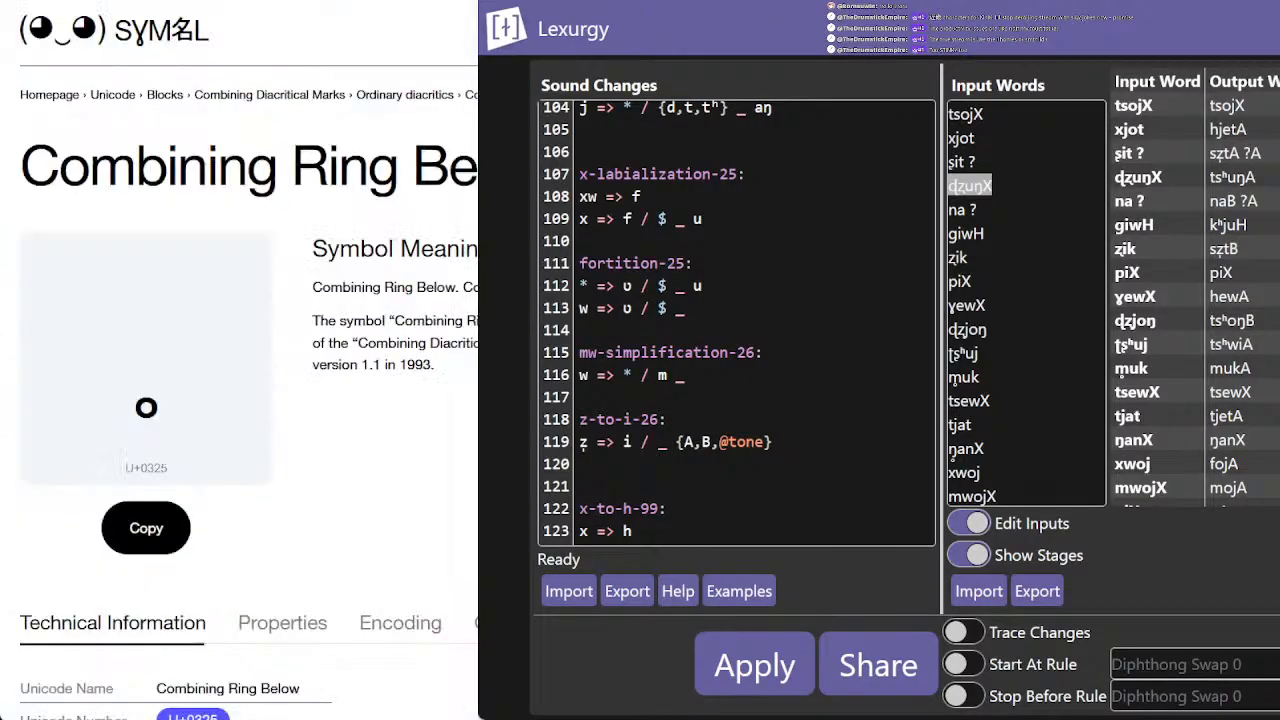
pyautogui.click(165, 529)
pyautogui.hotkey('ctrl', 'shift', 'Tab')
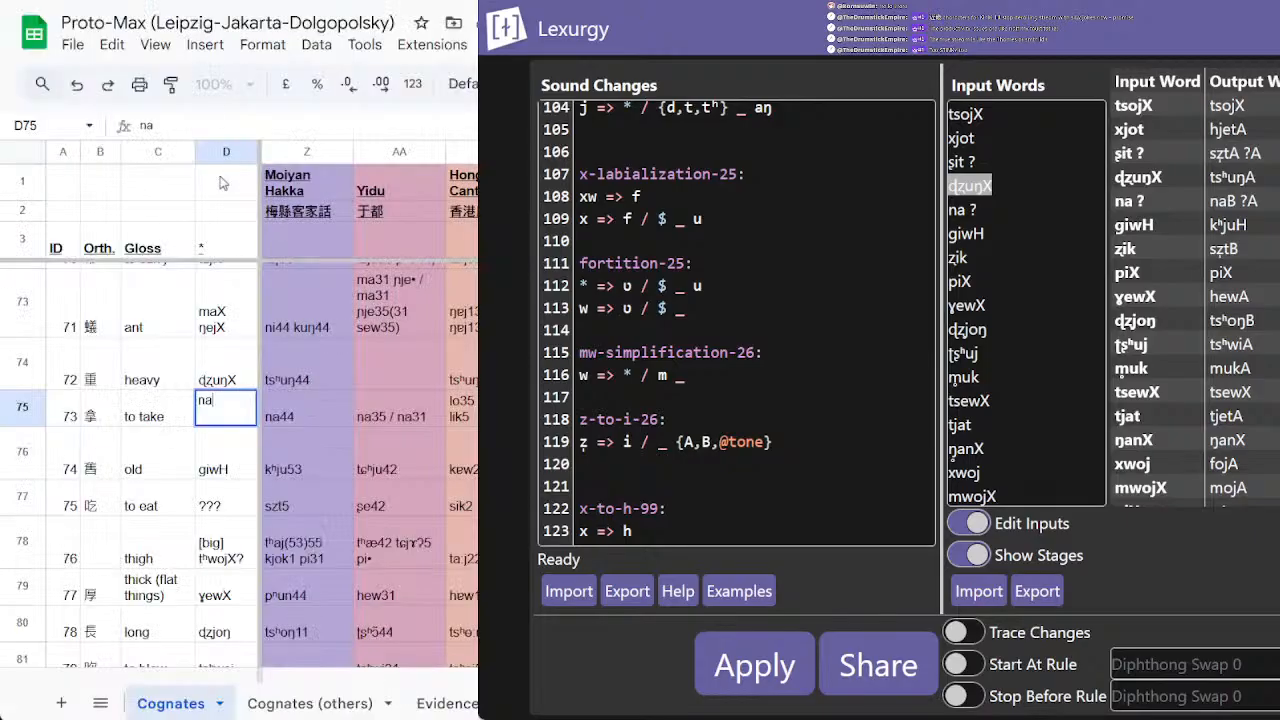
pyautogui.click(207, 401)
pyautogui.write('̥')
pyautogui.click(315, 437)
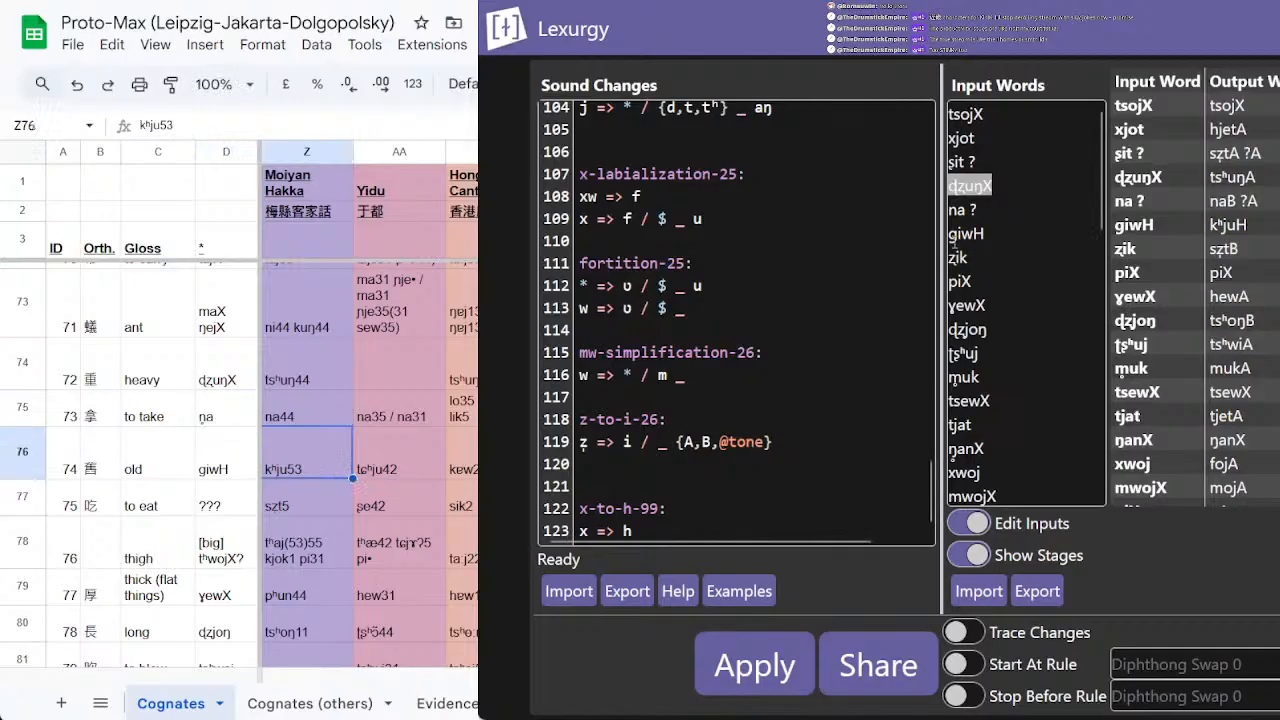
pyautogui.click(805, 683)
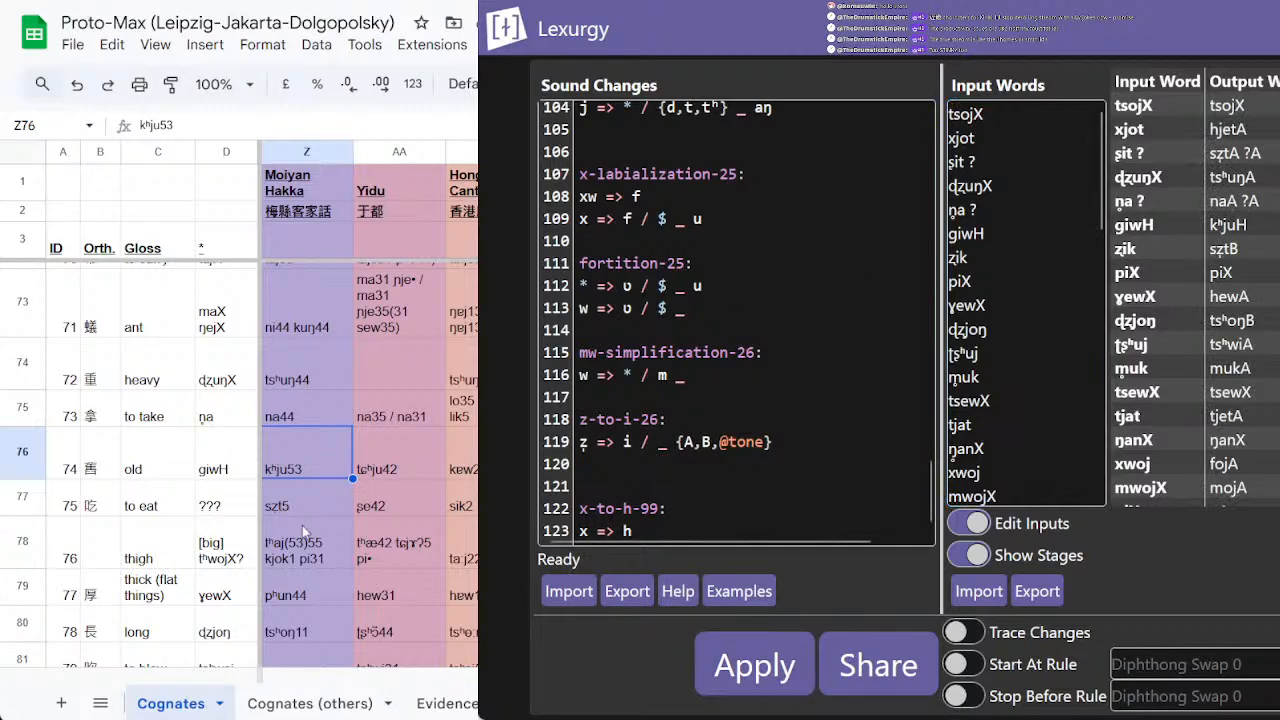
# Step: Compare the attested Moiyan Hakka entries for "old" and "to eat" with the outputs of giwH and the following input word
pyautogui.click(306, 532)
pyautogui.click(318, 458)
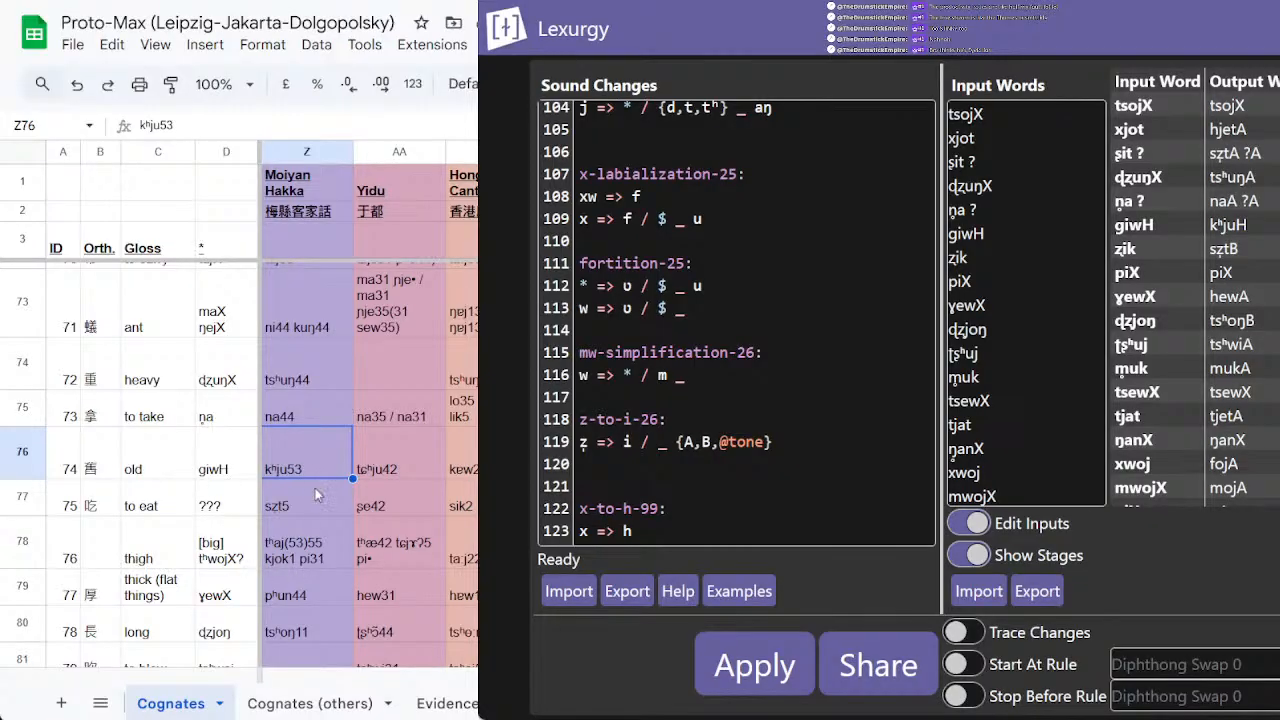
pyautogui.click(316, 495)
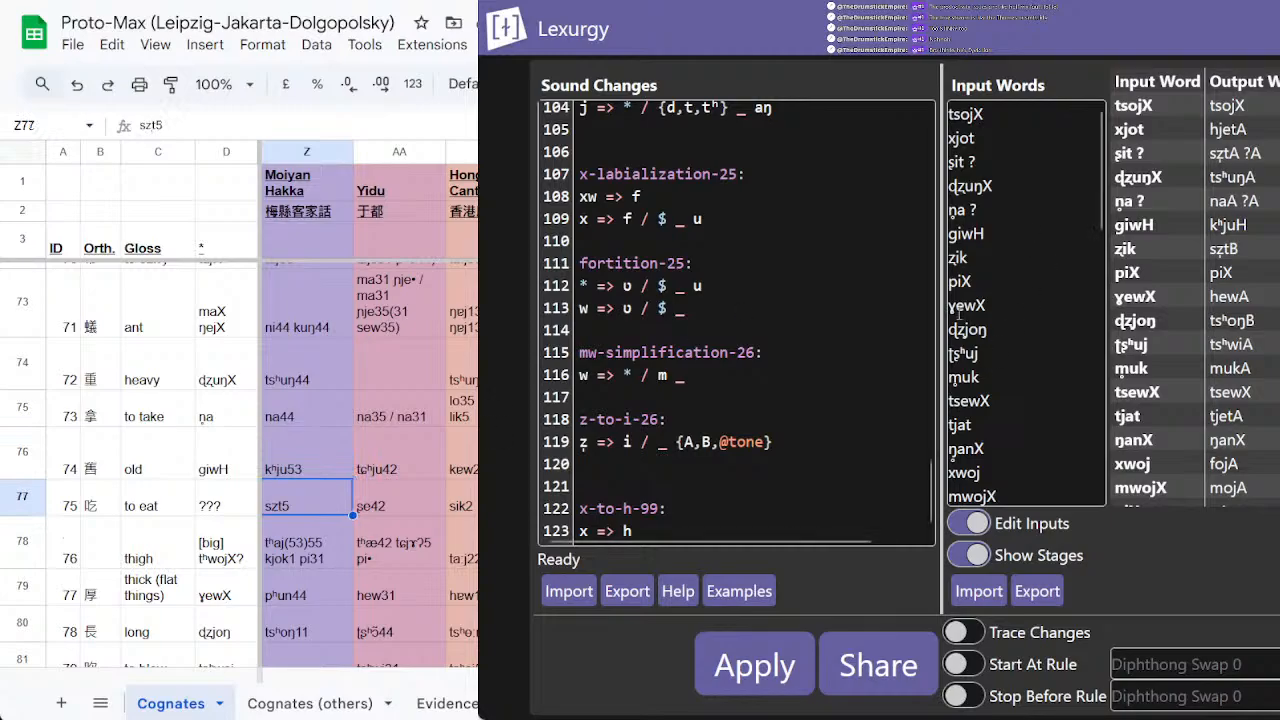
pyautogui.click(990, 257)
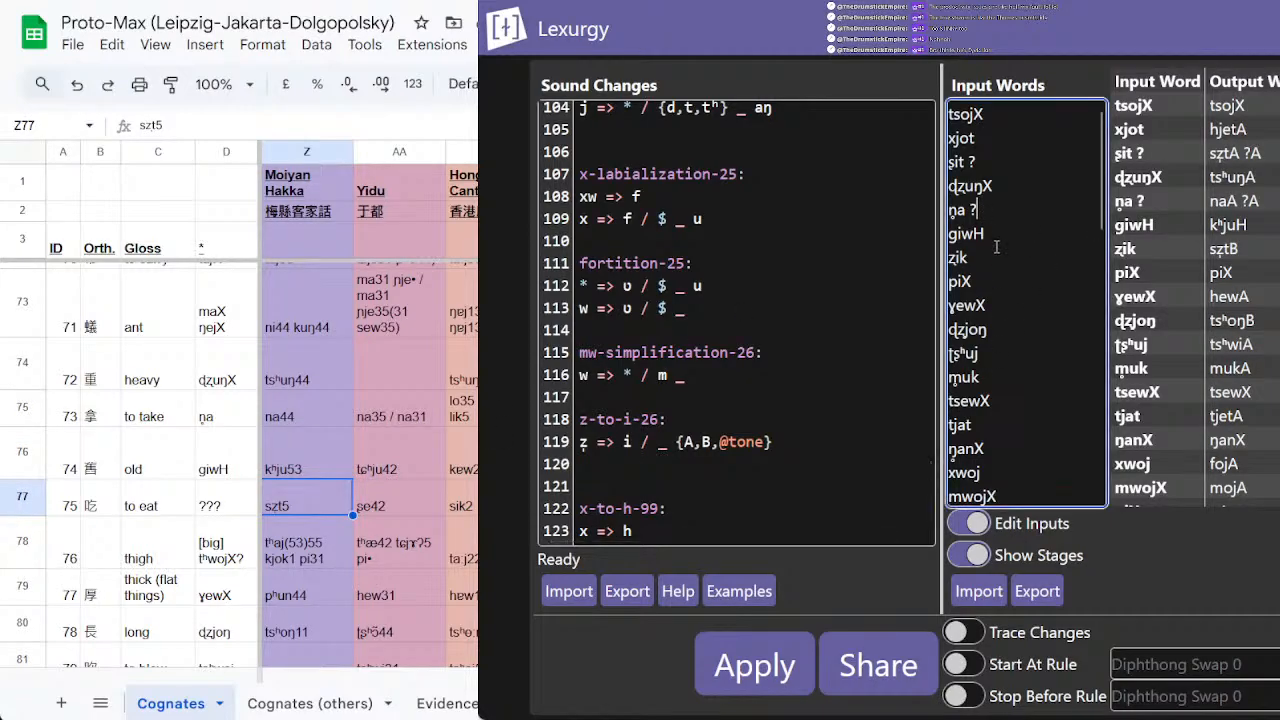
pyautogui.click(998, 234)
pyautogui.click(332, 450)
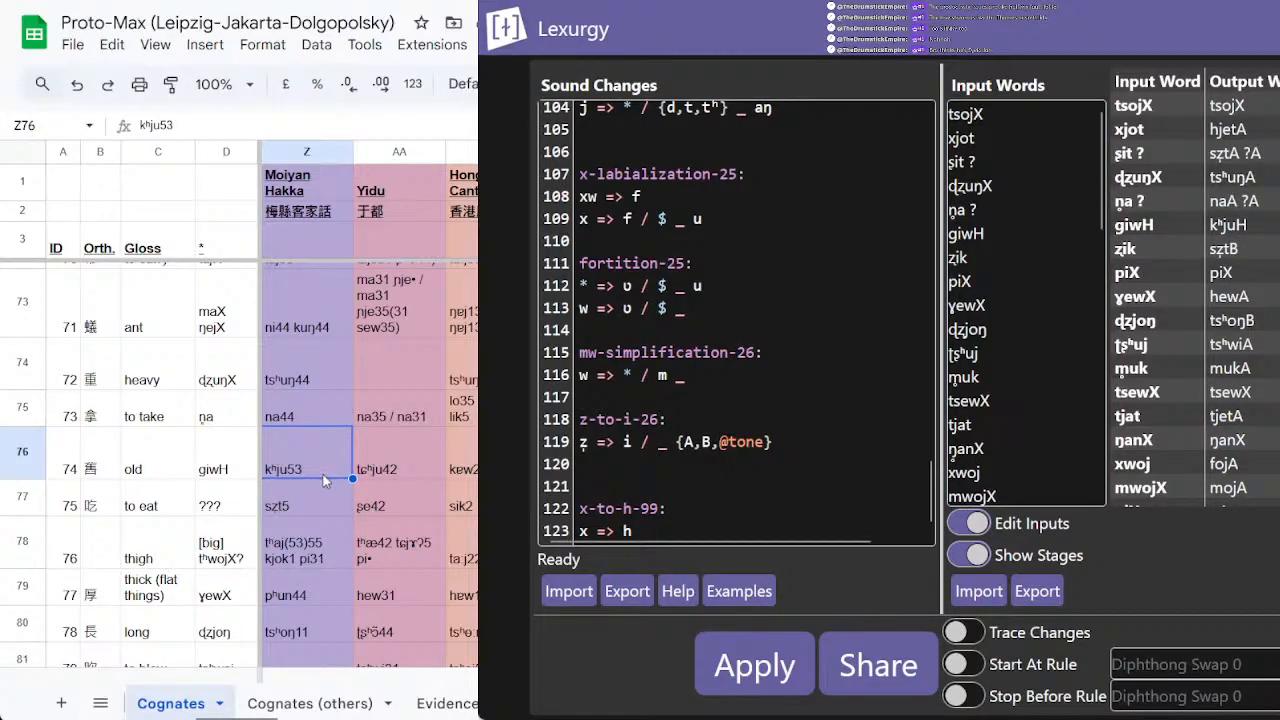
# Step: Compare the attested Moiyan Hakka entries for "to eat", "thigh", "thick" and "long" with their proto-forms and sound-change outputs
pyautogui.click(325, 500)
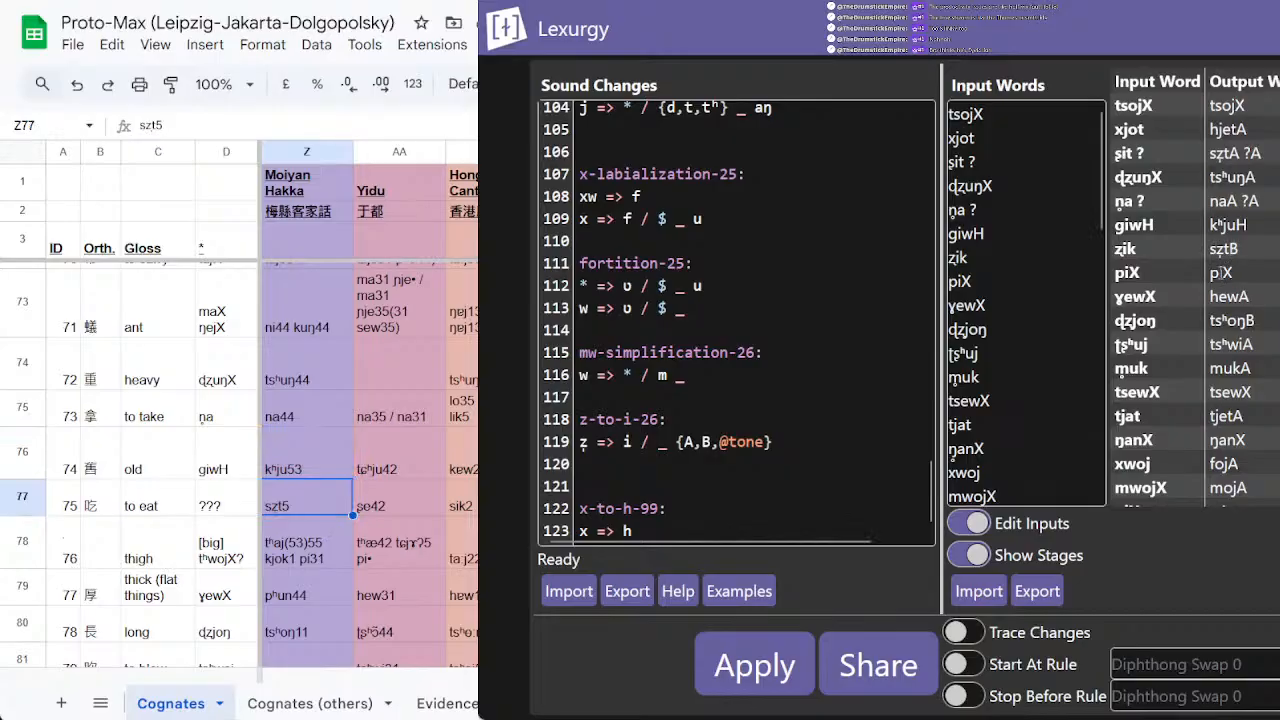
pyautogui.doubleClick(1222, 153)
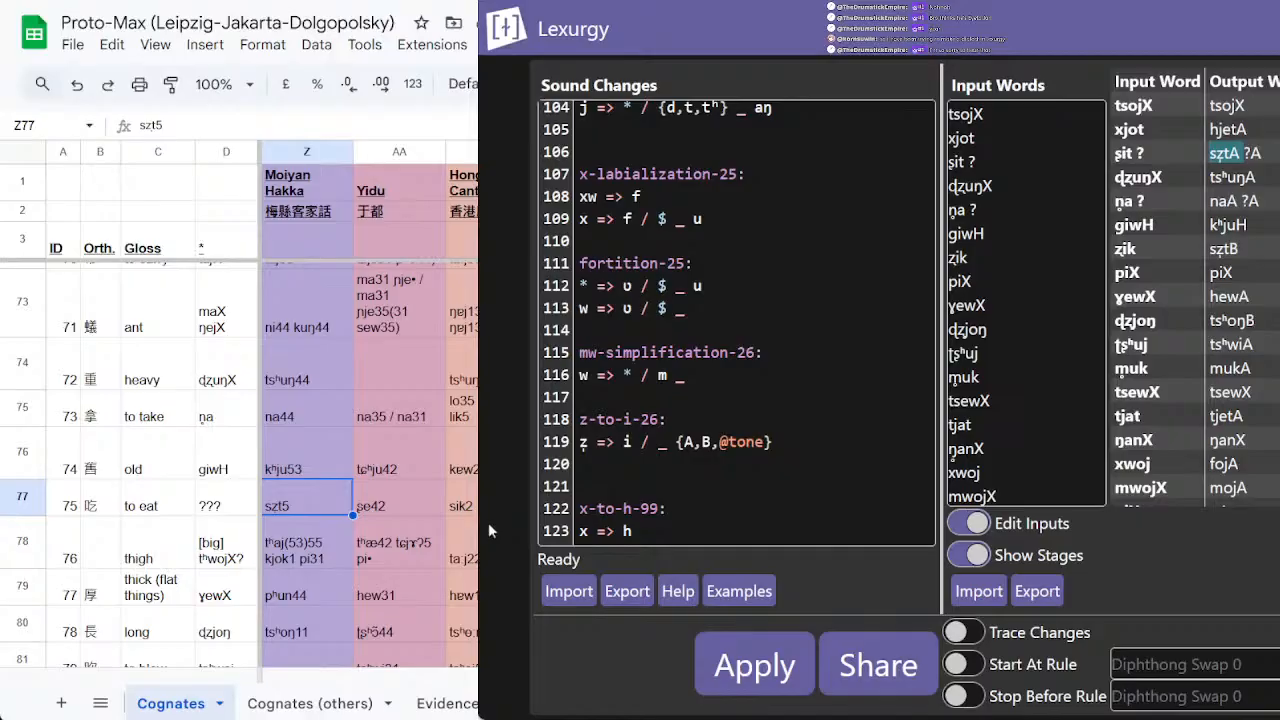
pyautogui.click(298, 545)
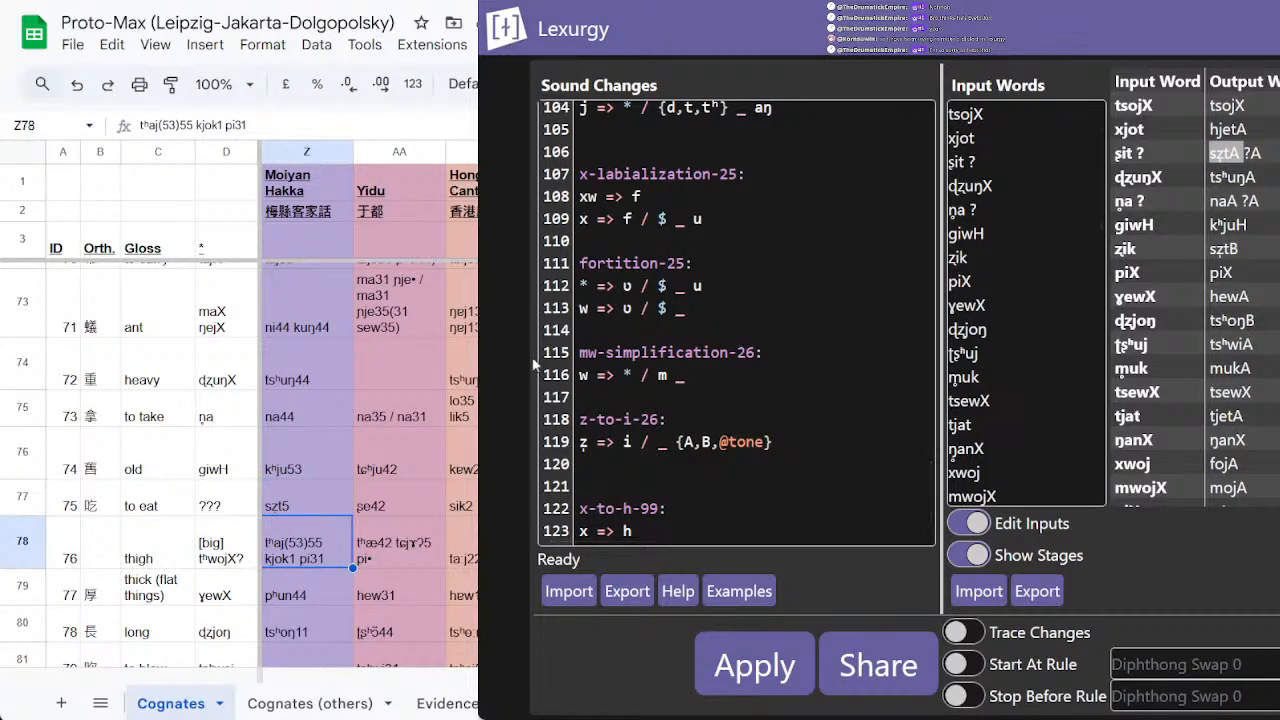
pyautogui.click(1040, 301)
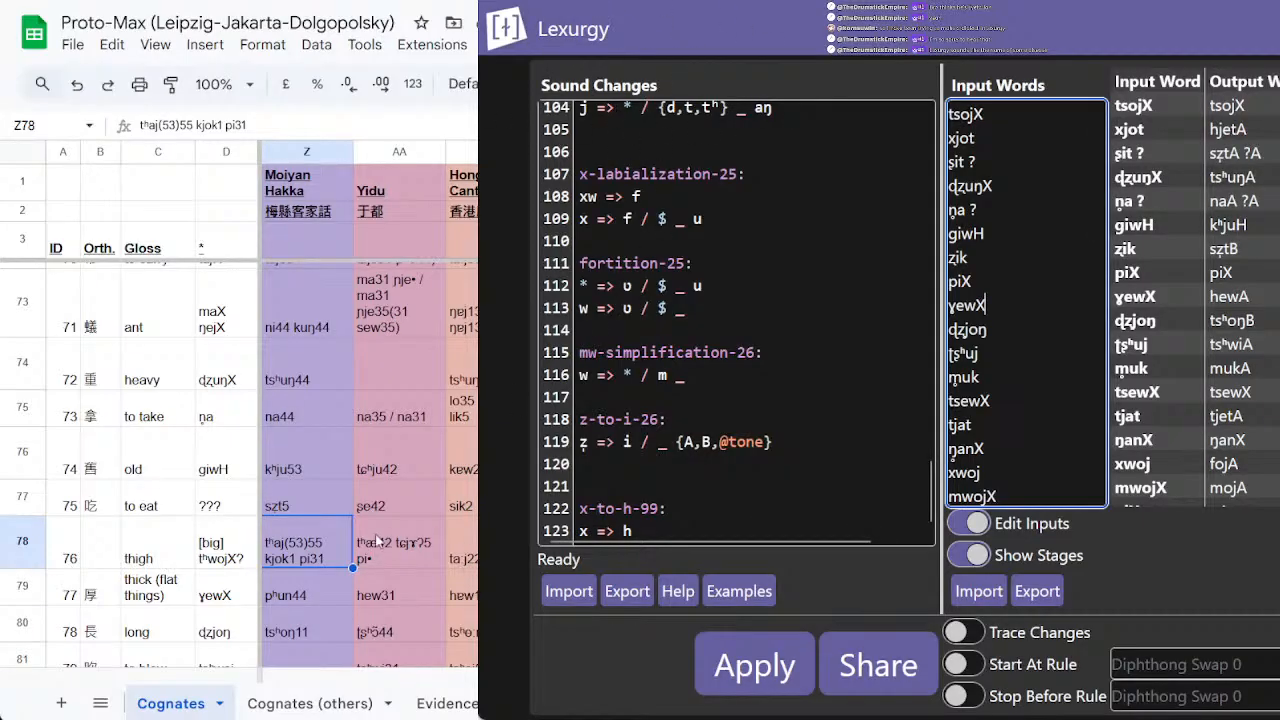
pyautogui.click(292, 598)
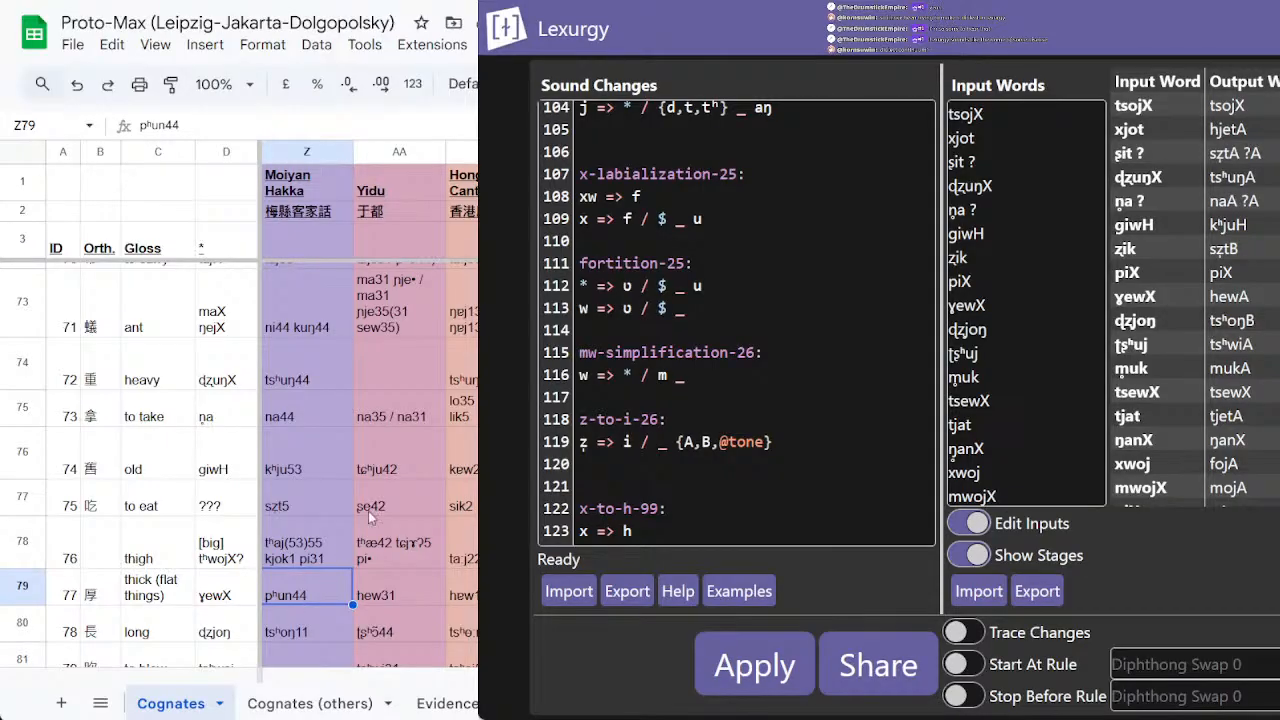
pyautogui.scroll(-3, 353, 435)
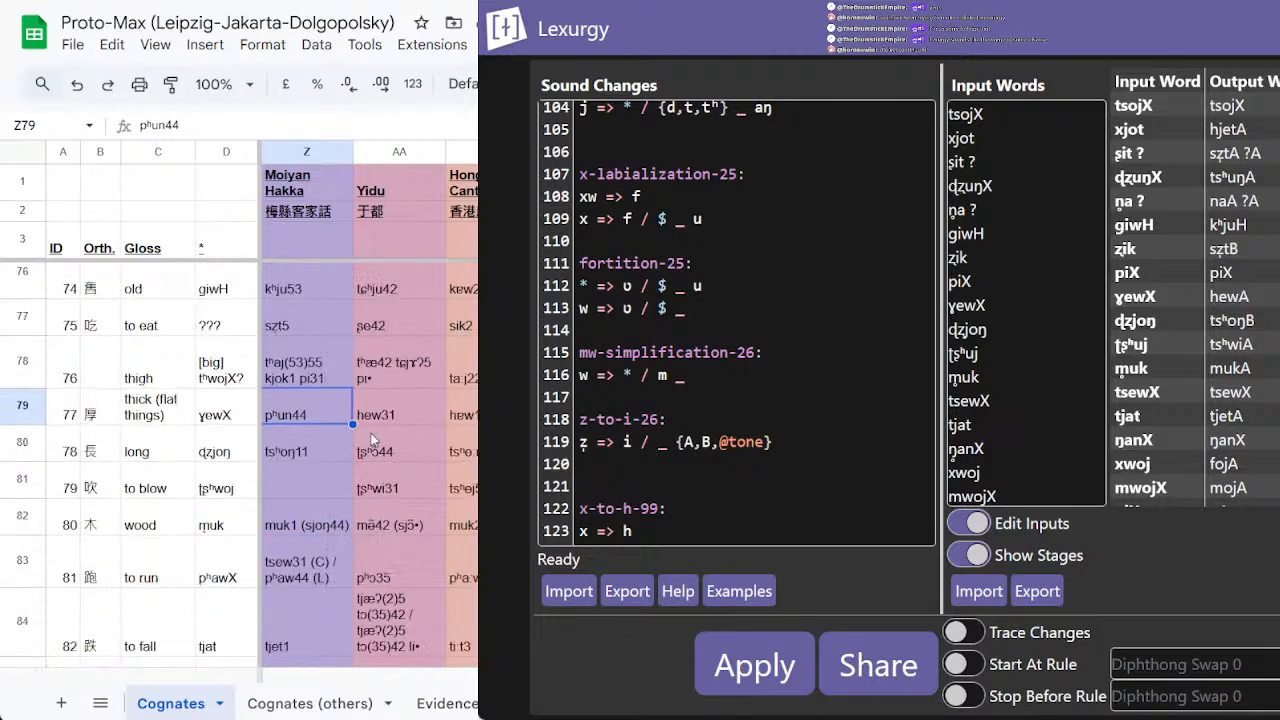
pyautogui.click(1016, 255)
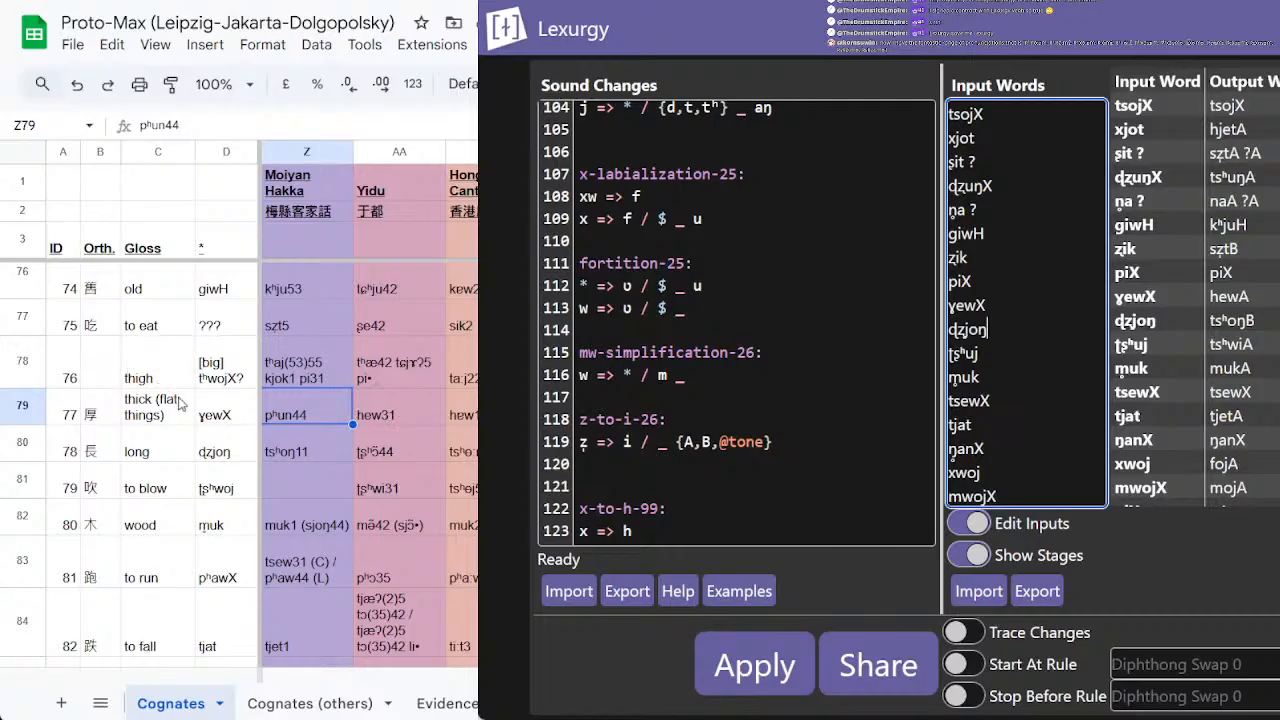
pyautogui.click(314, 451)
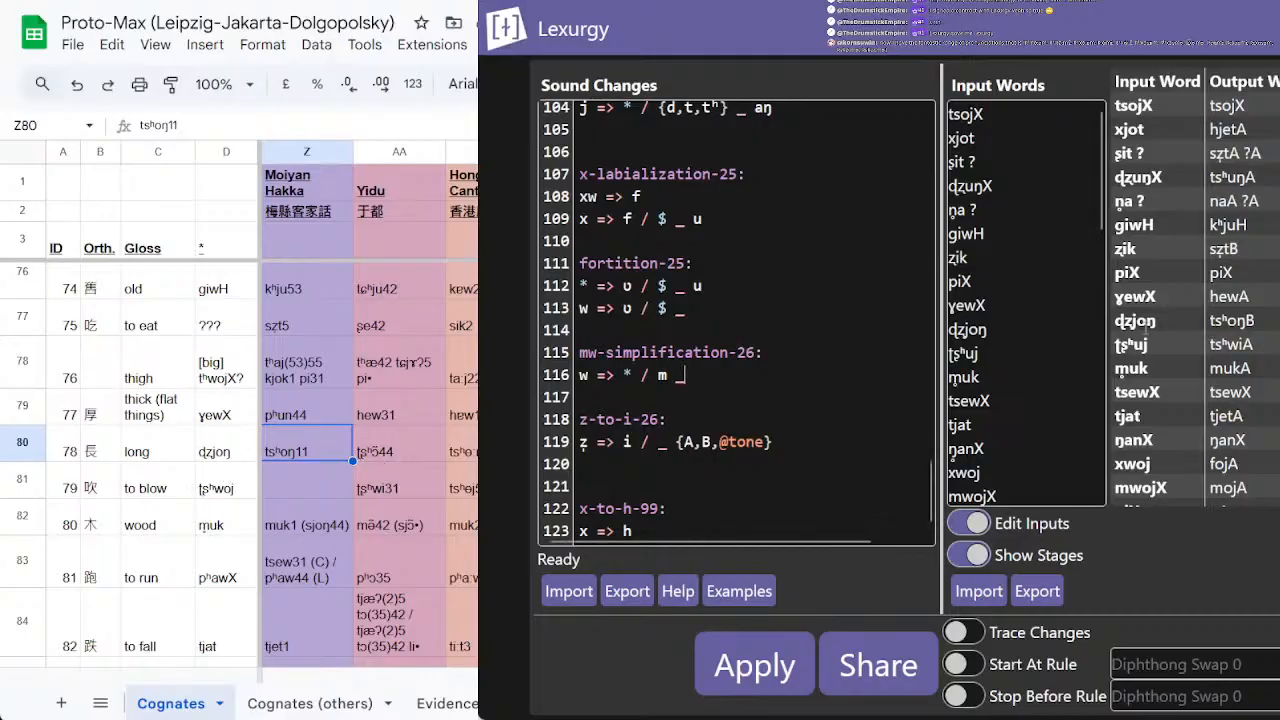
pyautogui.doubleClick(1218, 320)
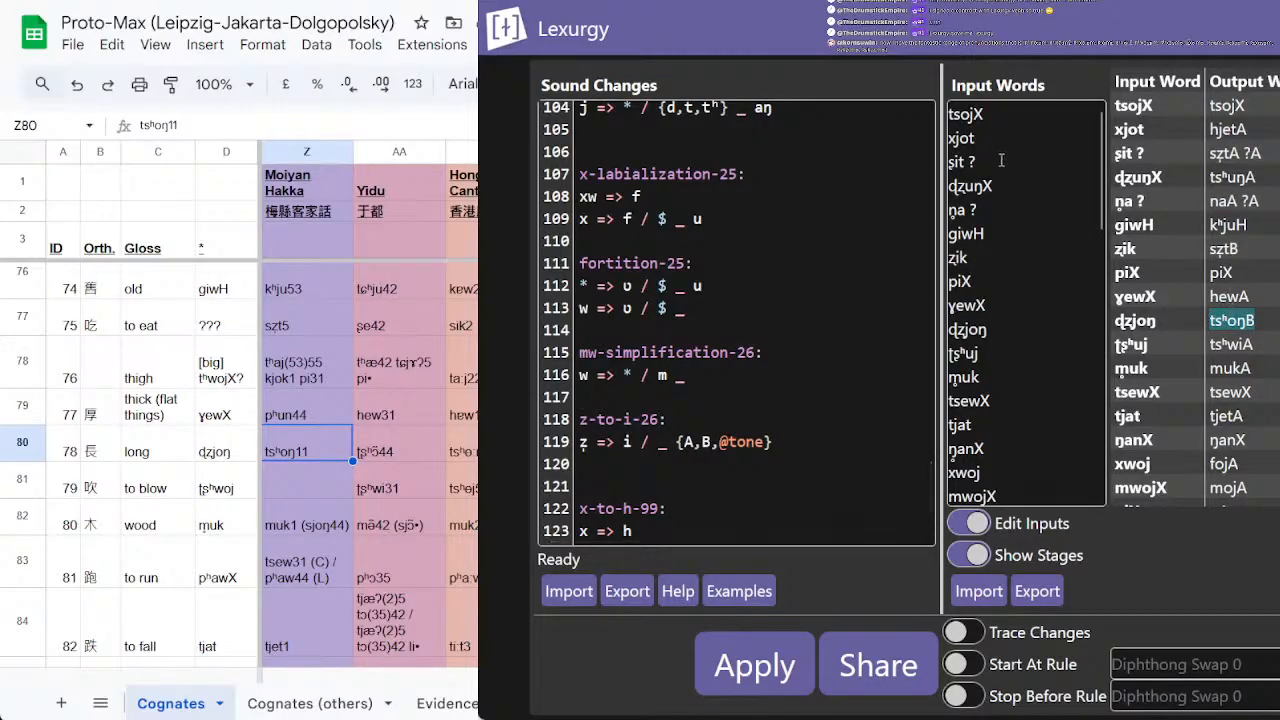
# Step: Delete the input words from ɖʐuŋX through ɖʐjoŋ as well as ʈʂʰuj, and reapply the sound changes
pyautogui.moveTo(1012, 178); pyautogui.dragTo(1030, 279)
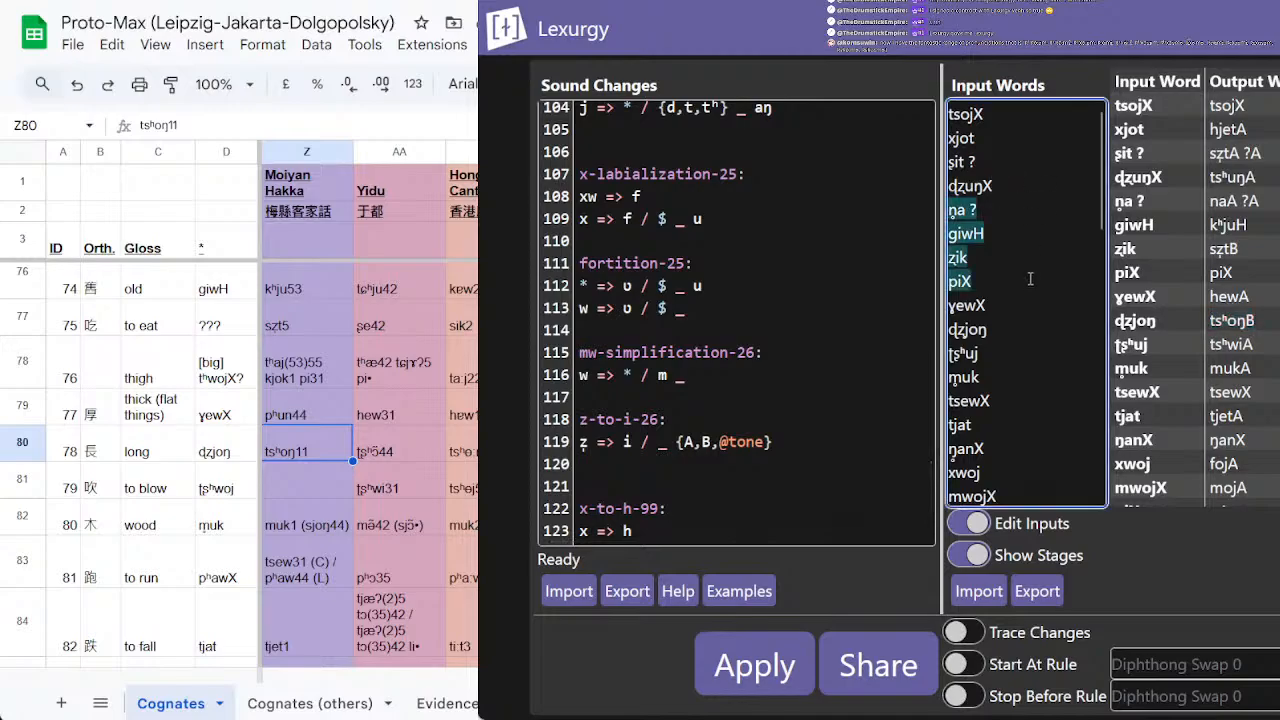
pyautogui.moveTo(989, 167); pyautogui.dragTo(1018, 329)
pyautogui.press('BackSpace')
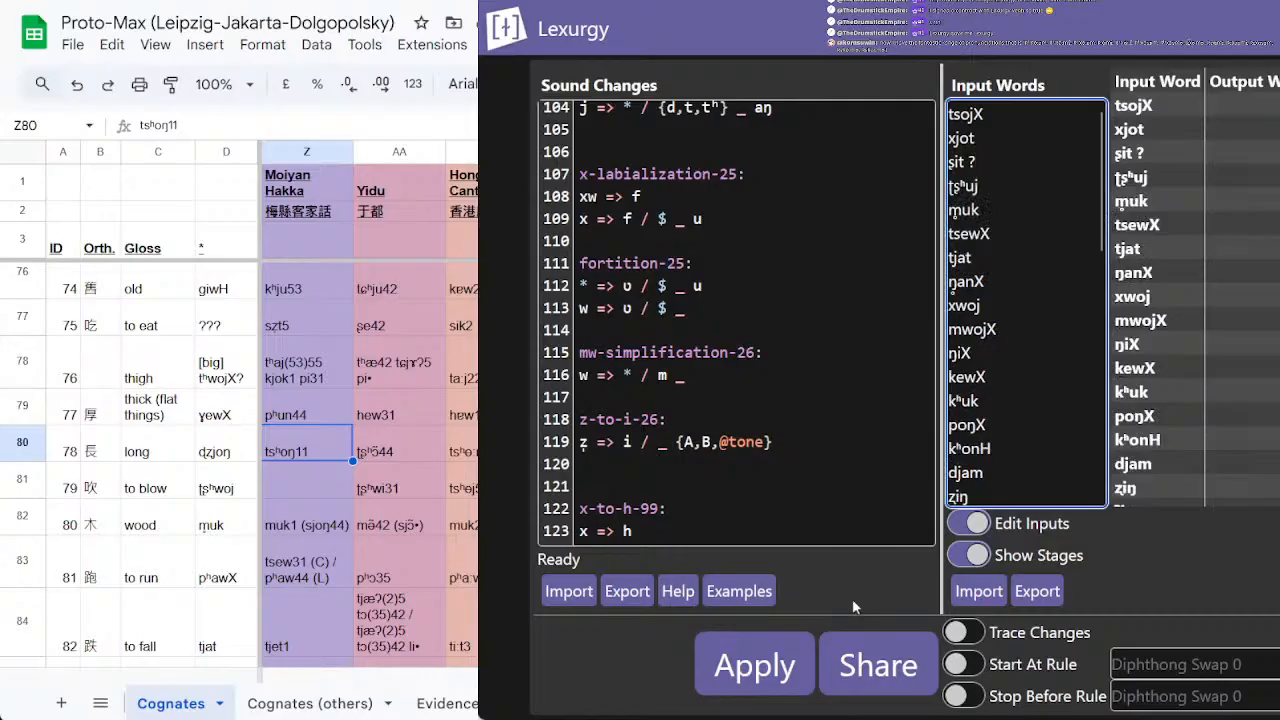
pyautogui.hotkey('ctrl', 'Return')
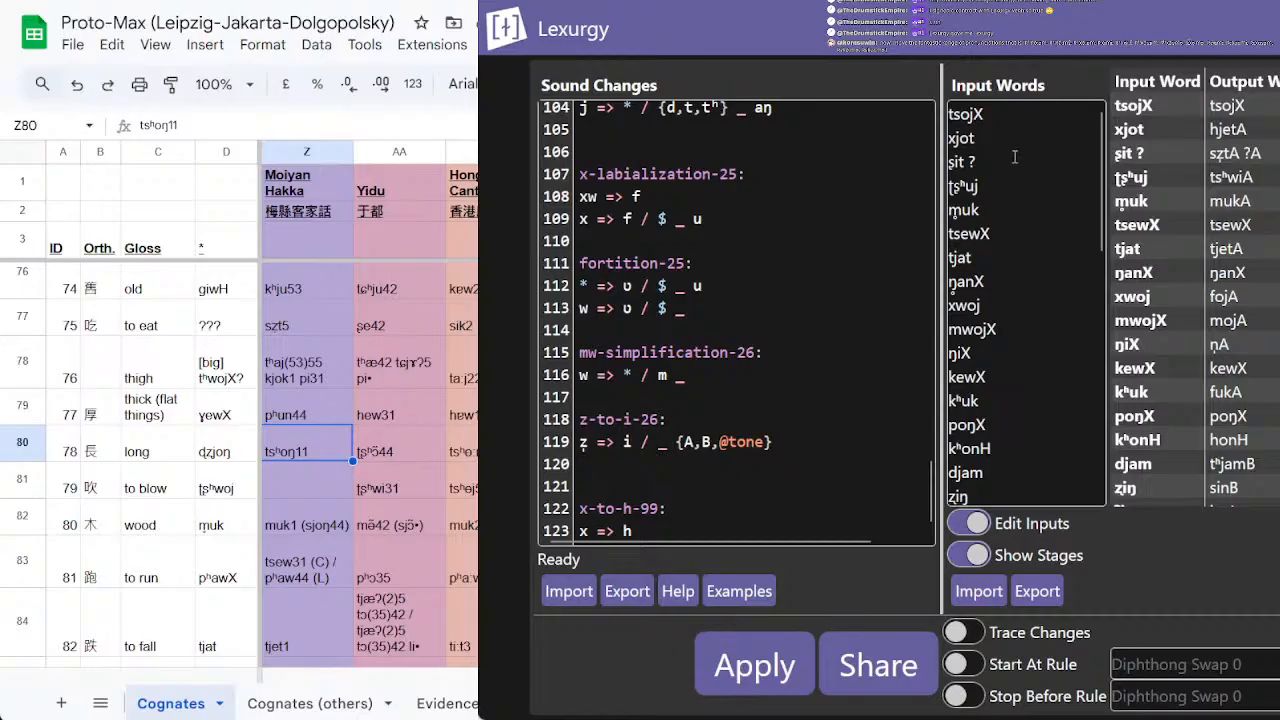
pyautogui.moveTo(1014, 158); pyautogui.dragTo(1014, 190)
pyautogui.press('BackSpace')
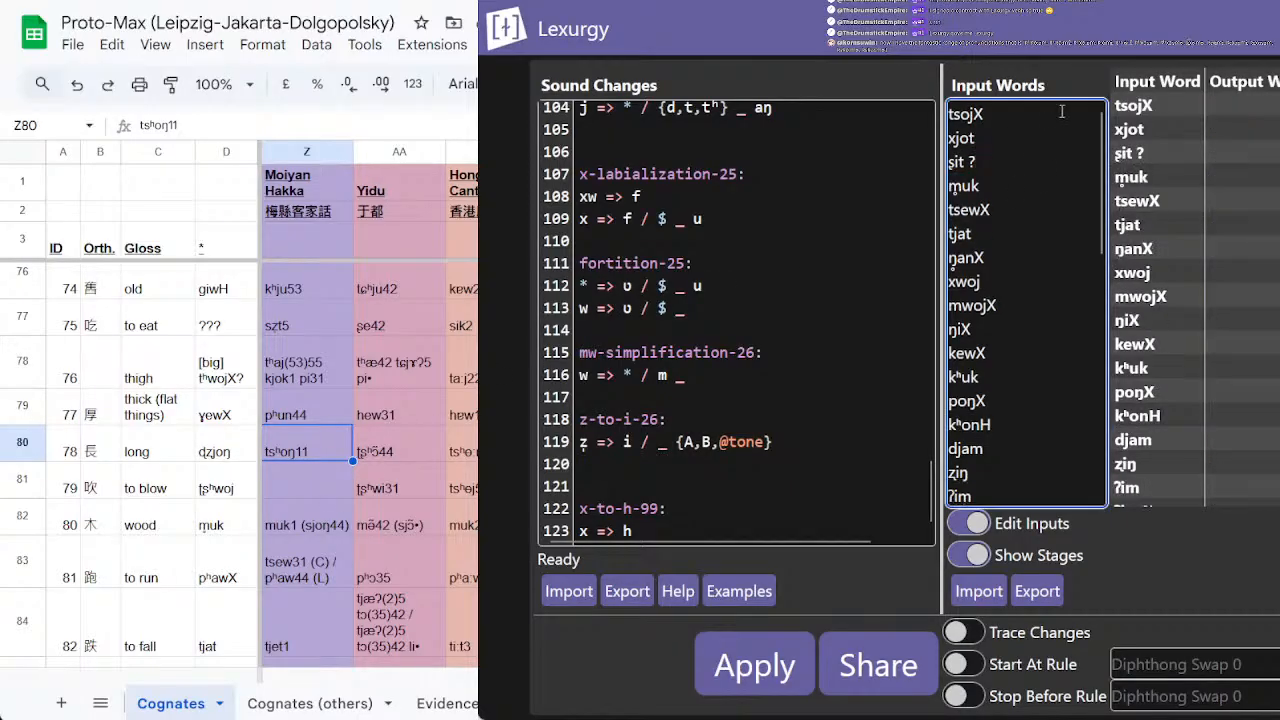
pyautogui.click(728, 660)
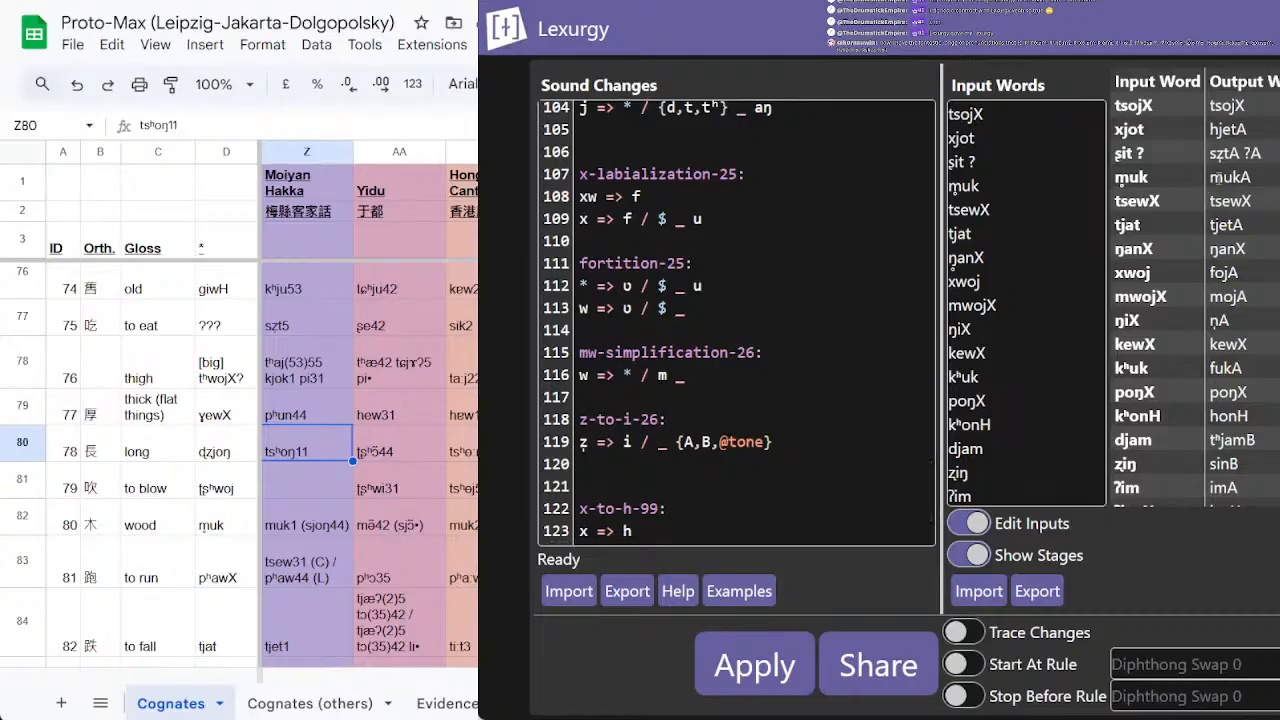
# Step: Compare the attested Moiyan Hakka entries for "wood" and "to run" with the outputs of m̥uk and tsewX
pyautogui.click(308, 527)
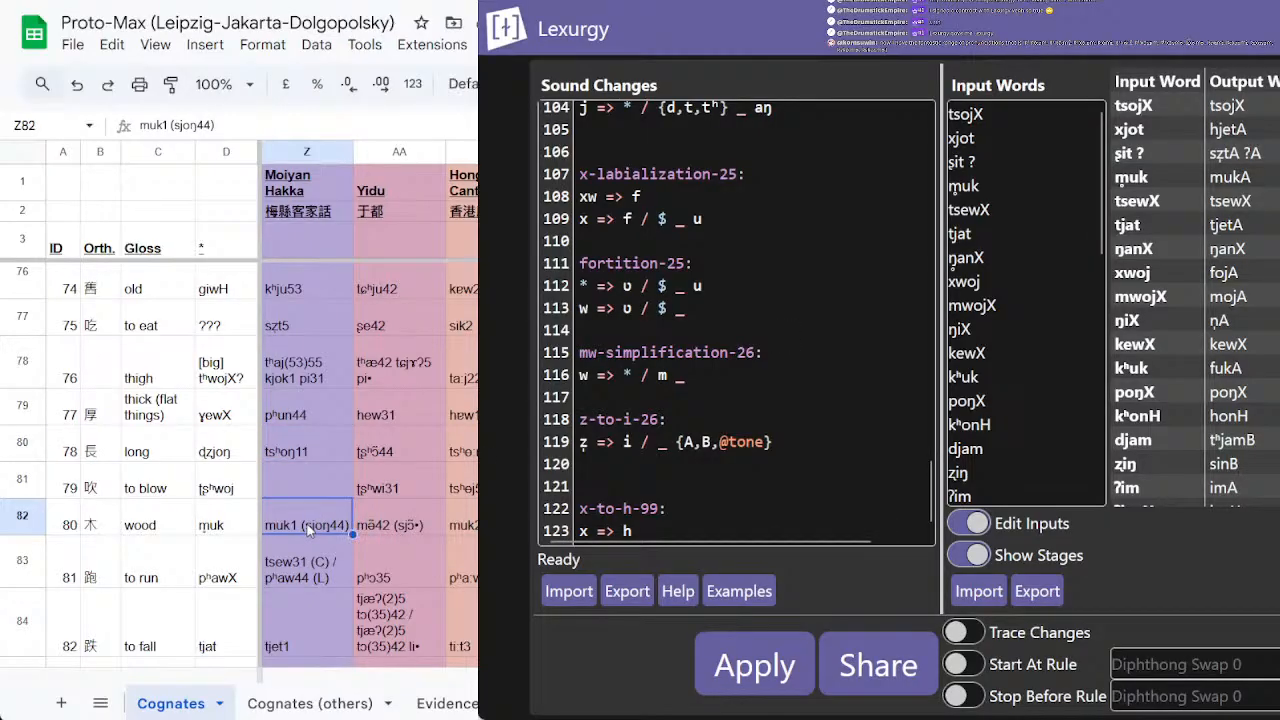
pyautogui.click(307, 555)
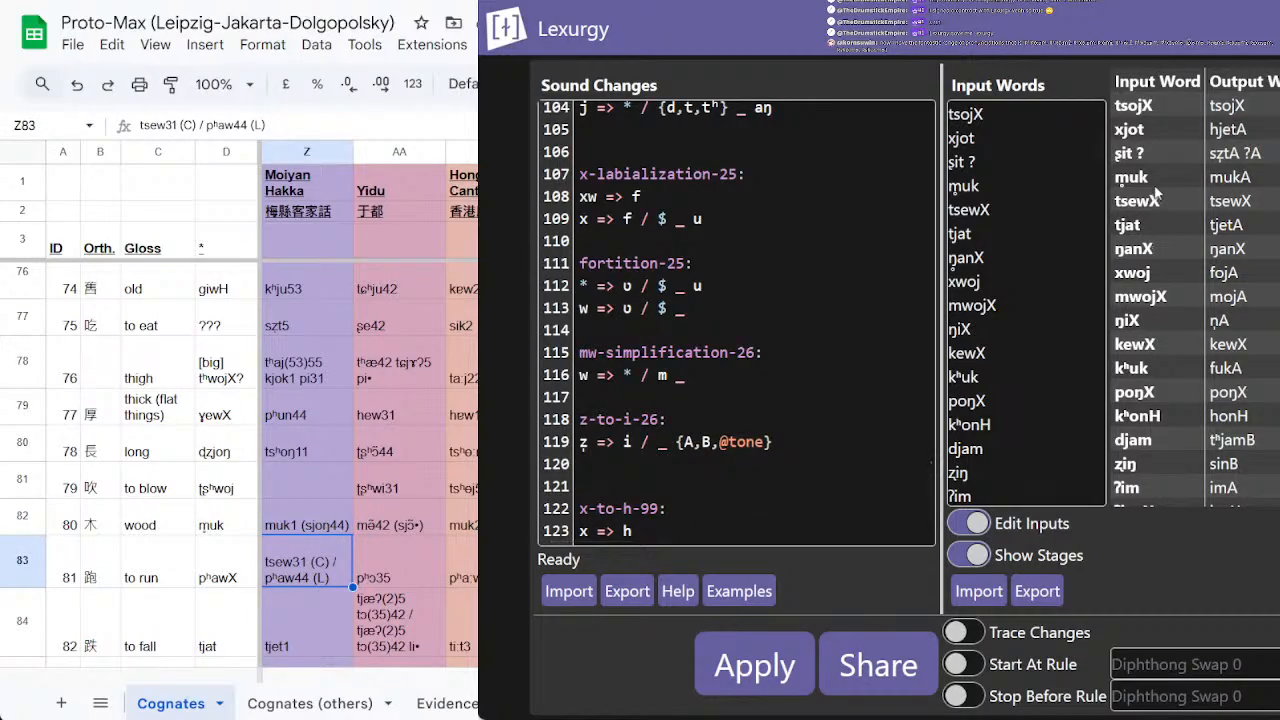
pyautogui.moveTo(1163, 208); pyautogui.dragTo(1116, 201)
pyautogui.click(1116, 201)
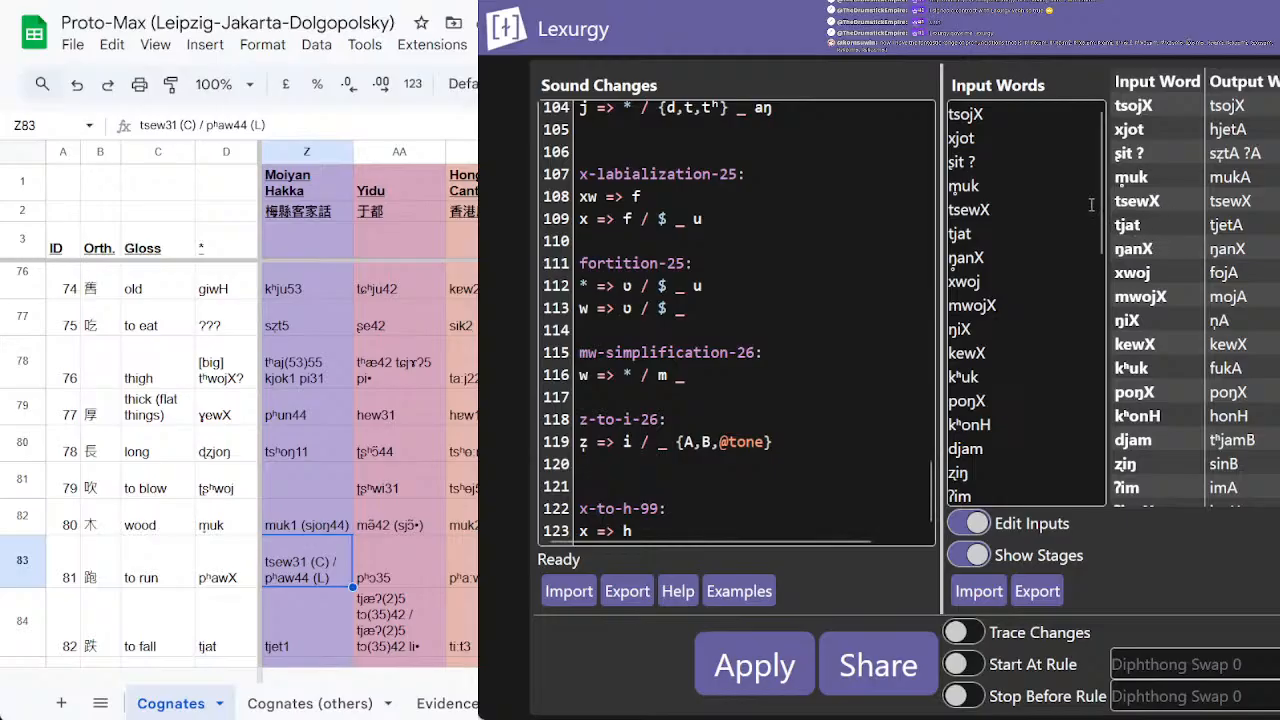
pyautogui.click(1038, 211)
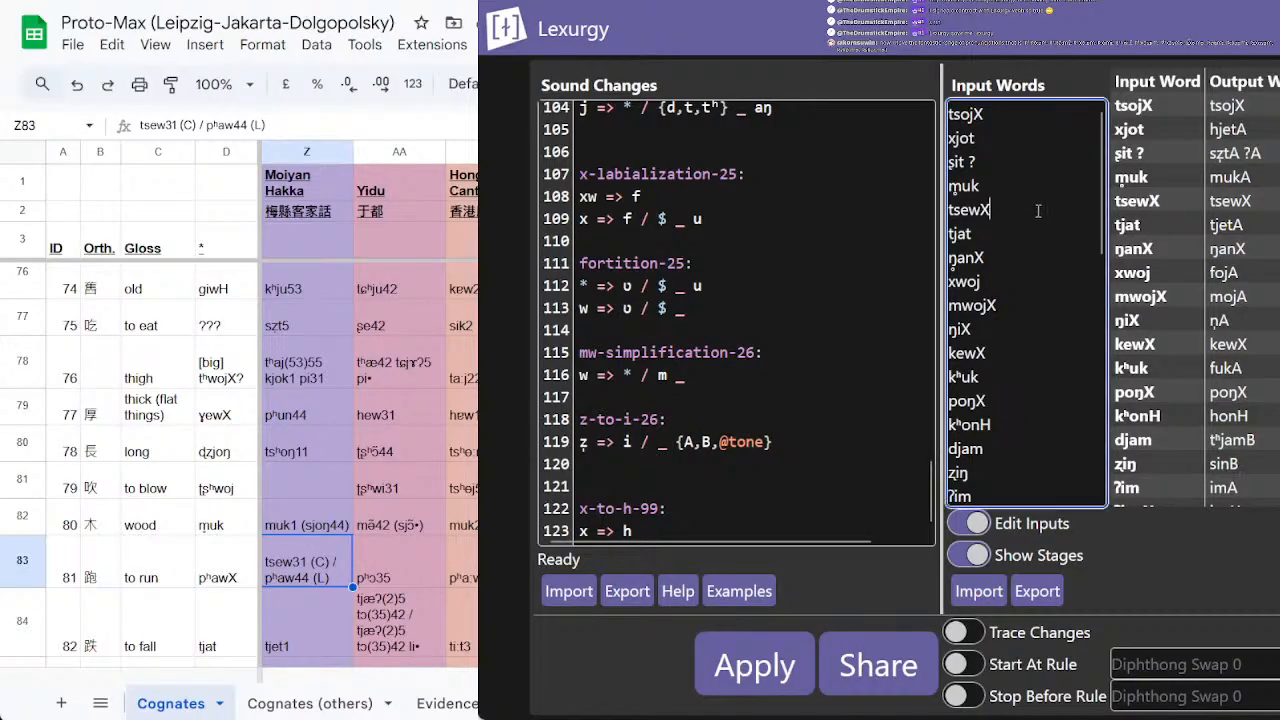
pyautogui.press('Return')
pyautogui.write('baw')
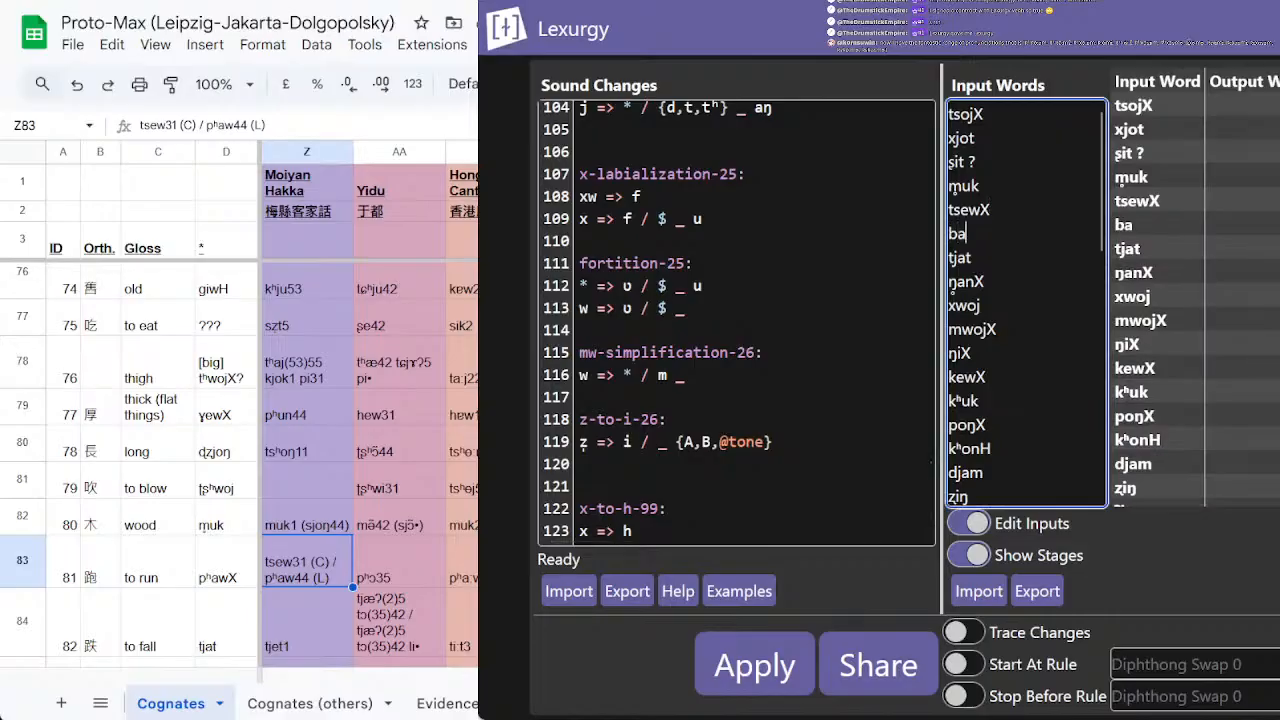
pyautogui.press('BackSpace')
pyautogui.press('BackSpace')
pyautogui.press('BackSpace')
pyautogui.press('BackSpace')
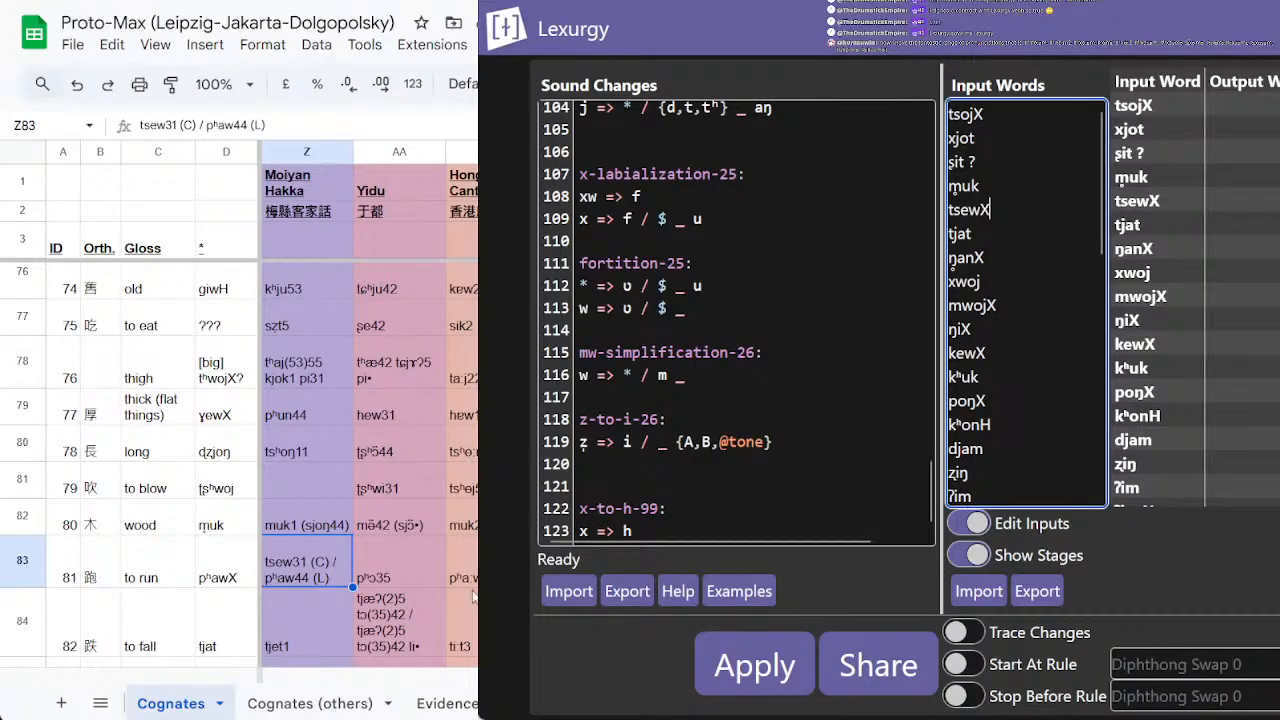
# Step: Reapply the sound changes and compare the attested Moiyan Hakka entry for "to fall" with the output of tjat
pyautogui.click(322, 640)
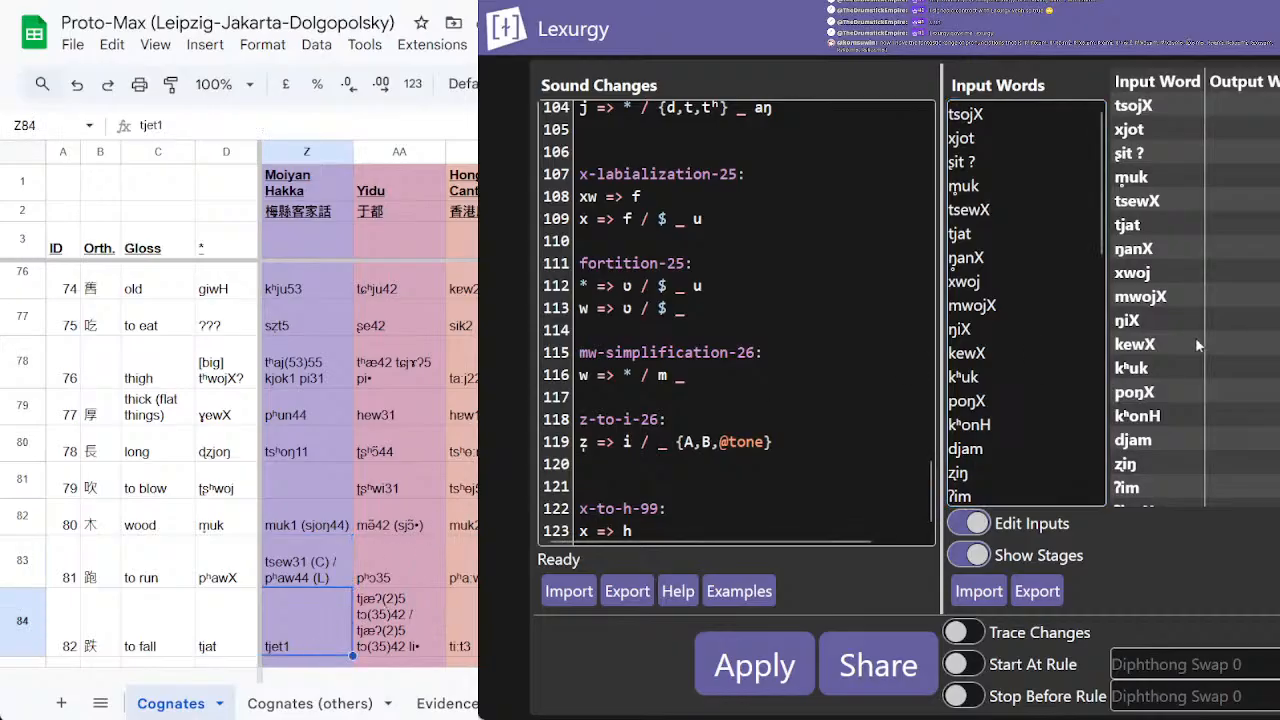
pyautogui.click(805, 672)
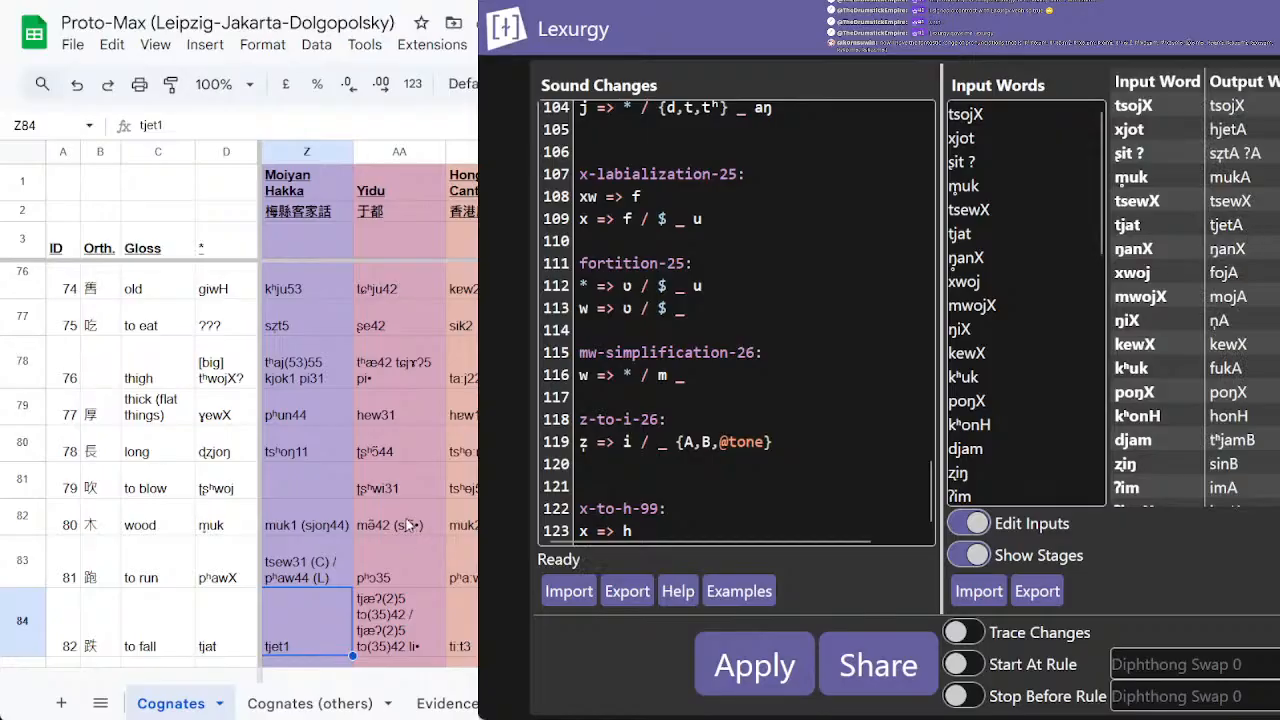
pyautogui.doubleClick(1226, 224)
# Step: Examine the two alternative proto-forms for "eye" alongside its attested Moiyan Hakka and Yidu entries
pyautogui.scroll(-4, 324, 429)
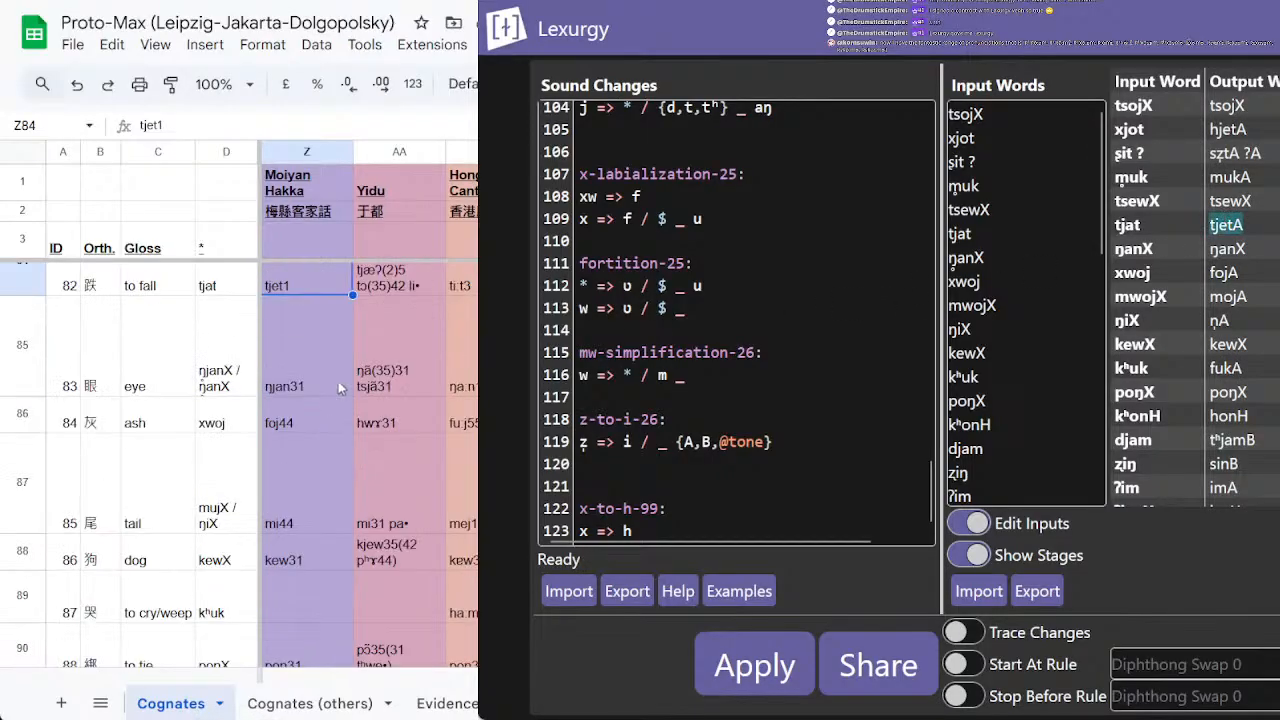
pyautogui.click(268, 388)
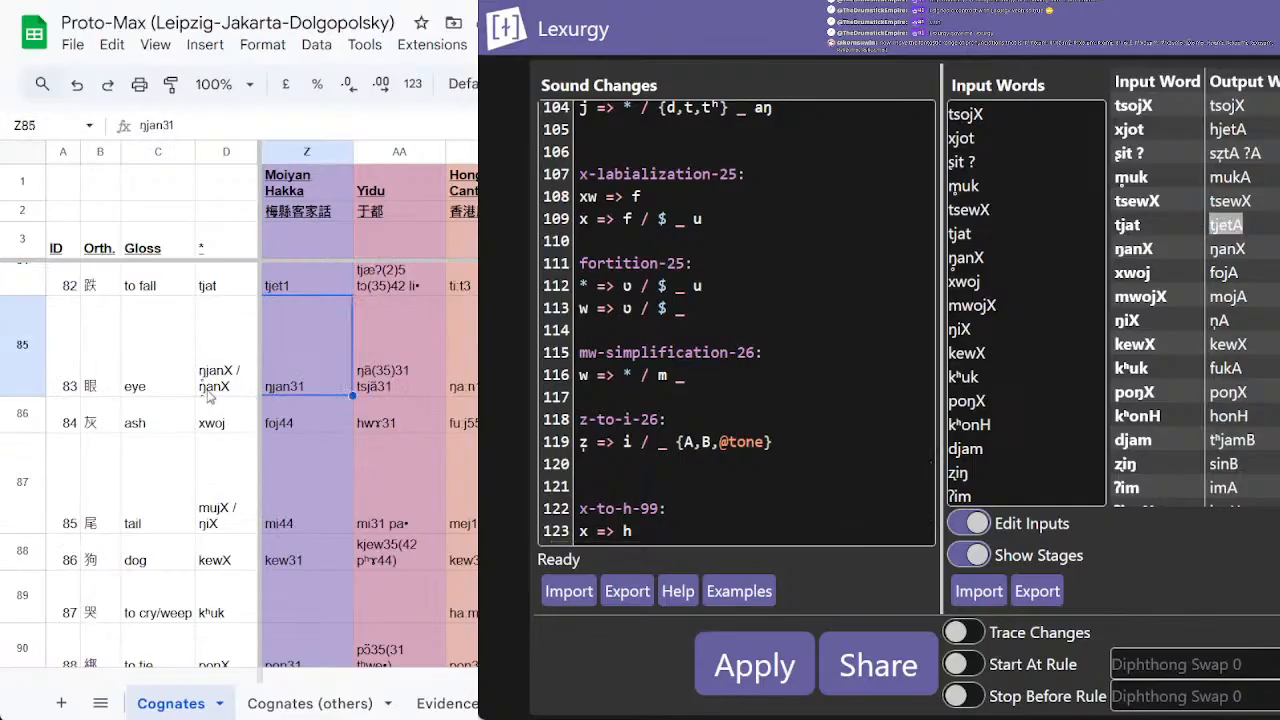
pyautogui.doubleClick(210, 394)
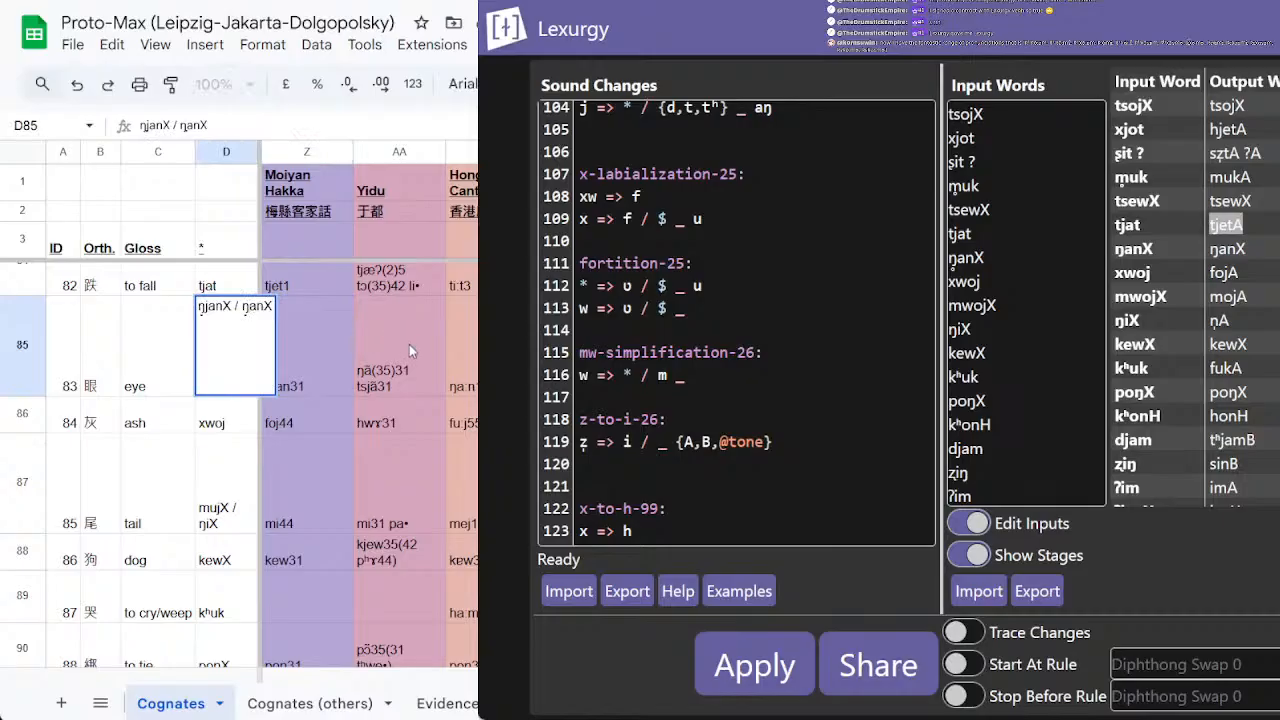
pyautogui.click(399, 374)
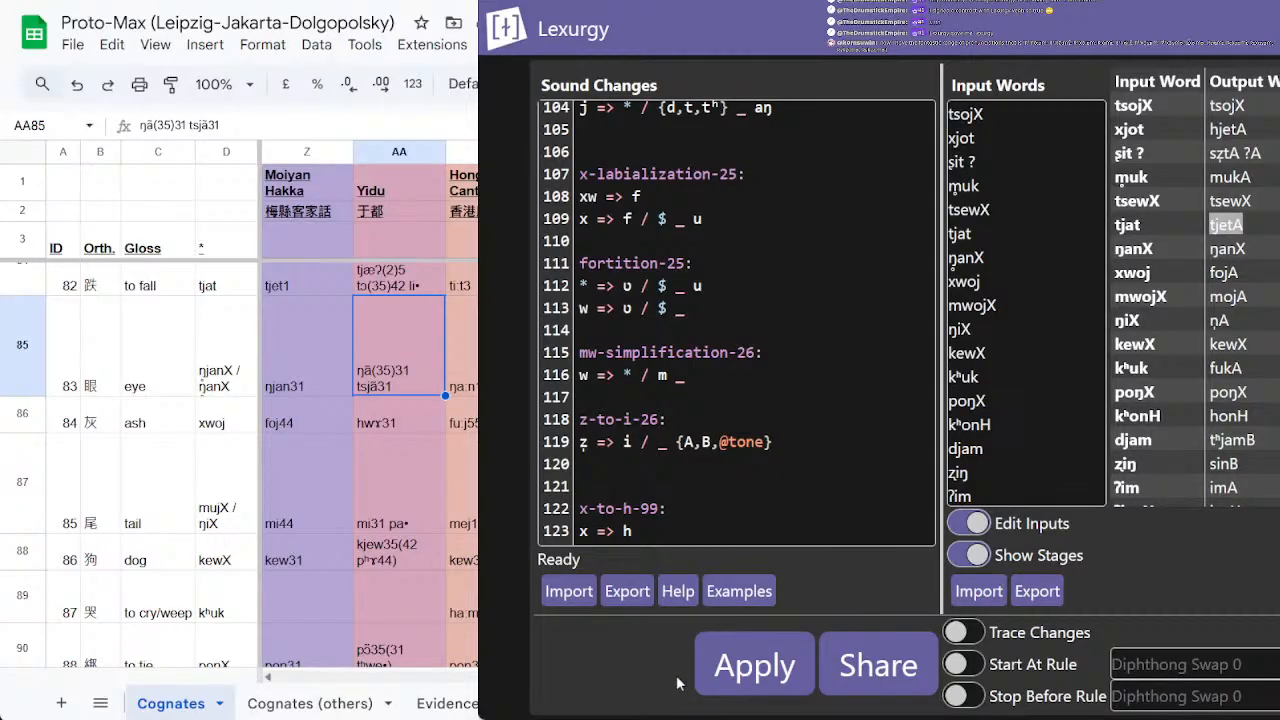
pyautogui.moveTo(676, 676)
pyautogui.mouseDown()
pyautogui.moveTo(612, 660)
pyautogui.moveTo(684, 661)
pyautogui.mouseUp()
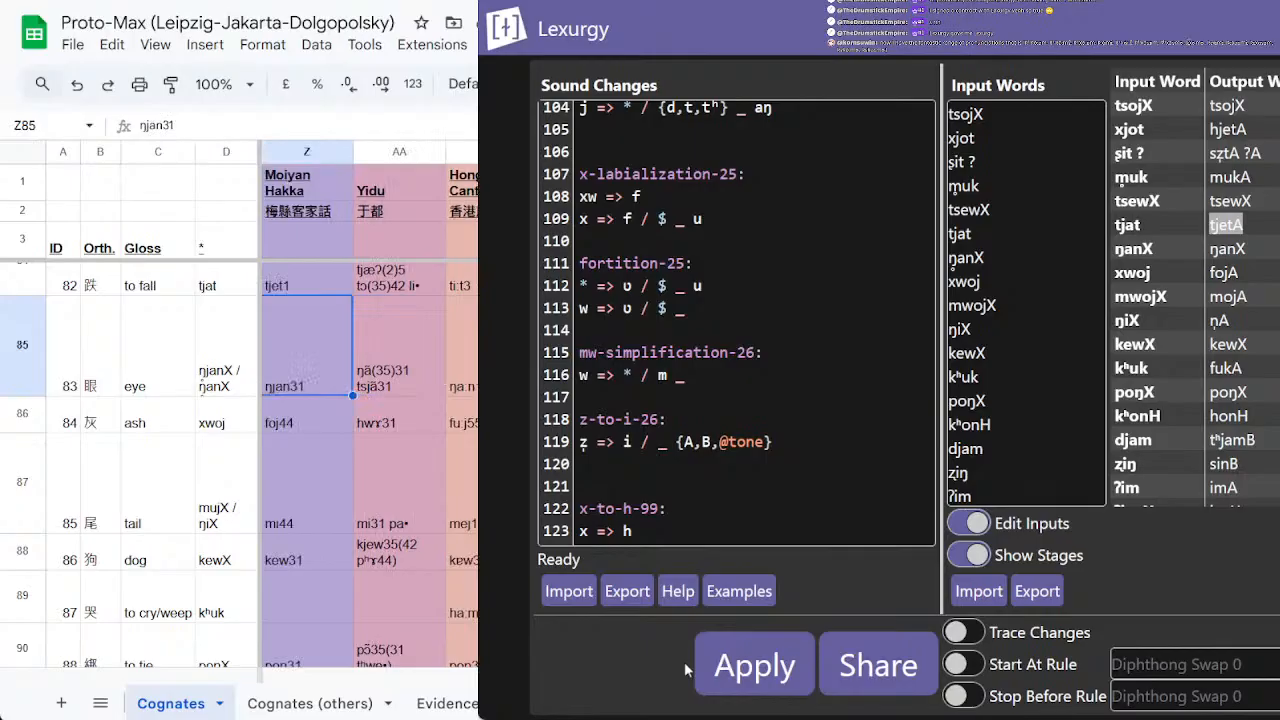
# Step: Change the input word for "eye" to the alternative form ŋ̊janX and reapply the sound changes
pyautogui.click(1066, 303)
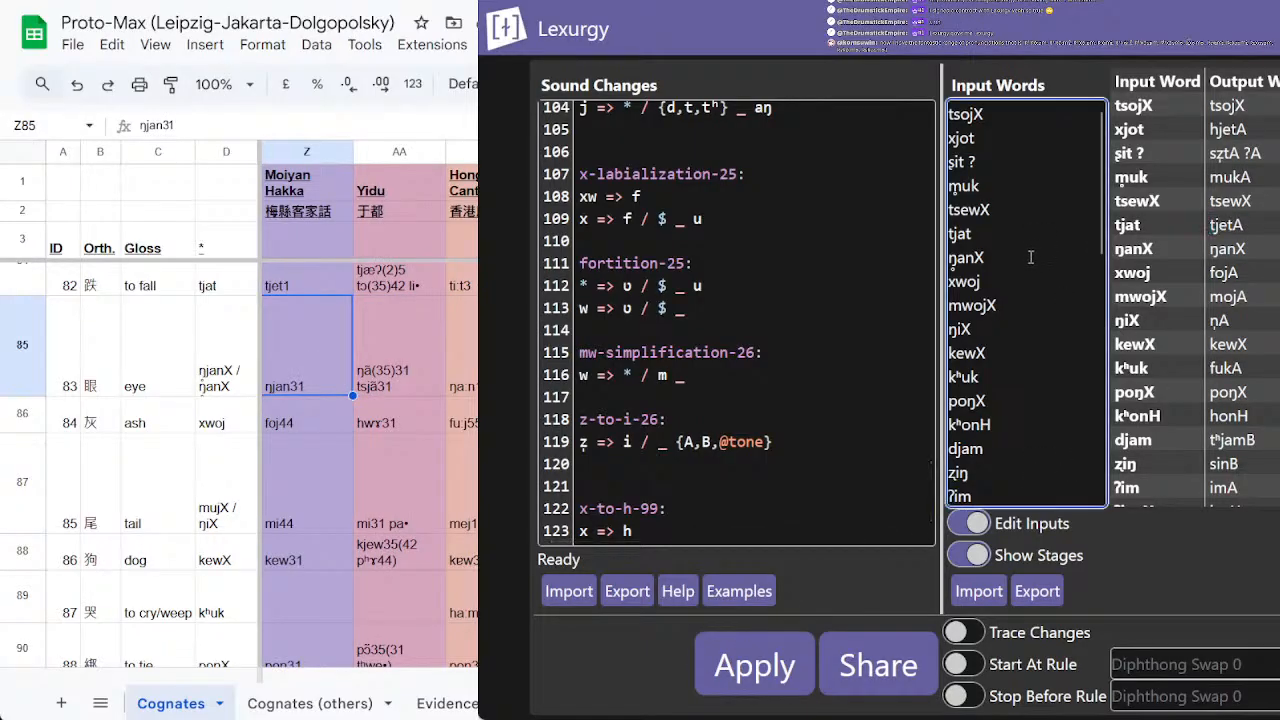
pyautogui.click(958, 258)
pyautogui.write('j')
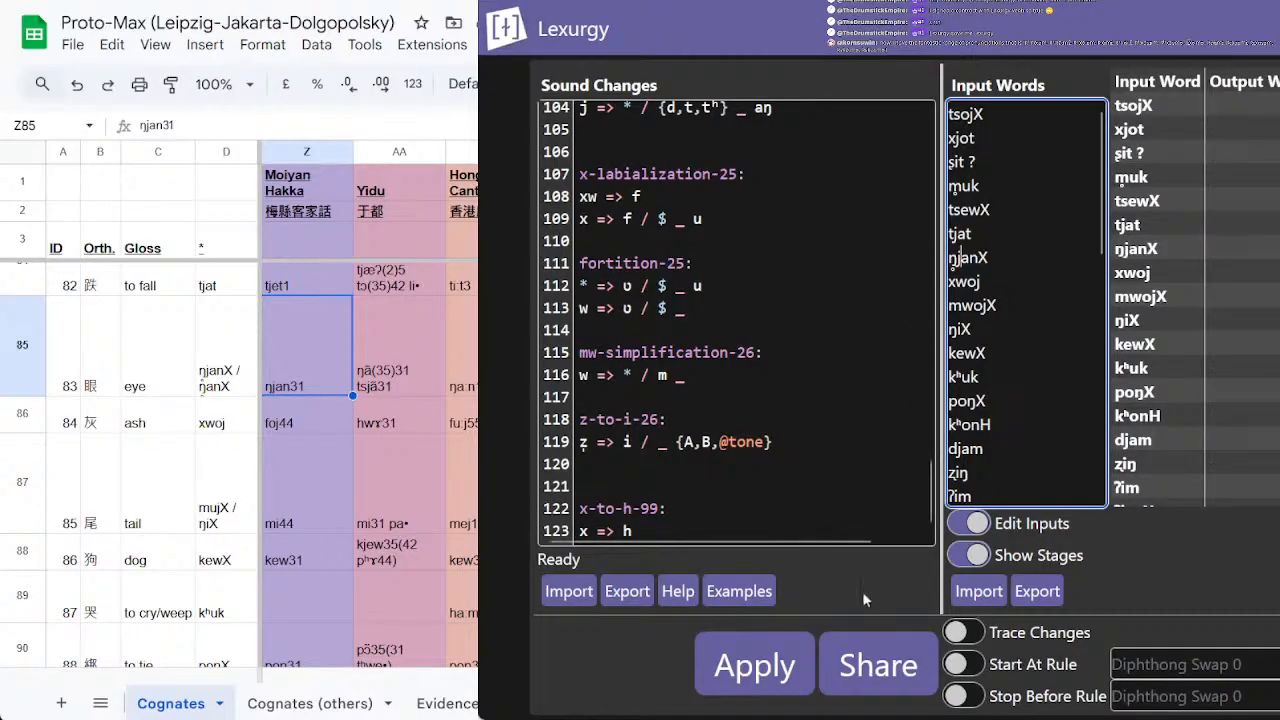
pyautogui.click(755, 665)
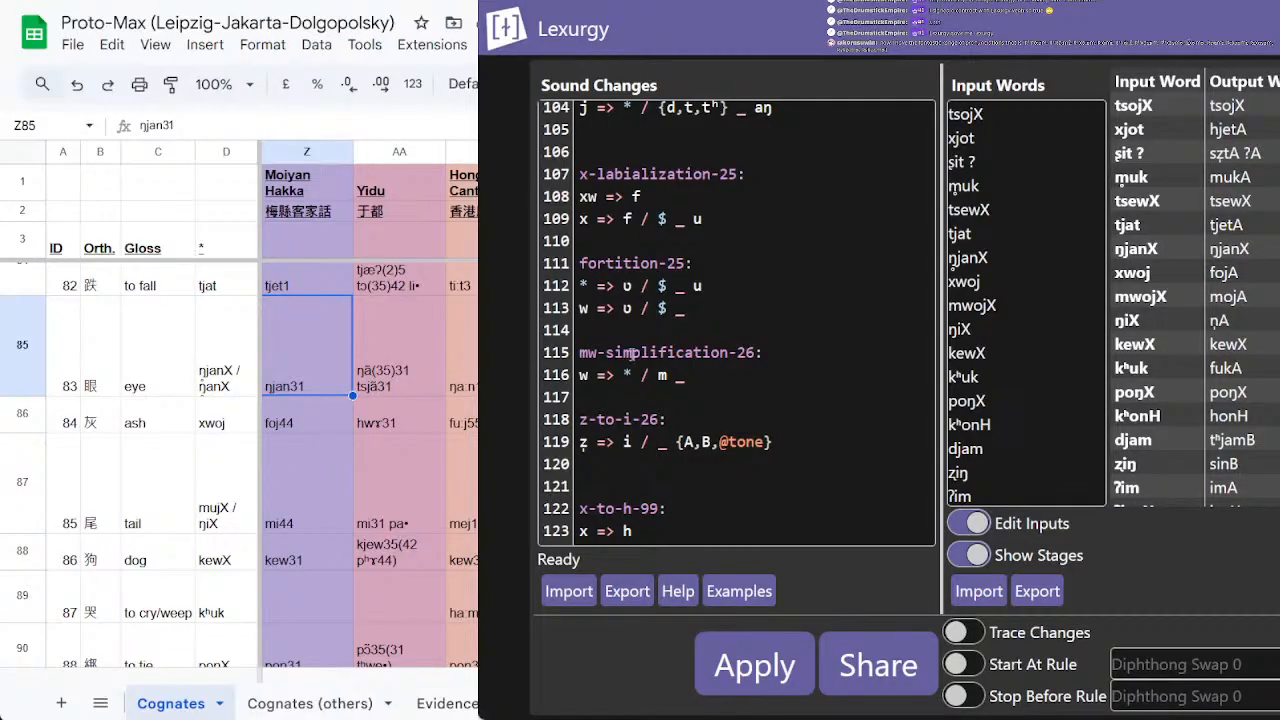
# Step: Change the input word mwojX to mujX and reapply the sound changes
pyautogui.click(976, 305)
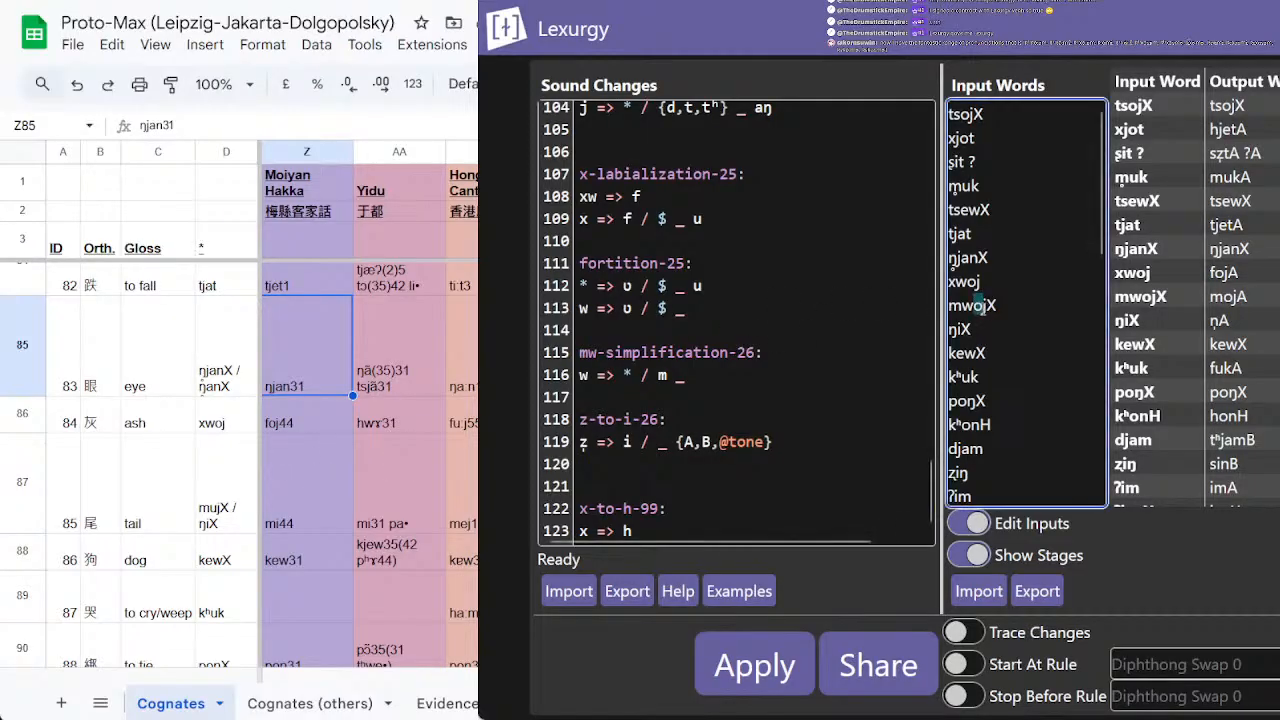
pyautogui.press('BackSpace')
pyautogui.press('BackSpace')
pyautogui.write('u')
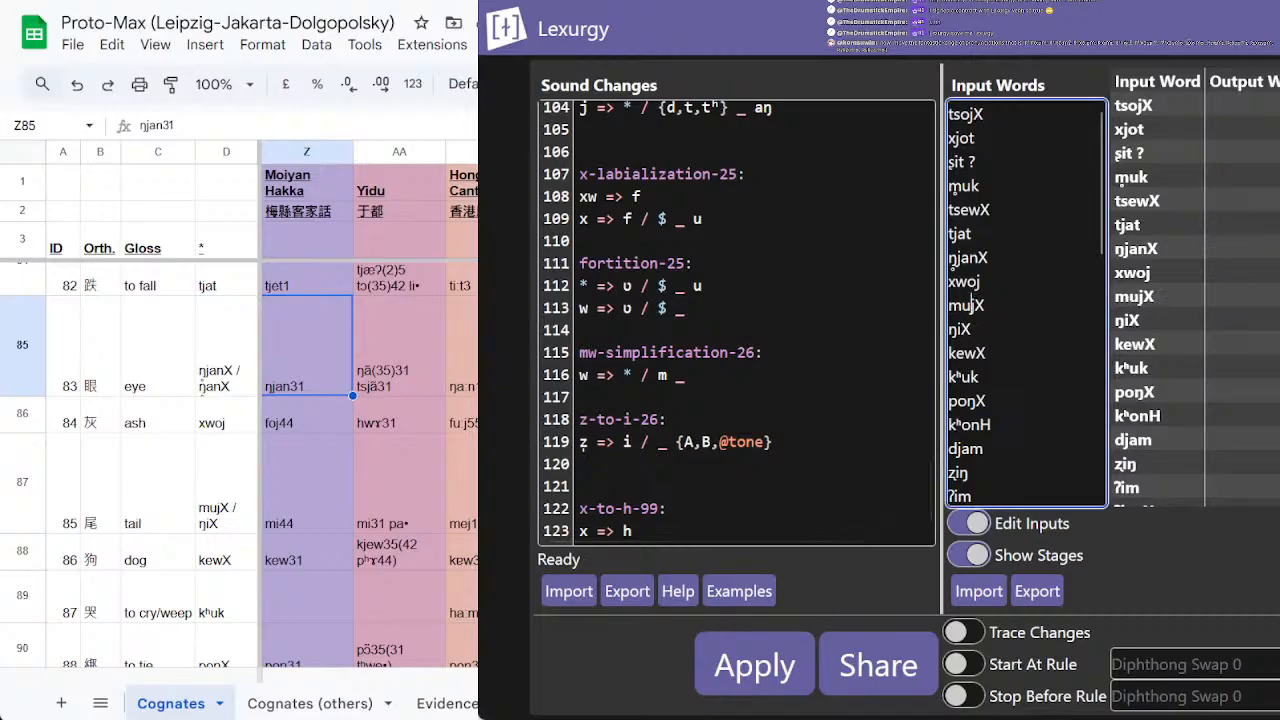
pyautogui.click(733, 678)
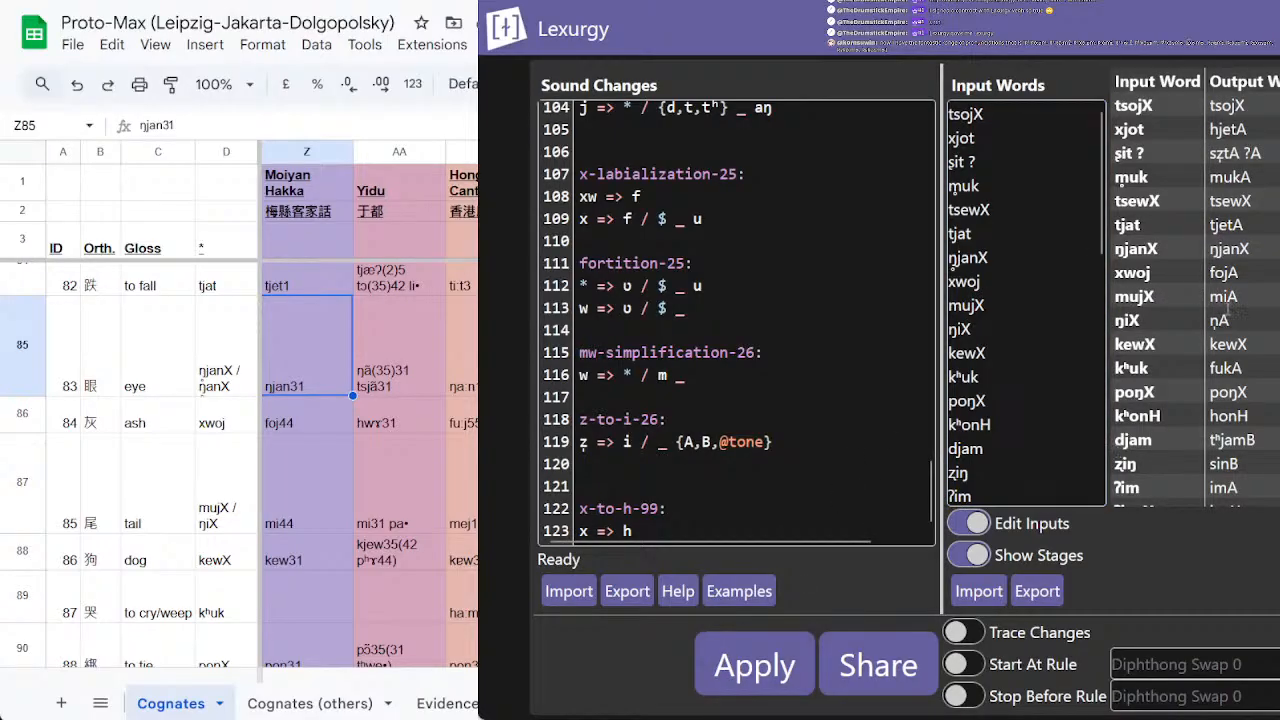
# Step: Compare the attested Moiyan Hakka entries for "ash" and "tail" with the outputs of xwoj and mujX
pyautogui.scroll(-1, 204, 476)
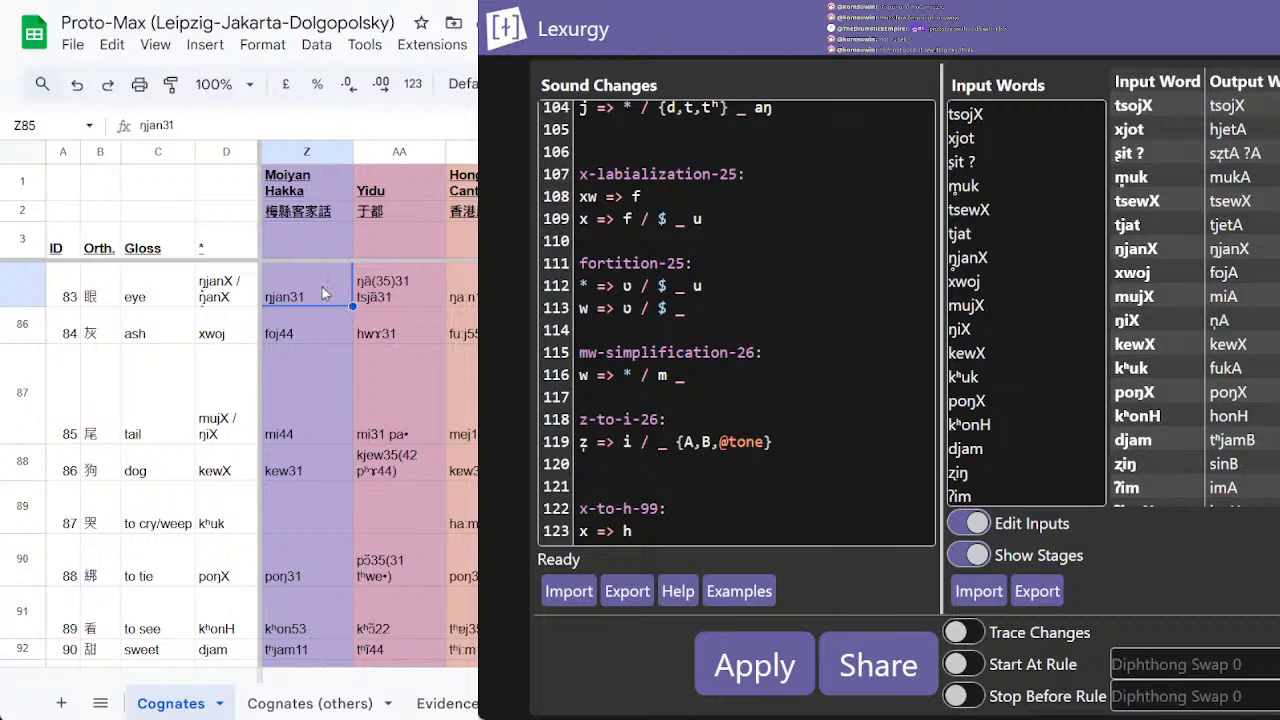
pyautogui.press('Down')
pyautogui.press('Down')
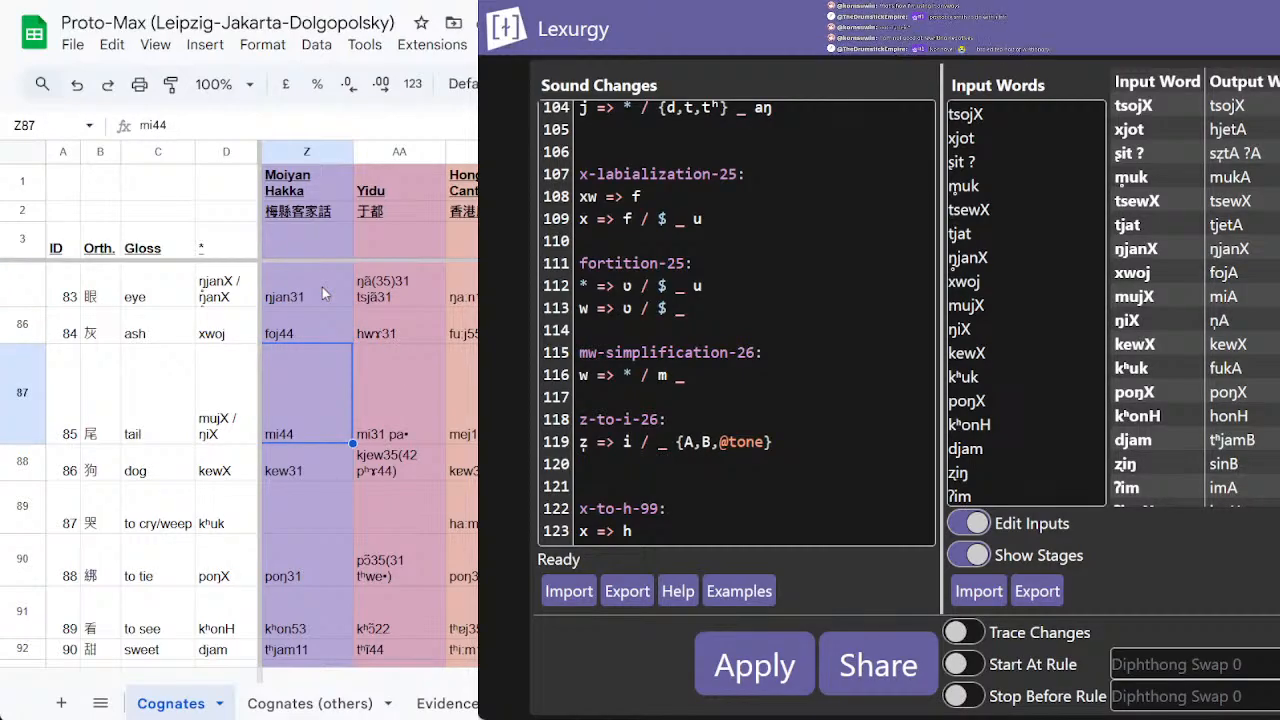
# Step: Compare the attested Moiyan Hakka entries from "dog" through "rope" with the corresponding sound-change outputs
pyautogui.press('Down')
pyautogui.press('Down')
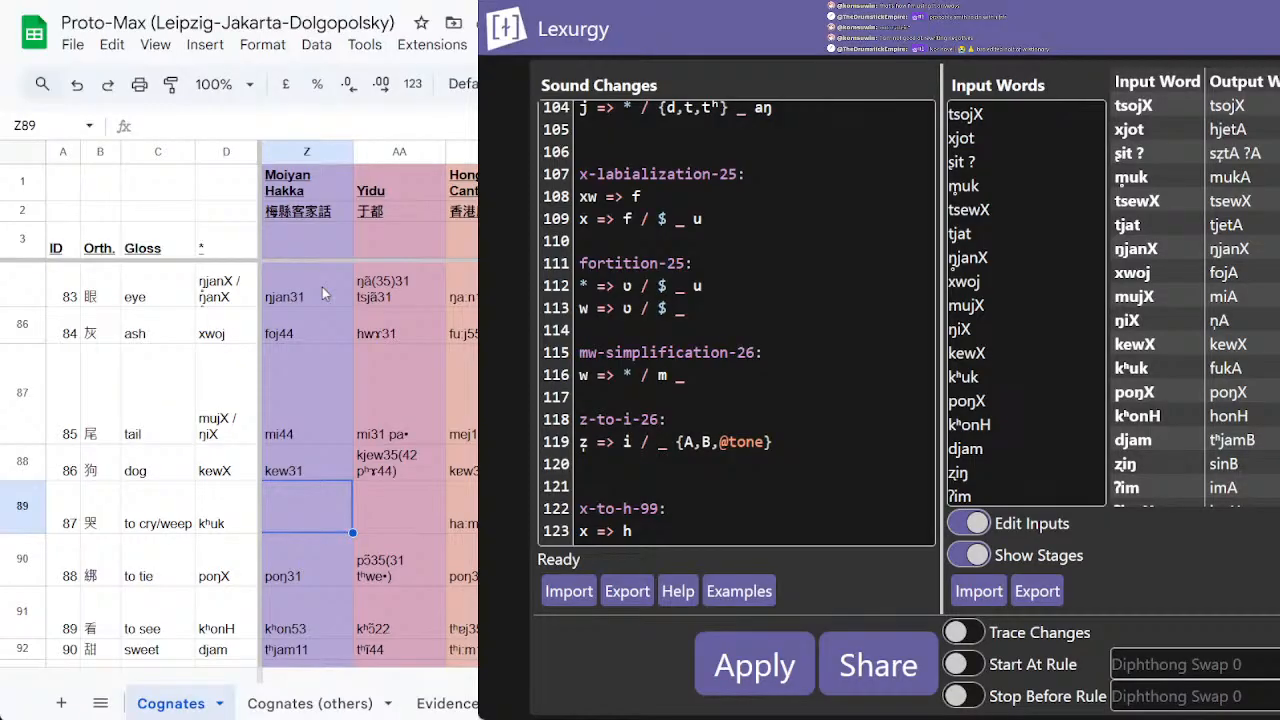
pyautogui.press('Down')
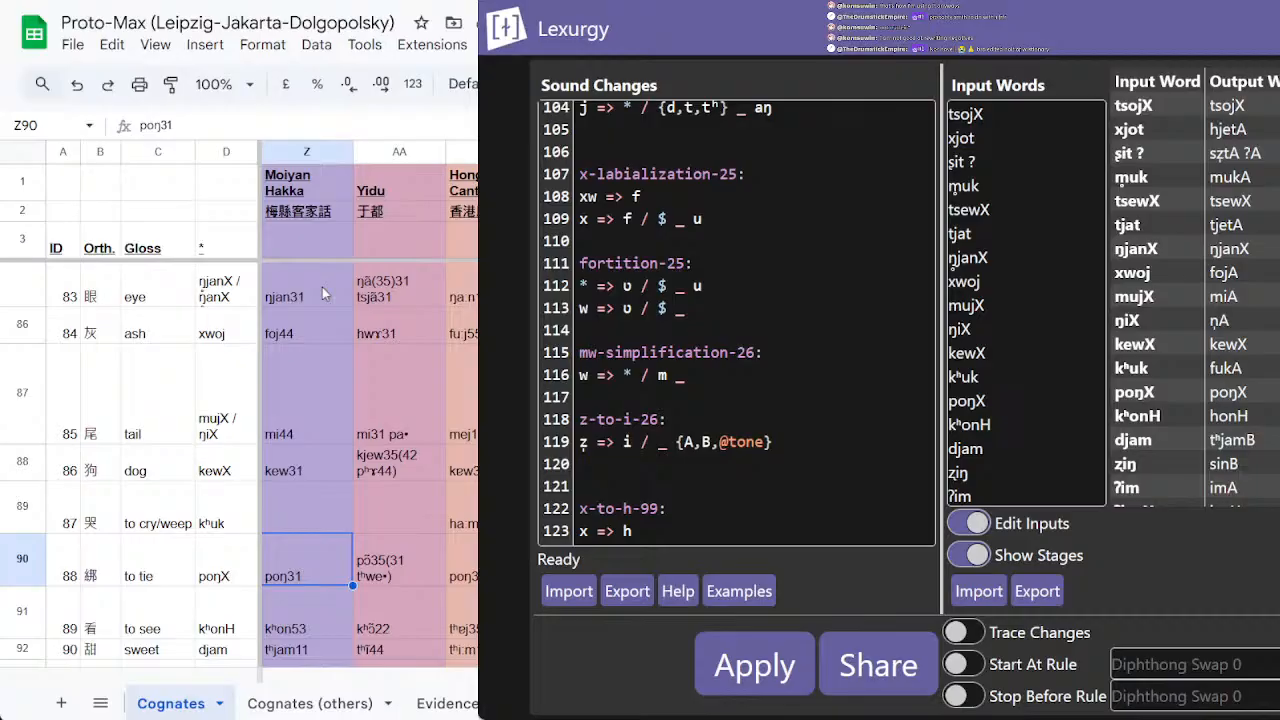
pyautogui.press('Down')
pyautogui.press('Down')
pyautogui.press('Down')
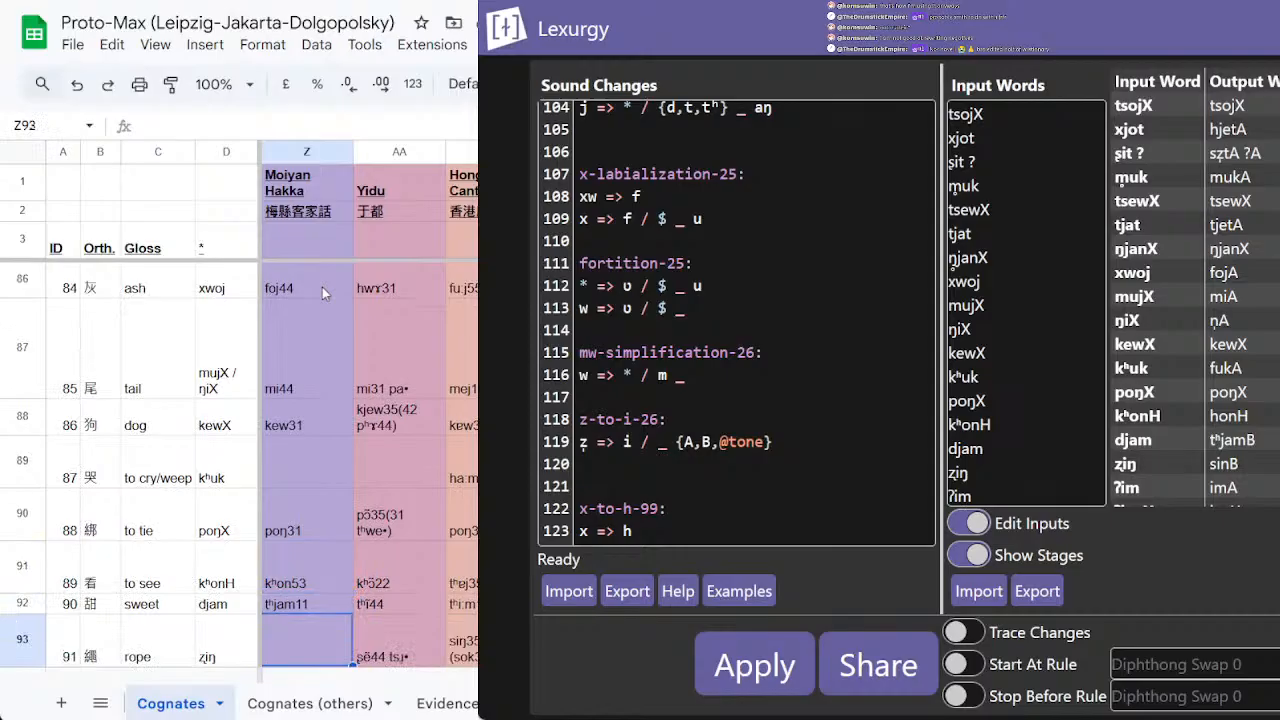
# Step: Return to the Moiyan Hakka cell for "to cry/weep" and switch from Lexurgy to the Wiktionary page for 他
pyautogui.press('Up')
pyautogui.press('Up')
pyautogui.press('Up')
pyautogui.press('Up')
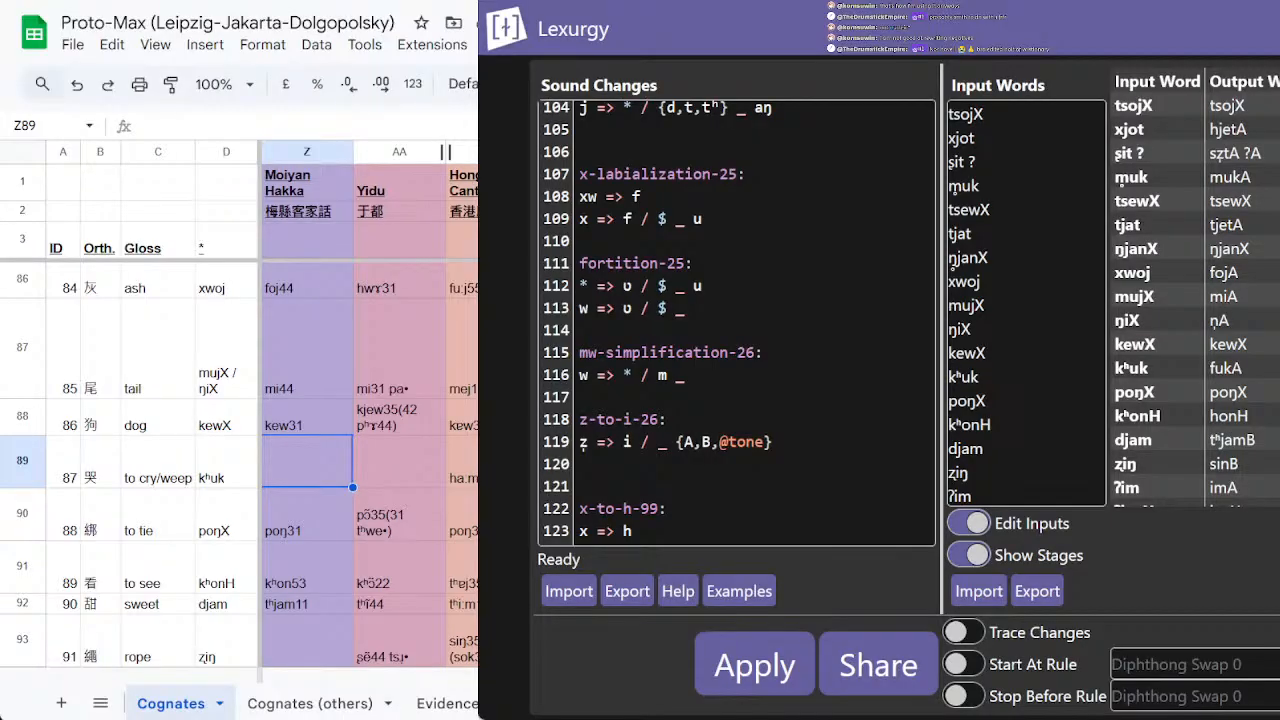
pyautogui.hotkey('ctrl', 'Tab')
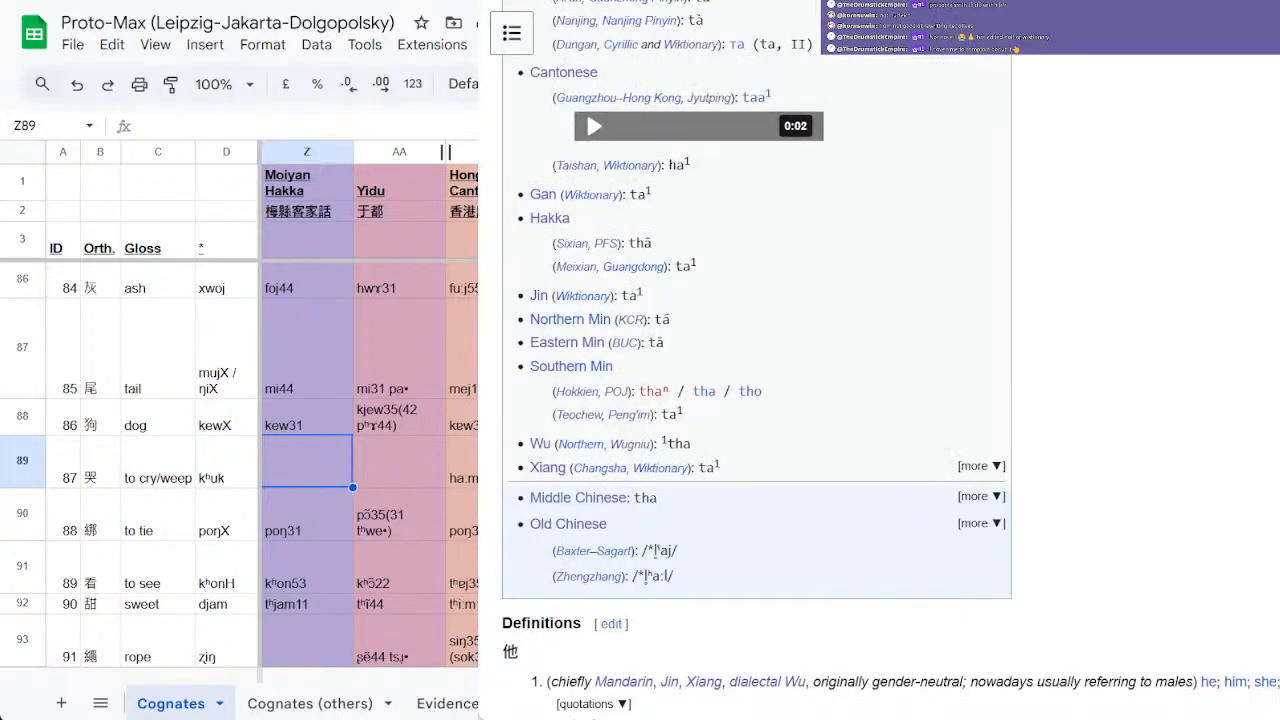
pyautogui.scroll(20, 1250, 395)
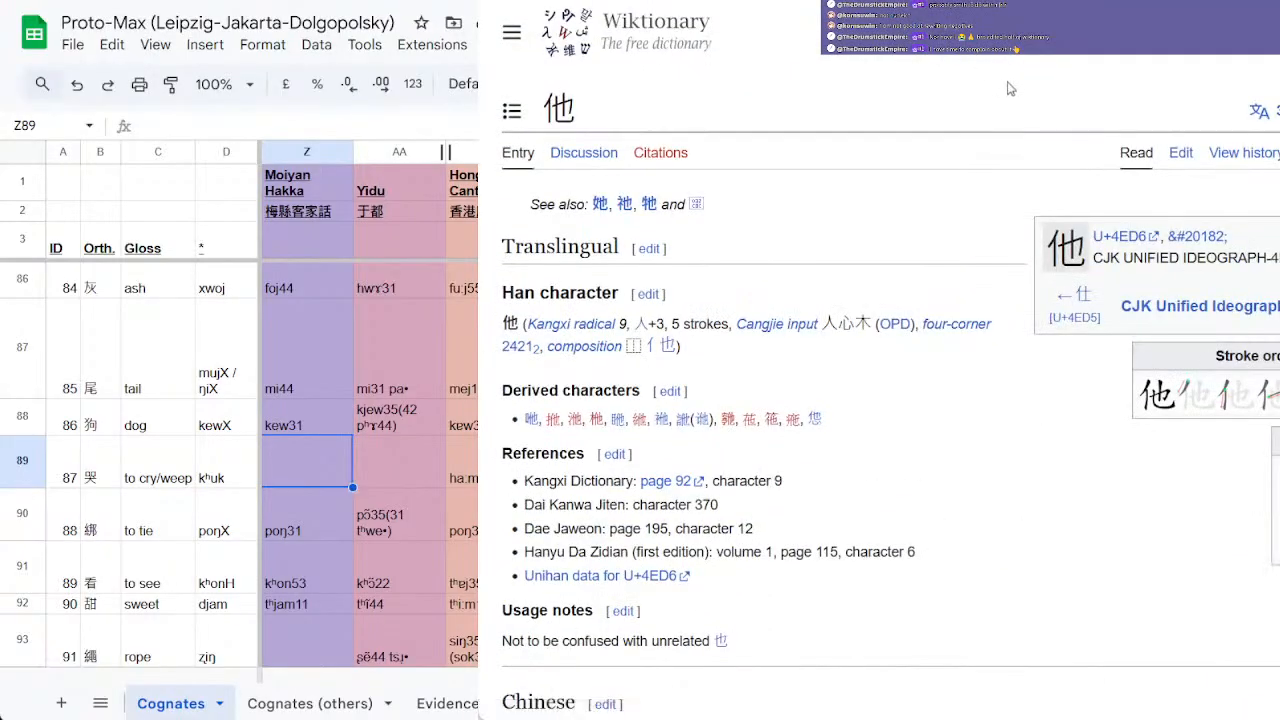
# Step: Look up "kaum" in Wiktionary and read through the related Tocharian B entry "kauṃ"
pyautogui.click(1030, 52)
pyautogui.write('kaum')
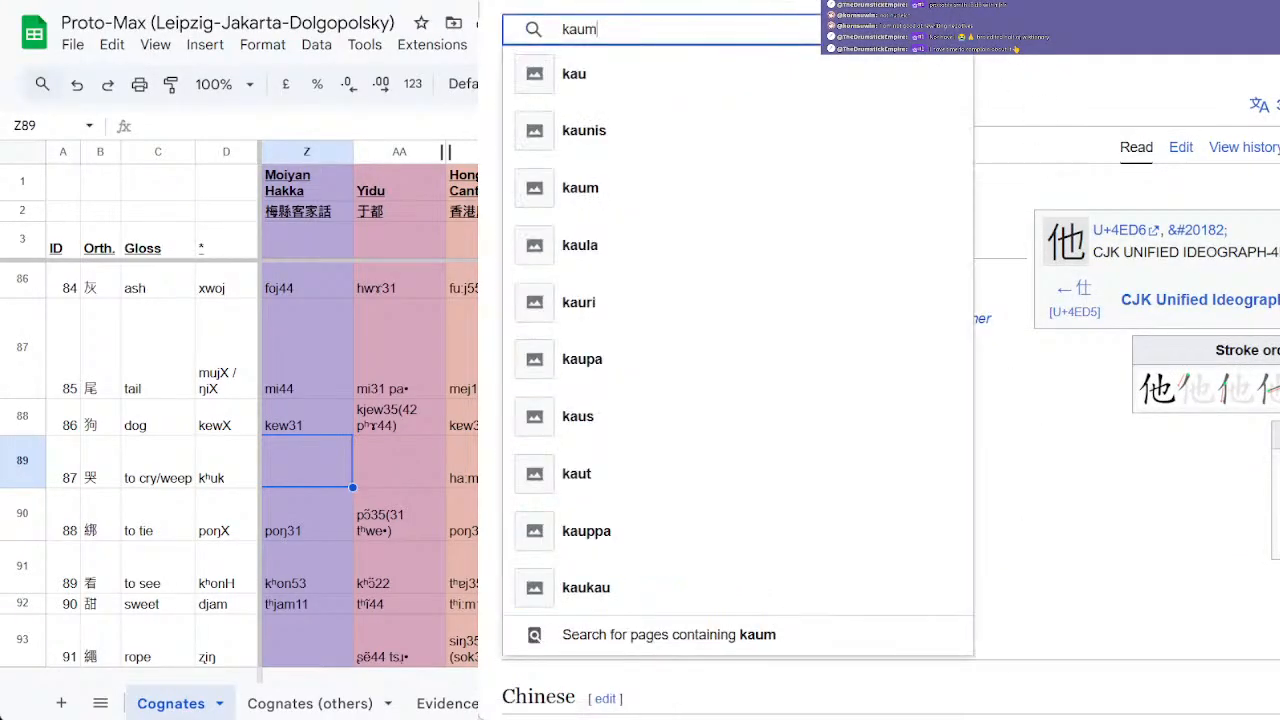
pyautogui.press('Return')
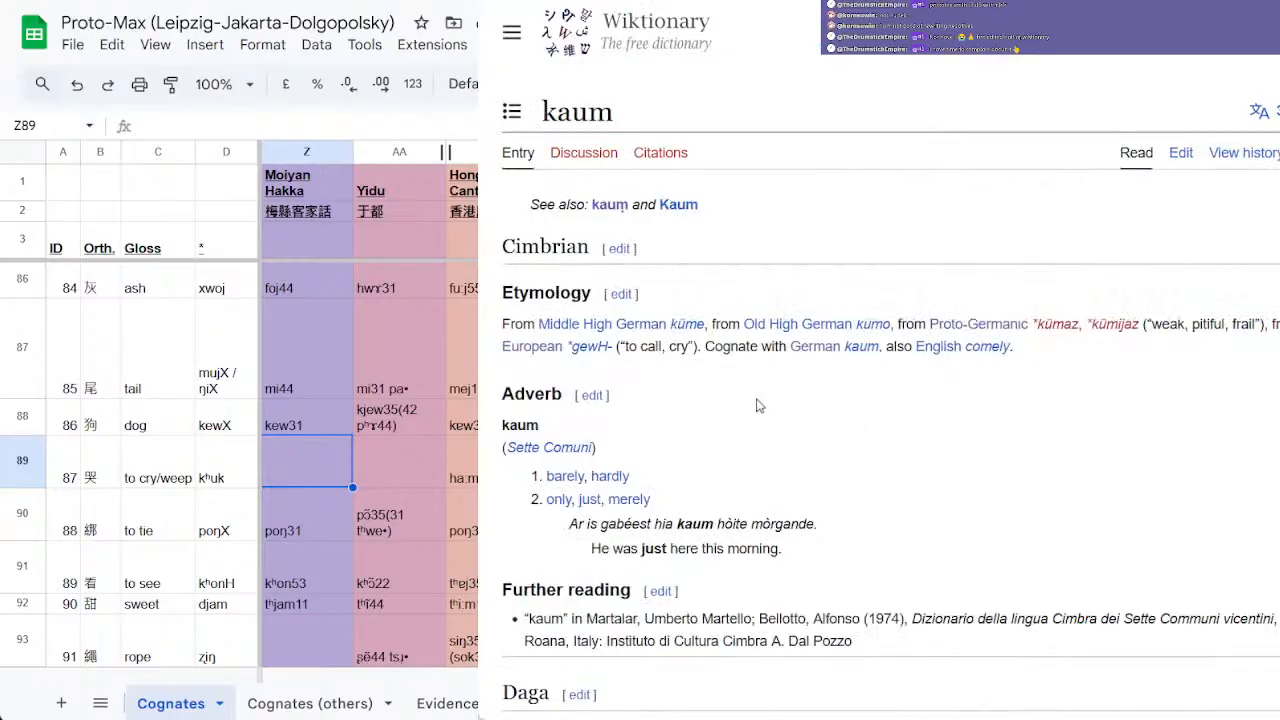
pyautogui.click(609, 206)
pyautogui.scroll(-8, 641, 330)
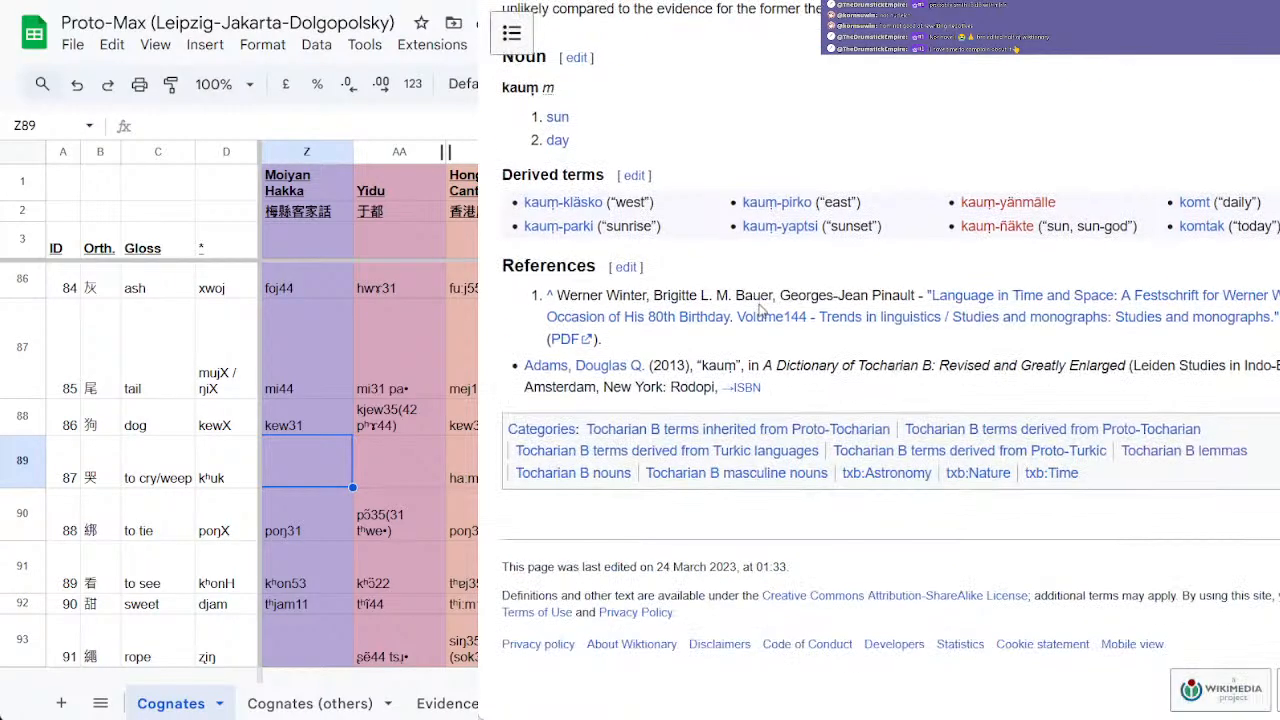
# Step: Examine the revision history of the "kauṃ" entry
pyautogui.scroll(5, 641, 330)
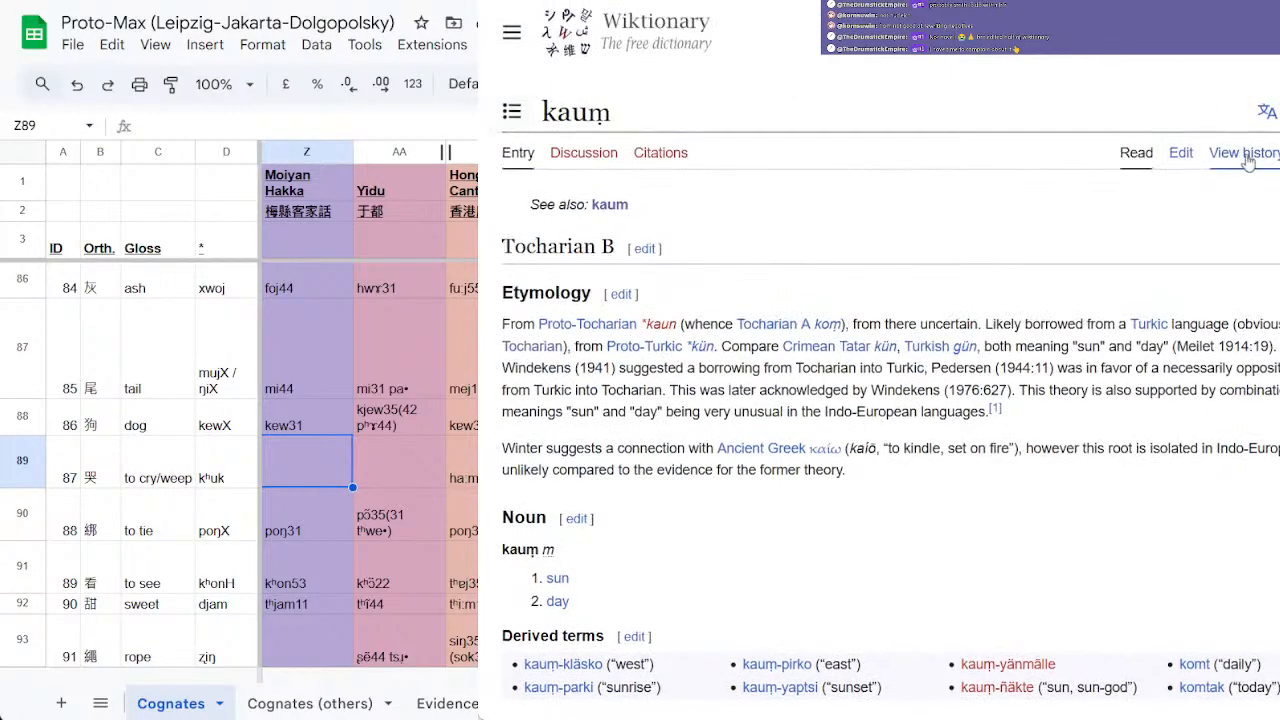
pyautogui.scroll(-6, 900, 460)
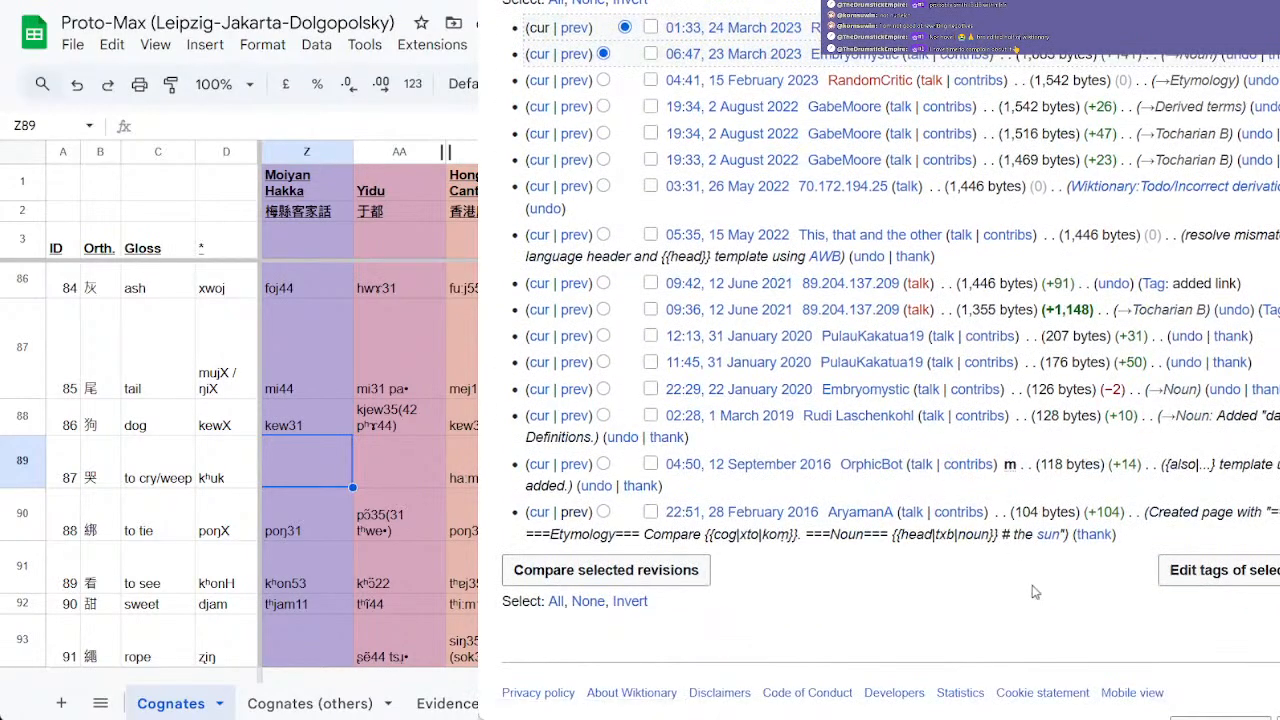
pyautogui.scroll(2, 900, 676)
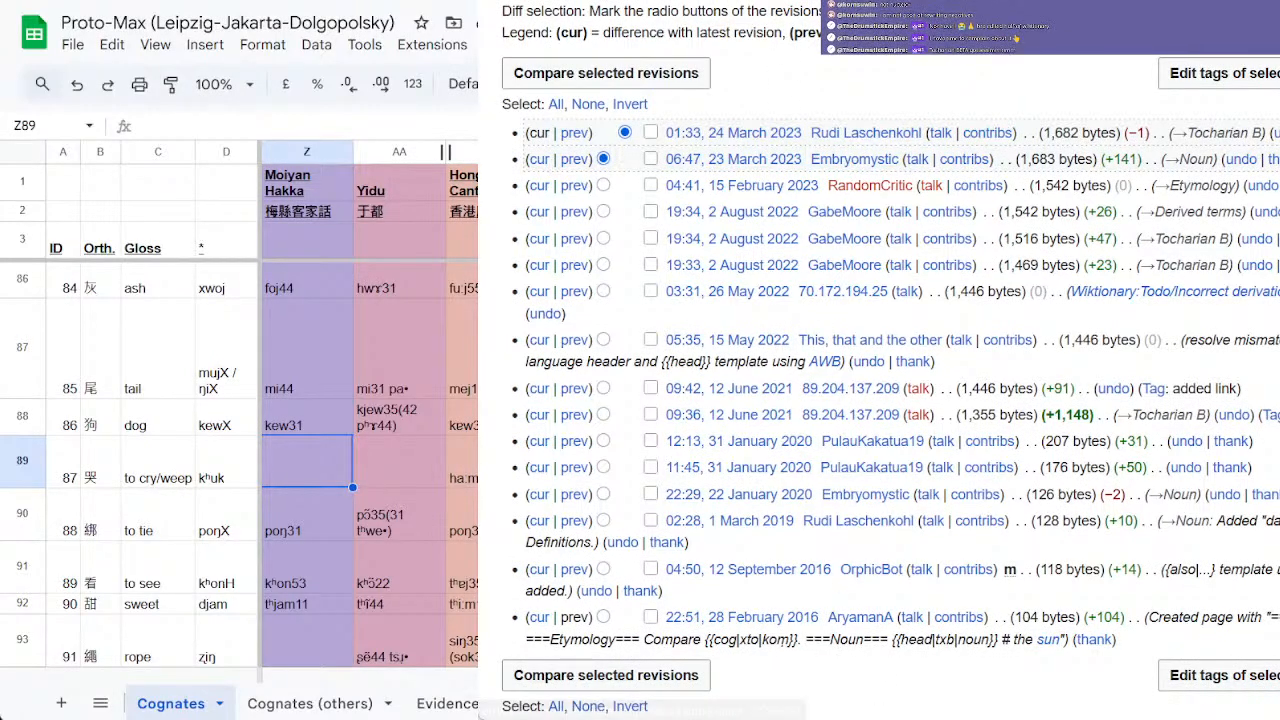
# Step: Switch to Lexurgy, delete the input words following "ʂit ?" through "kʰuk", and reapply the sound changes
pyautogui.hotkey('alt', 'Tab')
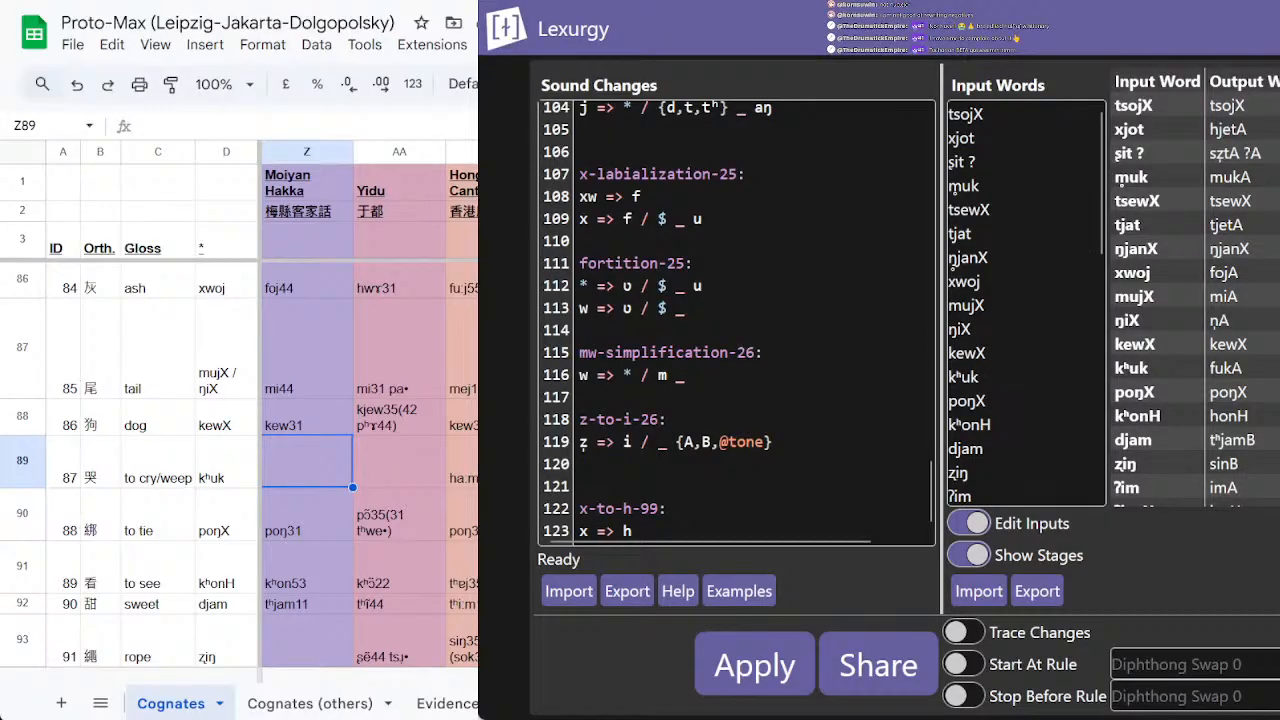
pyautogui.doubleClick(1226, 368)
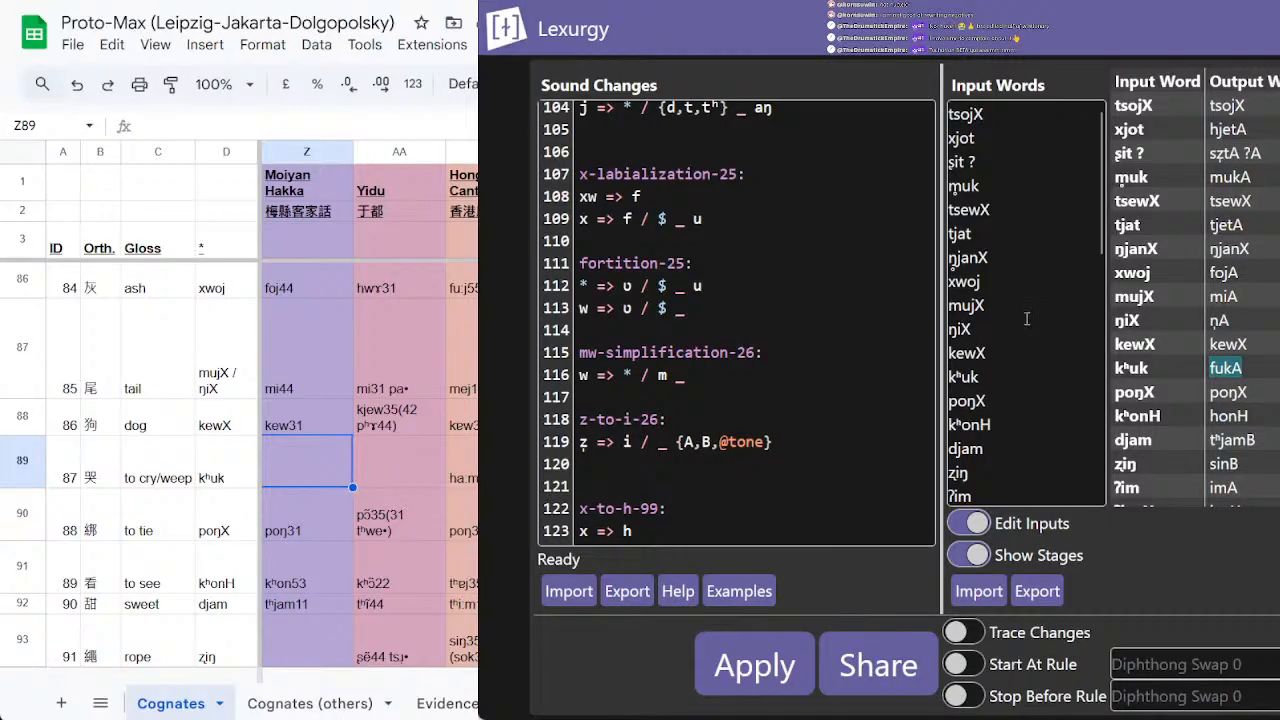
pyautogui.click(1003, 189)
pyautogui.moveTo(1002, 162); pyautogui.dragTo(1007, 368)
pyautogui.press('BackSpace')
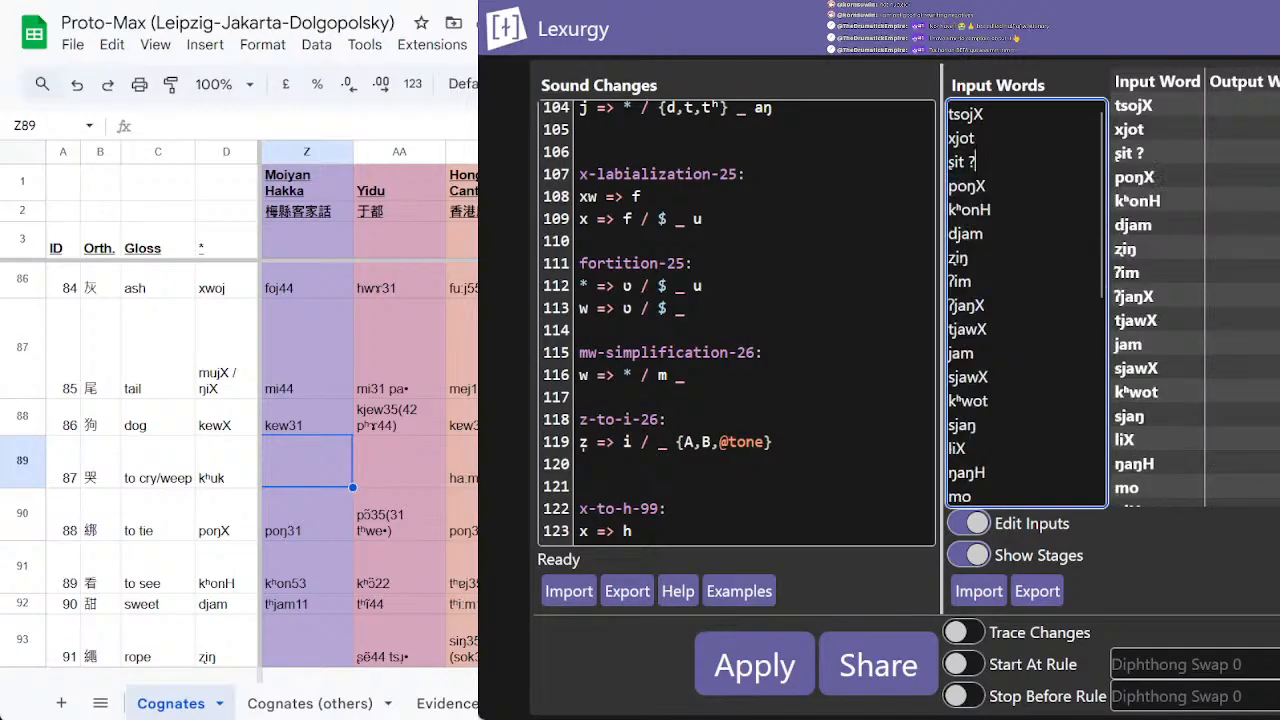
pyautogui.click(757, 664)
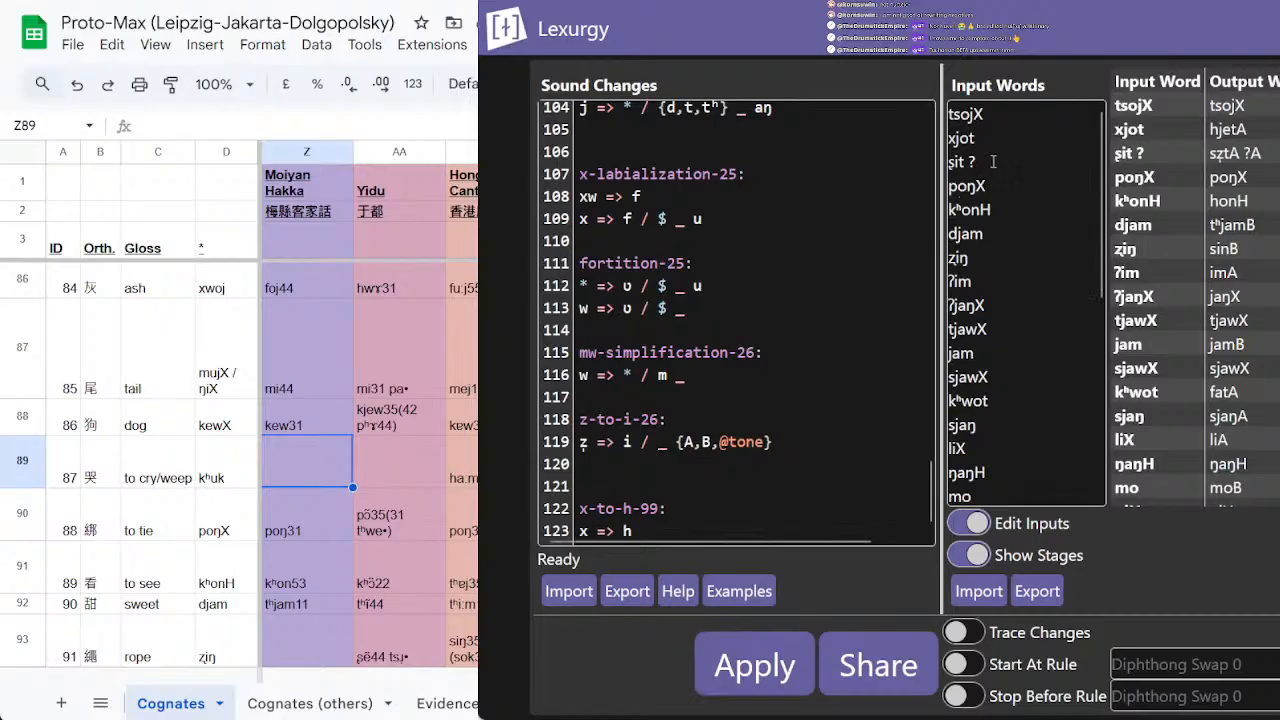
# Step: Delete the input words poŋX, kʰonH, djam and ʐiŋ, and rerun the sound changes
pyautogui.moveTo(993, 161); pyautogui.dragTo(1008, 234)
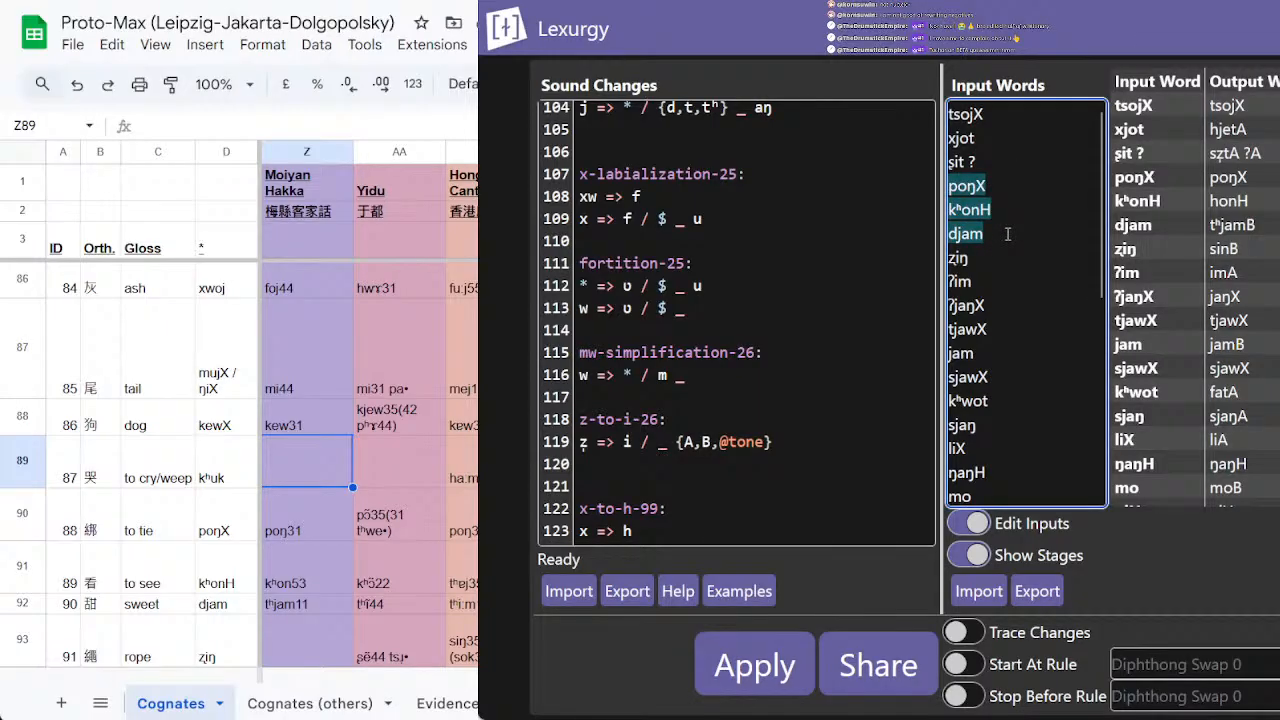
pyautogui.scroll(-2, 403, 501)
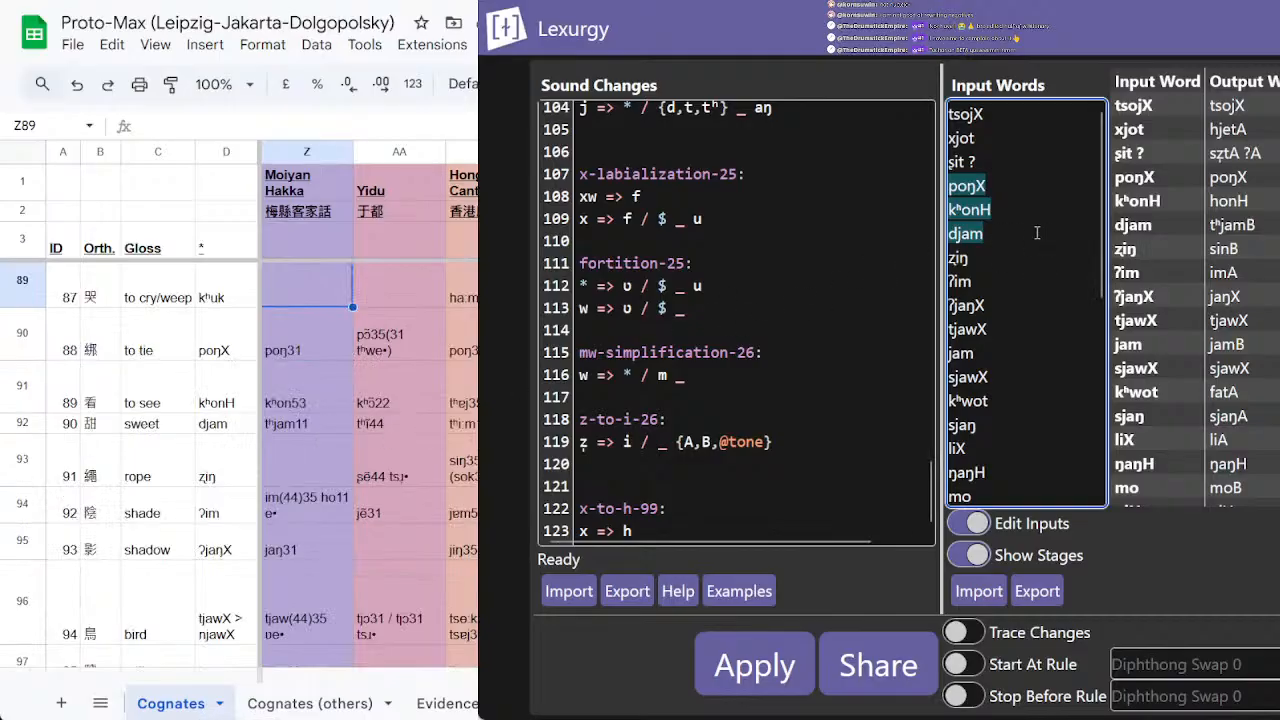
pyautogui.press('BackSpace')
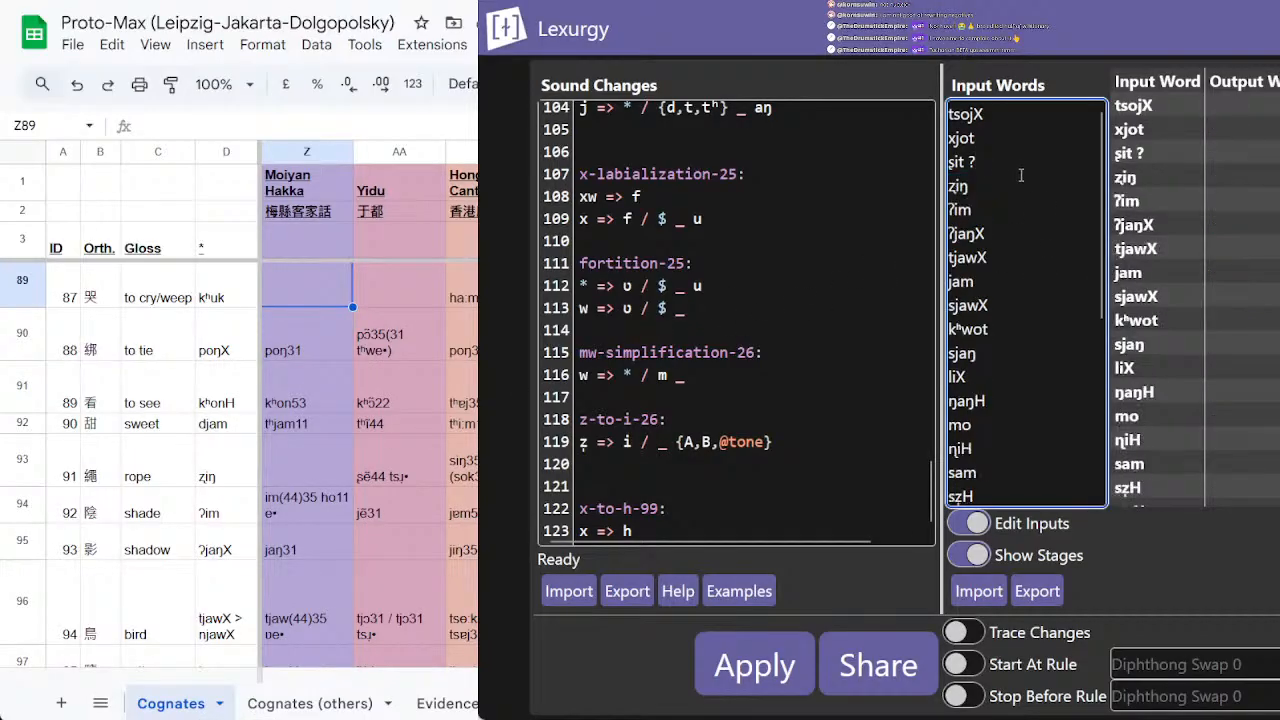
pyautogui.moveTo(1021, 175); pyautogui.dragTo(996, 192)
pyautogui.press('BackSpace')
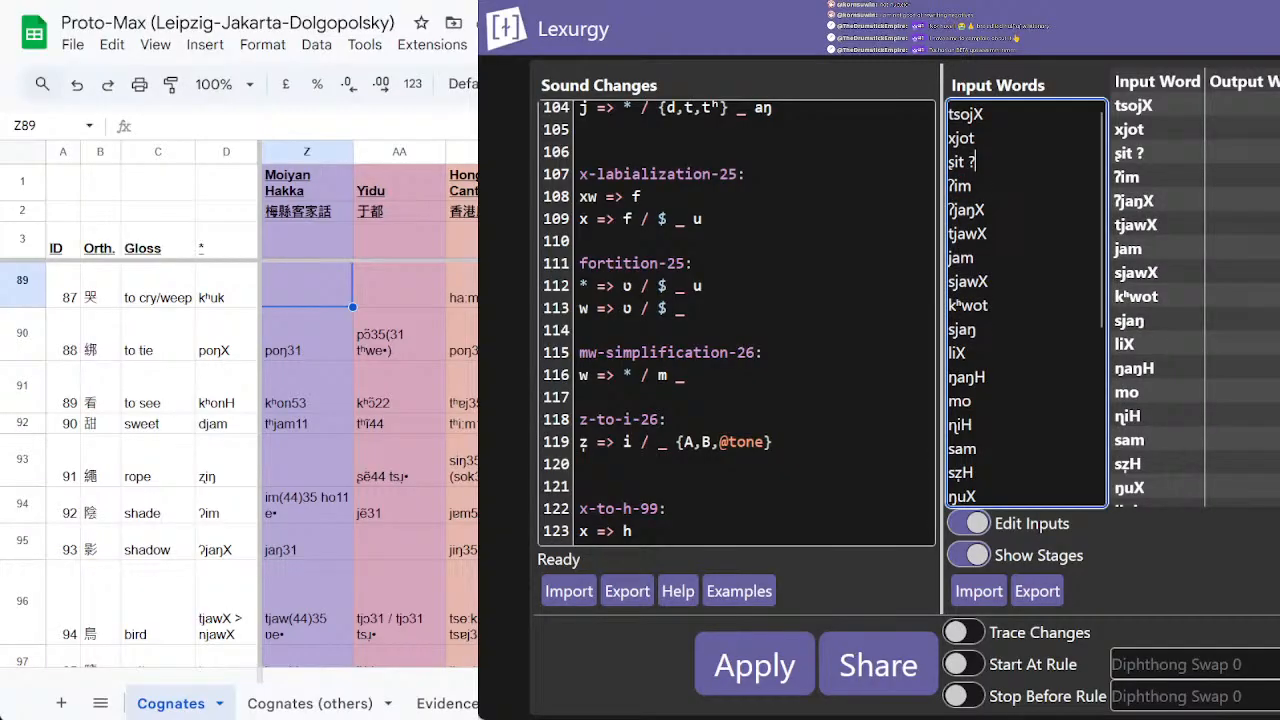
pyautogui.click(755, 666)
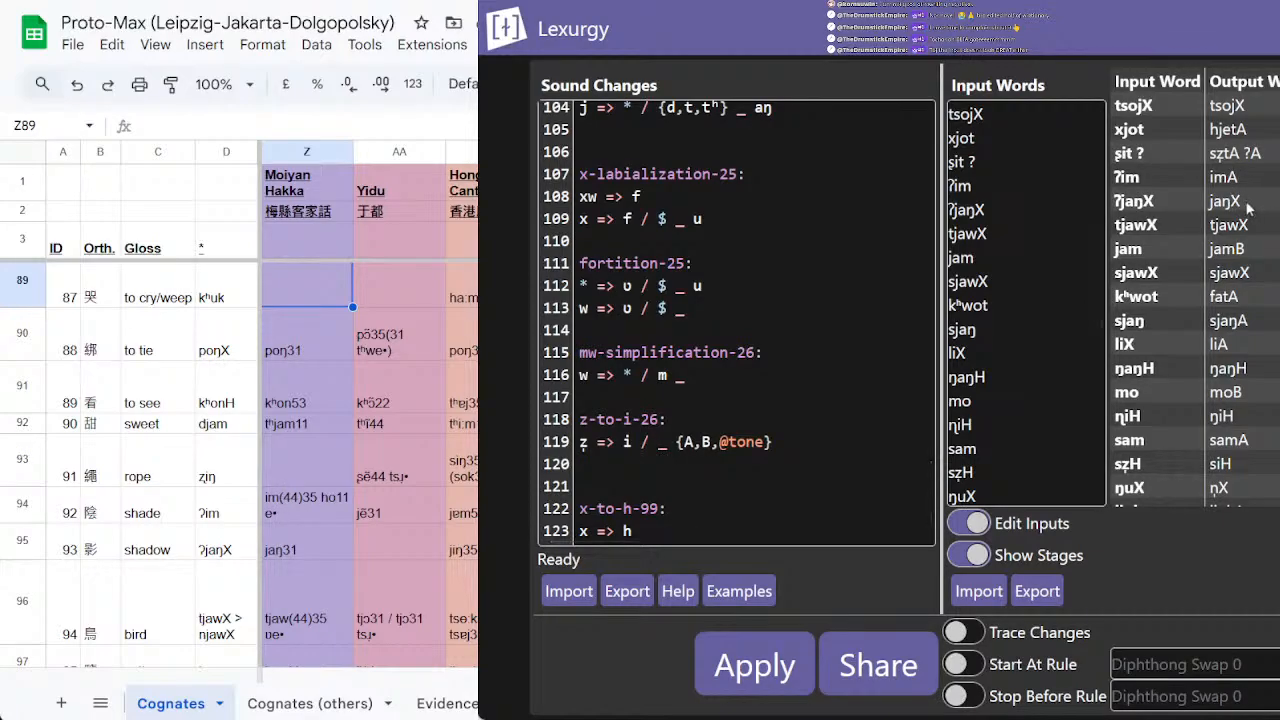
# Step: Remove jam, sjawX and kʰwot from the input words
pyautogui.scroll(-2, 330, 450)
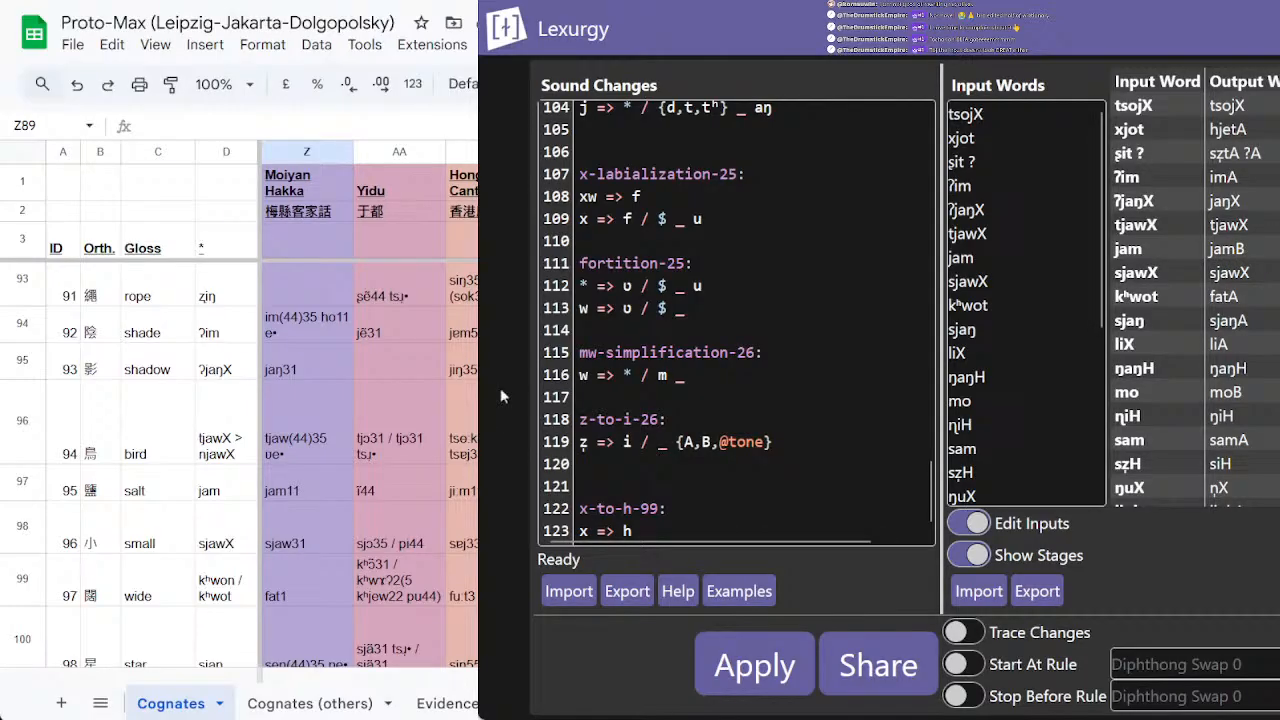
pyautogui.click(998, 238)
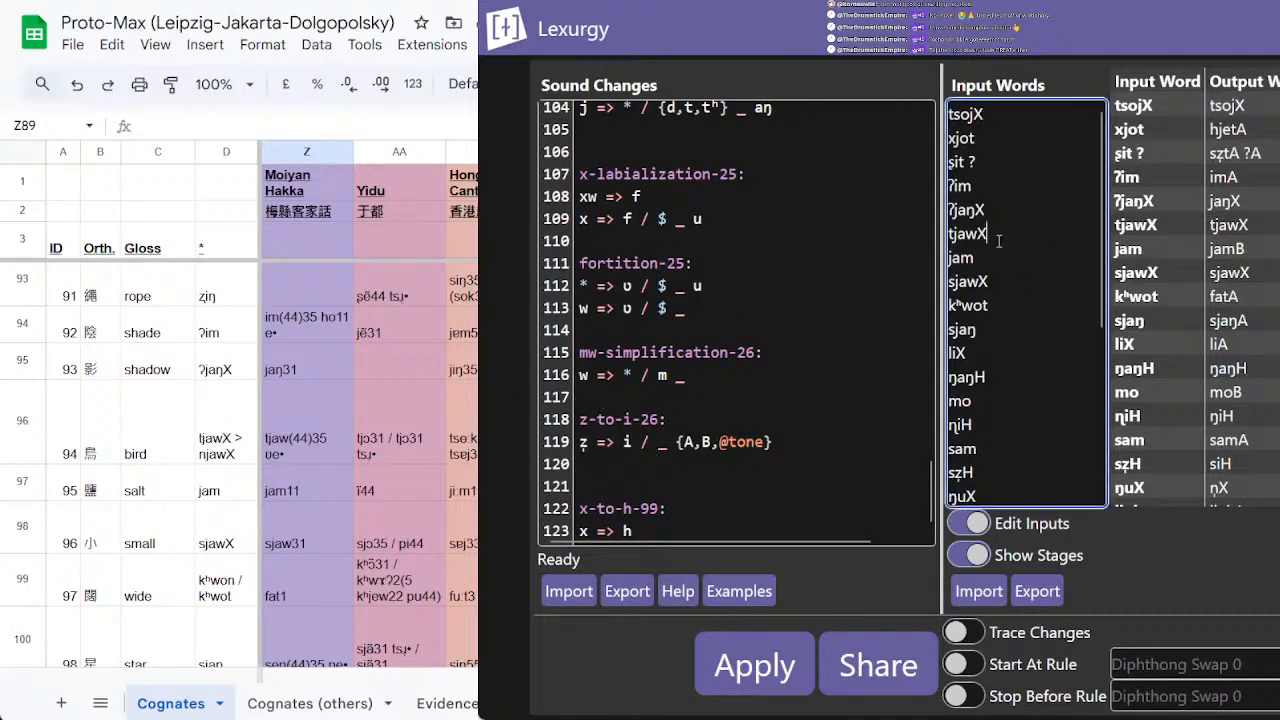
pyautogui.doubleClick(998, 260)
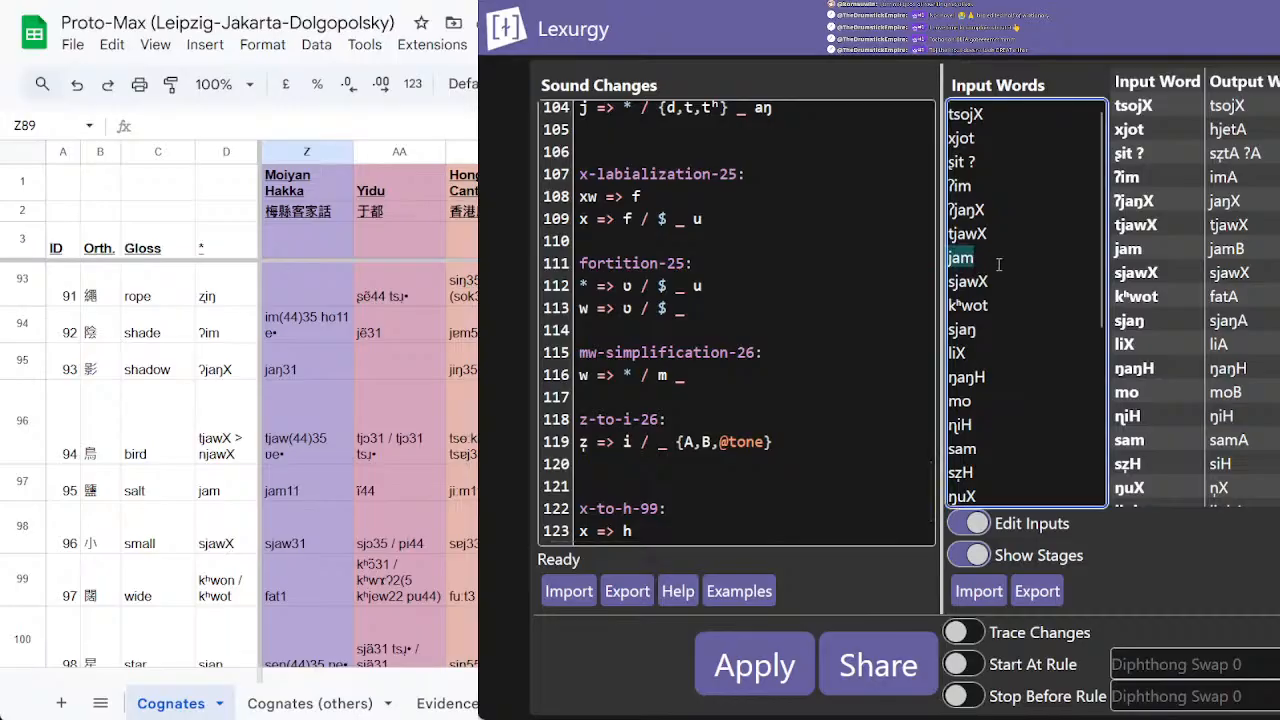
pyautogui.moveTo(998, 265); pyautogui.dragTo(995, 298)
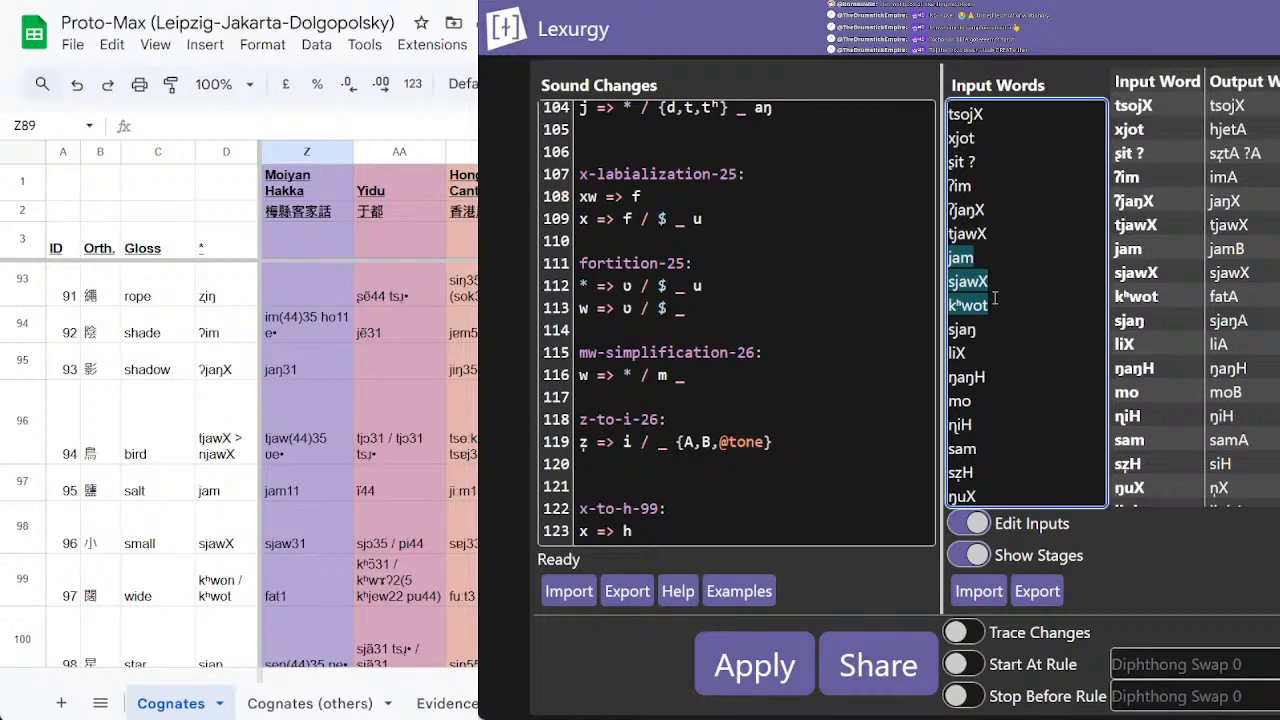
pyautogui.moveTo(995, 297); pyautogui.dragTo(999, 324)
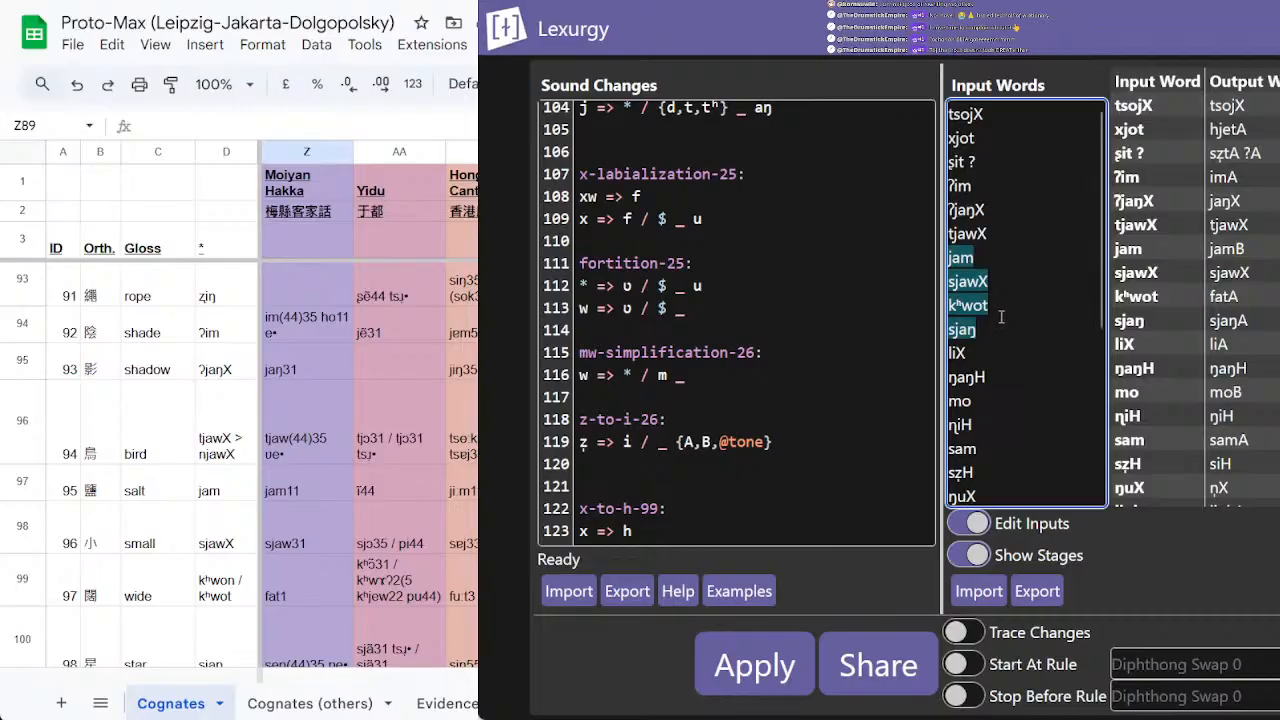
pyautogui.press('BackSpace')
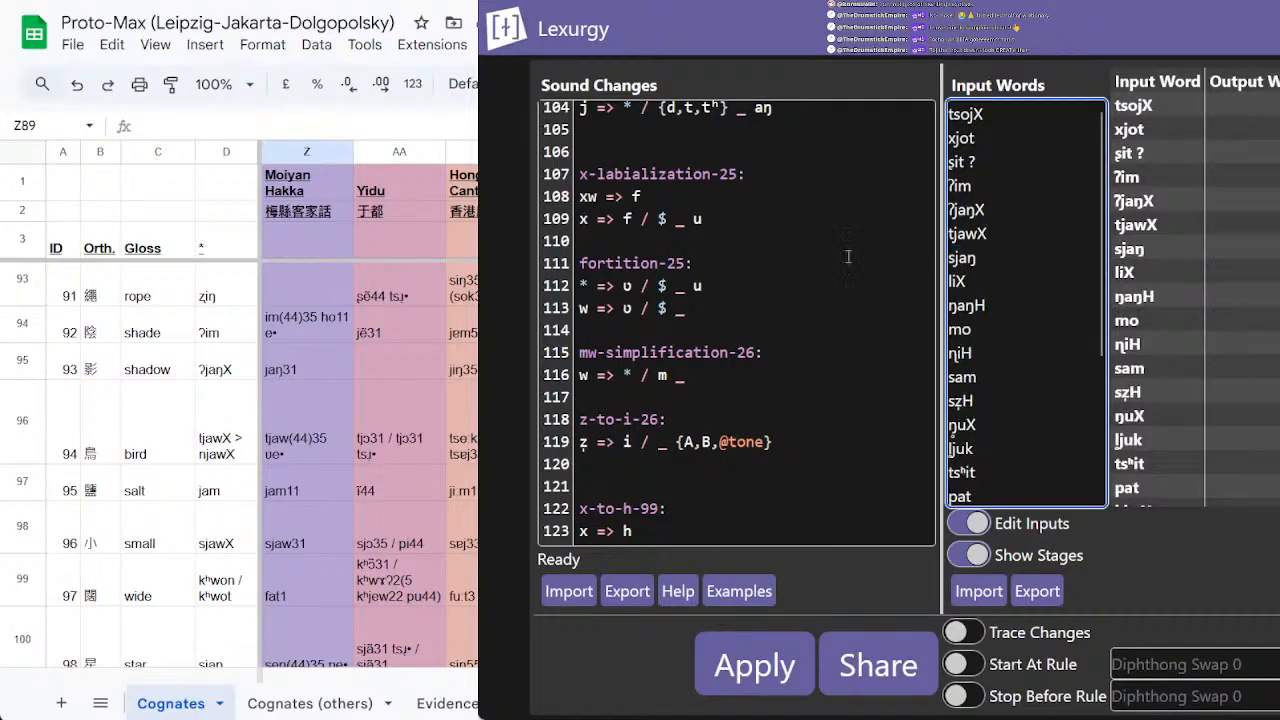
# Step: Match the input word for "hard" with its row in the cognates sheet, and apply the sound changes to the shortened word list
pyautogui.scroll(-3, 470, 400)
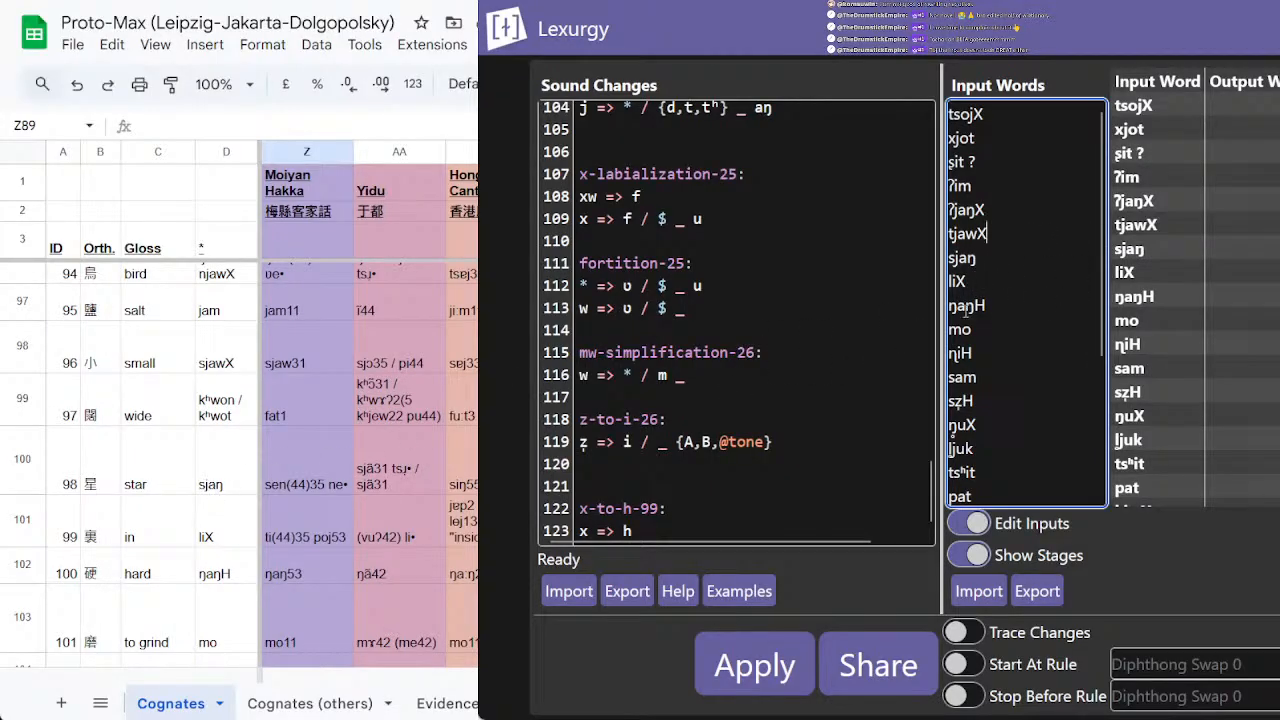
pyautogui.doubleClick(997, 298)
pyautogui.scroll(-2, 187, 510)
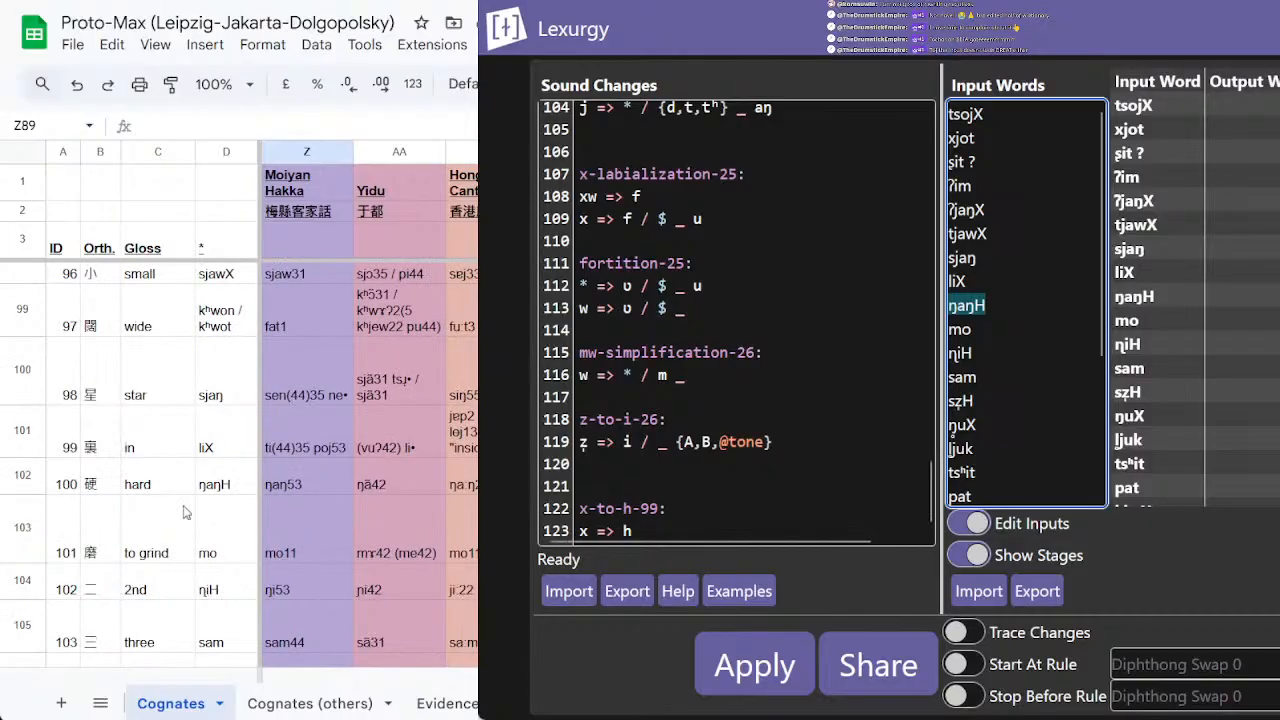
pyautogui.click(228, 488)
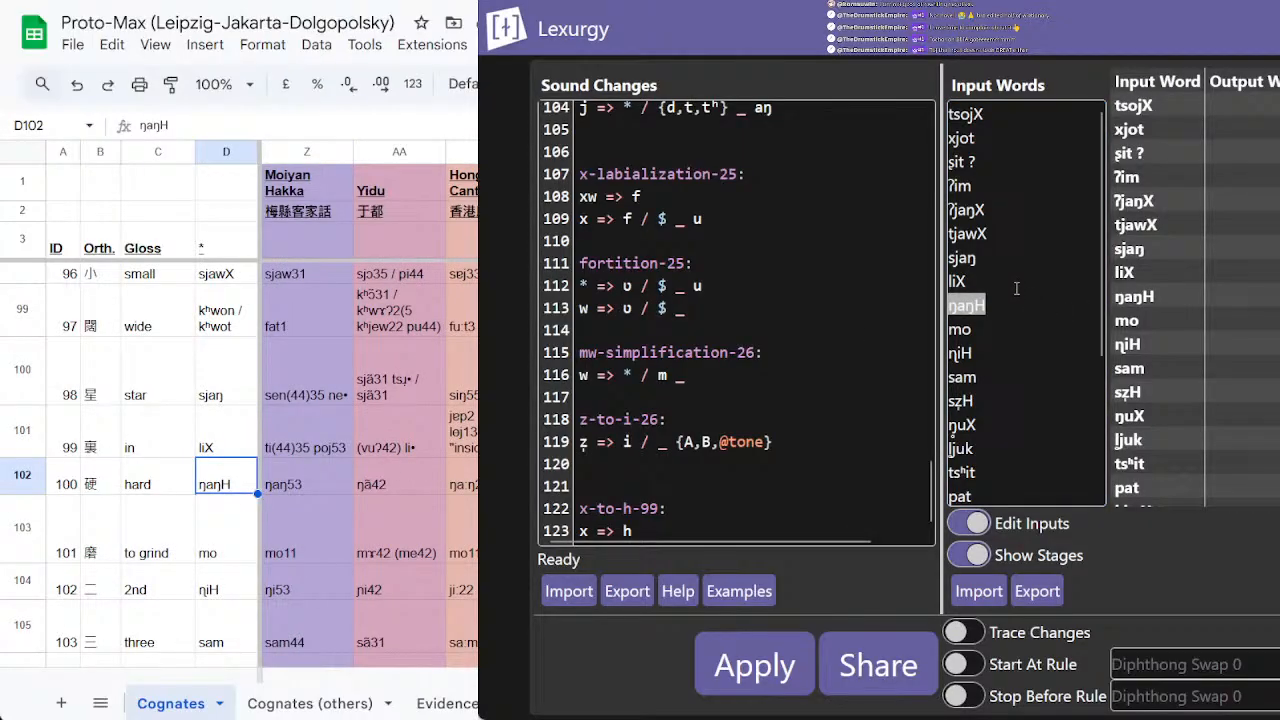
pyautogui.click(1015, 284)
pyautogui.moveTo(1015, 284); pyautogui.dragTo(1015, 327)
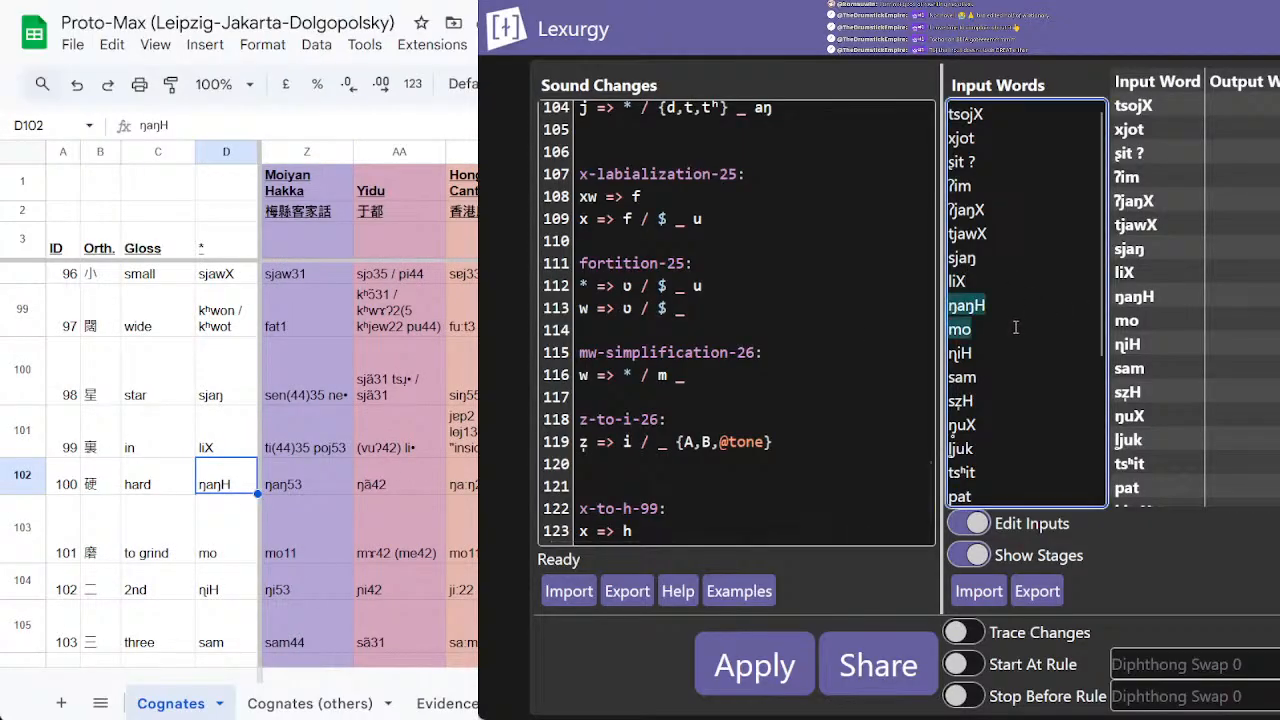
pyautogui.click(749, 672)
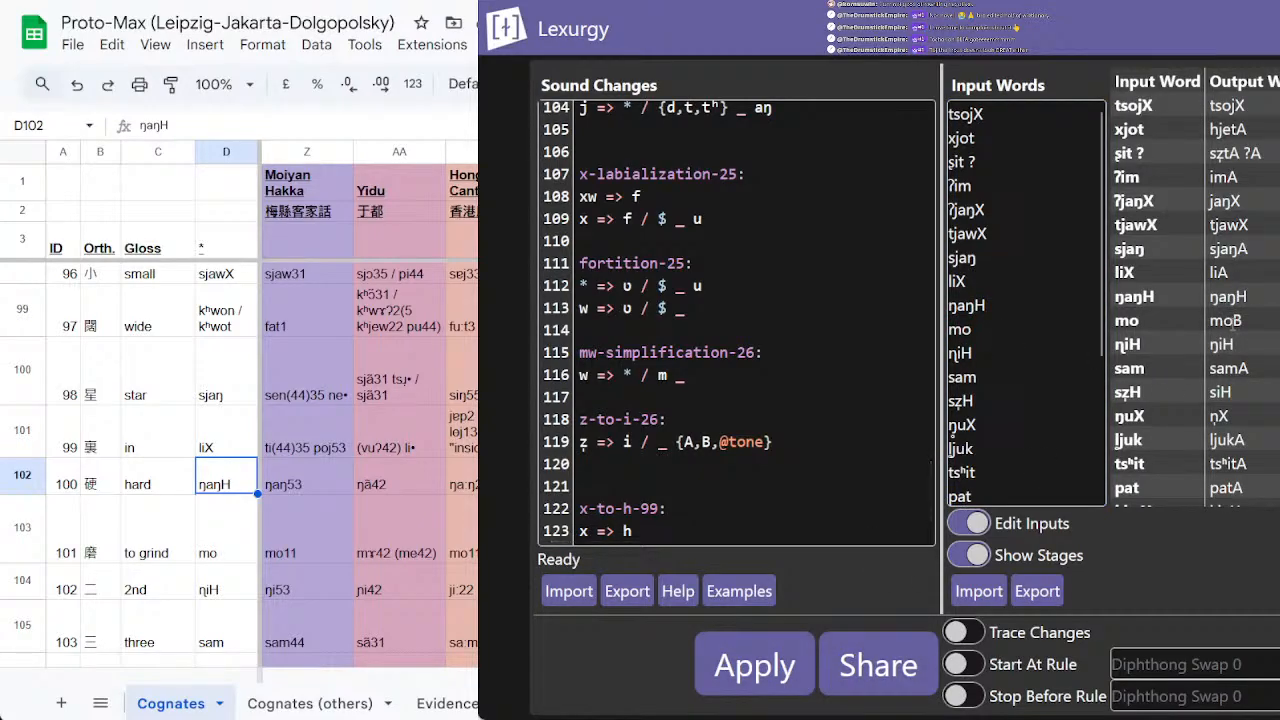
# Step: Compare the generated output words from ŋaŋH onward with the Moiyan Hakka forms in the cognates sheet
pyautogui.scroll(-3, 1250, 285)
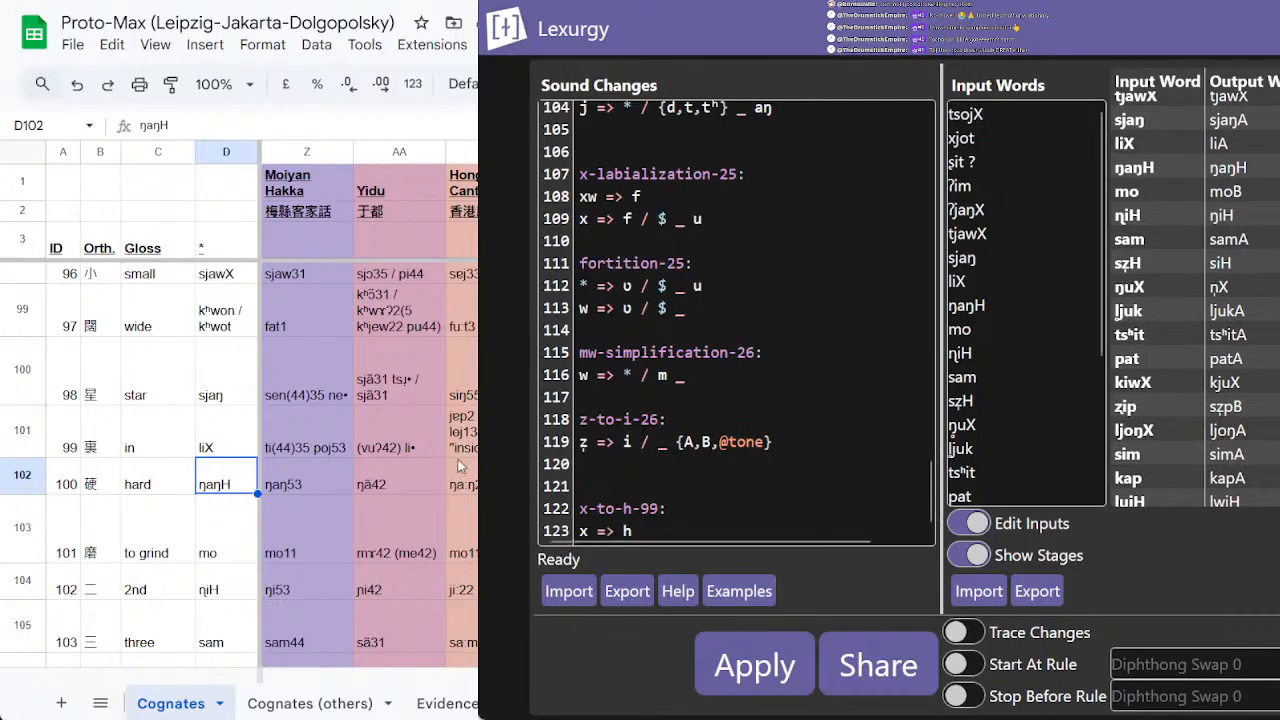
pyautogui.scroll(-2, 313, 515)
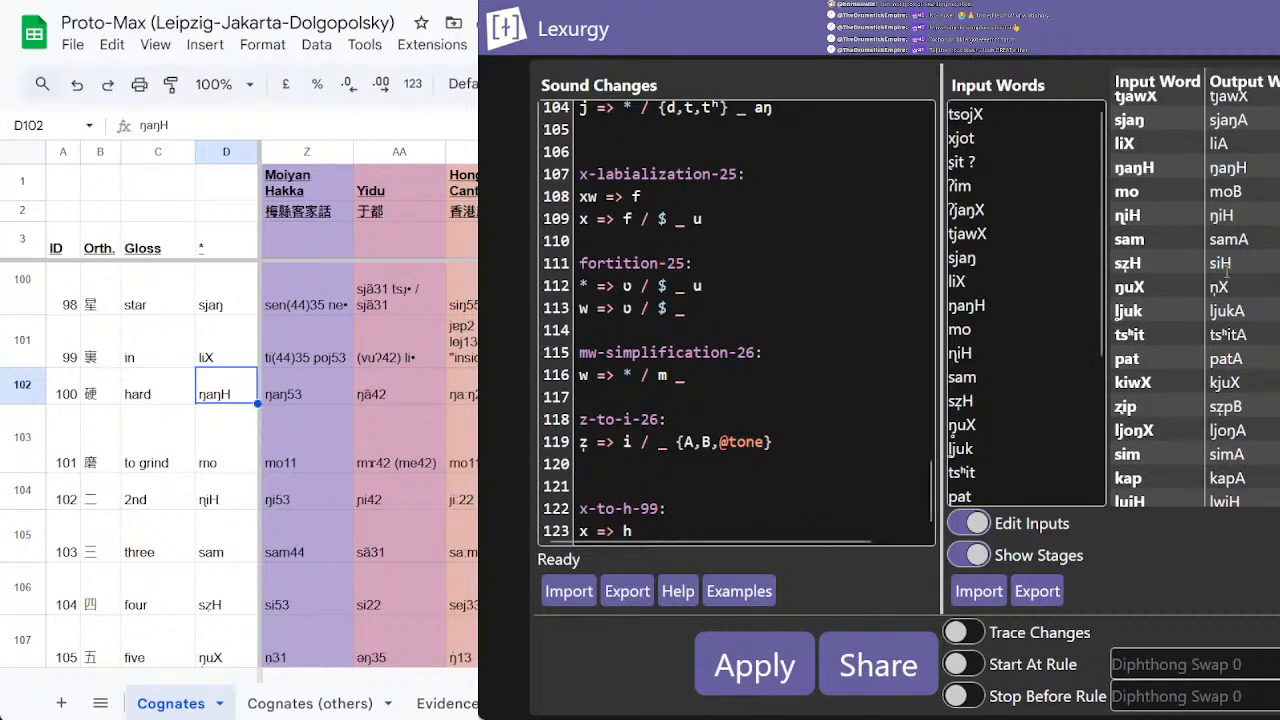
pyautogui.scroll(-2, 1230, 274)
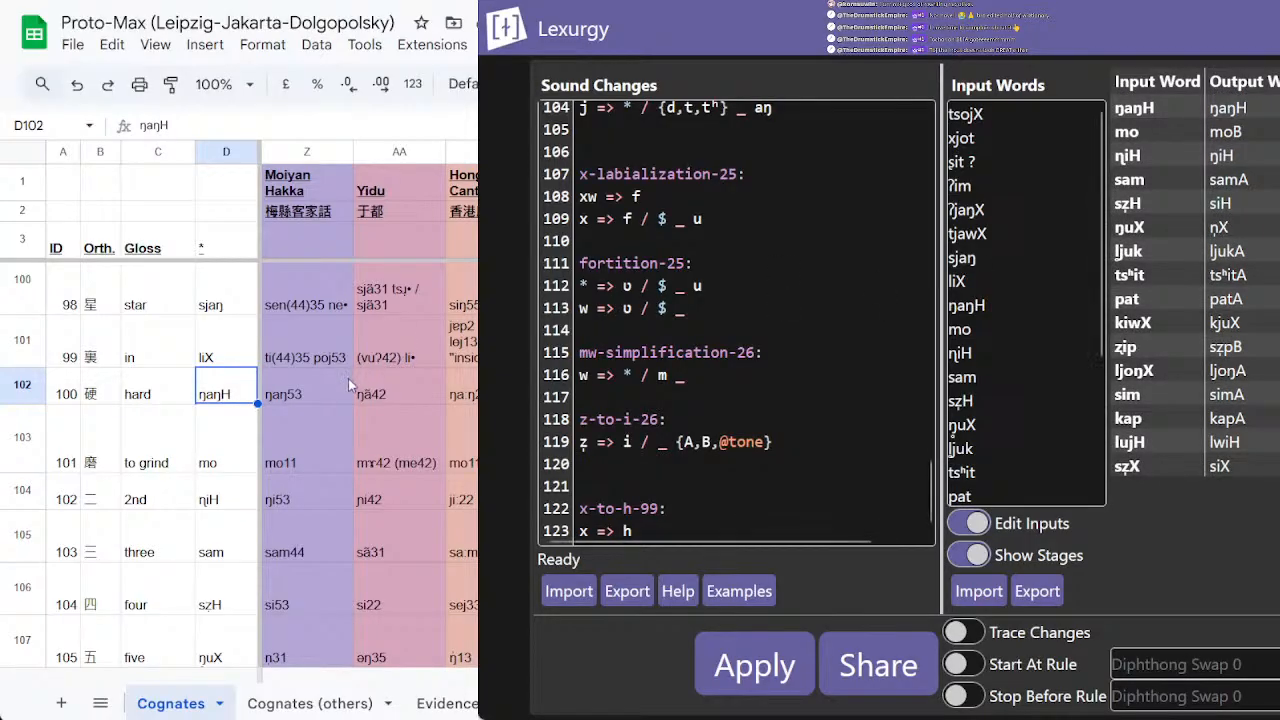
pyautogui.scroll(-1, 369, 396)
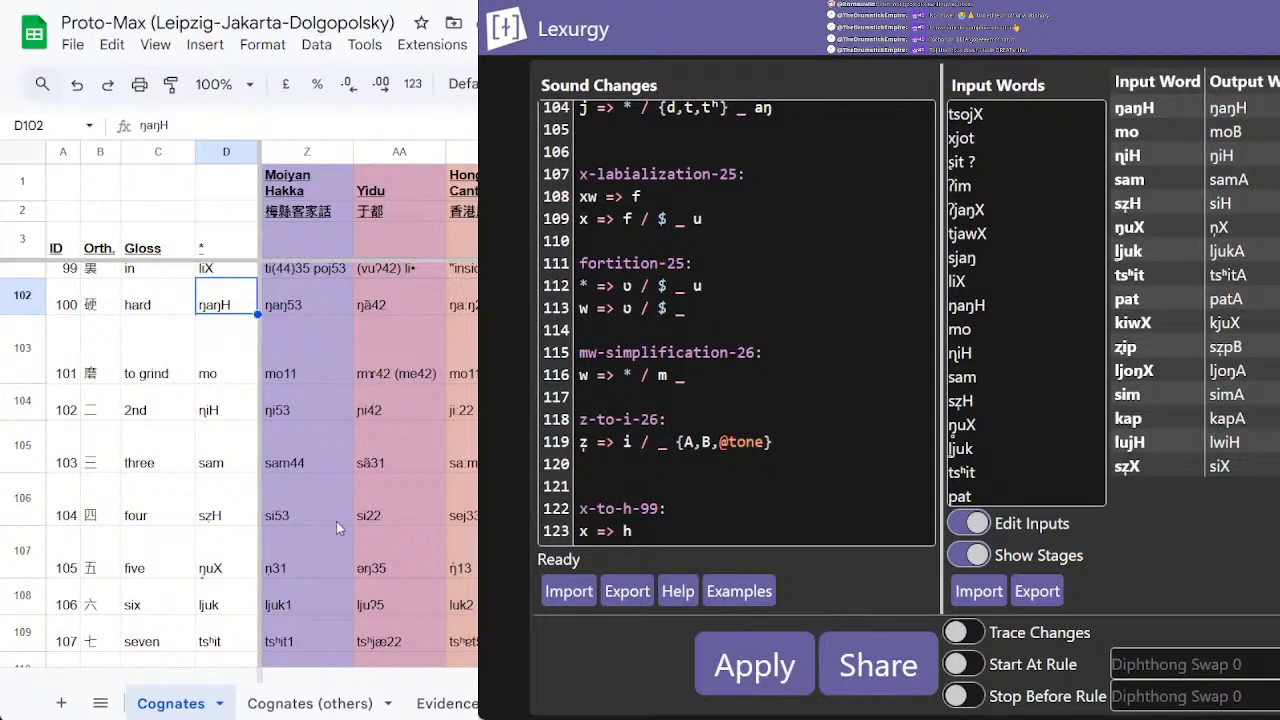
pyautogui.scroll(-1, 374, 397)
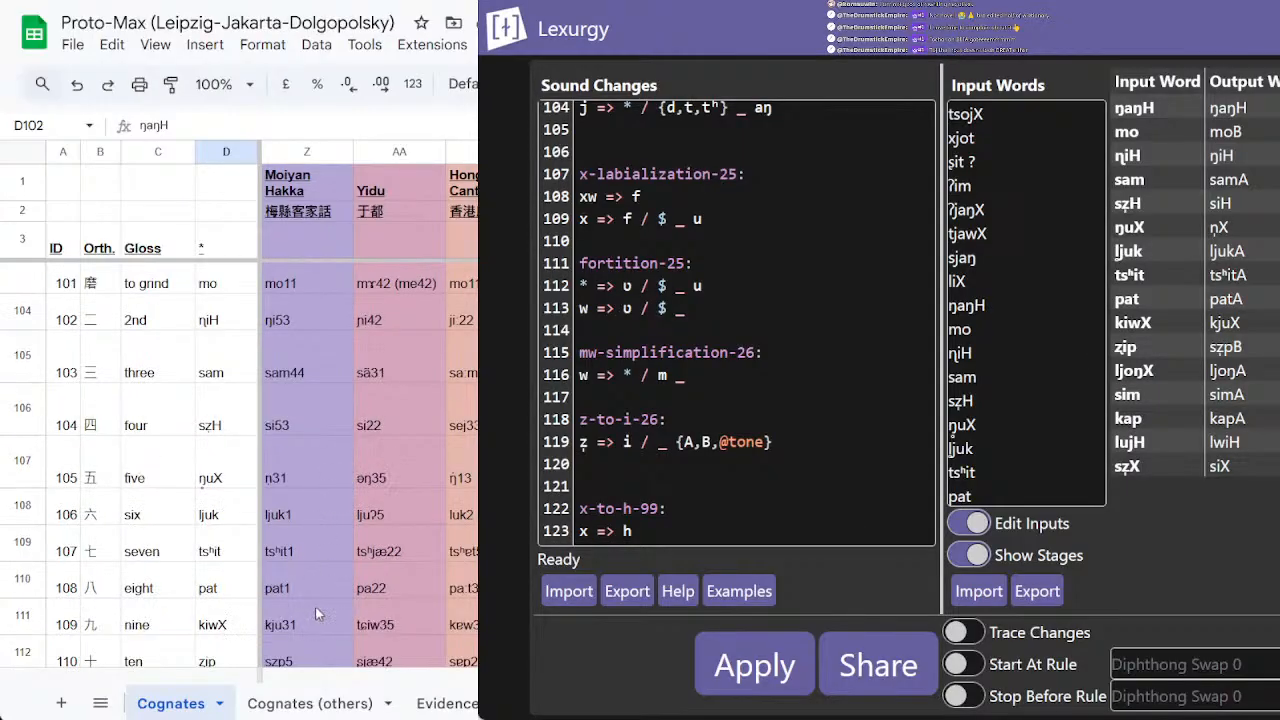
pyautogui.scroll(-2, 415, 439)
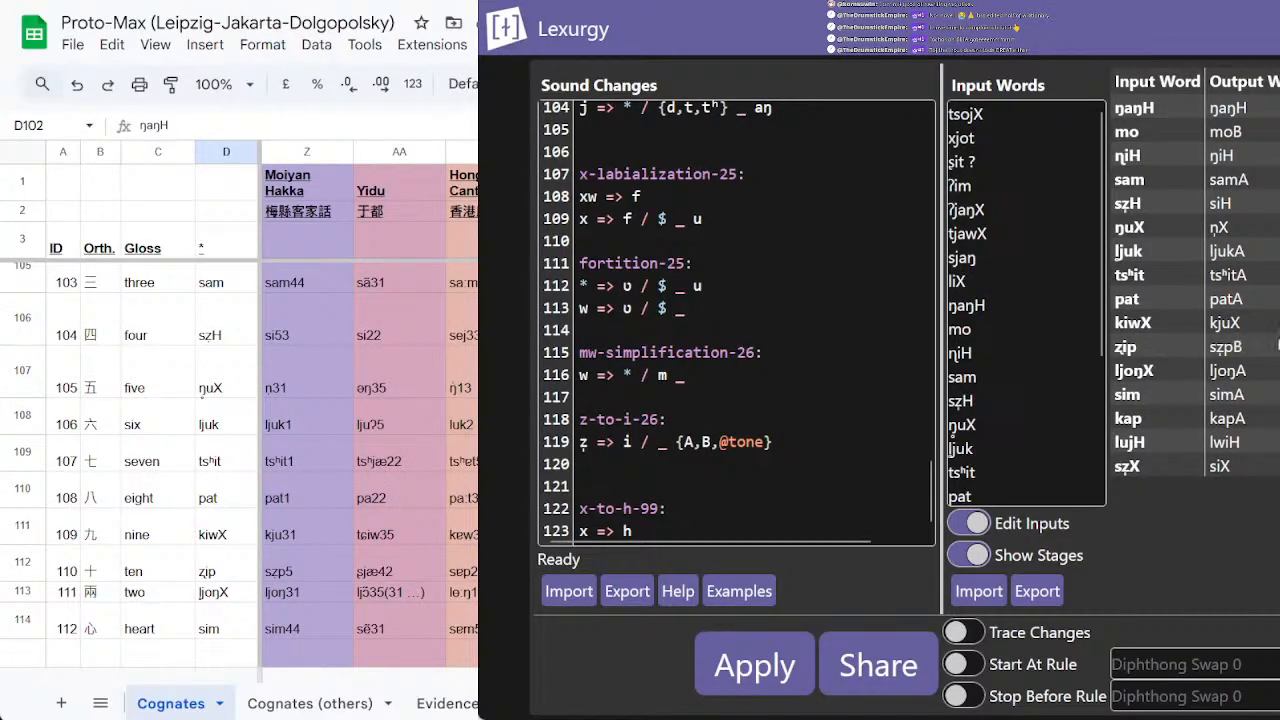
pyautogui.scroll(-2, 413, 502)
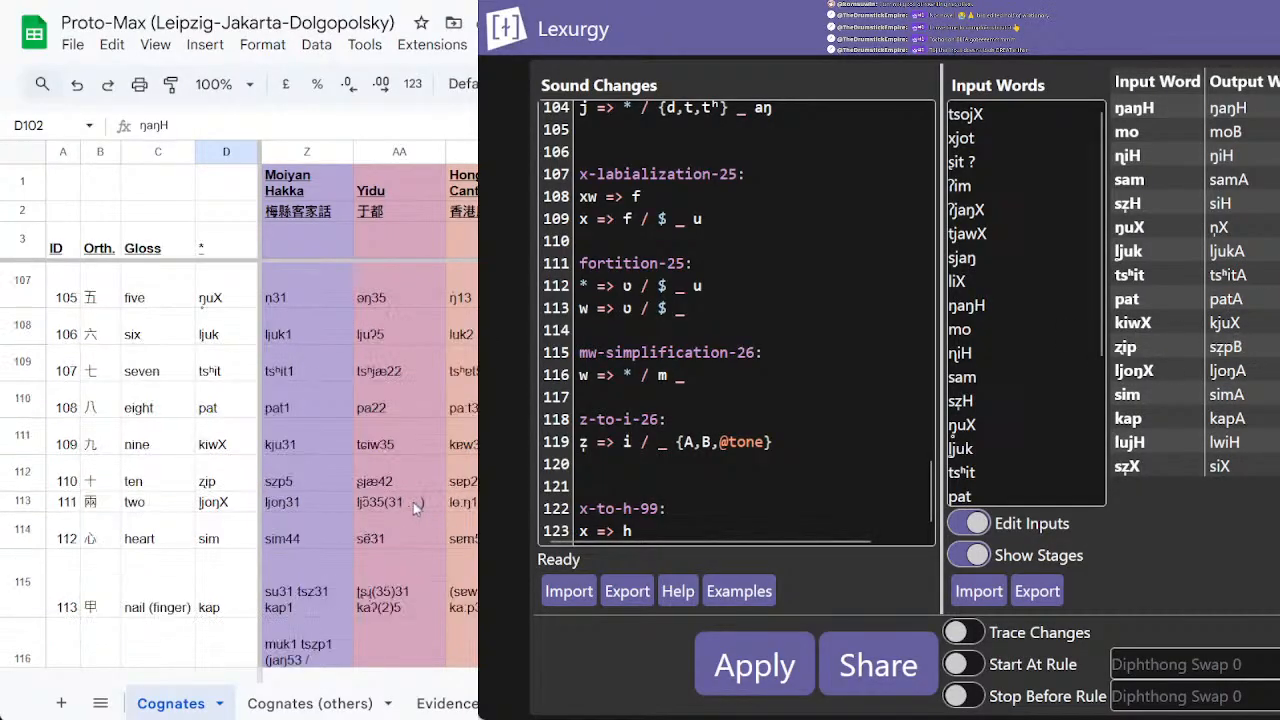
# Step: Correct the input word for "two" to ljoŋX, copied from its row in the cognates sheet, and reapply the sound changes
pyautogui.click(290, 470)
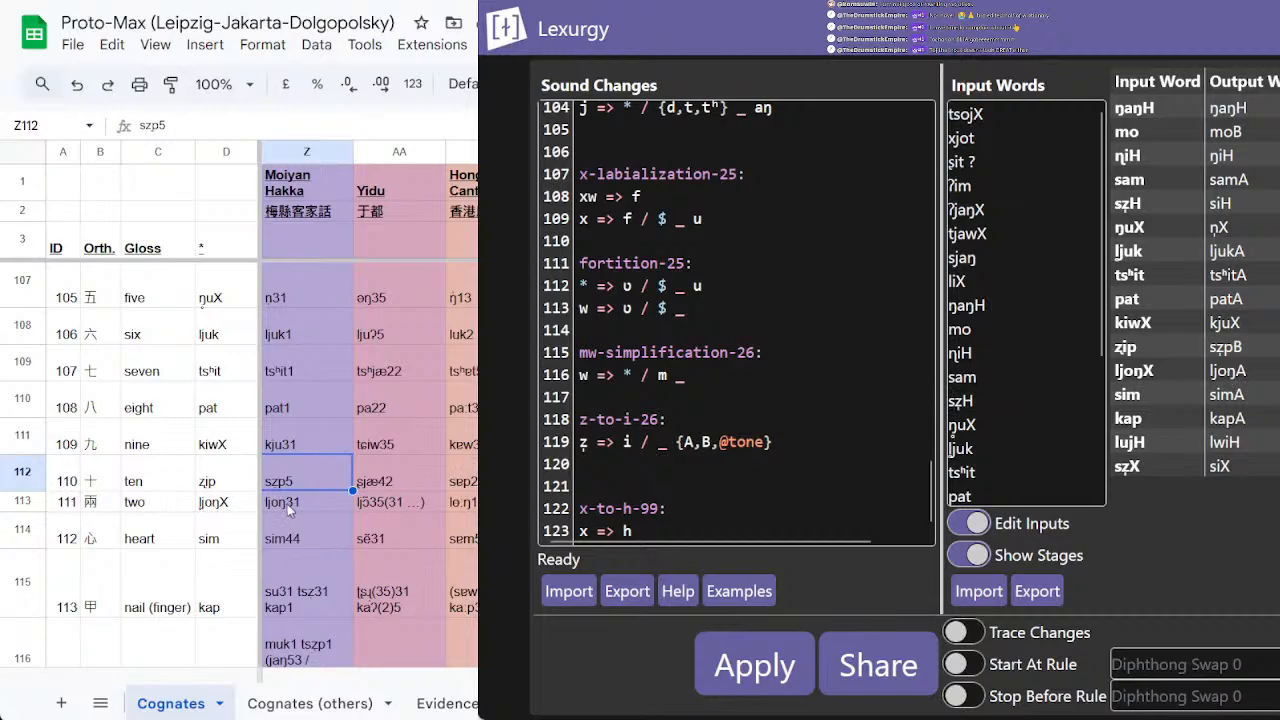
pyautogui.click(237, 503)
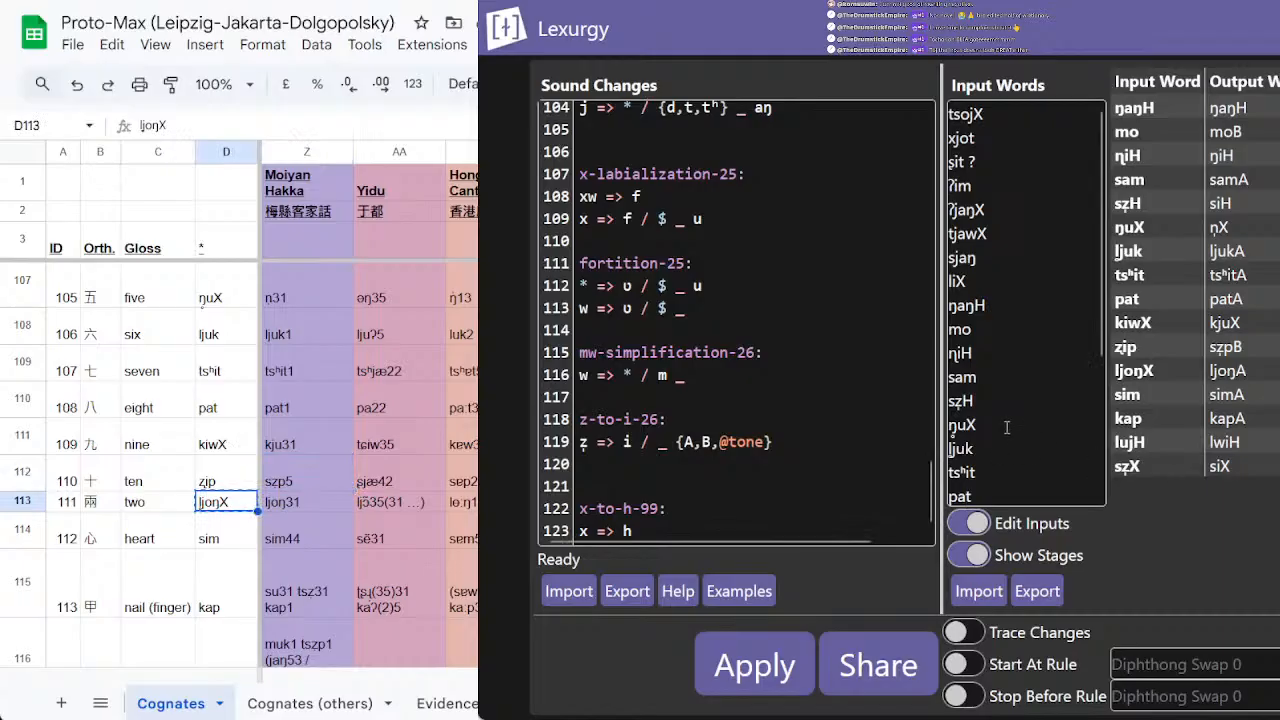
pyautogui.scroll(-3, 1007, 427)
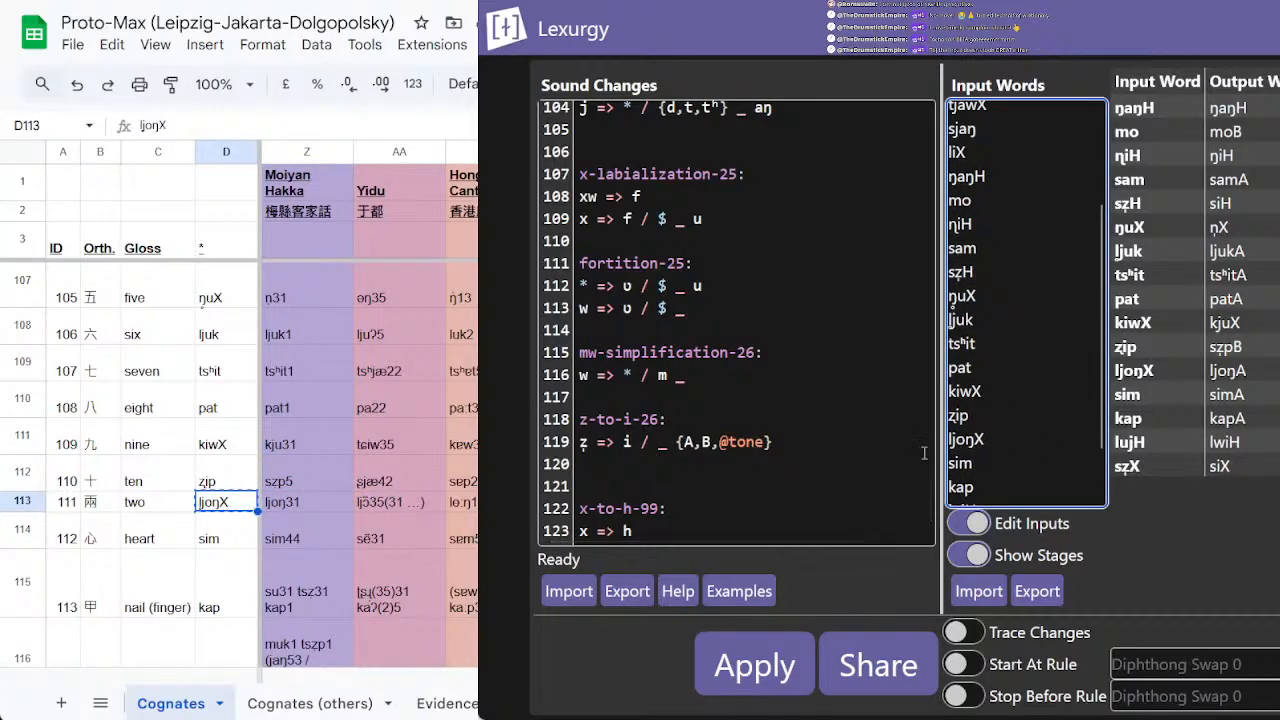
pyautogui.moveTo(983, 438); pyautogui.dragTo(948, 438)
pyautogui.write('ljoŋX')
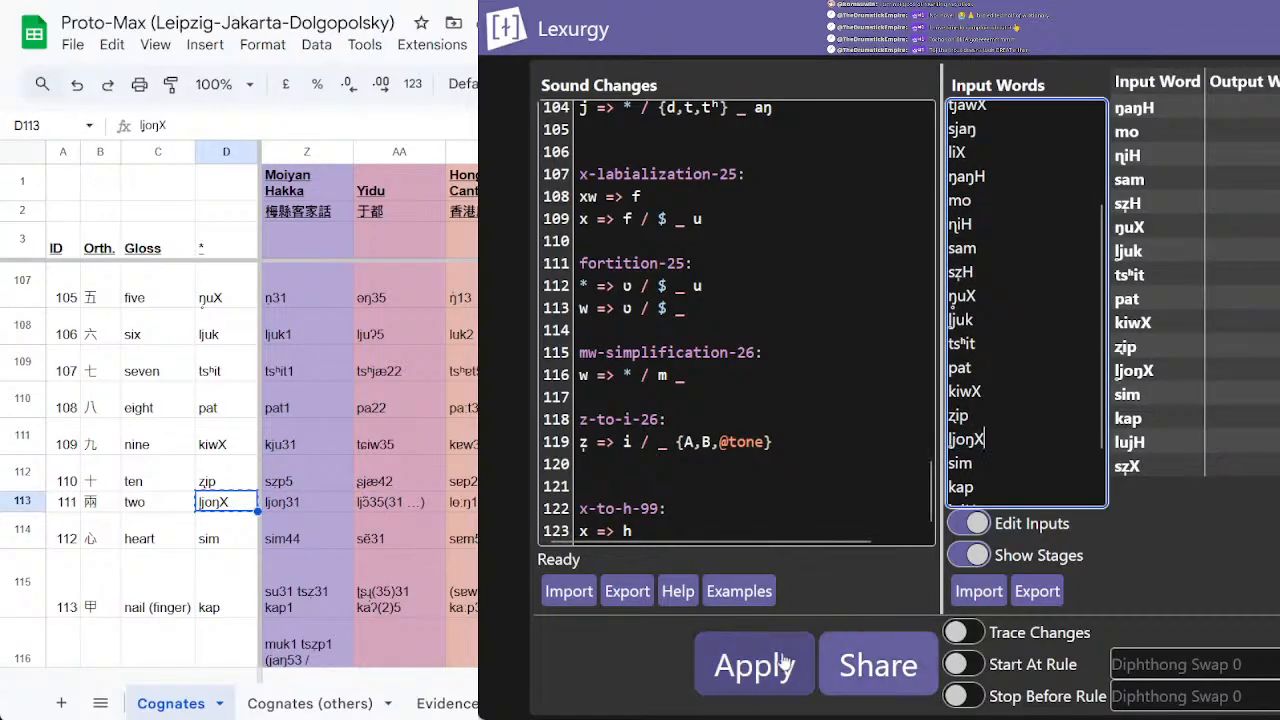
pyautogui.click(785, 662)
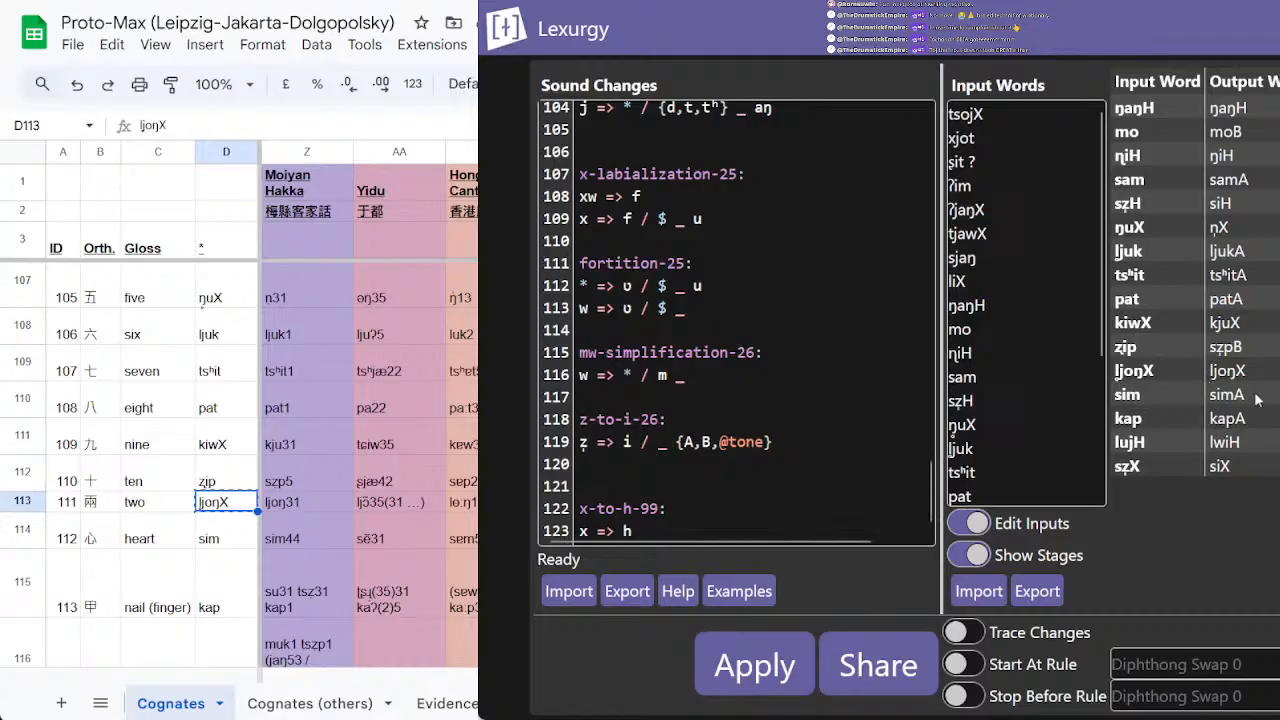
# Step: Cut the input words down to only tsojX, xjot and ʂit ?, and apply the sound changes
pyautogui.scroll(-2, 320, 567)
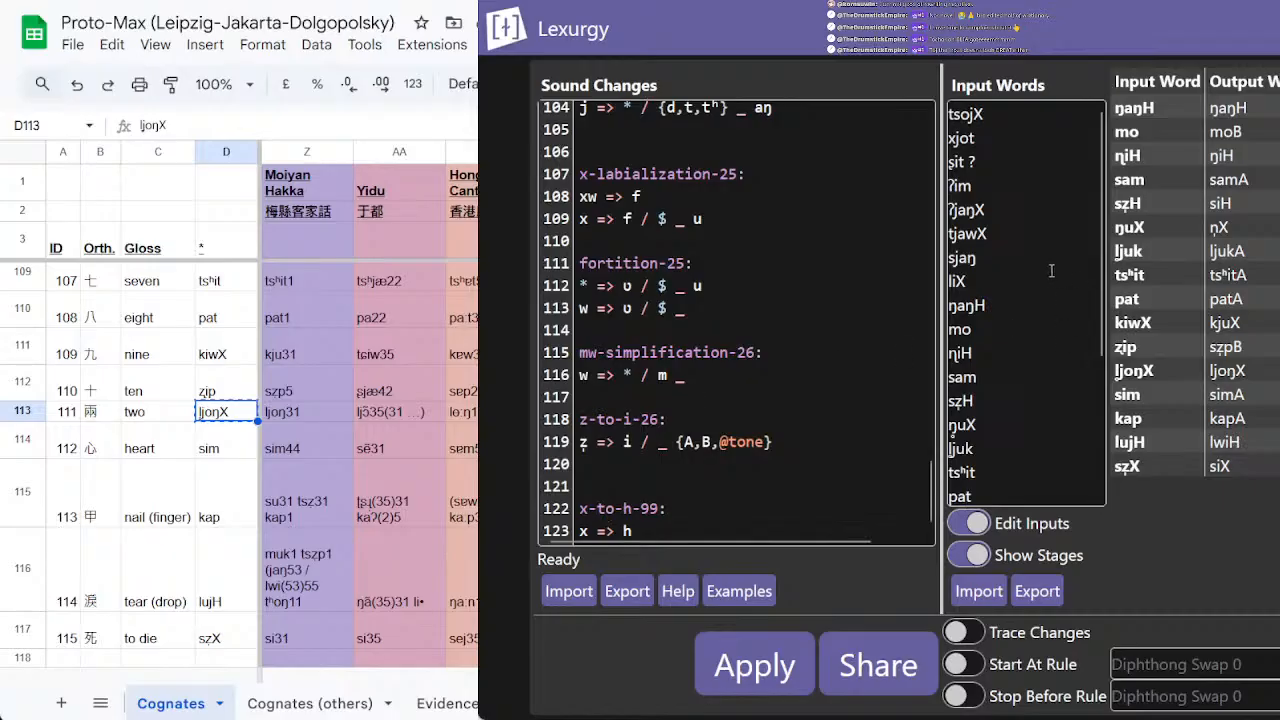
pyautogui.moveTo(1008, 164); pyautogui.dragTo(1012, 505)
pyautogui.click(1022, 521)
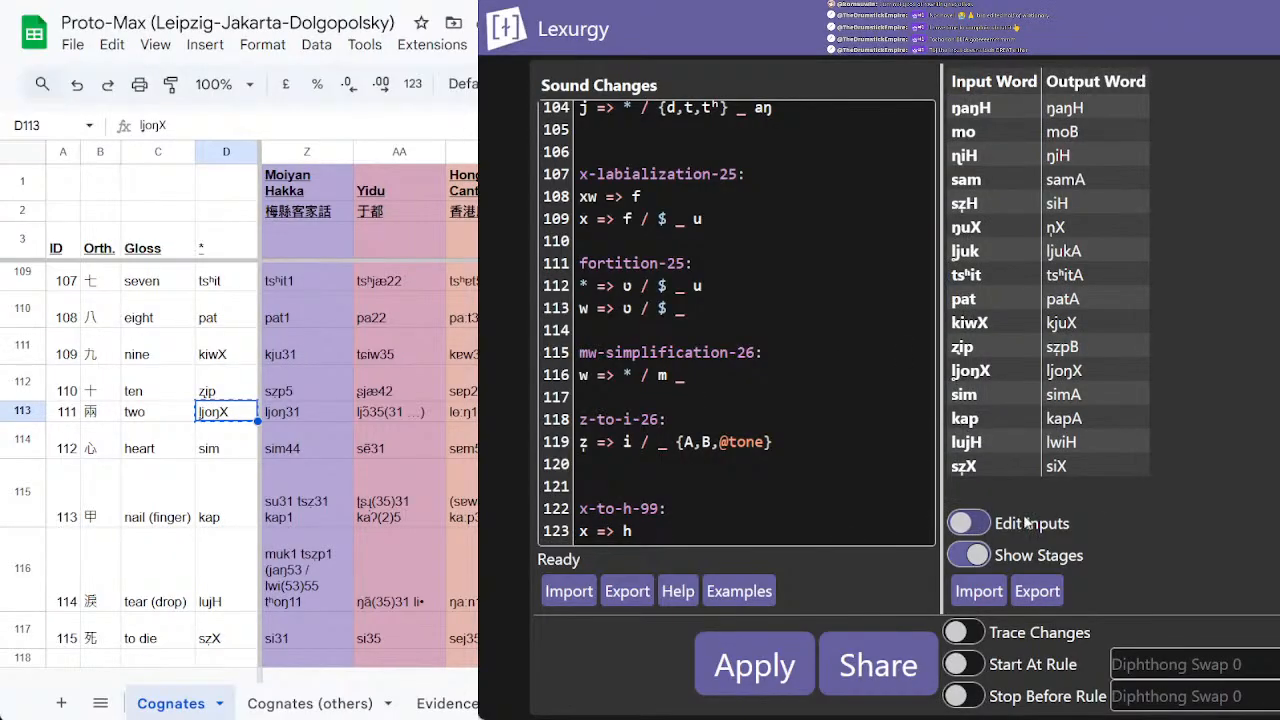
pyautogui.click(1026, 521)
pyautogui.moveTo(998, 170); pyautogui.dragTo(1018, 562)
pyautogui.write('tsojX xjot ʂit ?')
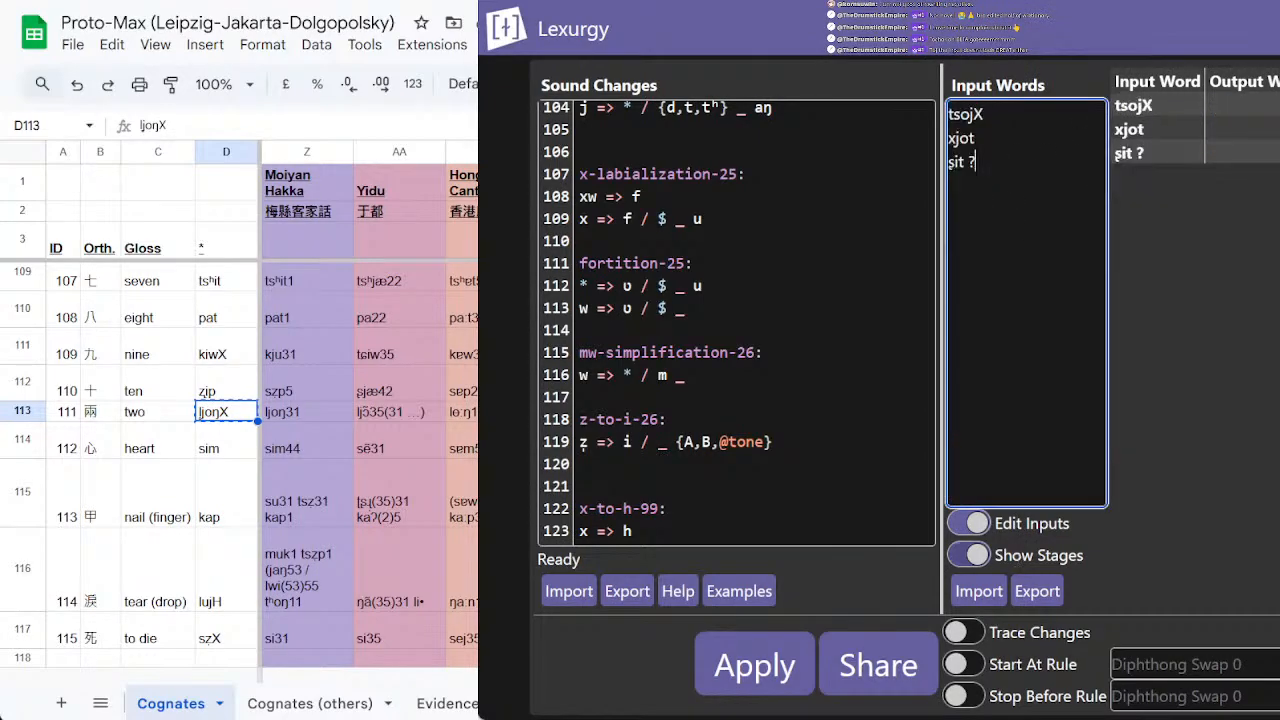
pyautogui.click(778, 676)
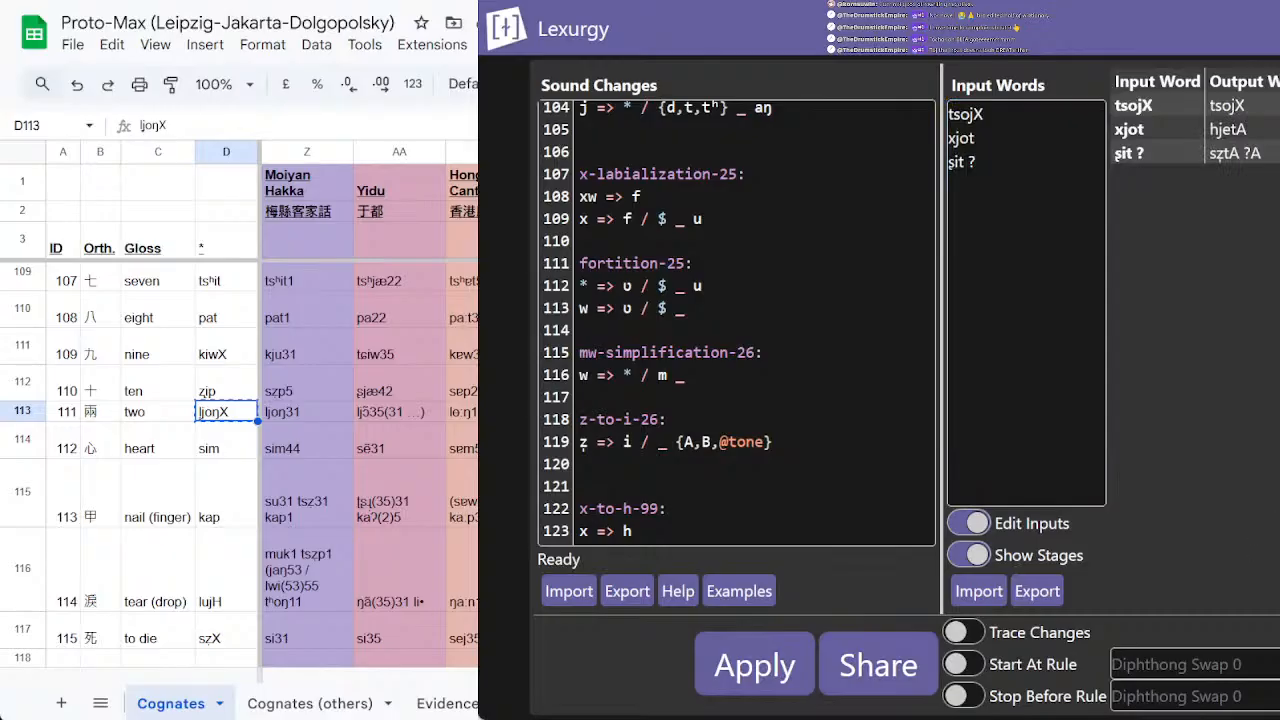
# Step: Look for the row matching the input word ʂit ? in the earlier part of the cognates sheet, and rerun the sound changes
pyautogui.scroll(8, 362, 438)
pyautogui.scroll(10, 362, 440)
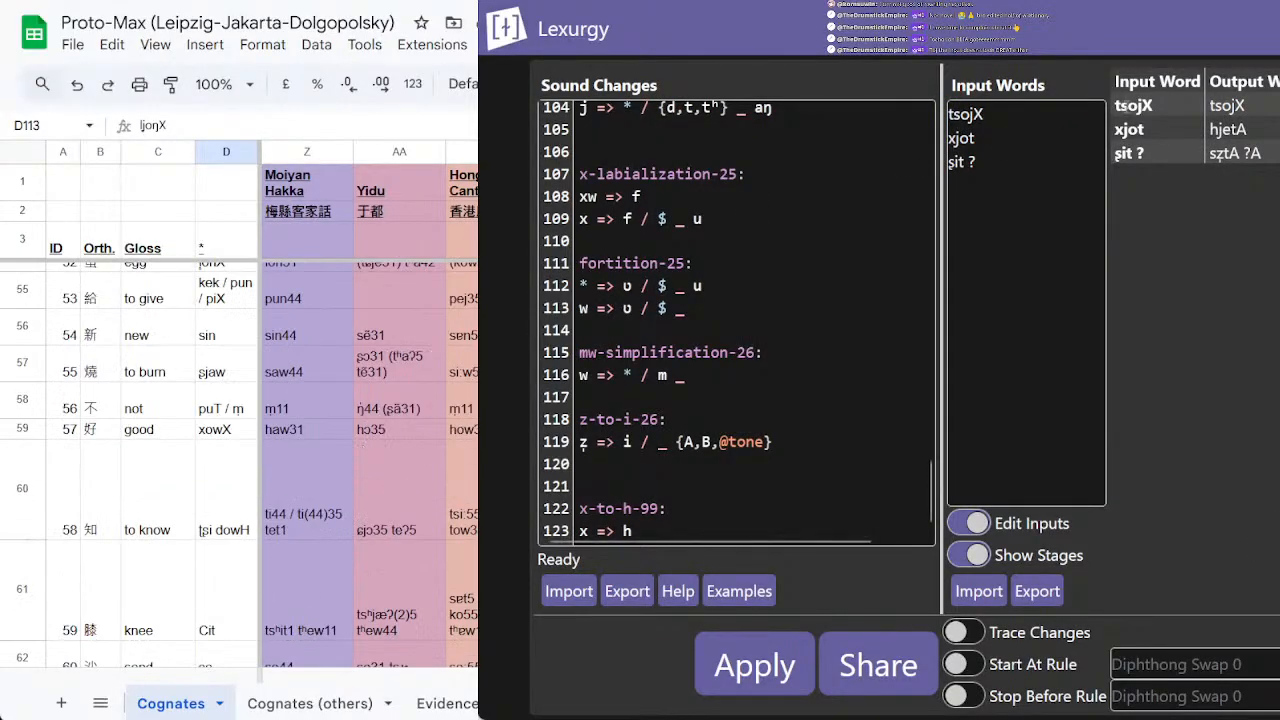
pyautogui.moveTo(993, 164); pyautogui.dragTo(947, 162)
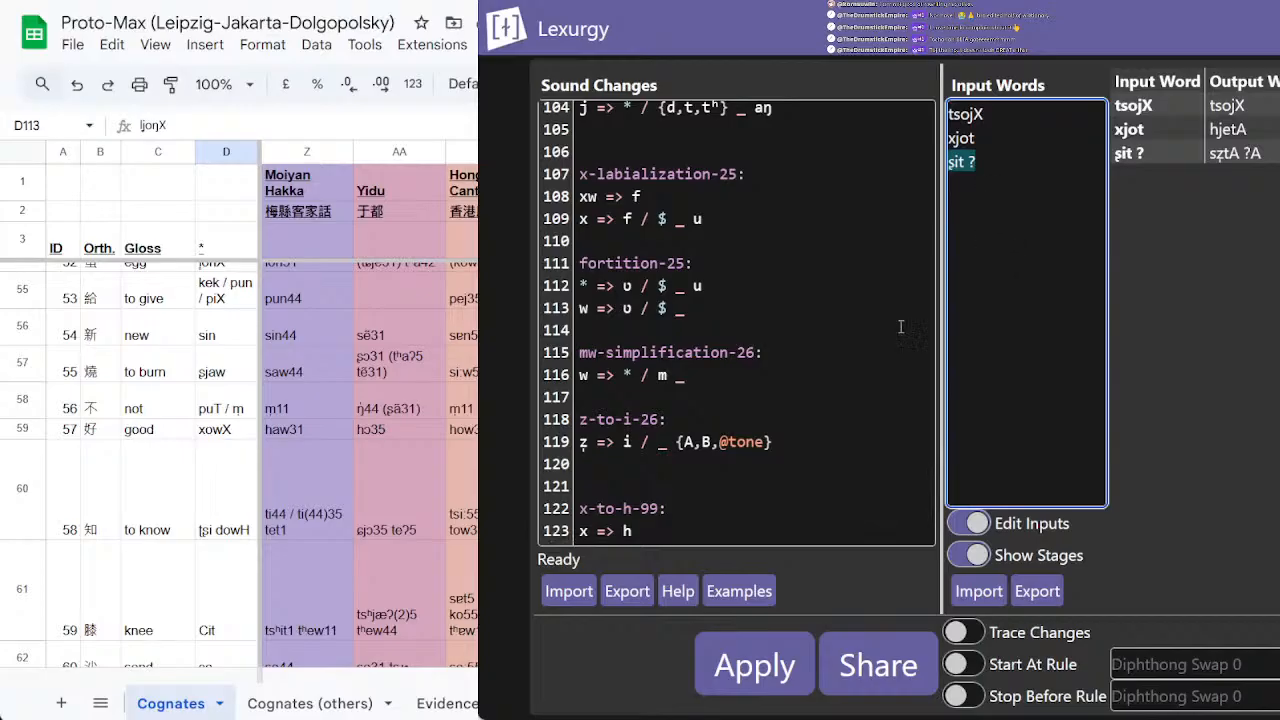
pyautogui.scroll(6, 373, 493)
pyautogui.scroll(3, 365, 492)
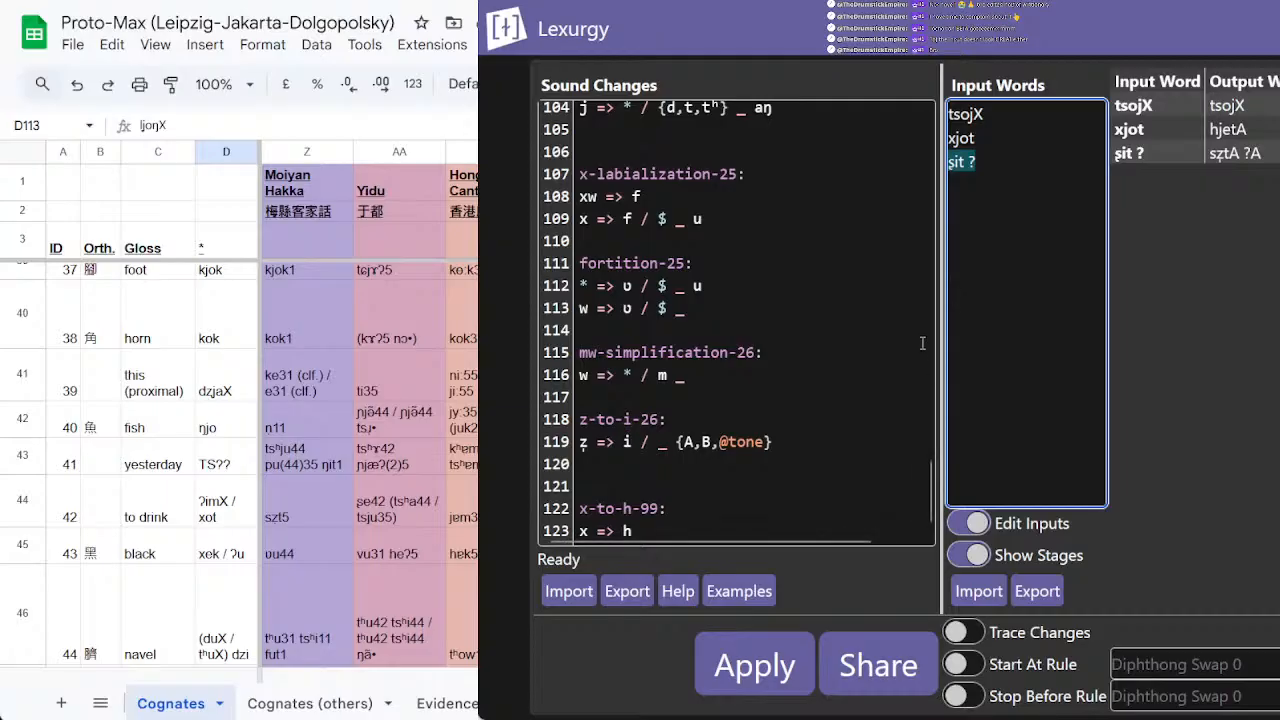
pyautogui.click(758, 674)
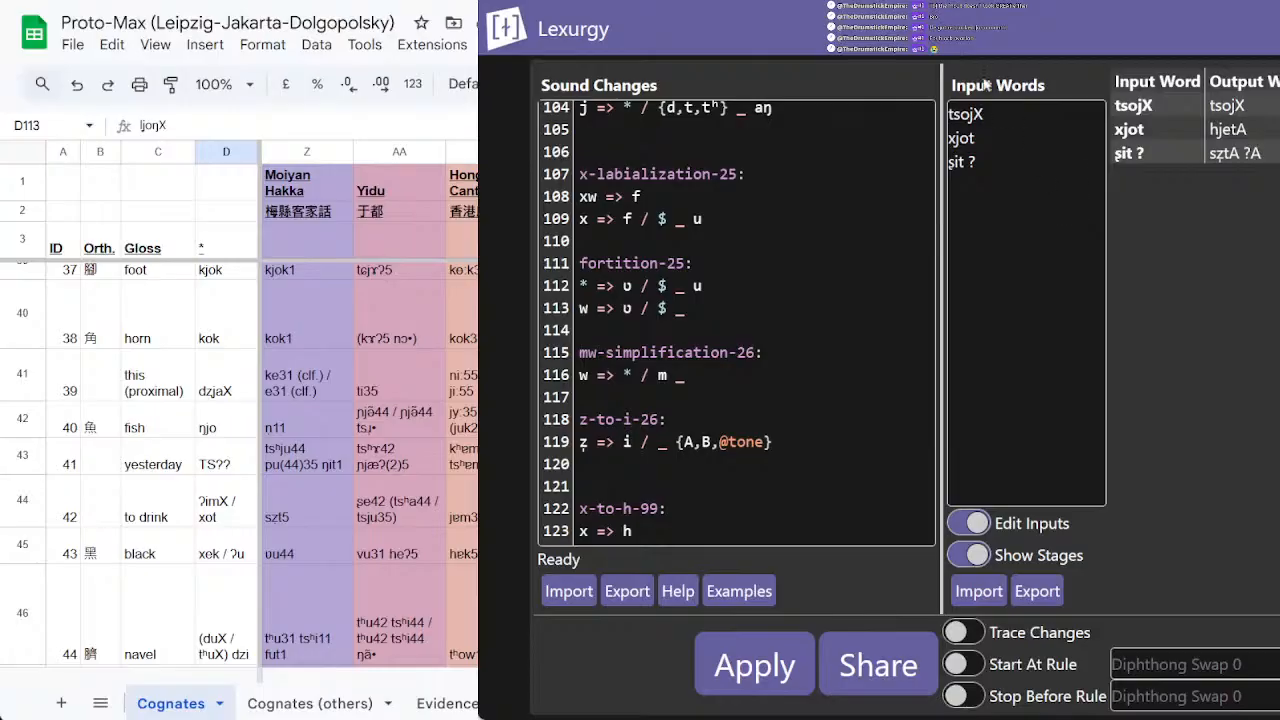
# Step: Switch to Wiktionary, search it for "peition" and look over the search results
pyautogui.hotkey('ctrl', 'Tab')
pyautogui.scroll(3, 791, 131)
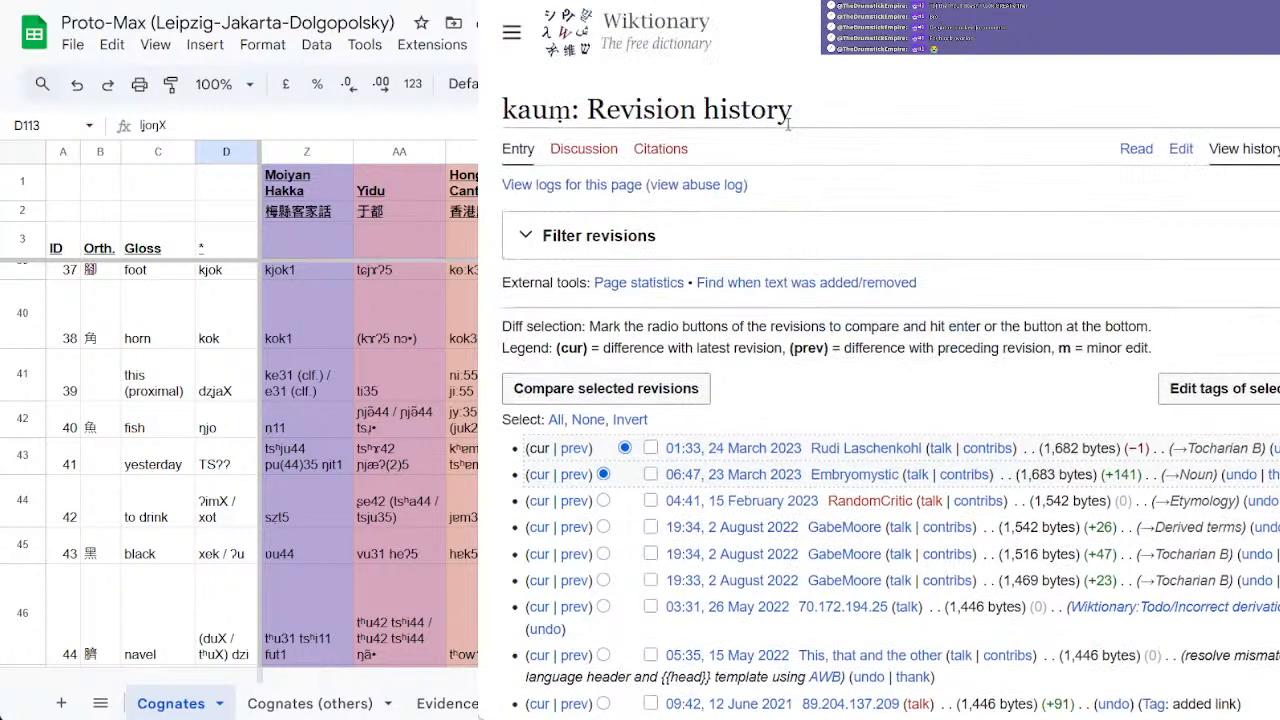
pyautogui.click(1035, 38)
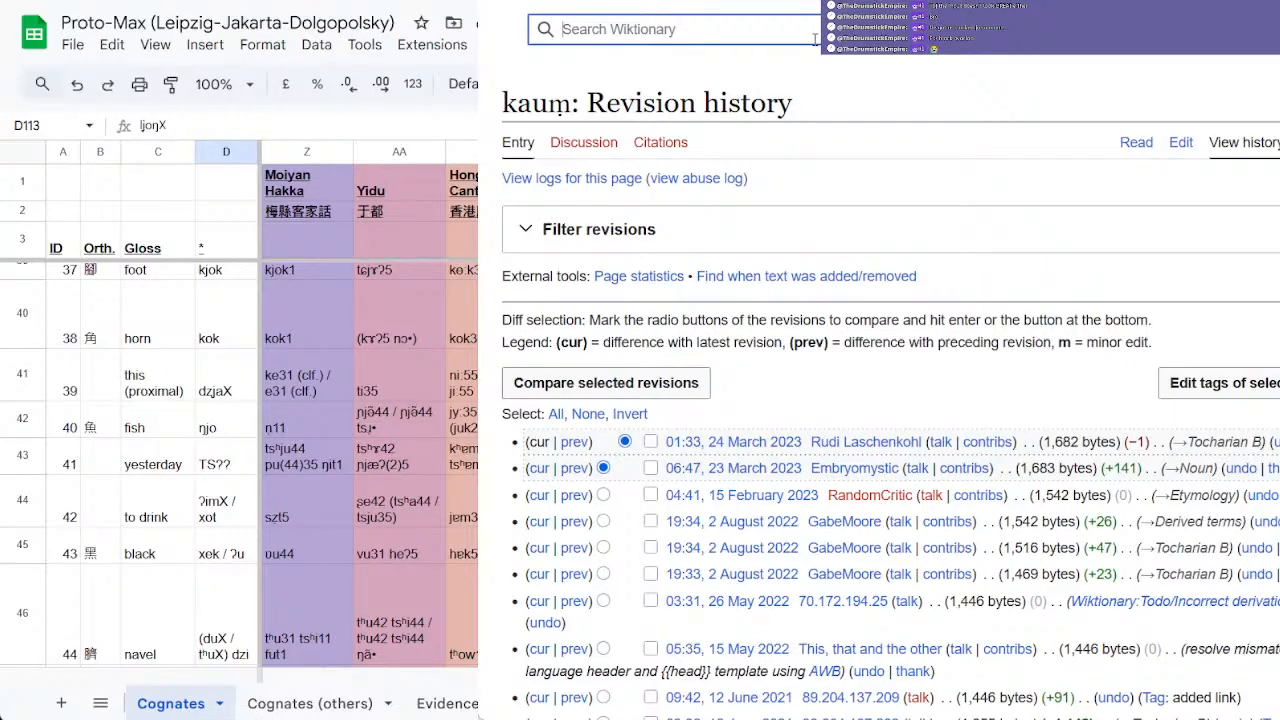
pyautogui.write('peition')
pyautogui.press('Return')
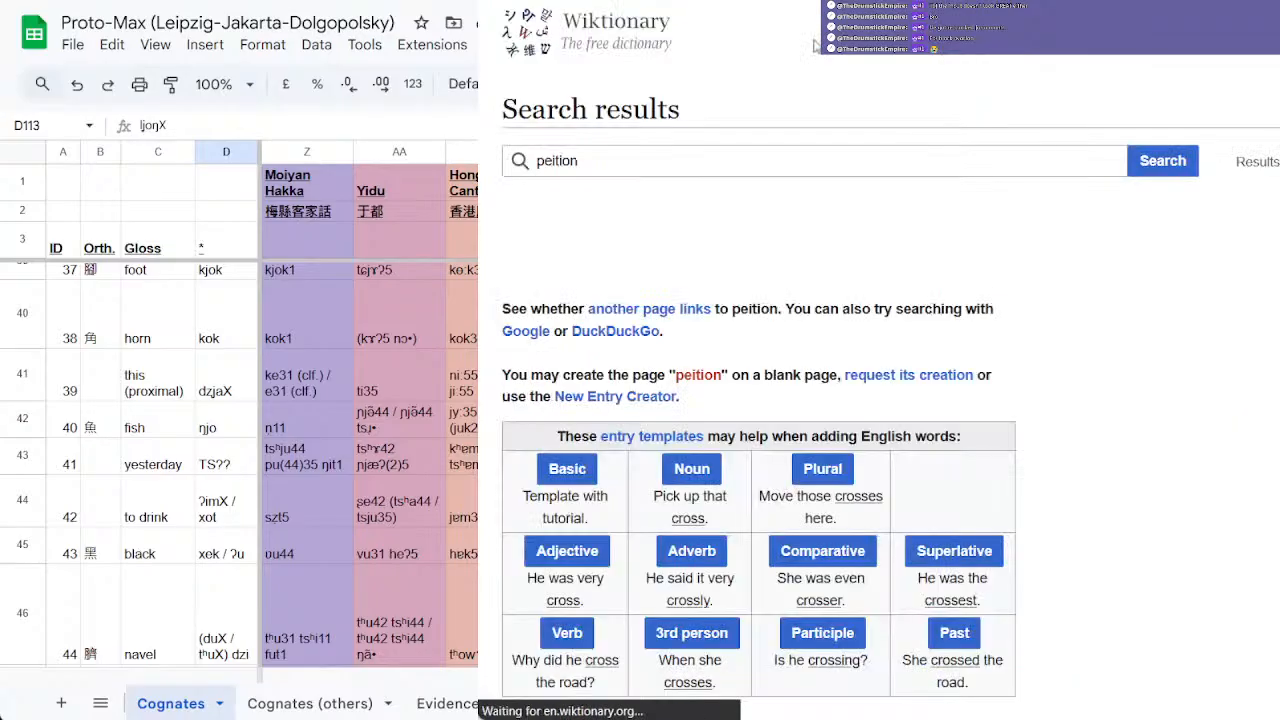
pyautogui.scroll(-4, 690, 198)
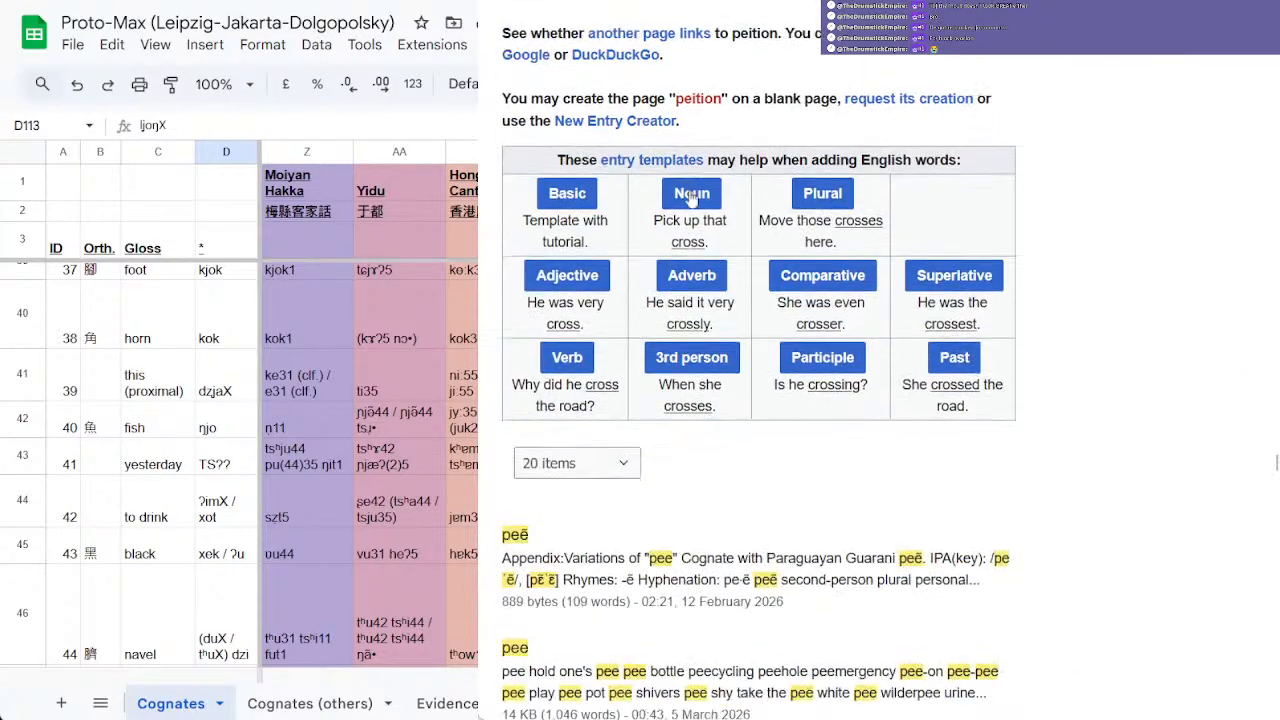
pyautogui.scroll(3, 690, 198)
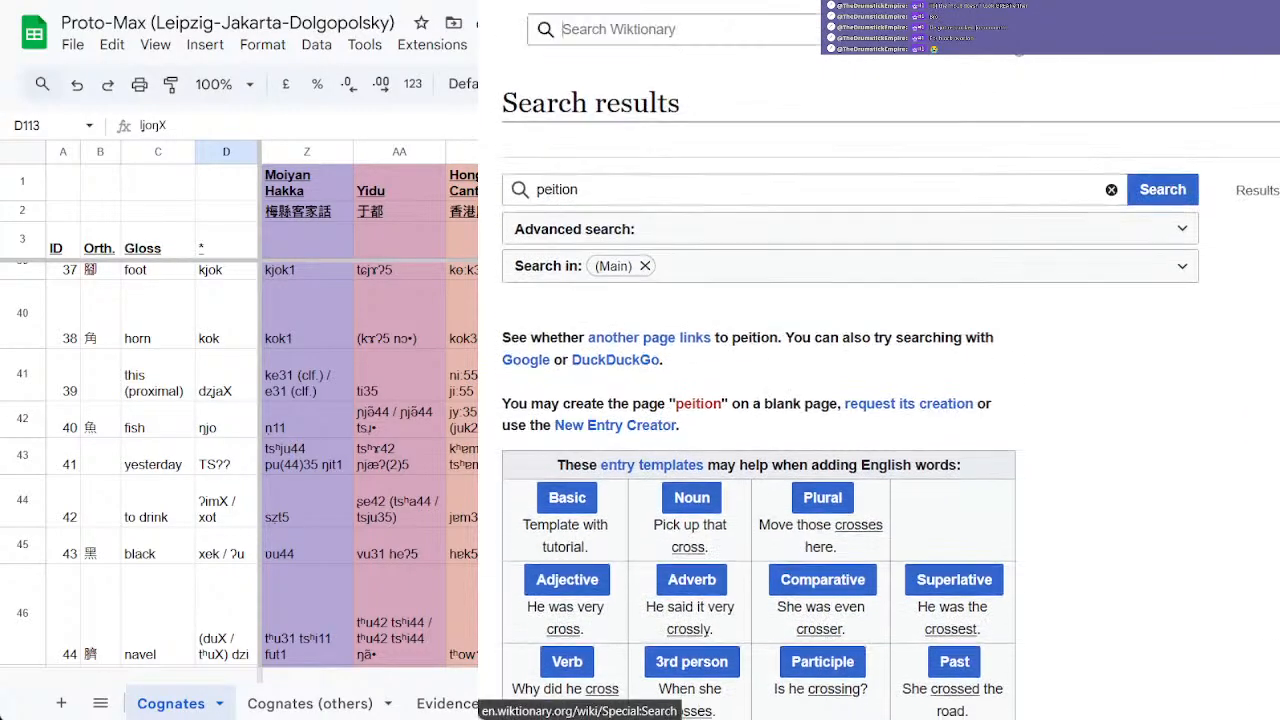
# Step: Look up "petition" in Wiktionary and read the entry's English etymology, pronunciation and noun senses
pyautogui.write('e')
pyautogui.press('BackSpace')
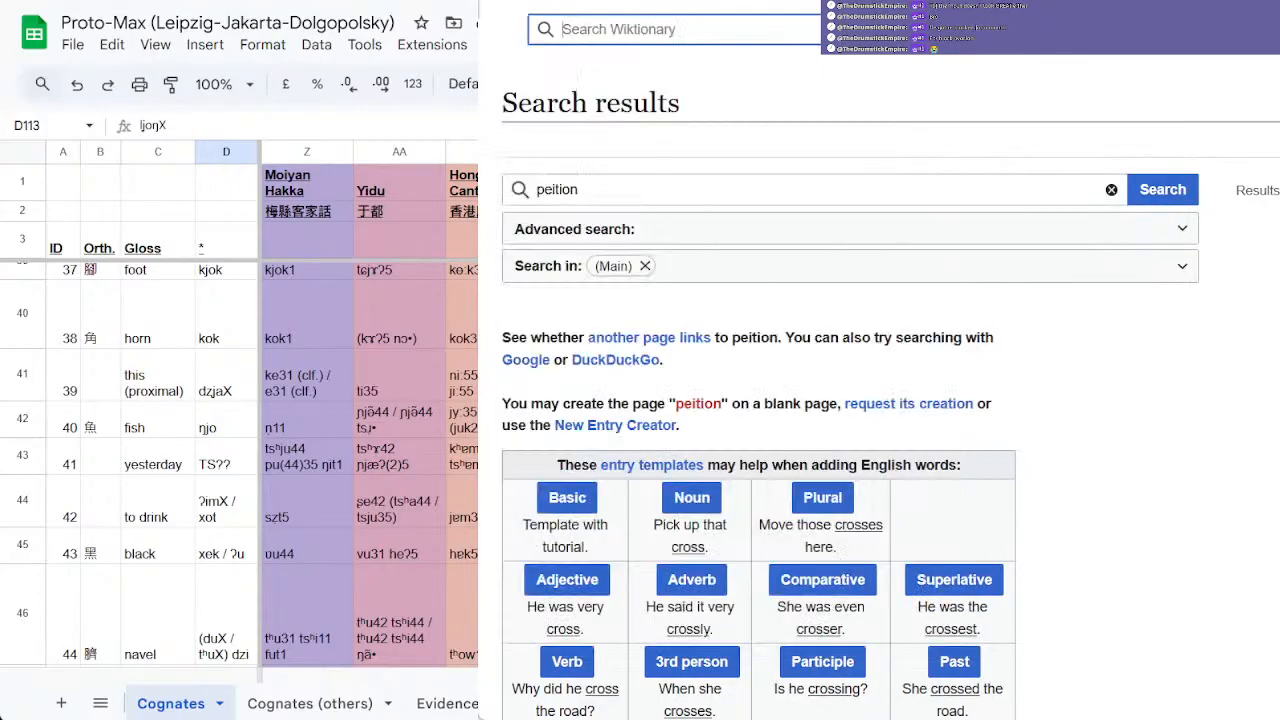
pyautogui.write('petition')
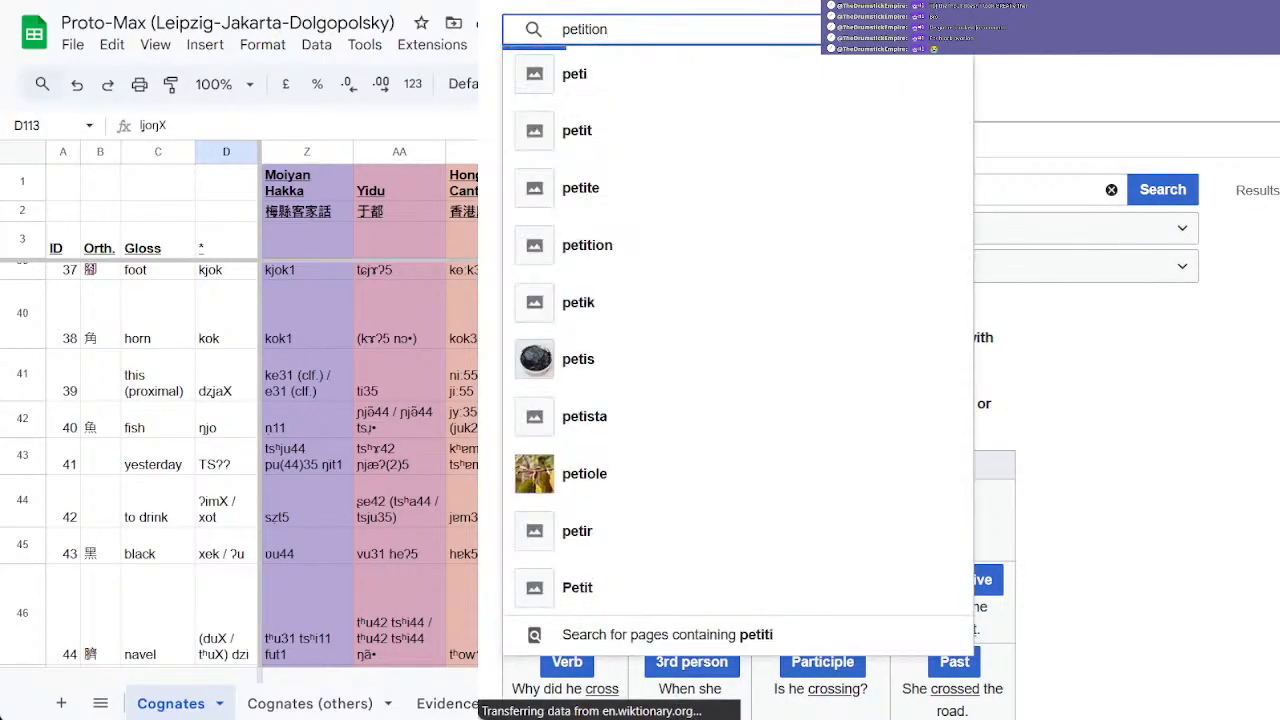
pyautogui.scroll(-3, 745, 317)
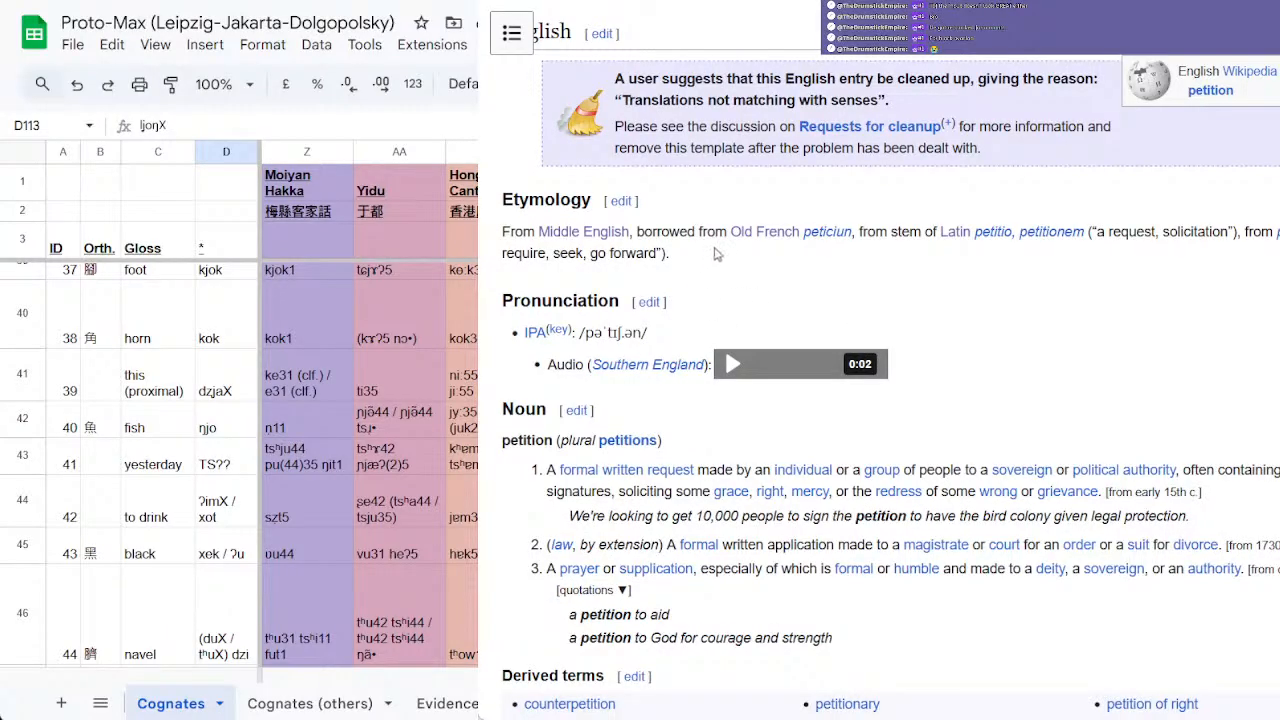
pyautogui.moveTo(829, 264)
pyautogui.scroll(-1, 918, 280)
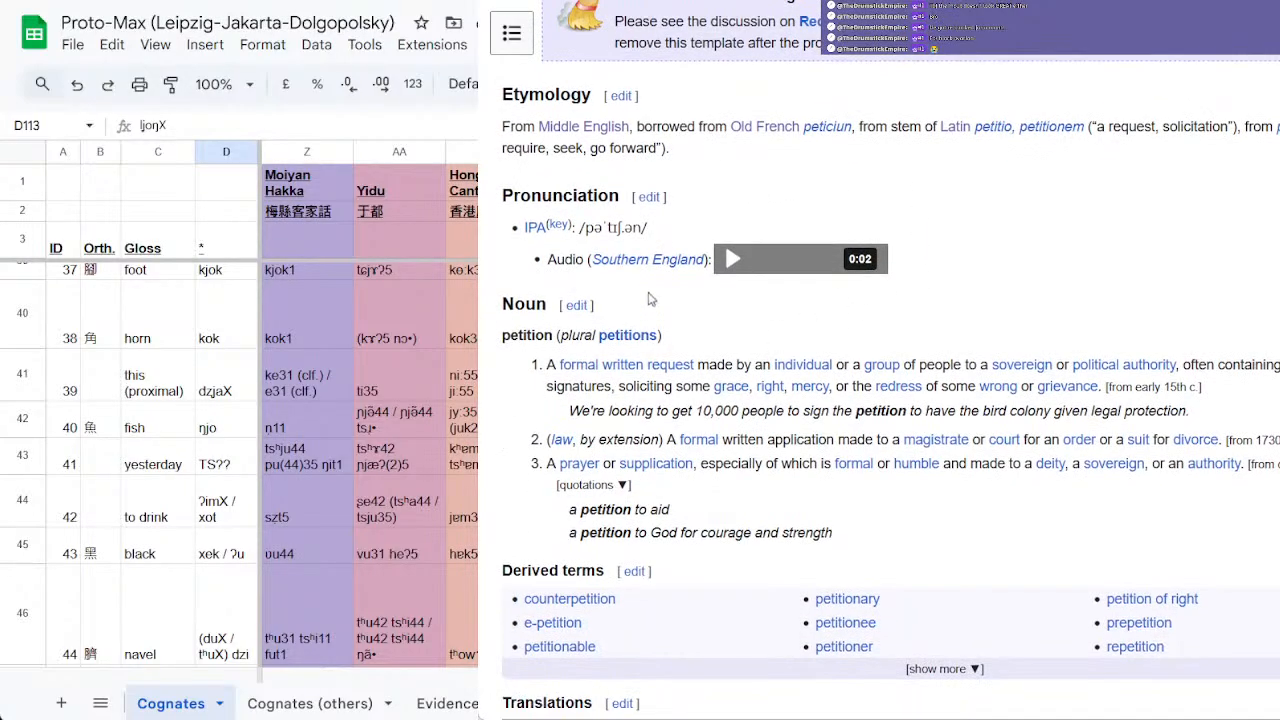
pyautogui.scroll(3, 731, 240)
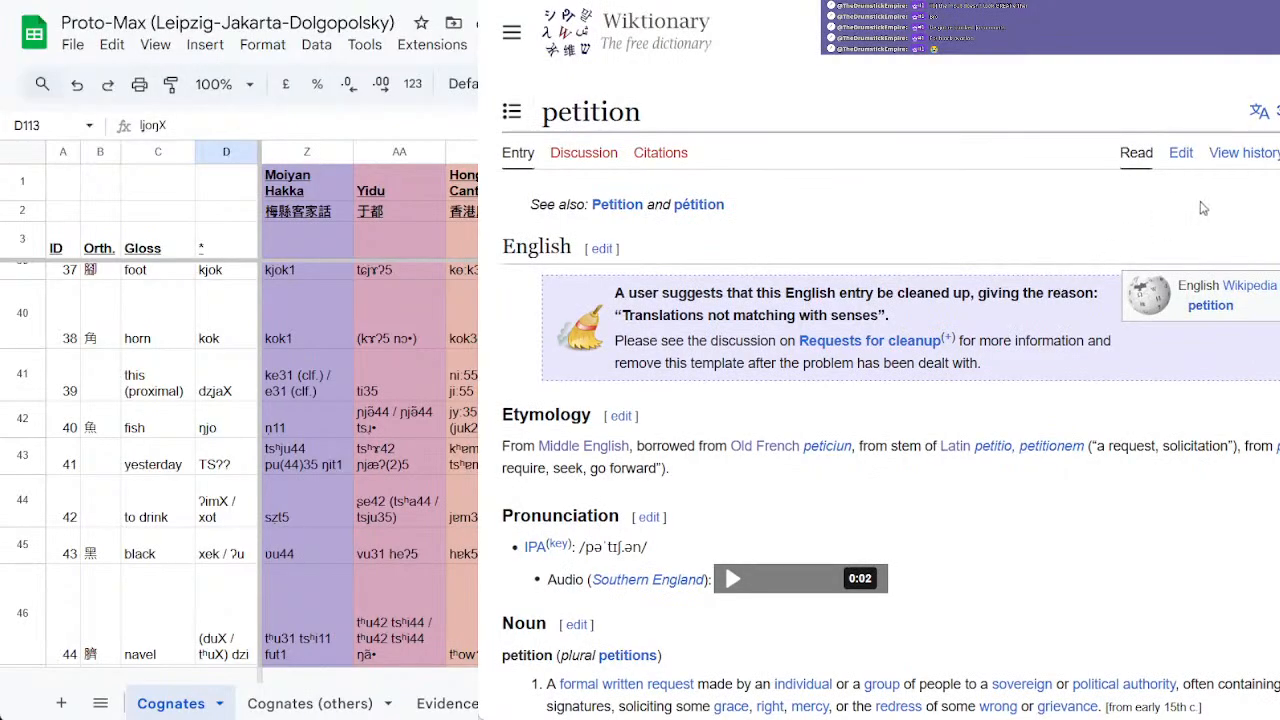
# Step: Examine the revision history of the "petition" entry and return to the entry
pyautogui.click(1245, 163)
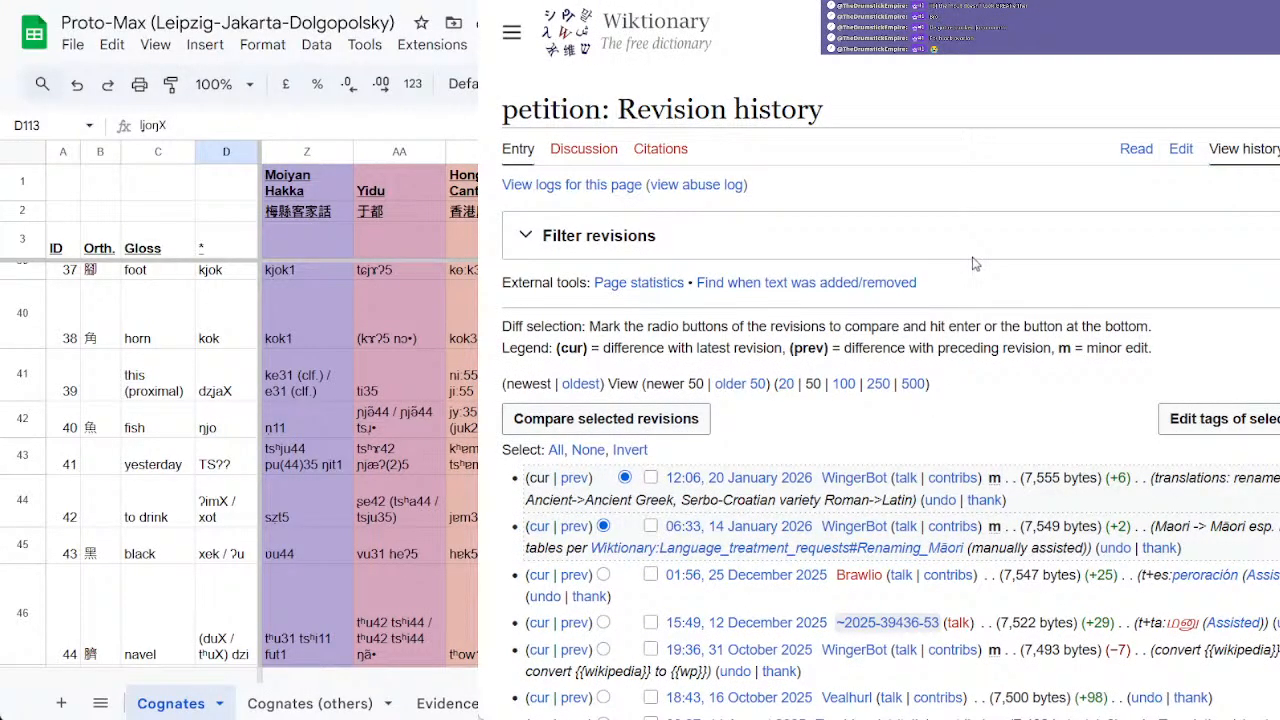
pyautogui.scroll(-10, 975, 263)
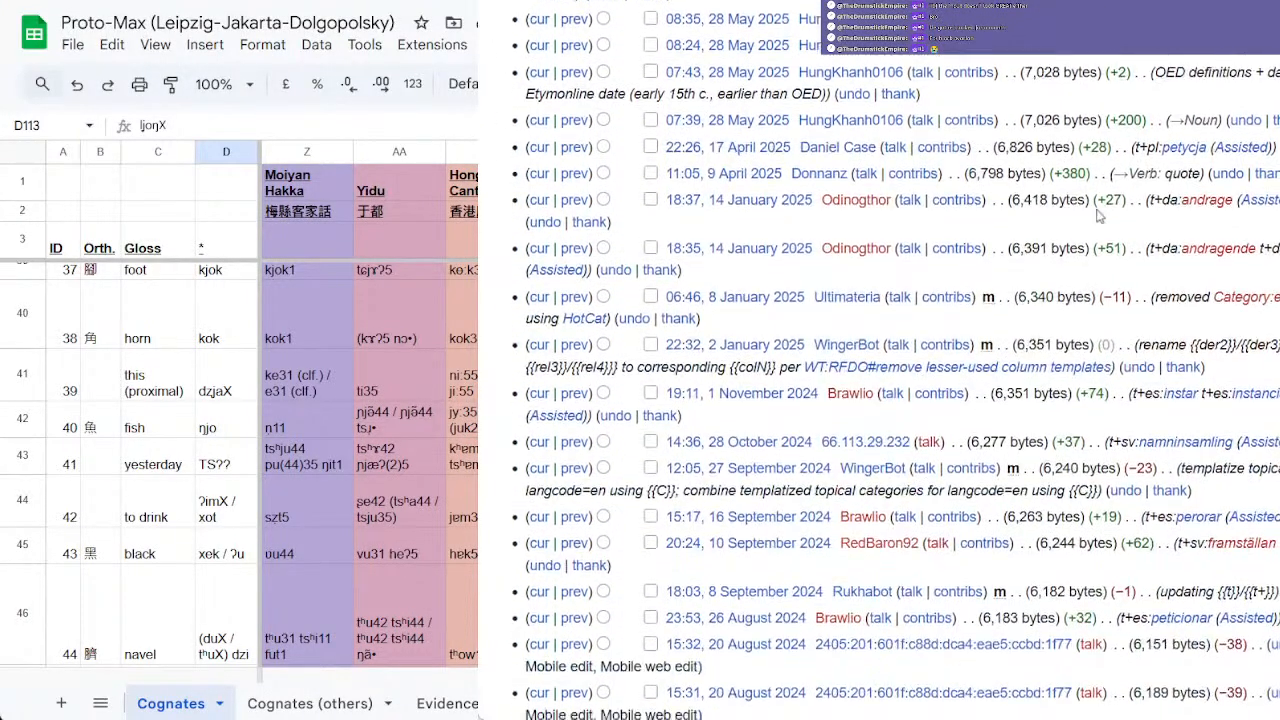
pyautogui.scroll(-3, 1098, 215)
pyautogui.hotkey('alt', 'Left')
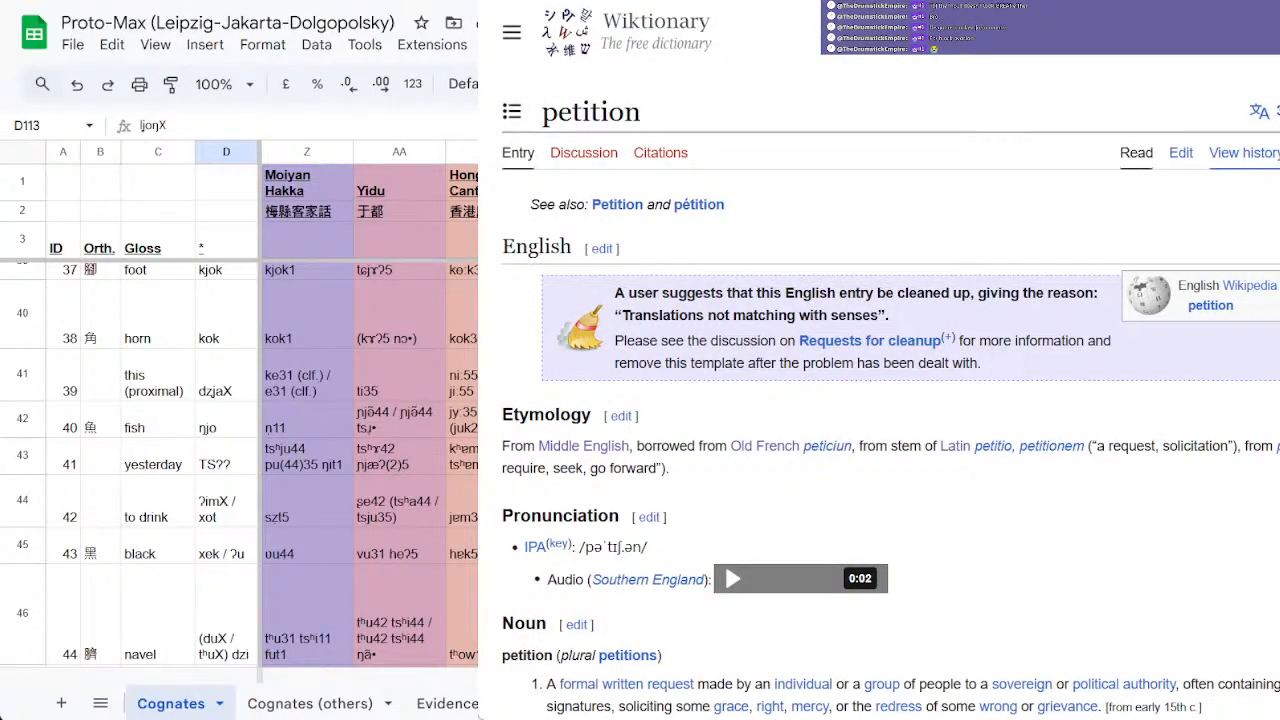
# Step: Glance over the "petition" entry again and switch back to Lexurgy
pyautogui.hotkey('ctrl', 'Tab')
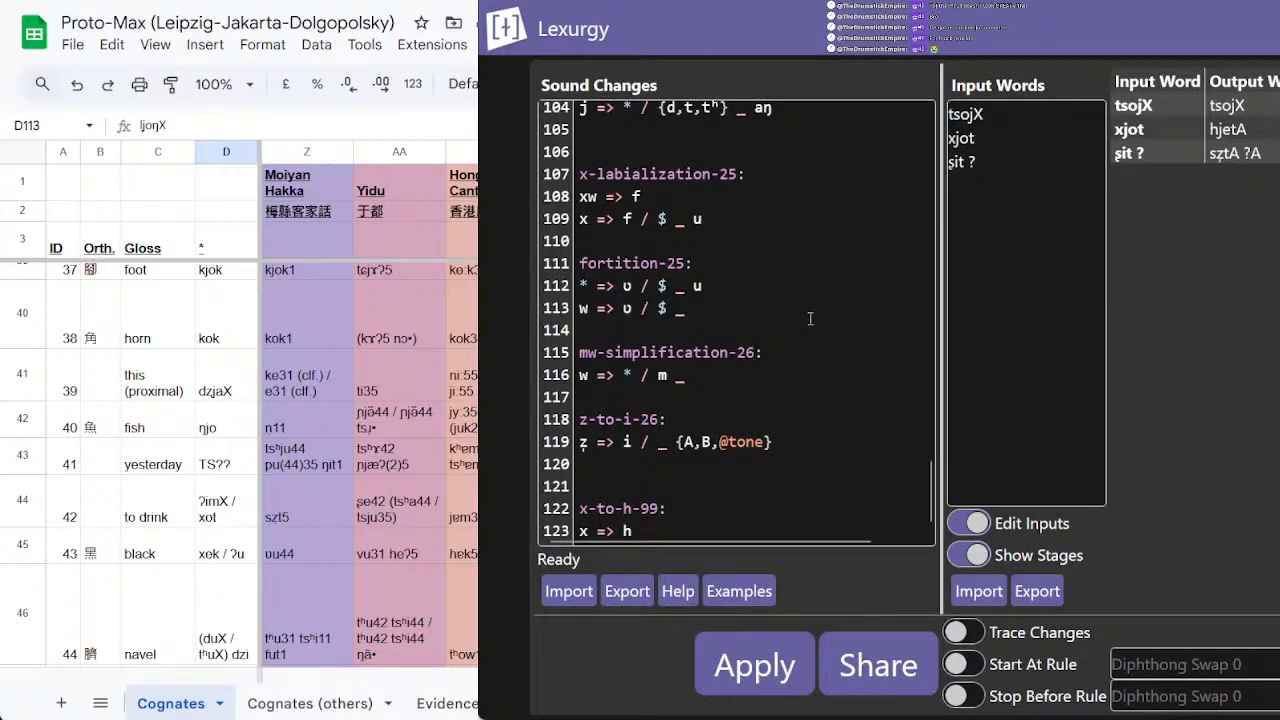
pyautogui.hotkey('ctrl', 'Tab')
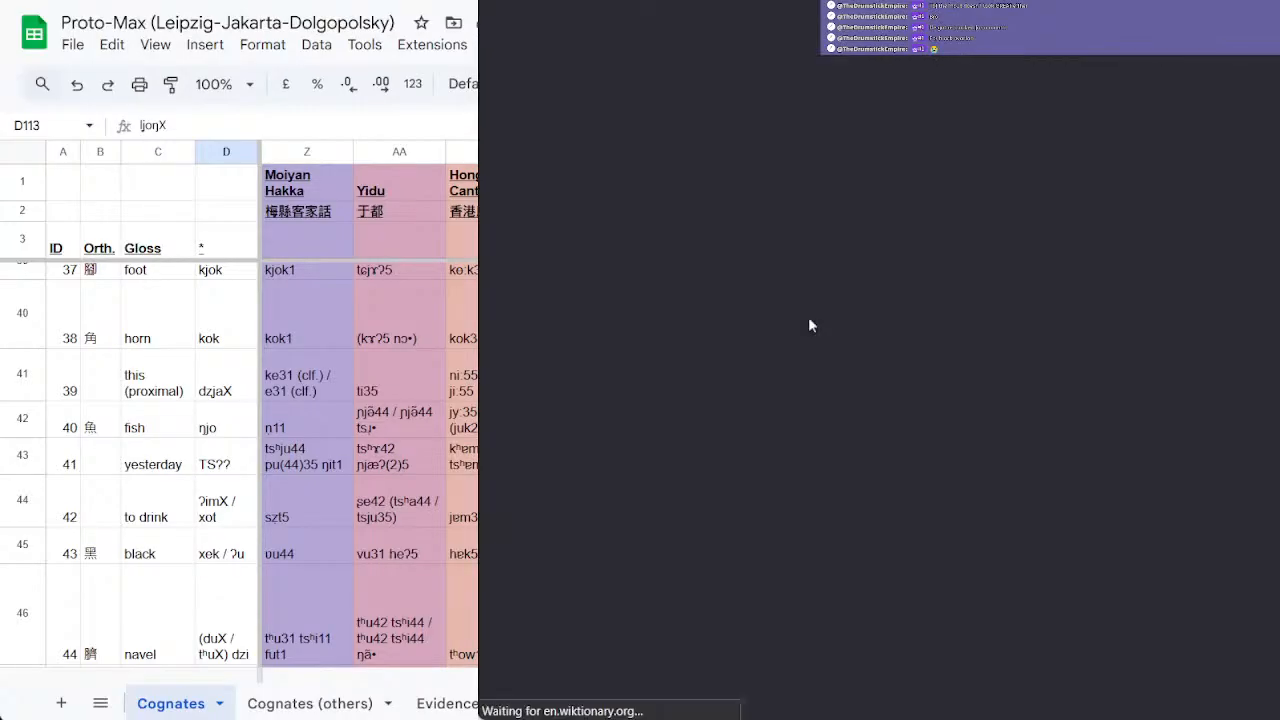
pyautogui.scroll(3, 768, 80)
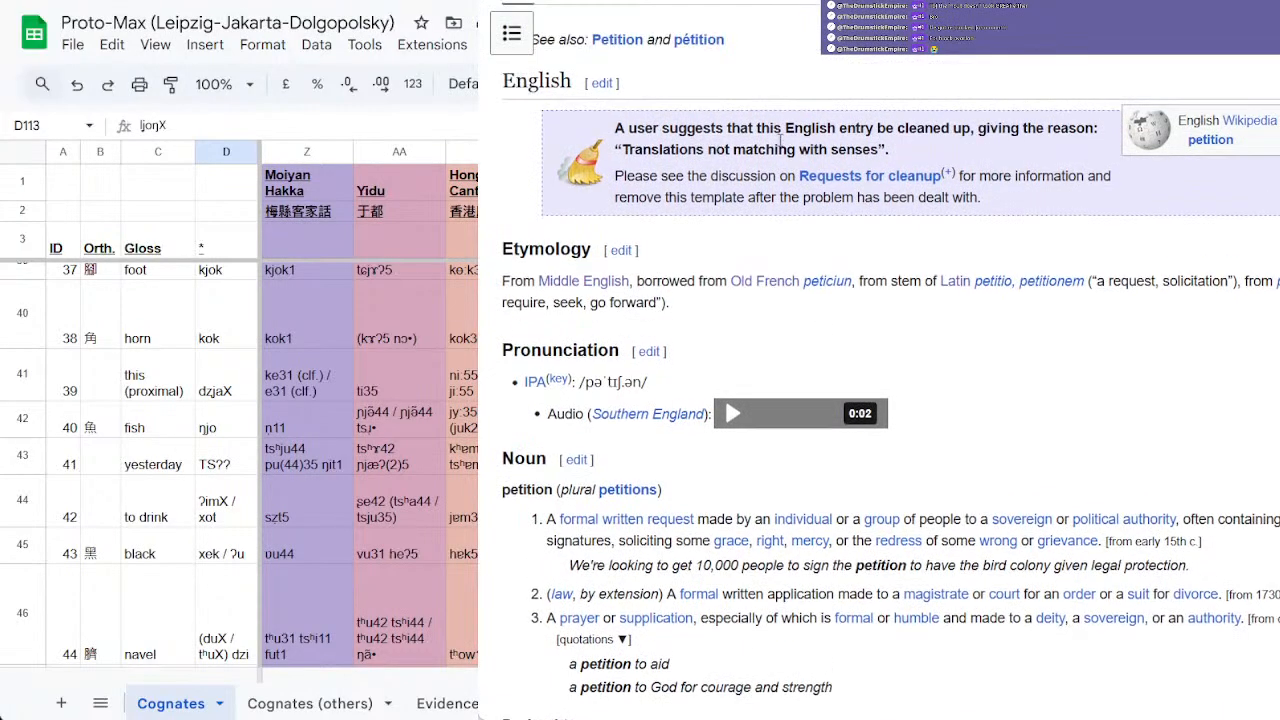
pyautogui.hotkey('ctrl', 'shift', 'Tab')
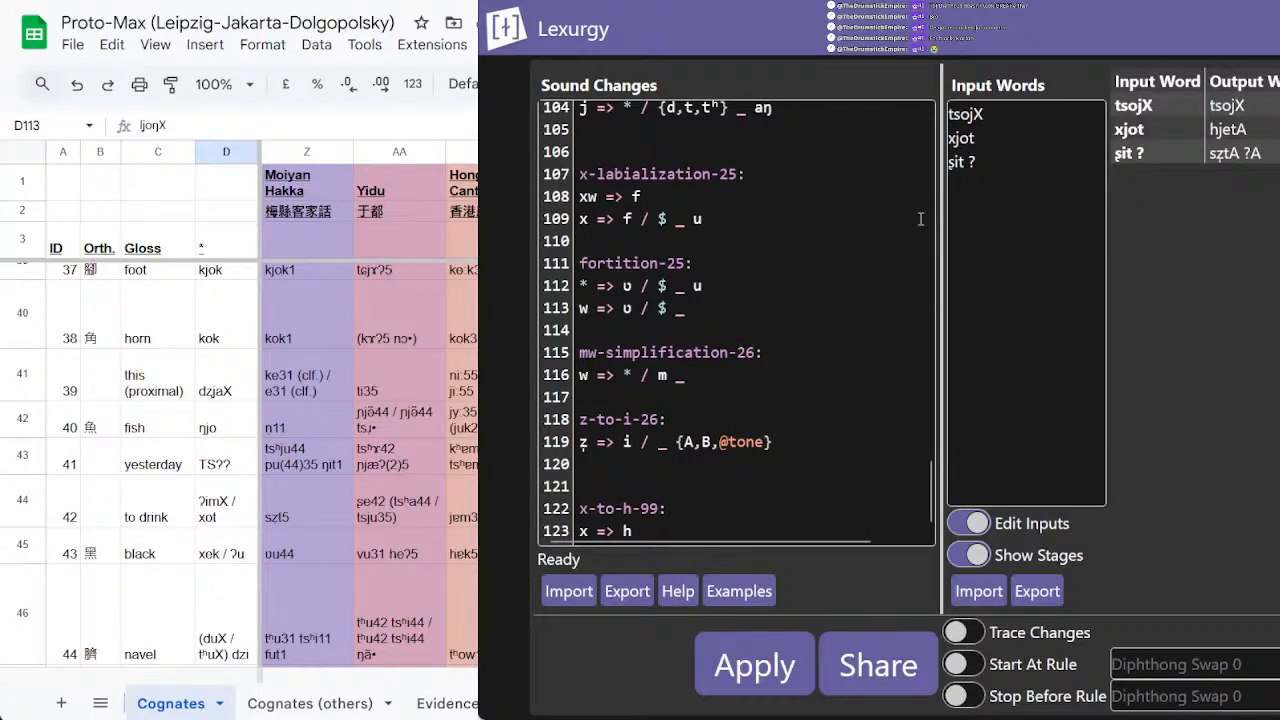
# Step: Correct the input word for "mouth" to tswojX to match its row in the cognates sheet, and reapply the sound changes
pyautogui.scroll(4, 379, 385)
pyautogui.scroll(15, 379, 384)
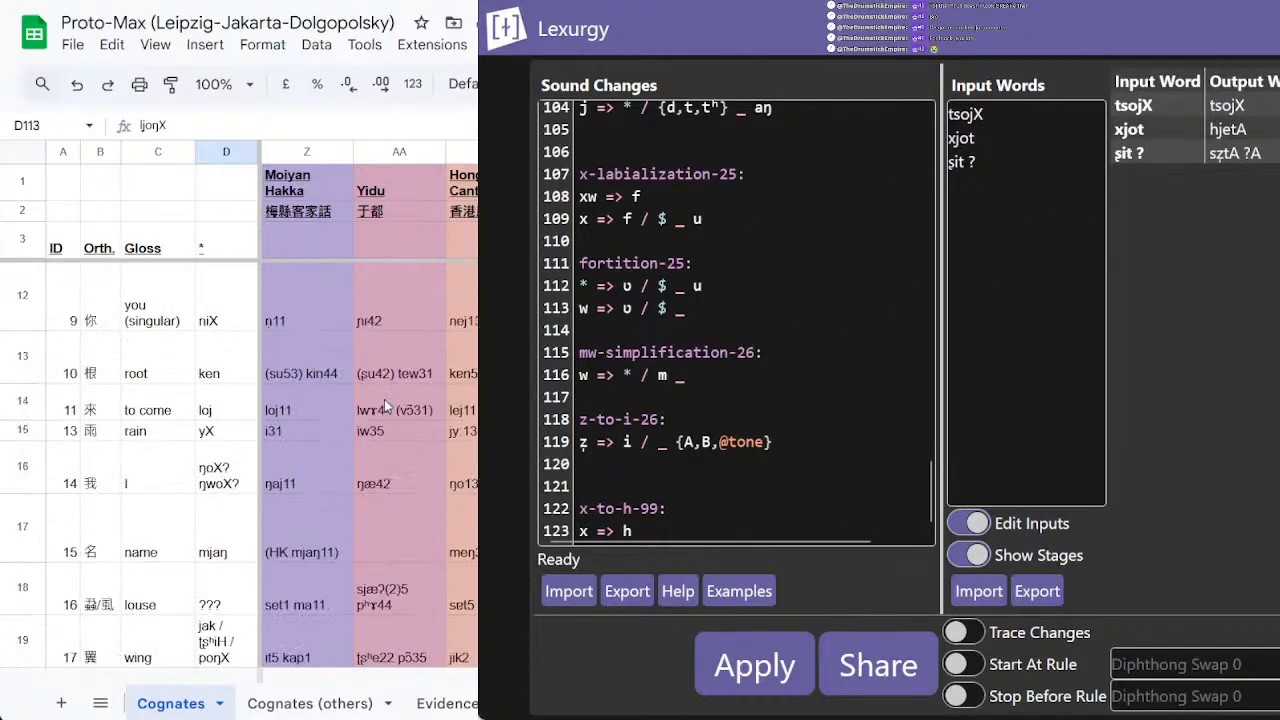
pyautogui.click(312, 393)
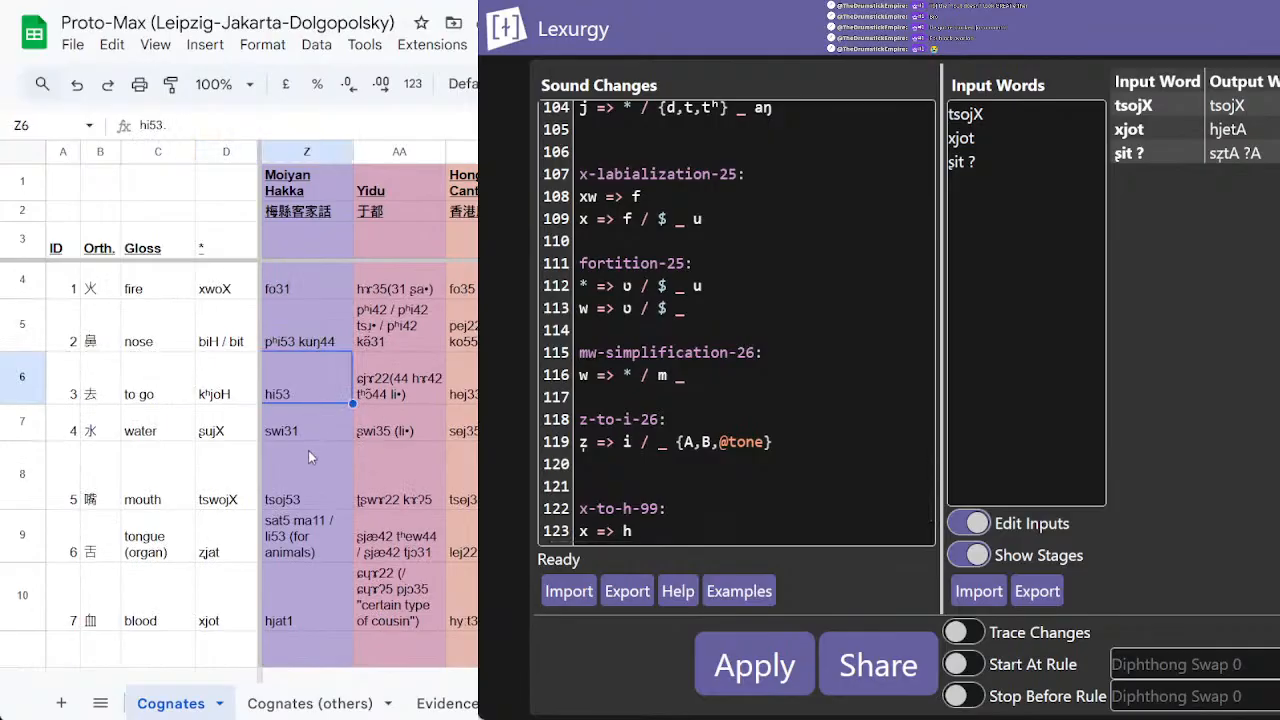
pyautogui.click(308, 470)
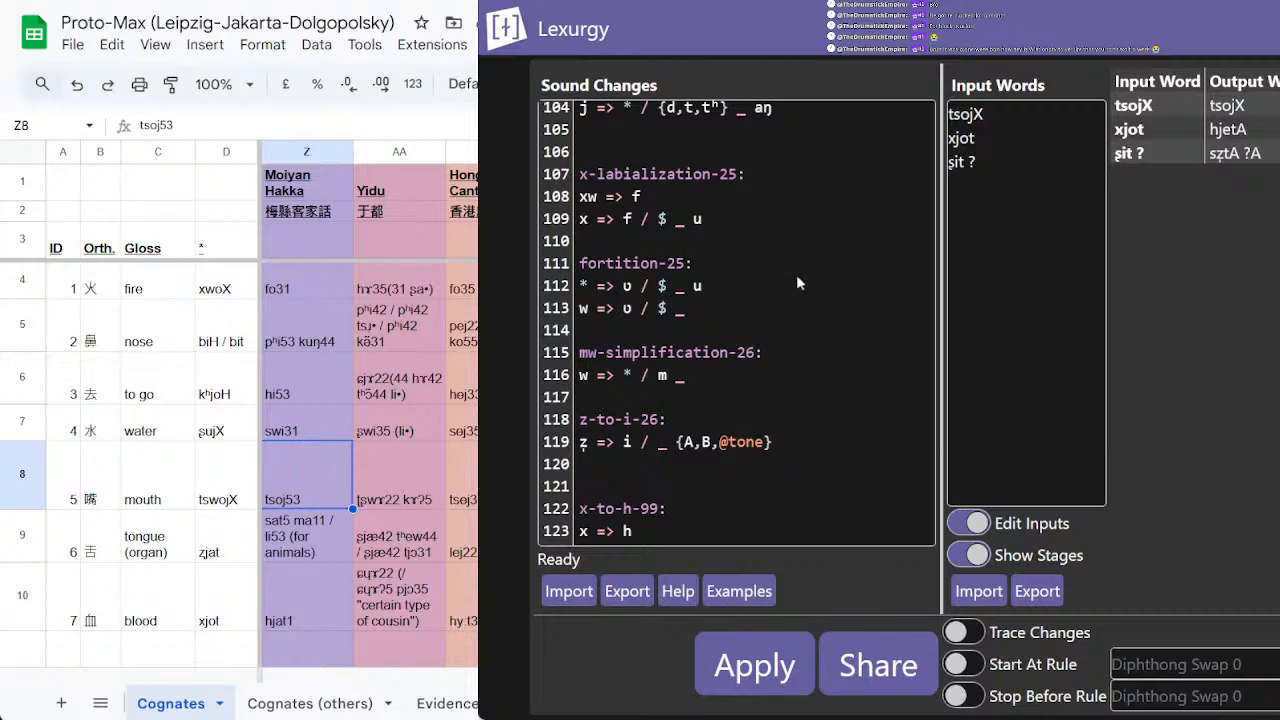
pyautogui.click(960, 113)
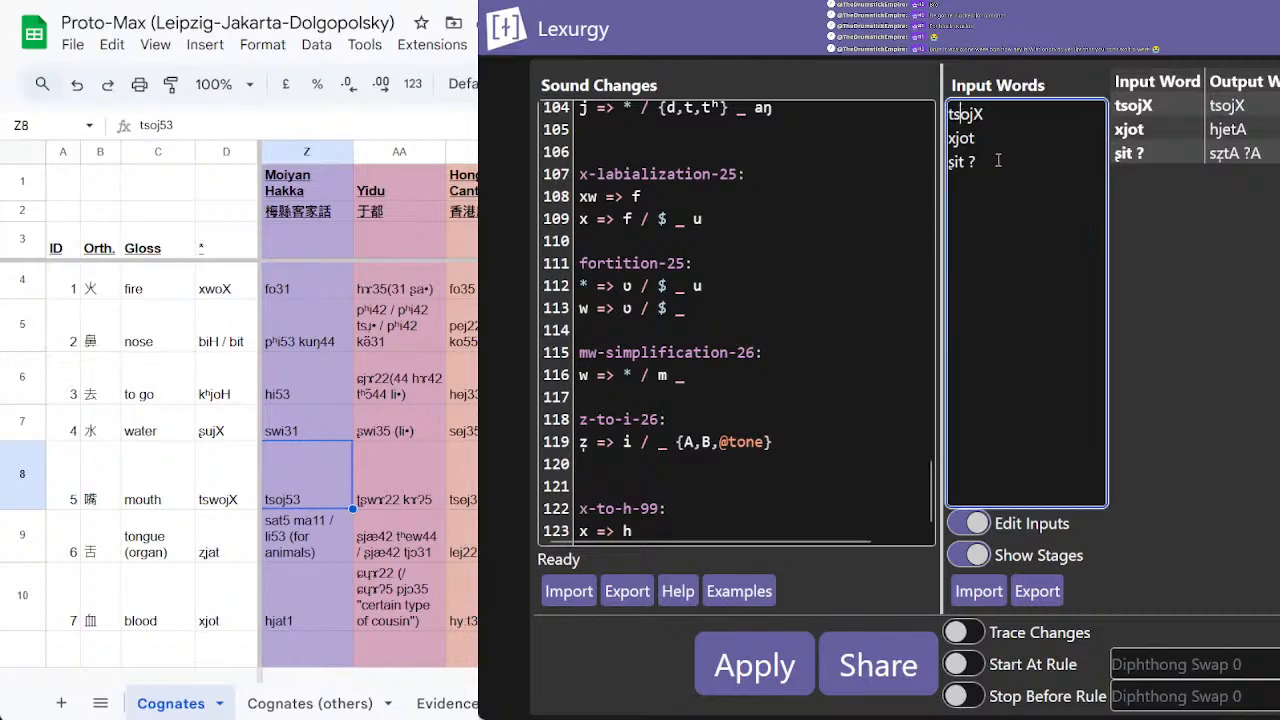
pyautogui.write('w')
pyautogui.click(758, 670)
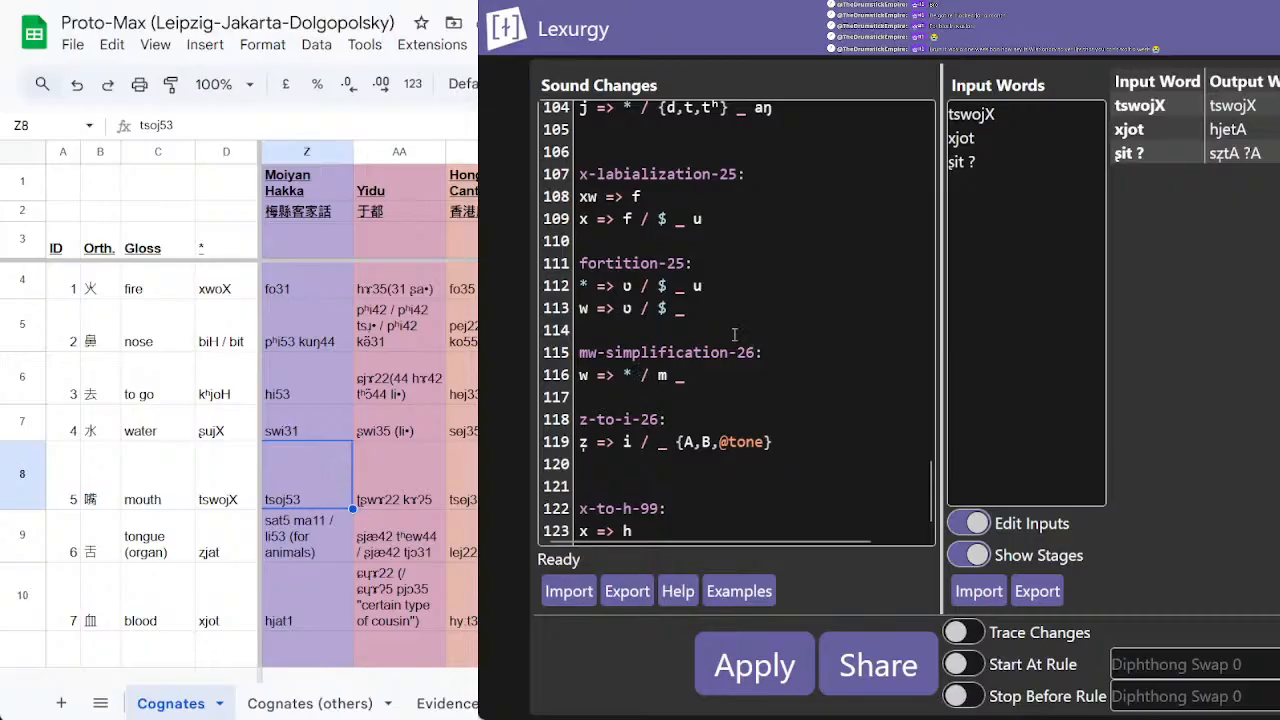
# Step: Examine the sound-change rules from the late fortition and simplification rules back to the tone splits, and down again to nasal syllabification
pyautogui.scroll(7, 735, 336)
pyautogui.scroll(12, 735, 336)
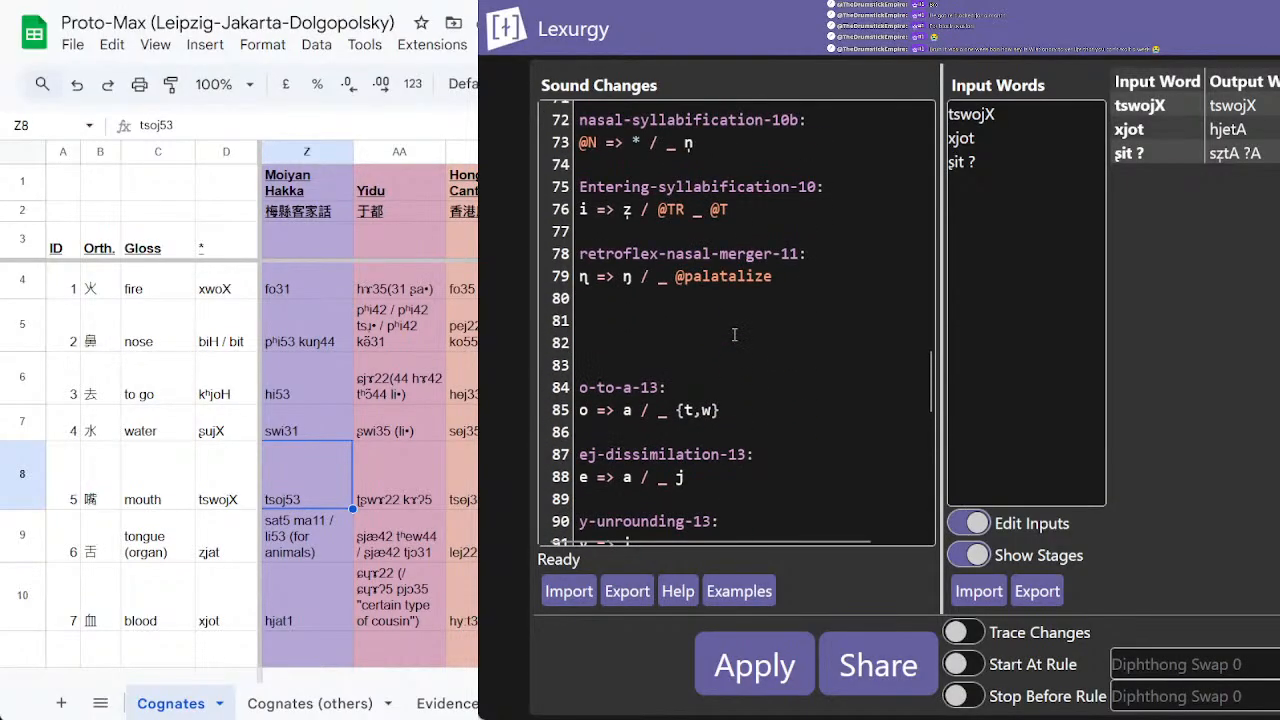
pyautogui.scroll(10, 735, 342)
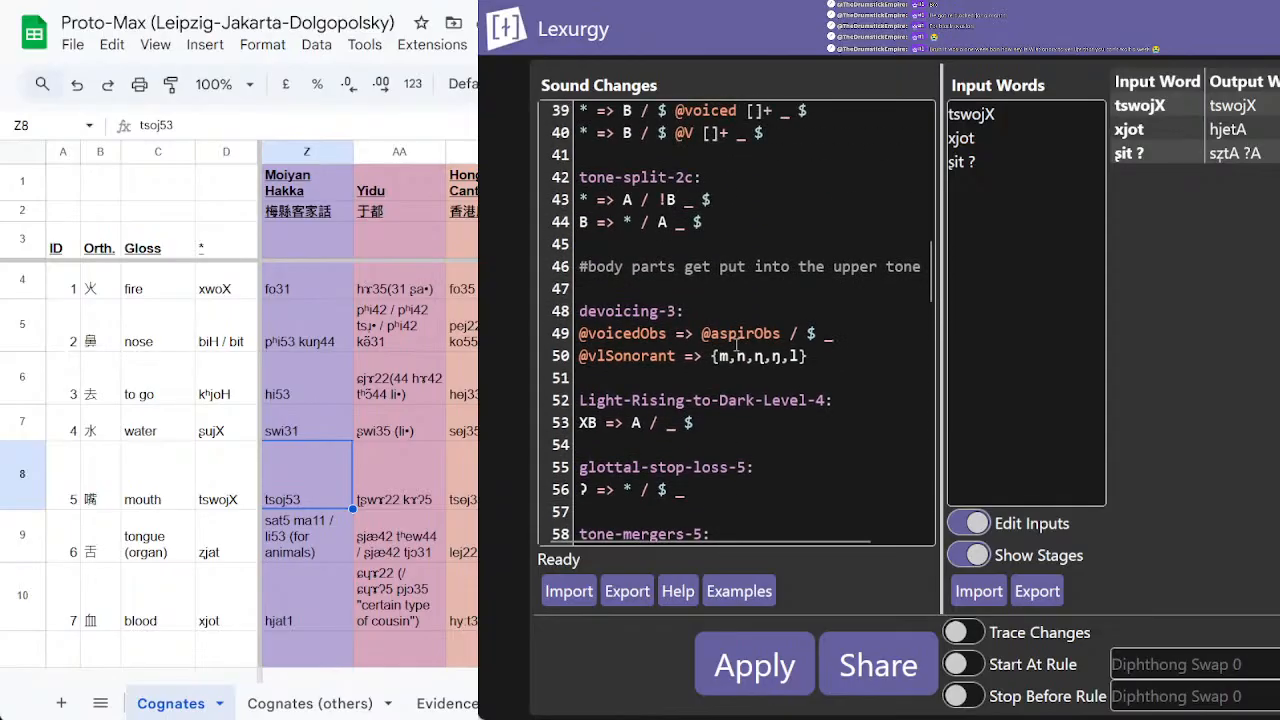
pyautogui.scroll(-16, 735, 344)
pyautogui.scroll(-4, 298, 503)
# Step: Examine the Moiyan Hakka forms in the cognates sheet down to the "leaf" row, and return to the first rows
pyautogui.scroll(-3, 298, 503)
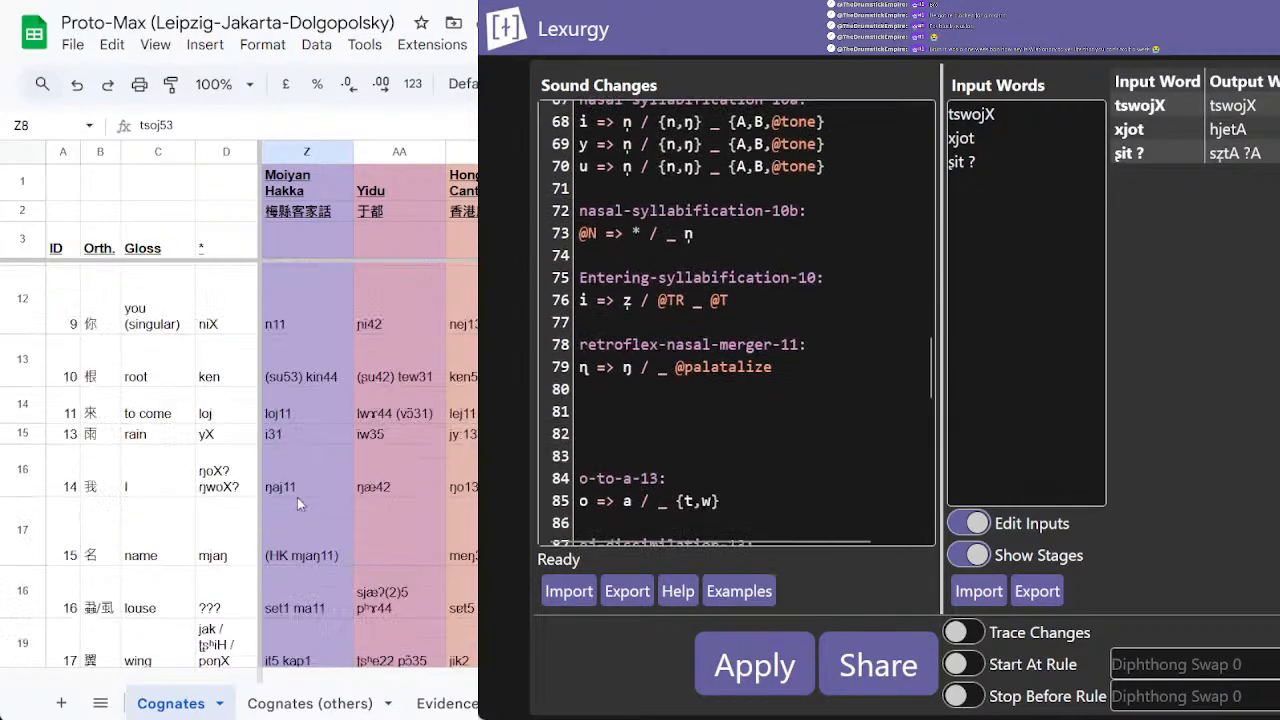
pyautogui.scroll(-9, 296, 503)
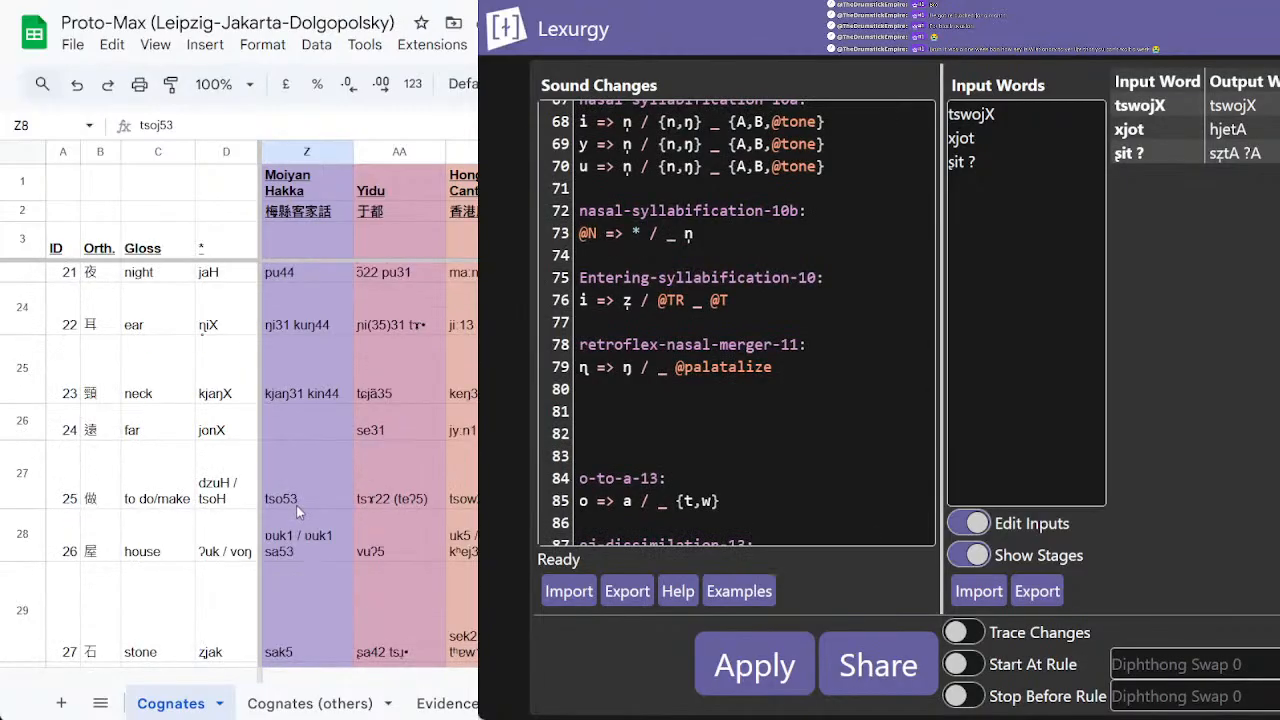
pyautogui.scroll(-4, 296, 508)
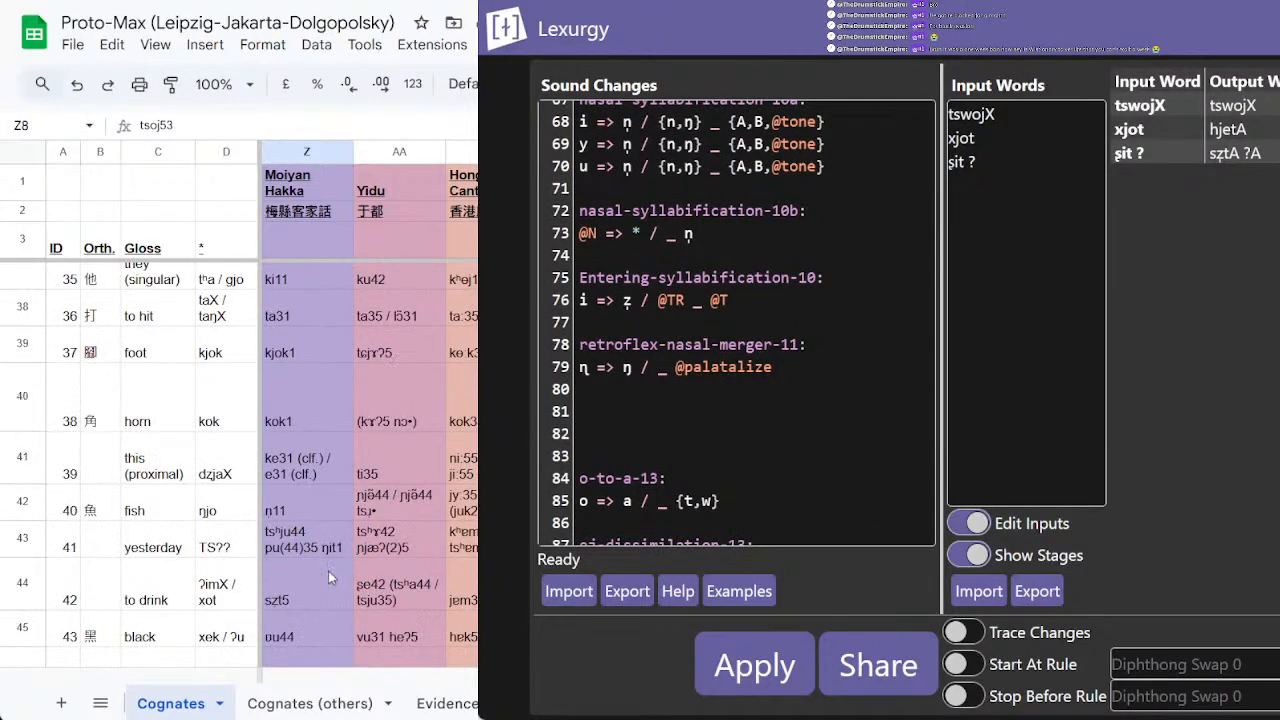
pyautogui.scroll(-5, 312, 562)
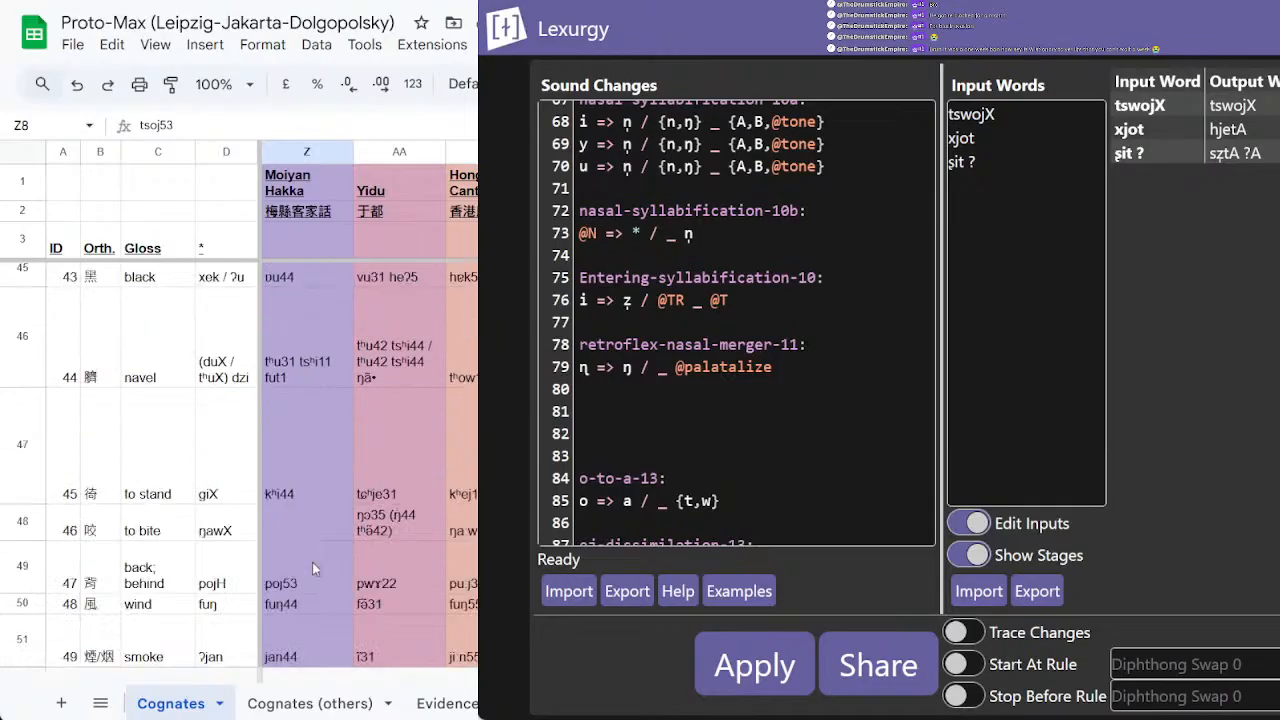
pyautogui.scroll(-4, 298, 471)
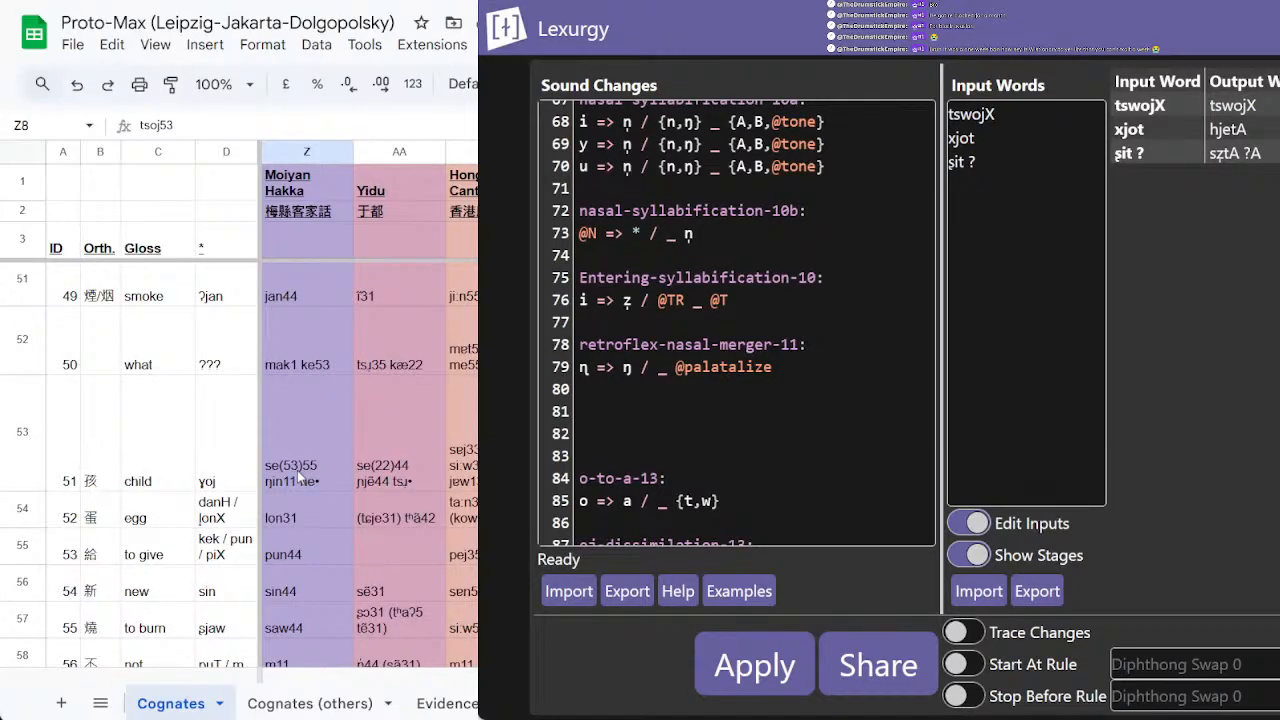
pyautogui.scroll(-6, 297, 471)
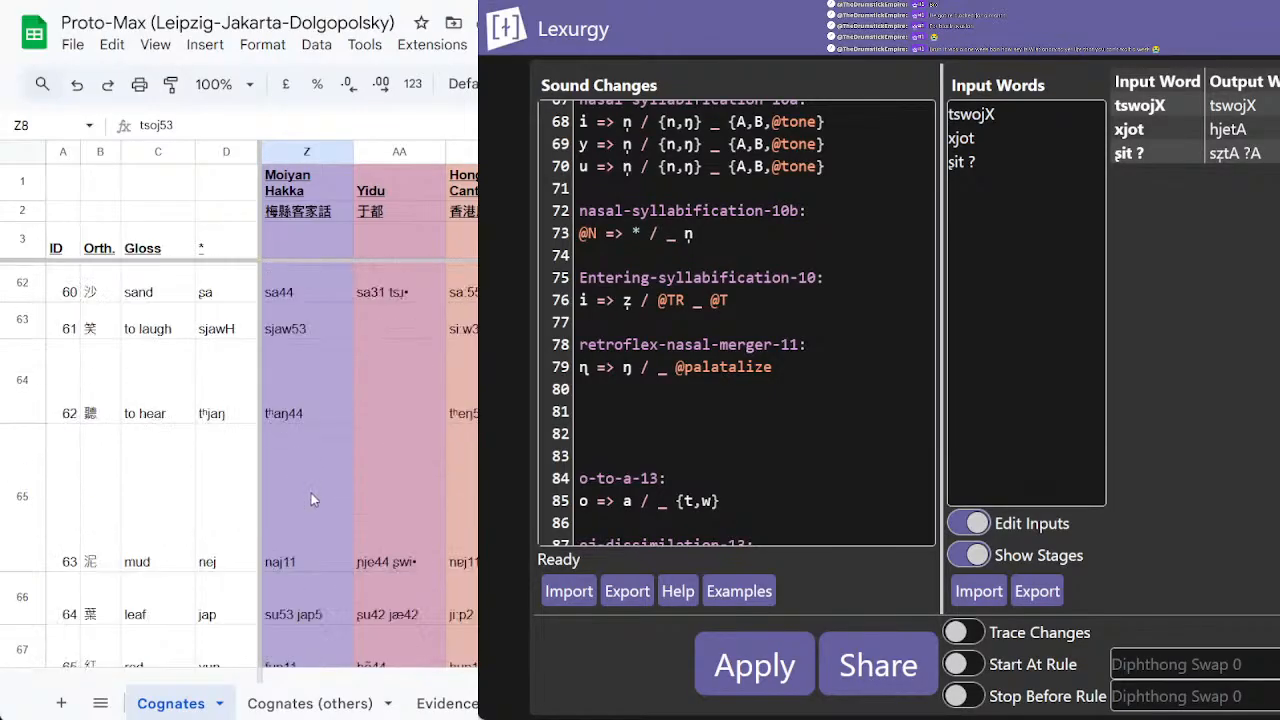
pyautogui.scroll(3, 311, 493)
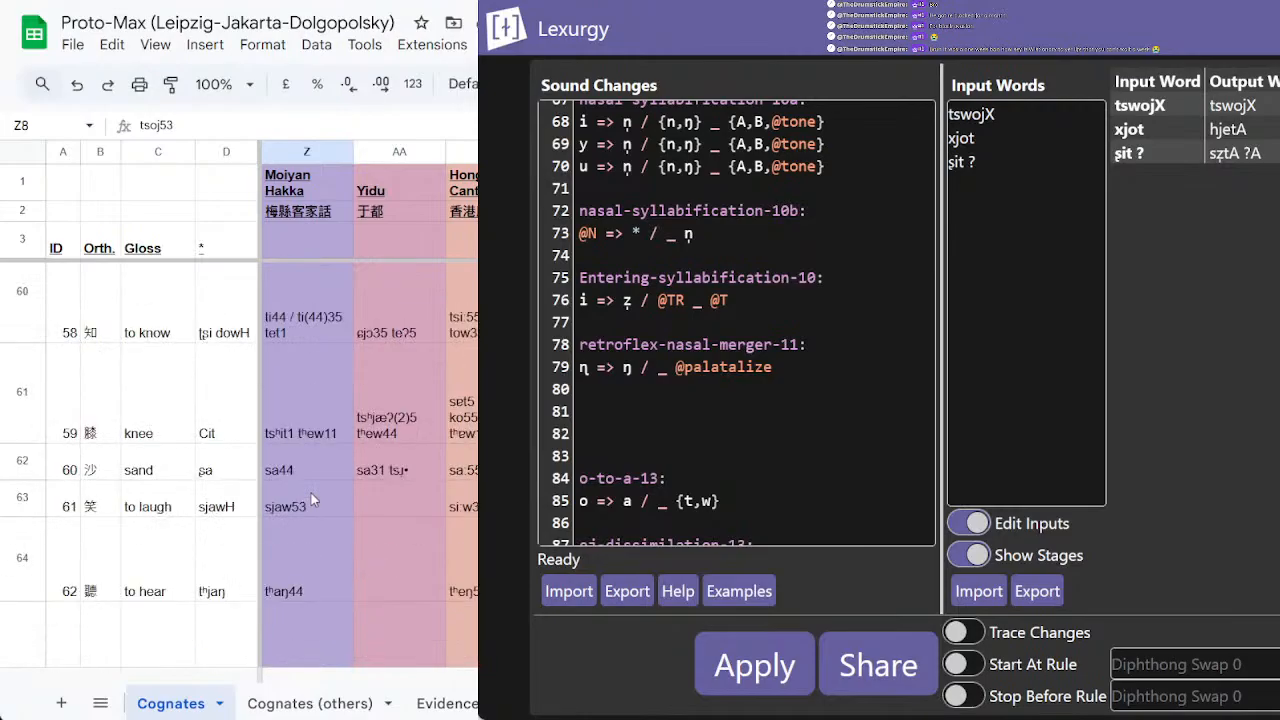
pyautogui.scroll(15, 311, 493)
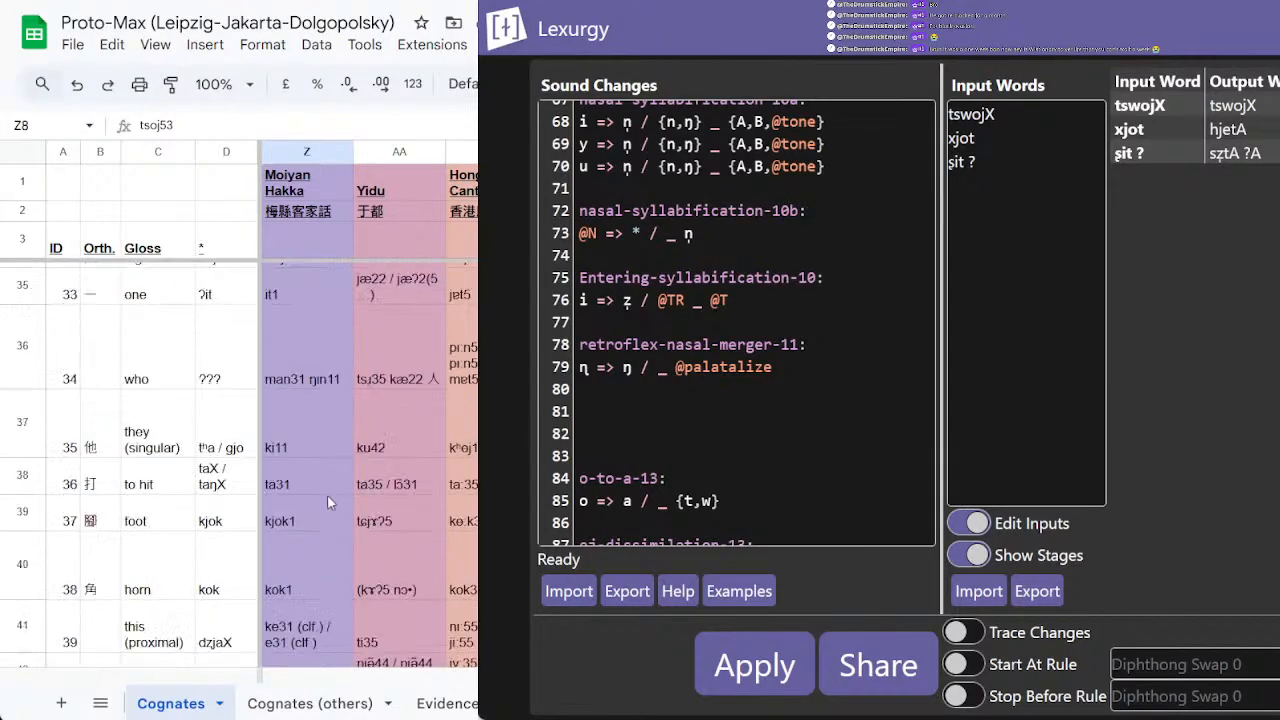
pyautogui.scroll(5, 323, 495)
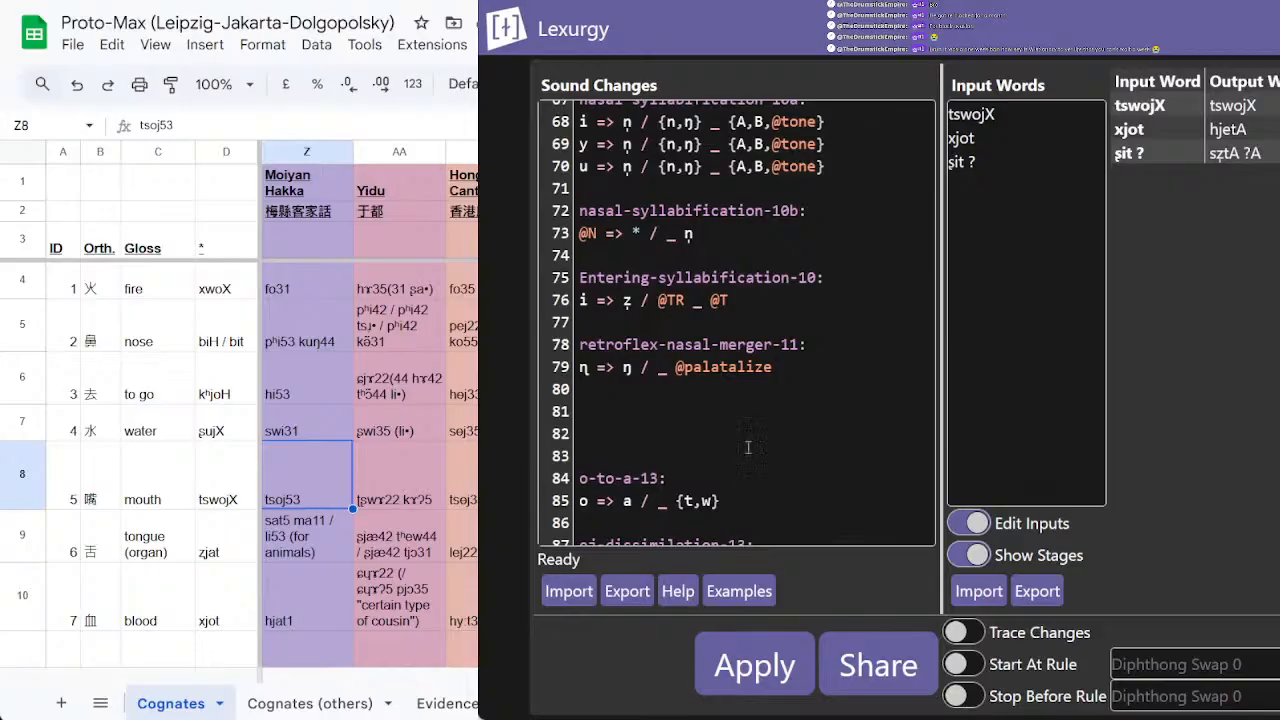
# Step: Examine the early sound-change rules from the tone splits back to the diphthong swap rule
pyautogui.scroll(9, 685, 308)
pyautogui.scroll(10, 685, 308)
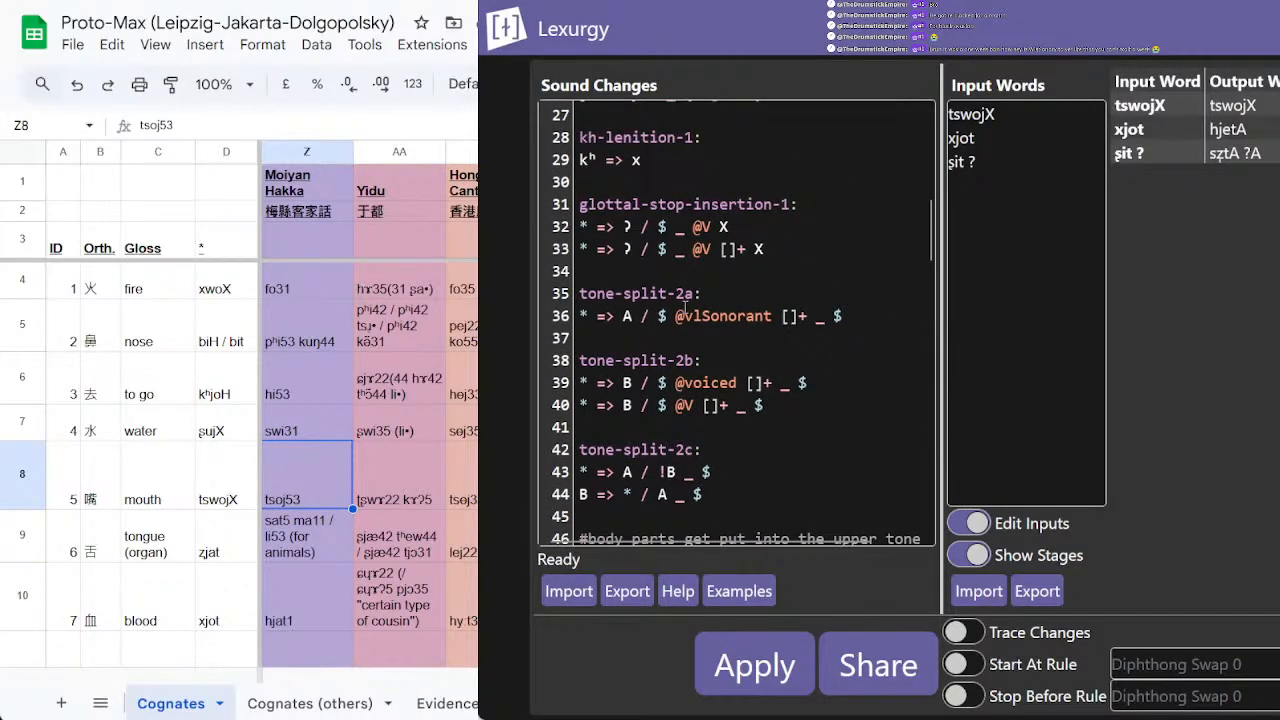
pyautogui.scroll(-3, 686, 305)
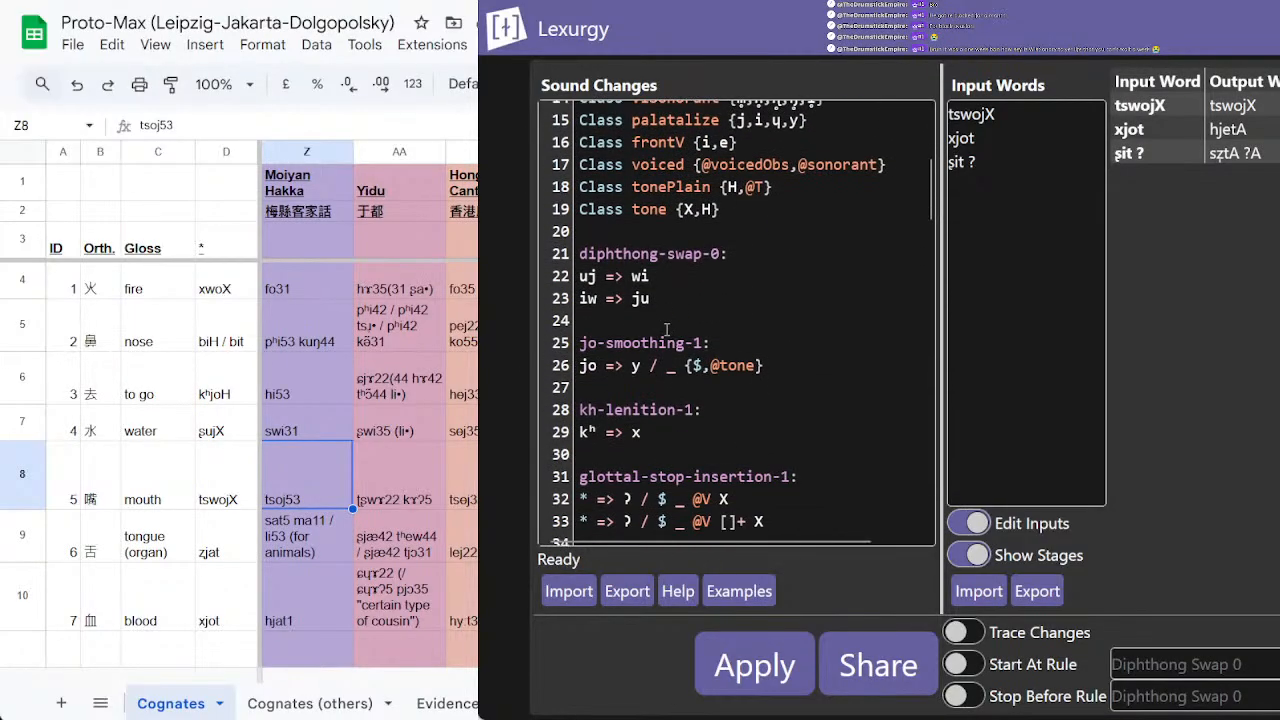
pyautogui.click(683, 280)
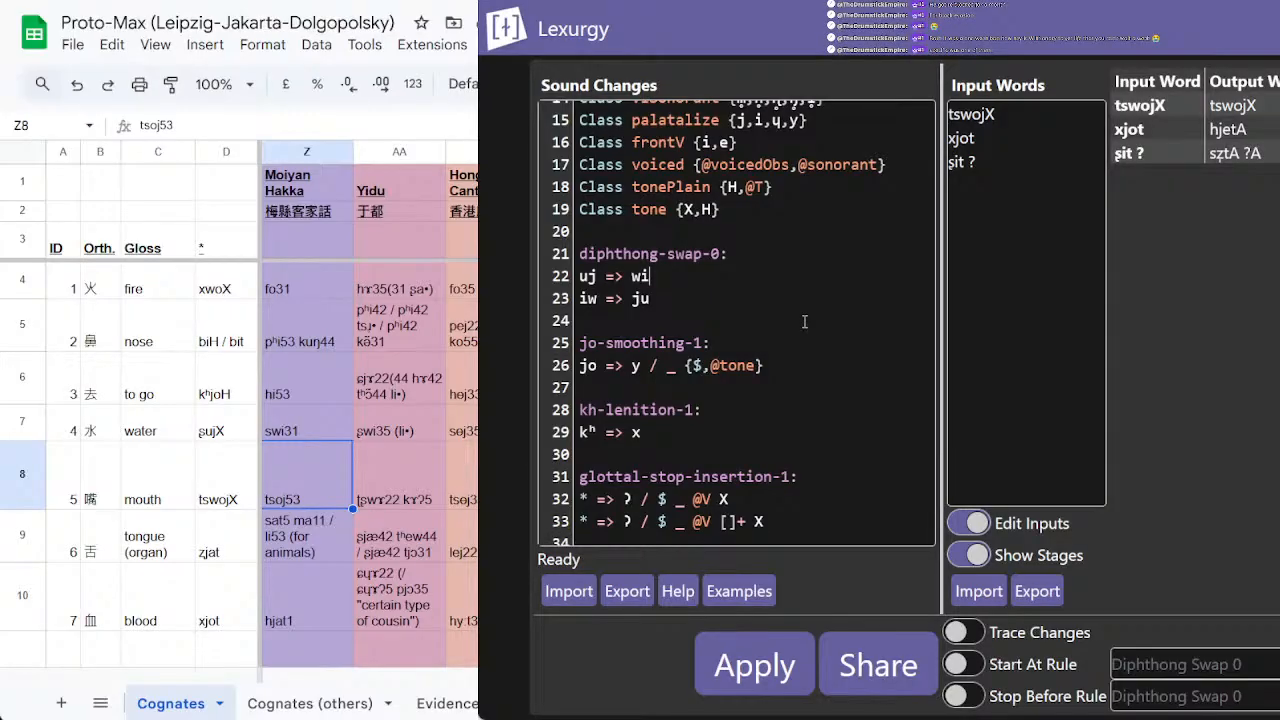
# Step: Switch to Wiktionary and look up the entry for "specific"
pyautogui.click(796, 2)
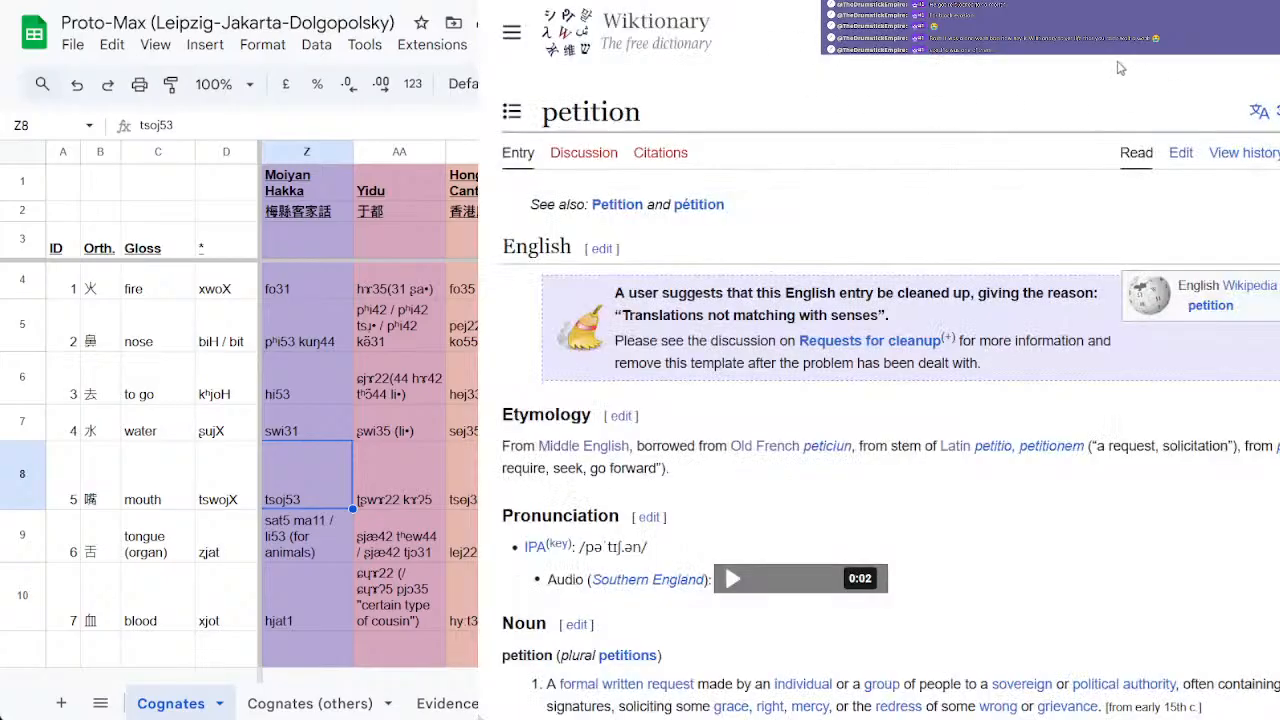
pyautogui.click(1030, 44)
pyautogui.write('se')
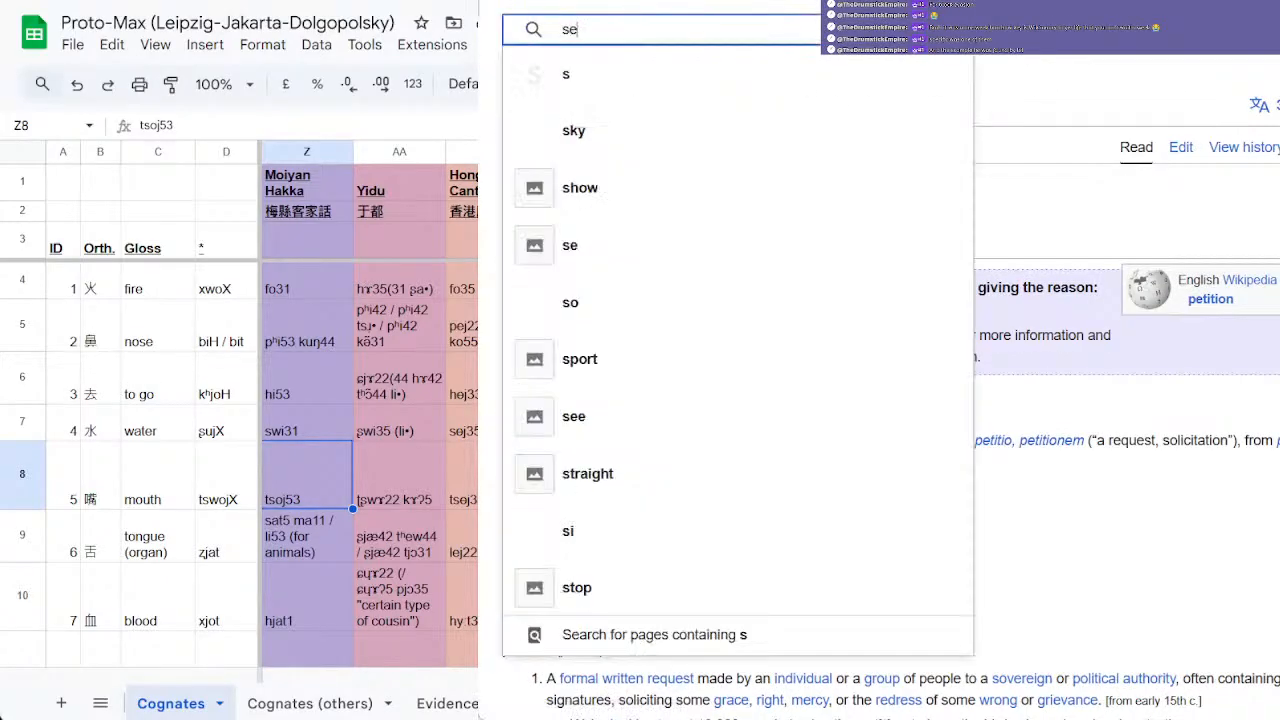
pyautogui.press('BackSpace')
pyautogui.write('pecif')
pyautogui.write('ic')
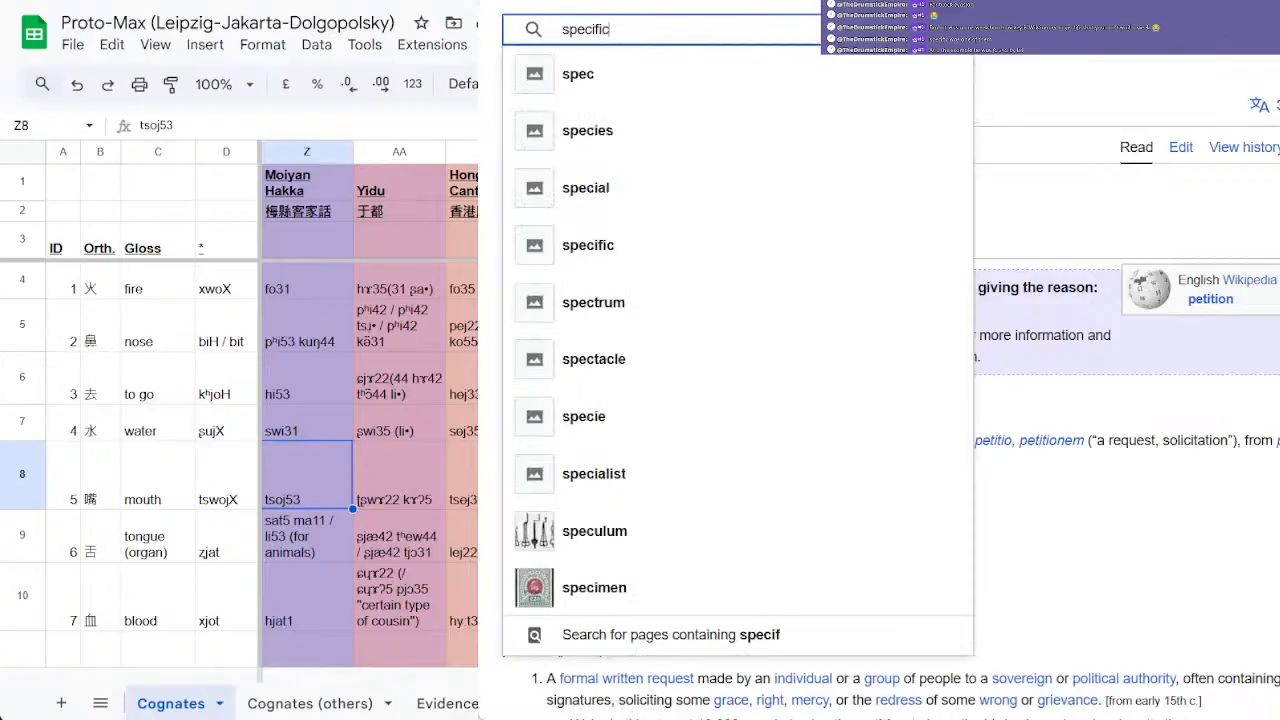
pyautogui.press('Return')
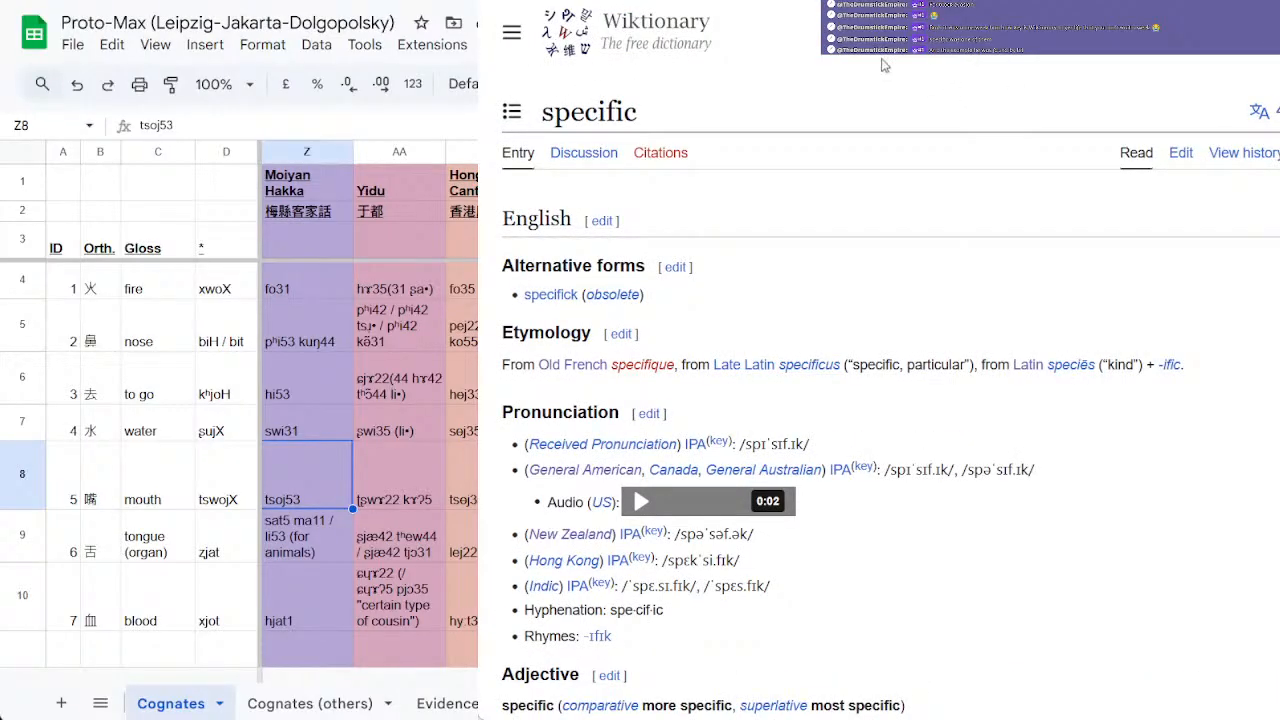
# Step: Check the pronunciation section in the archived revision of the "specific" entry, and open the entry's latest revision
pyautogui.hotkey('ctrl', 'Tab')
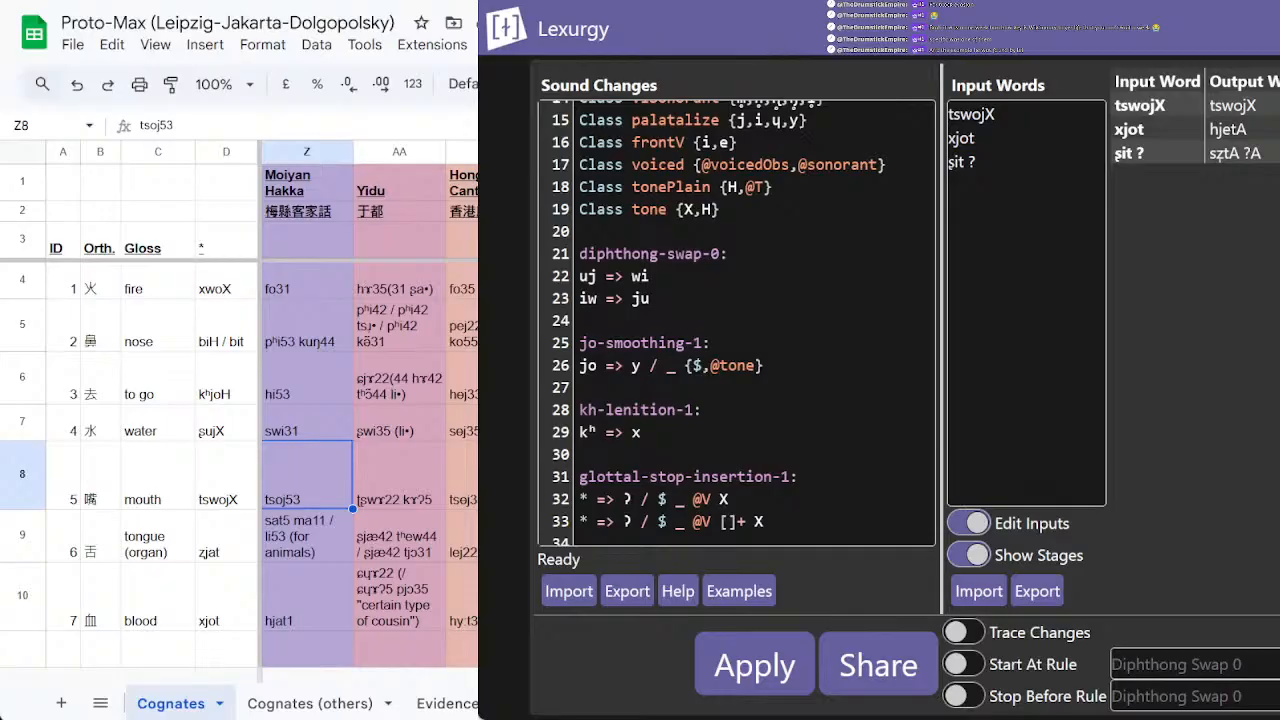
pyautogui.click(776, 2)
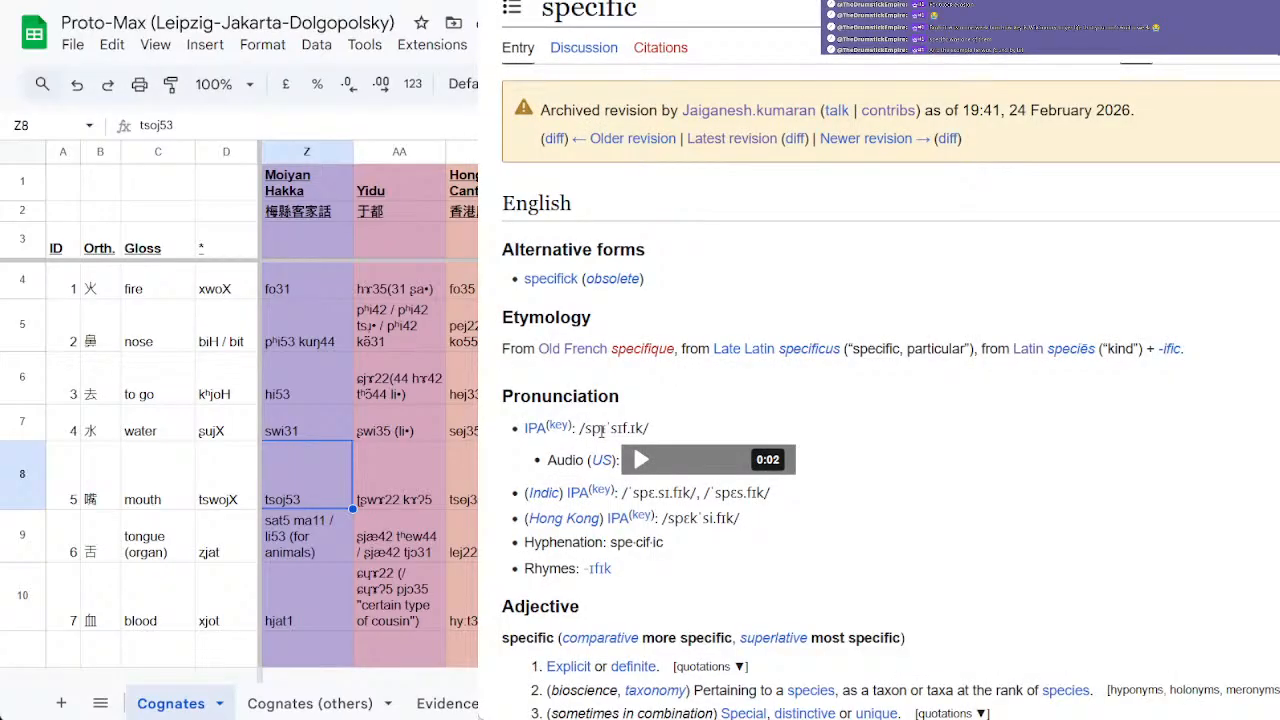
pyautogui.moveTo(600, 430); pyautogui.dragTo(607, 430)
pyautogui.click(899, 416)
pyautogui.click(738, 139)
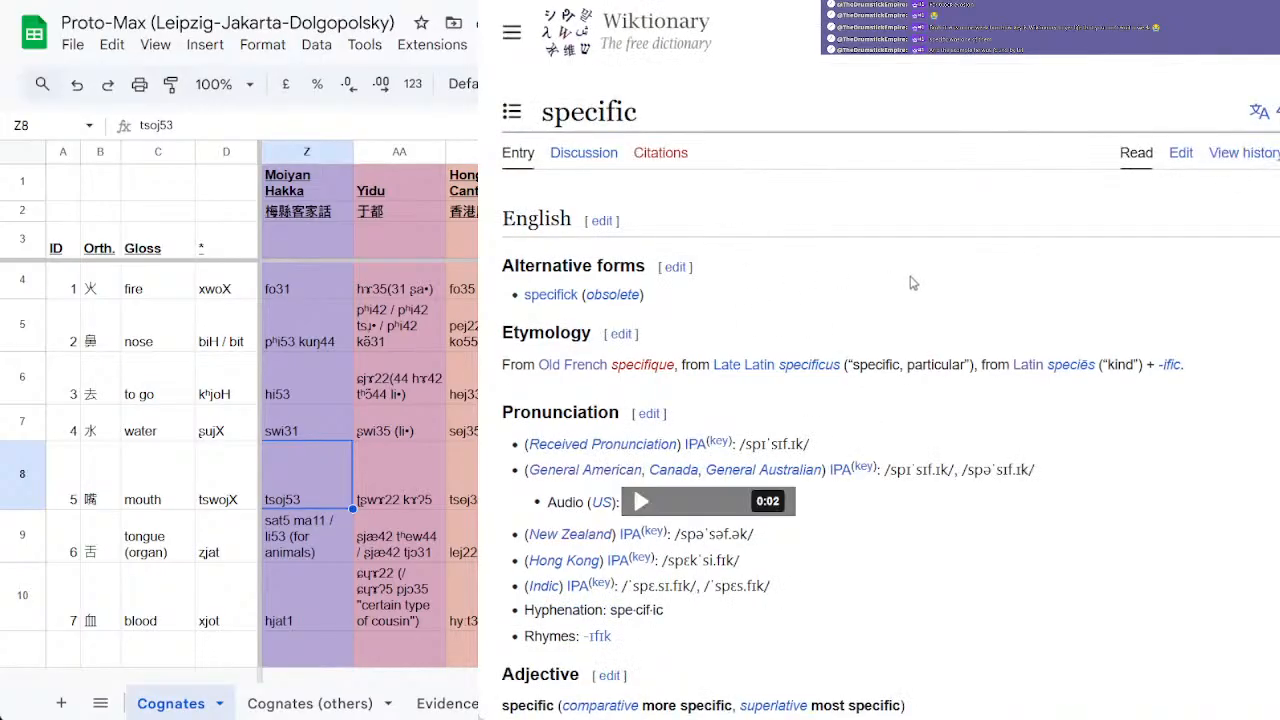
# Step: Examine the Received Pronunciation and General American transcriptions in the "specific" entry
pyautogui.scroll(-2, 930, 362)
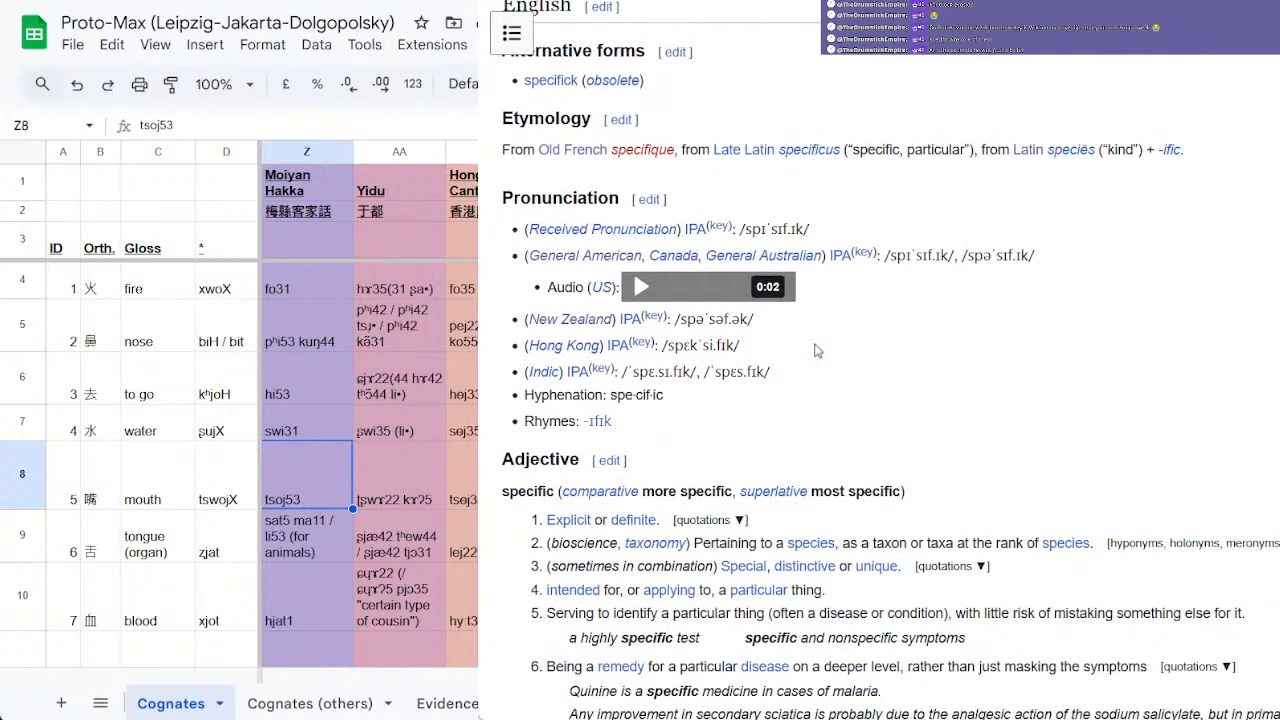
pyautogui.moveTo(761, 229); pyautogui.dragTo(777, 232)
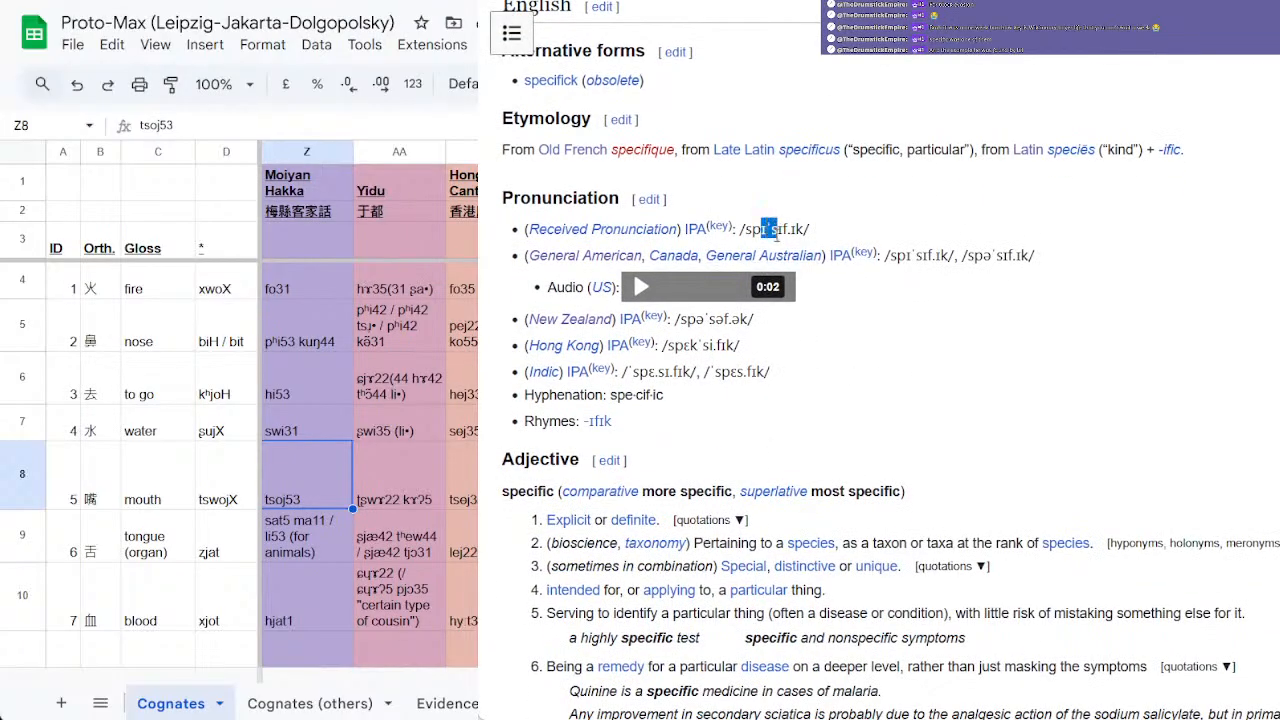
pyautogui.click(1017, 249)
pyautogui.moveTo(920, 250); pyautogui.dragTo(959, 278)
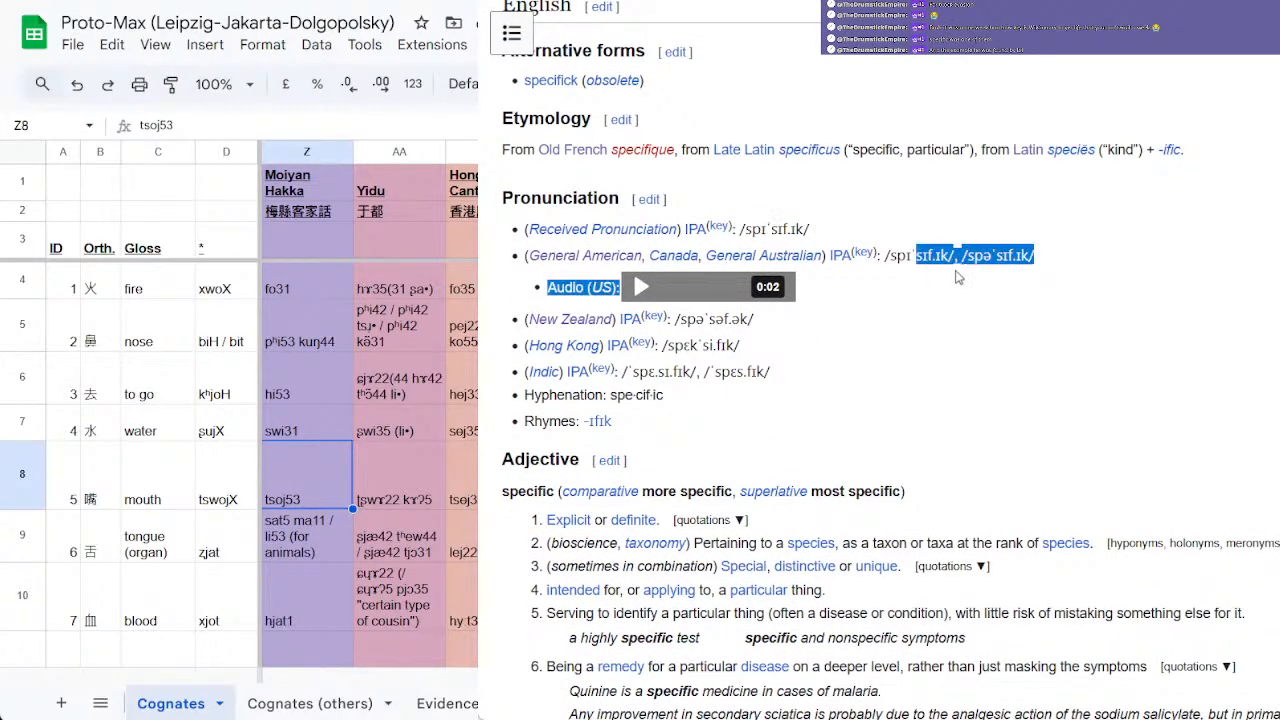
pyautogui.click(957, 276)
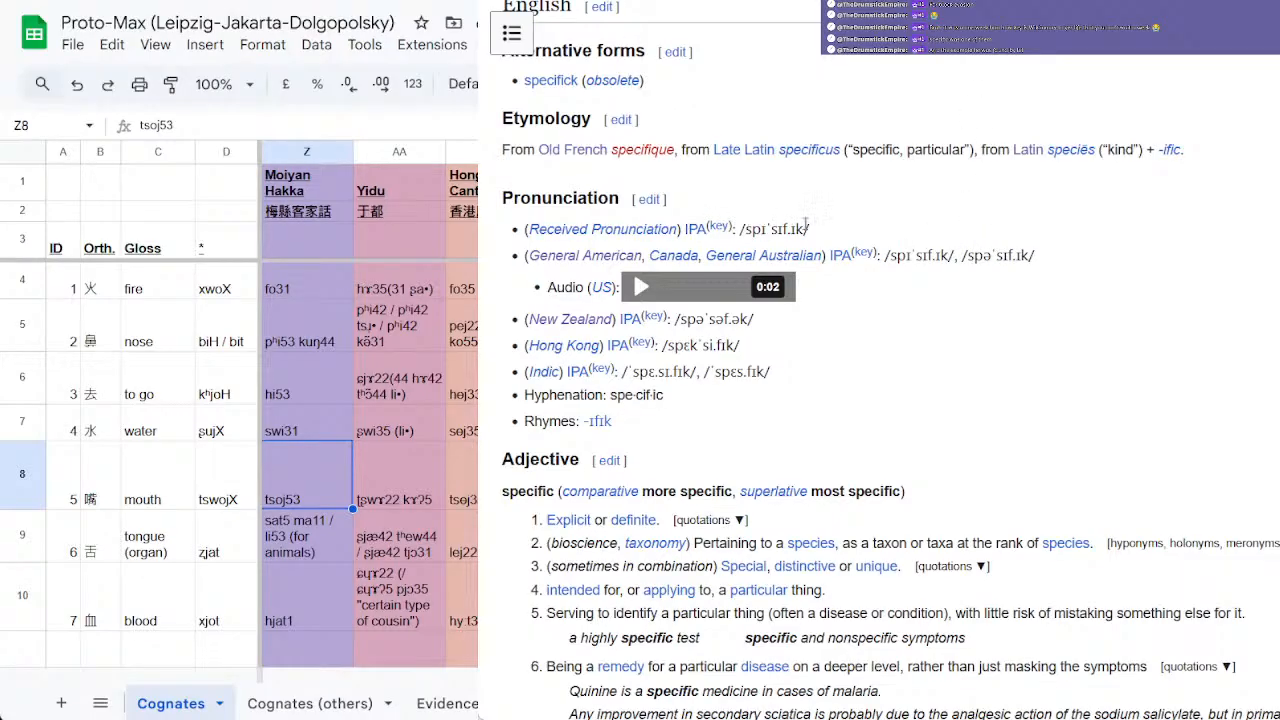
# Step: Examine the Hong Kong transcription of "specific", especially its first syllable's vowel and final k, and switch back to Lexurgy
pyautogui.hotkey('alt', 'Tab')
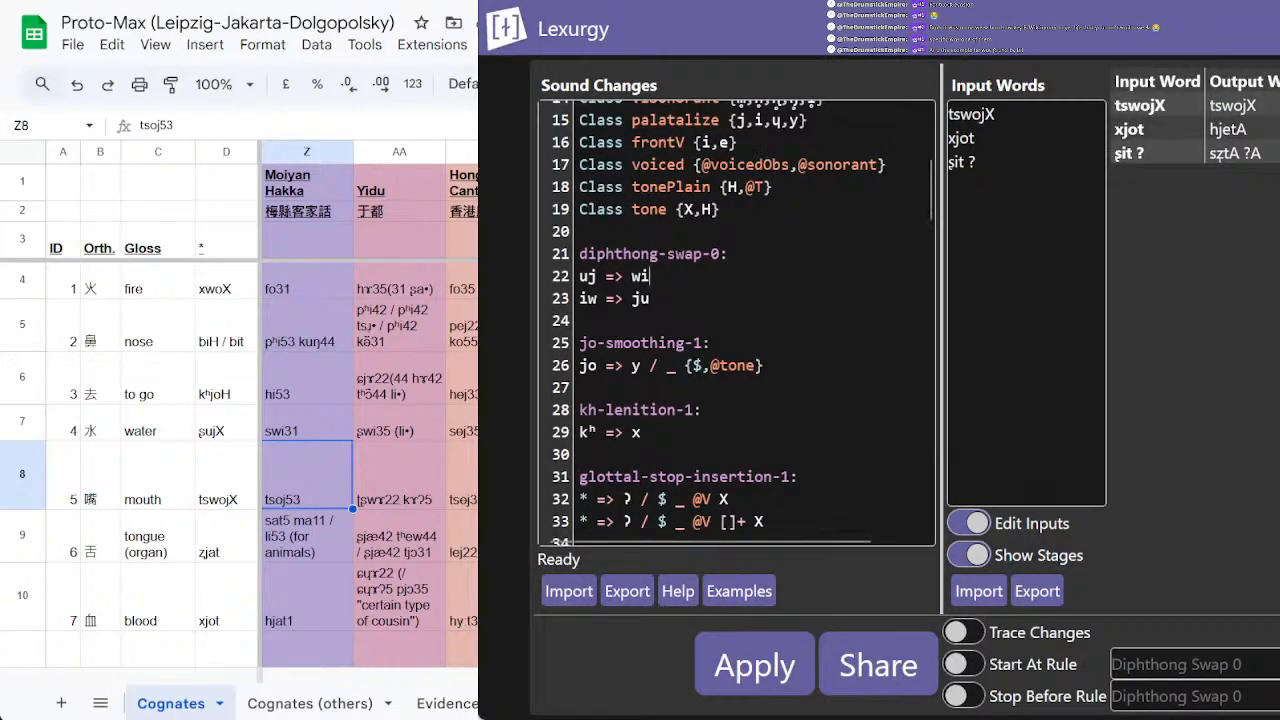
pyautogui.hotkey('alt', 'Tab')
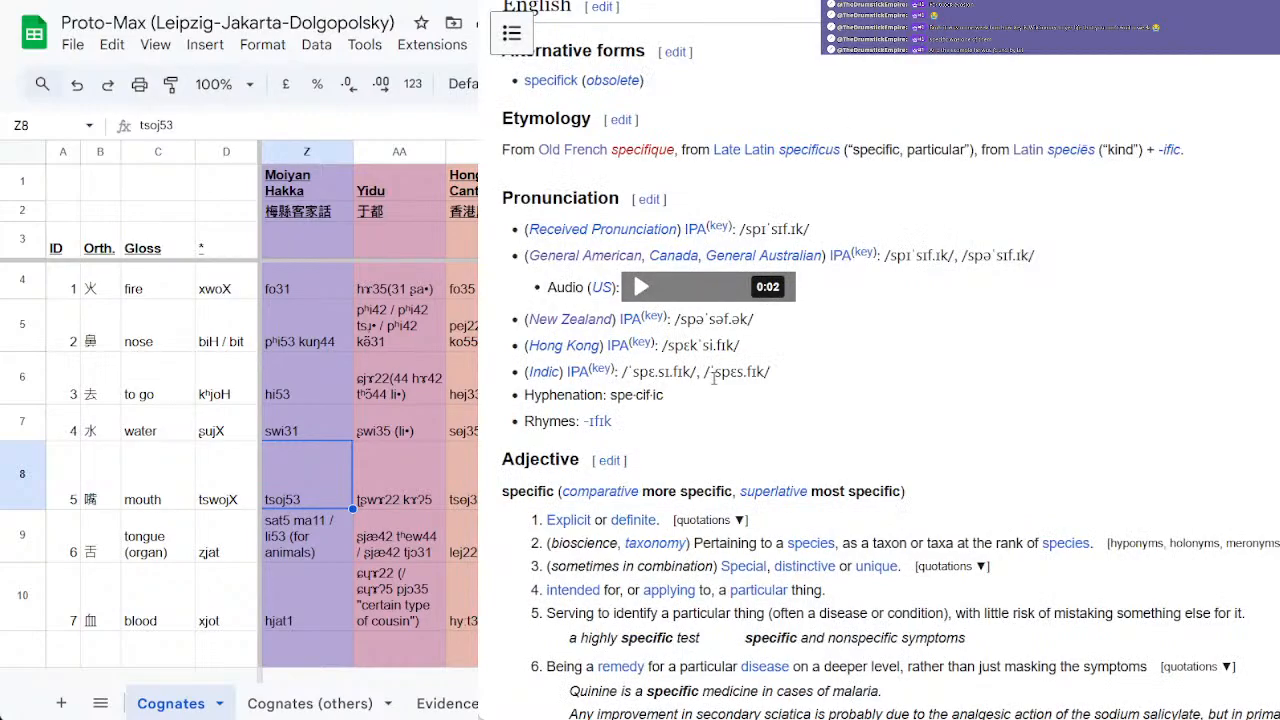
pyautogui.moveTo(668, 346); pyautogui.dragTo(750, 350)
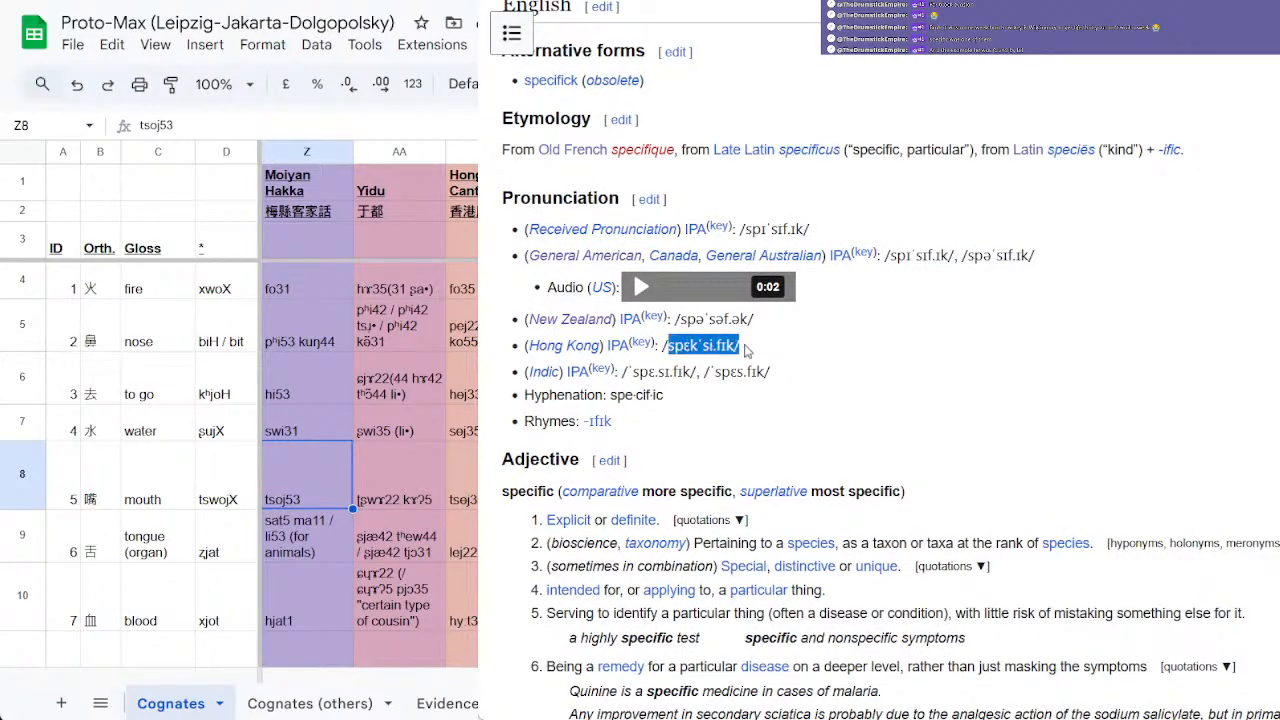
pyautogui.click(776, 339)
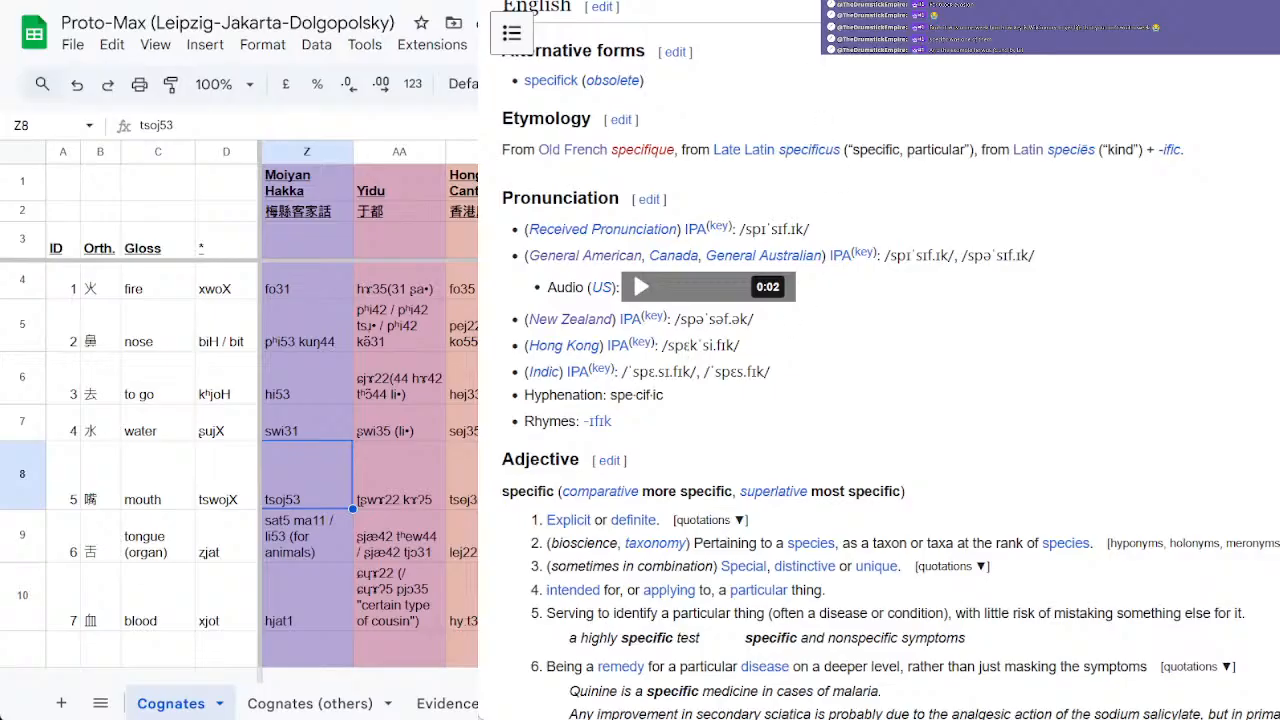
pyautogui.moveTo(689, 345); pyautogui.dragTo(698, 345)
pyautogui.click(685, 346)
pyautogui.moveTo(683, 346); pyautogui.dragTo(689, 347)
pyautogui.click(686, 344)
pyautogui.moveTo(685, 345); pyautogui.dragTo(698, 346)
pyautogui.click(691, 346)
pyautogui.moveTo(690, 346); pyautogui.dragTo(698, 346)
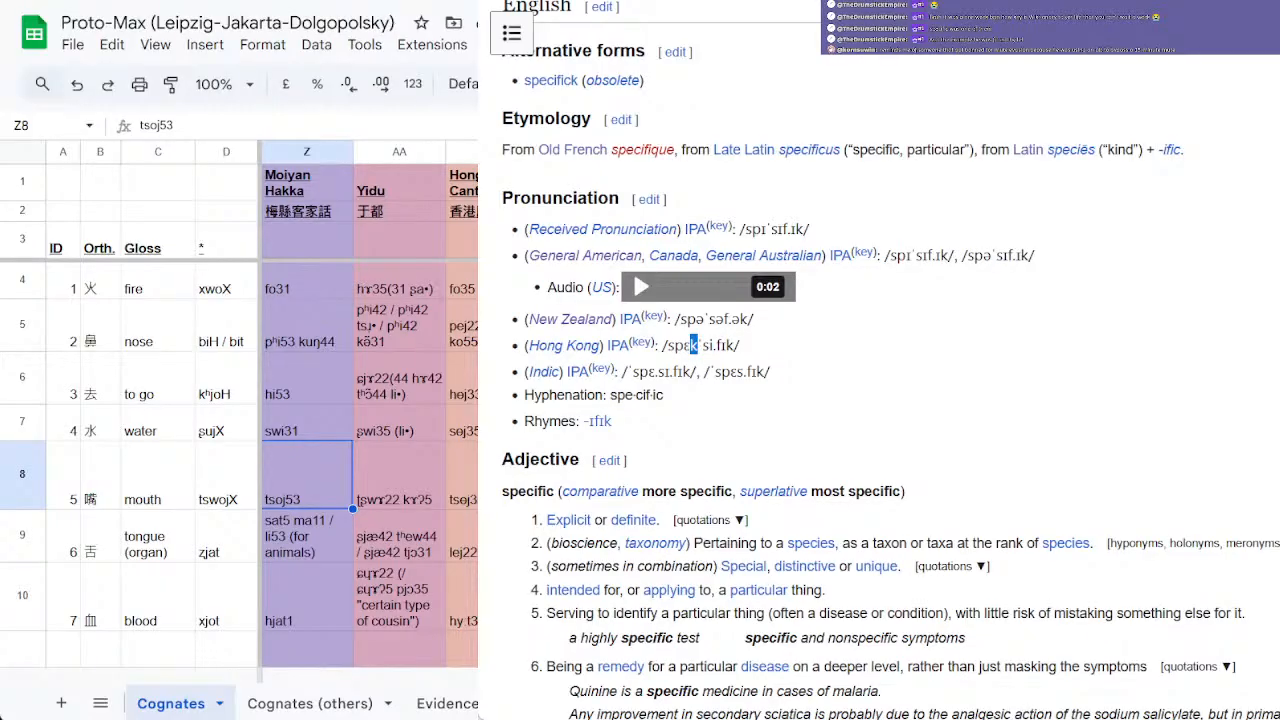
pyautogui.hotkey('alt', 'Tab')
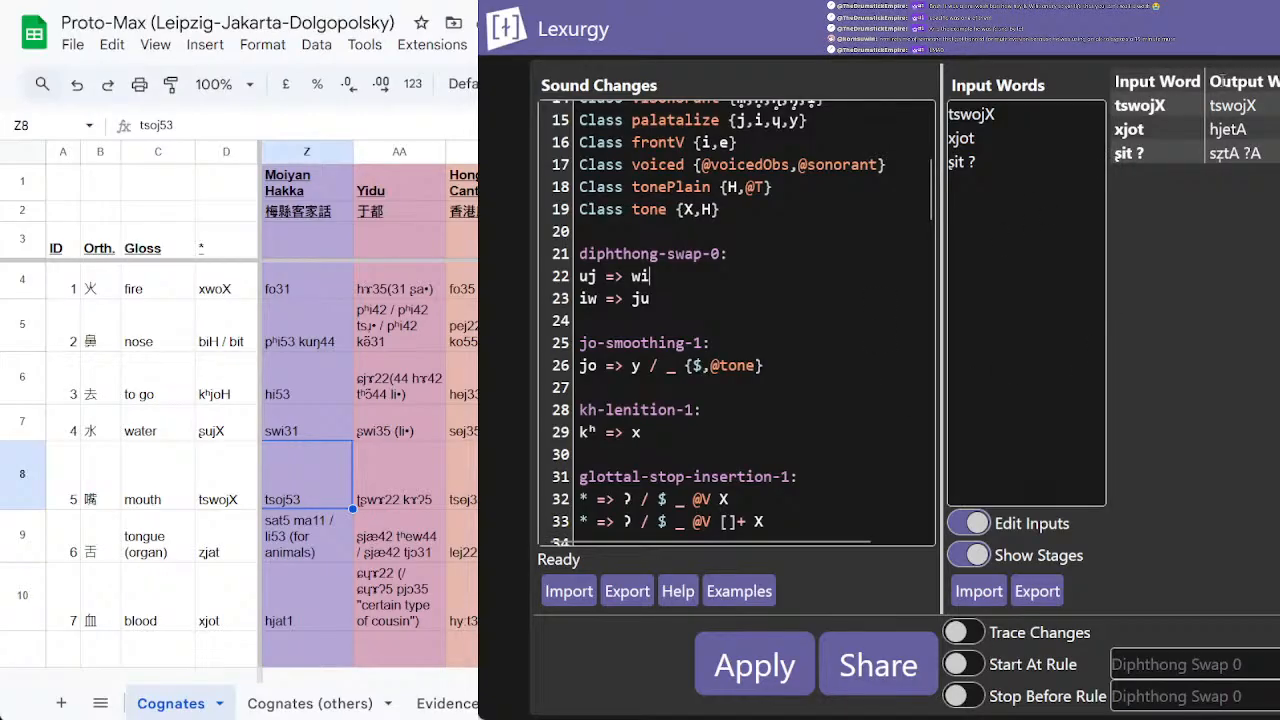
# Step: Apply the sound changes, and examine the comment about body parts taking the upper tone and the two diphthong-swap-0 lines
pyautogui.click(754, 688)
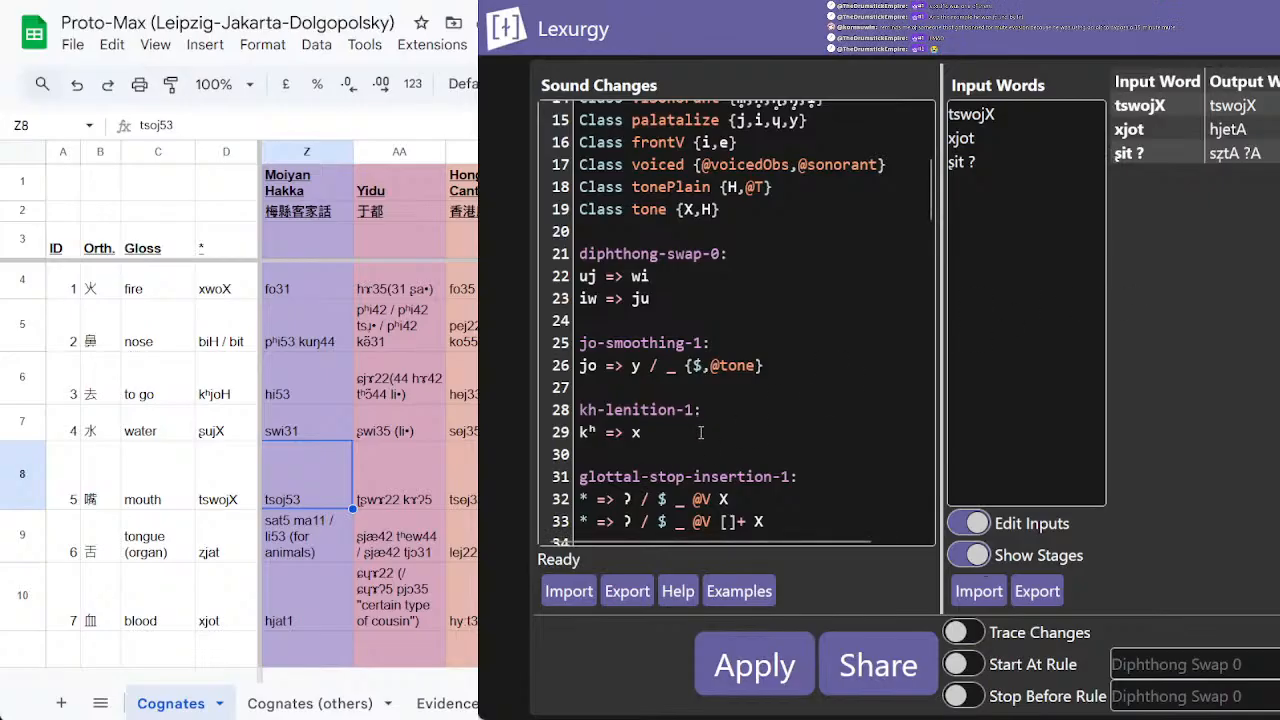
pyautogui.scroll(-3, 701, 432)
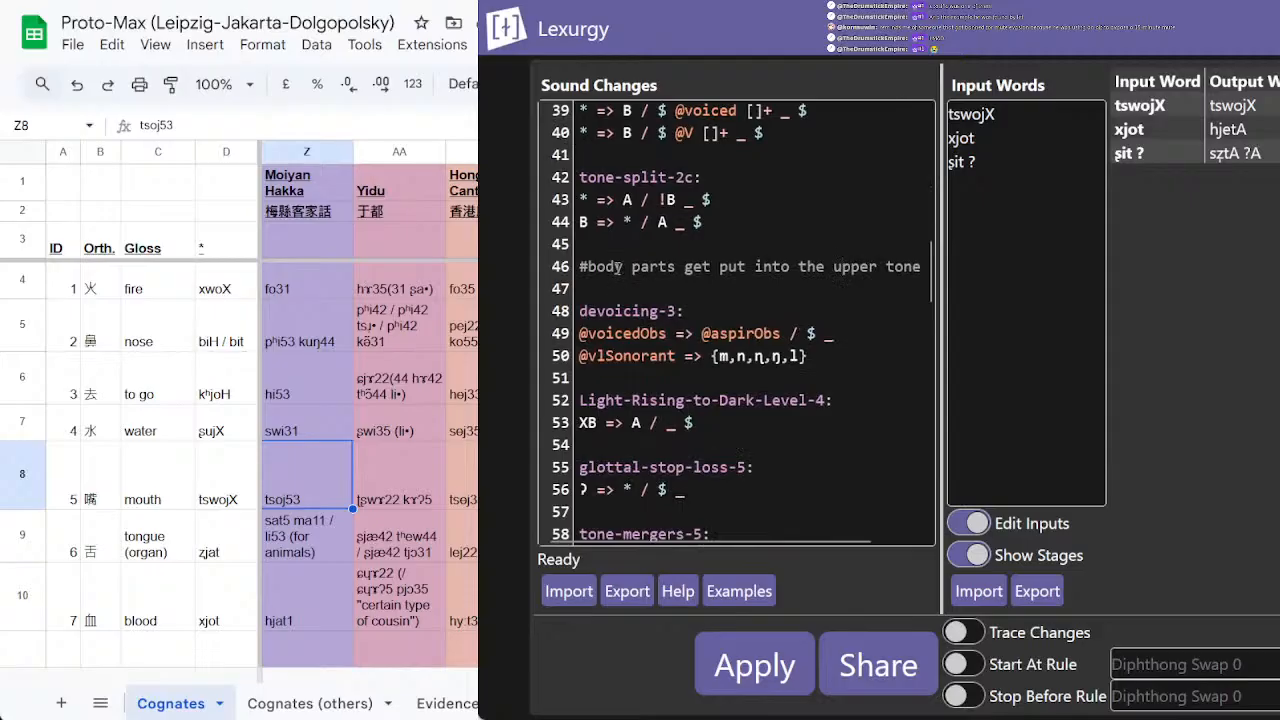
pyautogui.moveTo(579, 267); pyautogui.dragTo(942, 266)
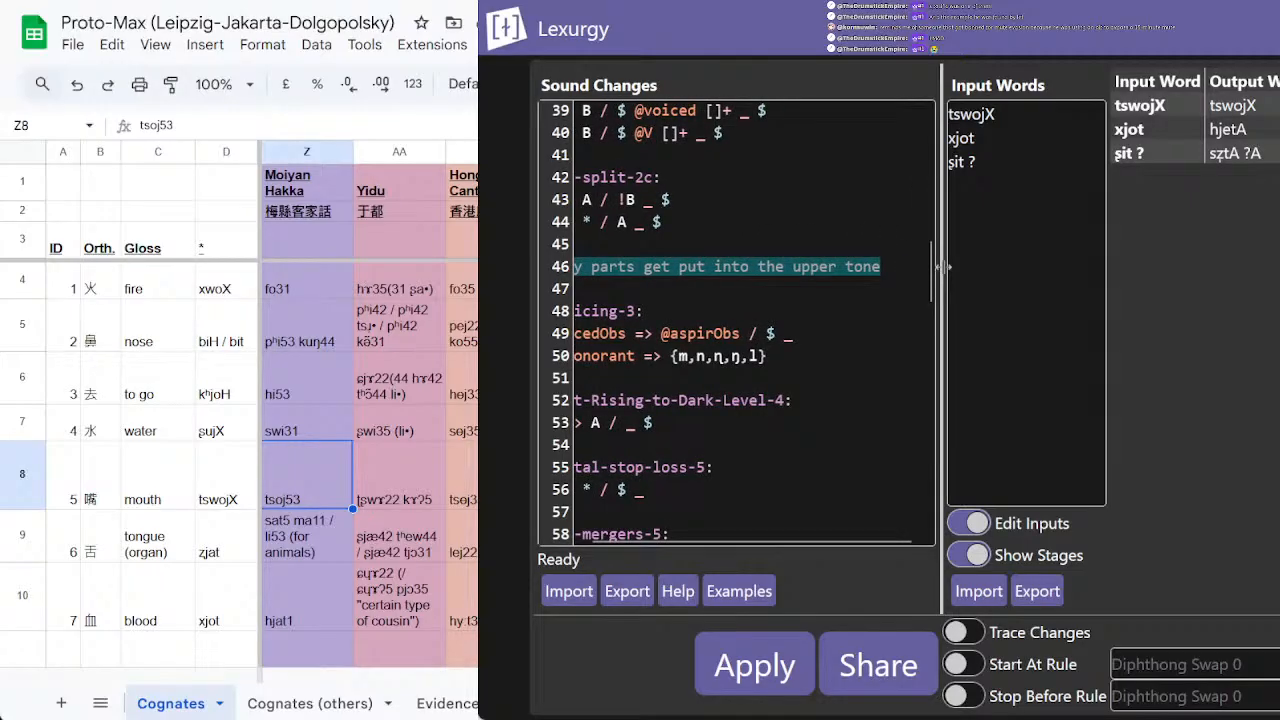
pyautogui.click(914, 267)
pyautogui.press('Home')
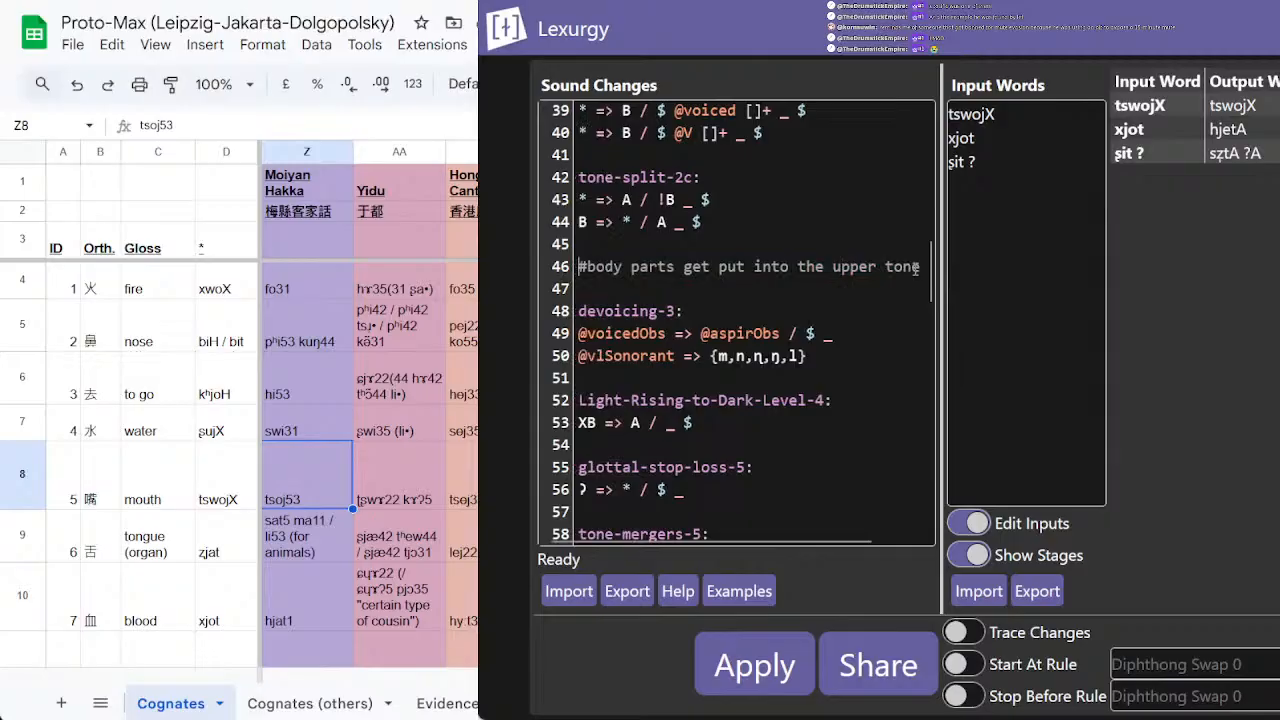
pyautogui.scroll(10, 766, 312)
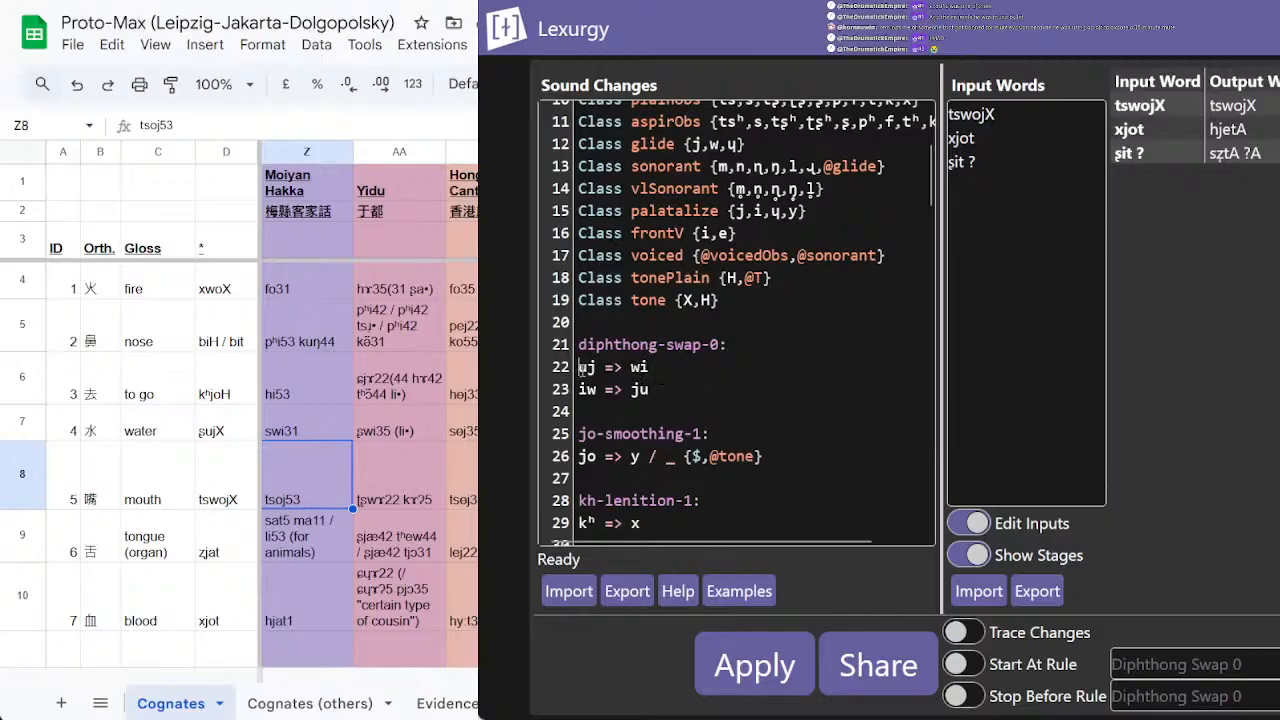
pyautogui.moveTo(578, 366); pyautogui.dragTo(676, 400)
pyautogui.click(676, 400)
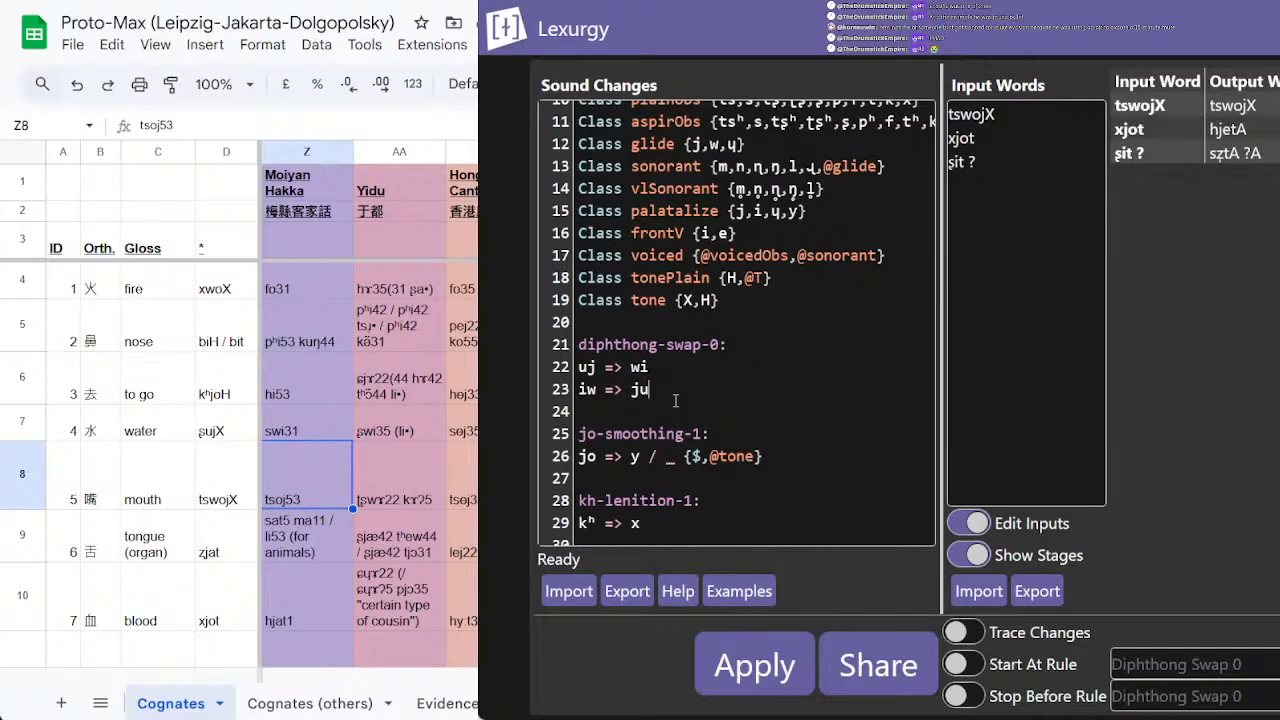
# Step: Search the cognates sheet for "wi" and go to the Moiyan Hakka form for "water"
pyautogui.click(337, 369)
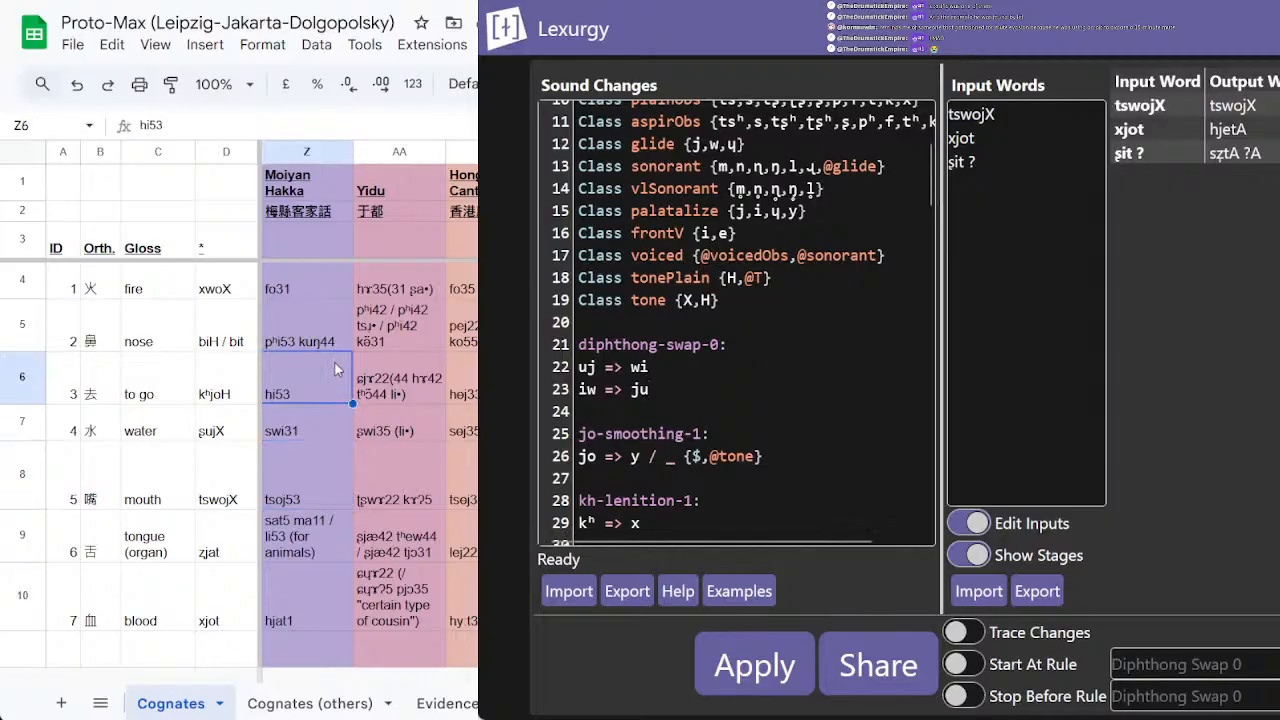
pyautogui.scroll(-5, 337, 369)
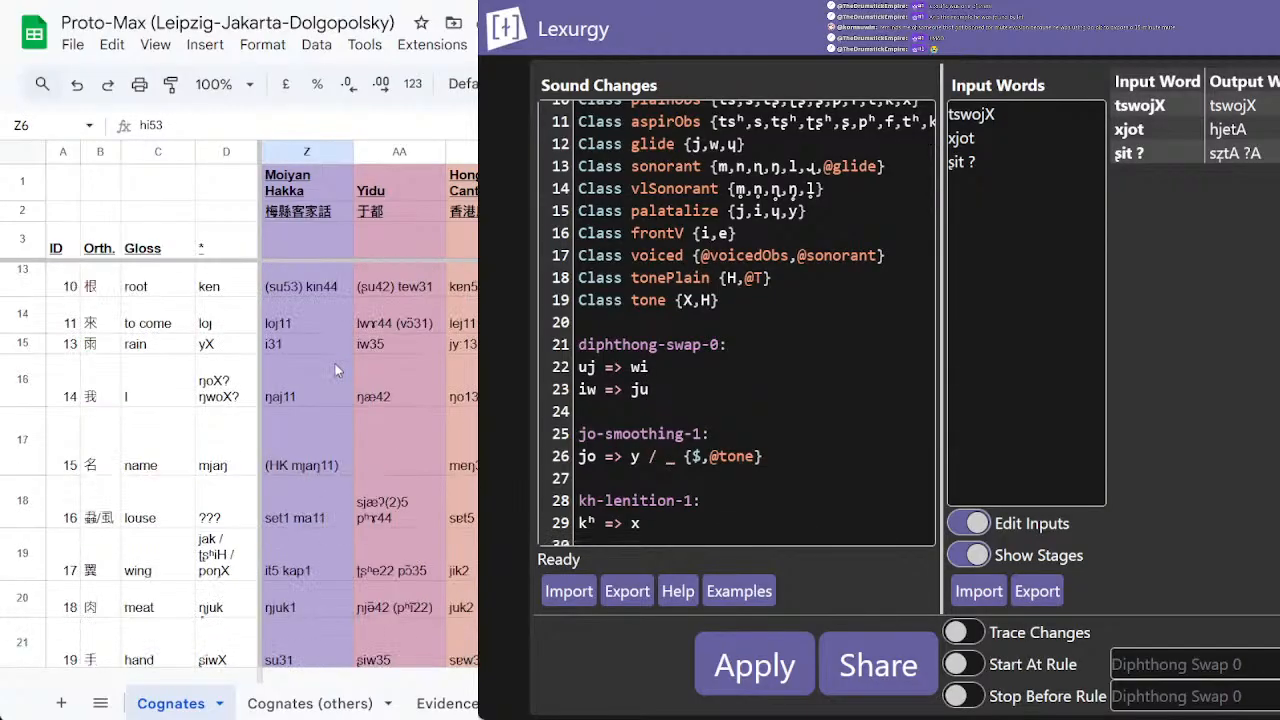
pyautogui.scroll(4, 352, 396)
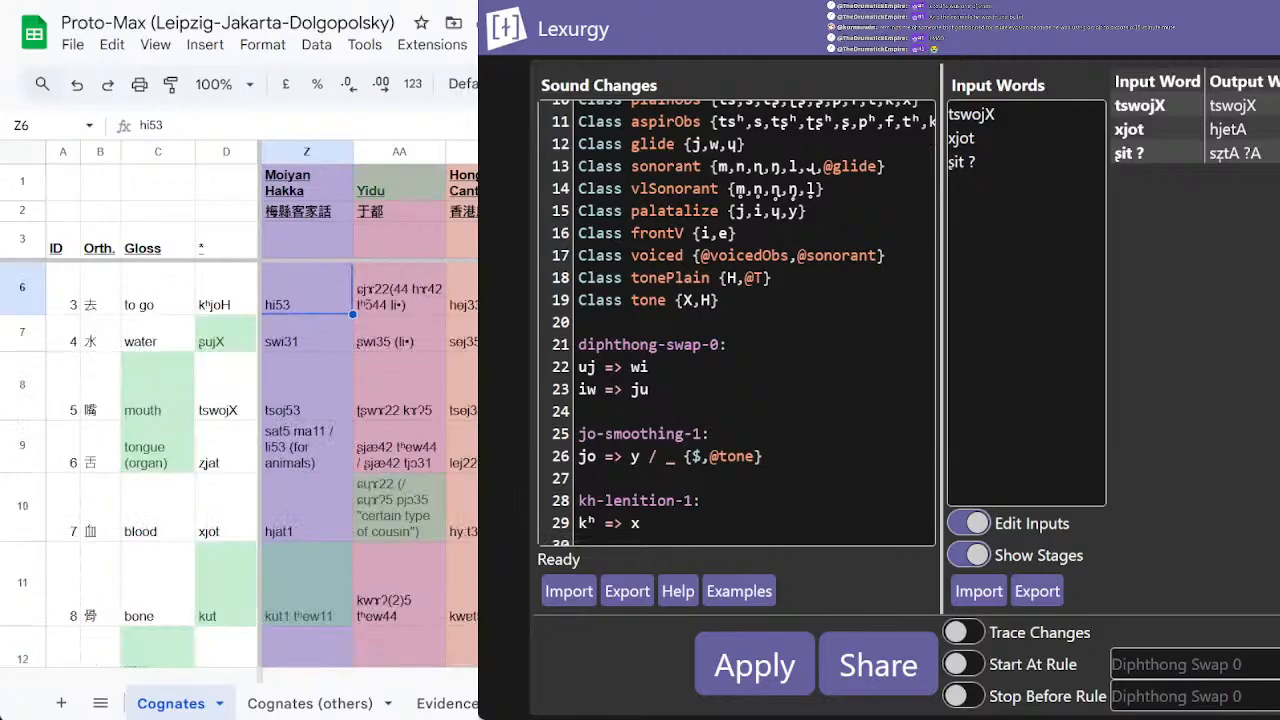
pyautogui.write('wi213')
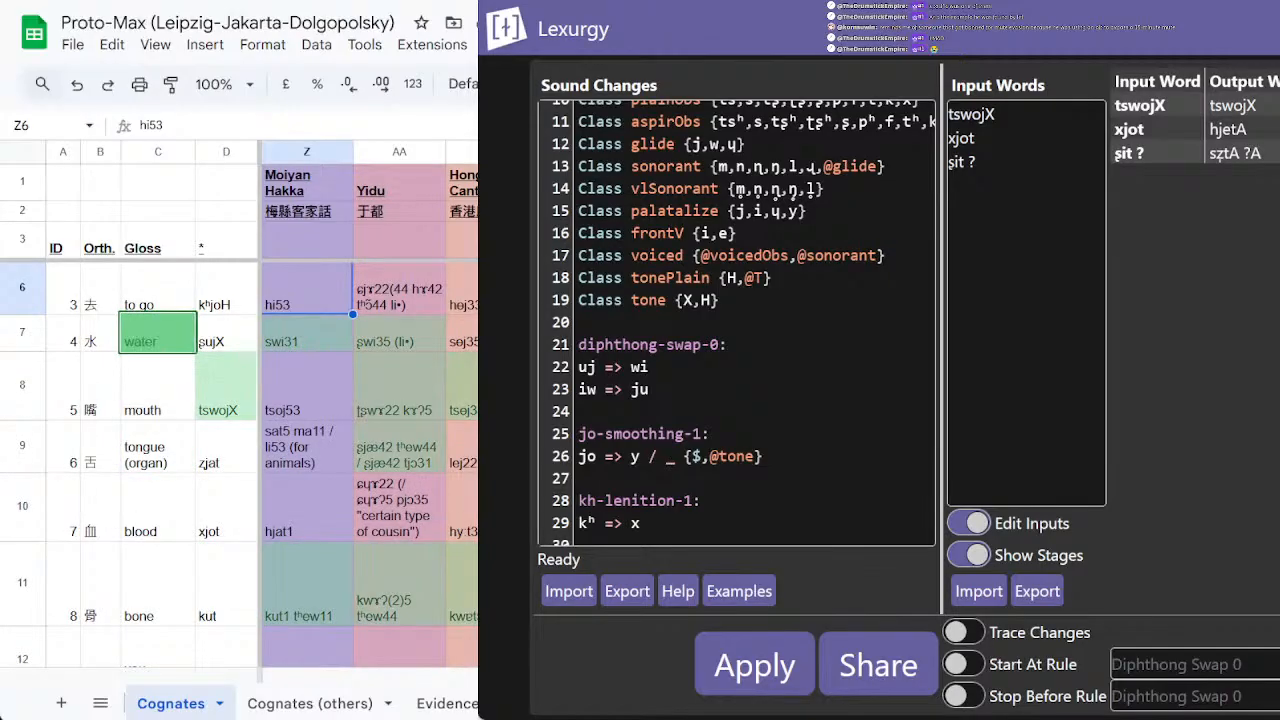
pyautogui.click(655, 160)
pyautogui.click(655, 165)
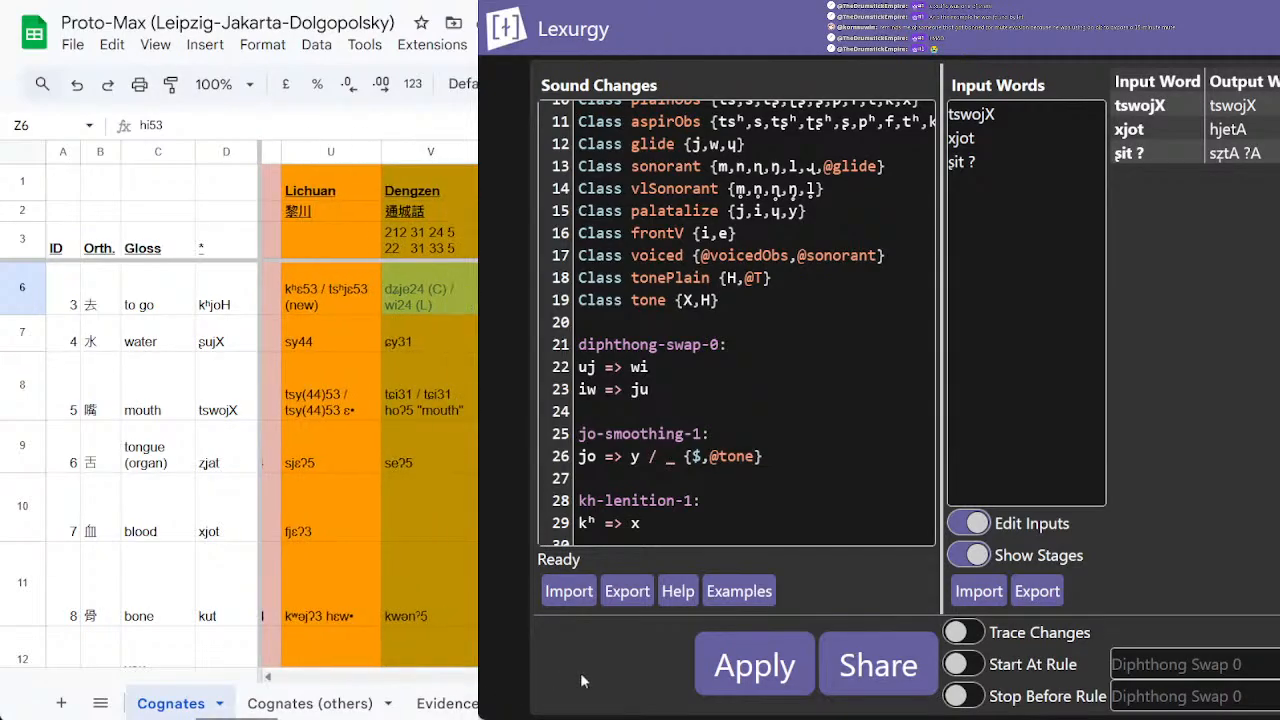
pyautogui.press('Return')
pyautogui.click(371, 341)
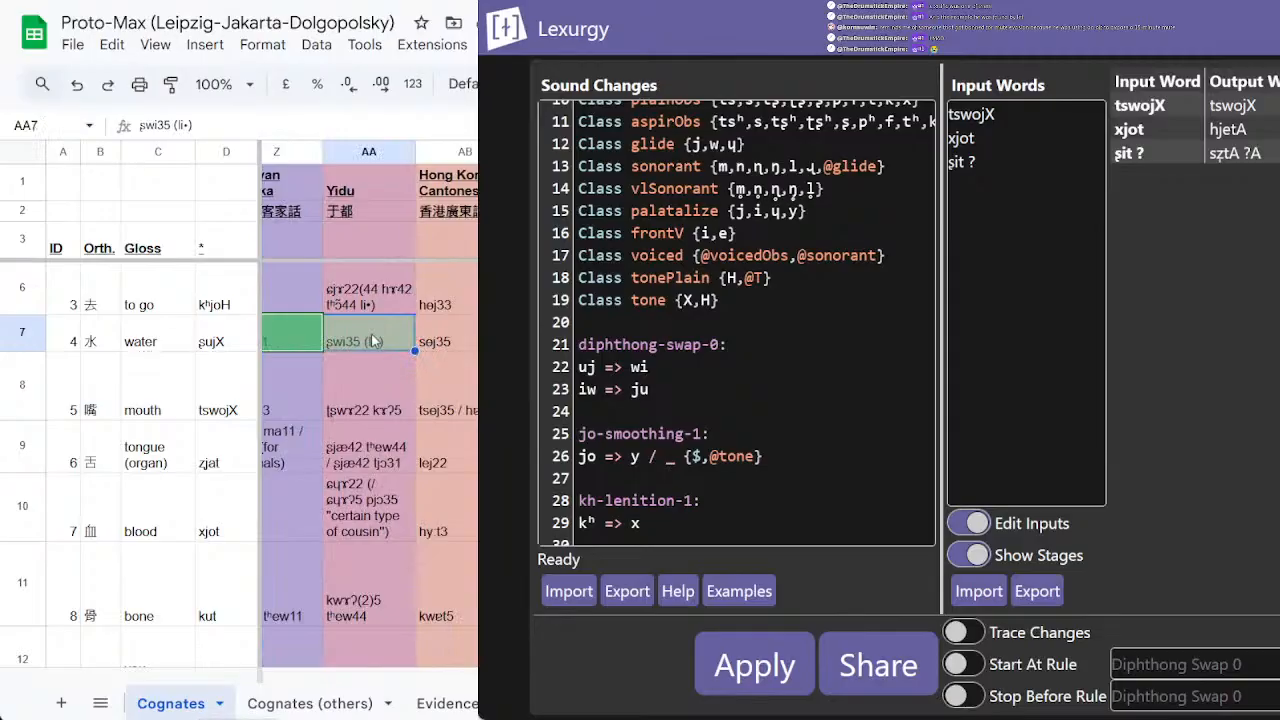
pyautogui.press('Left')
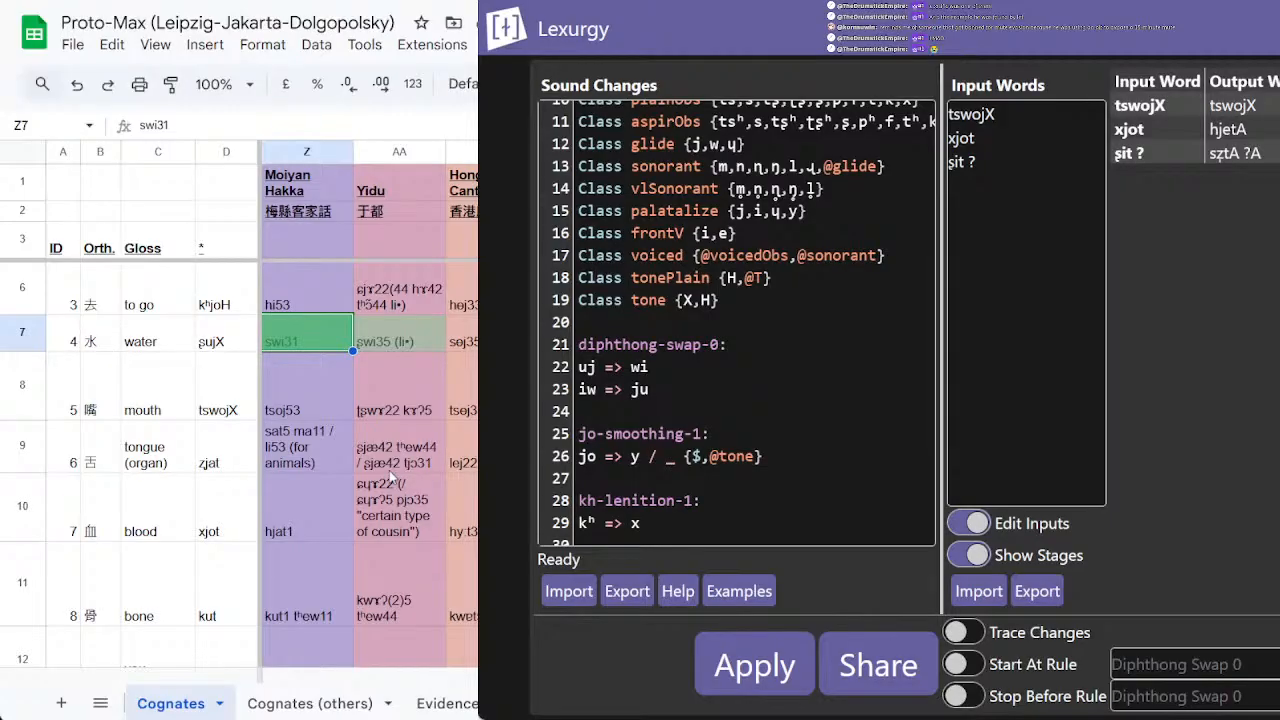
# Step: Try respelling the Moiyan Hakka form for "water" as sui31
pyautogui.scroll(-10, 762, 272)
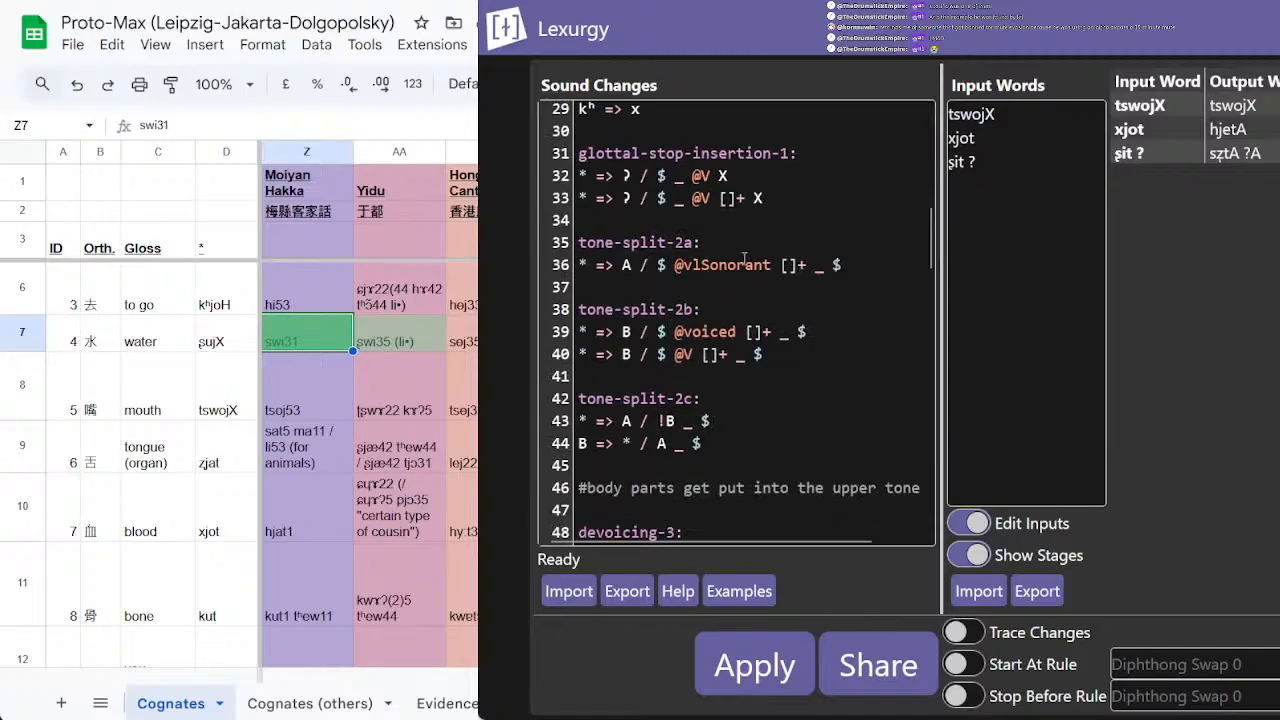
pyautogui.scroll(10, 745, 261)
pyautogui.scroll(2, 745, 261)
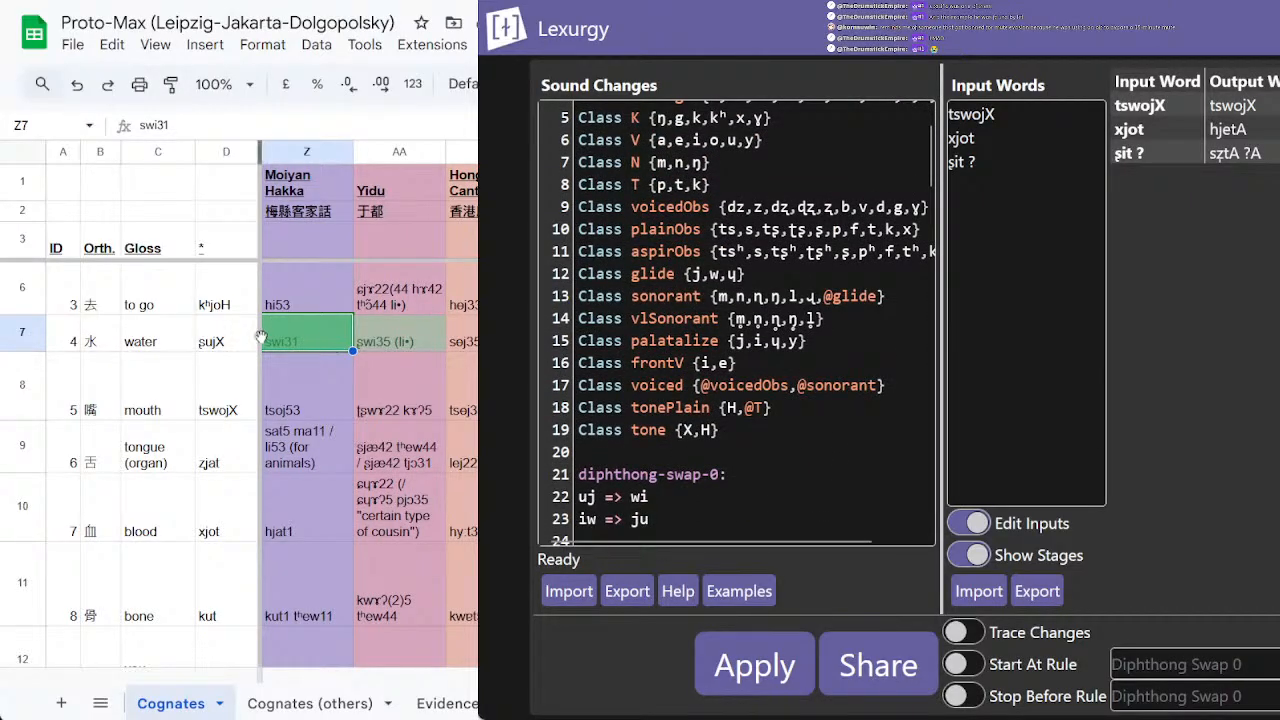
pyautogui.doubleClick(316, 343)
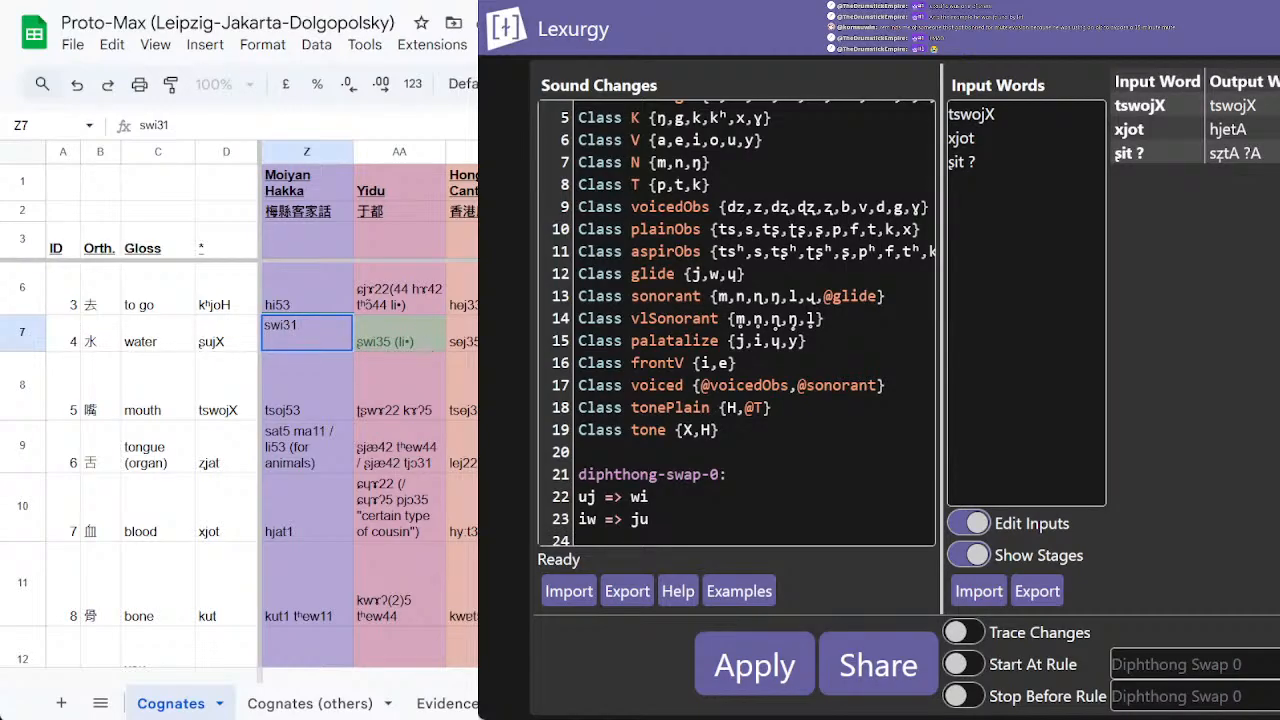
pyautogui.write('sui')
pyautogui.write('31')
pyautogui.press('Left')
pyautogui.press('Left')
pyautogui.press('Delete')
pyautogui.press('Delete')
pyautogui.press('Delete')
pyautogui.press('Delete')
pyautogui.press('Delete')
pyautogui.press('Delete')
pyautogui.press('Return')
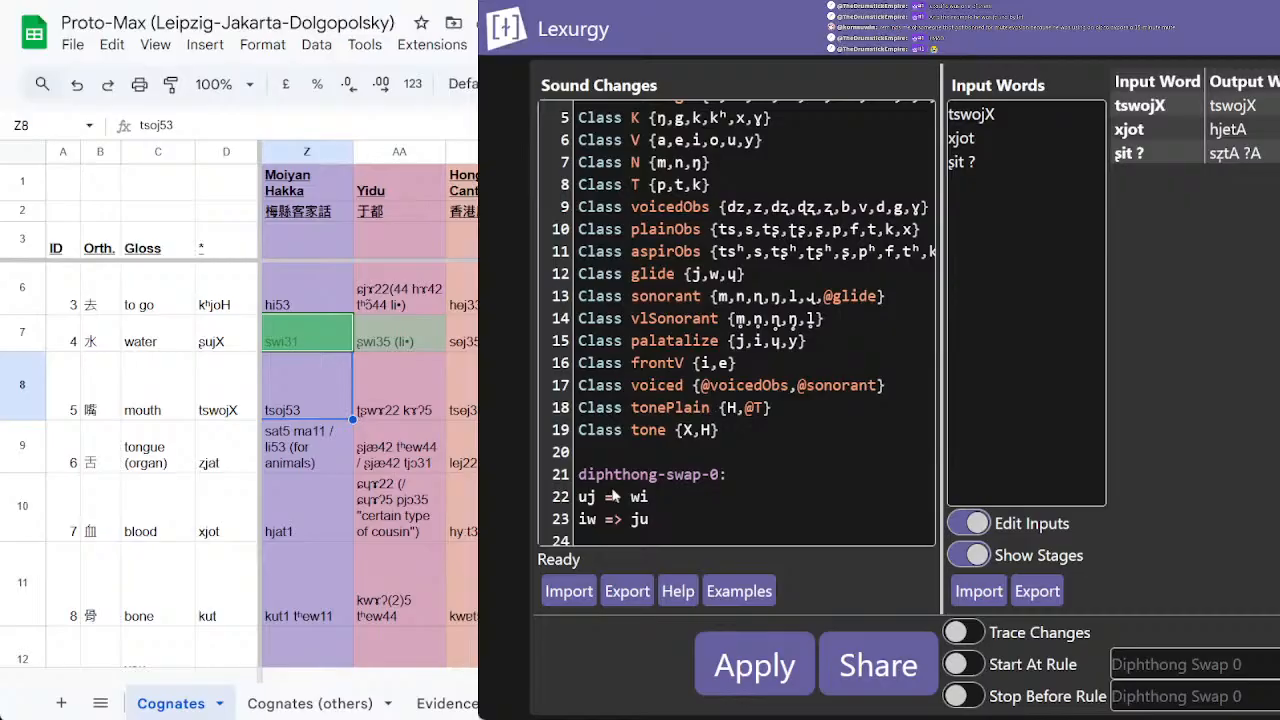
# Step: Check the "wi" in the Moiyan Hakka form for "water", and cut the diphthong-swap-0 rule from above jo-smoothing-1 in Lexurgy
pyautogui.doubleClick(304, 341)
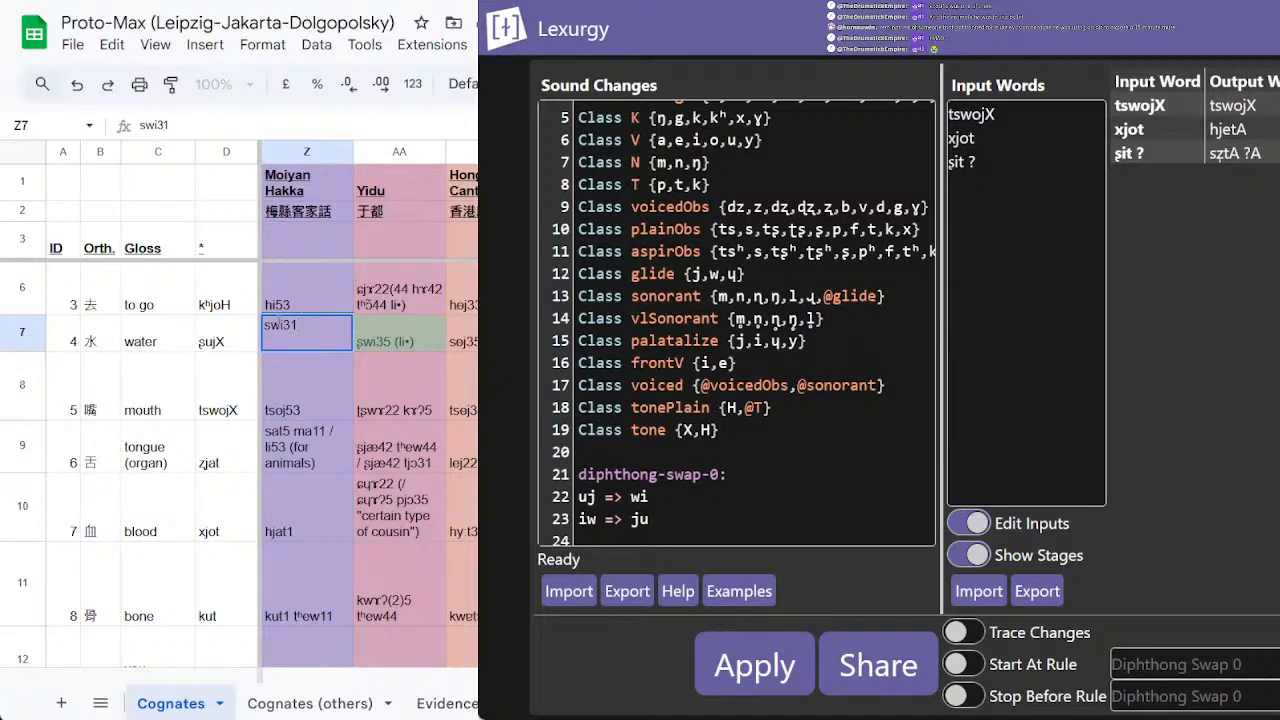
pyautogui.moveTo(272, 326); pyautogui.dragTo(284, 326)
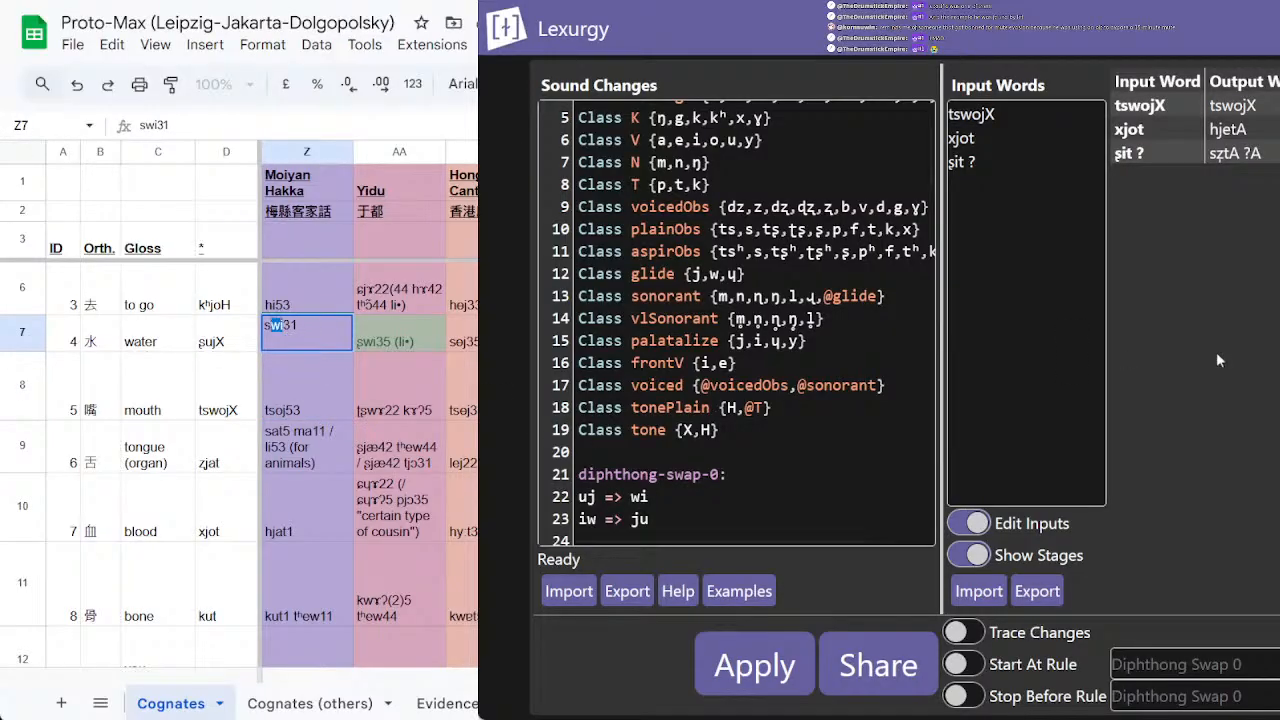
pyautogui.click(873, 381)
pyautogui.scroll(-2, 765, 372)
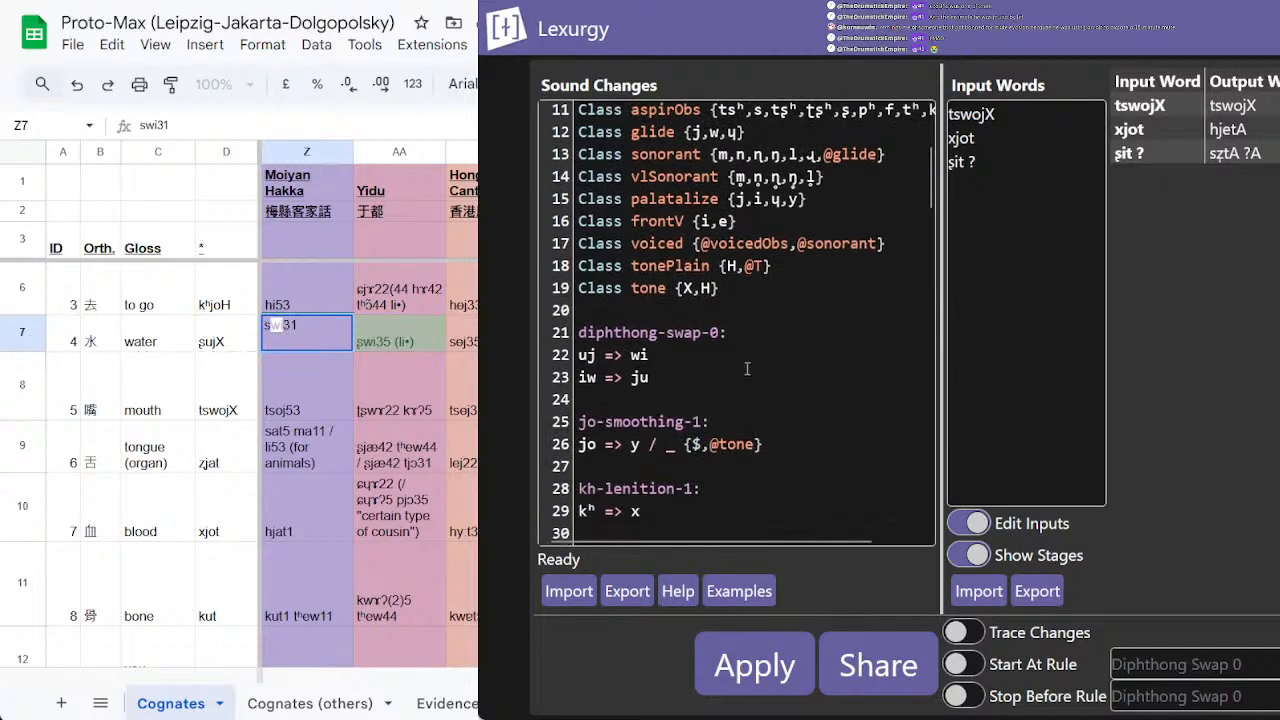
pyautogui.moveTo(576, 293); pyautogui.dragTo(580, 383)
pyautogui.hotkey('ctrl', 'c')
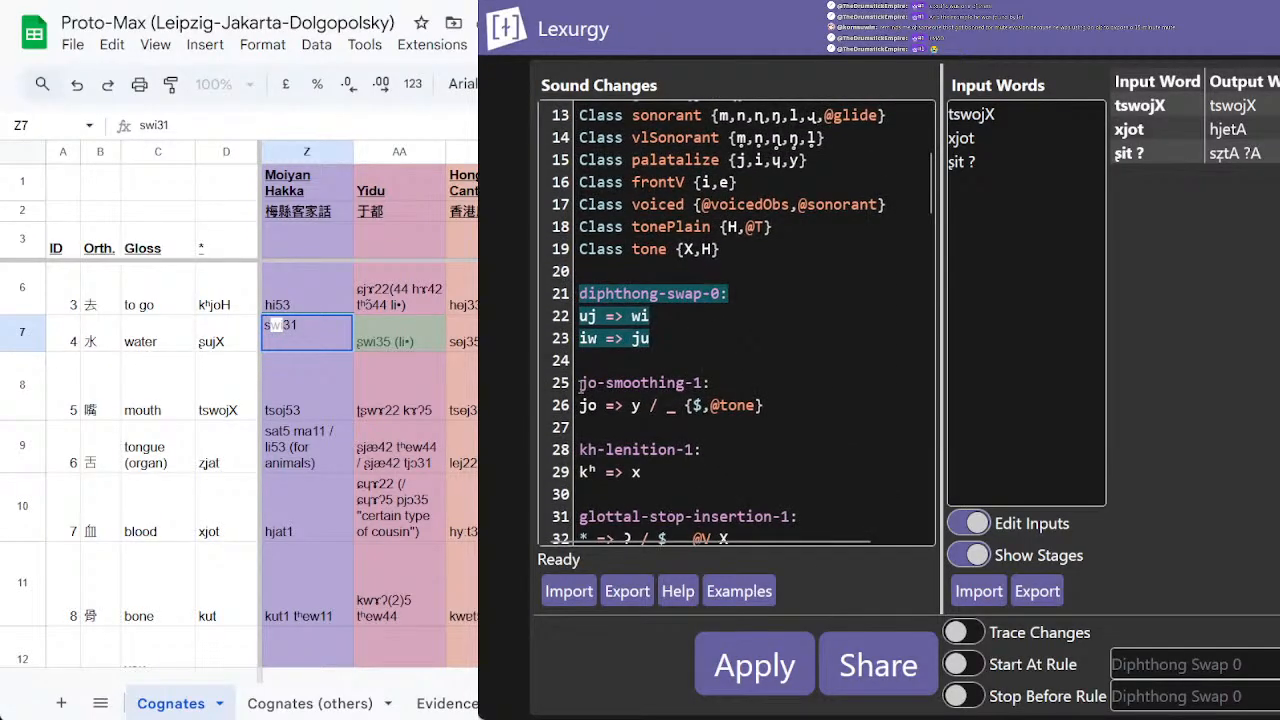
pyautogui.press('BackSpace')
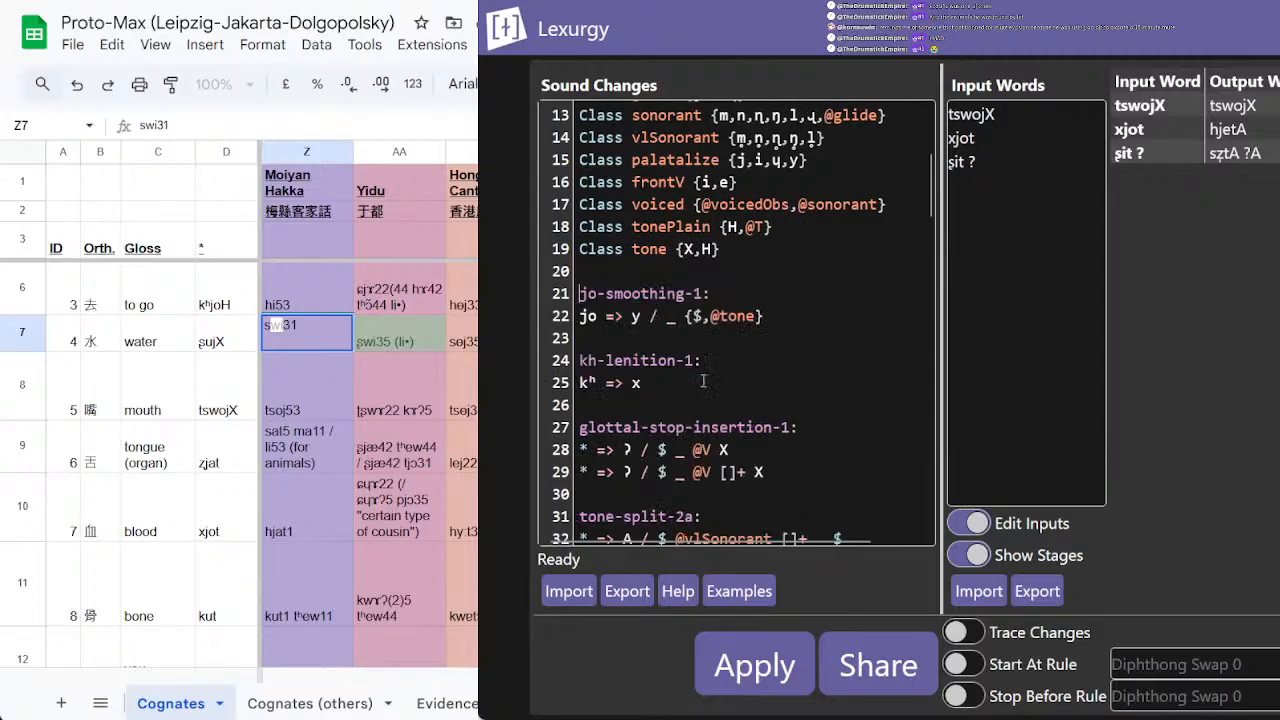
# Step: Paste the cut diphthong-swap rule at the end of the sound changes, below x-to-h-99, without trailing blank lines
pyautogui.scroll(-20, 738, 403)
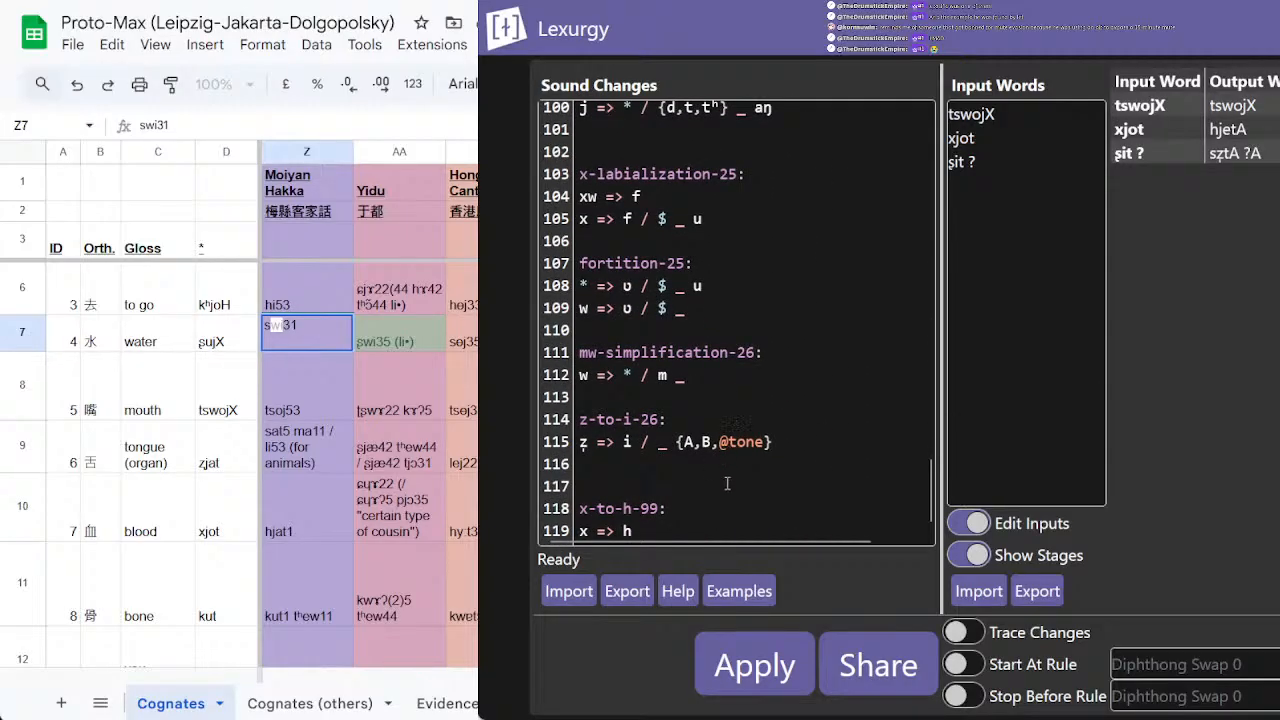
pyautogui.click(715, 528)
pyautogui.press('Return')
pyautogui.press('Return')
pyautogui.hotkey('ctrl', 'v')
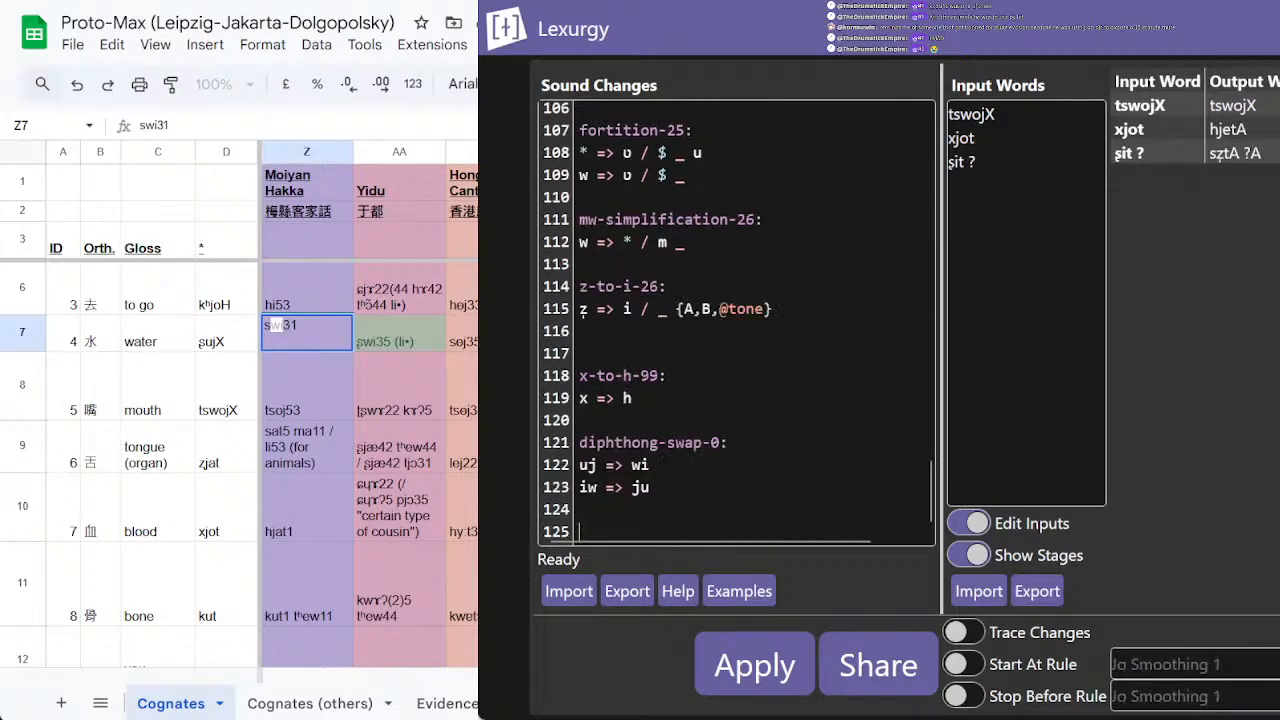
pyautogui.press('BackSpace')
pyautogui.press('BackSpace')
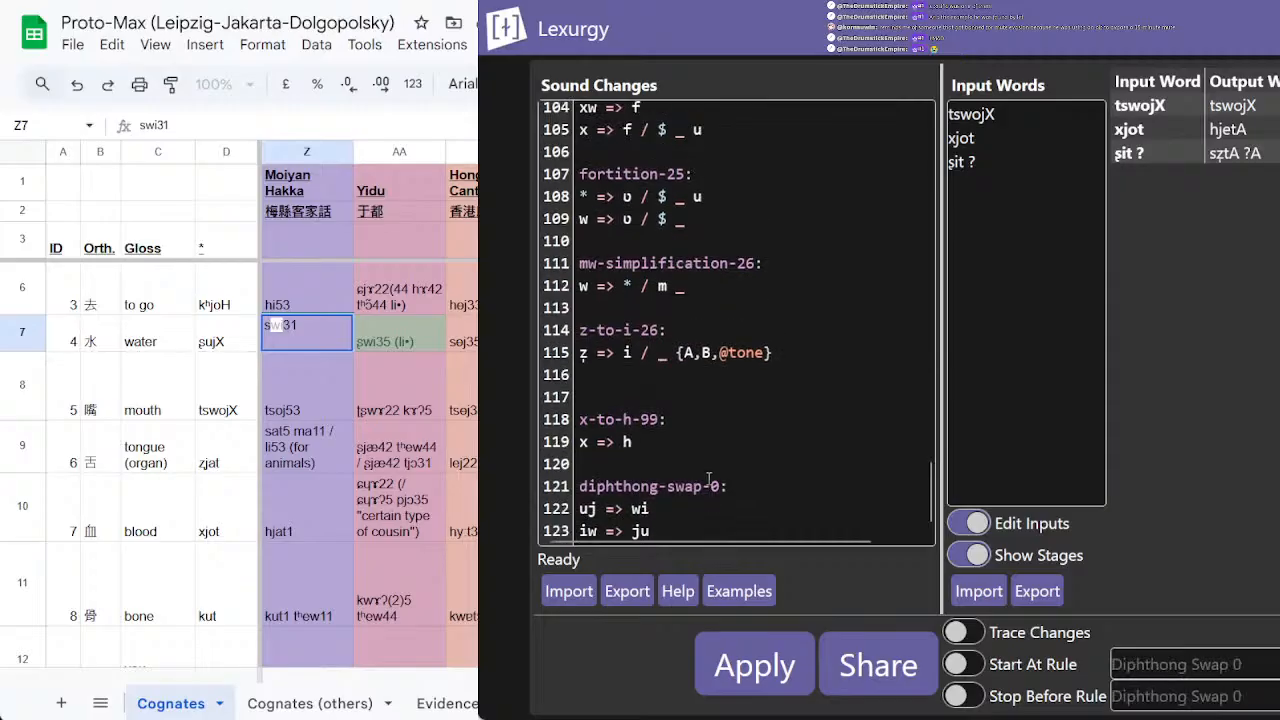
# Step: Rename the moved rule as diphthong-swap-99 and apply the sound changes
pyautogui.doubleClick(716, 486)
pyautogui.write('99')
pyautogui.click(752, 668)
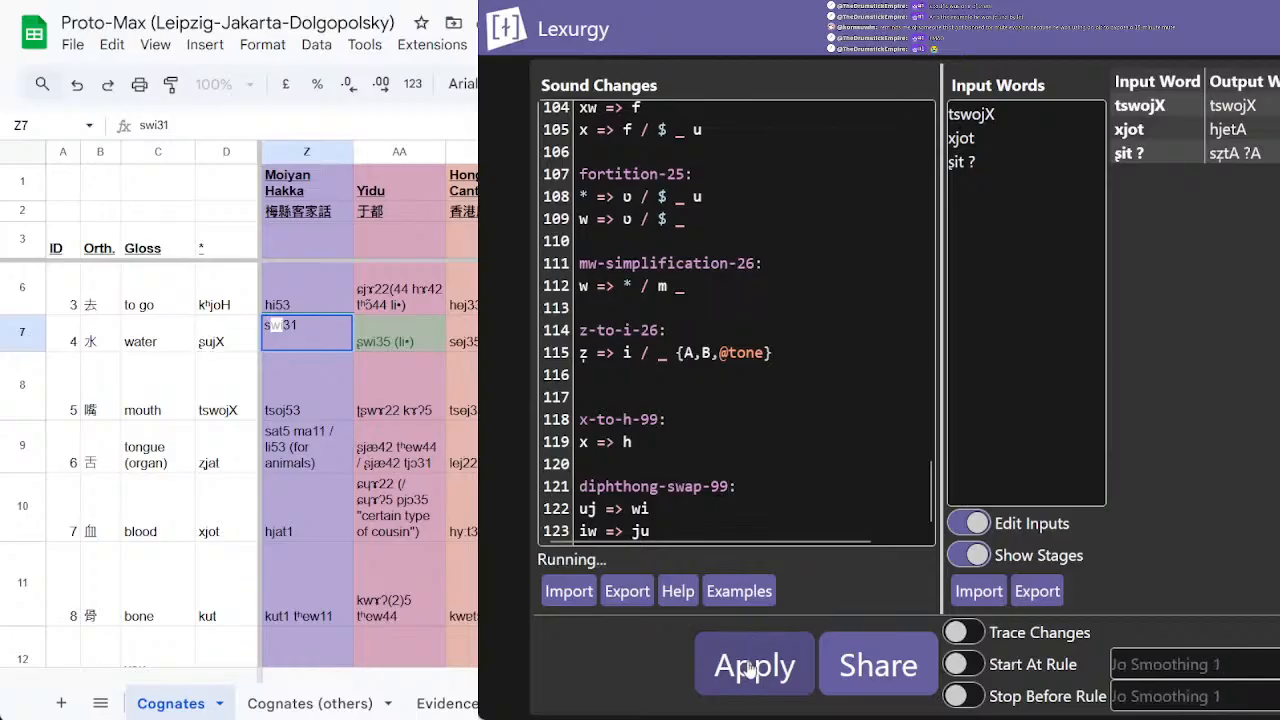
# Step: Add muj as a new input word below ʂit ? and apply the sound changes
pyautogui.click(1016, 220)
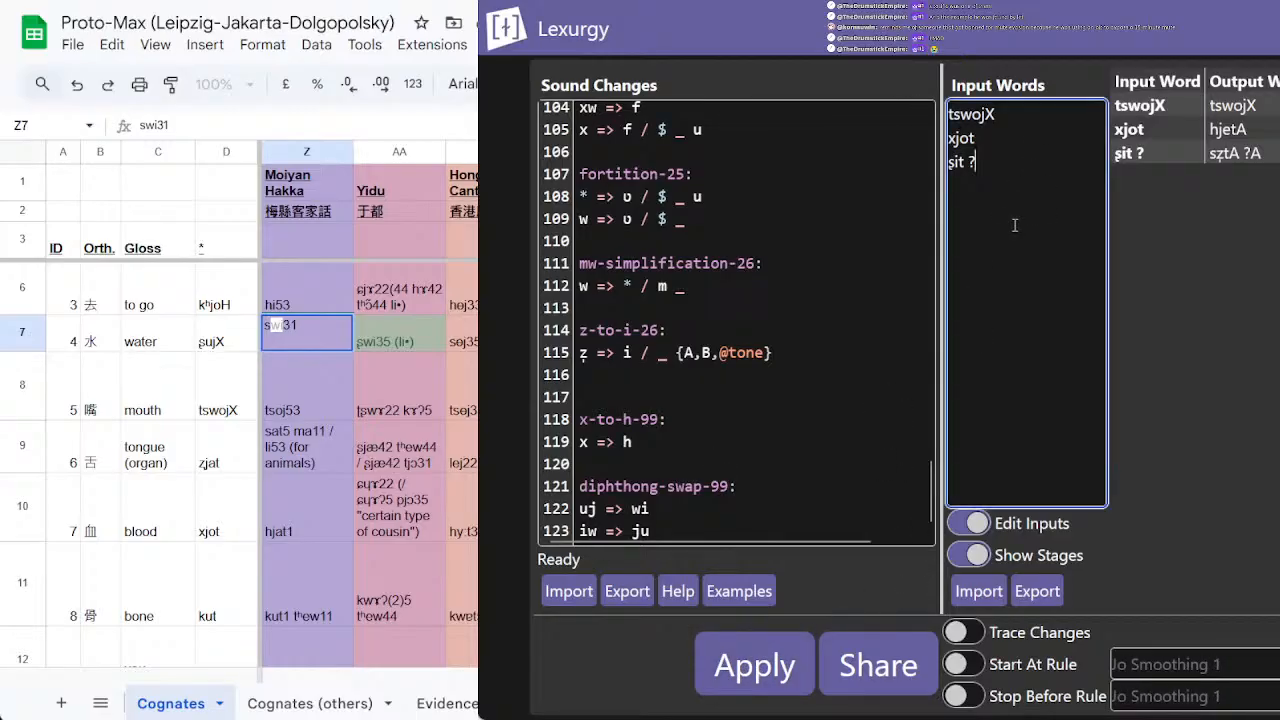
pyautogui.press('Return')
pyautogui.write('muj')
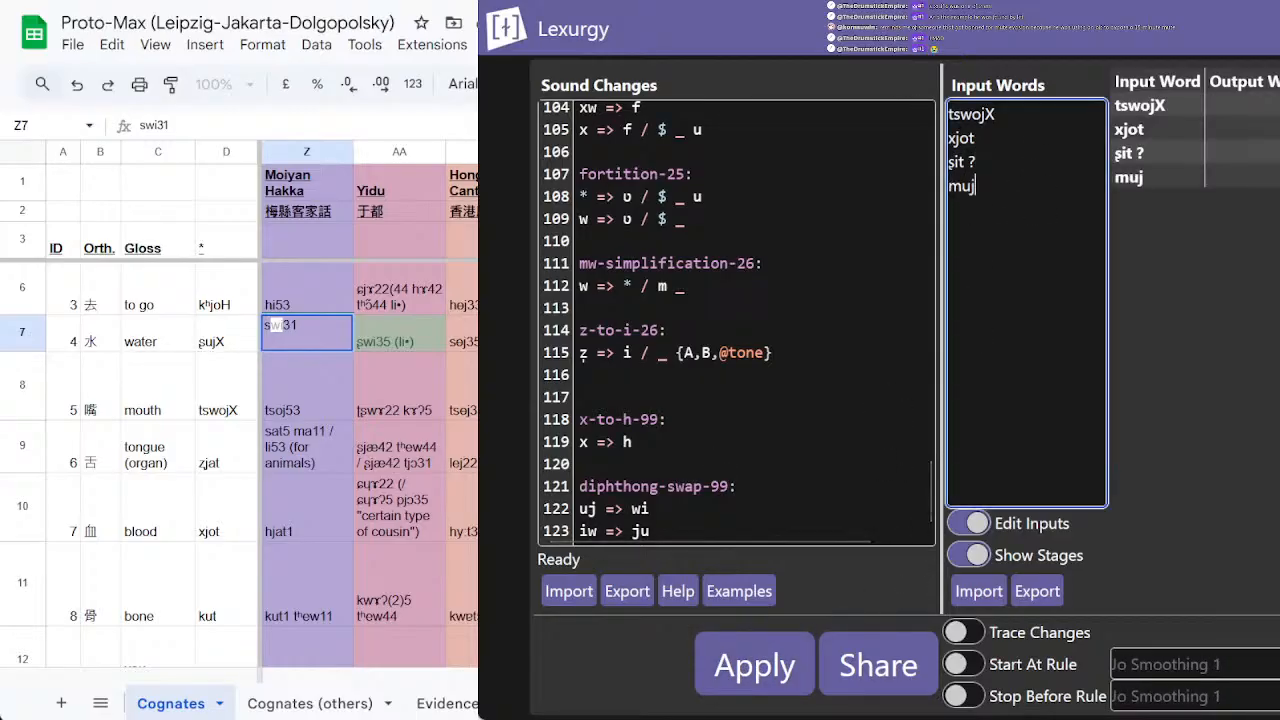
pyautogui.click(804, 650)
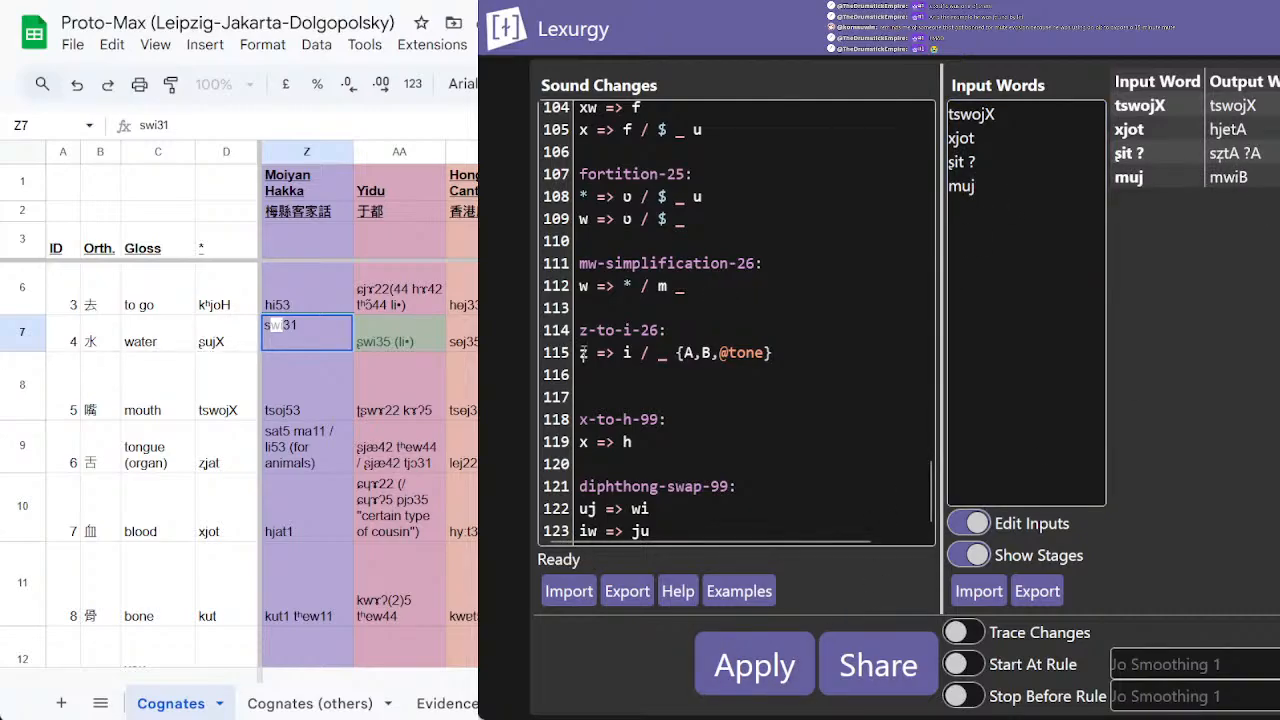
# Step: Review the sound-change rules from z-to-i-26 back to jo-smoothing-1 and down again to diphthong-swap-99
pyautogui.scroll(4, 734, 340)
pyautogui.scroll(5, 734, 340)
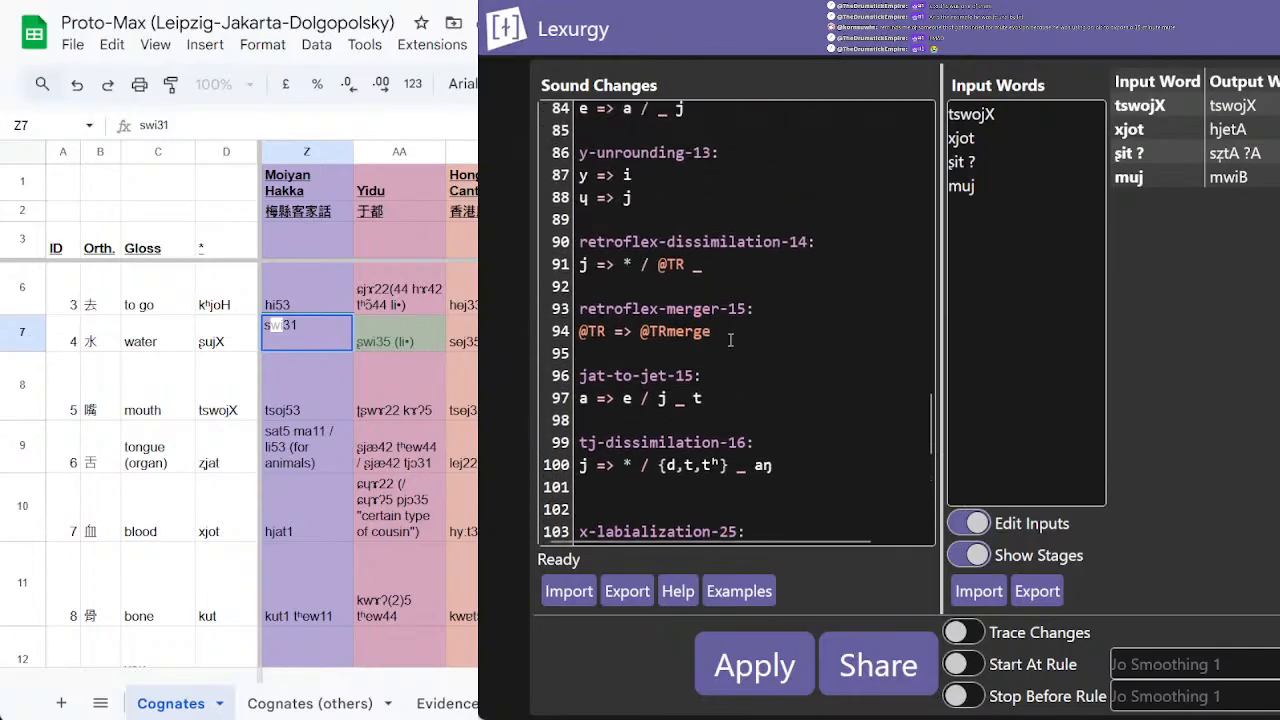
pyautogui.scroll(4, 727, 345)
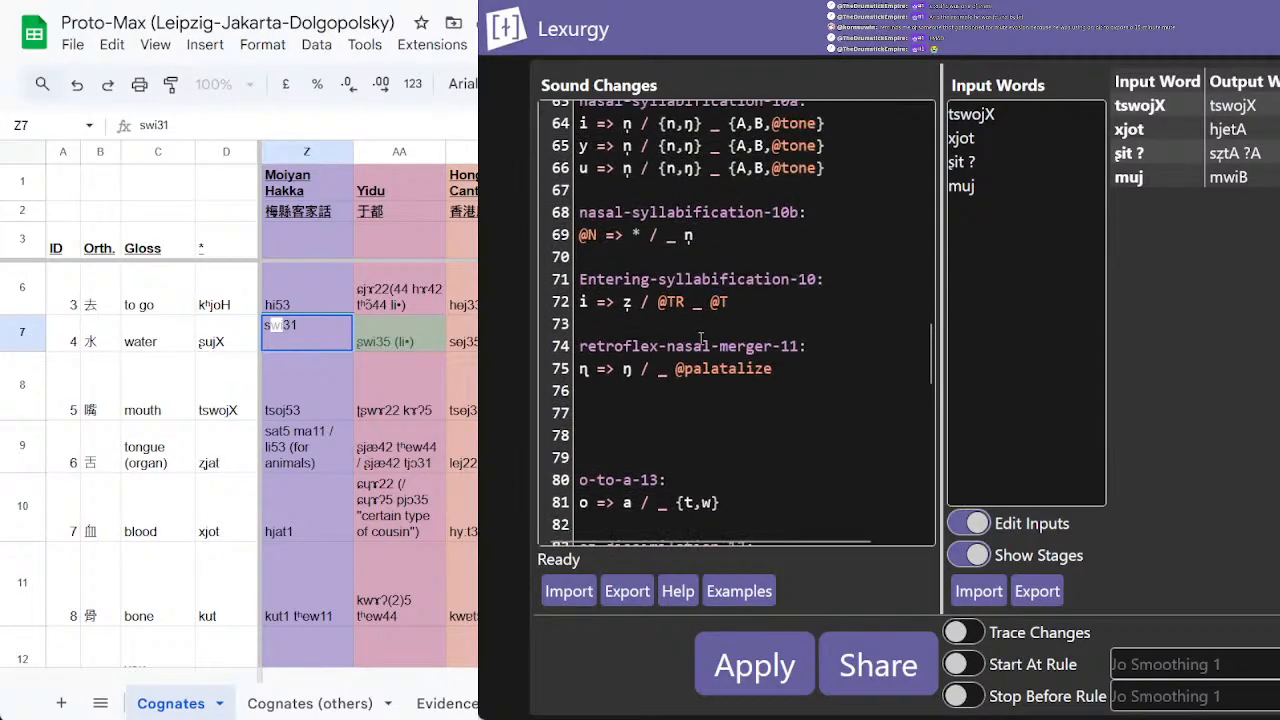
pyautogui.scroll(4, 701, 338)
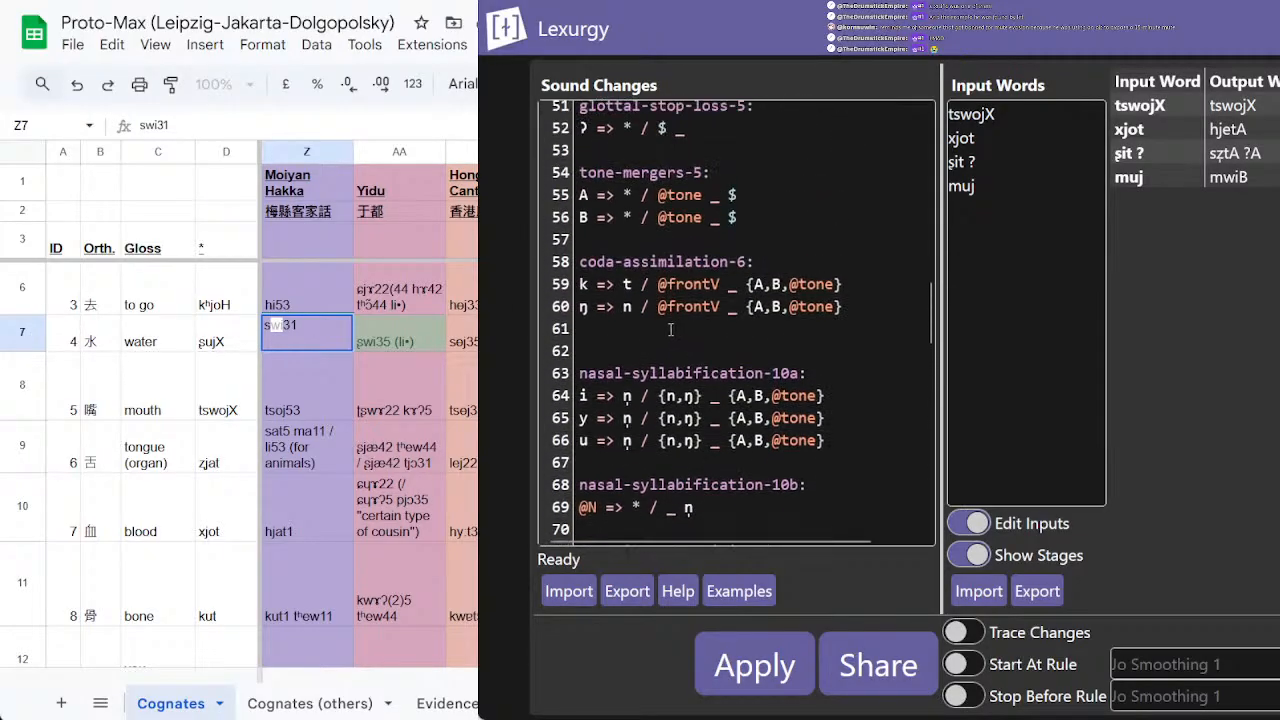
pyautogui.scroll(3, 669, 330)
pyautogui.scroll(5, 669, 330)
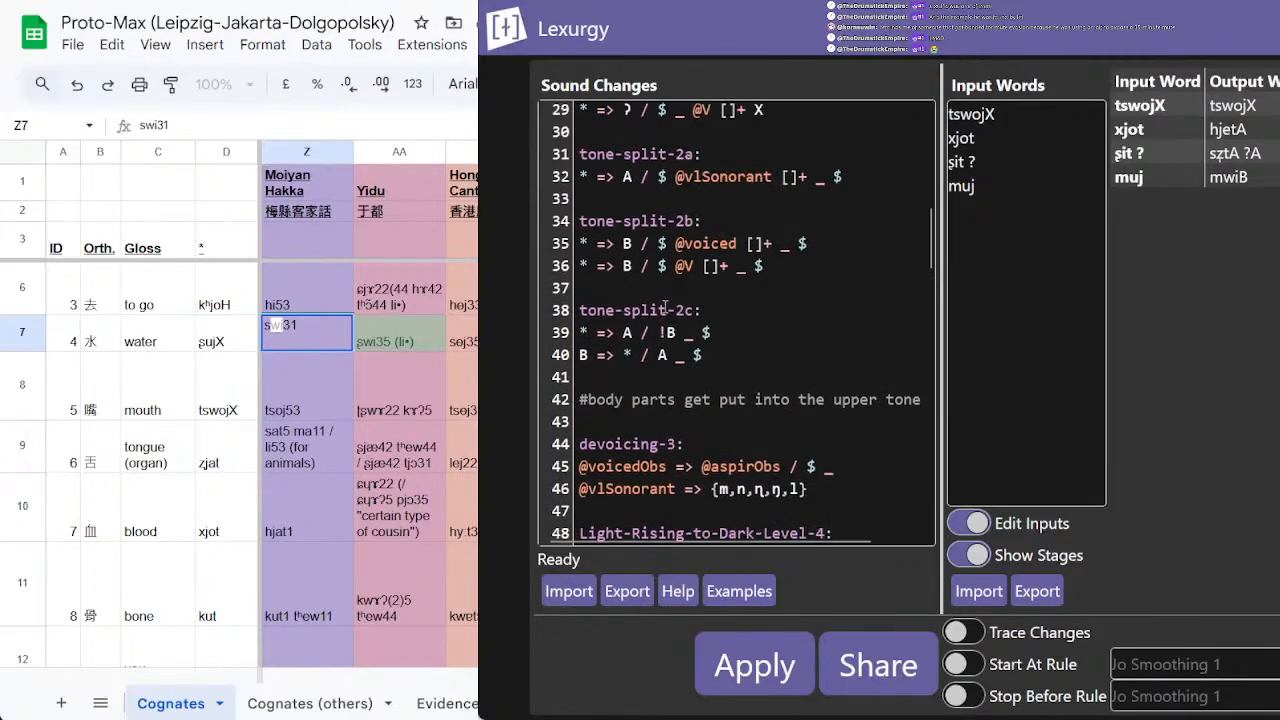
pyautogui.scroll(-8, 665, 305)
pyautogui.scroll(13, 665, 305)
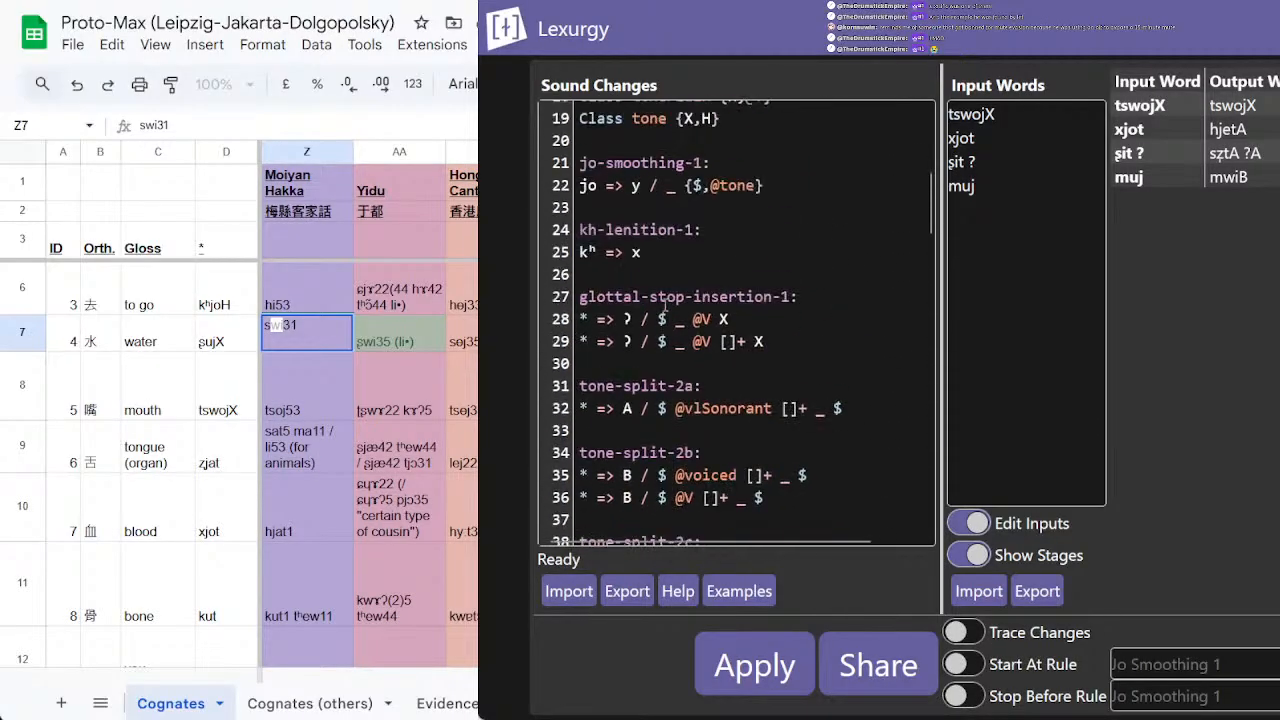
pyautogui.scroll(-20, 665, 305)
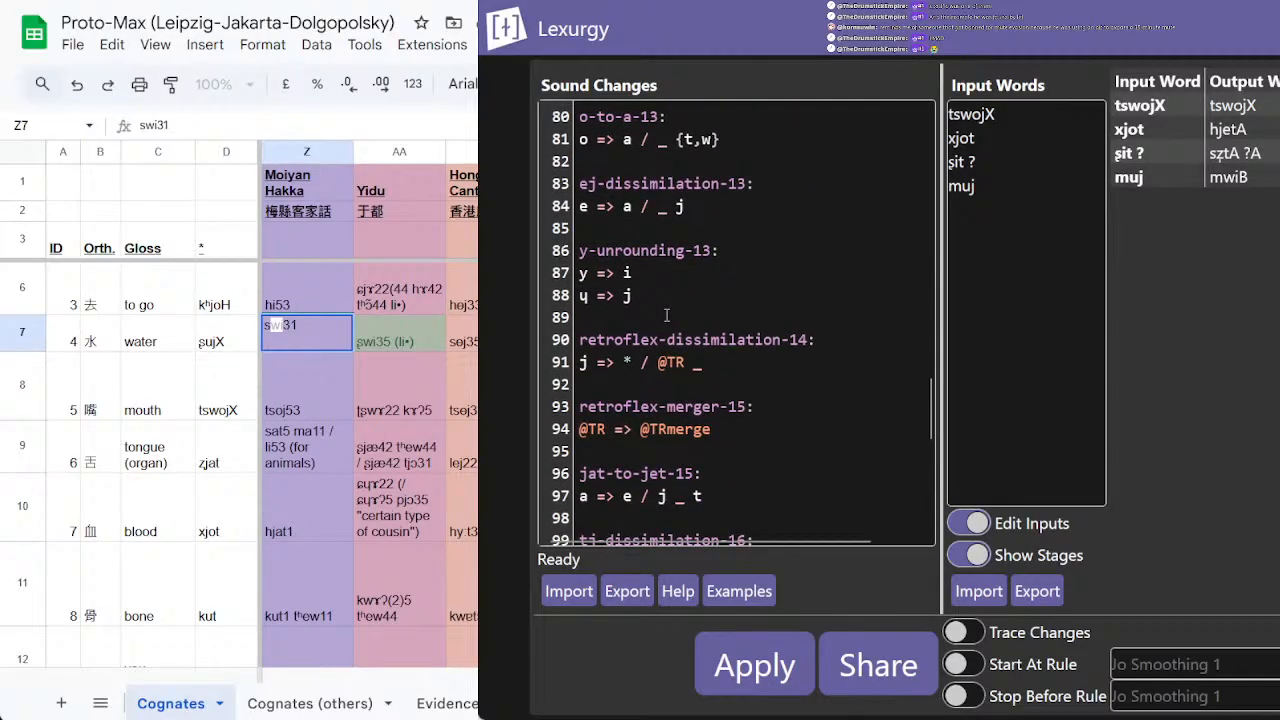
pyautogui.scroll(-5, 666, 315)
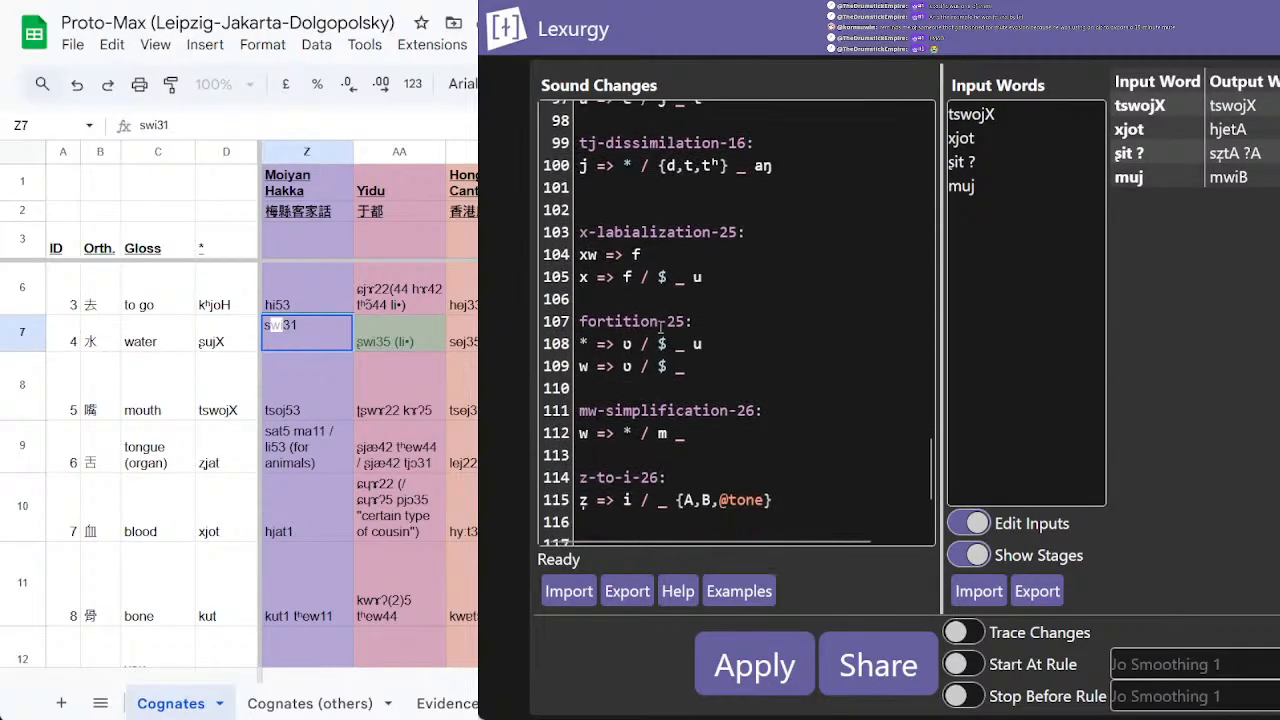
pyautogui.scroll(-2, 661, 327)
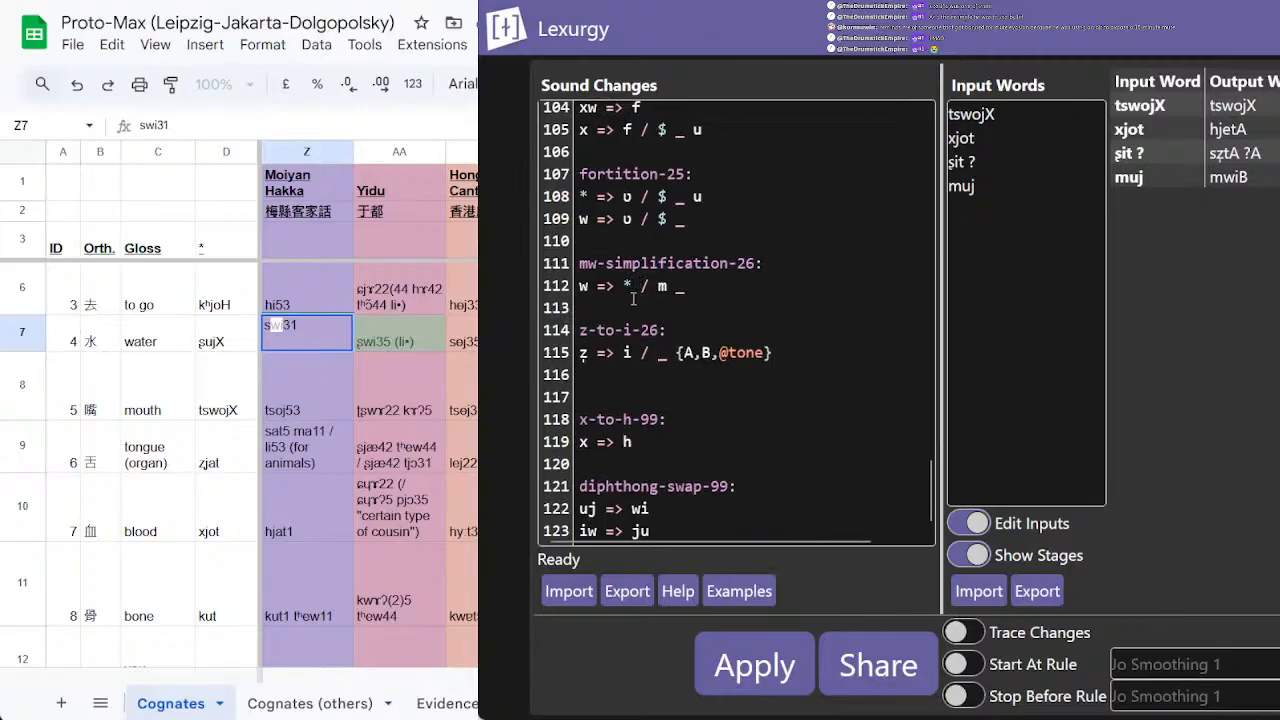
pyautogui.click(598, 263)
pyautogui.moveTo(589, 286); pyautogui.dragTo(579, 289)
pyautogui.write('uj')
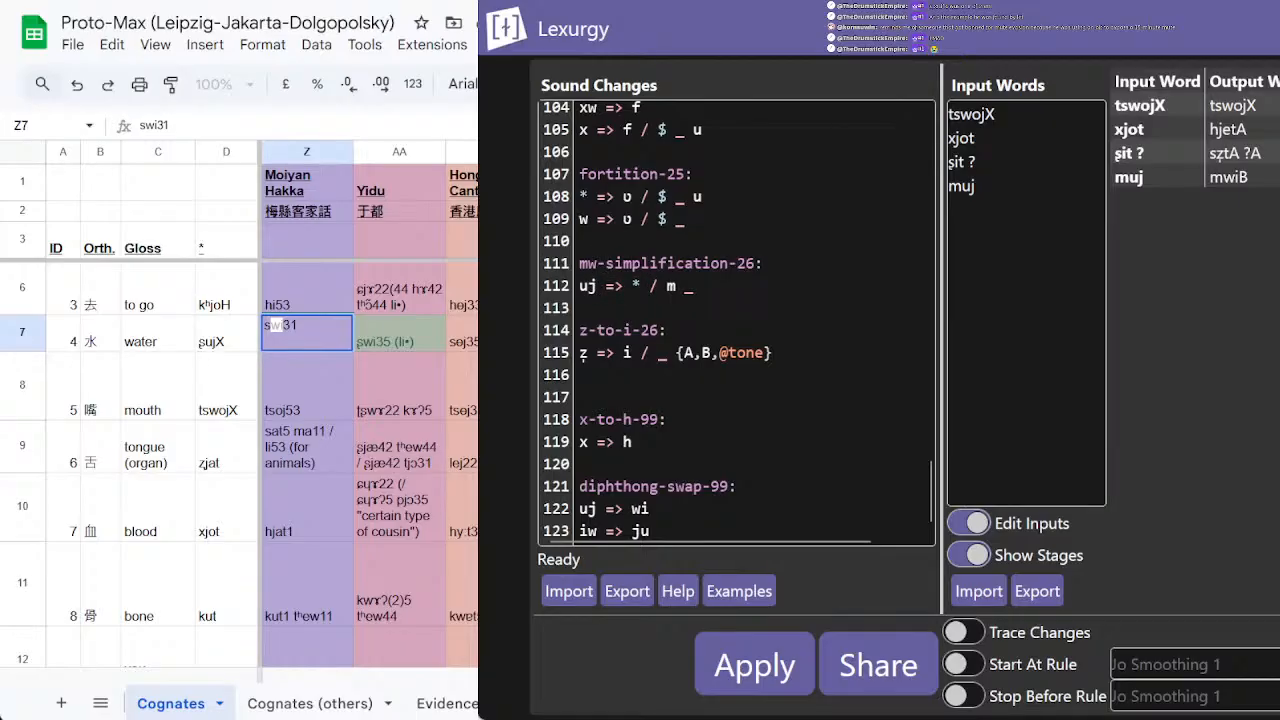
pyautogui.click(636, 286)
pyautogui.press('BackSpace')
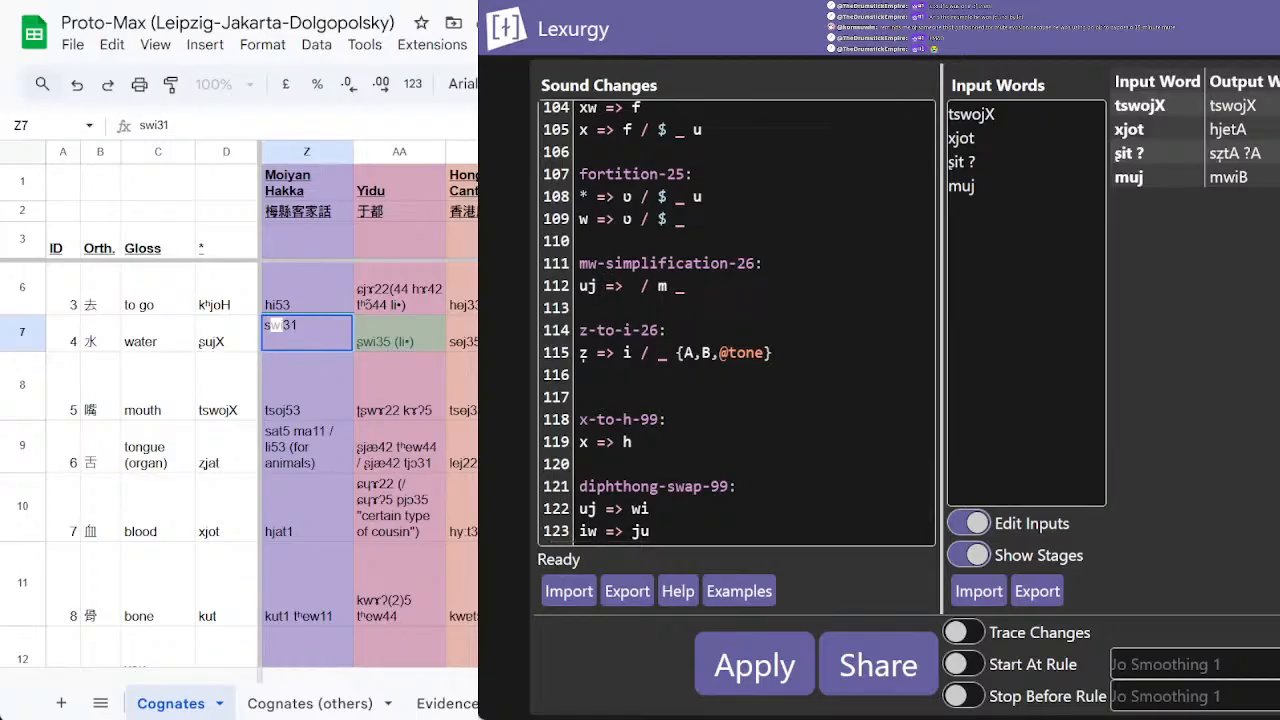
pyautogui.write('i')
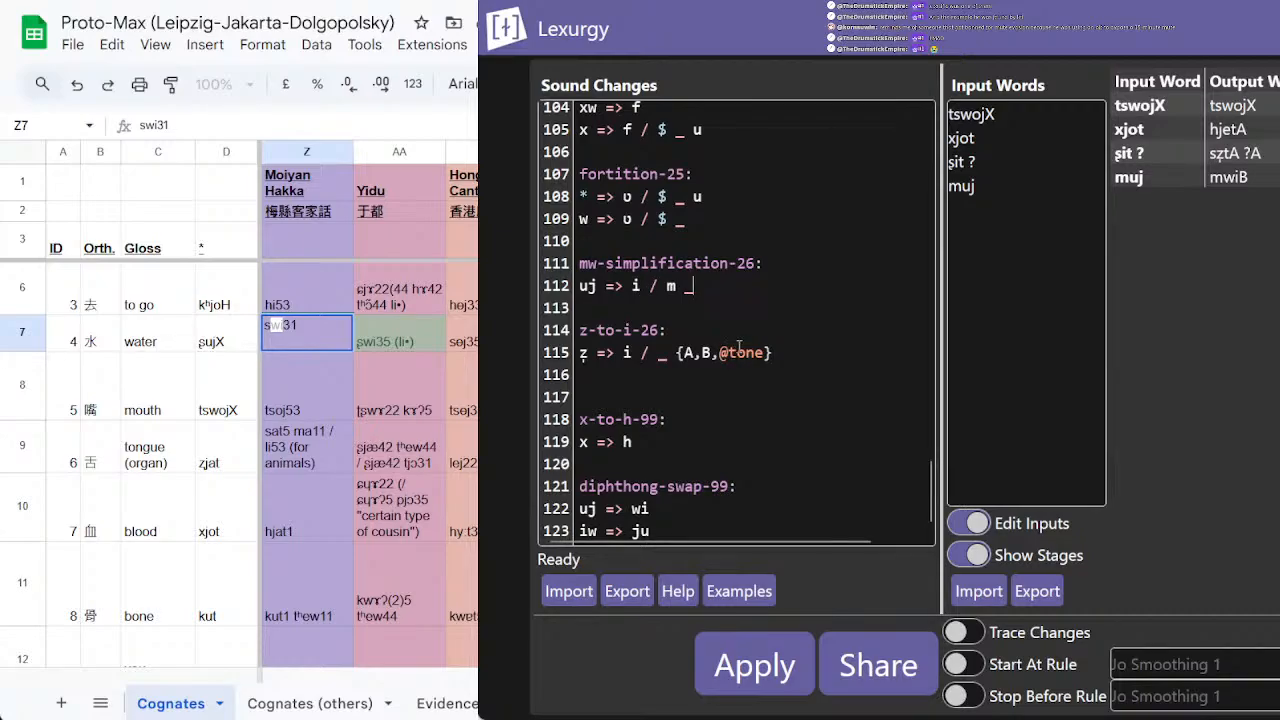
pyautogui.write(' / m _ {A,')
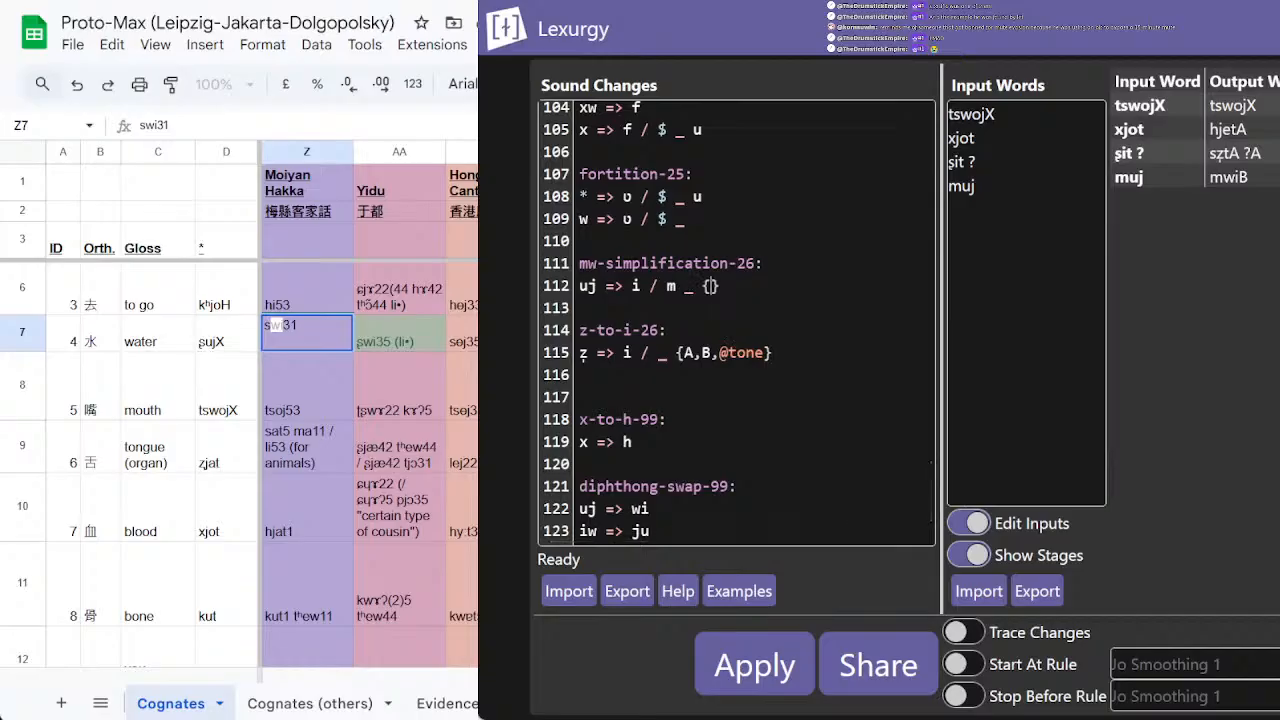
pyautogui.write('B,@tone')
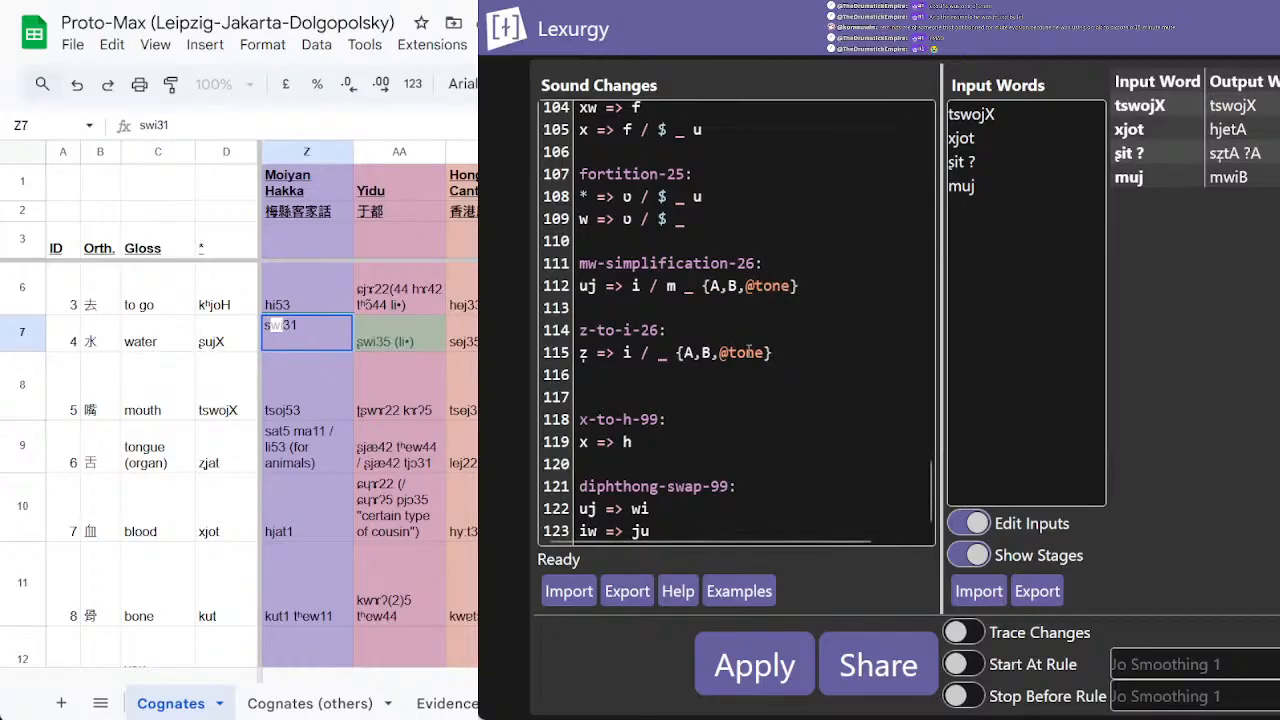
pyautogui.click(759, 658)
pyautogui.moveTo(1236, 130); pyautogui.dragTo(1259, 137)
pyautogui.click(366, 409)
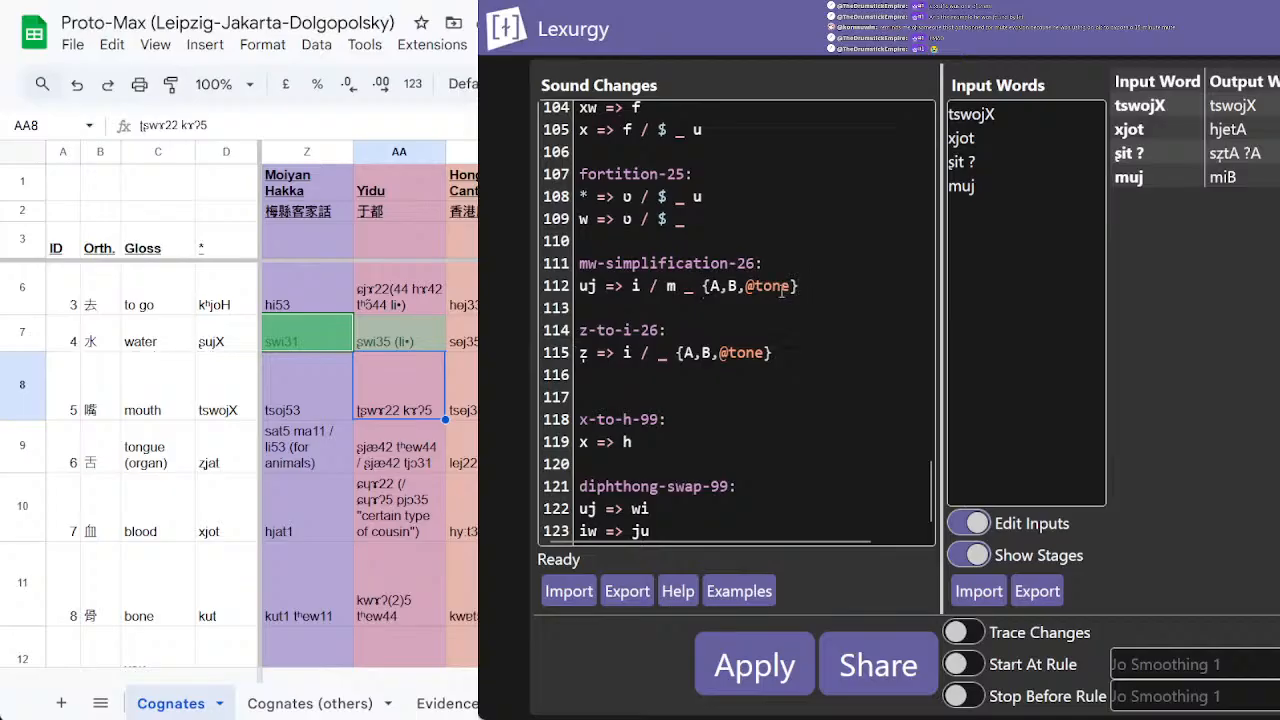
# Step: Remove muj from the input words and reapply the sound changes
pyautogui.doubleClick(1009, 187)
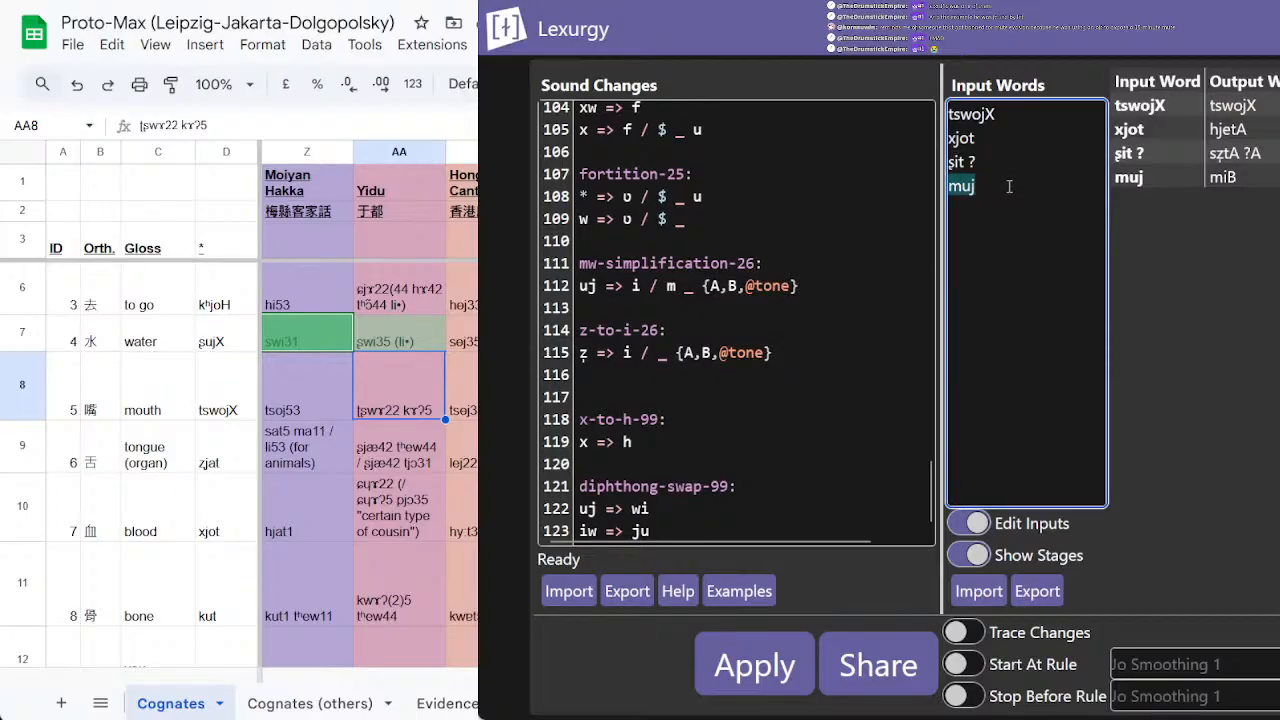
pyautogui.press('BackSpace')
pyautogui.press('BackSpace')
pyautogui.click(768, 640)
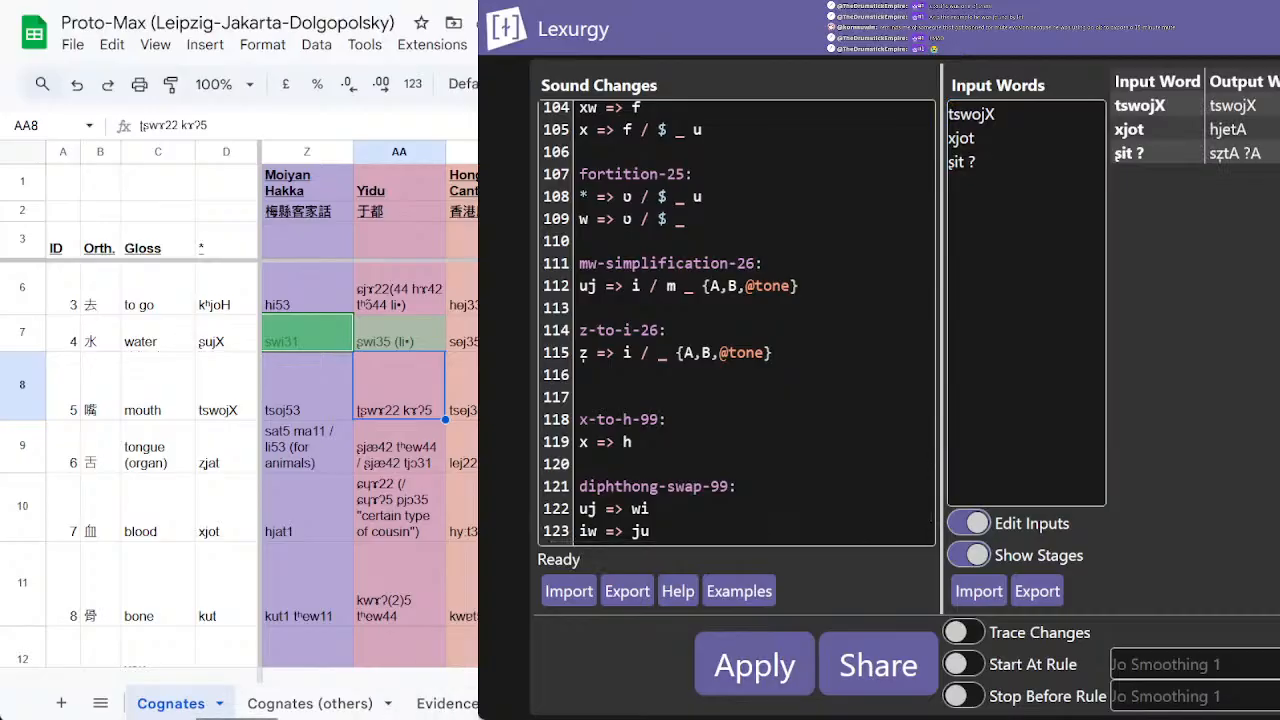
# Step: In the spreadsheet's Moiyan Hakka rules sheet, cut the uj > wi and iw > ju text from cell B1
pyautogui.click(600, 703)
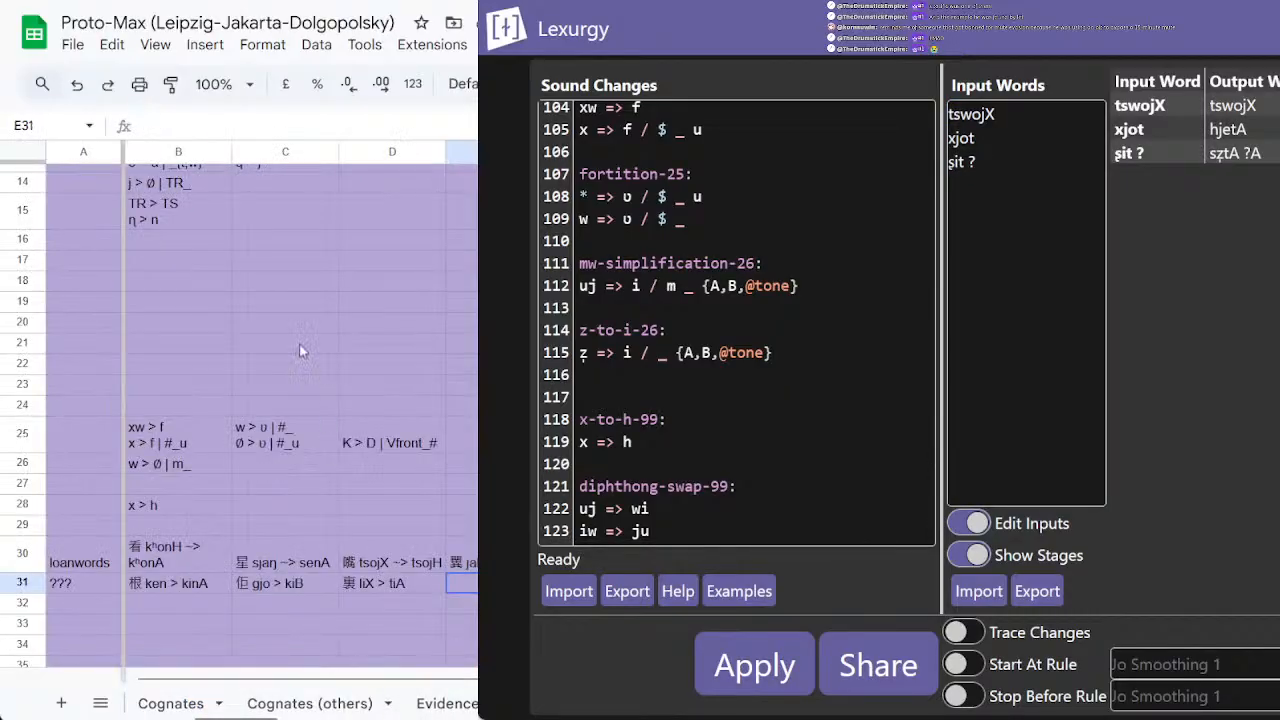
pyautogui.scroll(5, 223, 300)
pyautogui.click(183, 187)
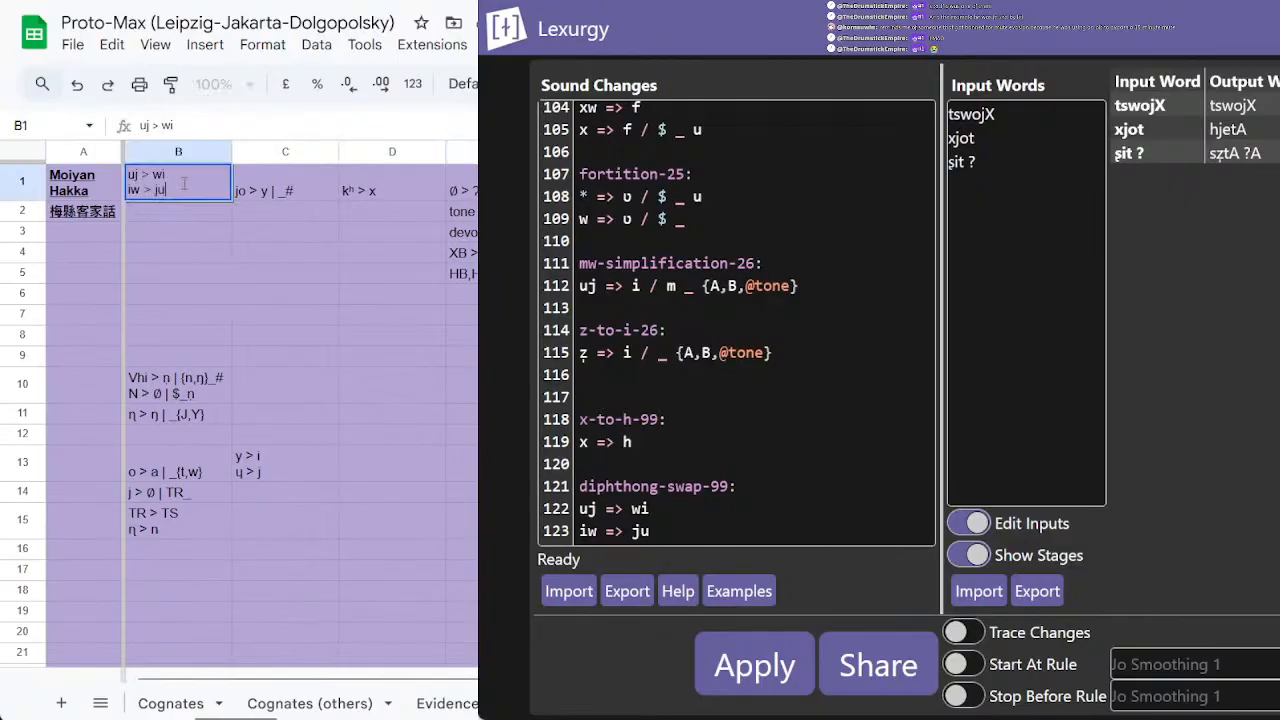
pyautogui.press('Delete')
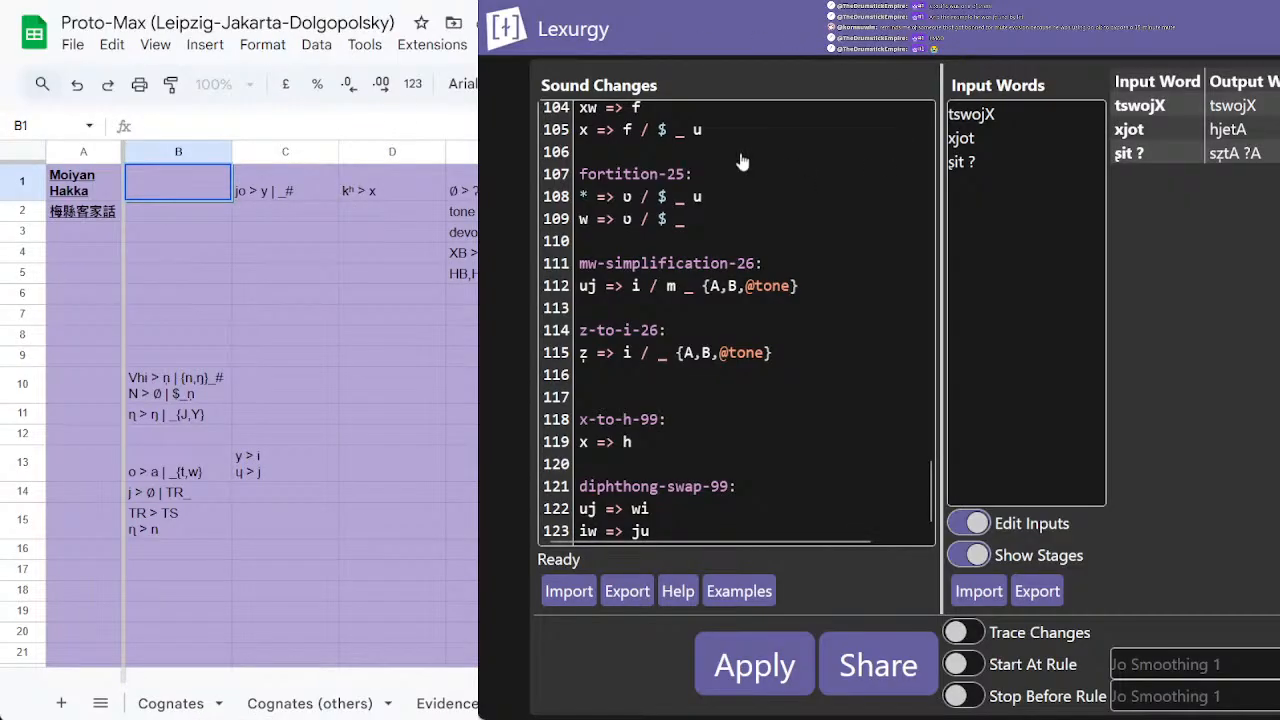
pyautogui.scroll(-6, 223, 400)
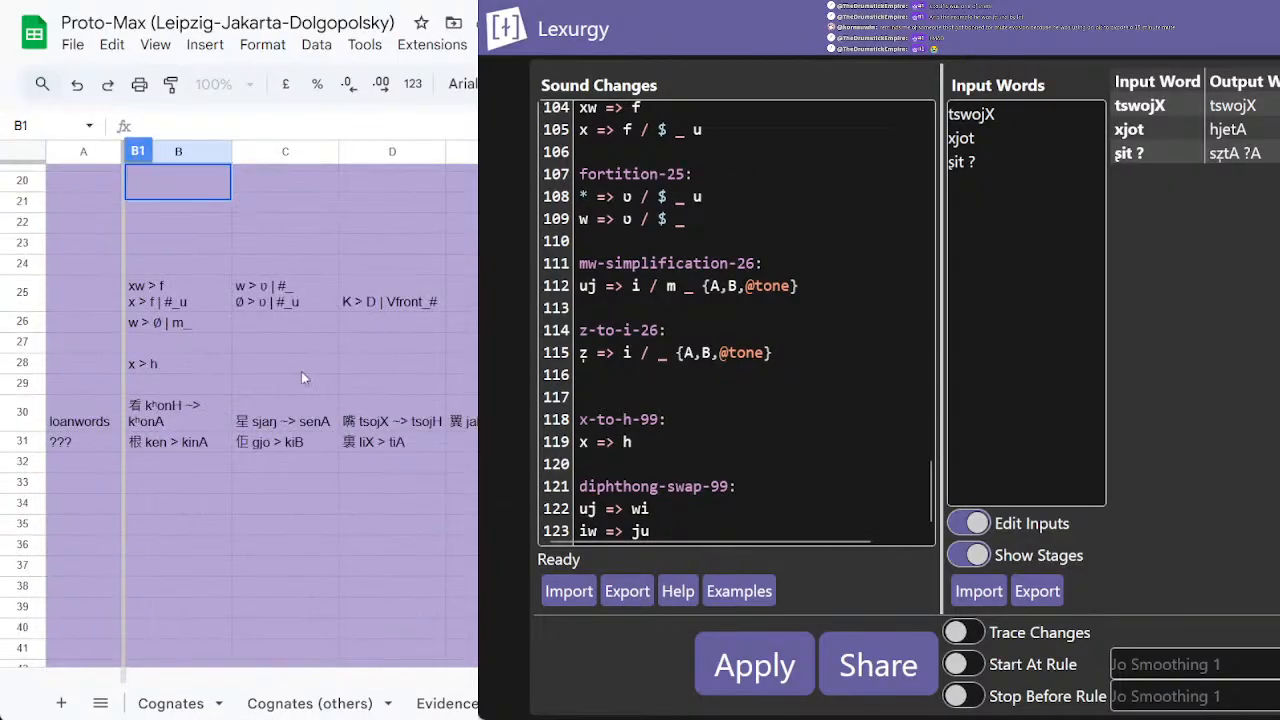
pyautogui.click(301, 368)
pyautogui.write('uj > wi iw > ju')
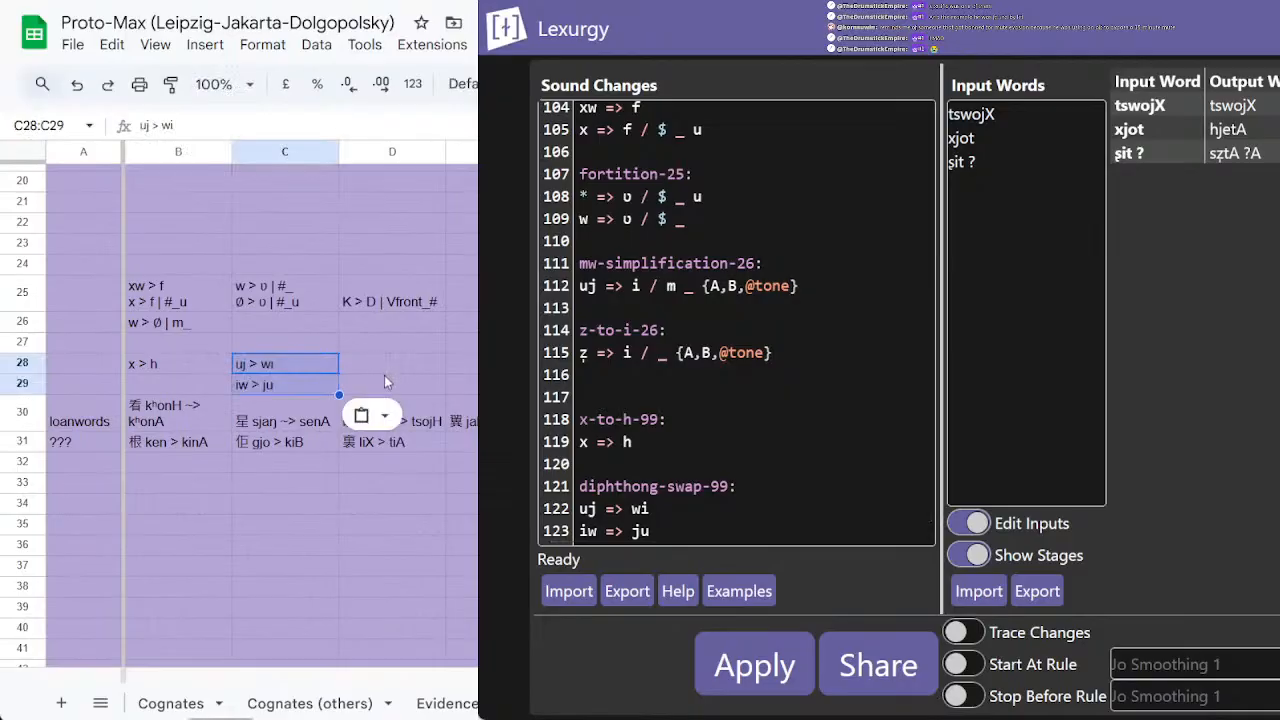
pyautogui.hotkey('ctrl', 'z')
# Step: Paste uj > wi and iw > ju as two lines inside the single cell C28, beside x > h
pyautogui.doubleClick(301, 370)
pyautogui.write('uj > wi iw > ju')
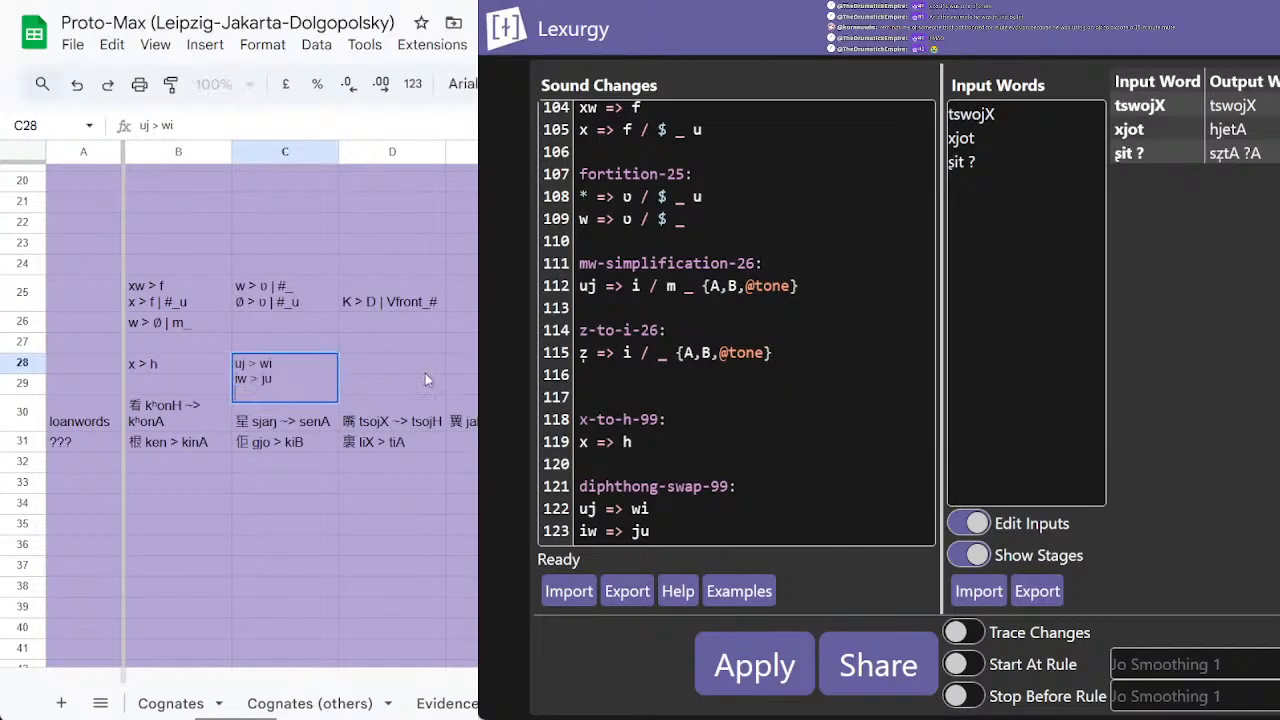
pyautogui.press('Return')
pyautogui.click(453, 385)
# Step: Shift the early rules in C1:E5 one column over so they start in B1, and clear the leftover cells E1:E5
pyautogui.scroll(6, 448, 384)
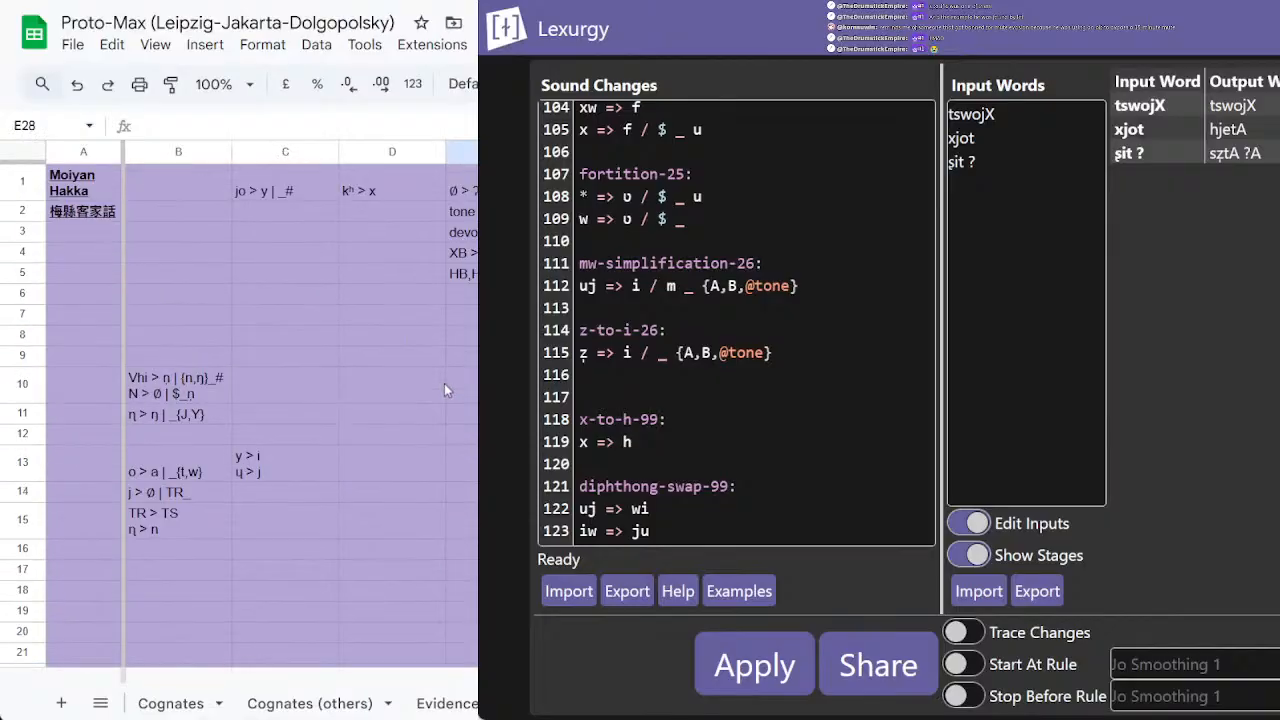
pyautogui.moveTo(266, 173); pyautogui.dragTo(455, 276)
pyautogui.hotkey('ctrl', 'c')
pyautogui.click(184, 192)
pyautogui.hotkey('ctrl', 'v')
pyautogui.moveTo(461, 188); pyautogui.dragTo(461, 273)
pyautogui.press('Delete')
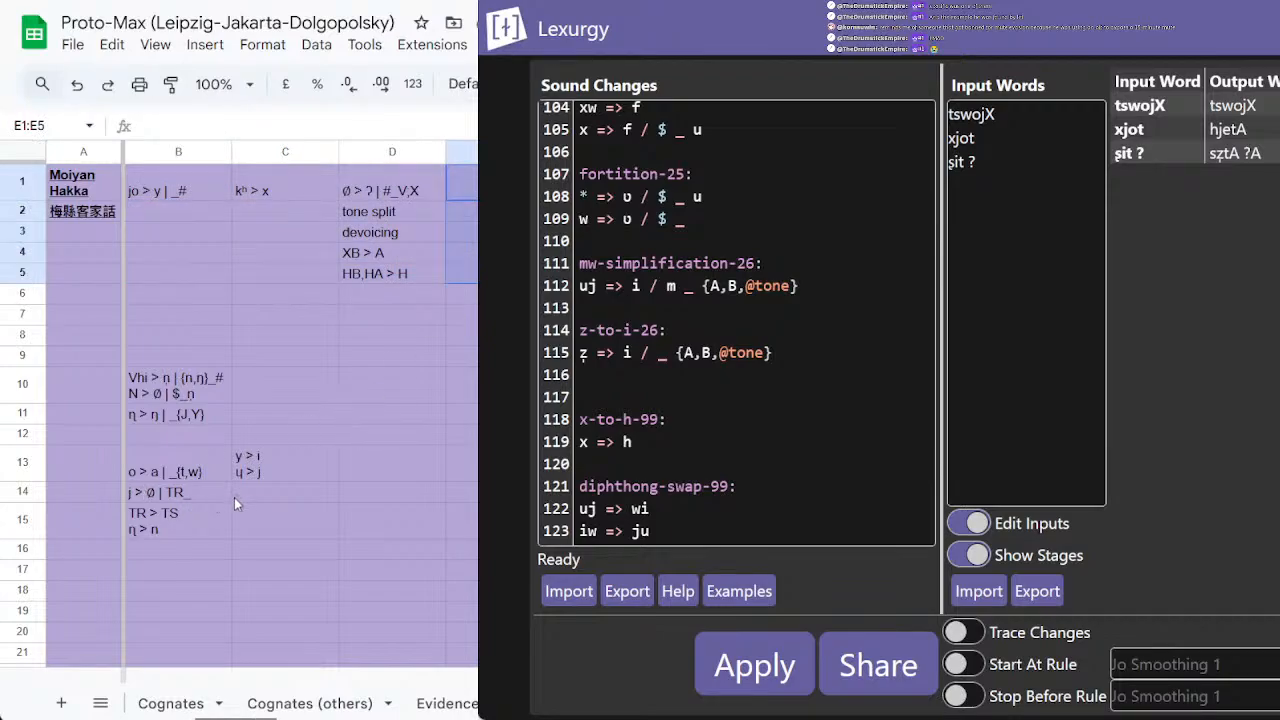
# Step: Rewrite the rule in cell B26 as uj > i | m_#
pyautogui.scroll(-5, 234, 497)
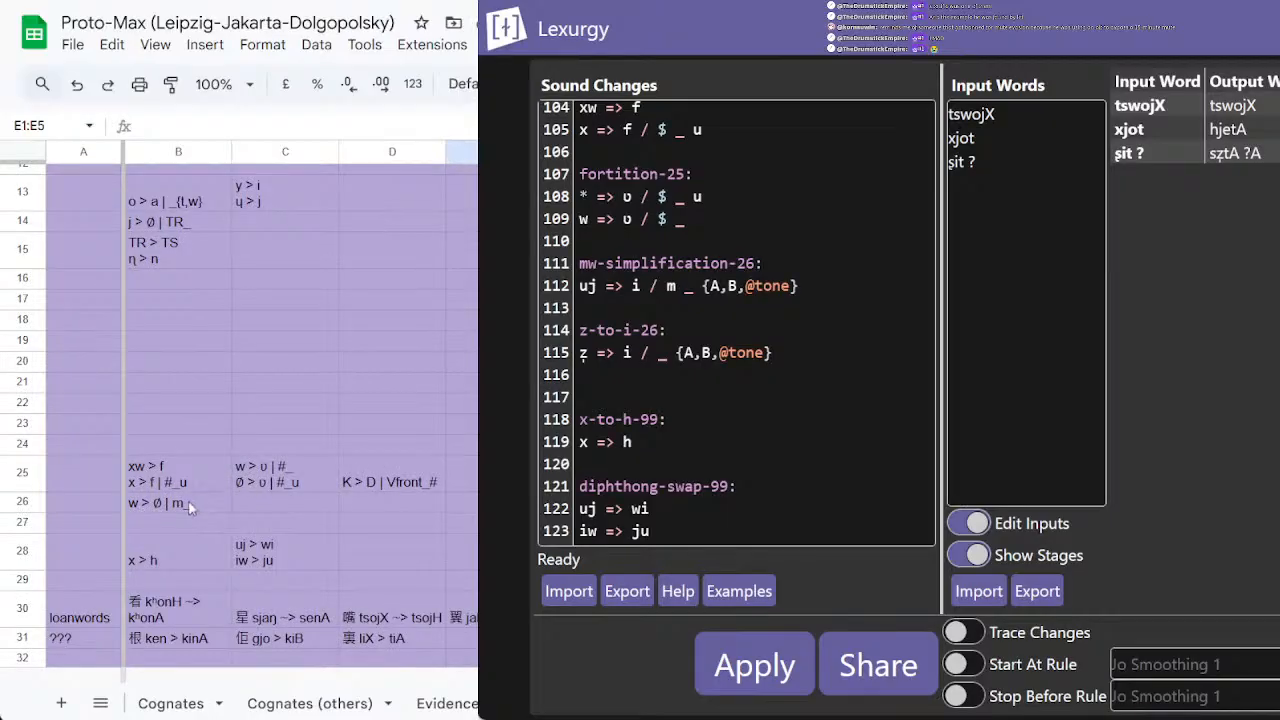
pyautogui.click(140, 503)
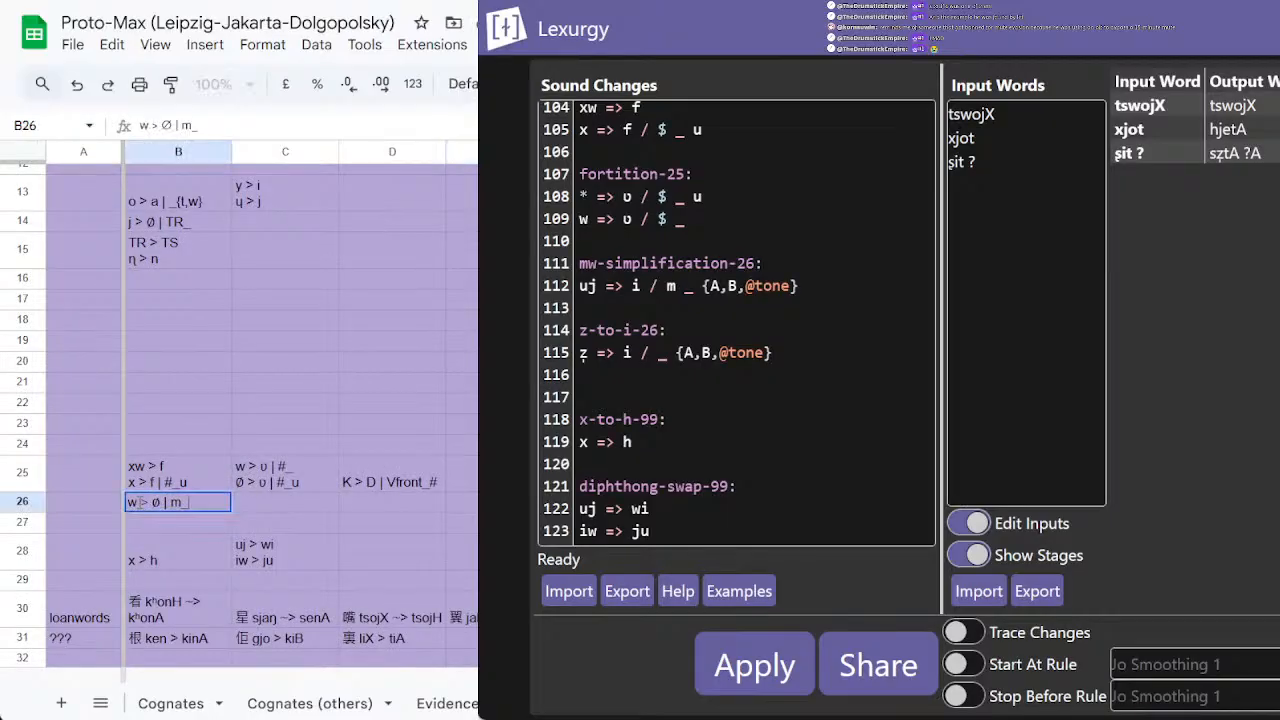
pyautogui.press('BackSpace')
pyautogui.write('uj')
pyautogui.press('BackSpace')
pyautogui.write('i')
pyautogui.press('End')
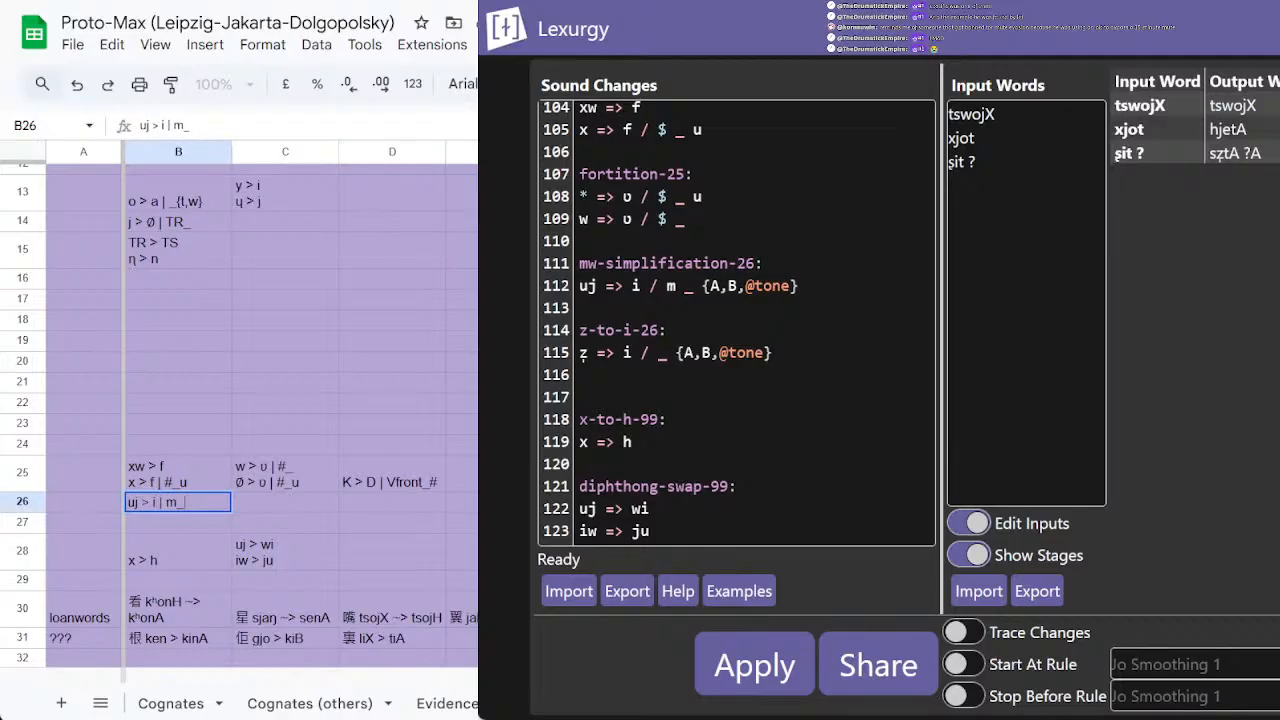
pyautogui.write('#')
pyautogui.press('Return')
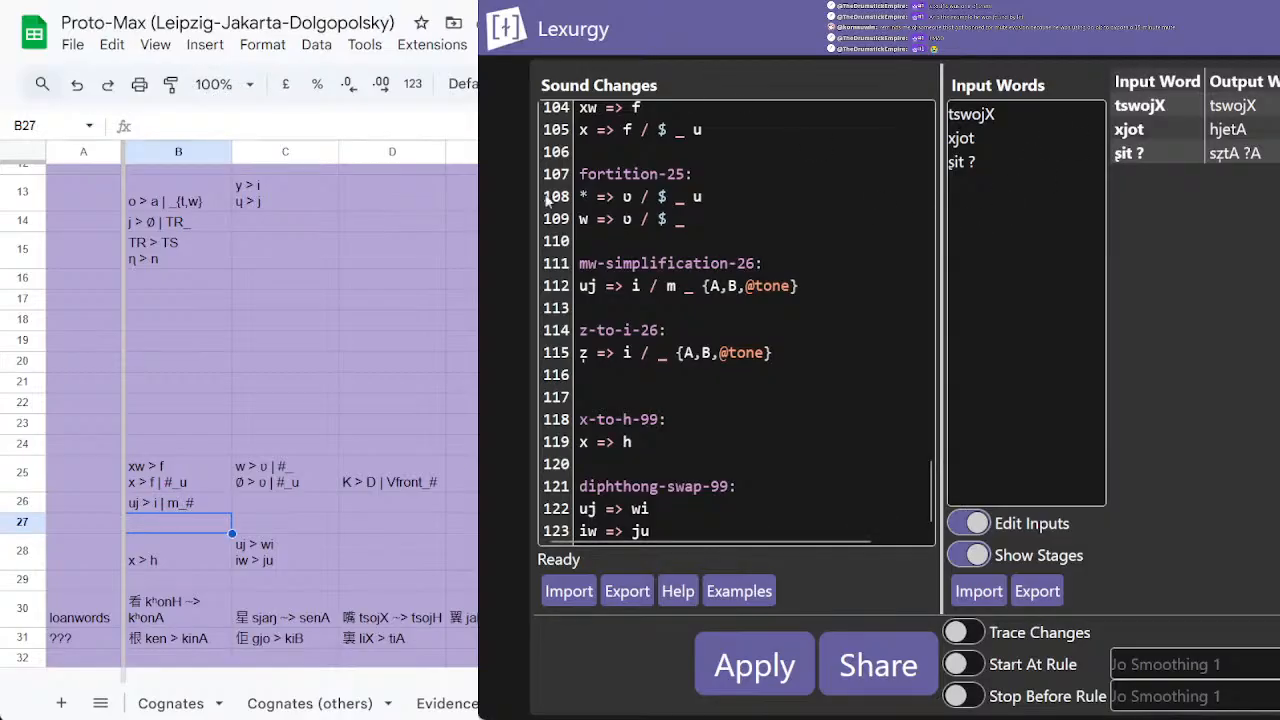
# Step: Return to the Cognates sheet and select the Moiyan Hakka form for "tongue (organ)"
pyautogui.click(198, 705)
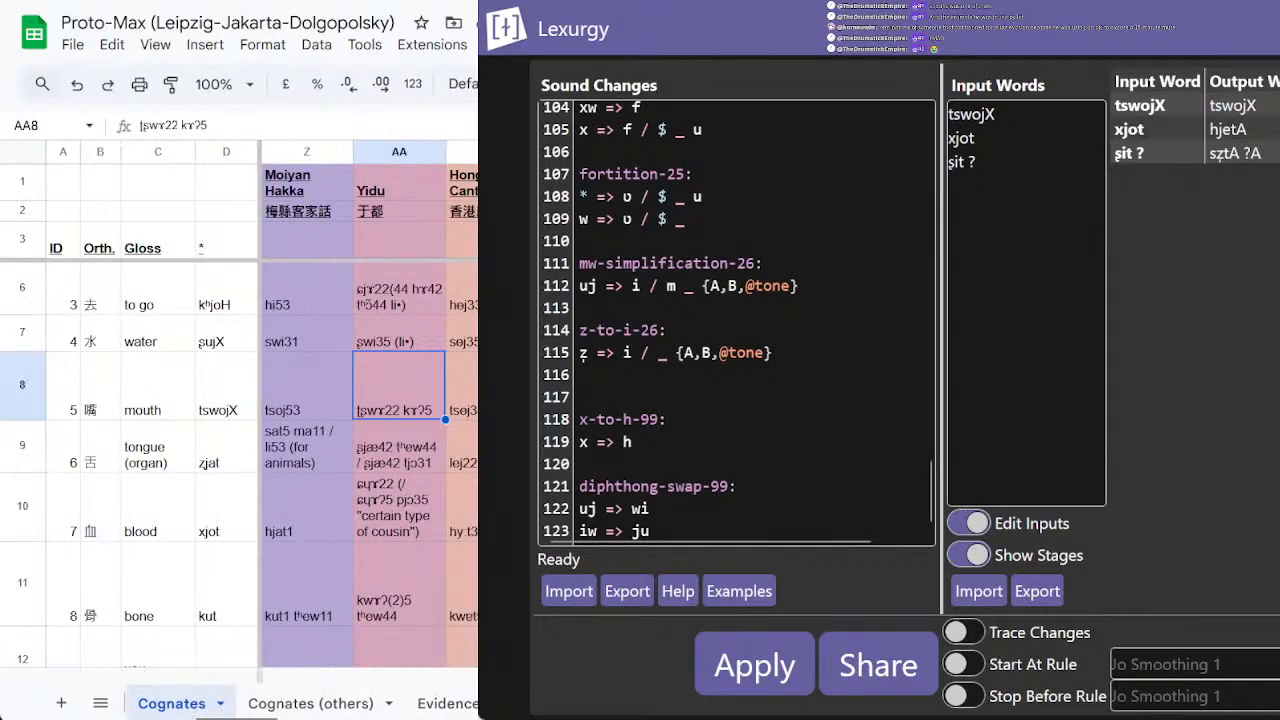
pyautogui.click(316, 416)
pyautogui.click(316, 428)
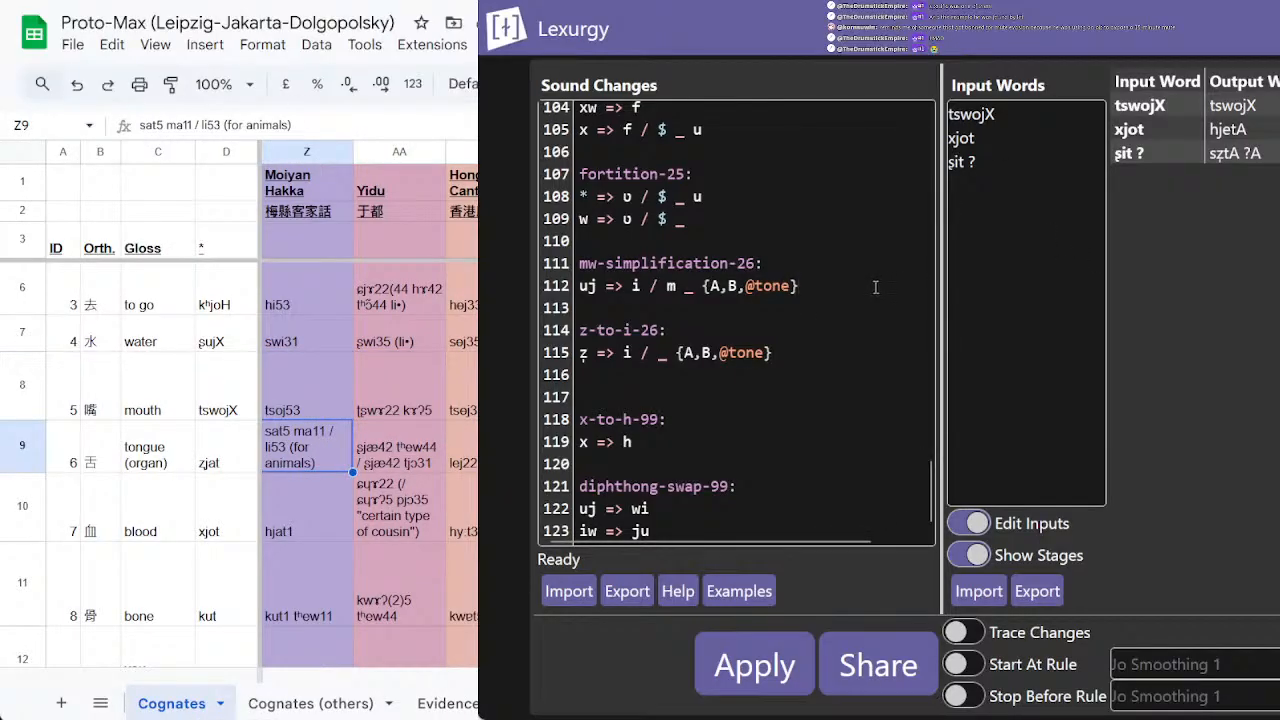
# Step: Add a new rule heading w-cluster-simp-26: between the mw-simplification-26 and z-to-i-26 rules
pyautogui.scroll(5, 870, 310)
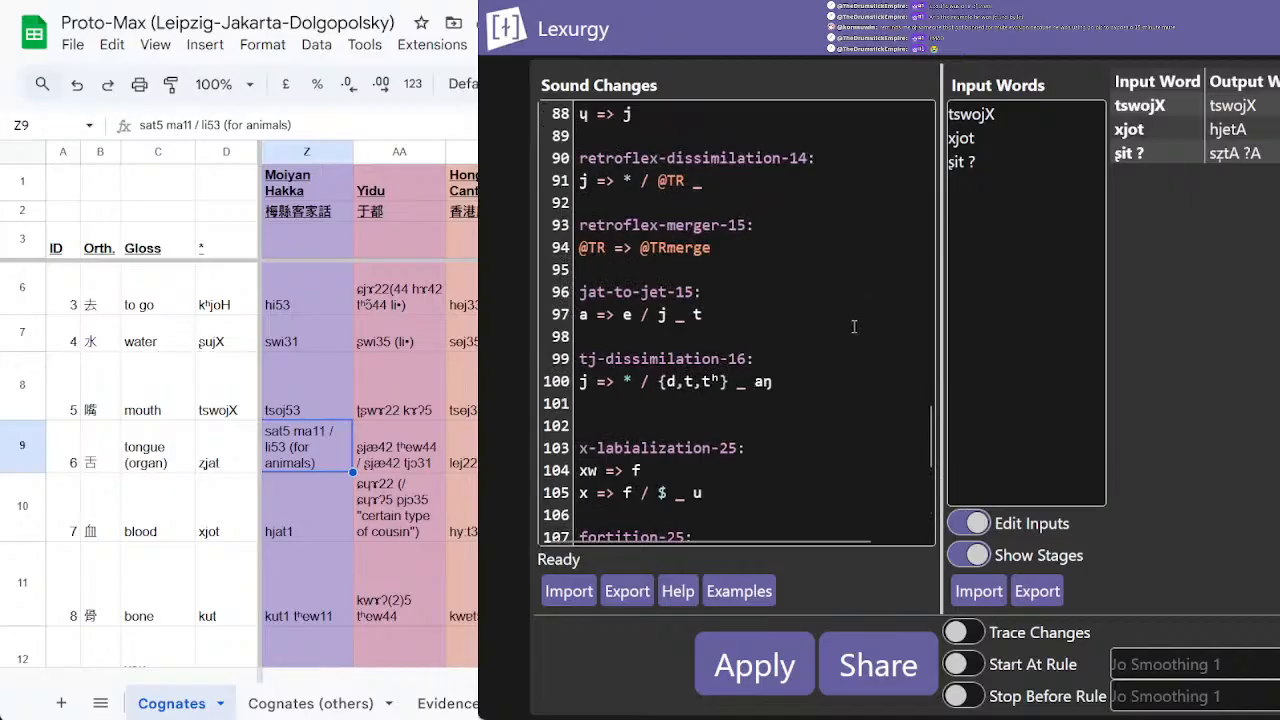
pyautogui.scroll(-4, 852, 327)
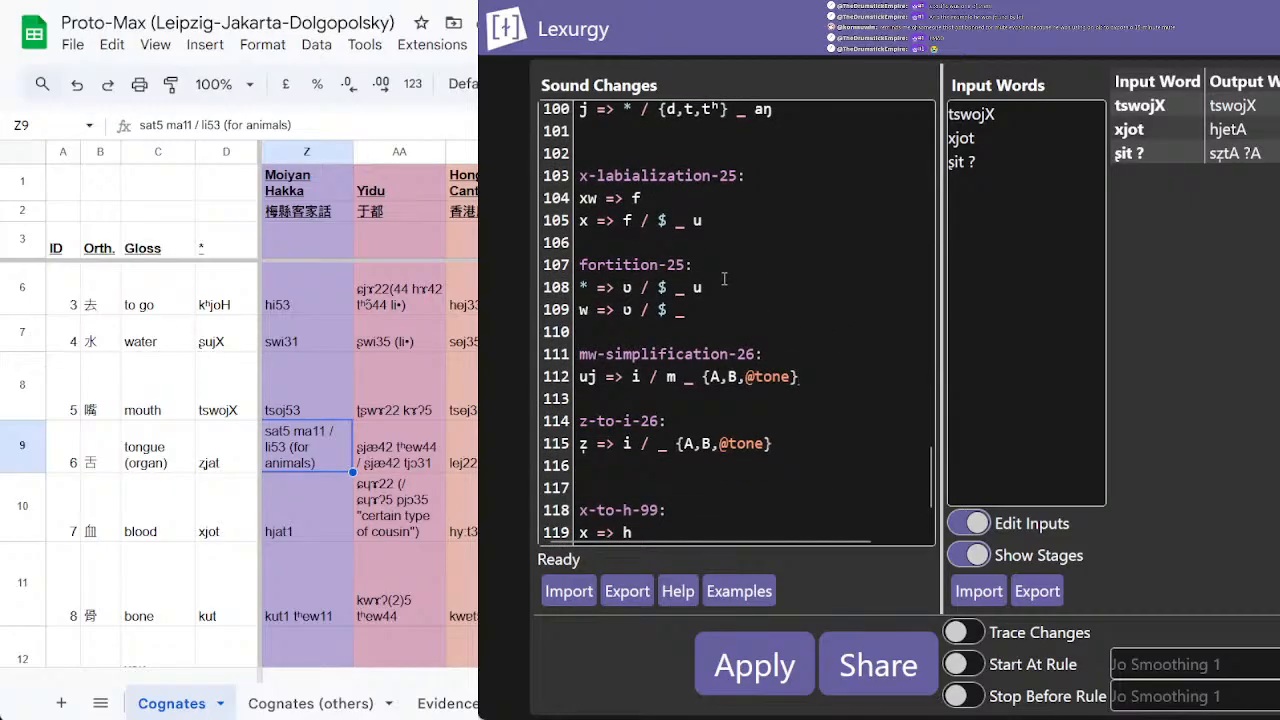
pyautogui.scroll(-2, 845, 378)
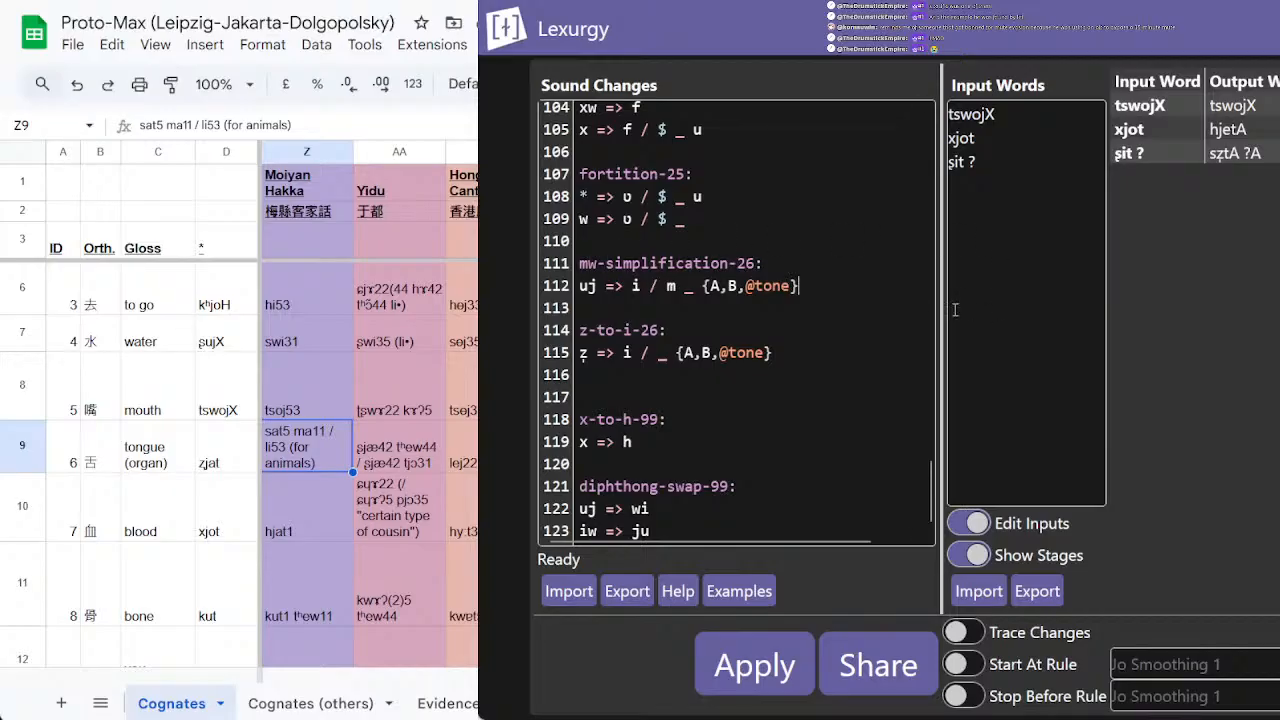
pyautogui.press('Return')
pyautogui.press('Return')
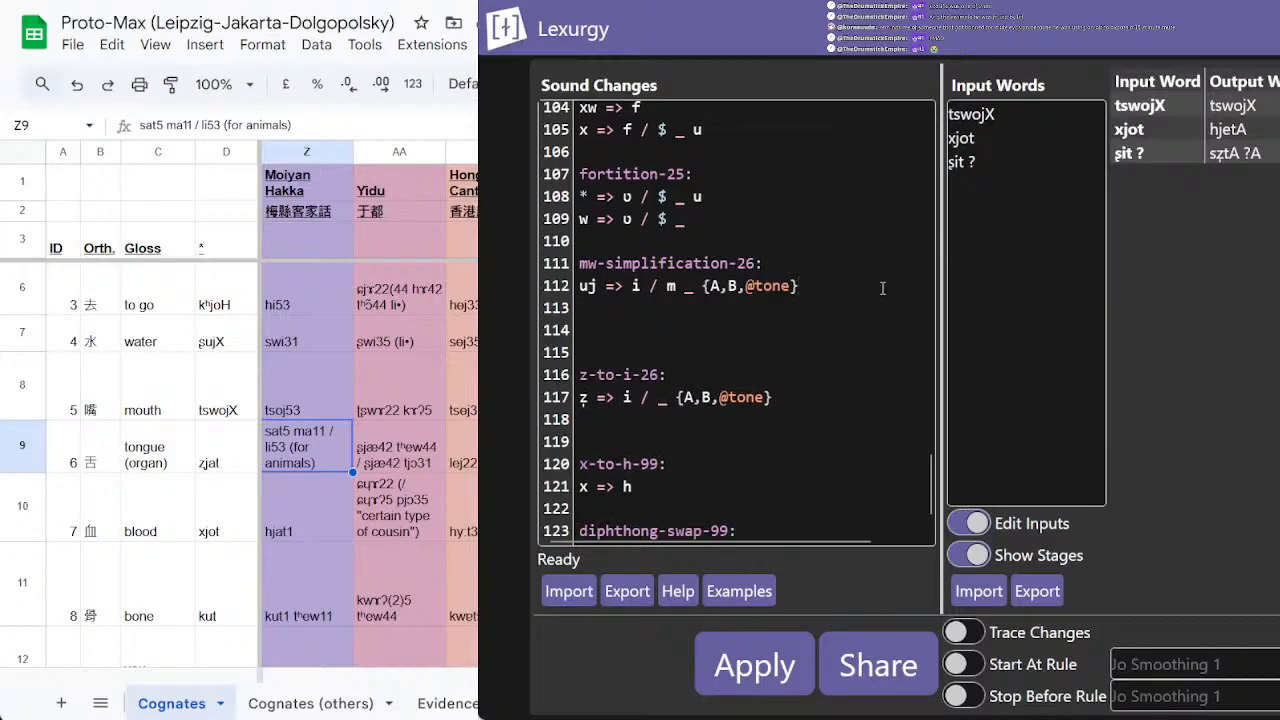
pyautogui.write('2-cluster')
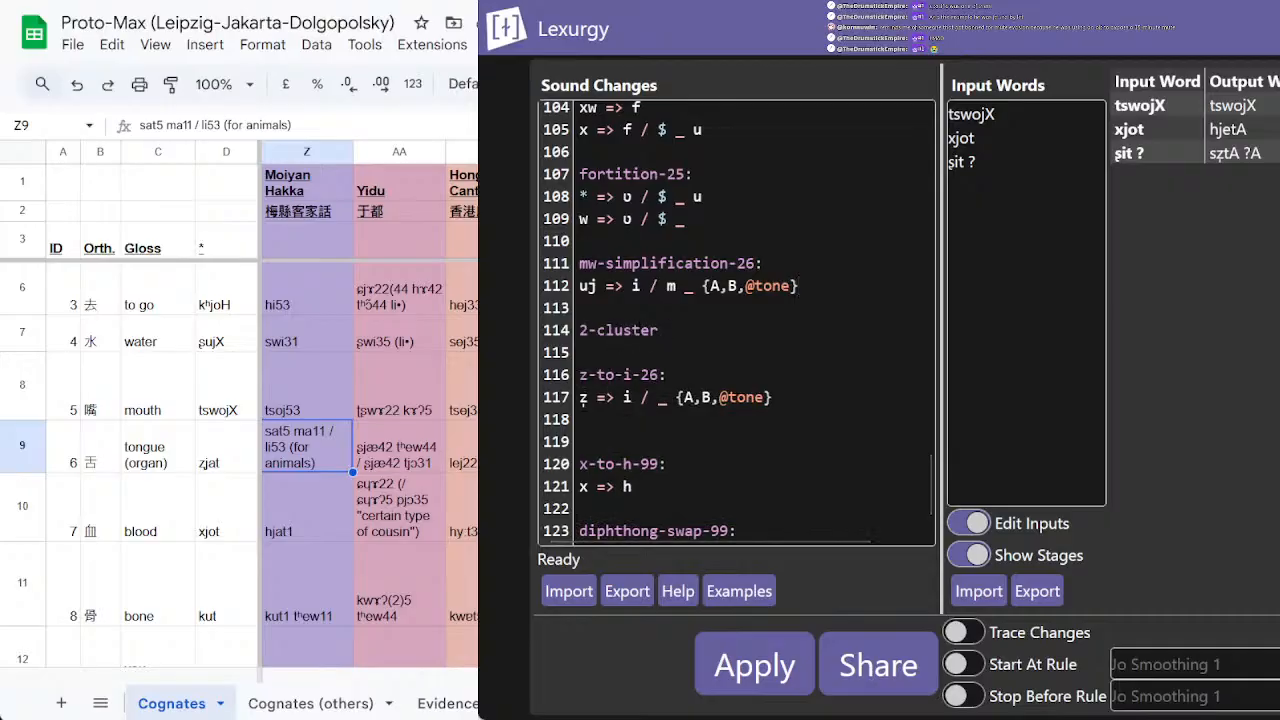
pyautogui.press('Home')
pyautogui.press('Delete')
pyautogui.write('w')
pyautogui.press('End')
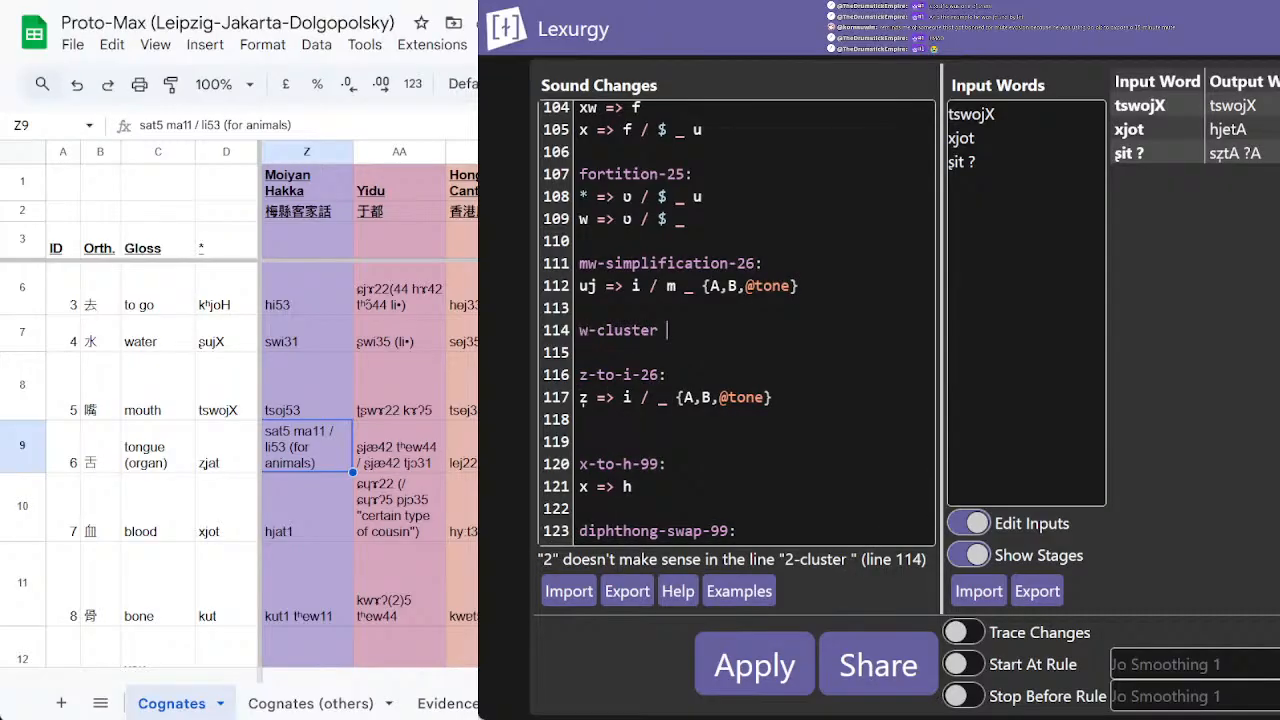
pyautogui.press('BackSpace')
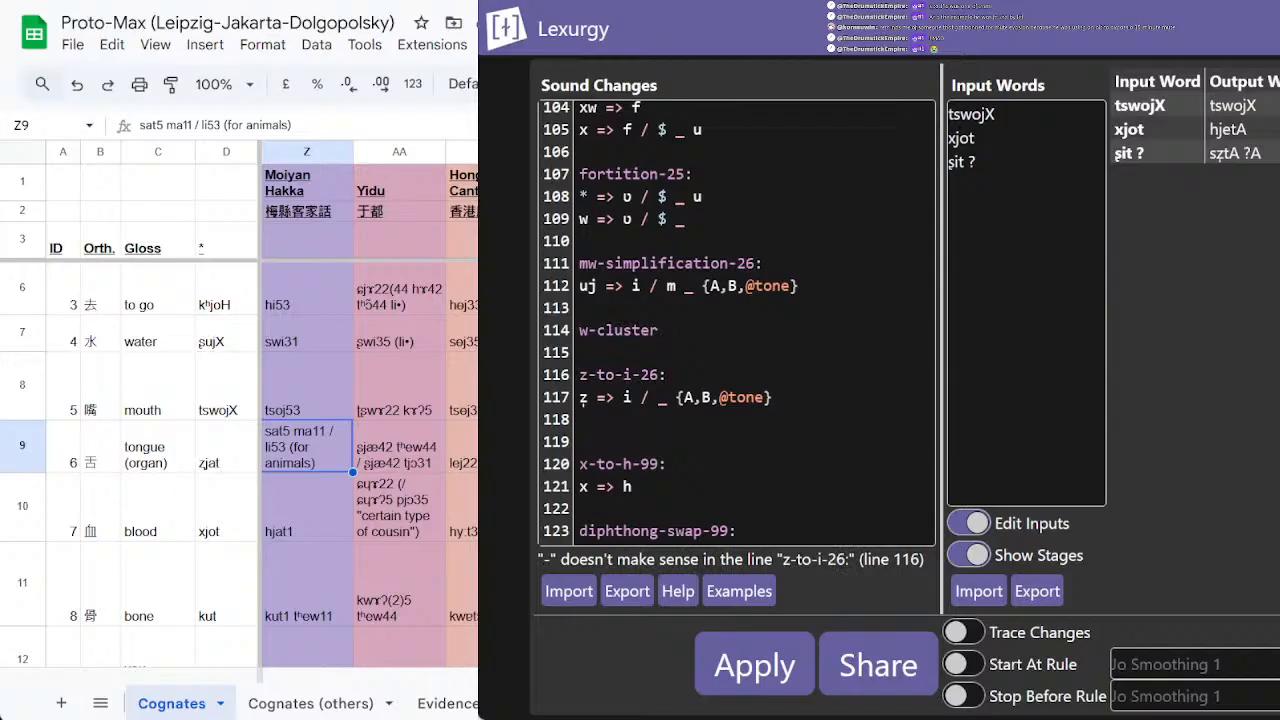
pyautogui.write('-simp-26:')
pyautogui.press('Return')
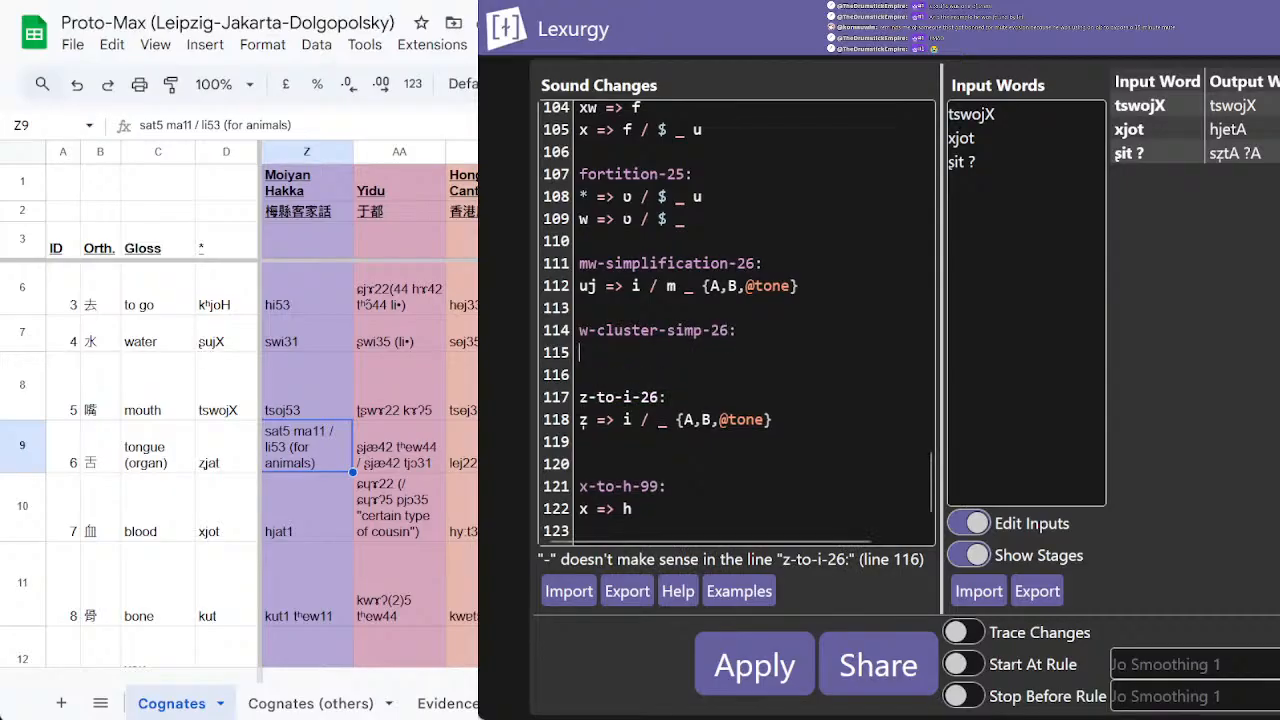
# Step: Write w => * / [] _ as the body of w-cluster-simp-26 and apply the sound changes to the input words
pyautogui.write('w => ')
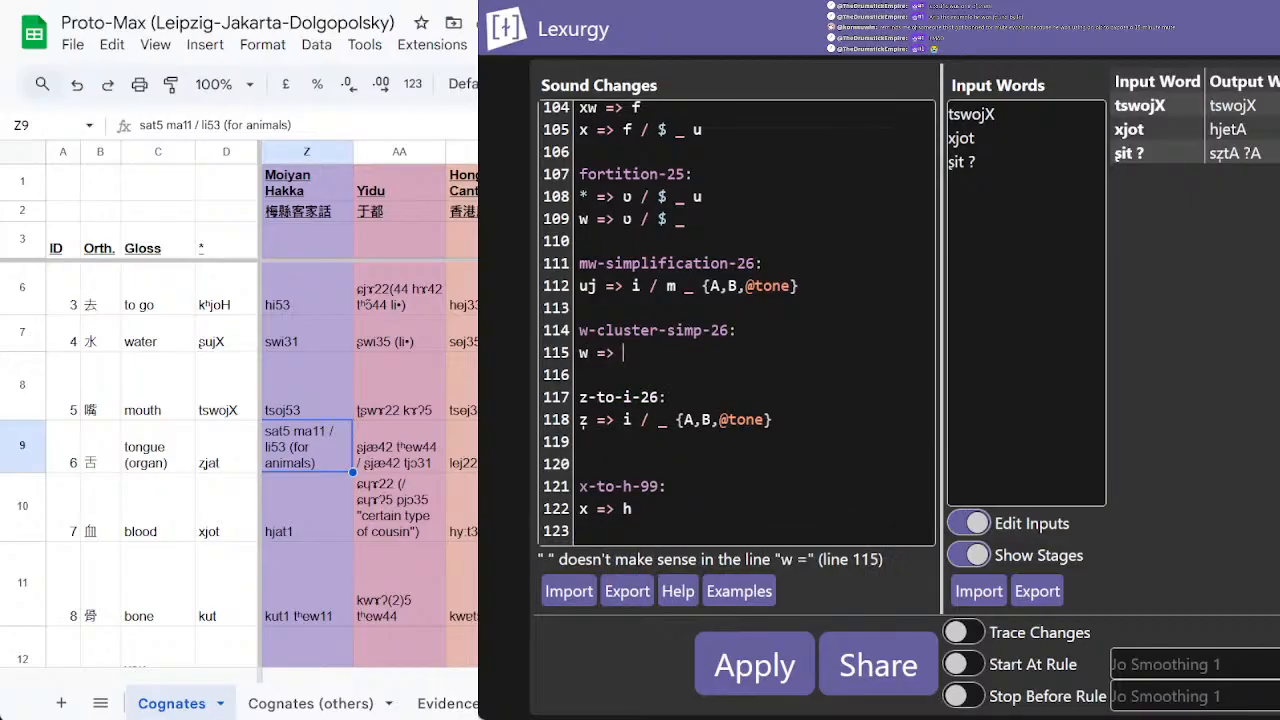
pyautogui.write('* / []')
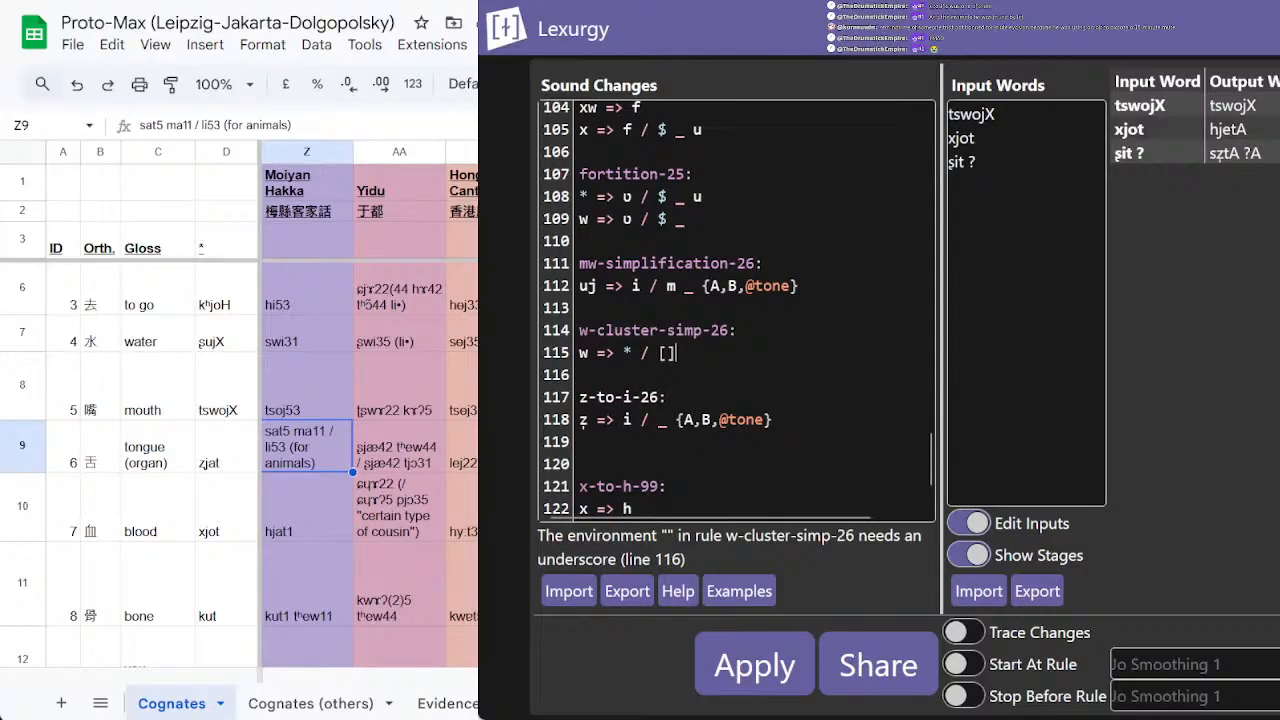
pyautogui.write(' _')
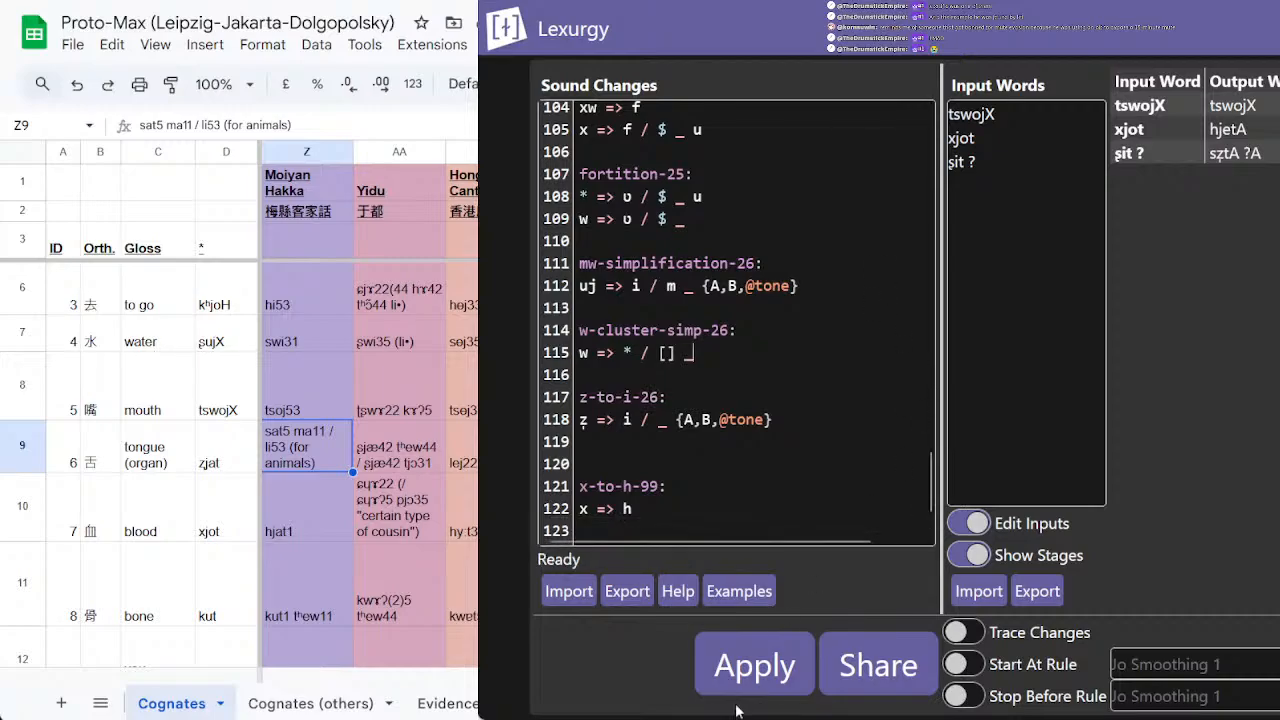
pyautogui.click(737, 666)
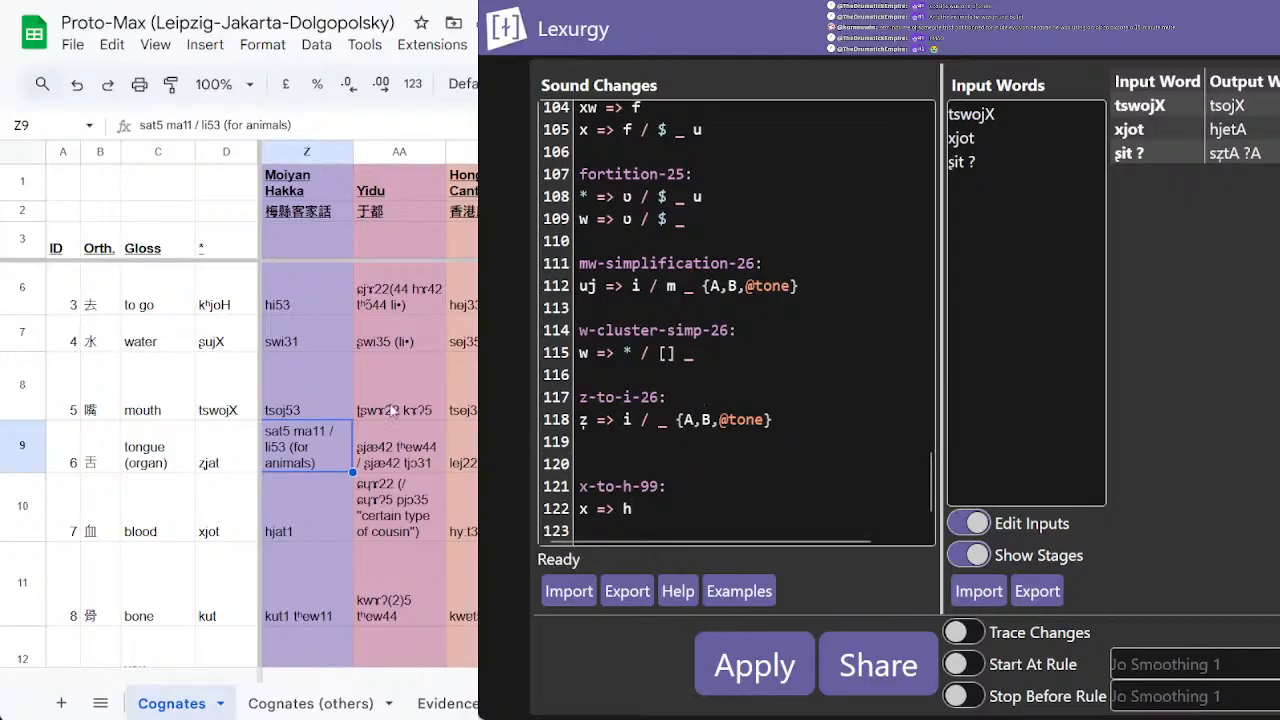
# Step: Remove tswojX from the input words and reapply the sound changes to the remaining words
pyautogui.doubleClick(1038, 130)
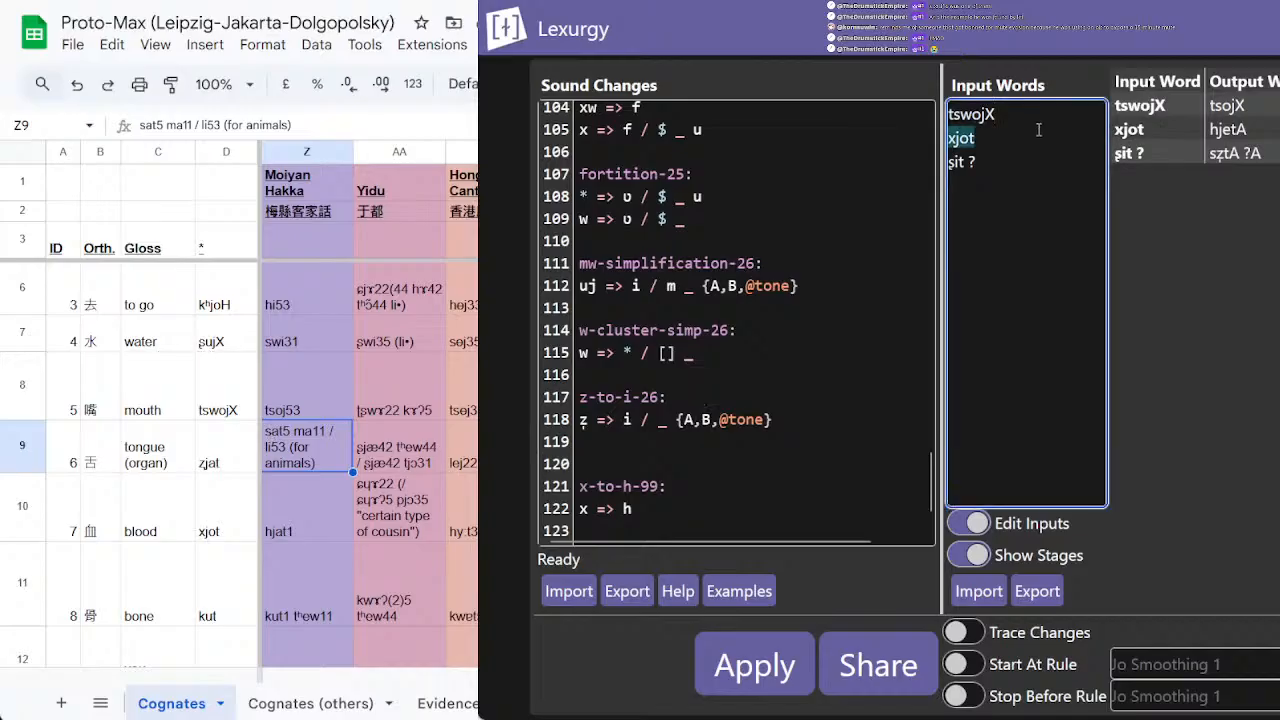
pyautogui.click(1028, 119)
pyautogui.hotkey('ctrl', 'BackSpace')
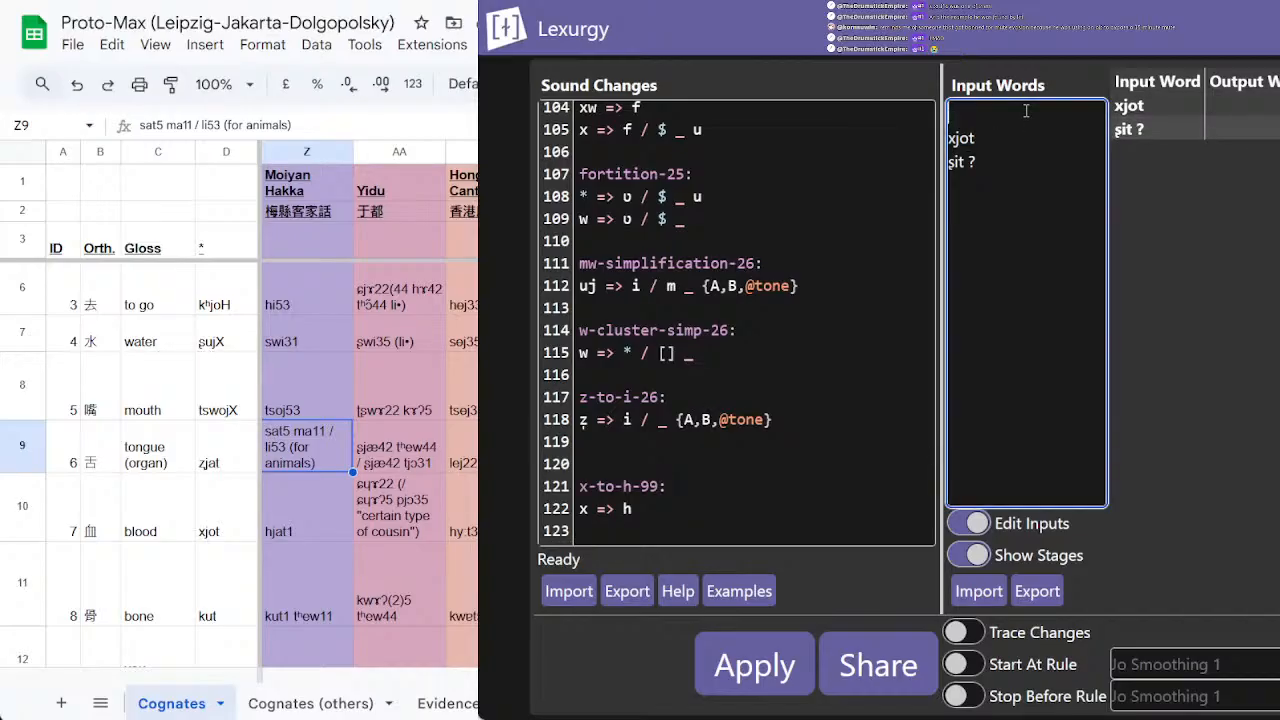
pyautogui.press('Delete')
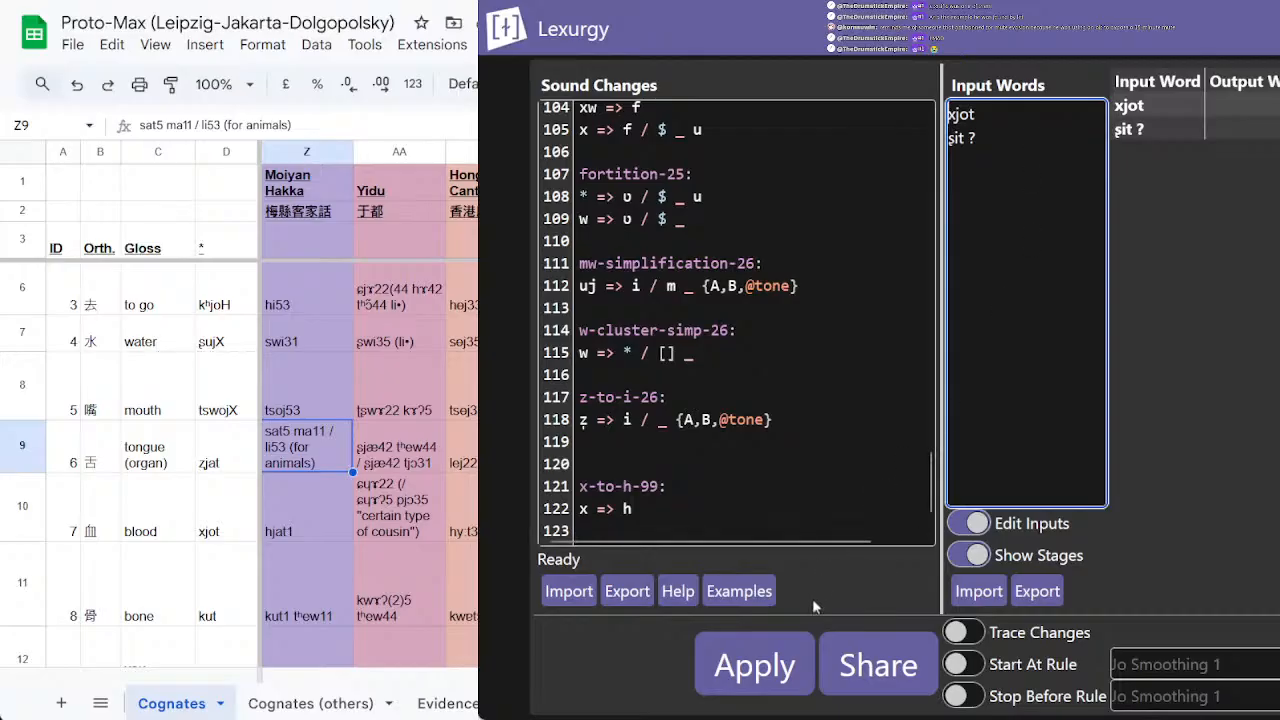
pyautogui.click(773, 660)
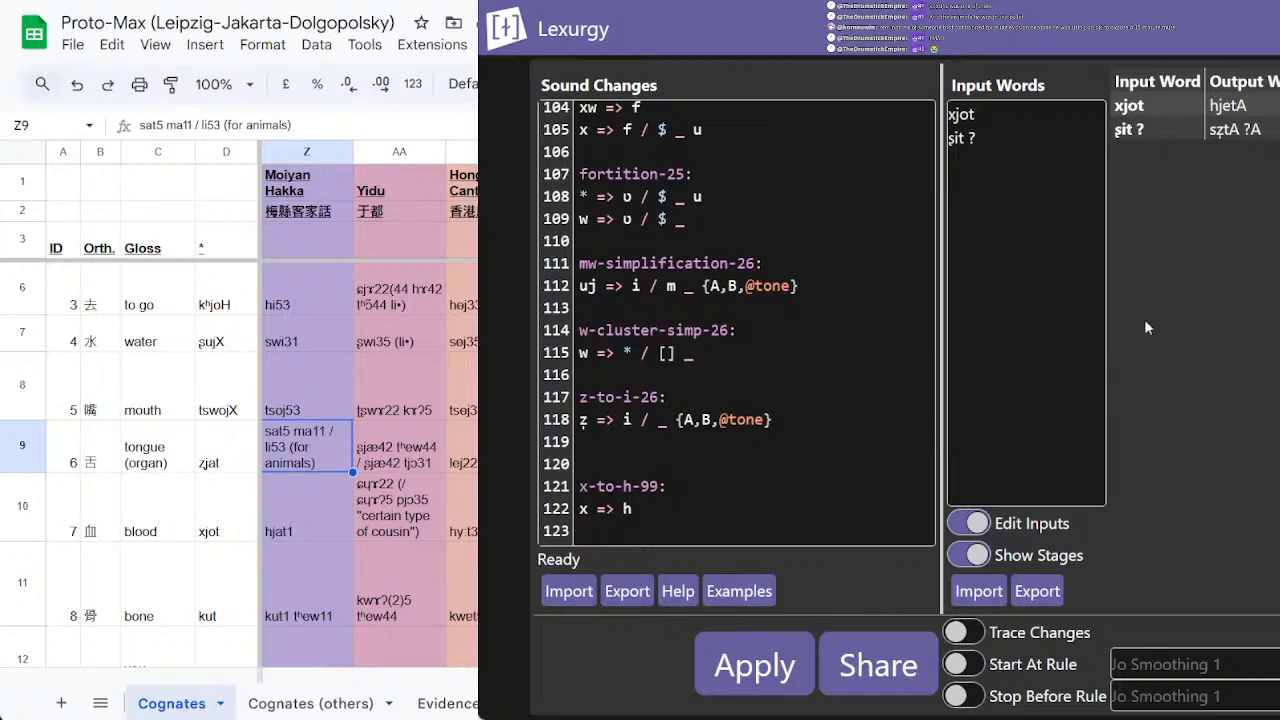
# Step: Select the Moiyan Hakka form for "blood" and review the early sound-change rules, from the tone splits through coda assimilation
pyautogui.click(262, 532)
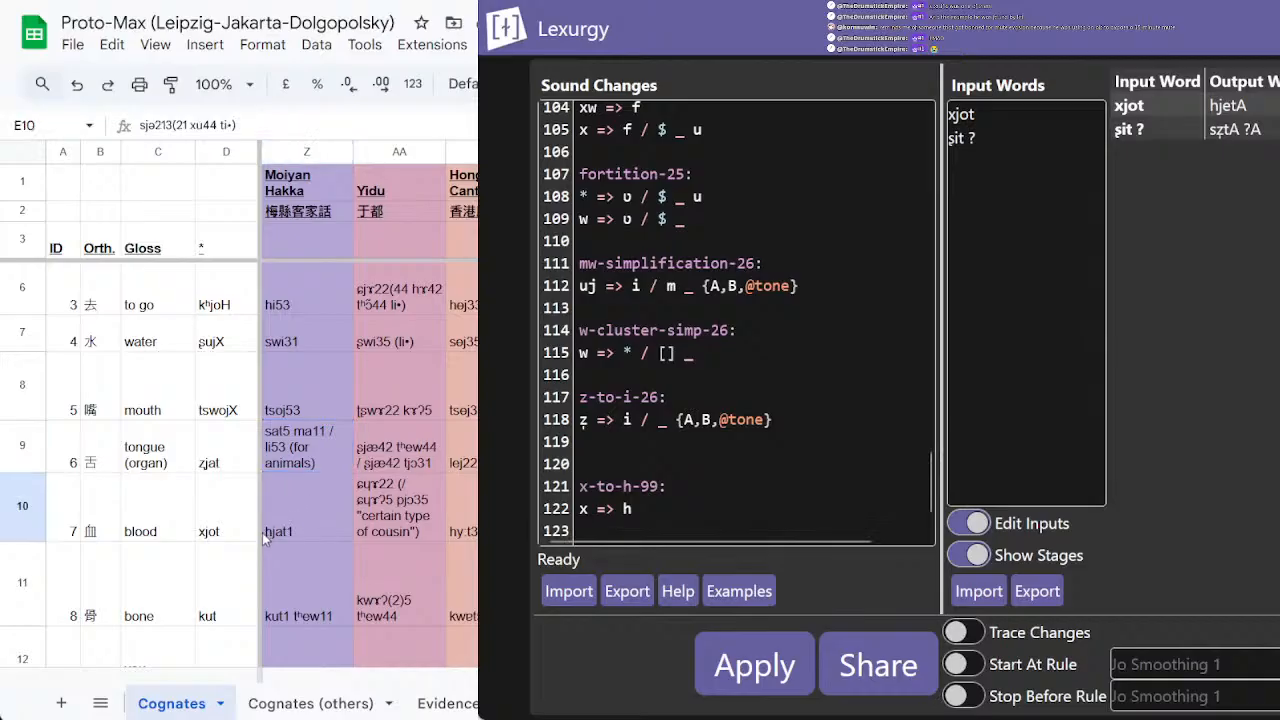
pyautogui.click(308, 520)
pyautogui.click(1031, 306)
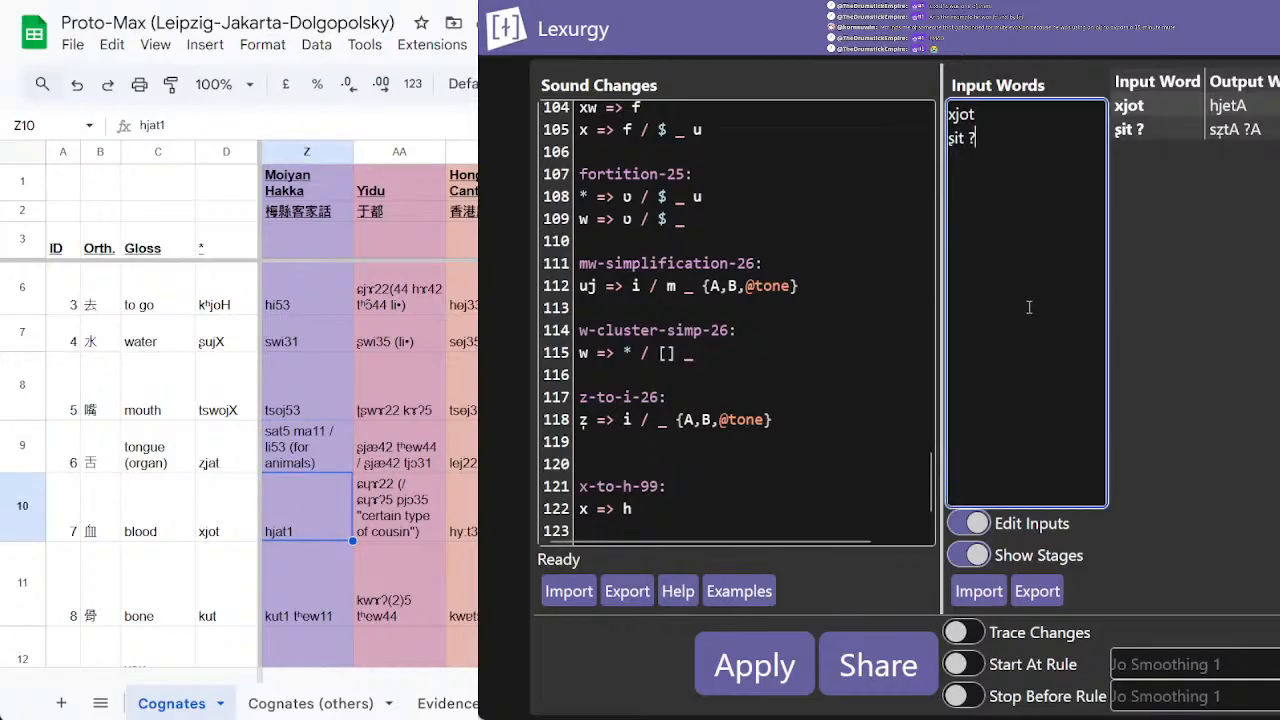
pyautogui.scroll(18, 735, 263)
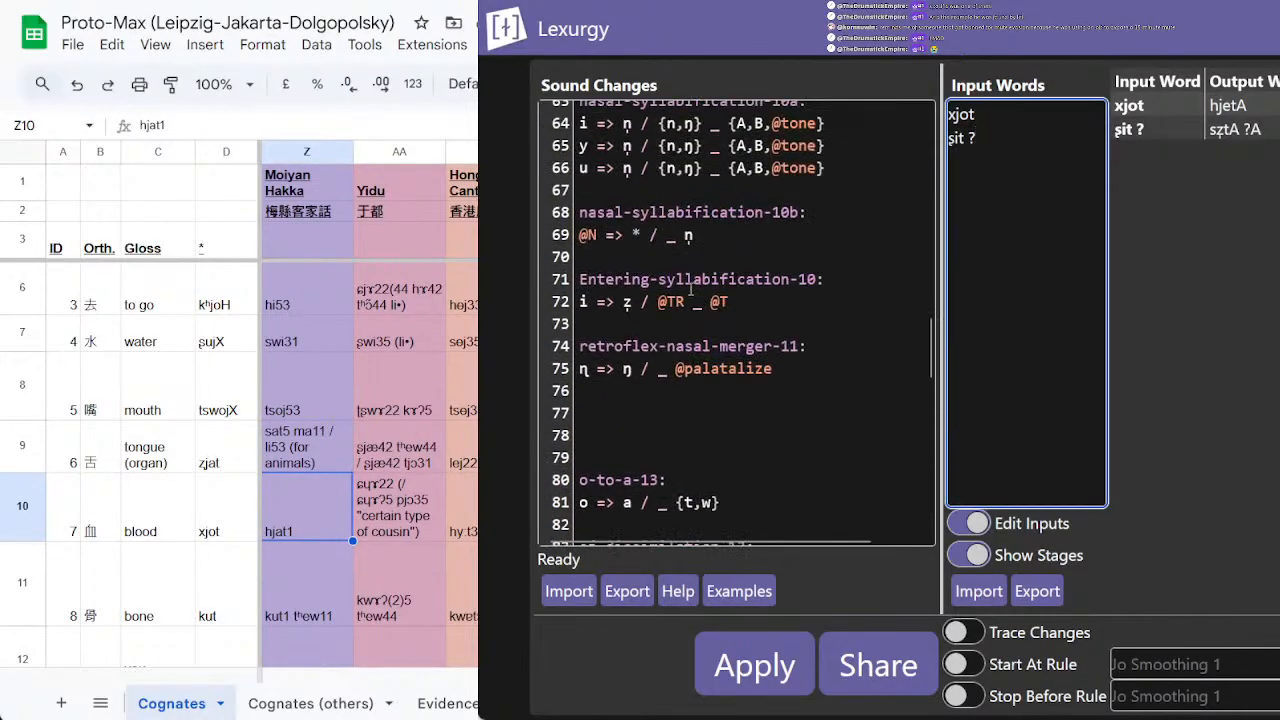
pyautogui.scroll(14, 690, 289)
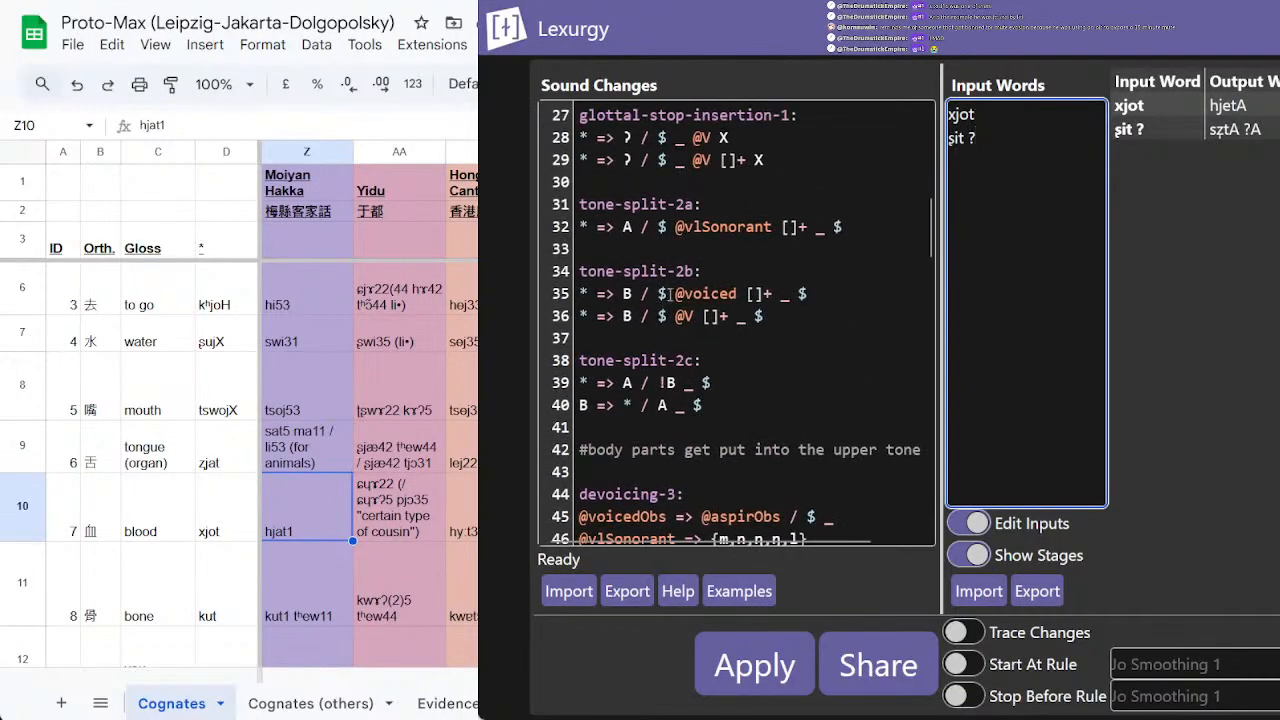
pyautogui.scroll(3, 670, 295)
pyautogui.scroll(-16, 690, 296)
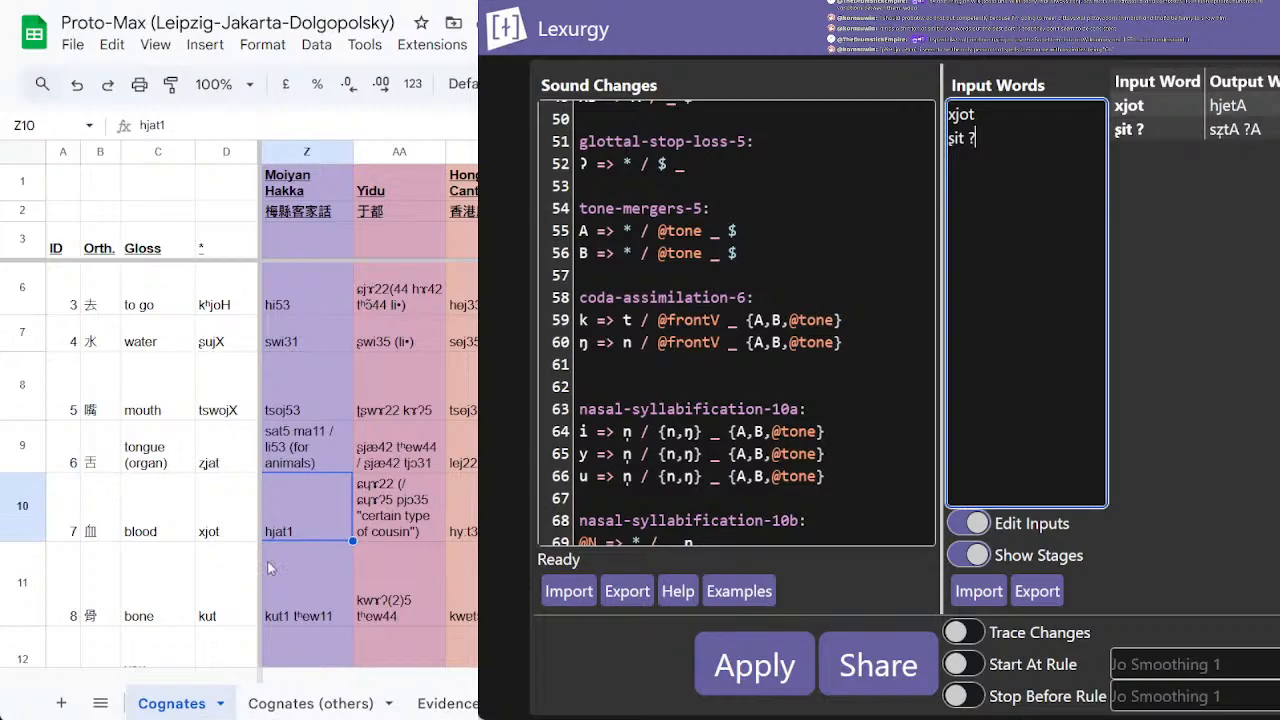
pyautogui.hotkey('alt', 'Tab')
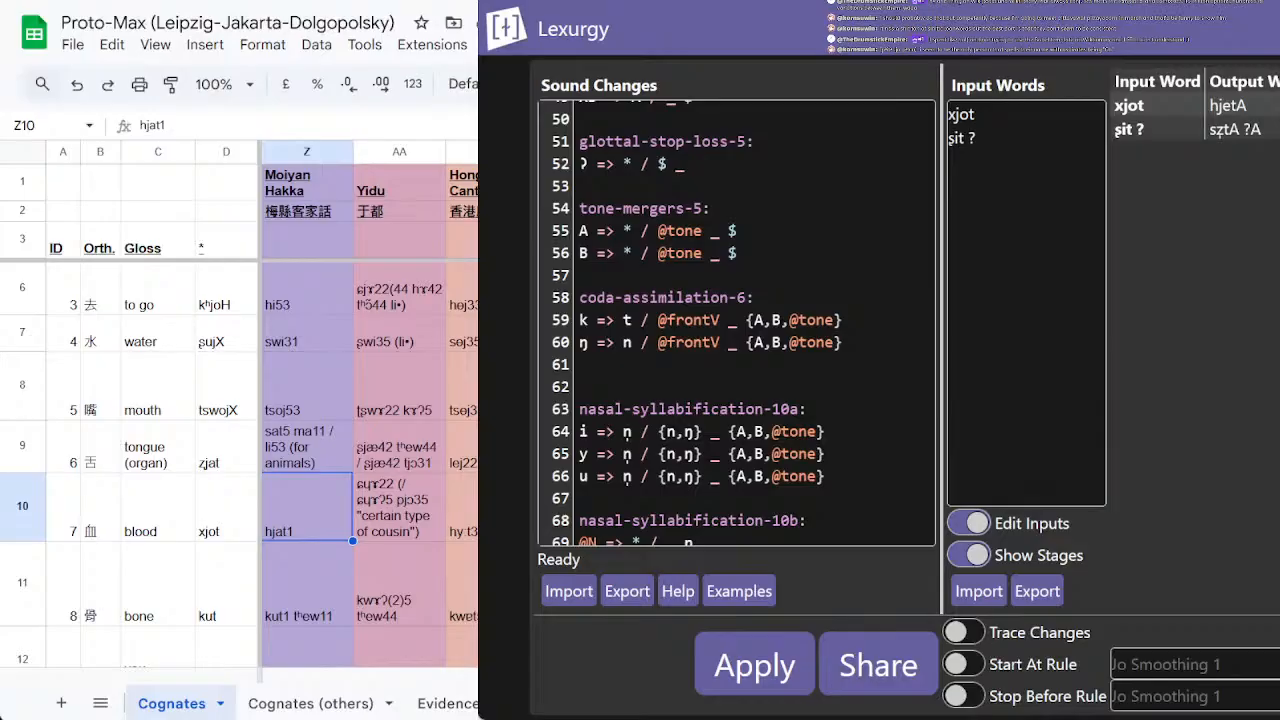
pyautogui.click(978, 138)
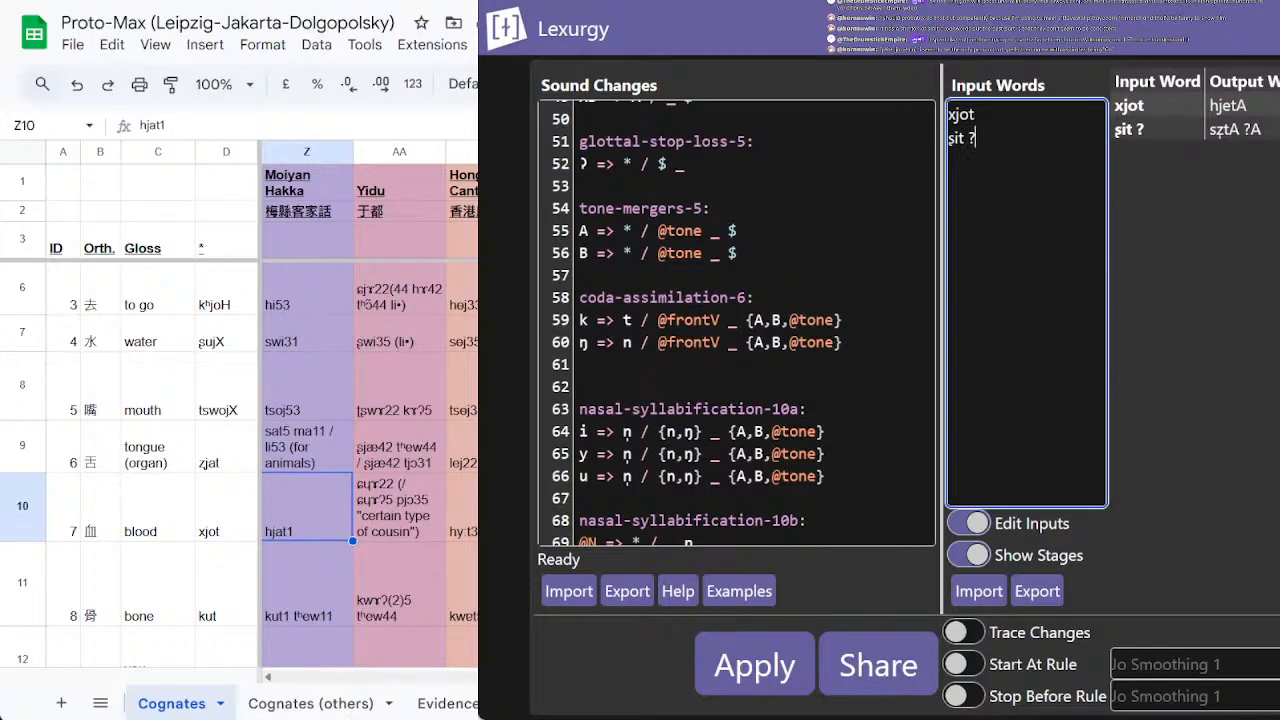
pyautogui.press('Return')
pyautogui.press('Return')
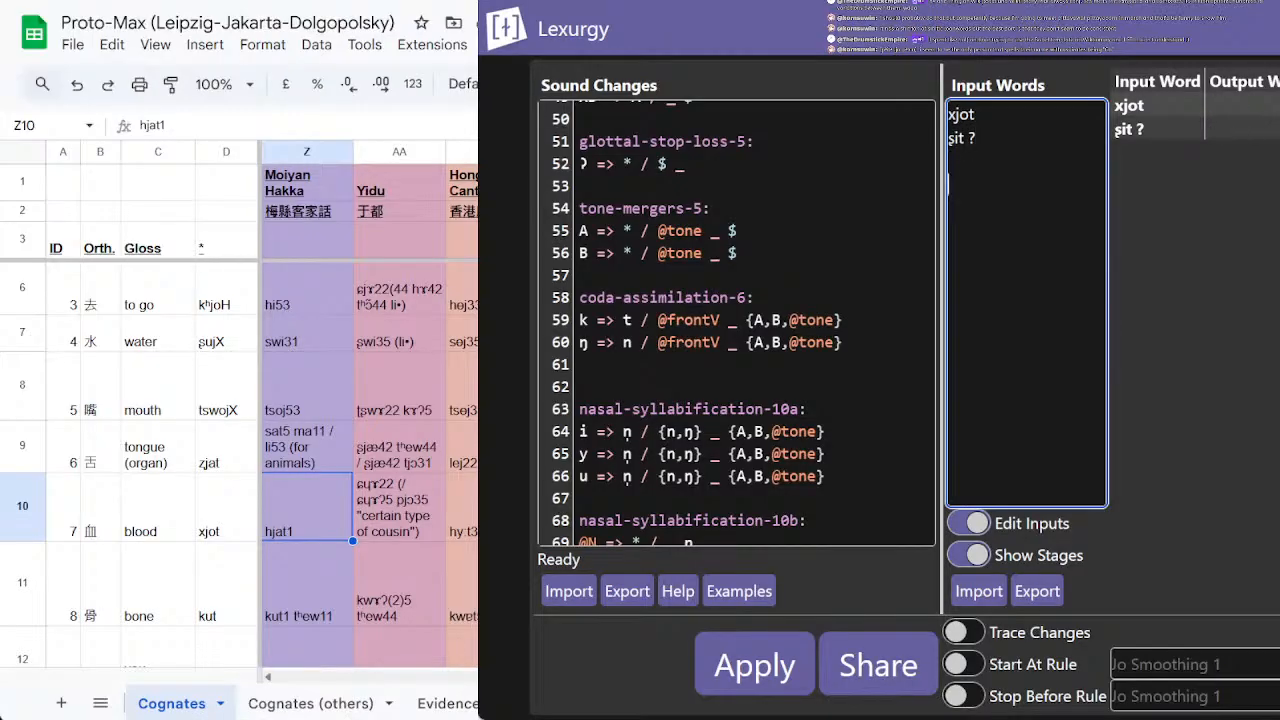
pyautogui.write('b')
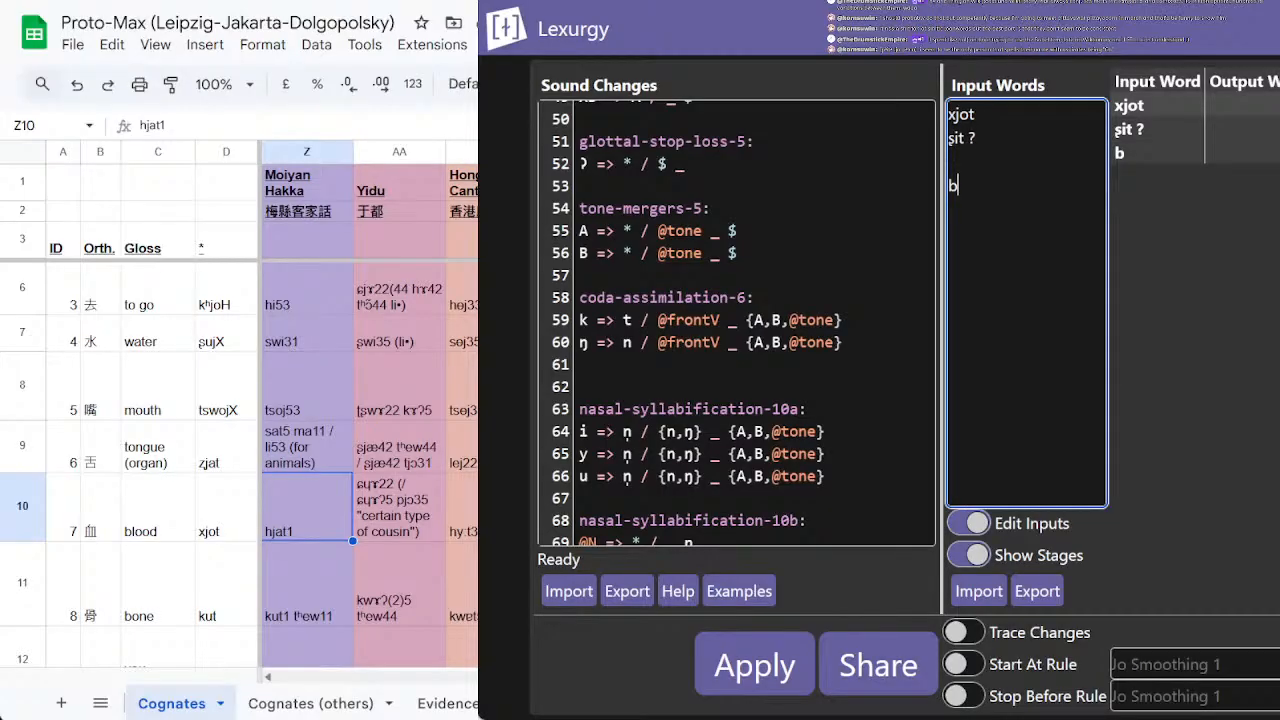
pyautogui.press('Return')
pyautogui.write('bp')
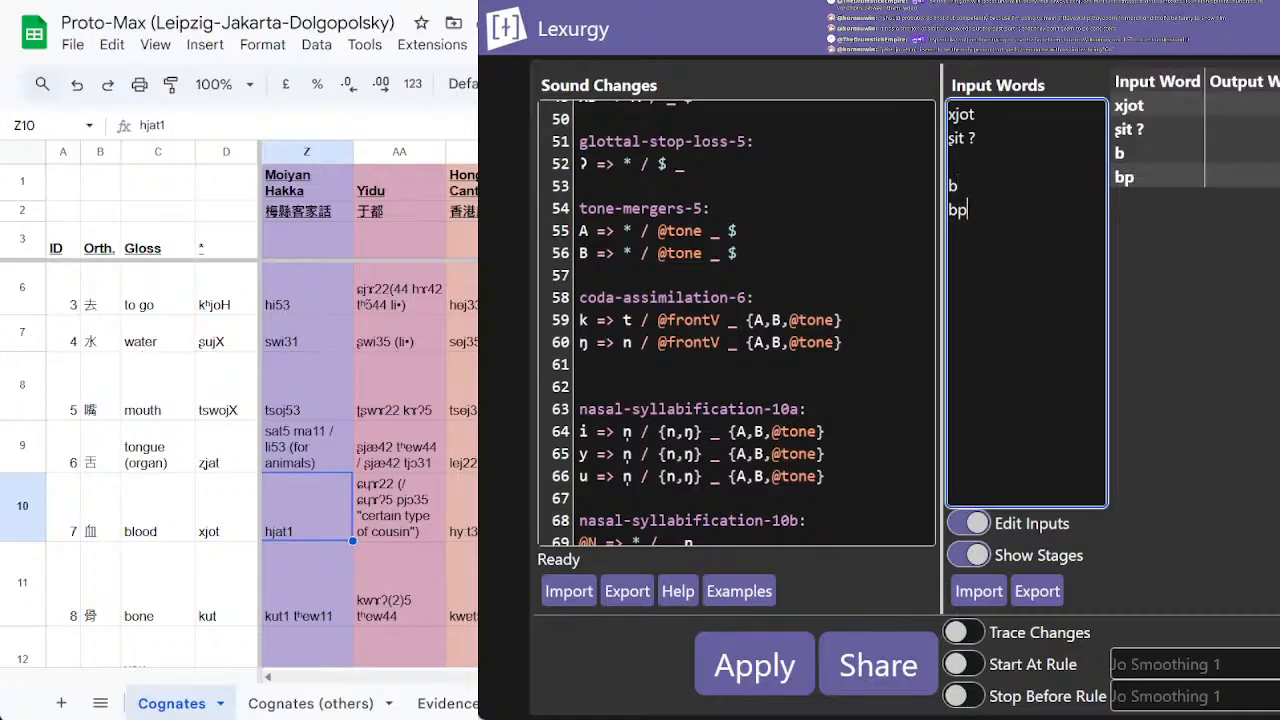
pyautogui.press('Return')
pyautogui.write('p')
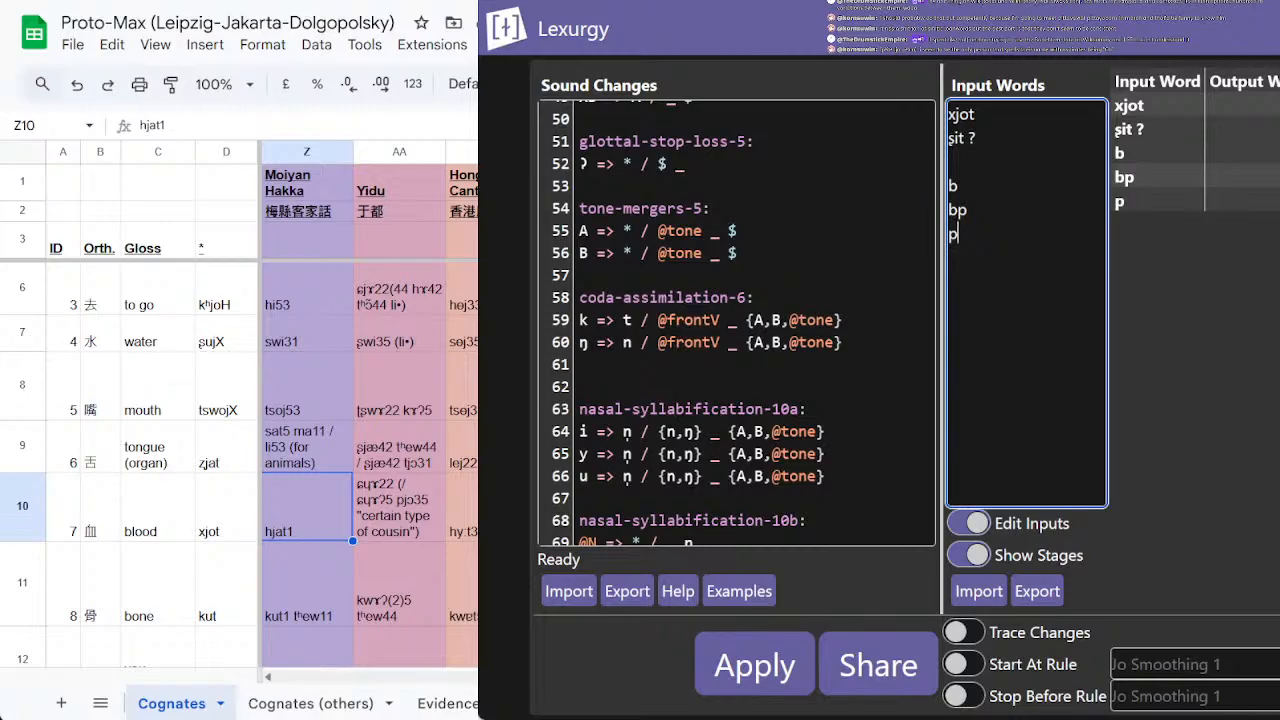
pyautogui.press('BackSpace')
pyautogui.press('BackSpace')
pyautogui.press('BackSpace')
pyautogui.press('BackSpace')
pyautogui.press('BackSpace')
pyautogui.press('BackSpace')
pyautogui.press('BackSpace')
pyautogui.press('BackSpace')
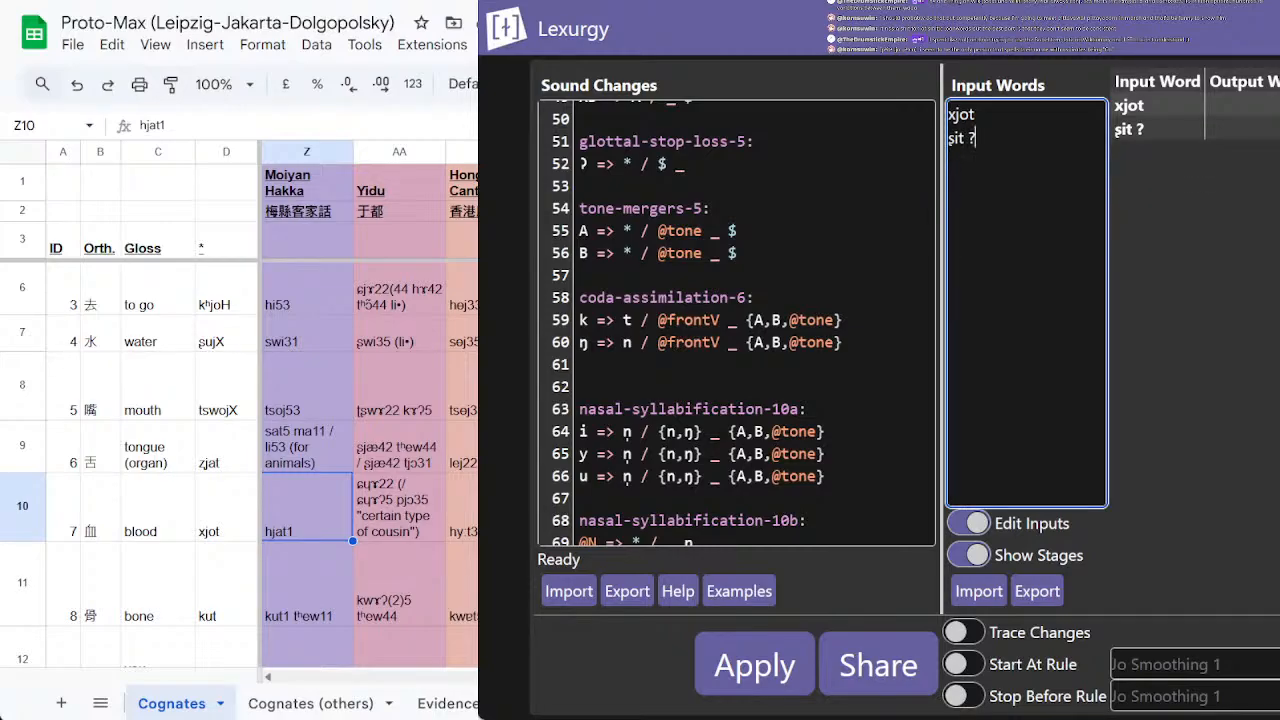
pyautogui.click(762, 674)
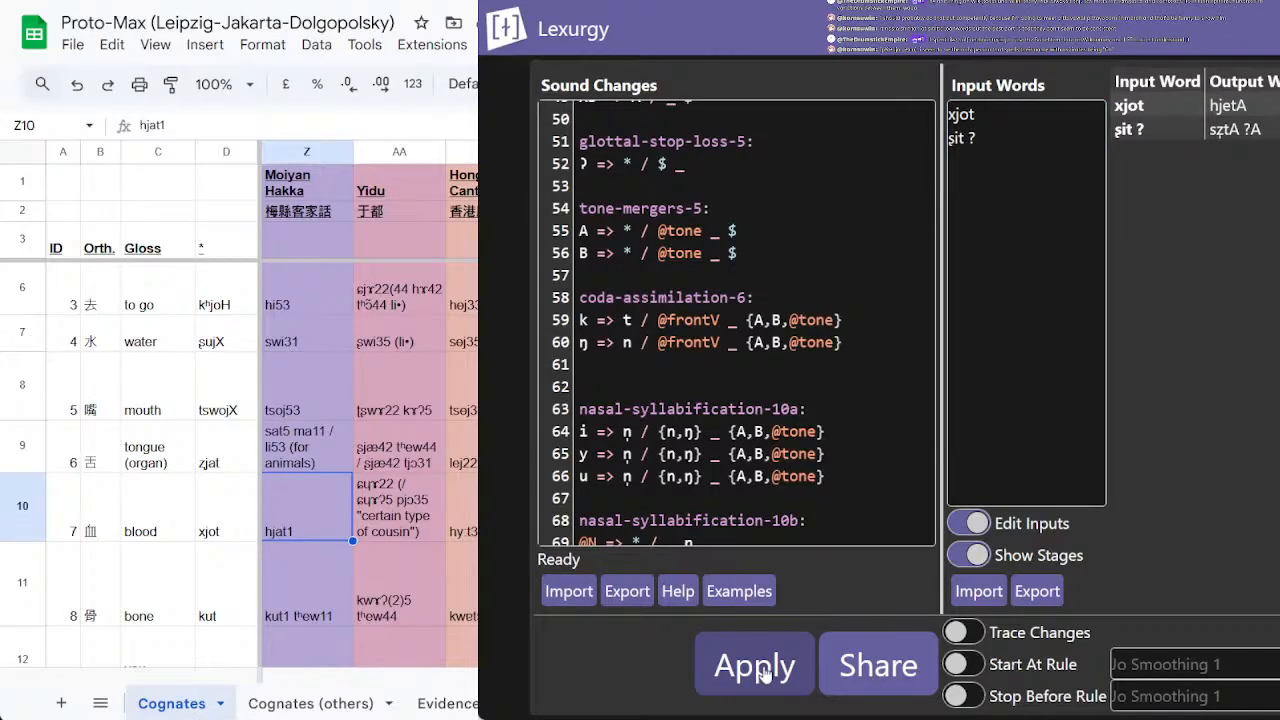
# Step: On the Moiyan sound-change sheet, add the label problems in A33 and record hjet beside it in B33
pyautogui.click(550, 703)
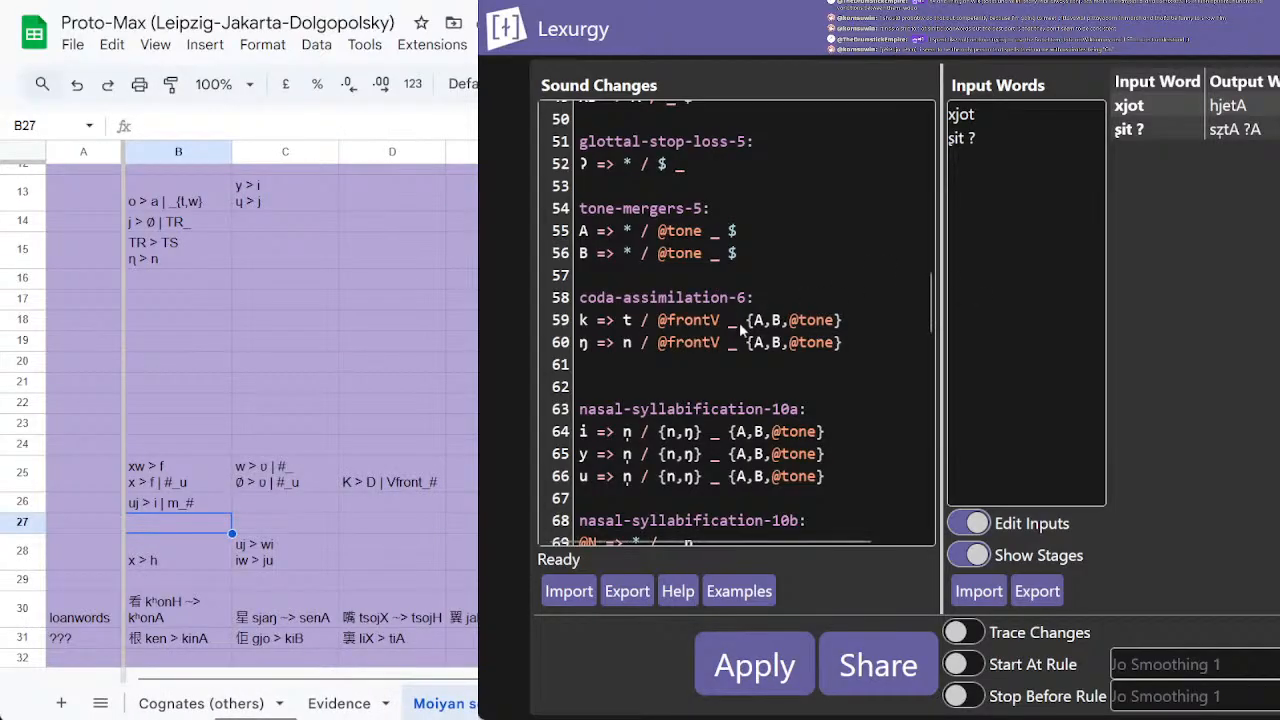
pyautogui.scroll(-2, 496, 369)
pyautogui.scroll(-1, 496, 369)
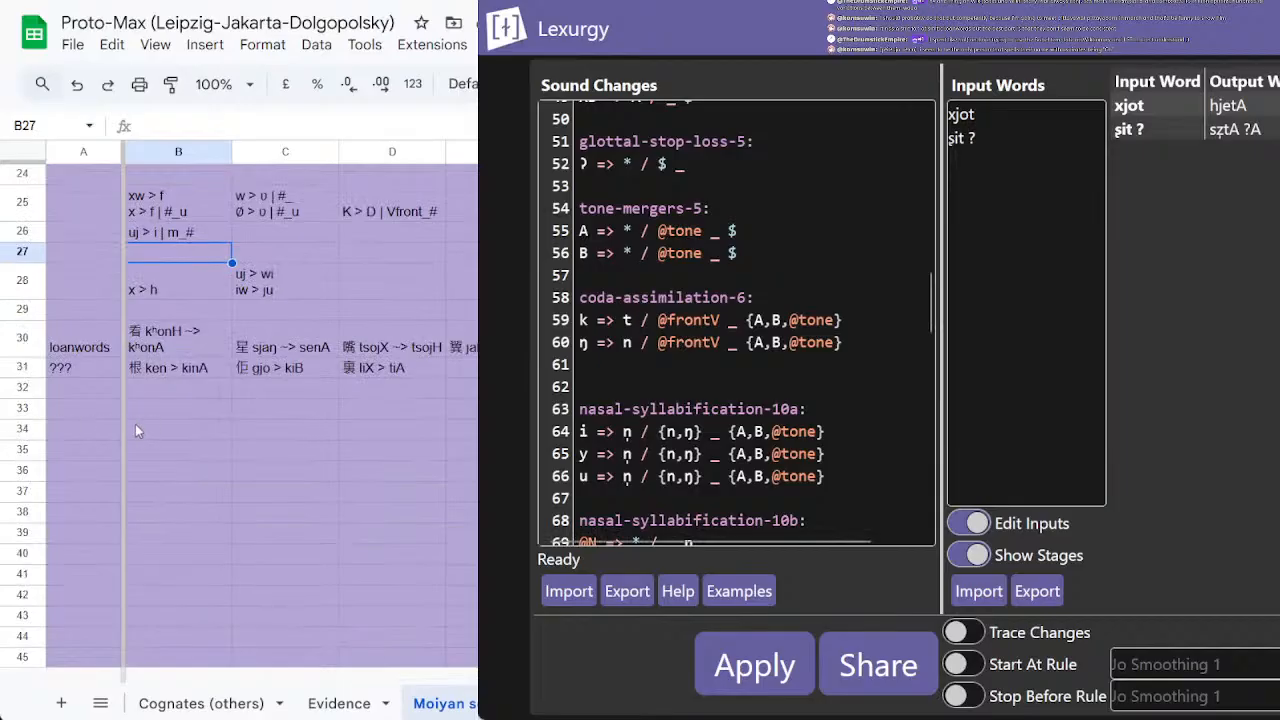
pyautogui.click(98, 402)
pyautogui.write('problems')
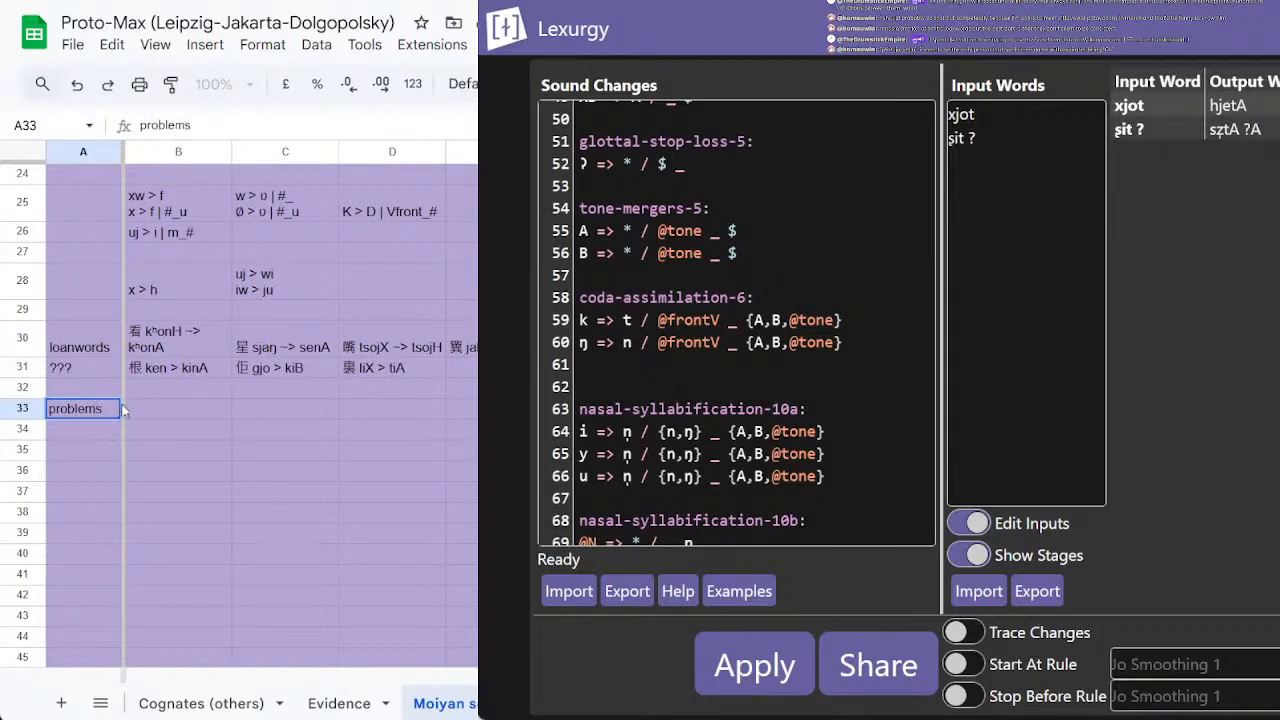
pyautogui.press('Tab')
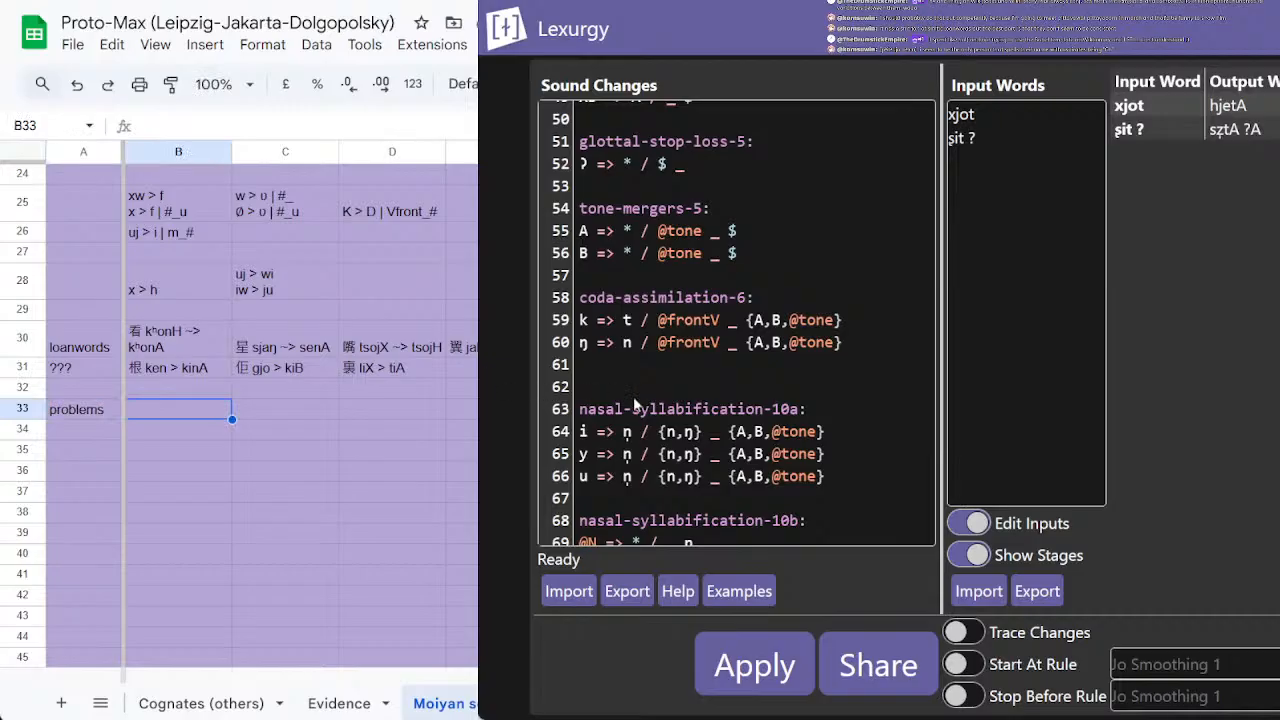
pyautogui.write('hjet')
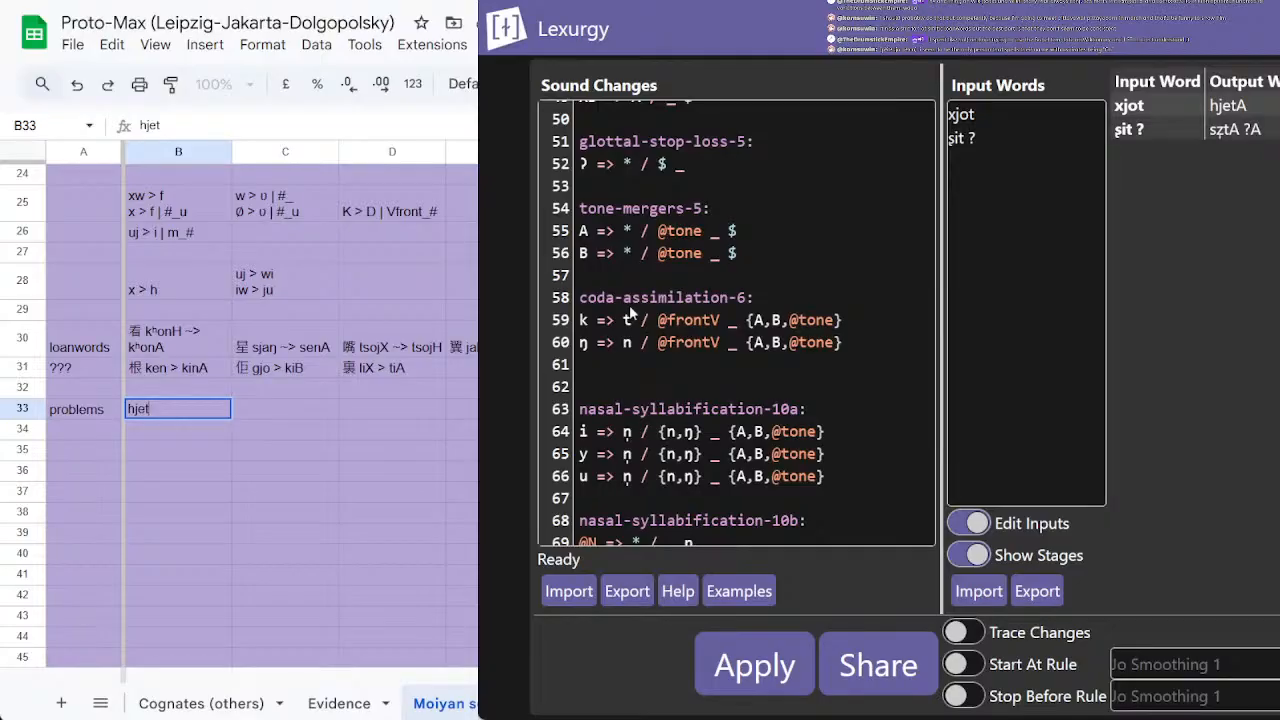
# Step: Move the o-to-a-13 rule below ej-dissimilation-13 and above y-unrounding-13
pyautogui.scroll(-3, 776, 289)
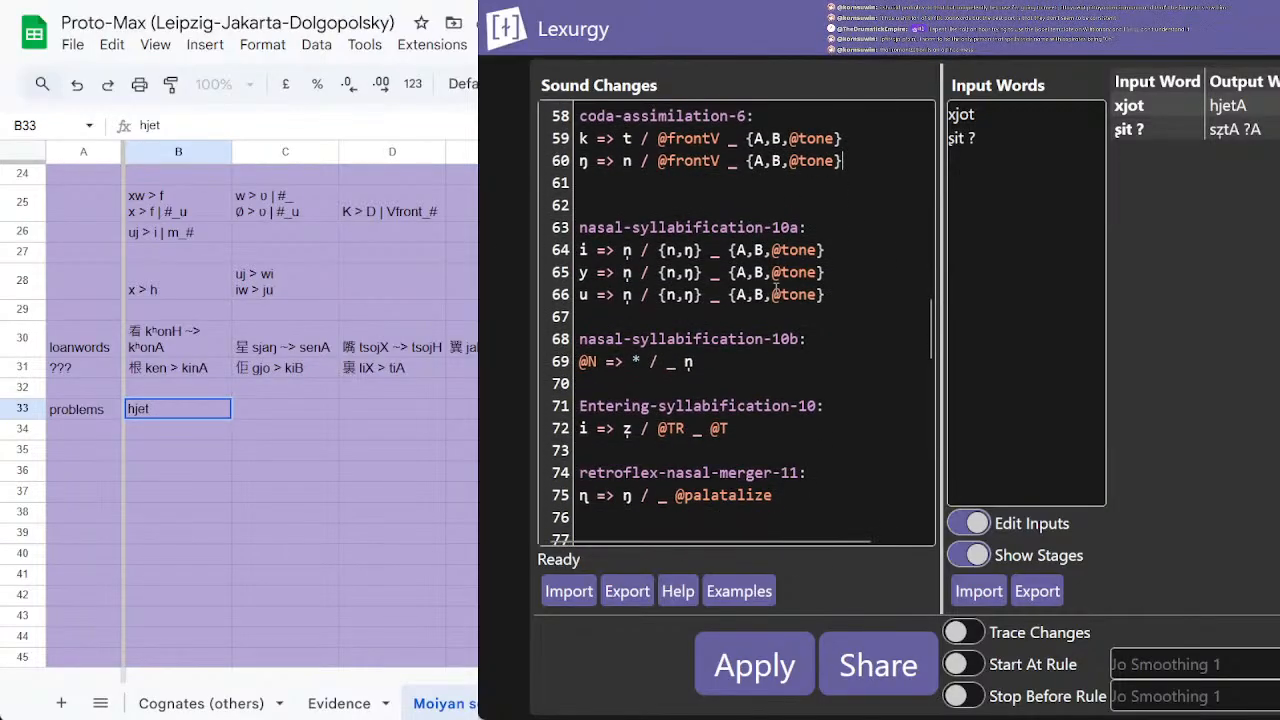
pyautogui.scroll(-7, 776, 289)
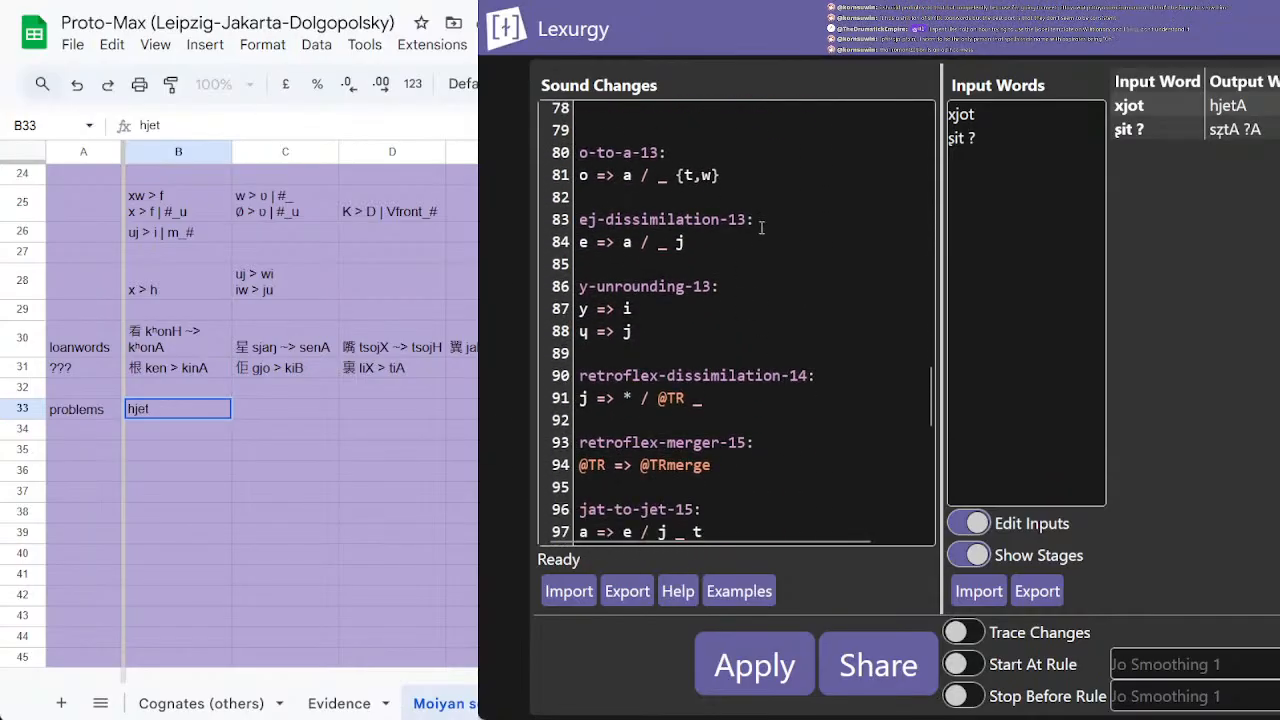
pyautogui.scroll(2, 761, 228)
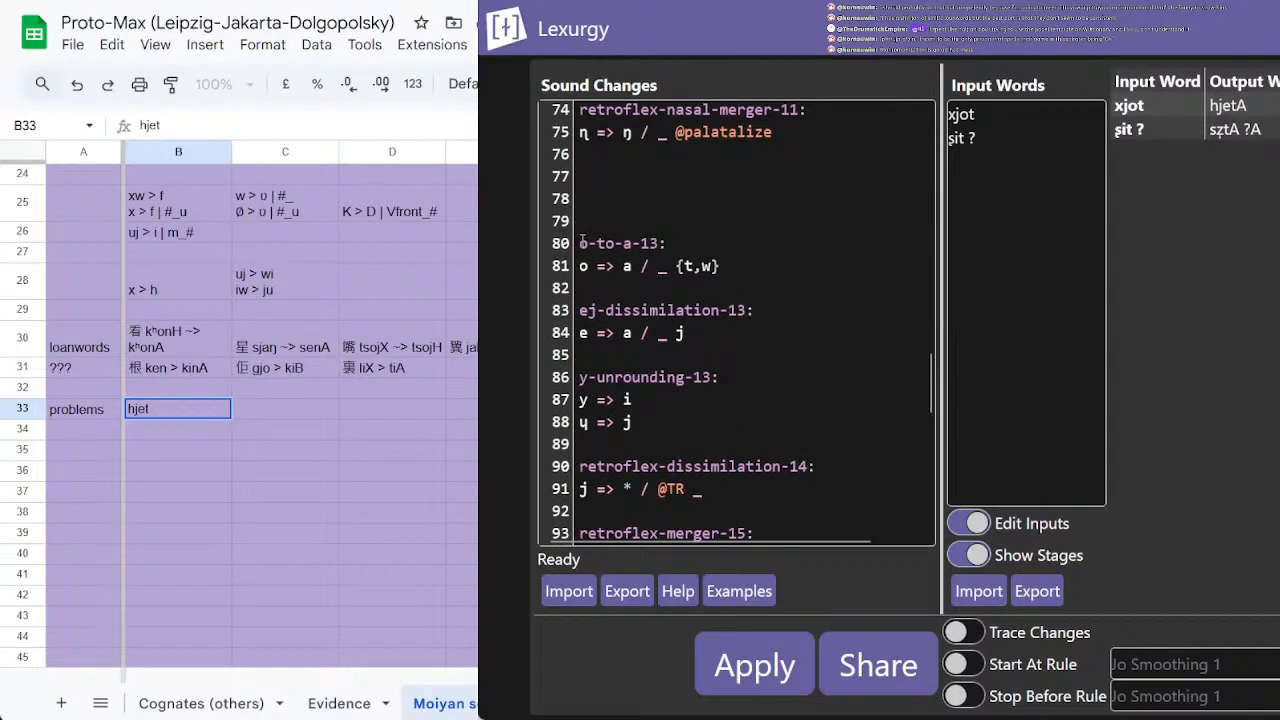
pyautogui.moveTo(581, 241); pyautogui.dragTo(581, 302)
pyautogui.hotkey('ctrl', 'c')
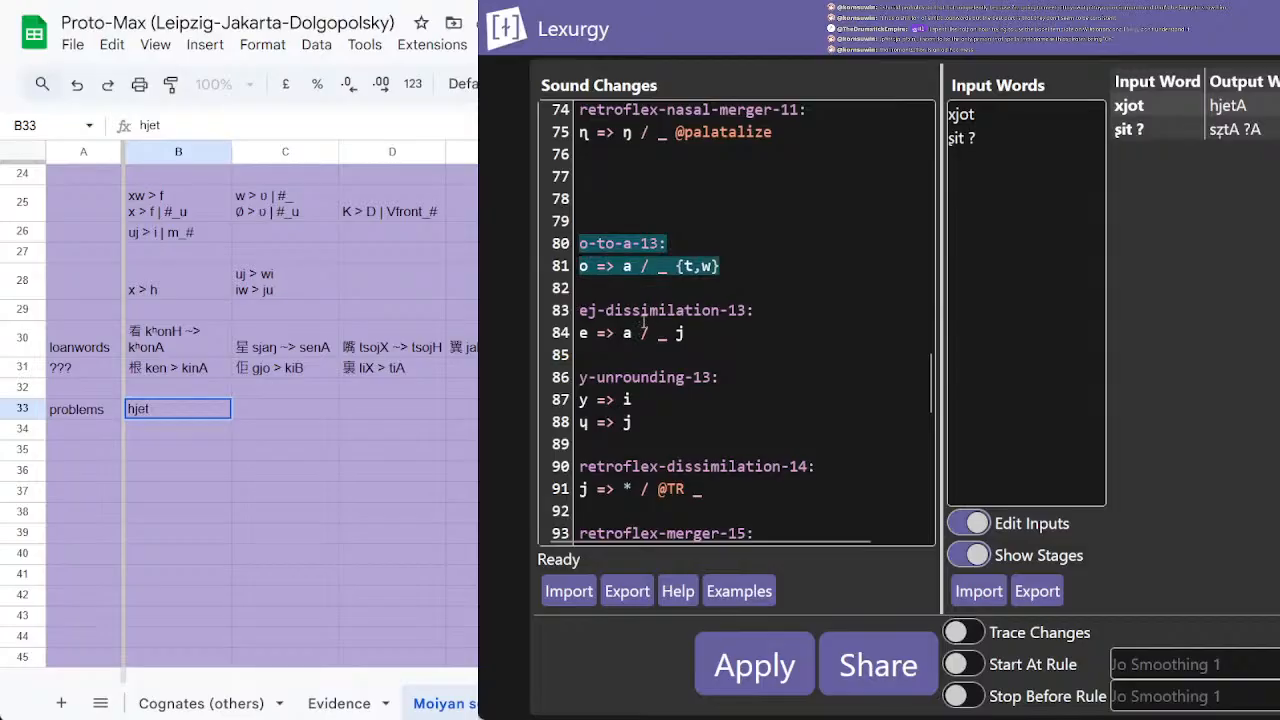
pyautogui.press('BackSpace')
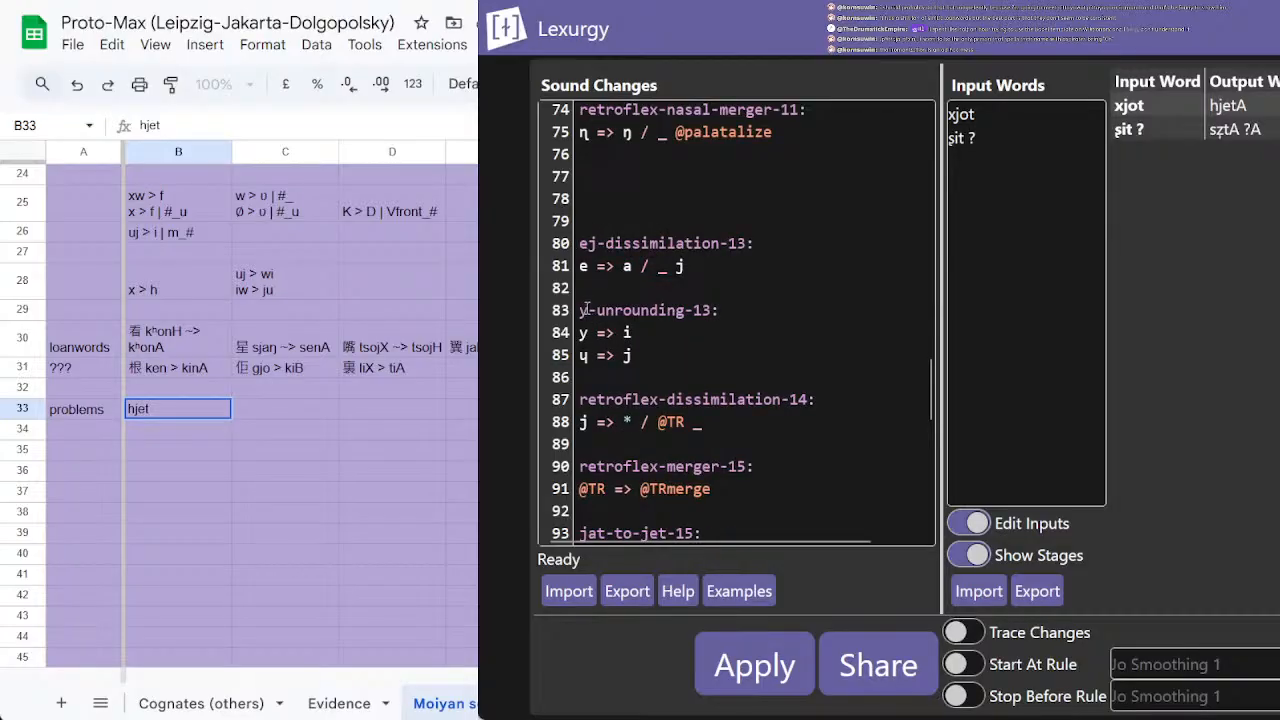
pyautogui.click(590, 310)
pyautogui.hotkey('ctrl', 'v')
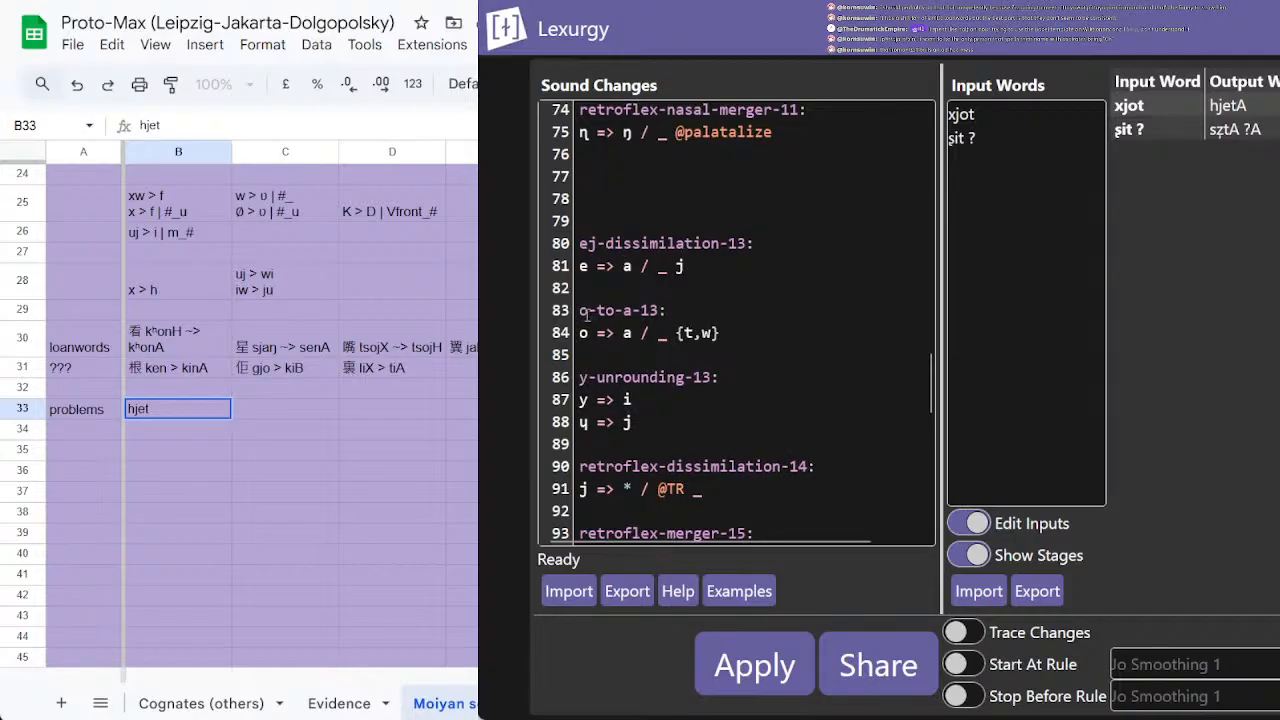
# Step: Move the o-to-a rule below y-unrounding-13 and rename it o-to-a-14
pyautogui.moveTo(581, 314); pyautogui.dragTo(582, 350)
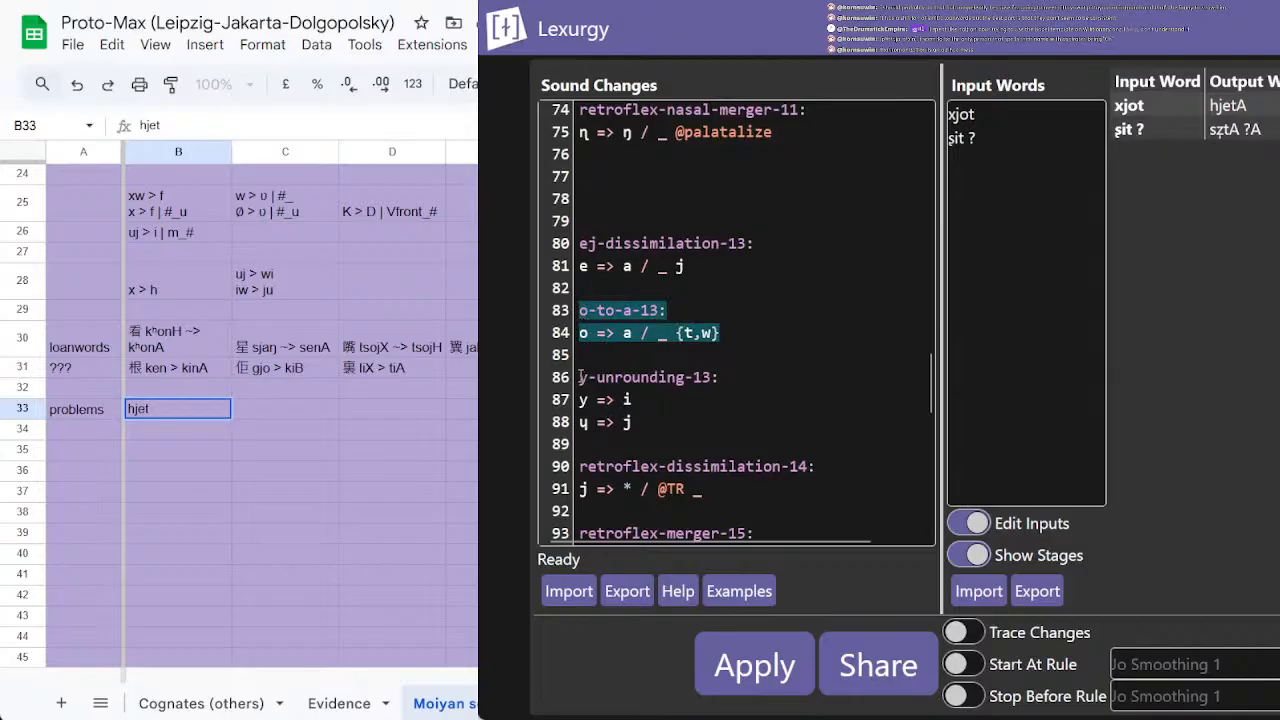
pyautogui.hotkey('ctrl', 'x')
pyautogui.click(582, 400)
pyautogui.hotkey('ctrl', 'v')
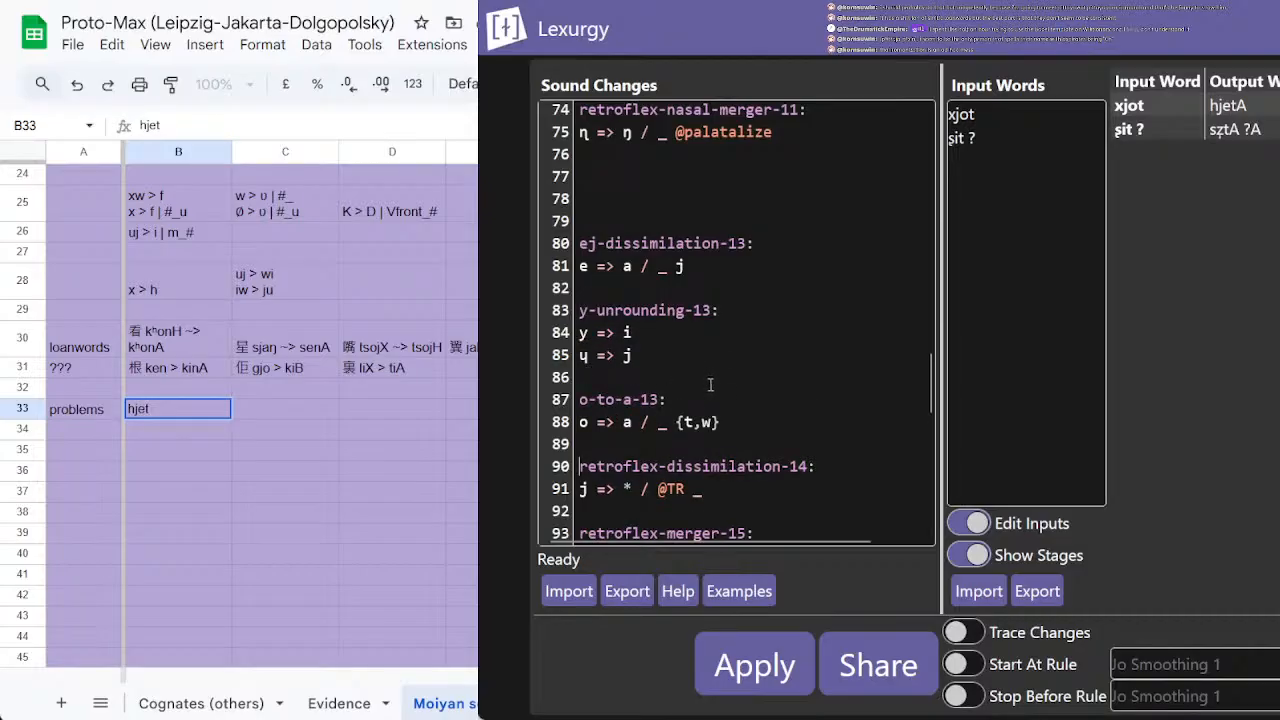
pyautogui.moveTo(650, 405); pyautogui.dragTo(657, 406)
pyautogui.write('4')
# Step: Move the o > a | _{t,w} entry in the spreadsheet from B13 to C14
pyautogui.click(399, 392)
pyautogui.scroll(2, 343, 386)
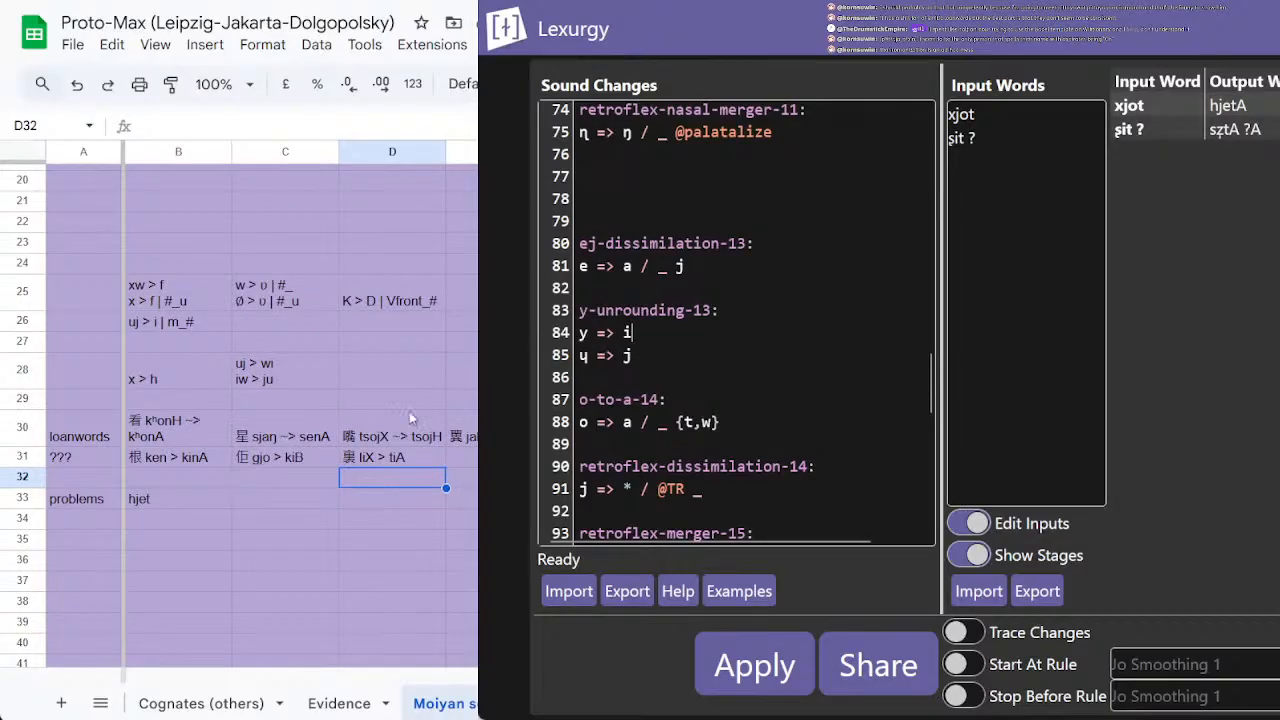
pyautogui.scroll(2, 328, 414)
pyautogui.scroll(8, 328, 416)
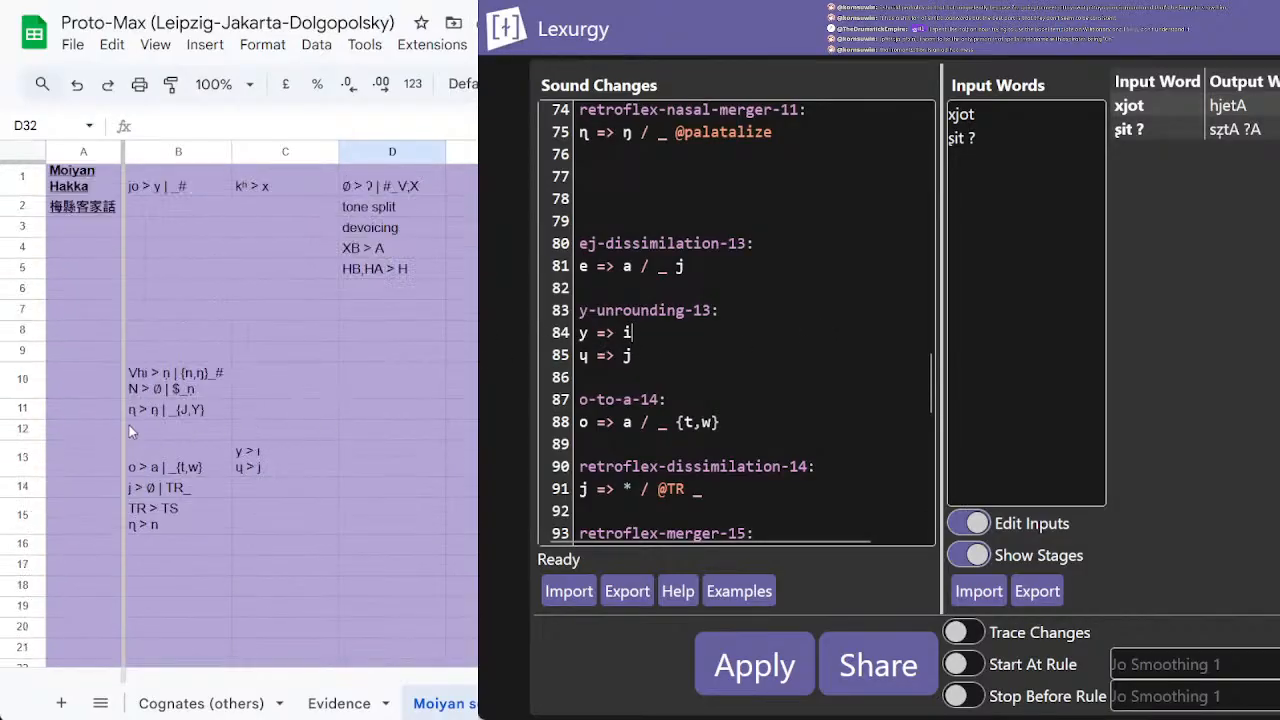
pyautogui.click(206, 462)
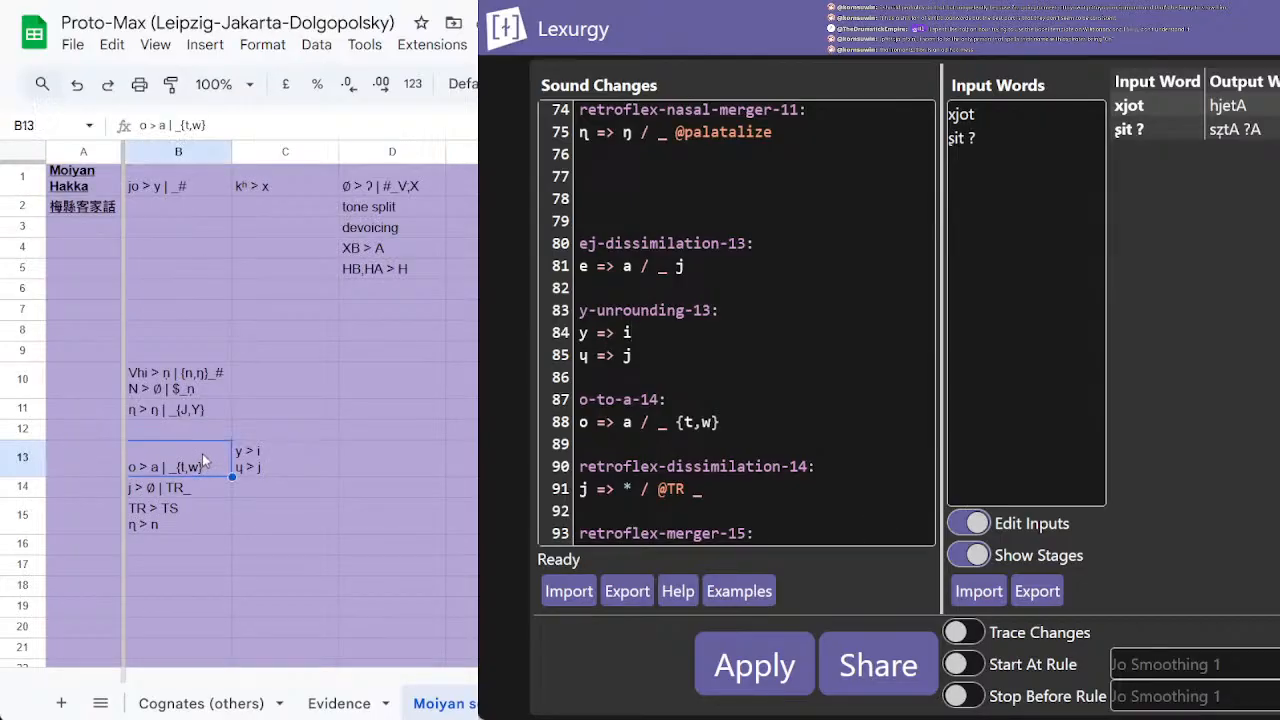
pyautogui.moveTo(217, 455); pyautogui.dragTo(101, 459)
pyautogui.hotkey('ctrl', 'x')
pyautogui.click(274, 488)
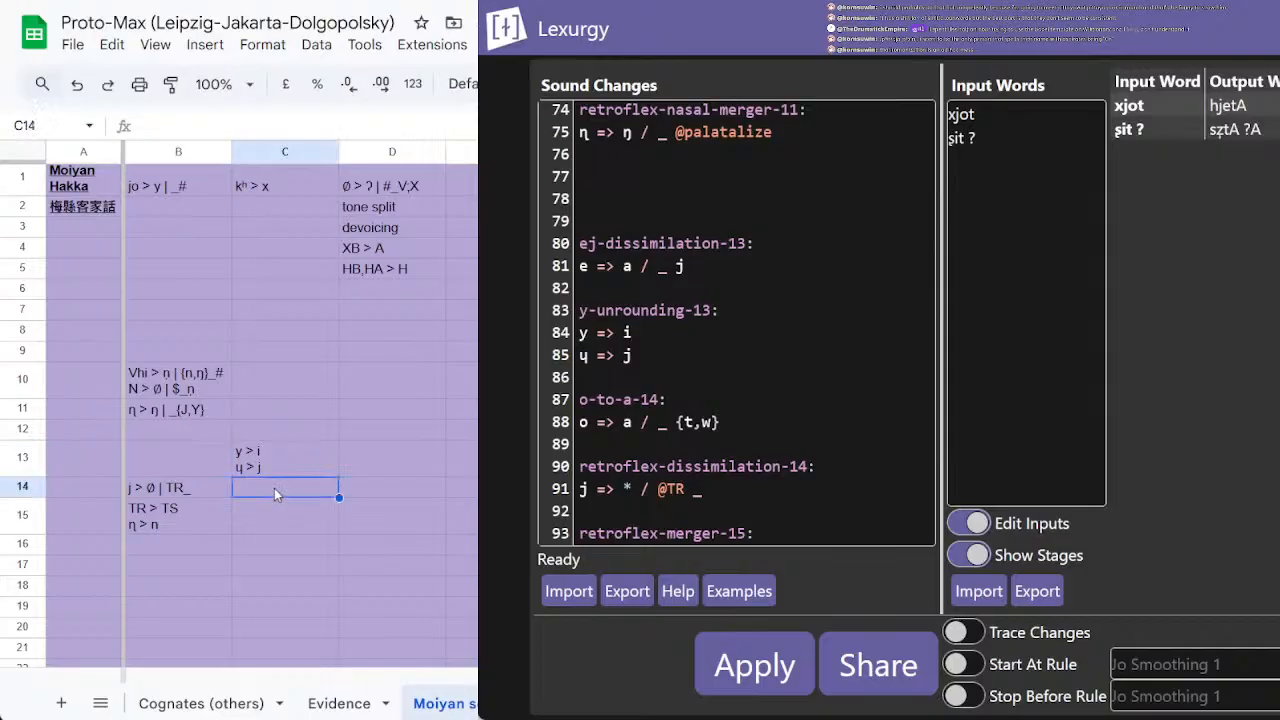
pyautogui.hotkey('ctrl', 'v')
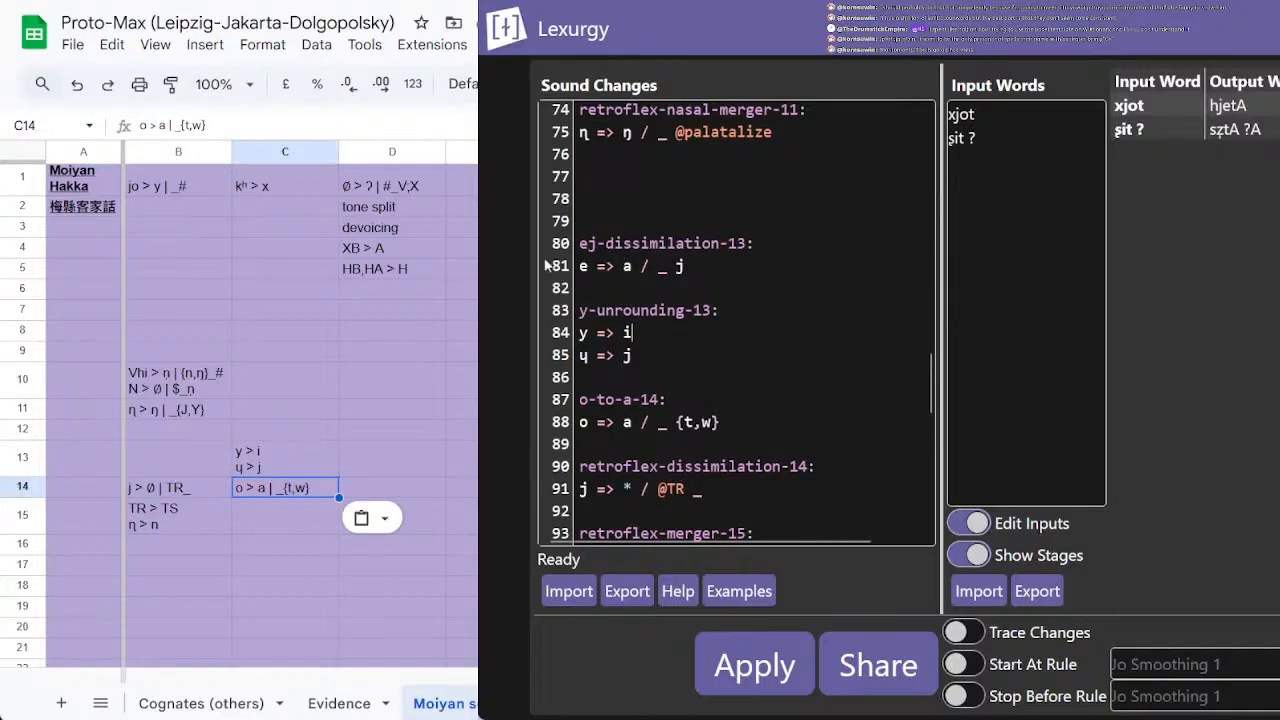
# Step: Enter the rule e > a | _j in cell B13
pyautogui.click(176, 474)
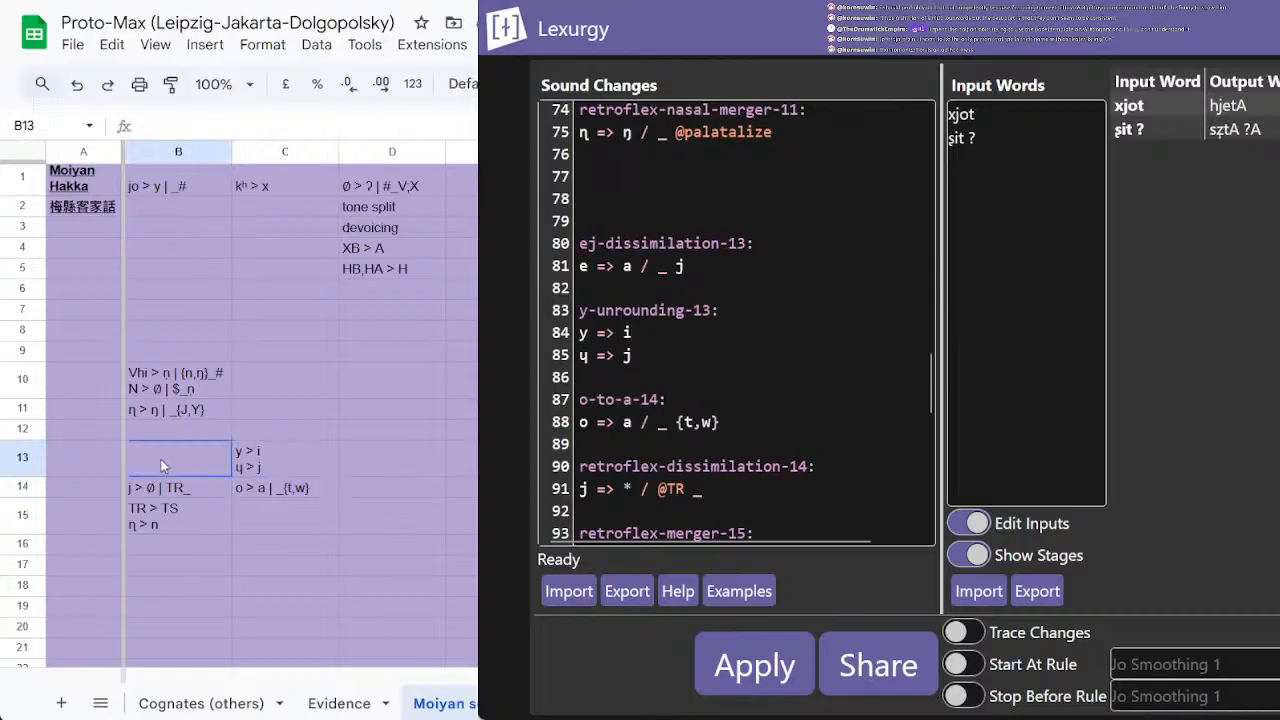
pyautogui.write('e >')
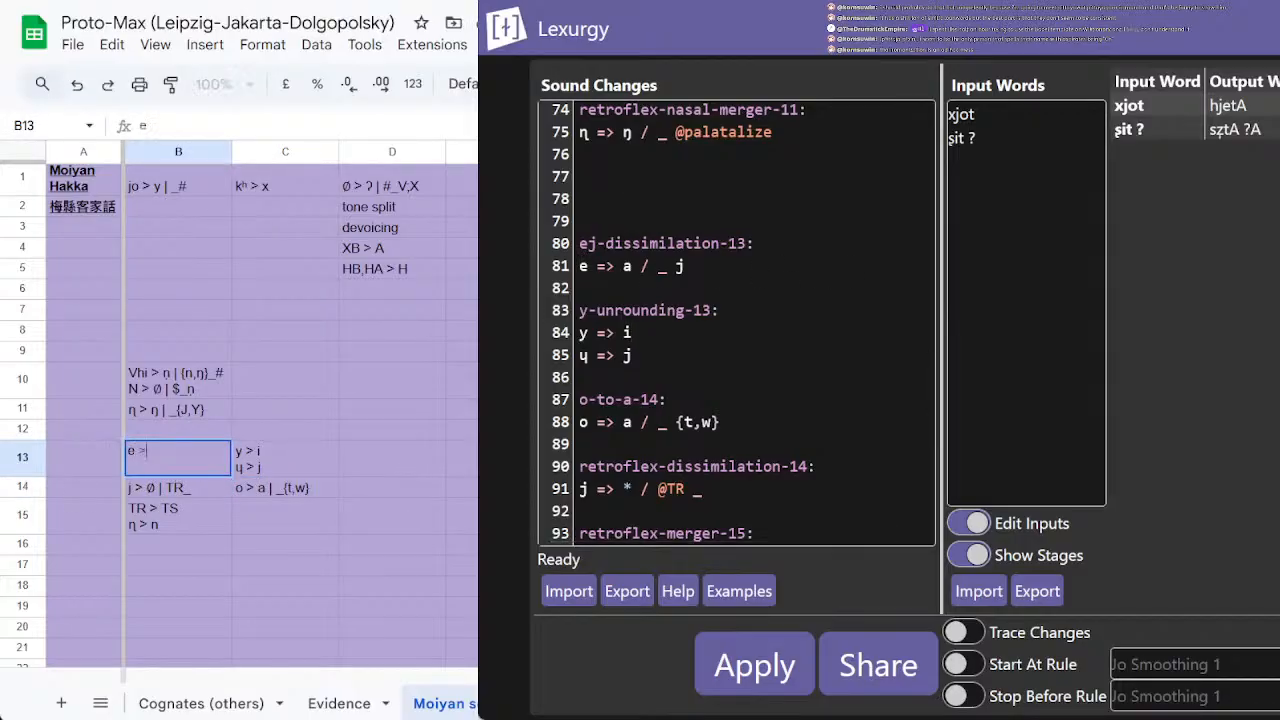
pyautogui.write(' a | _j')
pyautogui.press('Return')
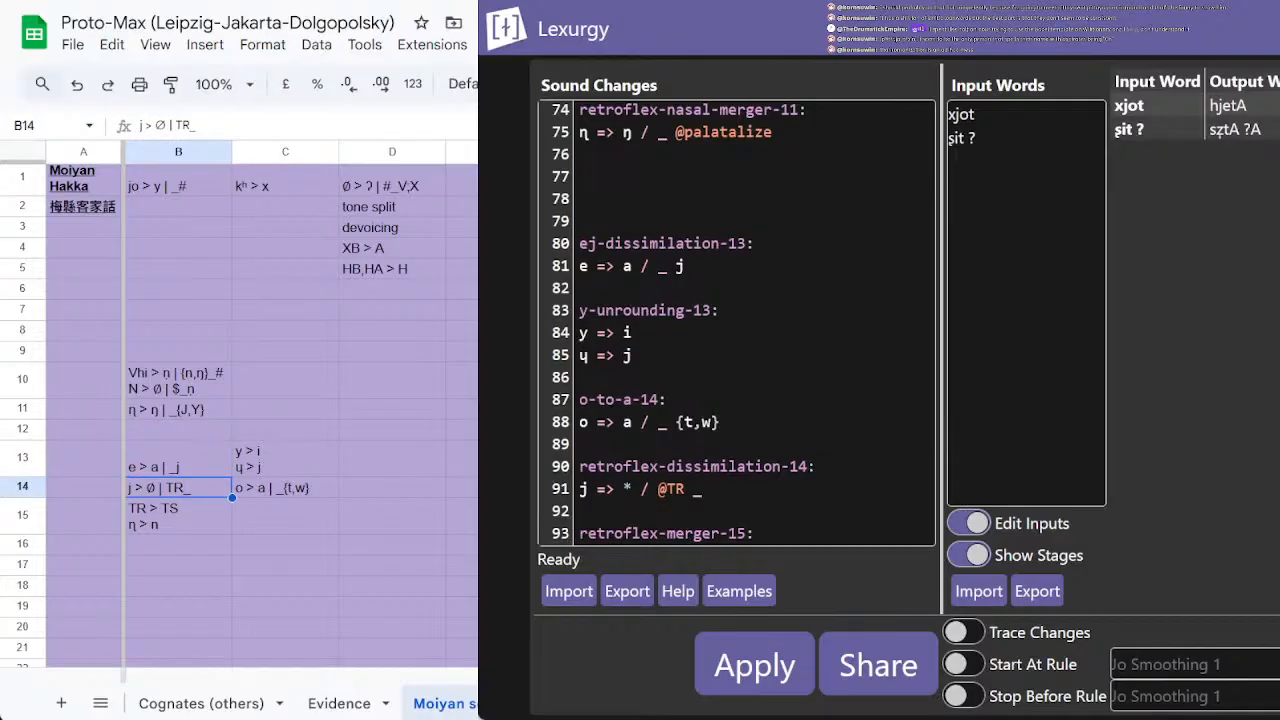
# Step: Apply the reordered sound changes to the input words
pyautogui.click(872, 268)
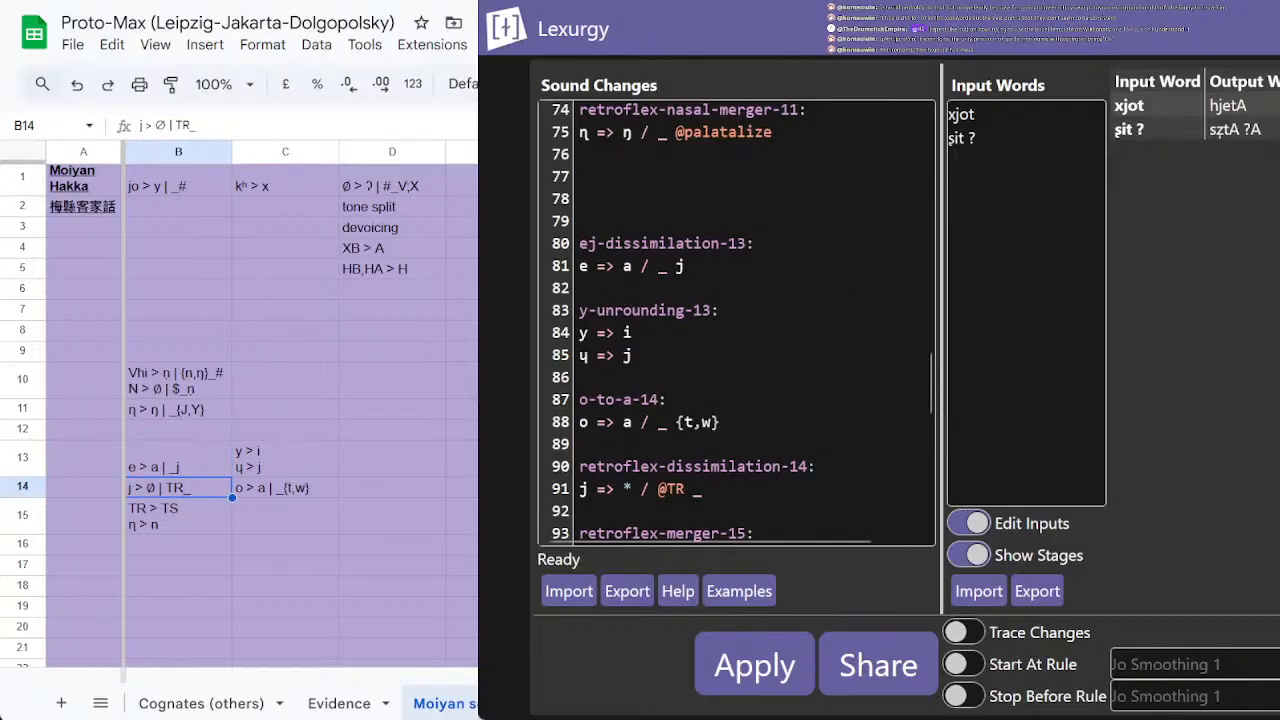
pyautogui.click(751, 684)
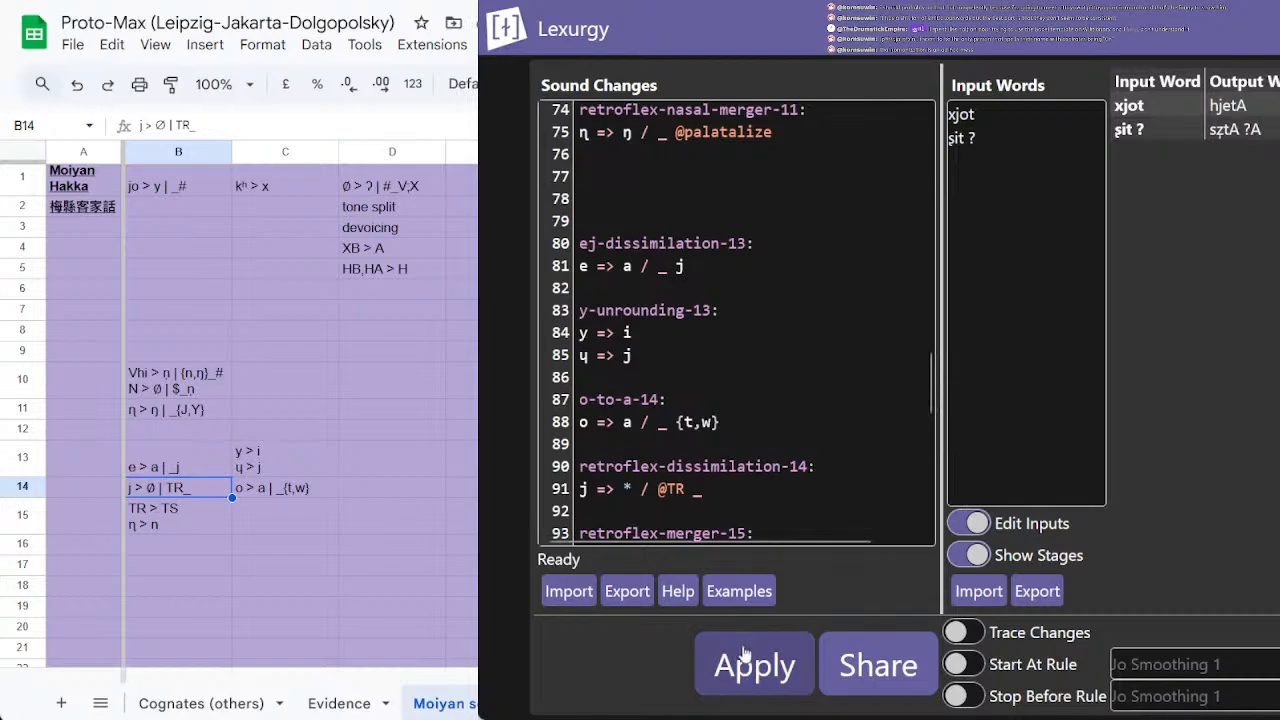
pyautogui.click(742, 677)
pyautogui.click(742, 678)
pyautogui.click(742, 678)
pyautogui.click(743, 678)
# Step: Move the o-to-a-14 rule below tj-dissimilation-16 and rename it o-to-a-16
pyautogui.scroll(-1, 794, 381)
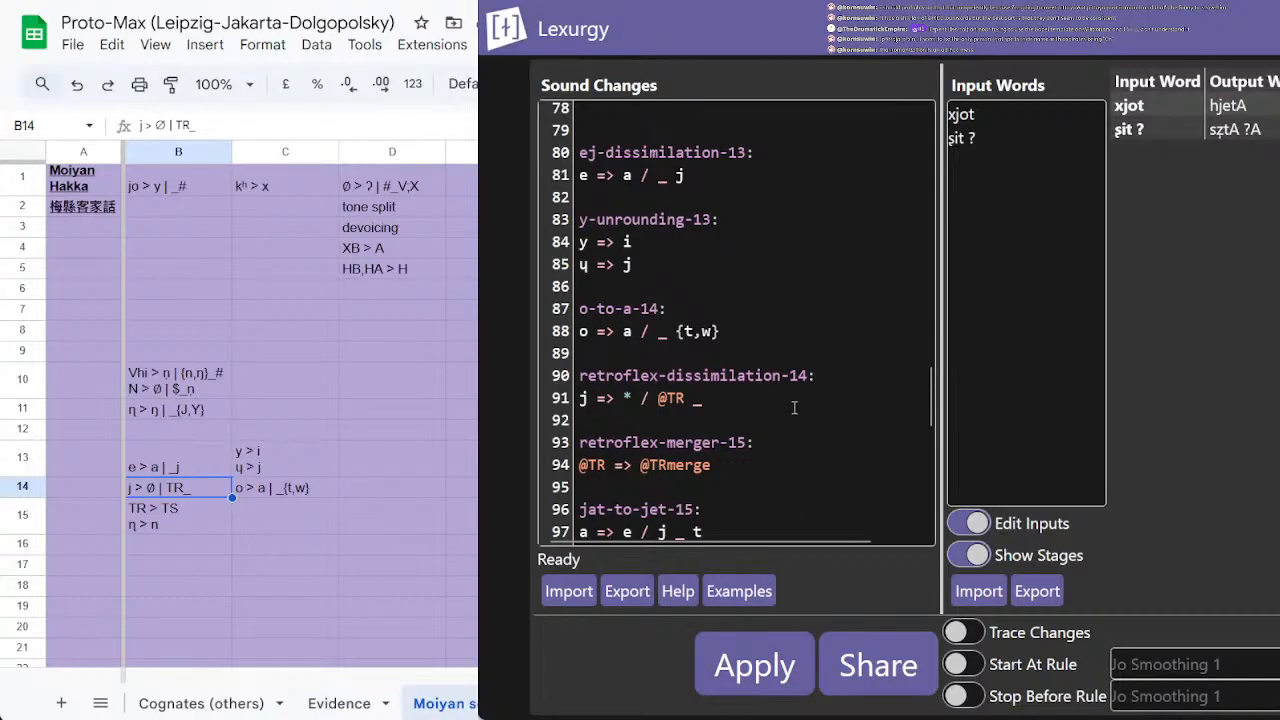
pyautogui.scroll(-1, 792, 408)
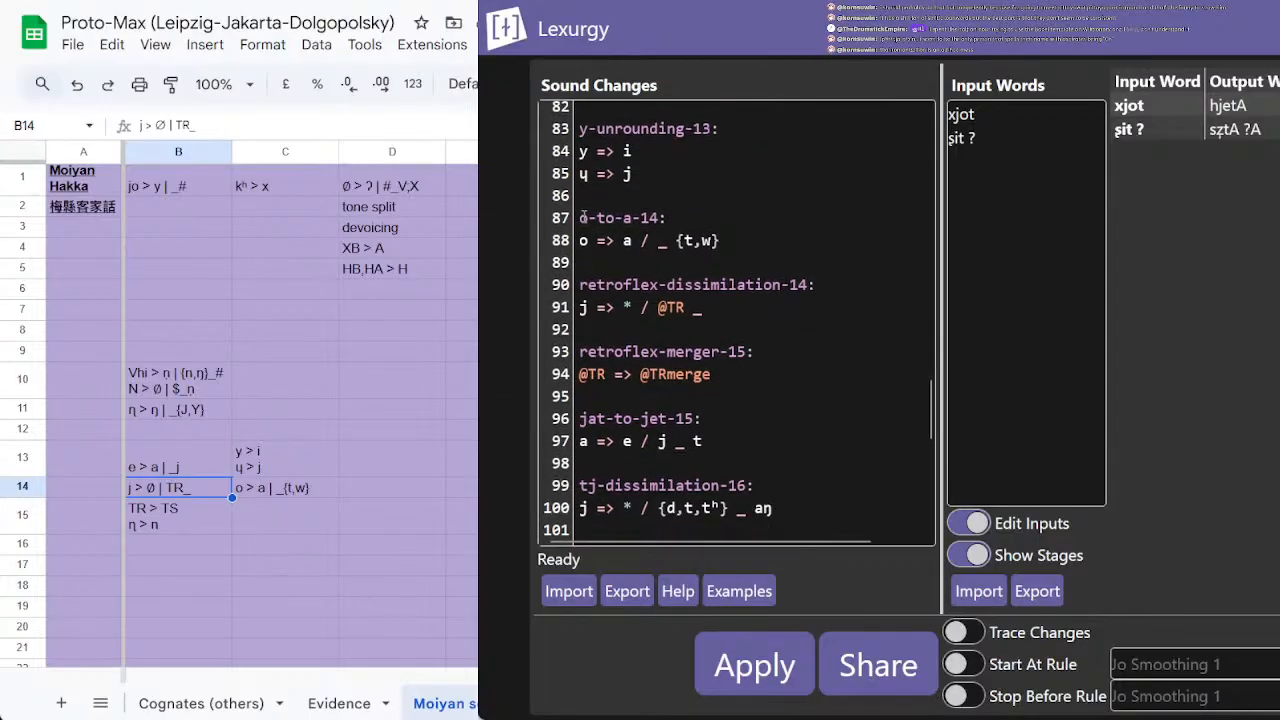
pyautogui.moveTo(580, 217); pyautogui.dragTo(576, 261)
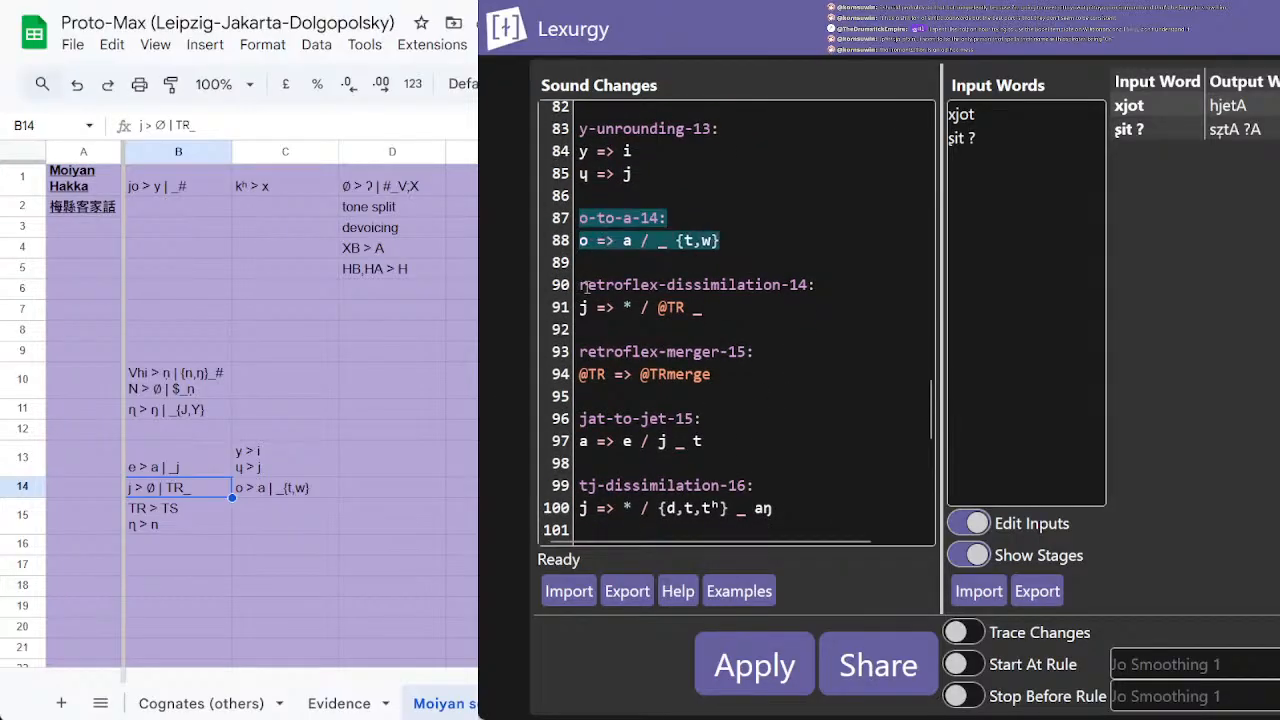
pyautogui.scroll(1, 777, 273)
pyautogui.scroll(1, 790, 290)
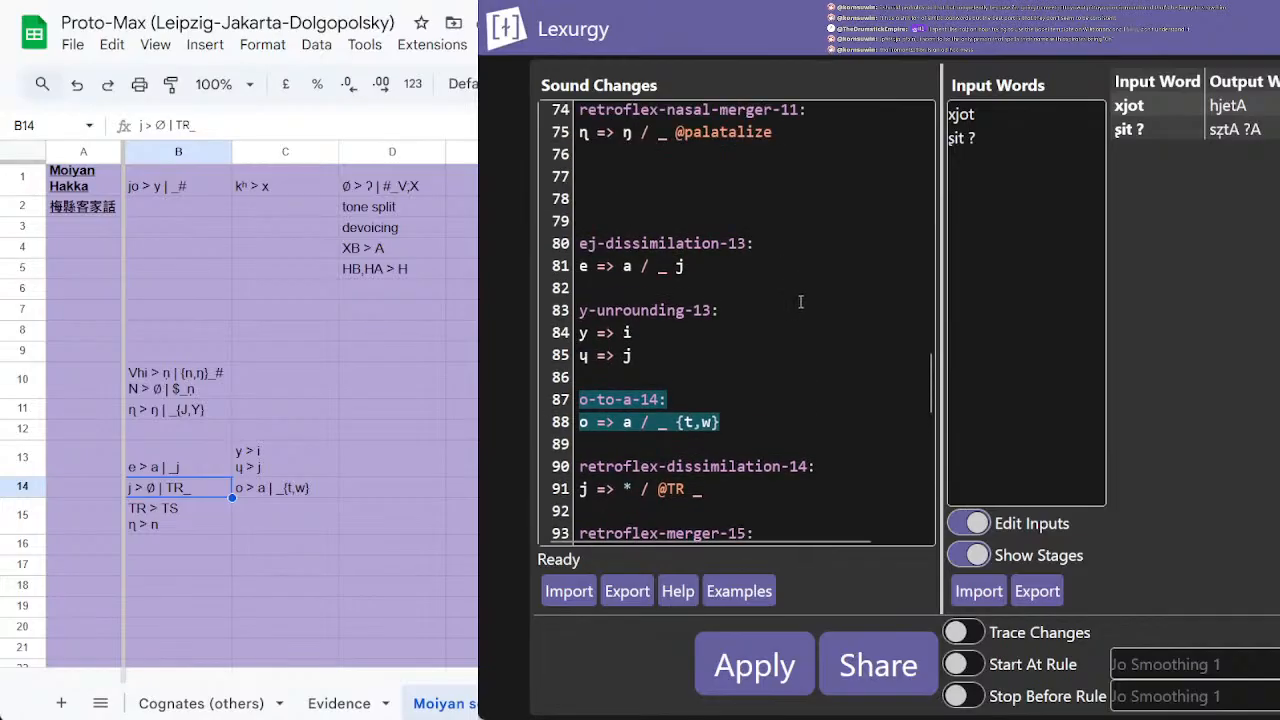
pyautogui.press('BackSpace')
pyautogui.press('BackSpace')
pyautogui.scroll(-3, 800, 302)
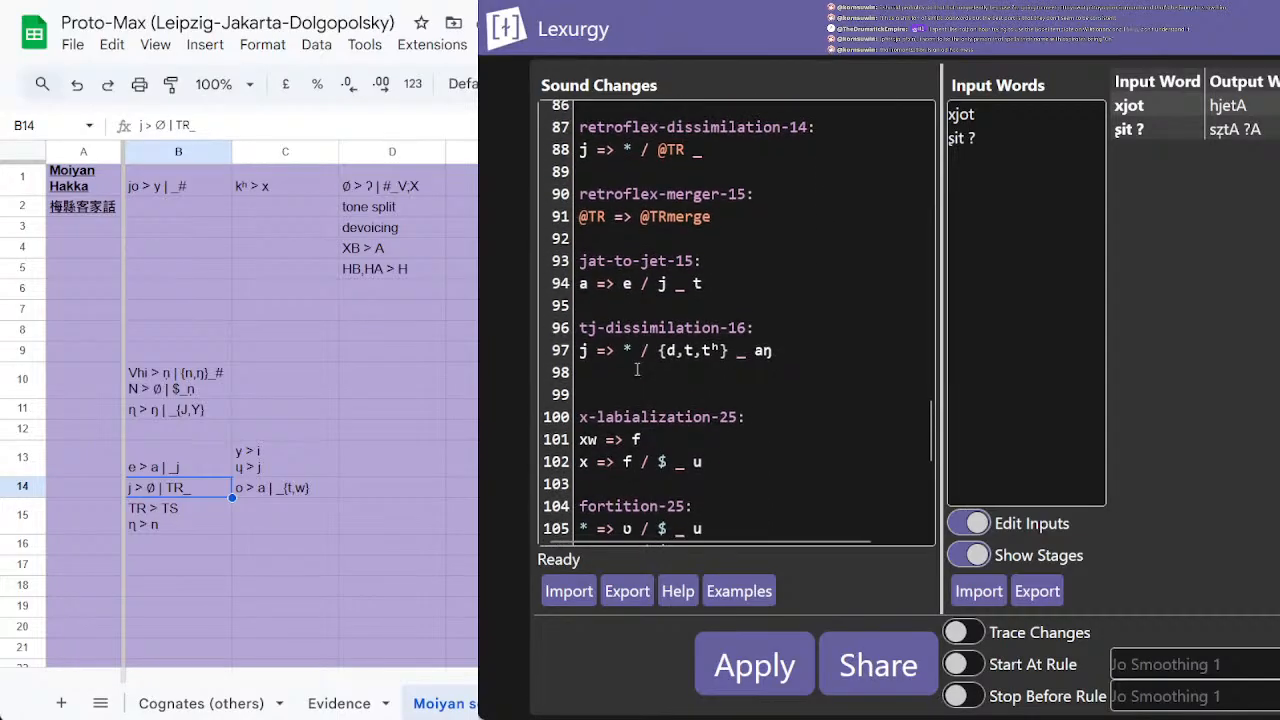
pyautogui.click(588, 394)
pyautogui.hotkey('ctrl', 'v')
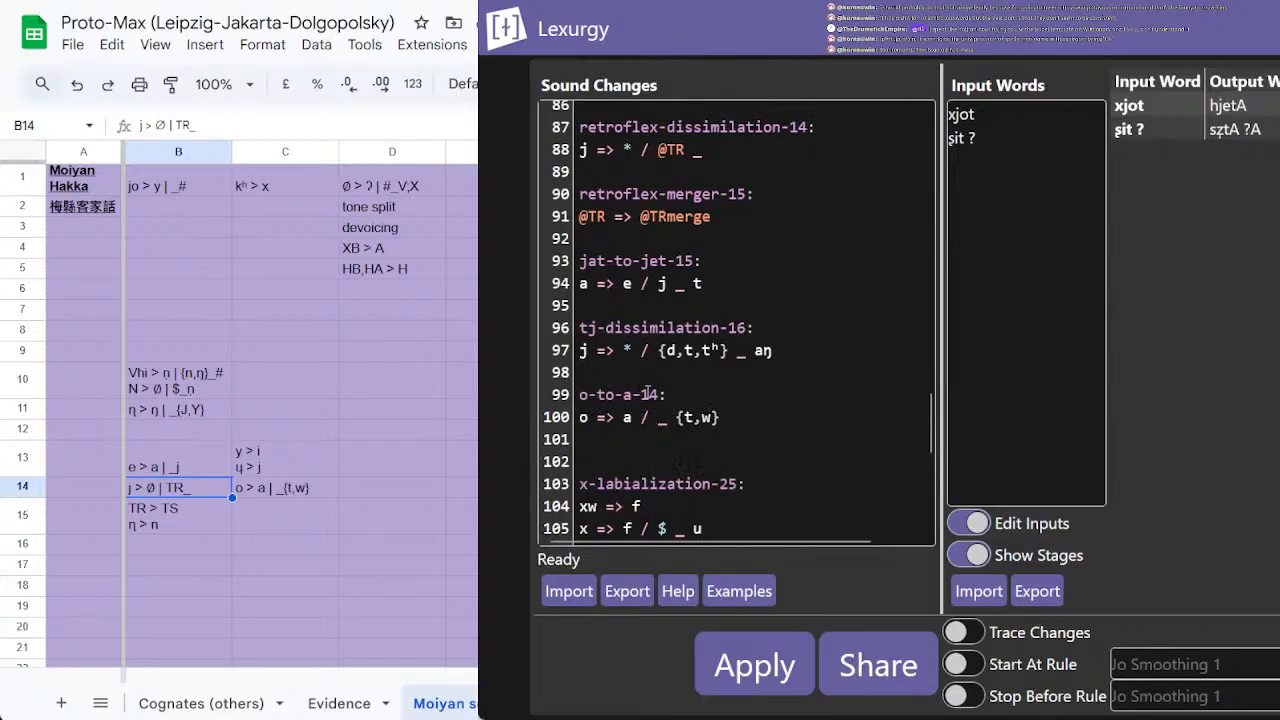
pyautogui.write('6')
# Step: Move the o > a | _{t,w} entry in the spreadsheet from C14 to C16
pyautogui.doubleClick(303, 489)
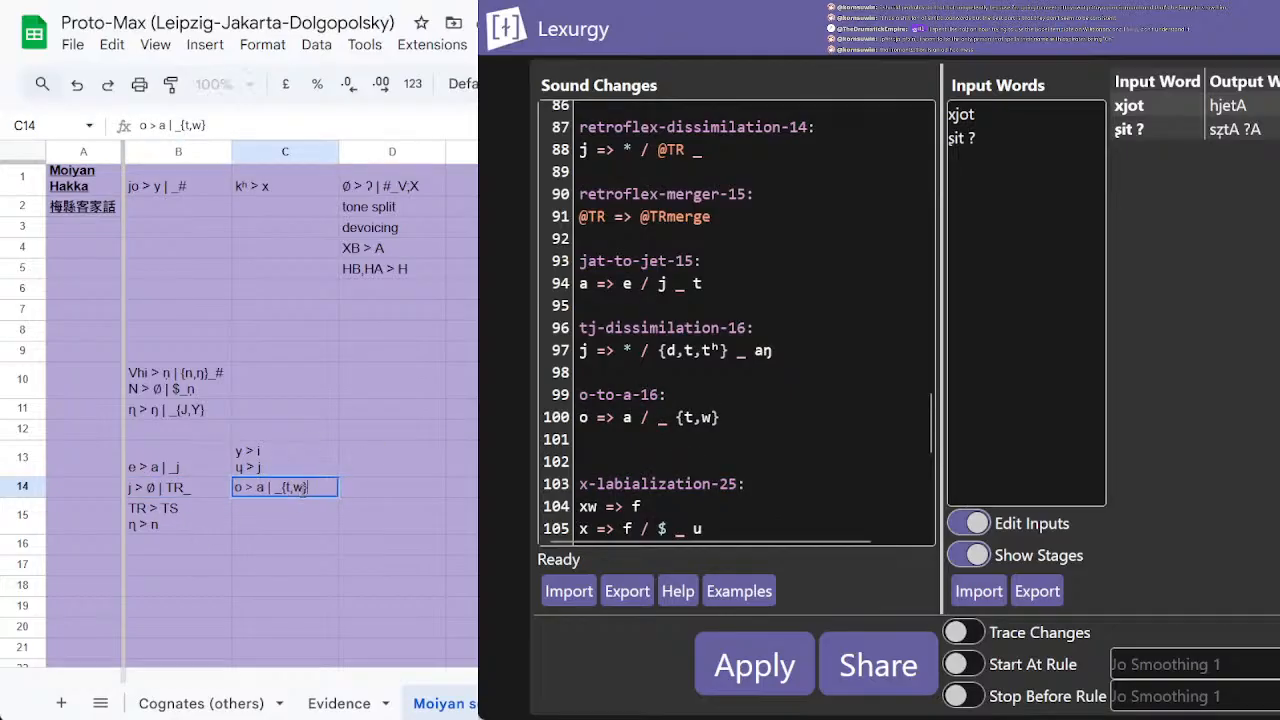
pyautogui.moveTo(322, 488); pyautogui.dragTo(176, 501)
pyautogui.hotkey('ctrl', 'x')
pyautogui.click(281, 550)
pyautogui.hotkey('ctrl', 'v')
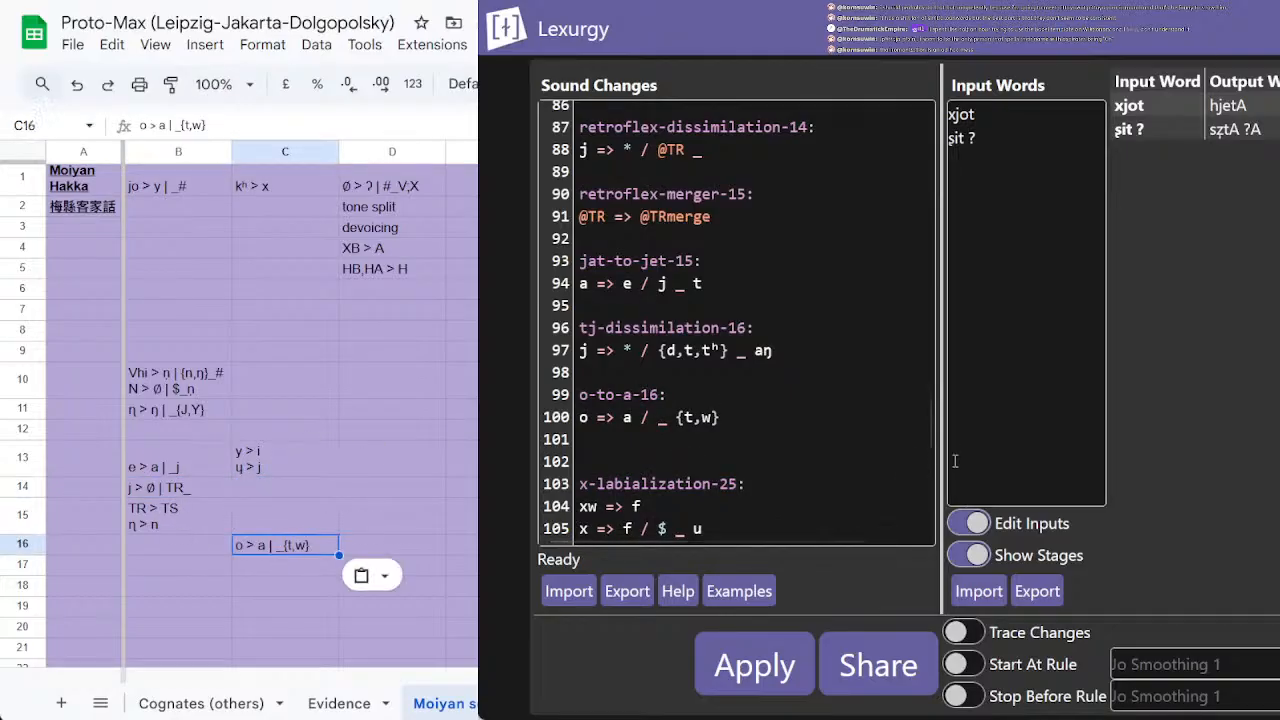
# Step: Reapply the sound changes to the input words with o-to-a-16 in its new place
pyautogui.click(846, 482)
pyautogui.click(763, 668)
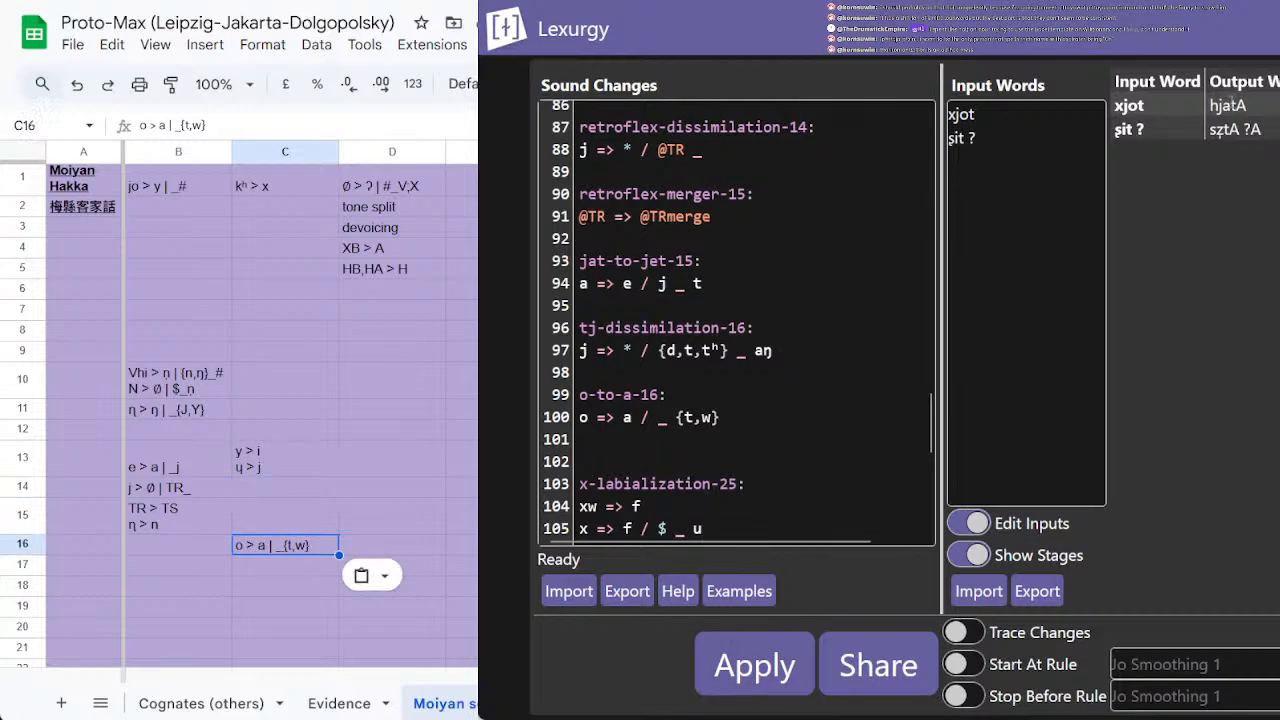
# Step: Open the Cognates sheet to check the Moiyan Hakka form for blood
pyautogui.scroll(1, 165, 687)
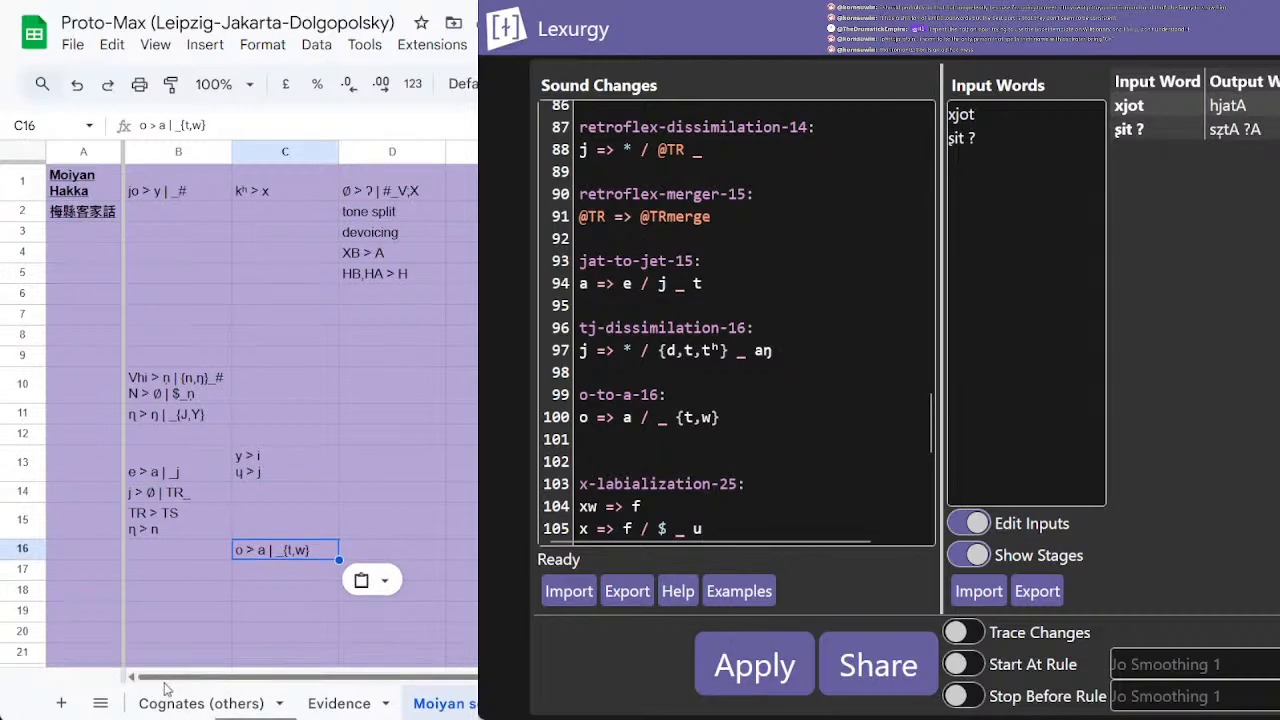
pyautogui.scroll(1, 181, 706)
pyautogui.click(158, 704)
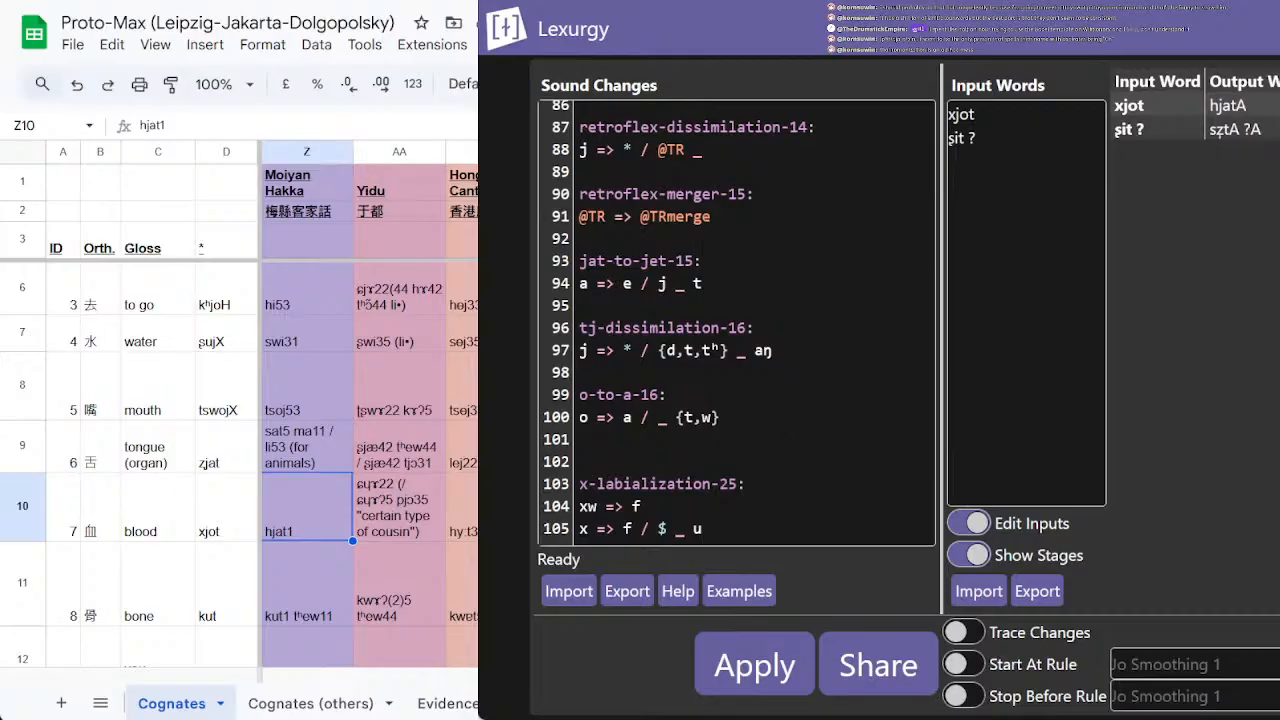
# Step: Switch to the Wikipedia article on the romanization of Thai and read what its Transcription section says about the Royal Thai General System
pyautogui.hotkey('ctrl', 'Tab')
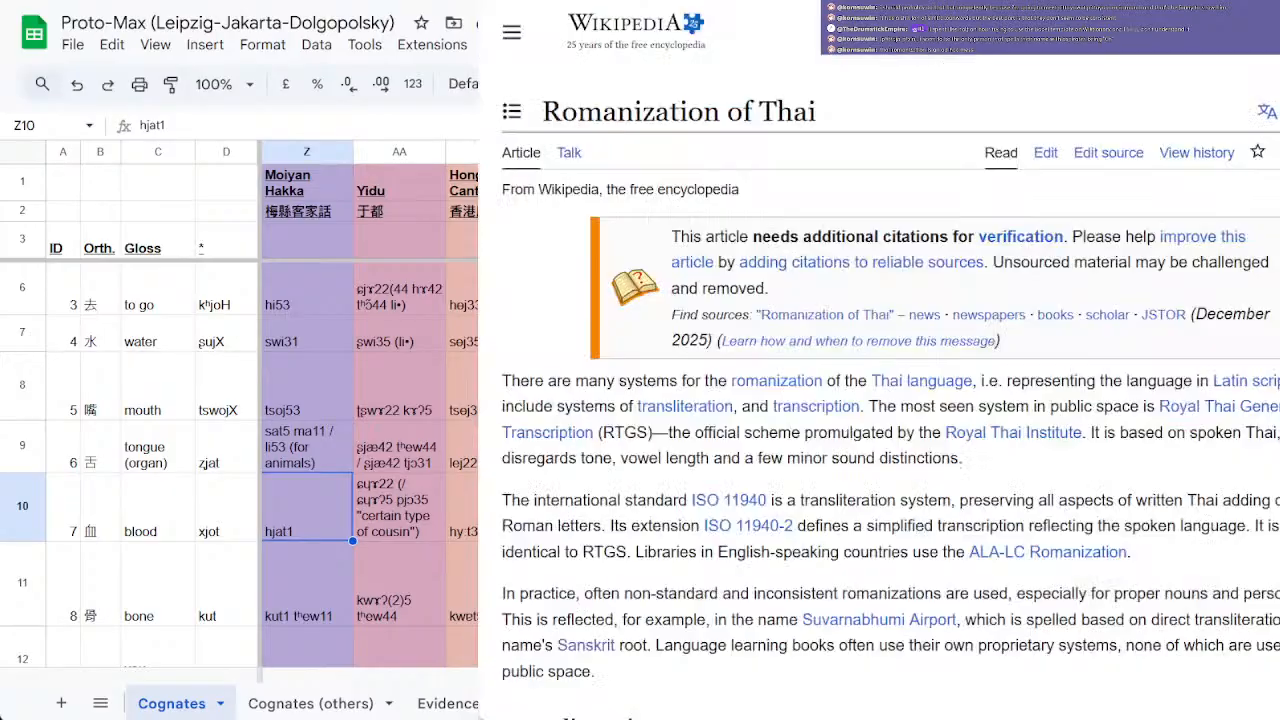
pyautogui.scroll(-2, 1052, 312)
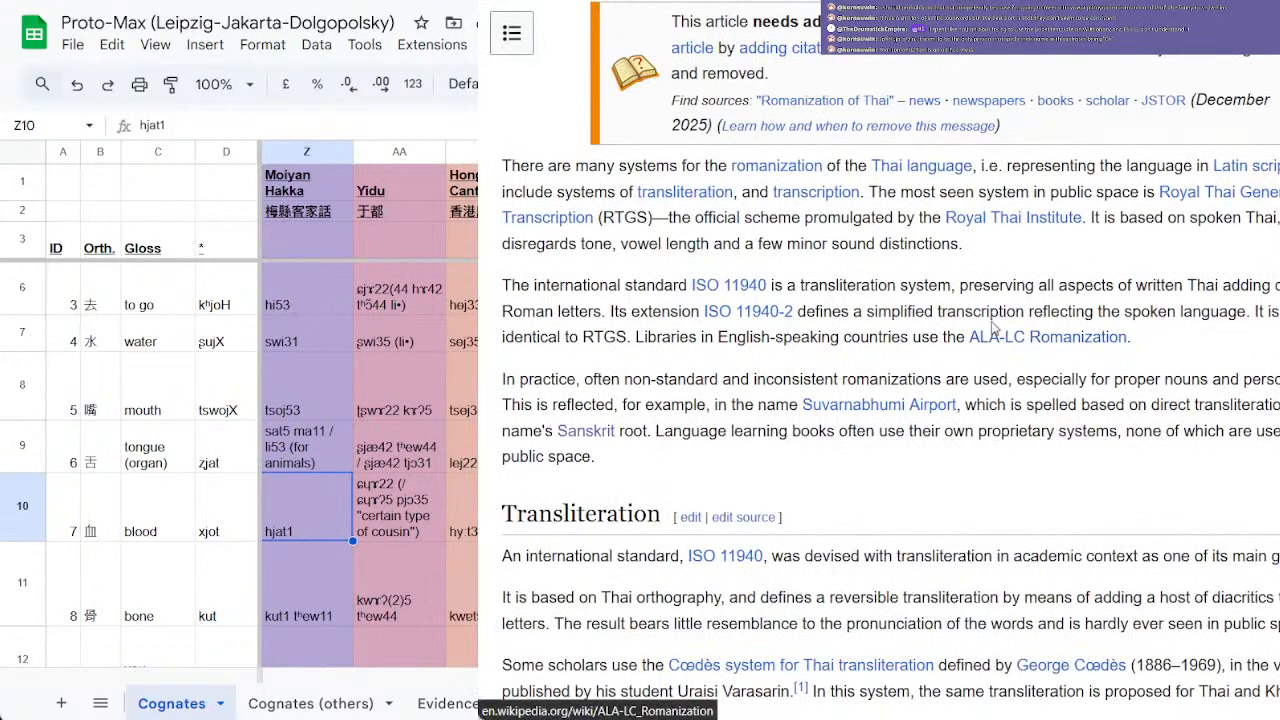
pyautogui.scroll(-2, 883, 292)
pyautogui.scroll(-15, 883, 292)
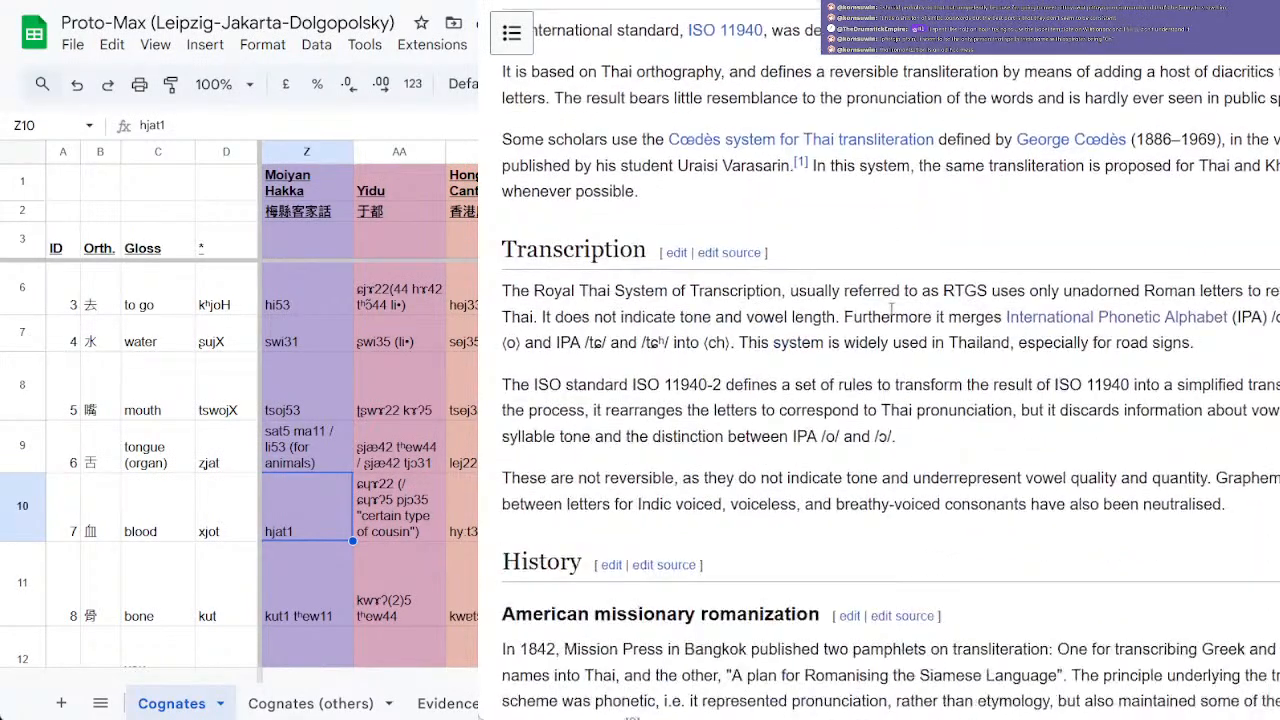
pyautogui.scroll(-3, 903, 370)
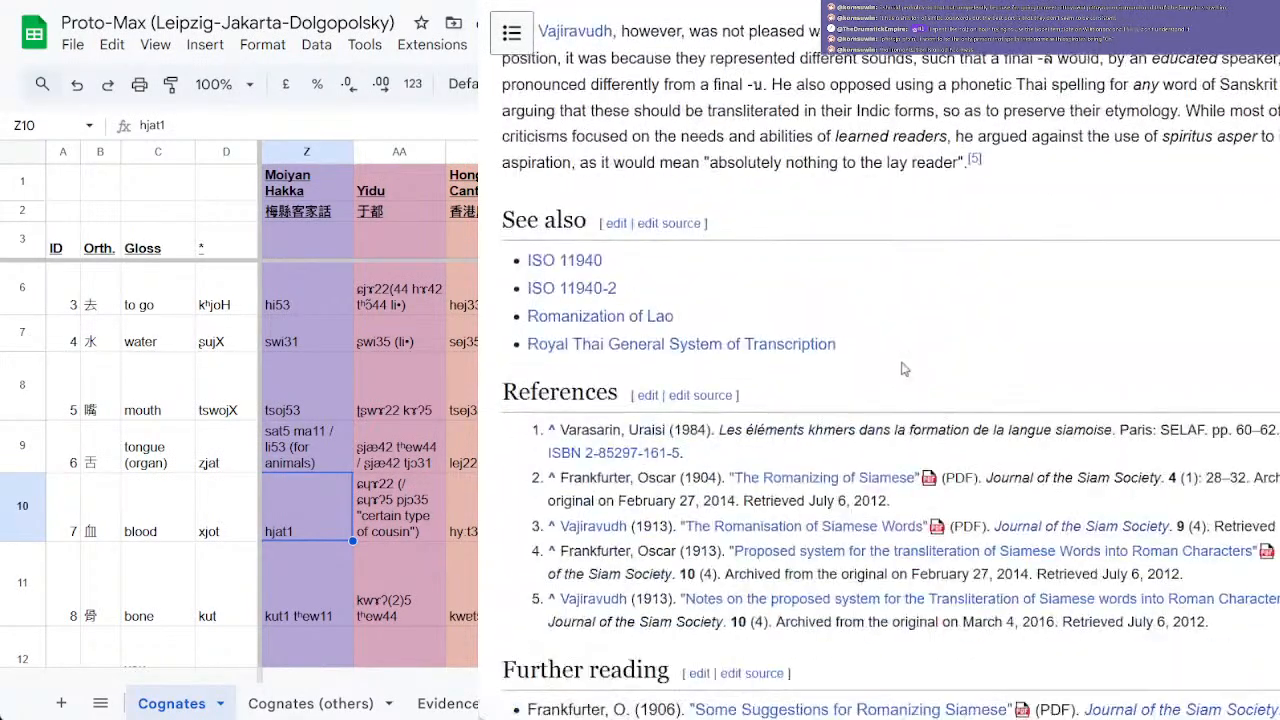
pyautogui.scroll(20, 902, 366)
pyautogui.scroll(3, 902, 366)
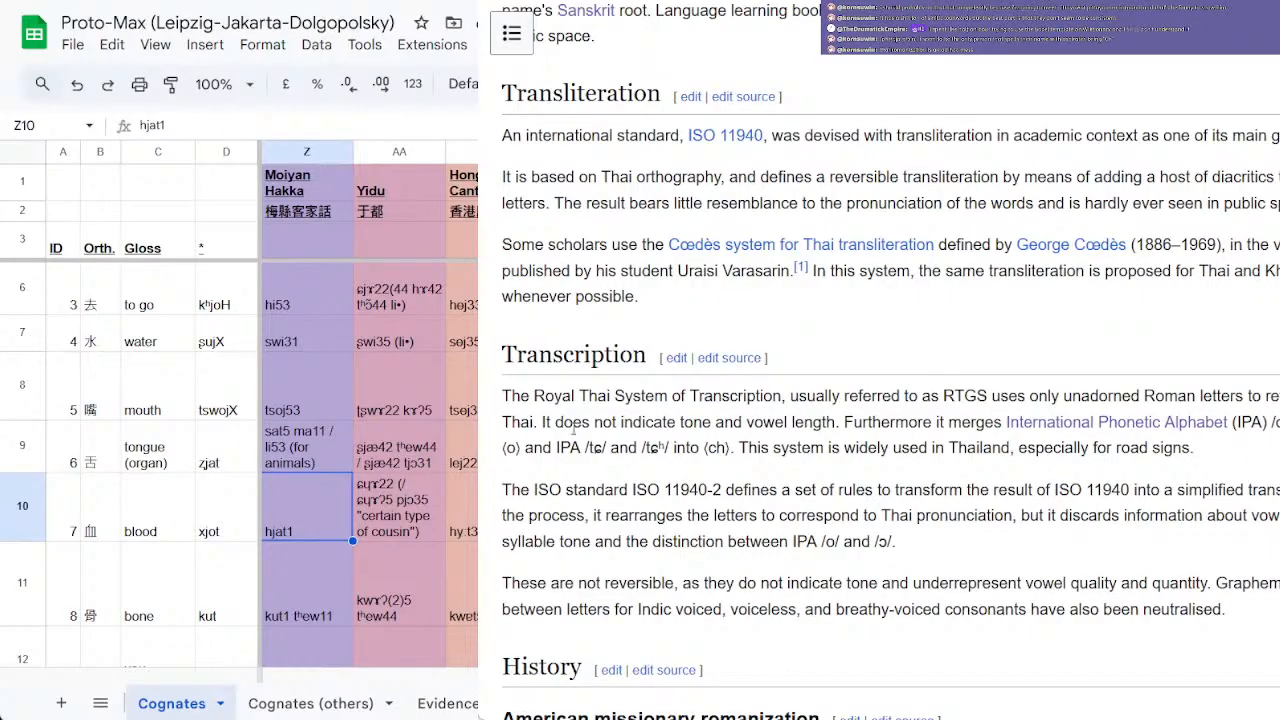
pyautogui.moveTo(546, 422); pyautogui.dragTo(1276, 422)
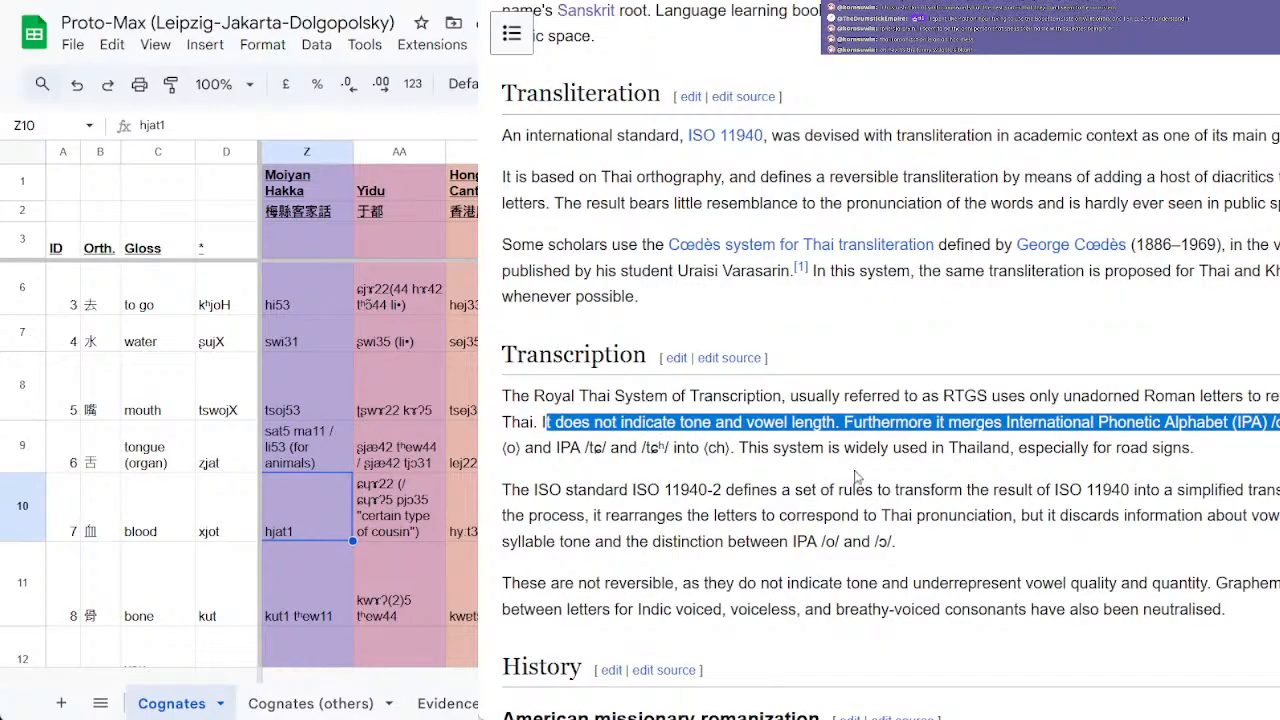
pyautogui.click(735, 455)
pyautogui.moveTo(735, 455); pyautogui.dragTo(1206, 459)
pyautogui.click(1206, 459)
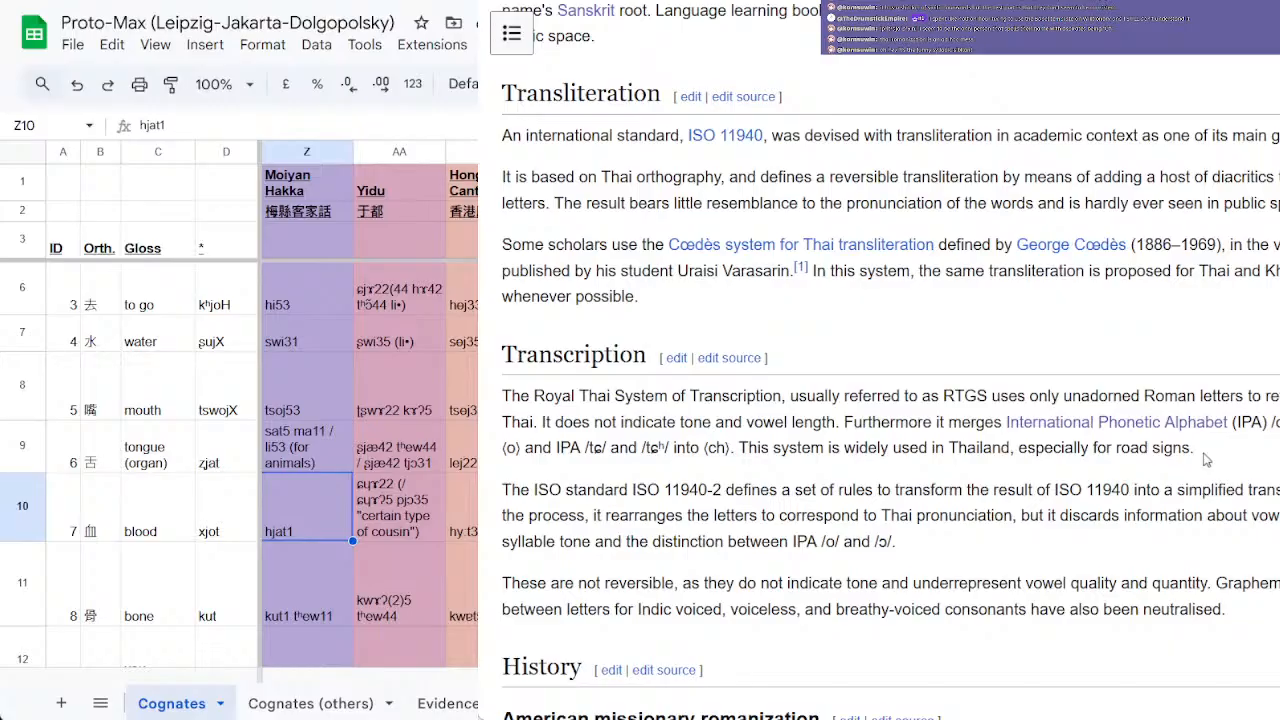
# Step: Search Wikipedia for "hong kong government ro" and open the Hong Kong Government Cantonese Romanisation article
pyautogui.scroll(6, 1186, 445)
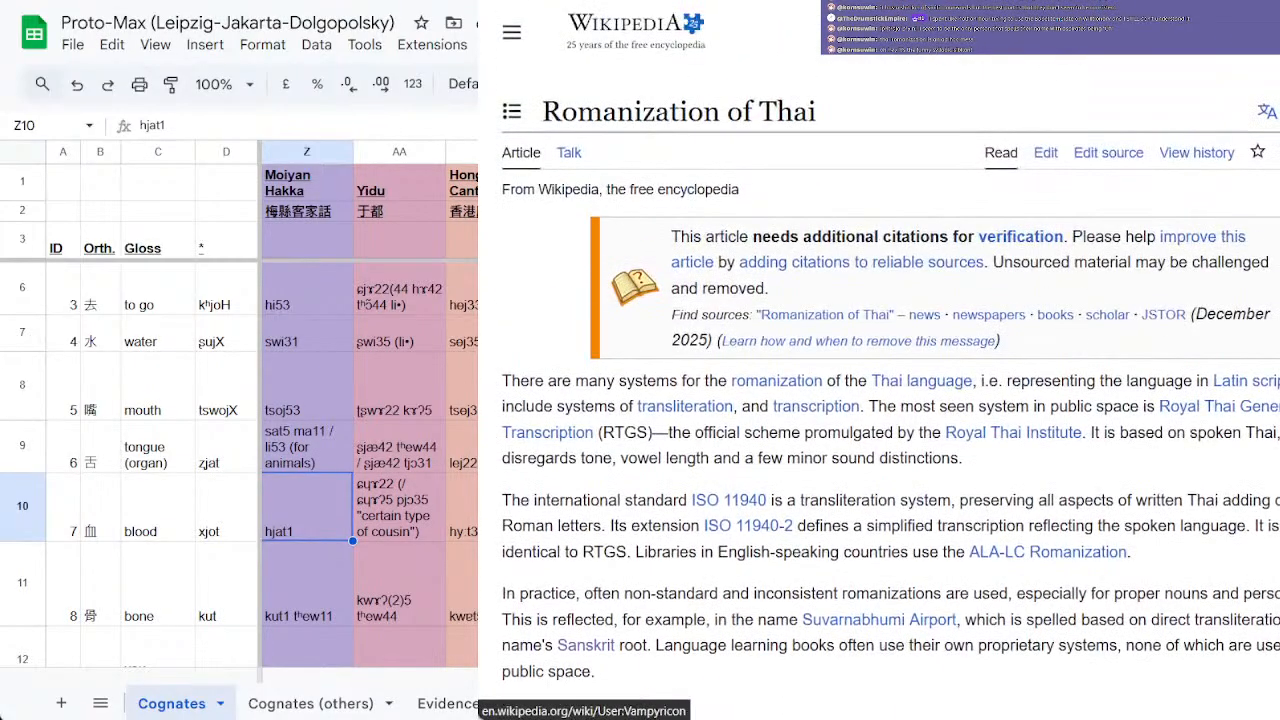
pyautogui.click(930, 29)
pyautogui.write('hong kong v')
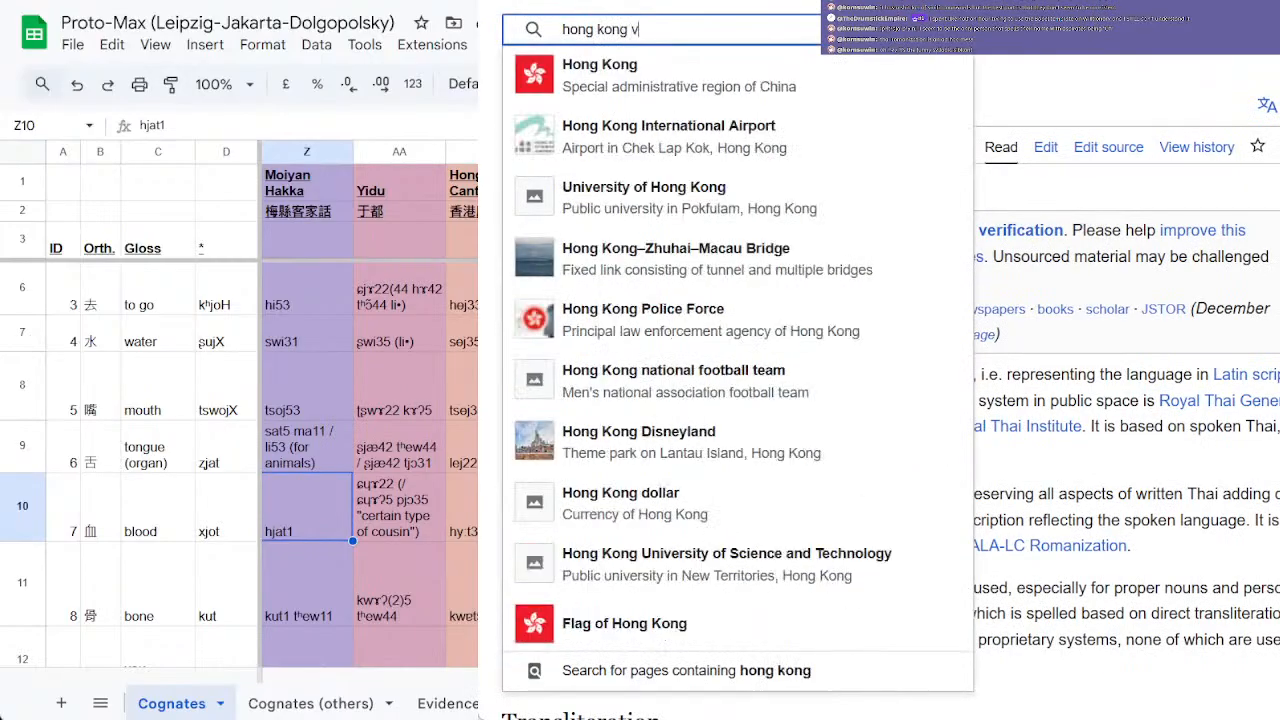
pyautogui.press('BackSpace')
pyautogui.write('goer')
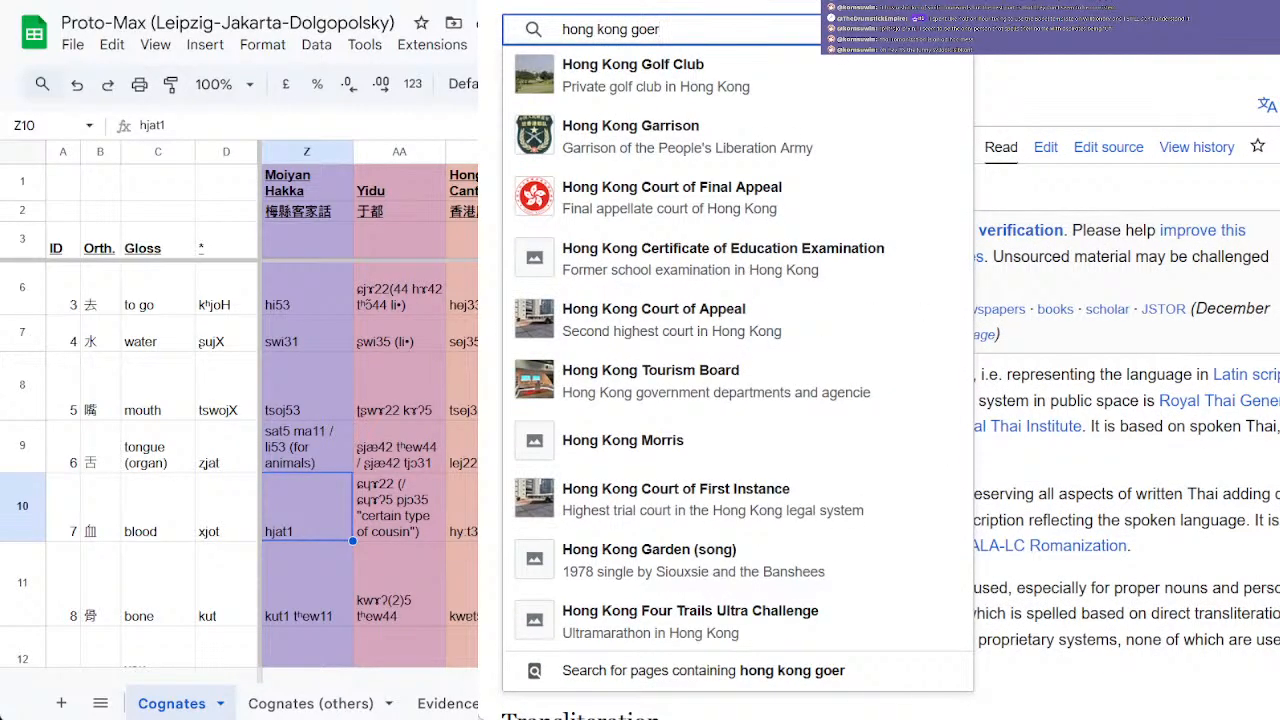
pyautogui.press('BackSpace')
pyautogui.write('vernment ro')
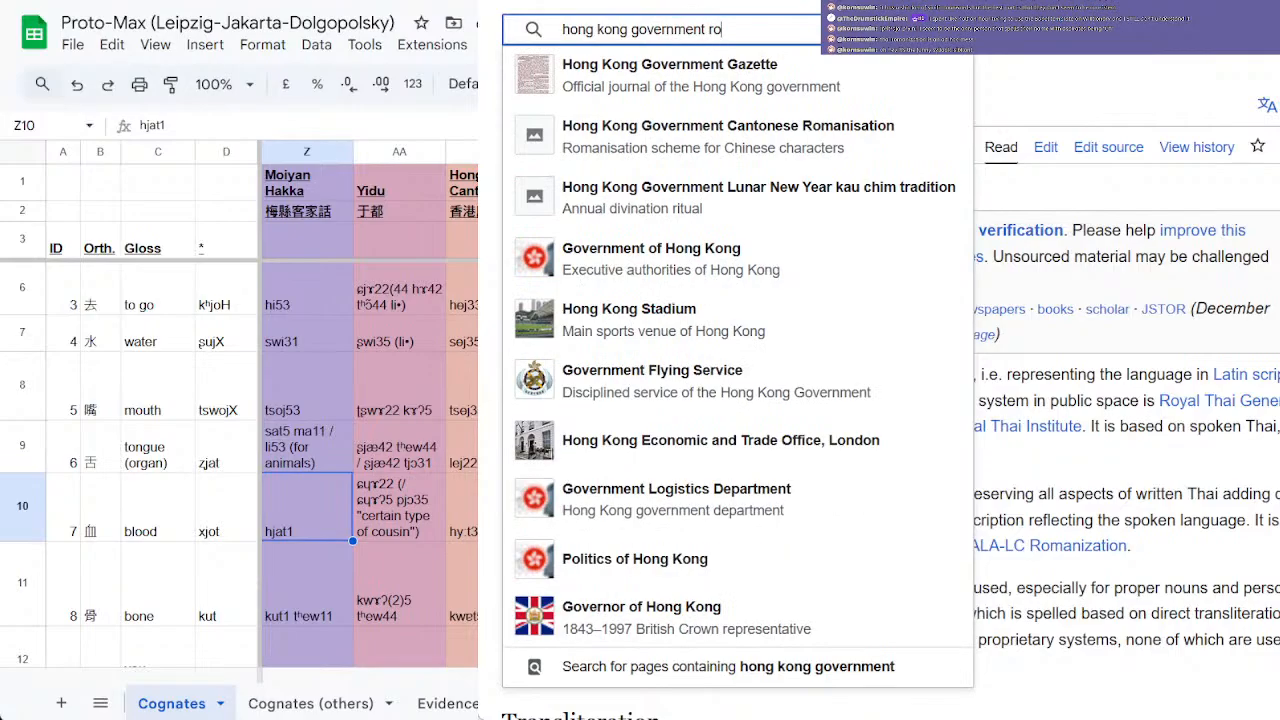
pyautogui.press('Down')
pyautogui.press('Down')
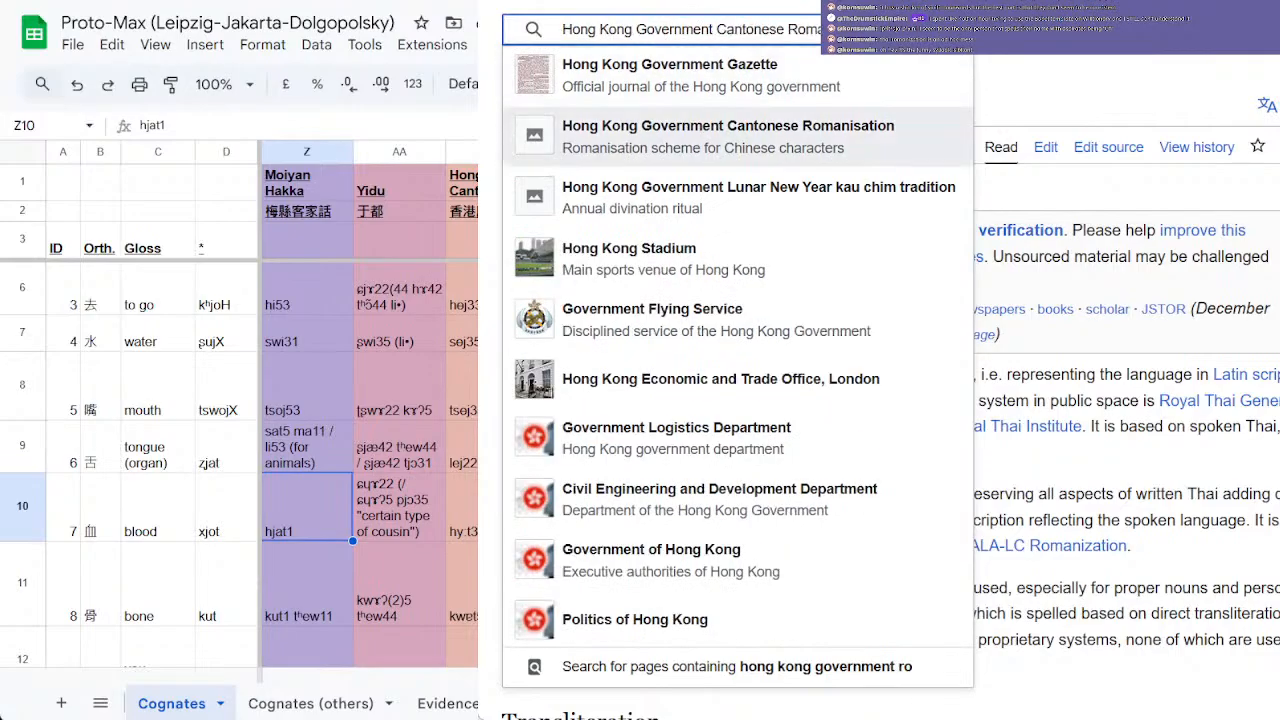
pyautogui.press('Return')
# Step: Read the article's introduction and highlight the year of the standard the romanisation is based on
pyautogui.scroll(-3, 944, 240)
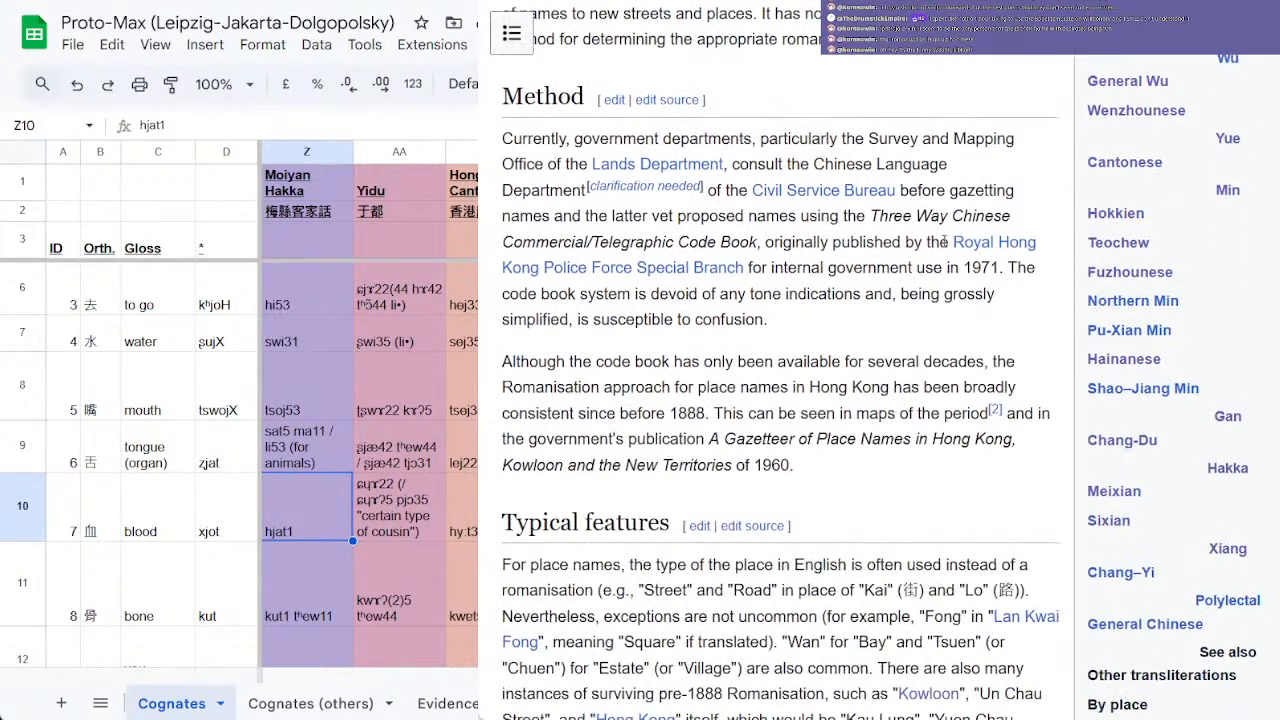
pyautogui.scroll(3, 733, 184)
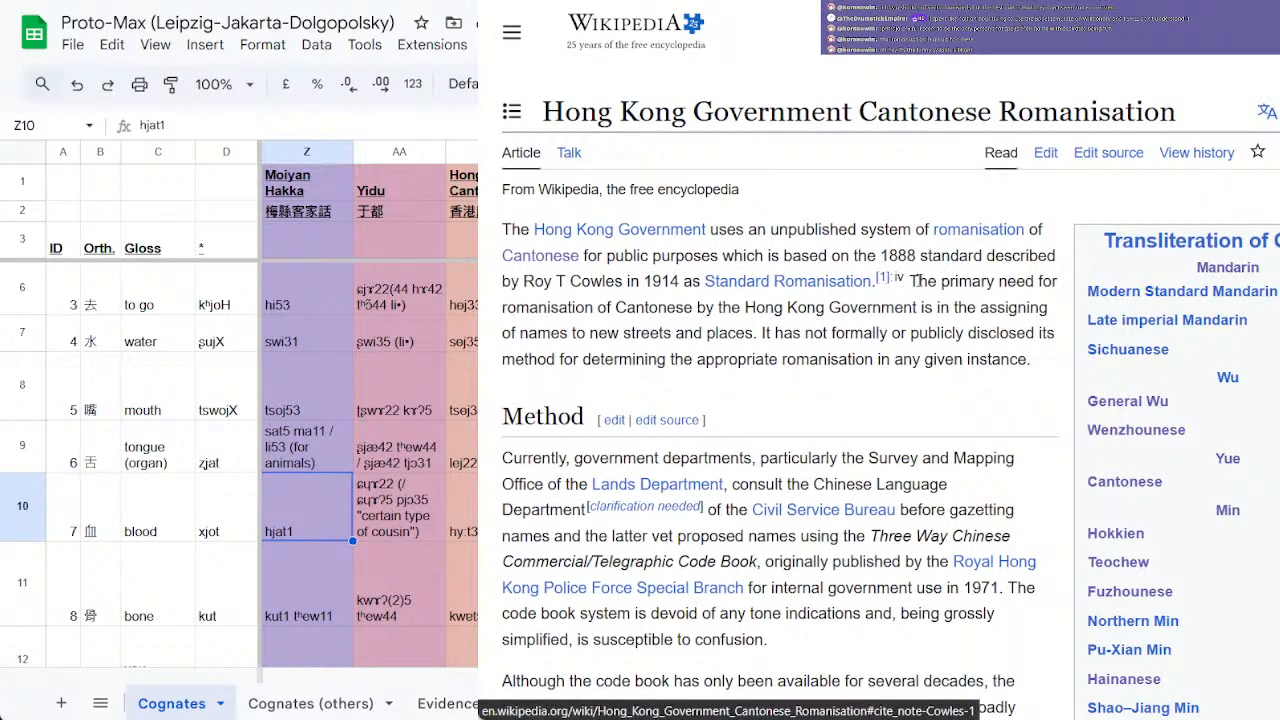
pyautogui.doubleClick(908, 256)
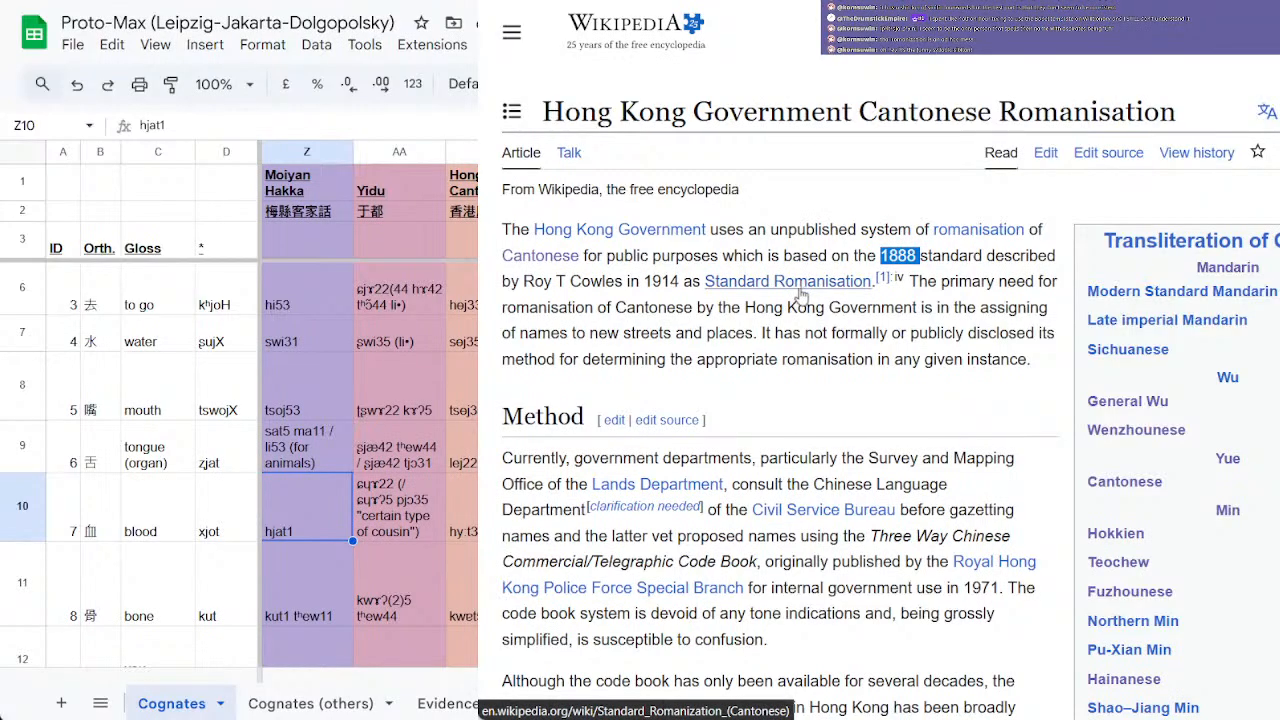
# Step: Compare the aspirated and unaspirated p, t and k rows in the Initials table, including their HKG spellings and place-name examples
pyautogui.scroll(-15, 800, 293)
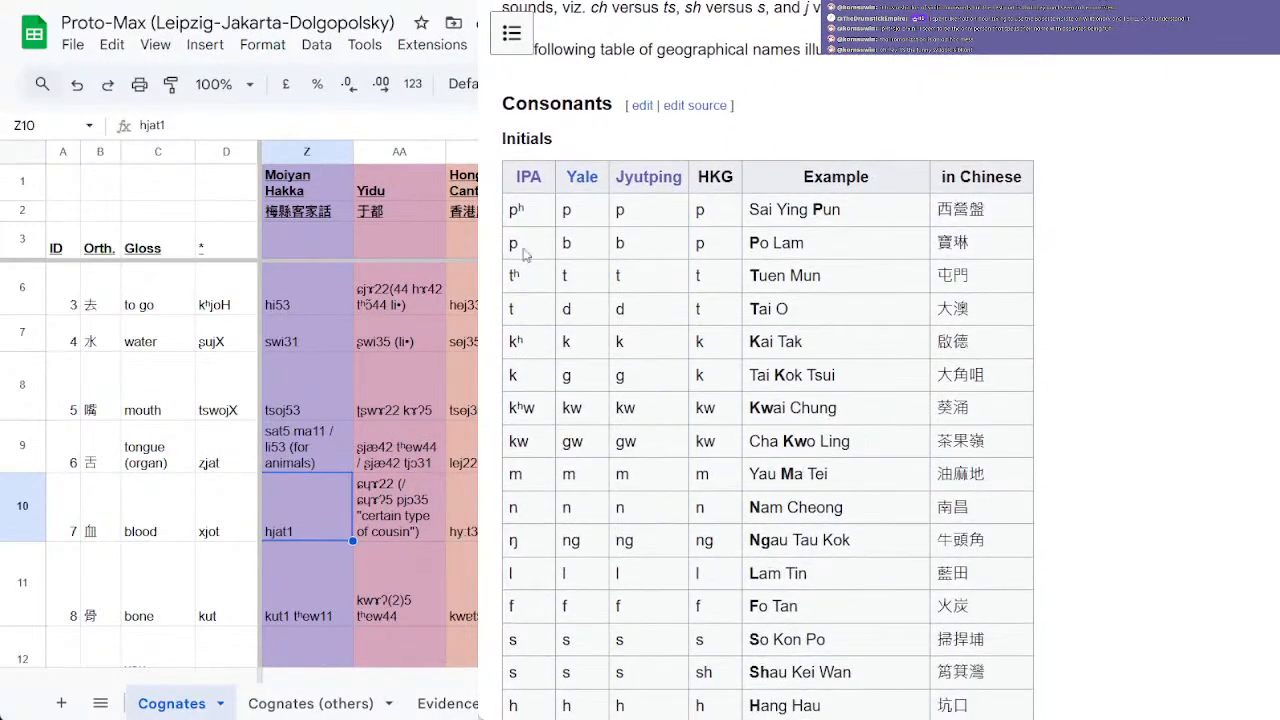
pyautogui.doubleClick(700, 210)
pyautogui.click(700, 248)
pyautogui.moveTo(812, 212); pyautogui.dragTo(852, 222)
pyautogui.click(855, 225)
pyautogui.scroll(-2, 552, 304)
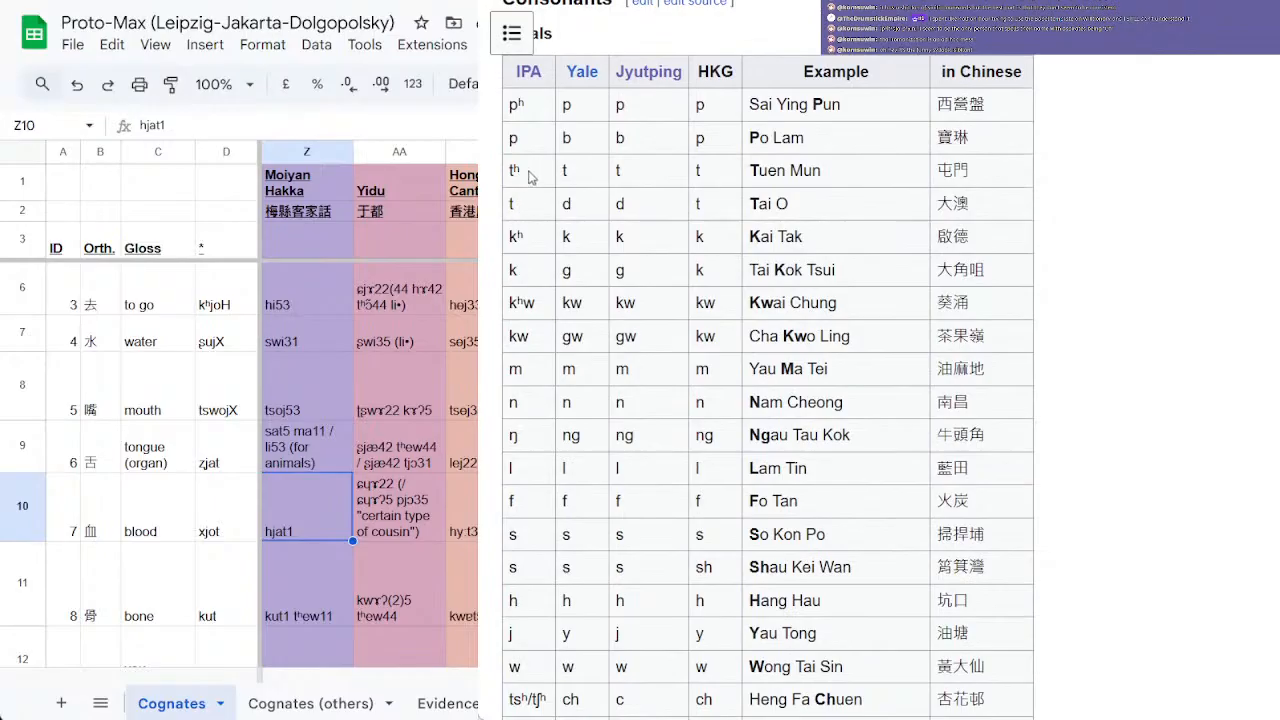
pyautogui.moveTo(753, 170); pyautogui.dragTo(827, 190)
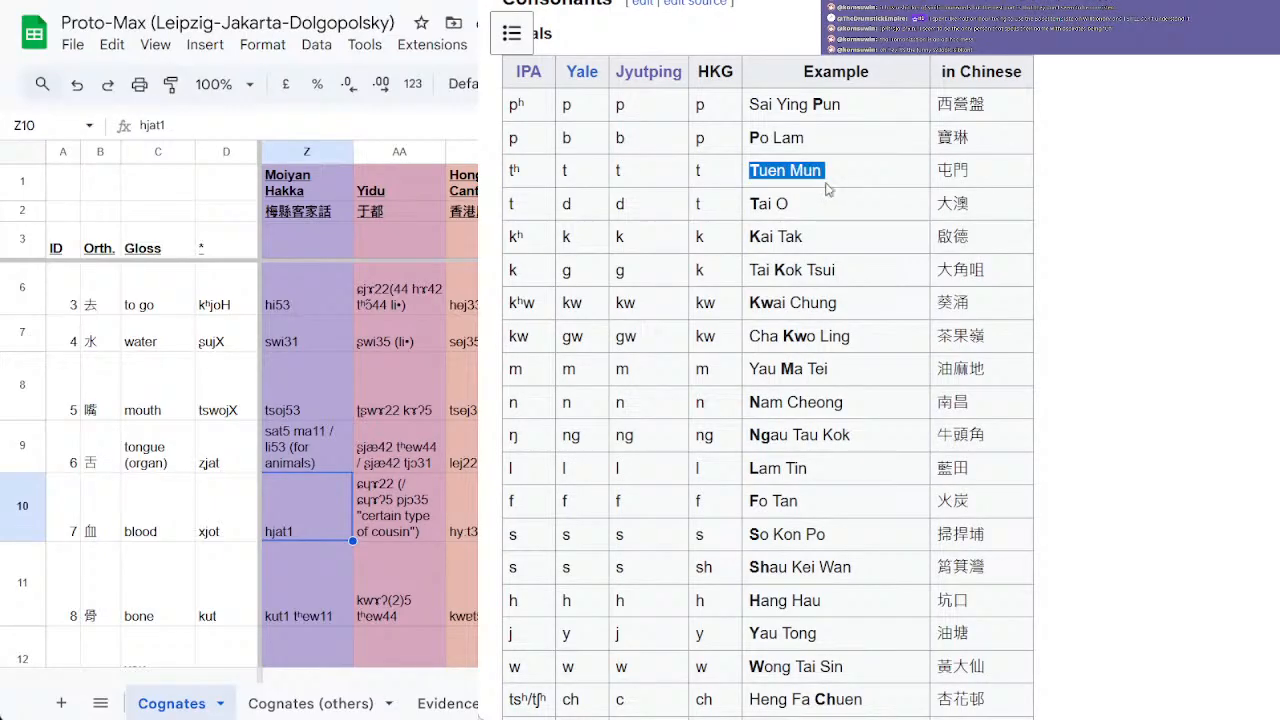
pyautogui.click(785, 170)
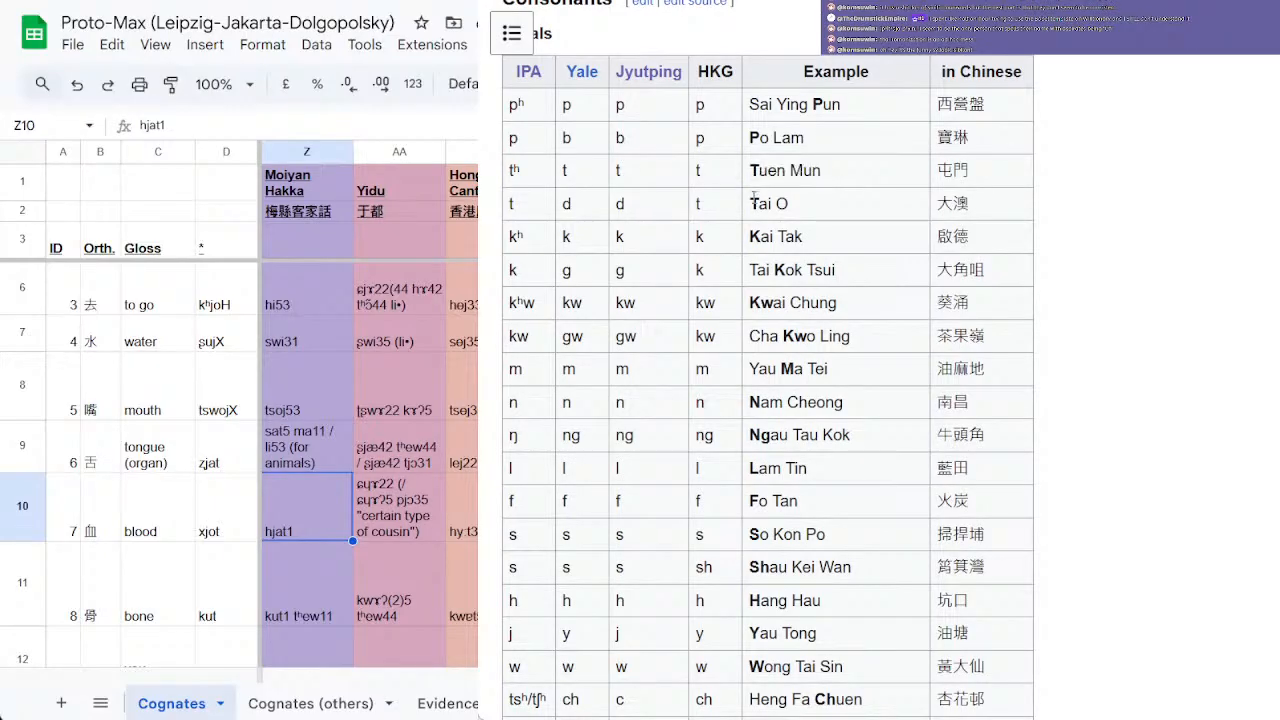
pyautogui.moveTo(750, 203); pyautogui.dragTo(782, 204)
pyautogui.doubleClick(513, 270)
pyautogui.click(512, 238)
pyautogui.doubleClick(763, 233)
pyautogui.doubleClick(788, 269)
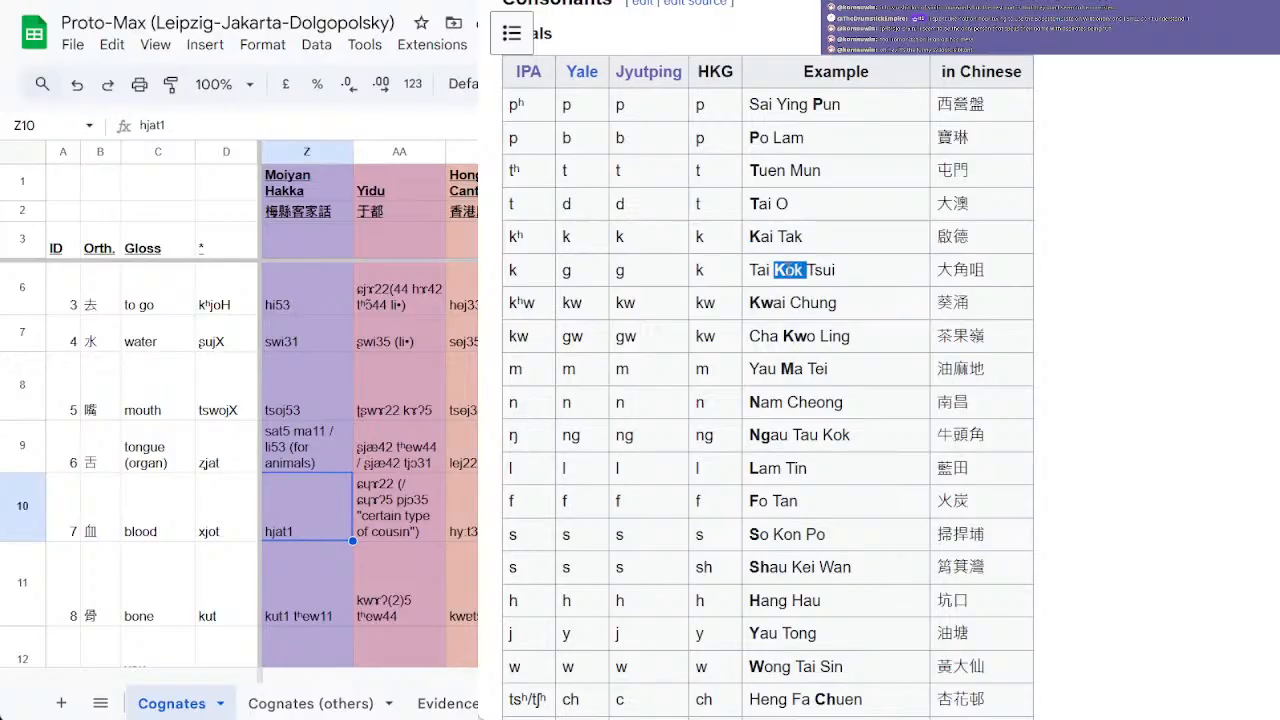
pyautogui.click(537, 384)
# Step: Examine the s, sh, ch and ts rows of the Initials table, highlighting a word in the Shau Kei Wan example
pyautogui.scroll(-1, 850, 372)
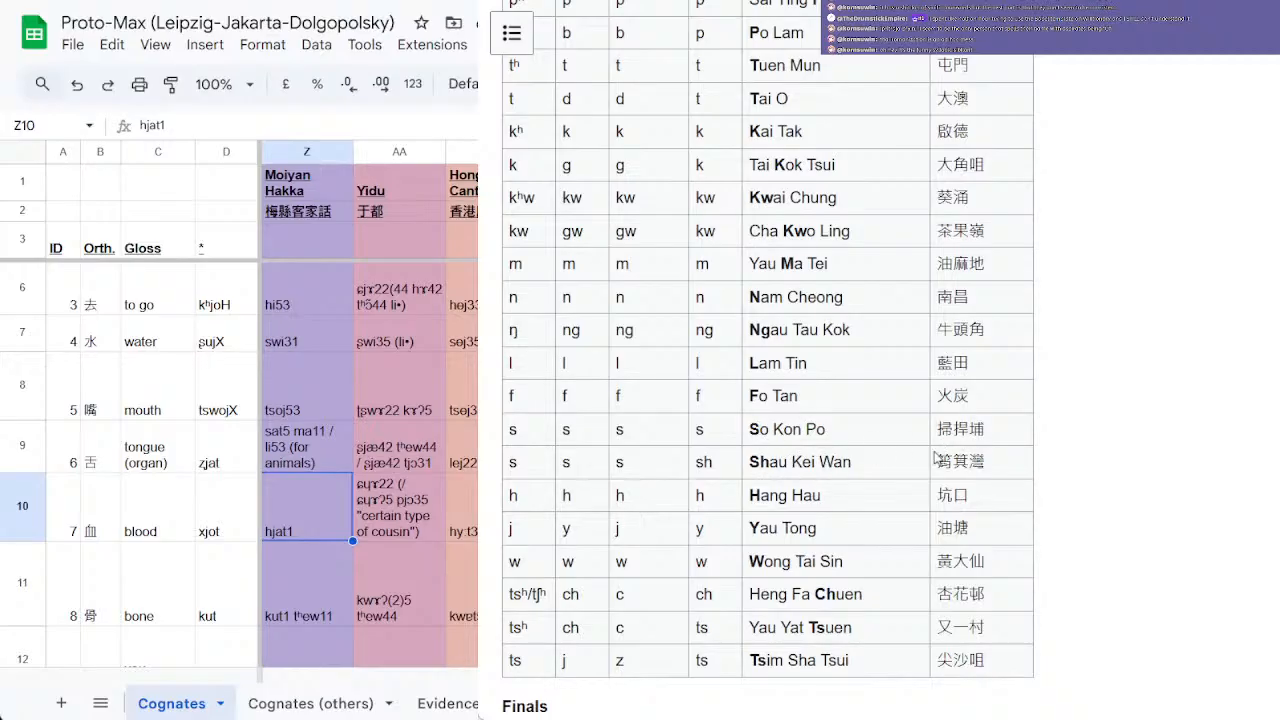
pyautogui.doubleClick(800, 461)
pyautogui.click(887, 475)
pyautogui.scroll(-1, 760, 560)
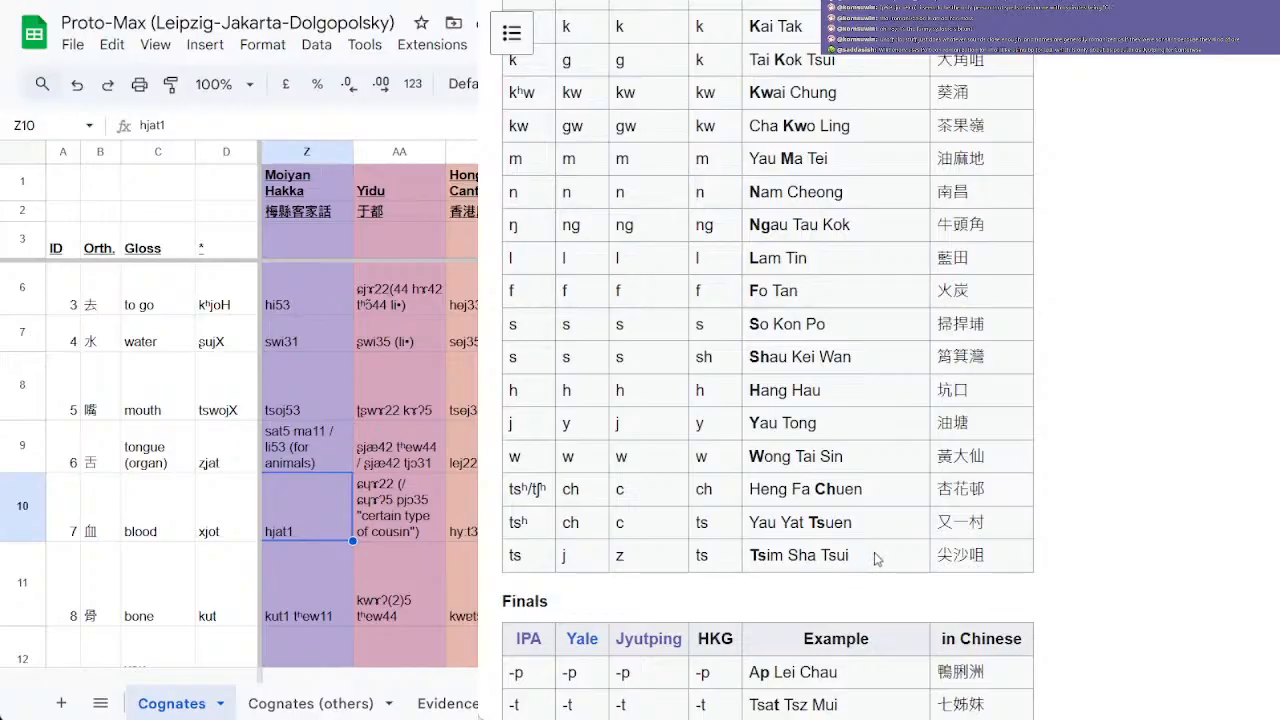
pyautogui.scroll(1, 1005, 532)
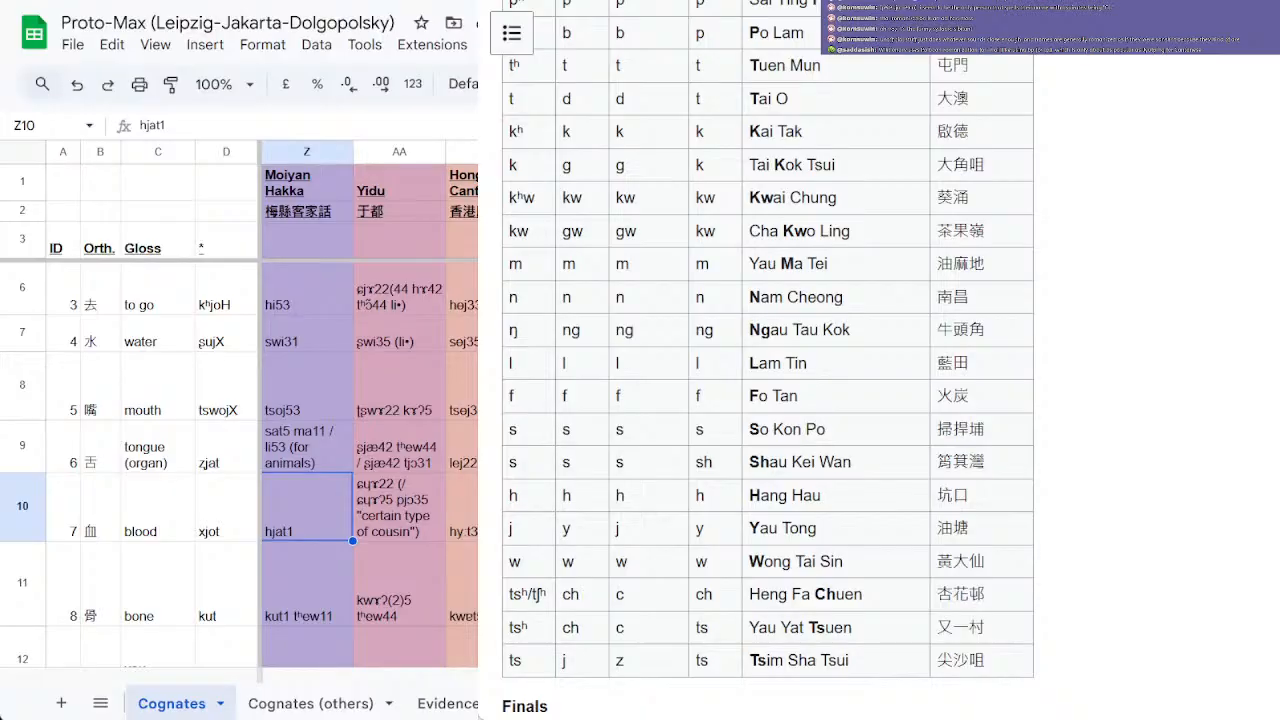
# Step: Return to Lexurgy and delete xjot from the input words
pyautogui.hotkey('alt', 'Tab')
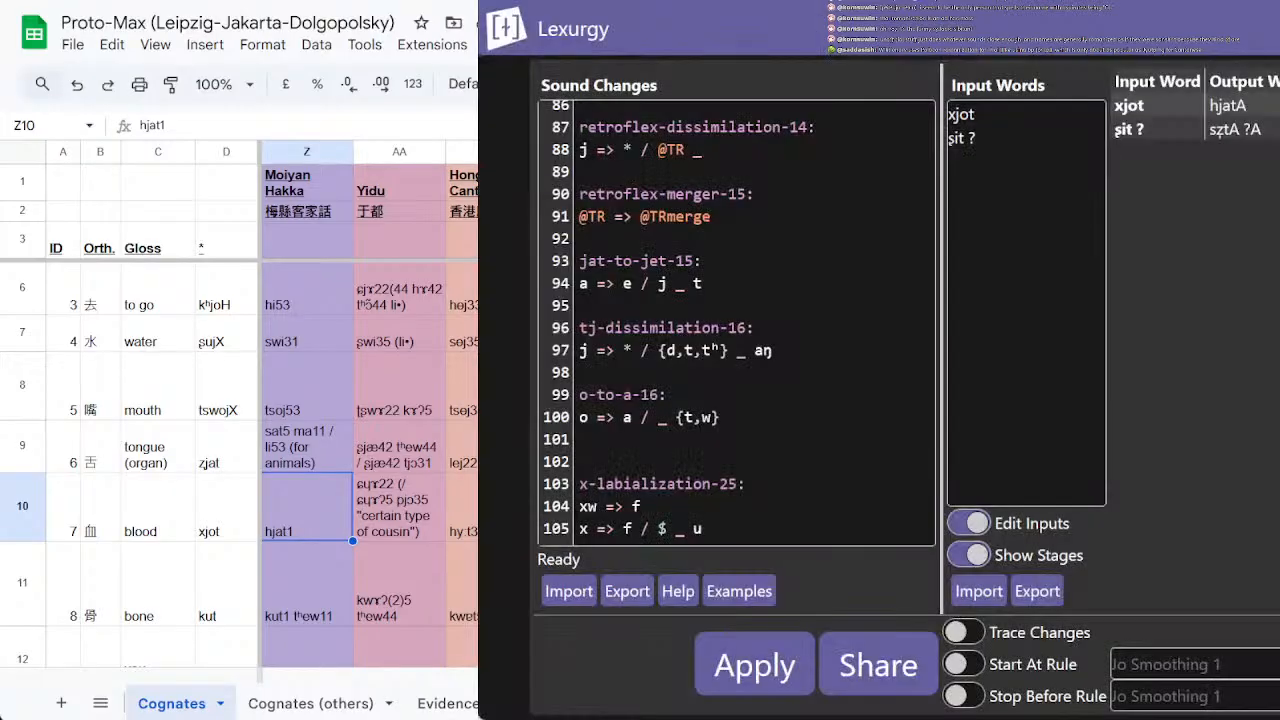
pyautogui.click(949, 115)
pyautogui.press('Delete')
pyautogui.press('Delete')
pyautogui.press('Delete')
pyautogui.press('Delete')
pyautogui.press('Delete')
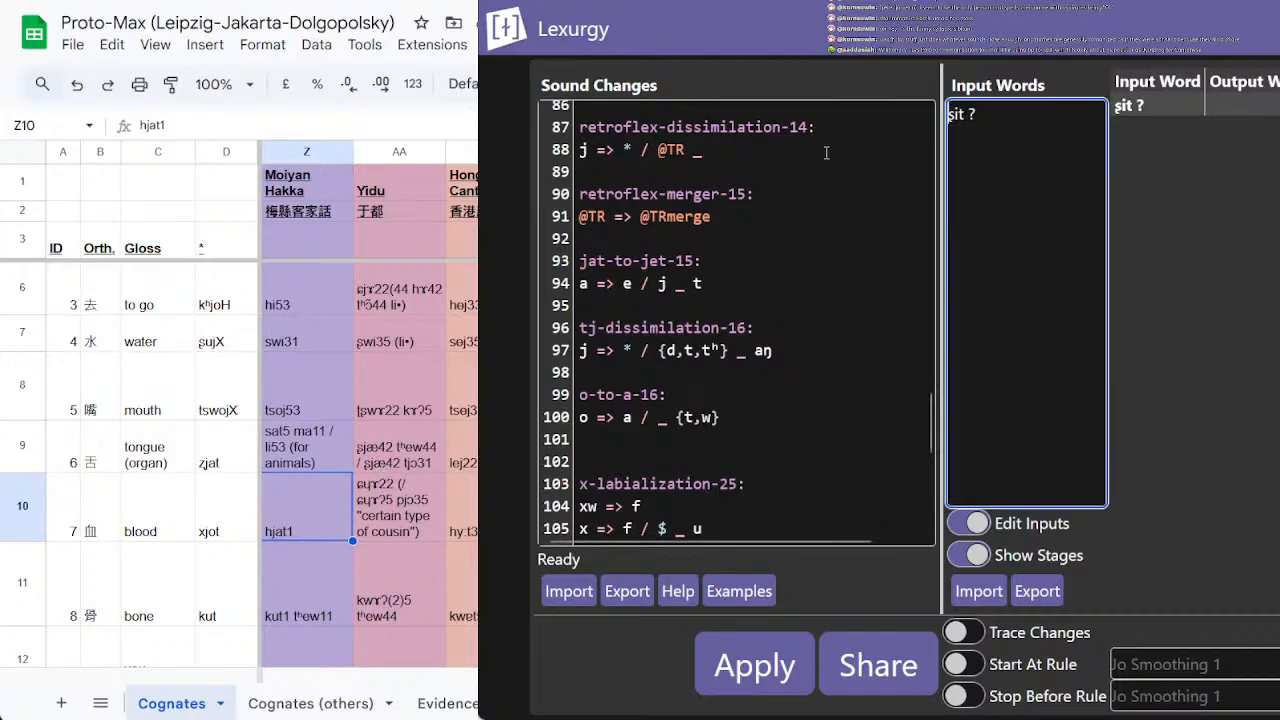
# Step: Replace the ??? proto-form for louse in D18 of the Cognates sheet with ʂit, copied from Lexurgy's input words
pyautogui.scroll(-2, 404, 404)
pyautogui.scroll(-4, 404, 404)
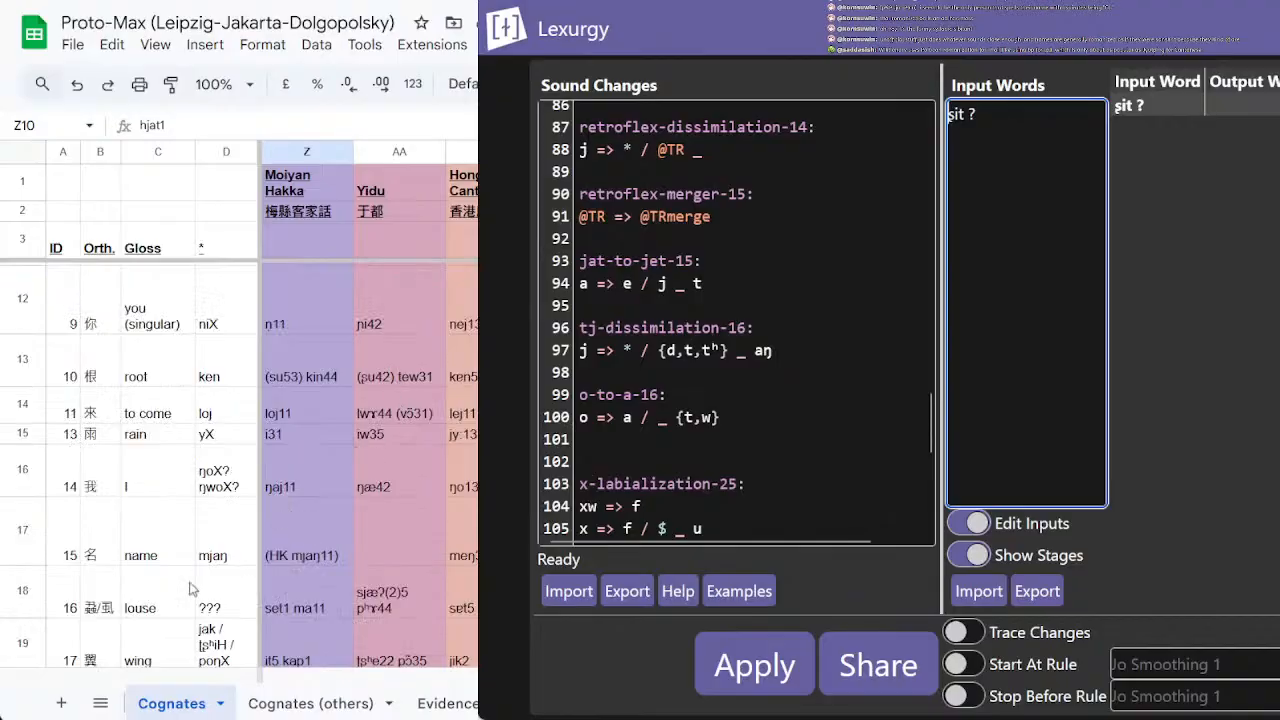
pyautogui.click(222, 614)
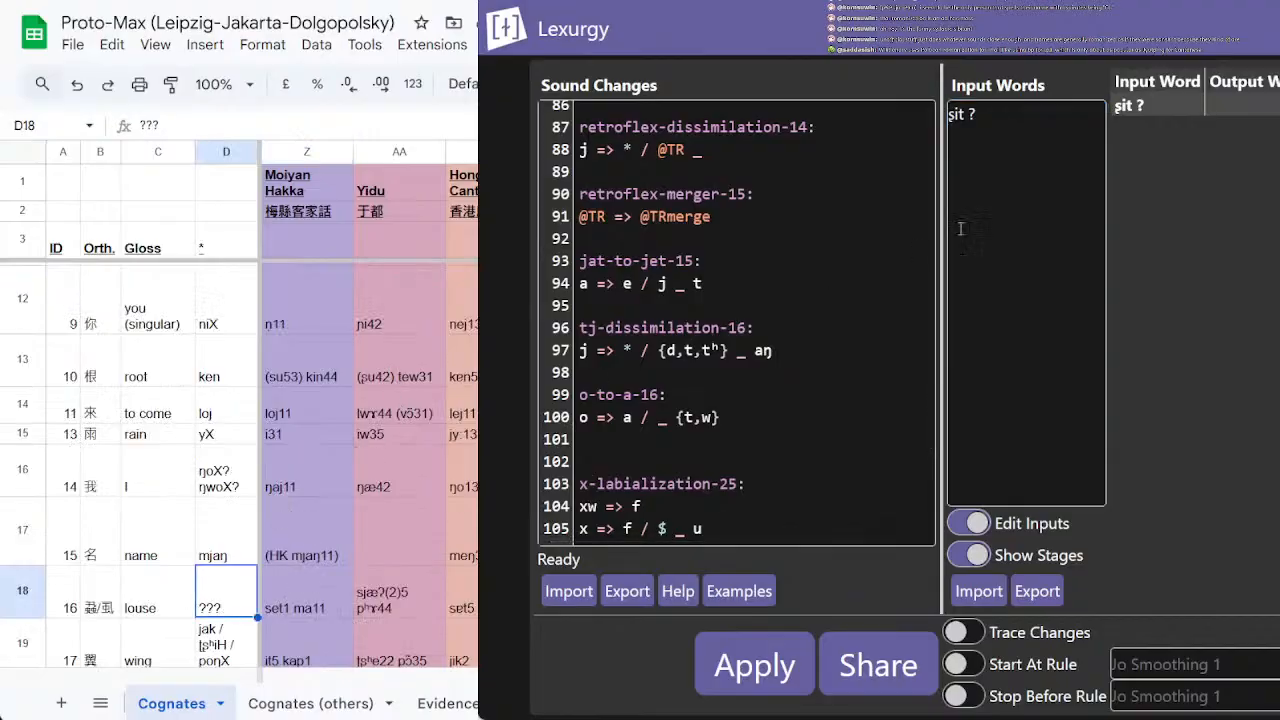
pyautogui.click(956, 116)
pyautogui.doubleClick(956, 114)
pyautogui.hotkey('ctrl', 'c')
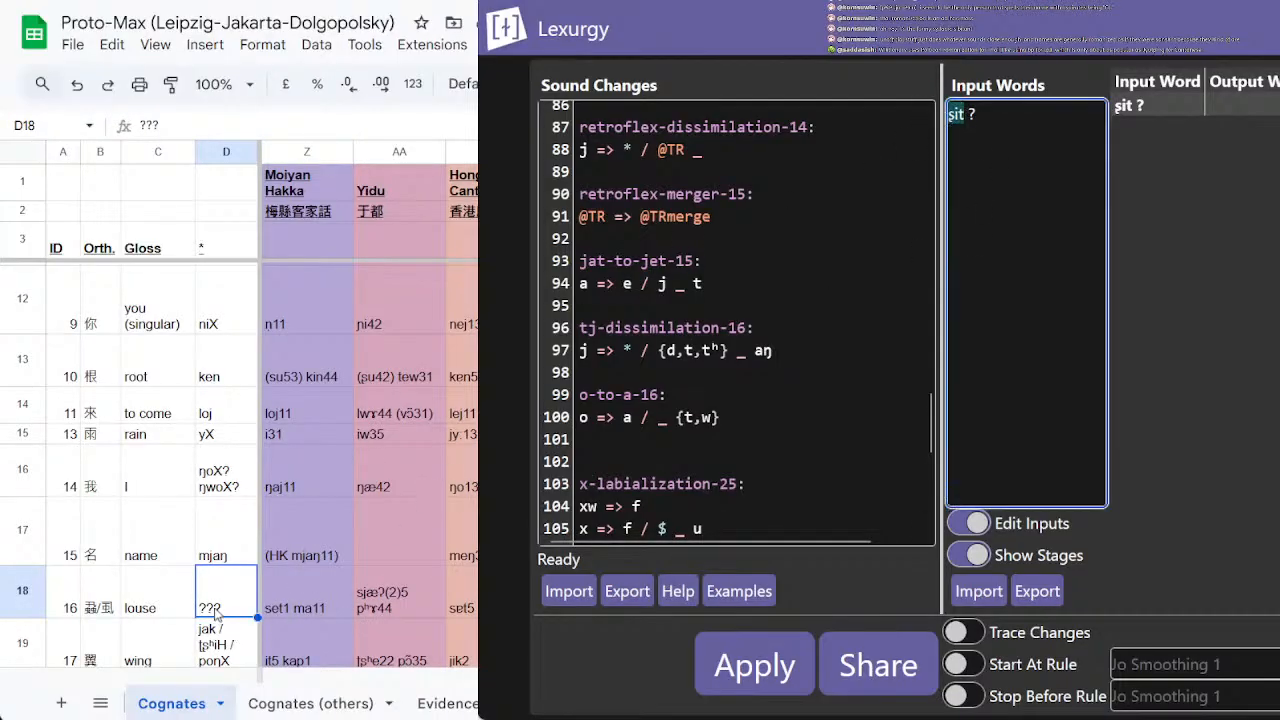
pyautogui.doubleClick(216, 614)
pyautogui.hotkey('ctrl', 'a')
pyautogui.hotkey('ctrl', 'v')
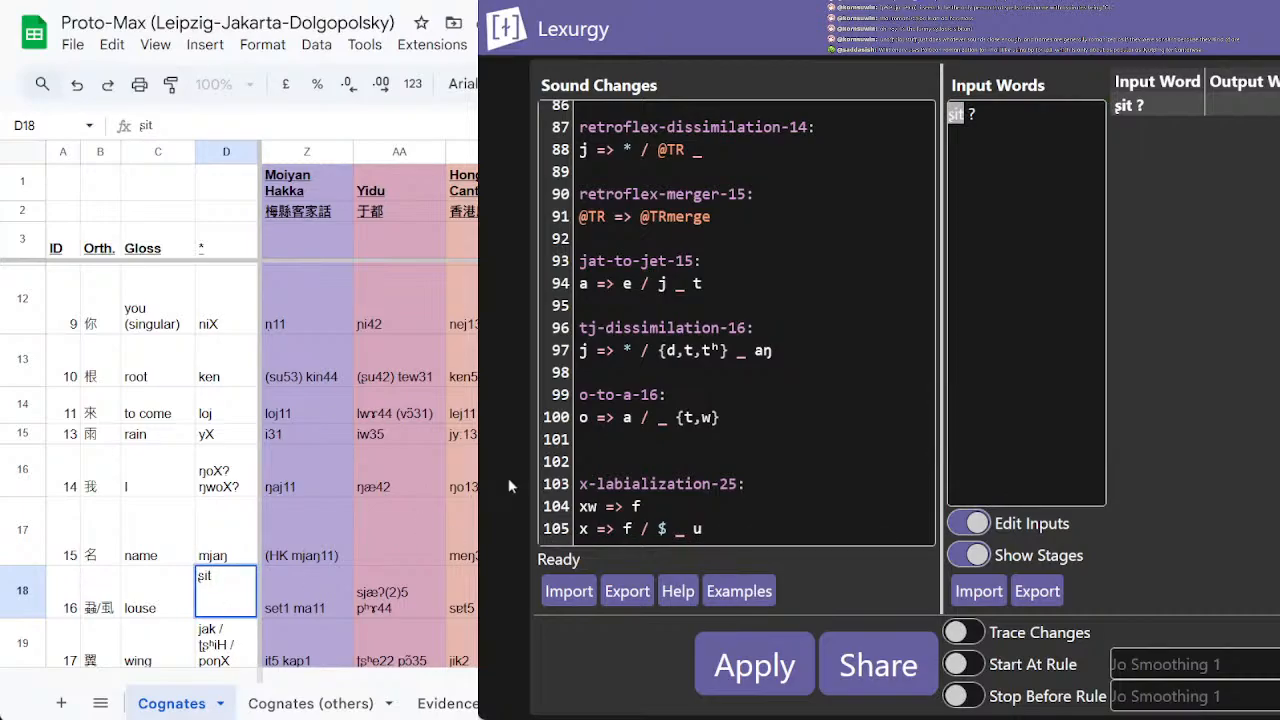
# Step: Open the Evidence sheet and look through the initials for the louse entry, evidence number 16
pyautogui.click(450, 703)
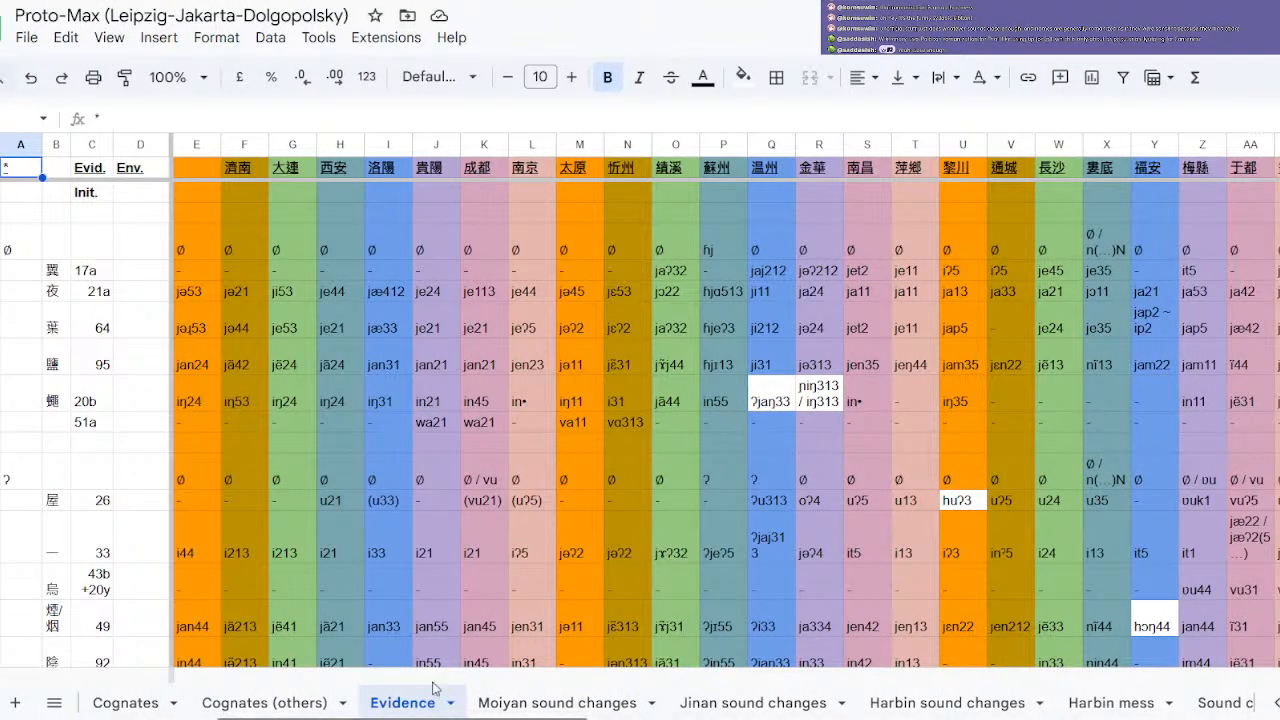
pyautogui.scroll(-5, 540, 608)
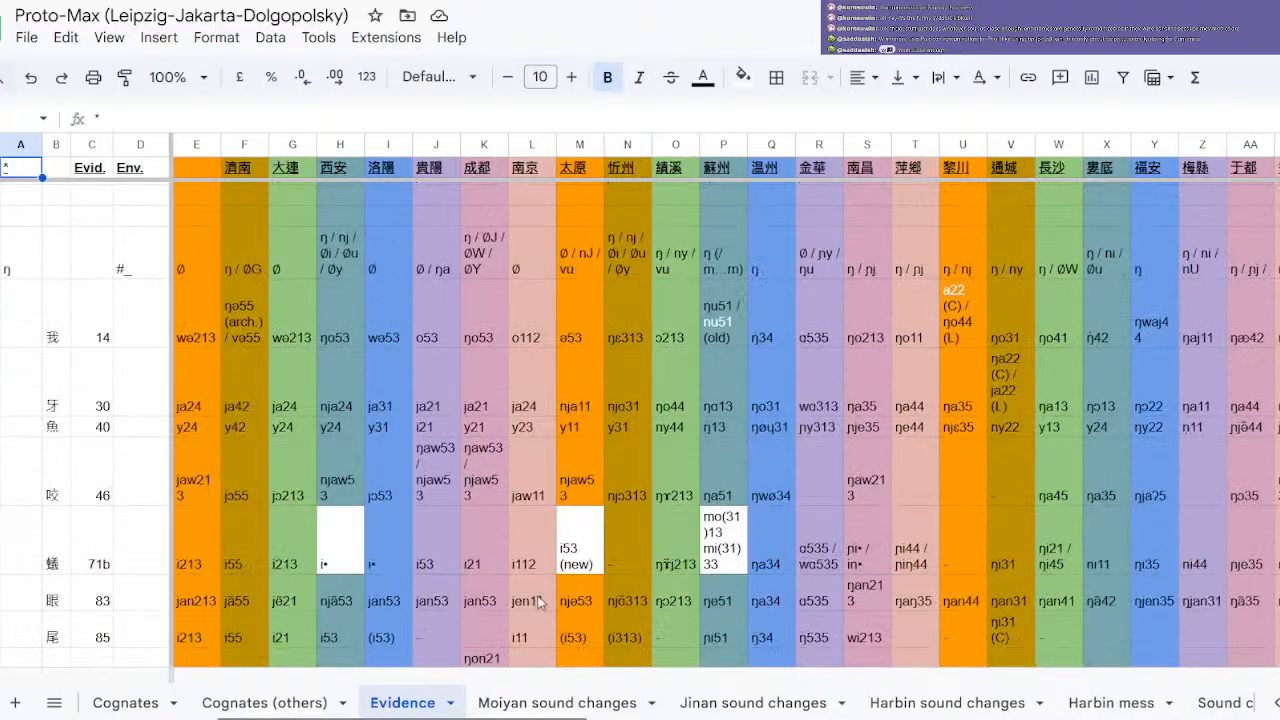
pyautogui.scroll(-10, 515, 588)
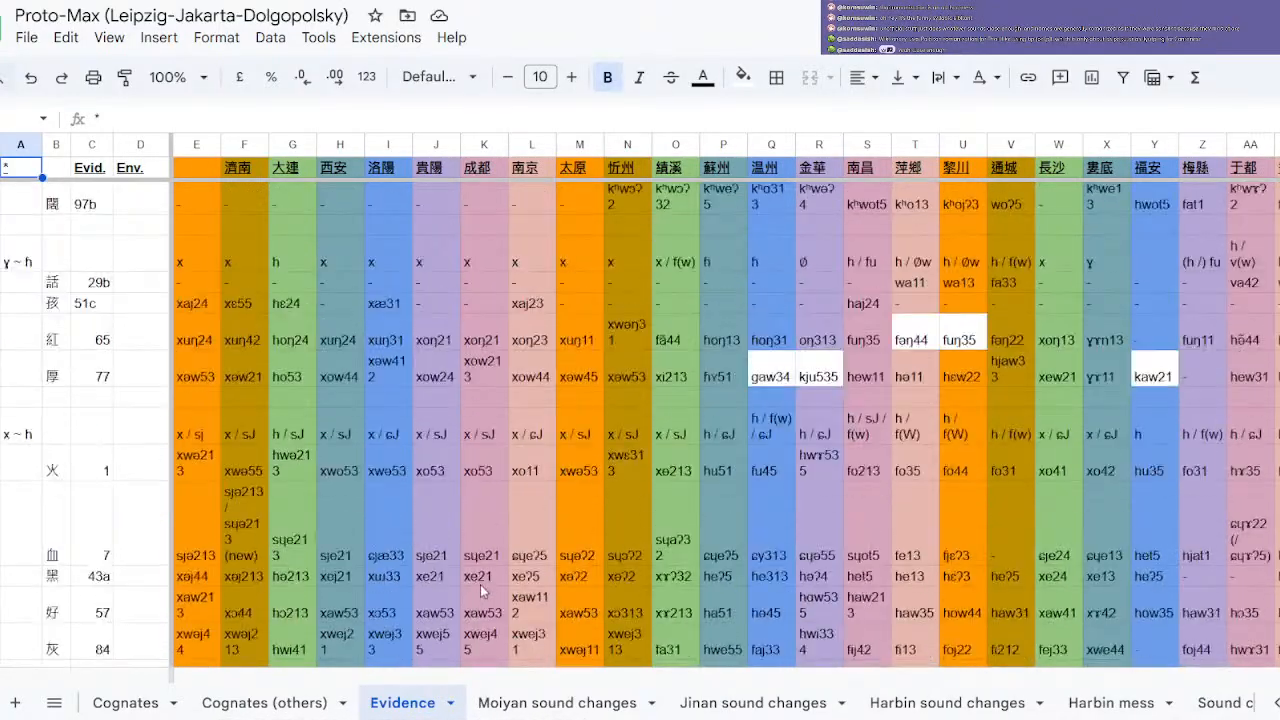
pyautogui.scroll(-10, 487, 588)
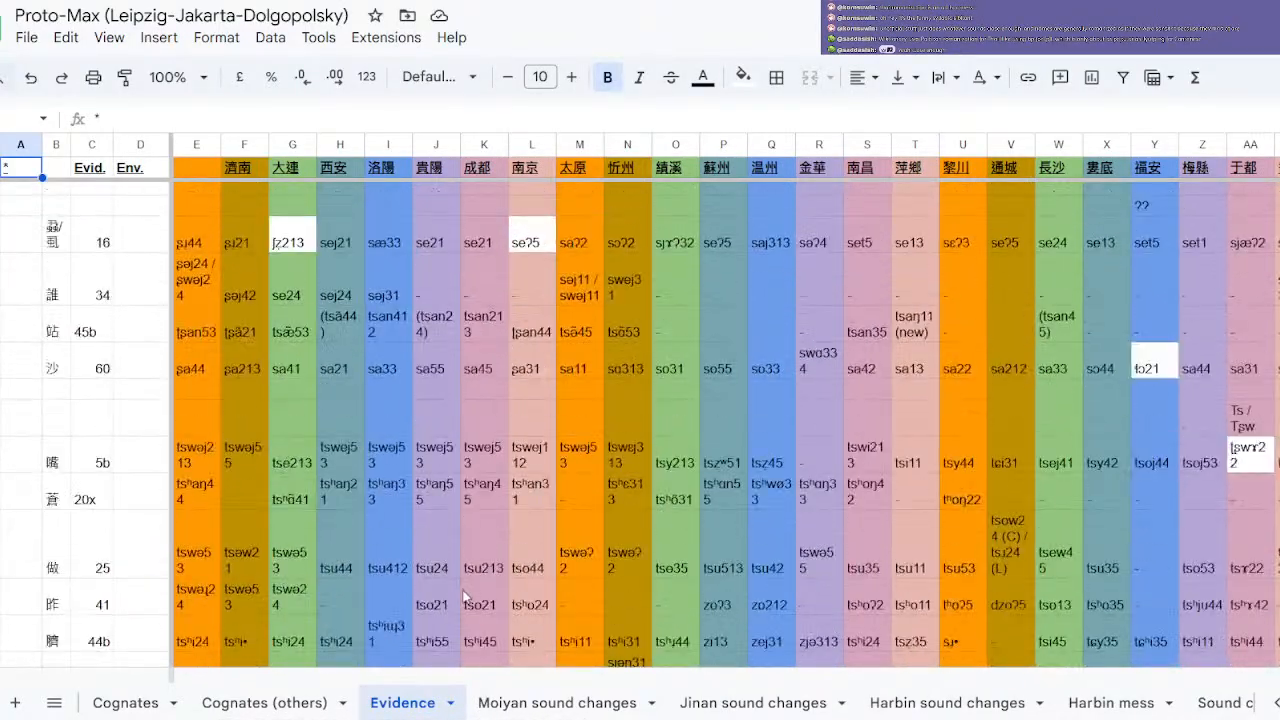
# Step: Move the 膝 row, evidence number 59, to directly below the louse entry, evidence number 16, in the Evidence sheet
pyautogui.scroll(-8, 279, 463)
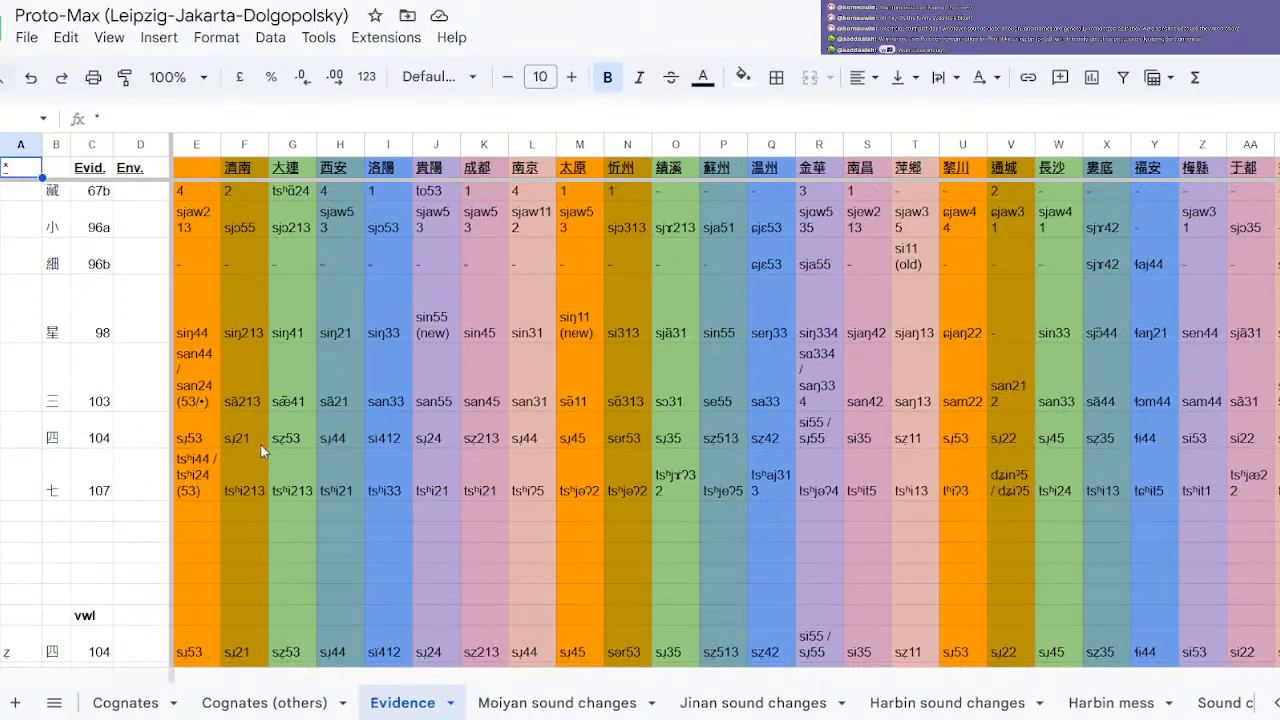
pyautogui.scroll(5, 254, 448)
pyautogui.scroll(5, 254, 448)
pyautogui.scroll(-2, 254, 448)
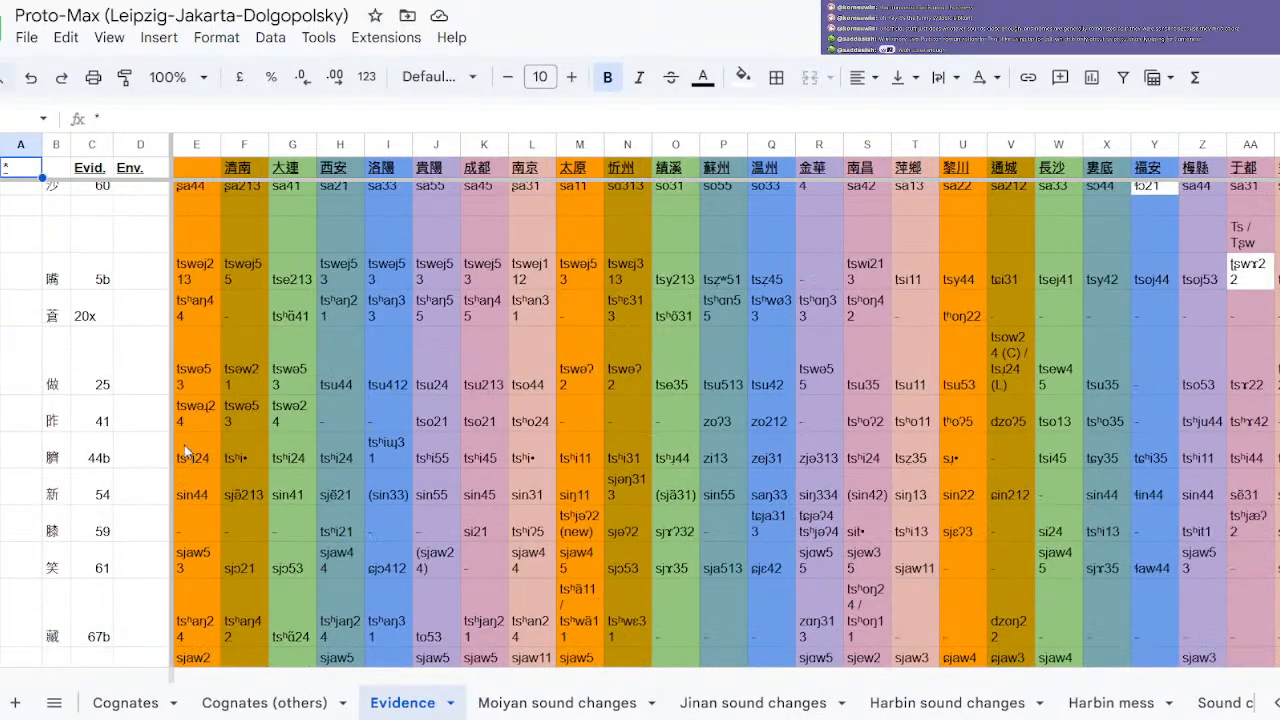
pyautogui.click(20, 531)
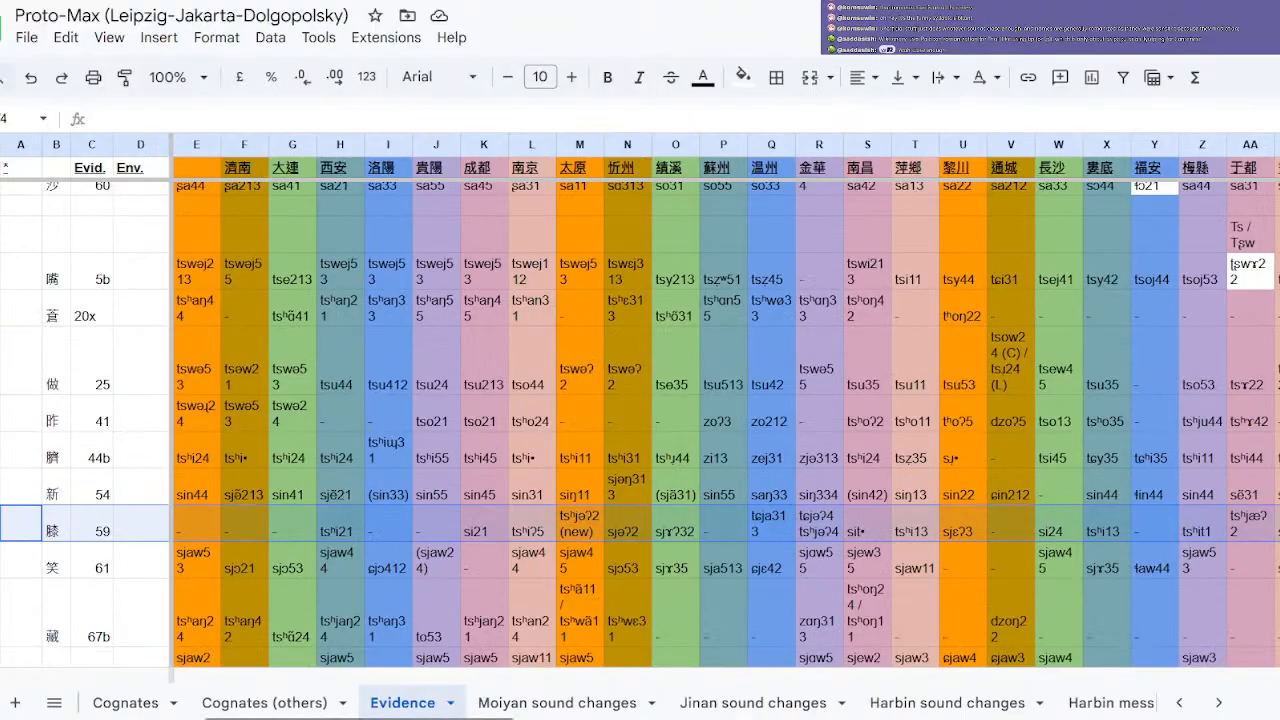
pyautogui.scroll(-3, 20, 480)
pyautogui.scroll(-2, 16, 482)
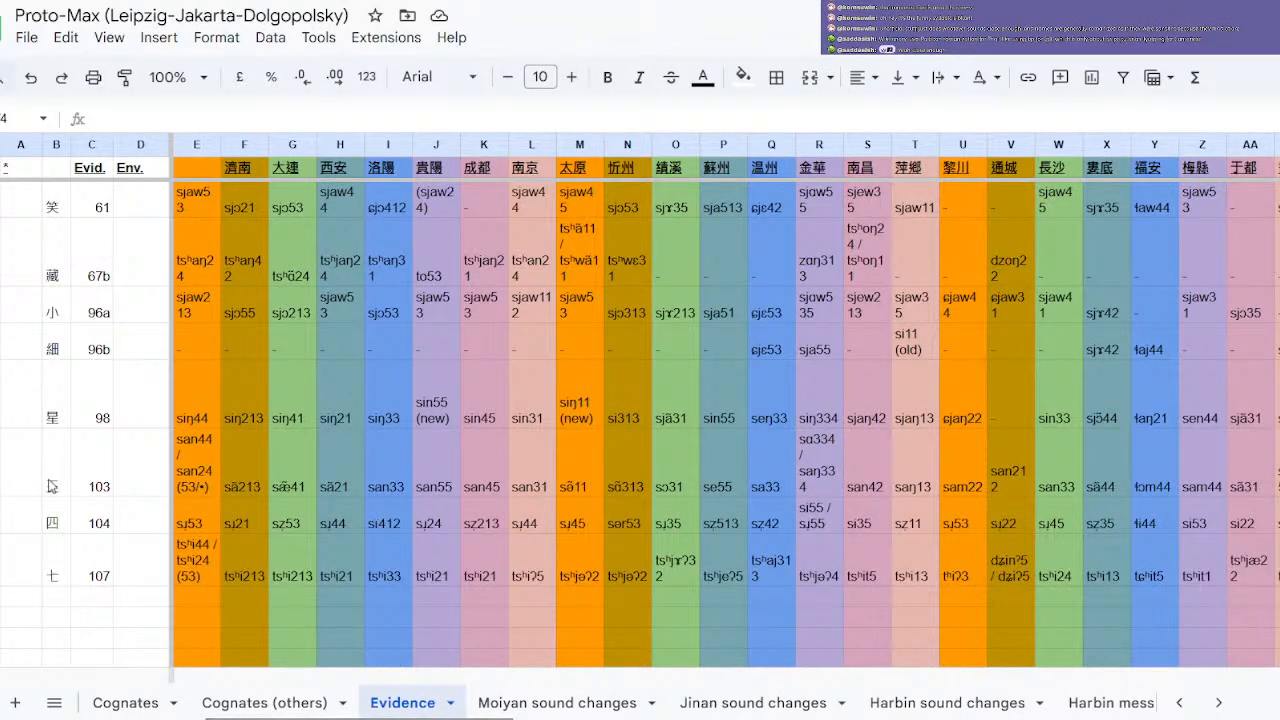
pyautogui.scroll(4, 63, 494)
pyautogui.scroll(3, 63, 494)
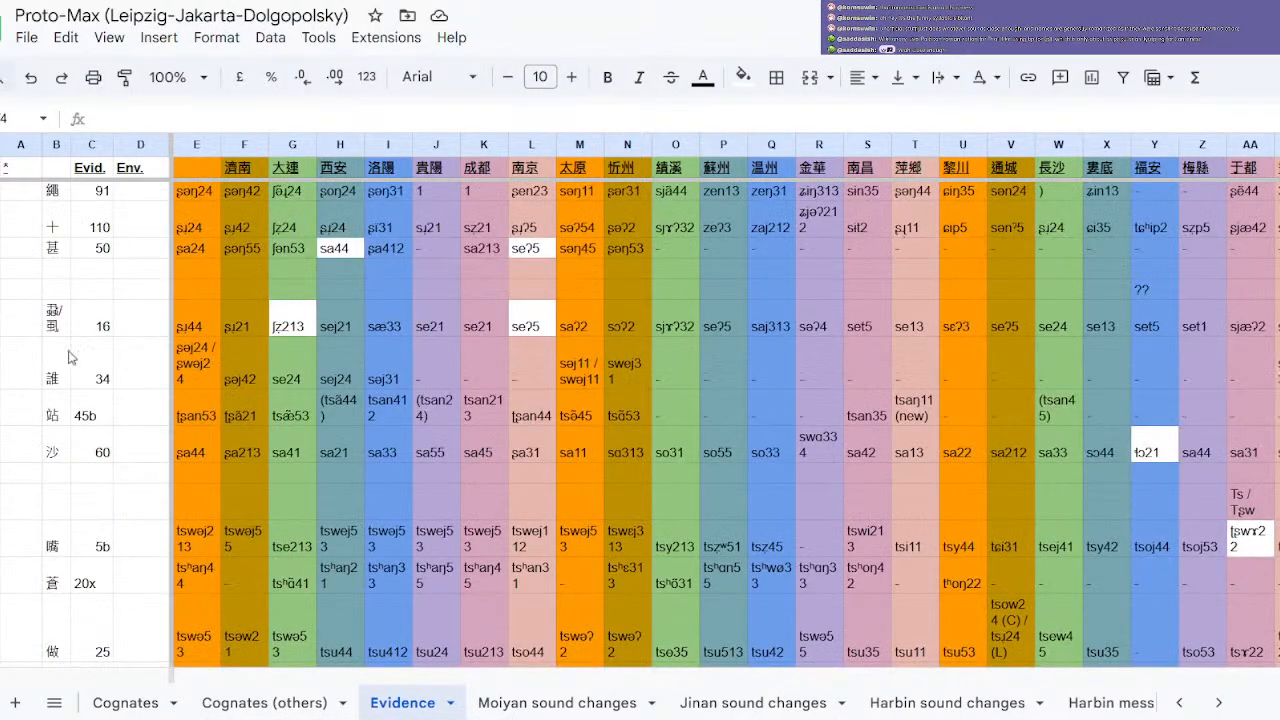
pyautogui.scroll(-5, 8, 412)
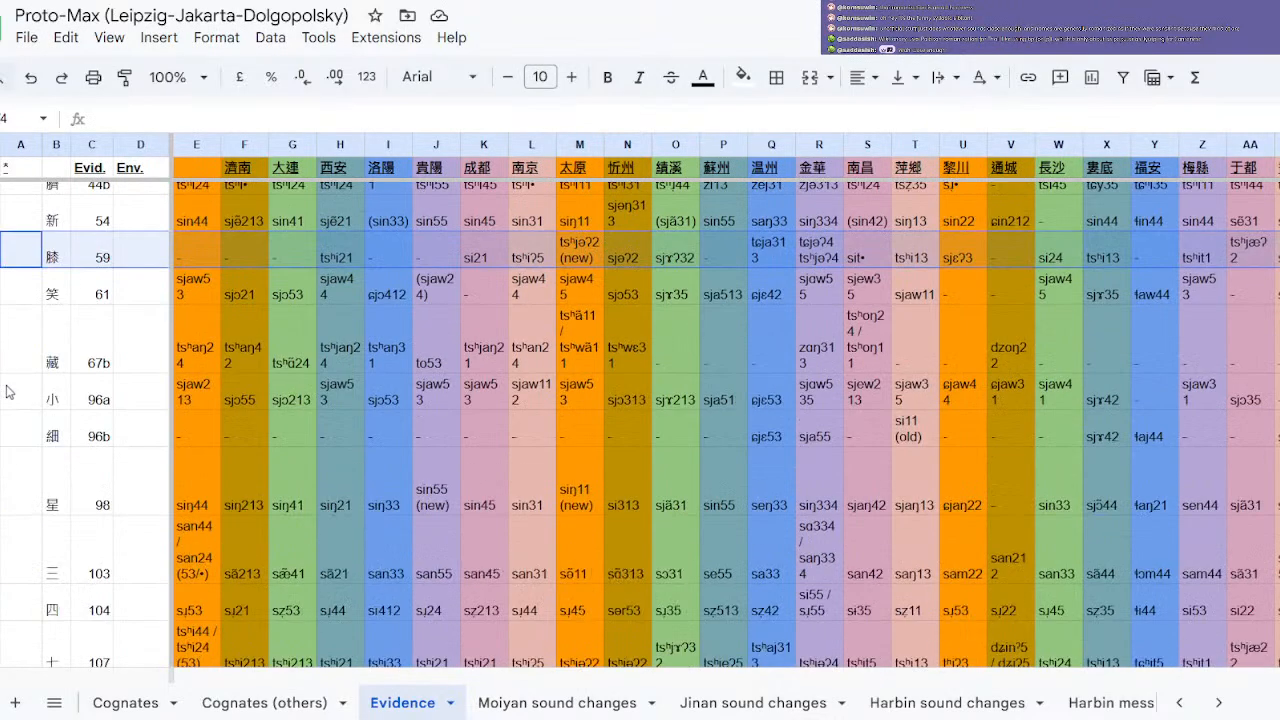
pyautogui.scroll(-1, 6, 275)
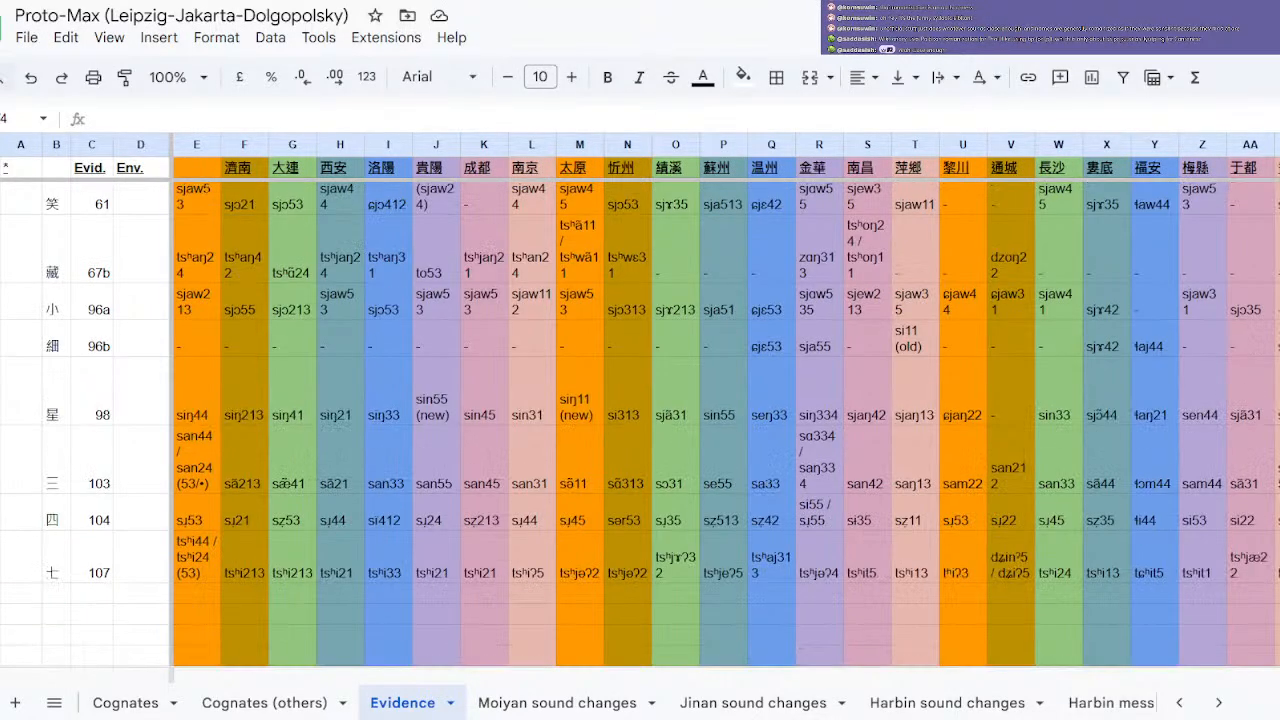
pyautogui.scroll(5, 8, 290)
pyautogui.scroll(5, 60, 494)
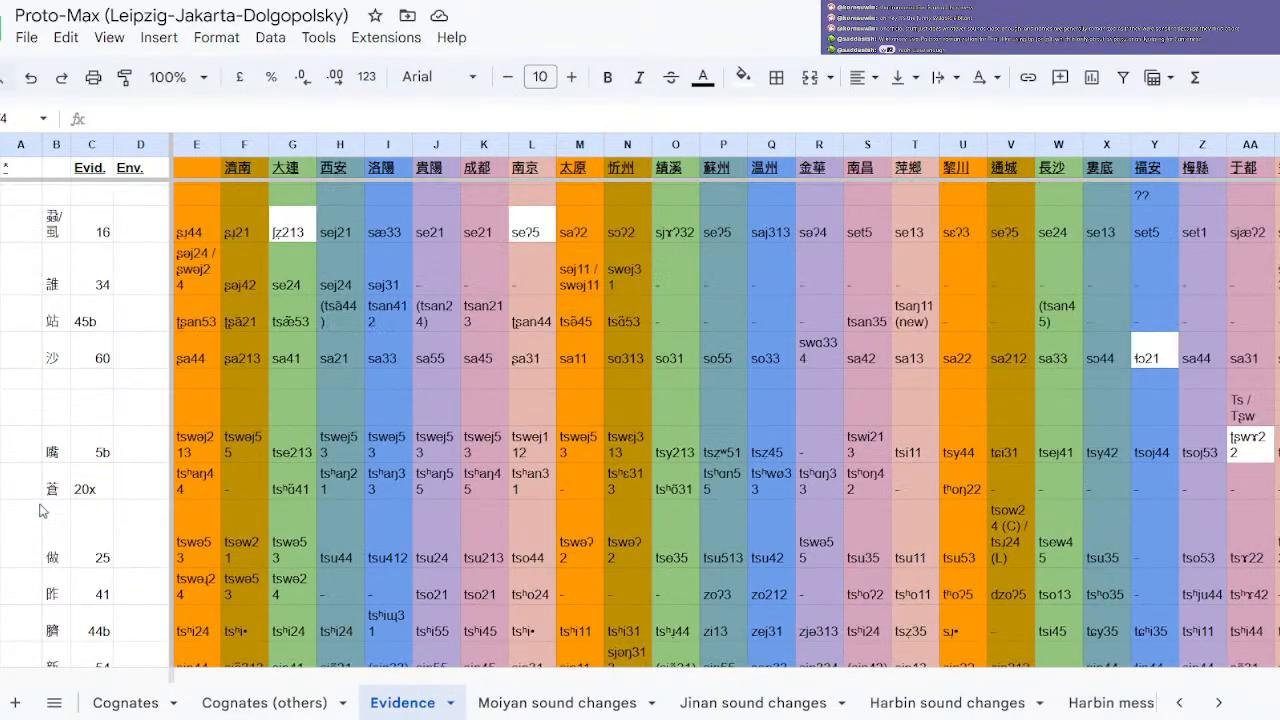
pyautogui.scroll(-5, 8, 336)
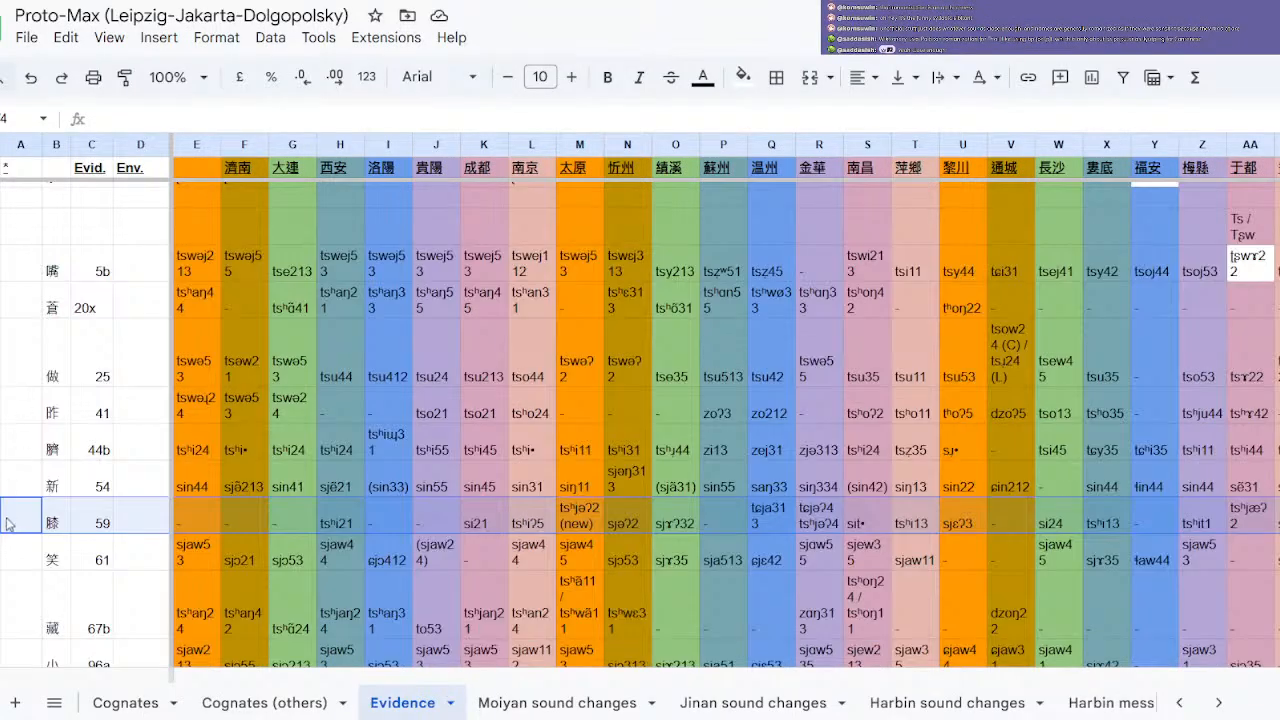
pyautogui.scroll(5, 20, 440)
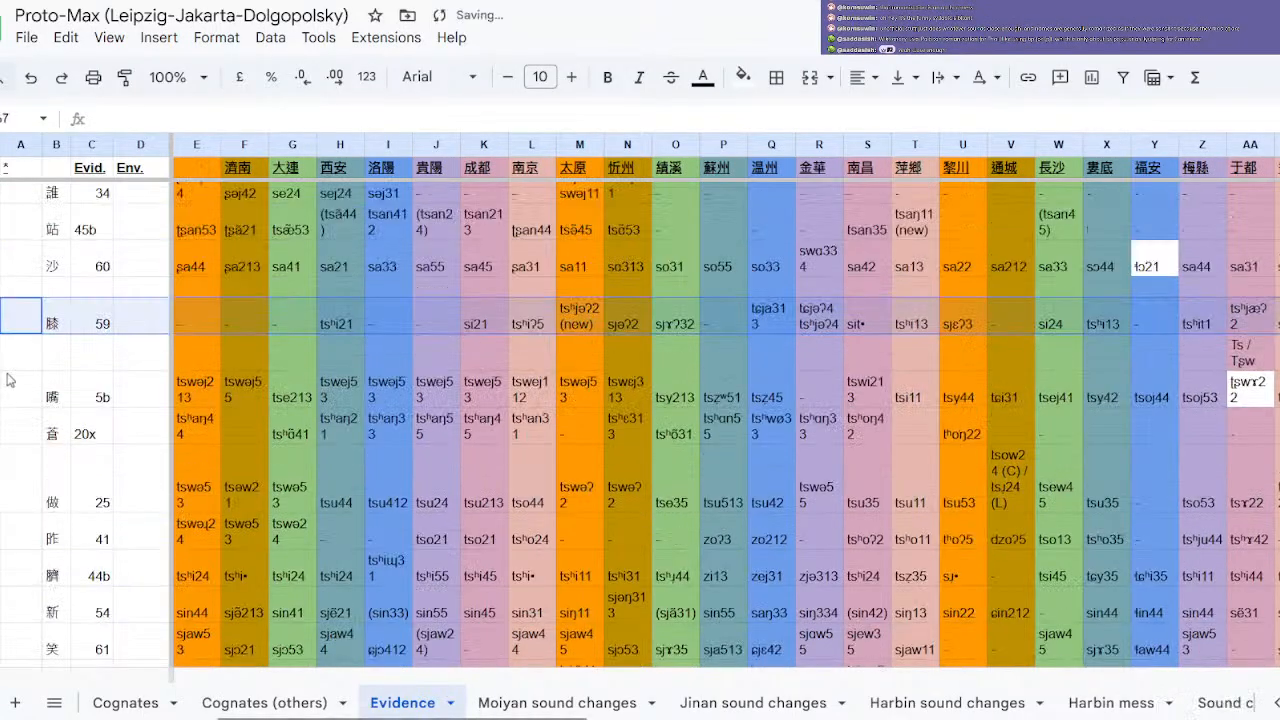
pyautogui.moveTo(2, 492); pyautogui.dragTo(4, 340)
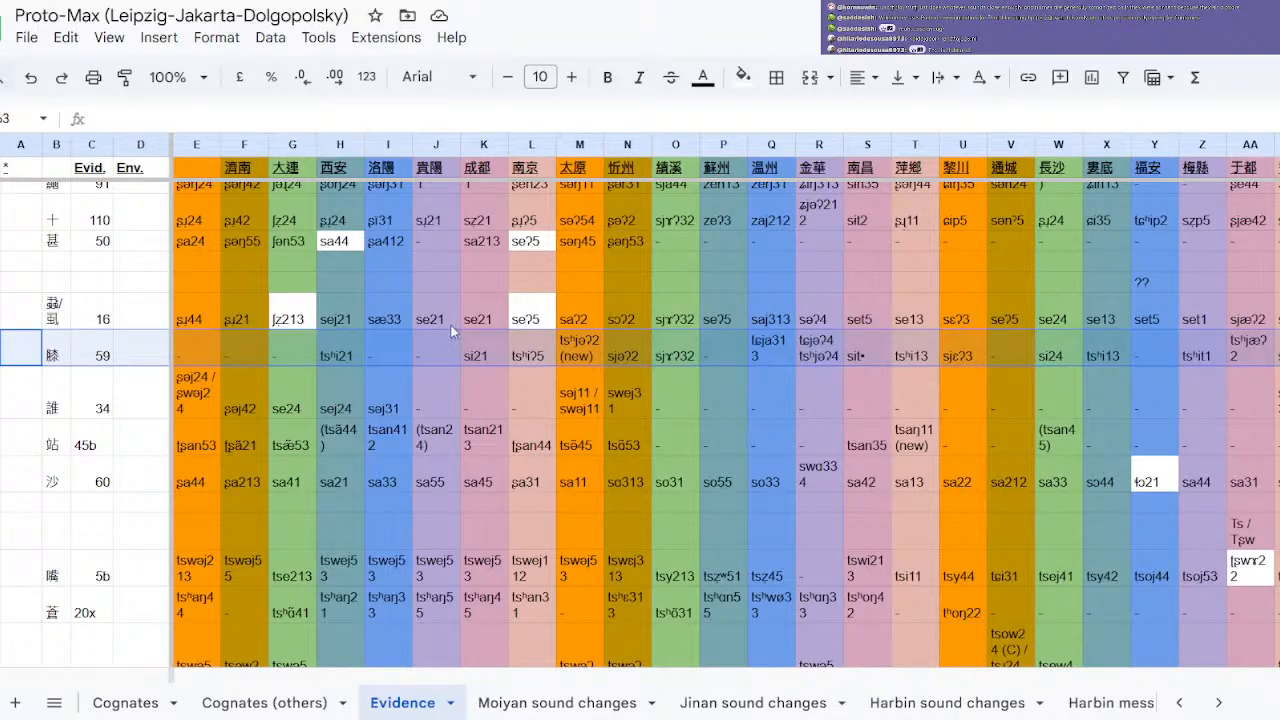
# Step: Compare the adjacent rows for evidence numbers 16 and 59, checking their 西安 forms
pyautogui.click(337, 317)
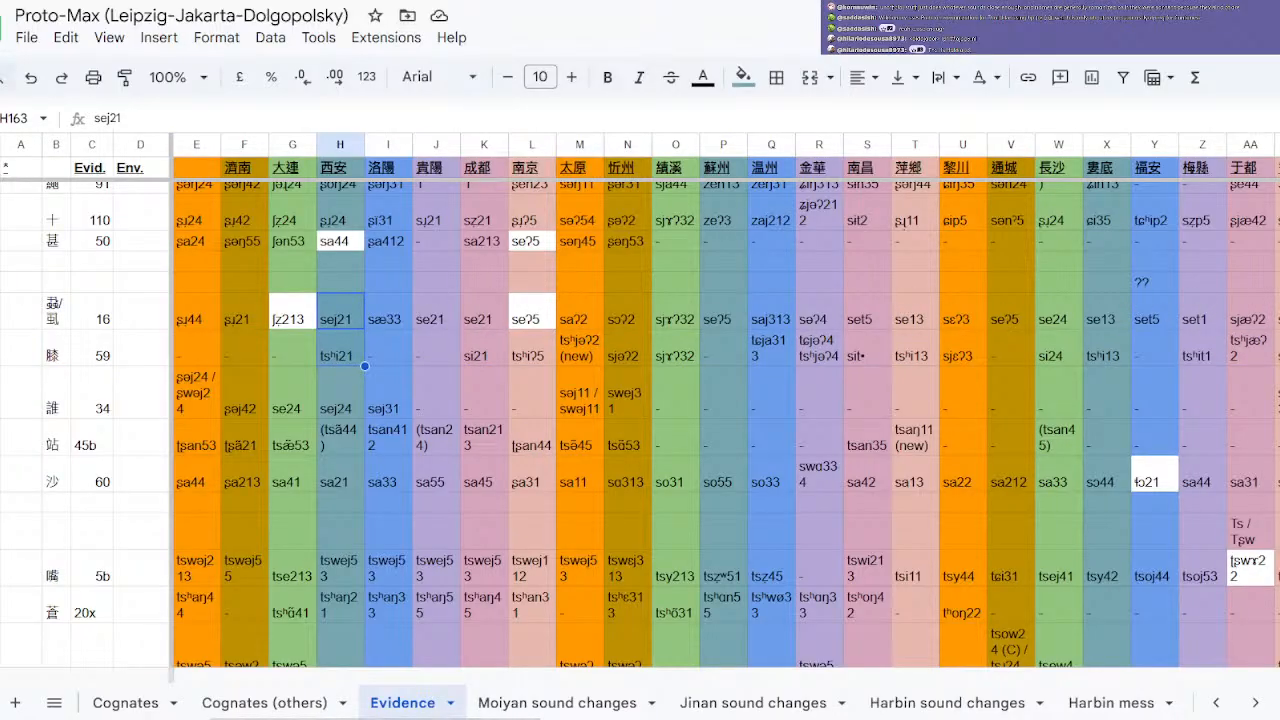
pyautogui.click(5, 316)
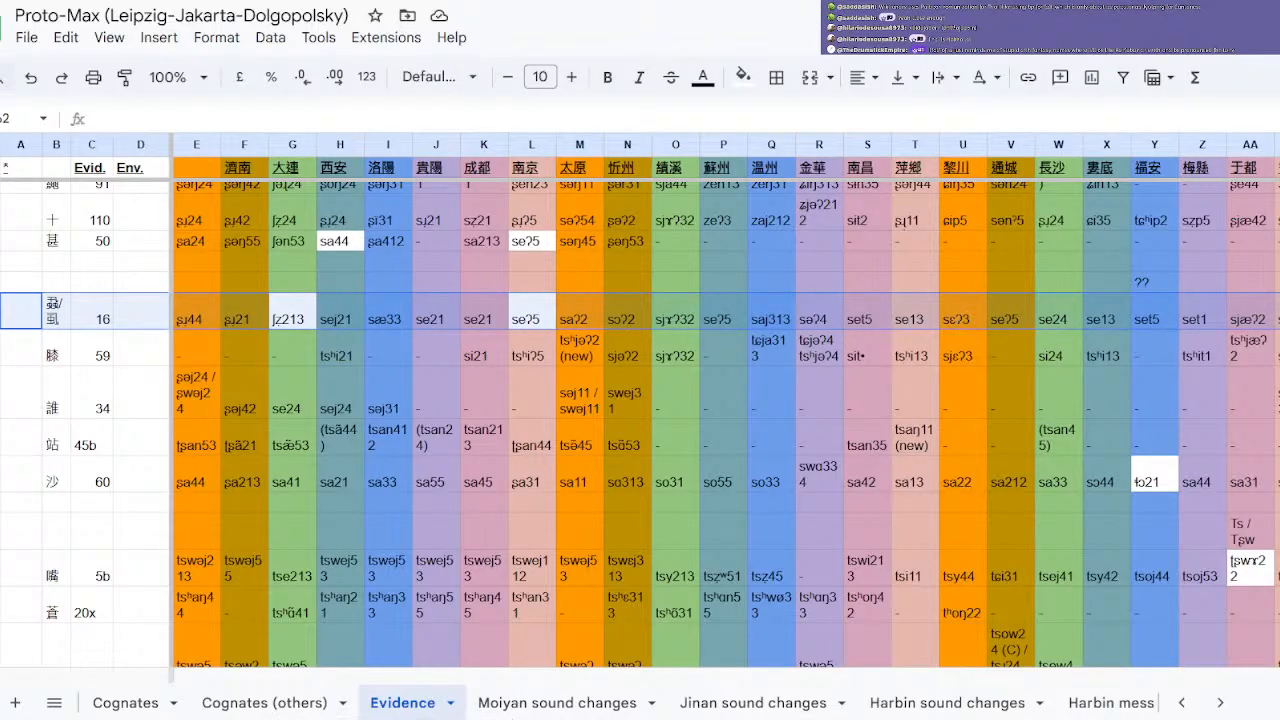
pyautogui.click(358, 358)
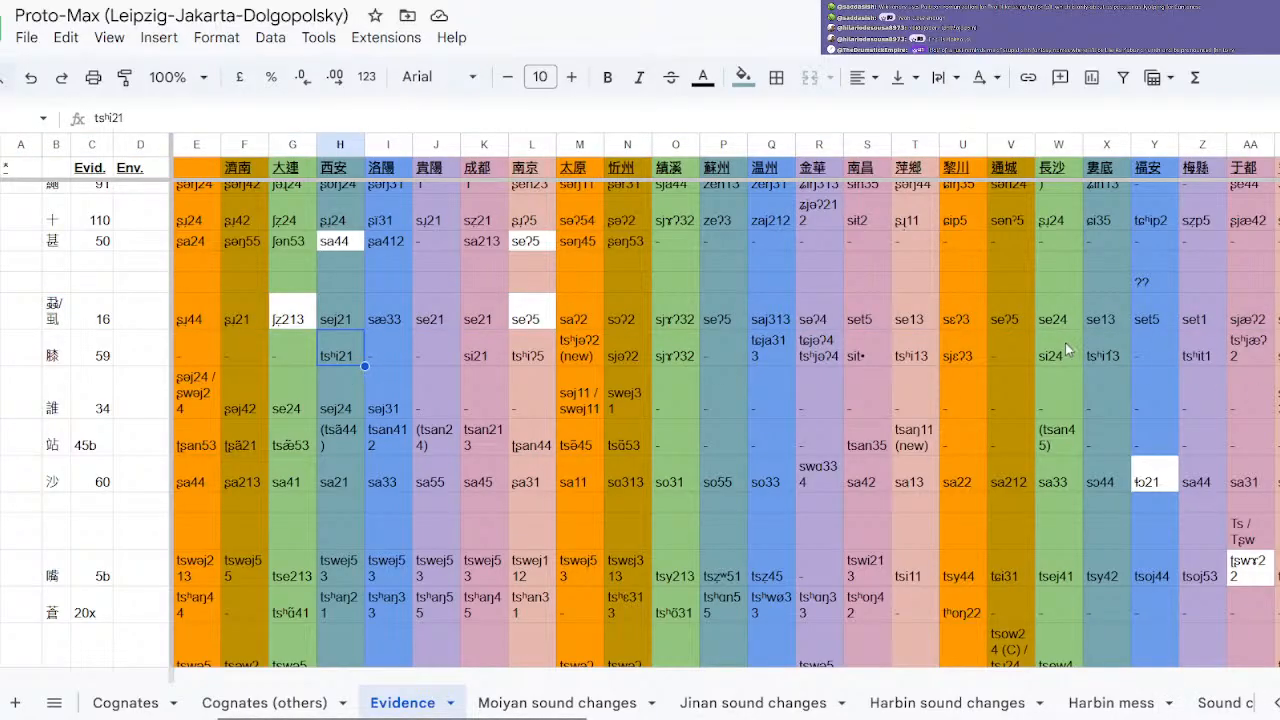
# Step: Move the 膝 row, evidence number 59, back down to its original place between evidence numbers 54 and 61
pyautogui.hotkey('alt', 'shift', 'Down')
pyautogui.hotkey('alt', 'shift', 'Down')
pyautogui.hotkey('alt', 'shift', 'Down')
pyautogui.hotkey('alt', 'shift', 'Down')
pyautogui.hotkey('alt', 'shift', 'Down')
pyautogui.hotkey('alt', 'shift', 'Down')
pyautogui.hotkey('alt', 'shift', 'Down')
pyautogui.hotkey('alt', 'shift', 'Down')
pyautogui.hotkey('alt', 'shift', 'Down')
pyautogui.hotkey('alt', 'shift', 'Down')
pyautogui.hotkey('alt', 'shift', 'Down')
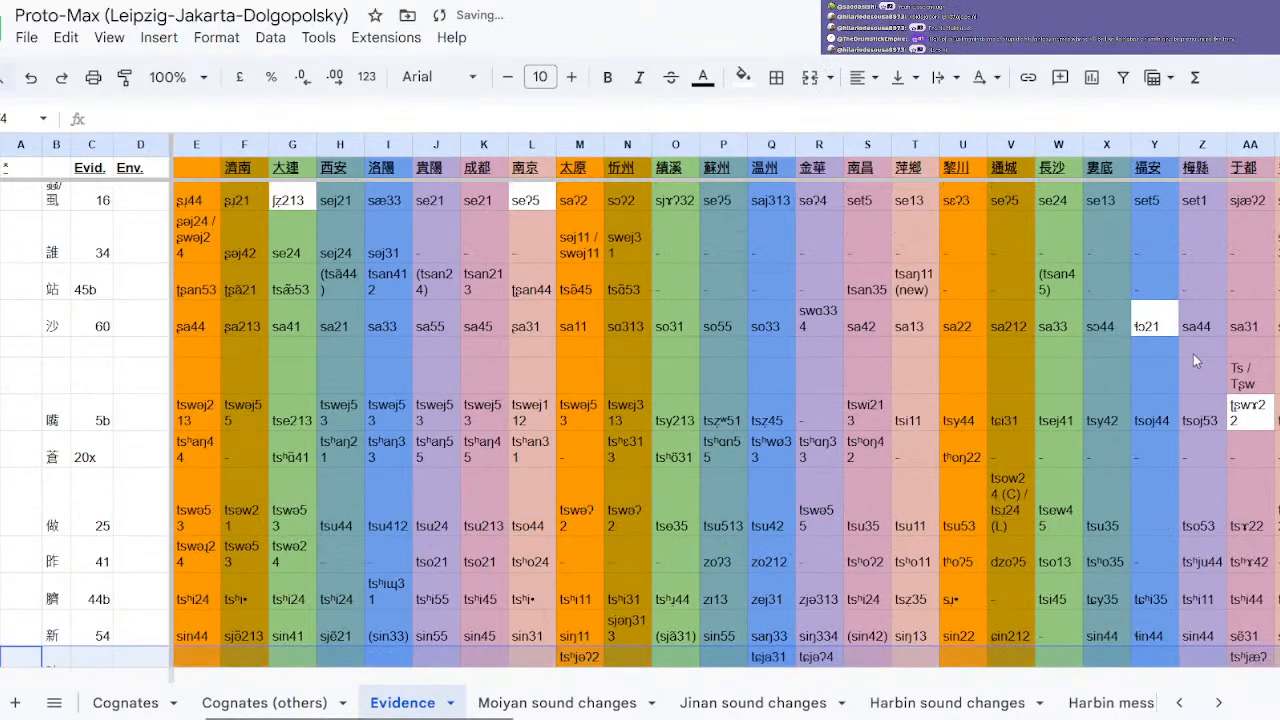
pyautogui.scroll(-3, 1180, 350)
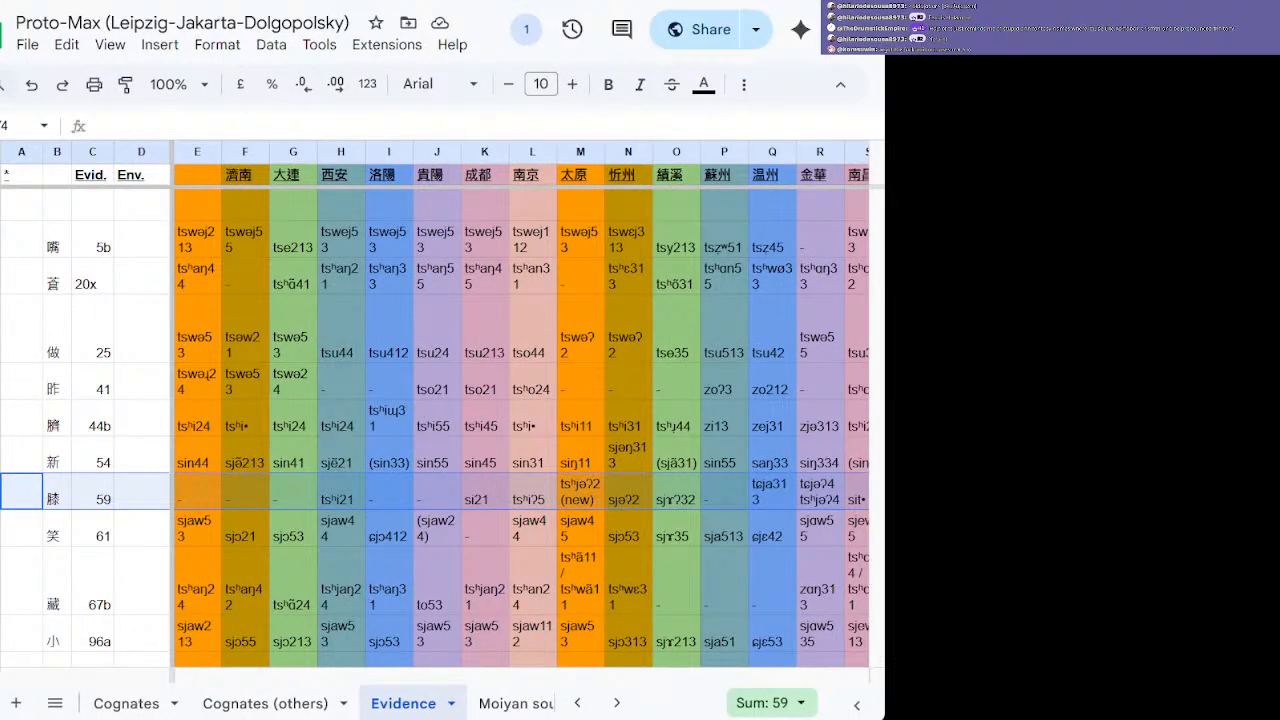
# Step: Switch to the Wikipedia page beside the spreadsheet and open the Gothic language article
pyautogui.hotkey('alt', 'Tab')
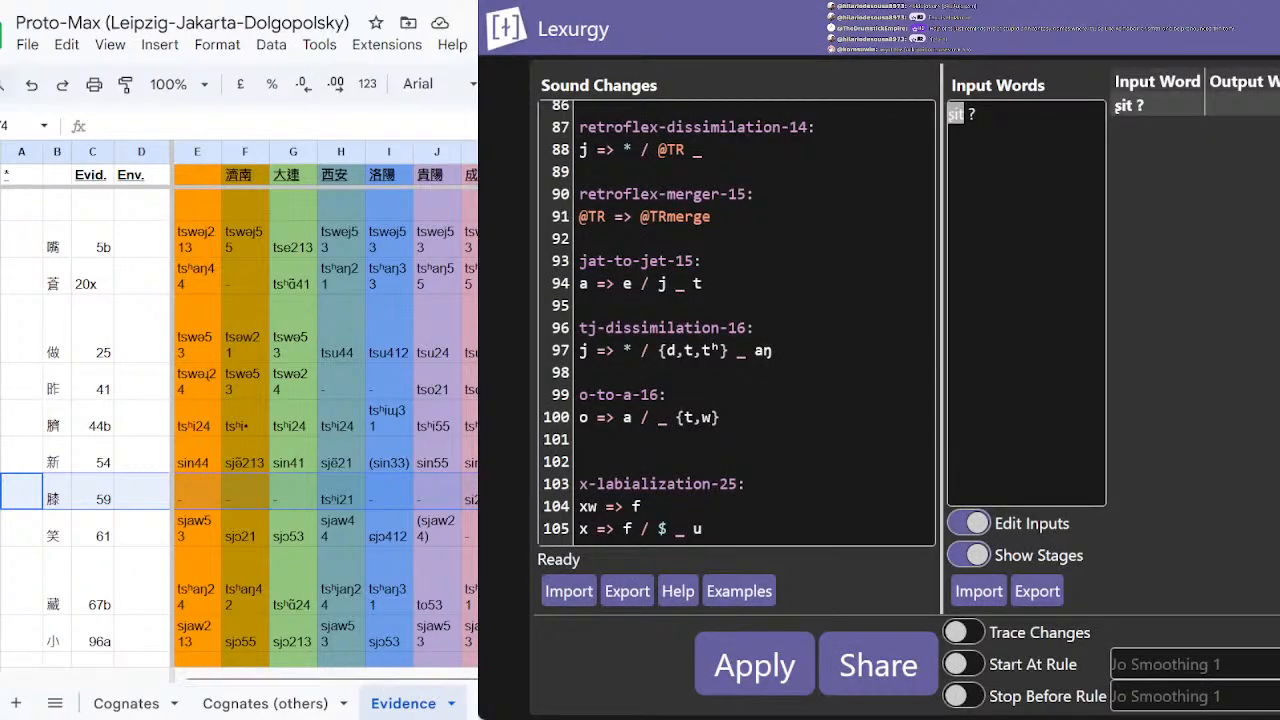
pyautogui.hotkey('alt', 'Tab')
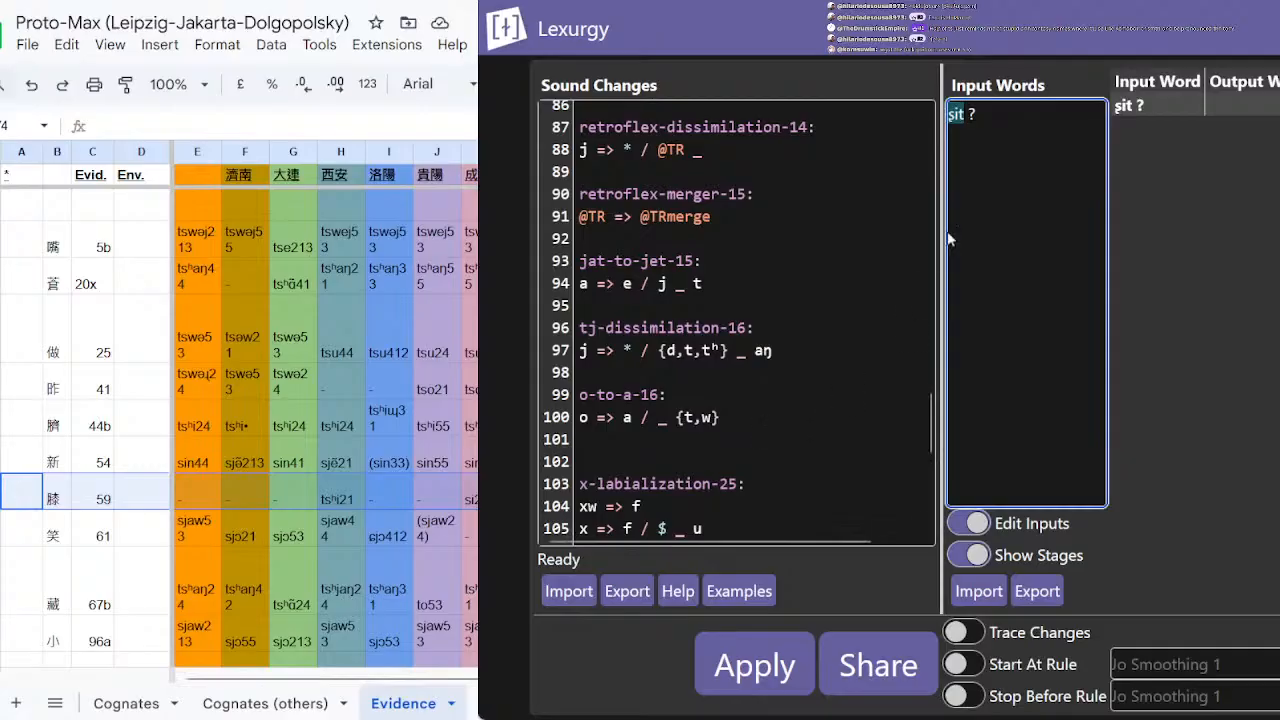
pyautogui.hotkey('ctrl', 'Tab')
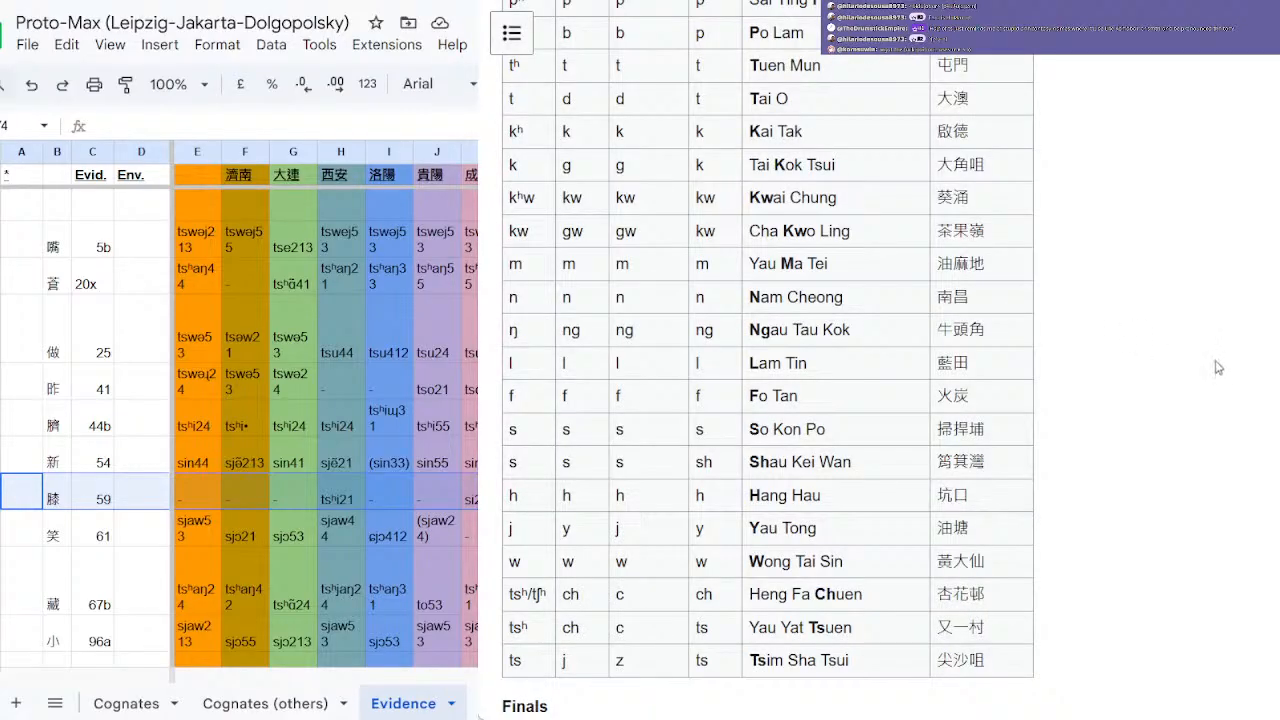
pyautogui.scroll(15, 974, 327)
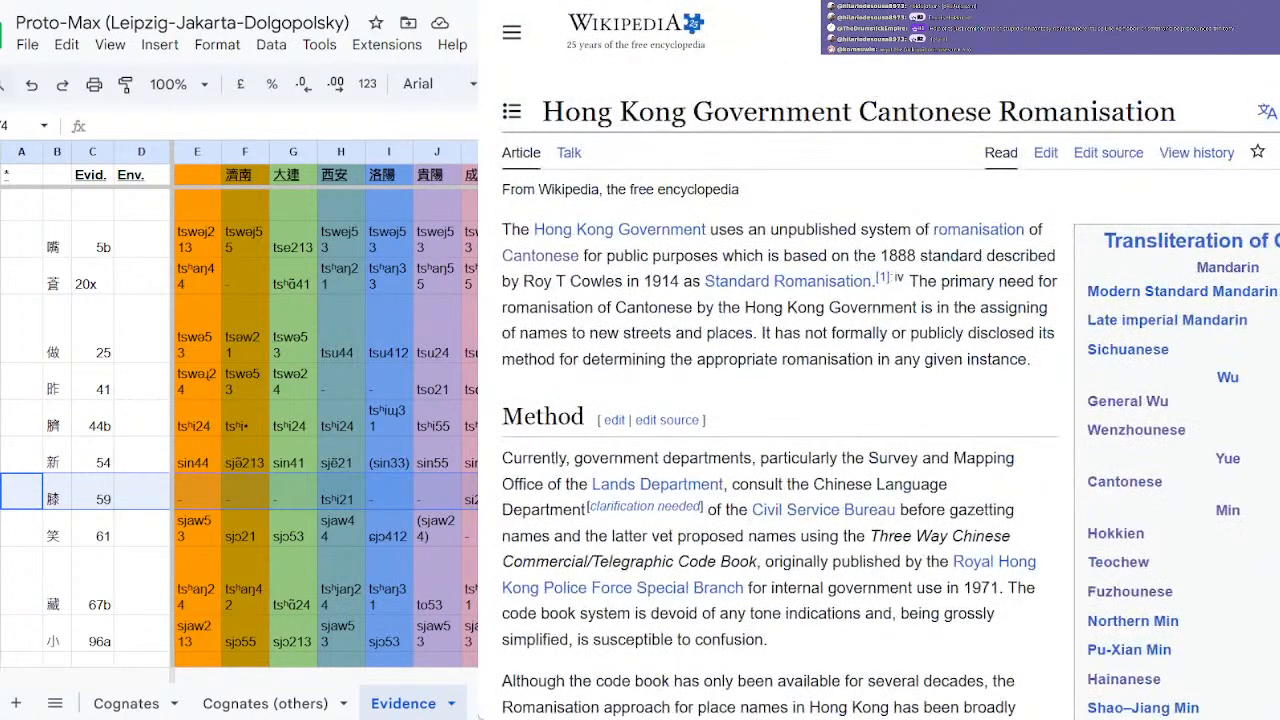
pyautogui.write('/')
pyautogui.write('gothic')
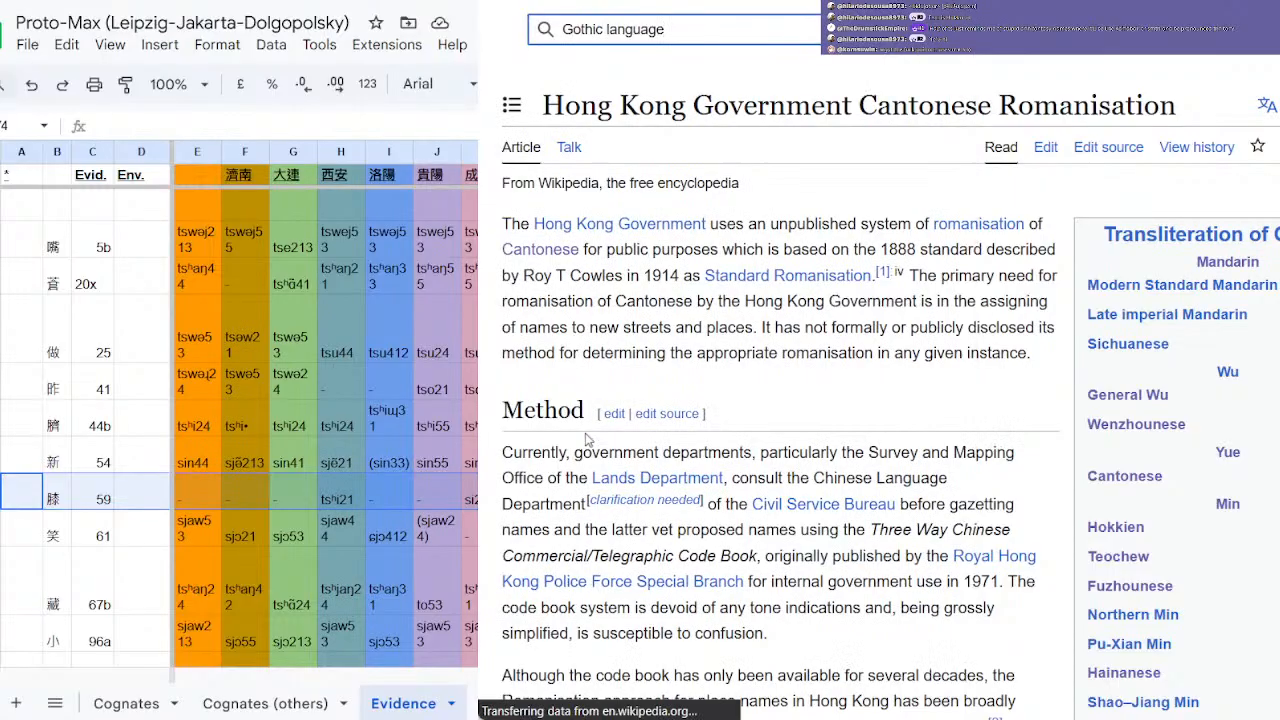
# Step: Find the letter for /hʷ/ in the Gothic consonant table, highlight it, and open the article on its transliteration ƕ
pyautogui.scroll(-15, 610, 420)
pyautogui.scroll(-15, 653, 399)
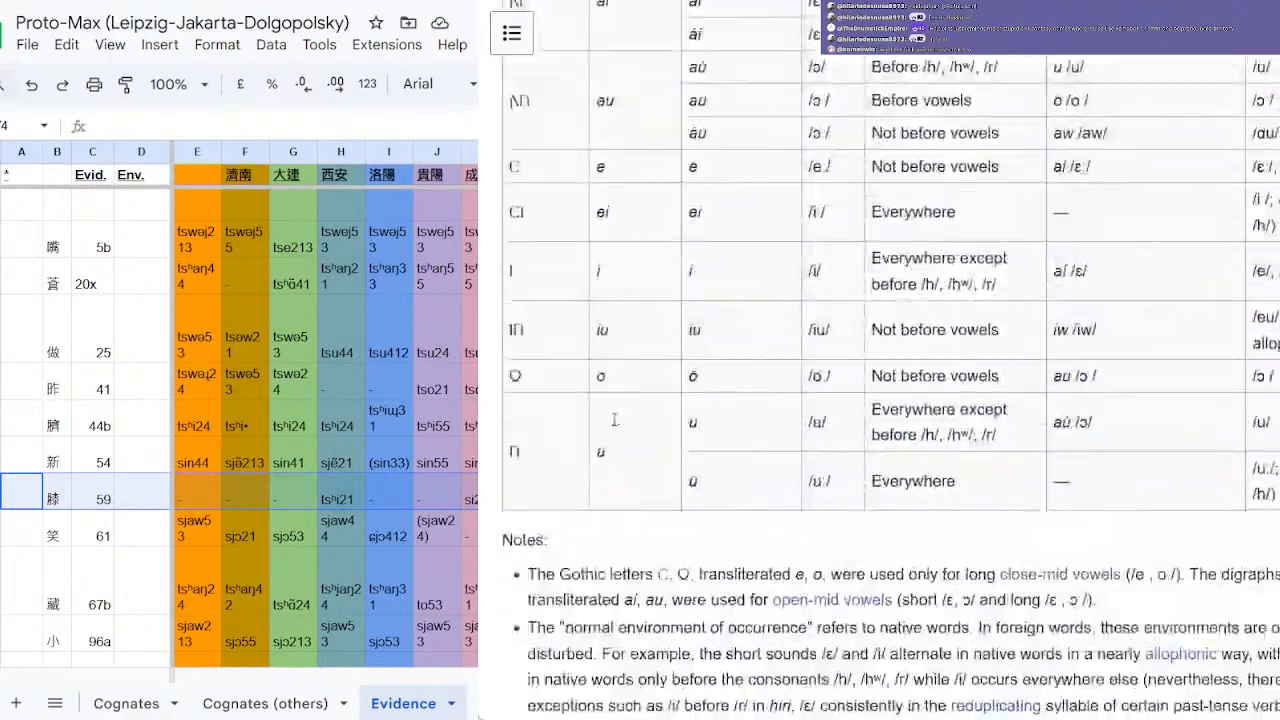
pyautogui.scroll(5, 653, 399)
pyautogui.scroll(-12, 653, 399)
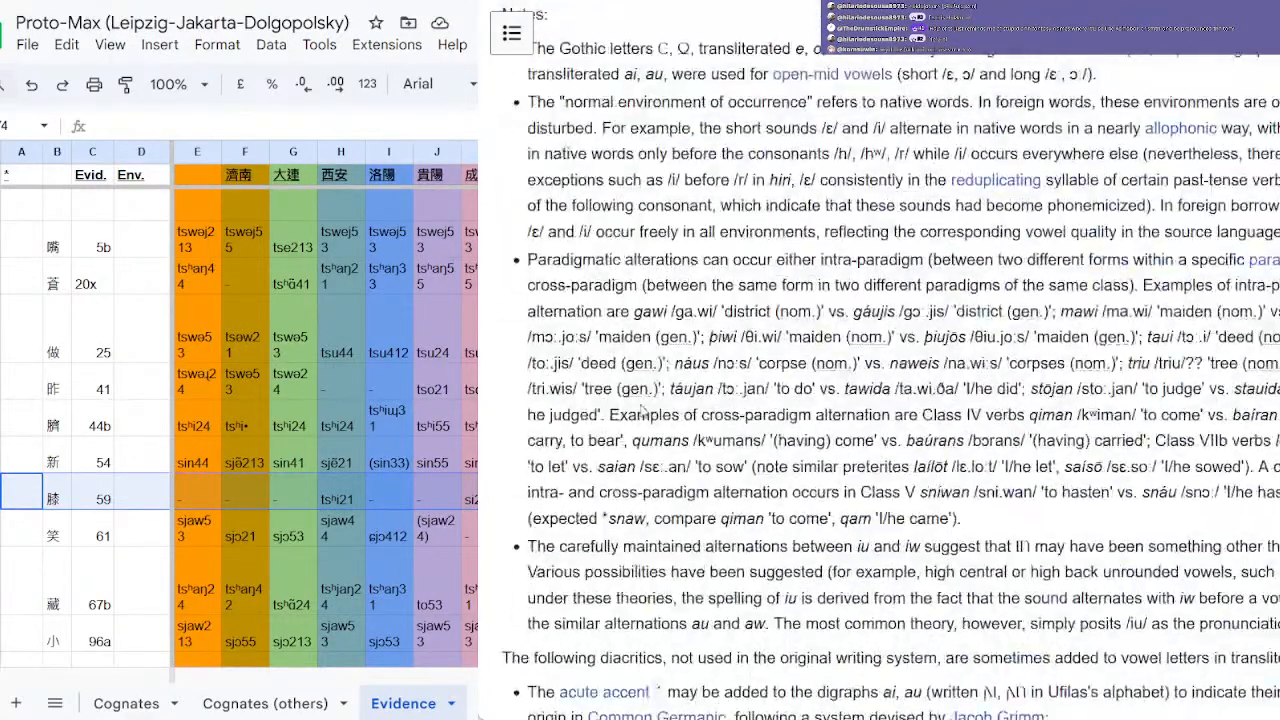
pyautogui.scroll(-3, 648, 362)
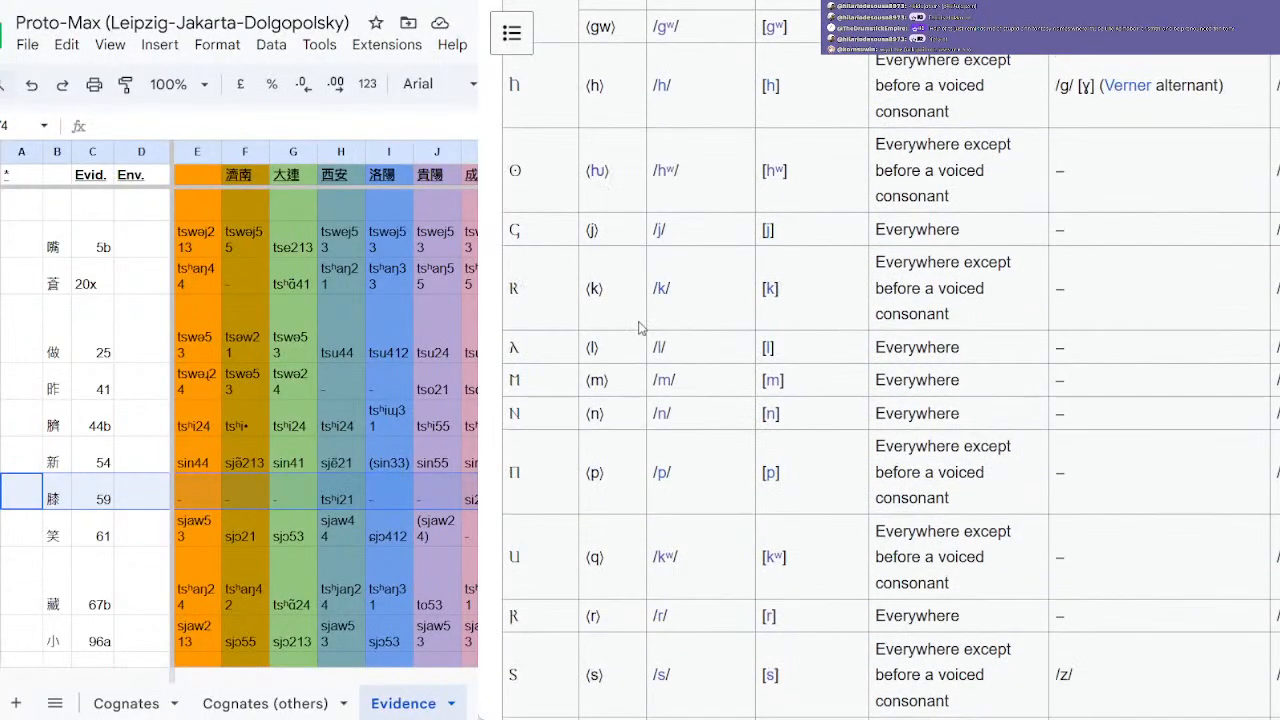
pyautogui.doubleClick(516, 172)
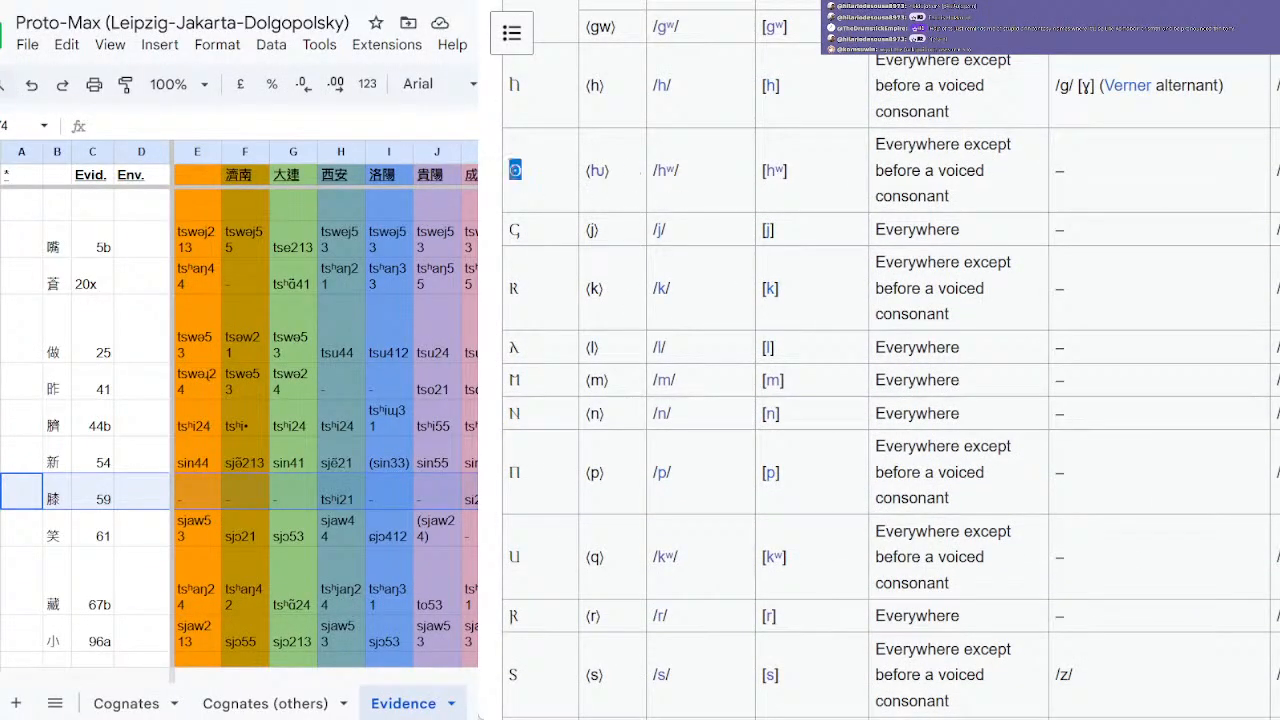
pyautogui.click(603, 182)
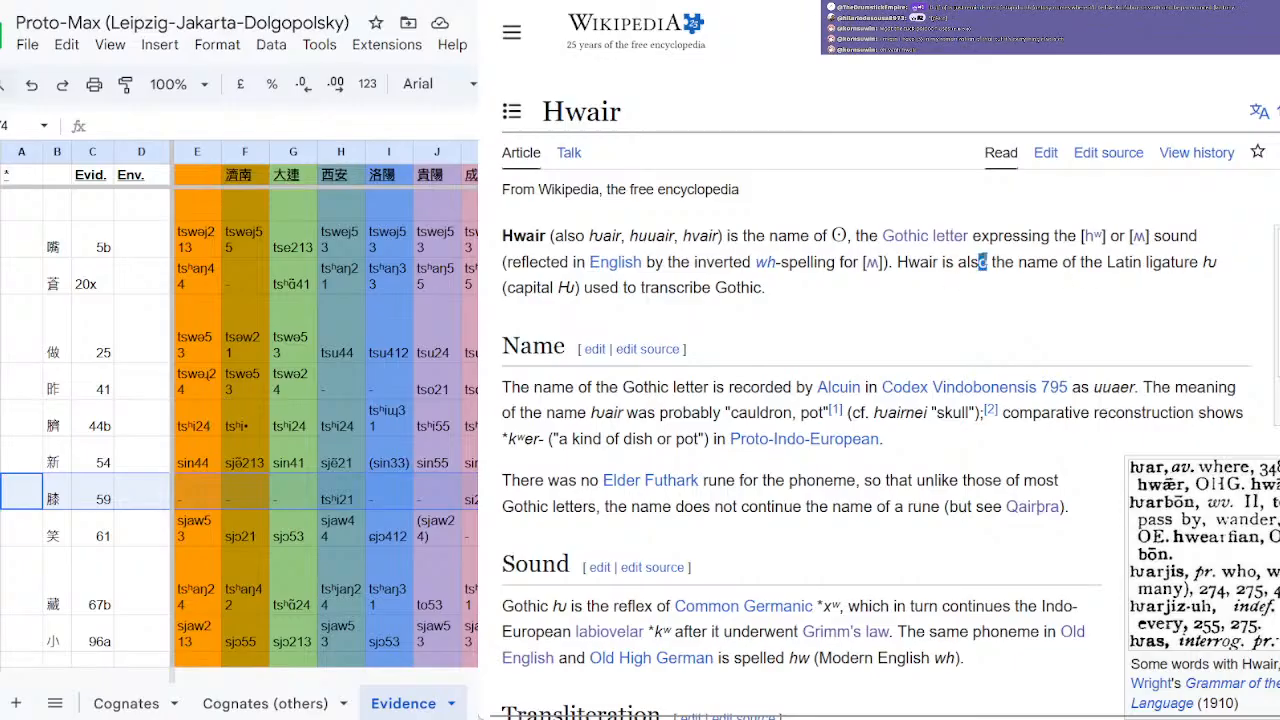
# Step: Read the Hwair article's introduction, Name, Sound and Transliteration sections, highlighting a phrase in the introduction
pyautogui.moveTo(979, 262); pyautogui.dragTo(1050, 281)
pyautogui.scroll(-3, 800, 335)
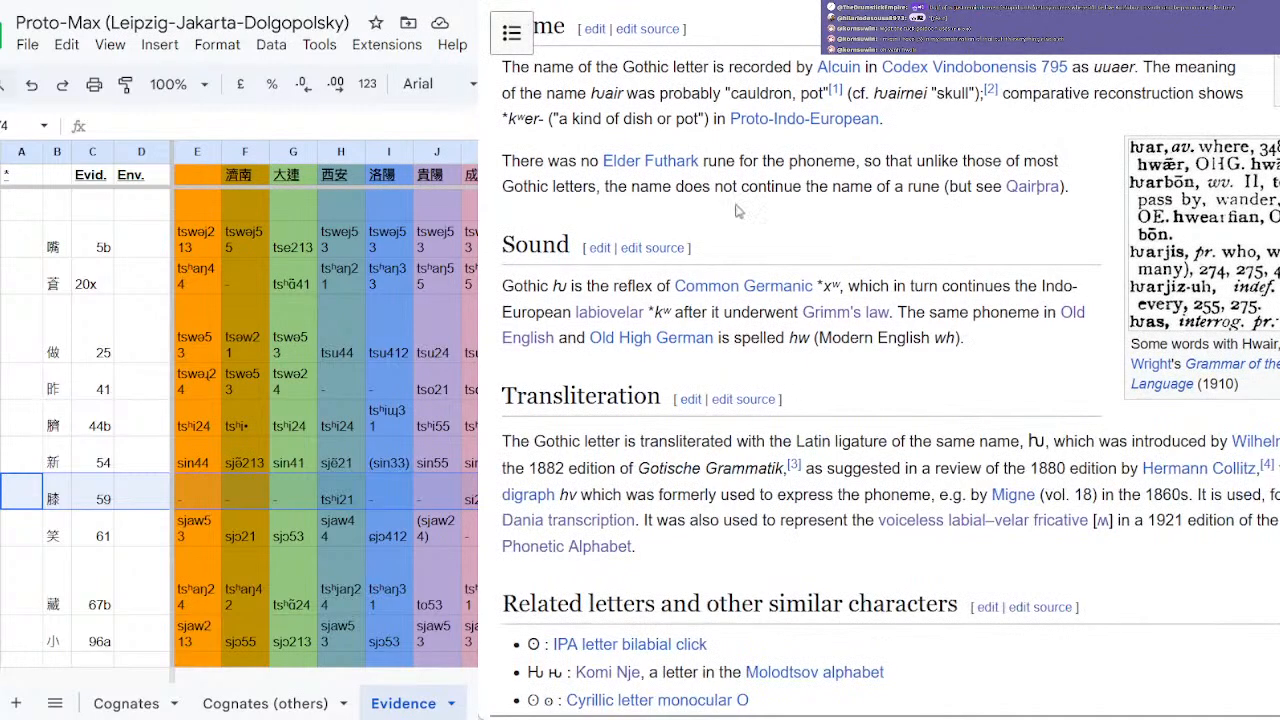
pyautogui.click(745, 2)
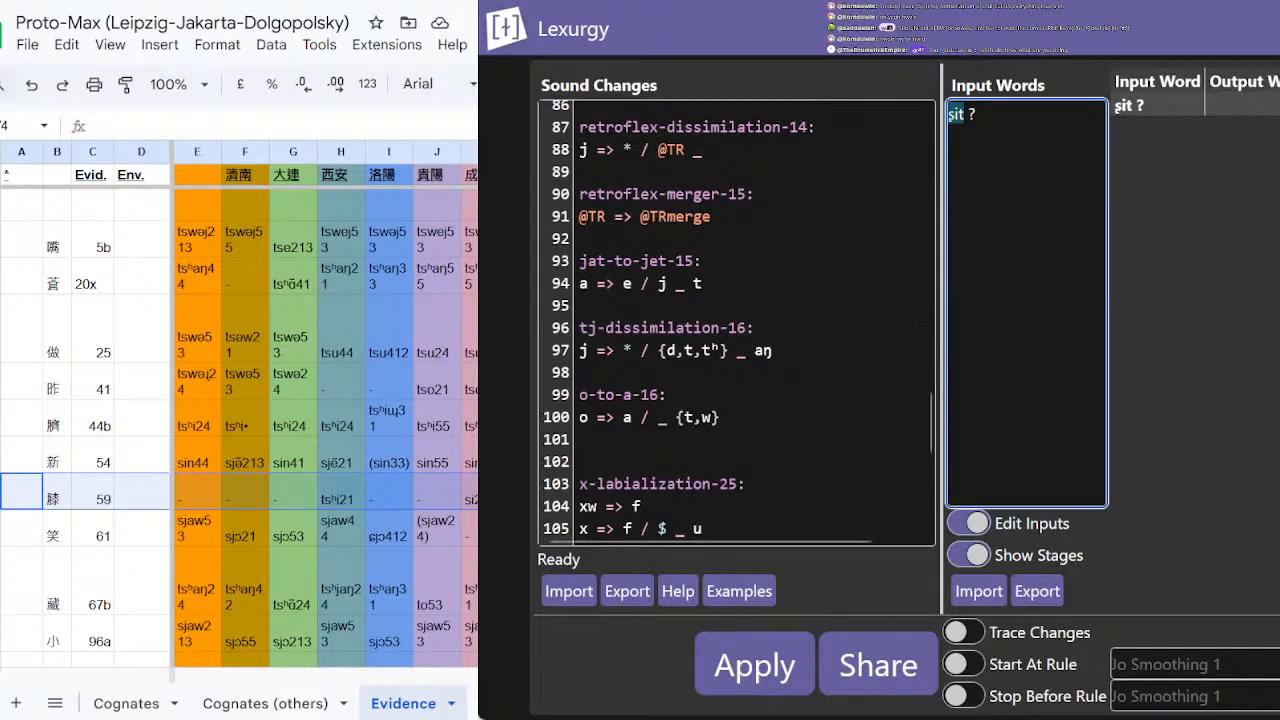
pyautogui.hotkey('ctrl', 'Tab')
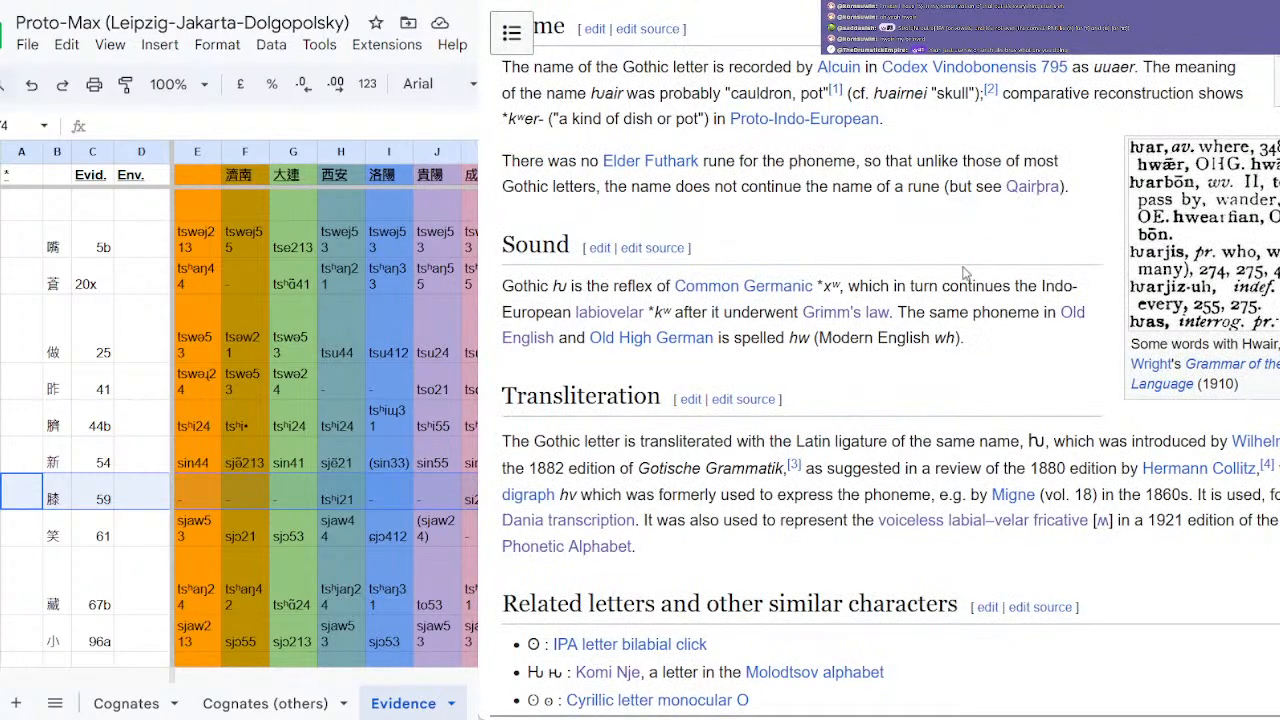
pyautogui.scroll(3, 897, 288)
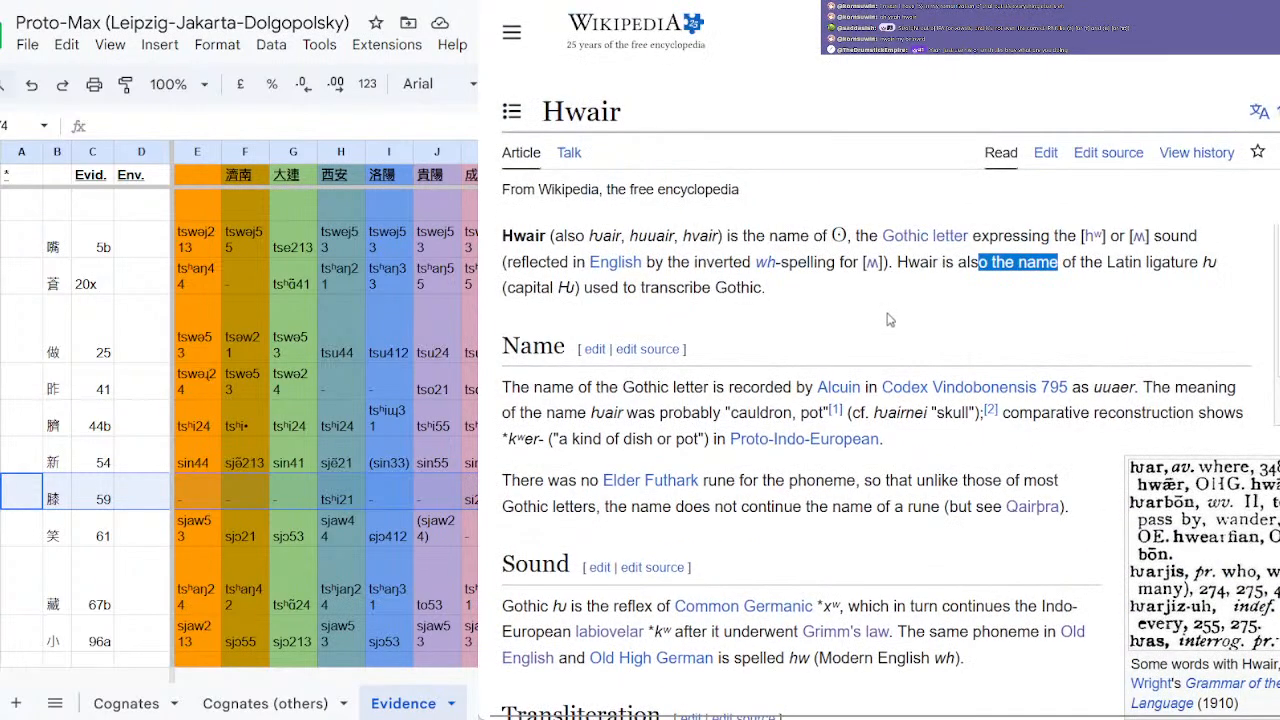
# Step: Return to the Gothic language article and examine the consonant table's spellings and sounds, including the þ row
pyautogui.hotkey('ctrl', 'Tab')
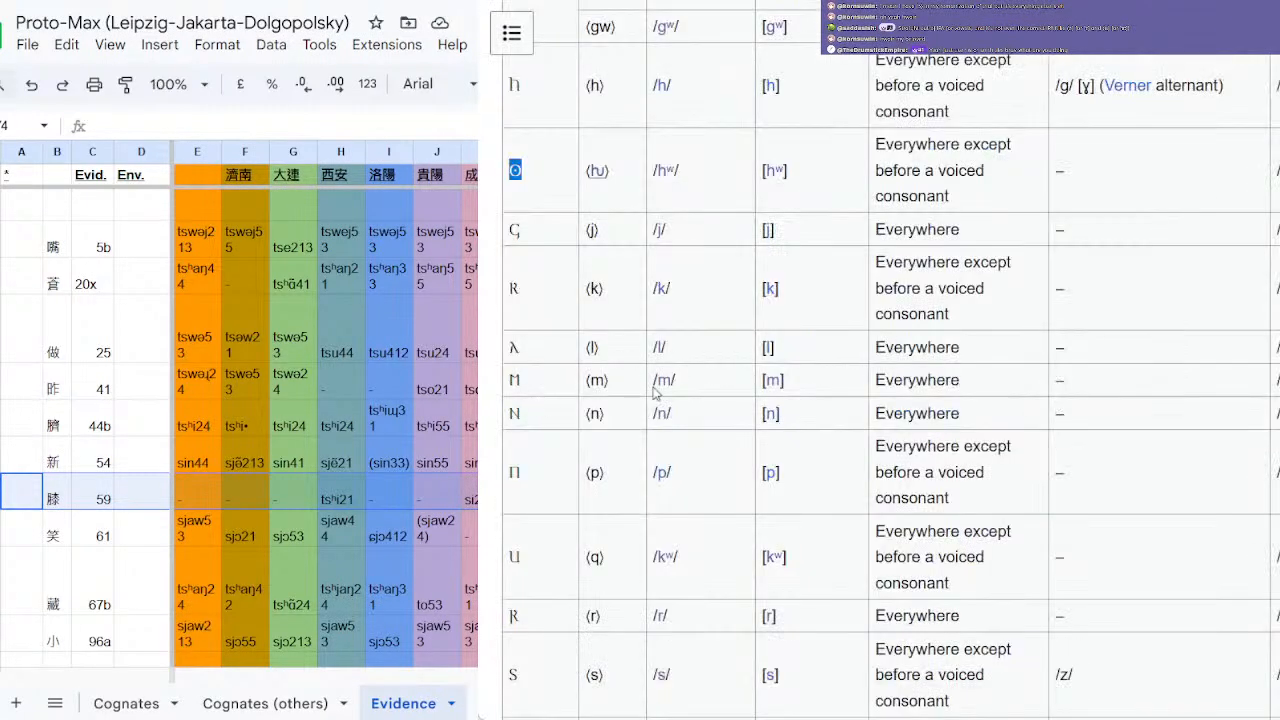
pyautogui.scroll(5, 655, 391)
pyautogui.scroll(4, 645, 400)
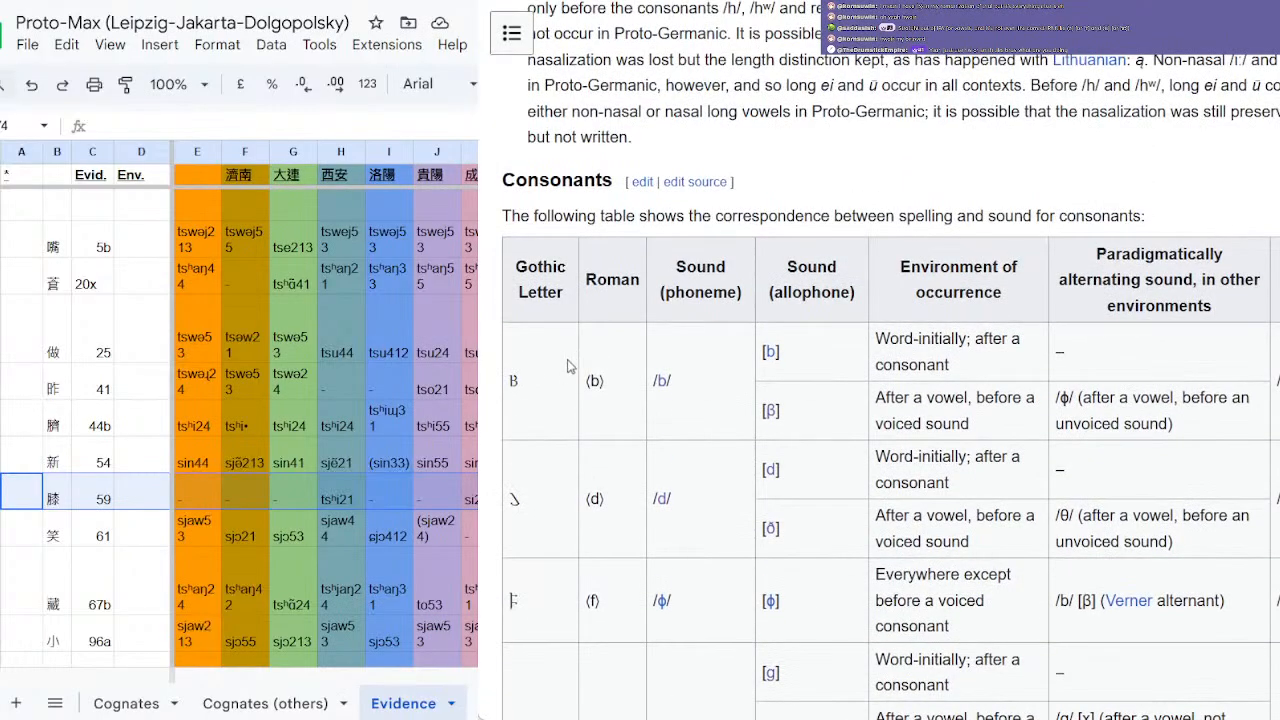
pyautogui.scroll(-7, 569, 366)
pyautogui.scroll(-5, 585, 365)
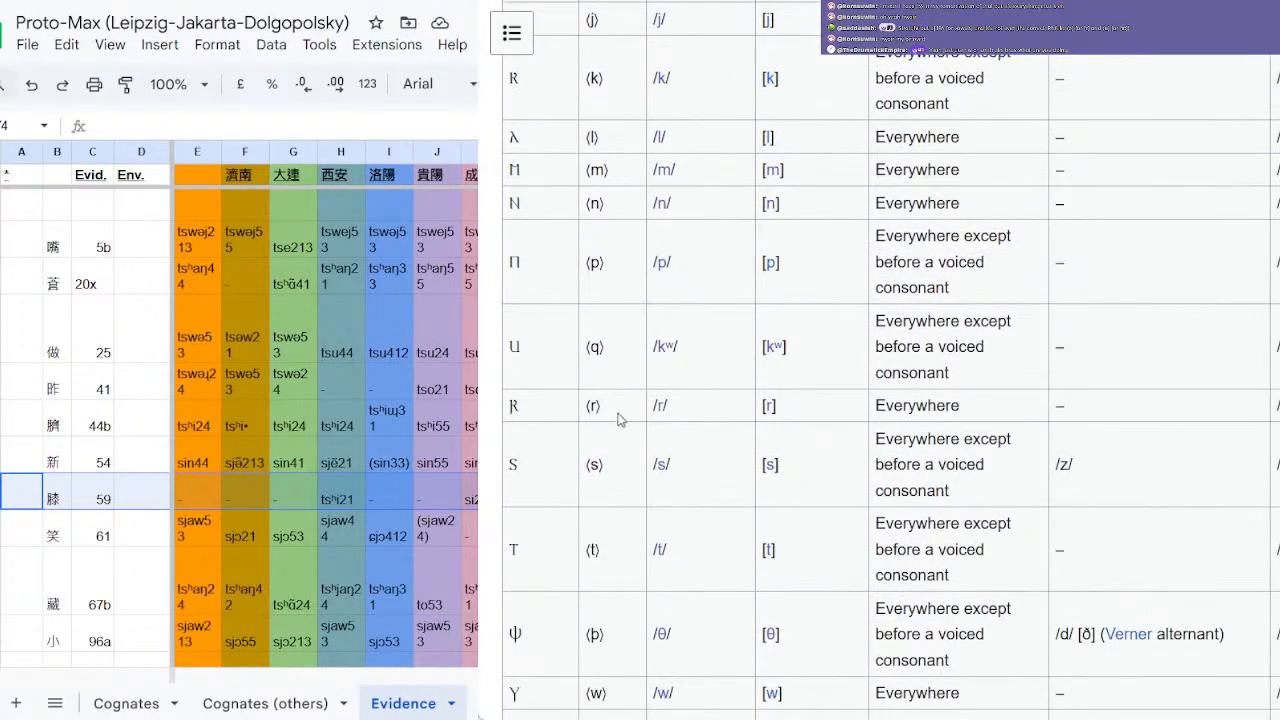
pyautogui.scroll(-2, 618, 422)
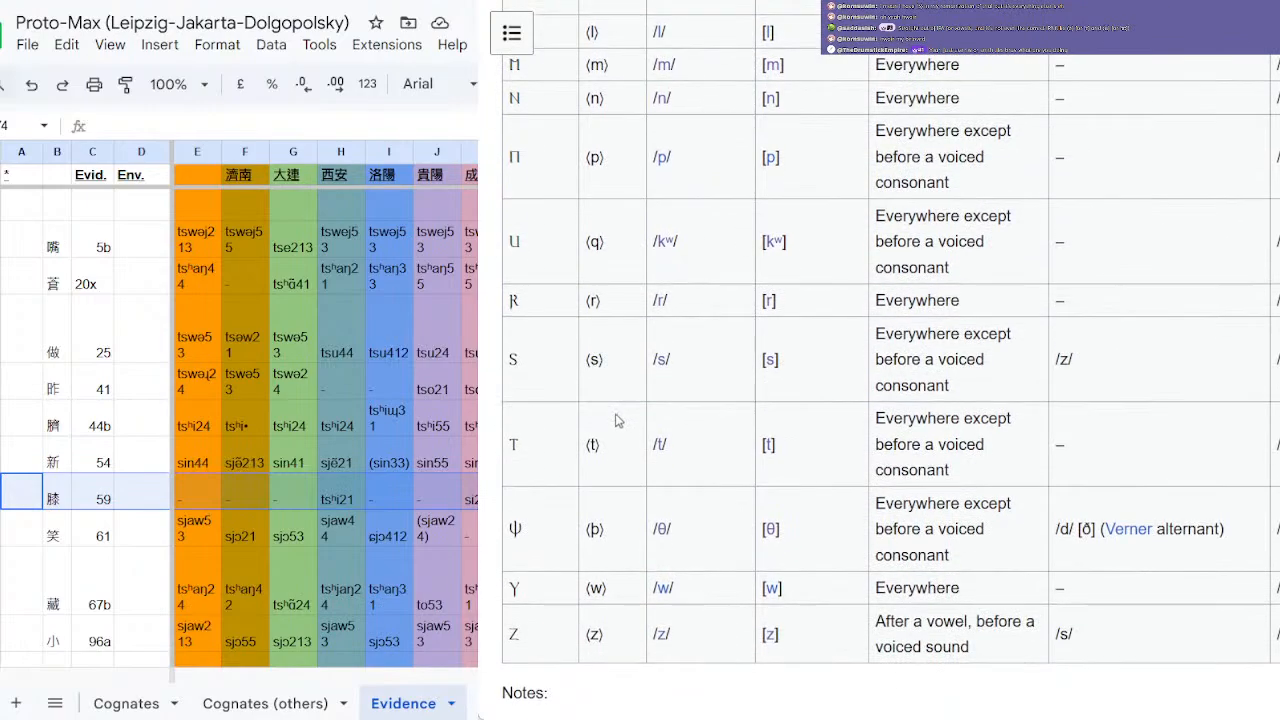
pyautogui.doubleClick(596, 530)
pyautogui.click(619, 499)
pyautogui.scroll(4, 620, 445)
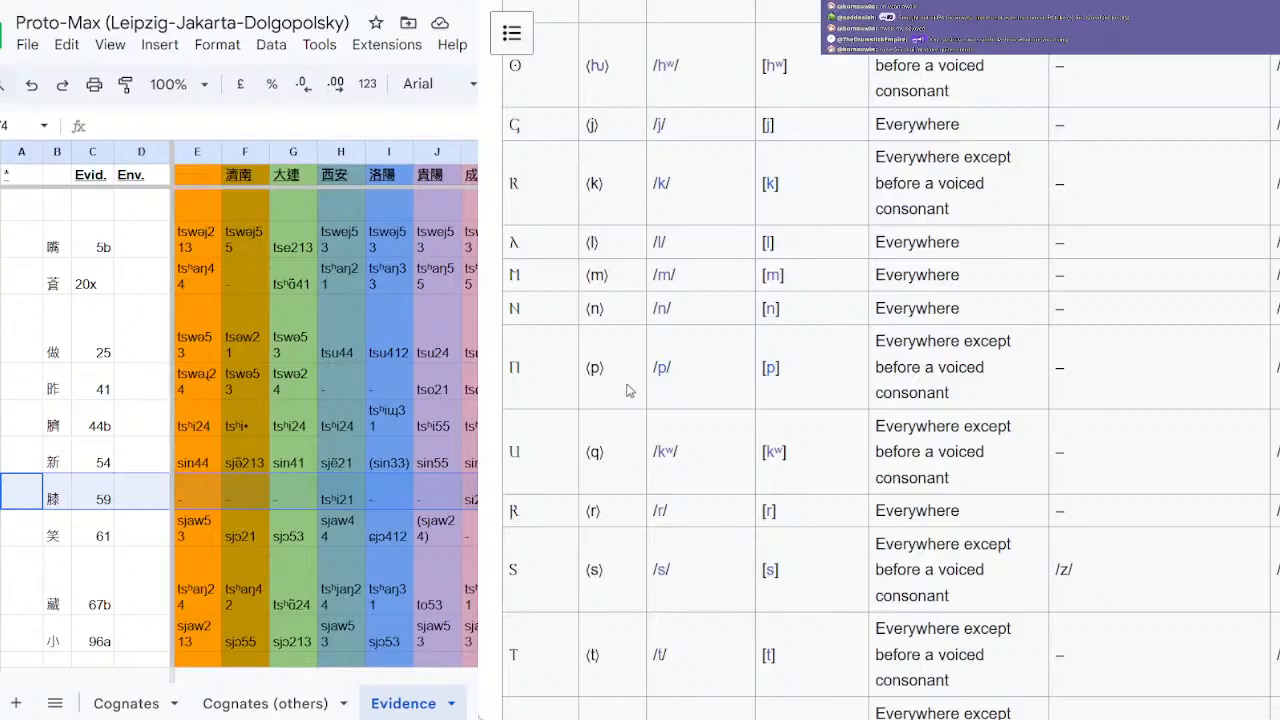
# Step: Compare the Roman spellings, phonemes, allophones and environments across the whole Gothic consonant table, from ⟨b⟩ to ⟨z⟩
pyautogui.scroll(-4, 634, 377)
pyautogui.scroll(6, 634, 377)
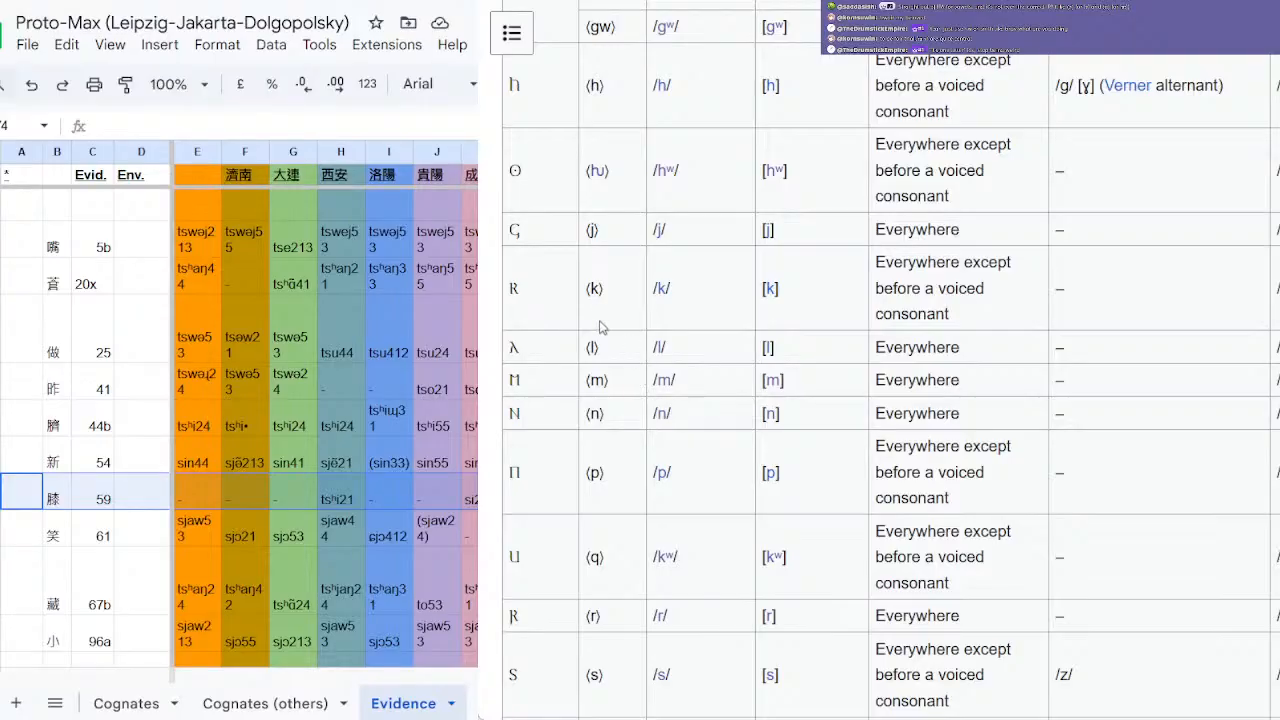
pyautogui.scroll(2, 612, 287)
pyautogui.scroll(6, 612, 287)
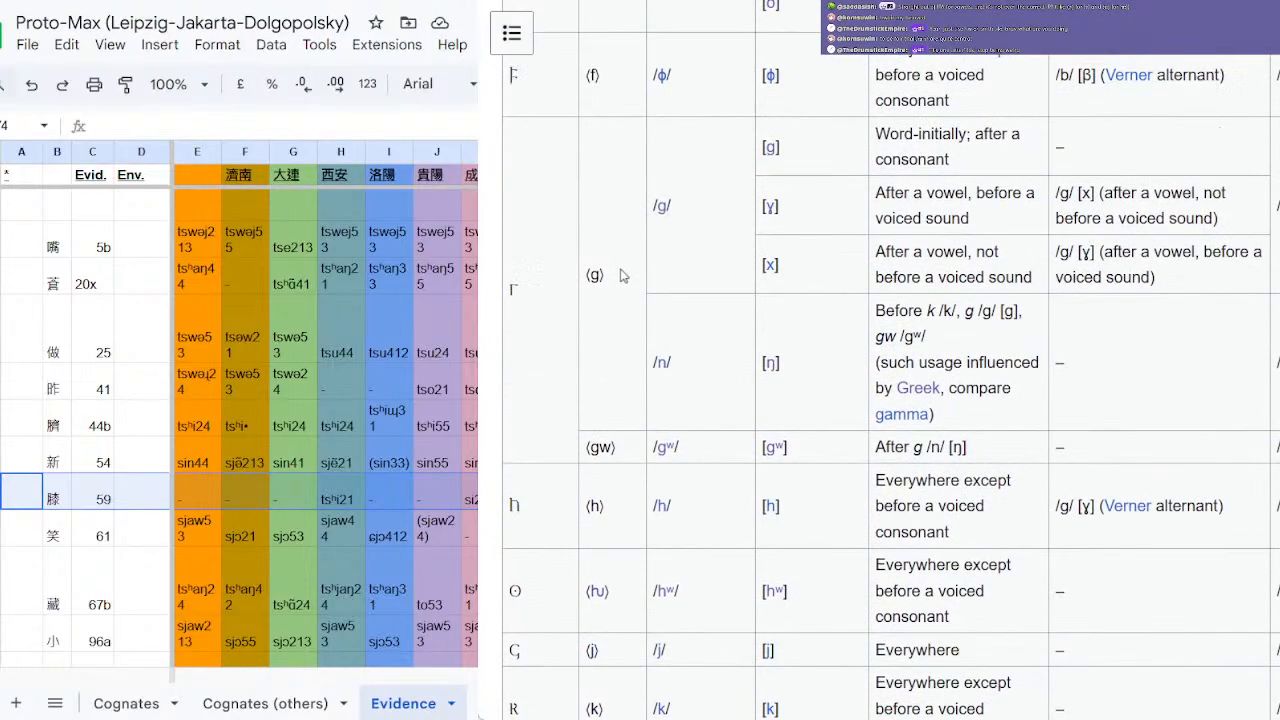
pyautogui.scroll(-8, 624, 275)
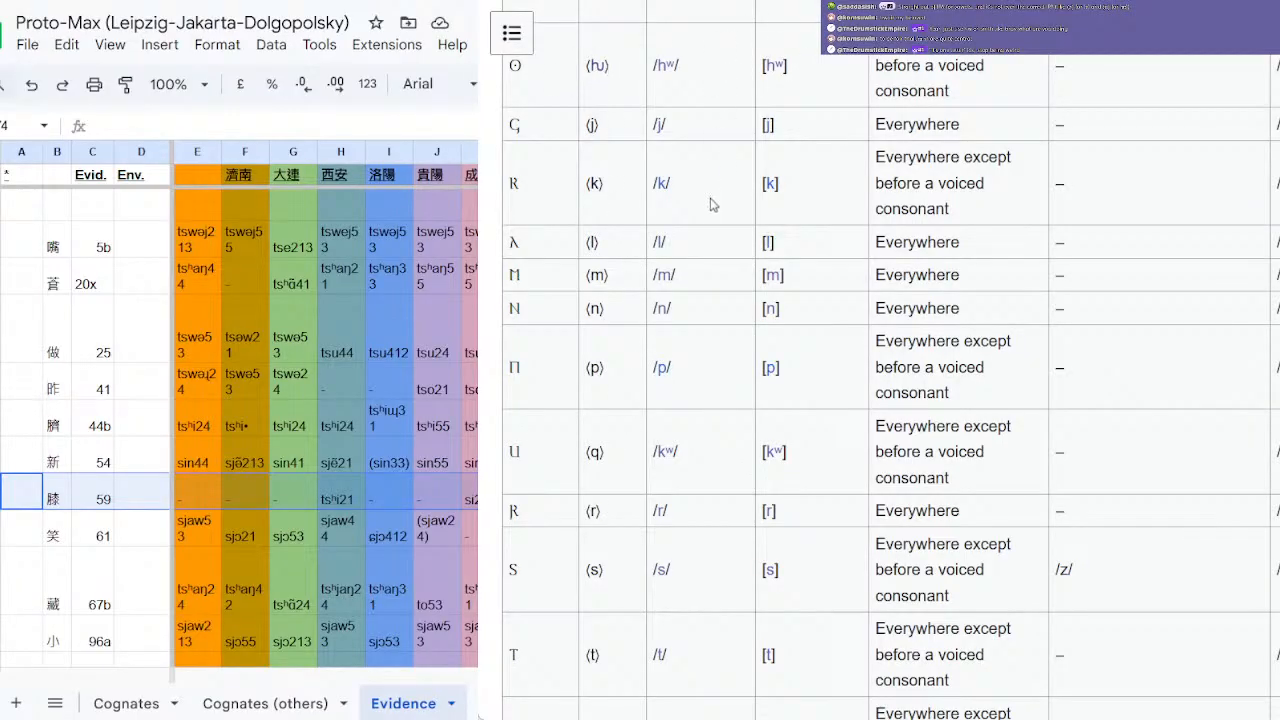
pyautogui.scroll(7, 612, 258)
pyautogui.scroll(2, 613, 260)
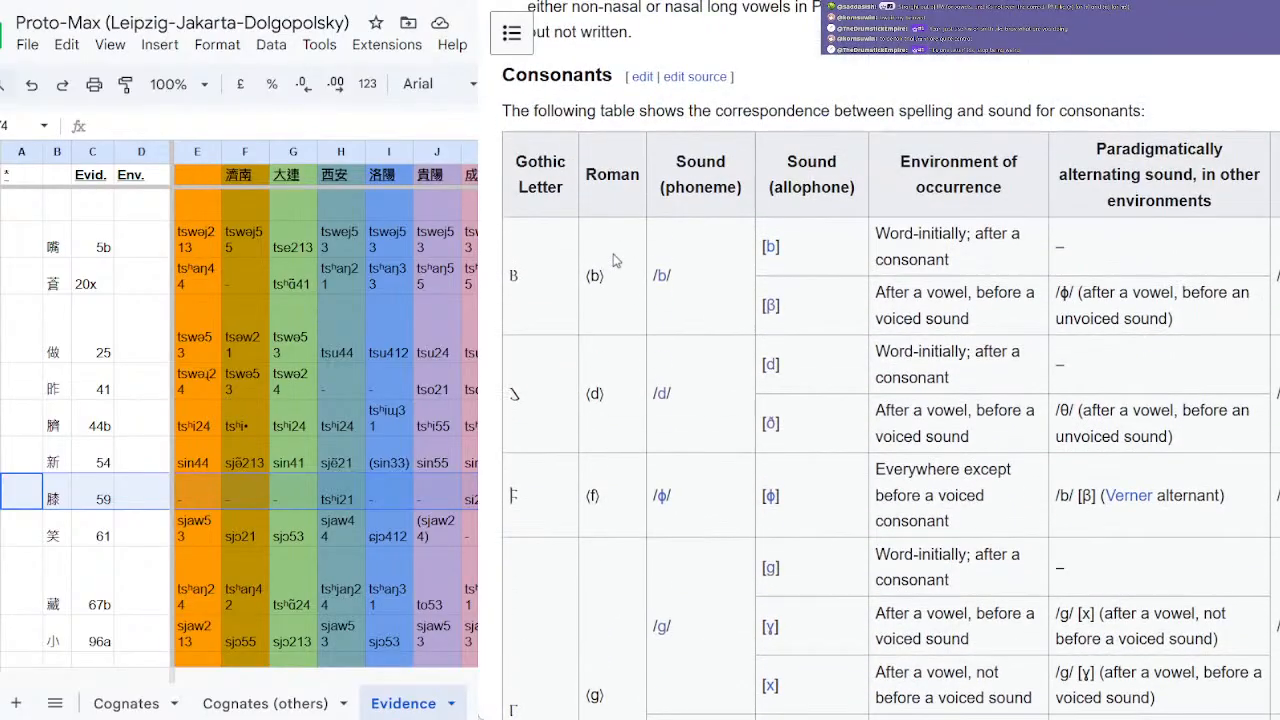
pyautogui.scroll(-2, 613, 260)
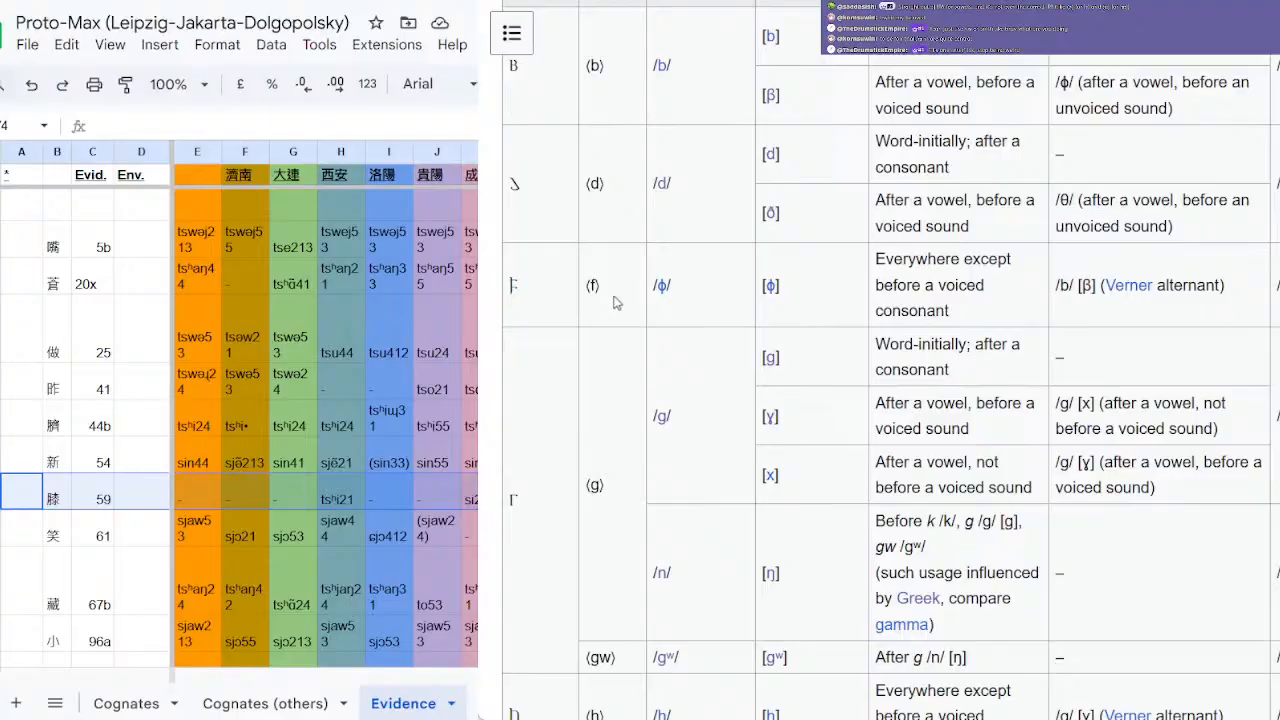
pyautogui.scroll(-8, 616, 303)
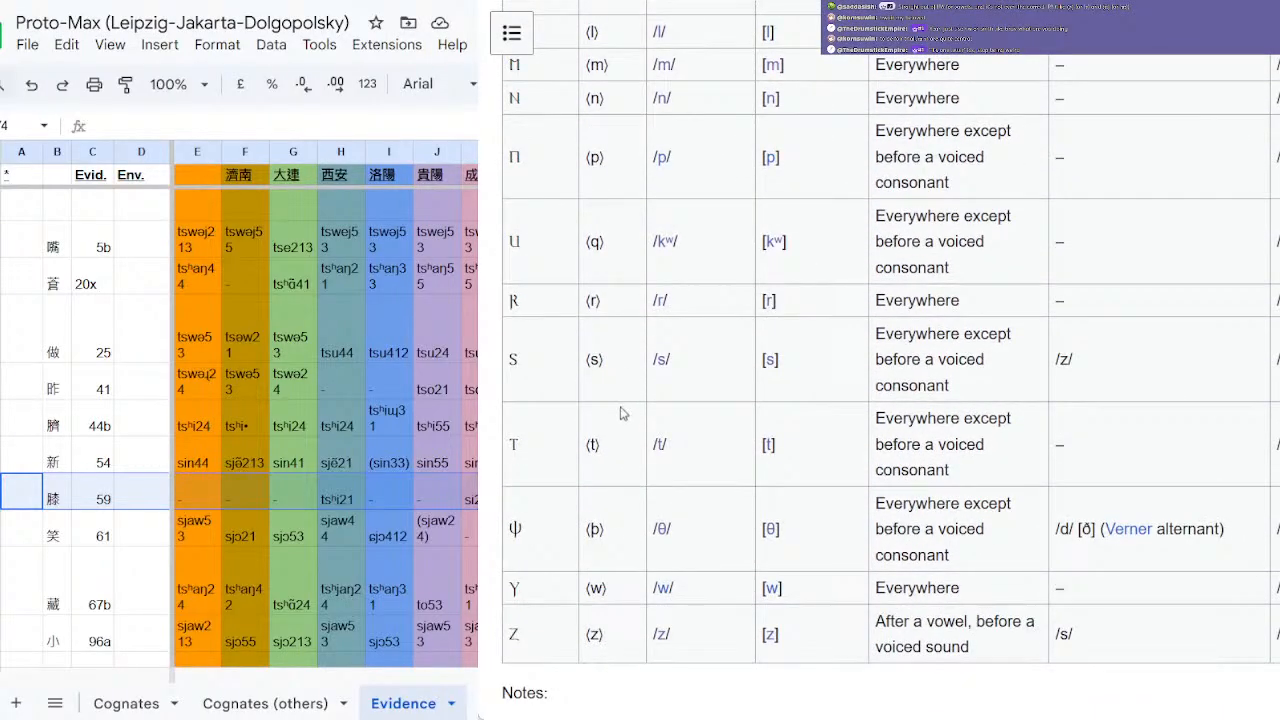
pyautogui.scroll(2, 620, 416)
pyautogui.scroll(5, 620, 416)
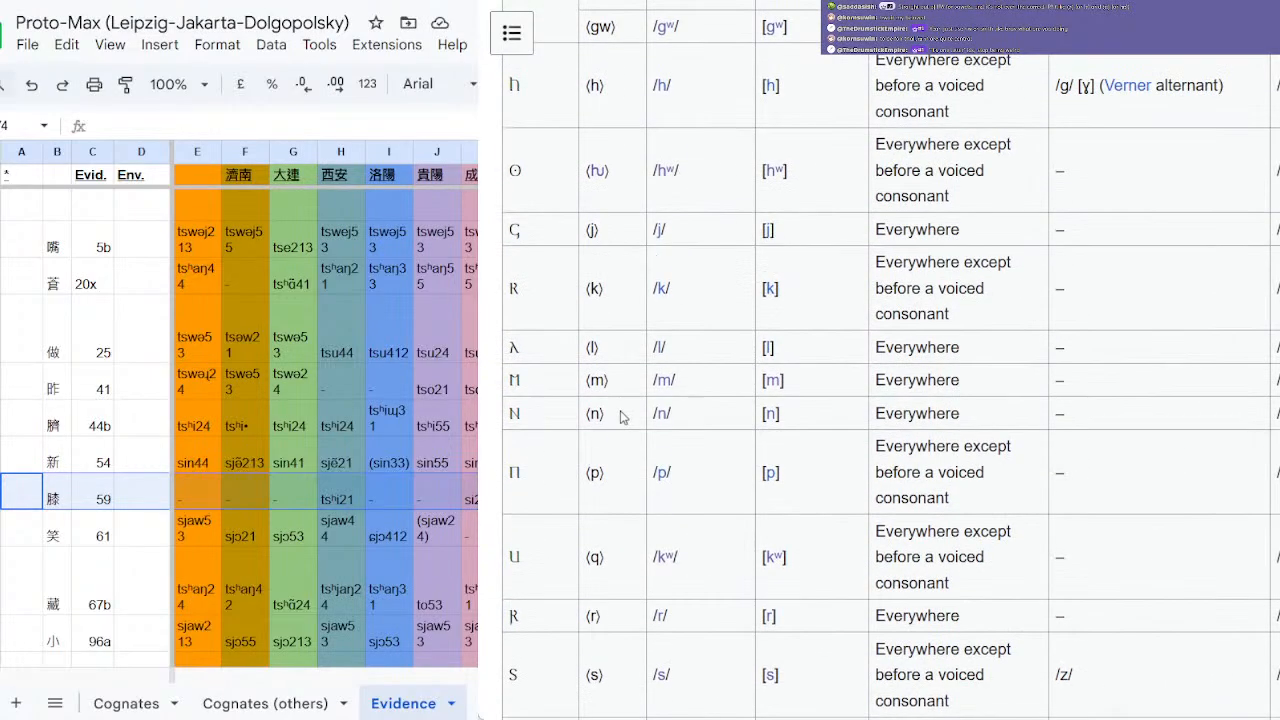
pyautogui.scroll(4, 620, 418)
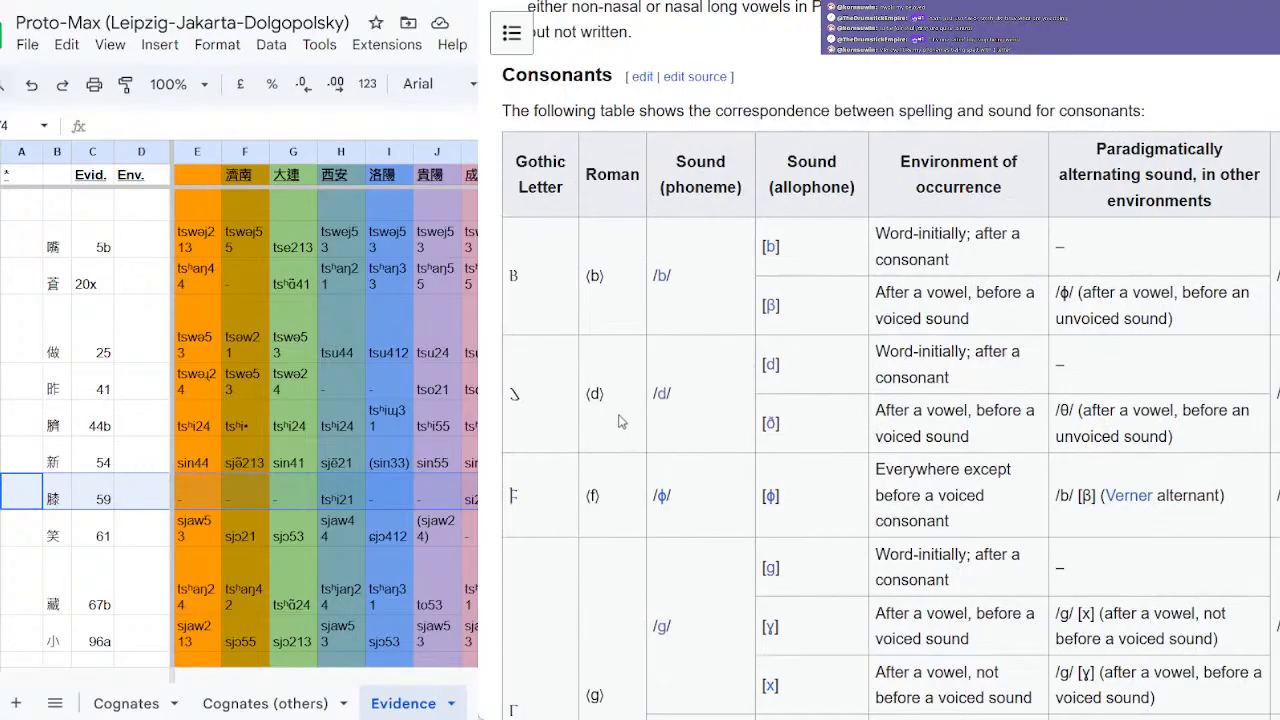
pyautogui.scroll(-8, 620, 420)
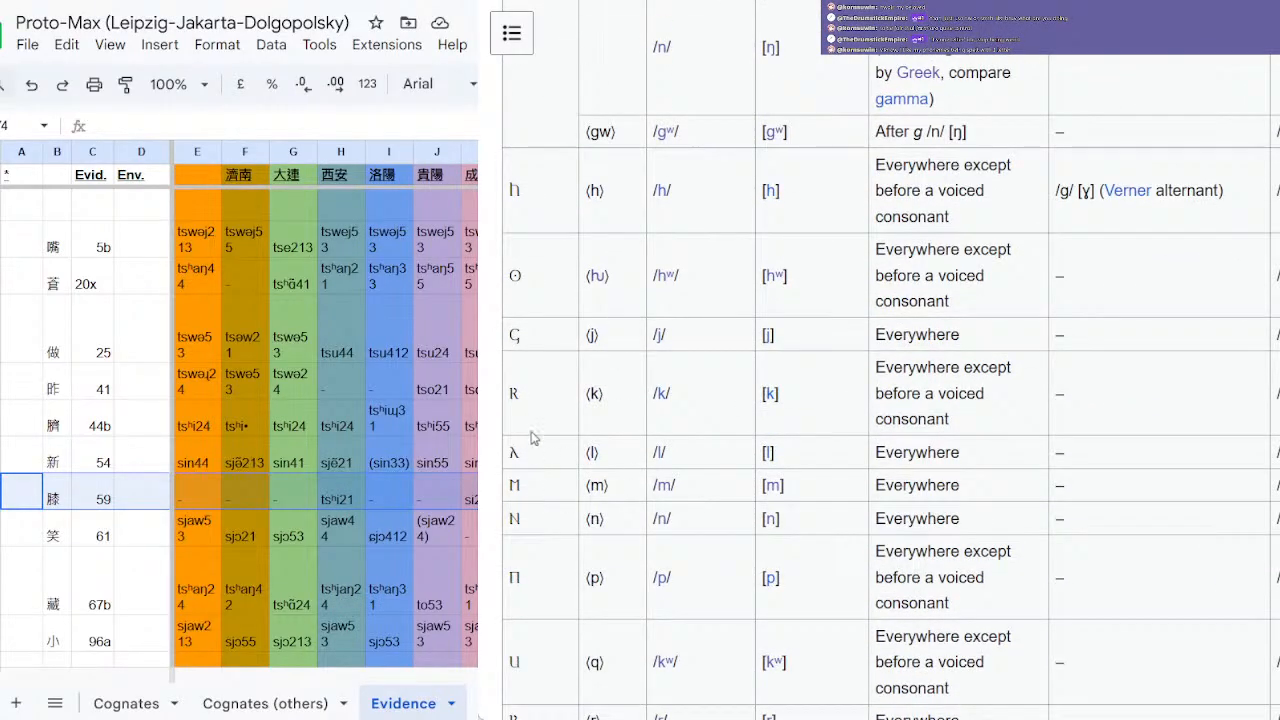
pyautogui.scroll(-3, 624, 466)
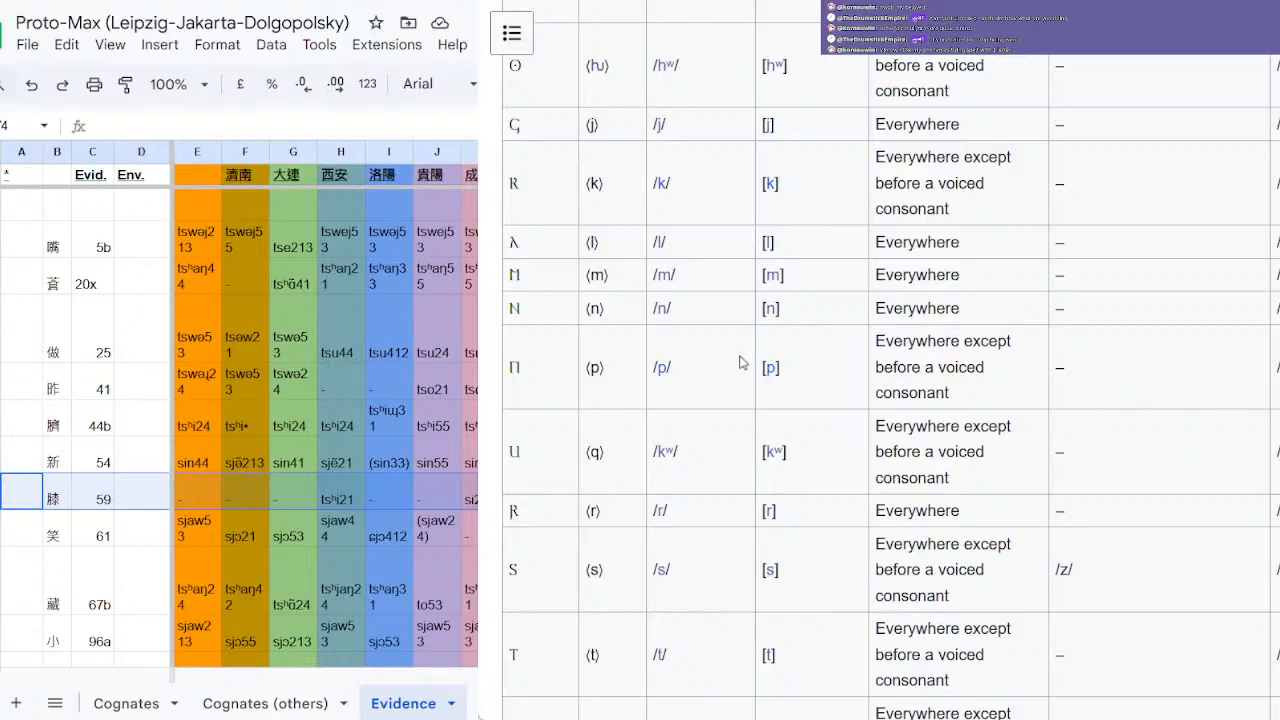
# Step: Find the digraph for /iː/ in the Gothic vowel table, highlight it and its Roman equivalent ei, and return to Lexurgy
pyautogui.hotkey('ctrl', 'Tab')
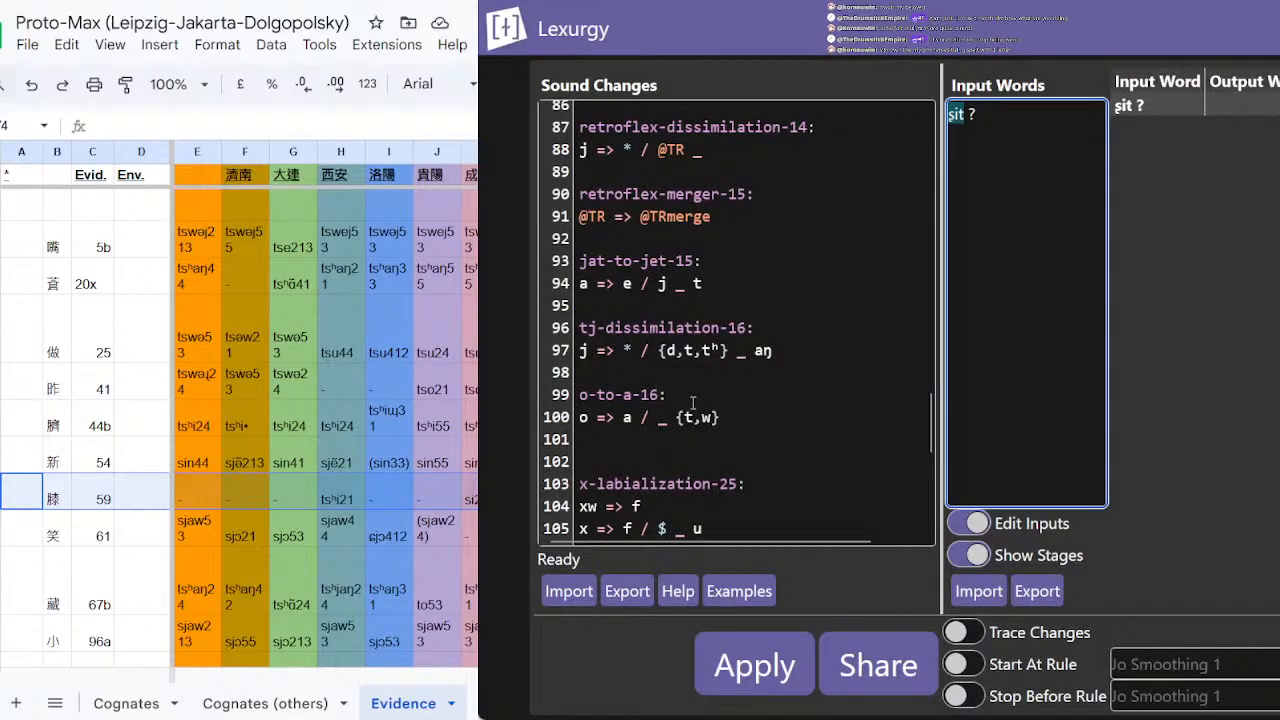
pyautogui.hotkey('ctrl', 'shift', 'Tab')
pyautogui.scroll(10, 636, 404)
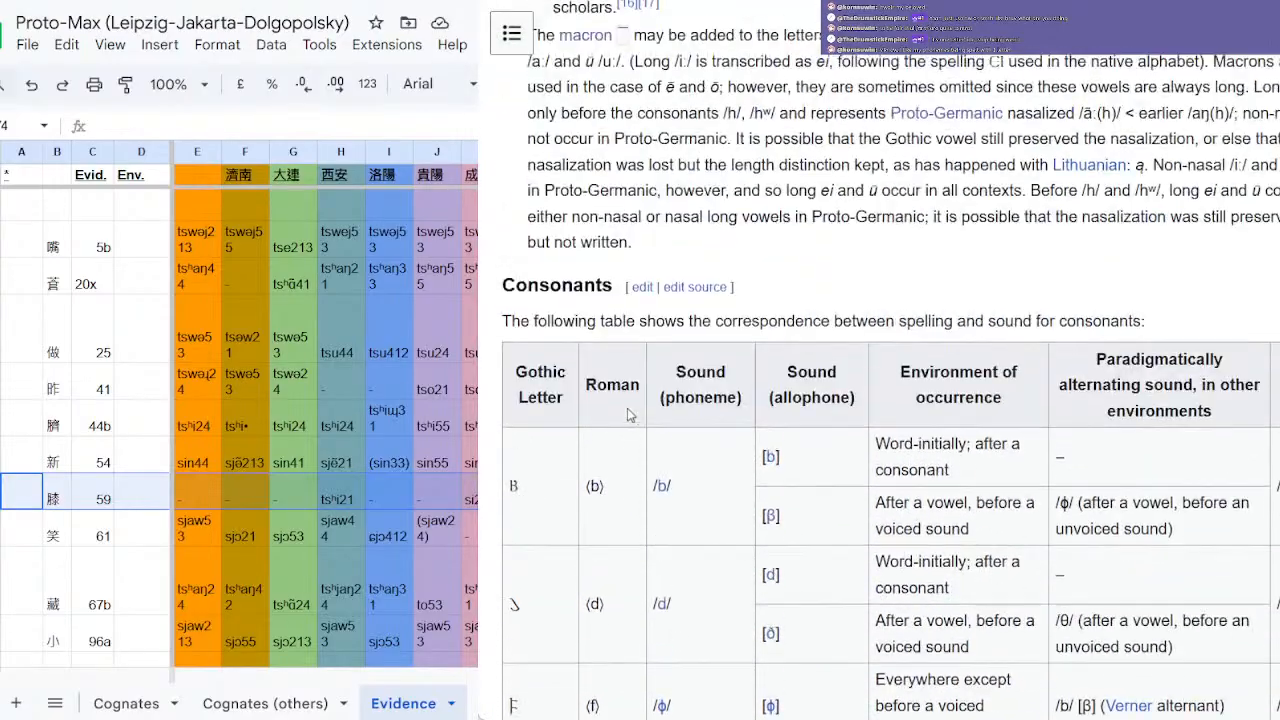
pyautogui.scroll(3, 630, 432)
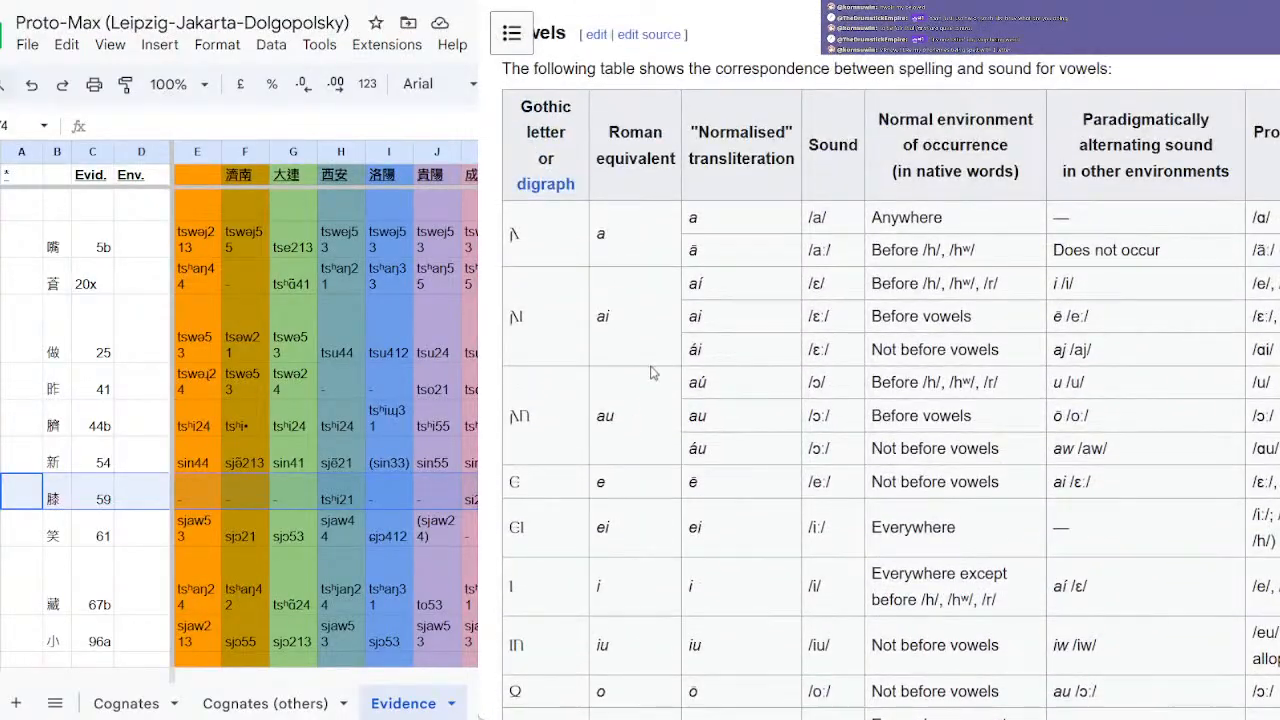
pyautogui.scroll(-1, 645, 390)
pyautogui.doubleClick(512, 422)
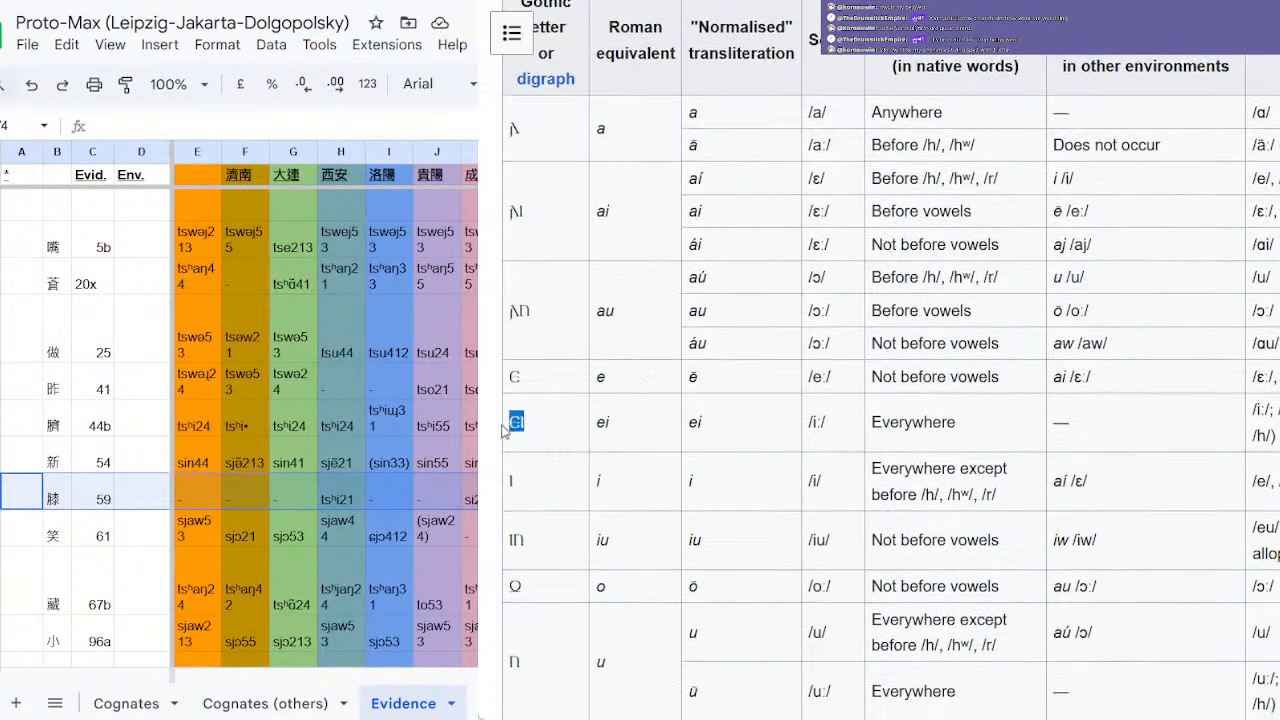
pyautogui.doubleClick(603, 422)
pyautogui.hotkey('alt', 'Tab')
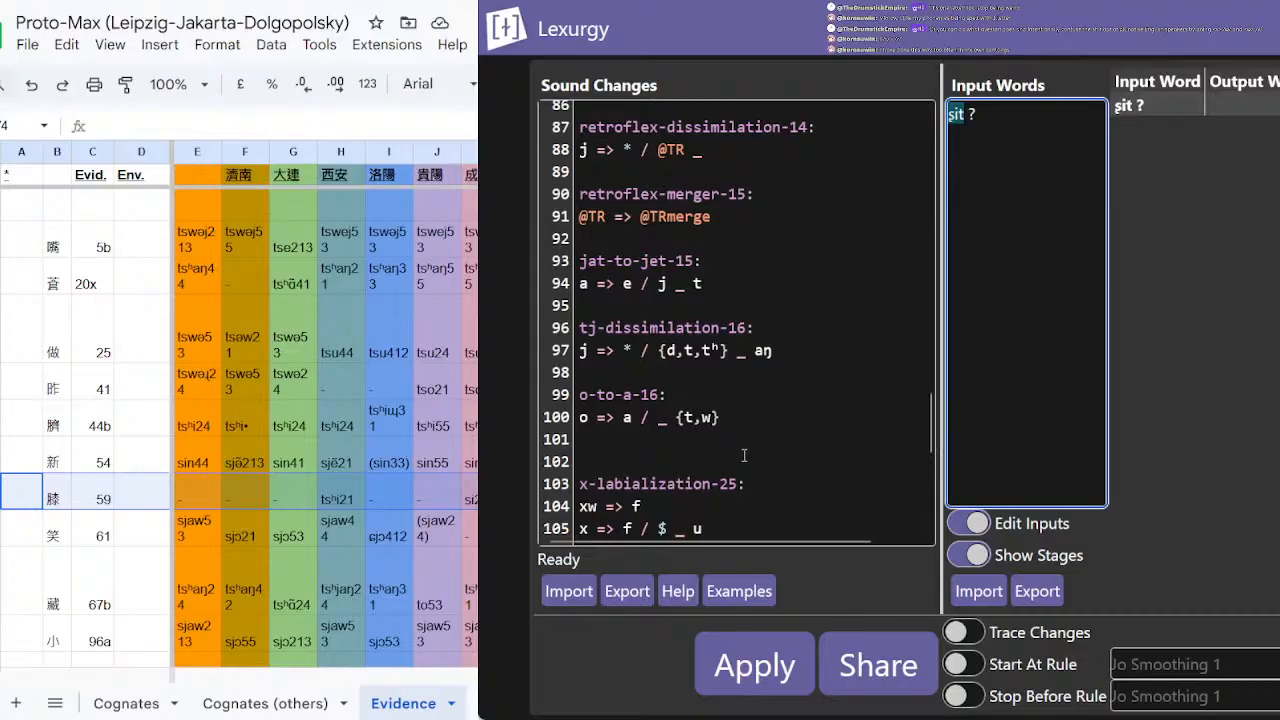
# Step: Open the Cognates sheet and compare the forms of 我 "I" in the 洛陽, 西安 and 南京話 columns
pyautogui.click(533, 463)
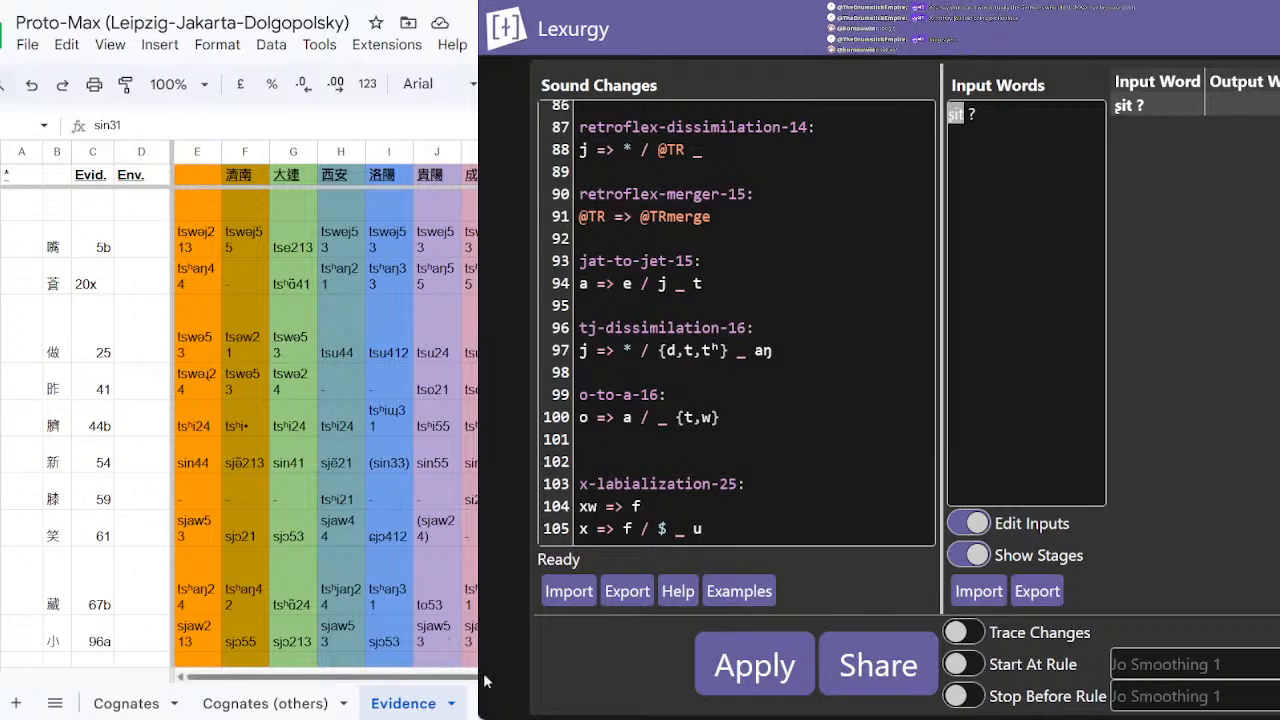
pyautogui.click(128, 703)
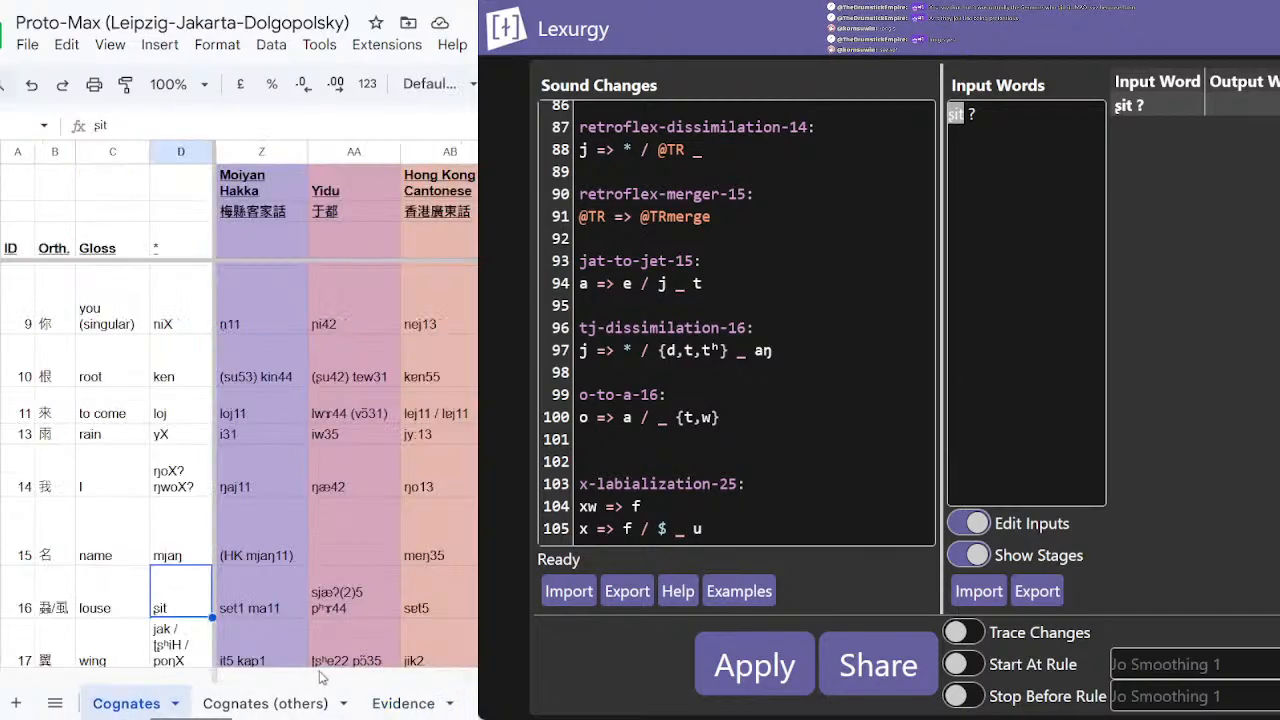
pyautogui.moveTo(703, 683); pyautogui.dragTo(362, 702)
pyautogui.click(365, 465)
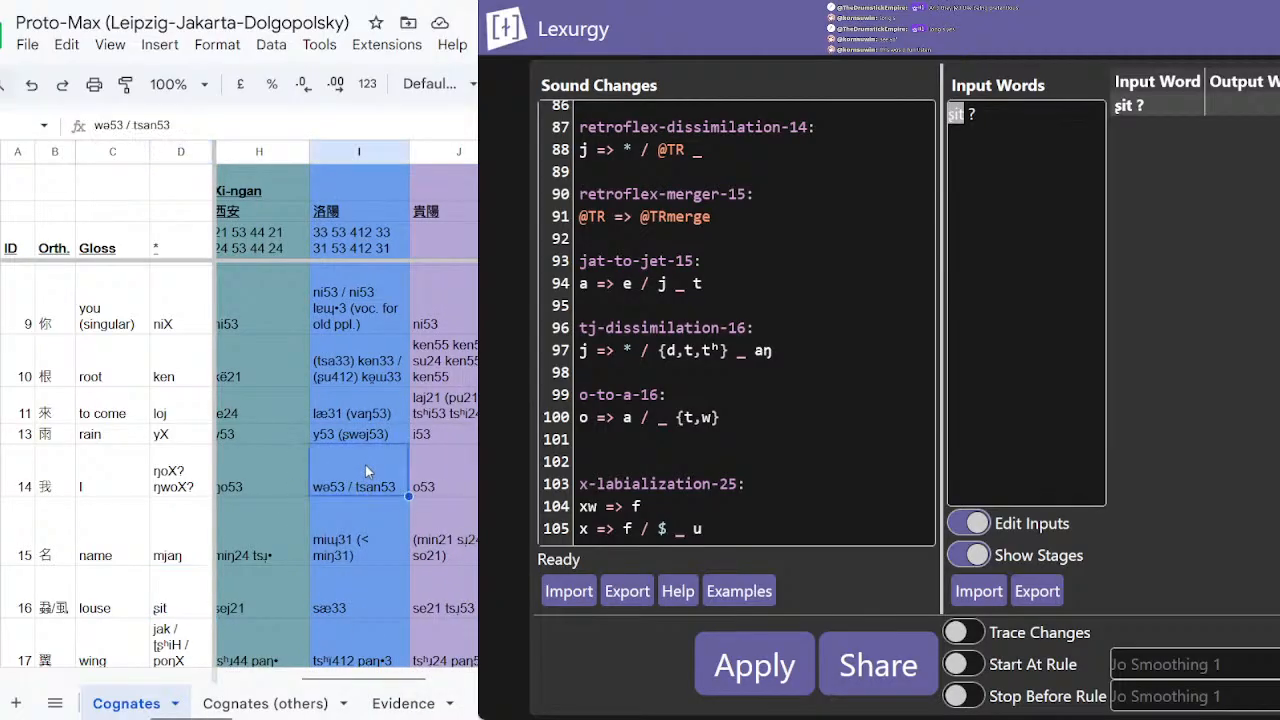
pyautogui.press('Left')
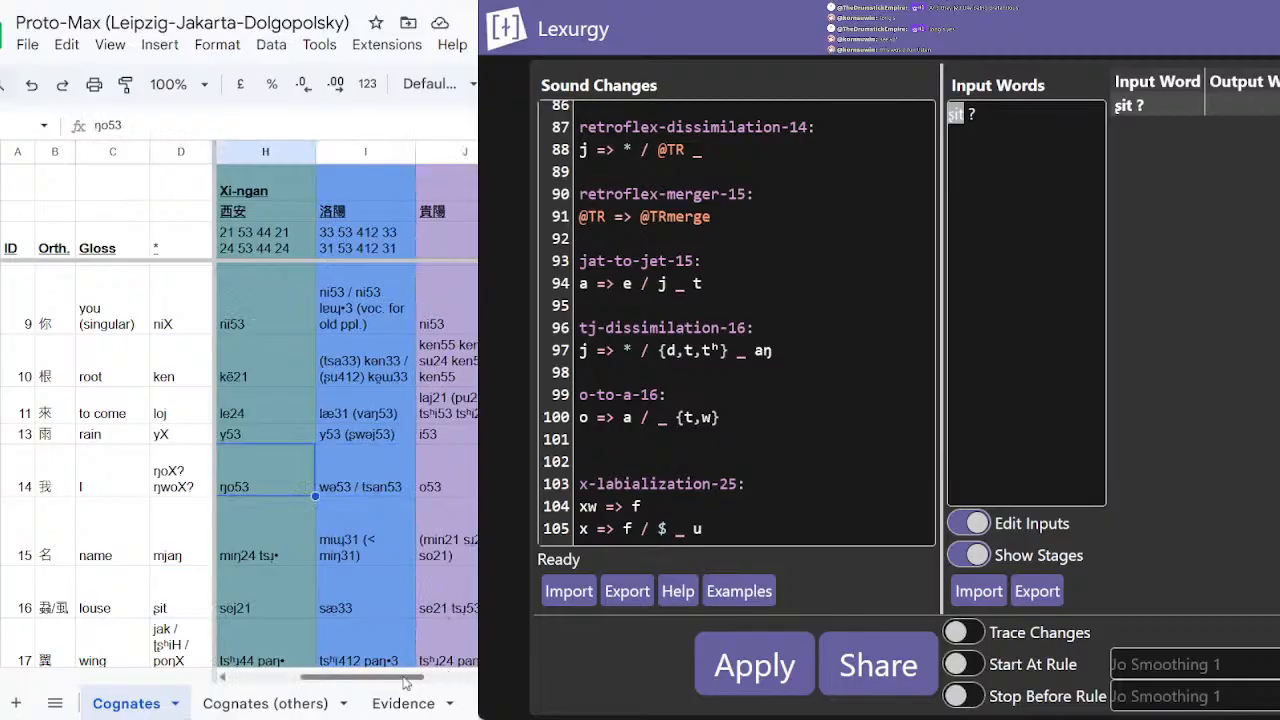
pyautogui.click(465, 681)
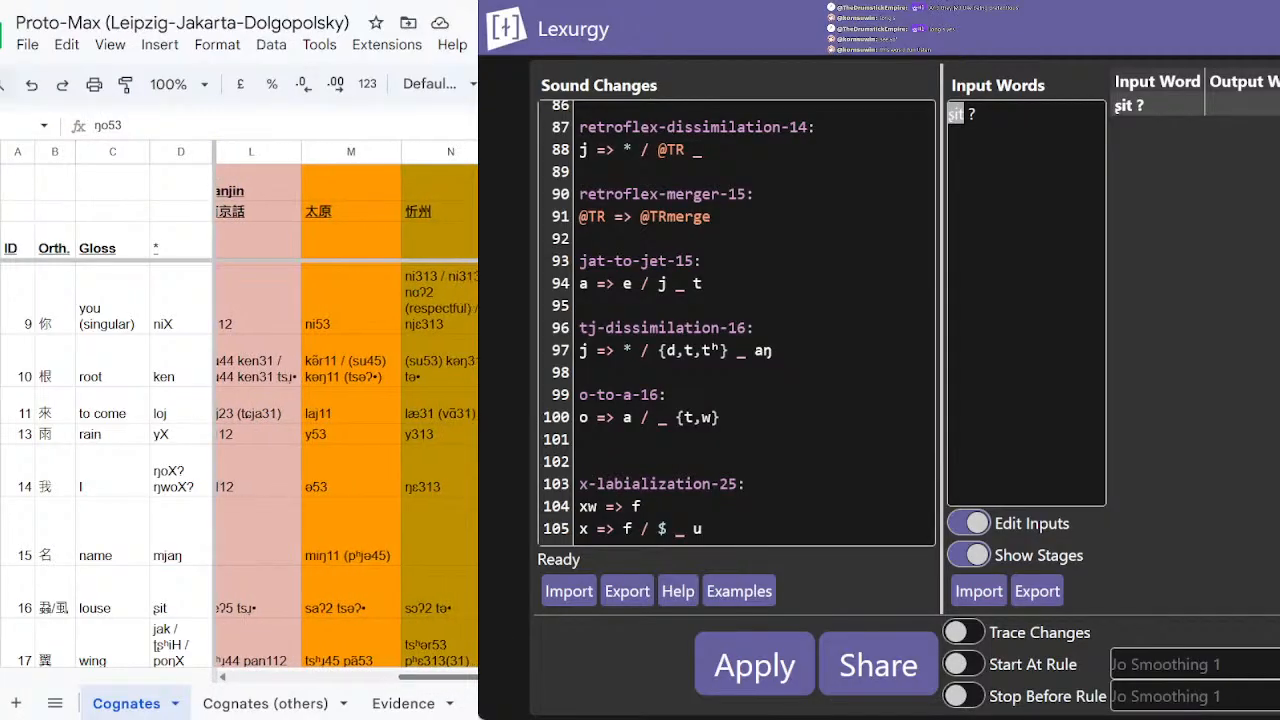
pyautogui.click(294, 467)
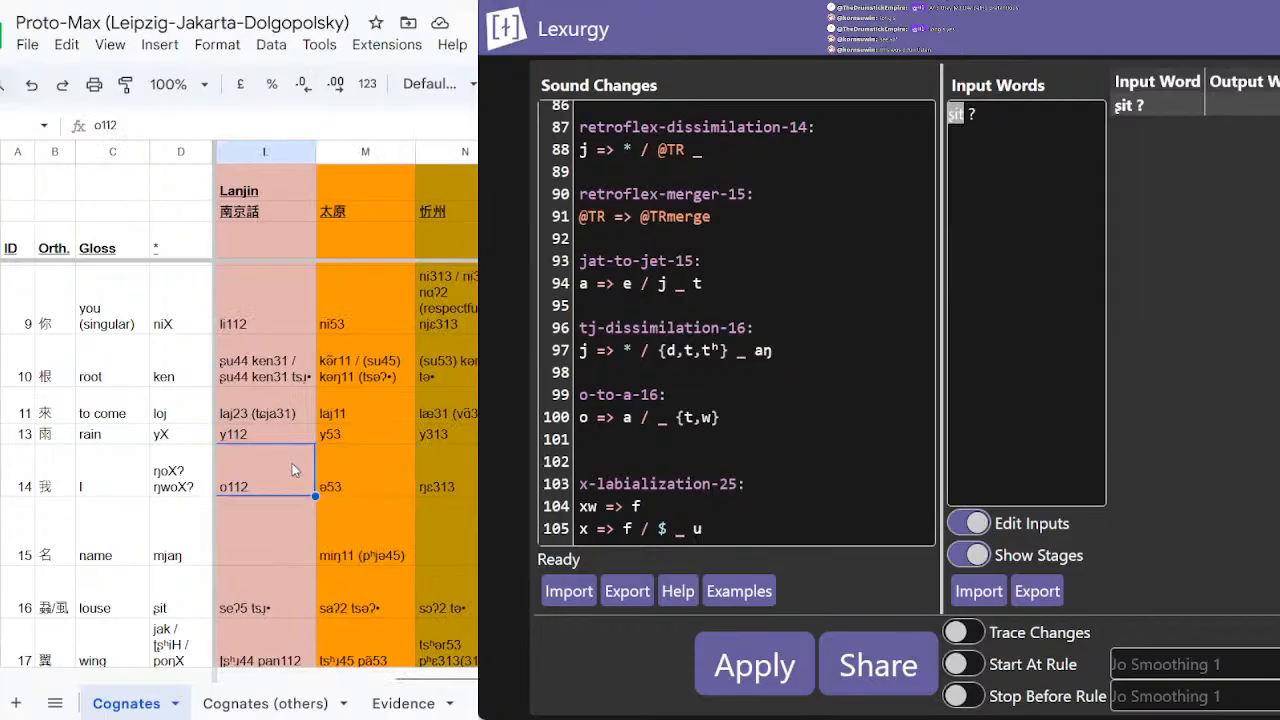